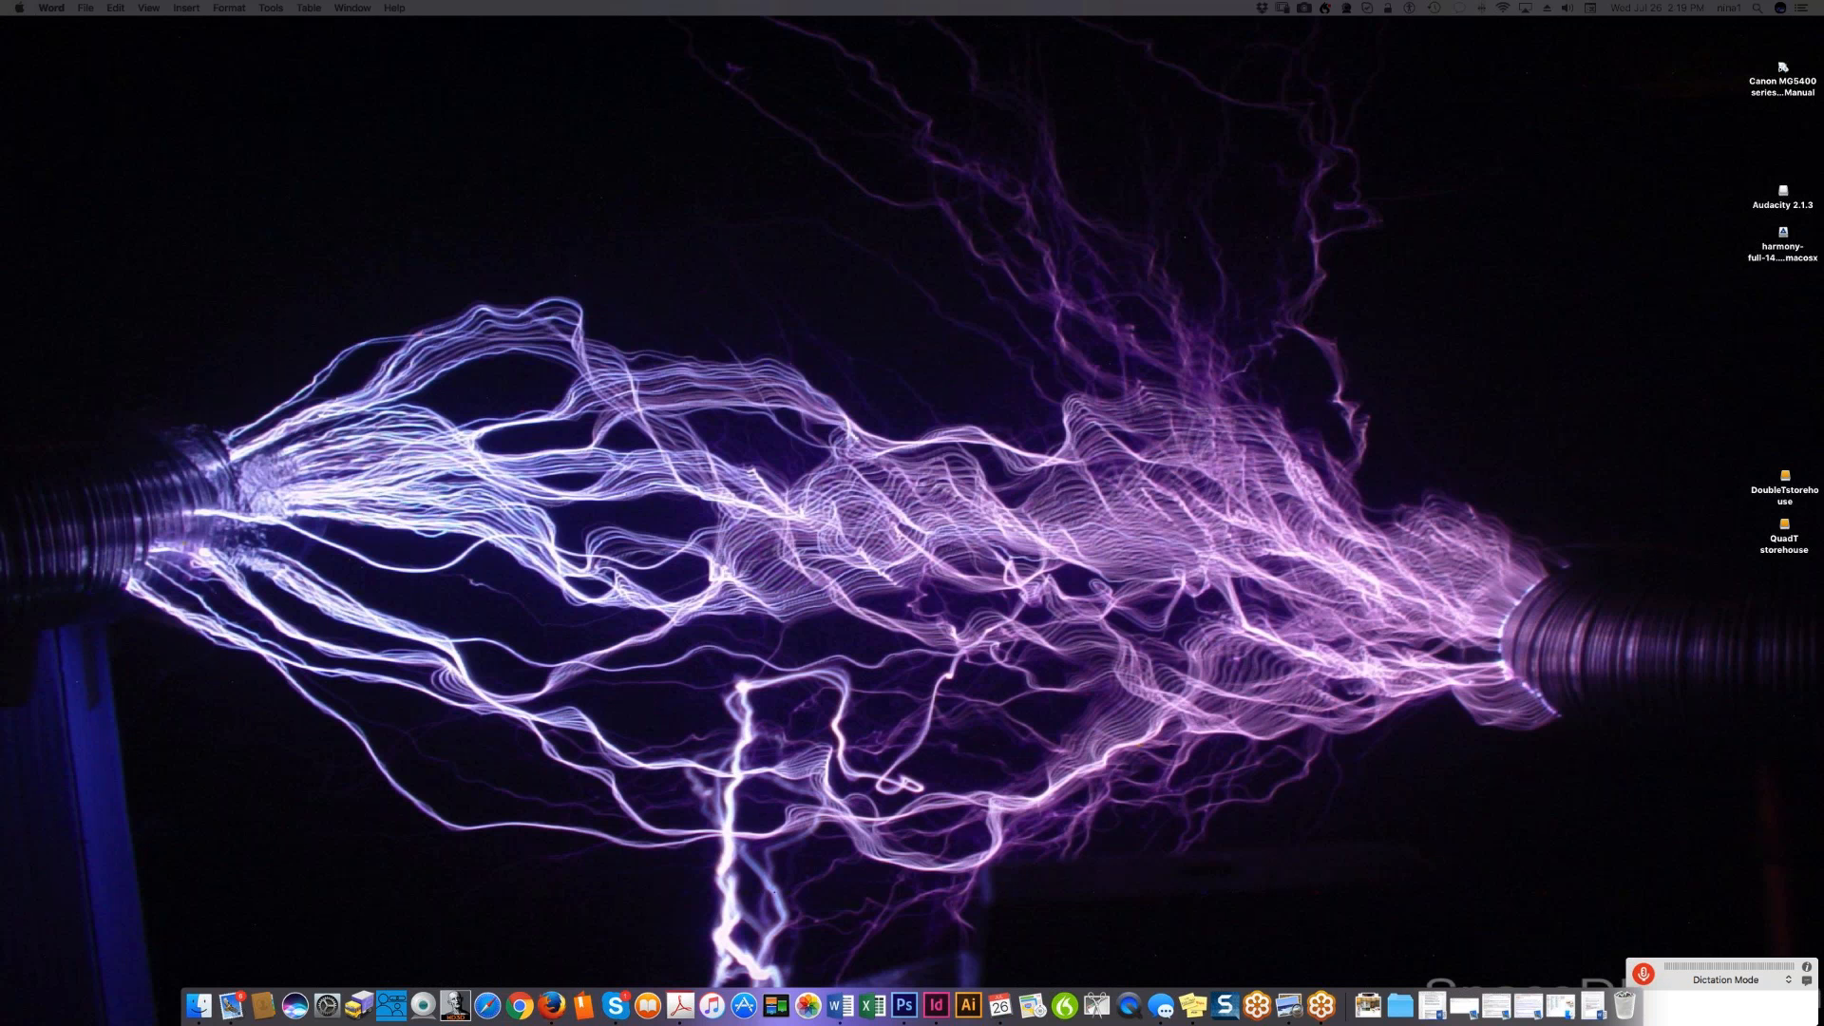
- Open the MoonCalendar folder in the Google Drive browser window and enlarge the window to show more files
drag(0, 190, 759, 110)
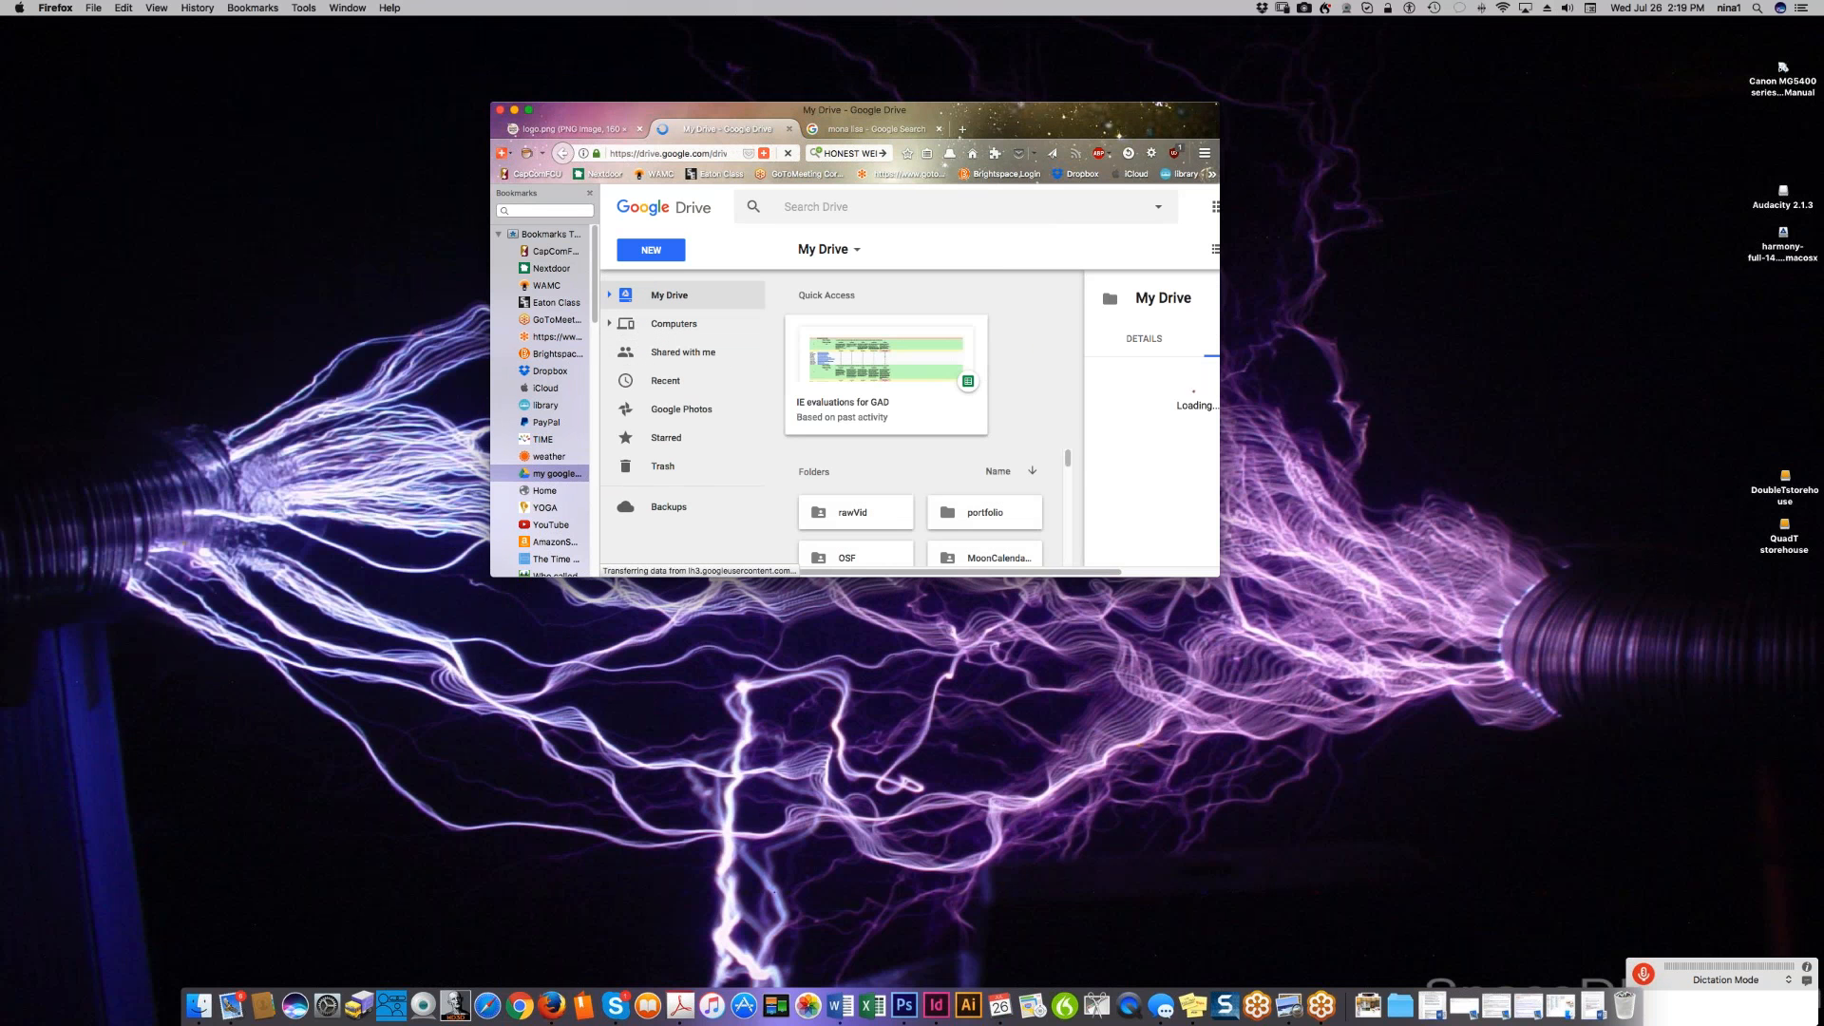
click(985, 559)
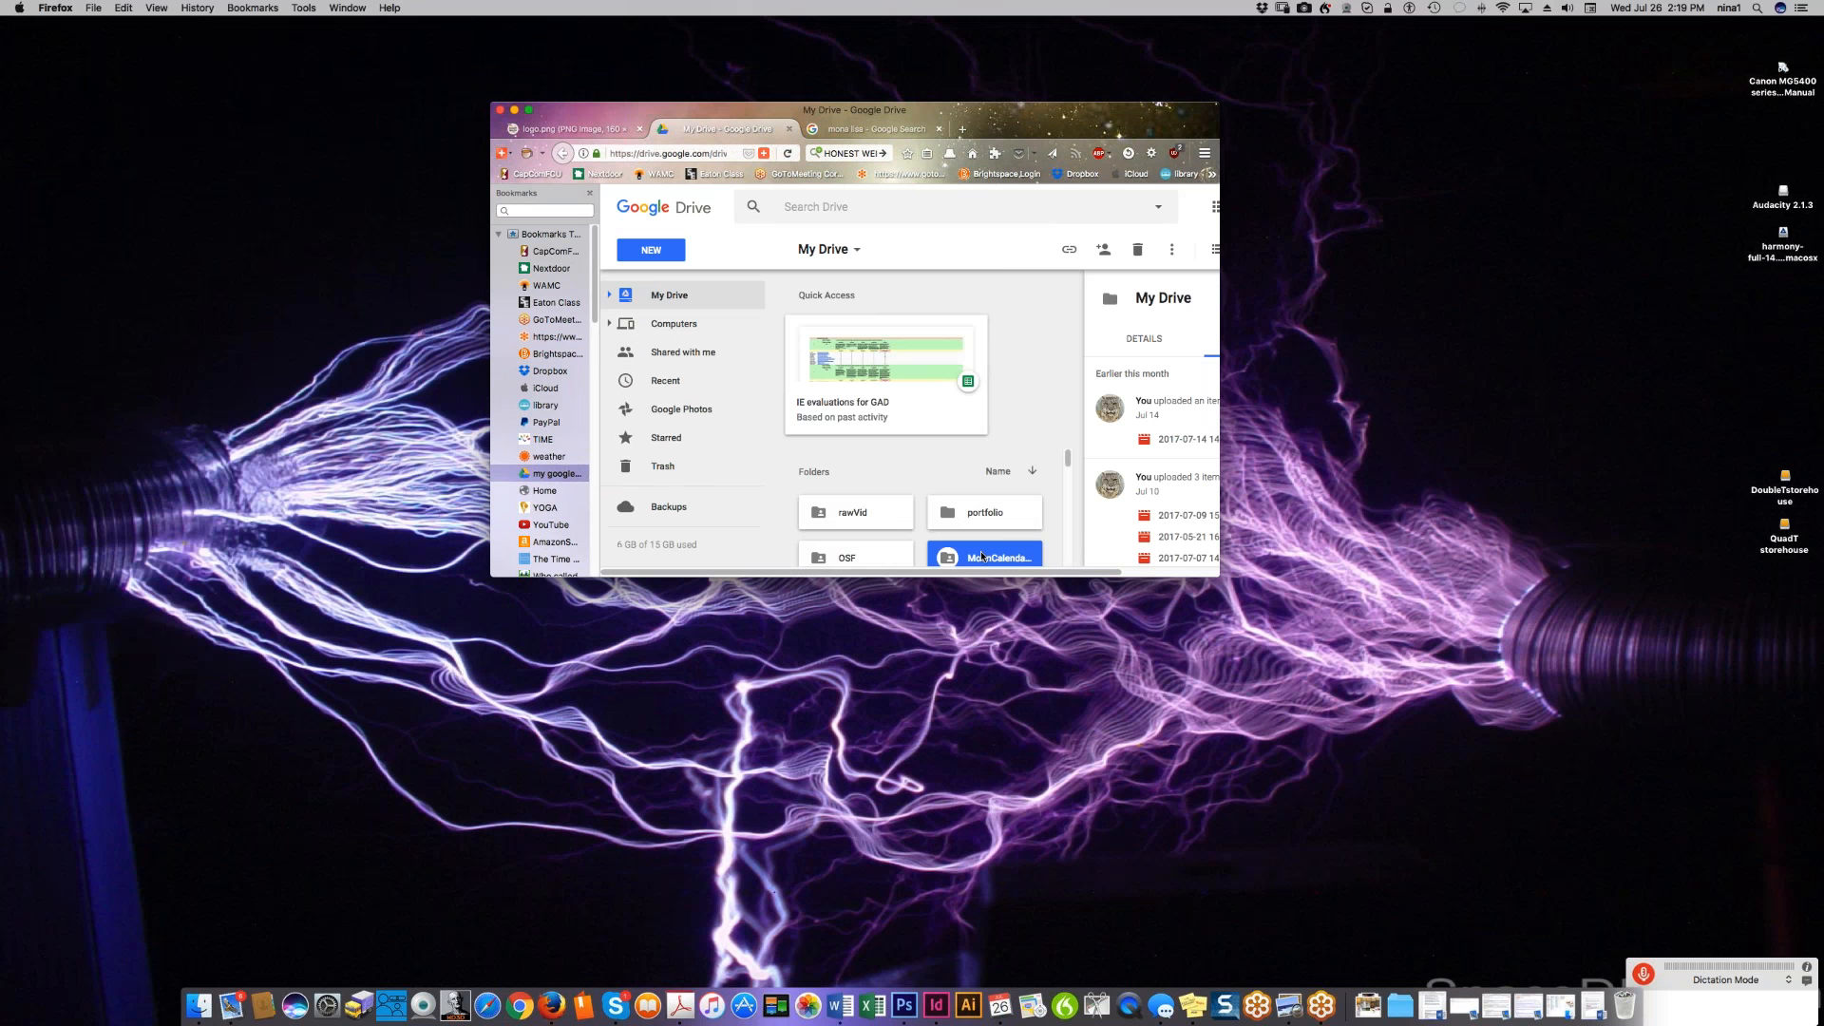
double_click(985, 559)
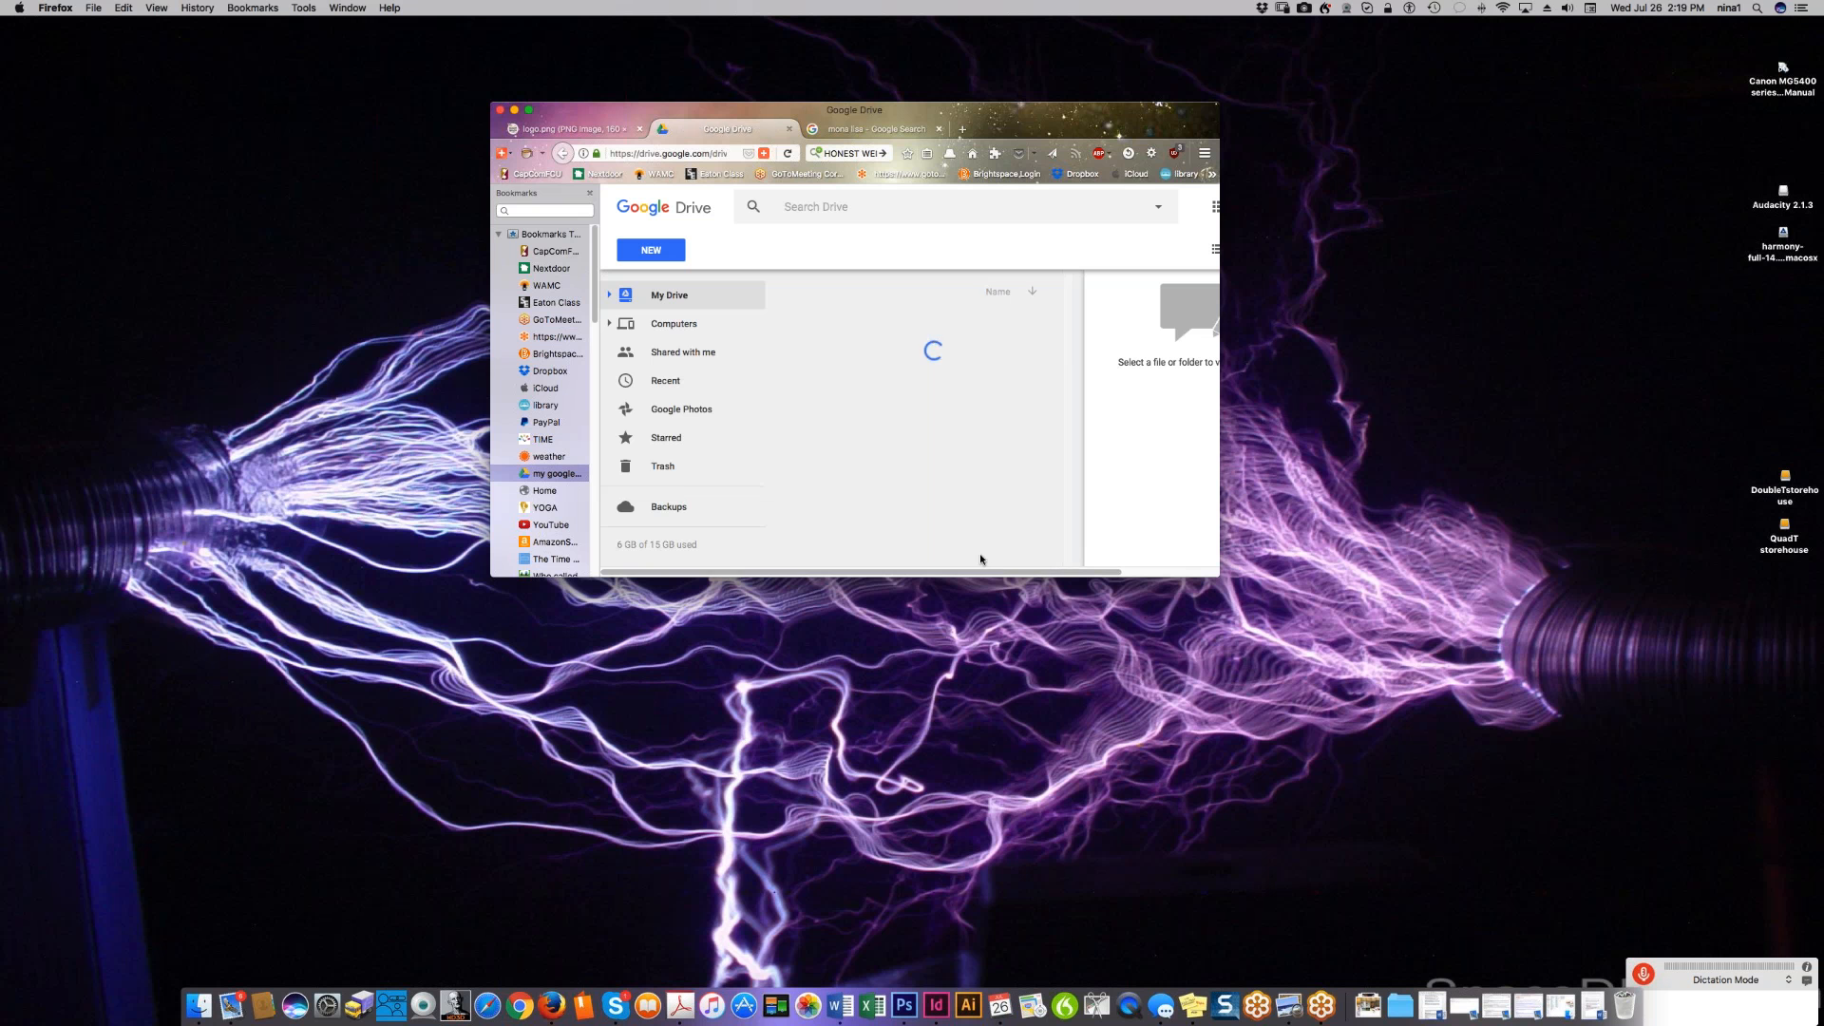
drag(1216, 573, 1605, 825)
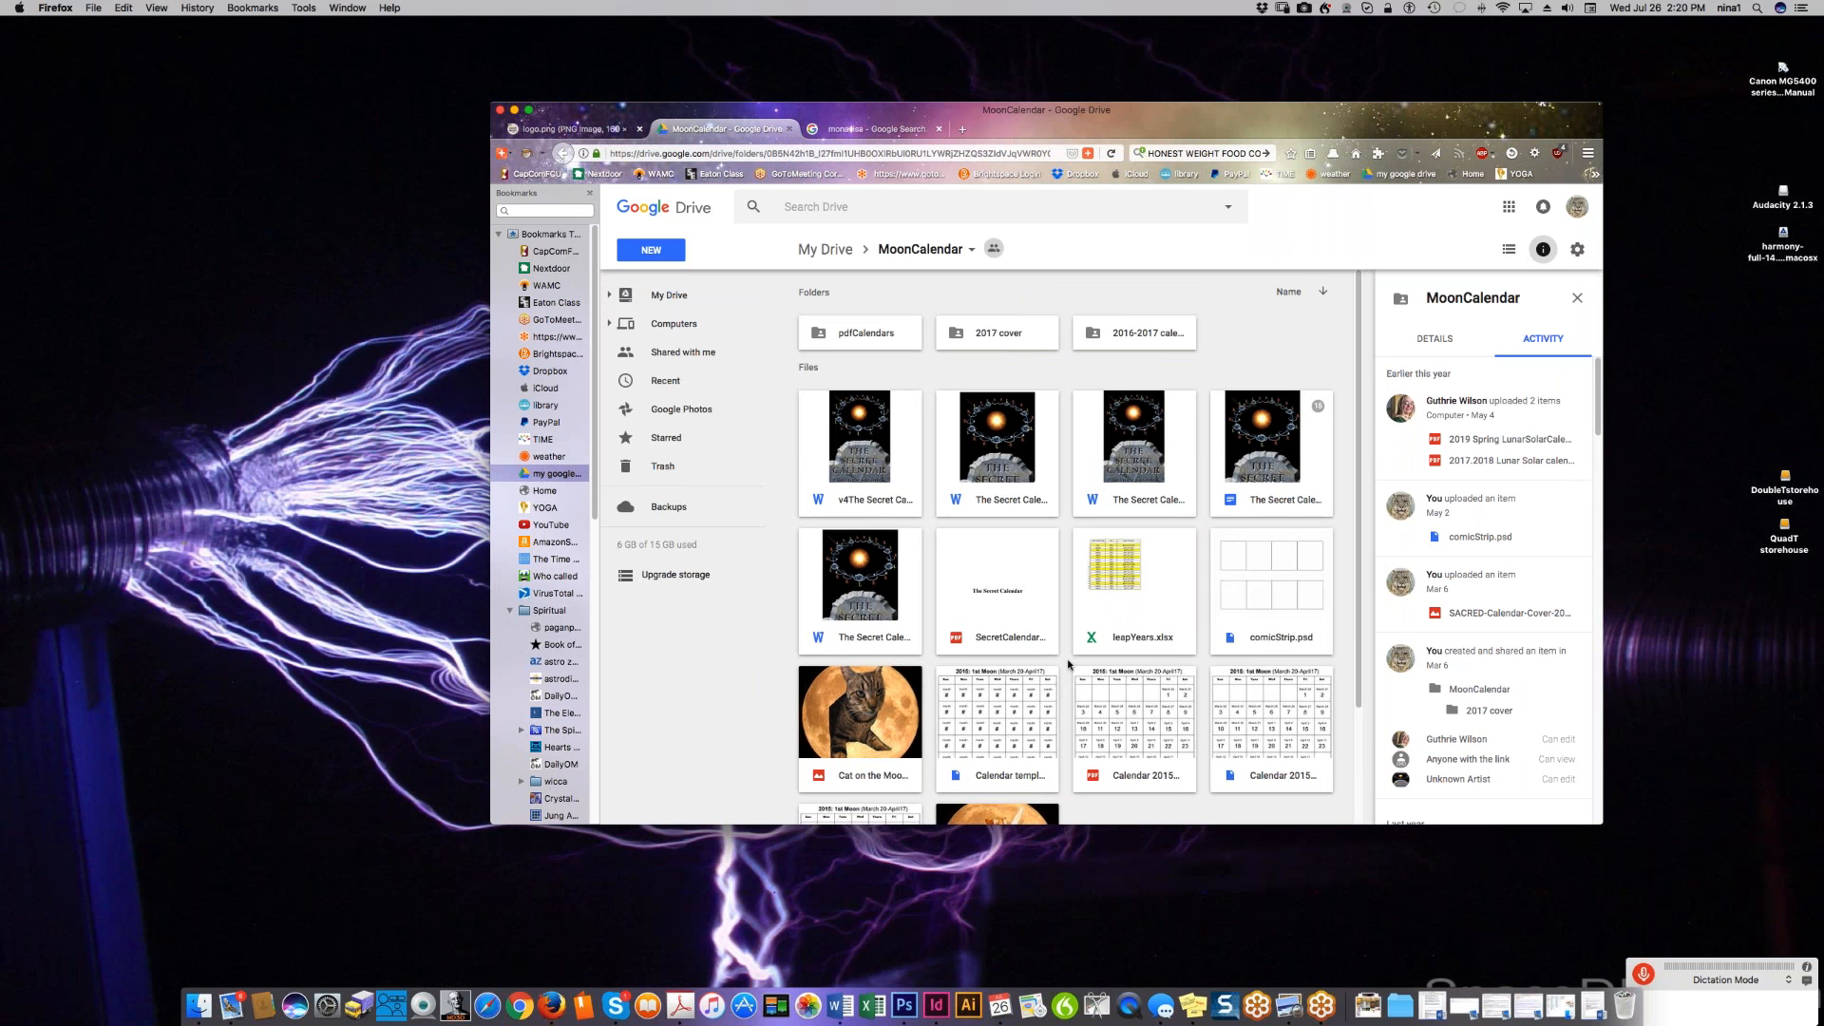
- Preview SACRED-Calendar-Cover-2017.jpg from the 2017 cover folder, then close the preview
click(984, 334)
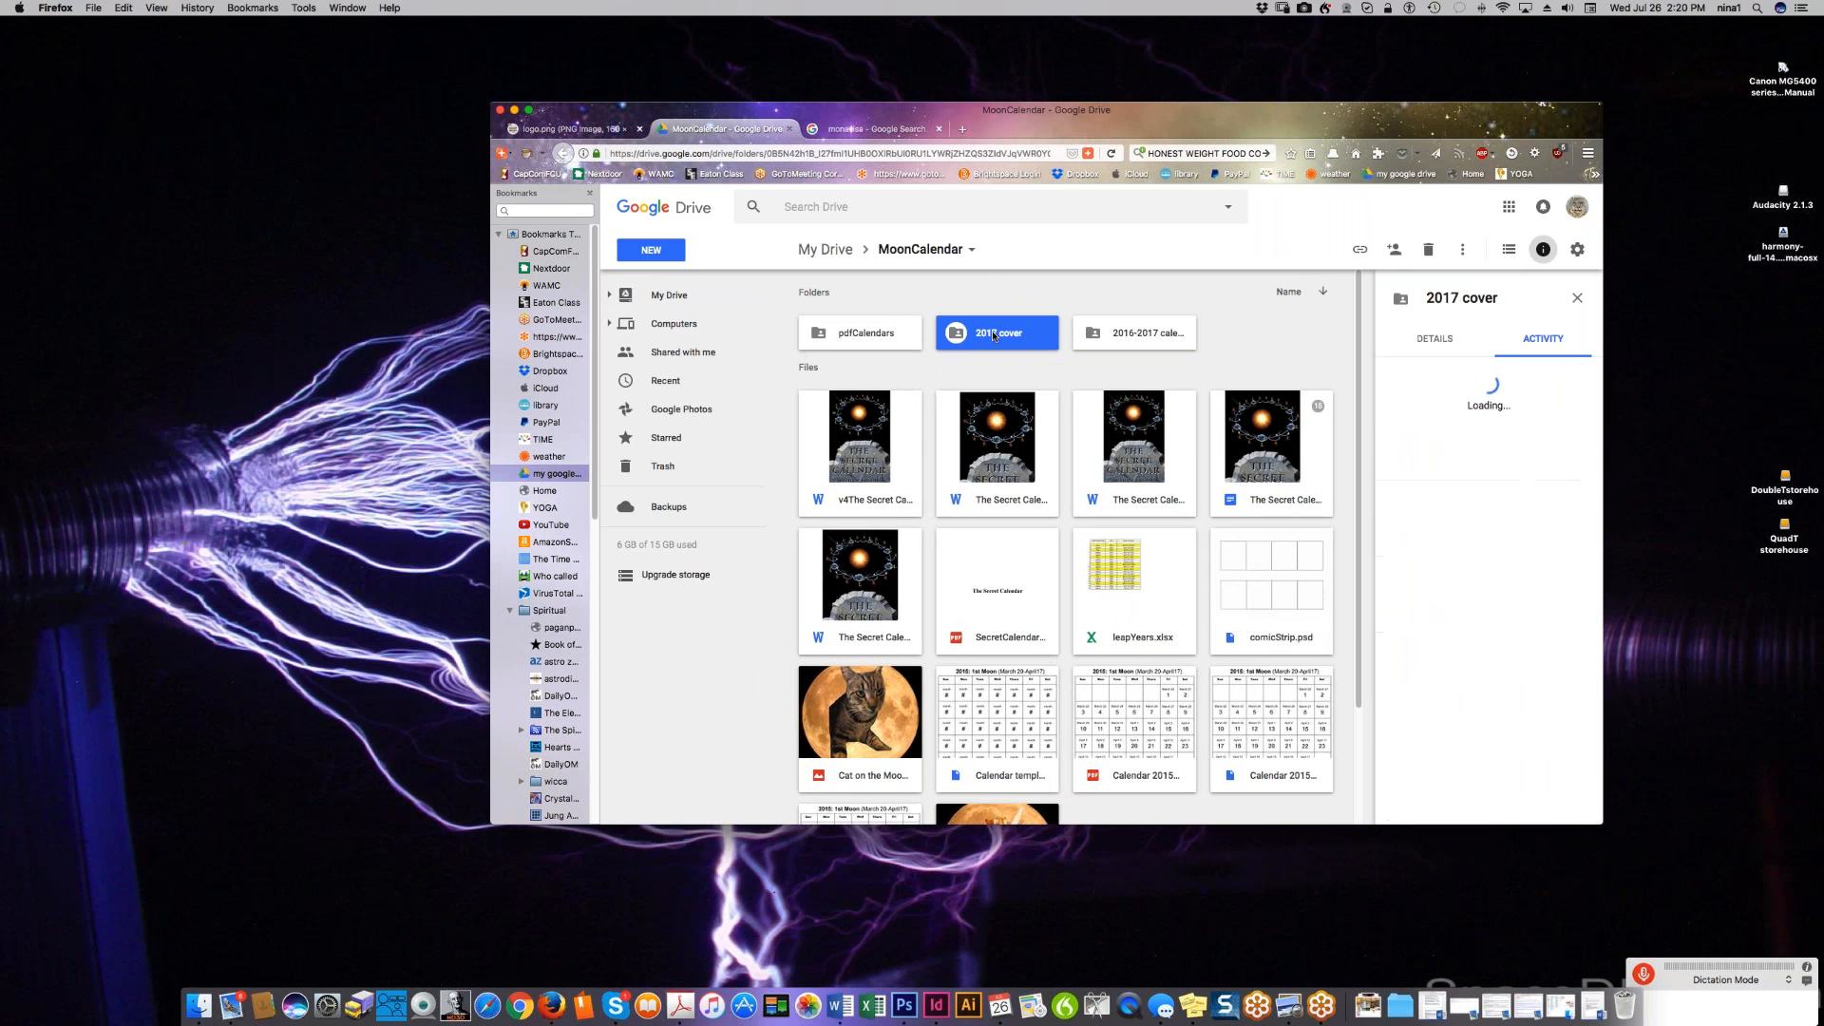
double_click(993, 336)
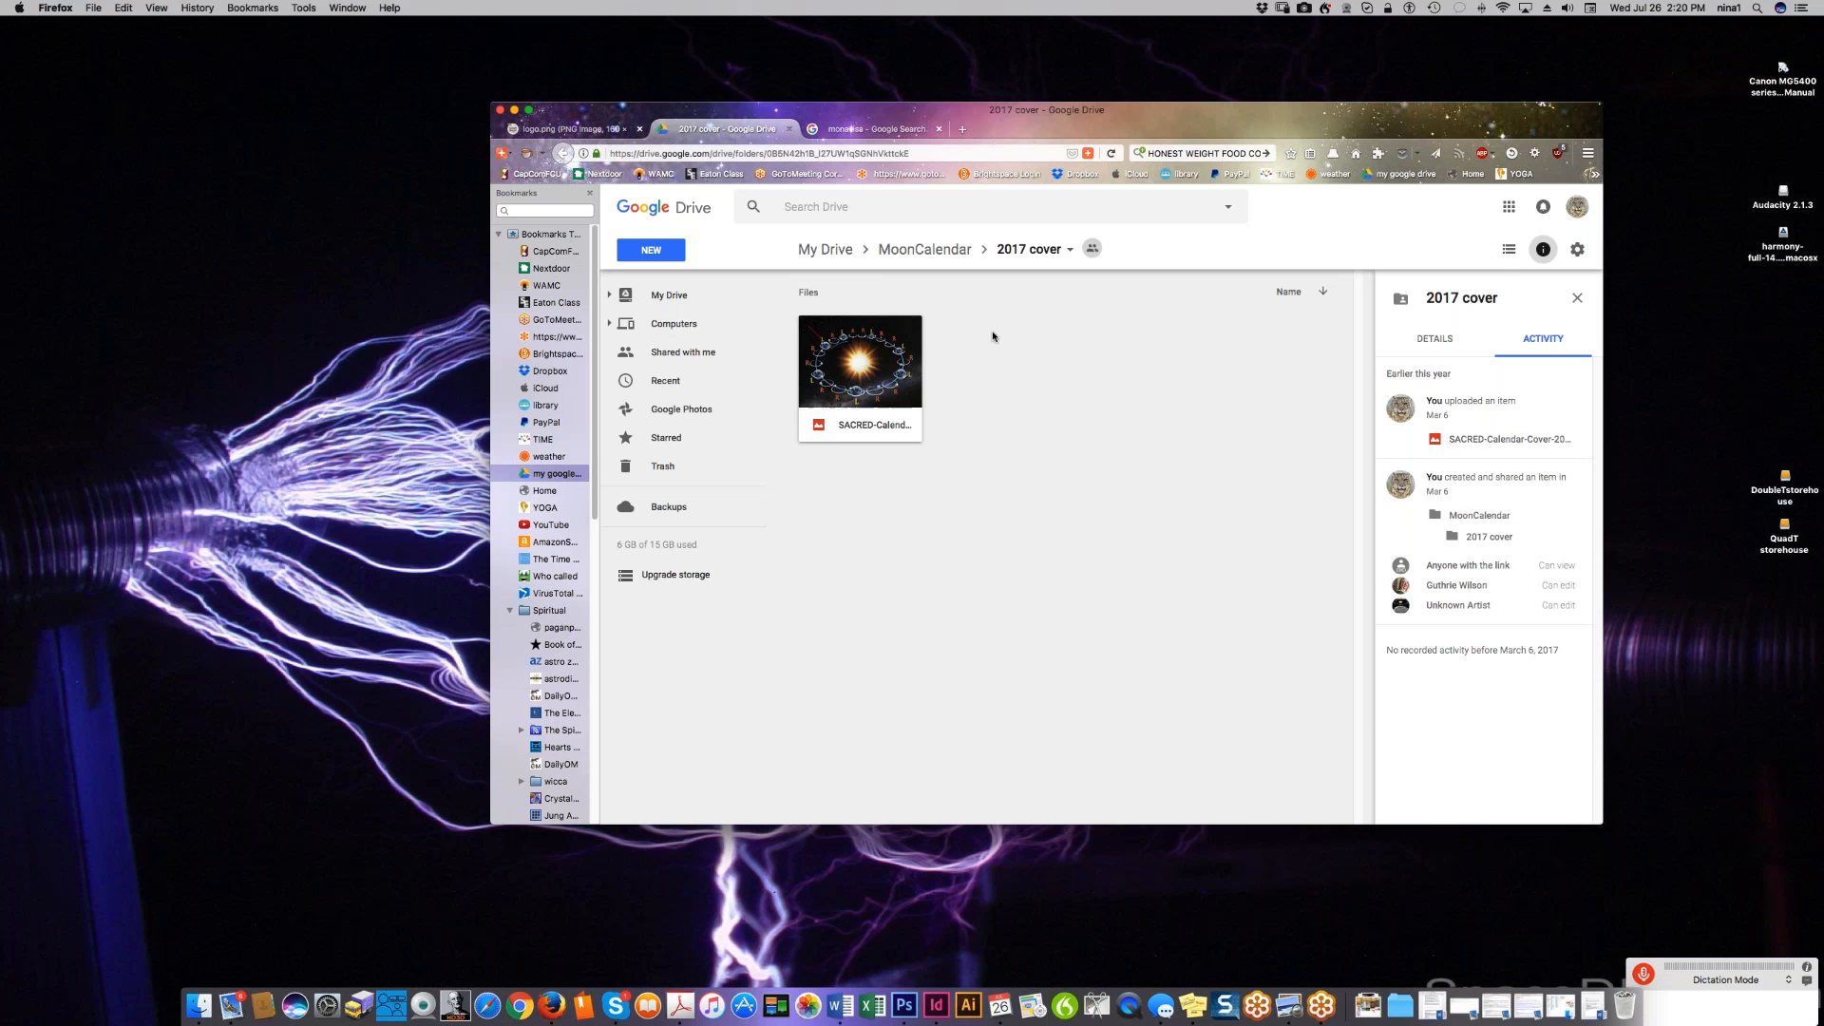
double_click(861, 390)
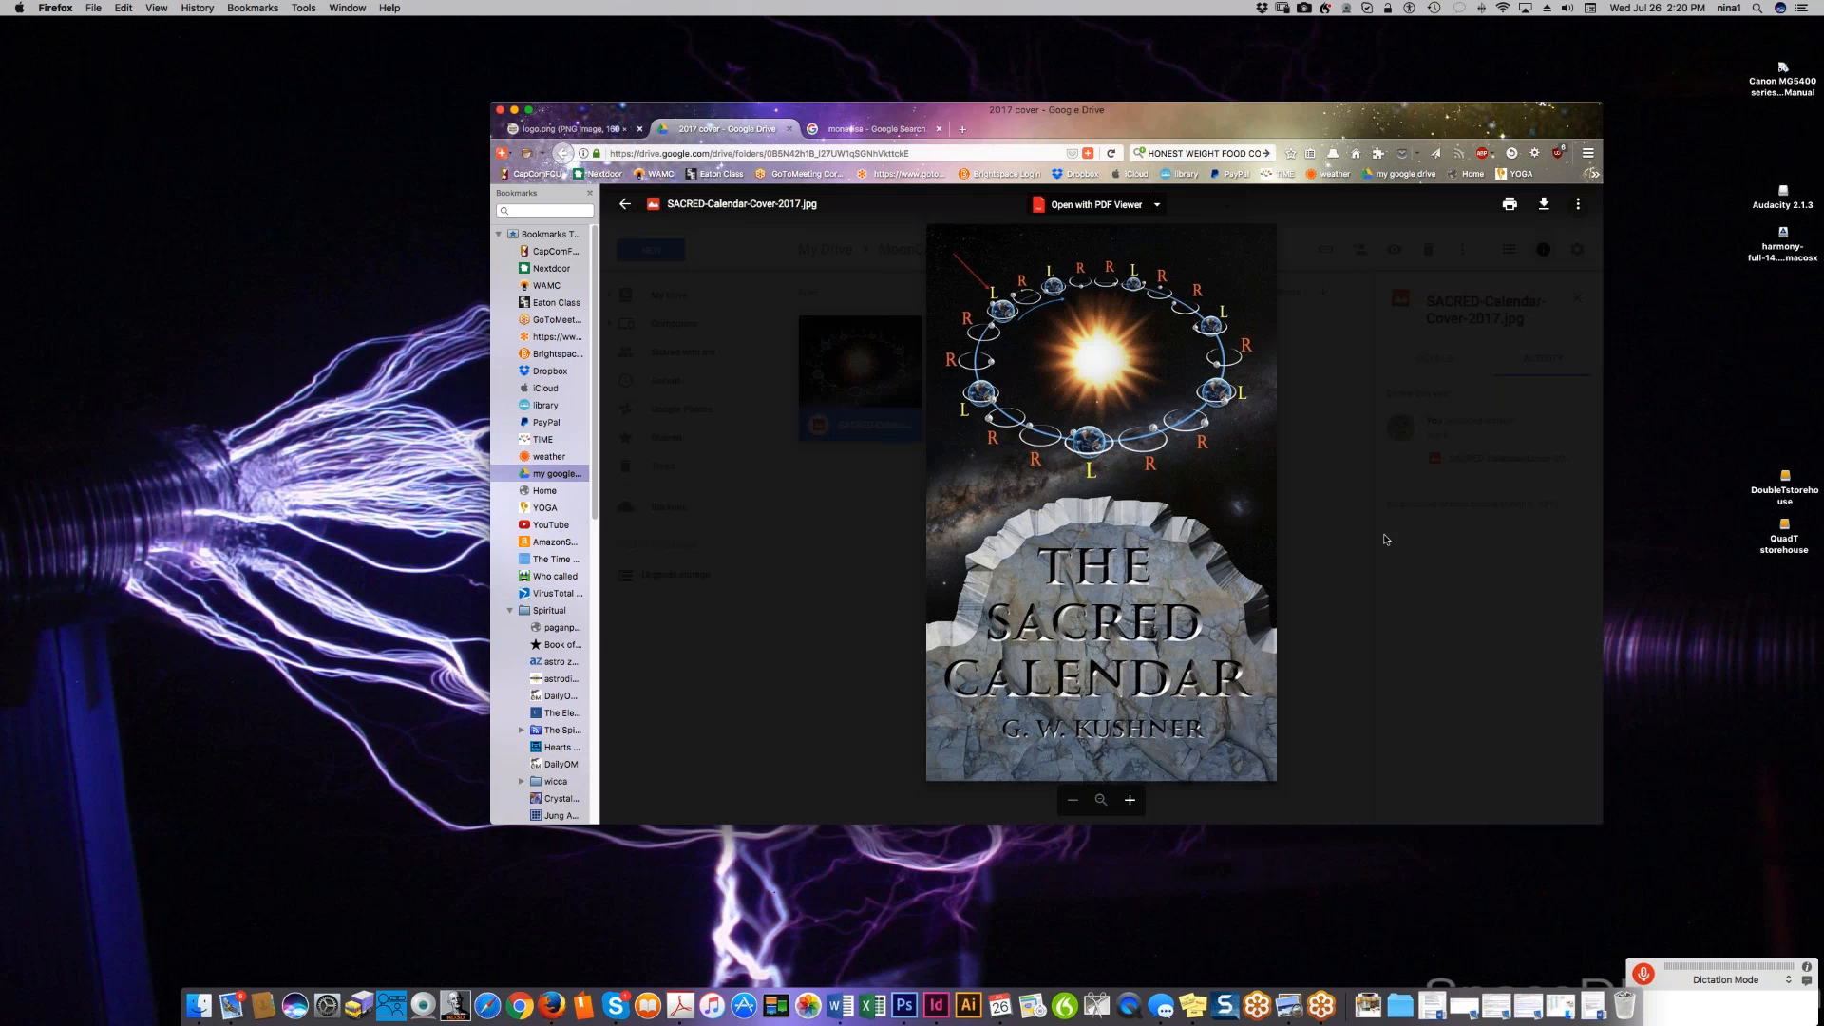
click(1356, 551)
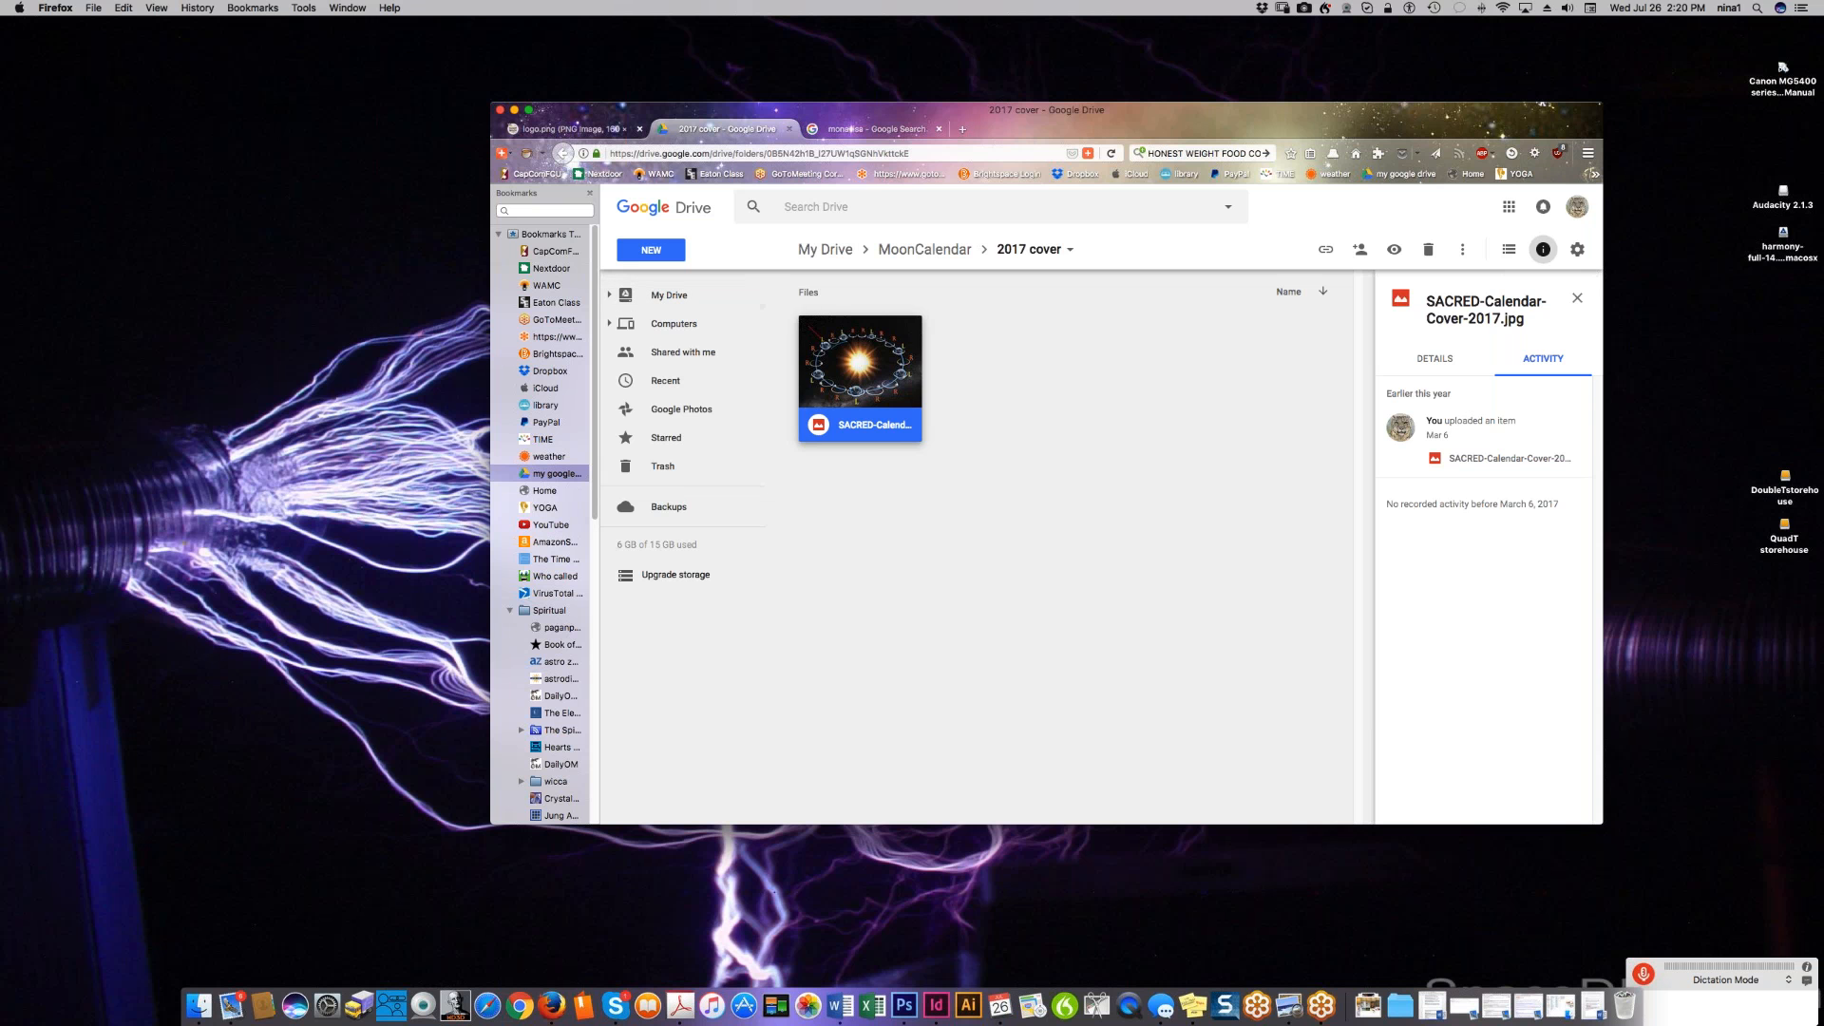
- Return to the MoonCalendar folder and look through its files
click(562, 153)
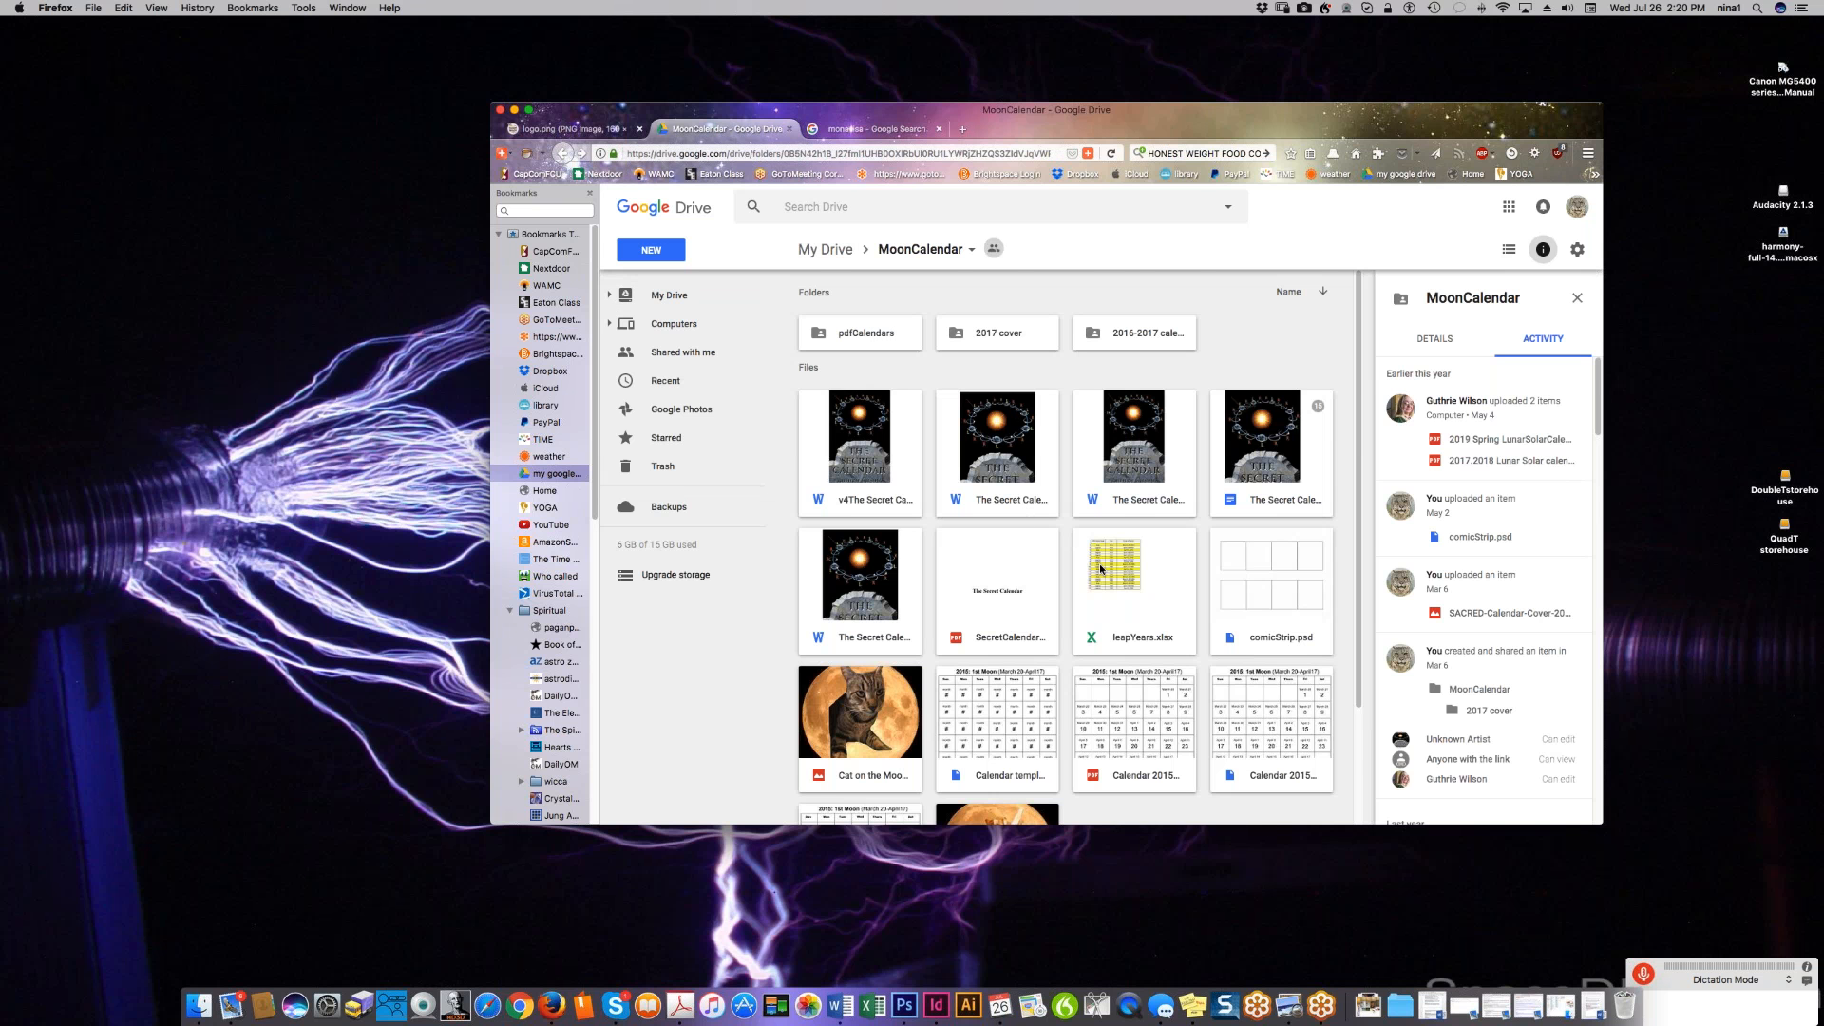
scroll(1100, 568, down, 3)
scroll(1067, 602, up, 3)
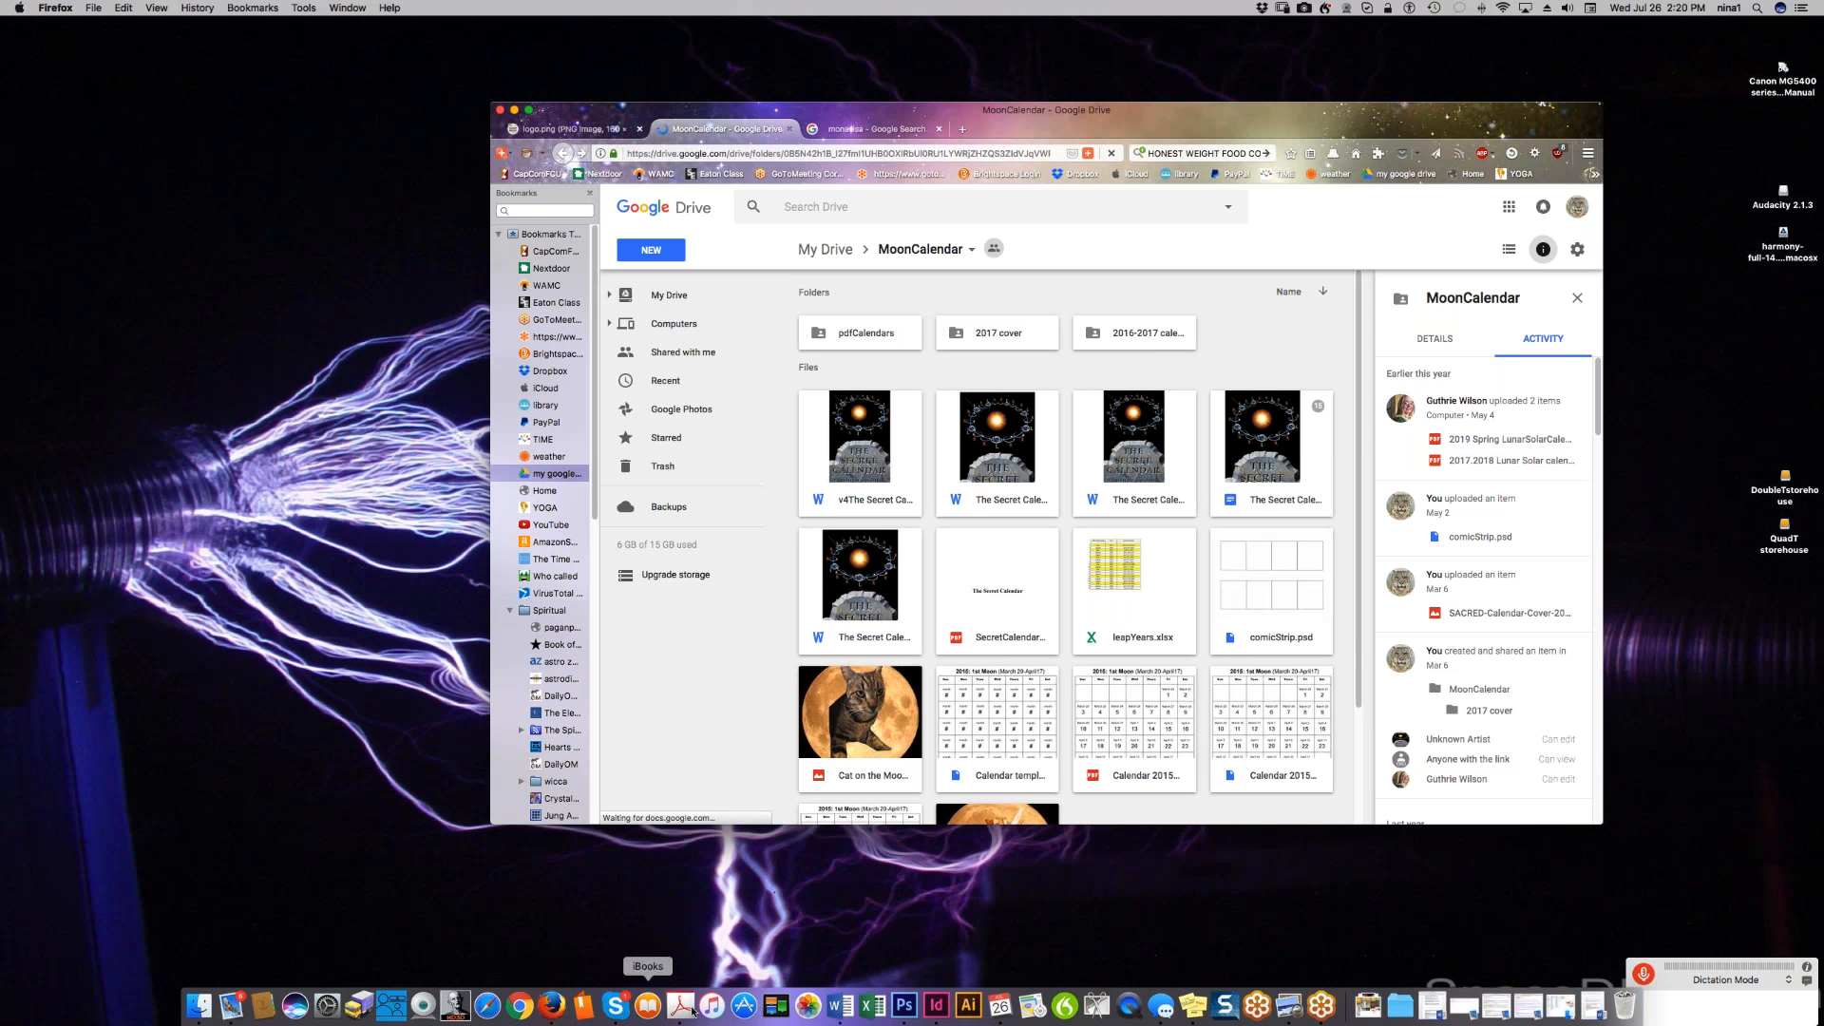
- Switch to Photoshop and minimize the three open document windows
click(904, 1005)
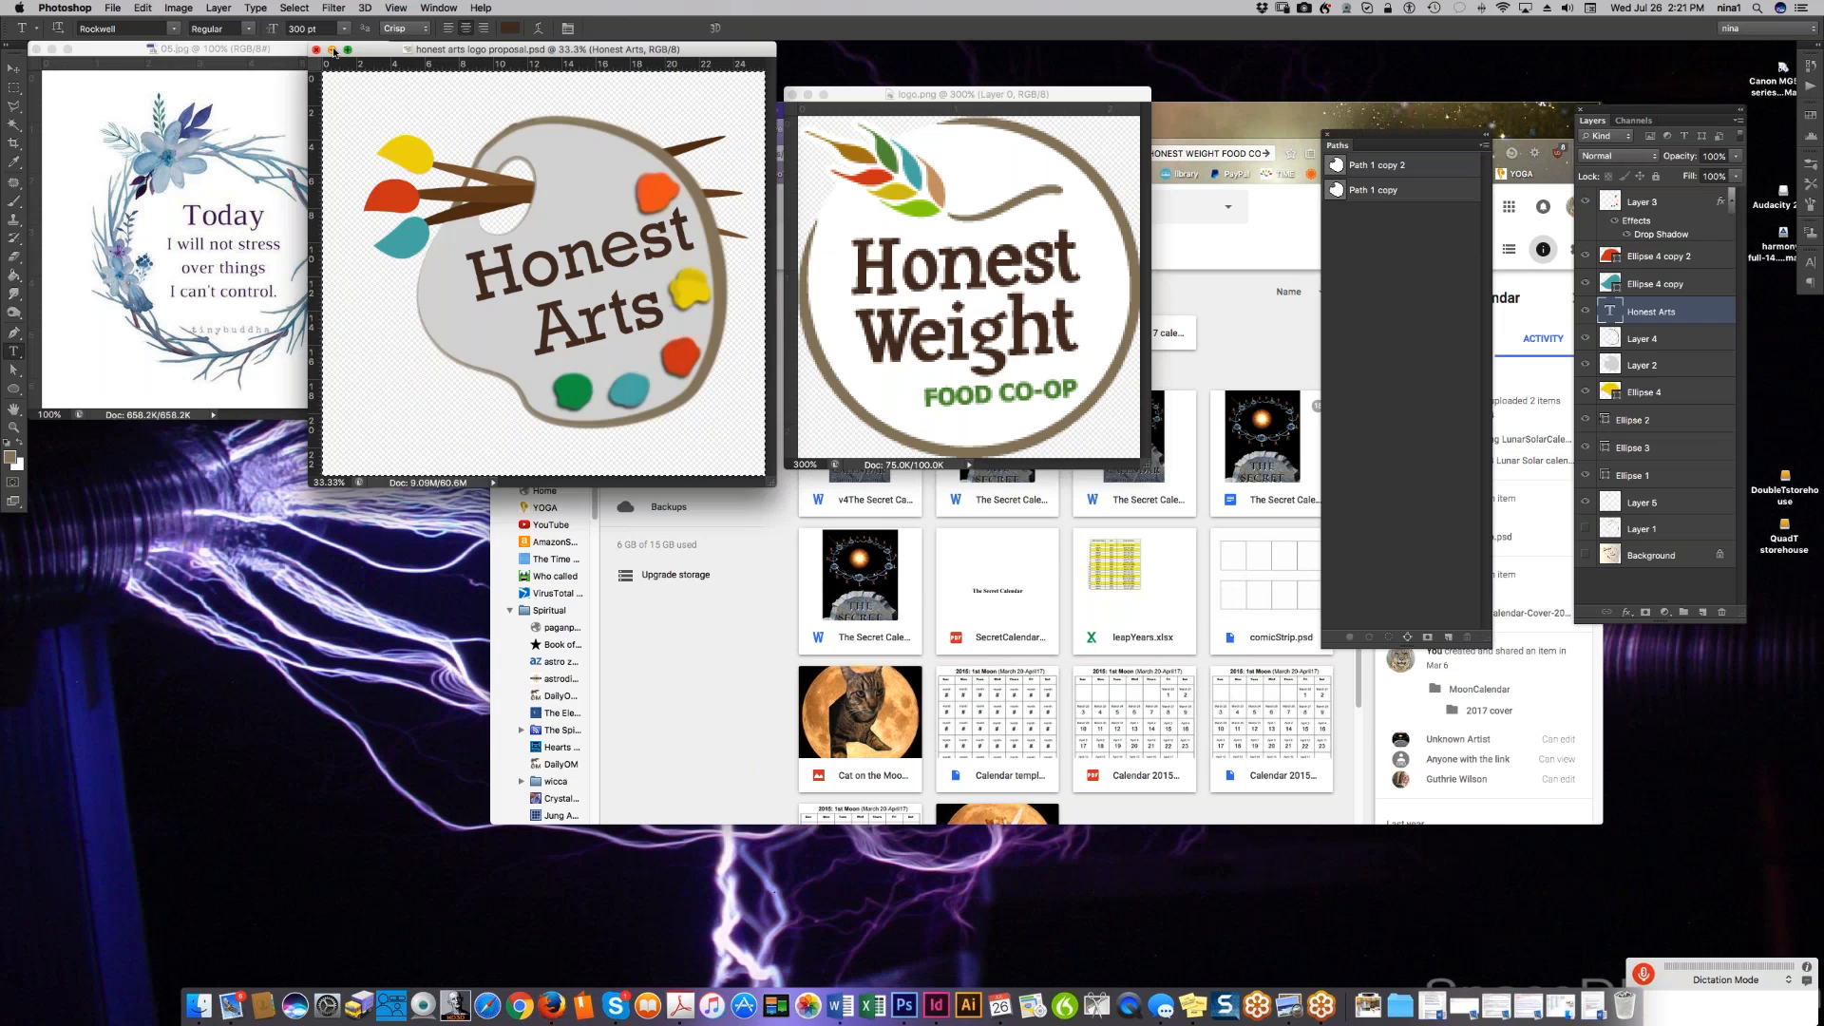
click(332, 50)
click(807, 95)
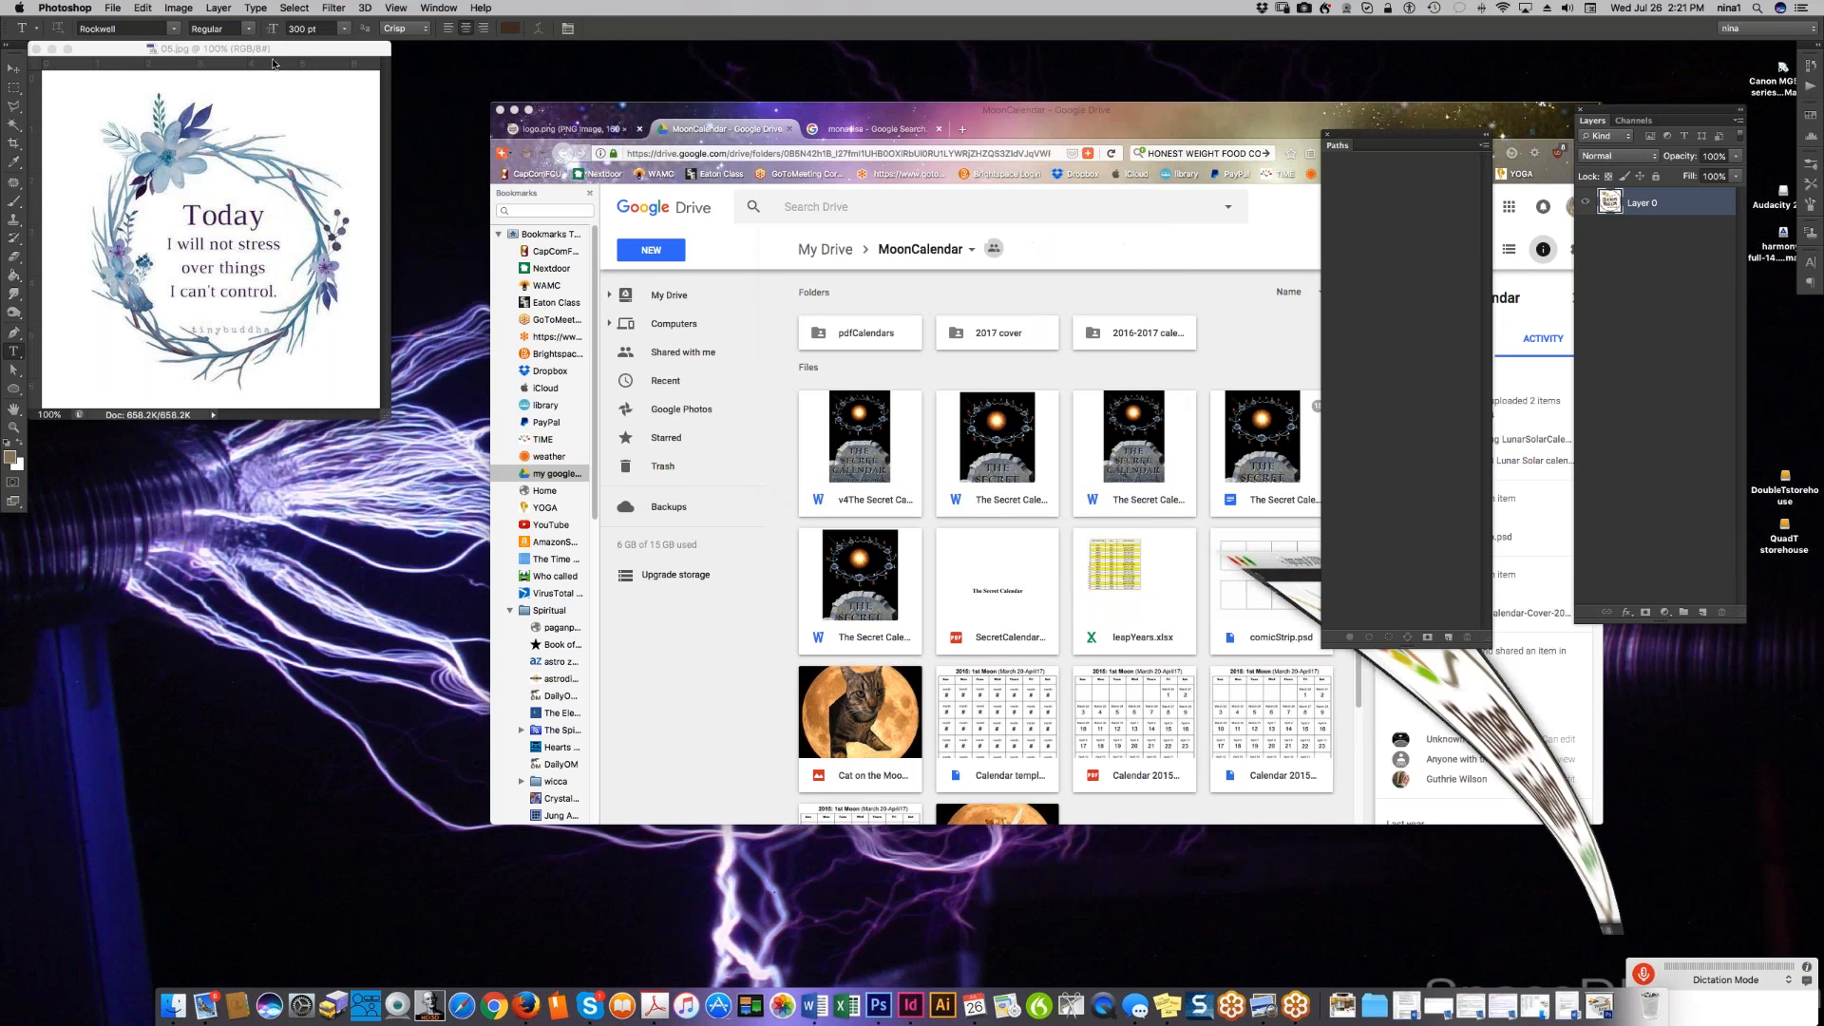
click(53, 49)
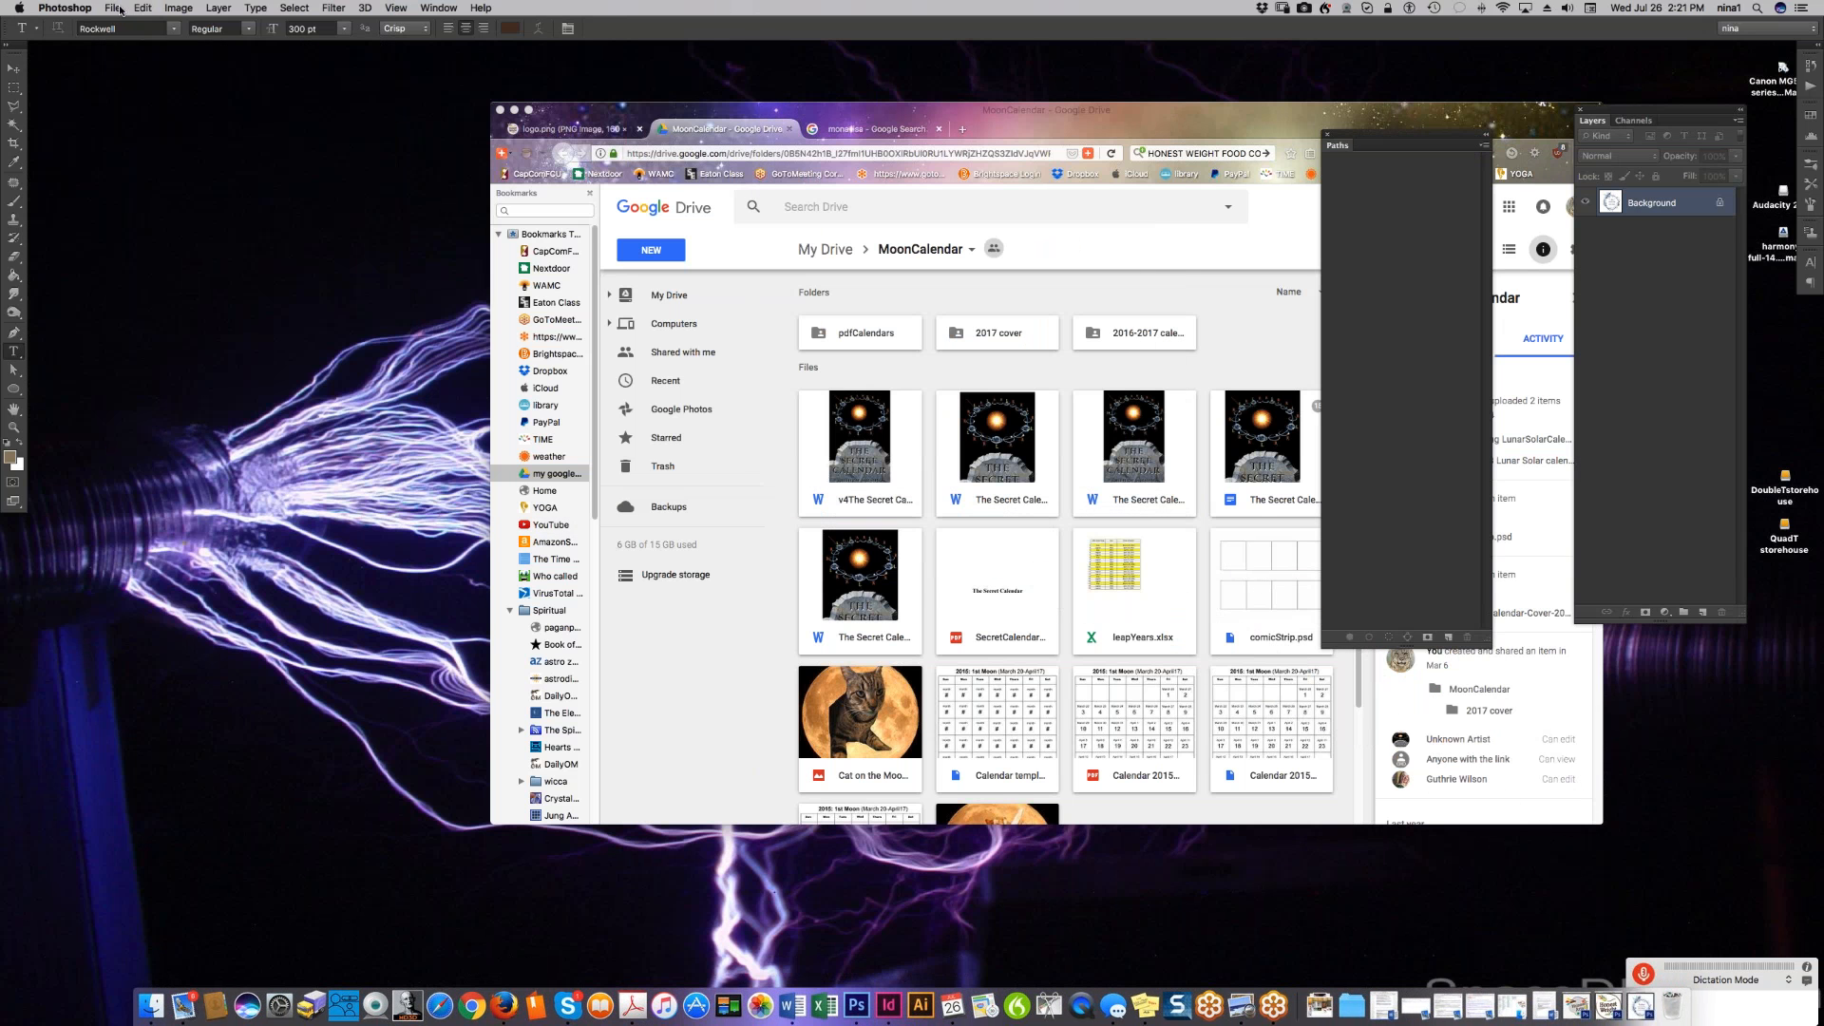
- Start opening a file, browse iCloud Drive down to the Calendars folder, and widen the file dialog
click(112, 8)
click(130, 39)
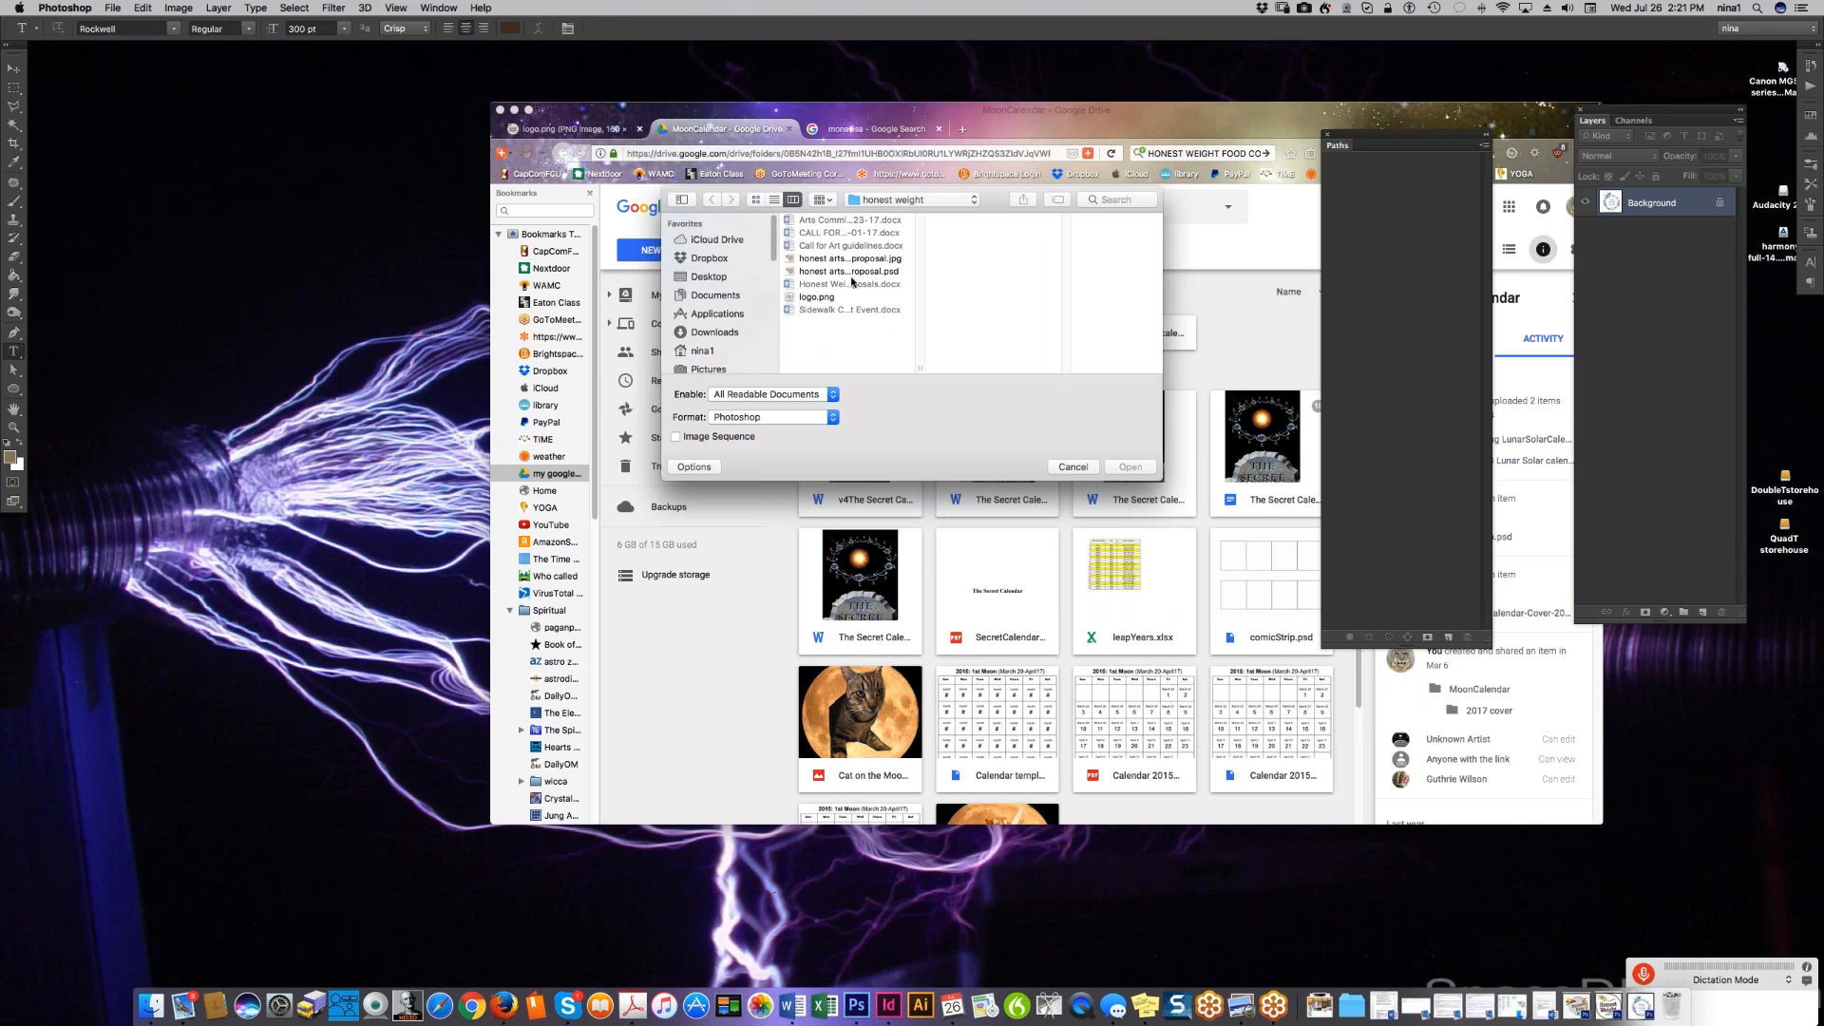
click(744, 295)
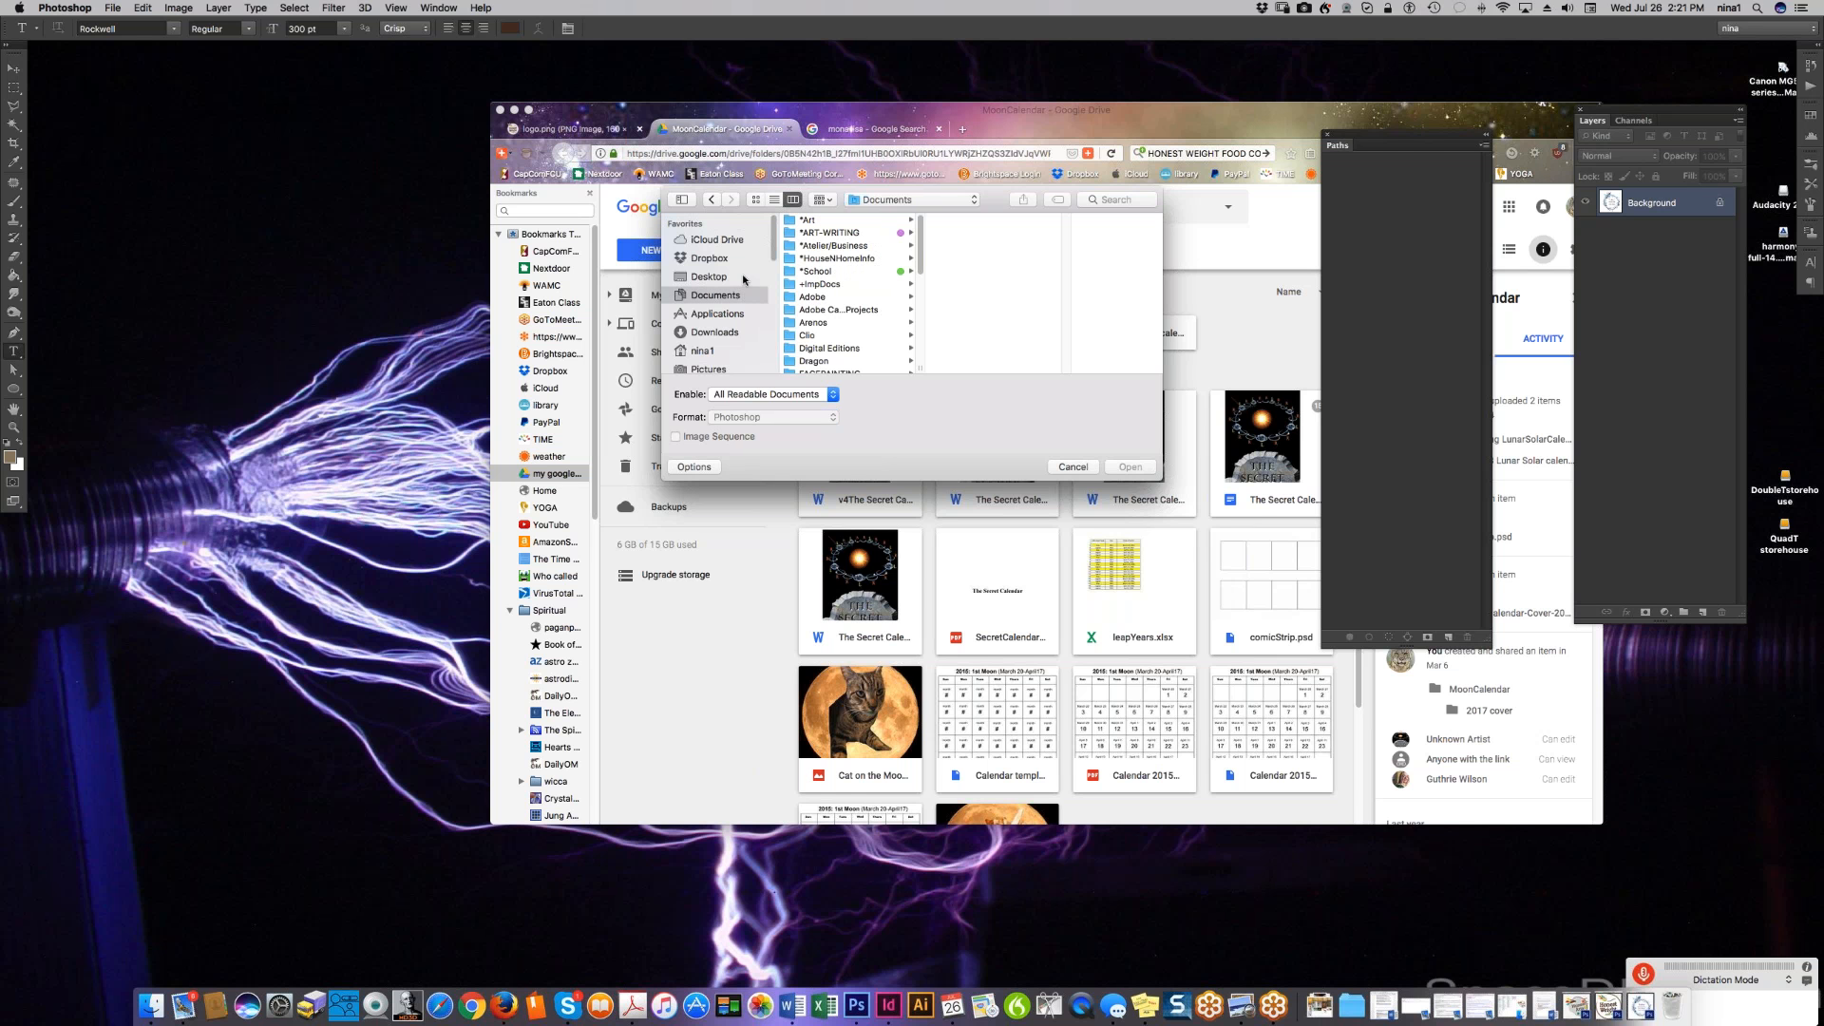
click(736, 239)
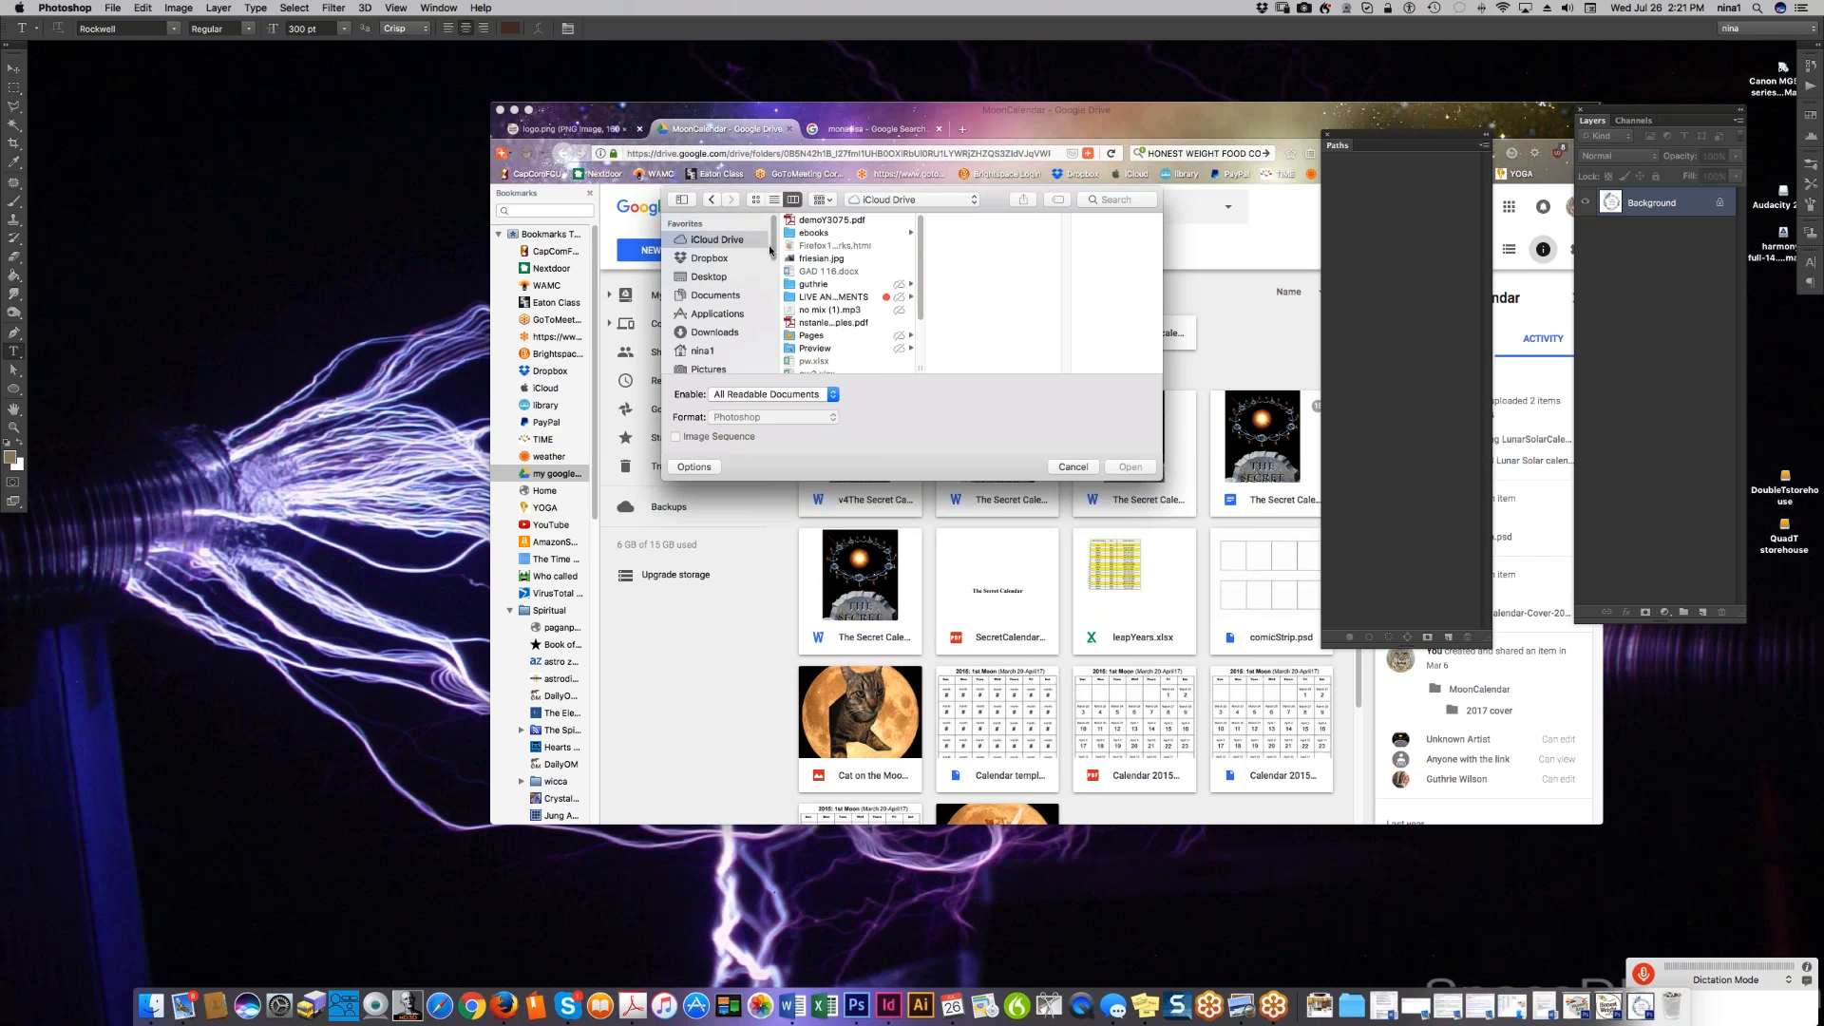
click(850, 285)
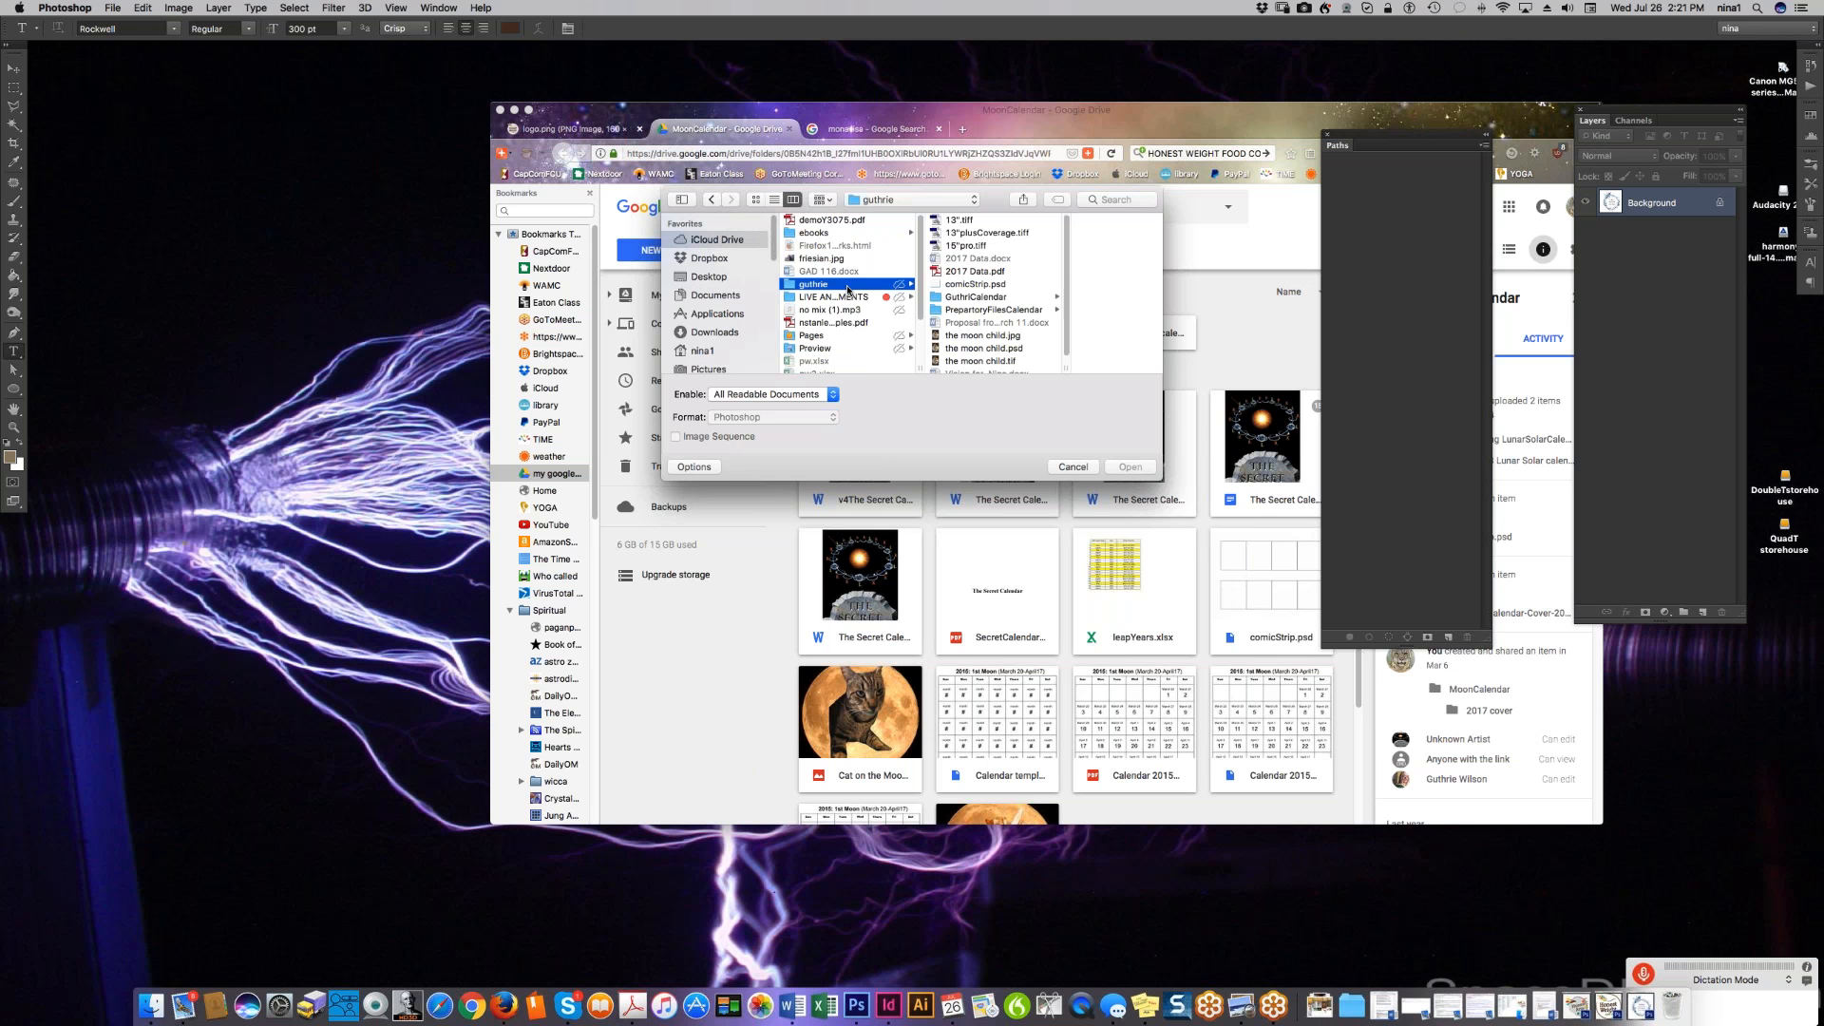
click(952, 299)
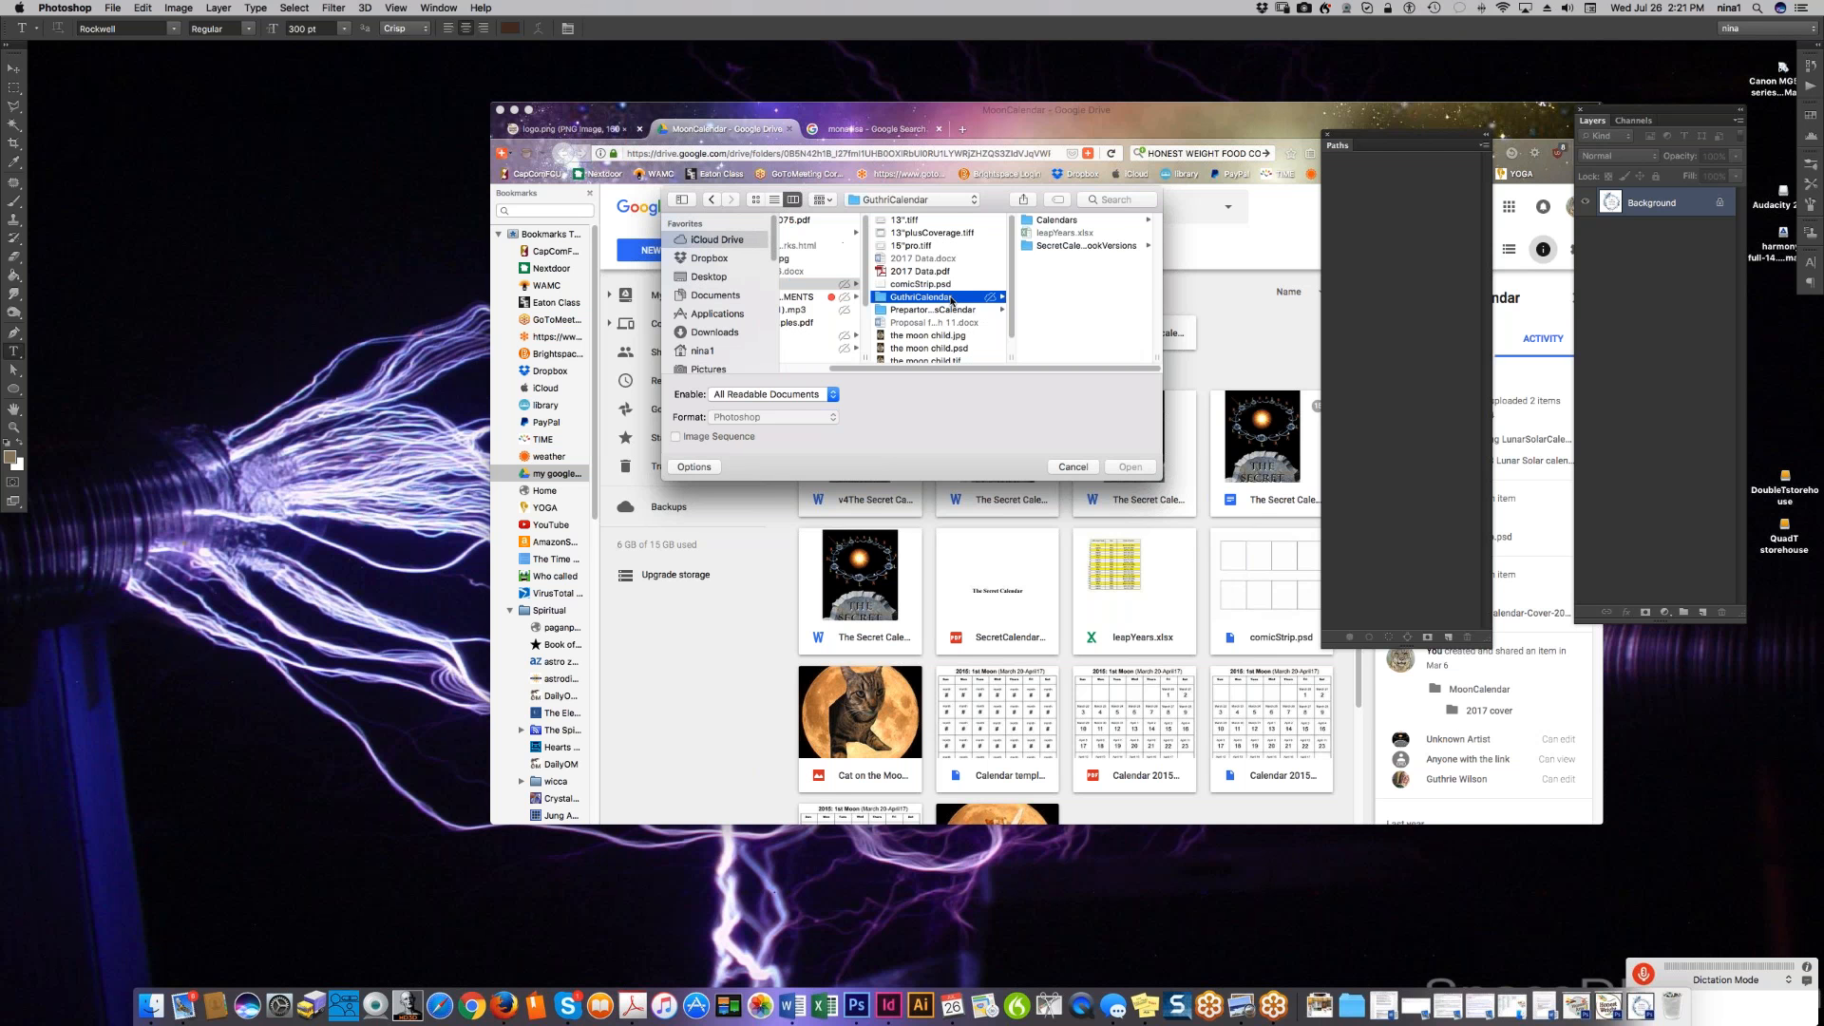
click(1119, 222)
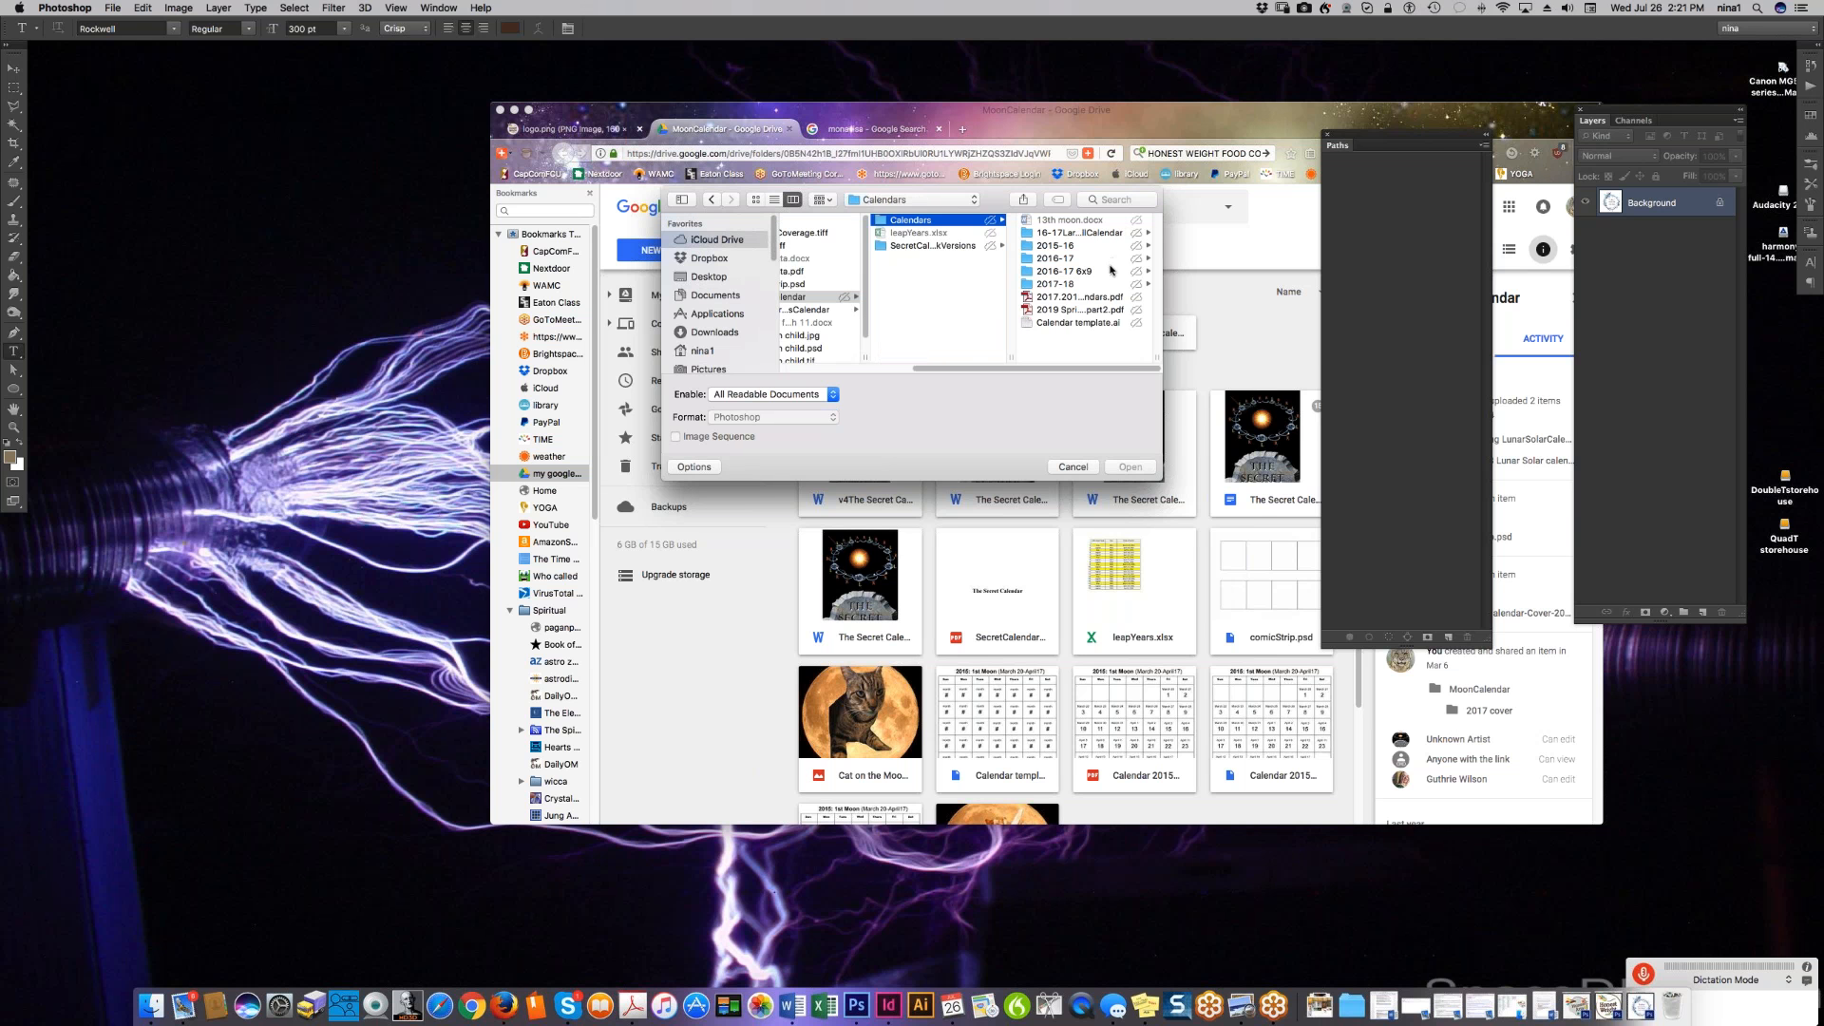
drag(1148, 358, 1313, 357)
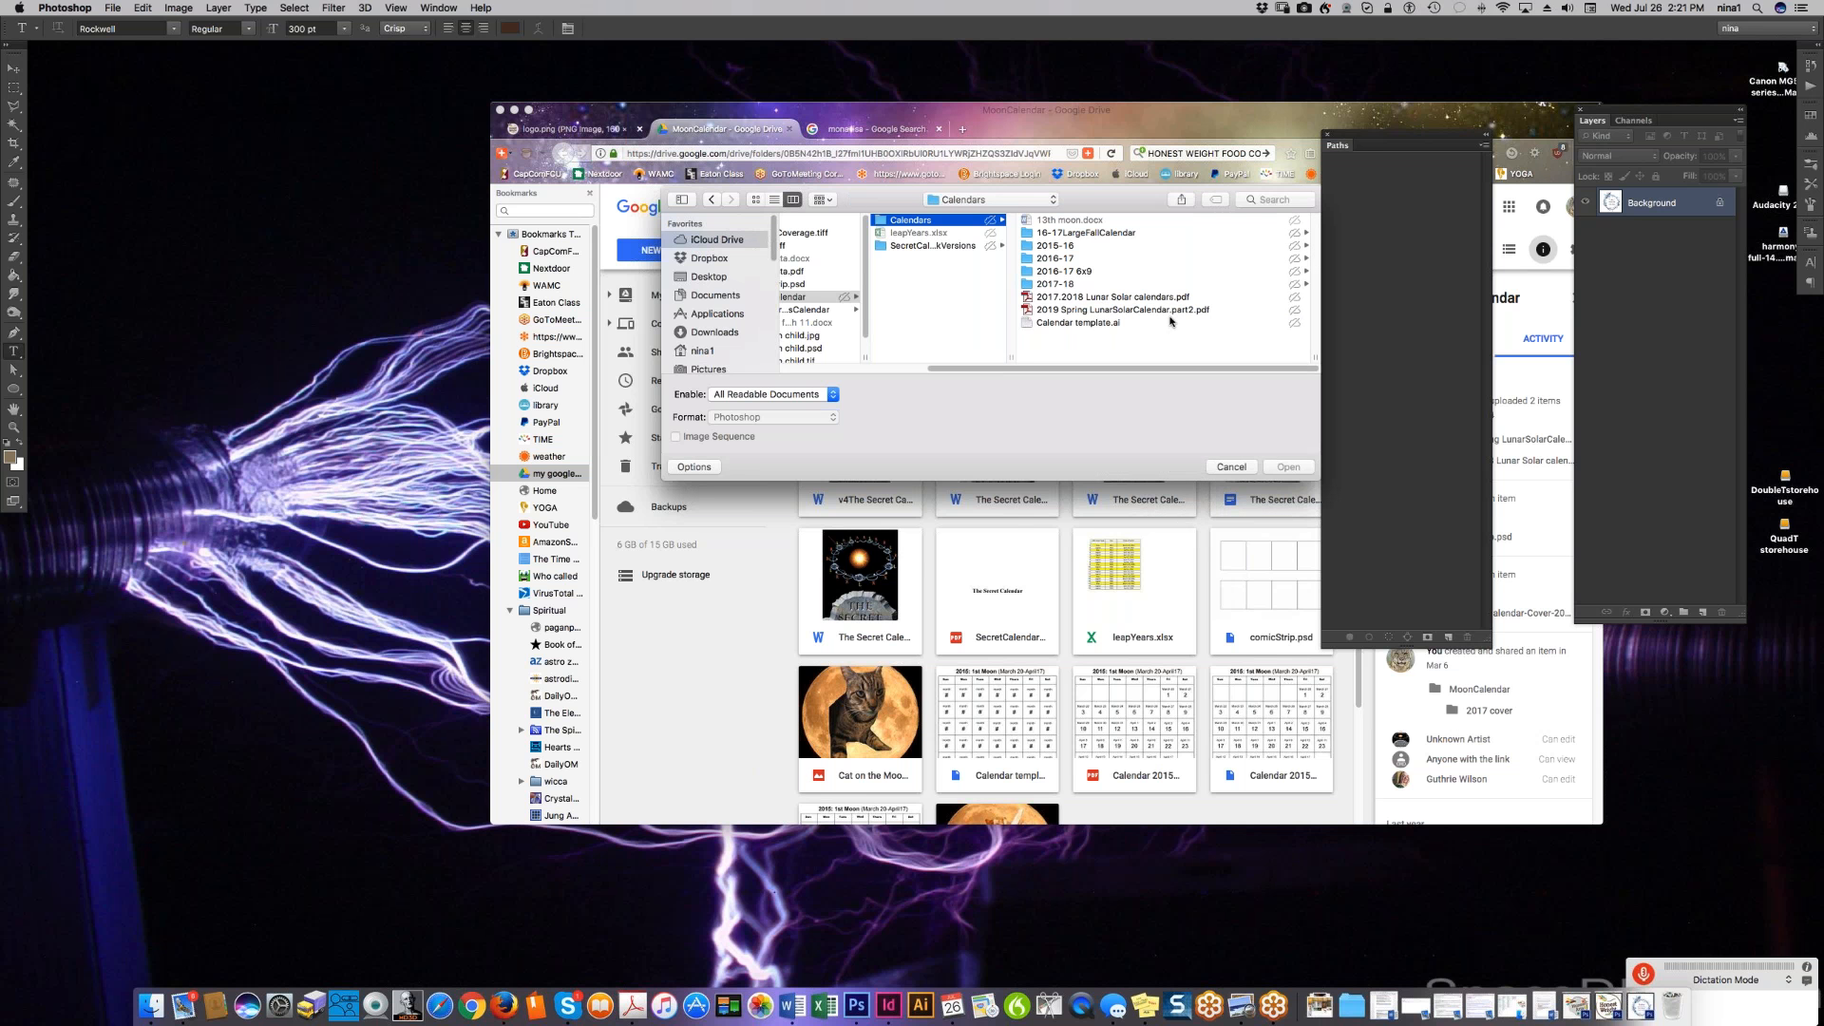
- Look for the layered cover file in the 2016-17 folder, the Secret Calendar book versions folder and Dropbox
click(1076, 260)
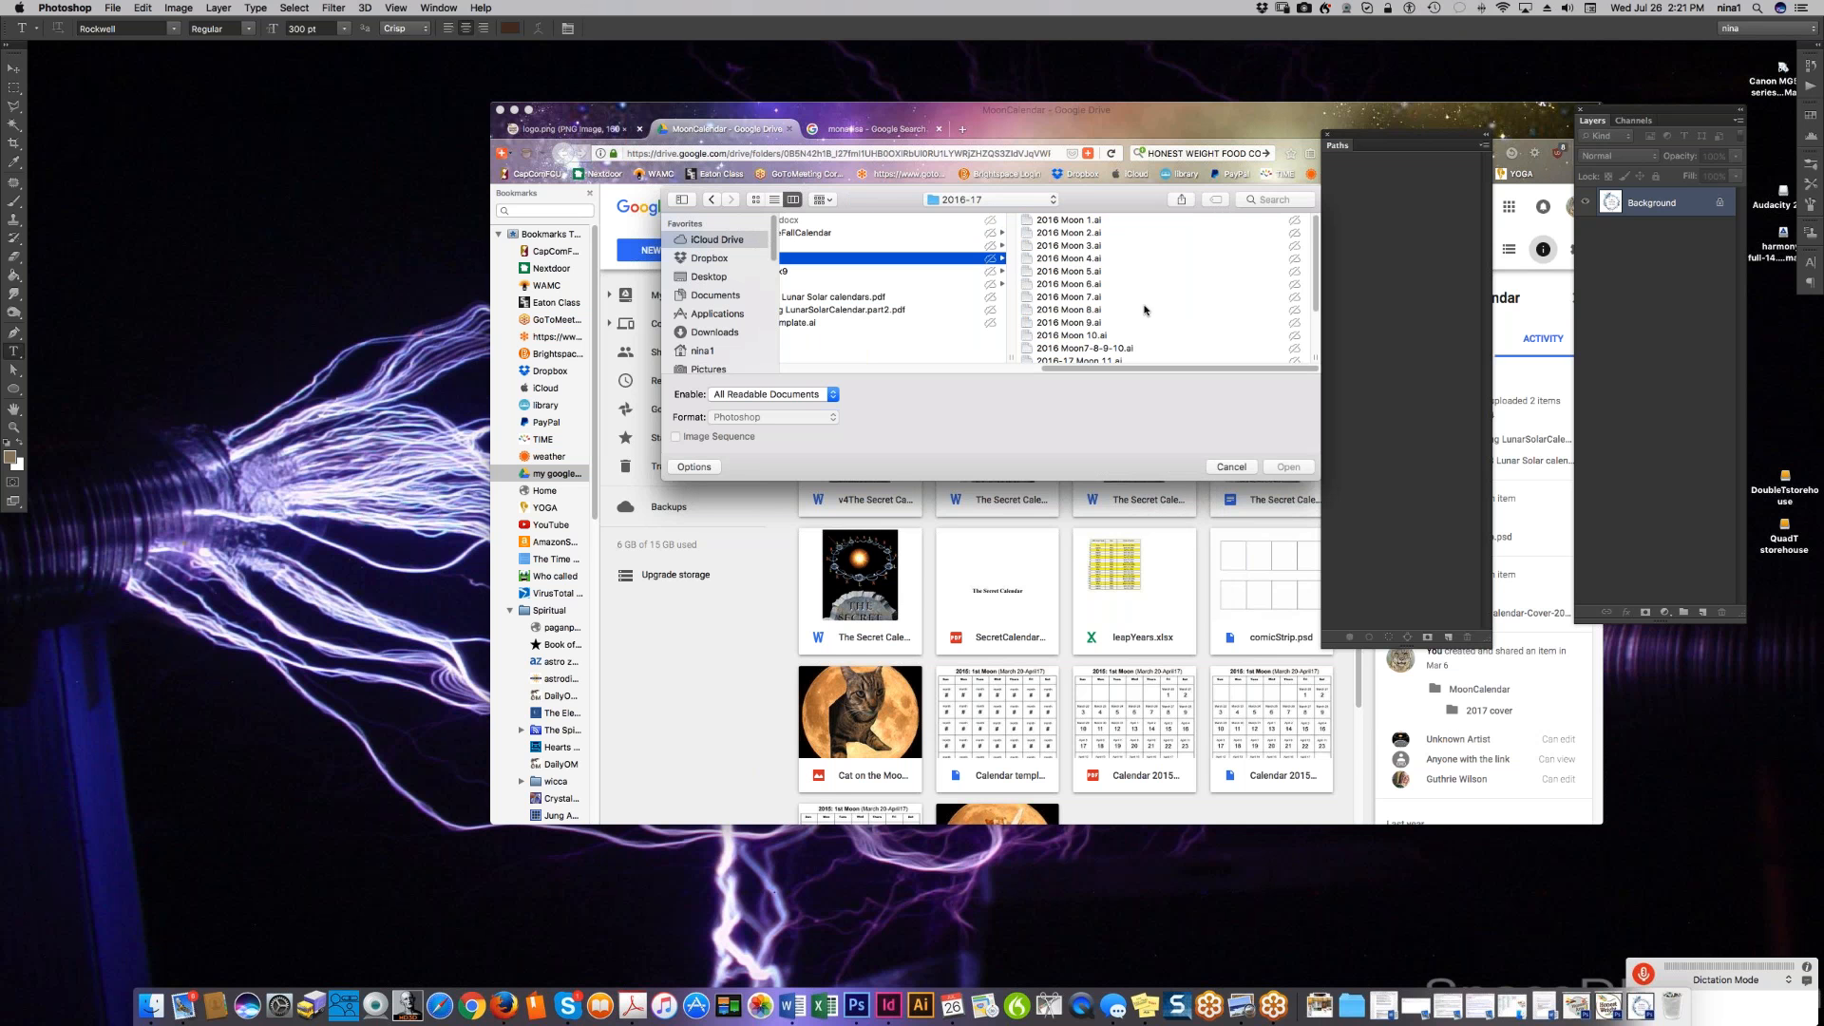
scroll(1145, 309, down, 3)
scroll(1145, 306, up, 3)
drag(1046, 369, 793, 370)
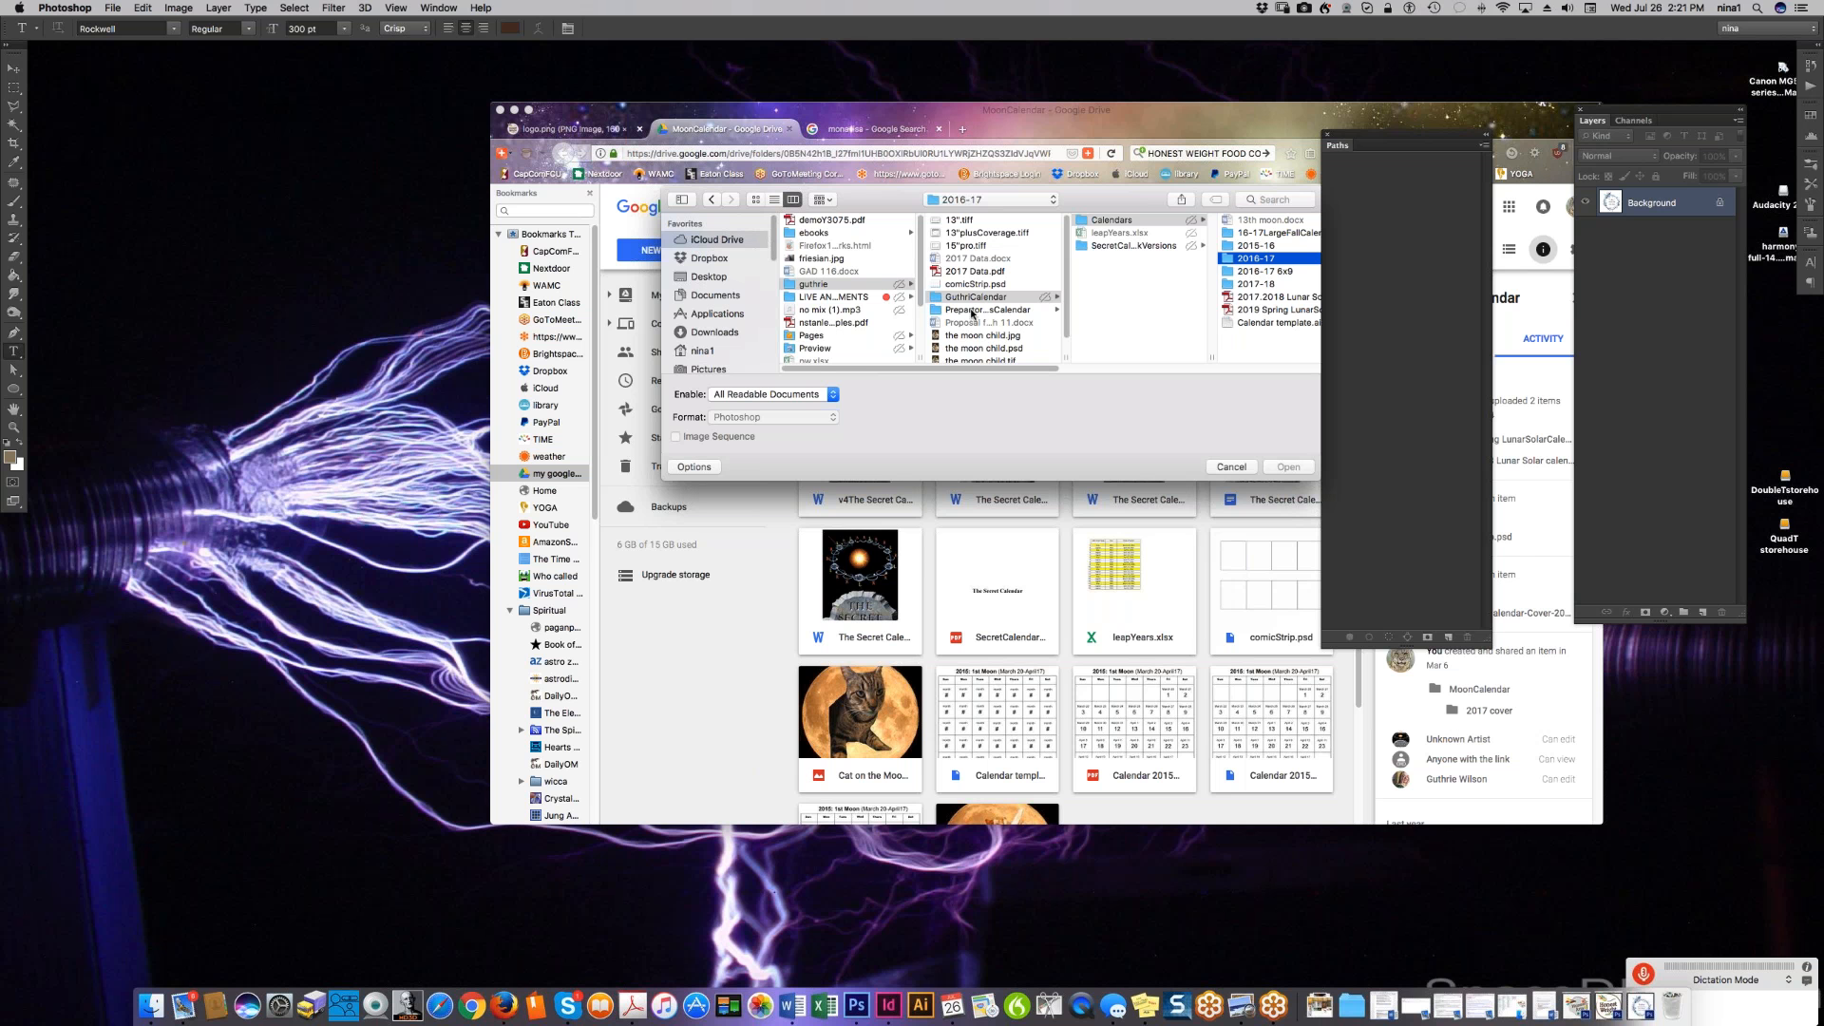
click(1139, 246)
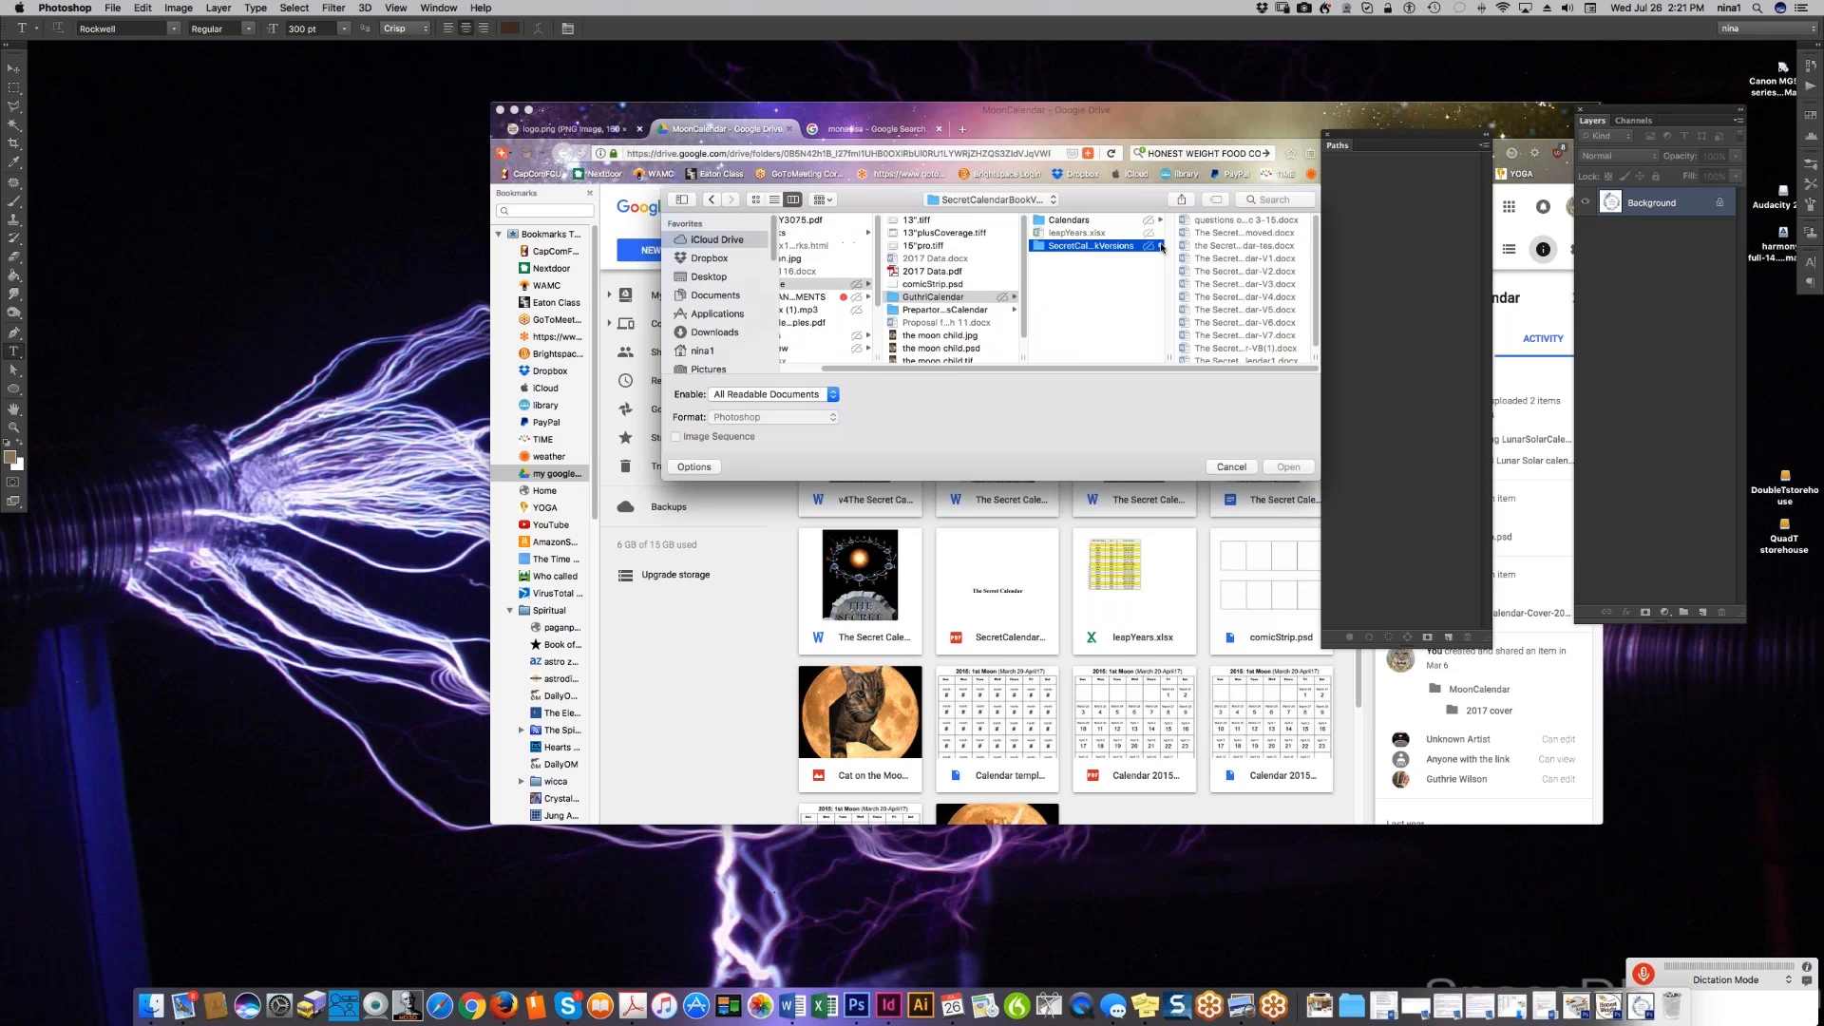
click(721, 280)
click(726, 262)
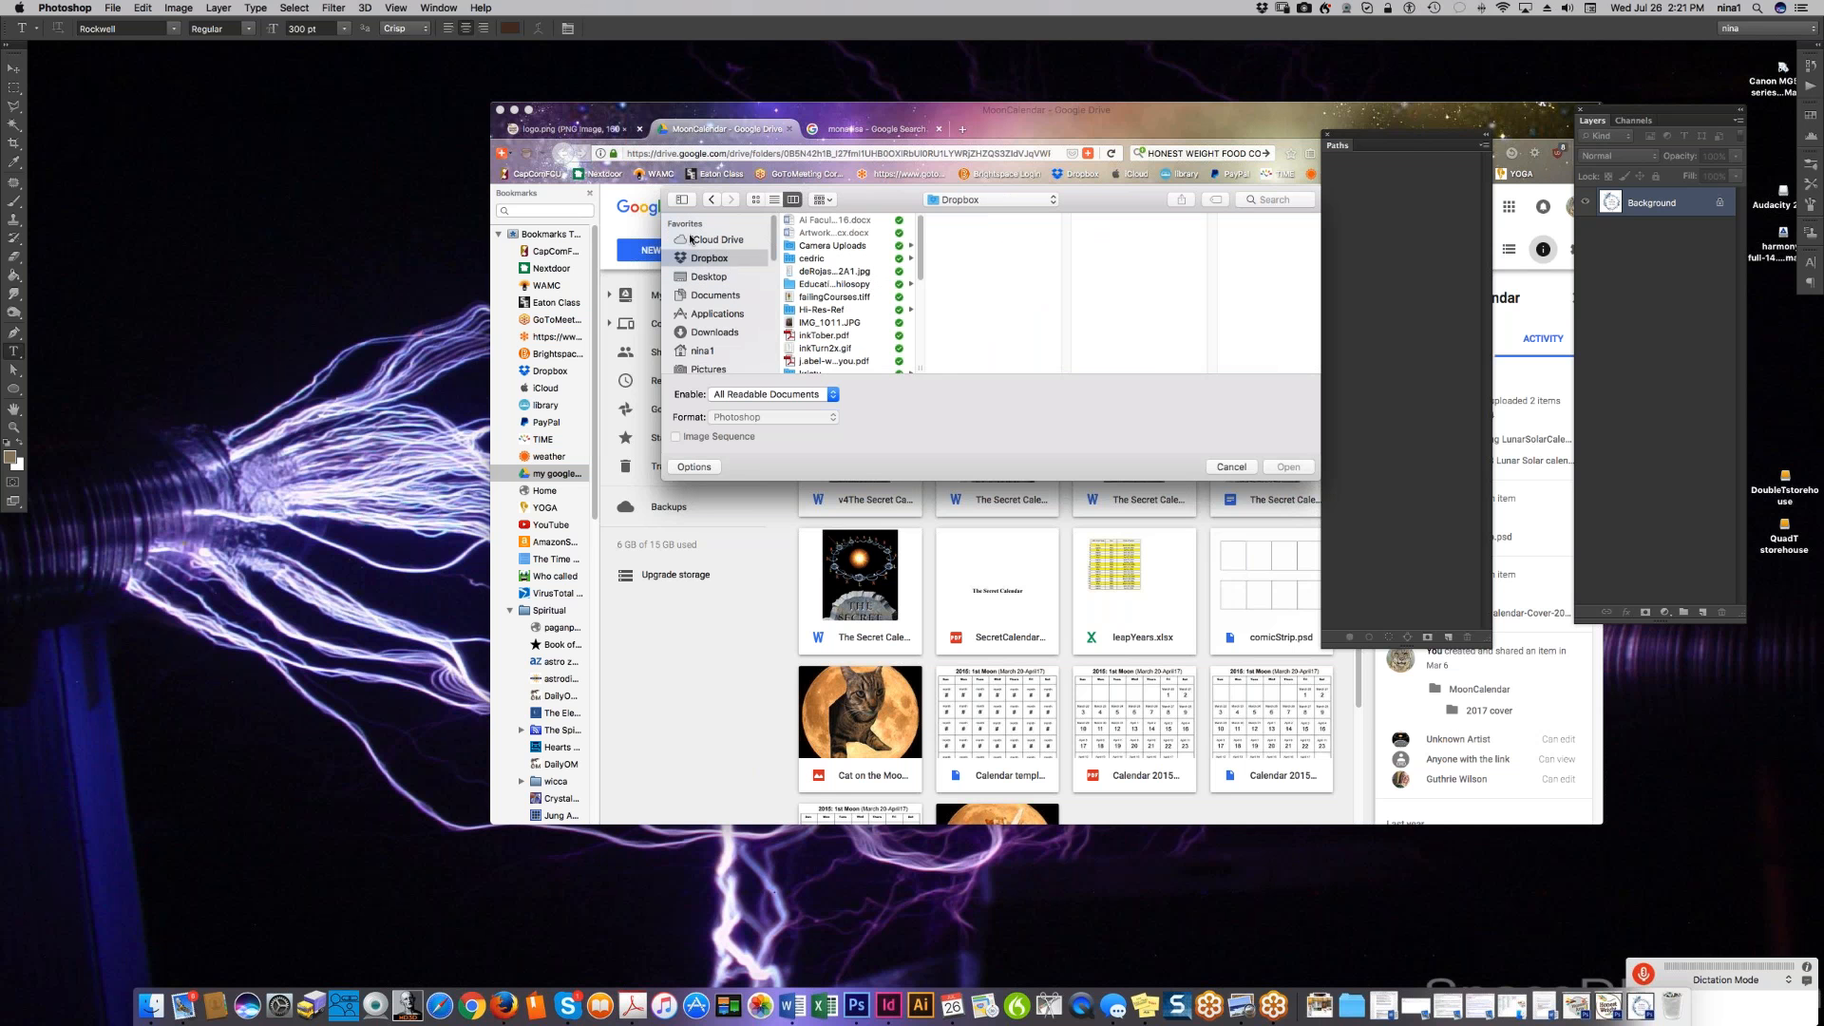
- Browse Documents to the *Atelier/Business folder and look through its clients/commissions subfolder
click(744, 296)
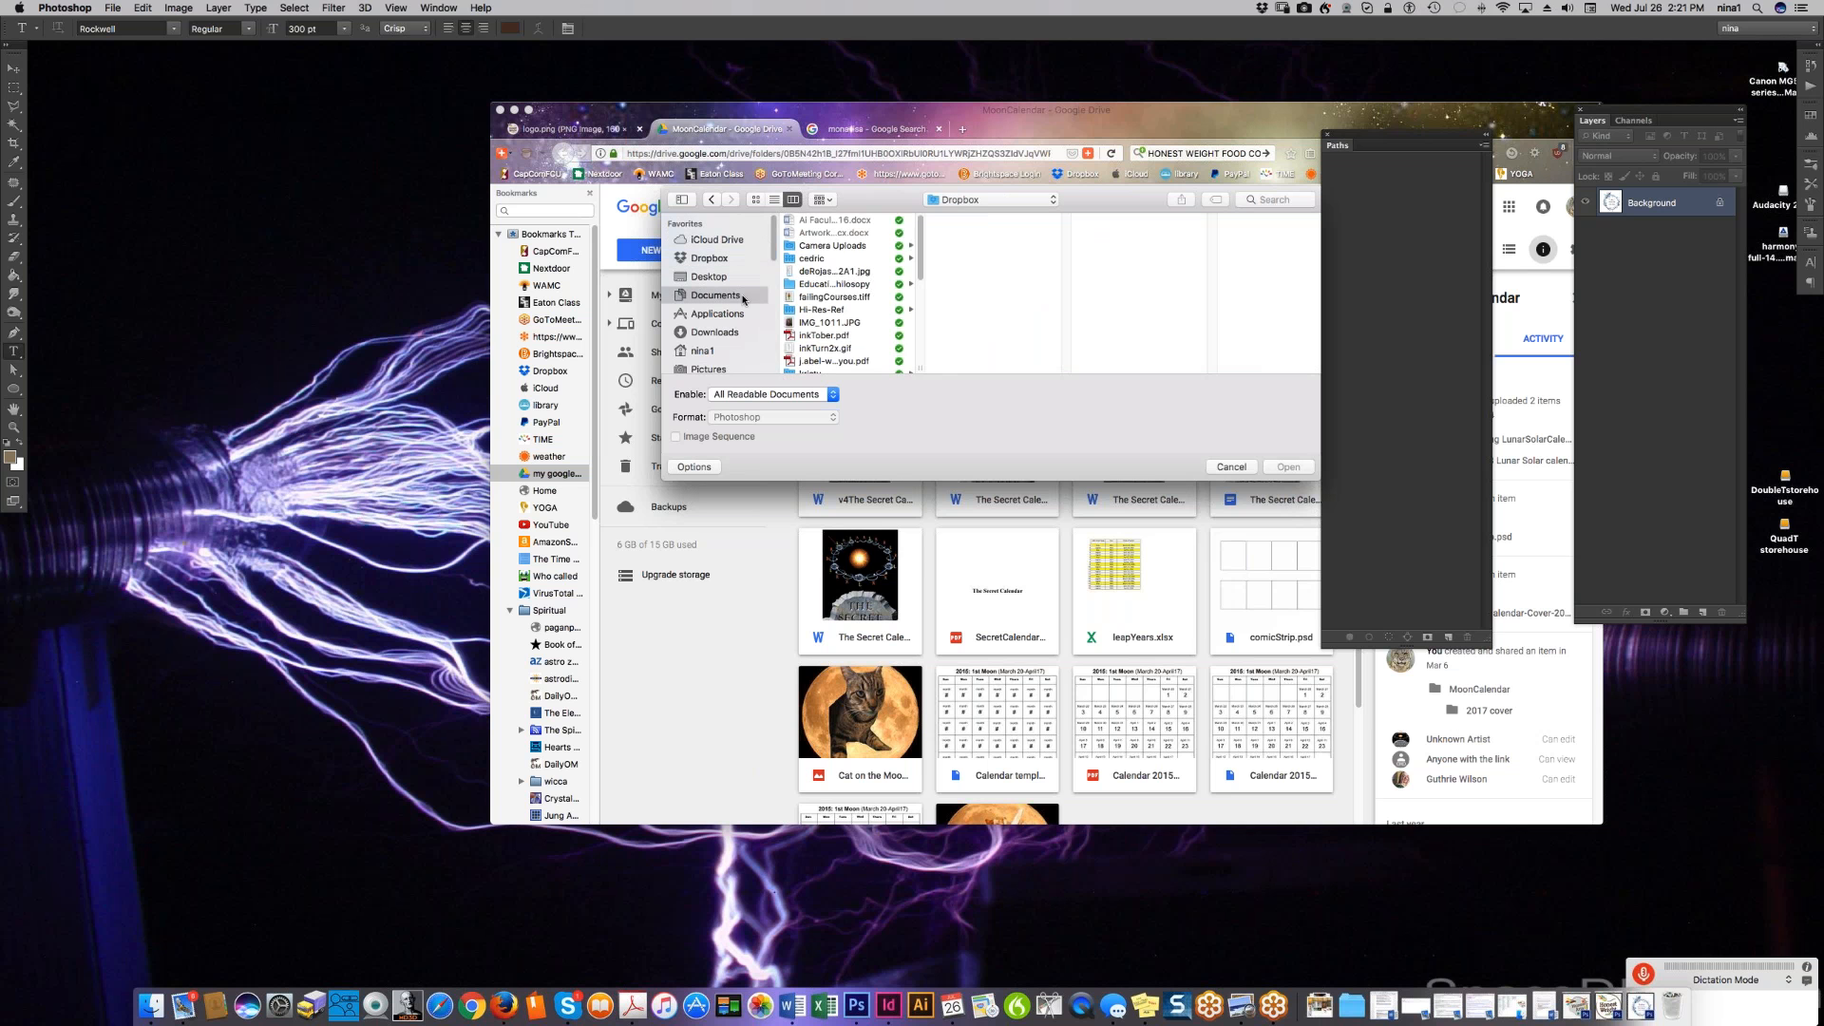
click(832, 246)
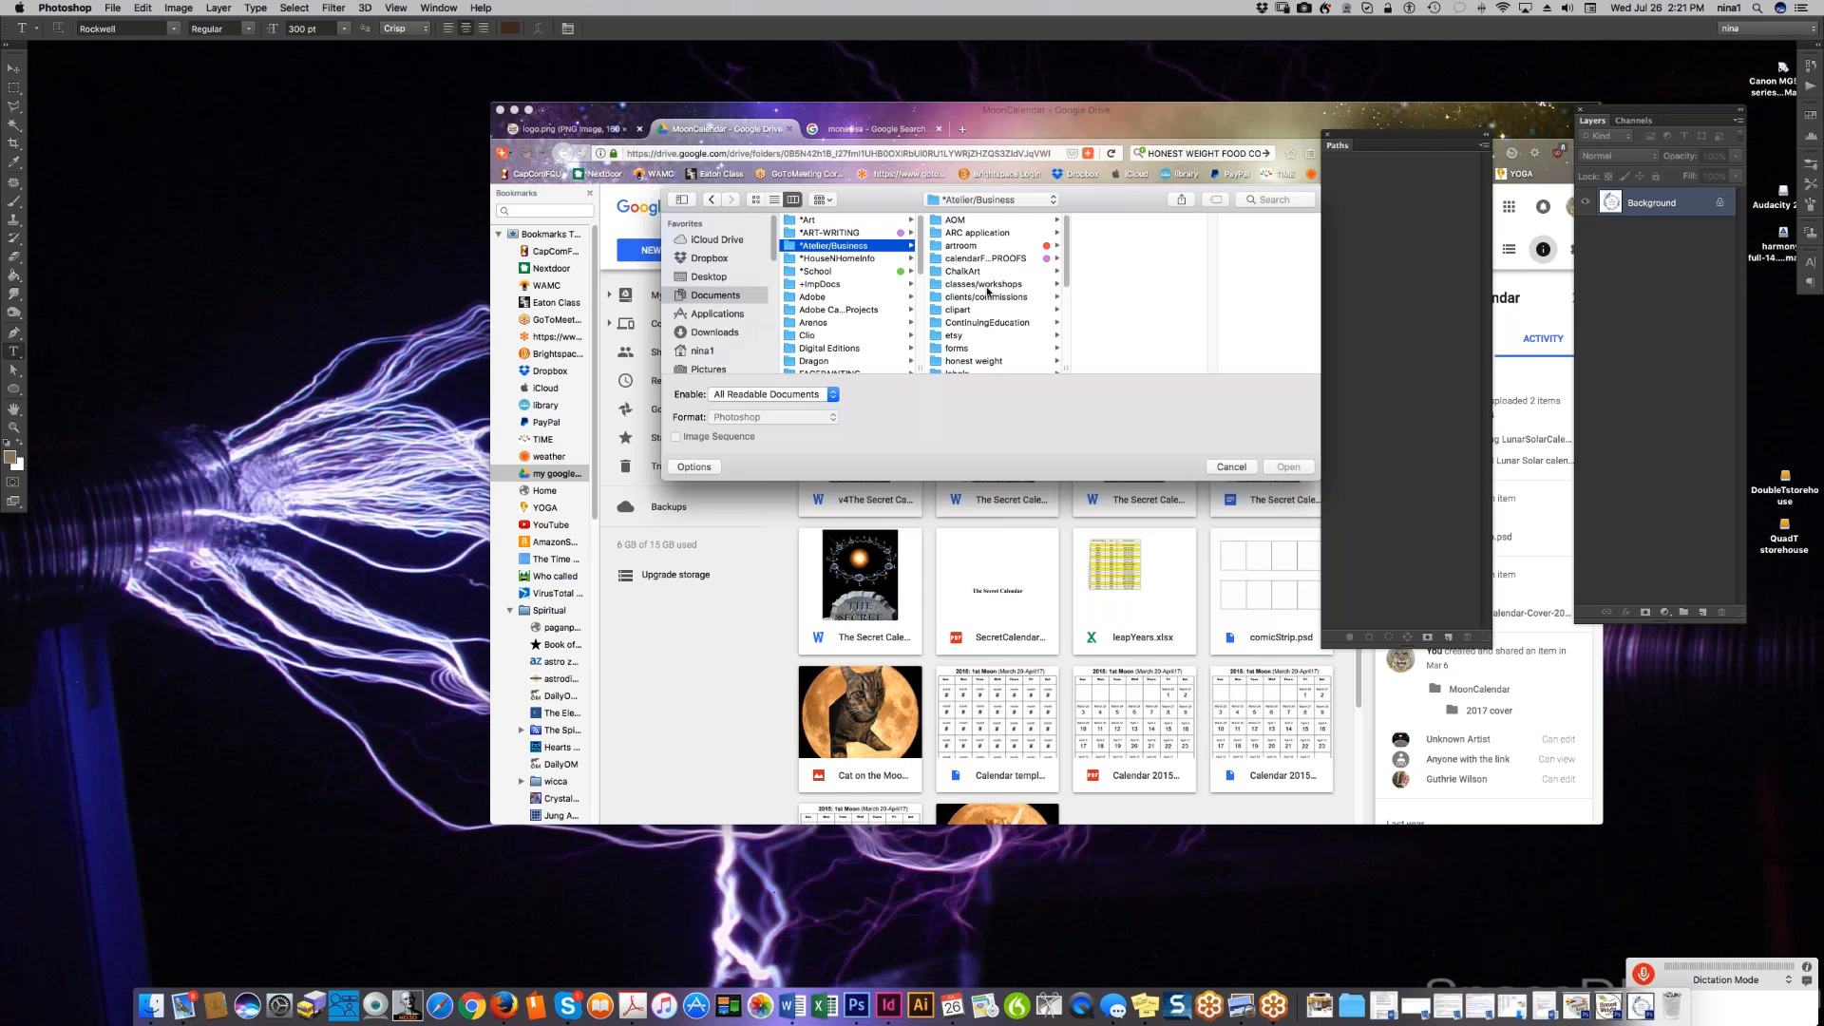
click(1029, 300)
scroll(1134, 322, down, 3)
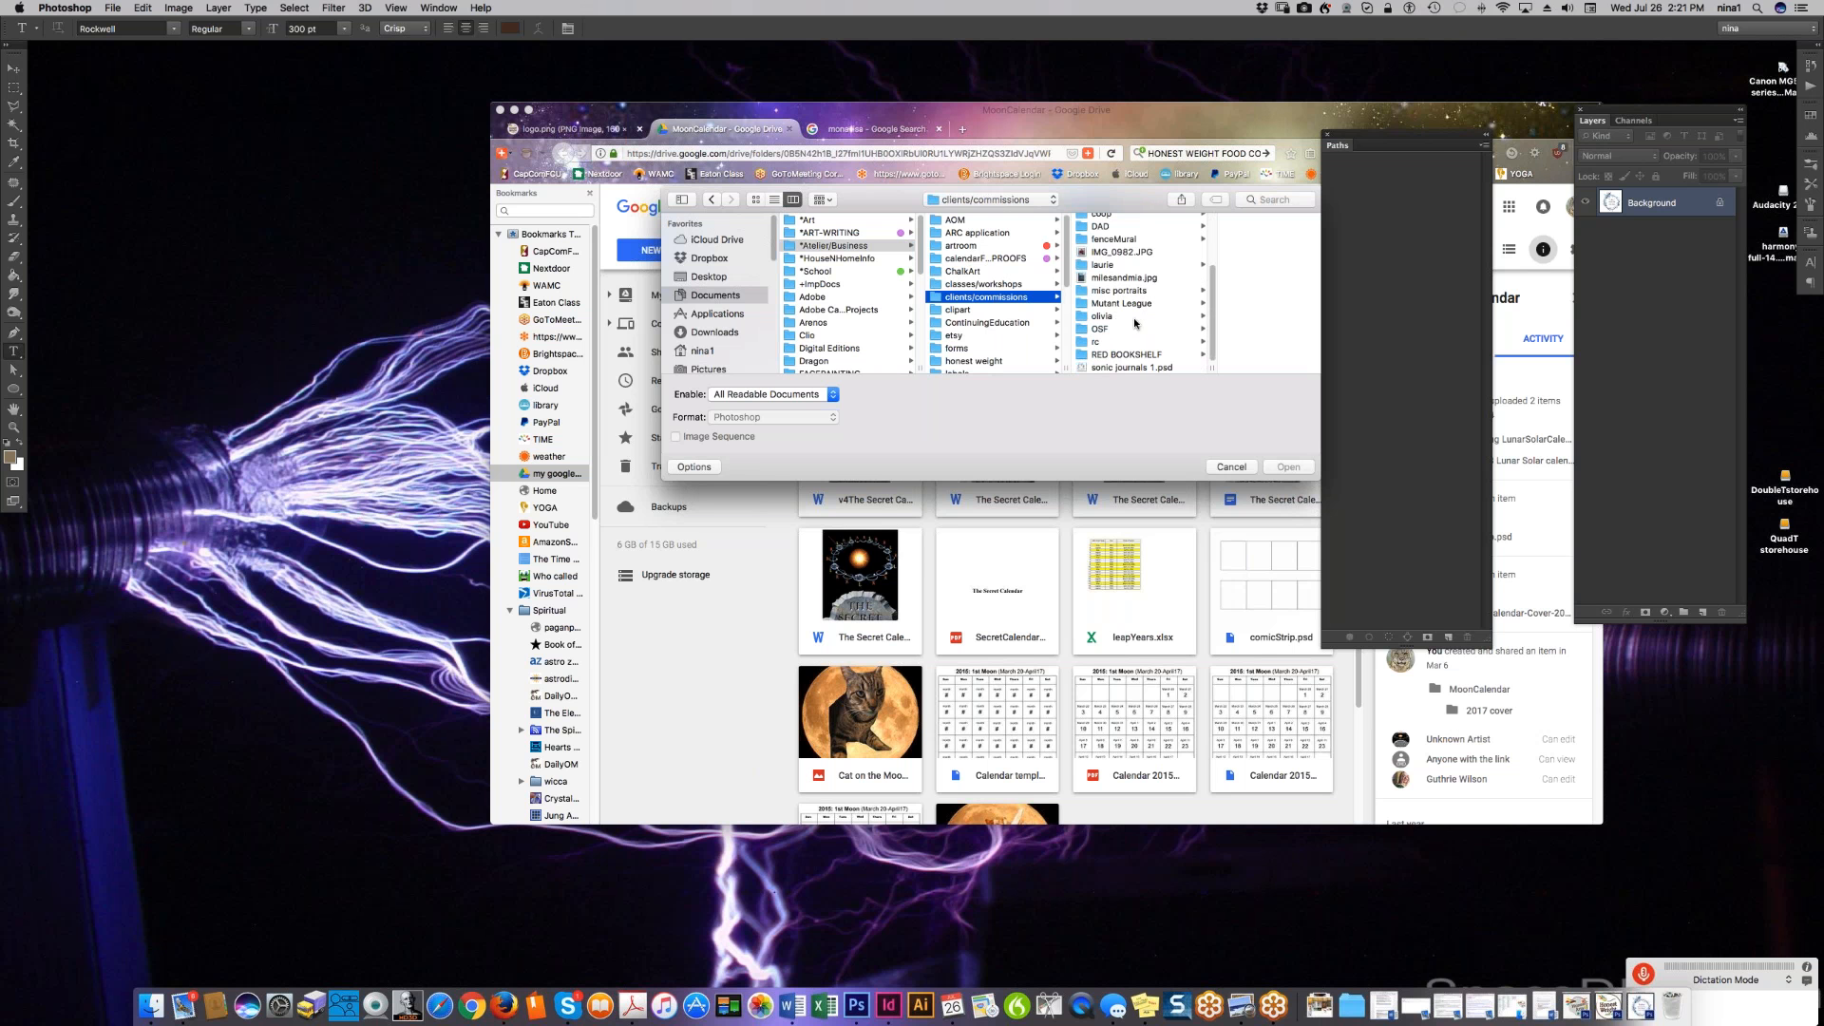
scroll(1134, 323, up, 3)
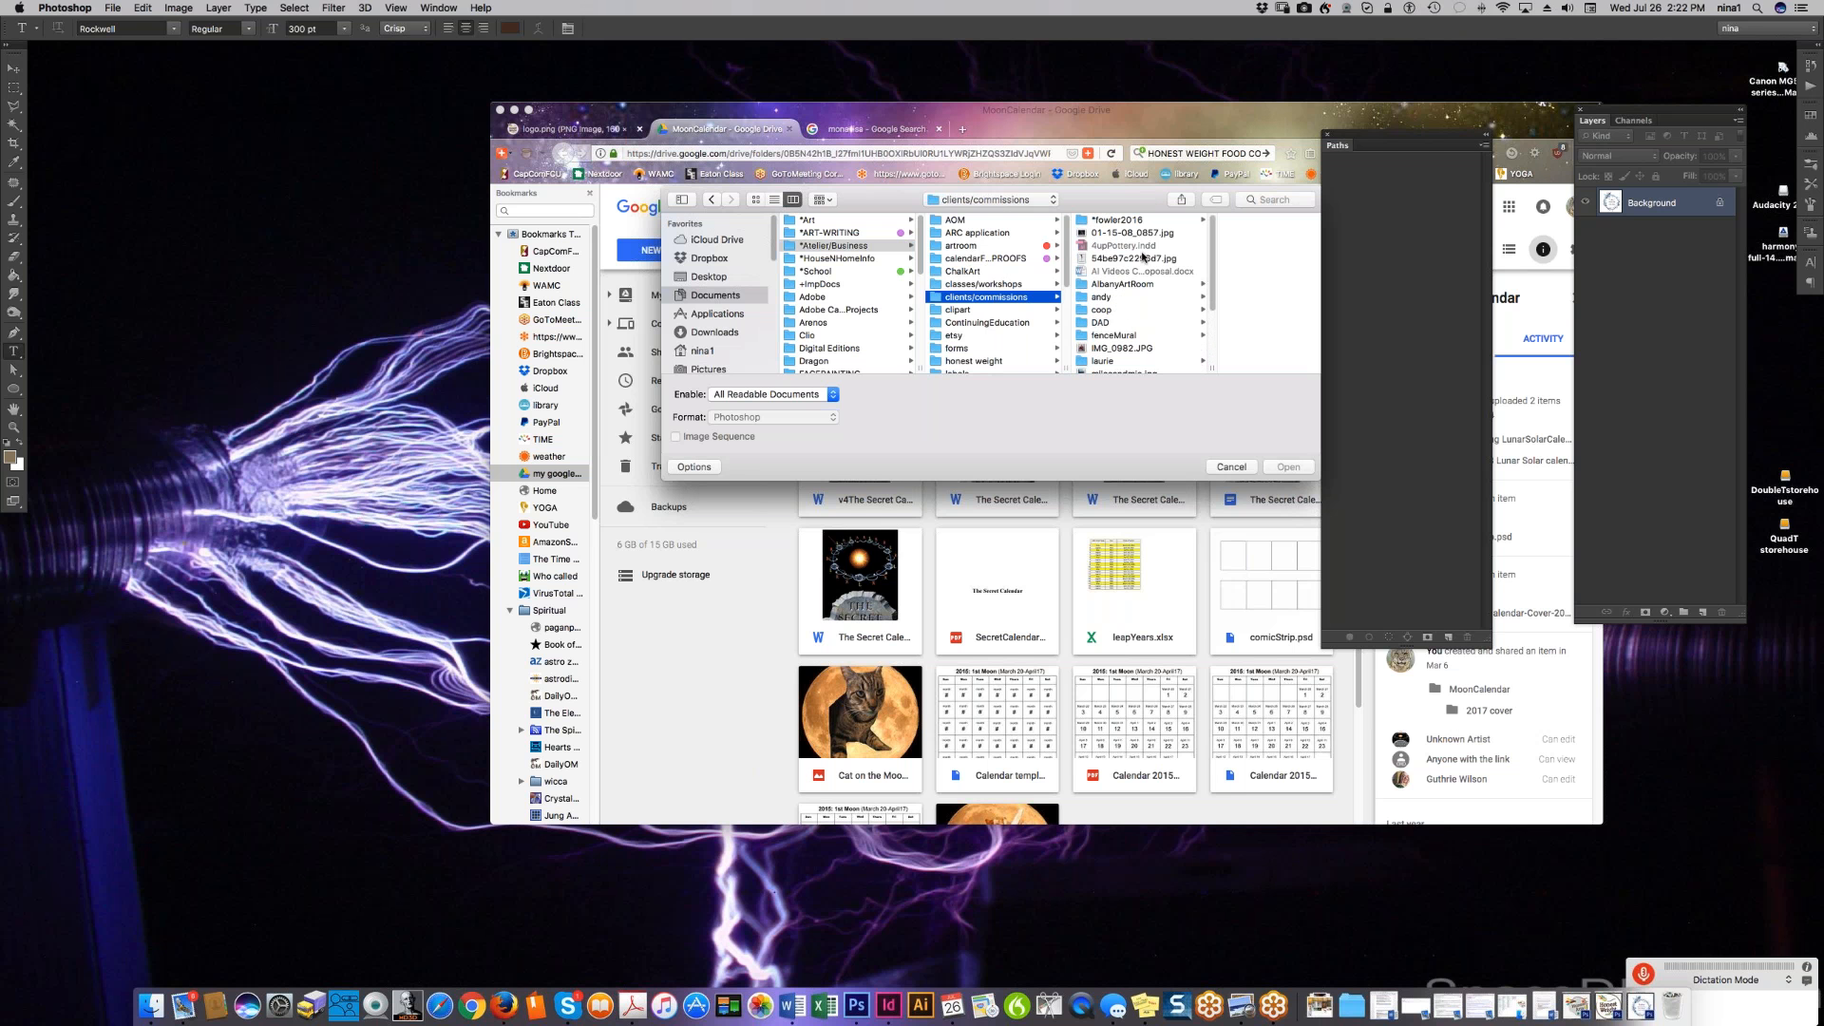
scroll(1129, 300, down, 3)
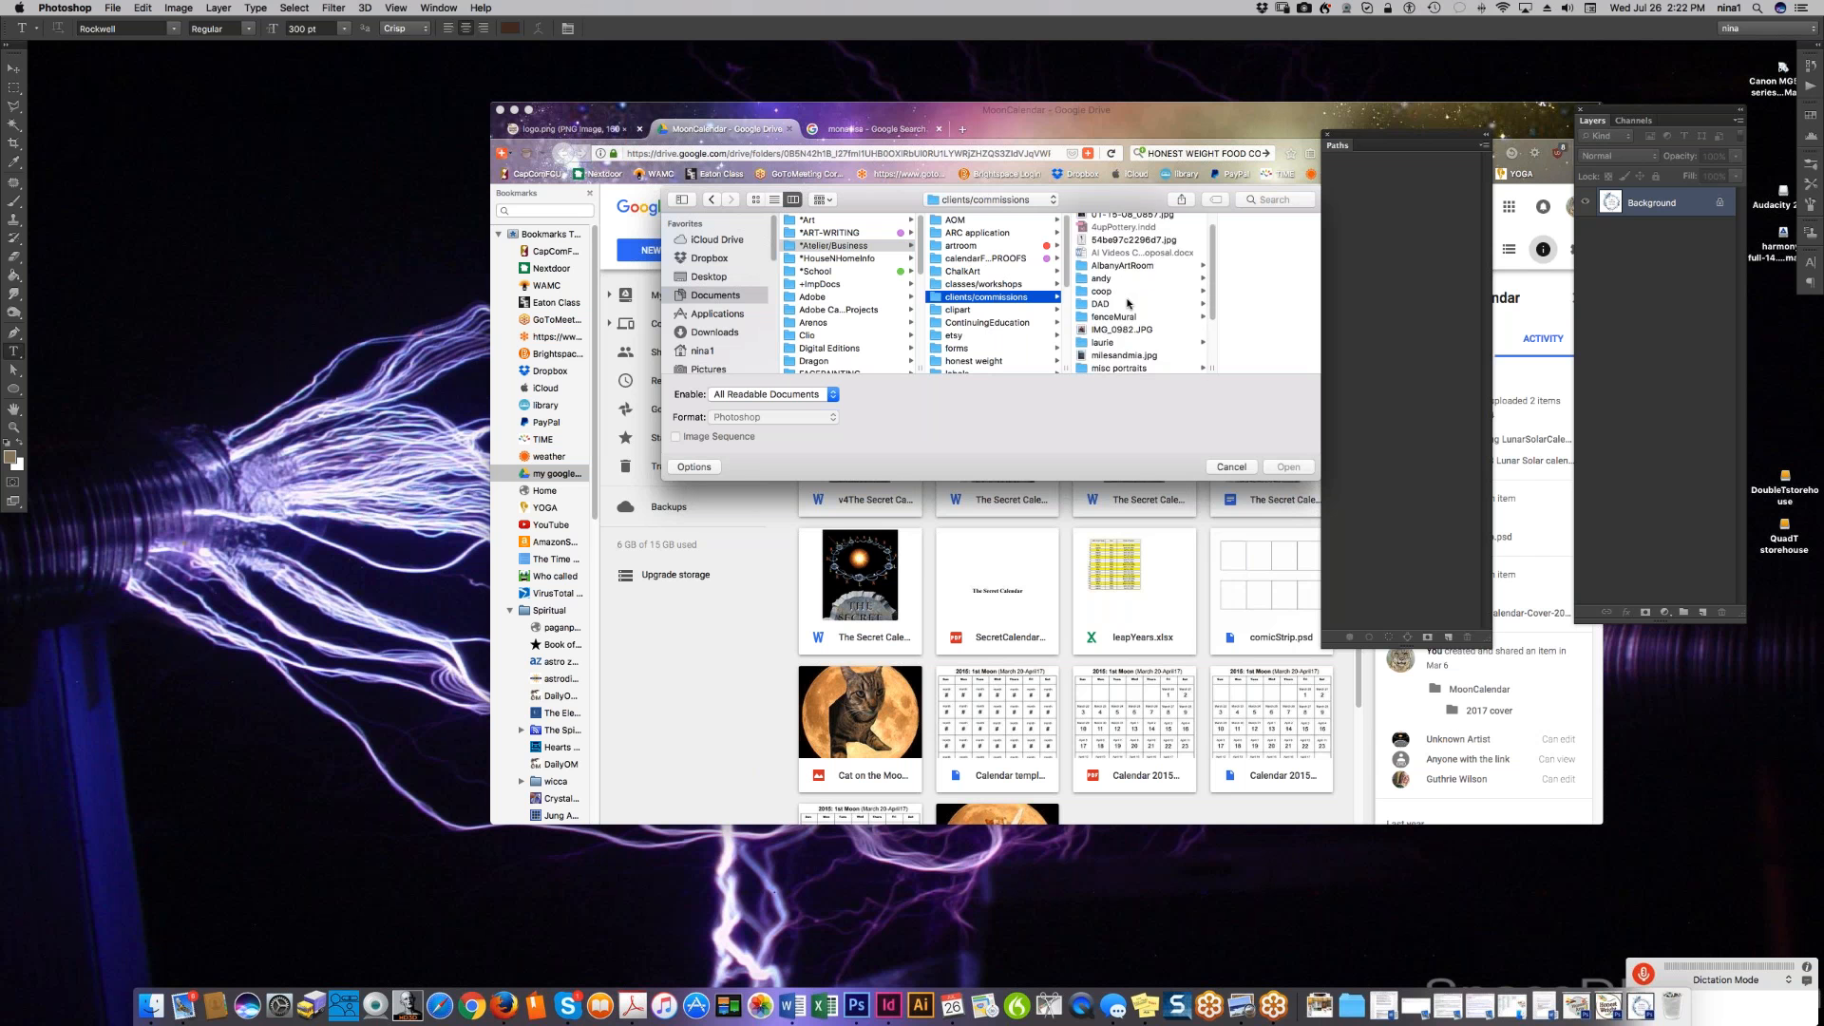
scroll(980, 275, down, 2)
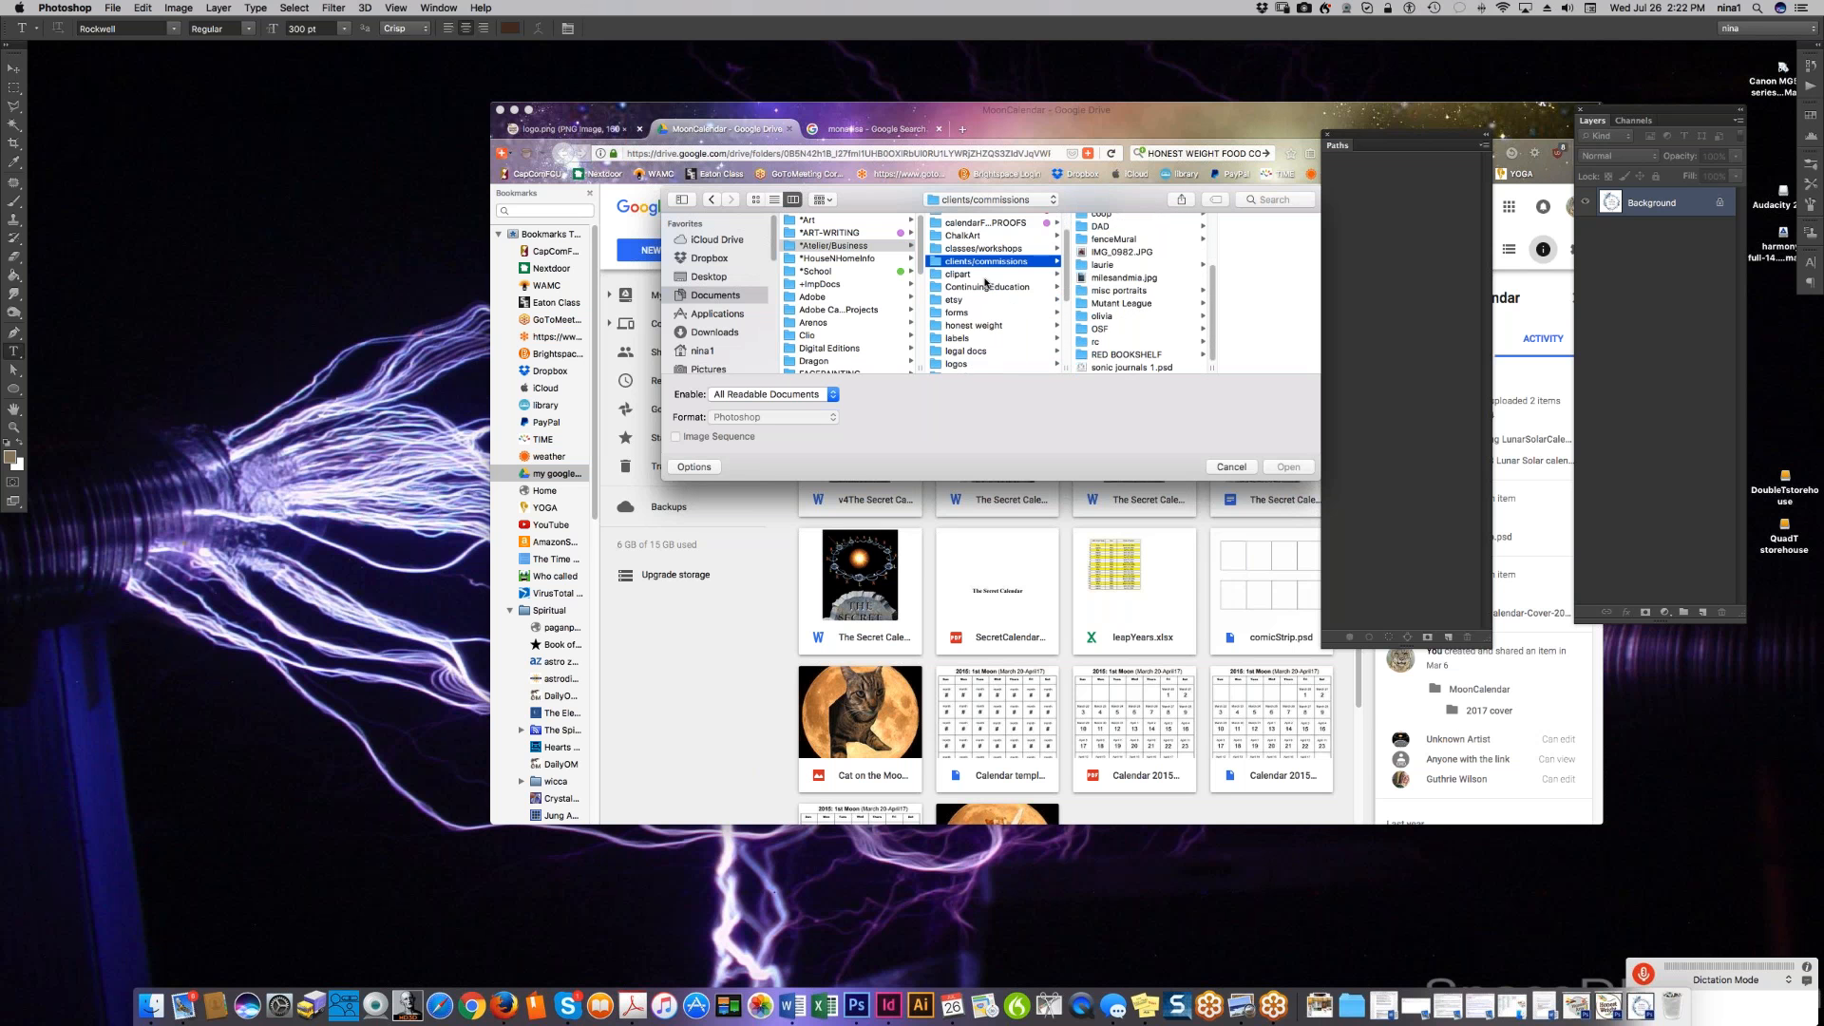
- Browse the calendarFINAL PROOFS folder and preview coverFNAL08-15-15Layers.psd and cover03-06-17Layers.psd for comparison
click(980, 243)
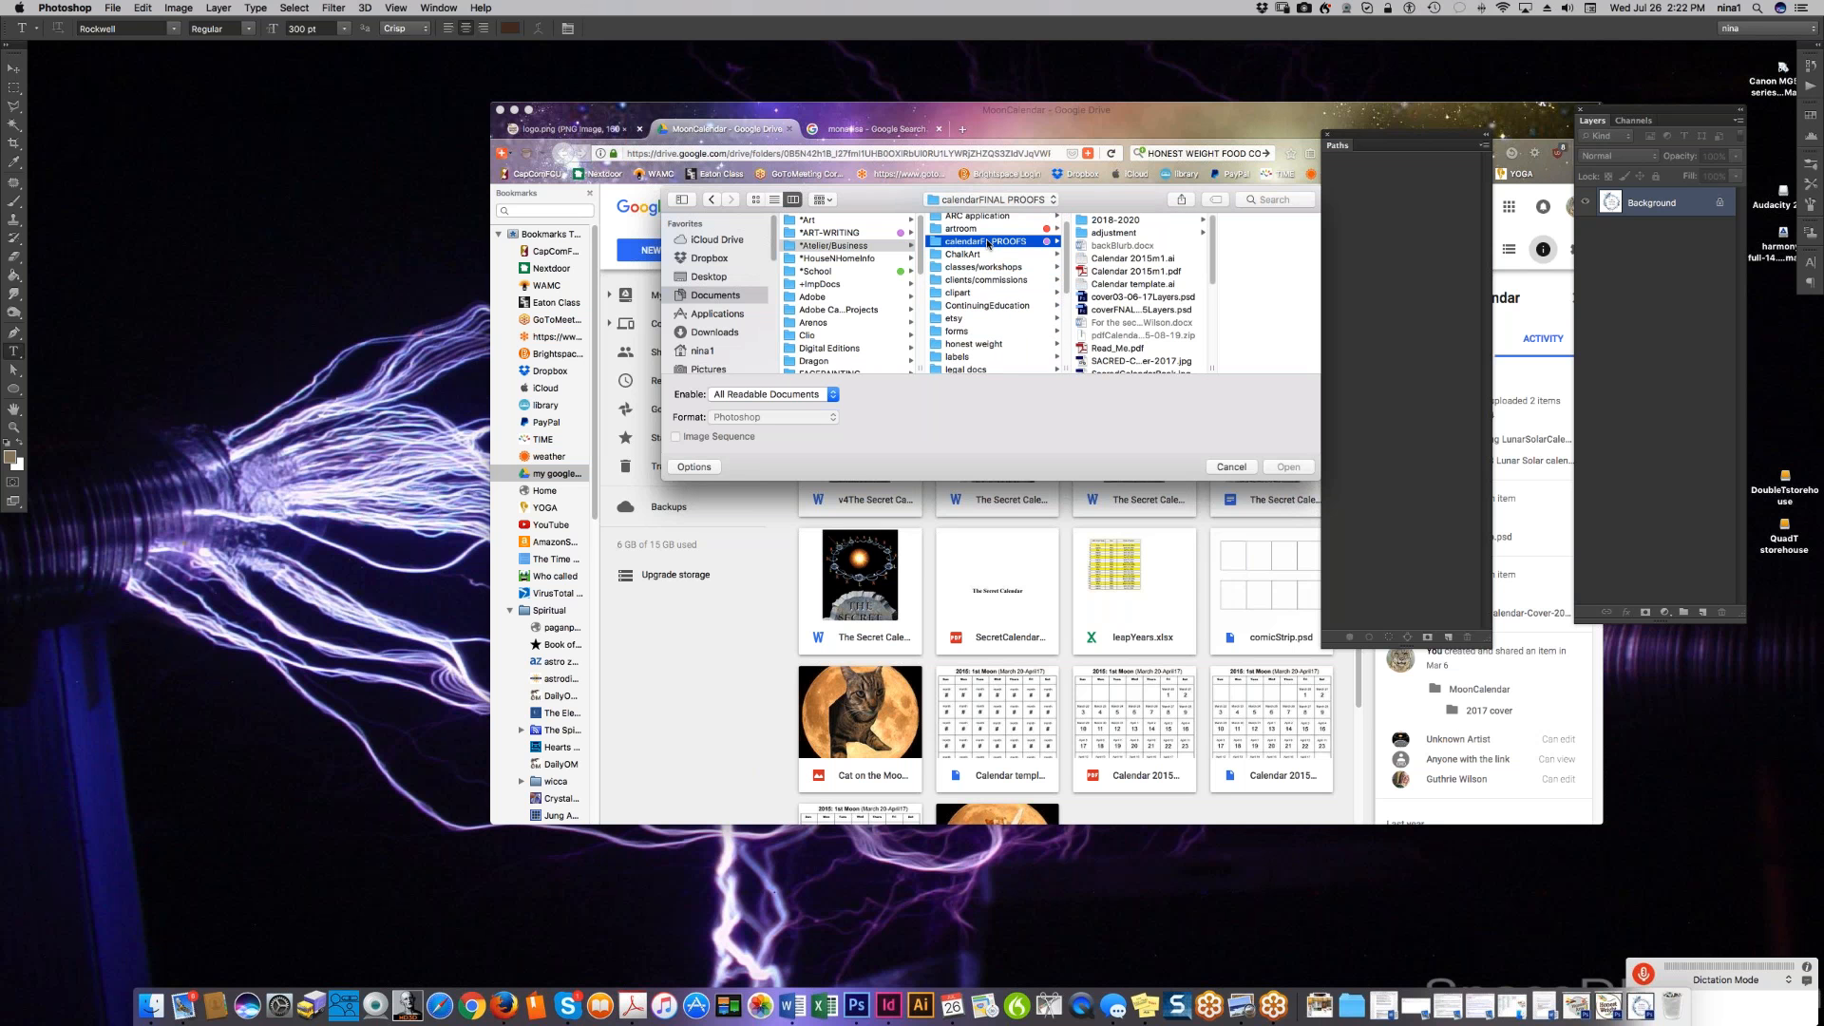
click(1088, 220)
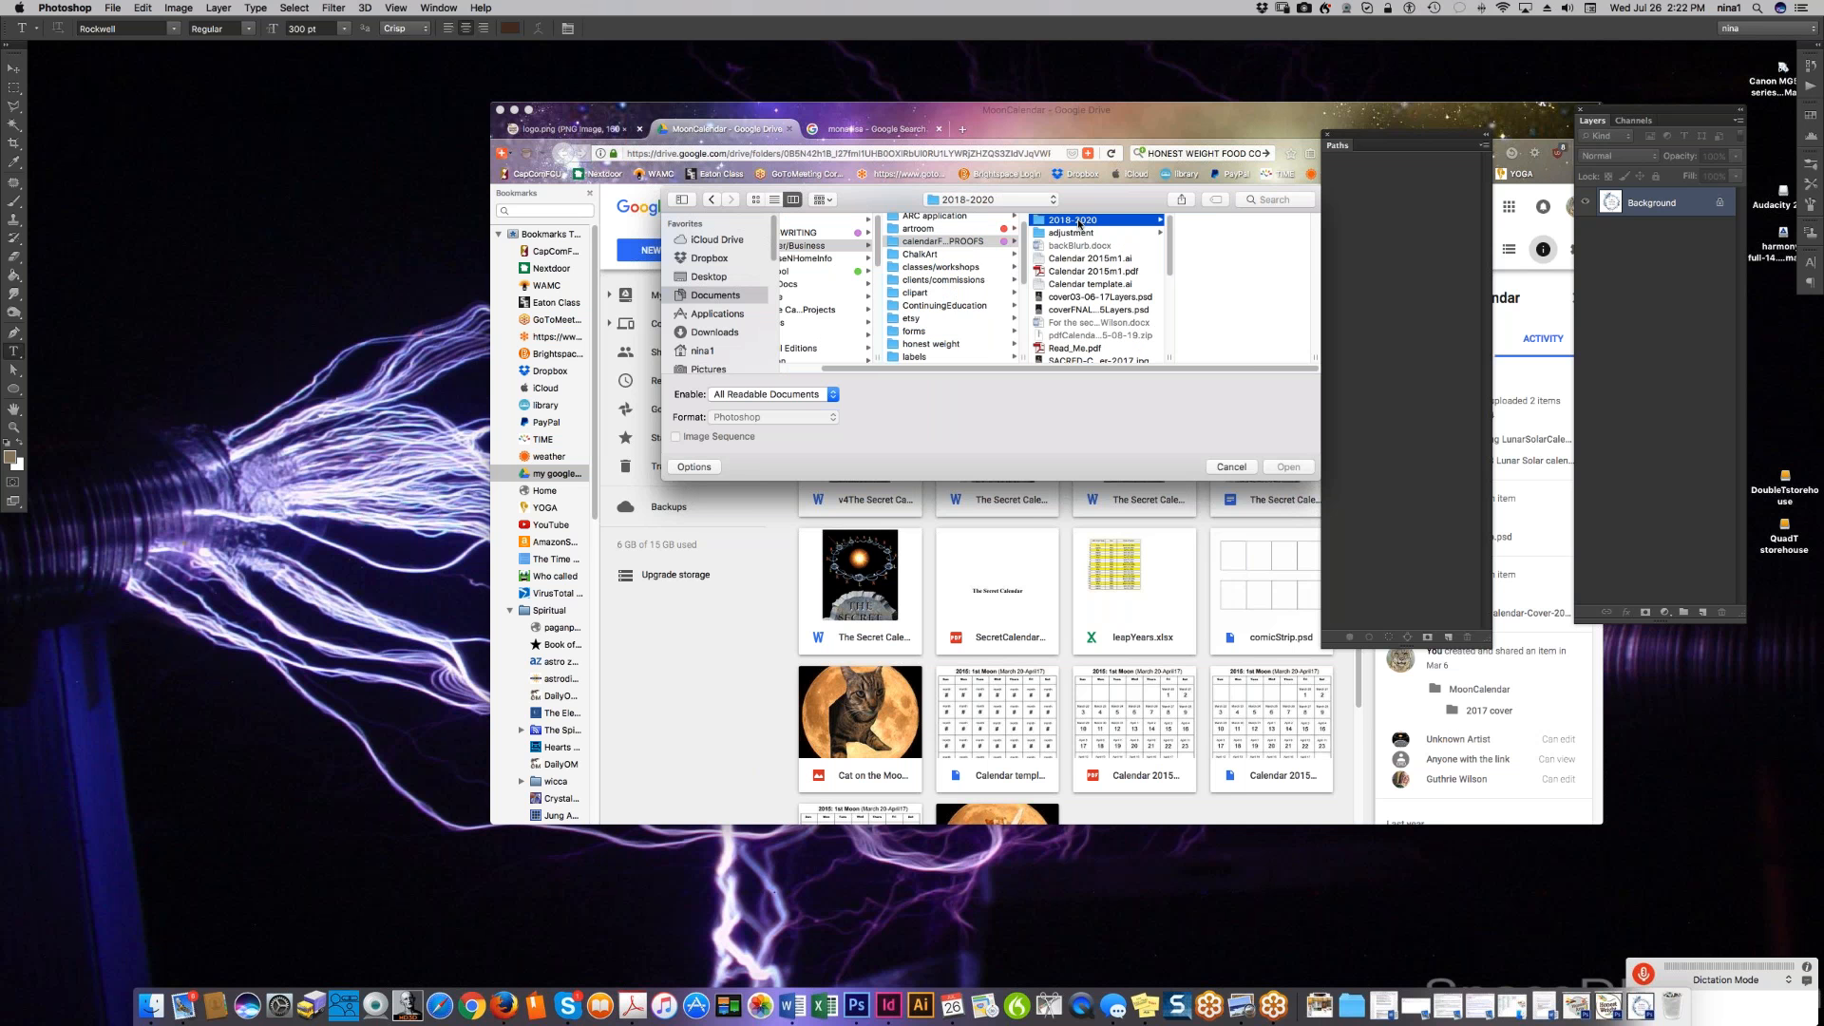
drag(1111, 200, 733, 282)
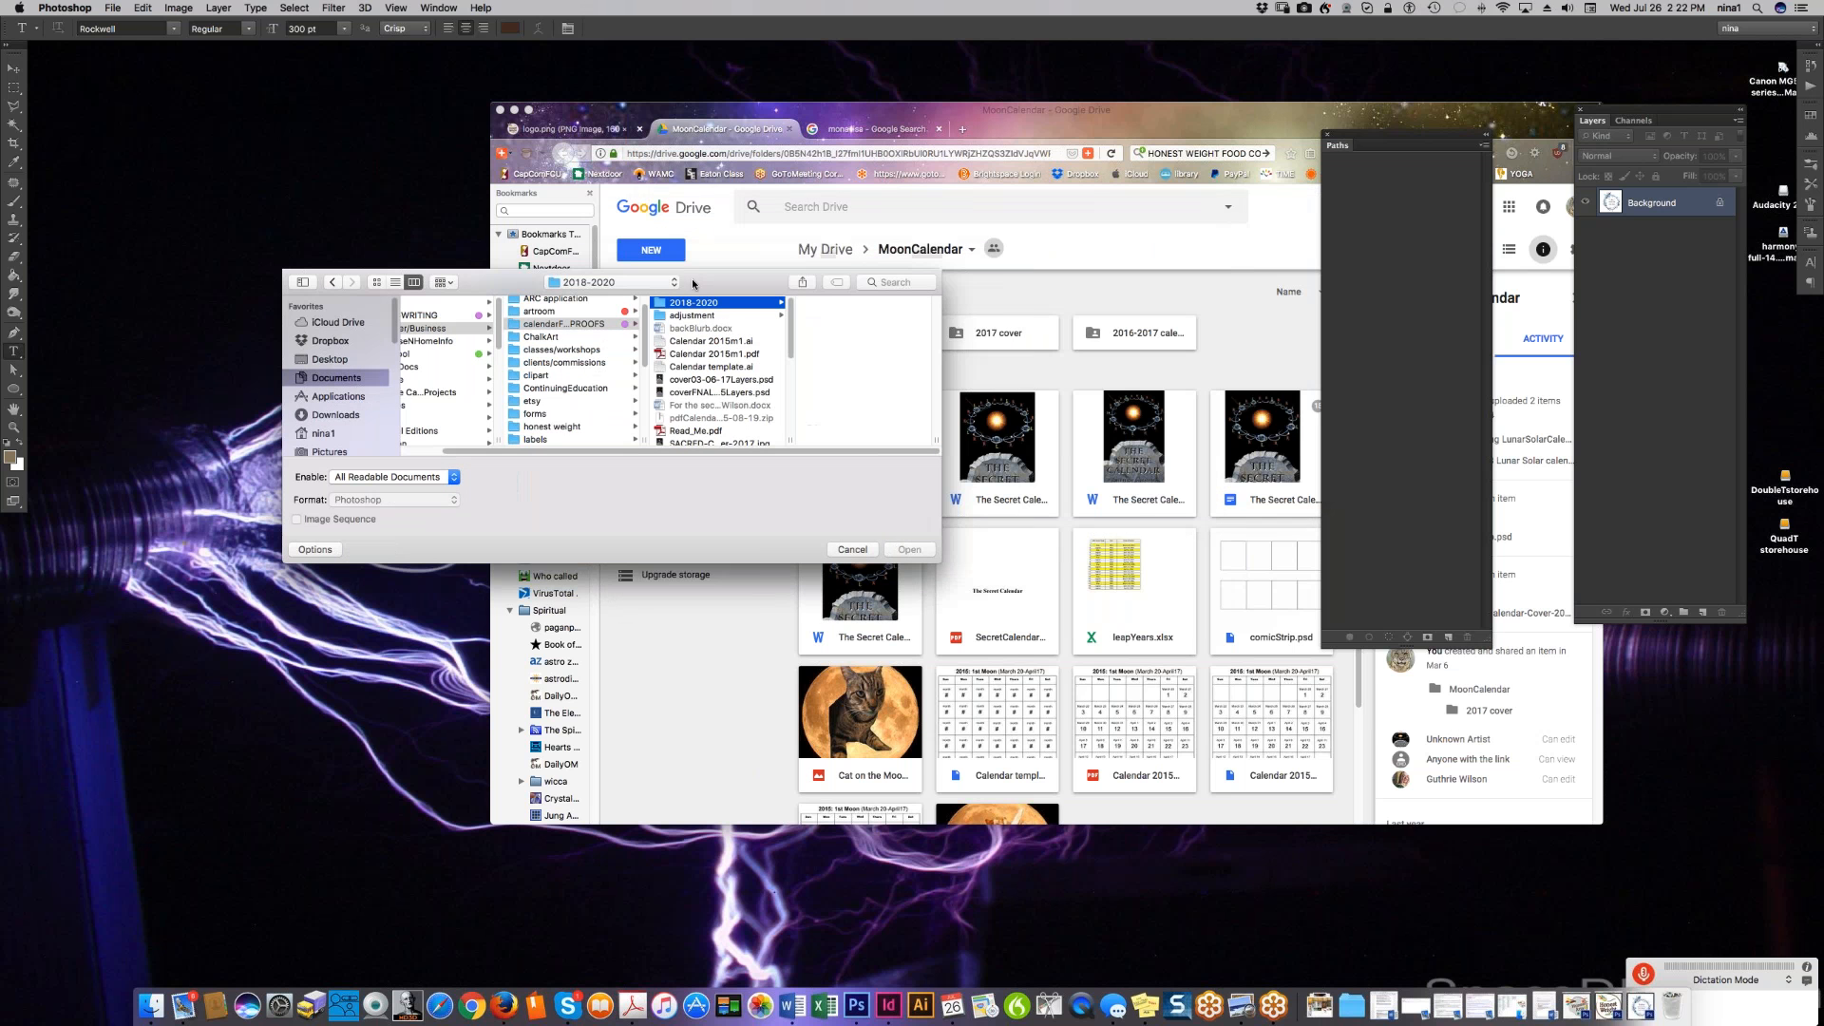
click(751, 393)
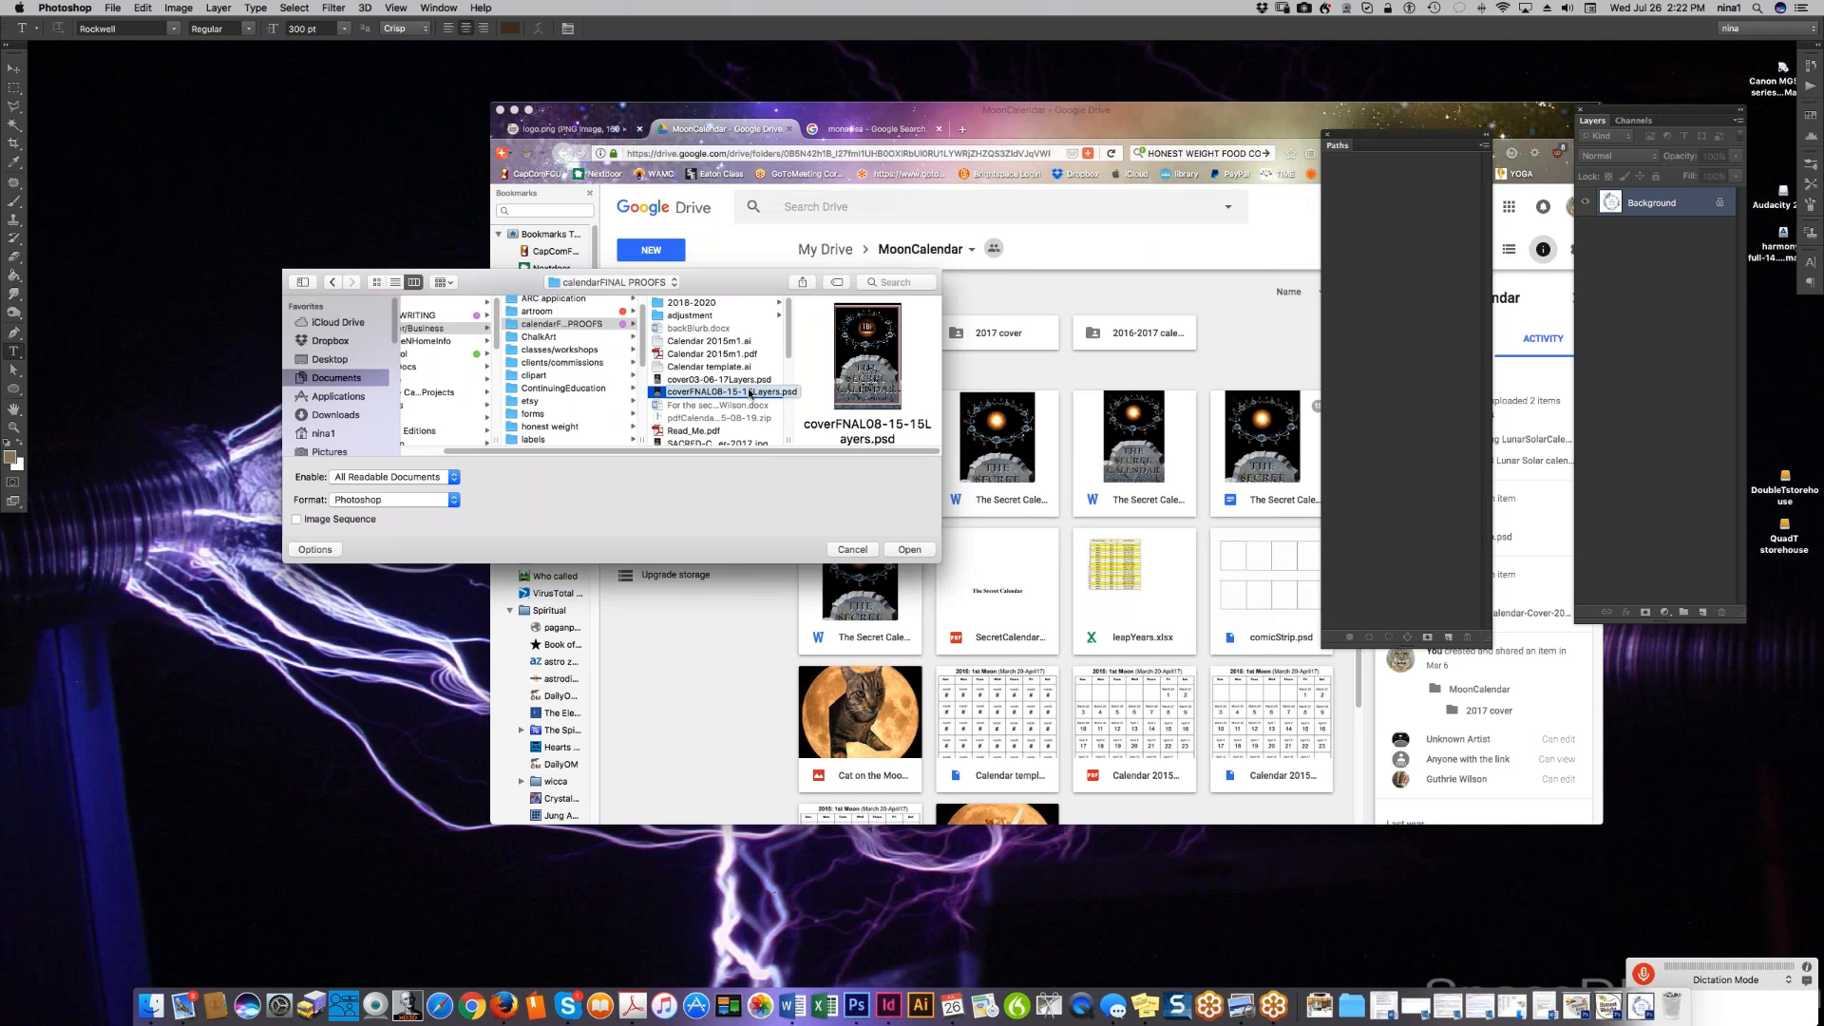
click(746, 379)
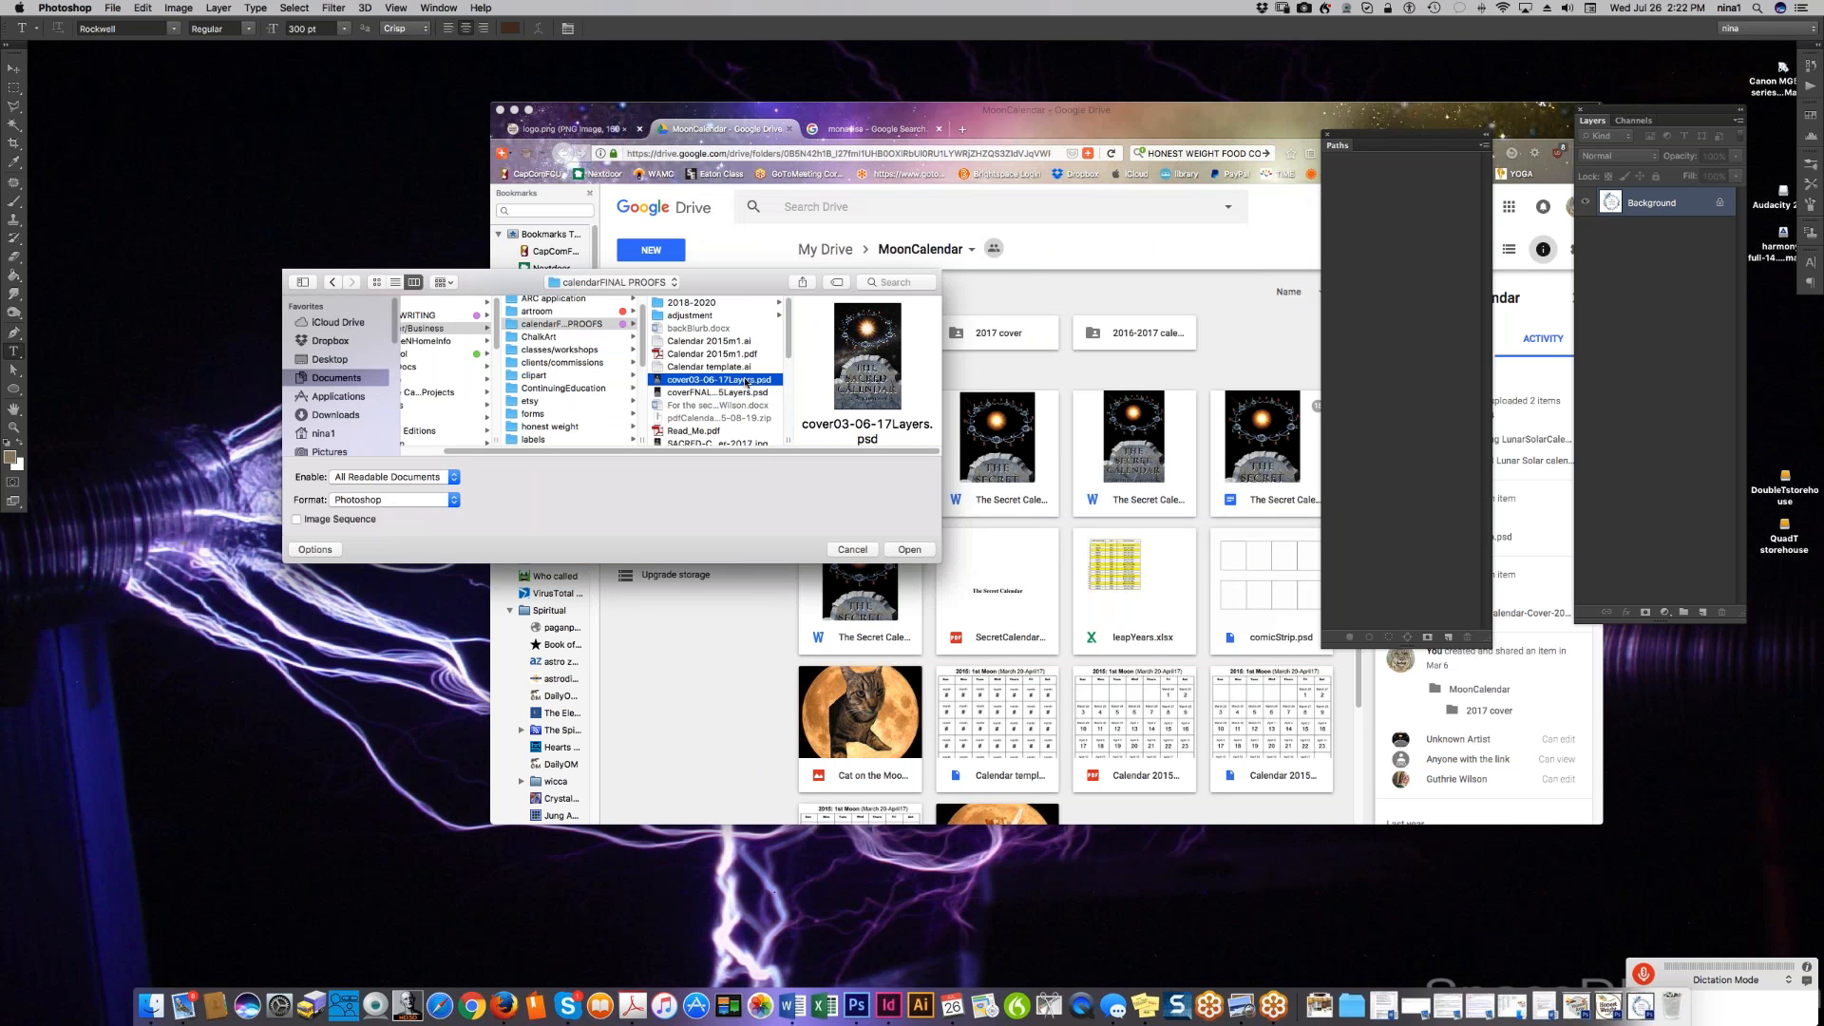
click(745, 393)
- Open SacredCalendarBack.psd from the calendarFINAL PROOFS folder and move its window clear of the browser
scroll(745, 397, down, 5)
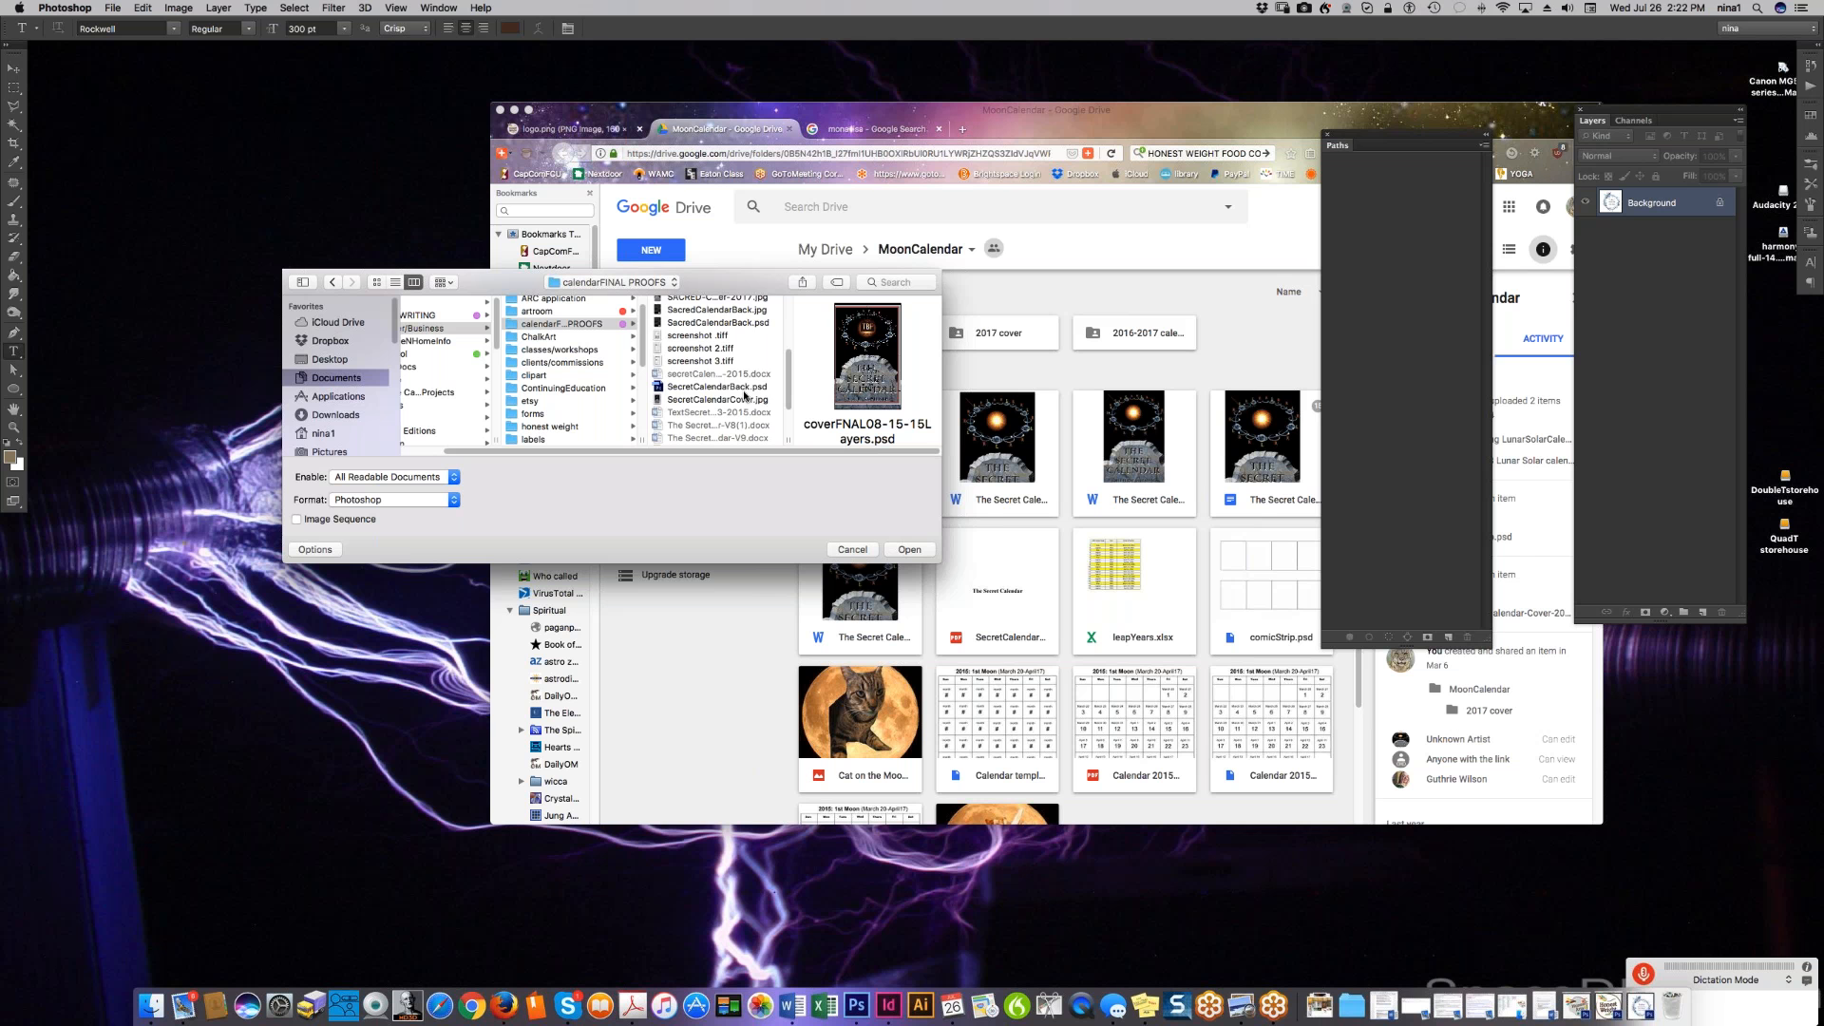
scroll(744, 390, up, 1)
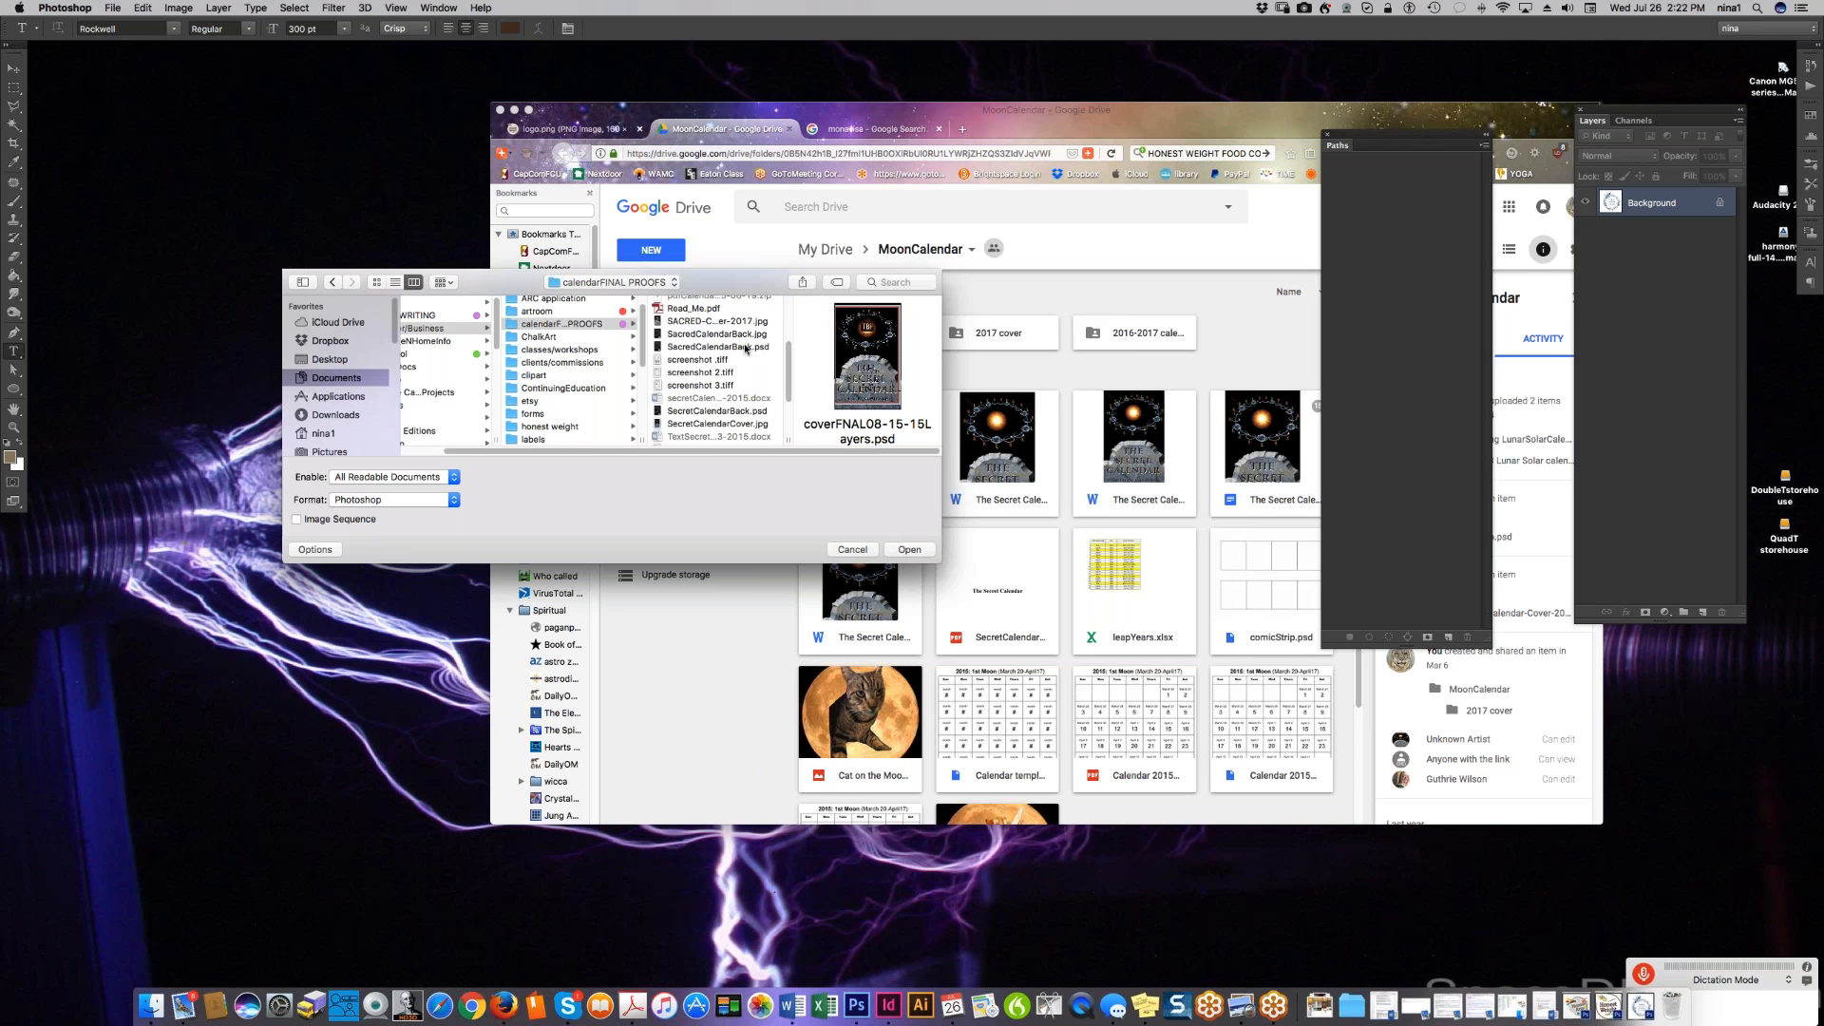
click(747, 347)
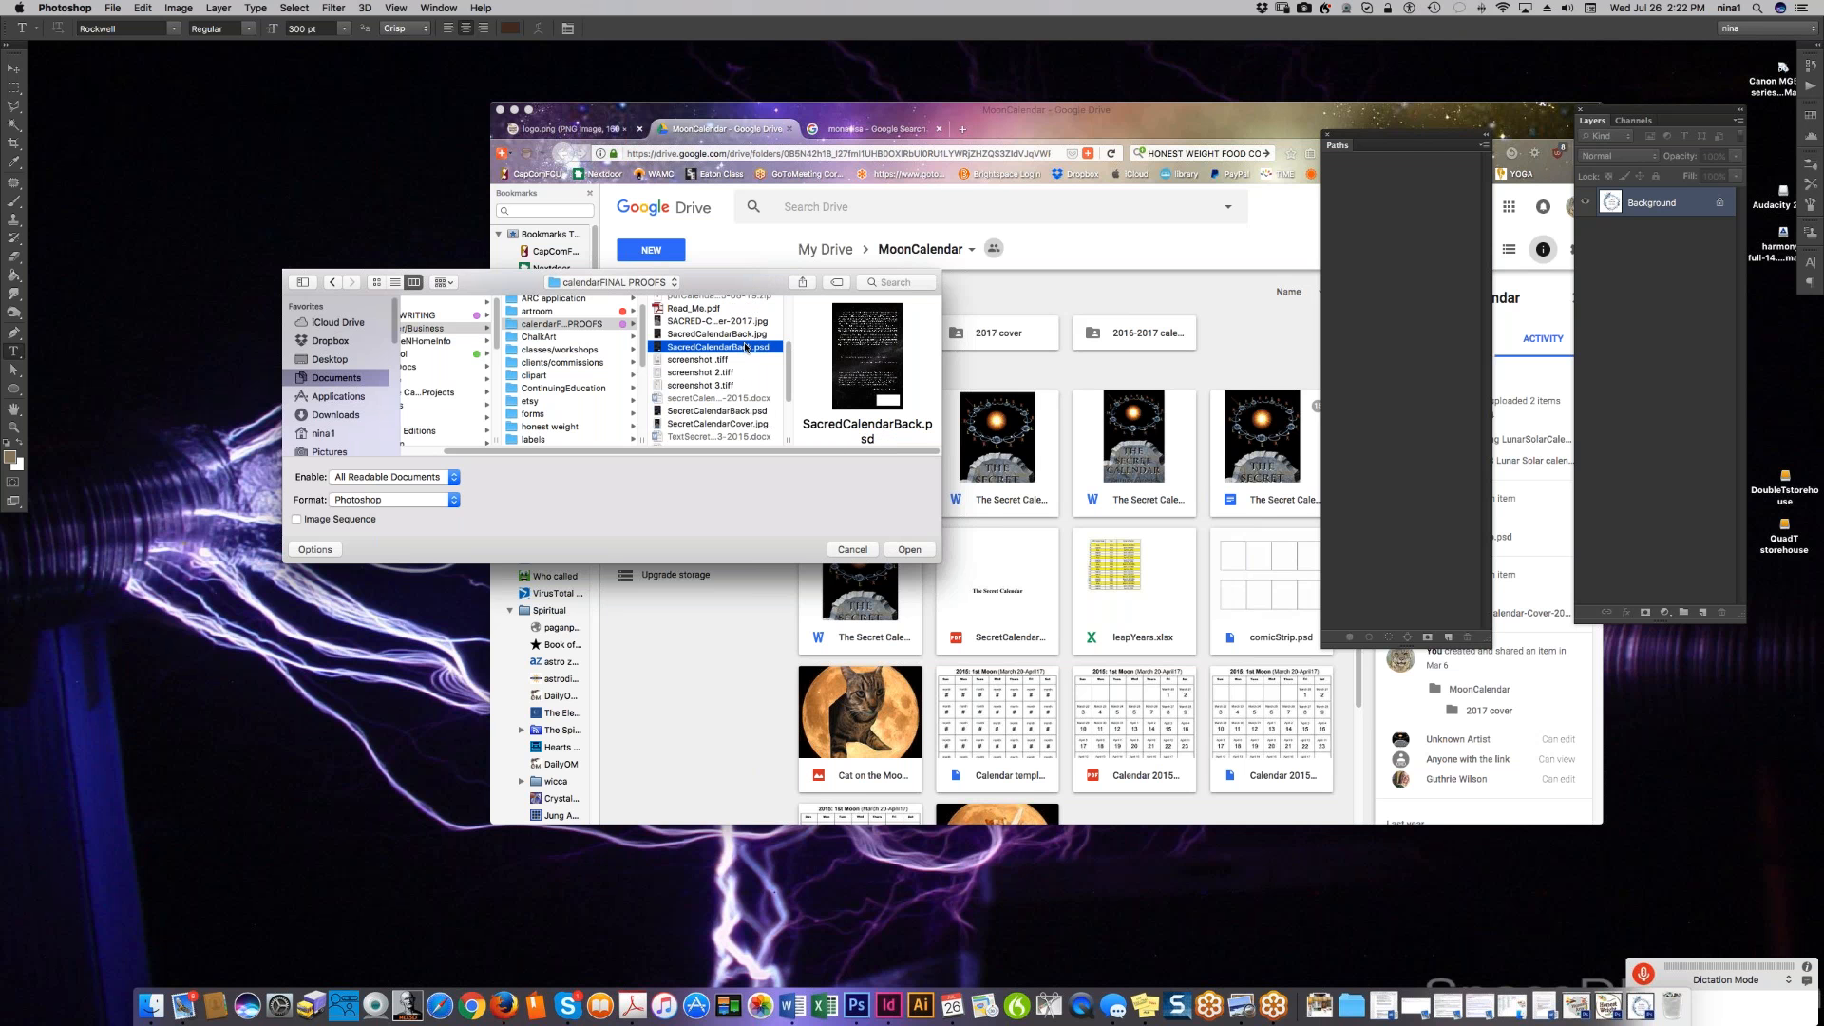
double_click(743, 348)
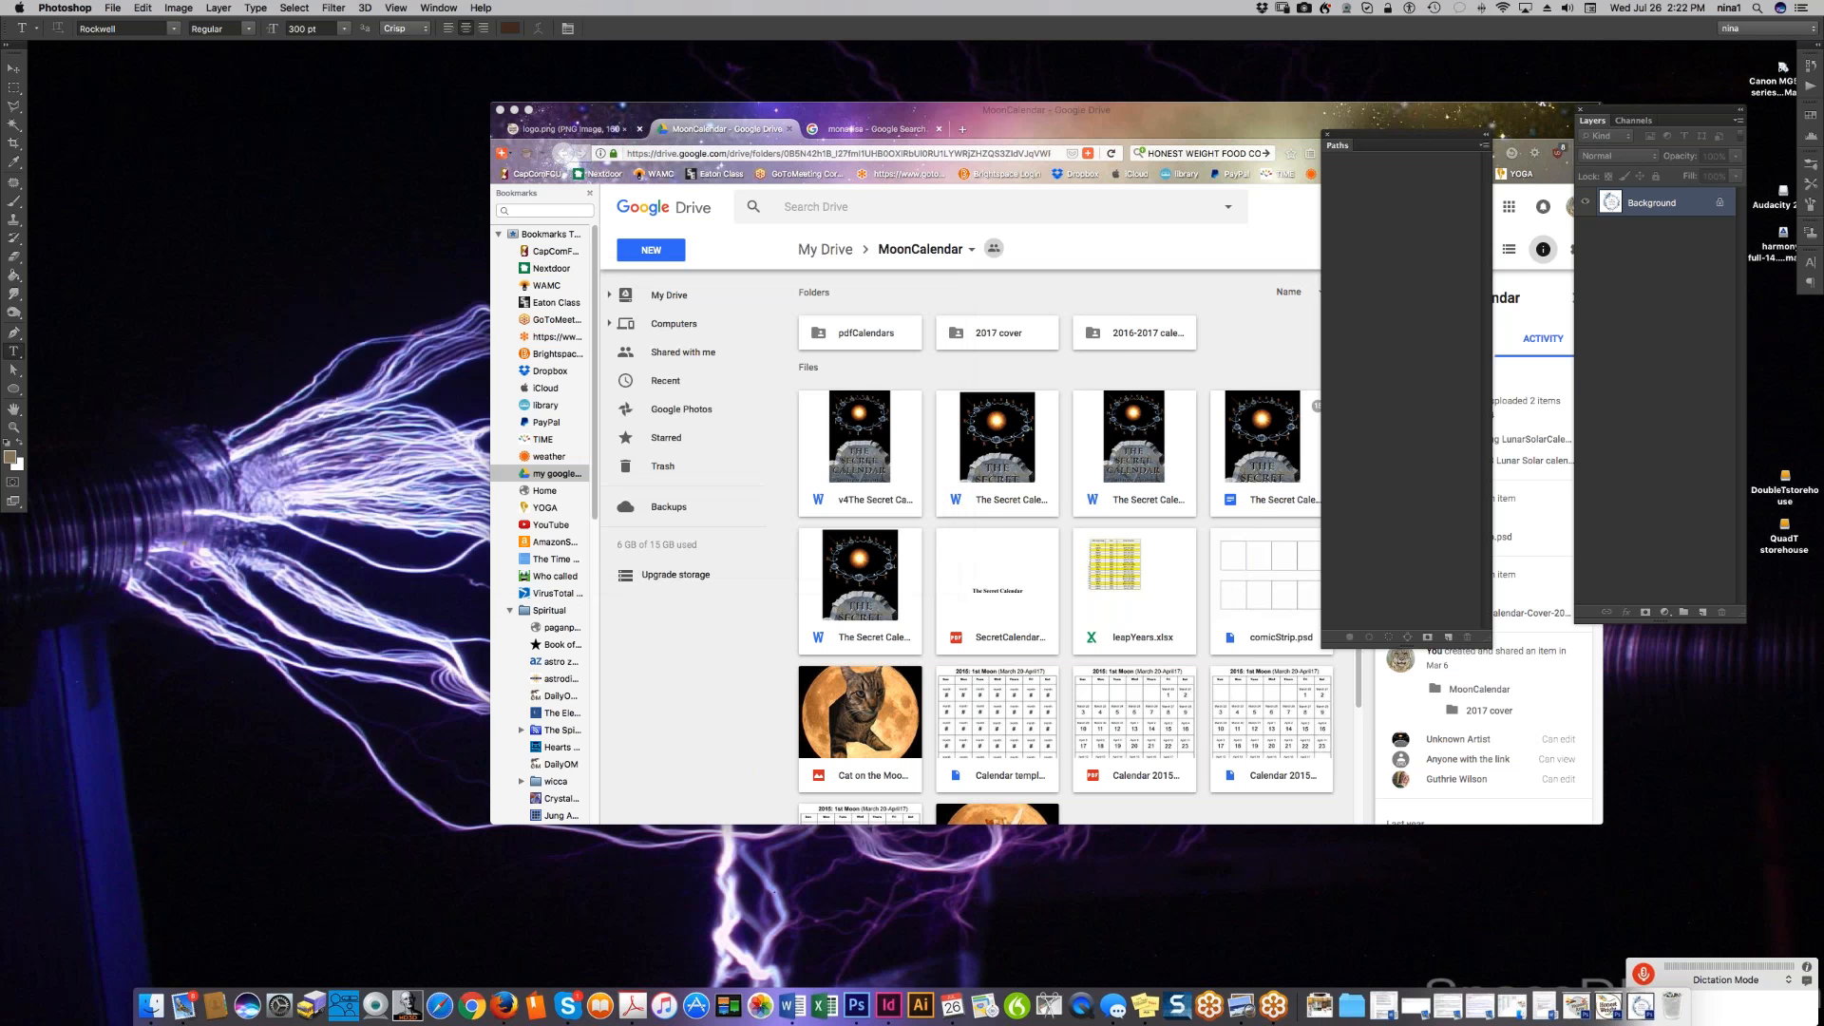
drag(410, 54, 1094, 166)
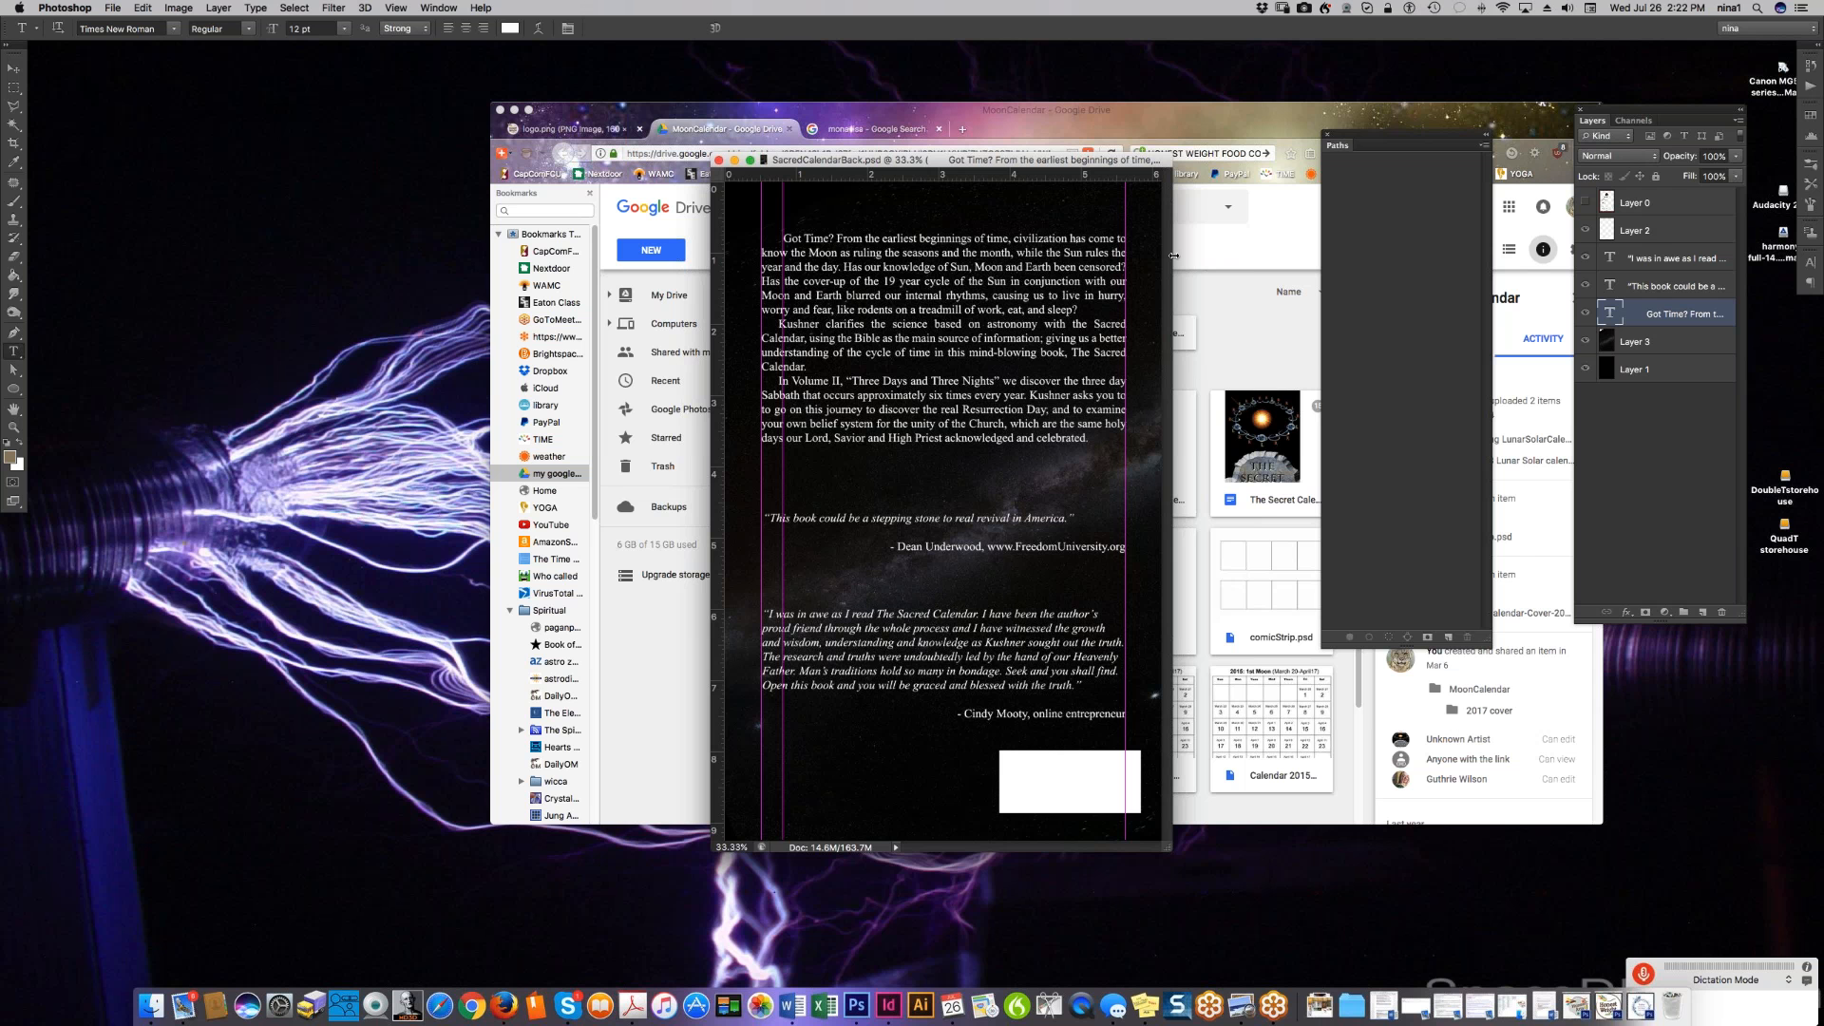
drag(971, 162, 488, 210)
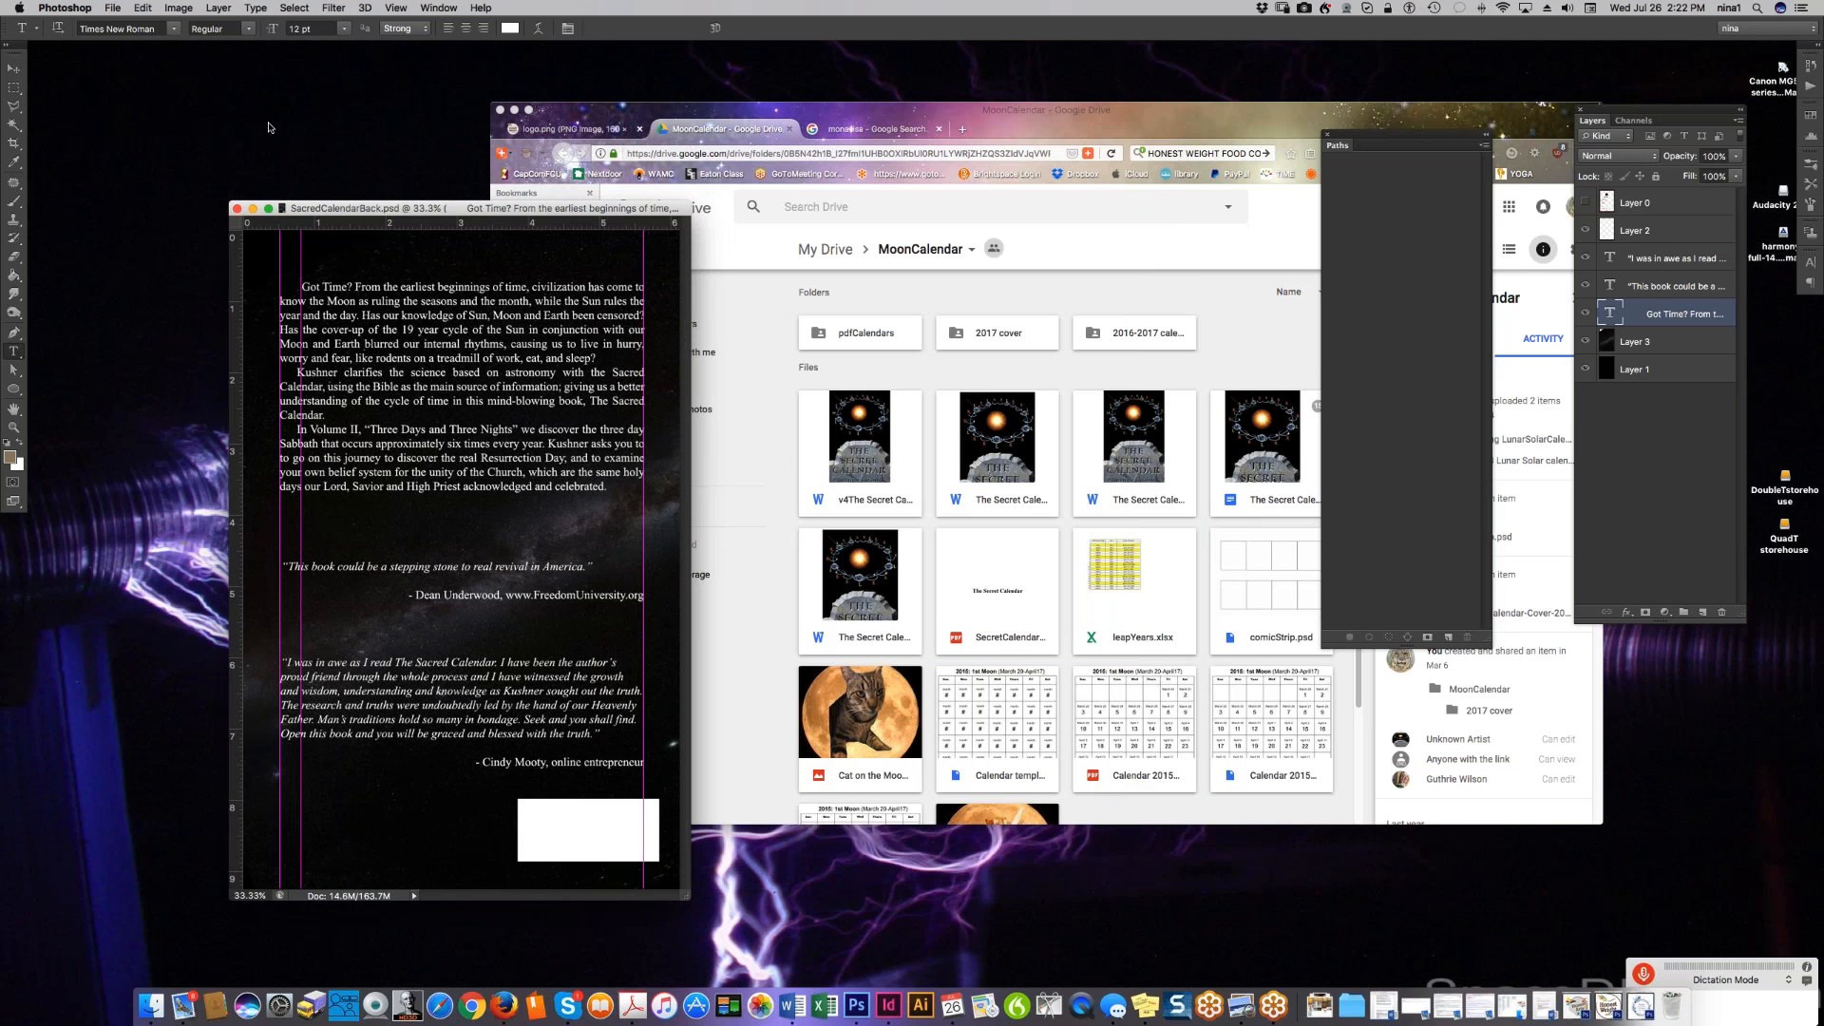
- Switch to Google Drive in Firefox, open the 2017 cover folder and preview SACRED-Calendar-Cover-2017.jpg with the browser window moved aside
click(962, 320)
click(998, 338)
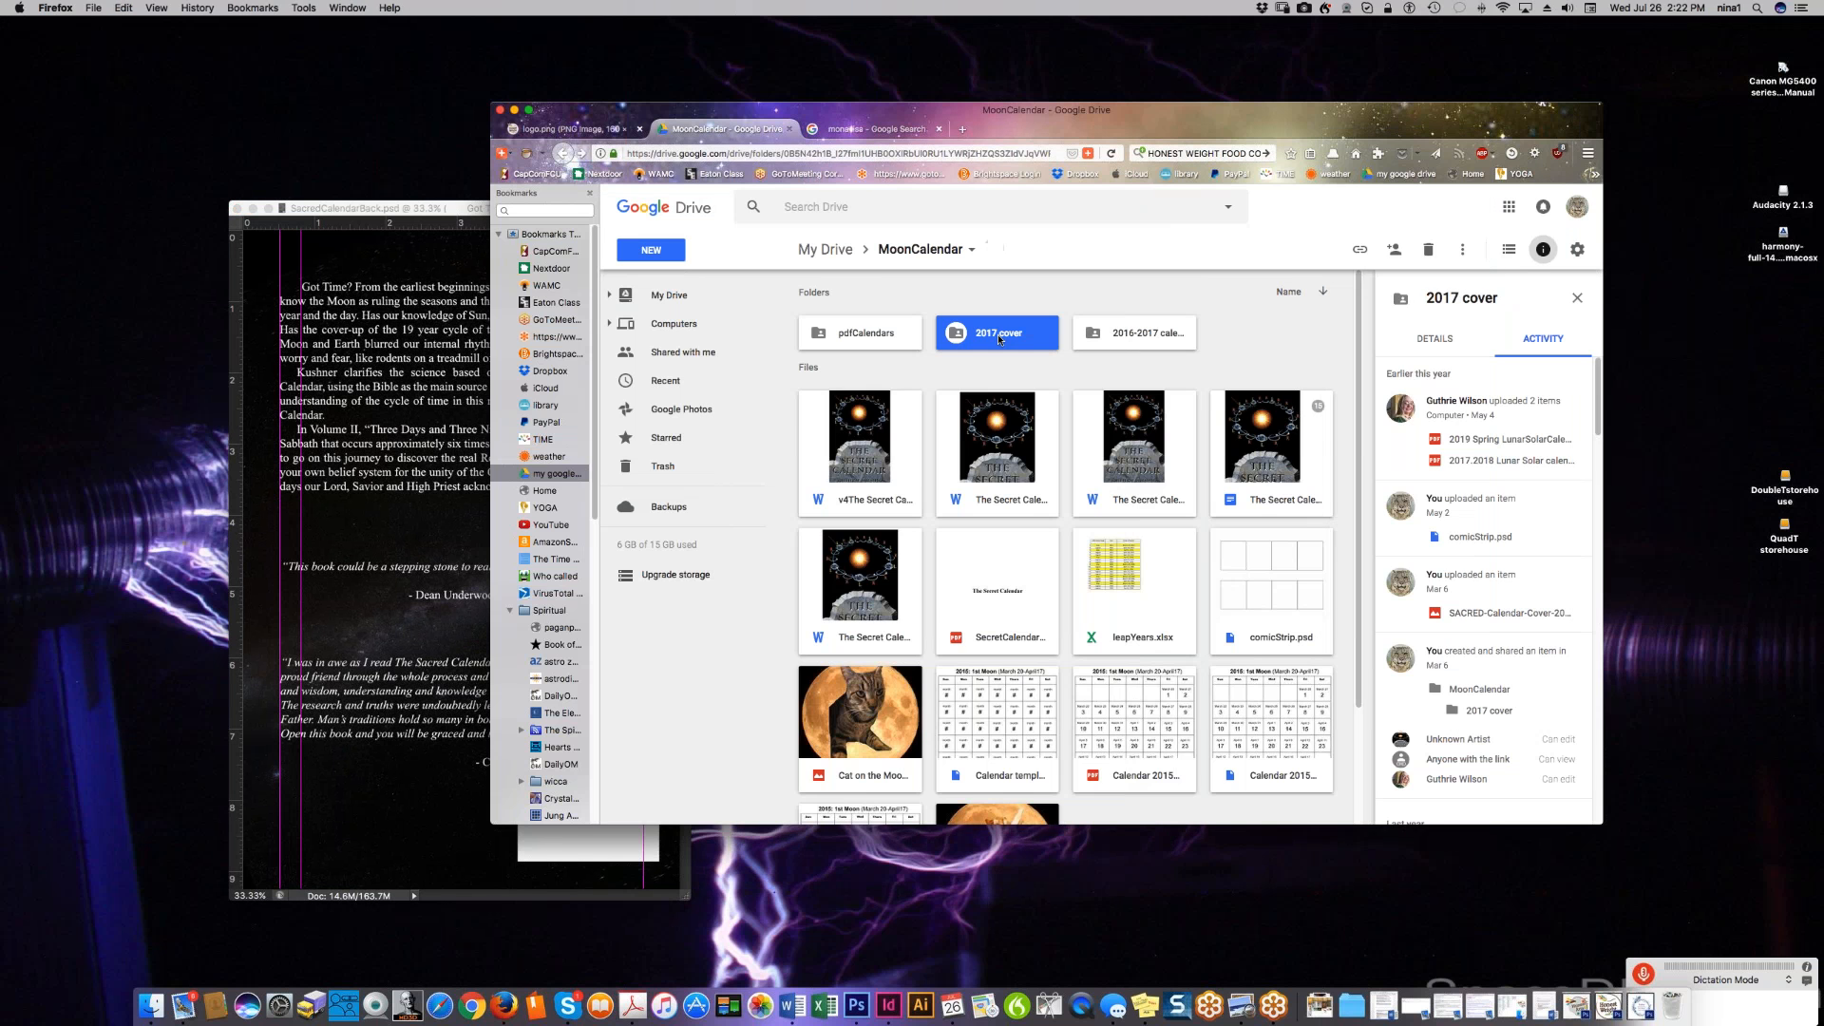
double_click(998, 338)
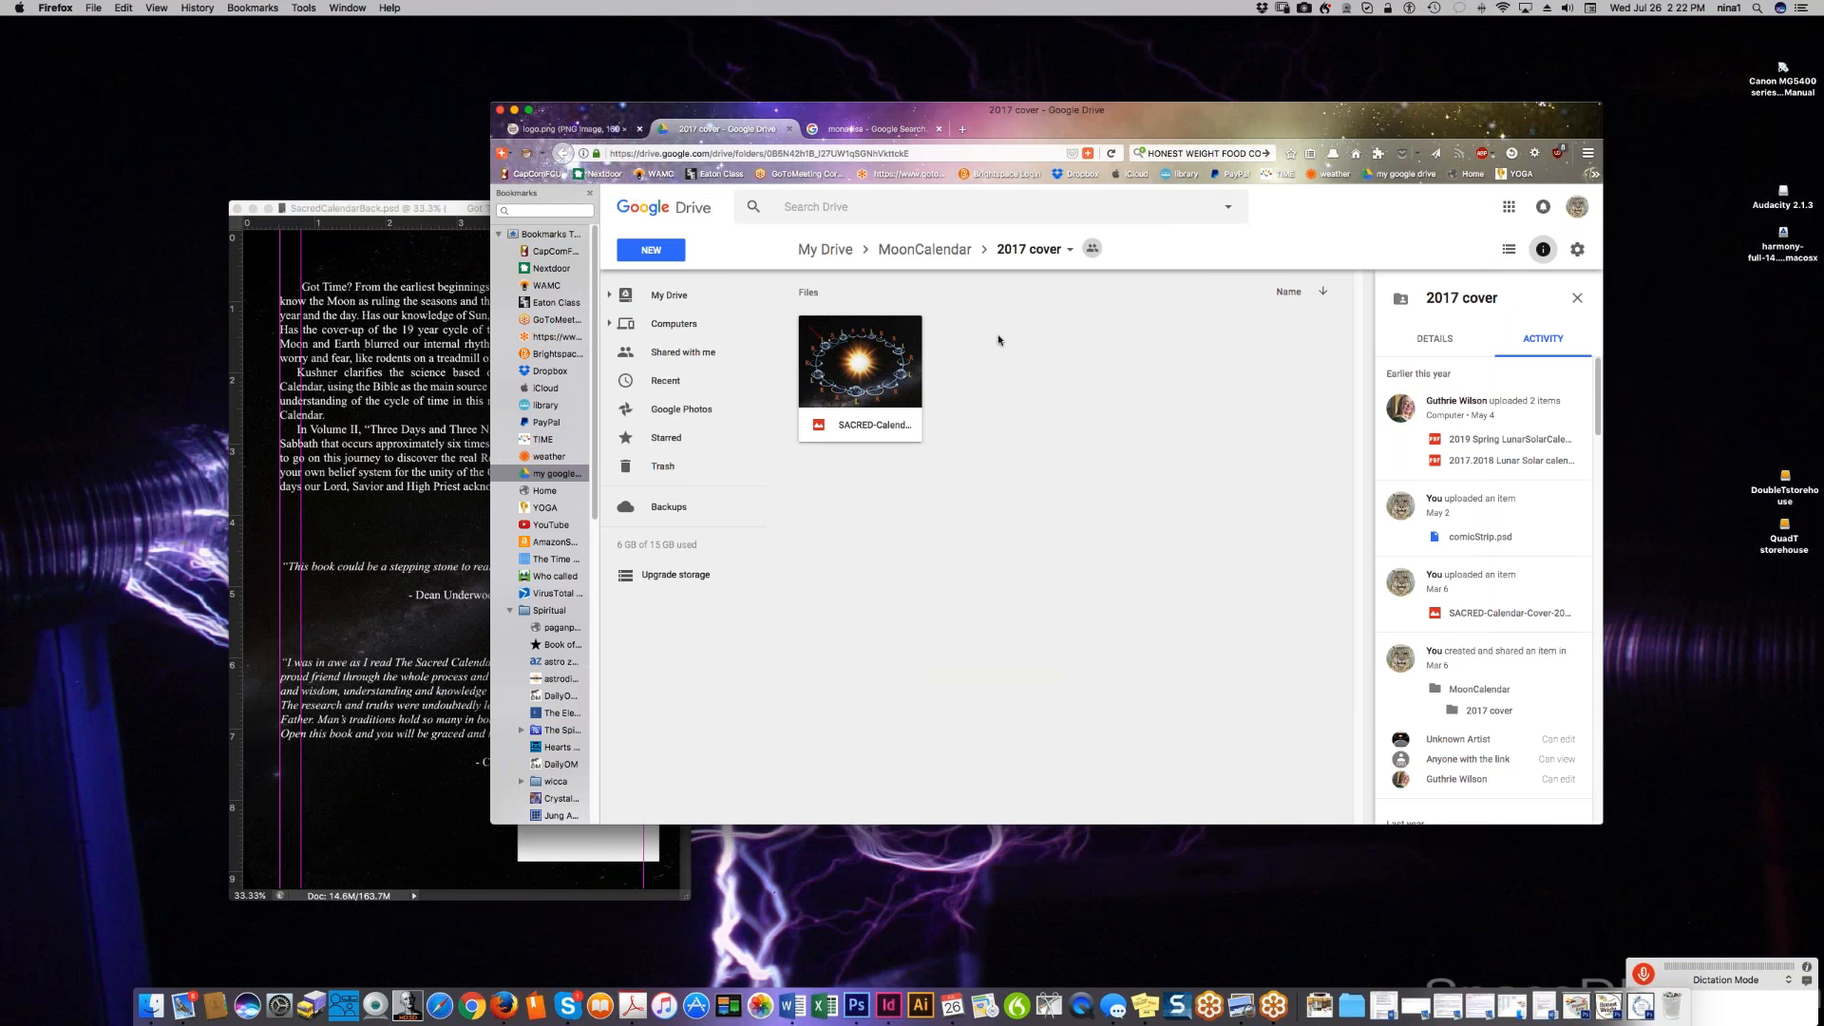
click(866, 355)
right_click(867, 353)
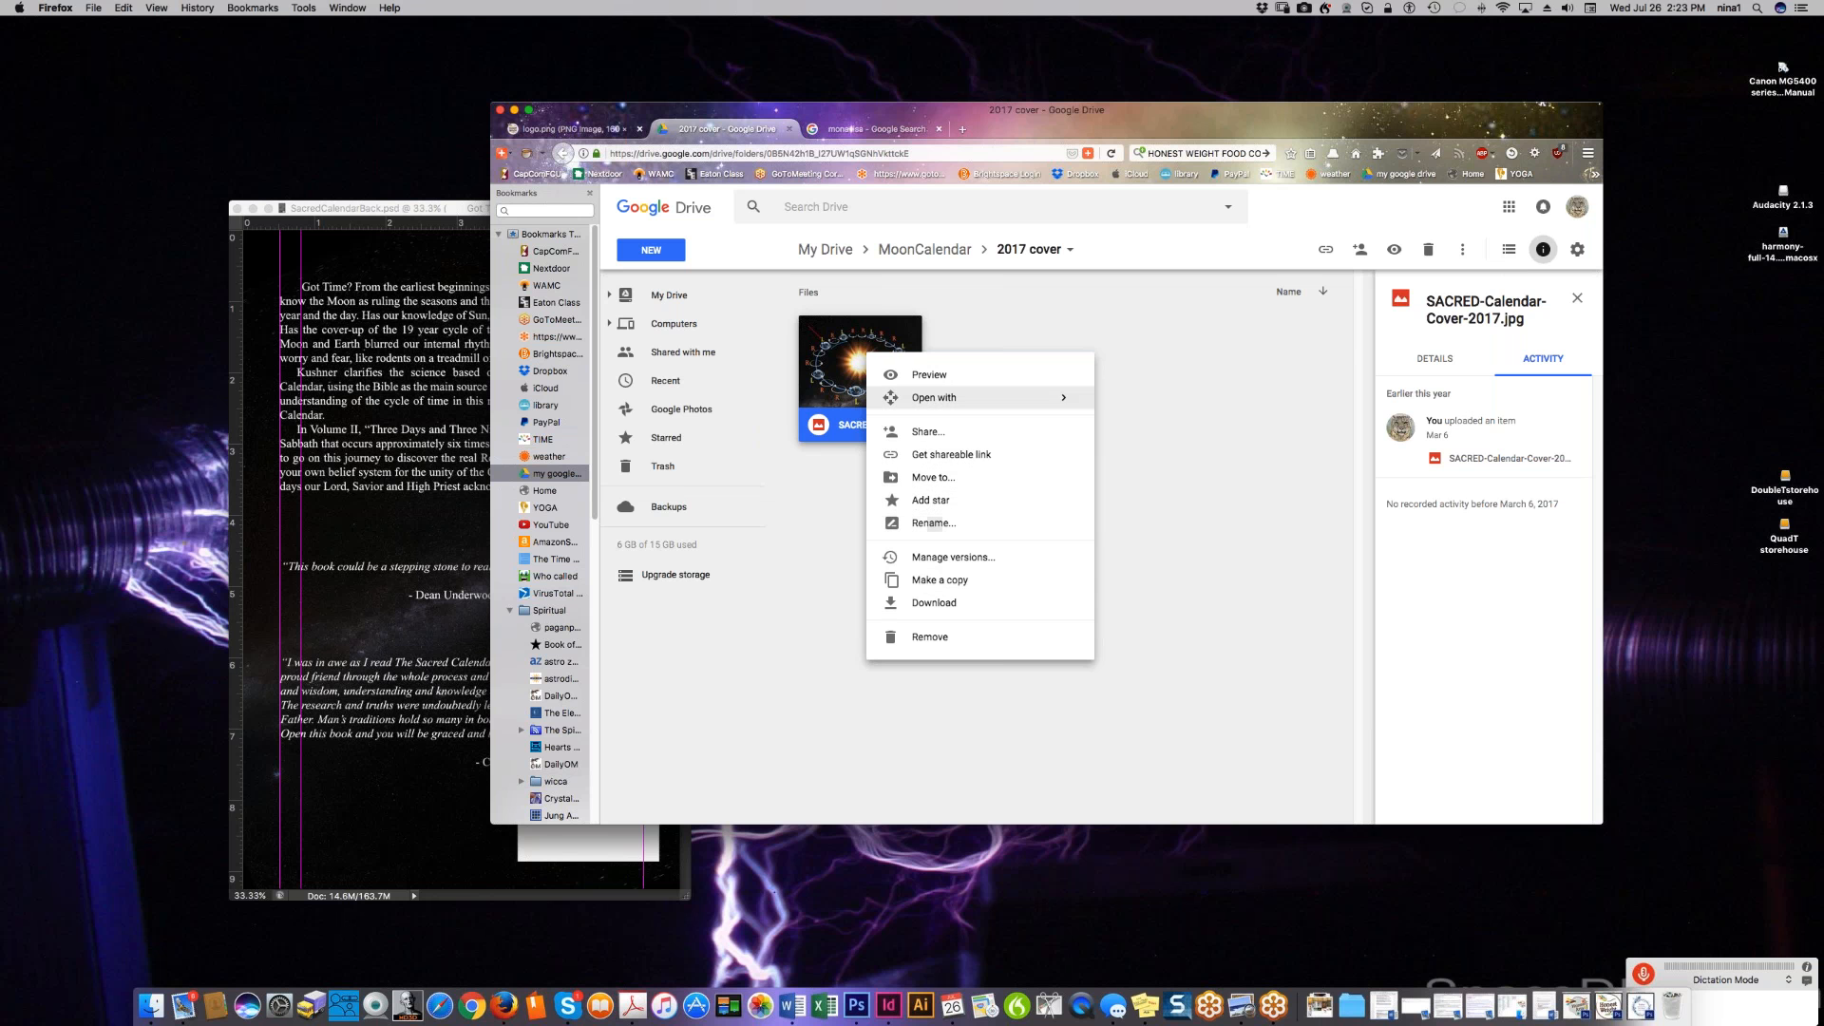
click(973, 323)
drag(1013, 124, 1281, 153)
double_click(1137, 405)
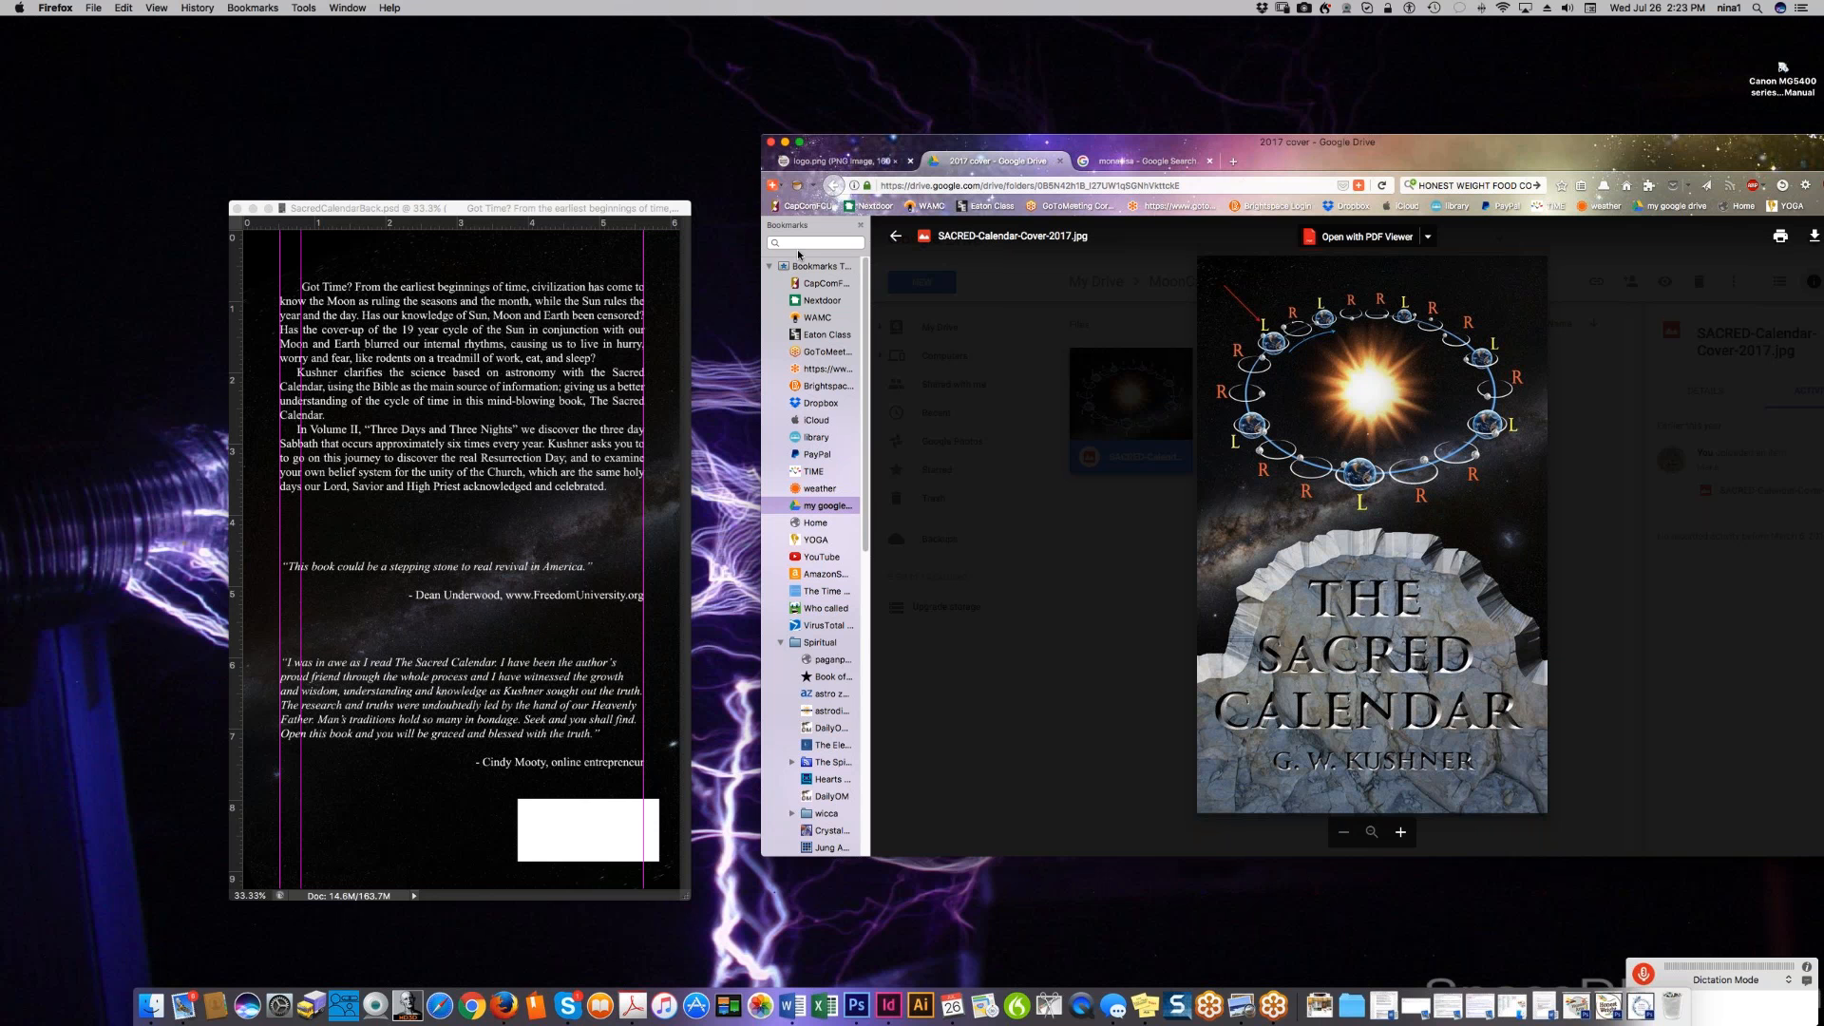
- Switch back to Photoshop and open SacredCalendarBack.jpg from the calendarFINAL PROOFS folder
click(370, 208)
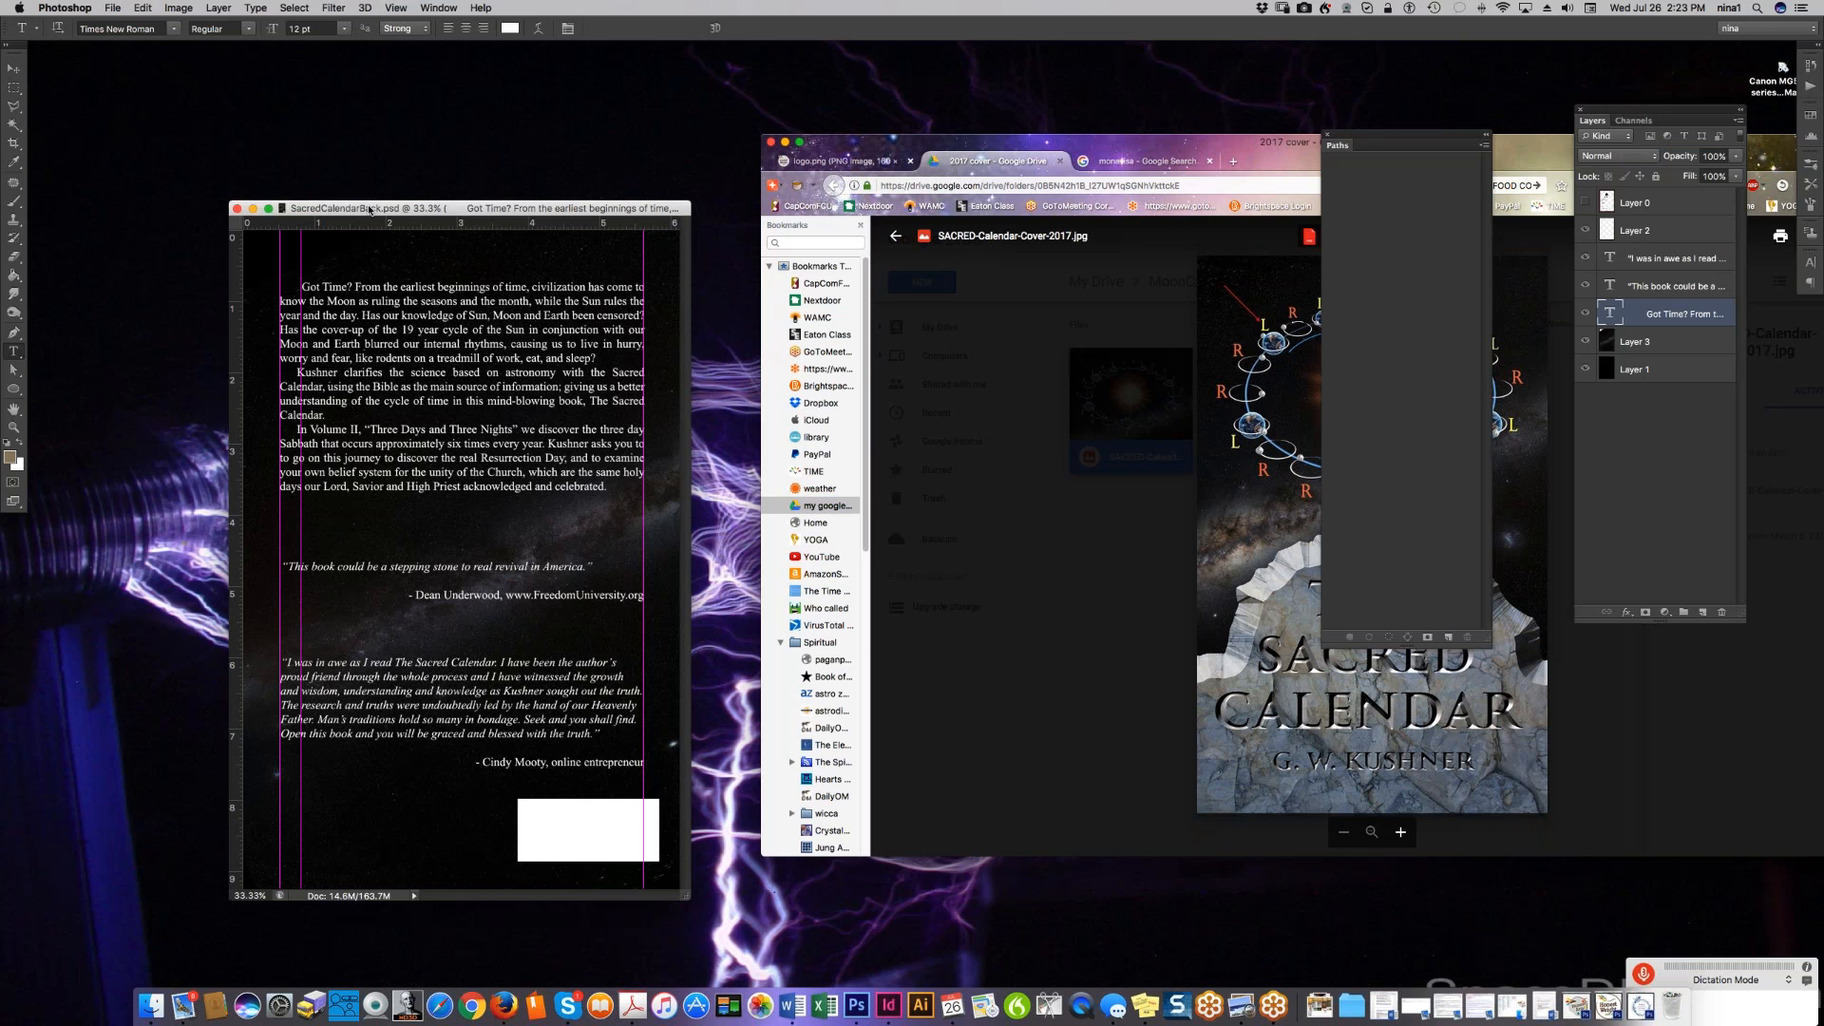
click(112, 7)
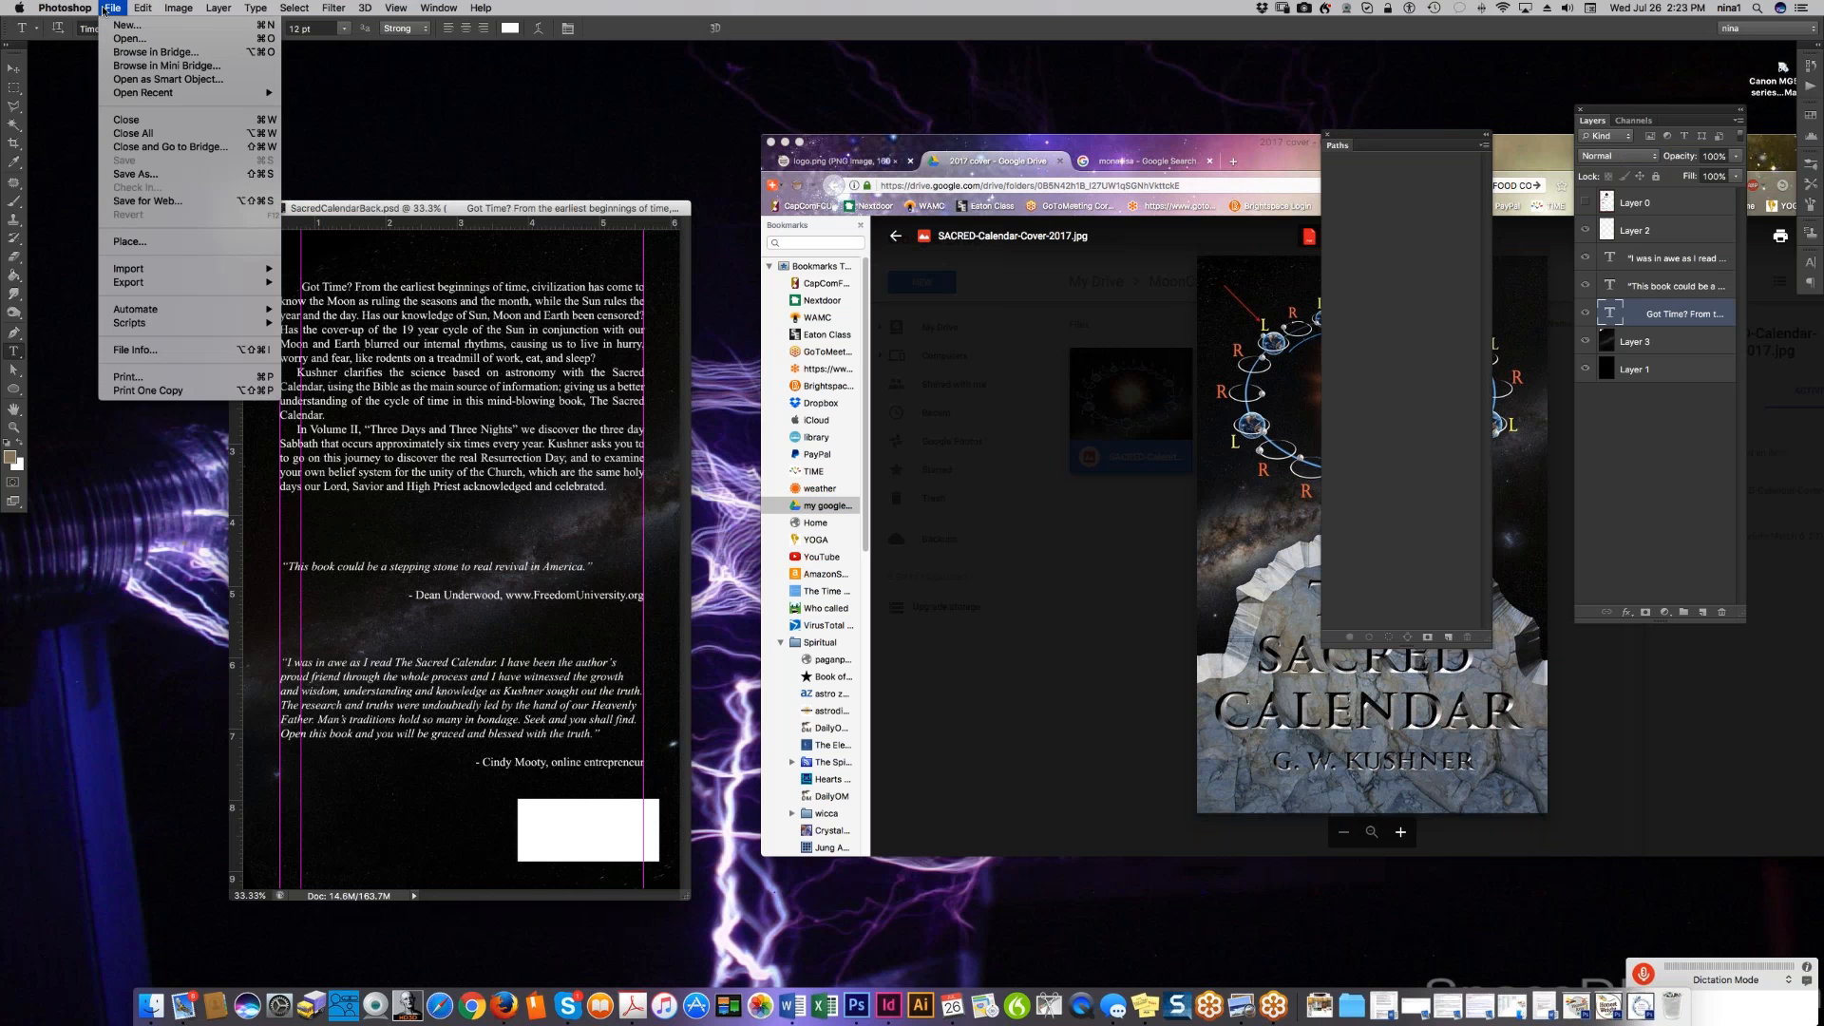
click(113, 38)
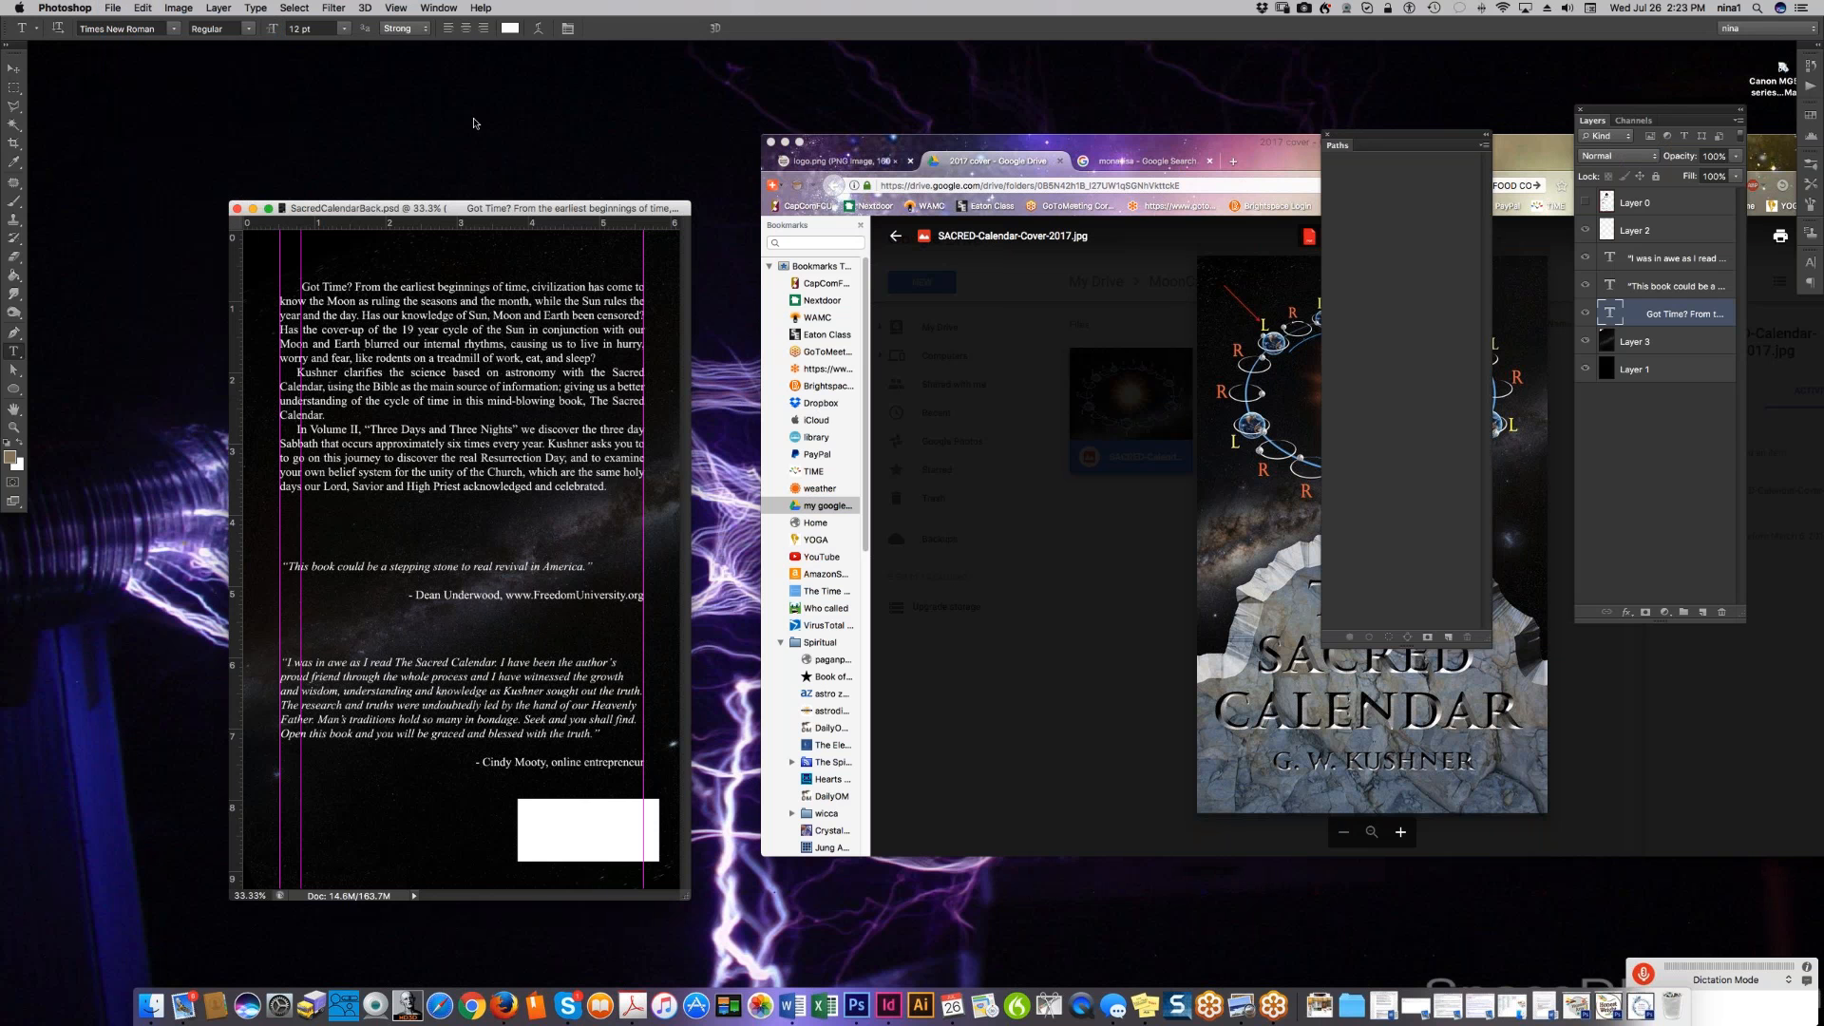
drag(629, 289, 1265, 450)
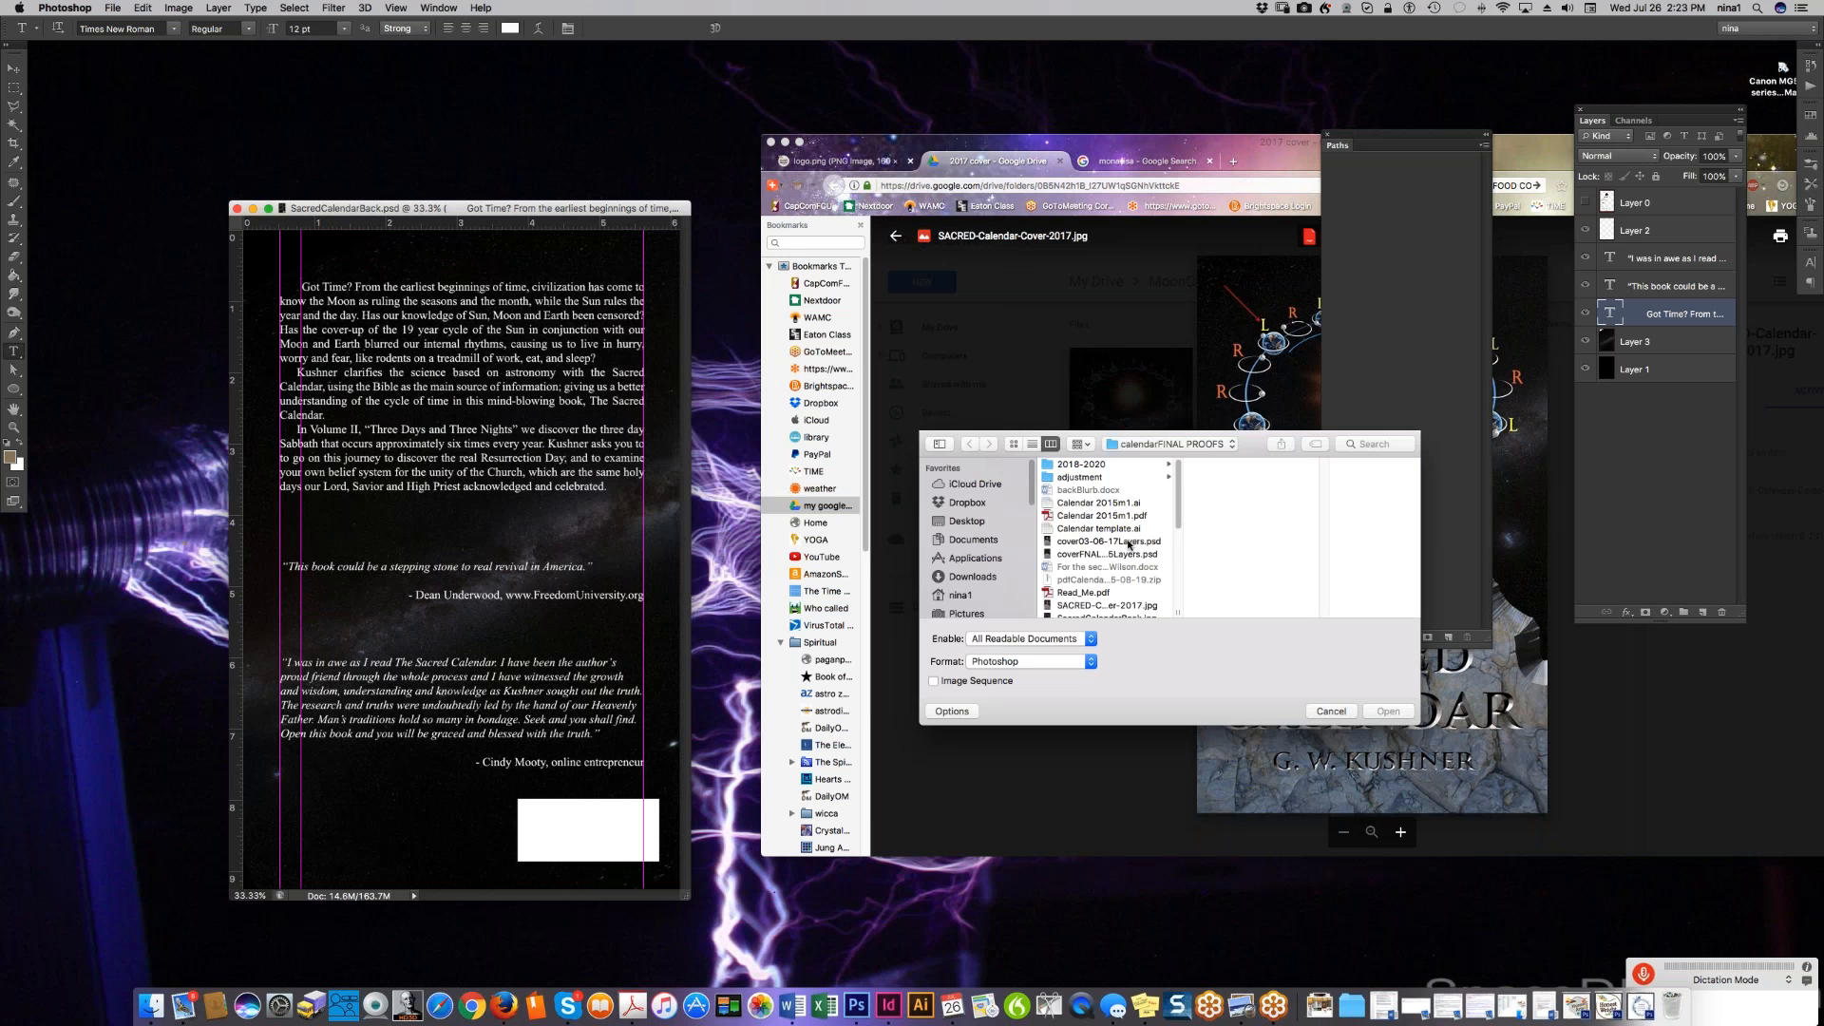
click(1104, 552)
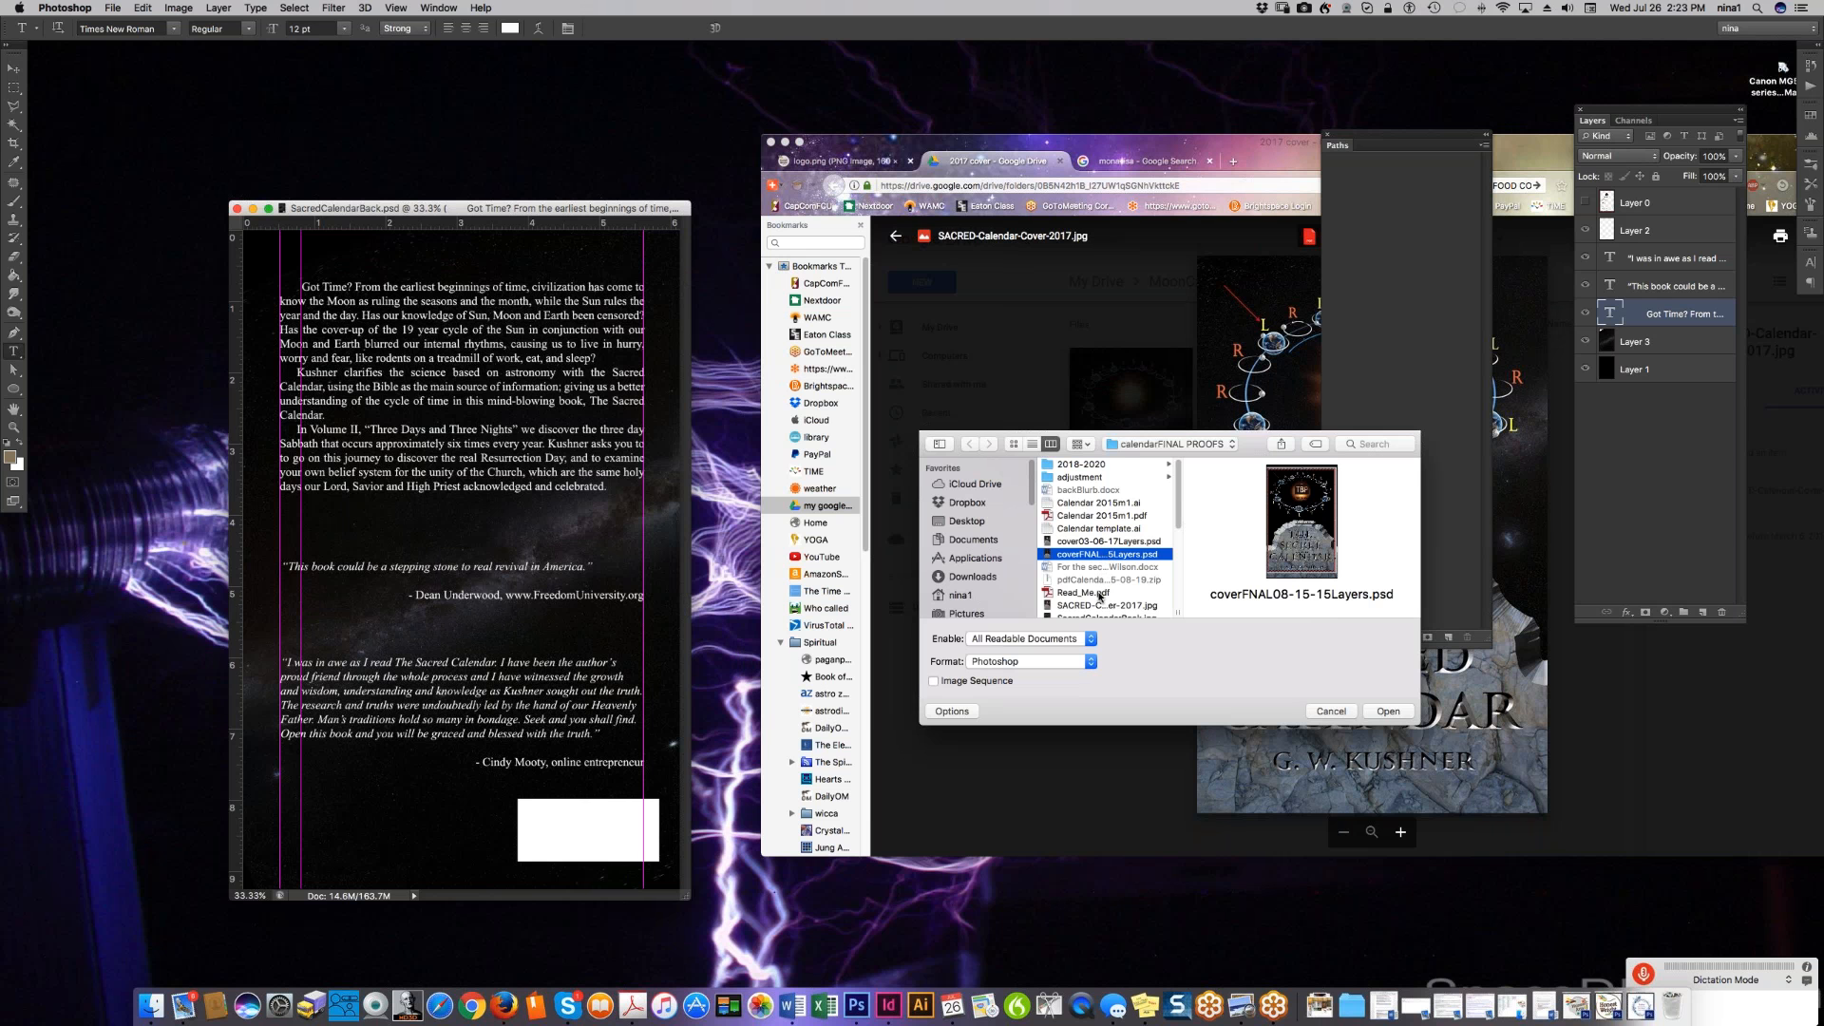
scroll(1099, 597, down, 2)
click(1105, 584)
scroll(1105, 585, down, 2)
click(1105, 579)
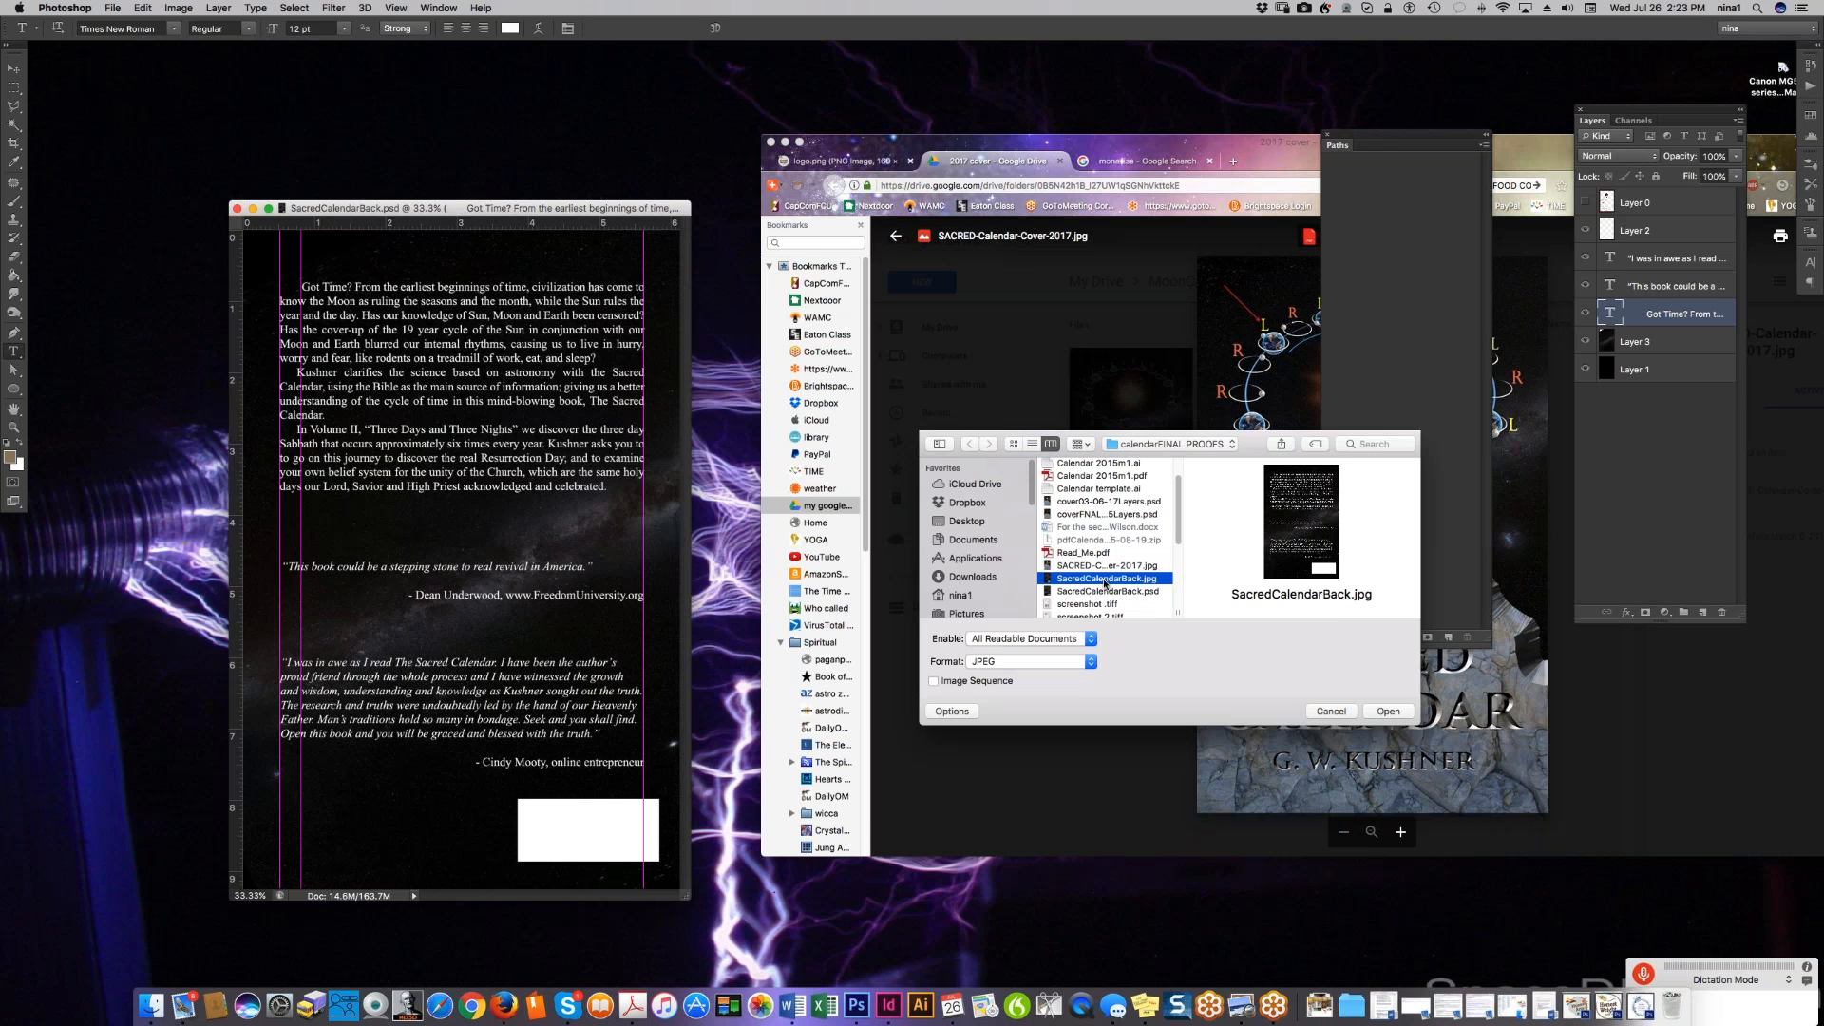
double_click(1105, 582)
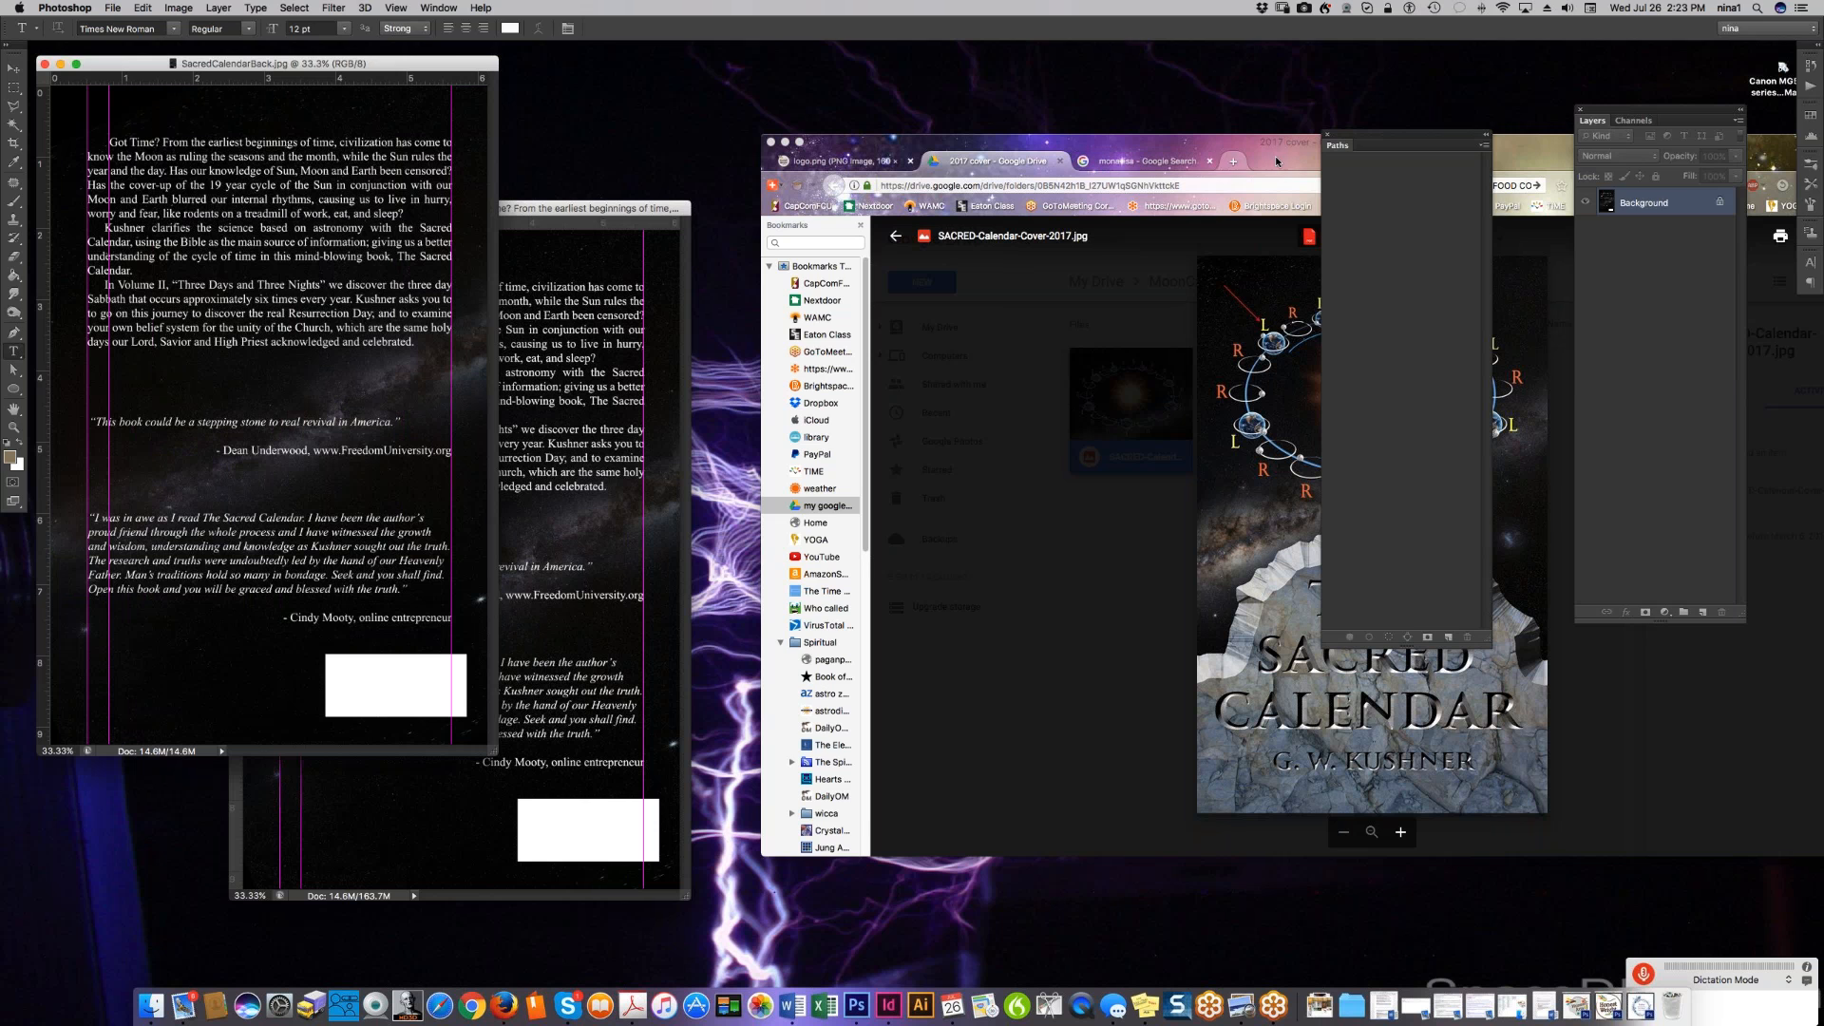
- Return to Google Drive in Firefox, close the cover preview and upload SacredCalendarBack.jpg to the 2017 cover folder
click(1237, 146)
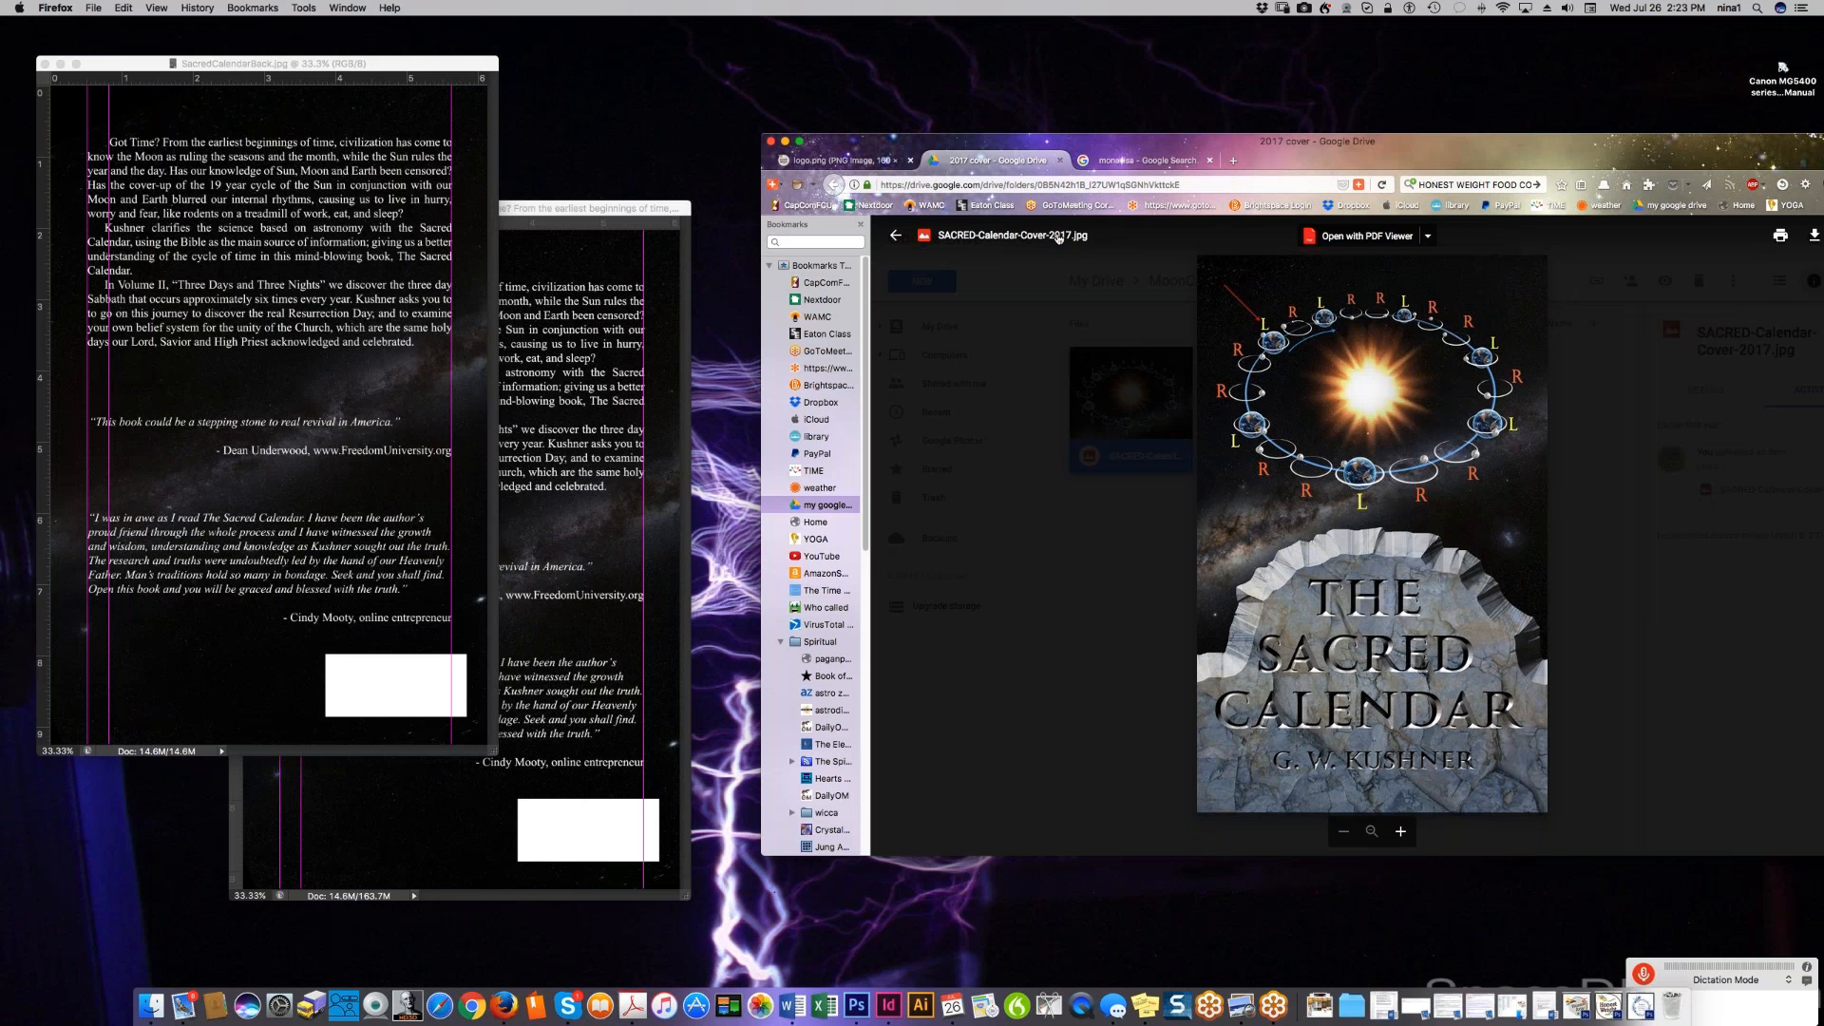
click(1058, 238)
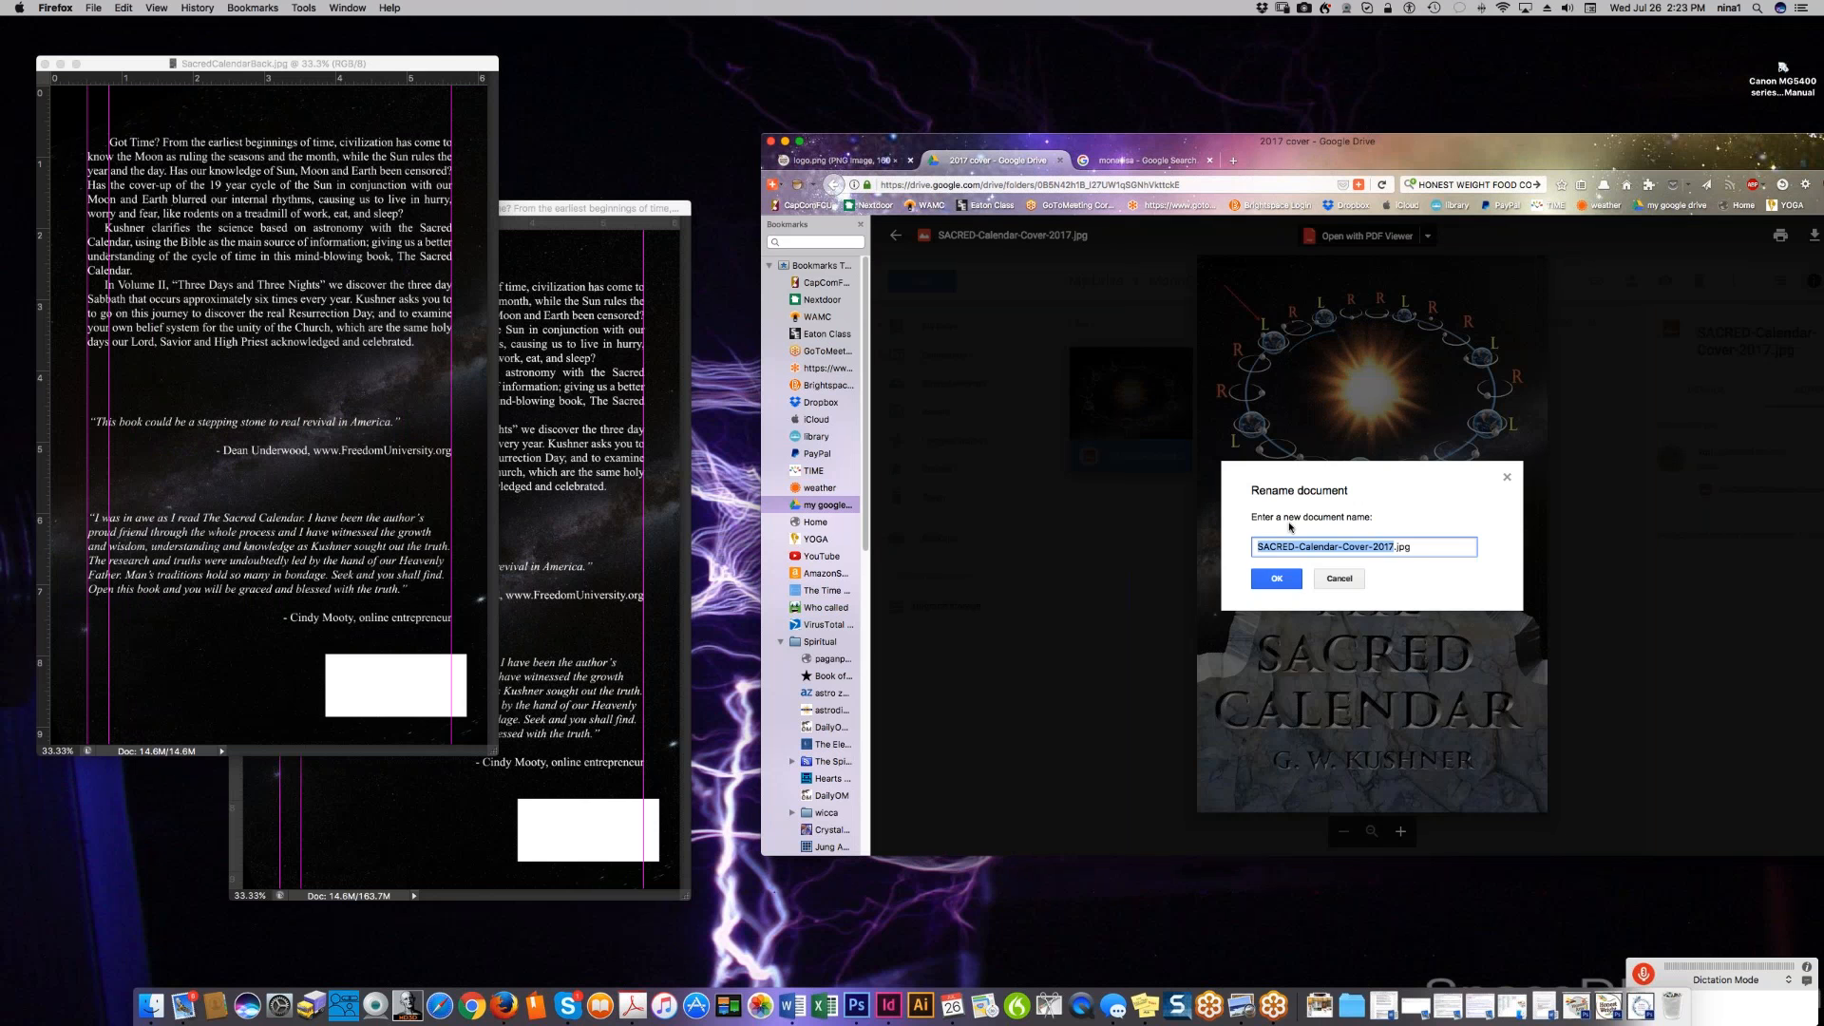
click(1332, 581)
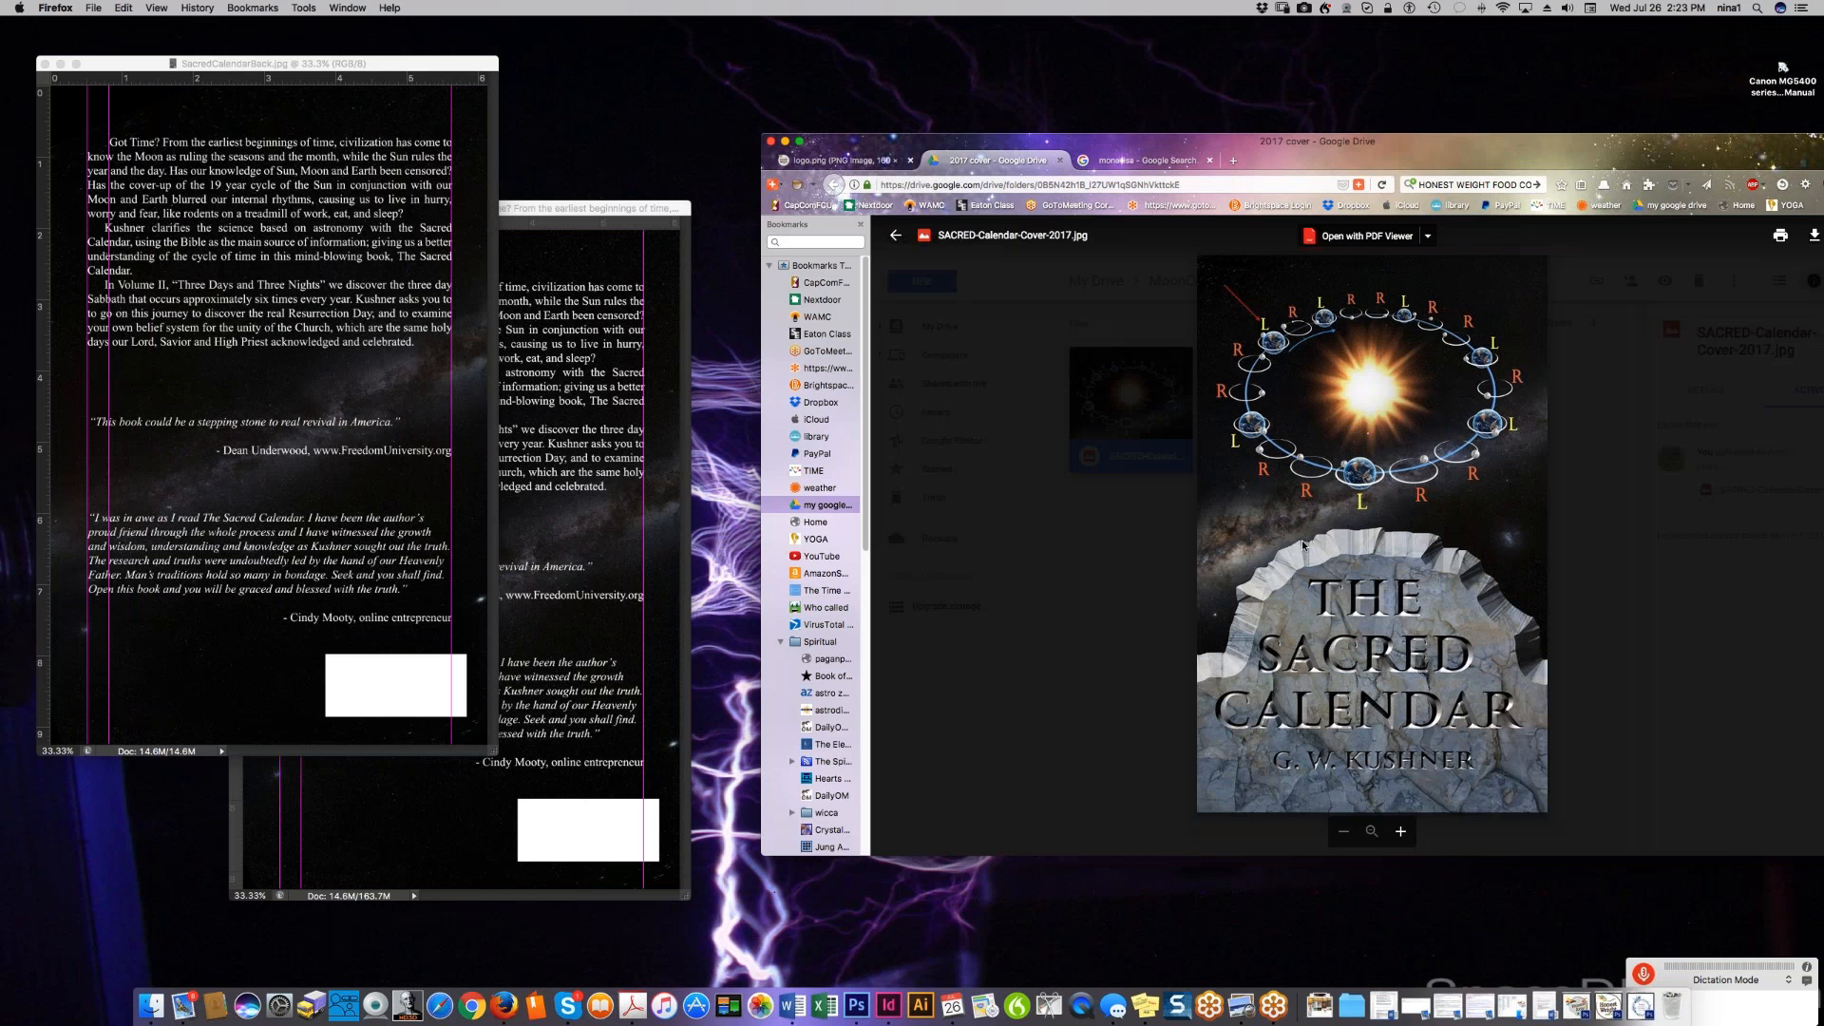
click(901, 239)
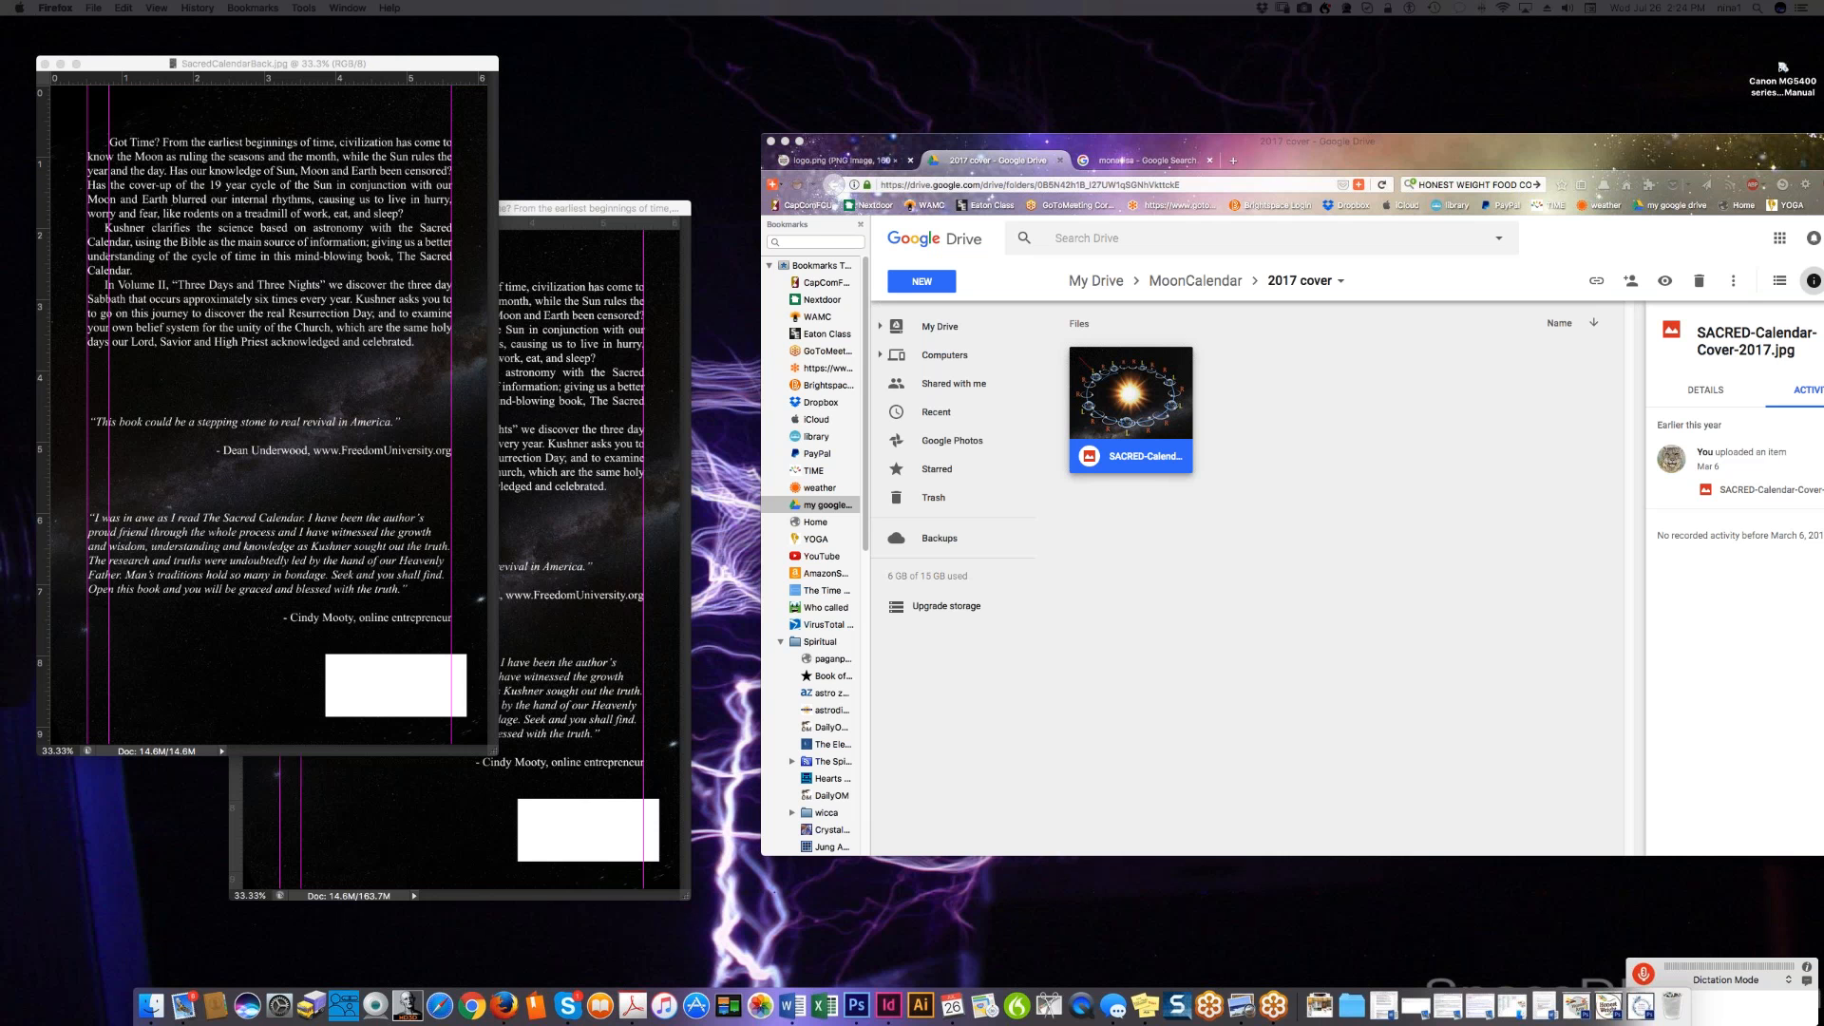
drag(0, 489, 1443, 470)
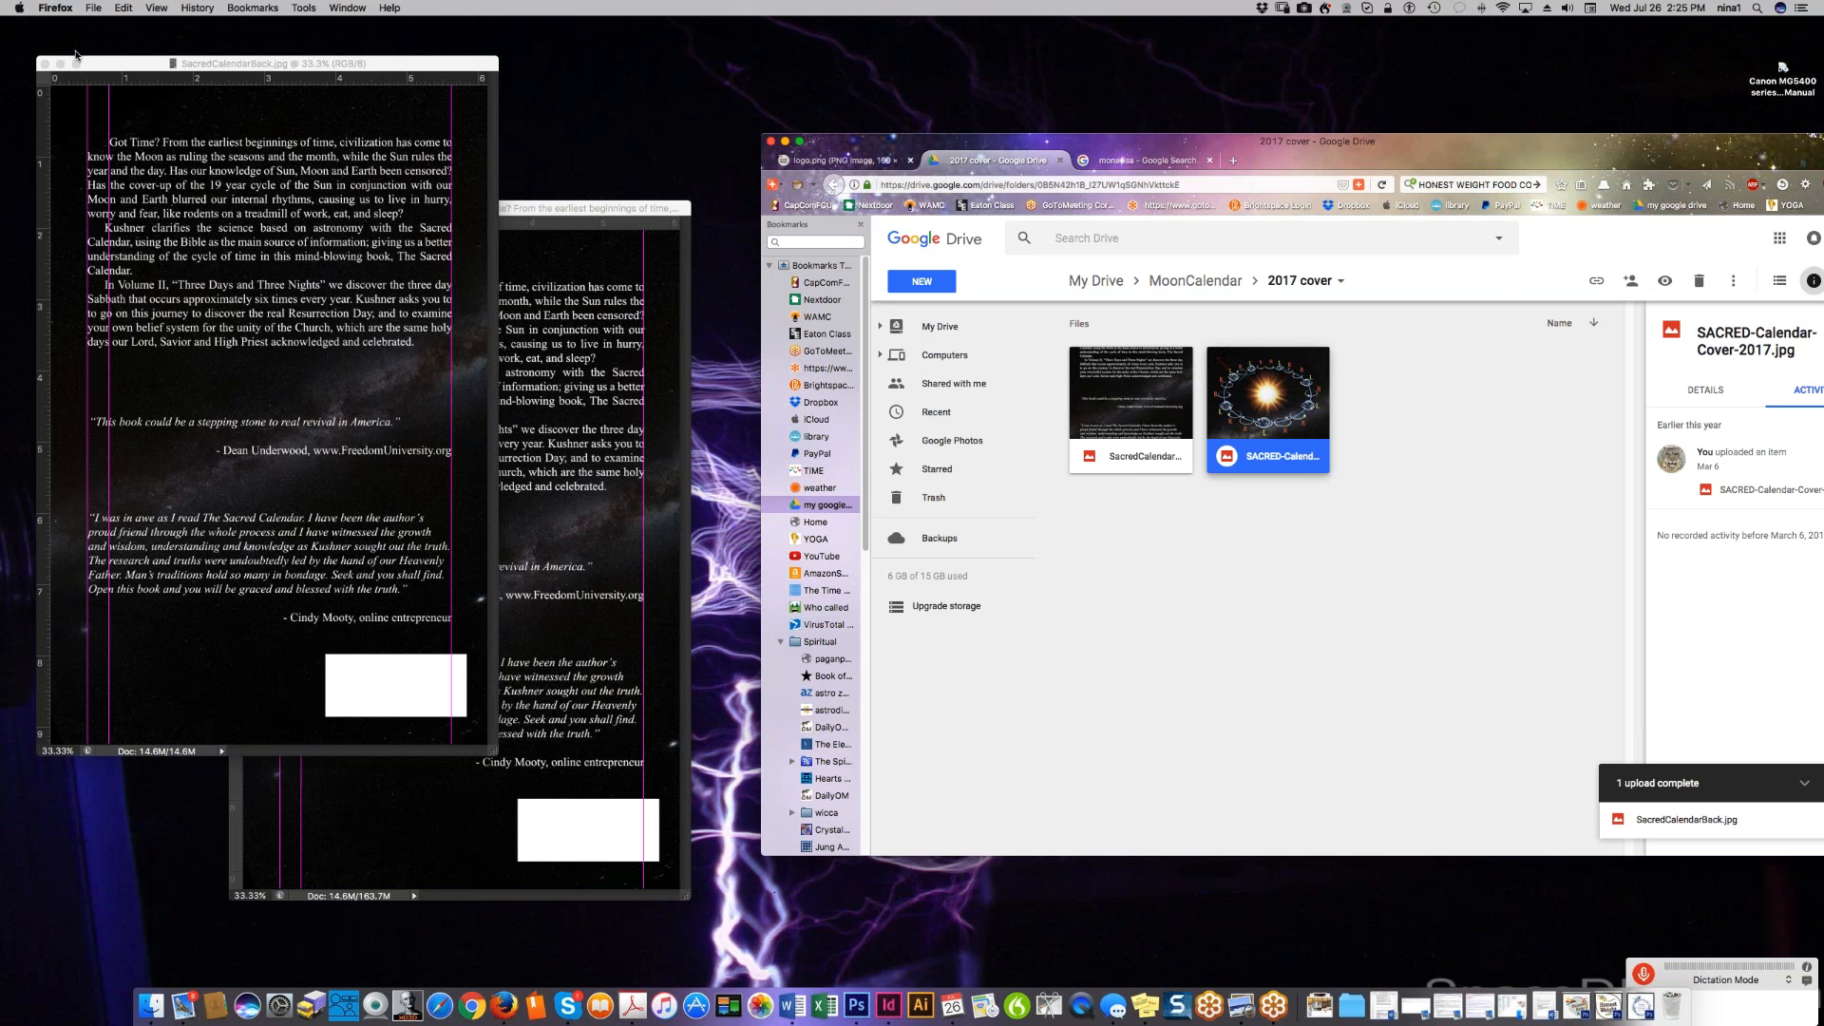
- Switch to Photoshop and close both SacredCalendarBack documents, the JPG and the PSD
click(48, 67)
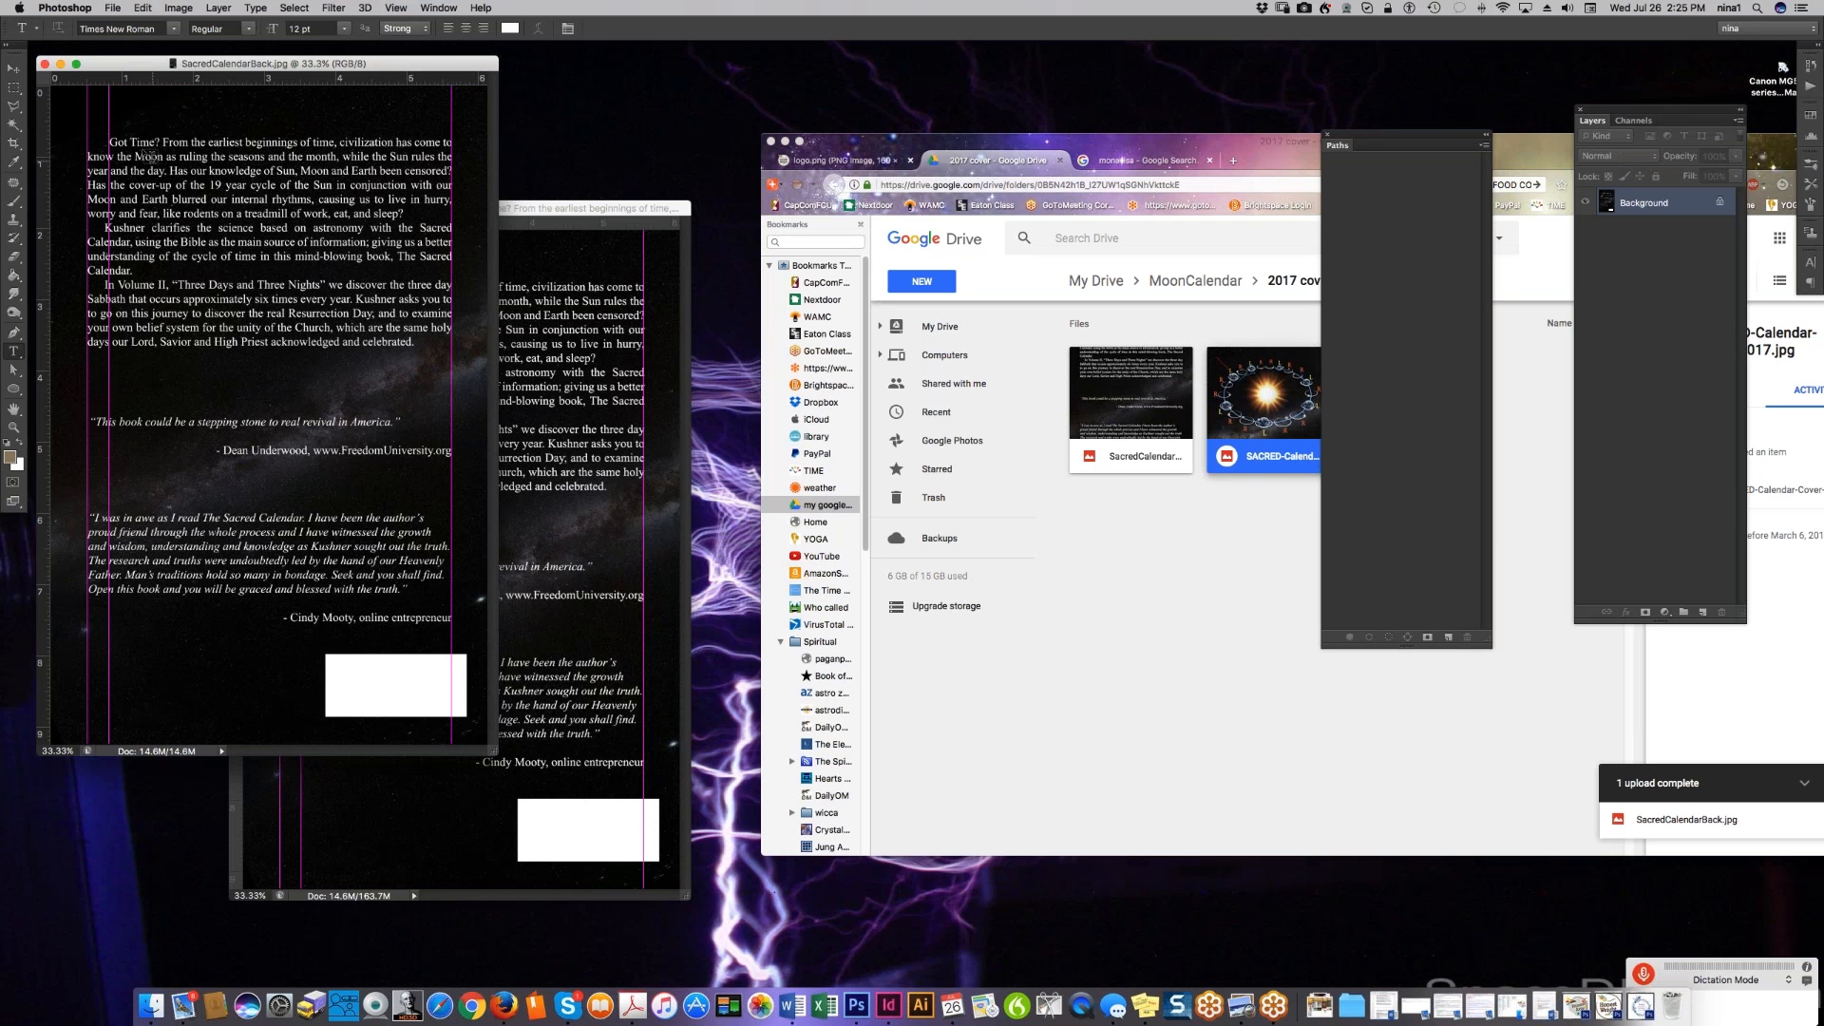
click(42, 63)
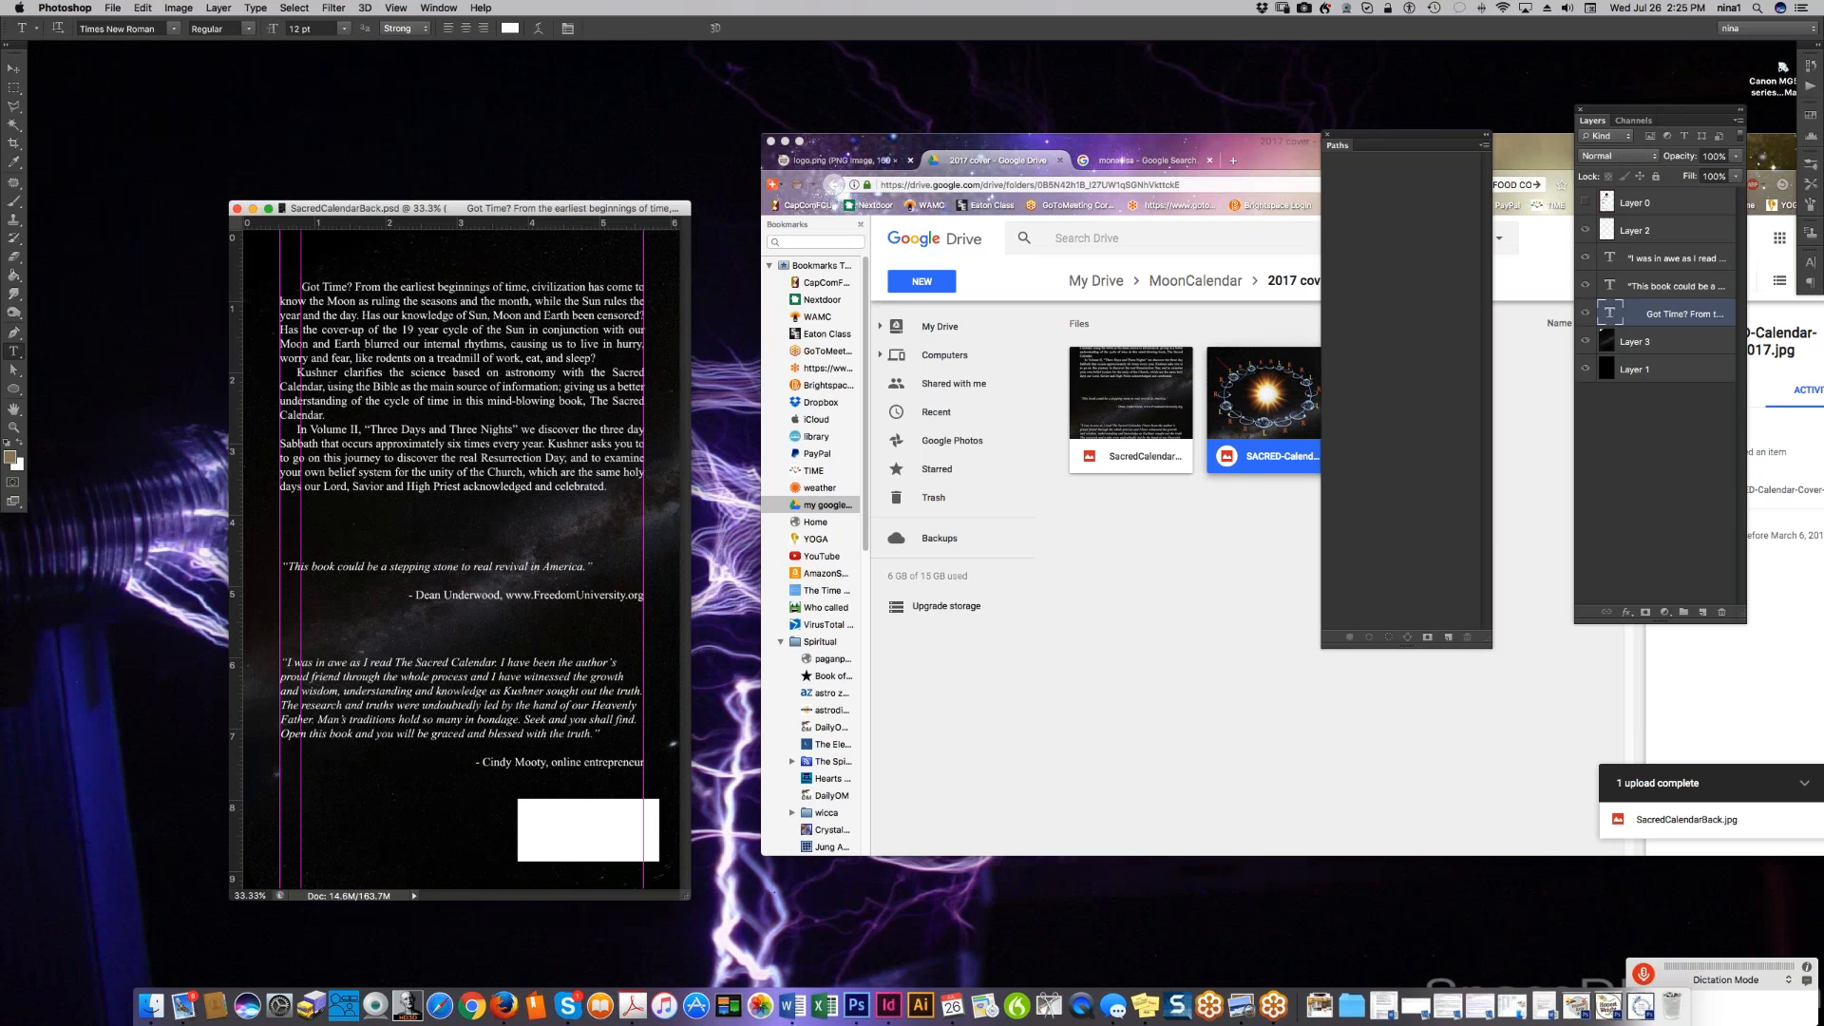
click(237, 210)
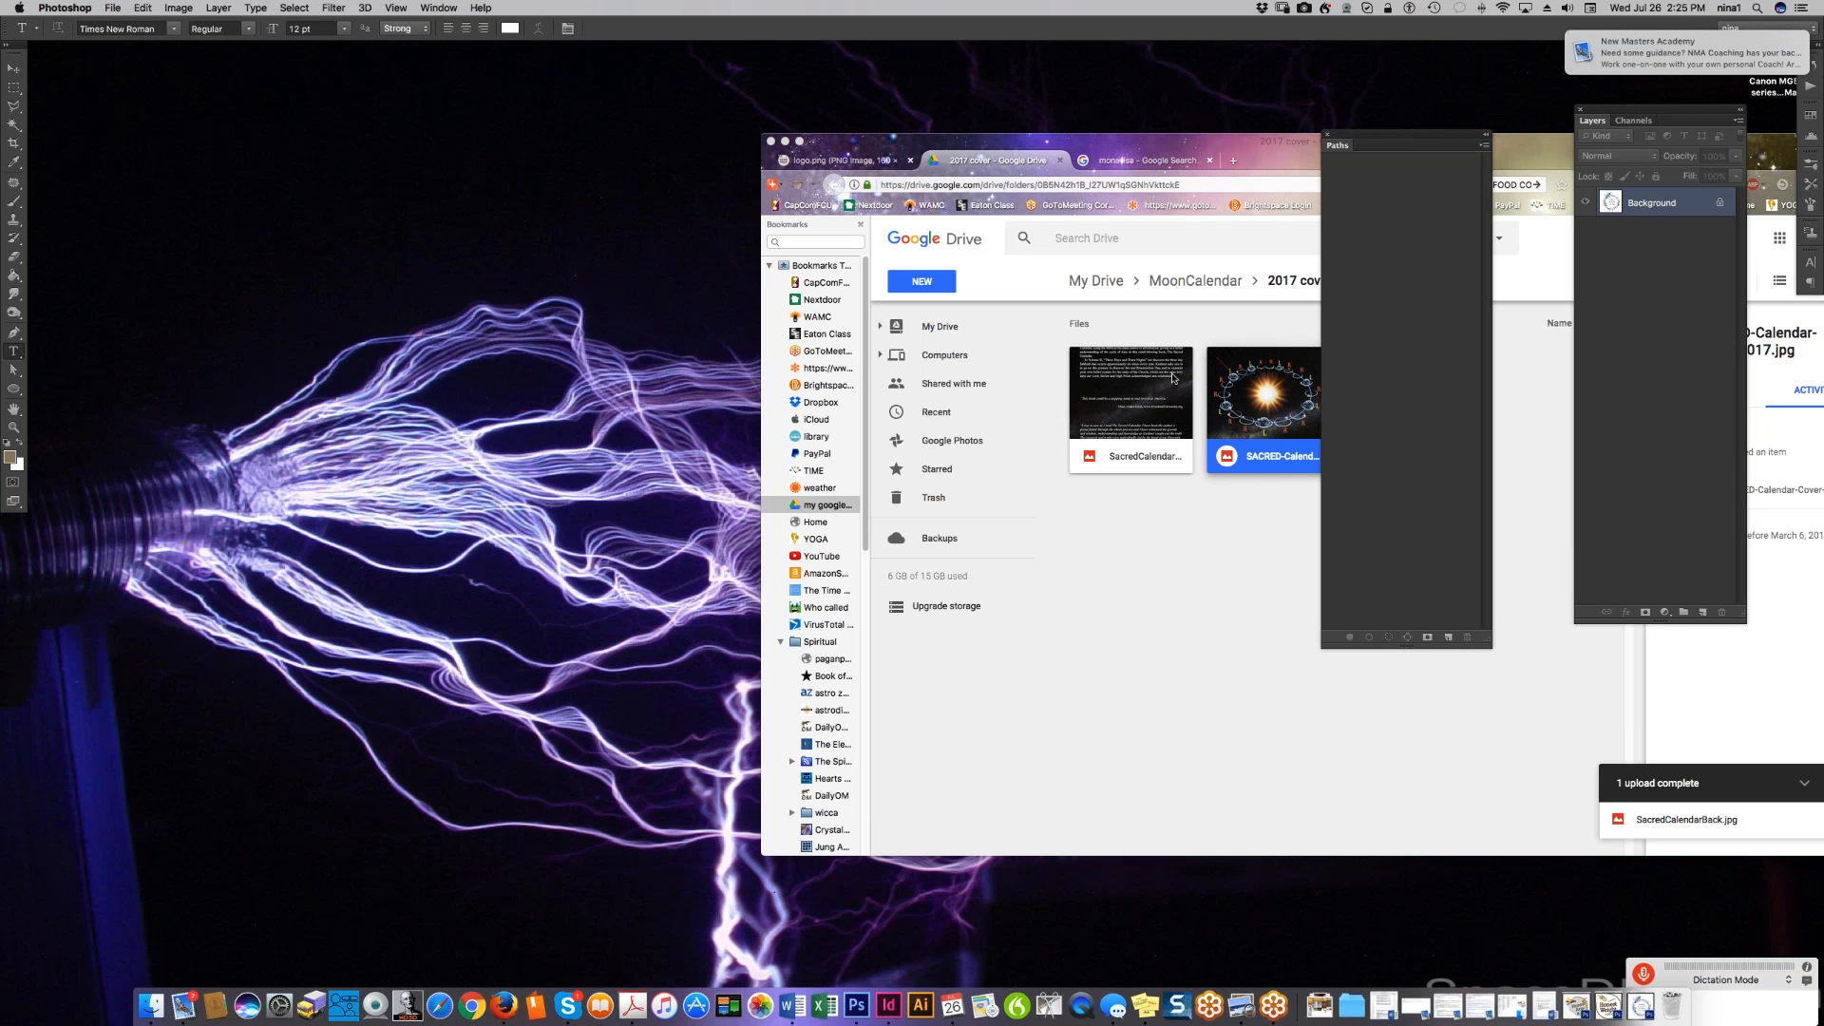
- Group the Paths panel with Layers and Channels, and hide Photoshop to return to Google Drive
drag(1337, 146, 1626, 141)
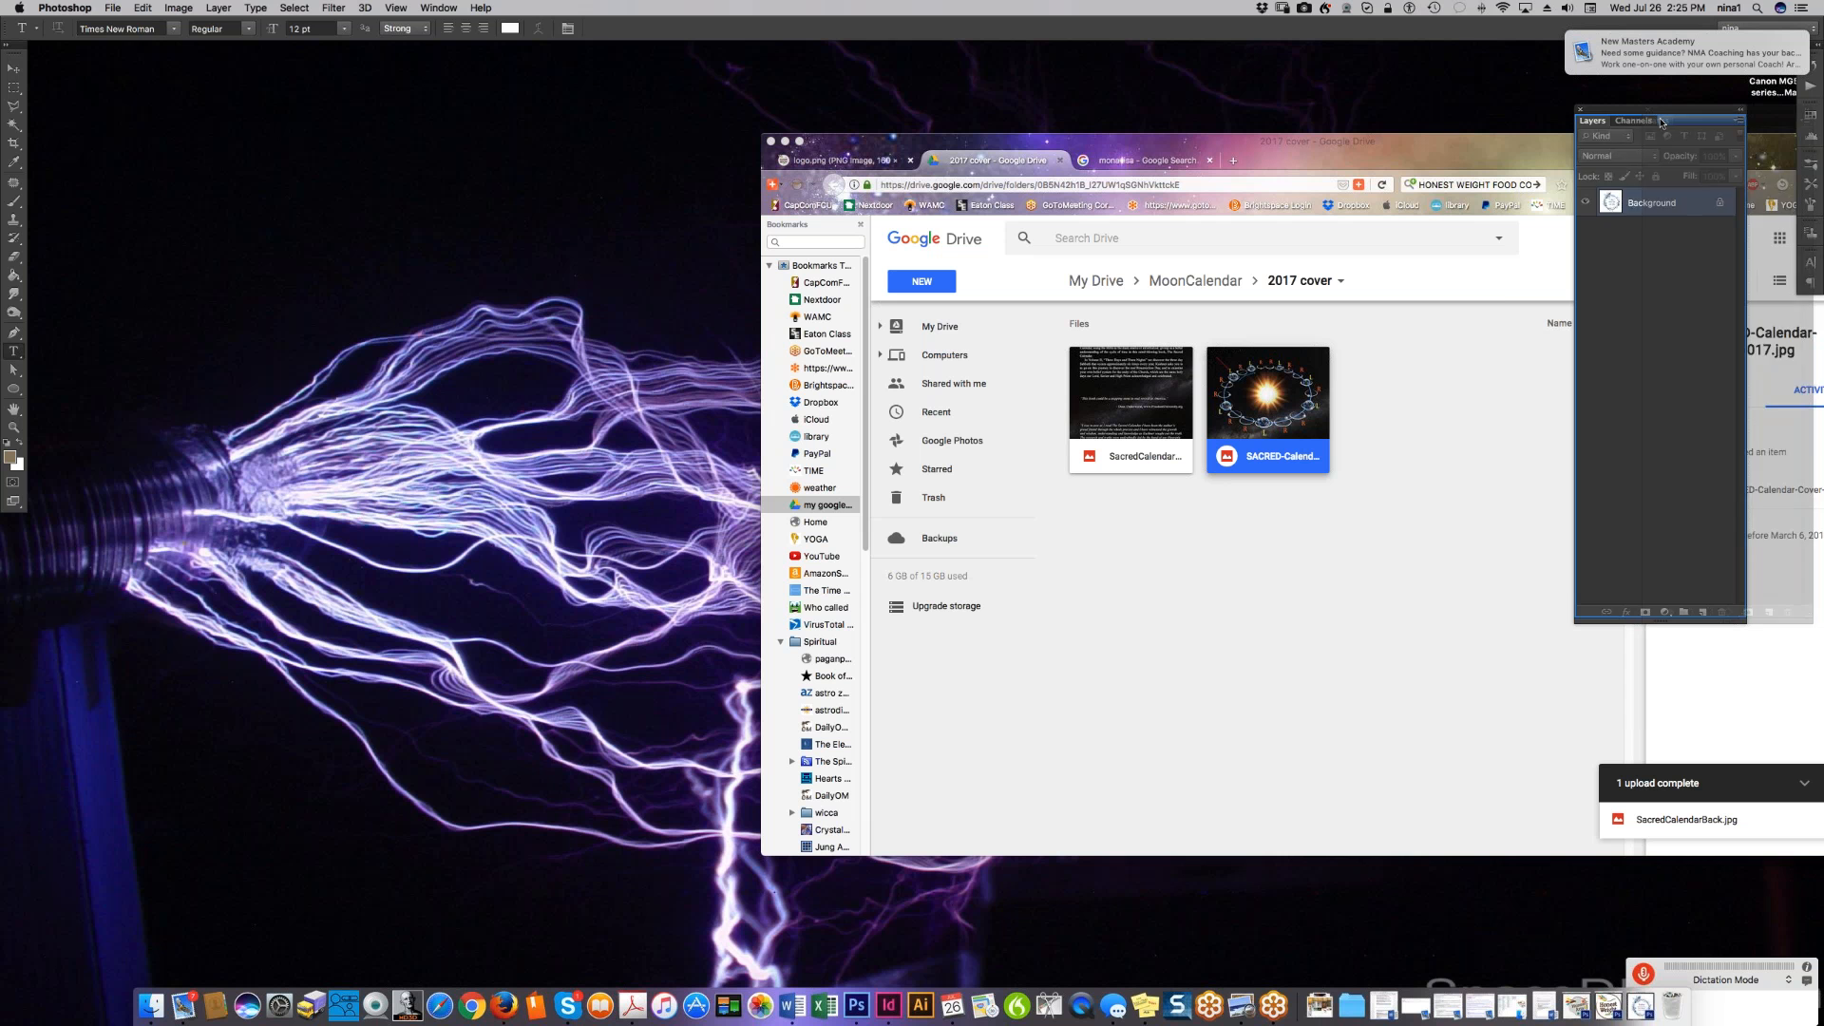
click(94, 9)
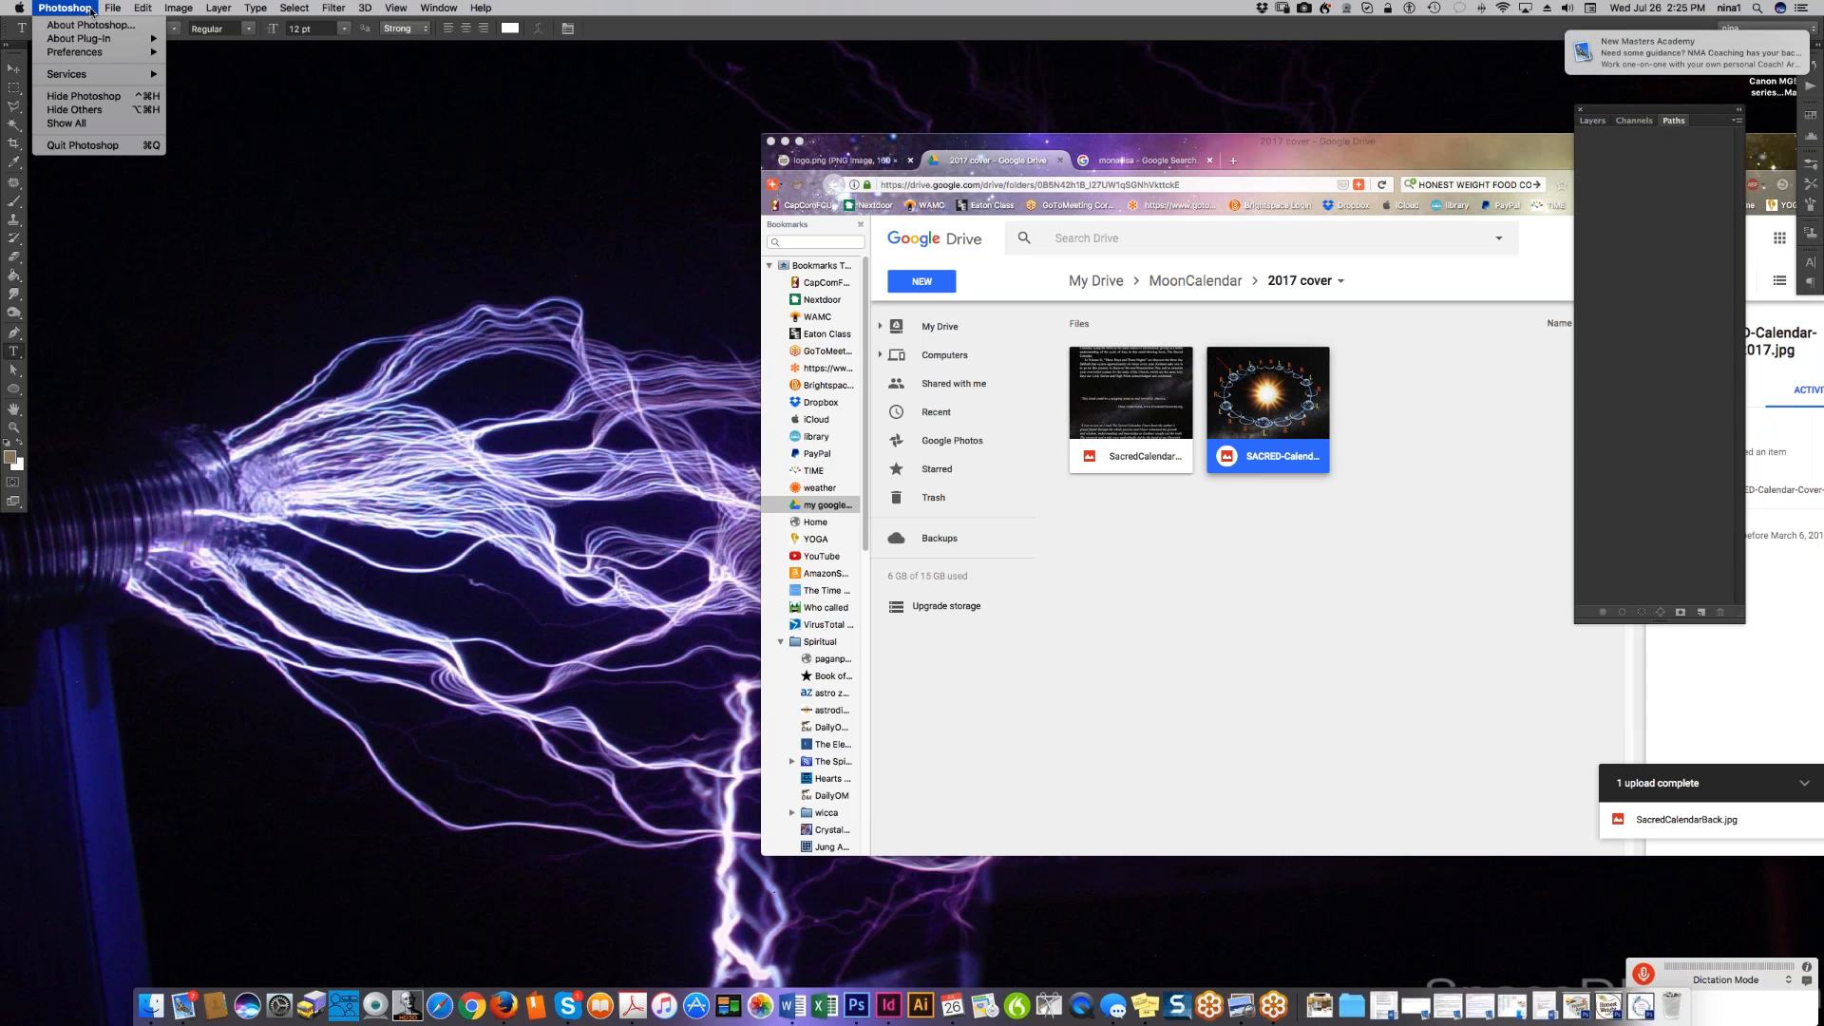
mouse_move(84, 51)
click(84, 95)
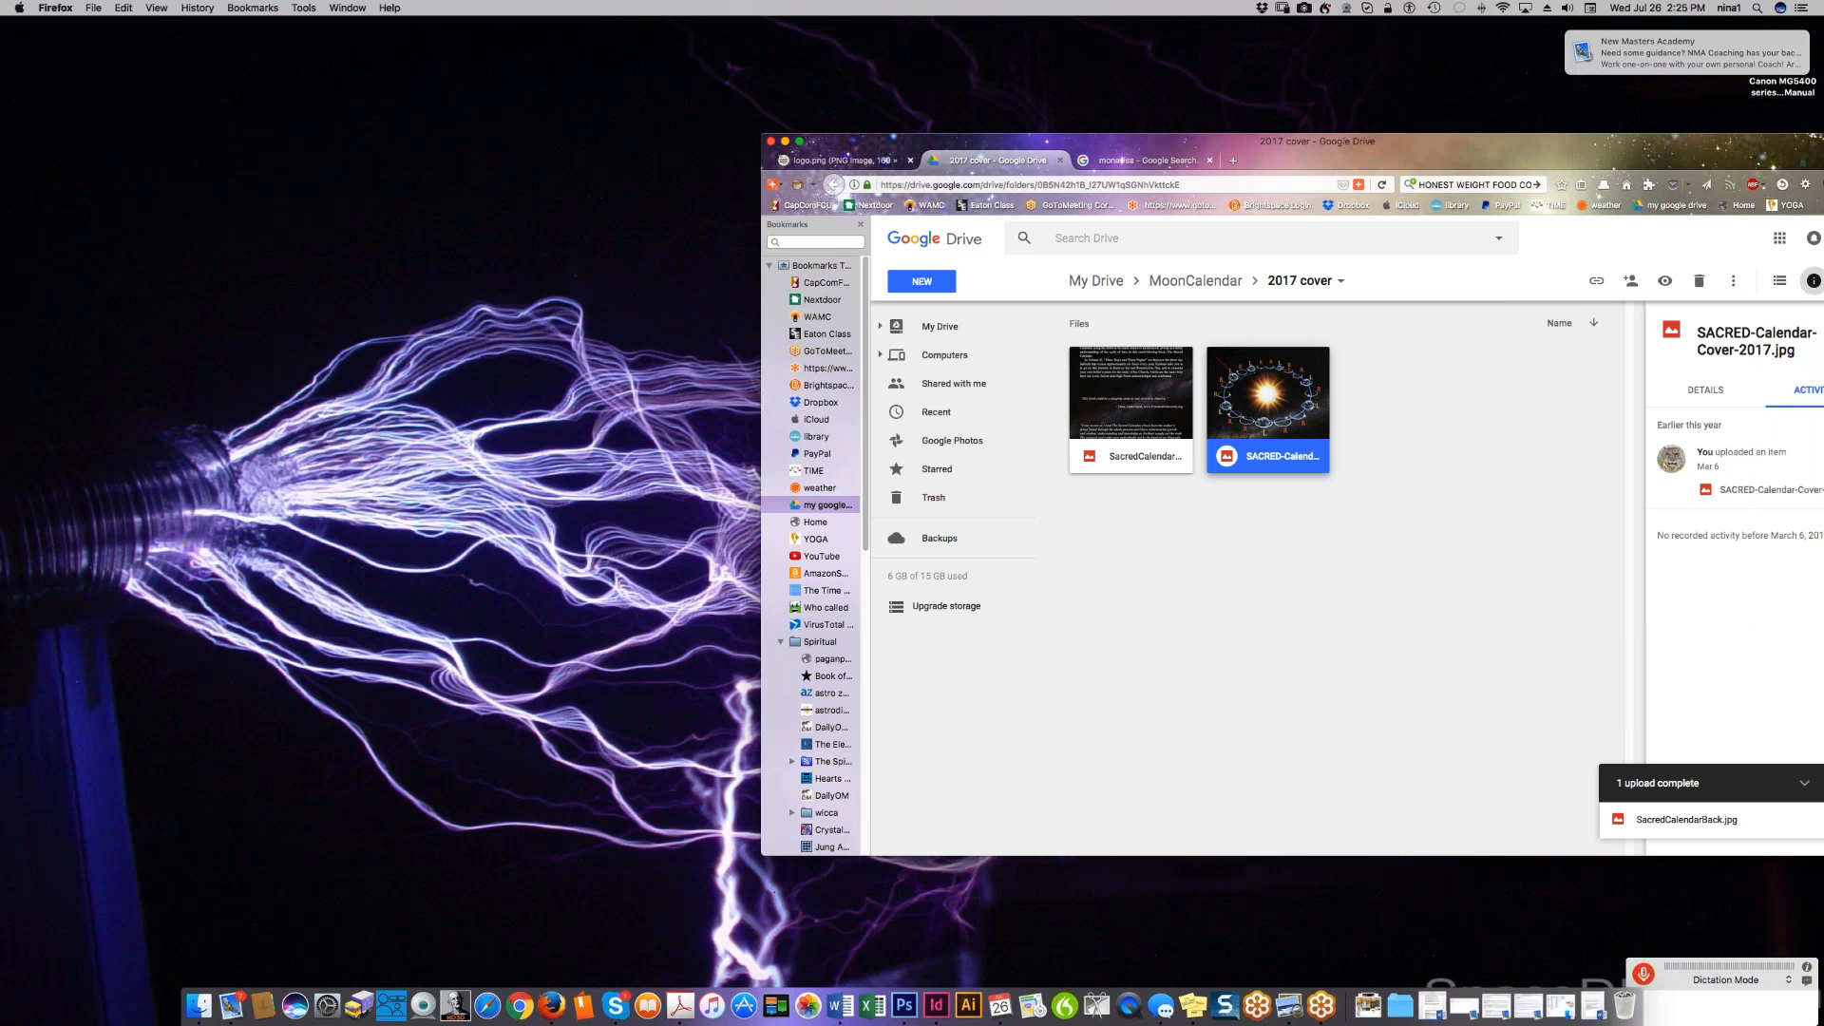
- Go back to the MoonCalendar folder in Google Drive and select the 2016-2017 calendars folder
click(1195, 280)
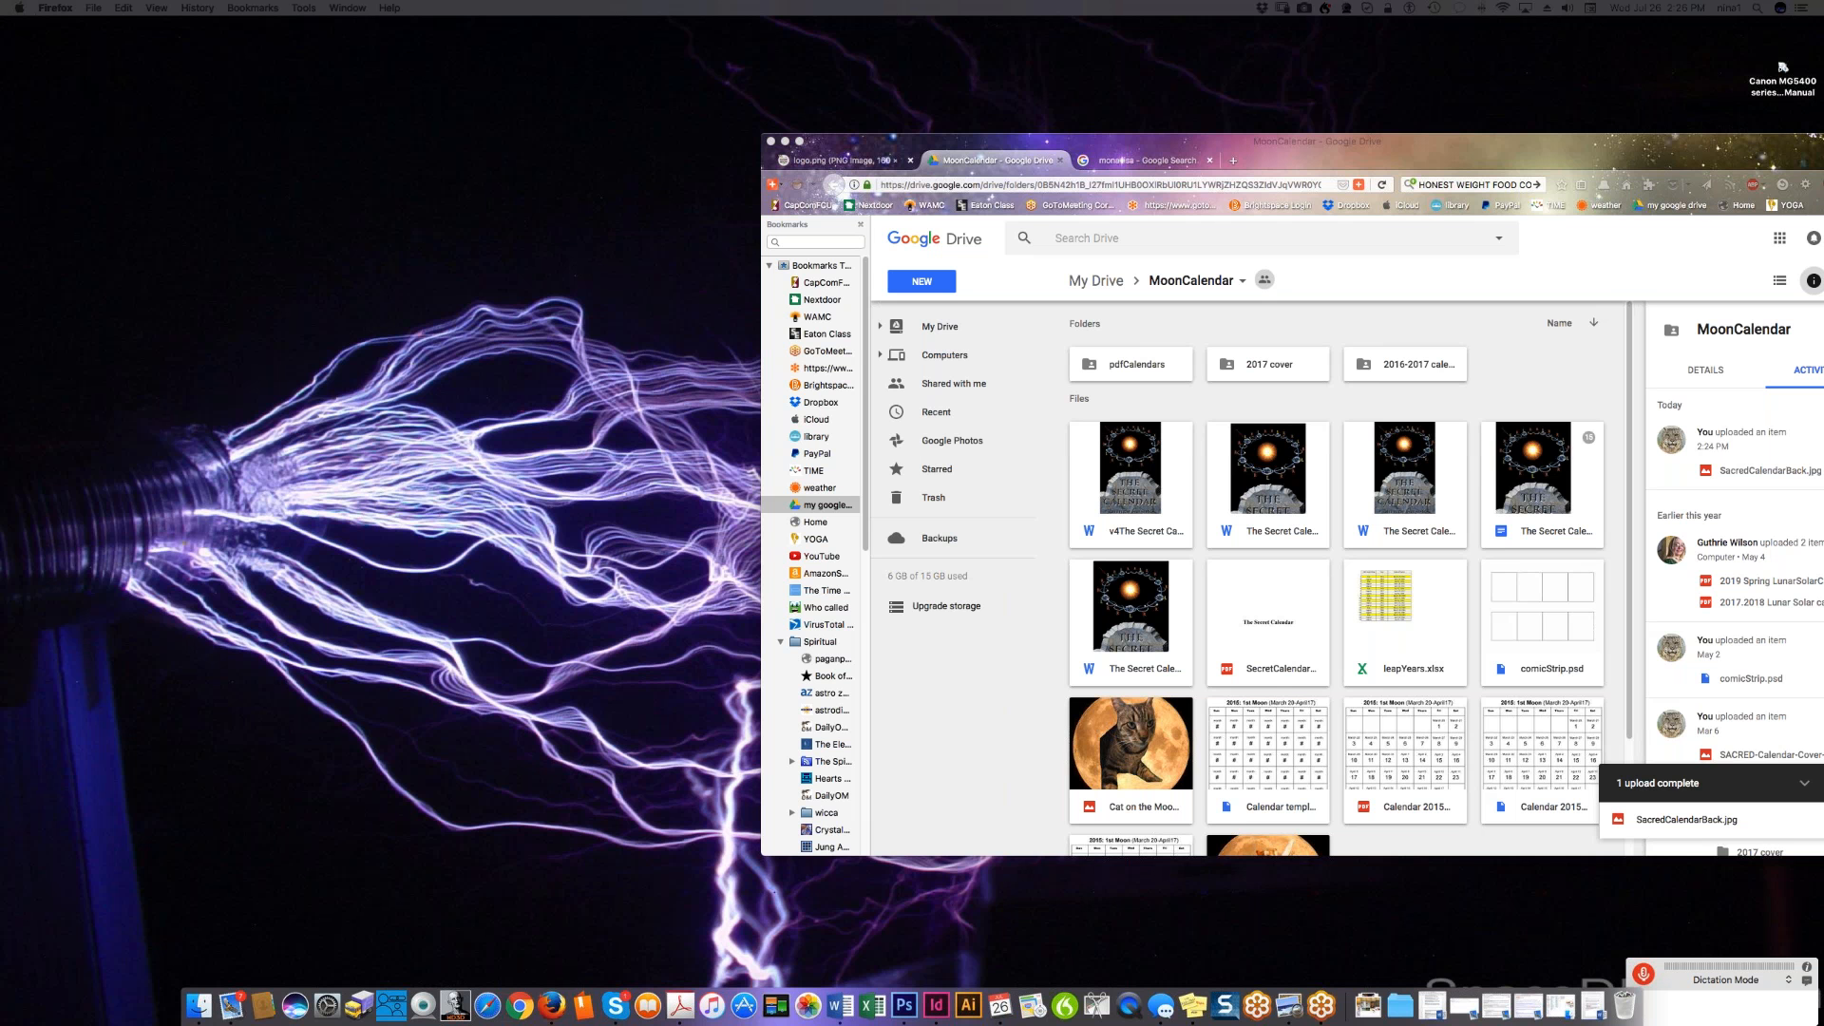
click(1395, 366)
click(1395, 366)
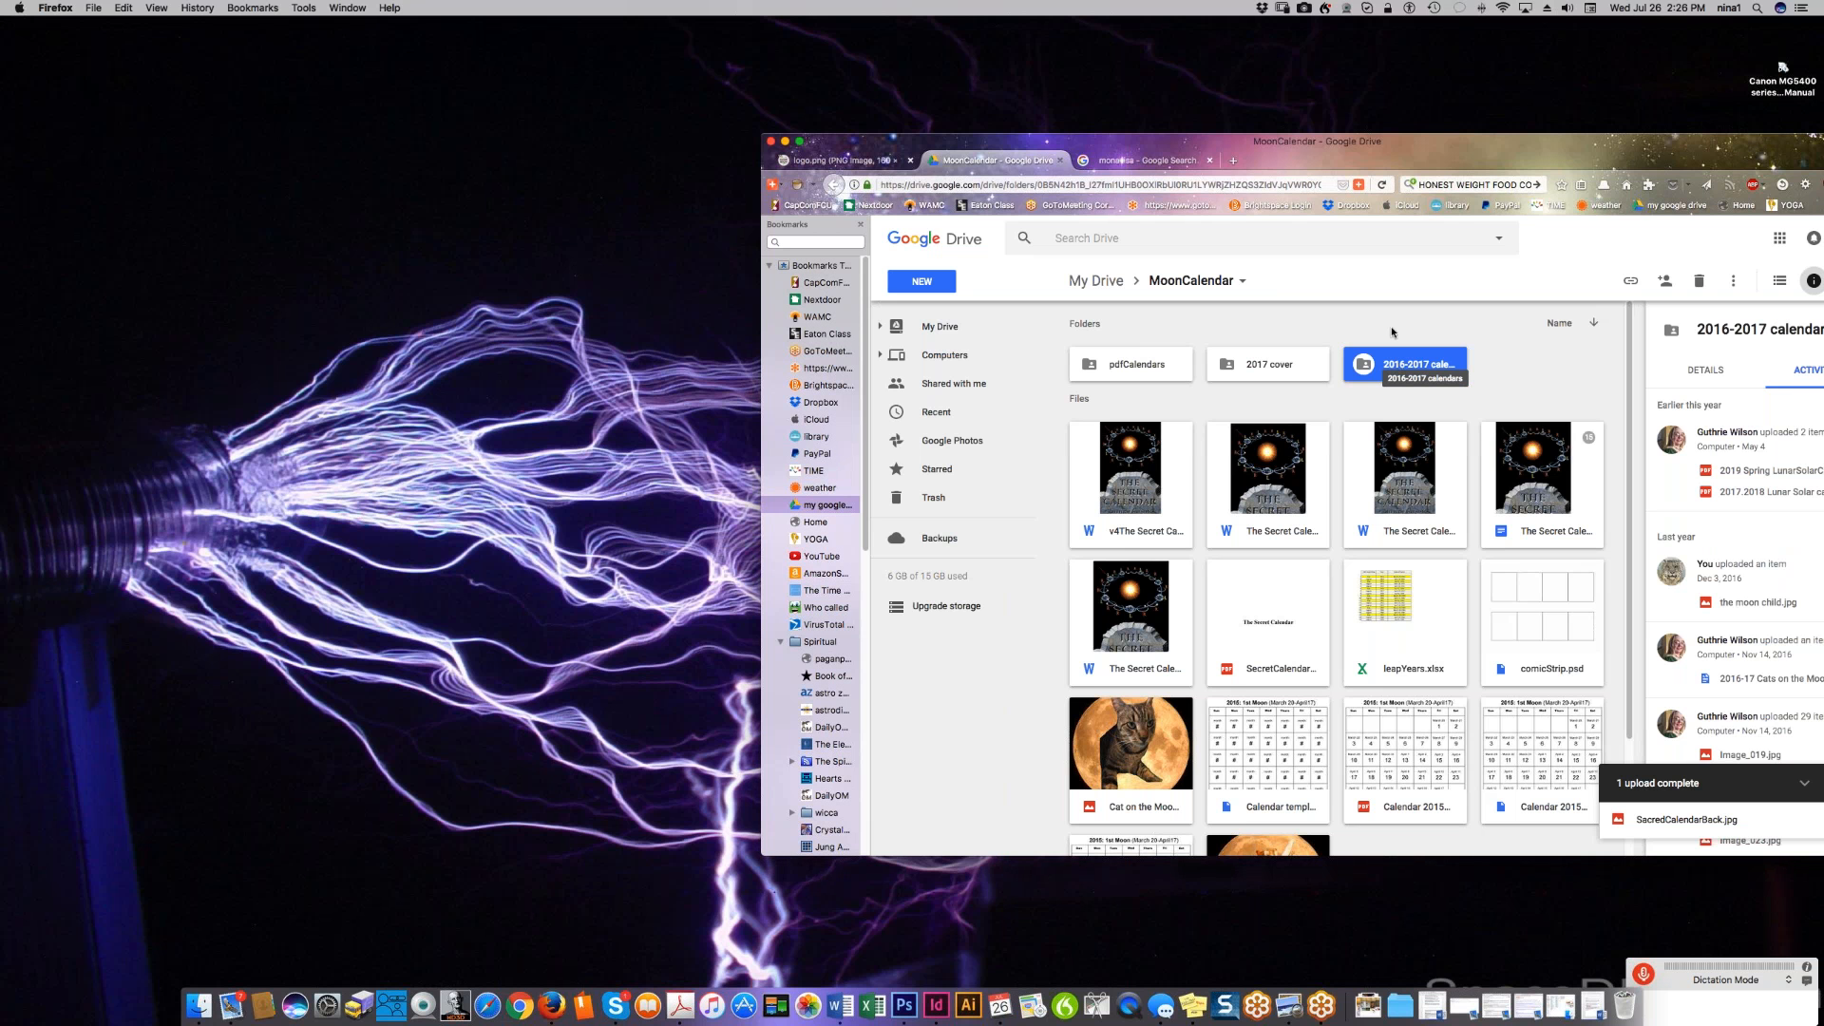
- Bring the Google Drive window fully into view and locate the uploaded SacredCalendarBack.jpg in its folder
drag(1356, 165, 702, 110)
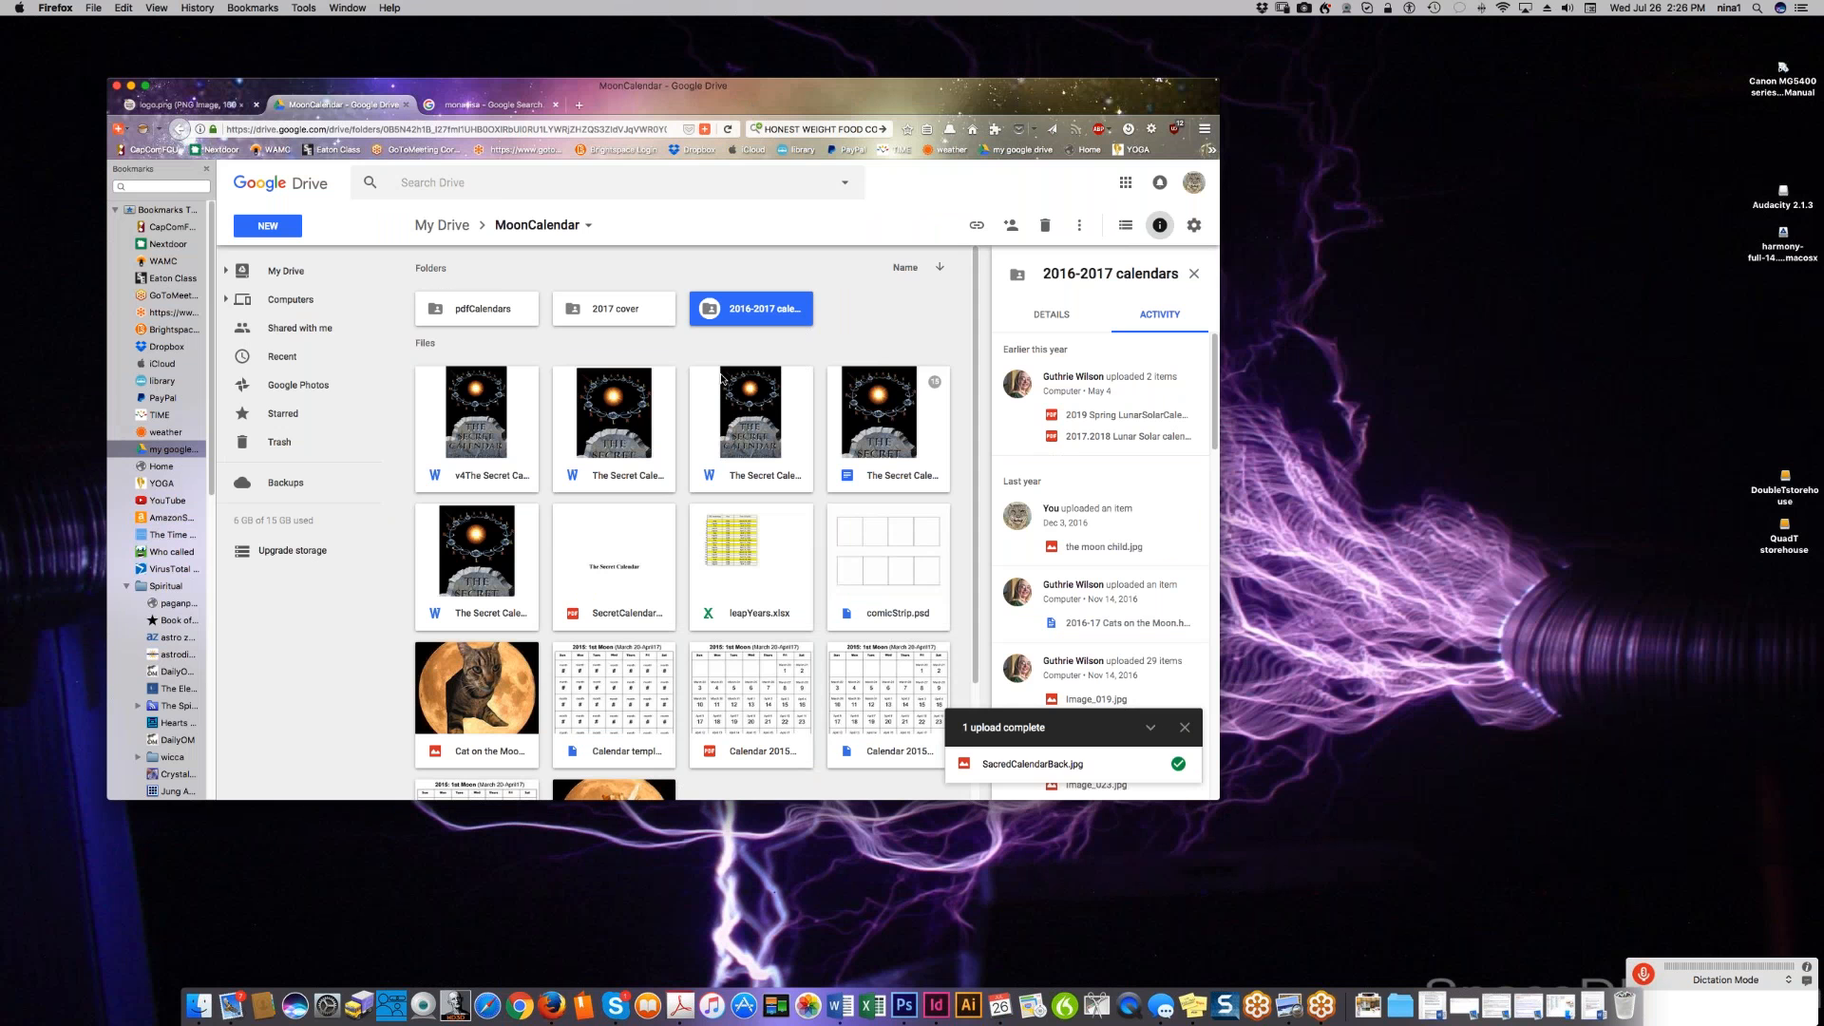
click(1178, 763)
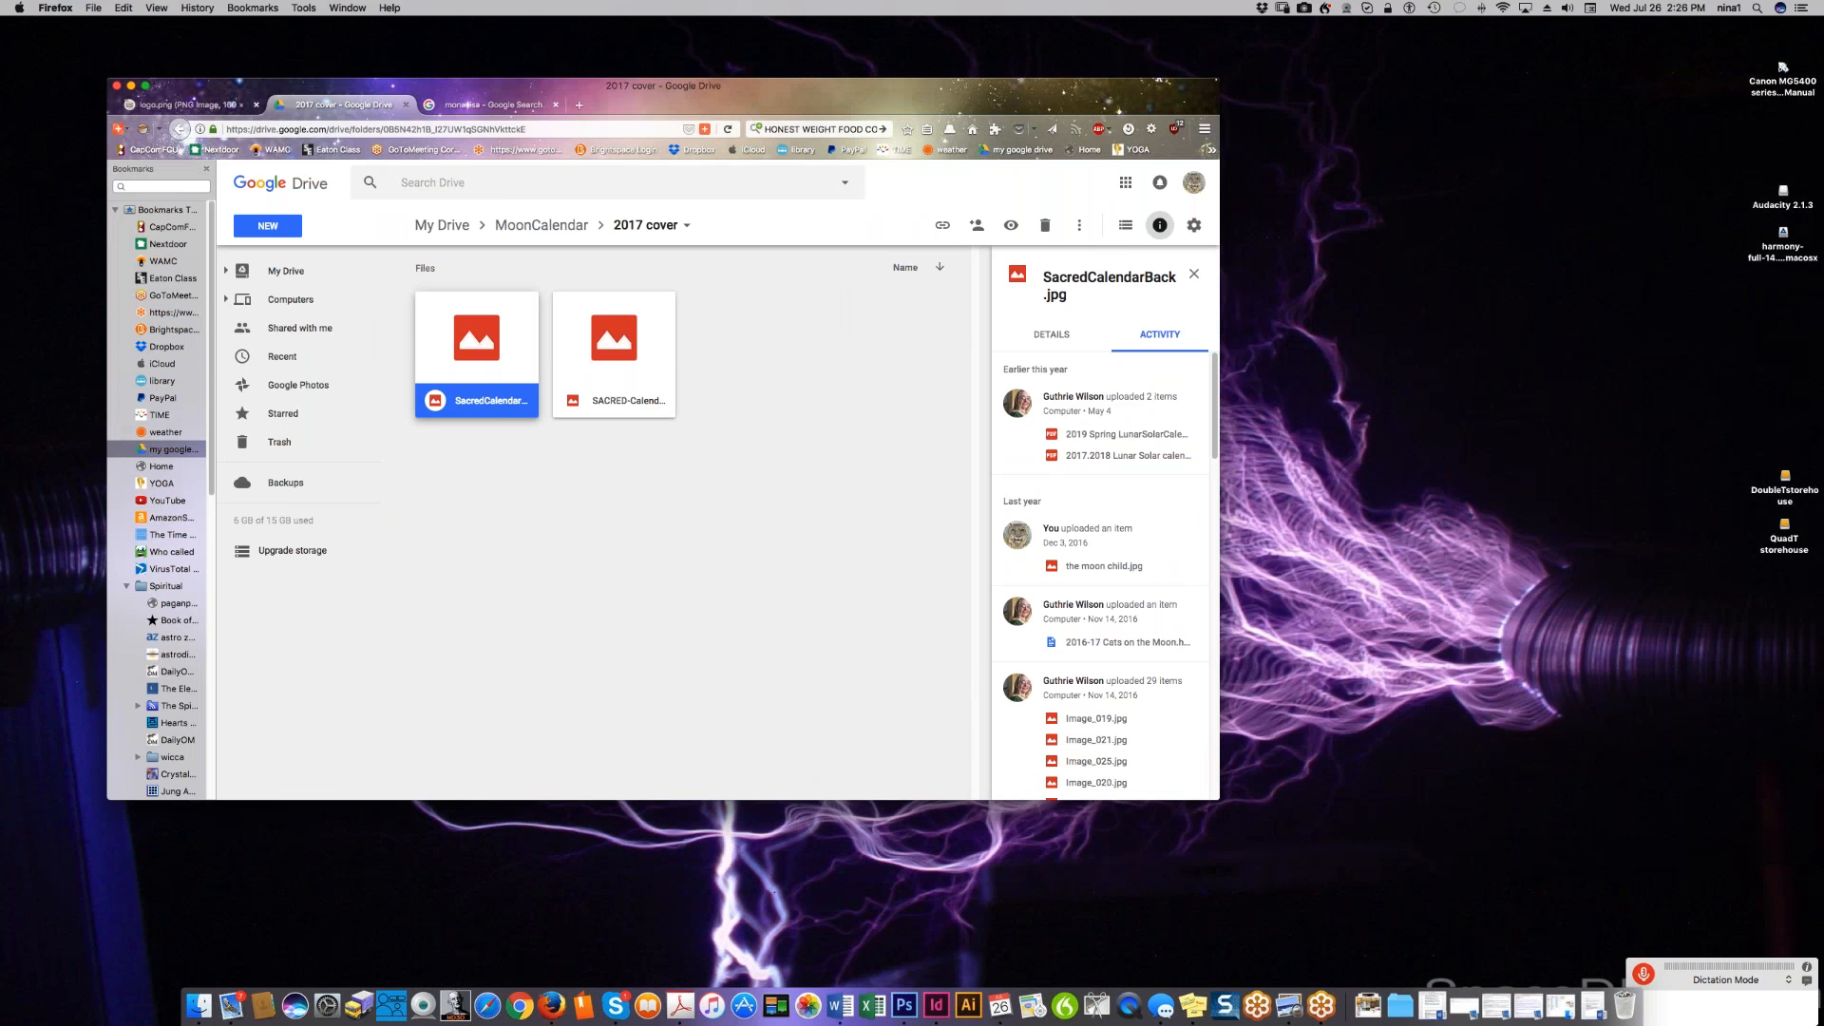
- From My Drive, open 2017.2018 Lunar Solar calendars.pdf through the MoonCalendar folder's activity and look through its pages
click(302, 276)
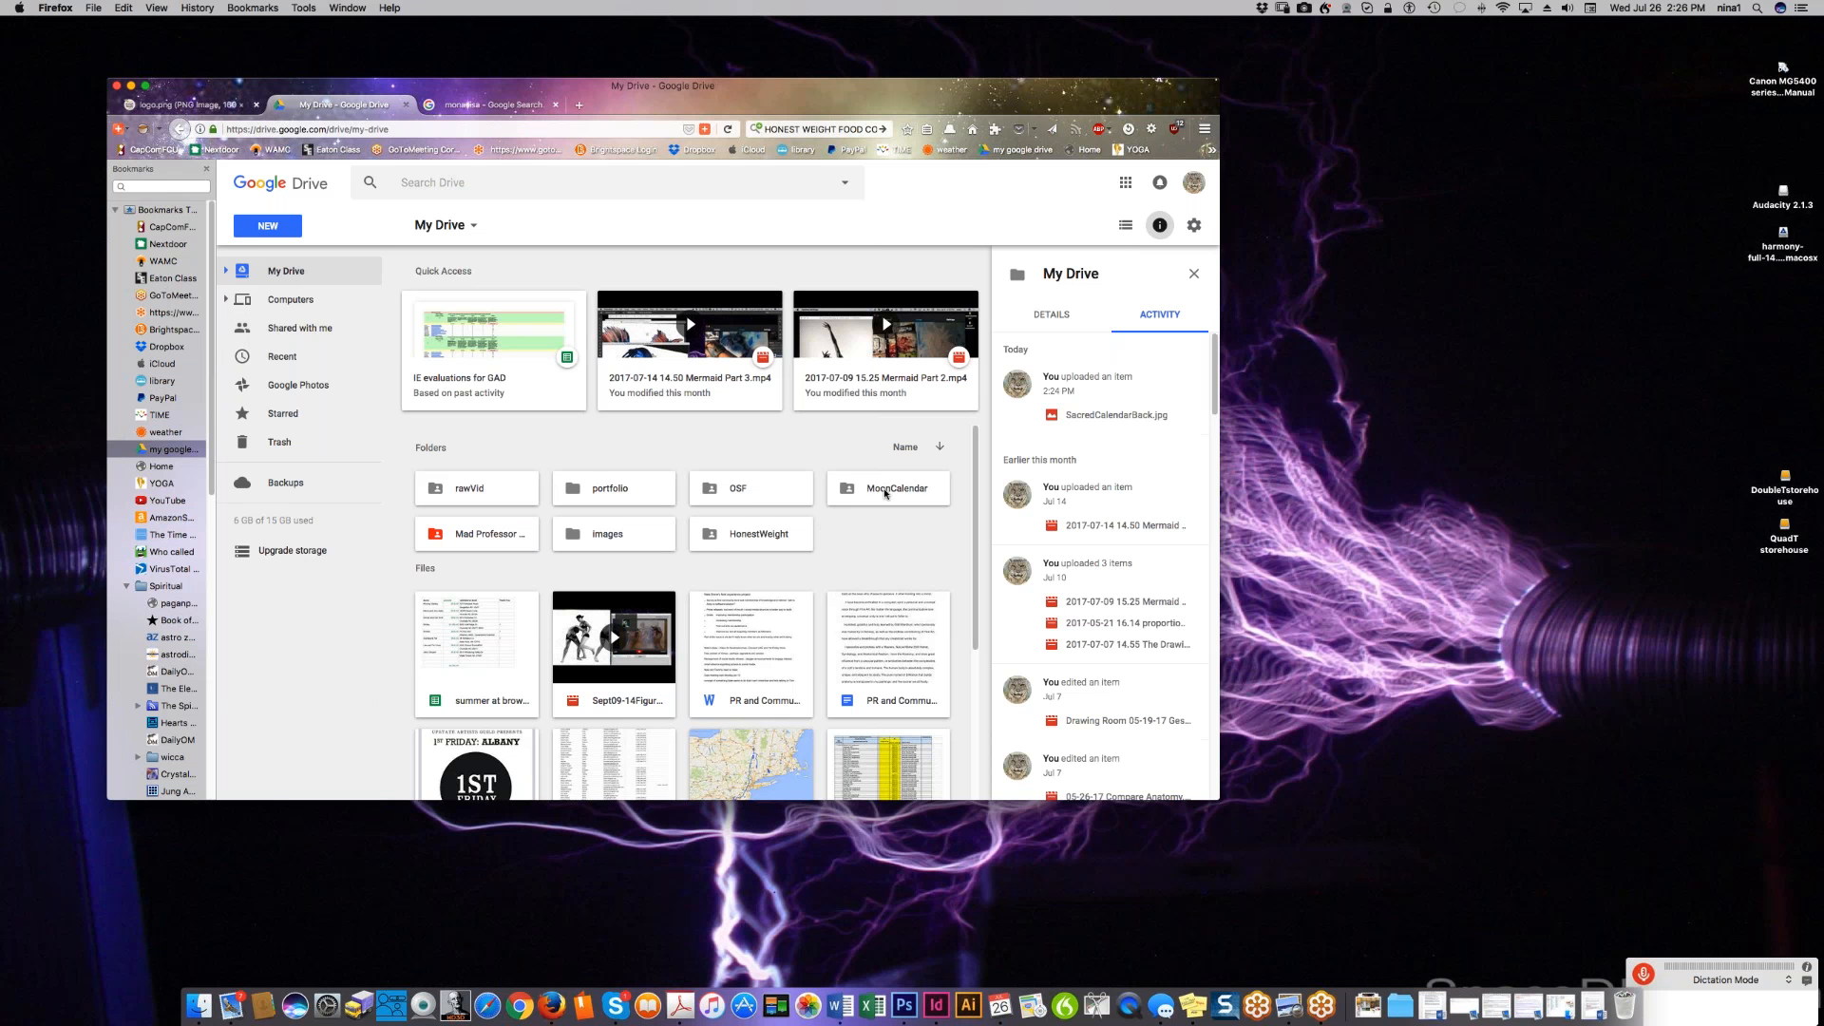
click(885, 491)
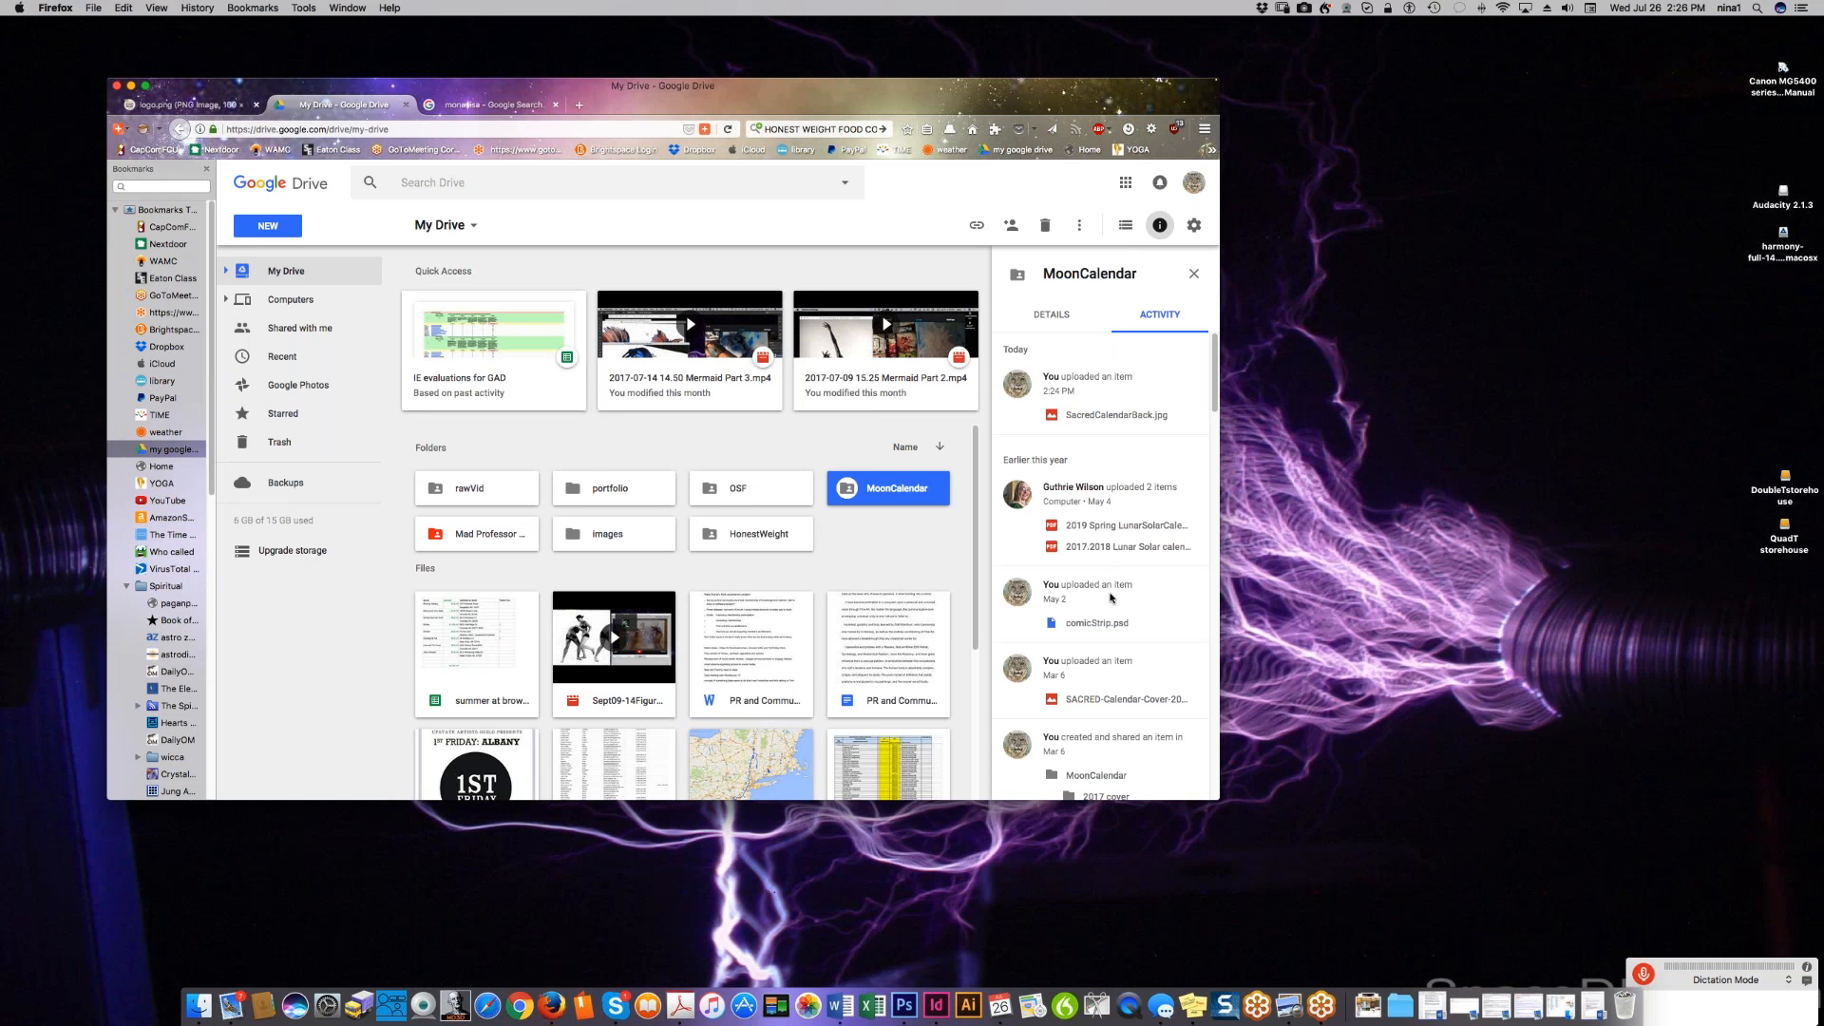
click(1121, 547)
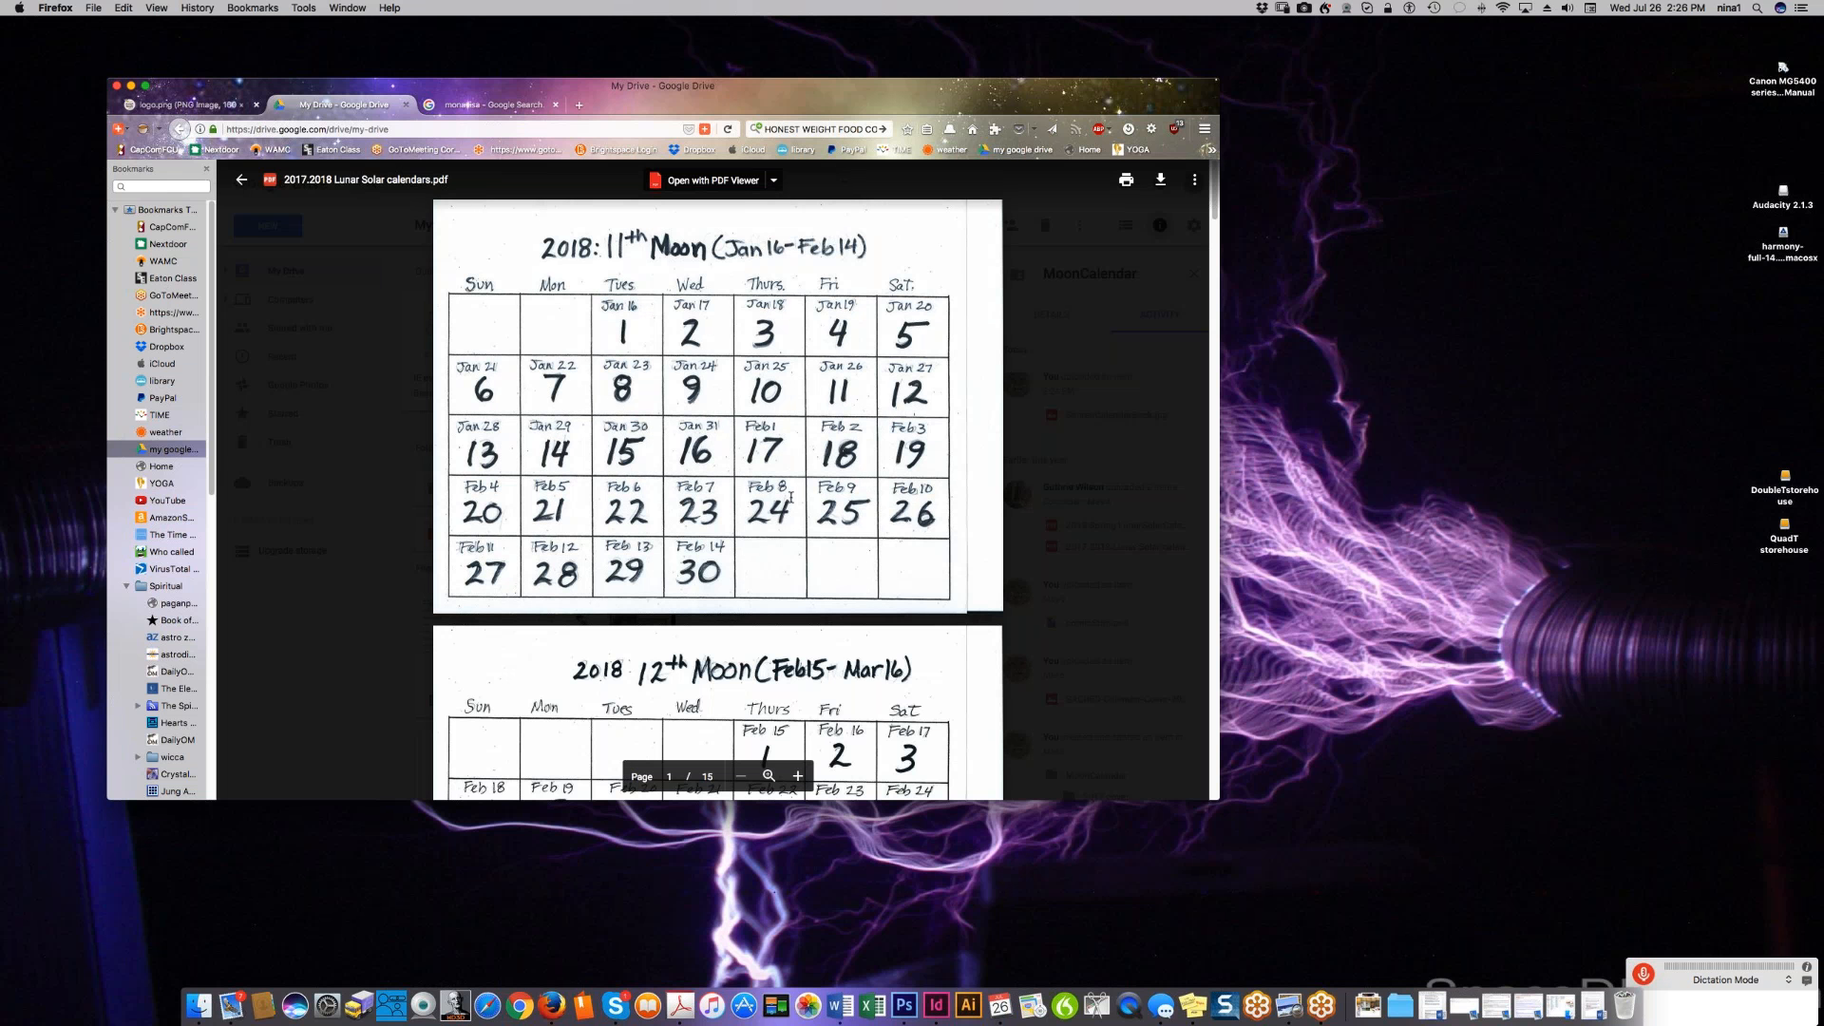
scroll(789, 496, down, 20)
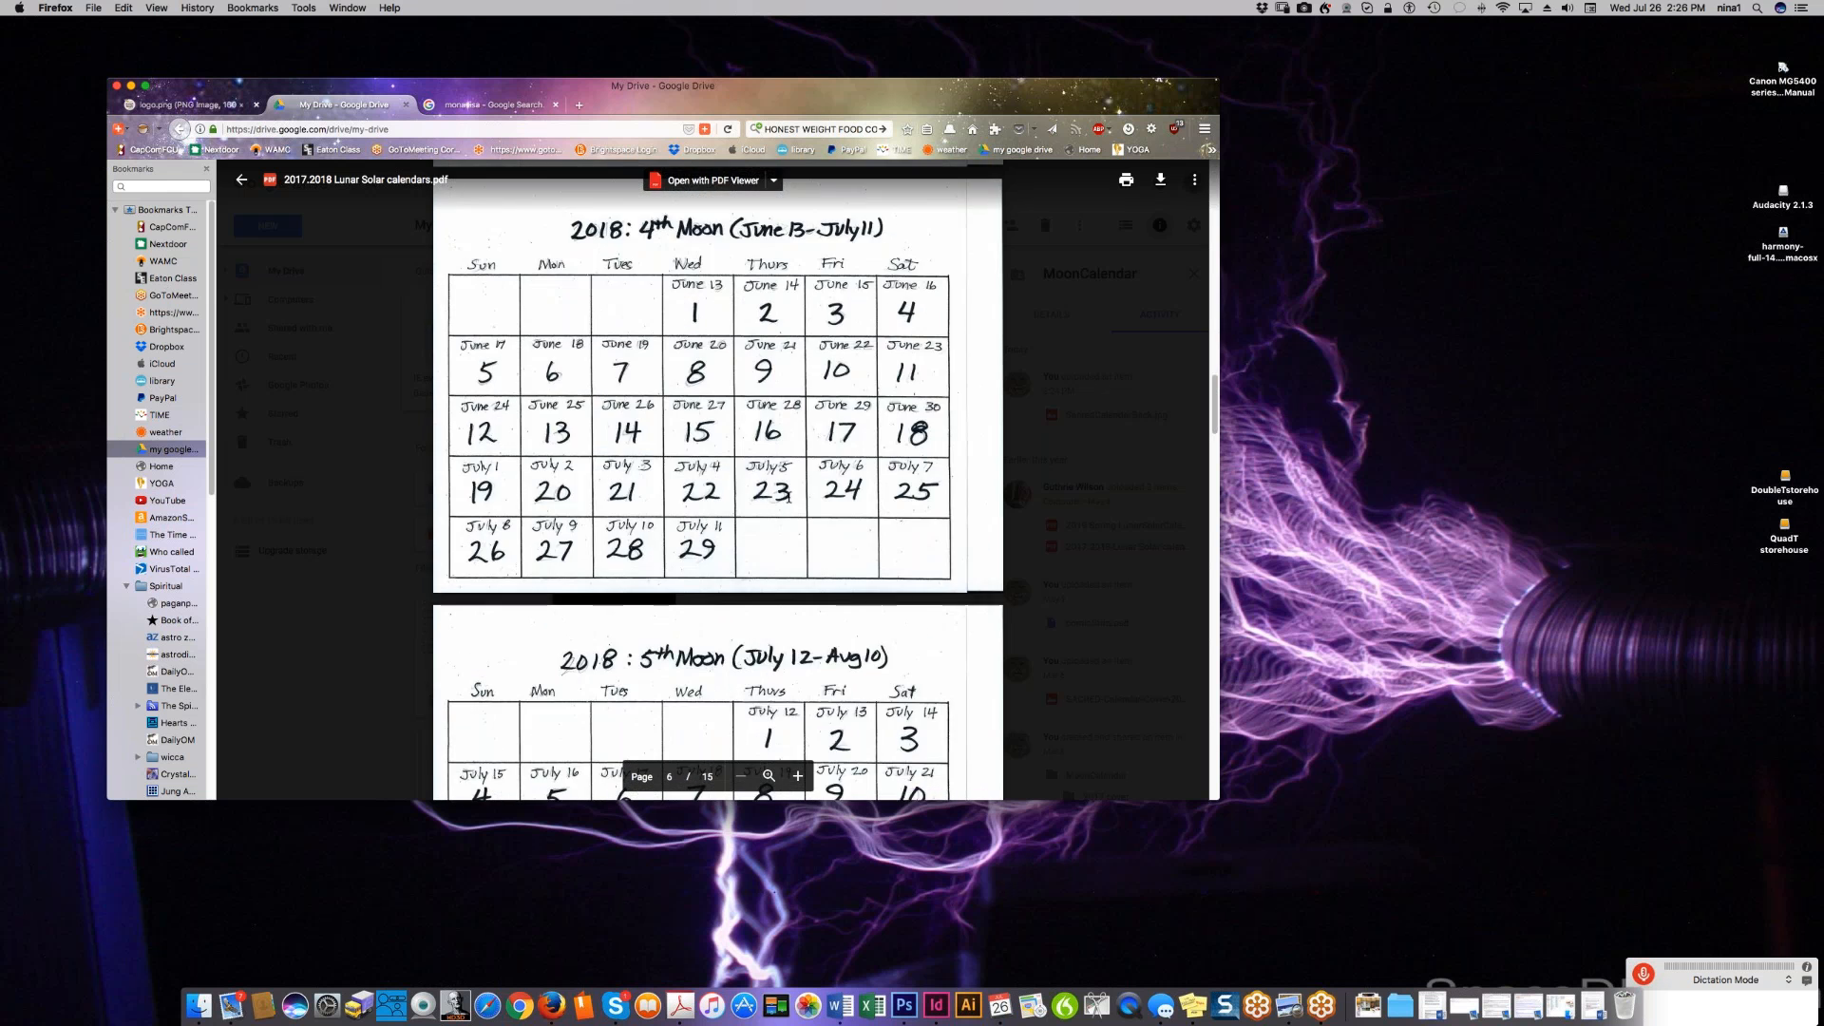
scroll(790, 497, down, 20)
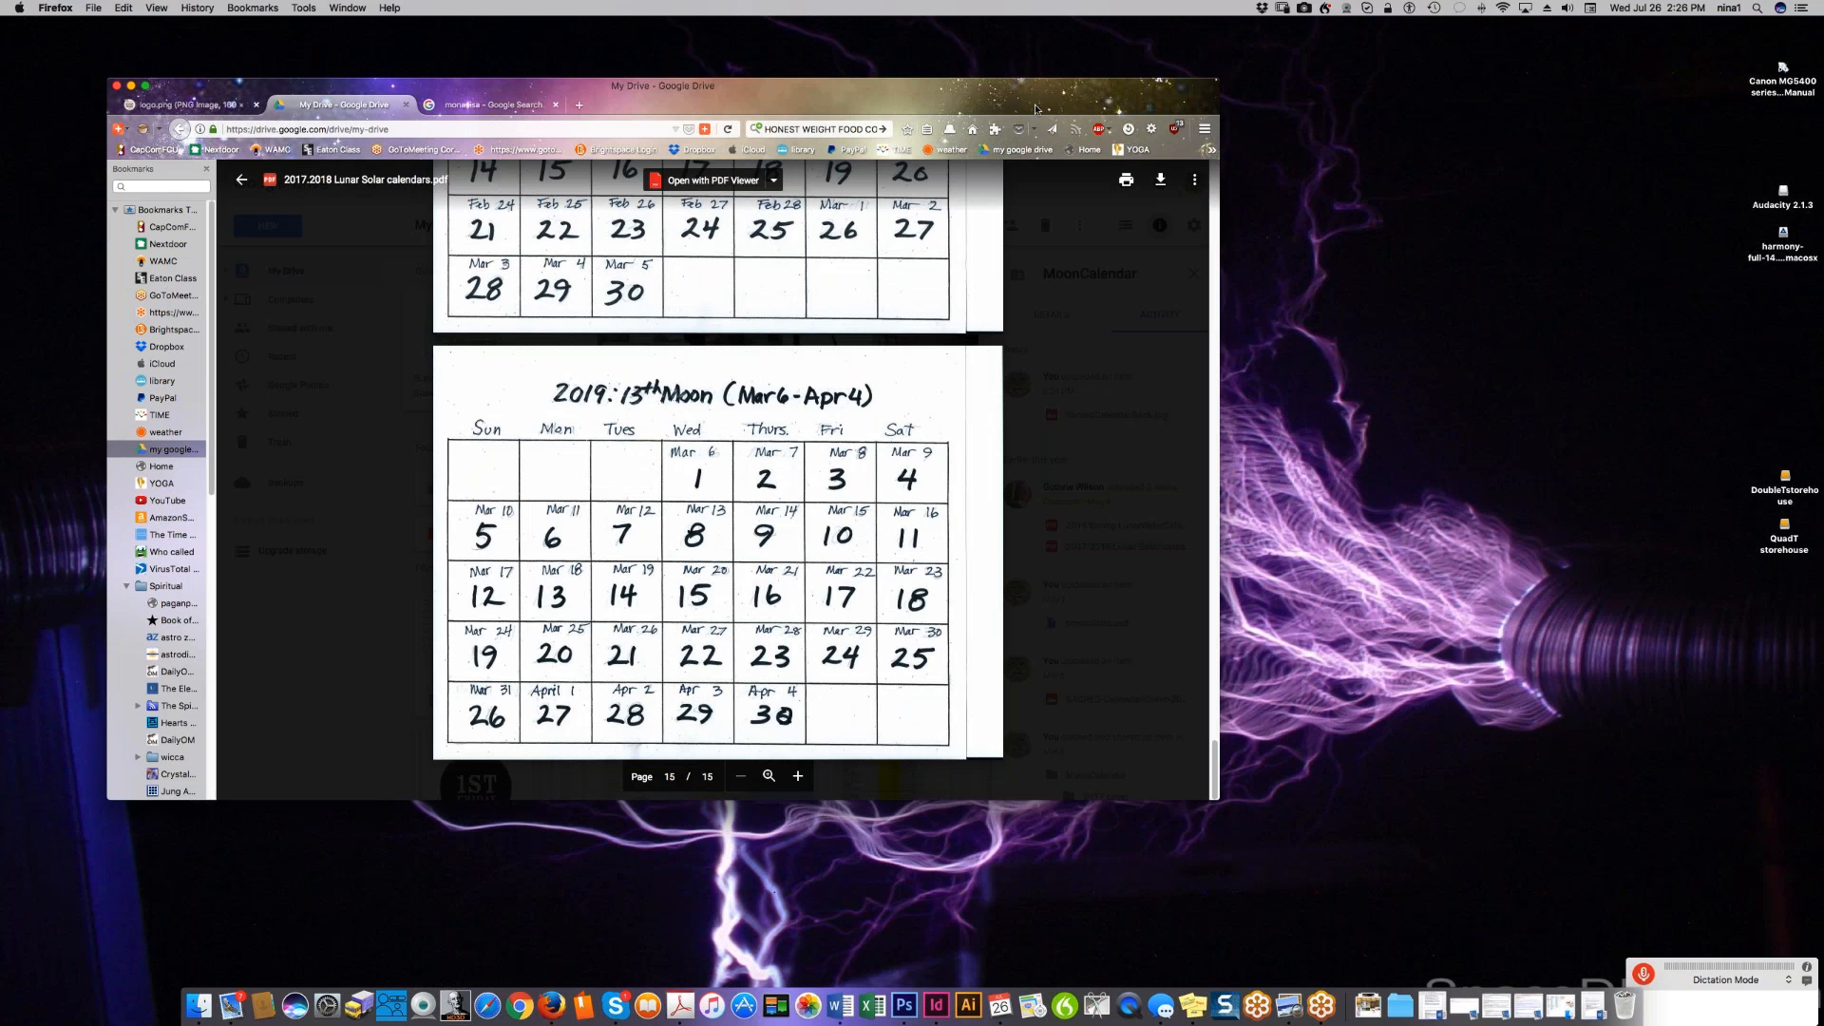
- Close the yoga site and Mona Lisa search tabs, and close the Firefox window
click(1132, 149)
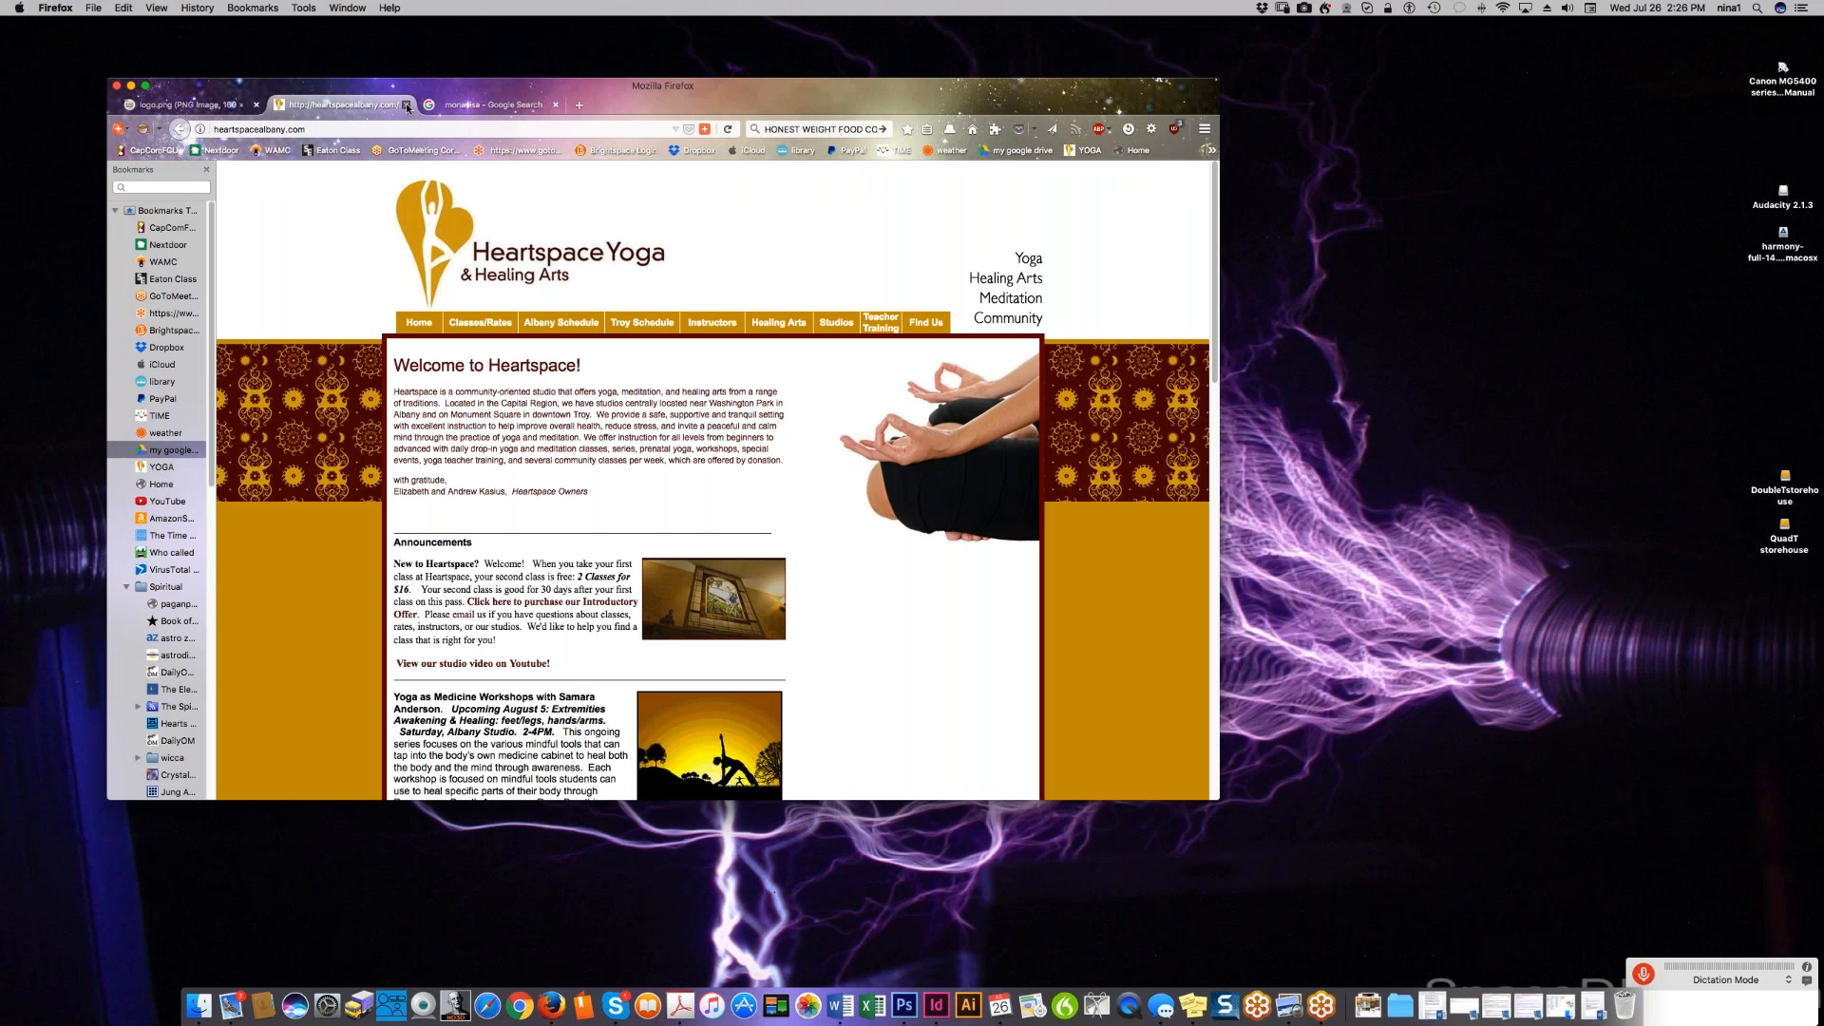
click(406, 104)
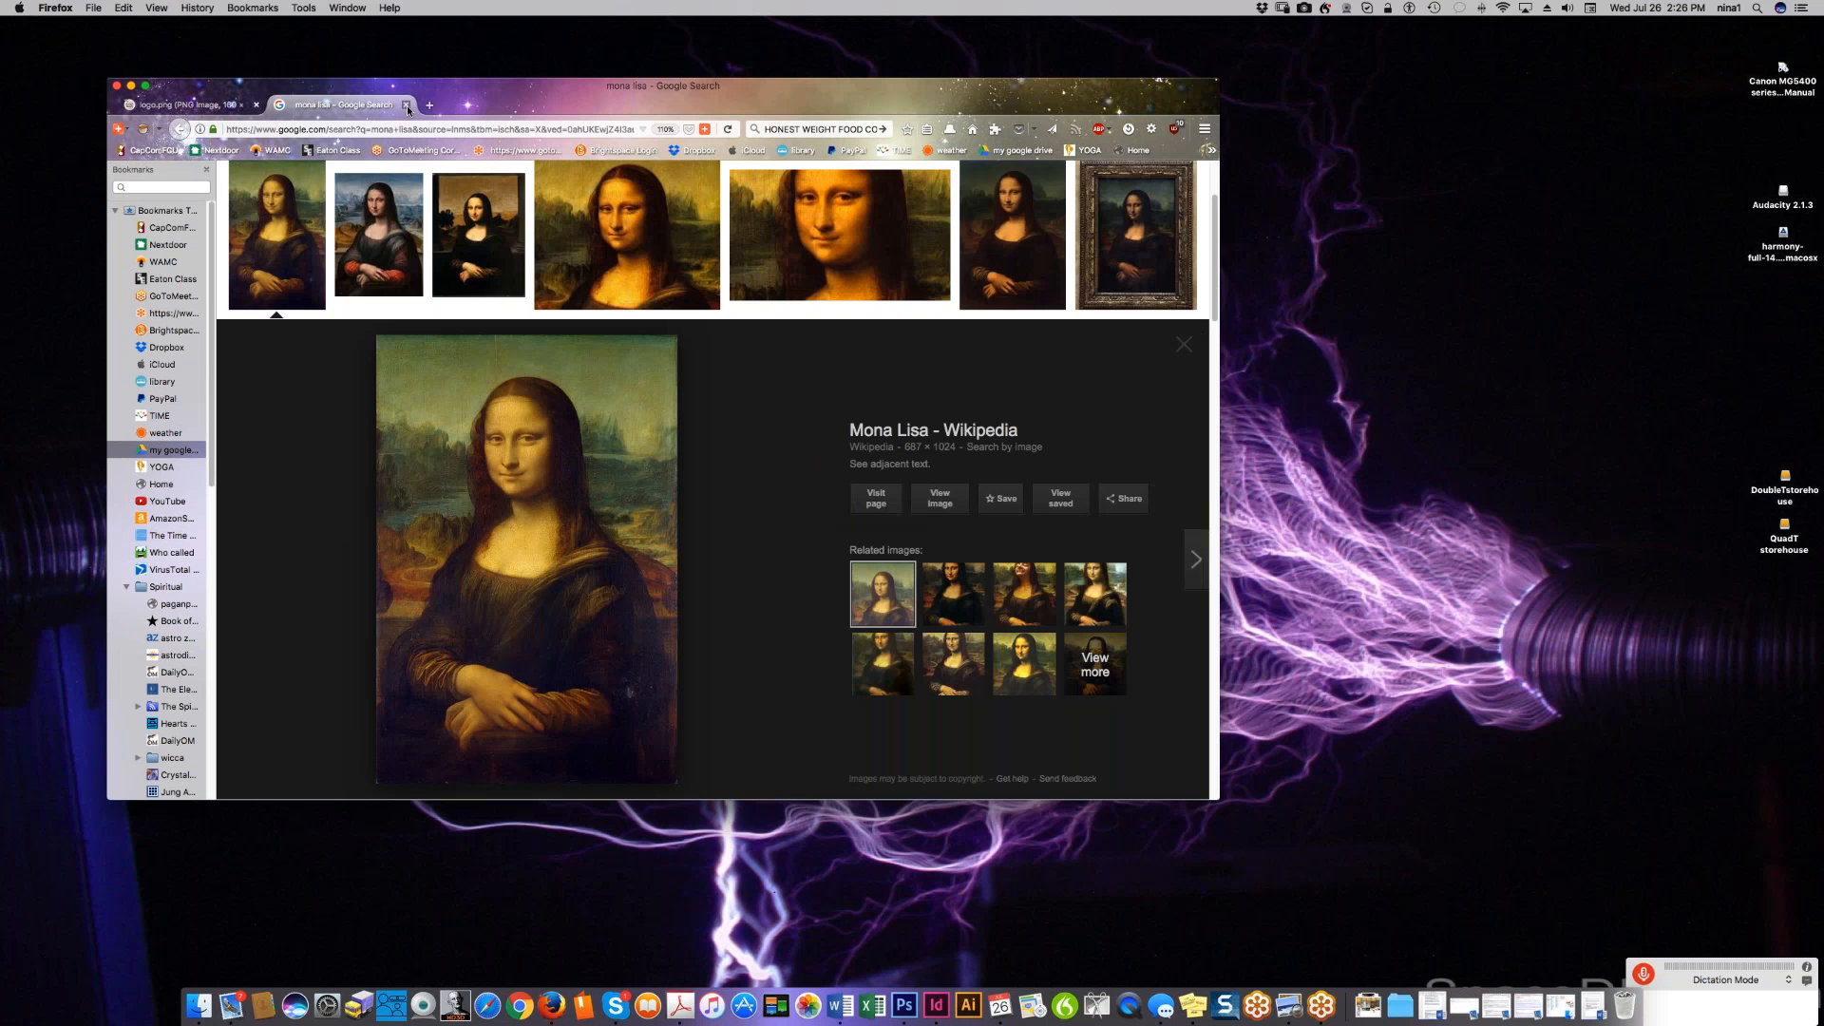
click(406, 105)
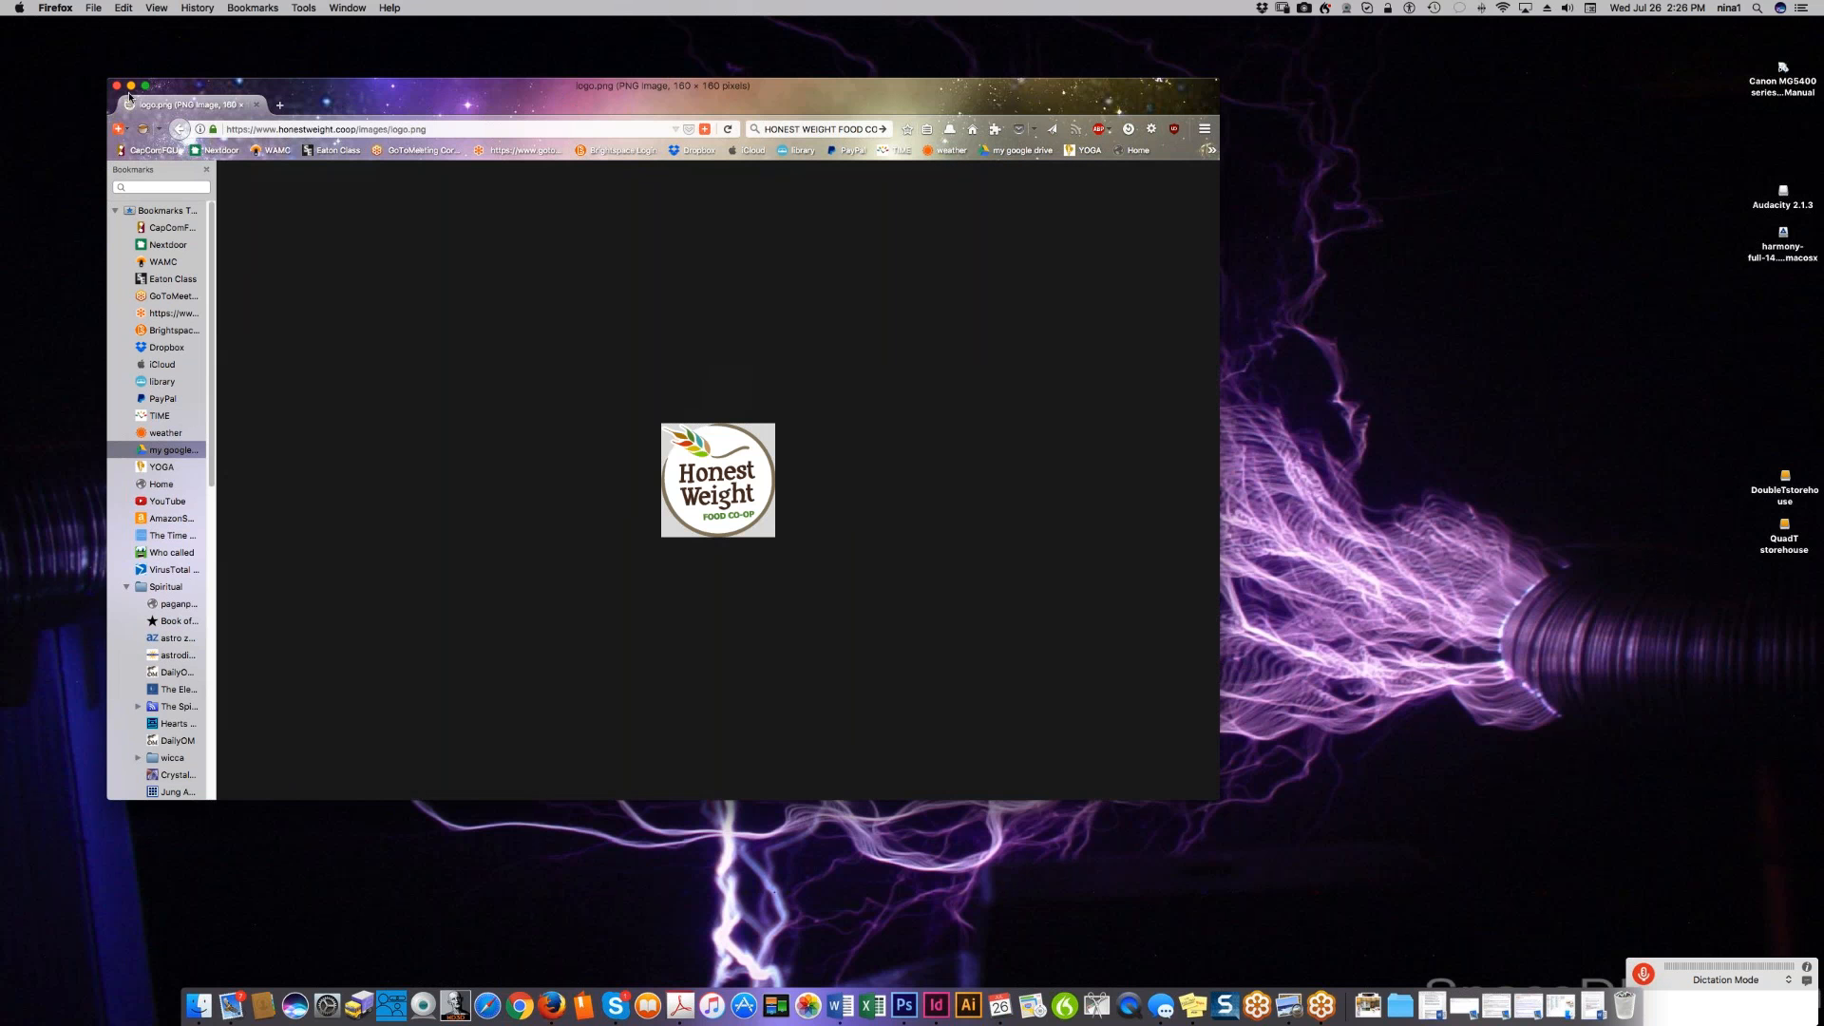
click(116, 86)
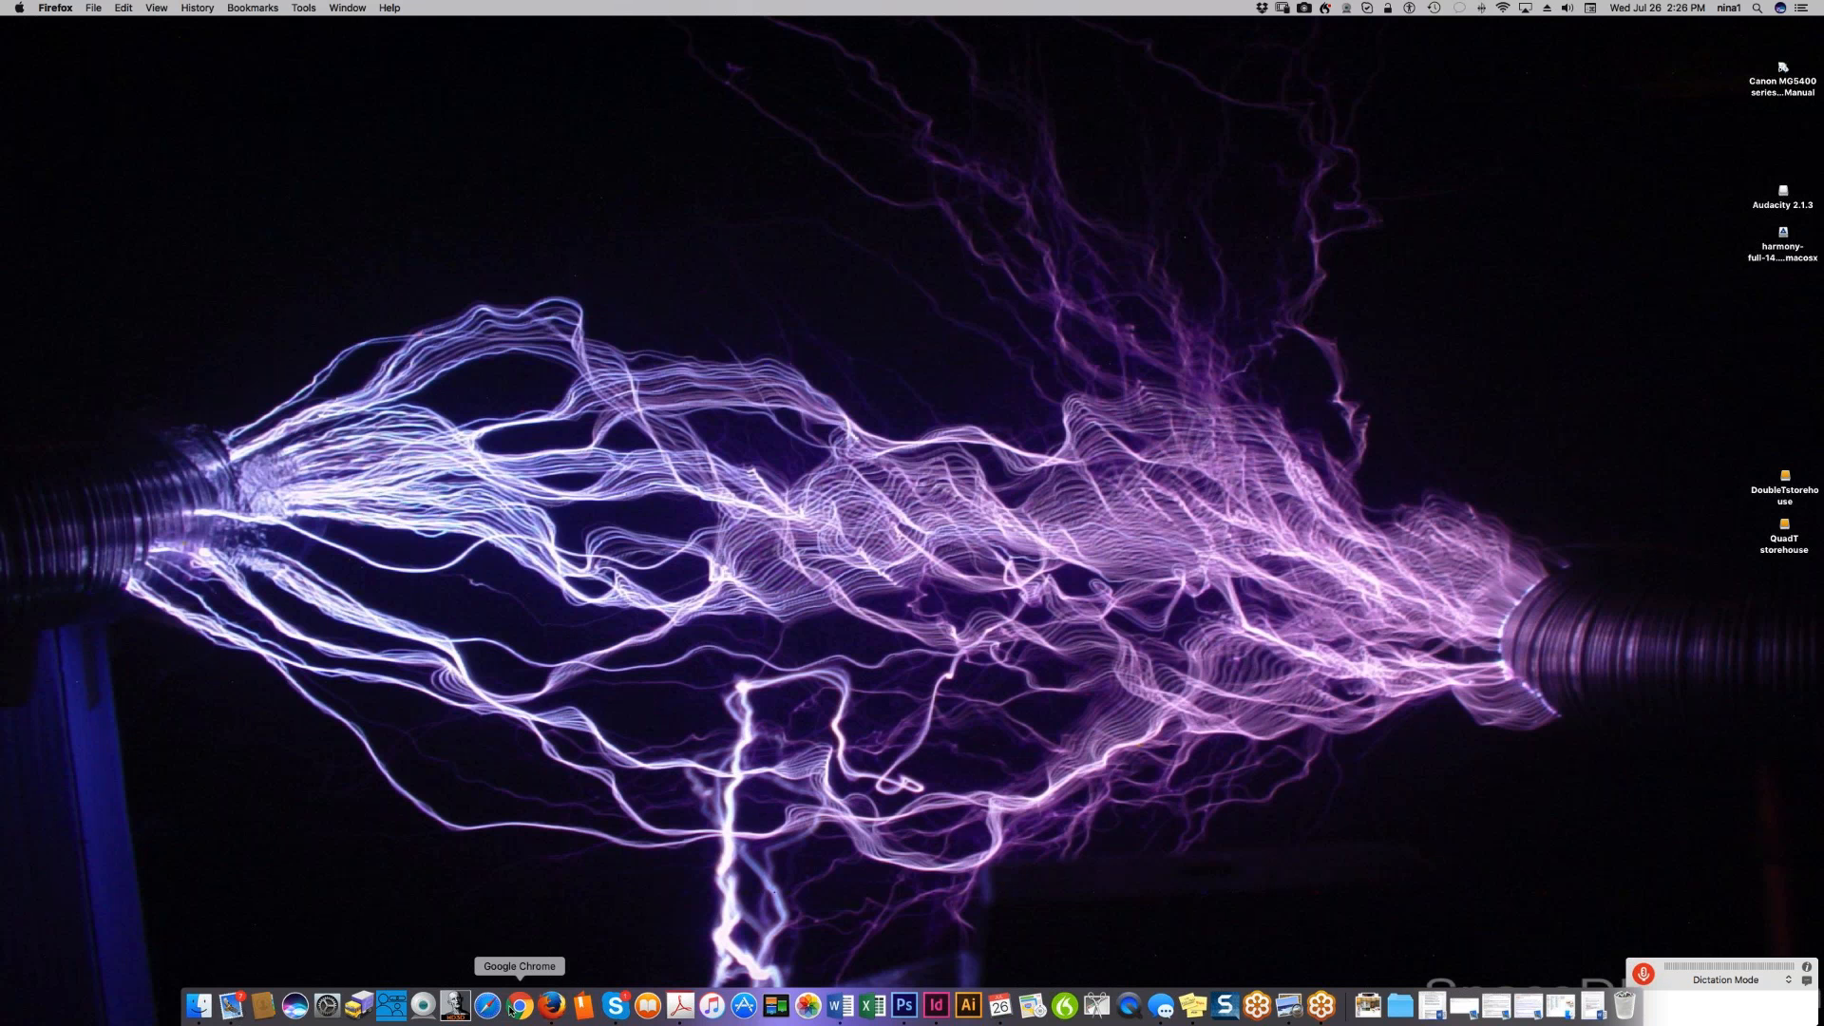
- Open a new Firefox window and go to the MoonCalendar folder in Google Drive
click(551, 1004)
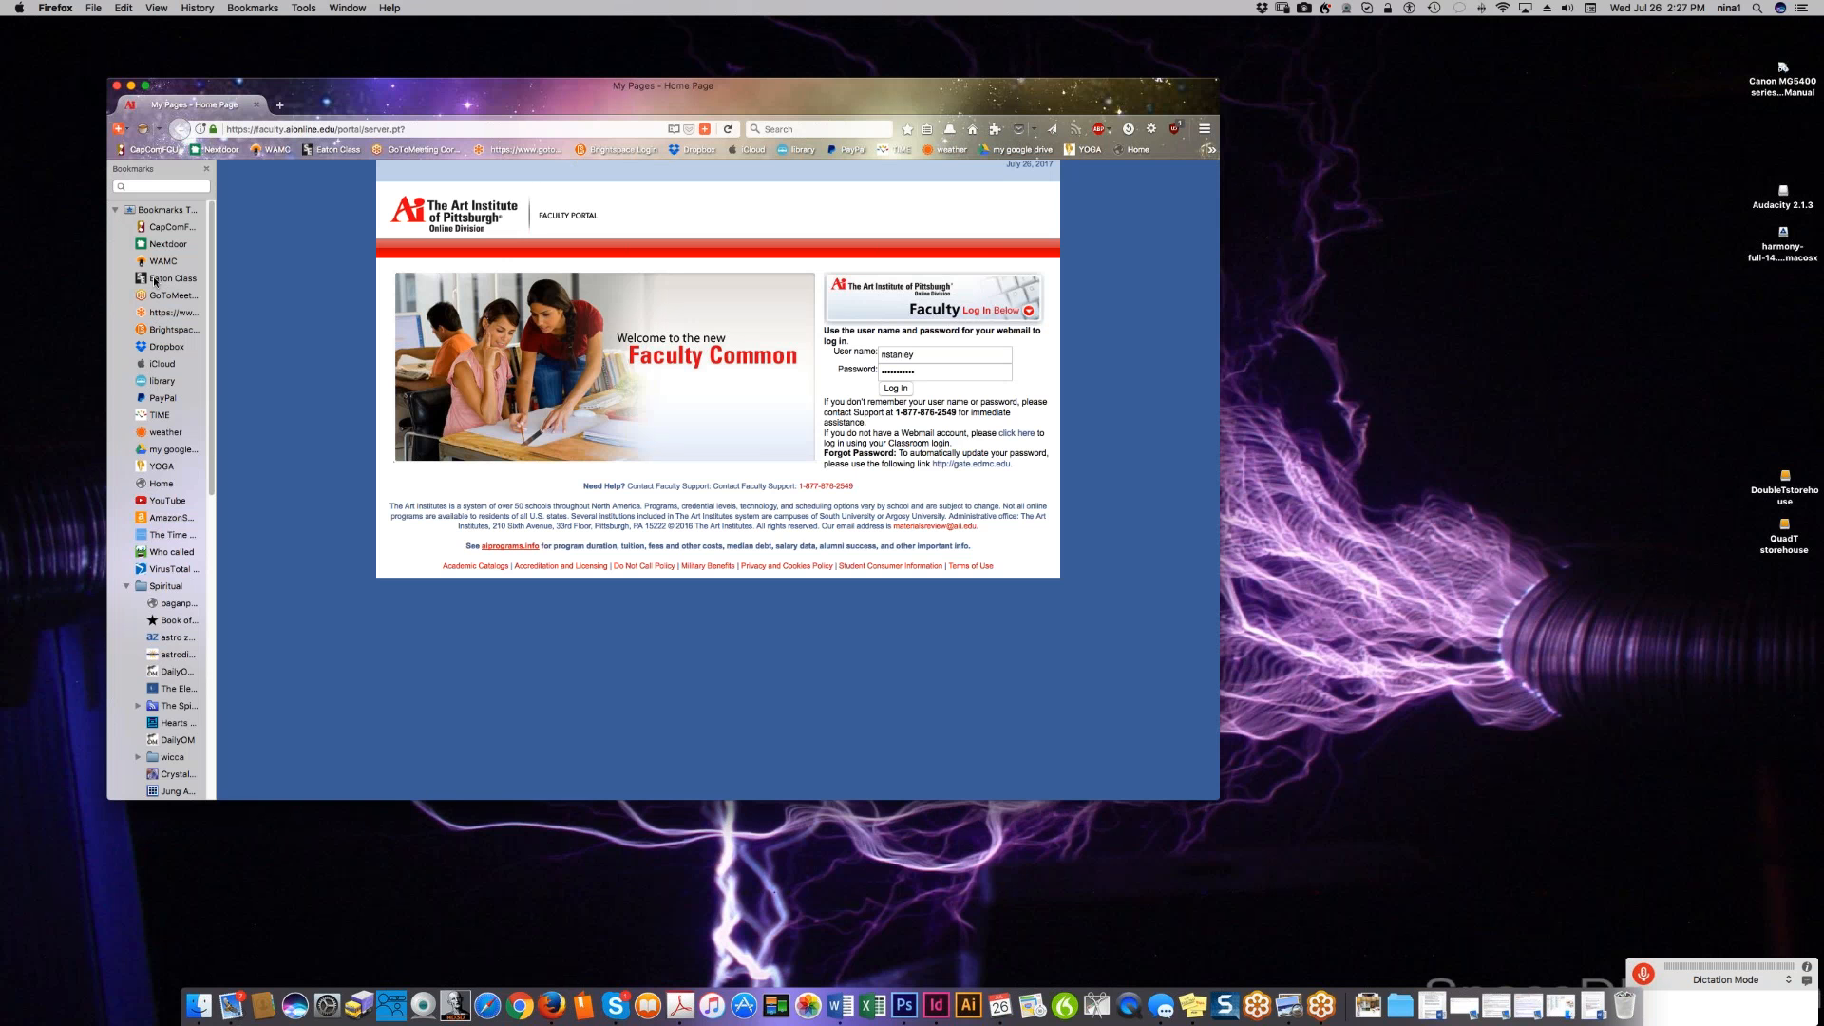
click(171, 449)
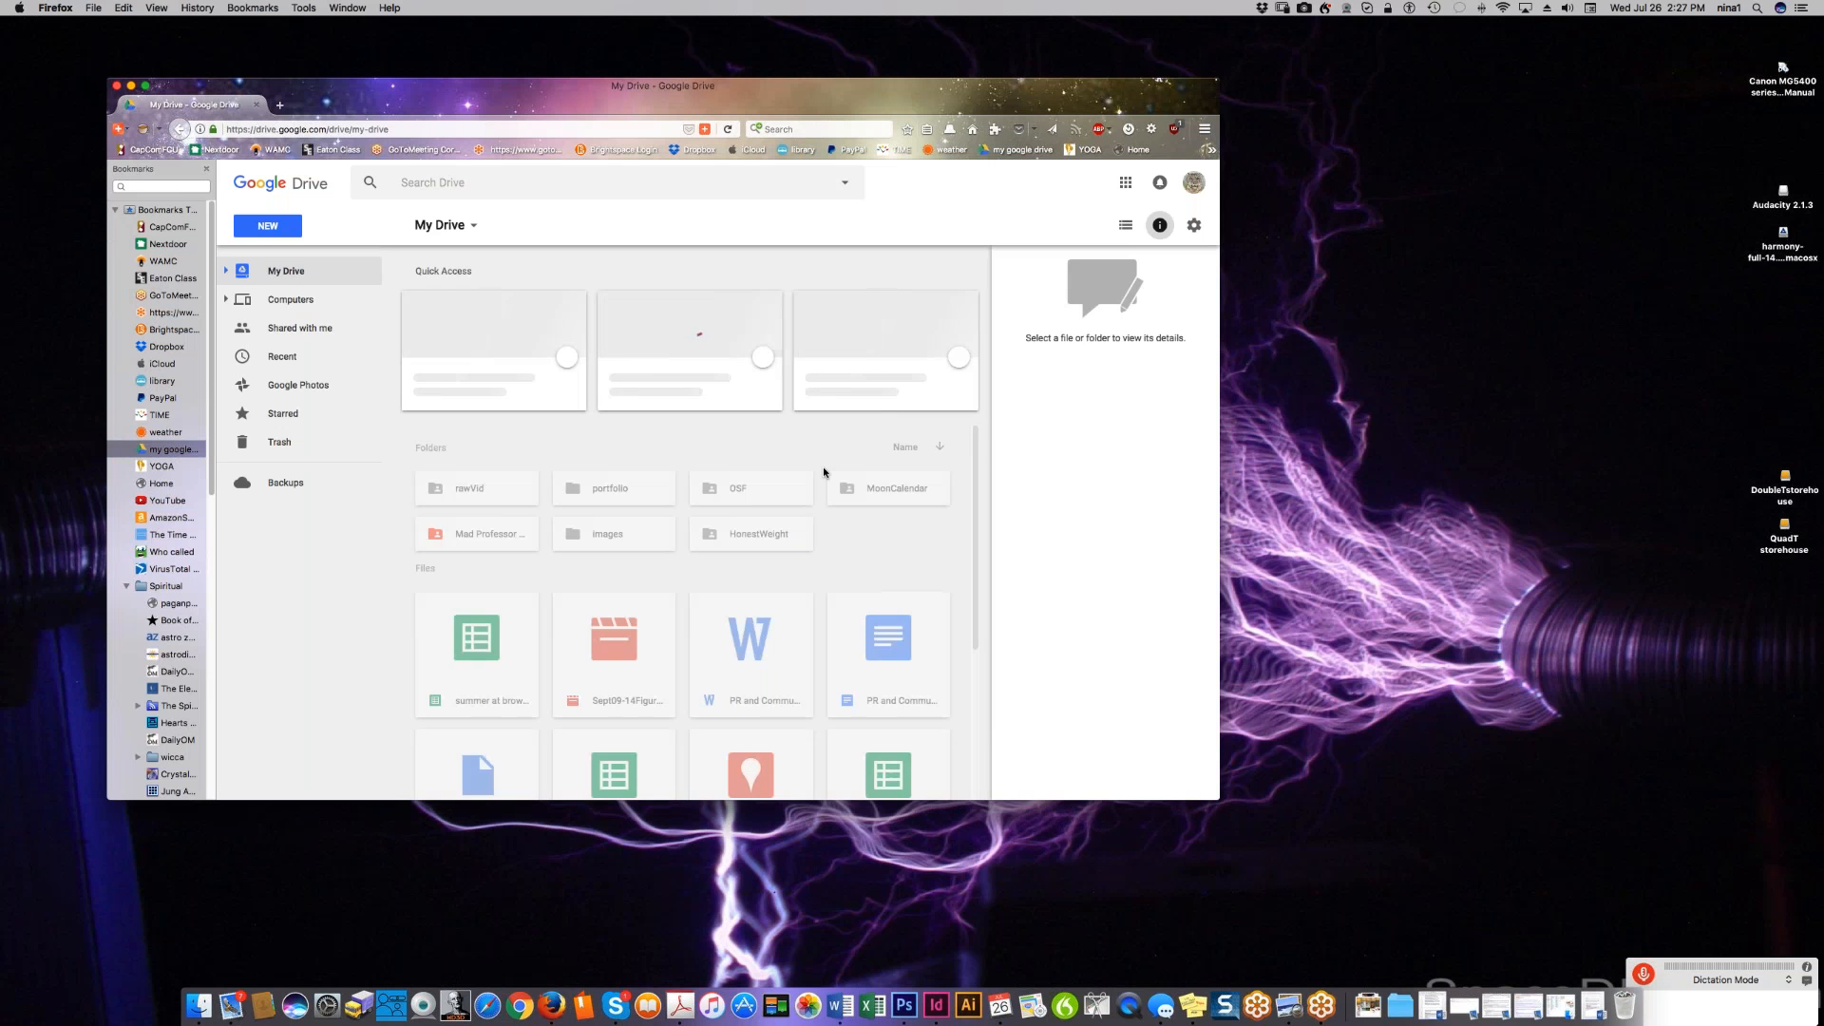
click(889, 495)
double_click(889, 494)
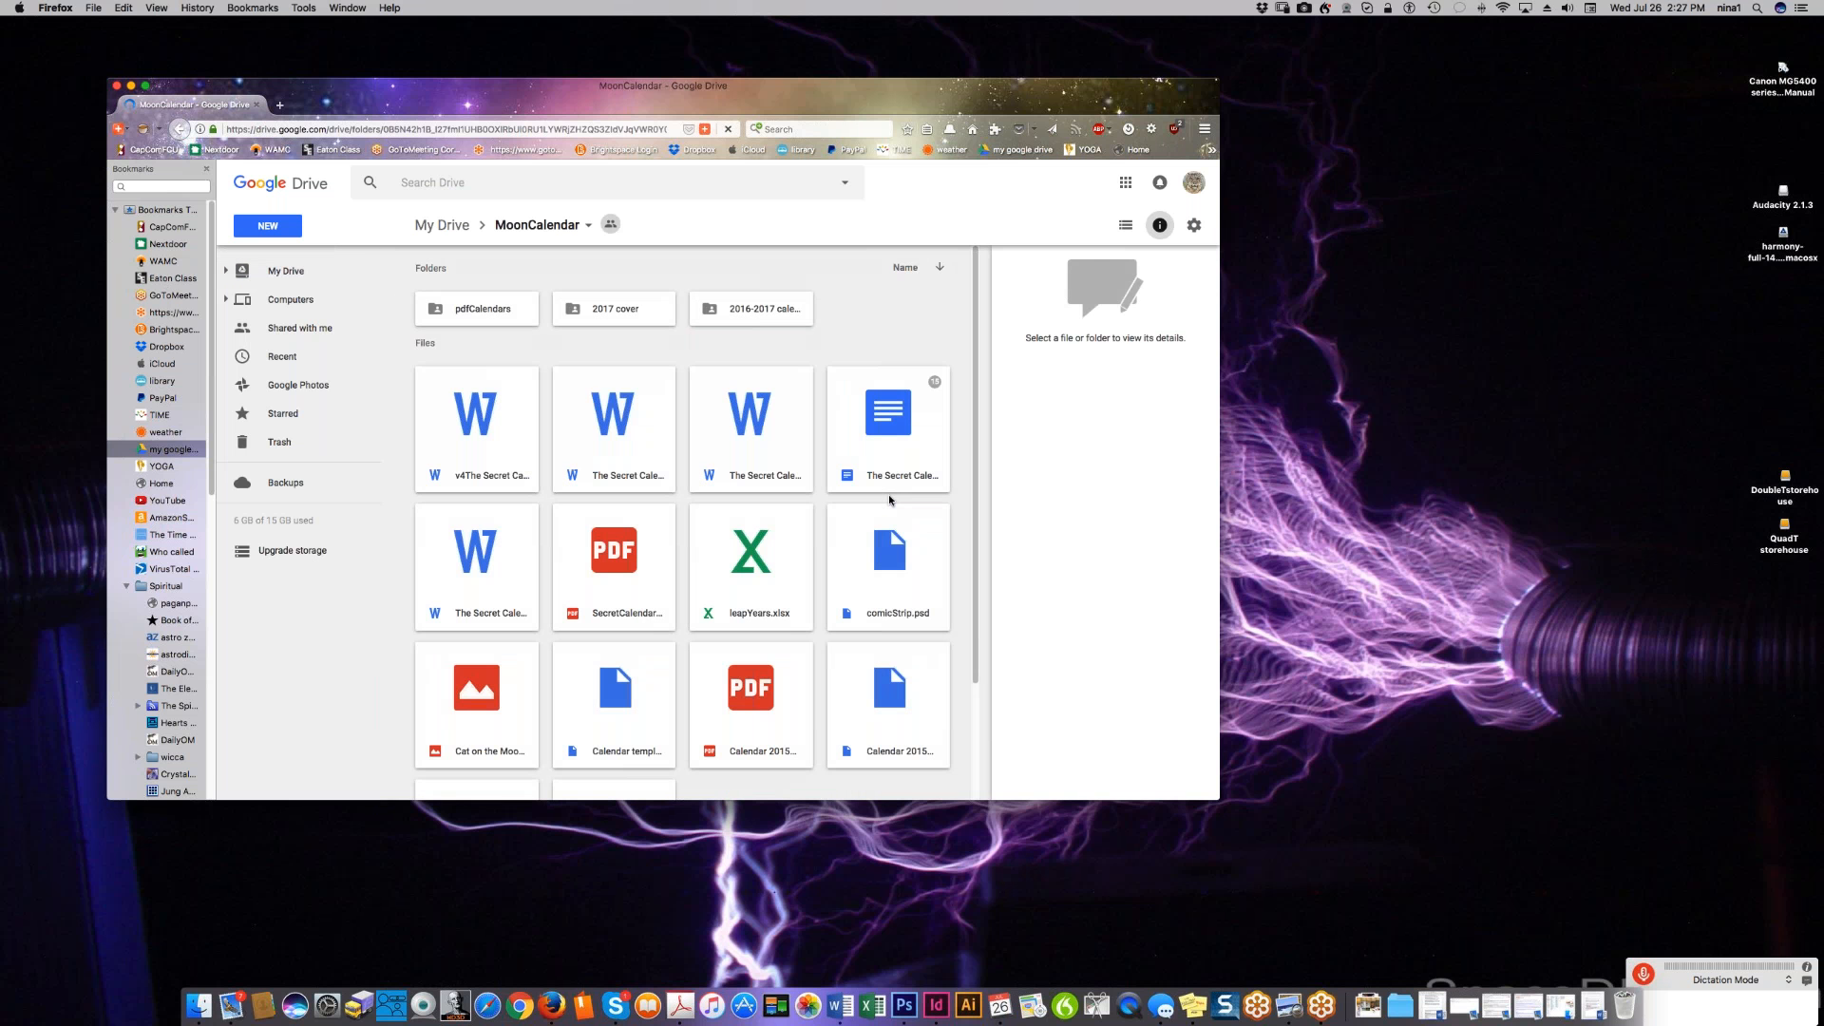
- Review the recent activity of the 2016-2017 calendars folder and open the folder
click(749, 309)
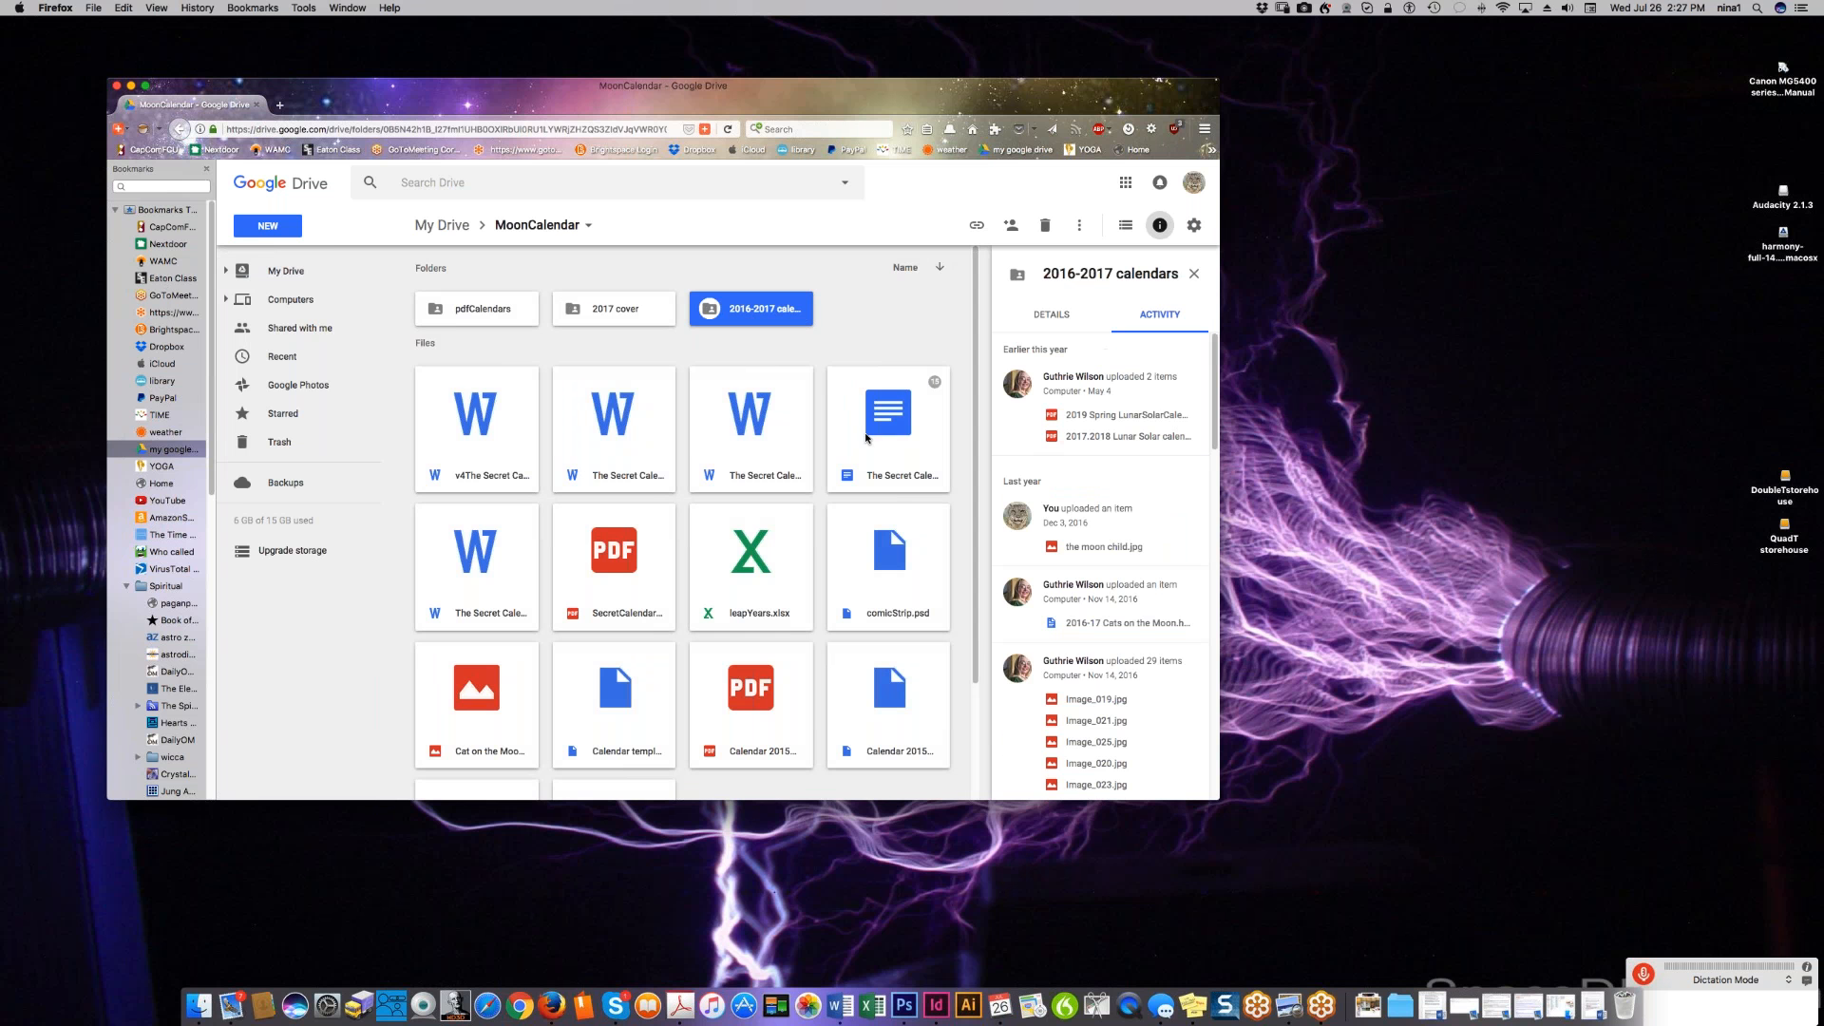
scroll(1060, 627, down, 2)
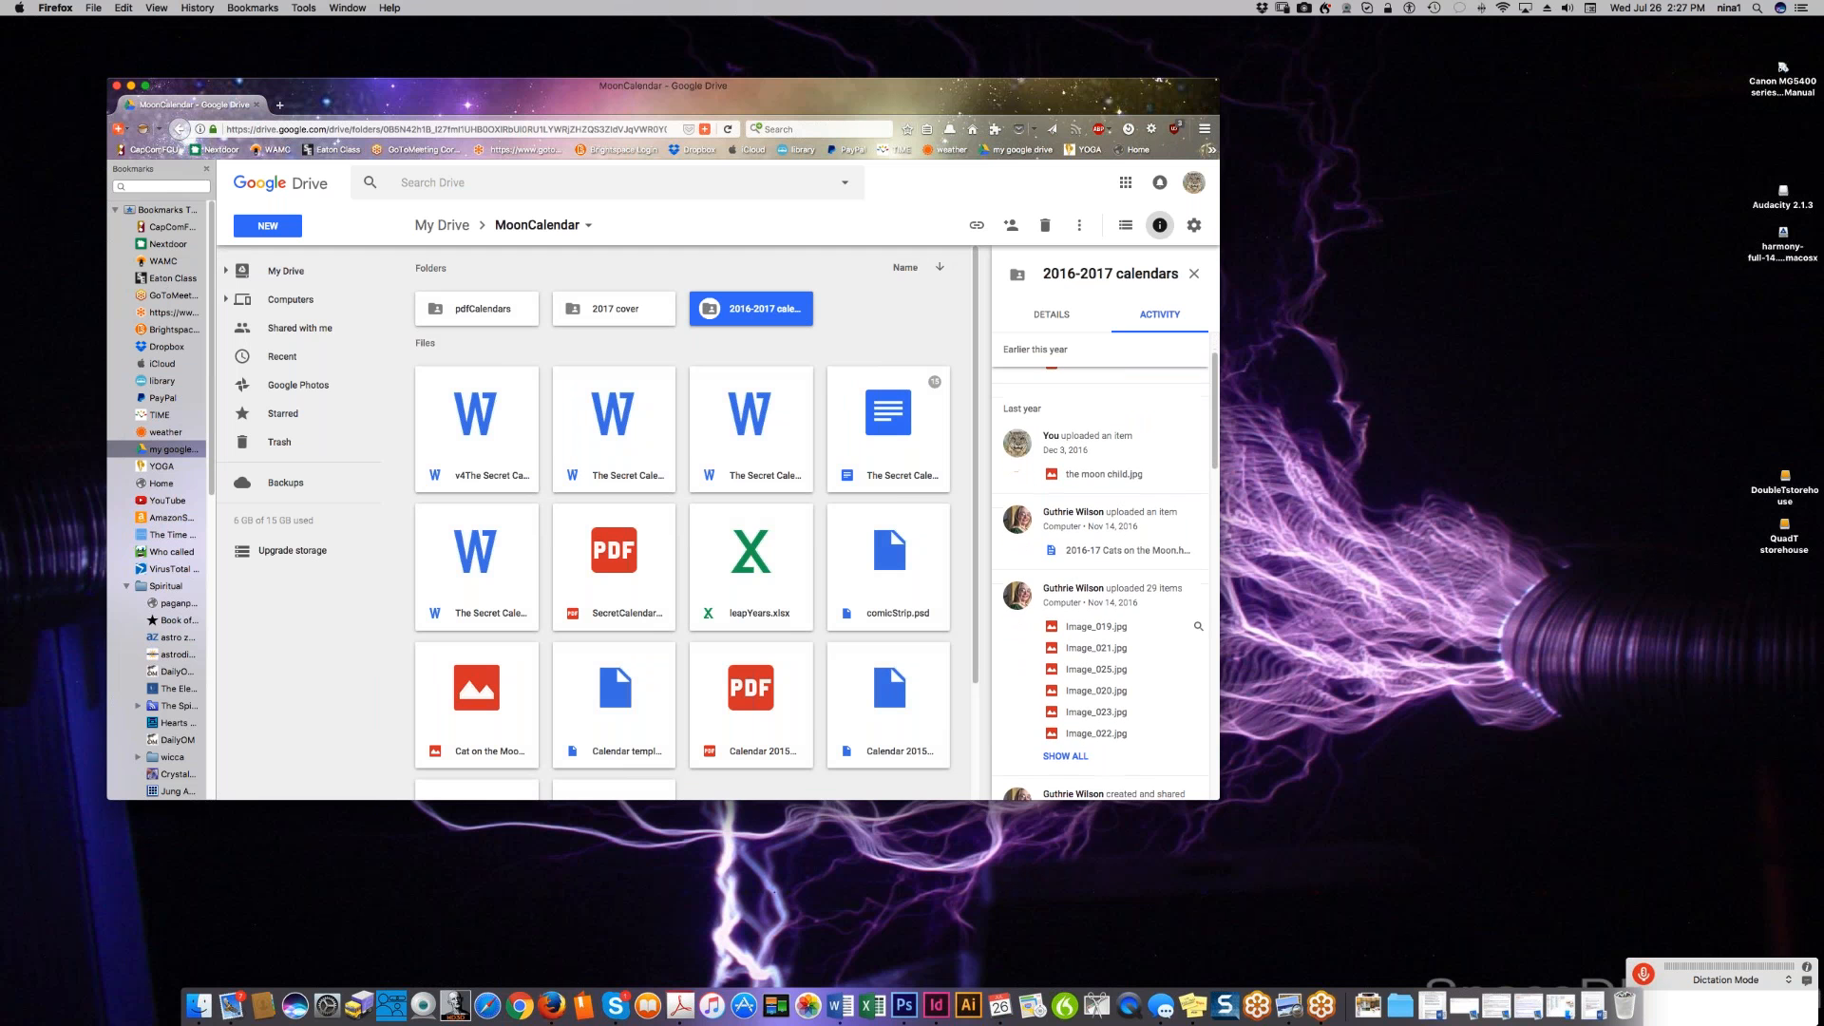
scroll(1101, 626, down, 3)
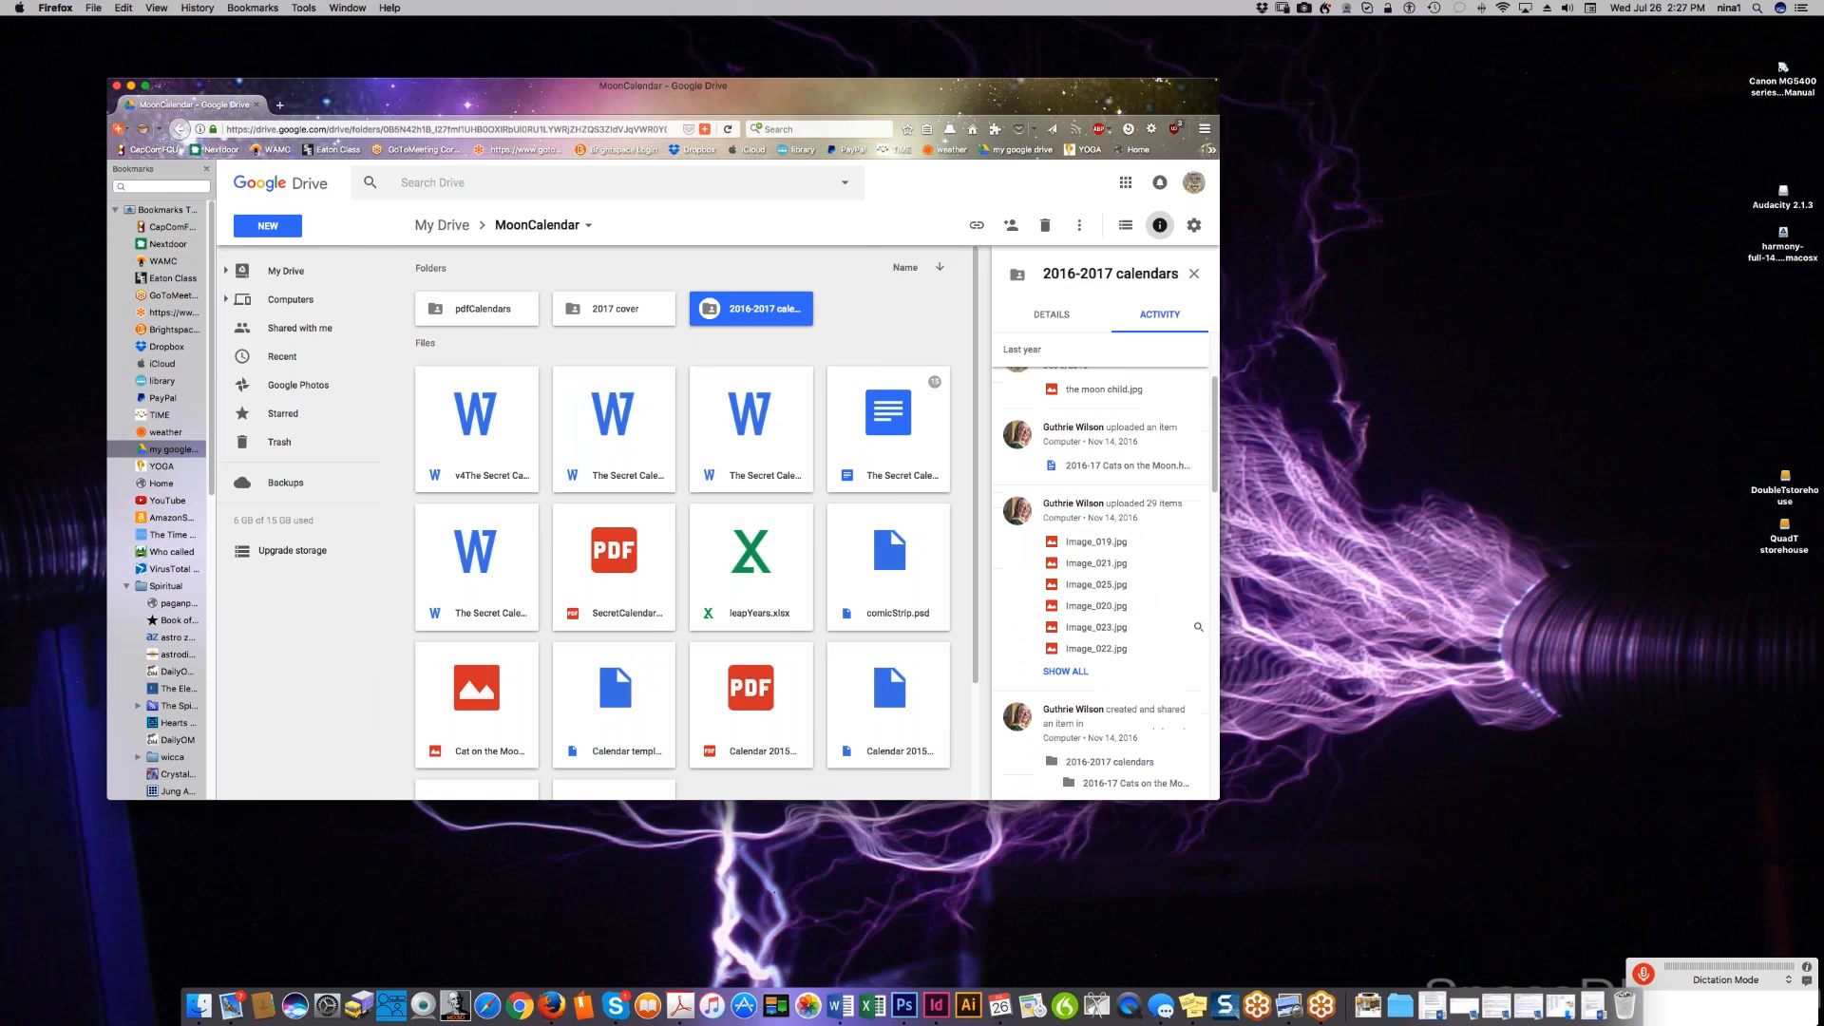
double_click(780, 311)
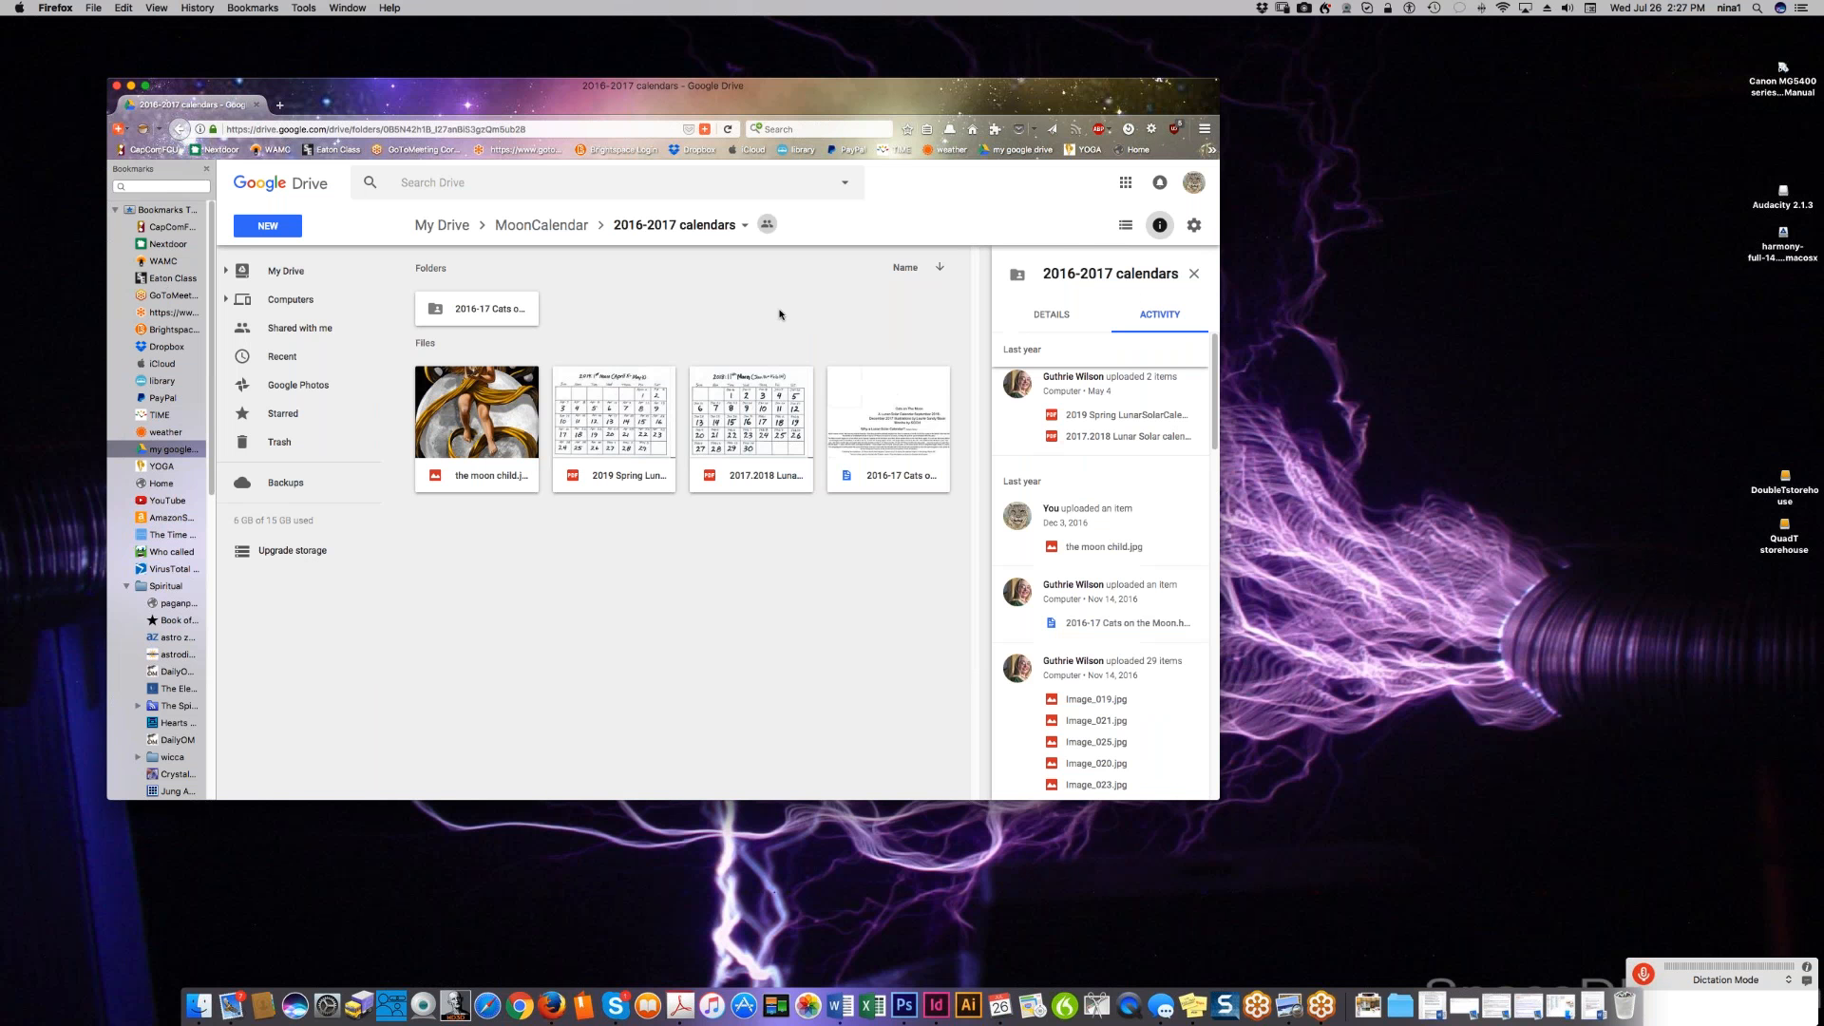
- Select both 2019 Spring LunarSolarCalendar.part2.pdf and 2017.2018 Lunar Solar calendars.pdf and download them together
click(759, 425)
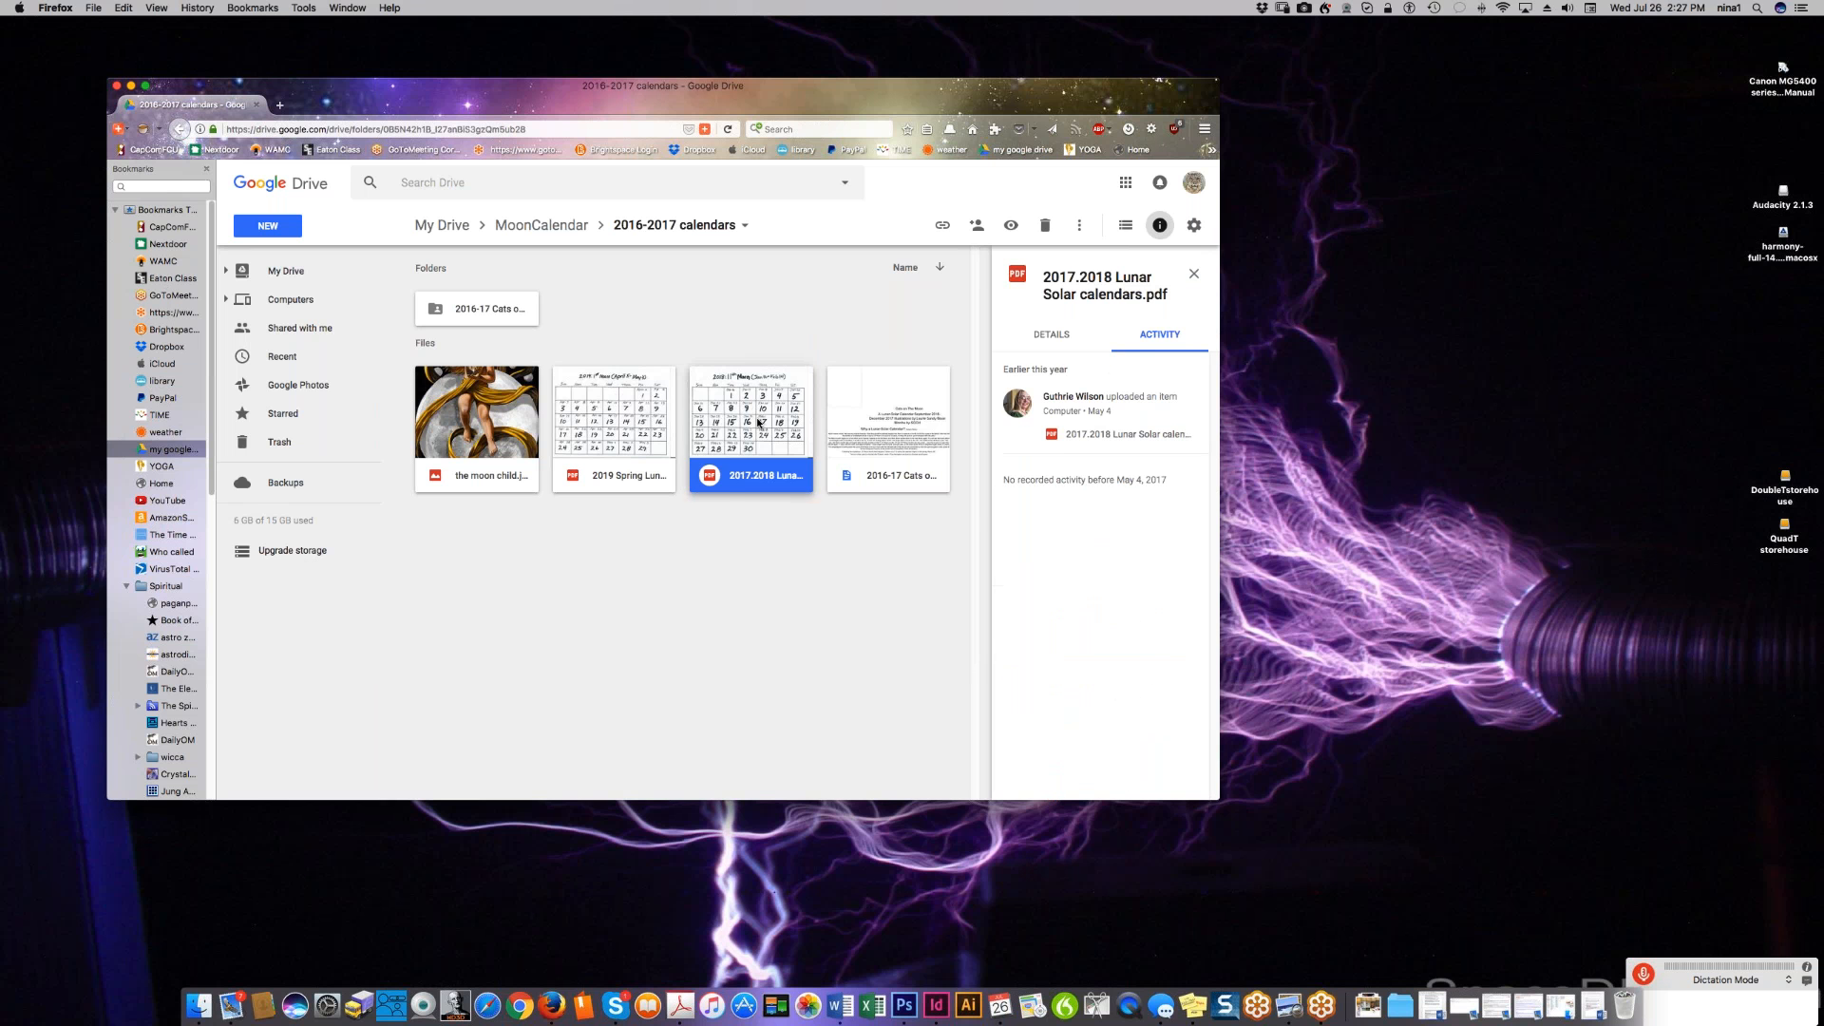
click(593, 434)
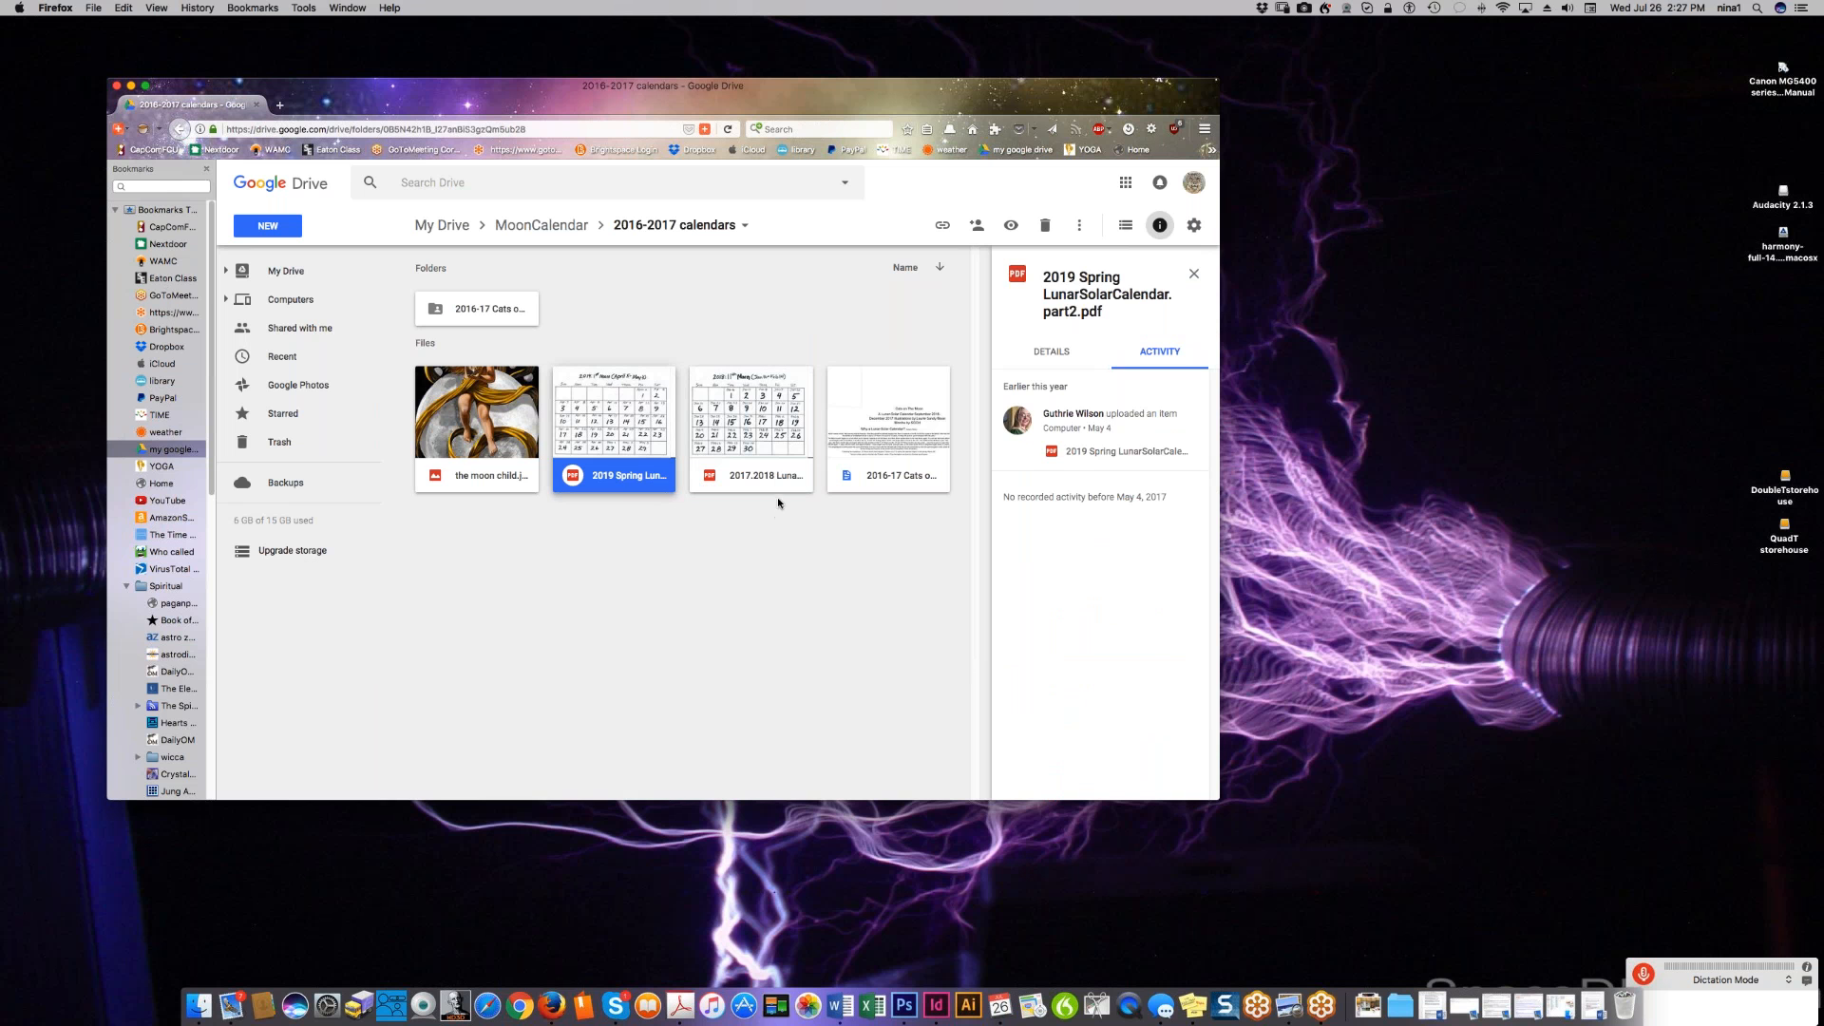
click(481, 428)
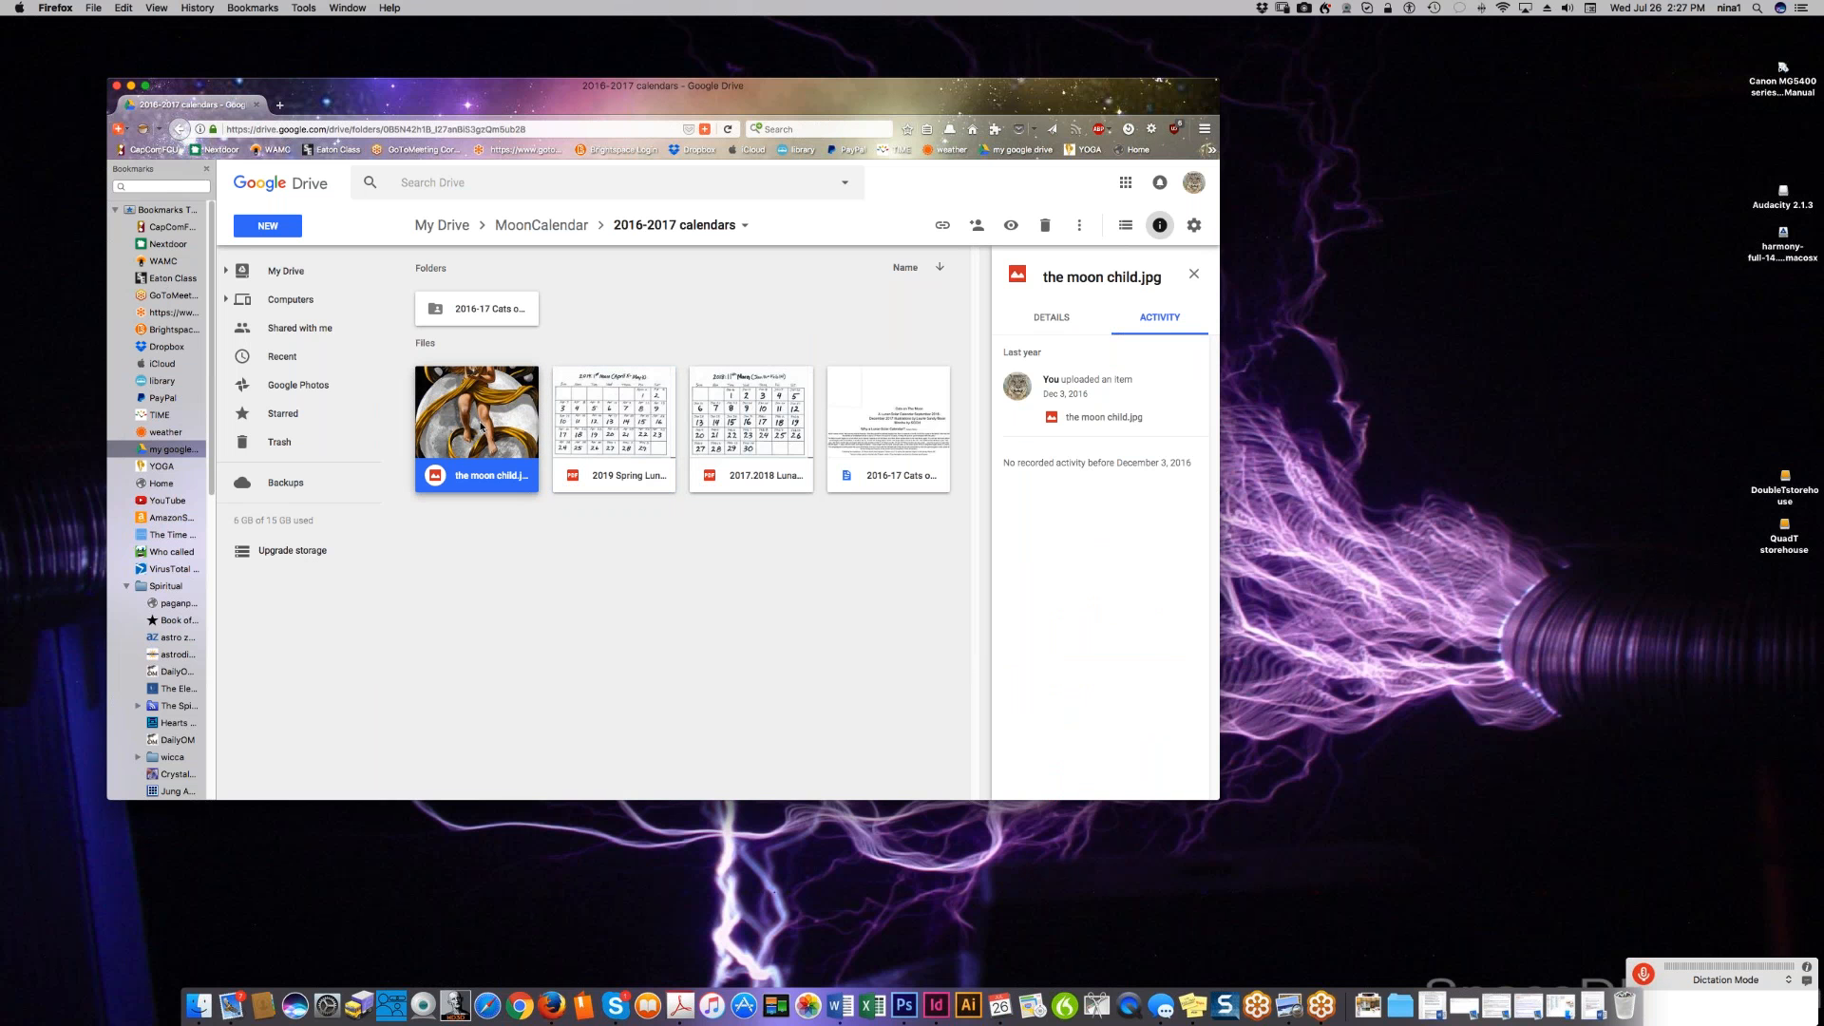
click(629, 429)
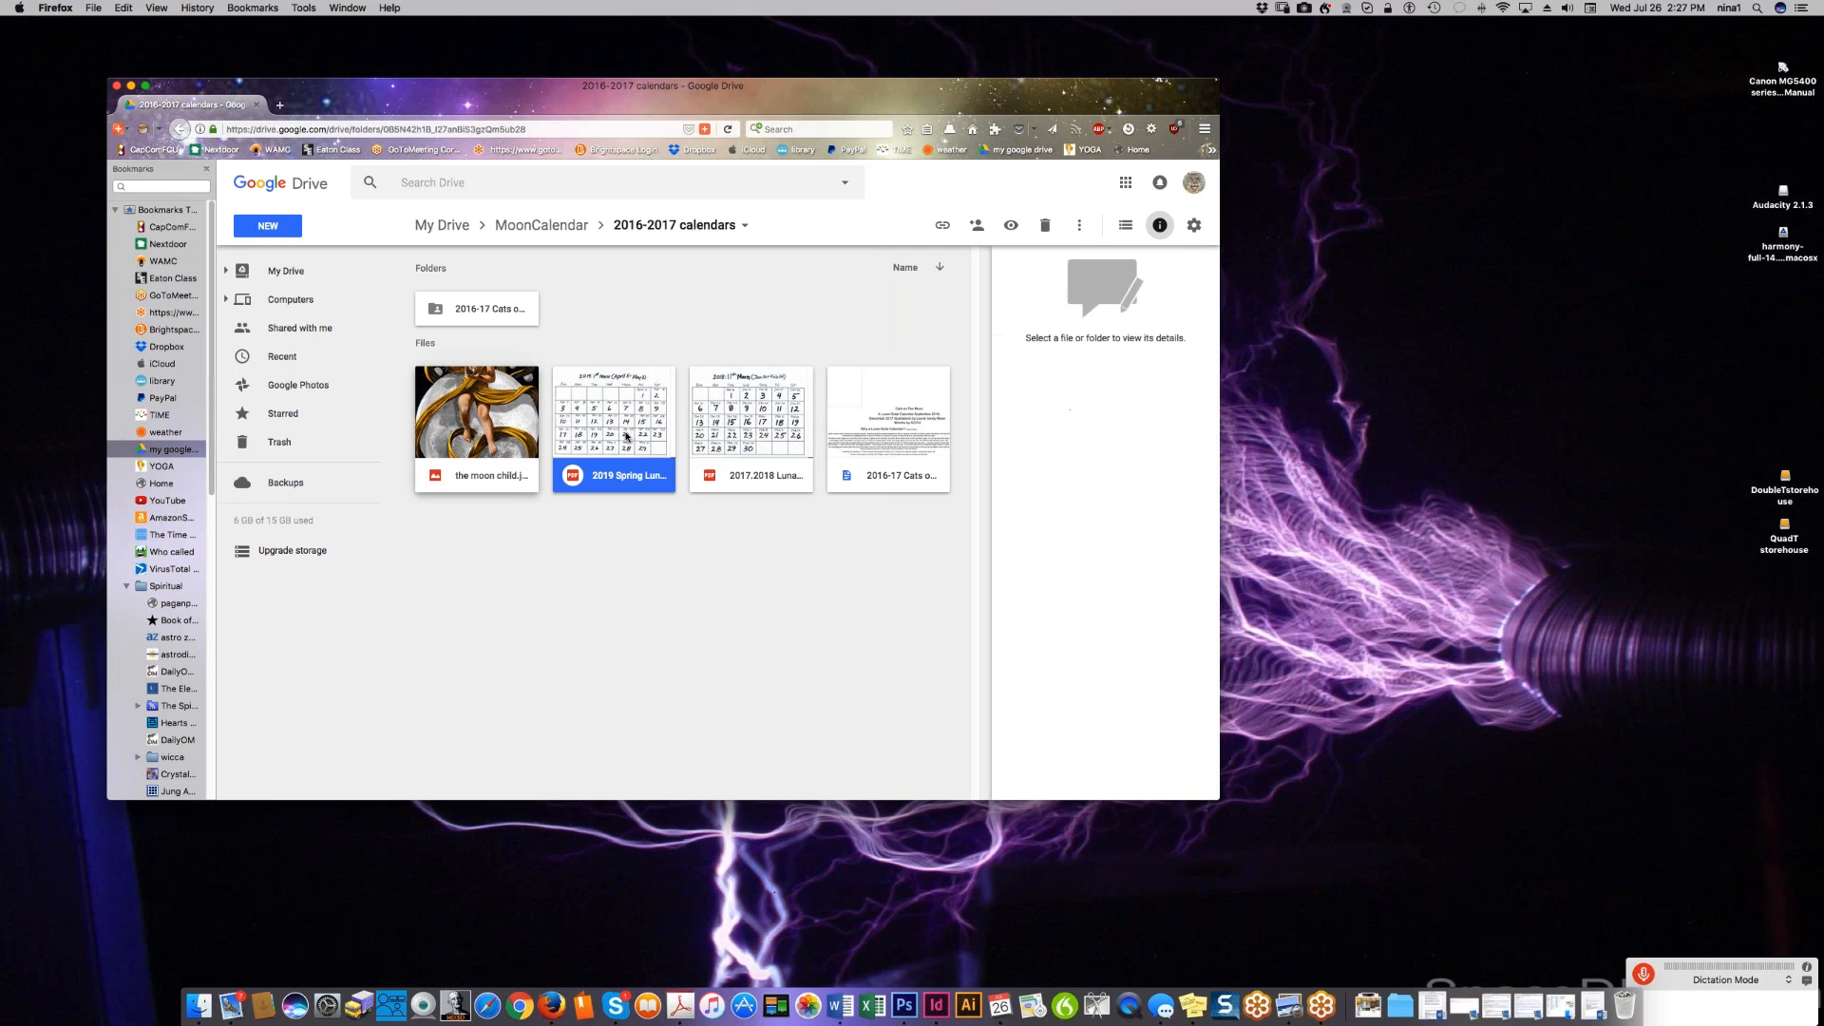
shift+click(716, 433)
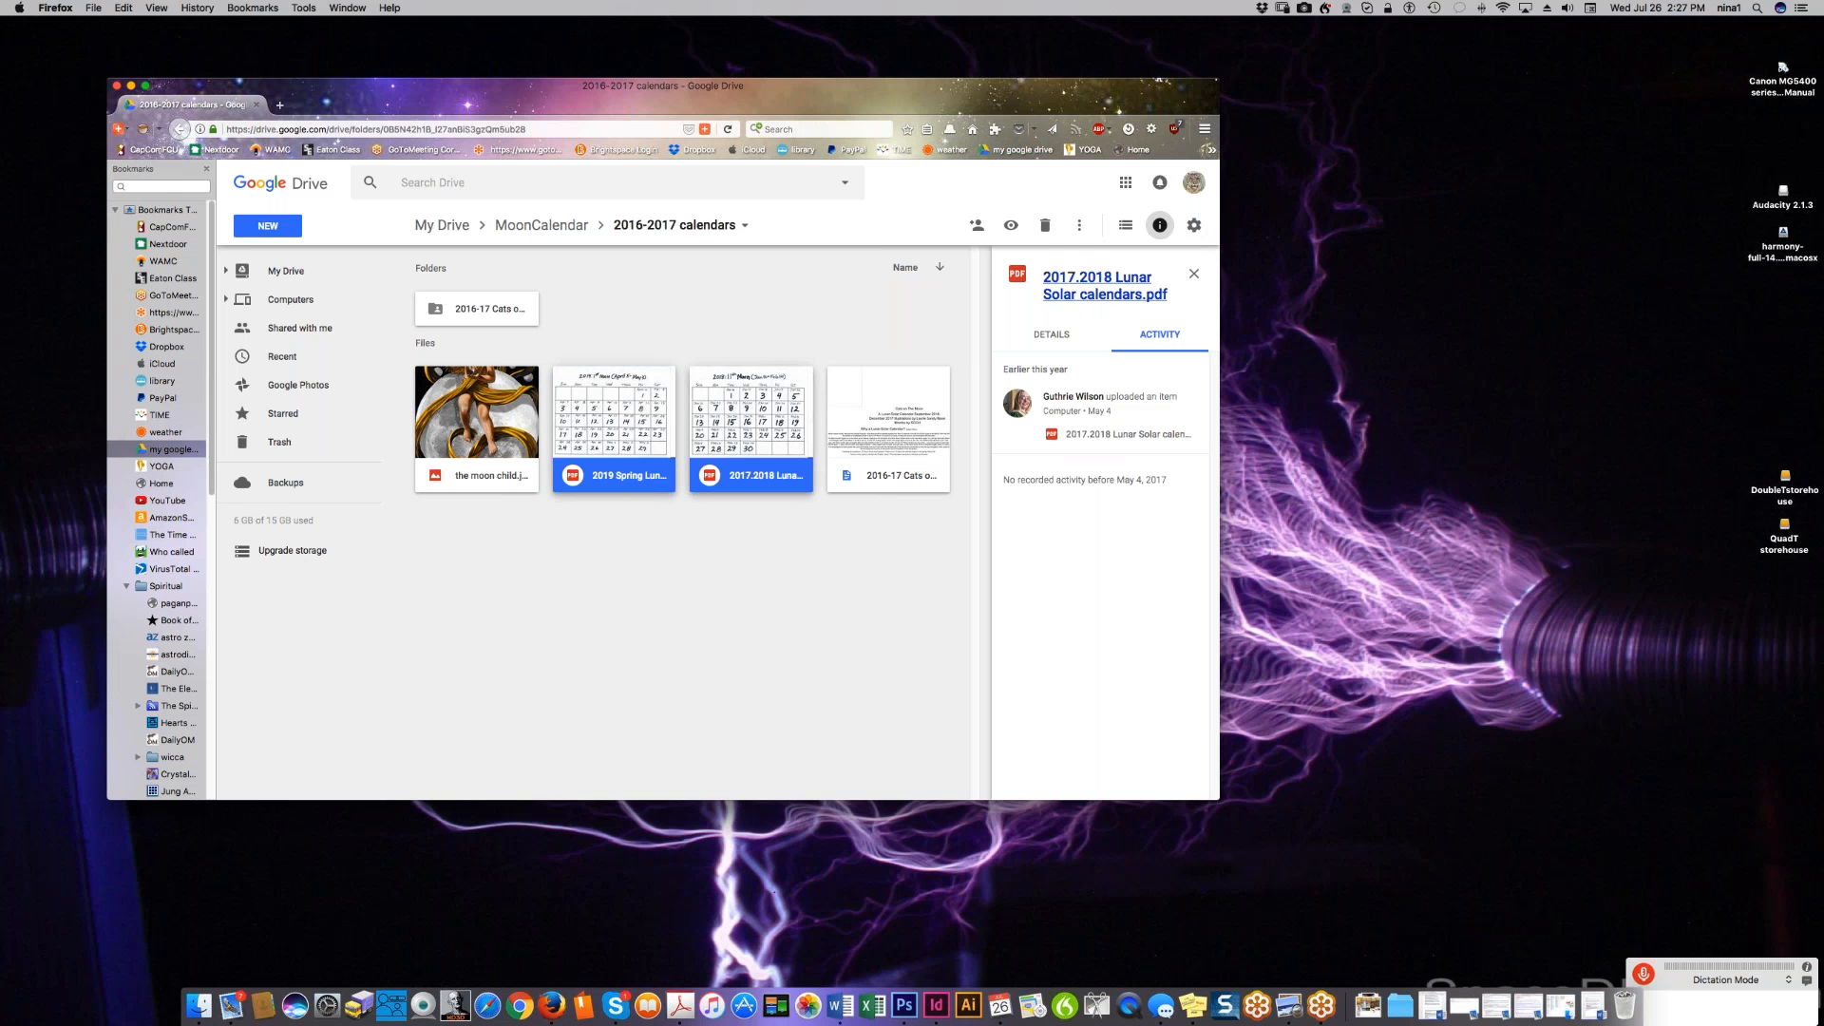
right_click(763, 431)
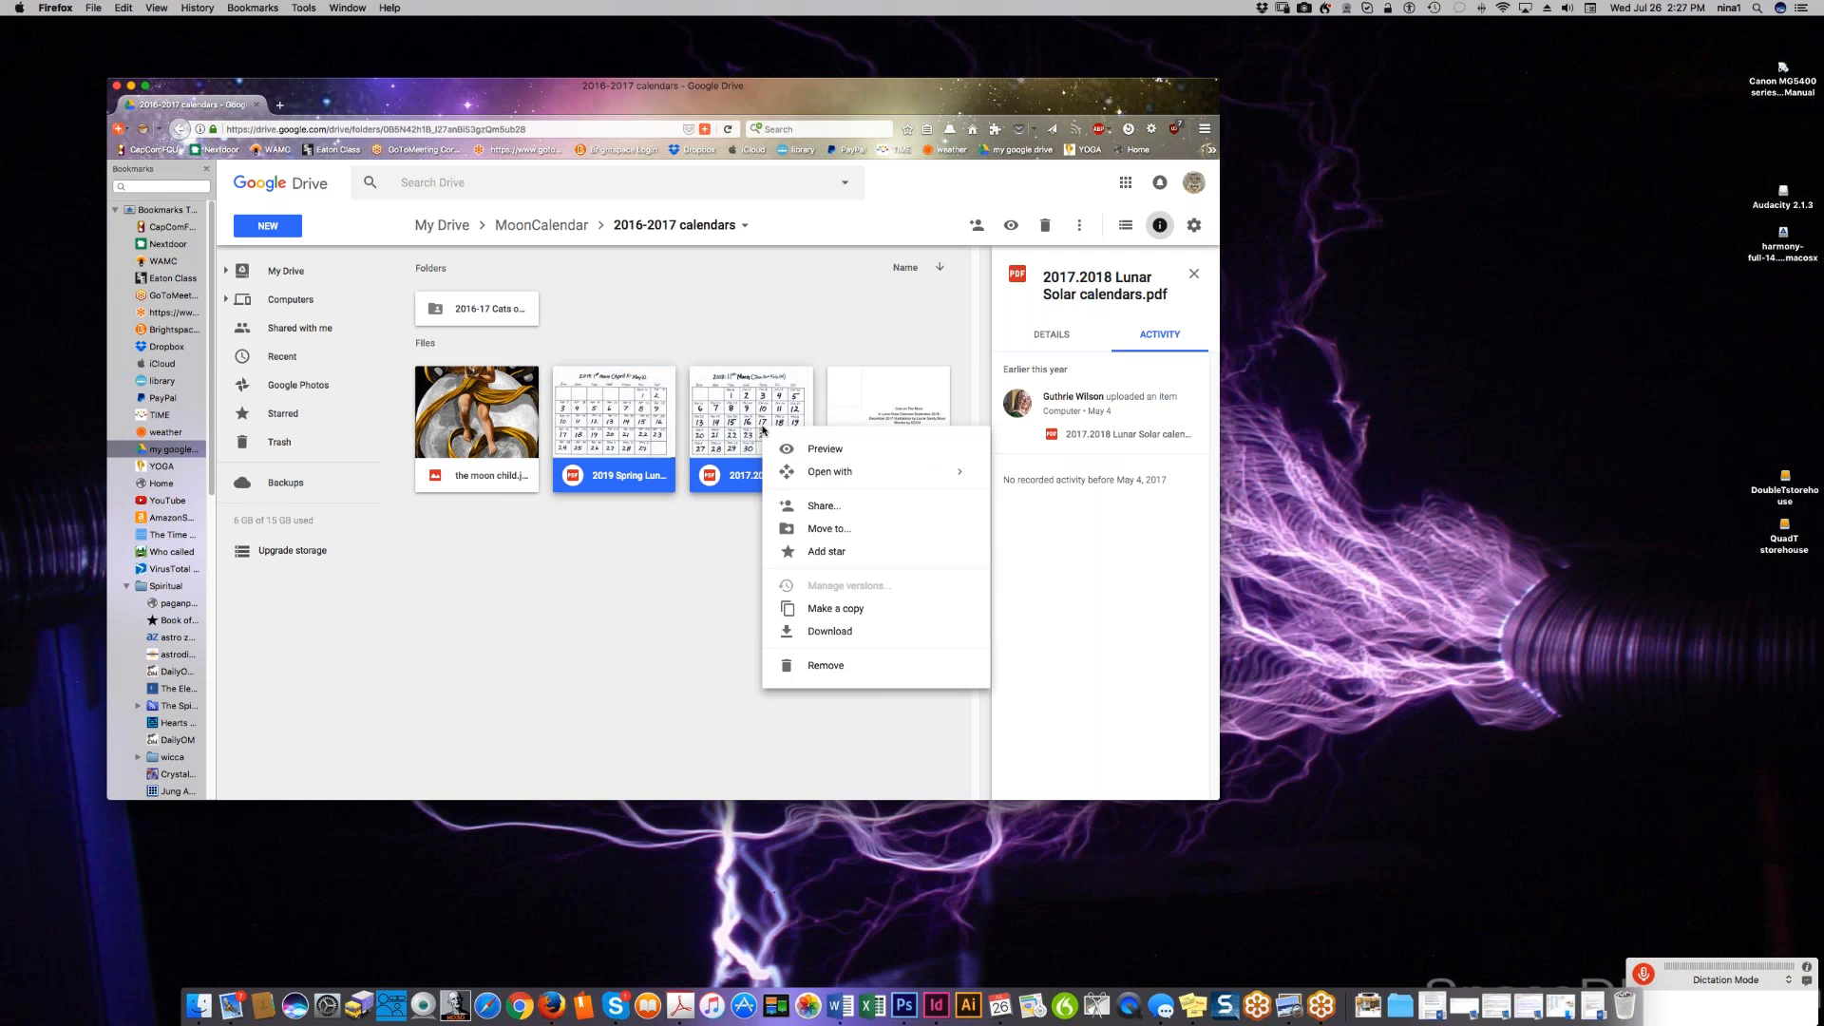
click(812, 632)
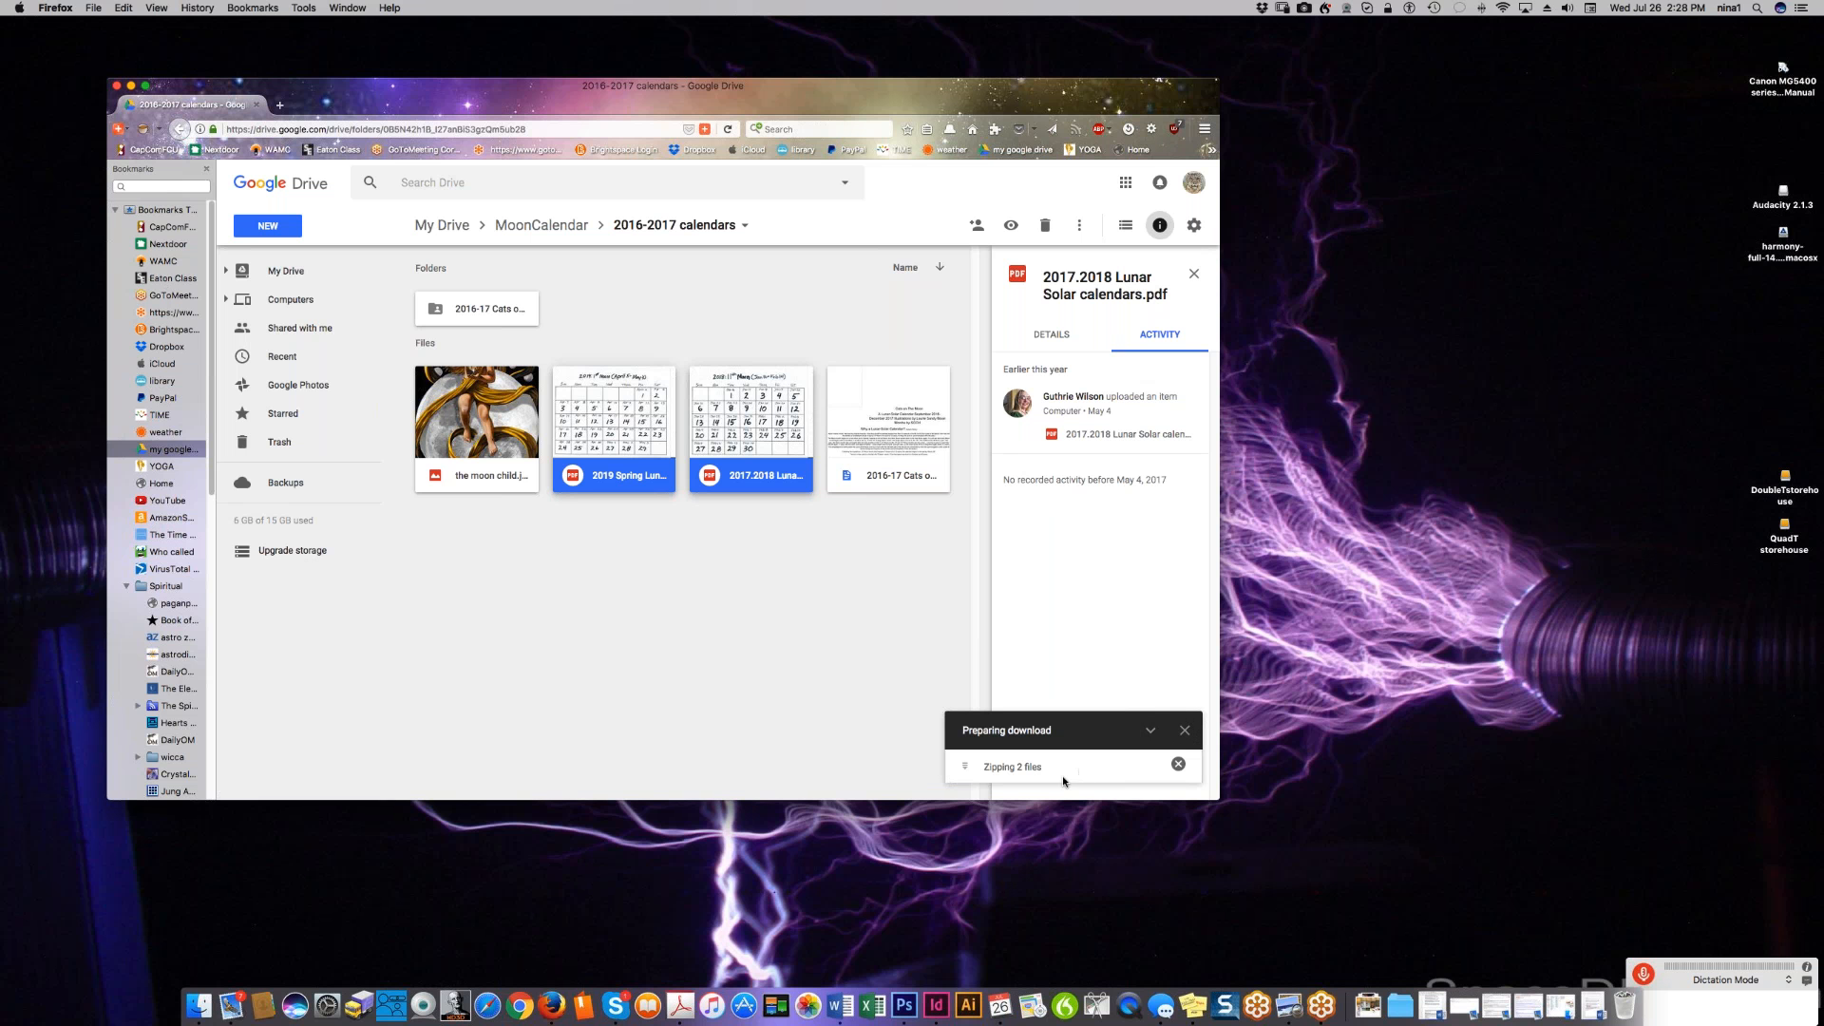
- Check the progress of the calendar PDFs' download
click(1373, 1015)
click(1368, 1007)
click(1151, 730)
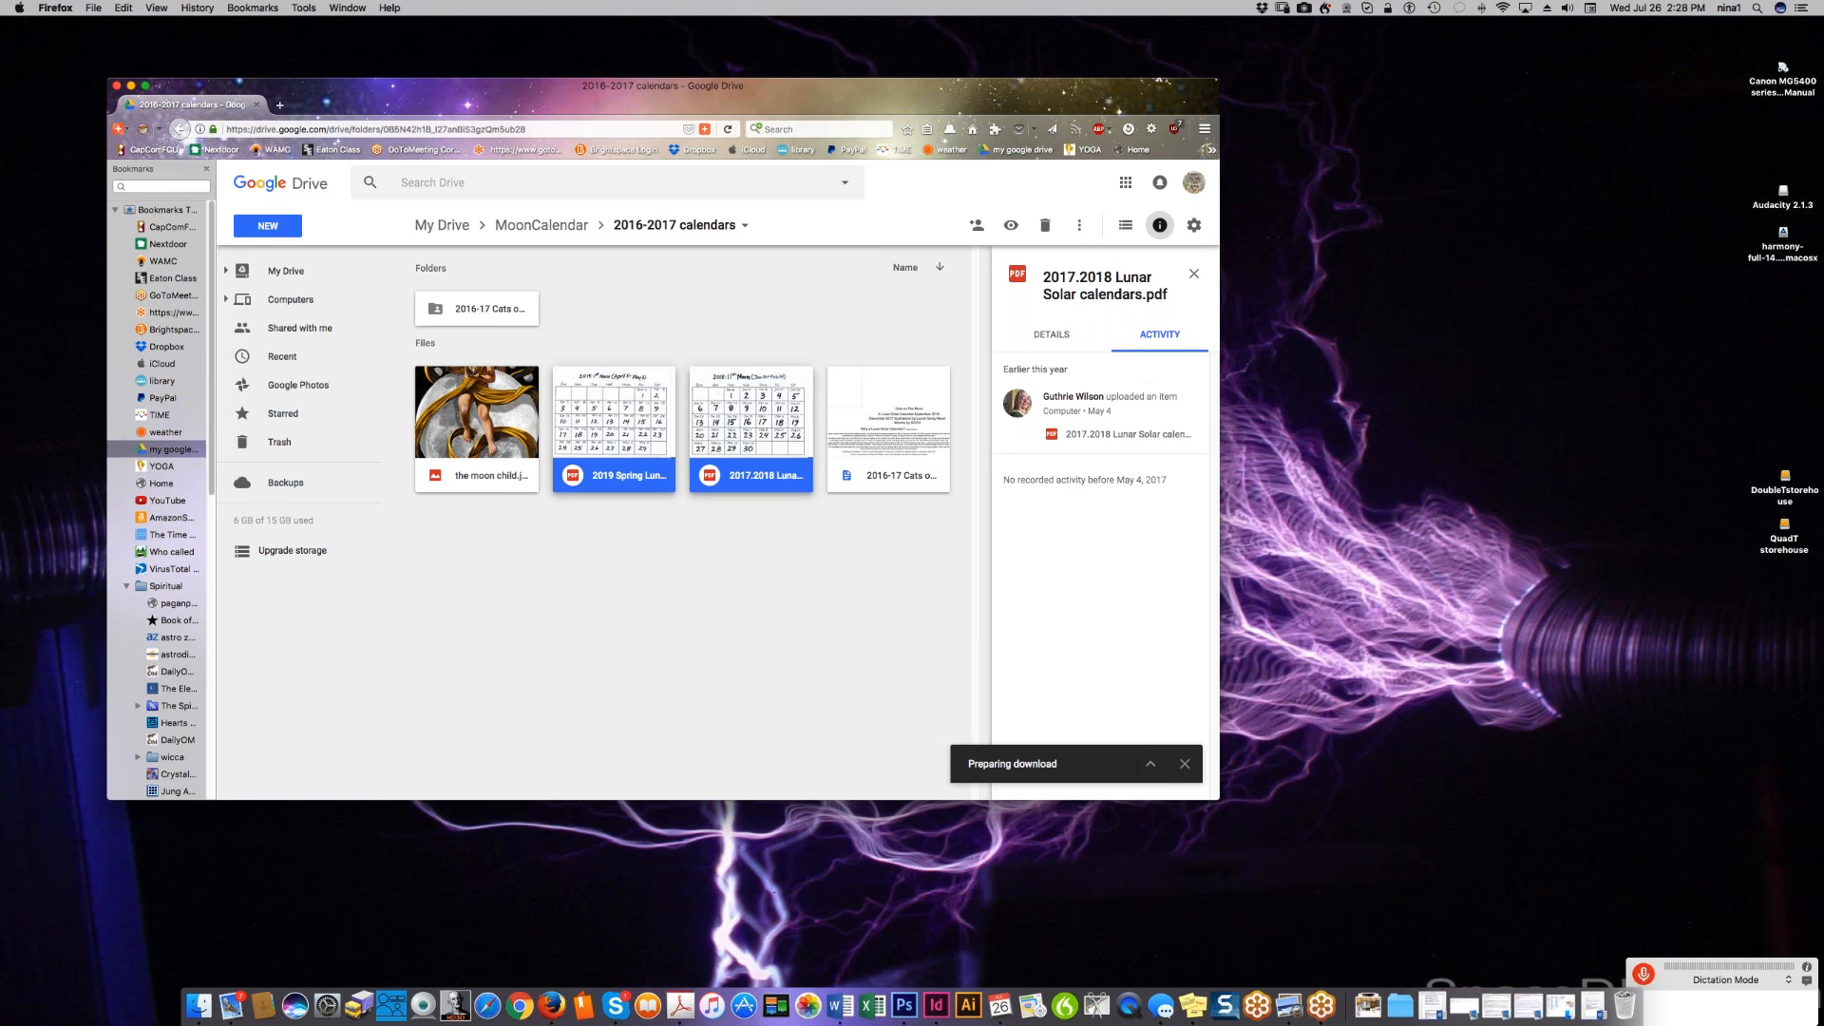
click(1151, 763)
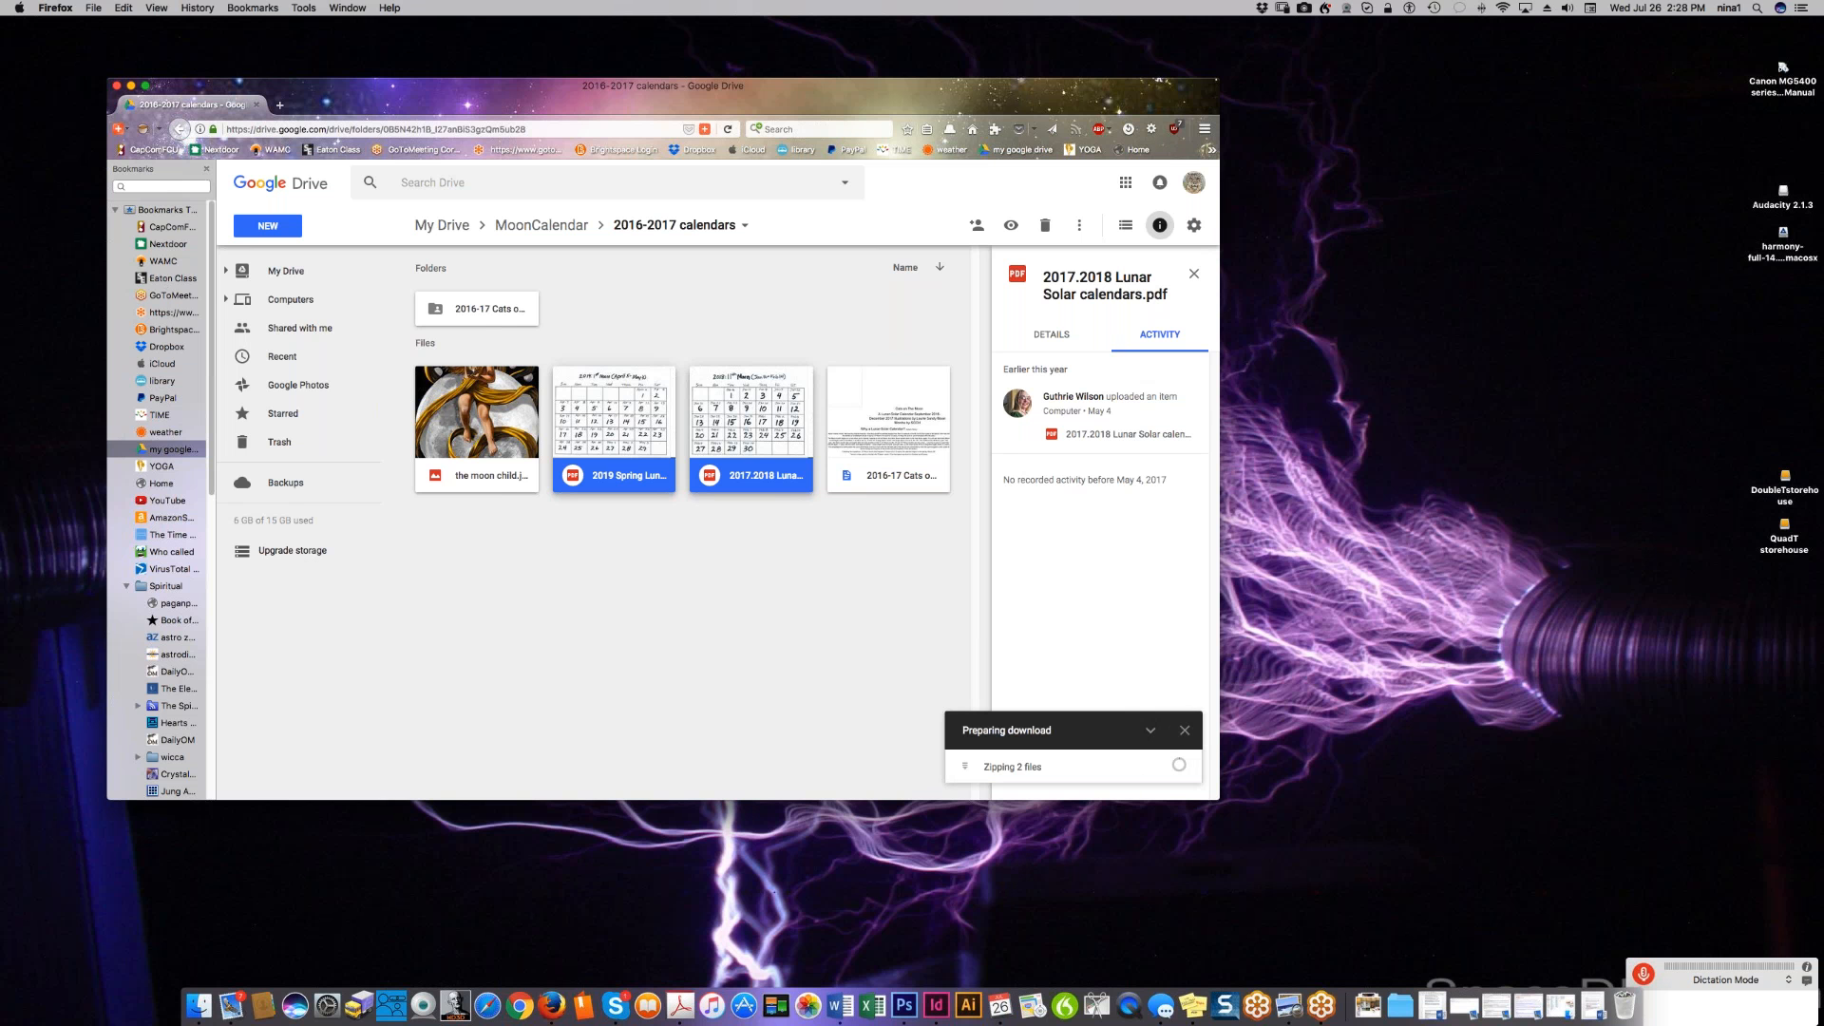
- Put the browser window out of sight and switch to Illustrator with Calendar template.ai
drag(382, 99, 0, 333)
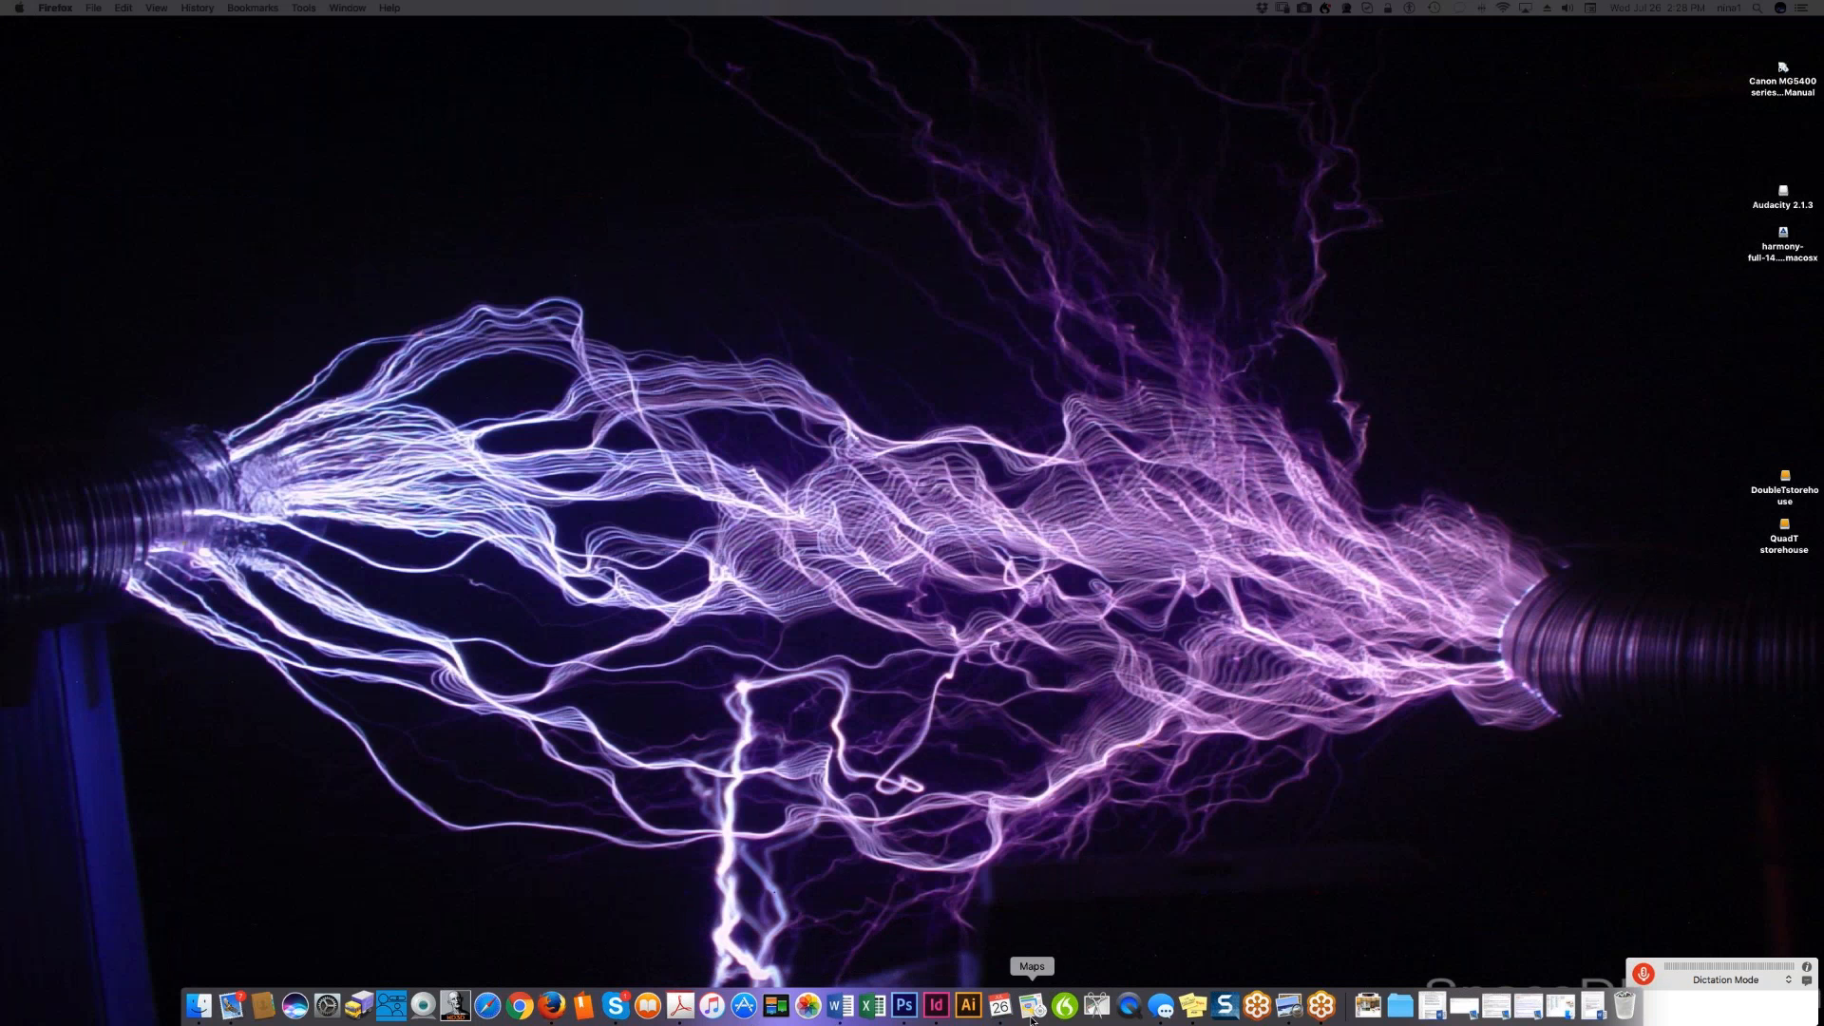
click(975, 1013)
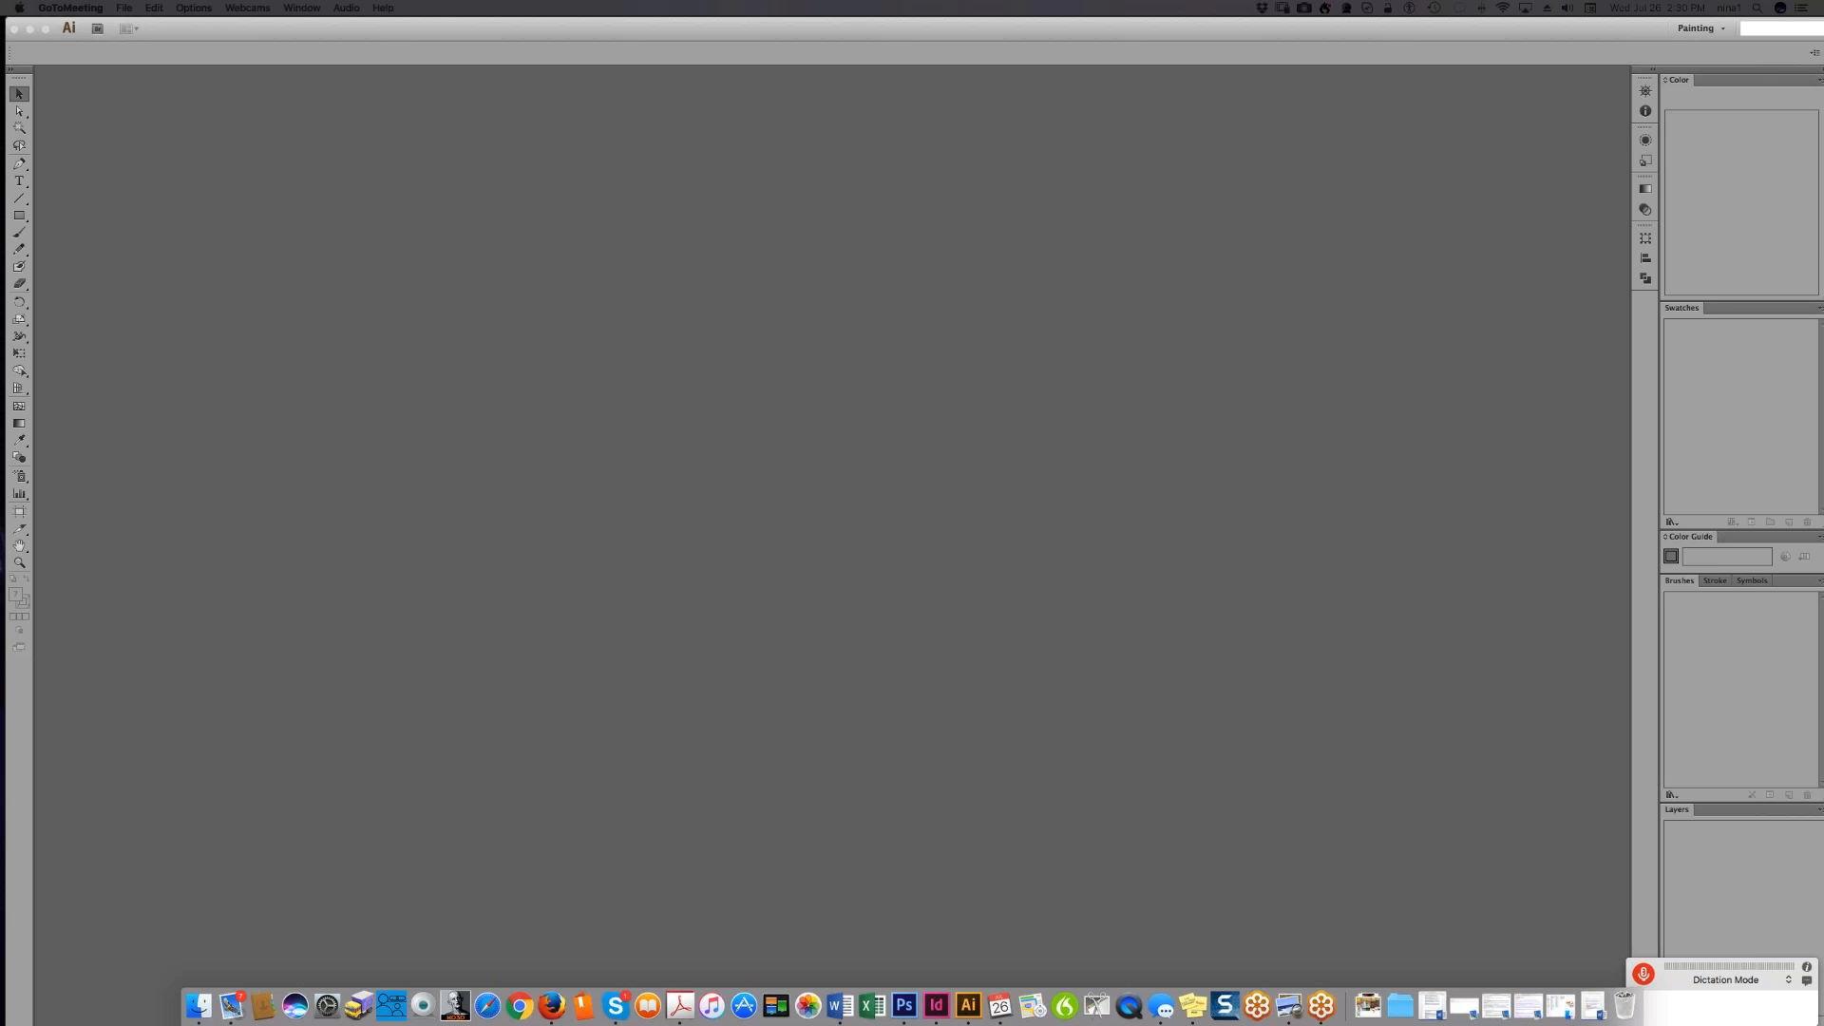
key(super+Tab)
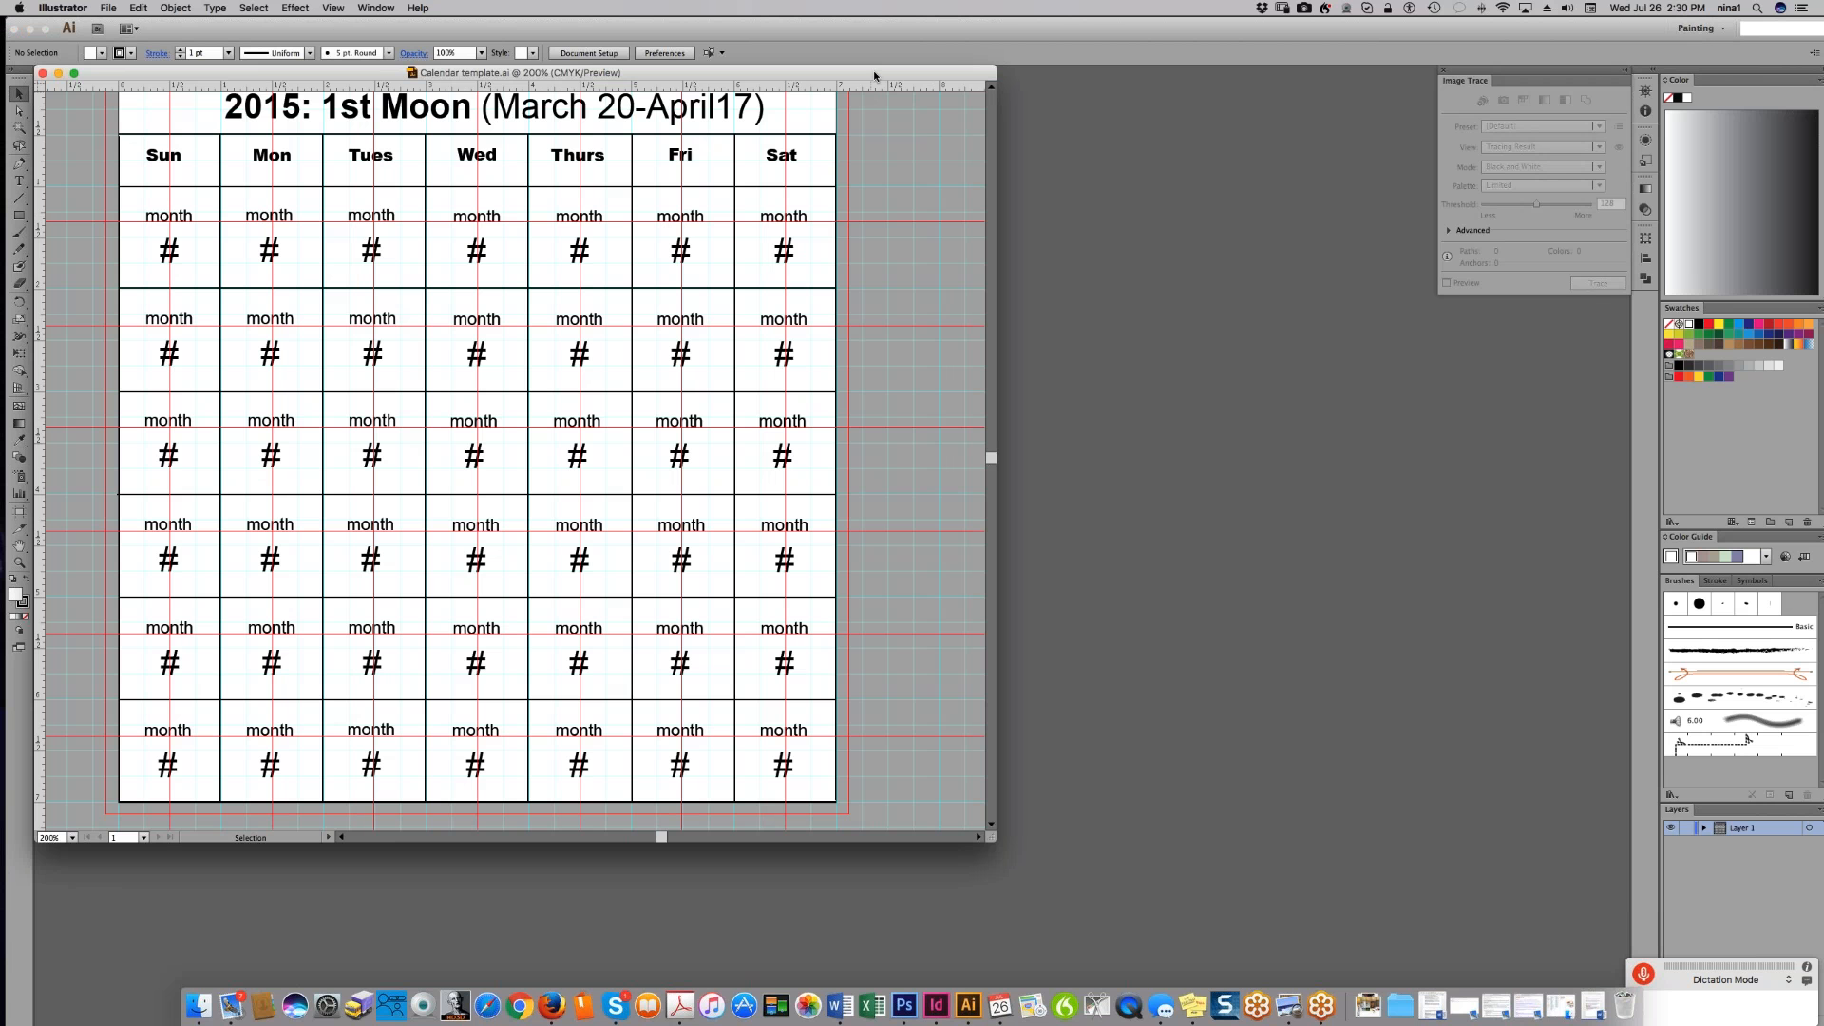
- Move the Calendar template.ai window toward the middle of the workspace and enlarge it to show the whole calendar grid
drag(872, 73, 1195, 122)
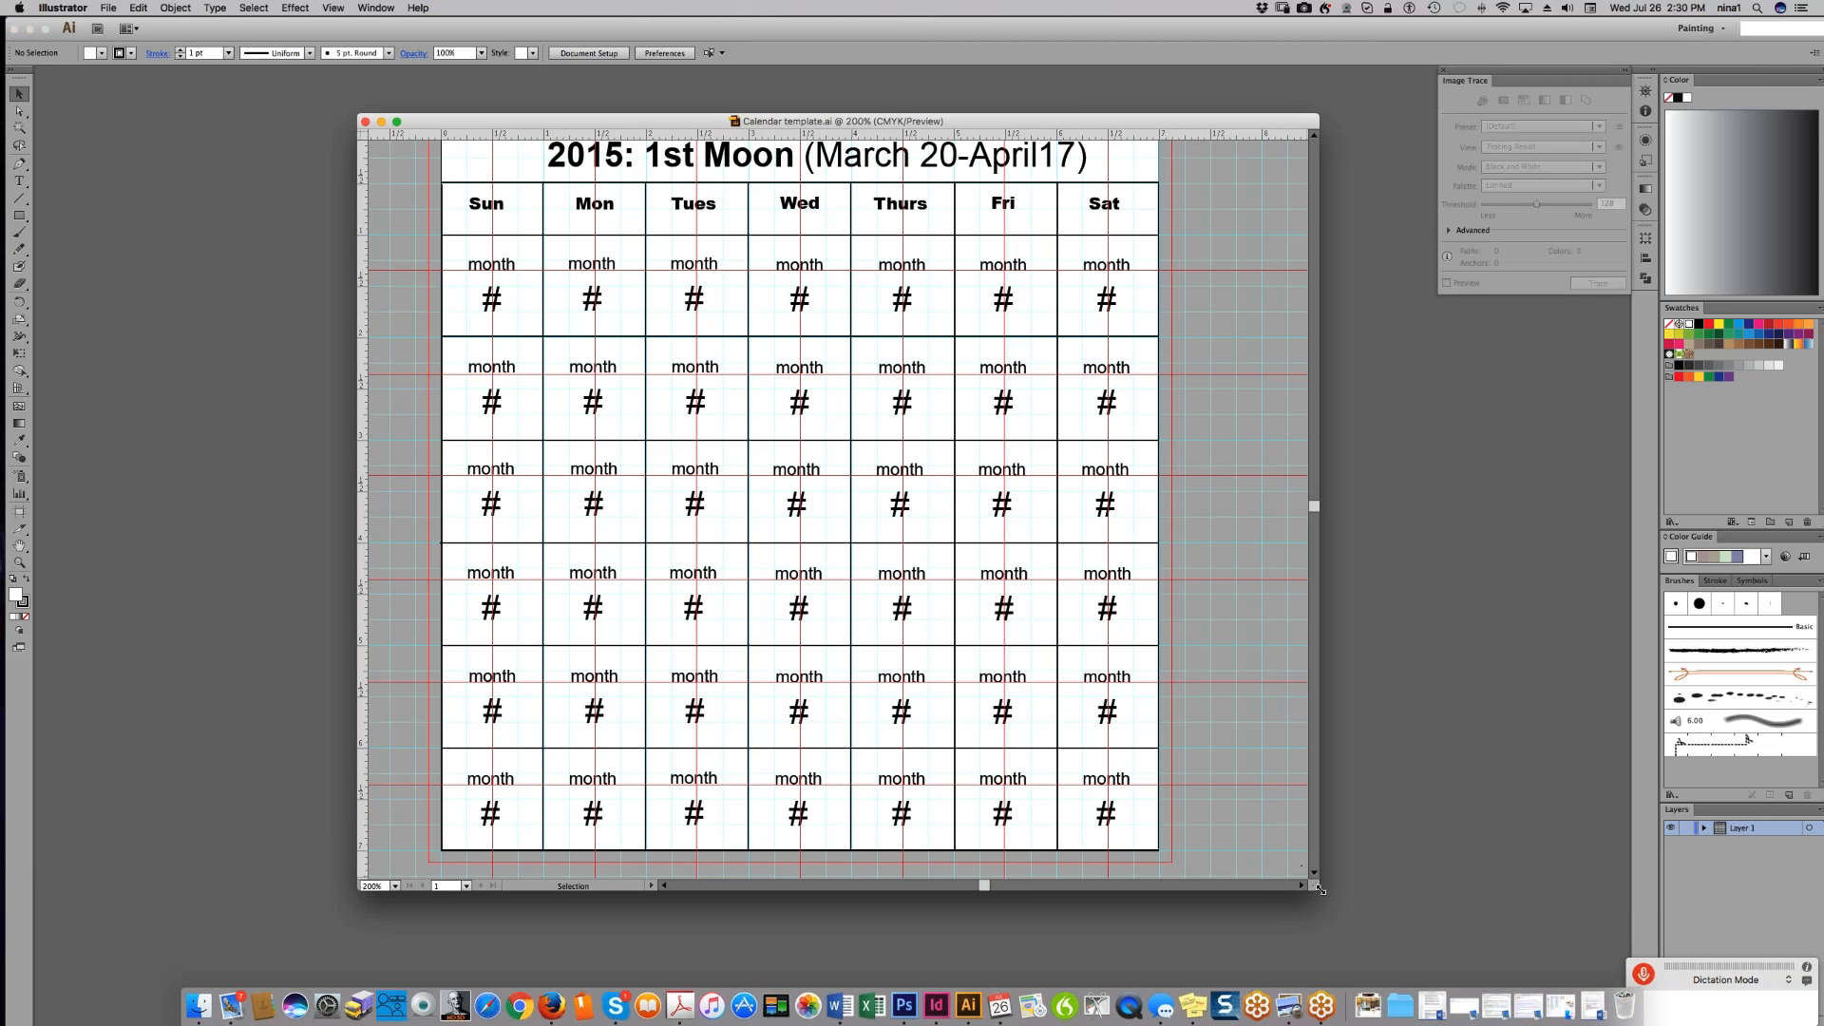
drag(1337, 912, 1382, 910)
scroll(1268, 858, up, 5)
scroll(1267, 857, down, 3)
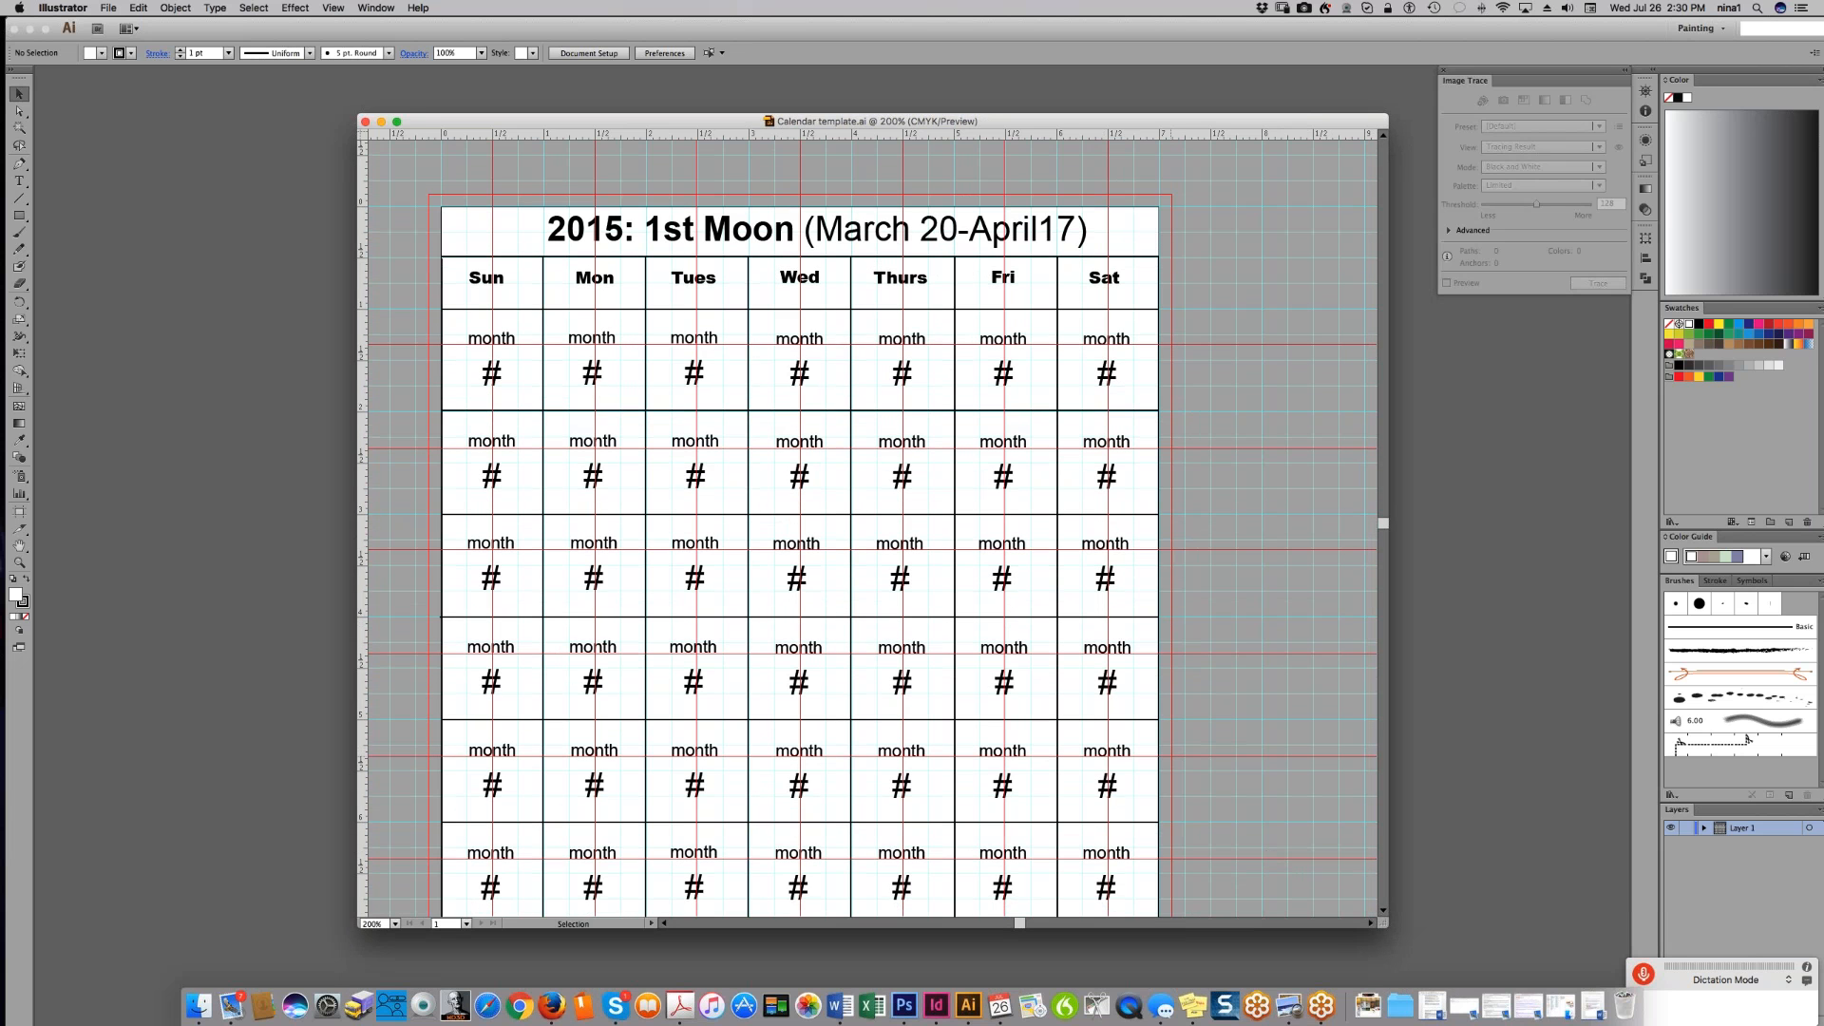
scroll(1172, 758, down, 1)
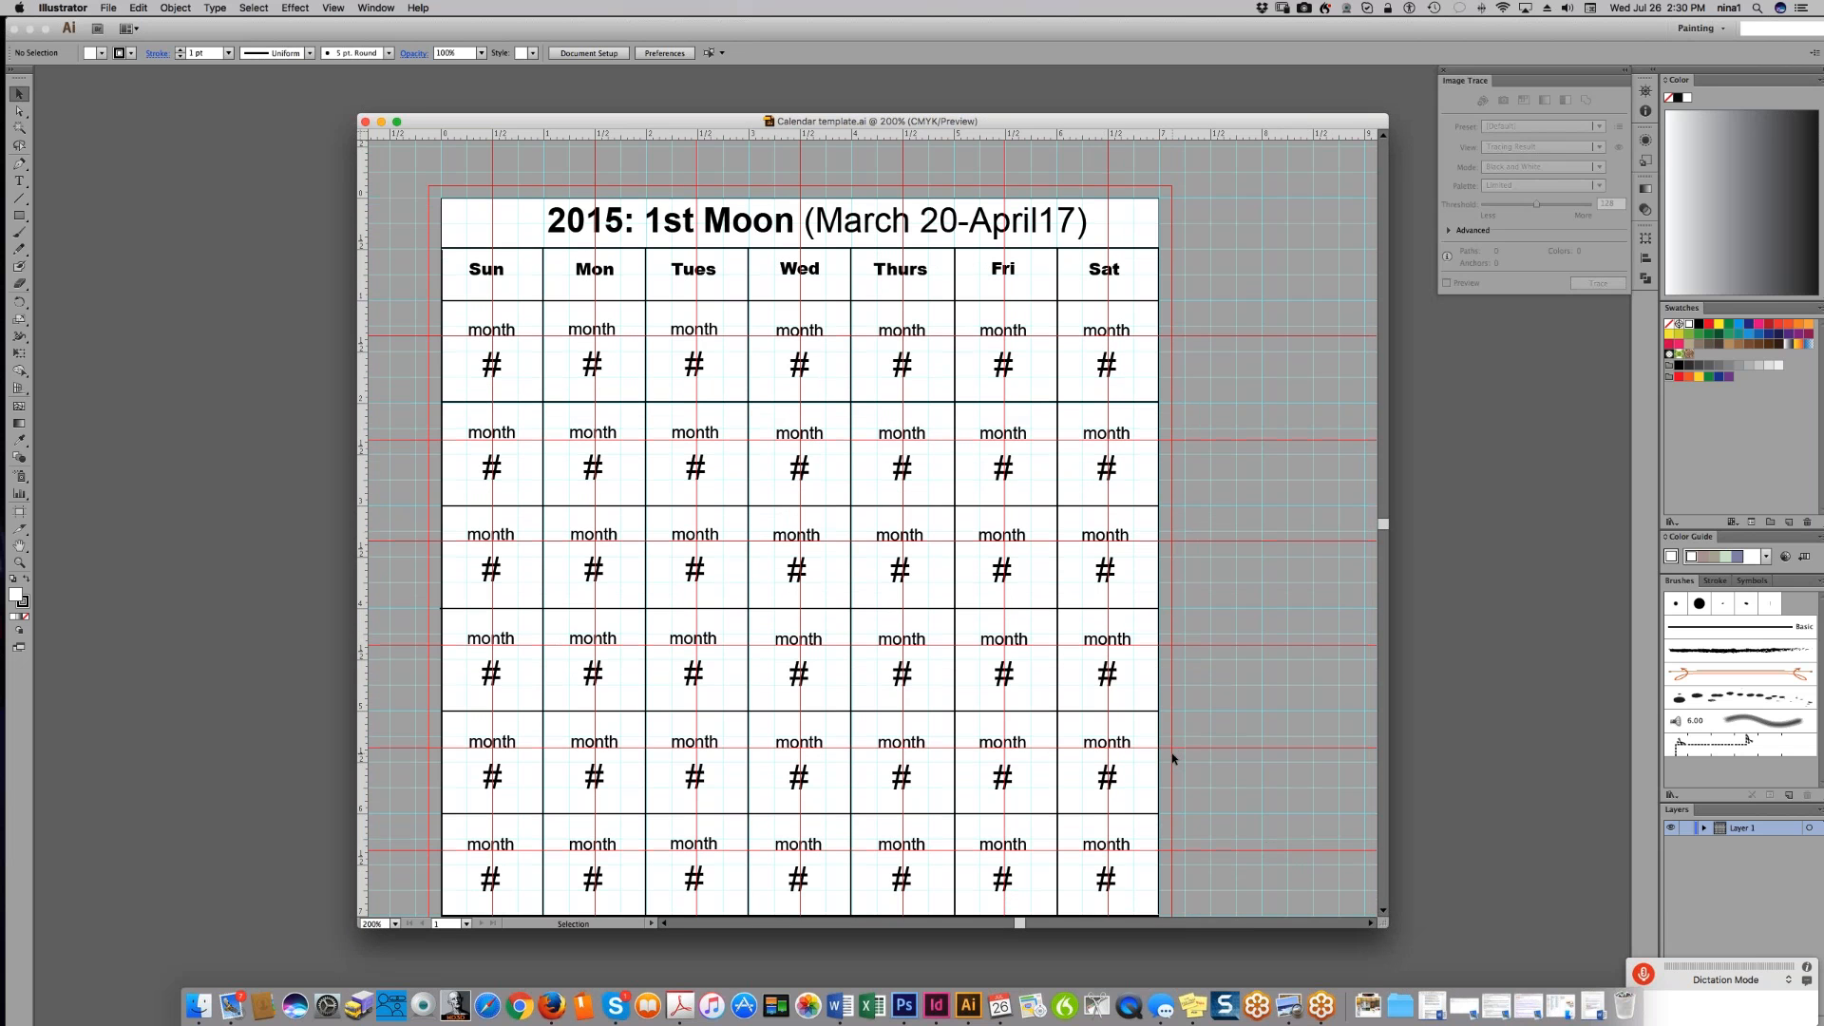
scroll(1173, 758, down, 2)
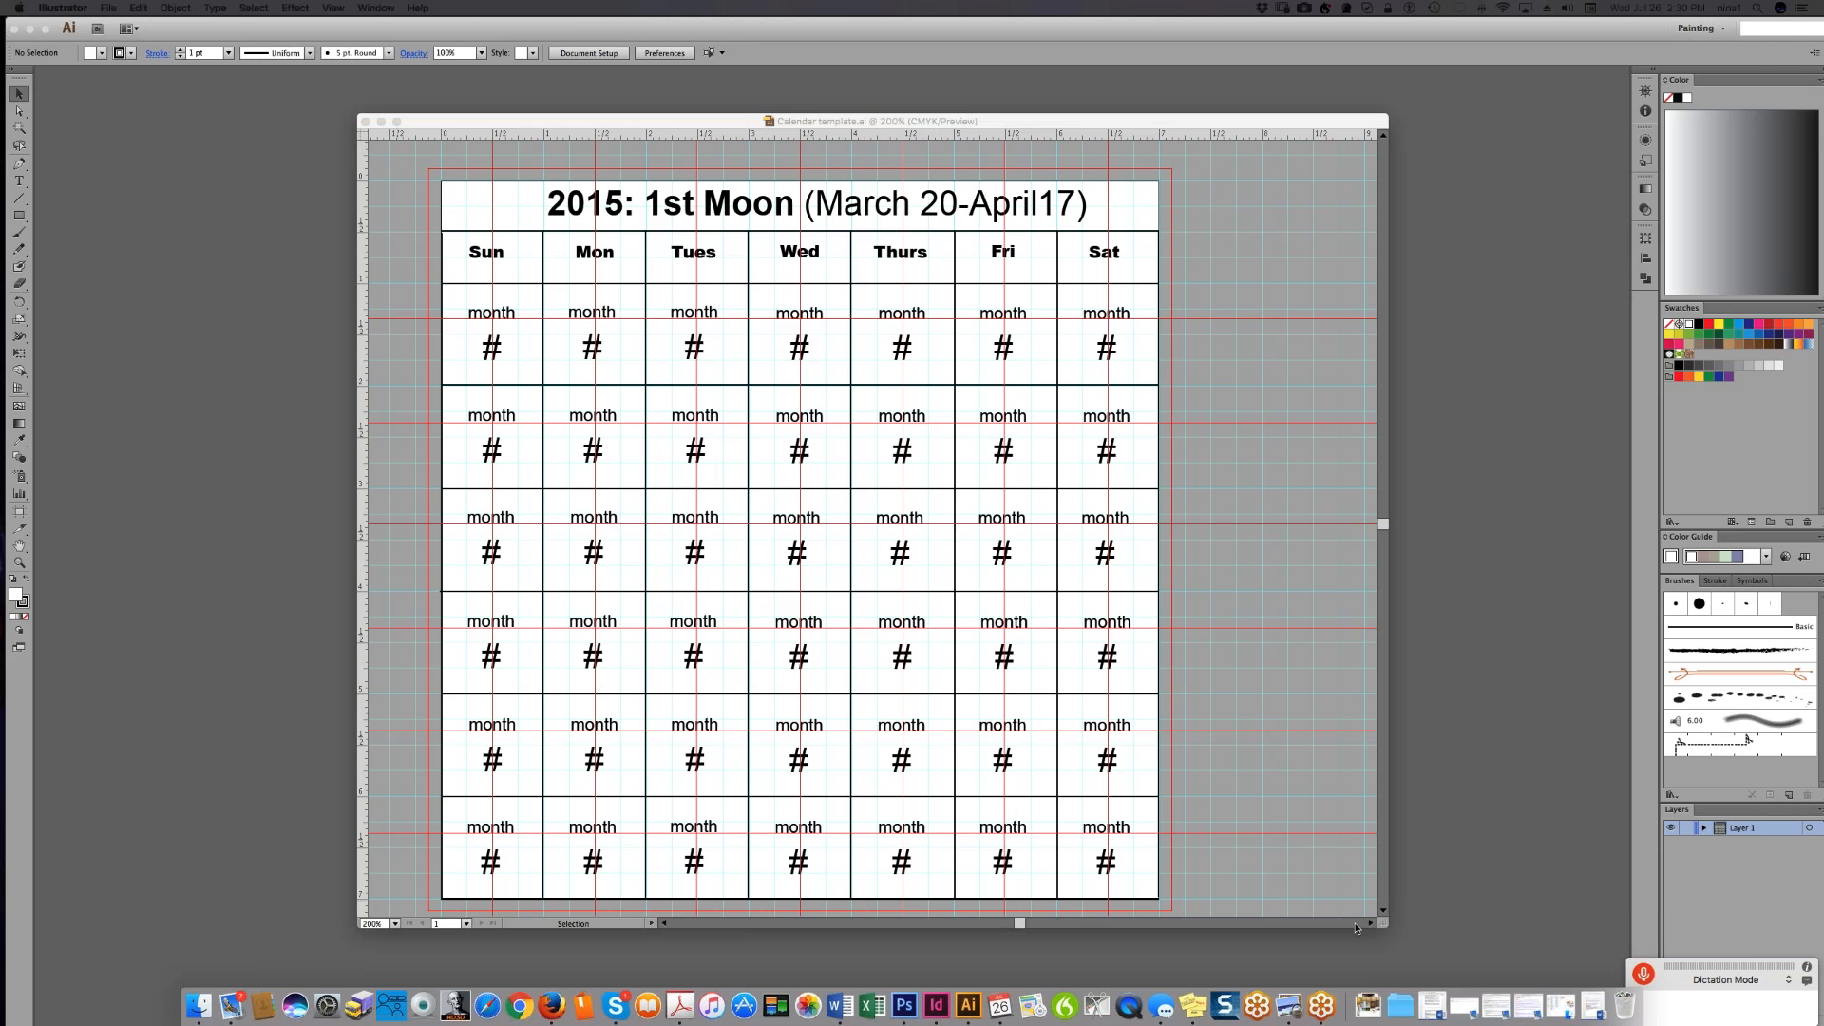
click(1290, 790)
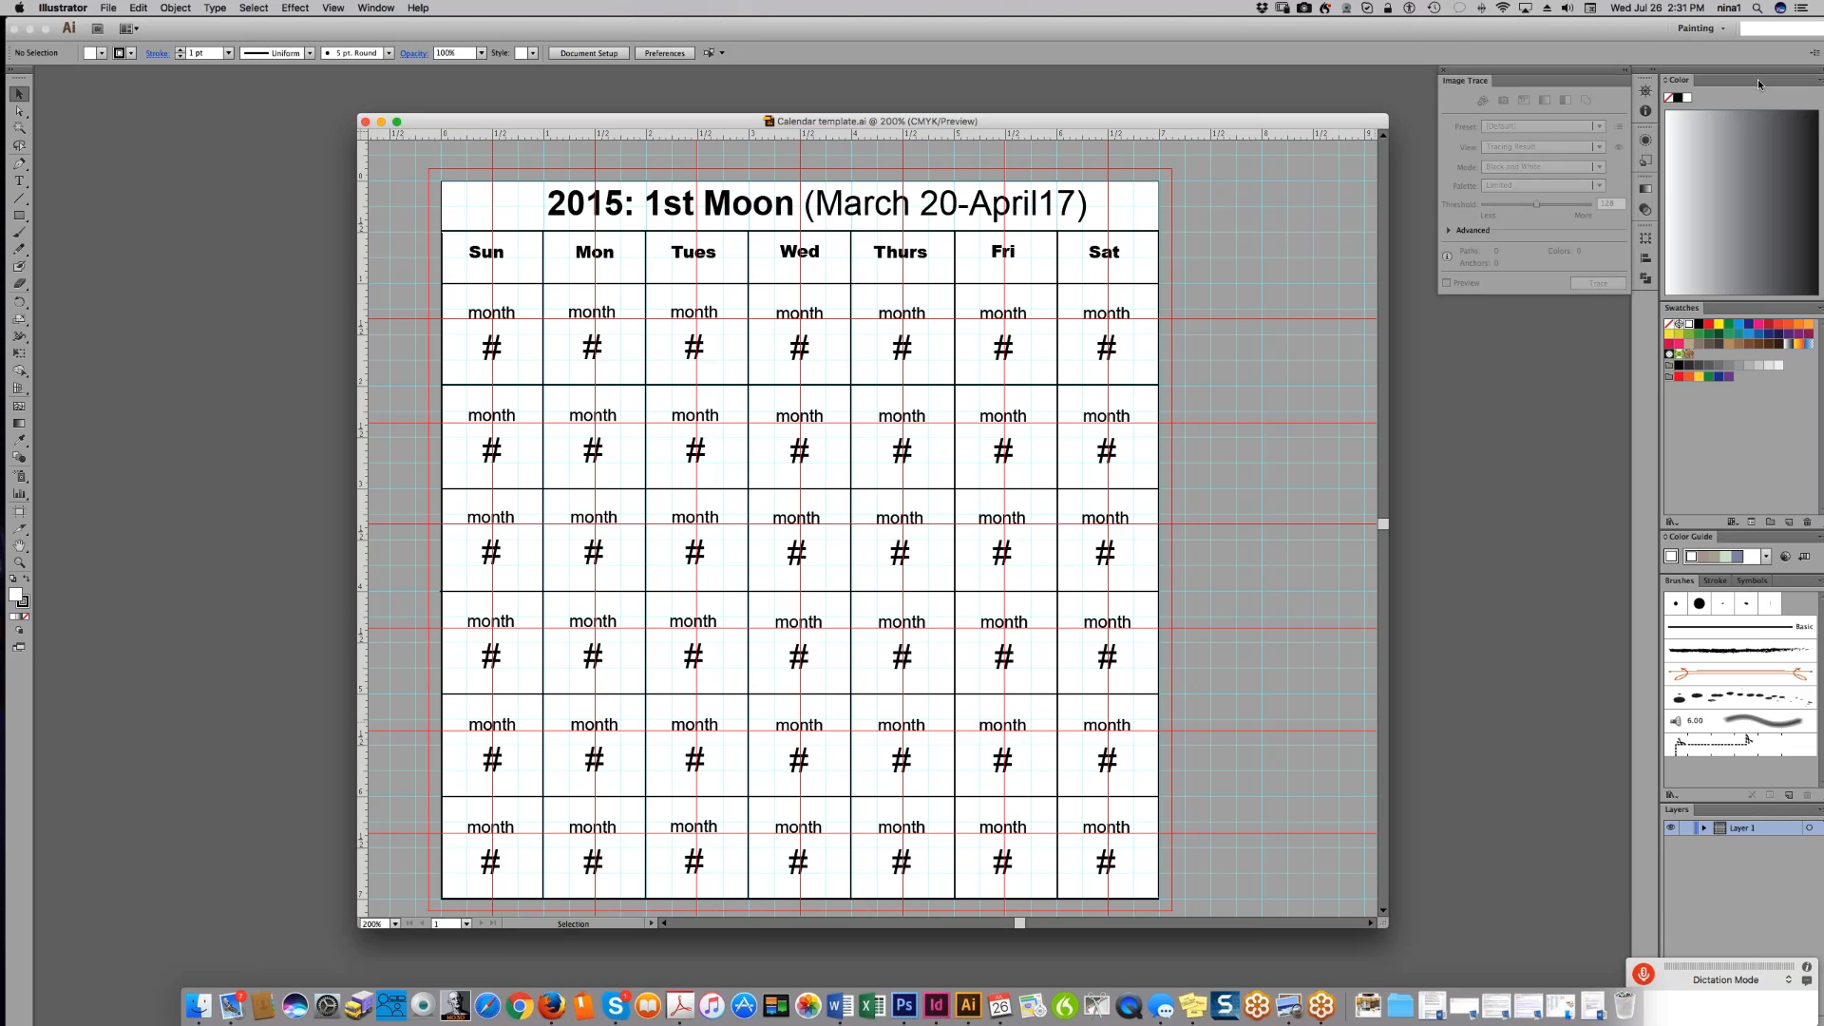
- Collapse the Color, Swatches, Brushes and Layers panels to icons, park the panel docks at the workspace's edge and dock Image Trace with them
drag(1763, 72, 1721, 72)
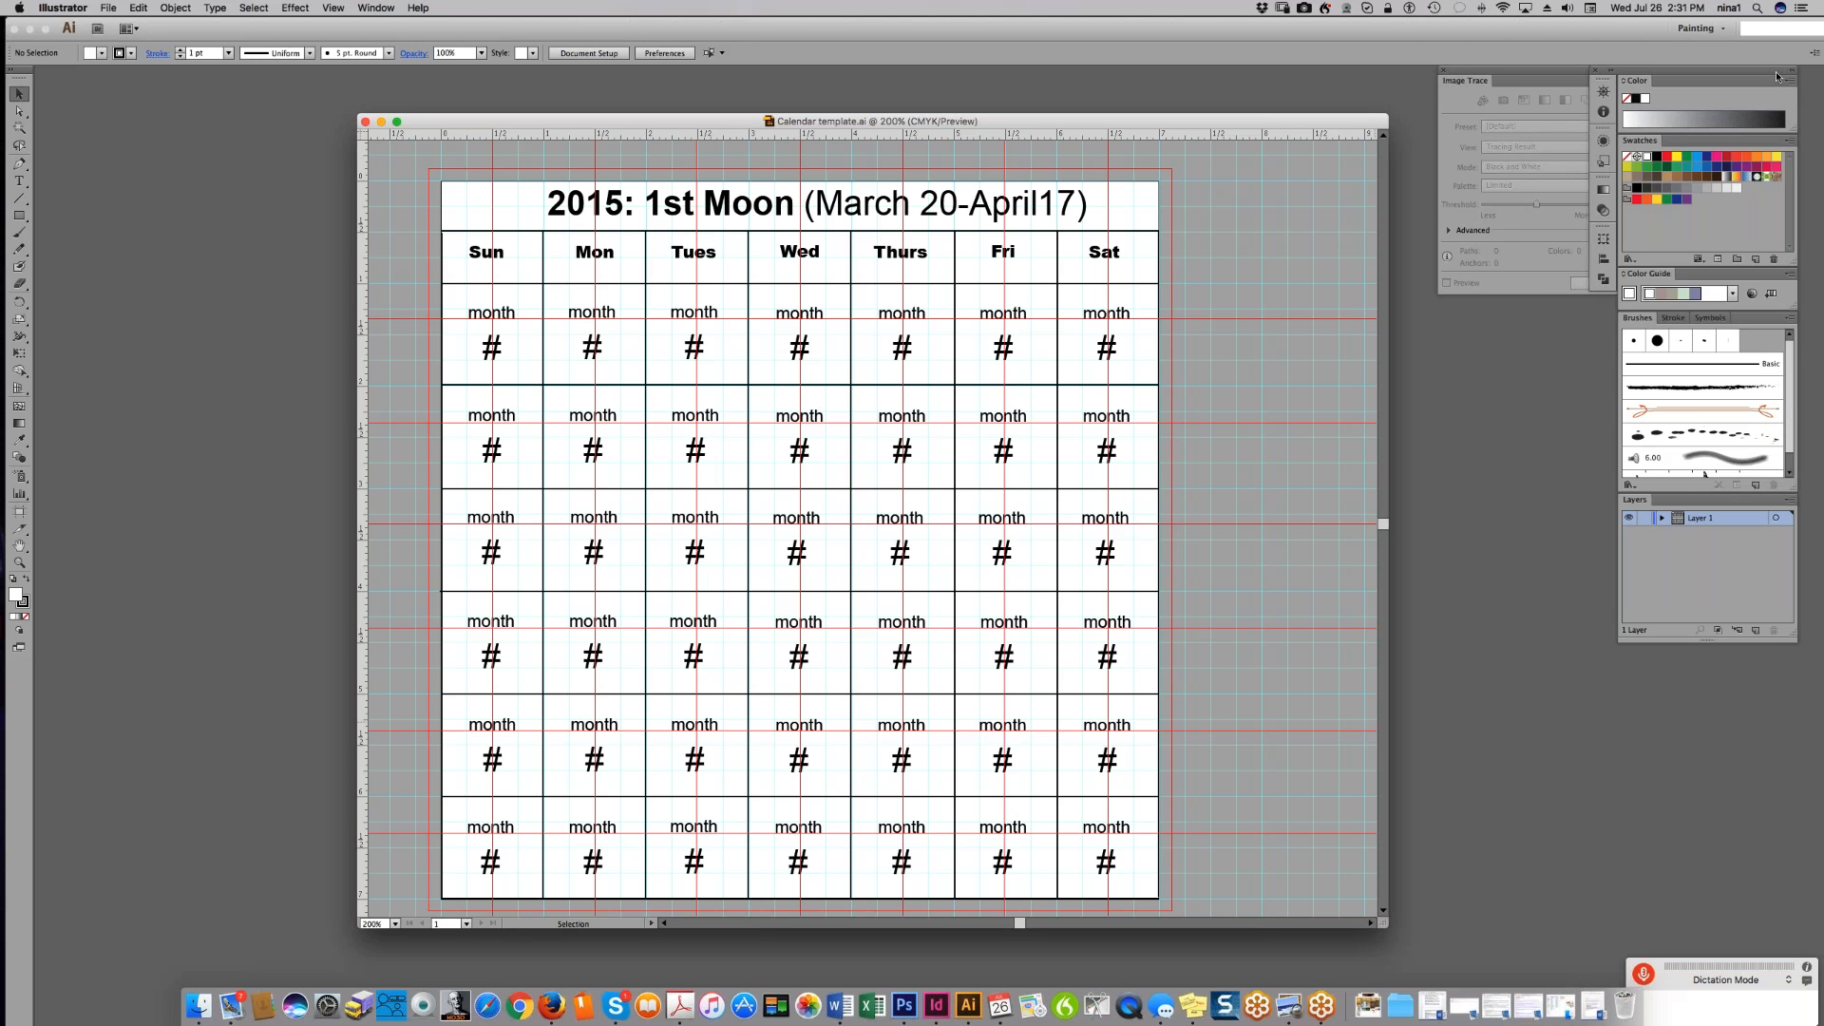
click(1791, 71)
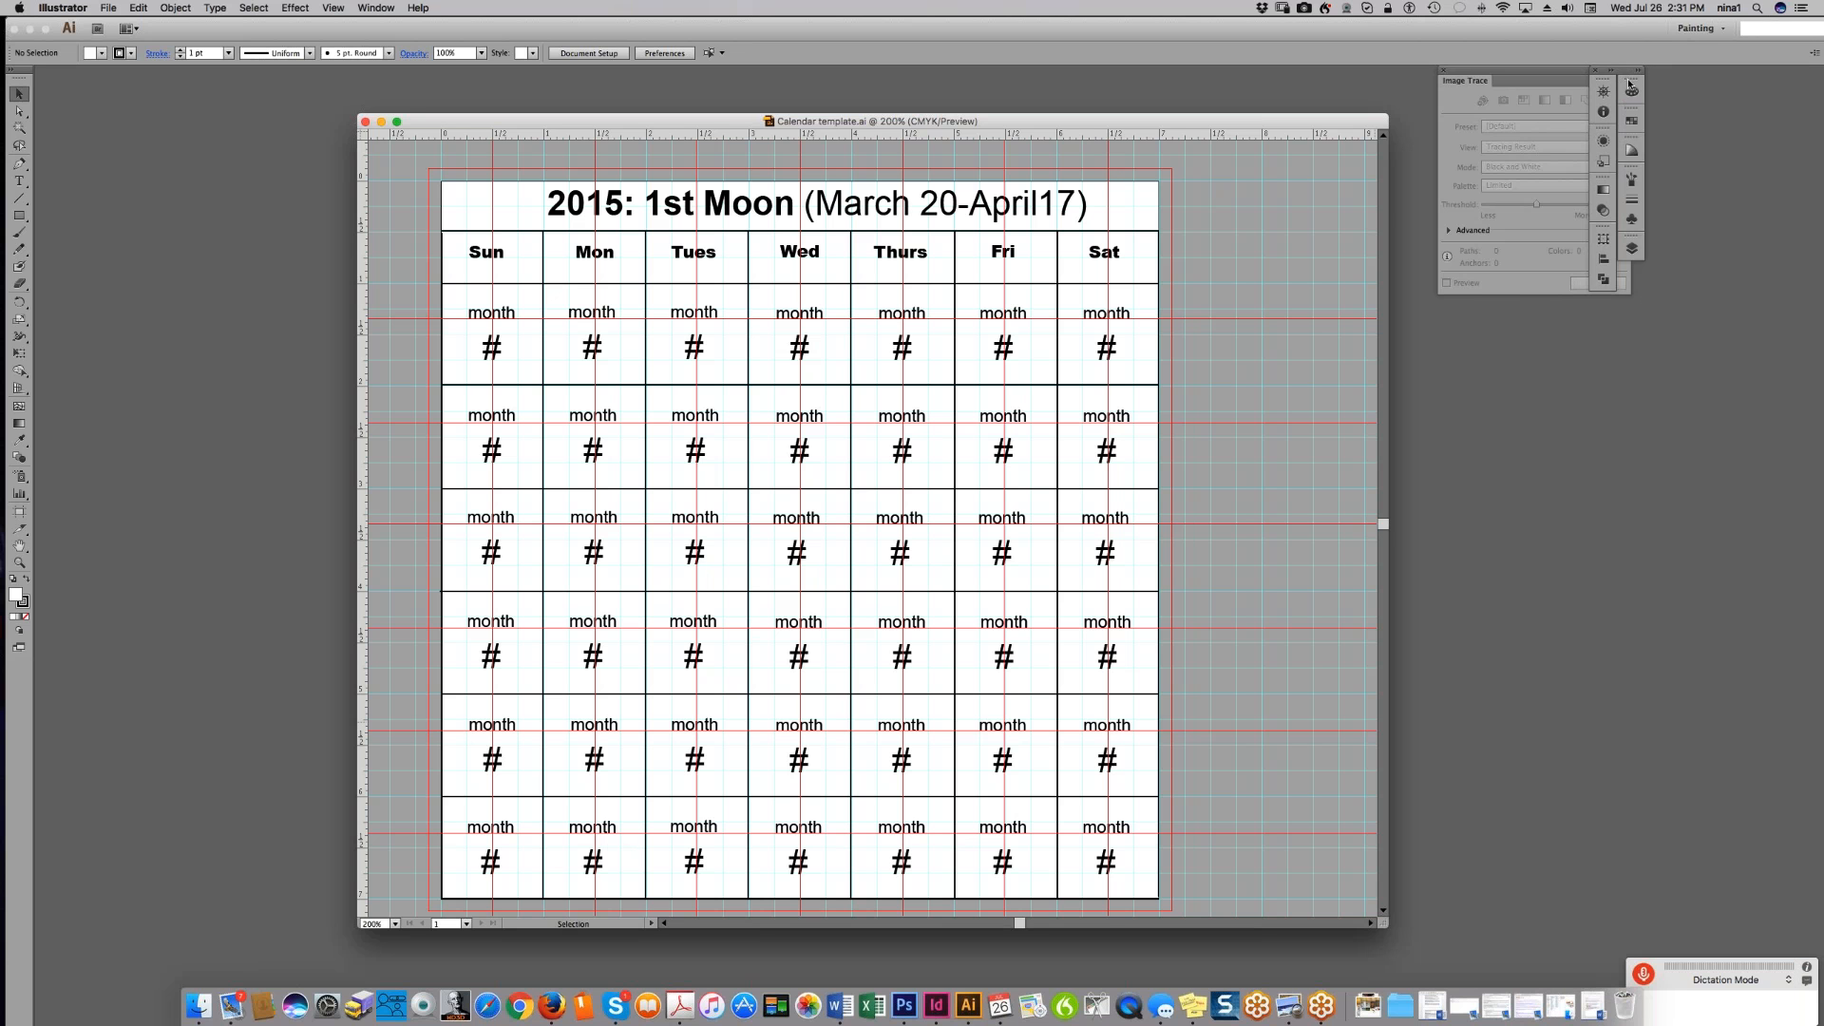
drag(1630, 72, 1803, 77)
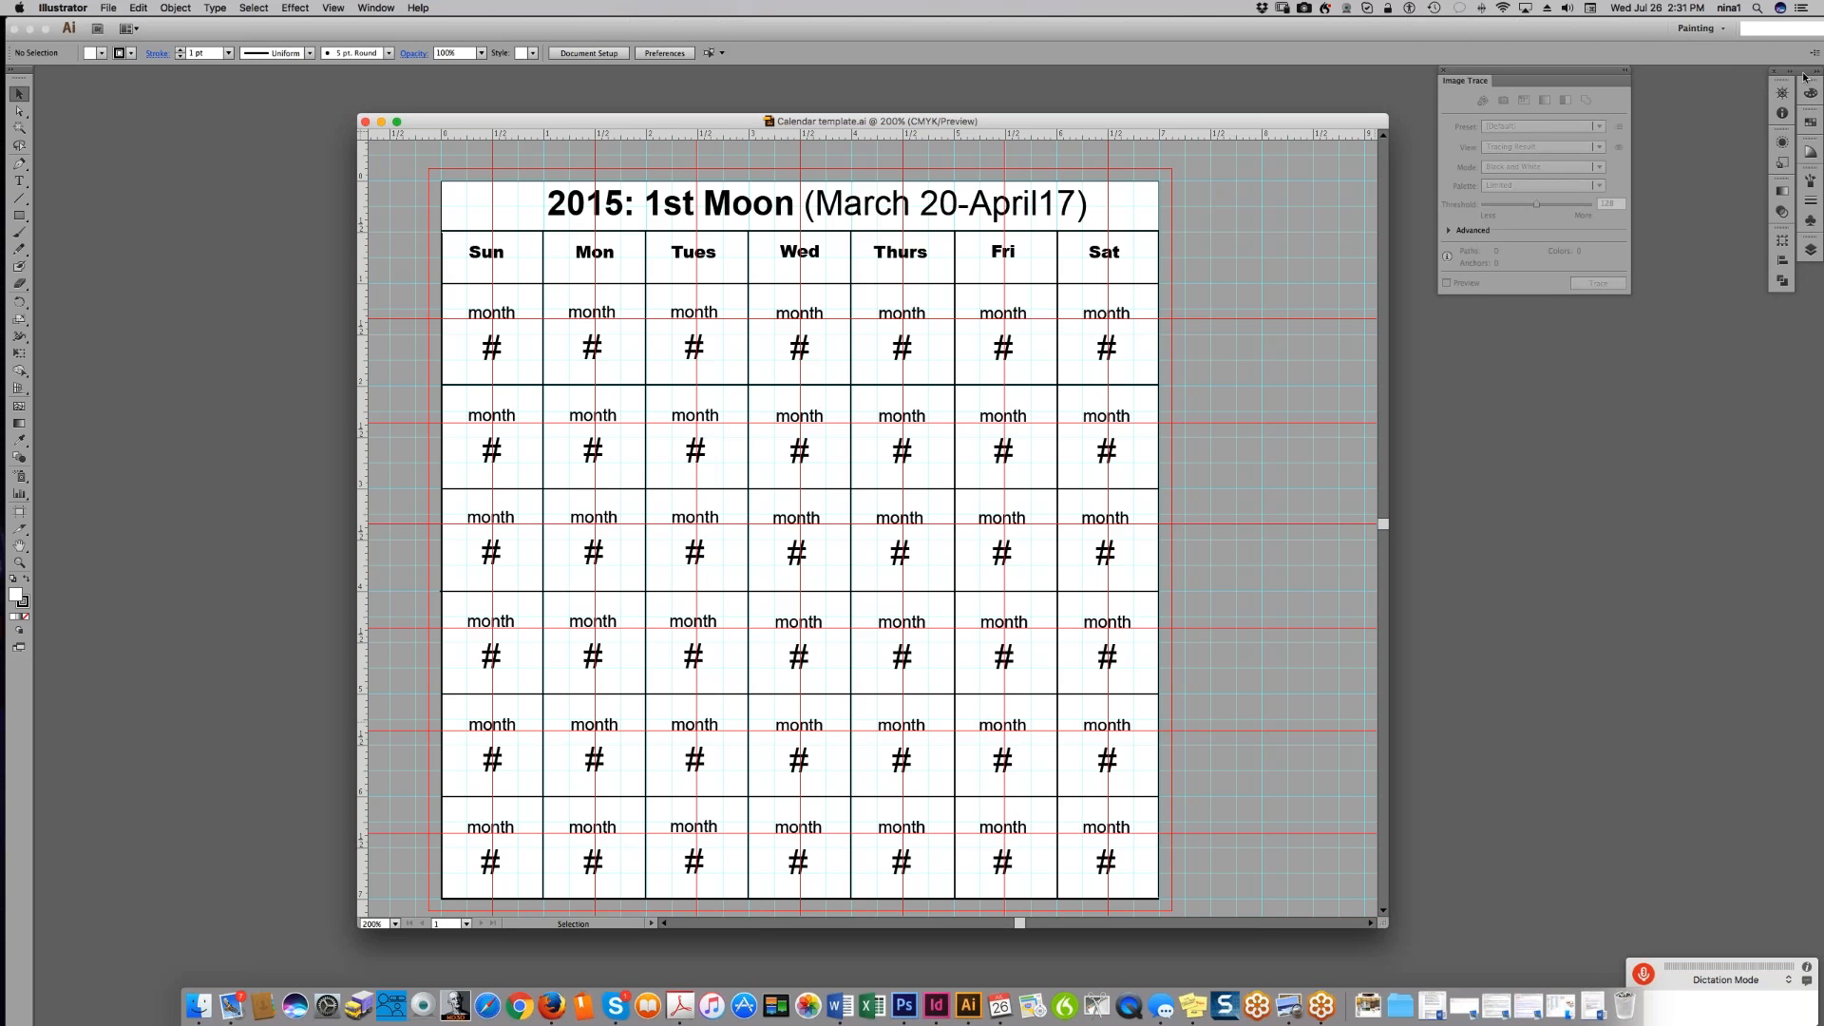
drag(1566, 73, 1809, 269)
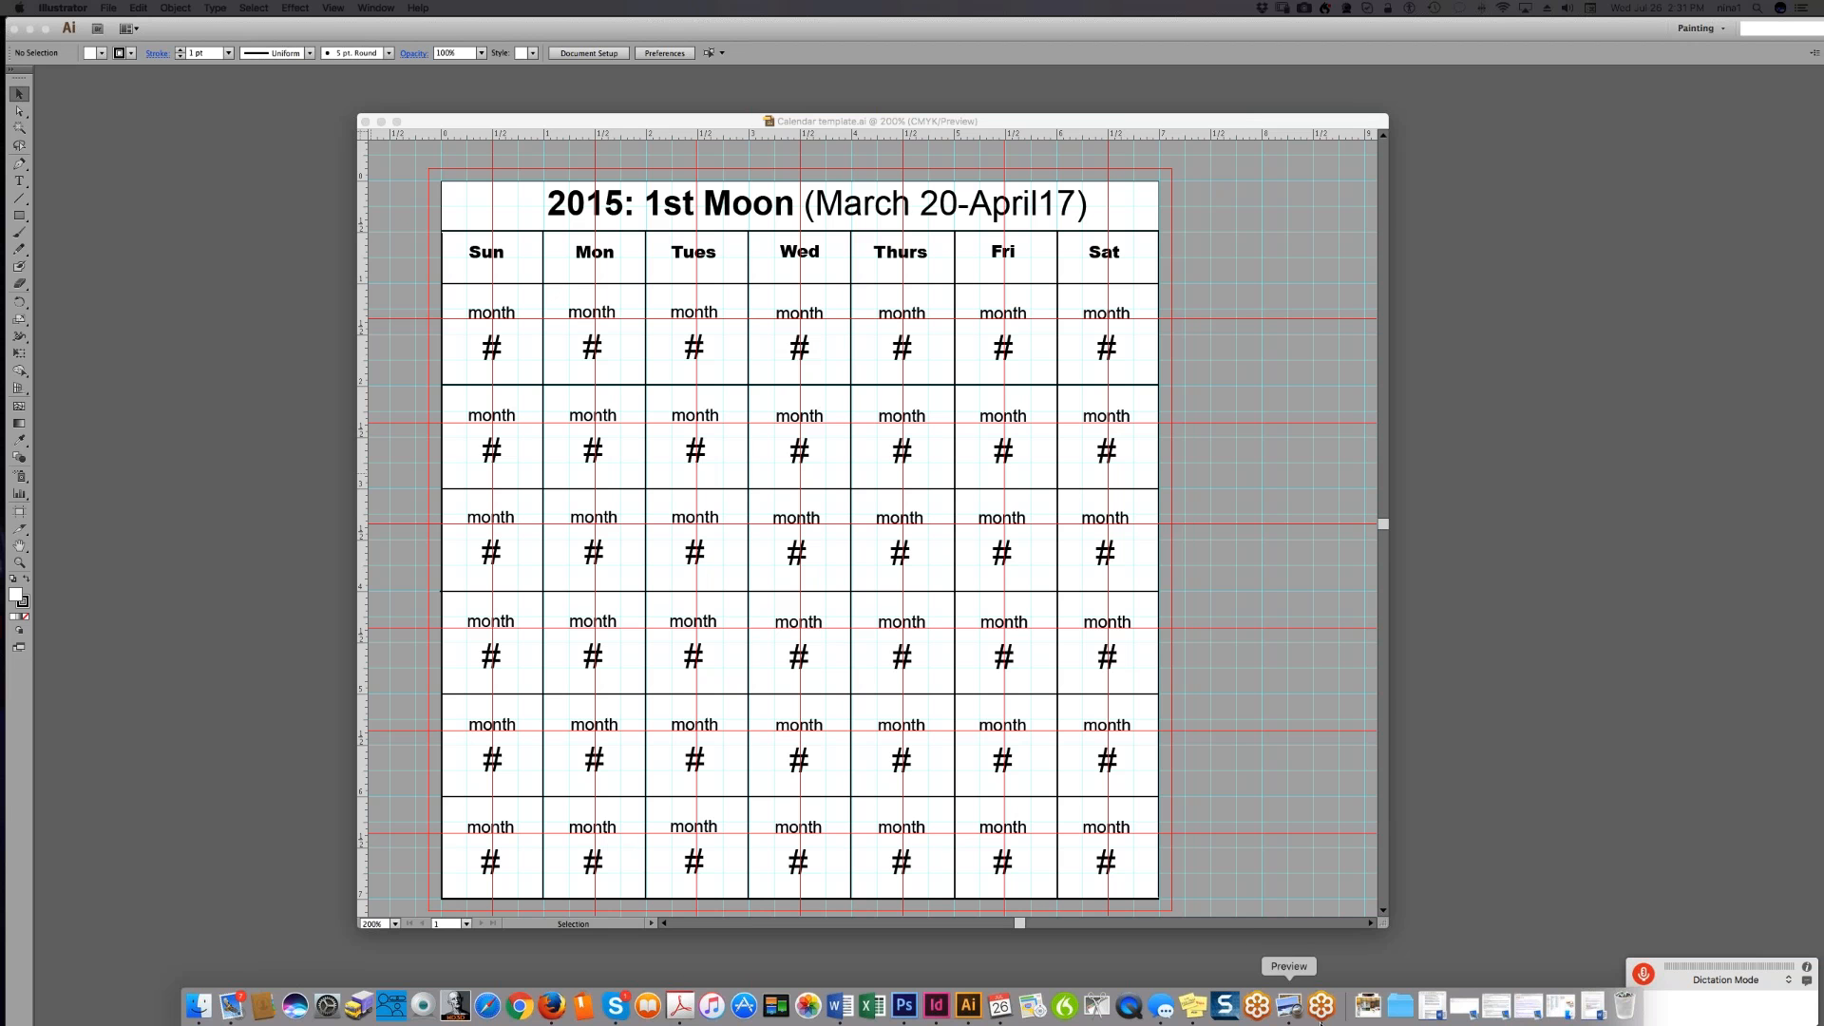
- Open the Downloads folder in Finder to check for the calendar PDFs, and close it
click(1367, 1005)
right_click(1368, 1005)
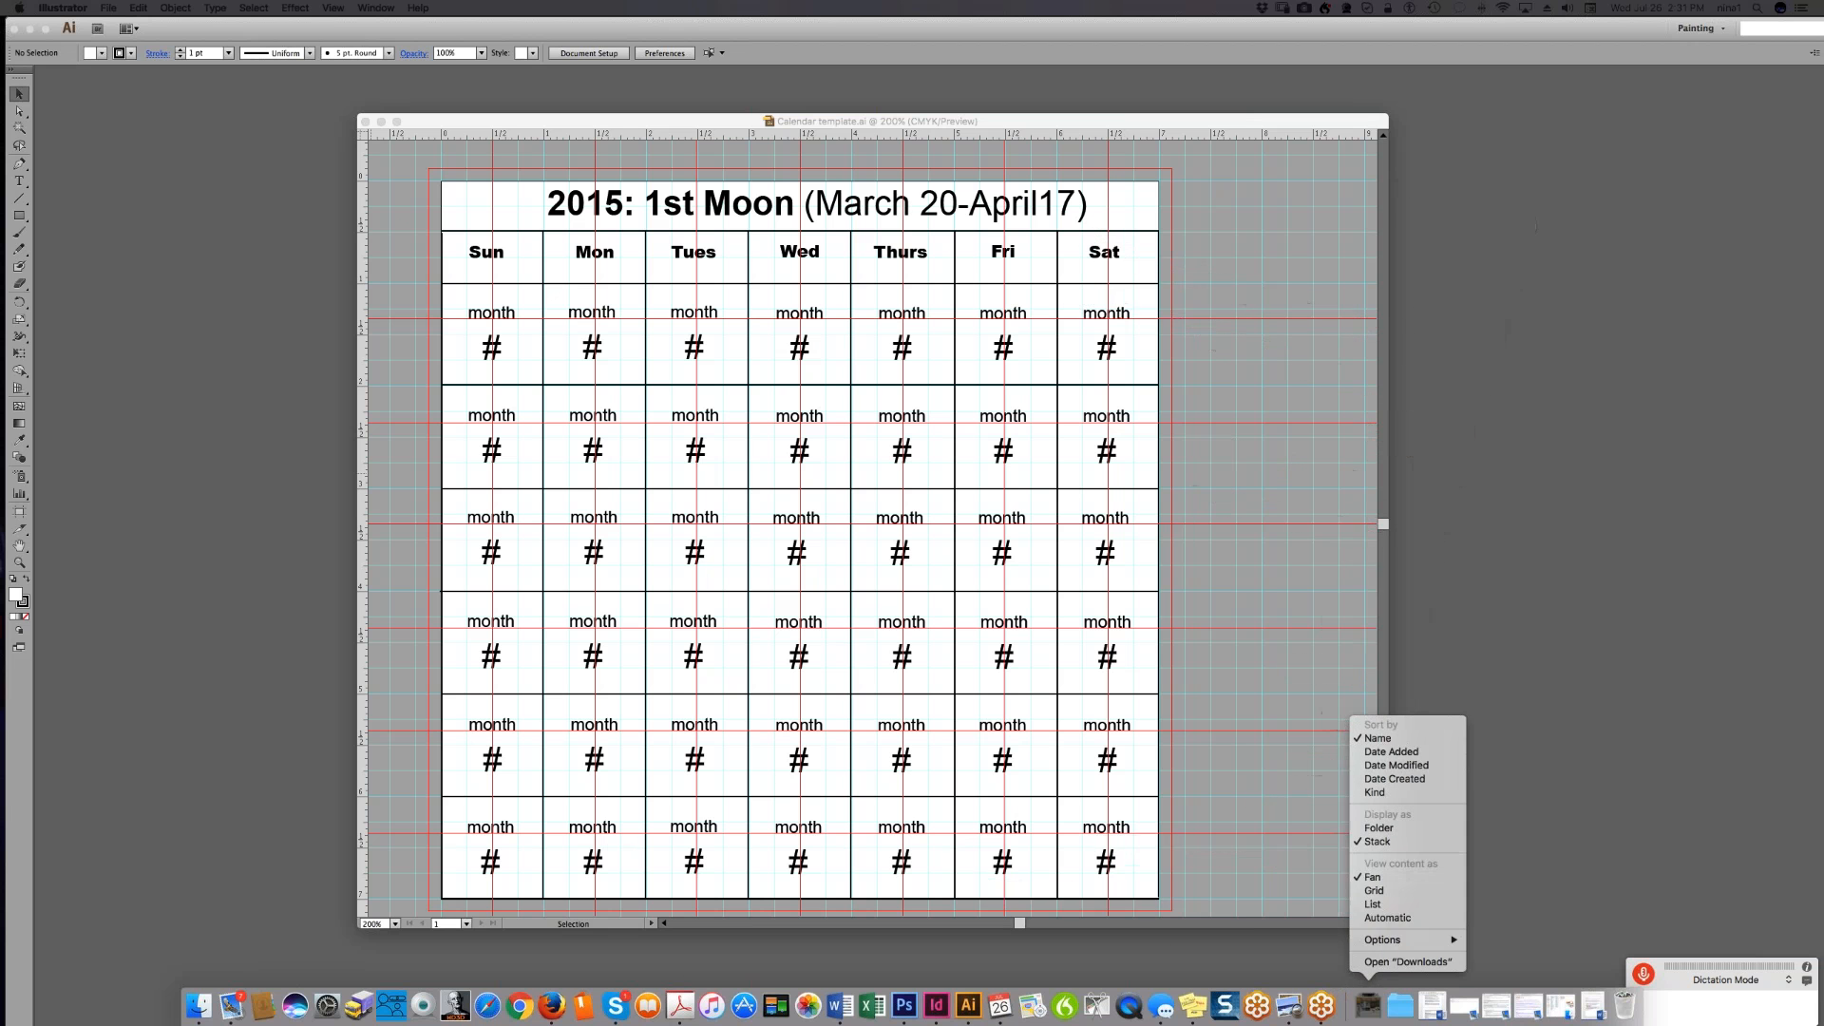
click(1389, 963)
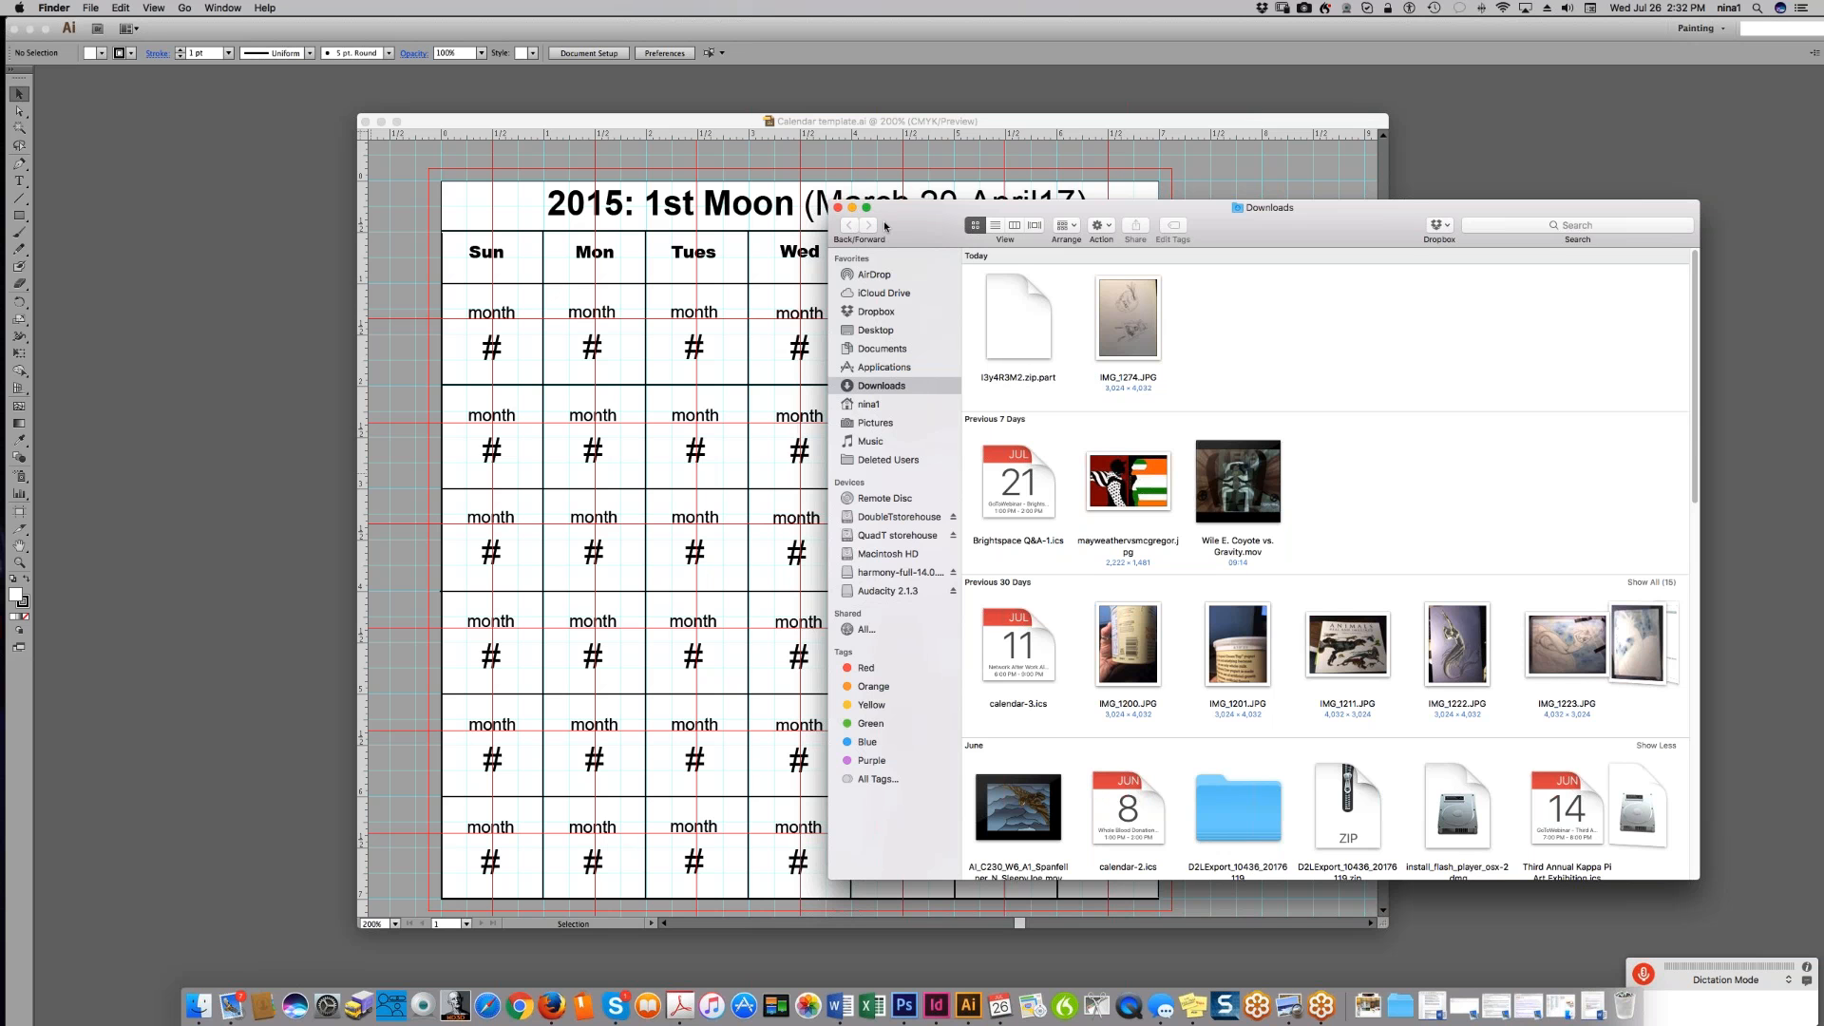
click(838, 208)
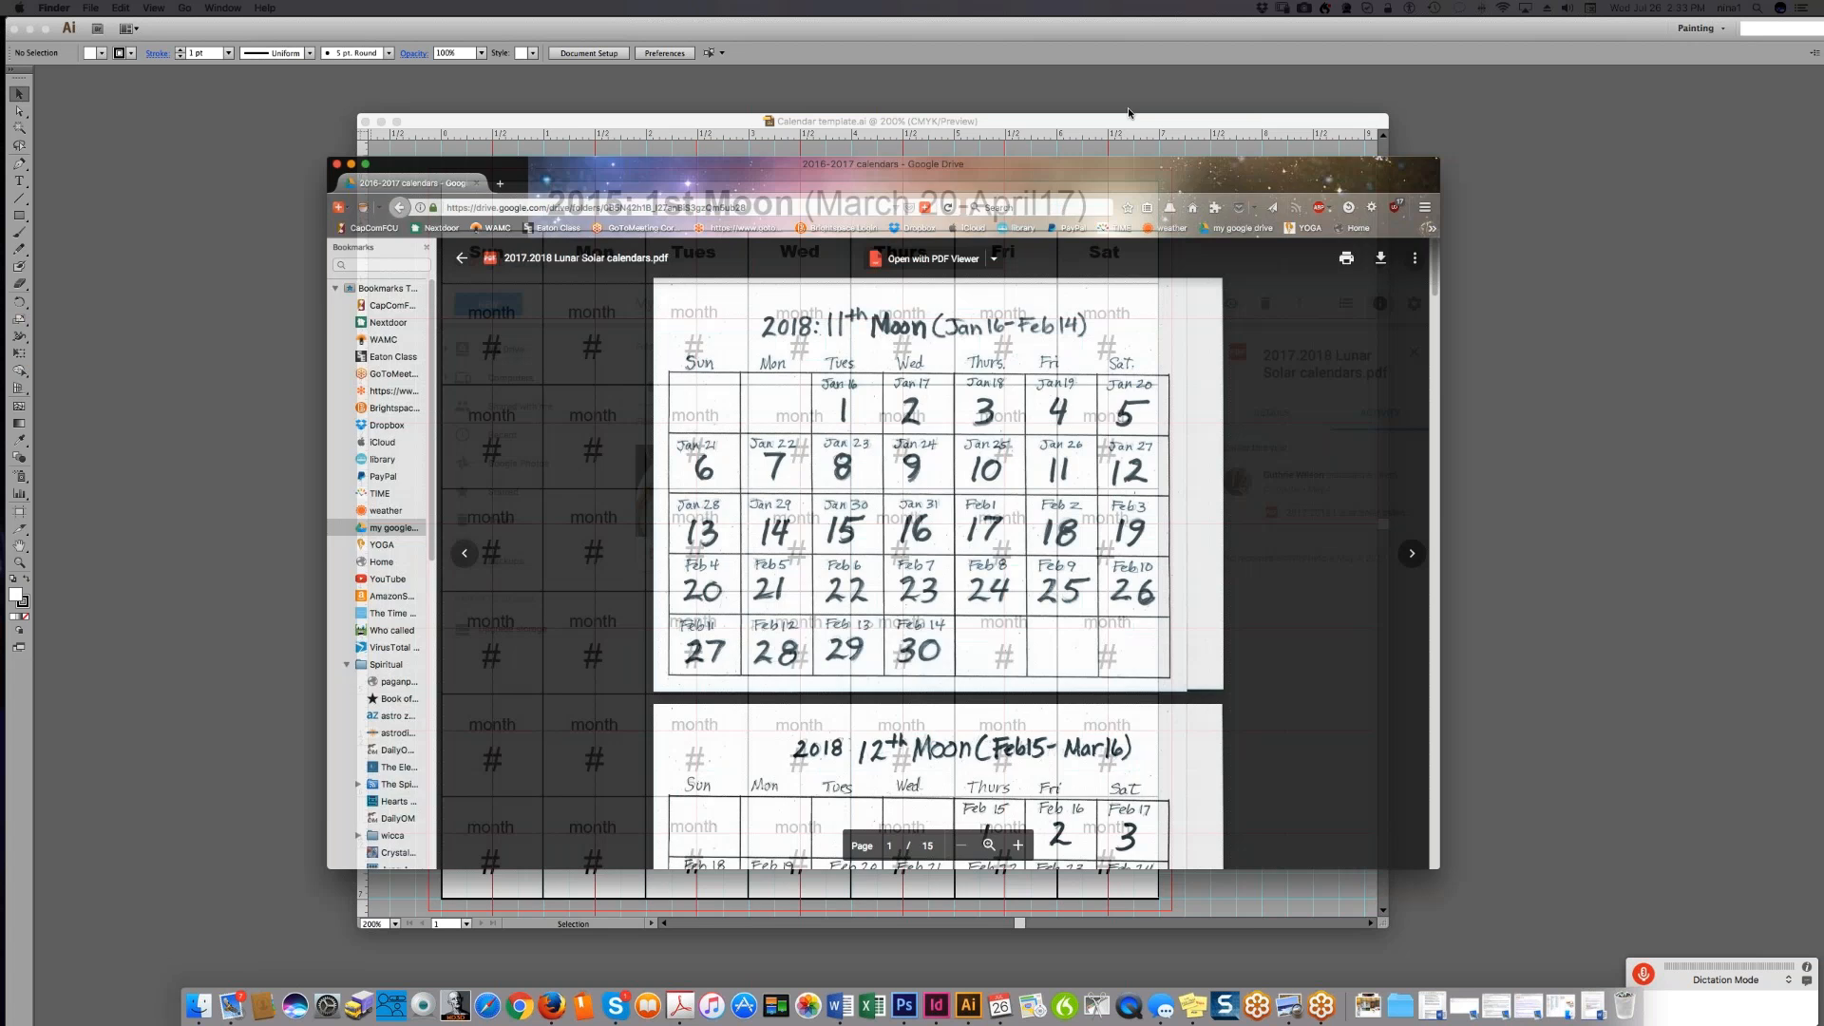
- In Firefox, download 2017.2018 Lunar Solar calendars.pdf into the 2018-2020 folder inside calendarFINAL PROOFS
drag(1258, 161, 1339, 117)
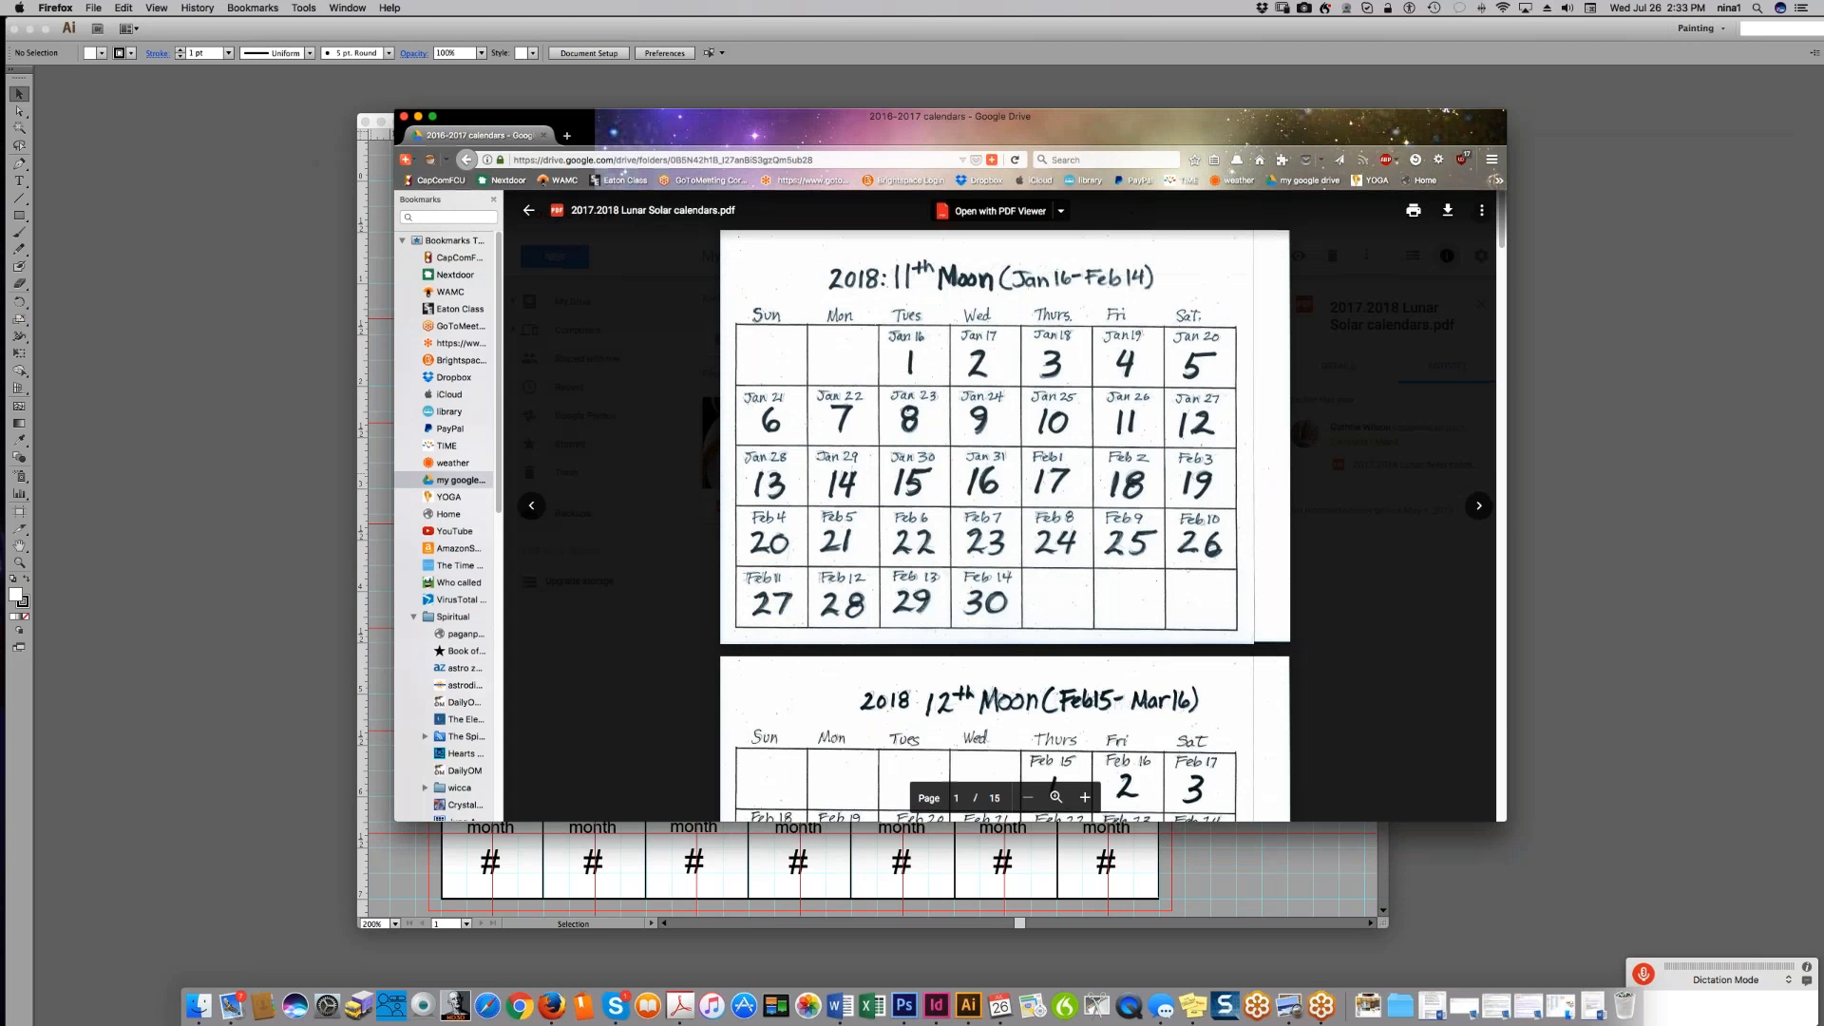
click(1447, 211)
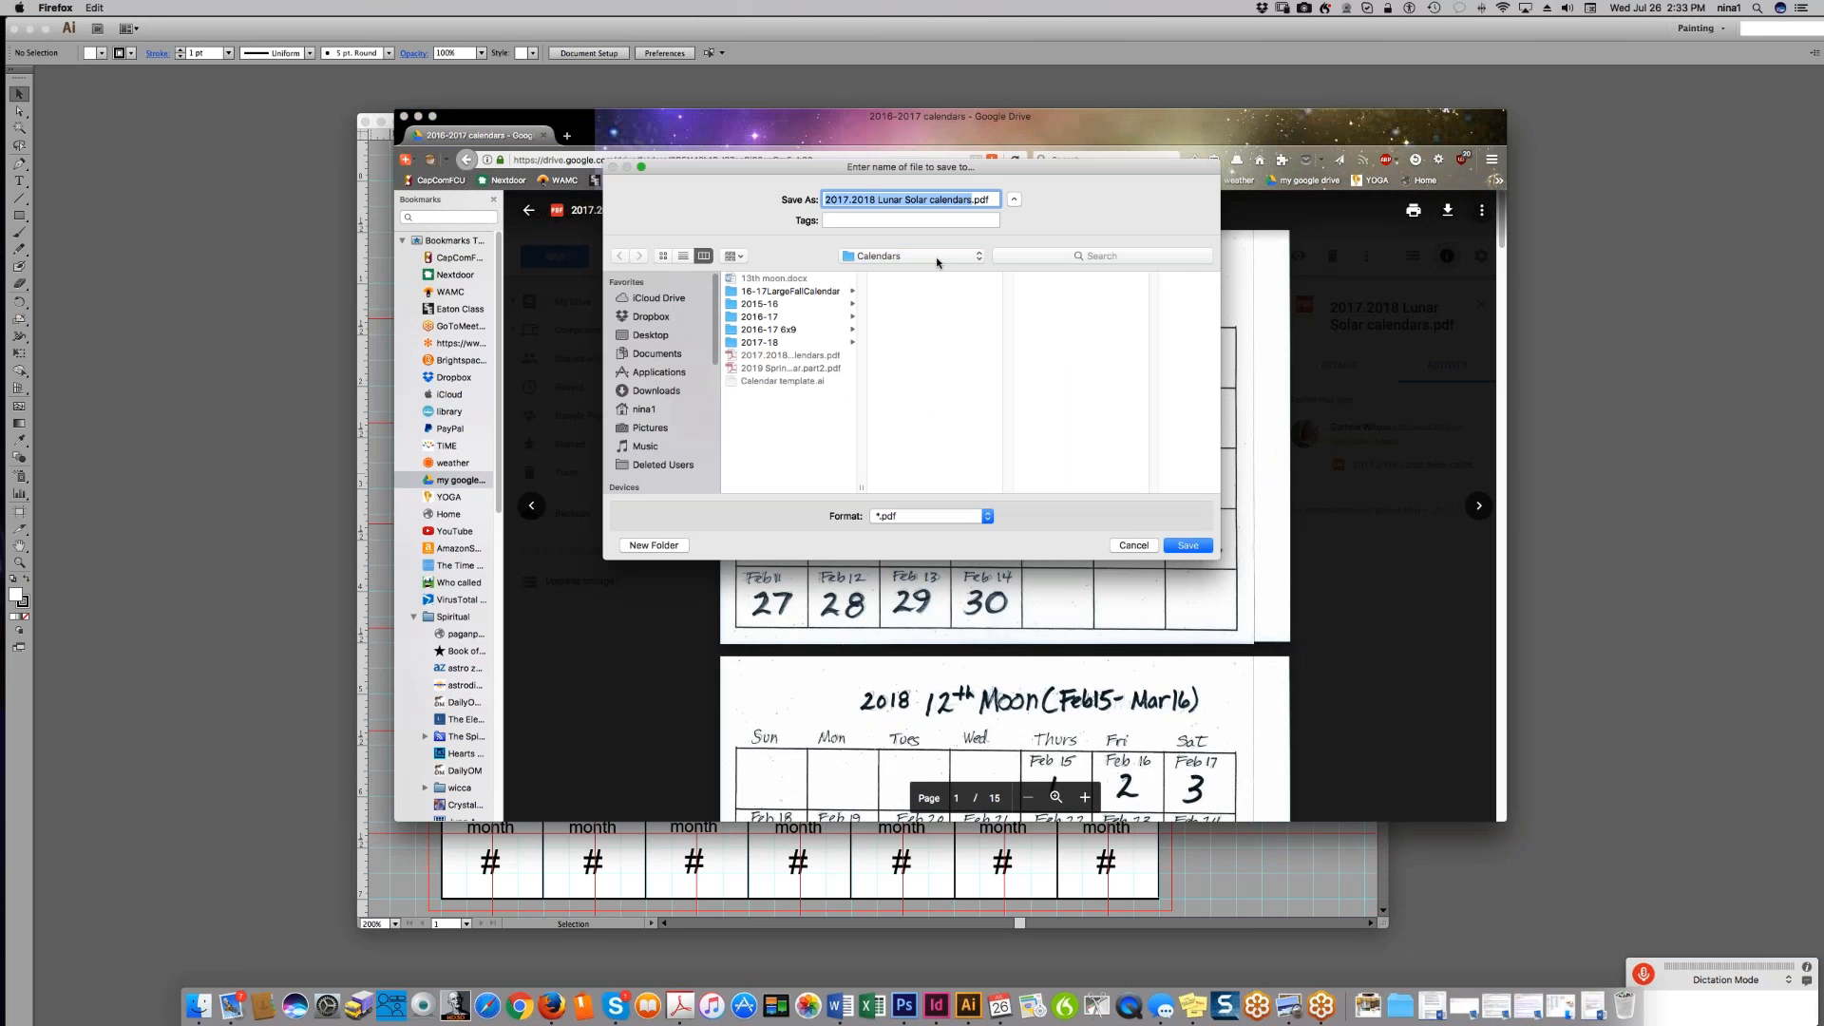
click(936, 258)
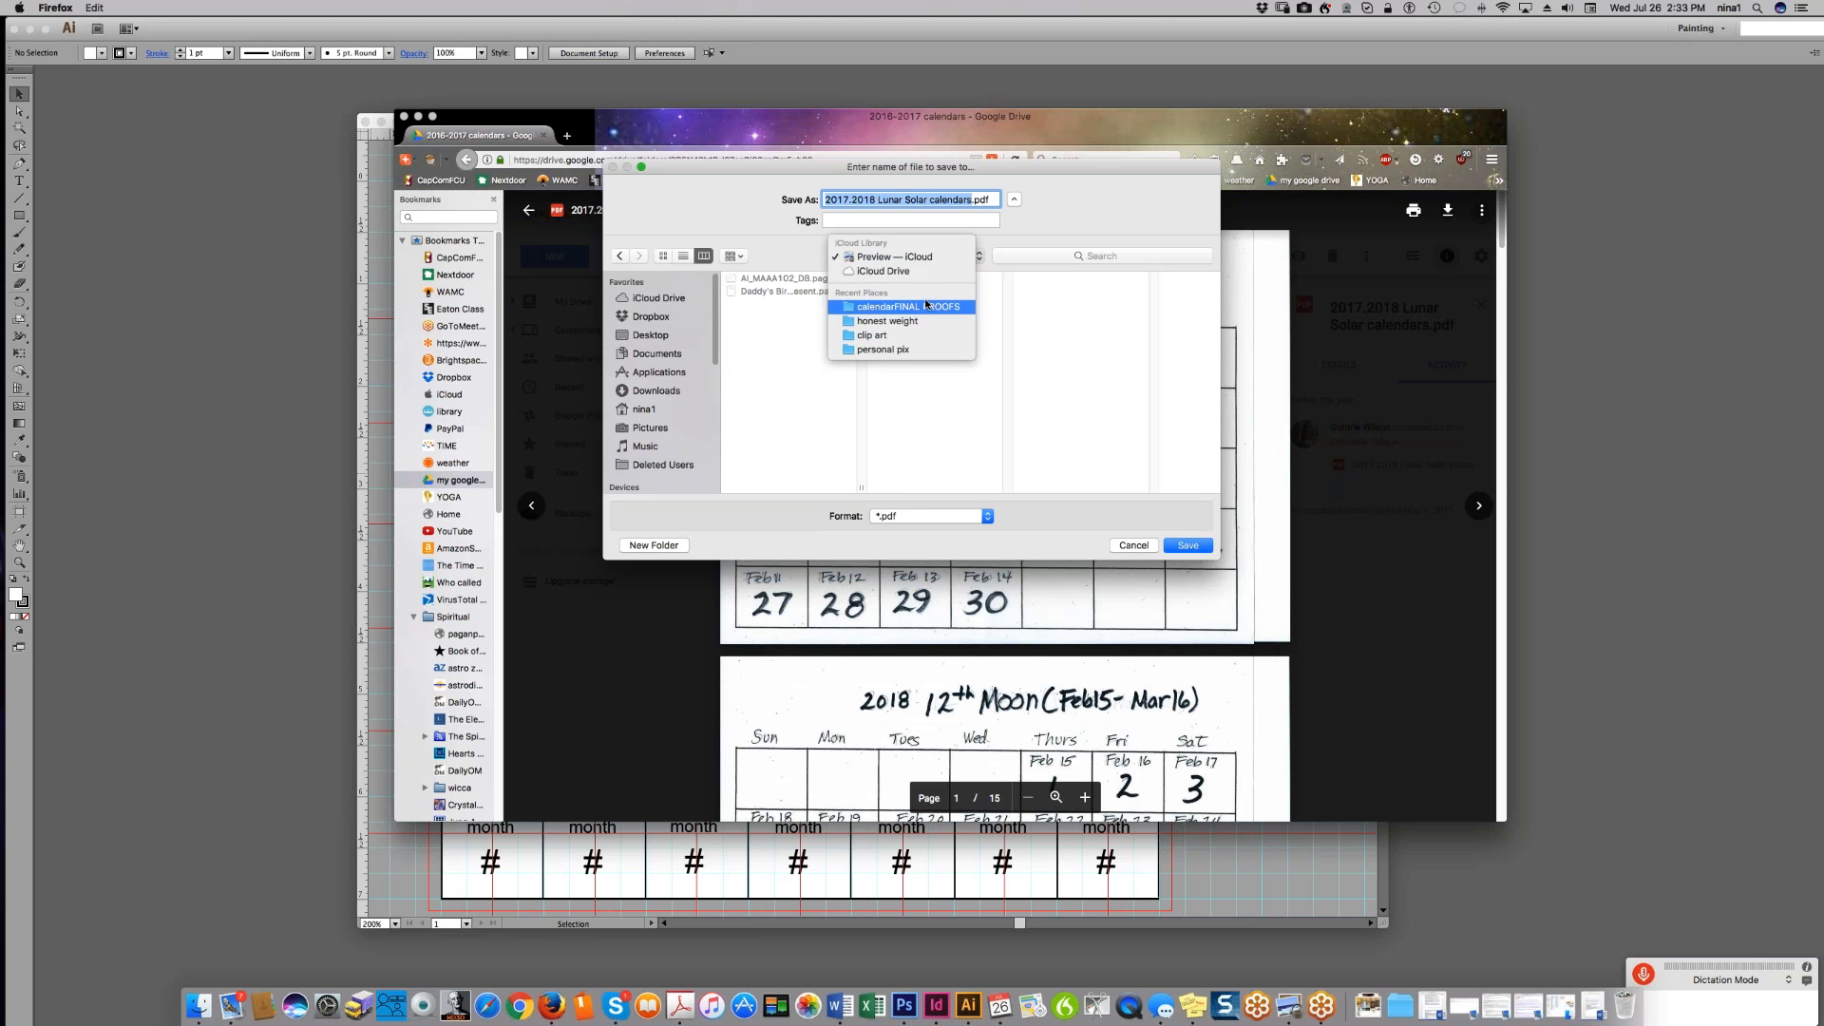
click(926, 305)
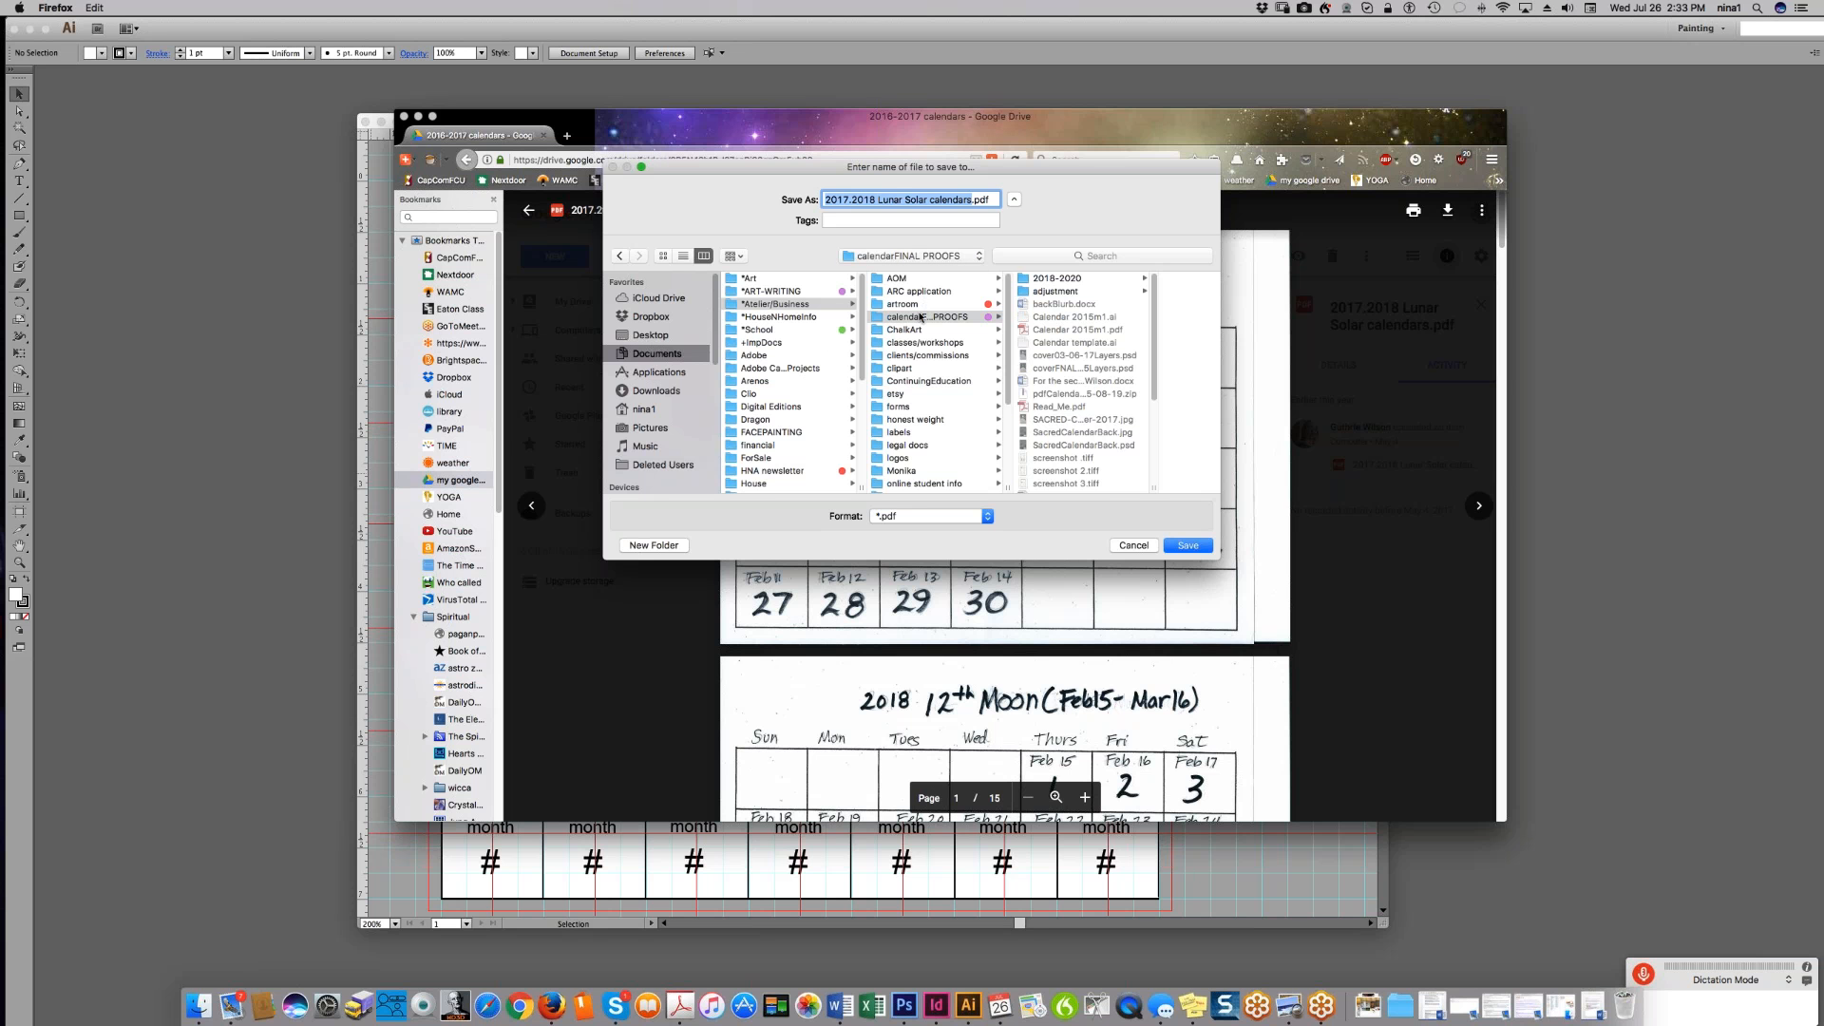
click(1080, 281)
click(1187, 545)
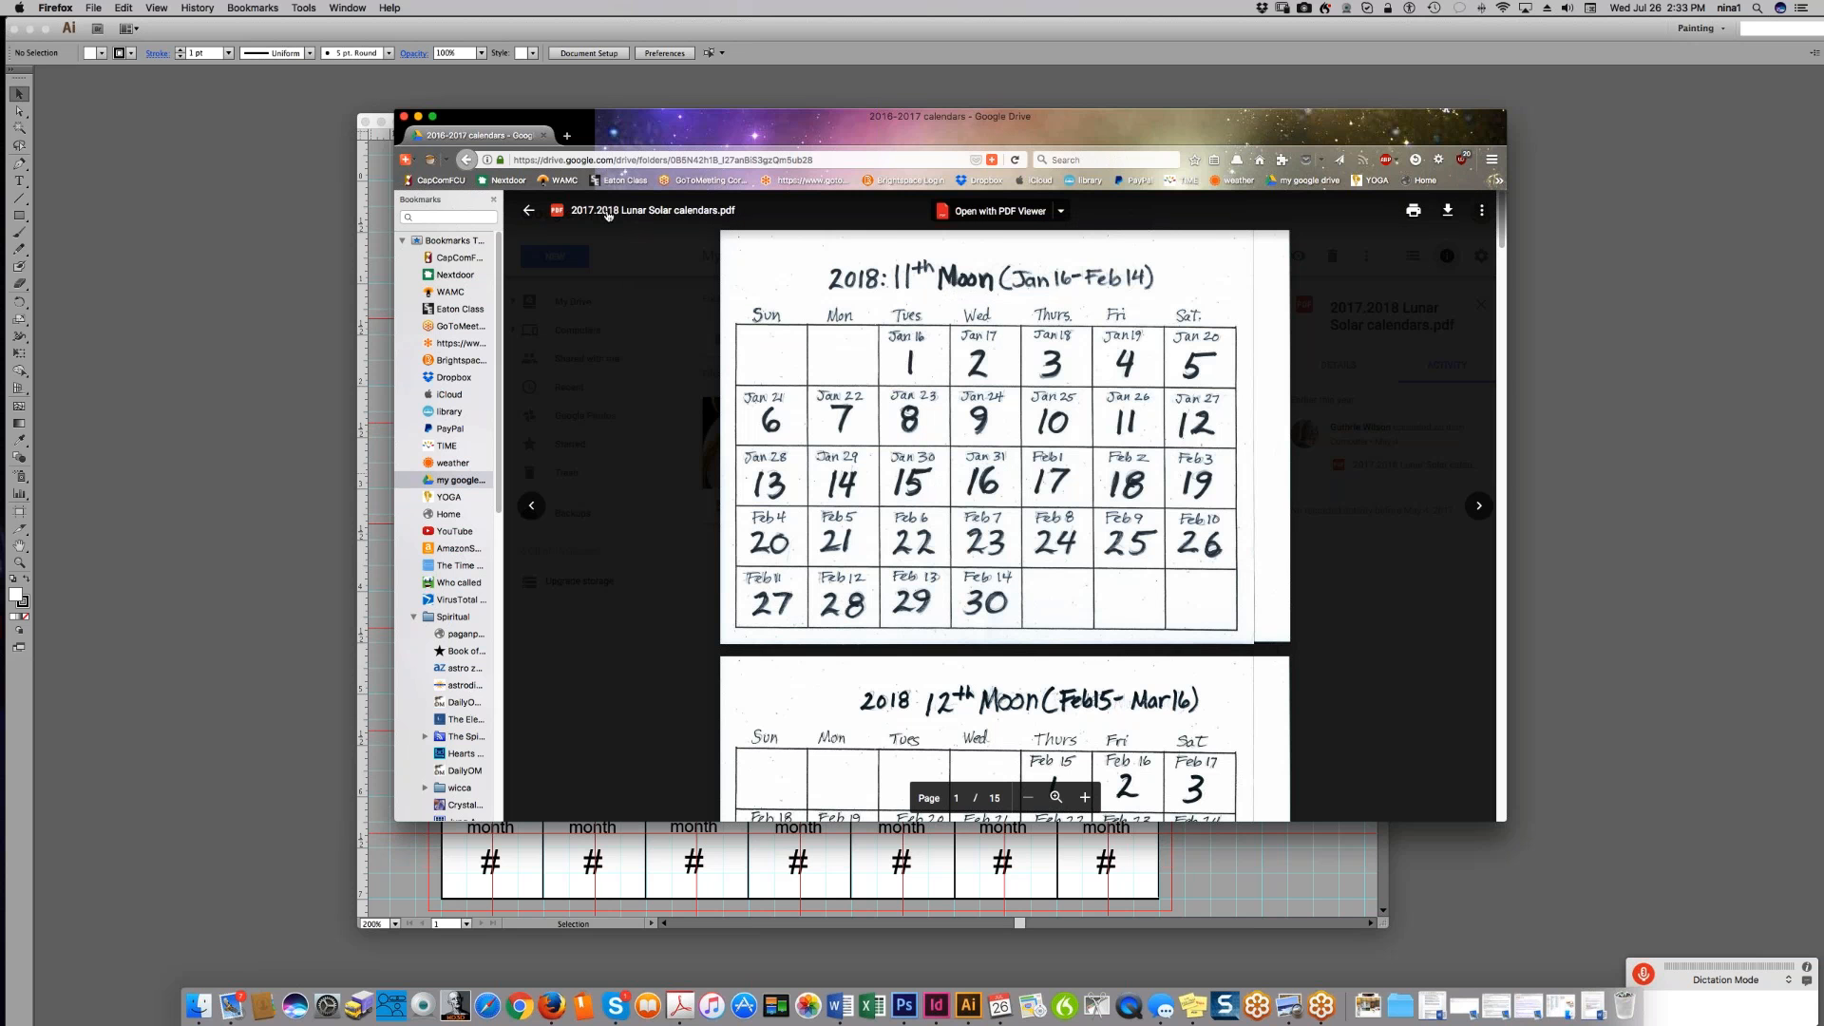
- Download 2019 Spring LunarSolarCalendar.part2.pdf from the 2016-2017 calendars folder into the 2018-2020 folder, and put the browser window out of sight
click(531, 210)
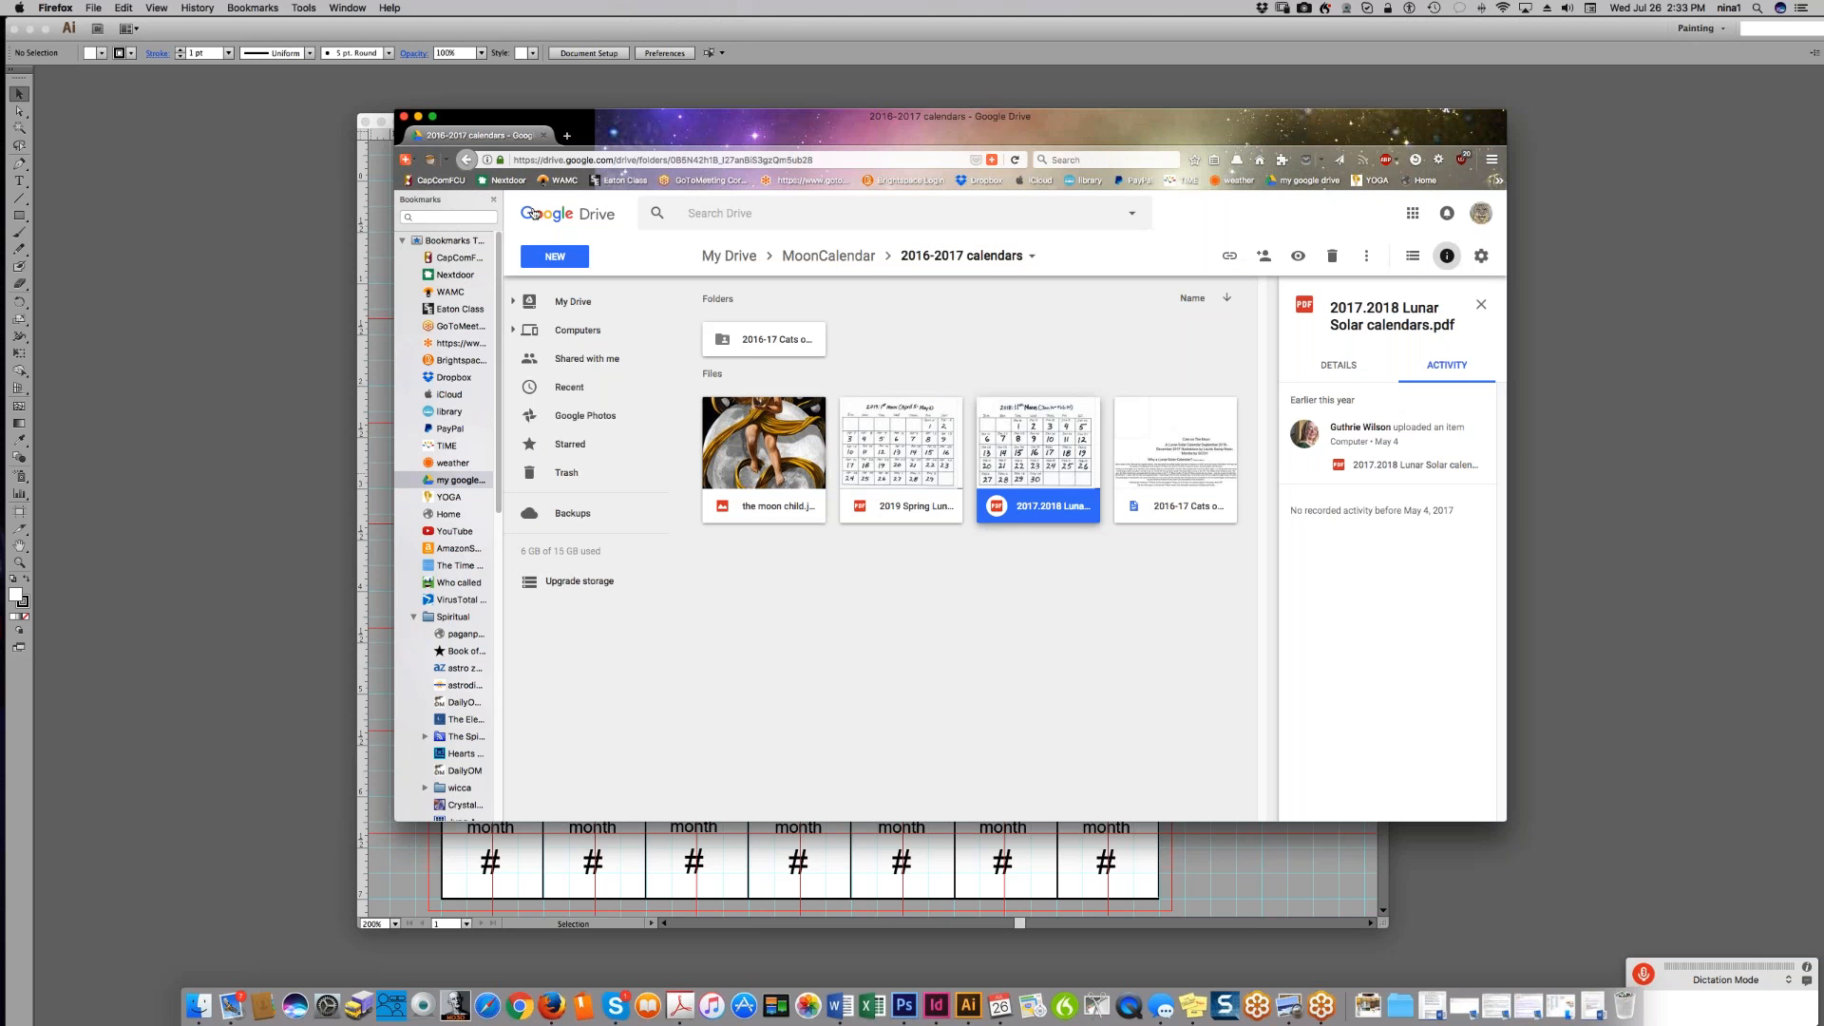
click(870, 450)
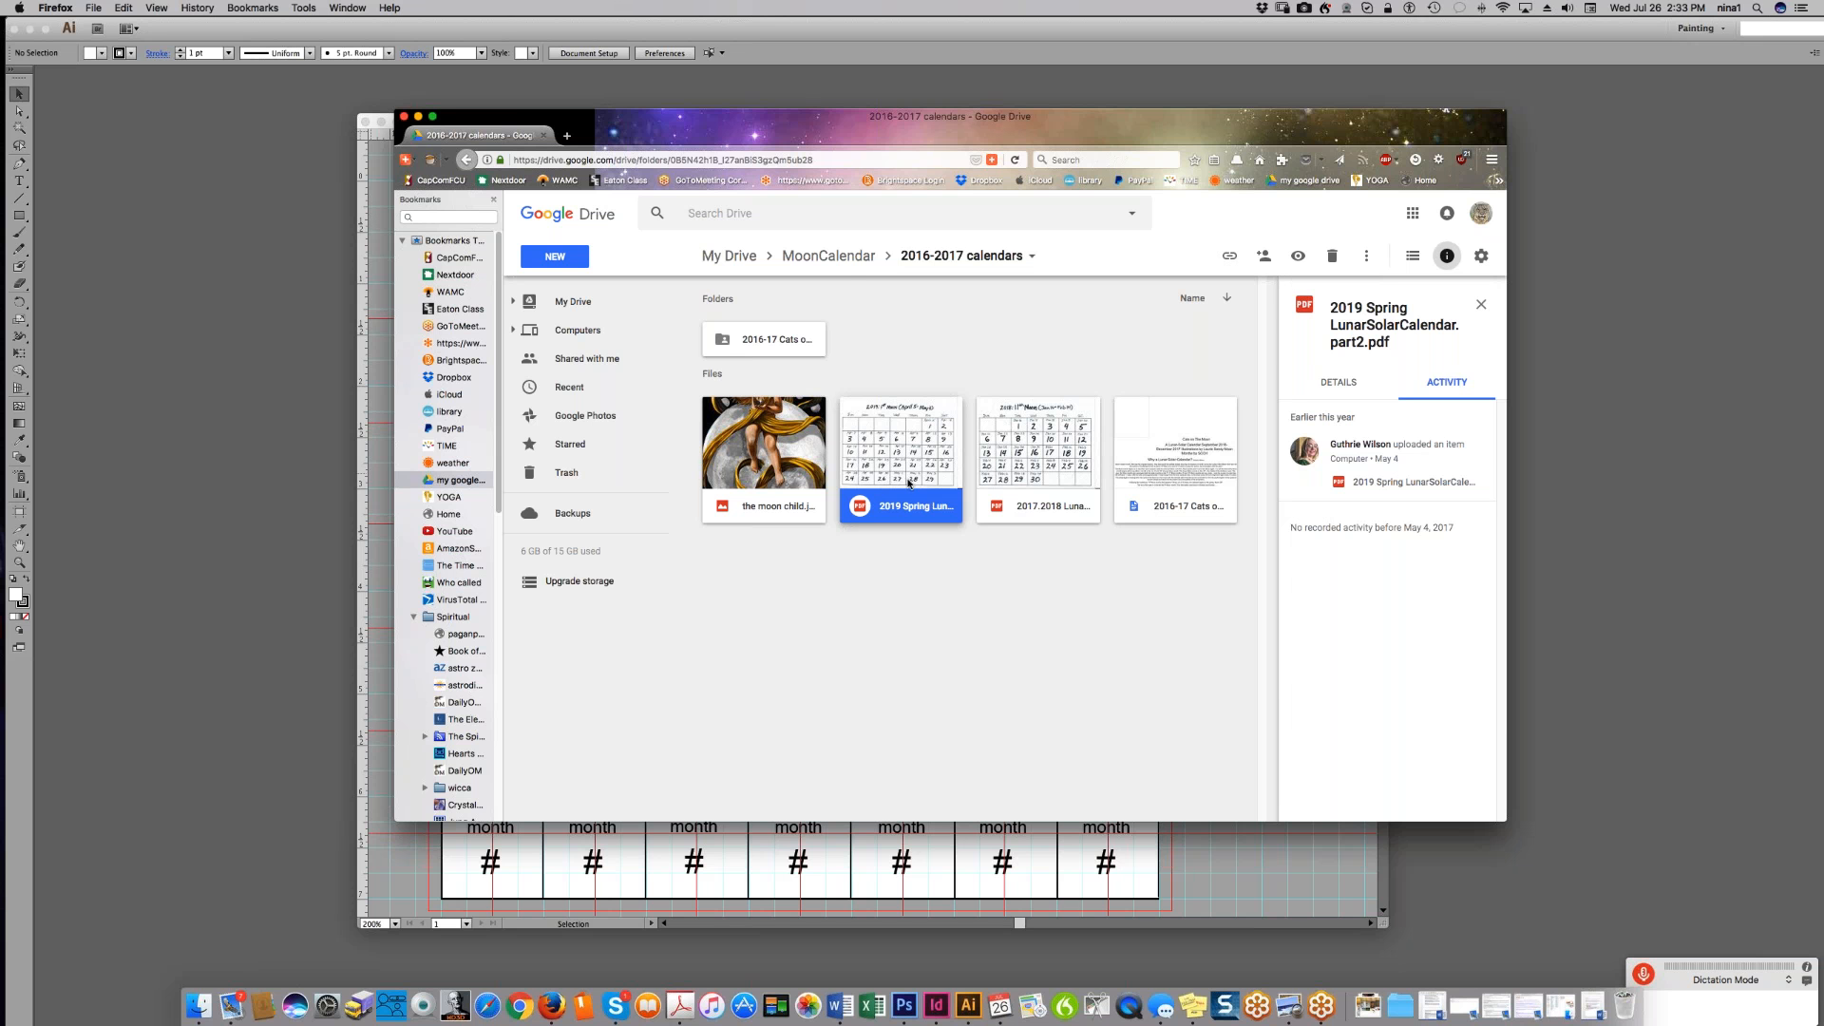
double_click(954, 471)
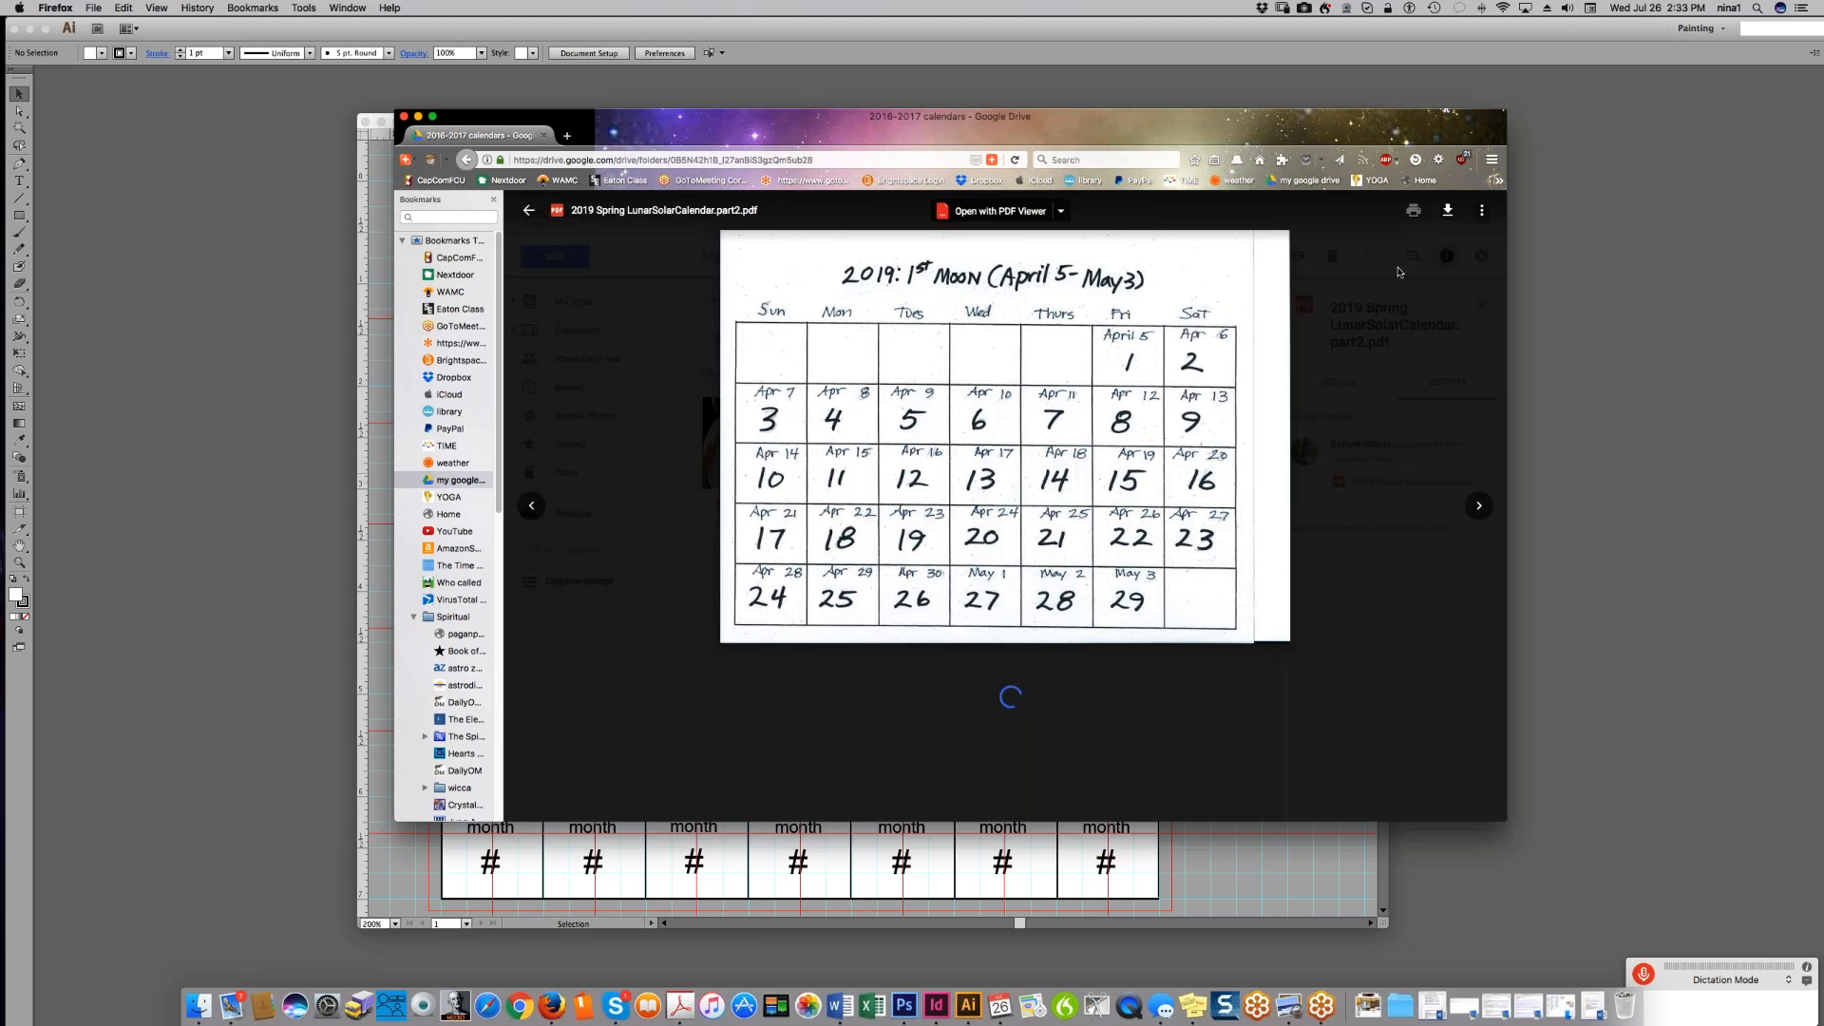
click(1448, 214)
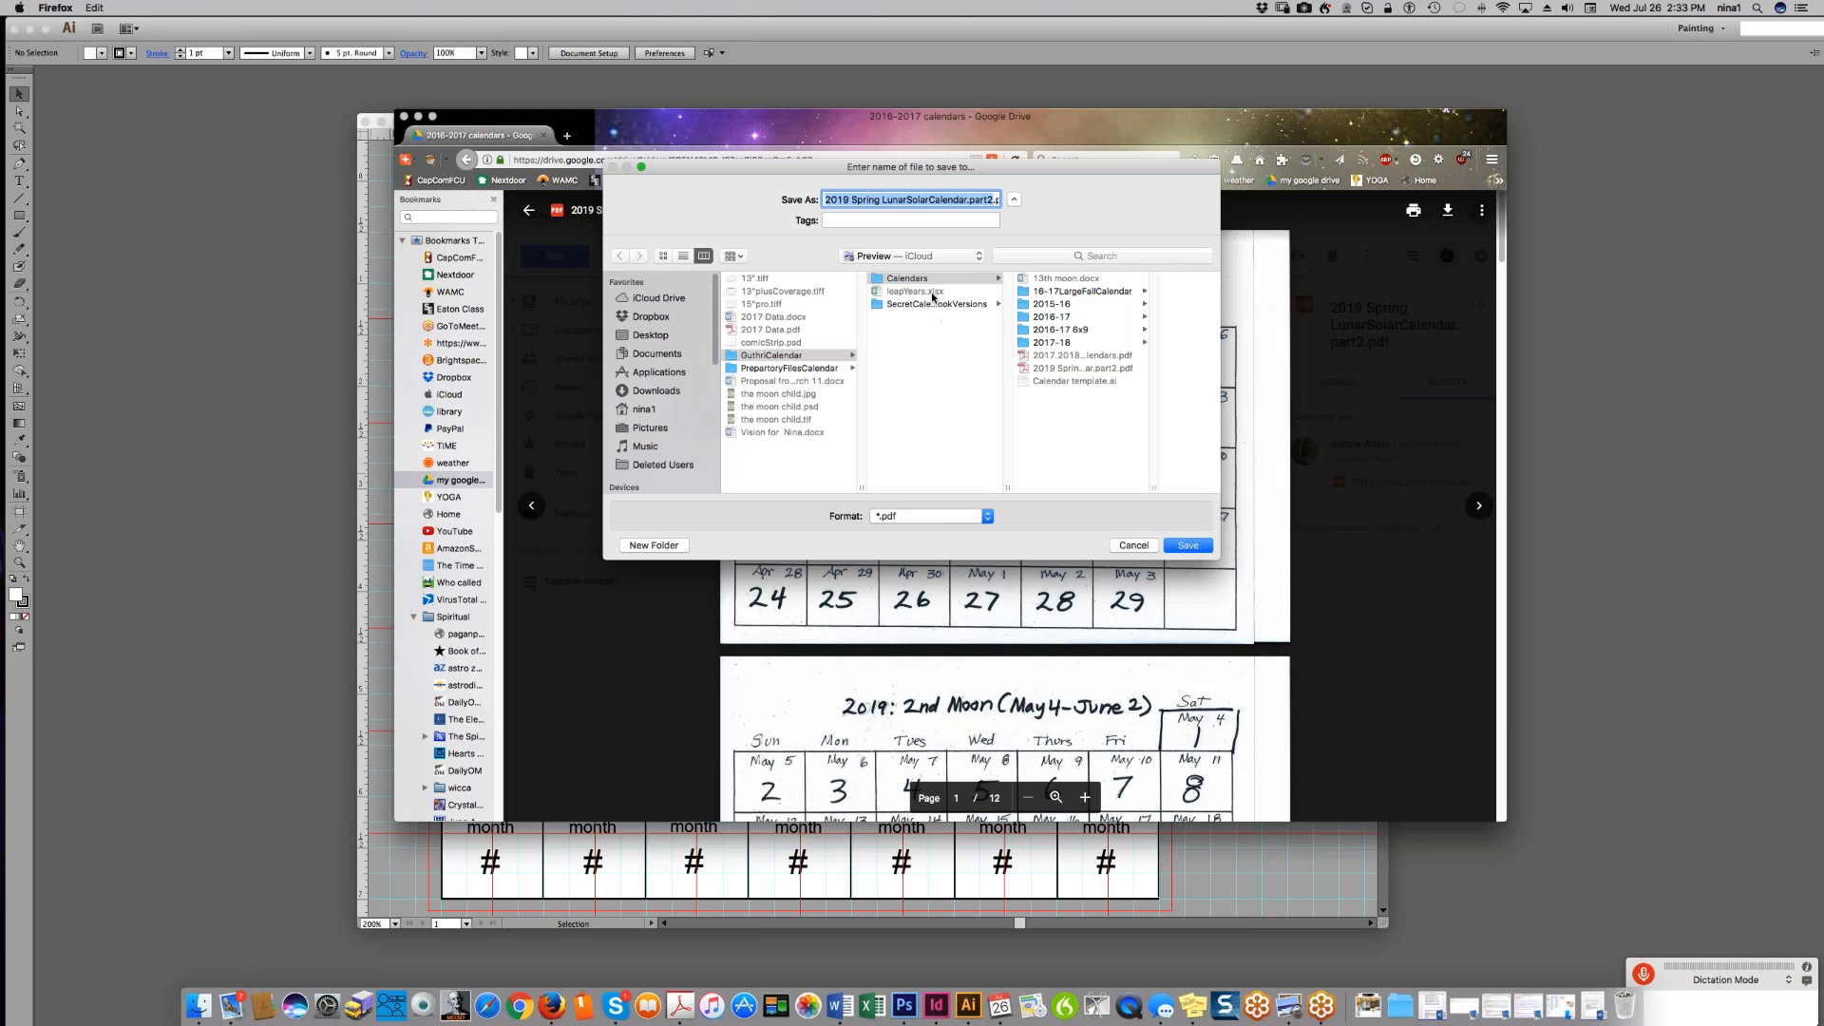
click(934, 257)
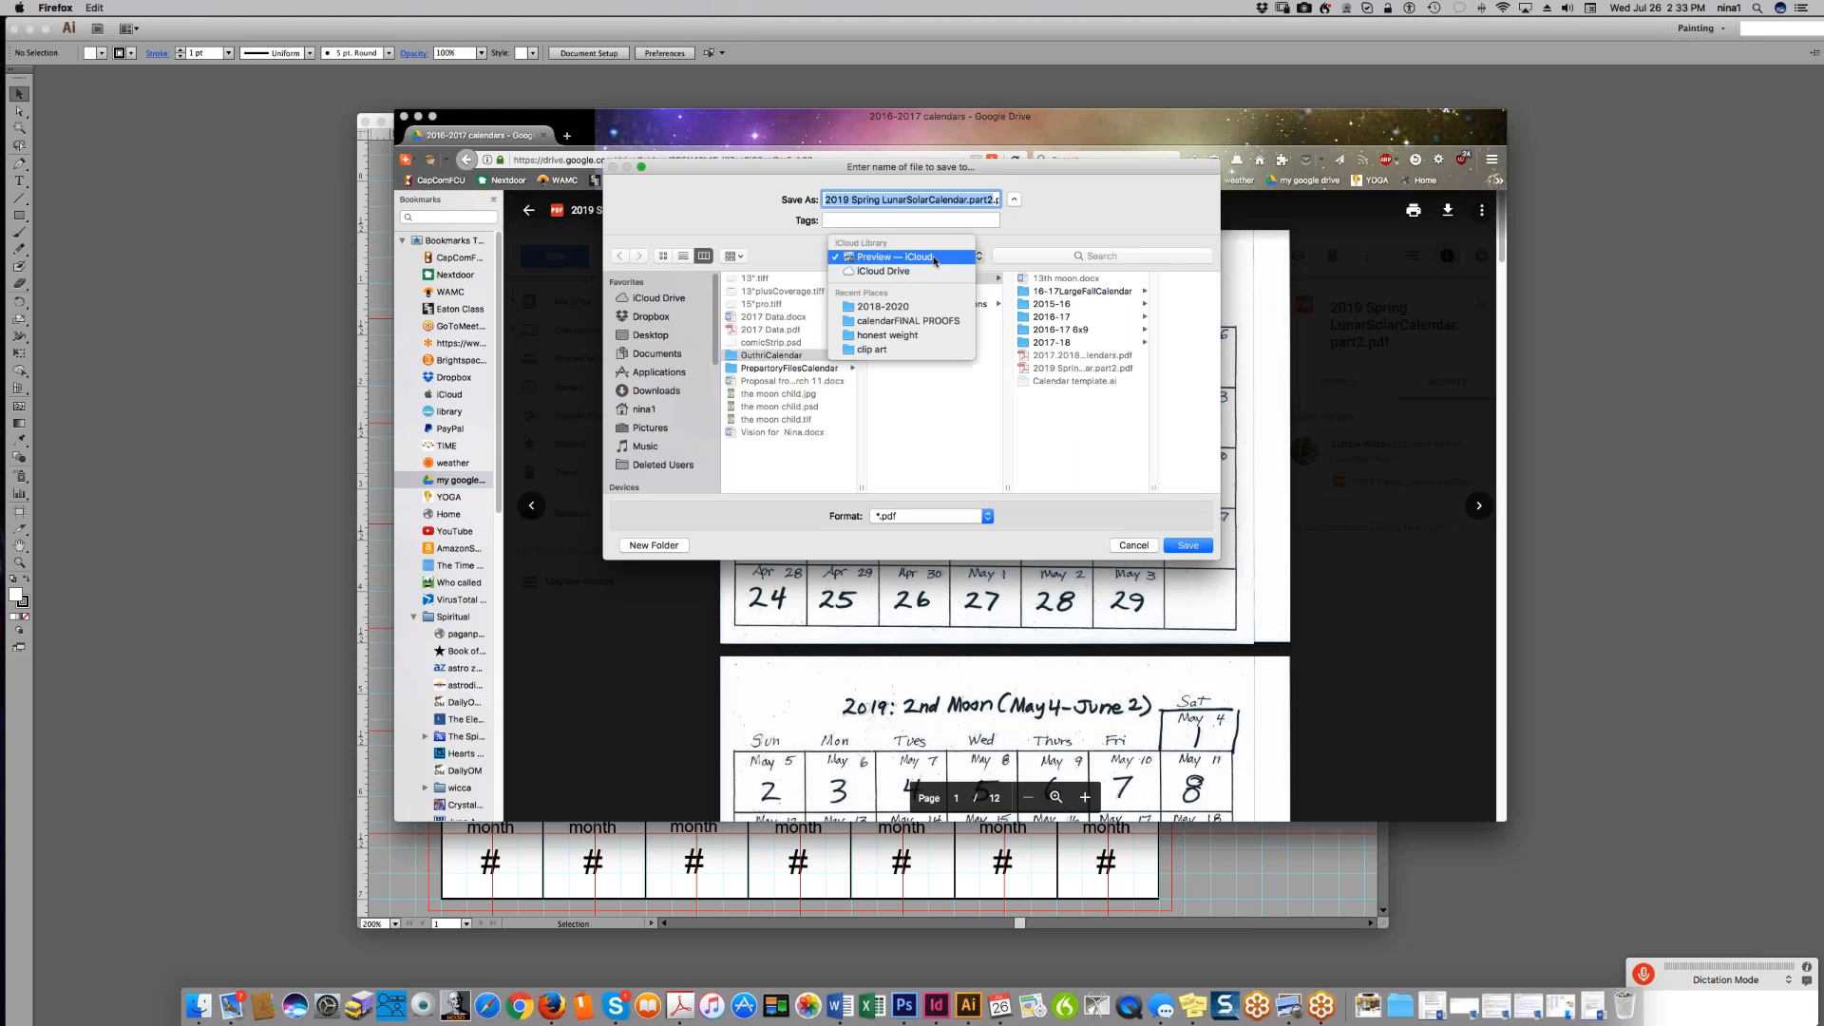
click(913, 305)
click(1188, 545)
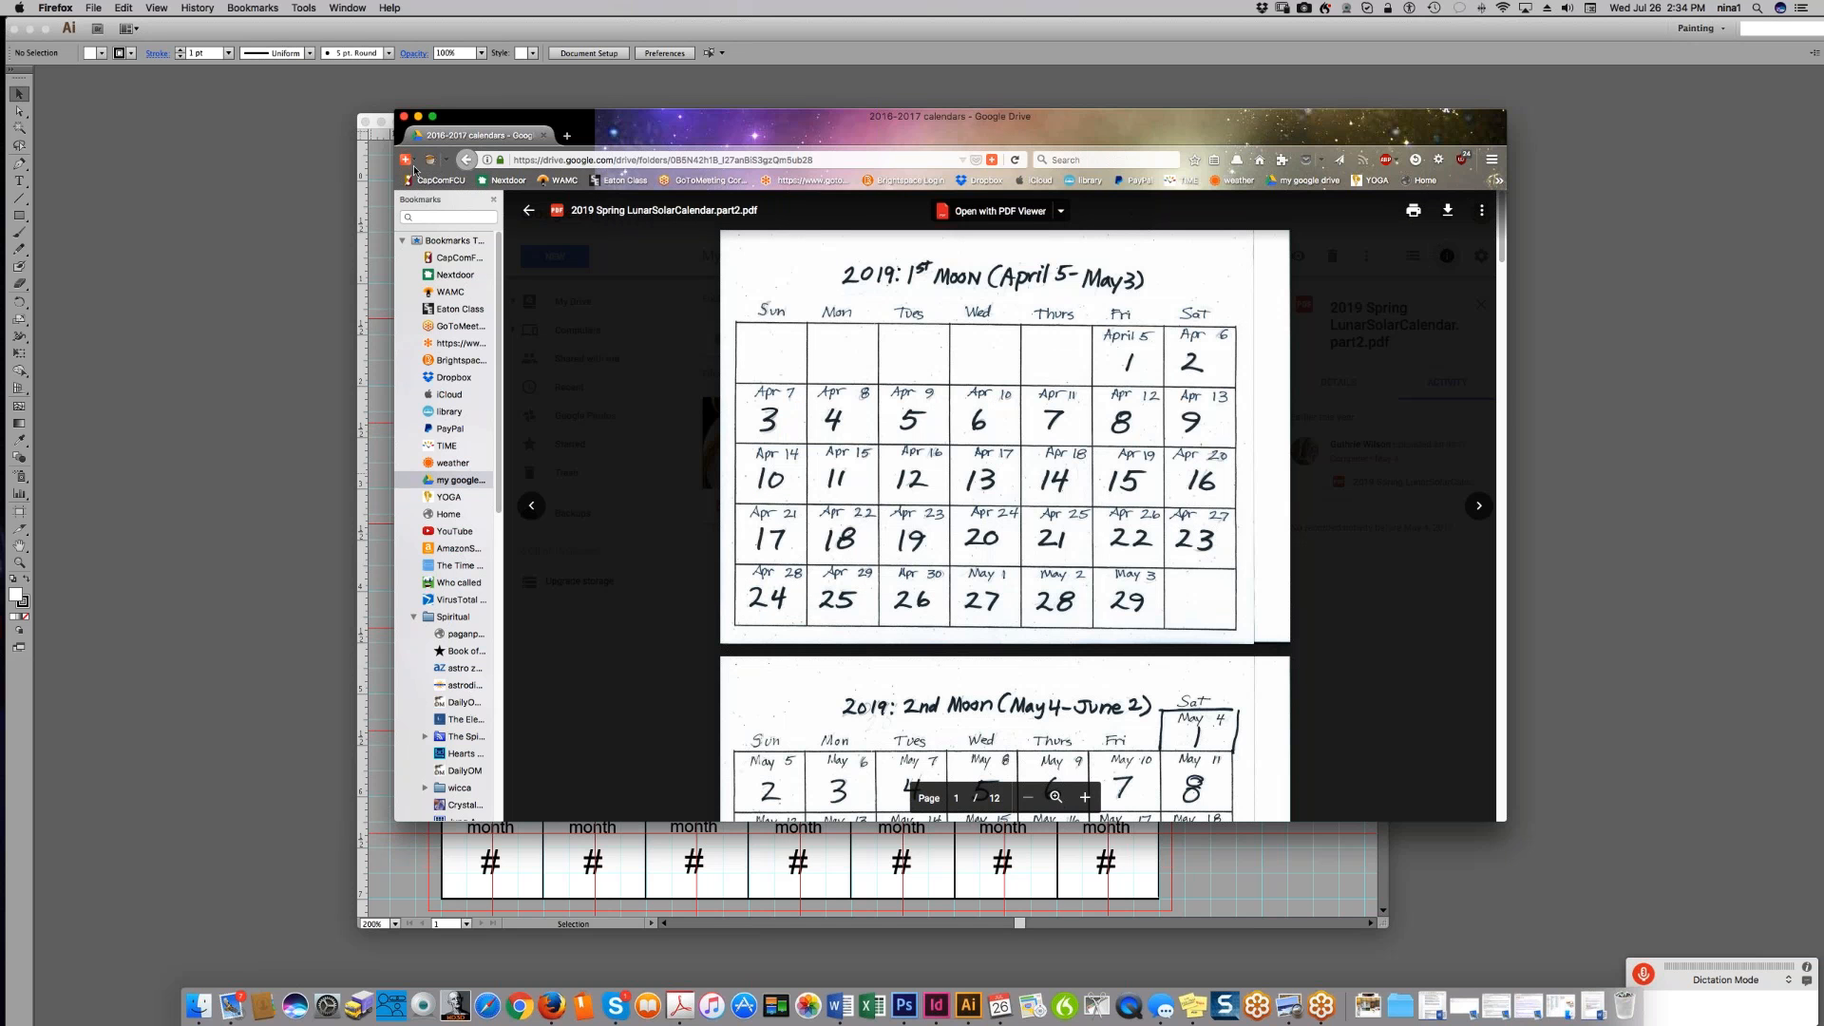
click(418, 117)
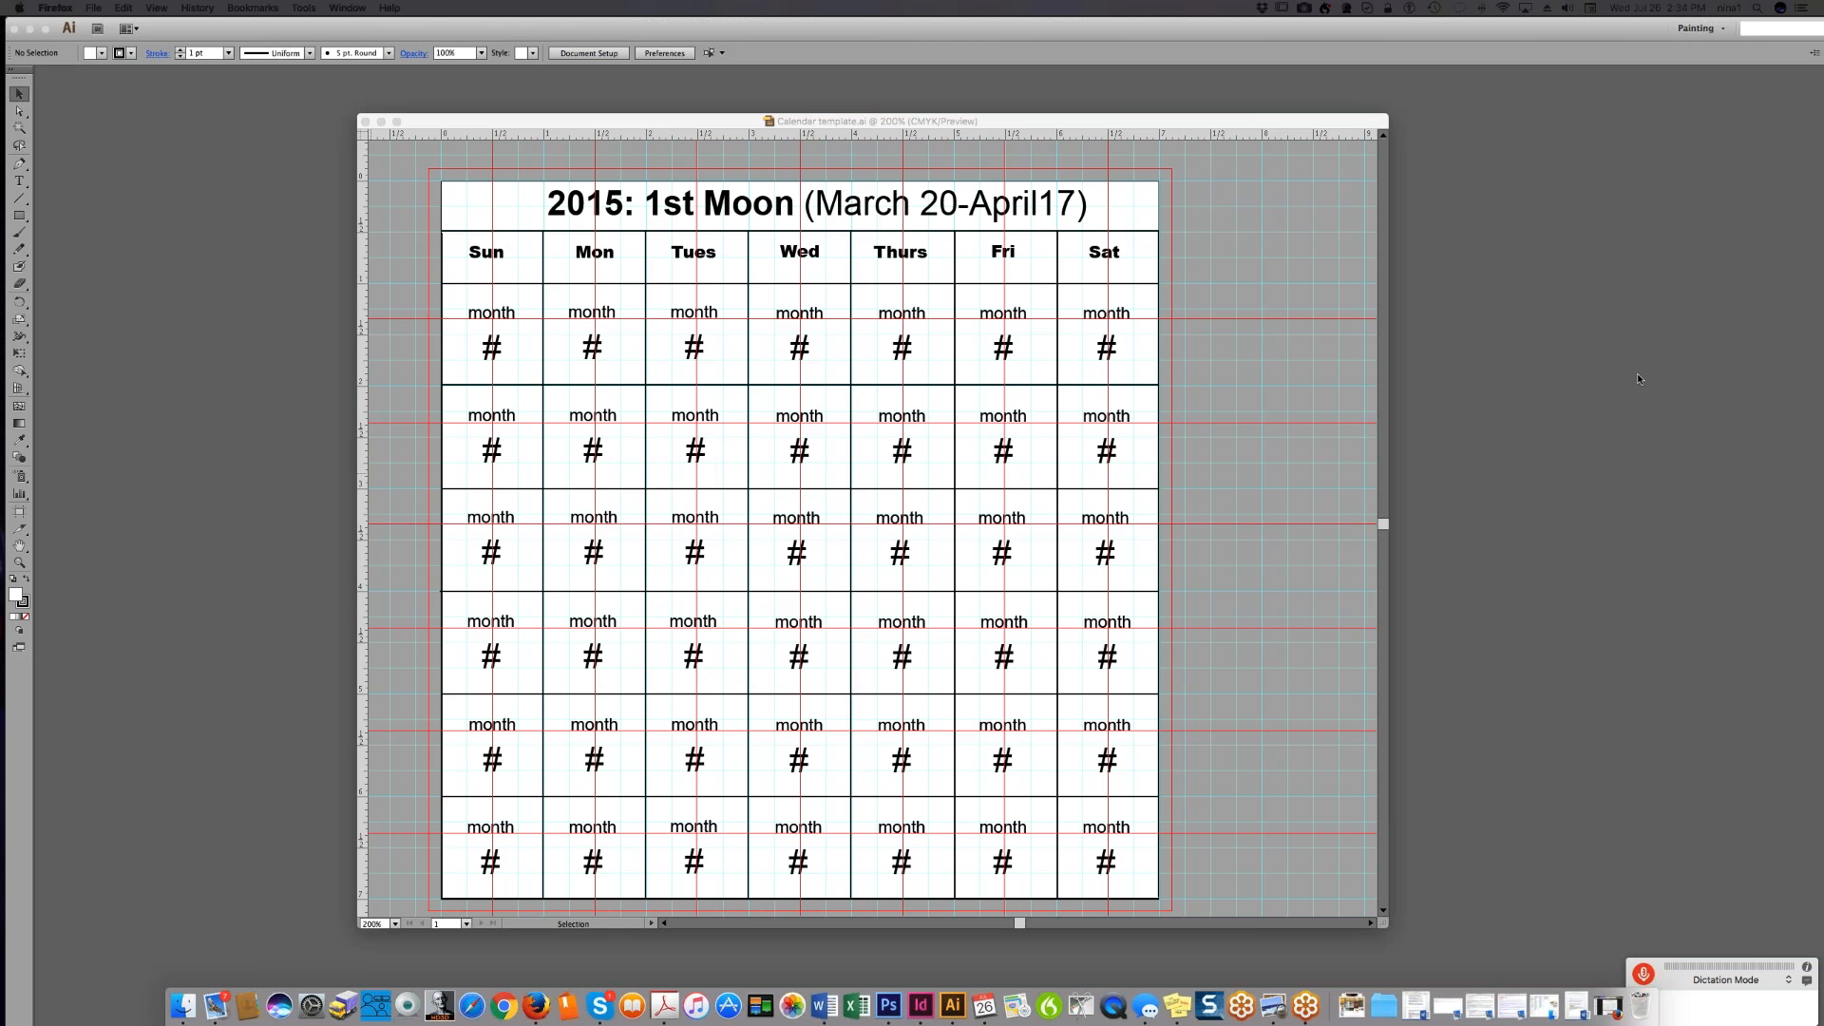
- Narrow the Illustrator frame and shift it with the Calendar template.ai window to one side, freeing desktop space beside them for the PDF
click(1697, 36)
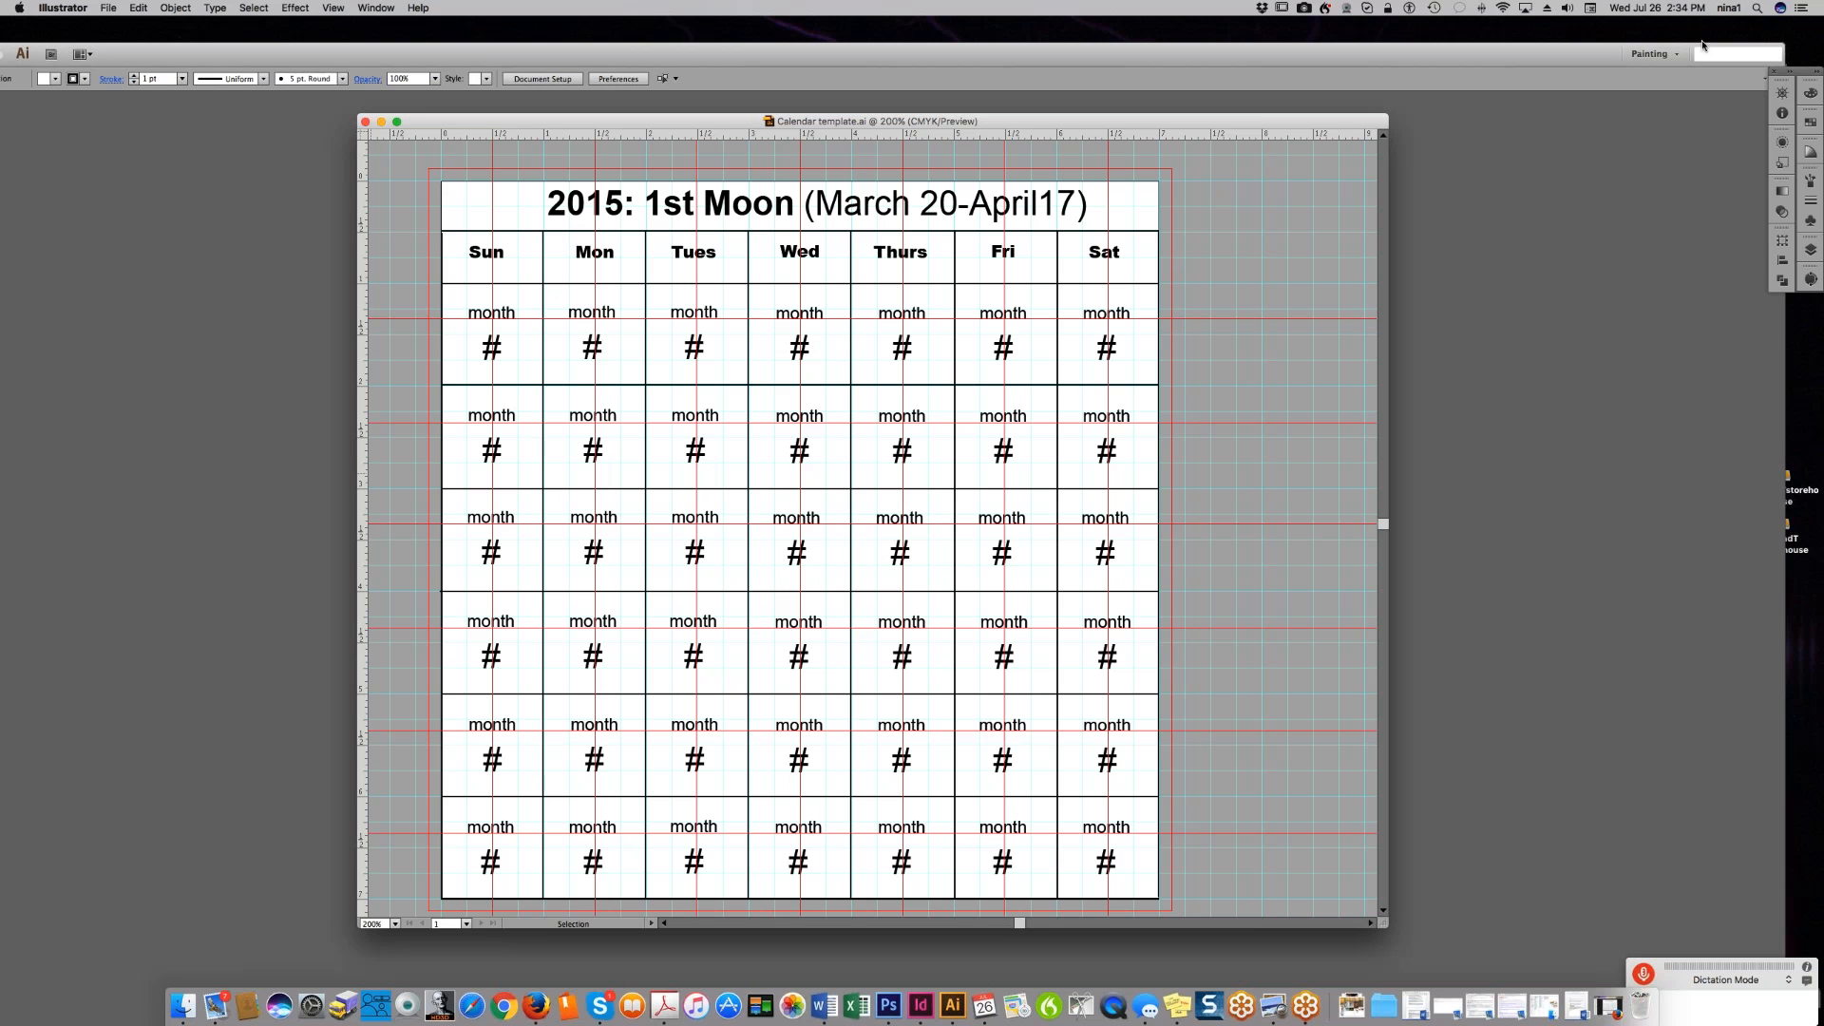
drag(1789, 384, 1415, 384)
drag(1273, 124, 987, 115)
drag(1415, 259, 1219, 259)
drag(1025, 69, 1619, 29)
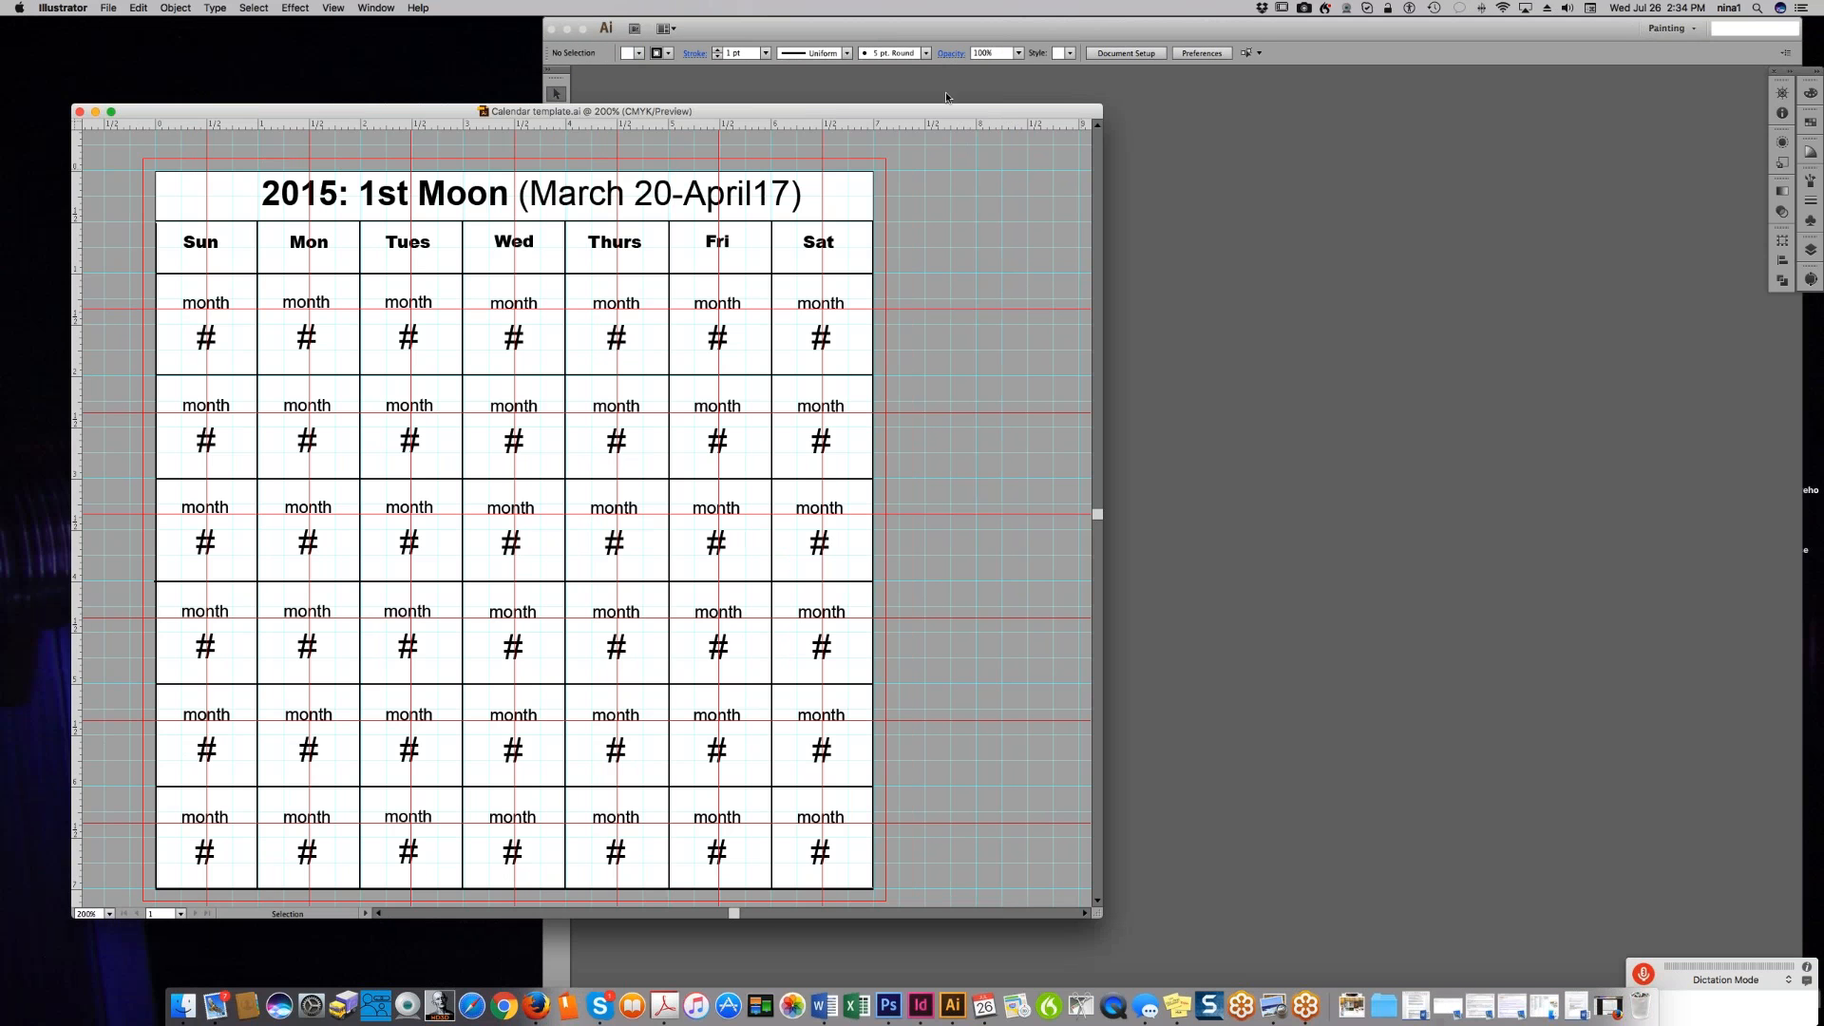
drag(946, 112, 1614, 84)
drag(1537, 28, 1627, 29)
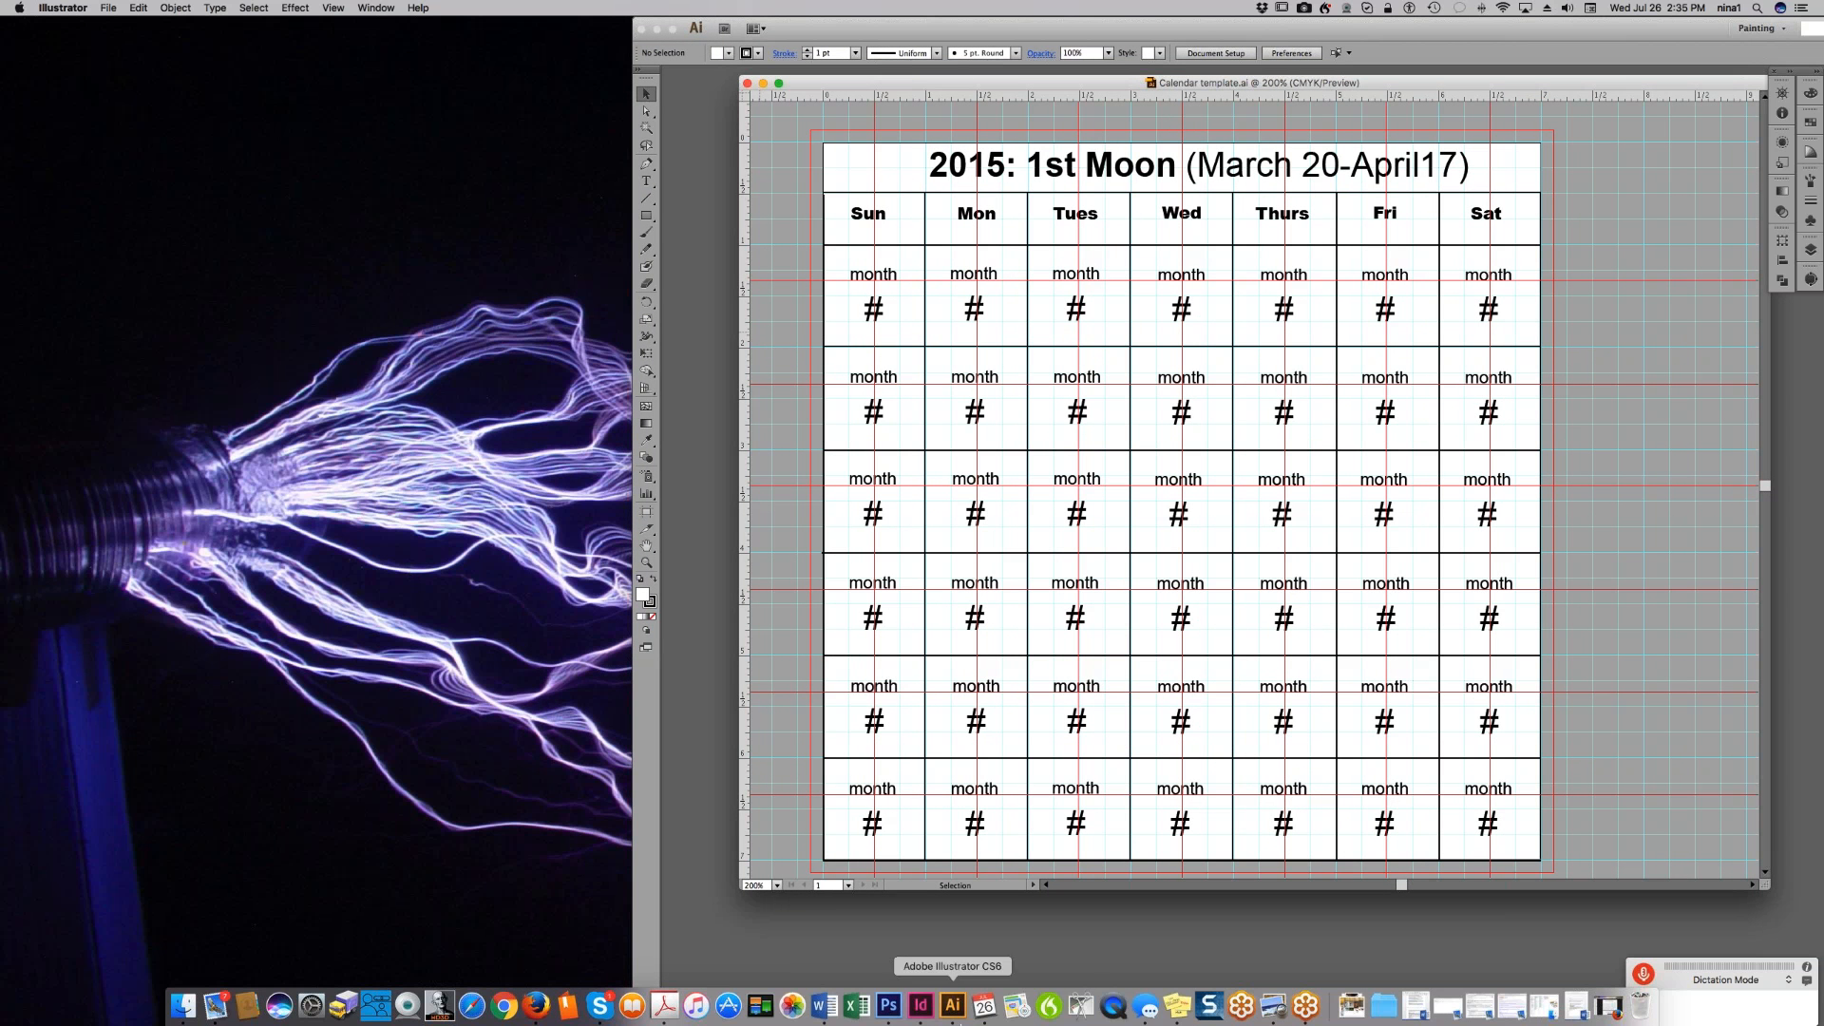
- Switch to Acrobat, fit the 2017.2018 Lunar Solar calendars.pdf window beside the calendar template and page through to its last moon calendar
click(667, 1006)
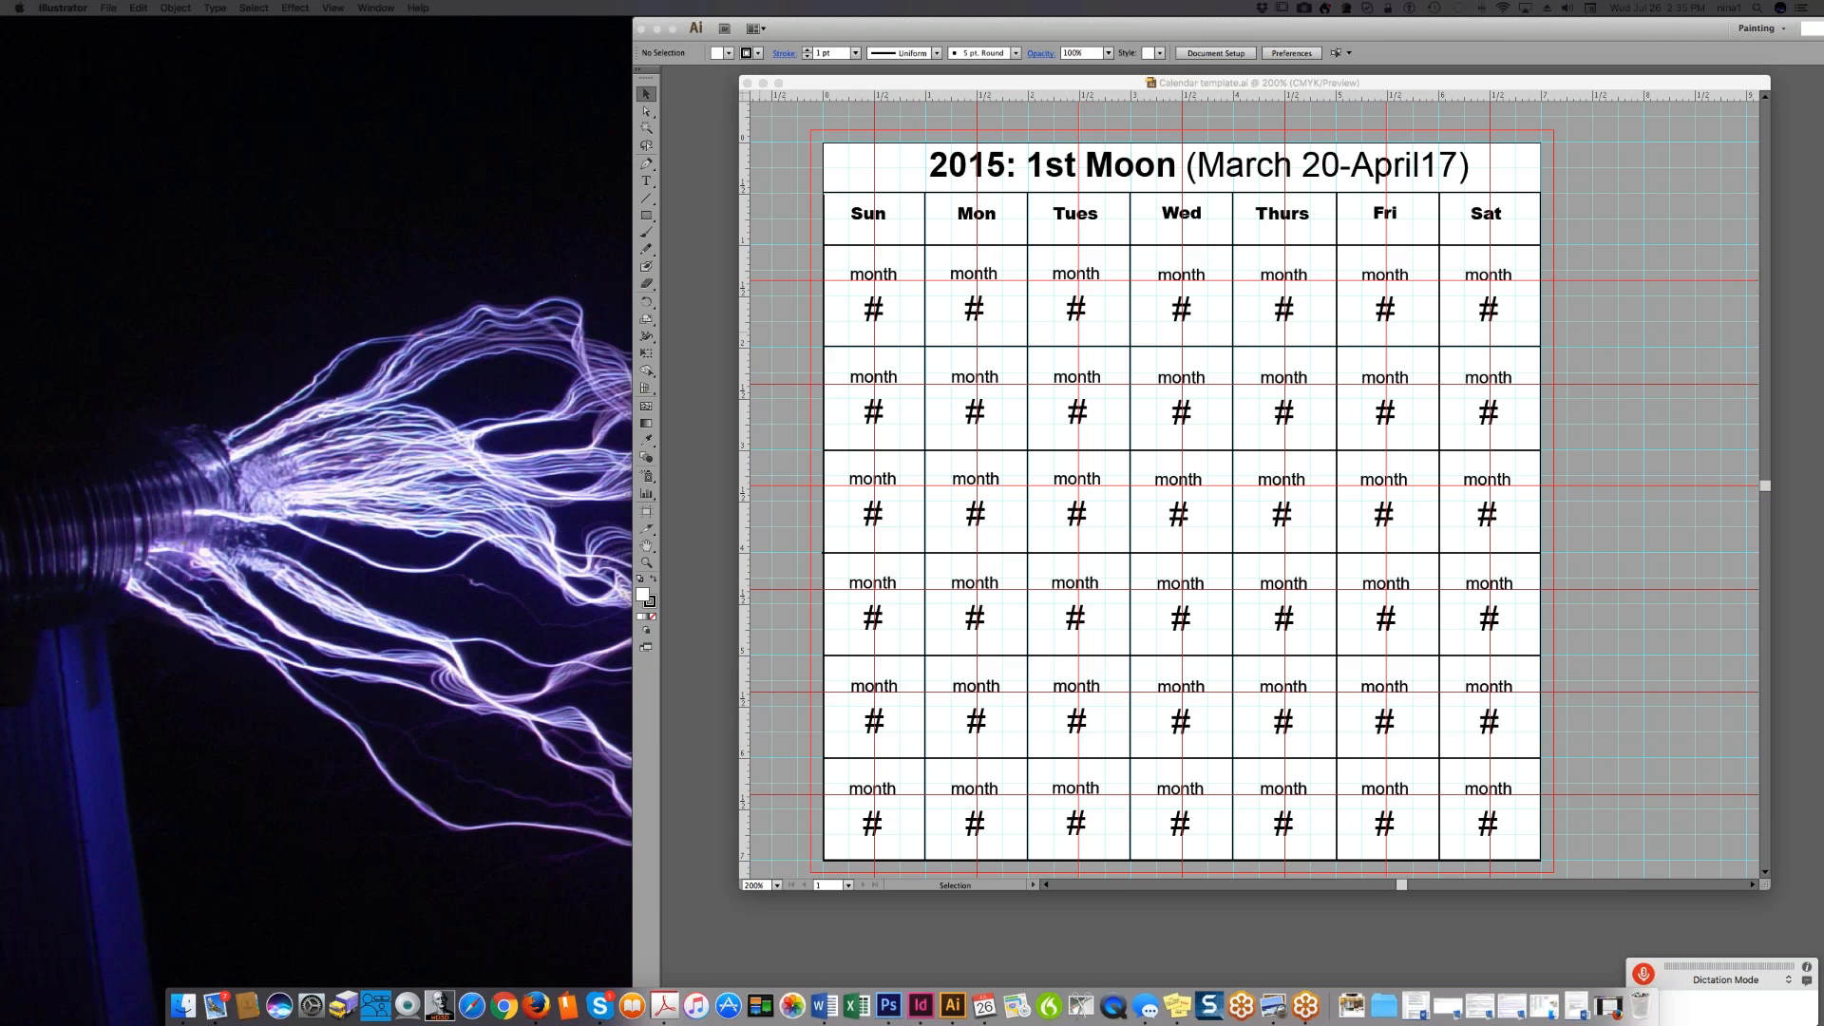
drag(0, 353, 397, 46)
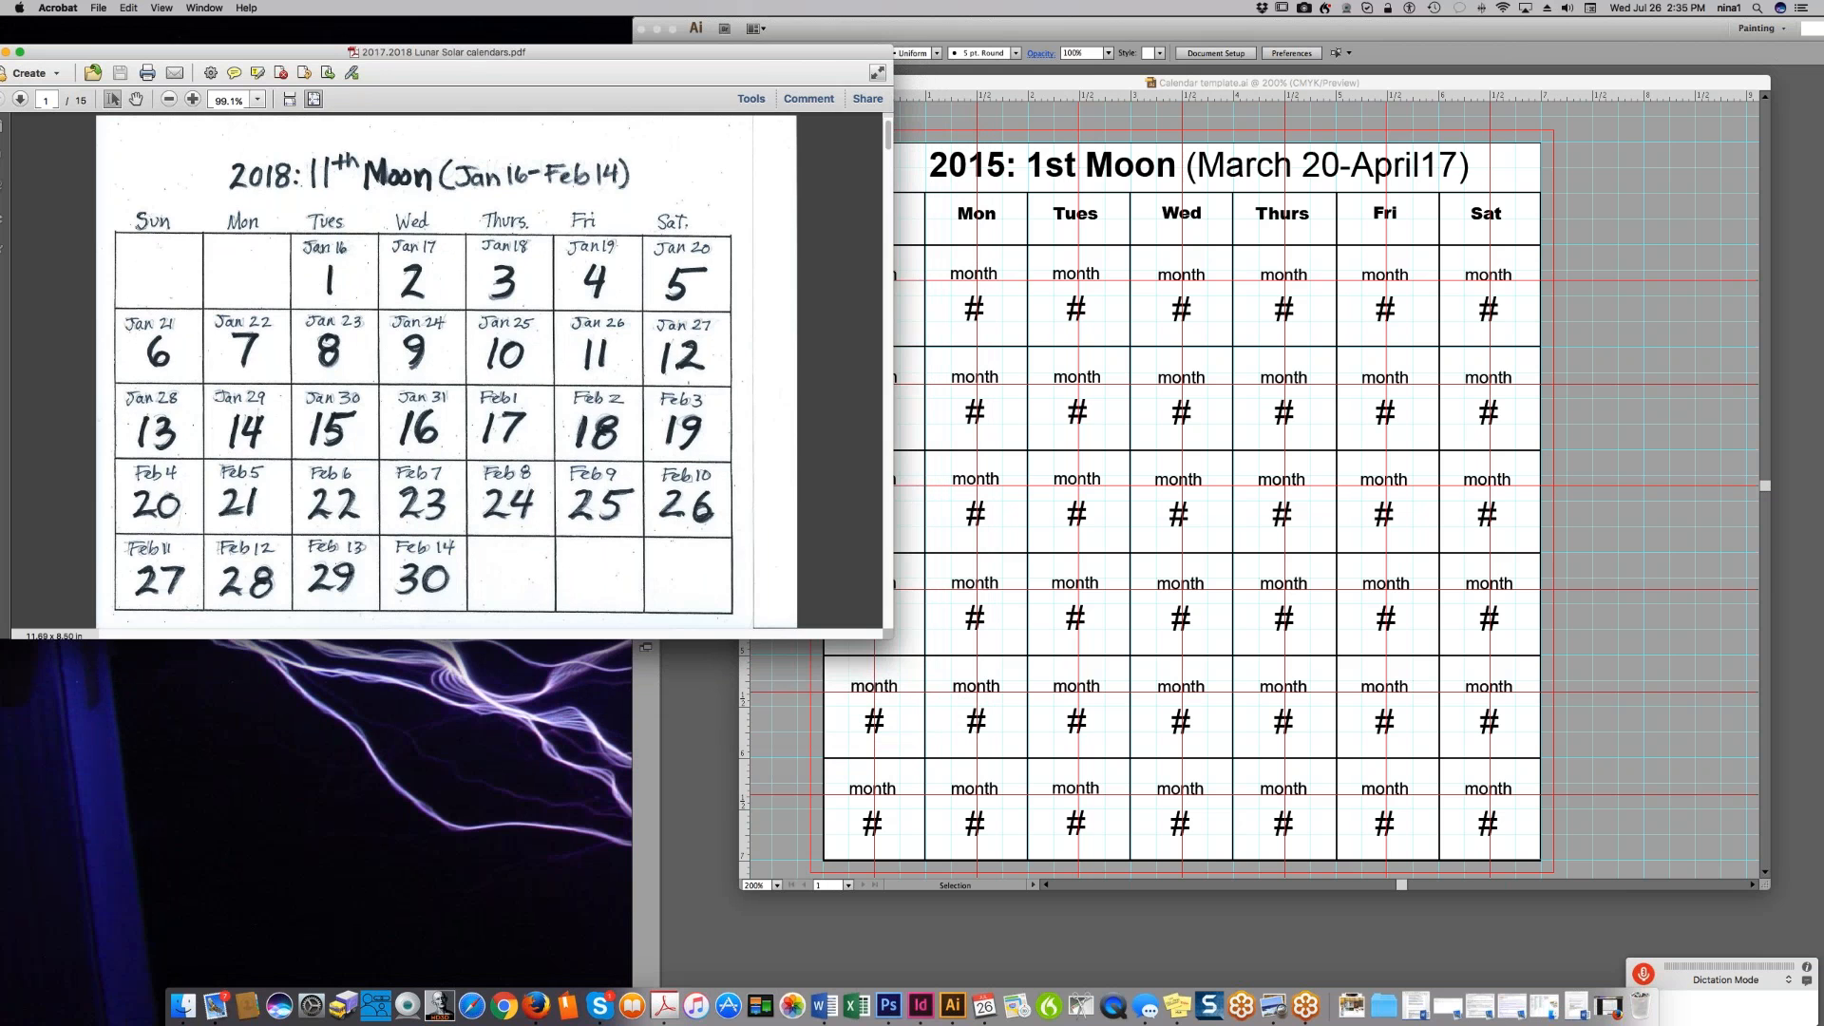
drag(886, 633, 631, 830)
scroll(319, 469, down, 4)
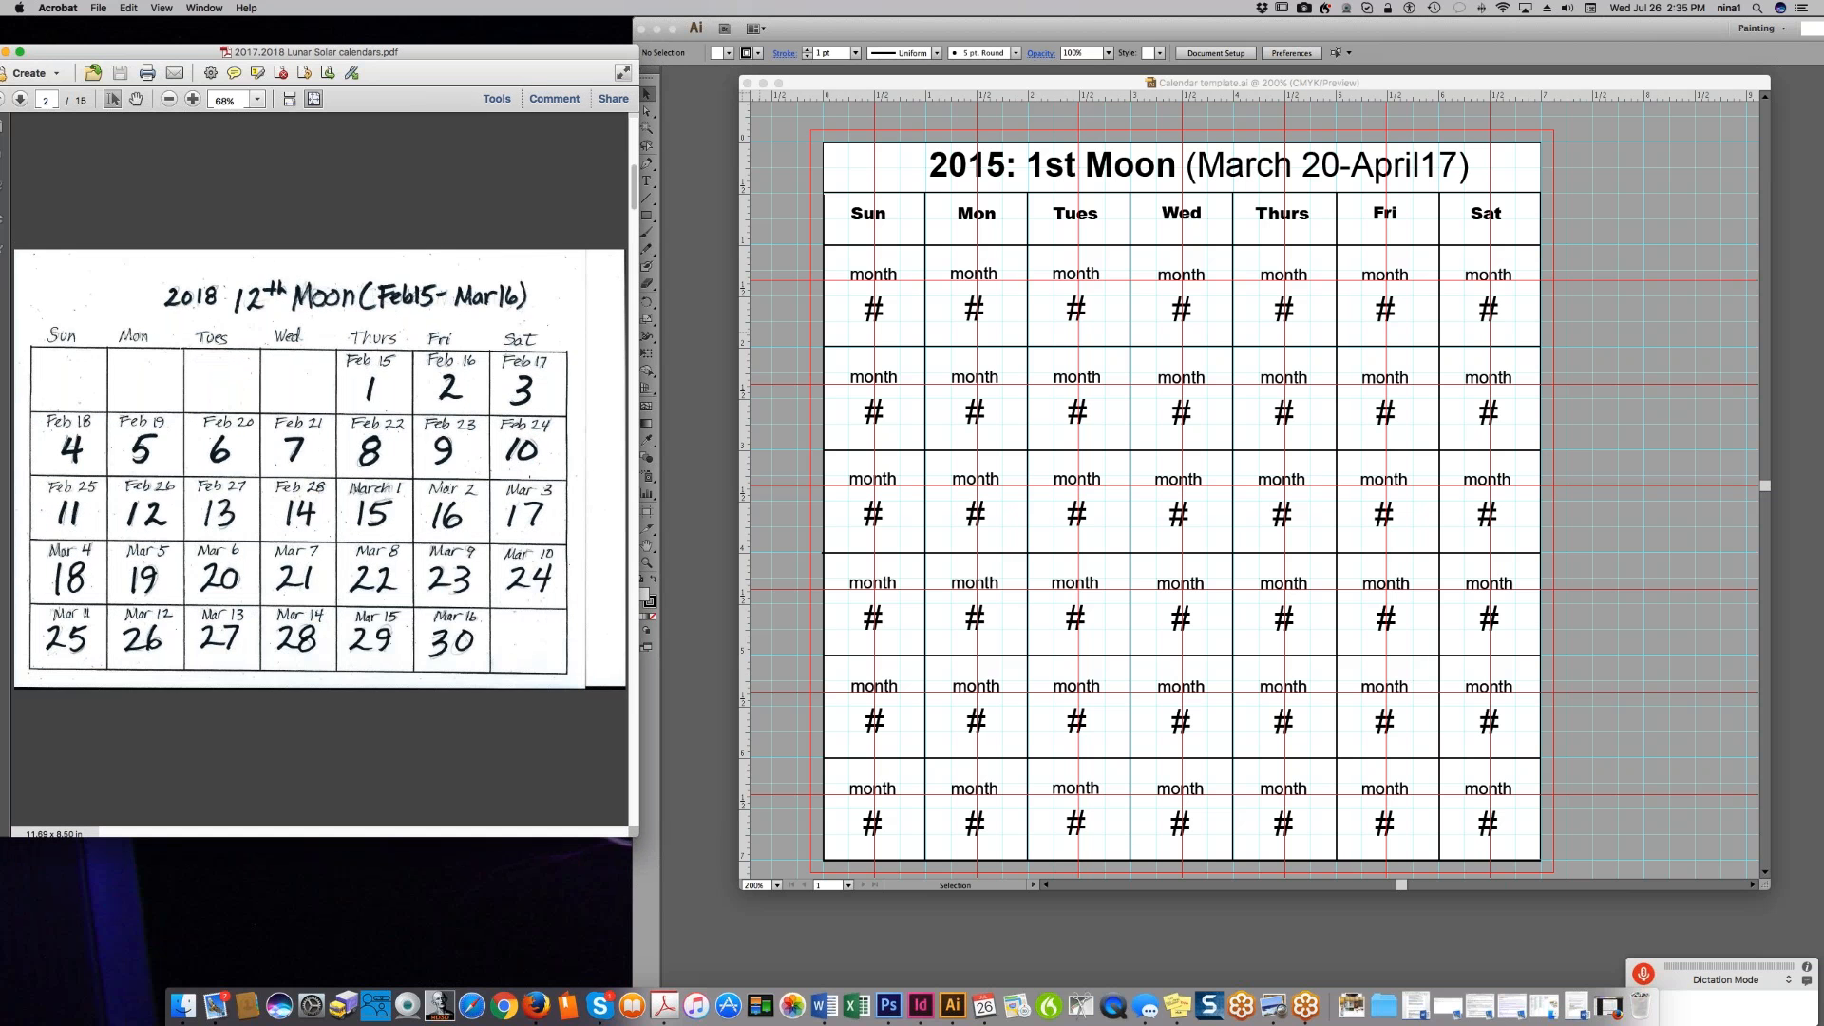
scroll(483, 706, down, 6)
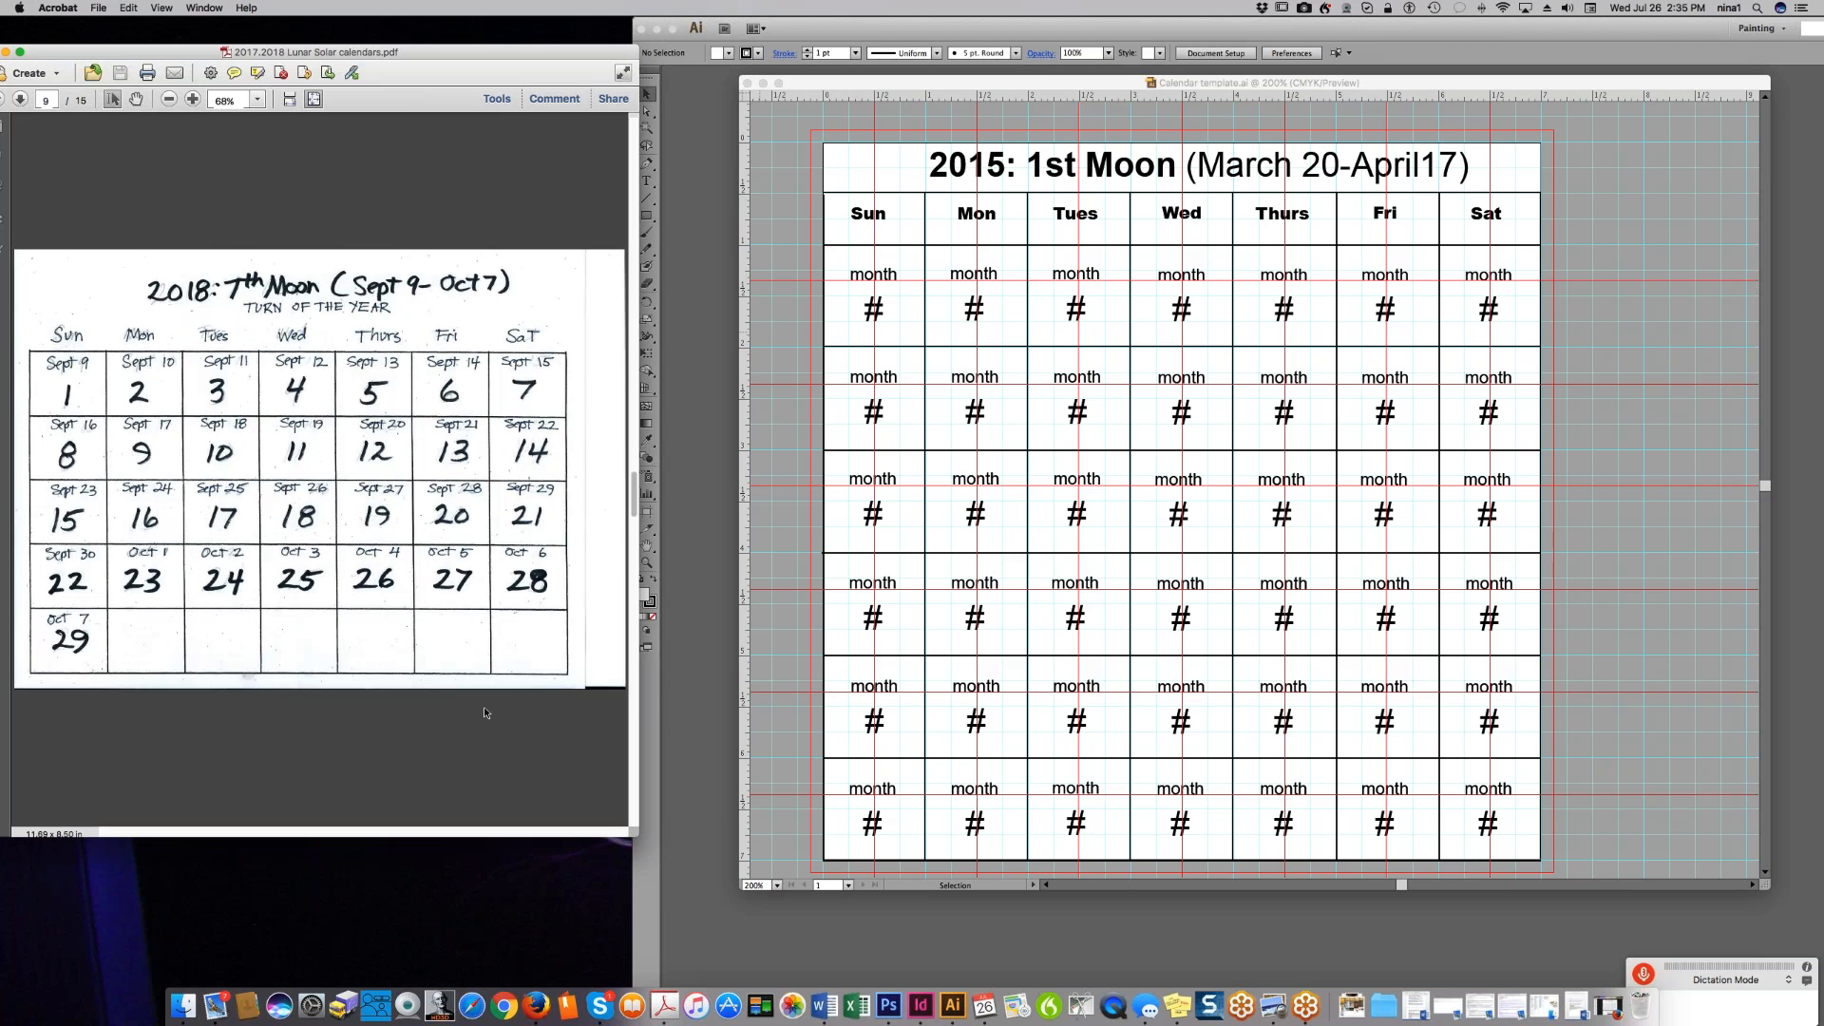
scroll(480, 705, down, 4)
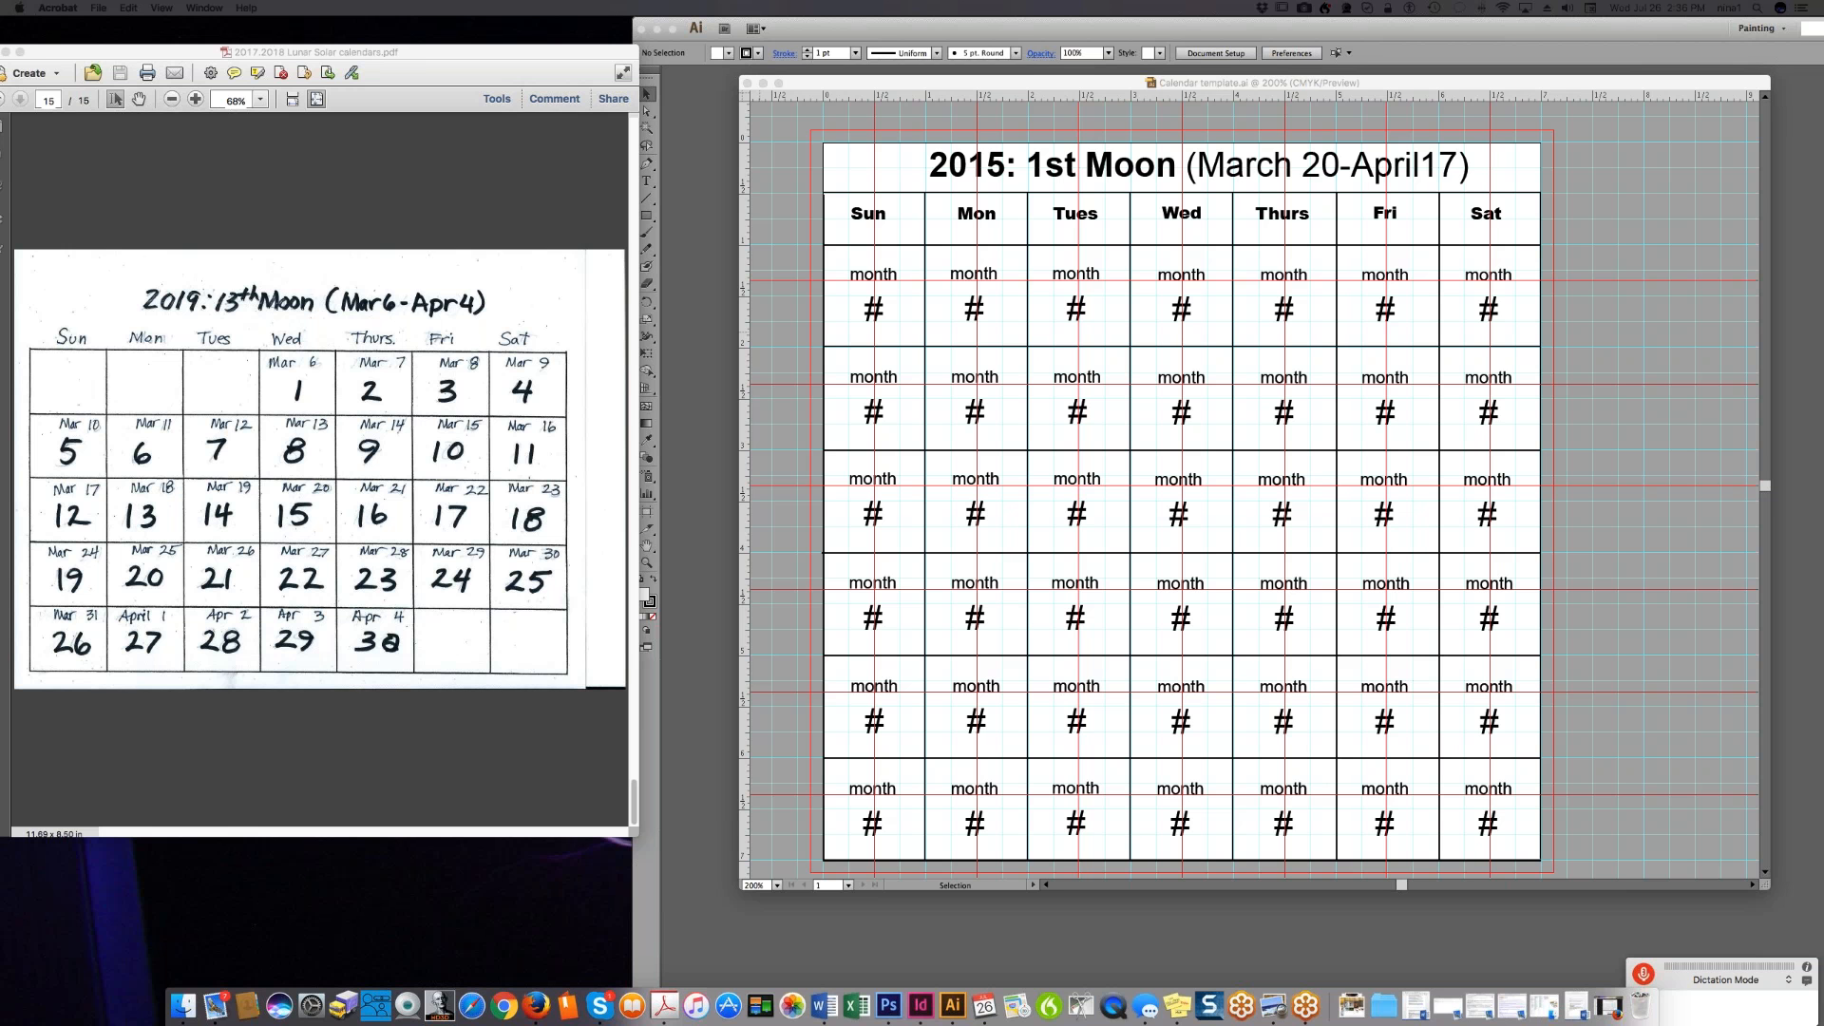
- Open 2019 Spring LunarSolarCalendar.part2.pdf from the 2018-2020 folder in Acrobat
click(212, 199)
click(43, 8)
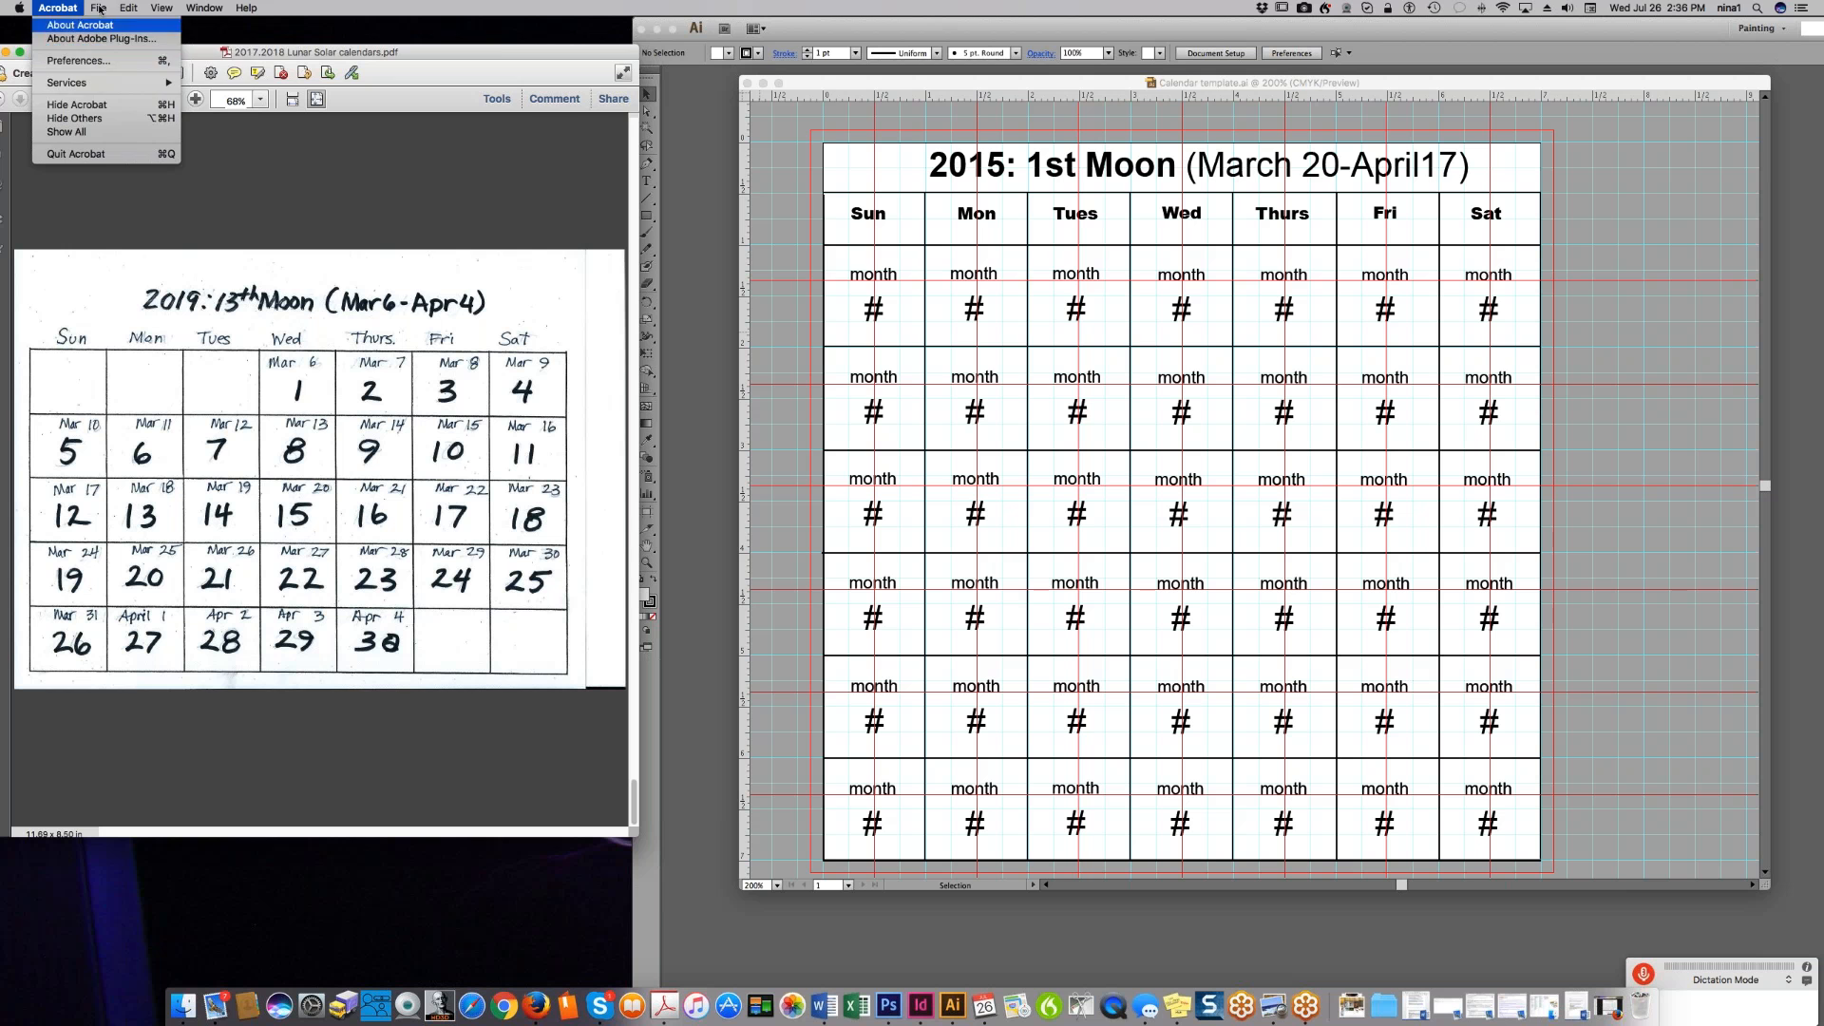
click(110, 26)
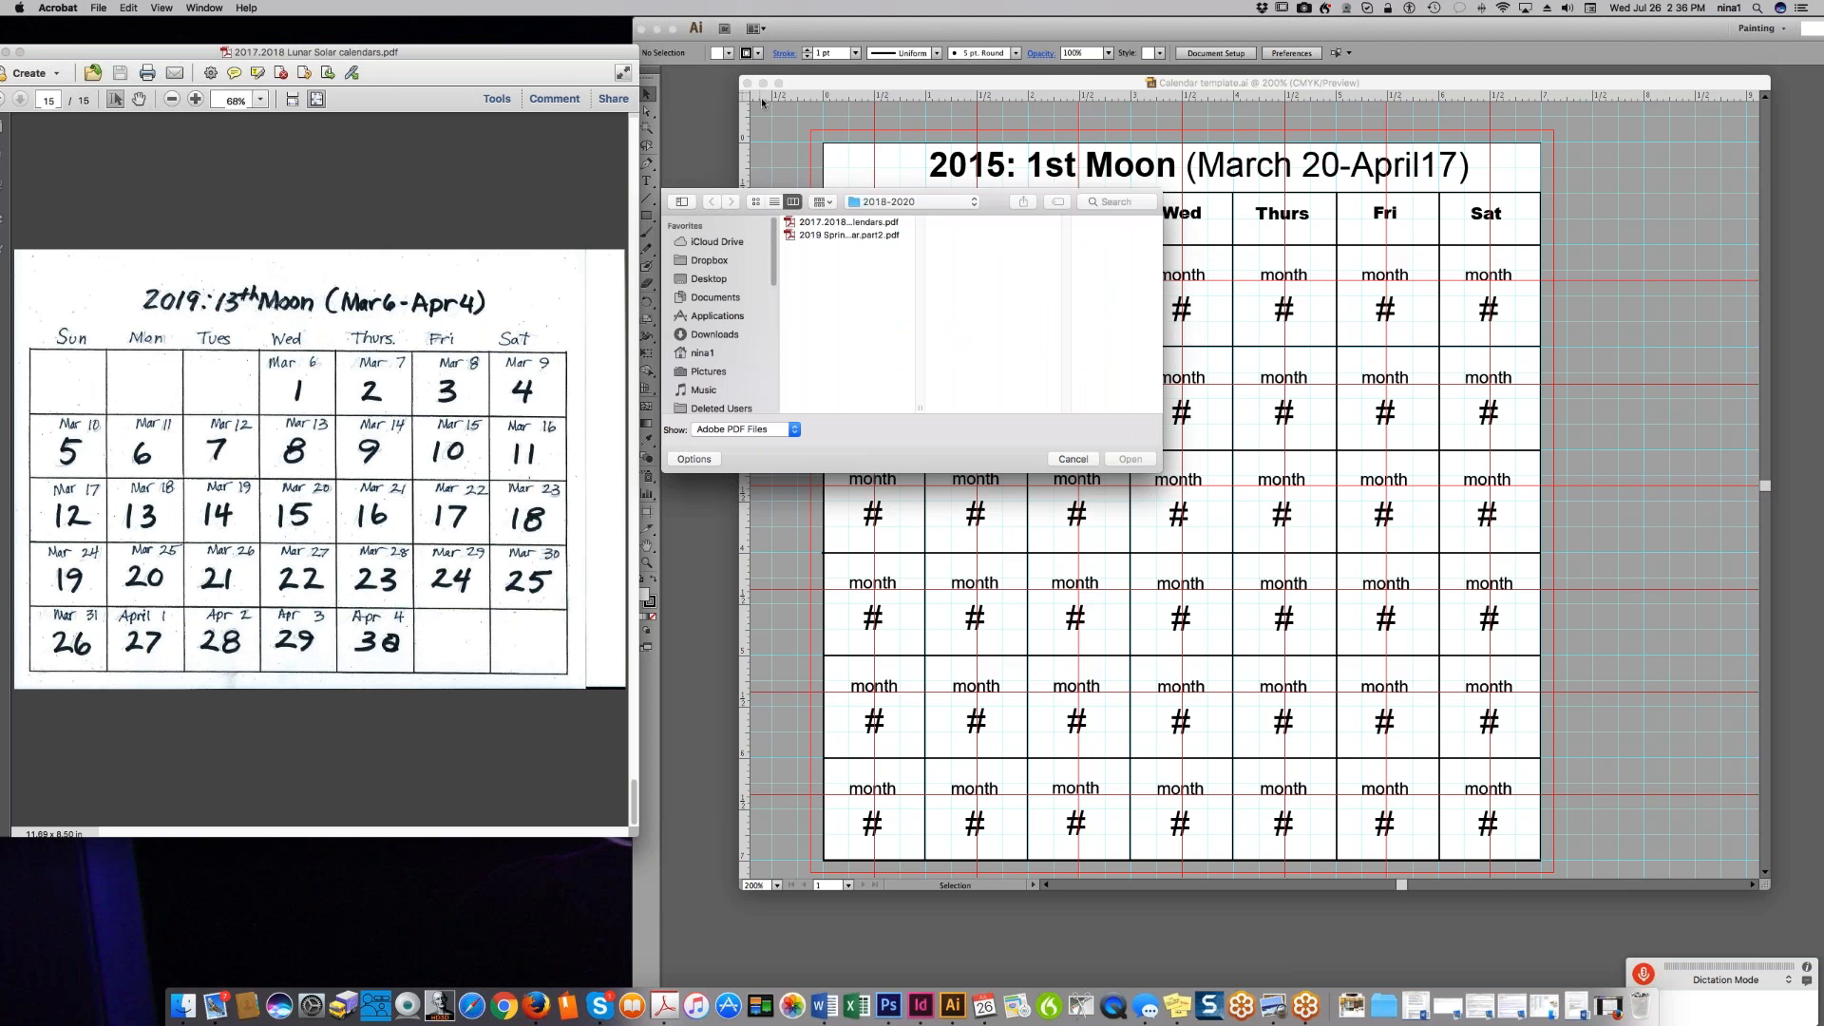
click(834, 236)
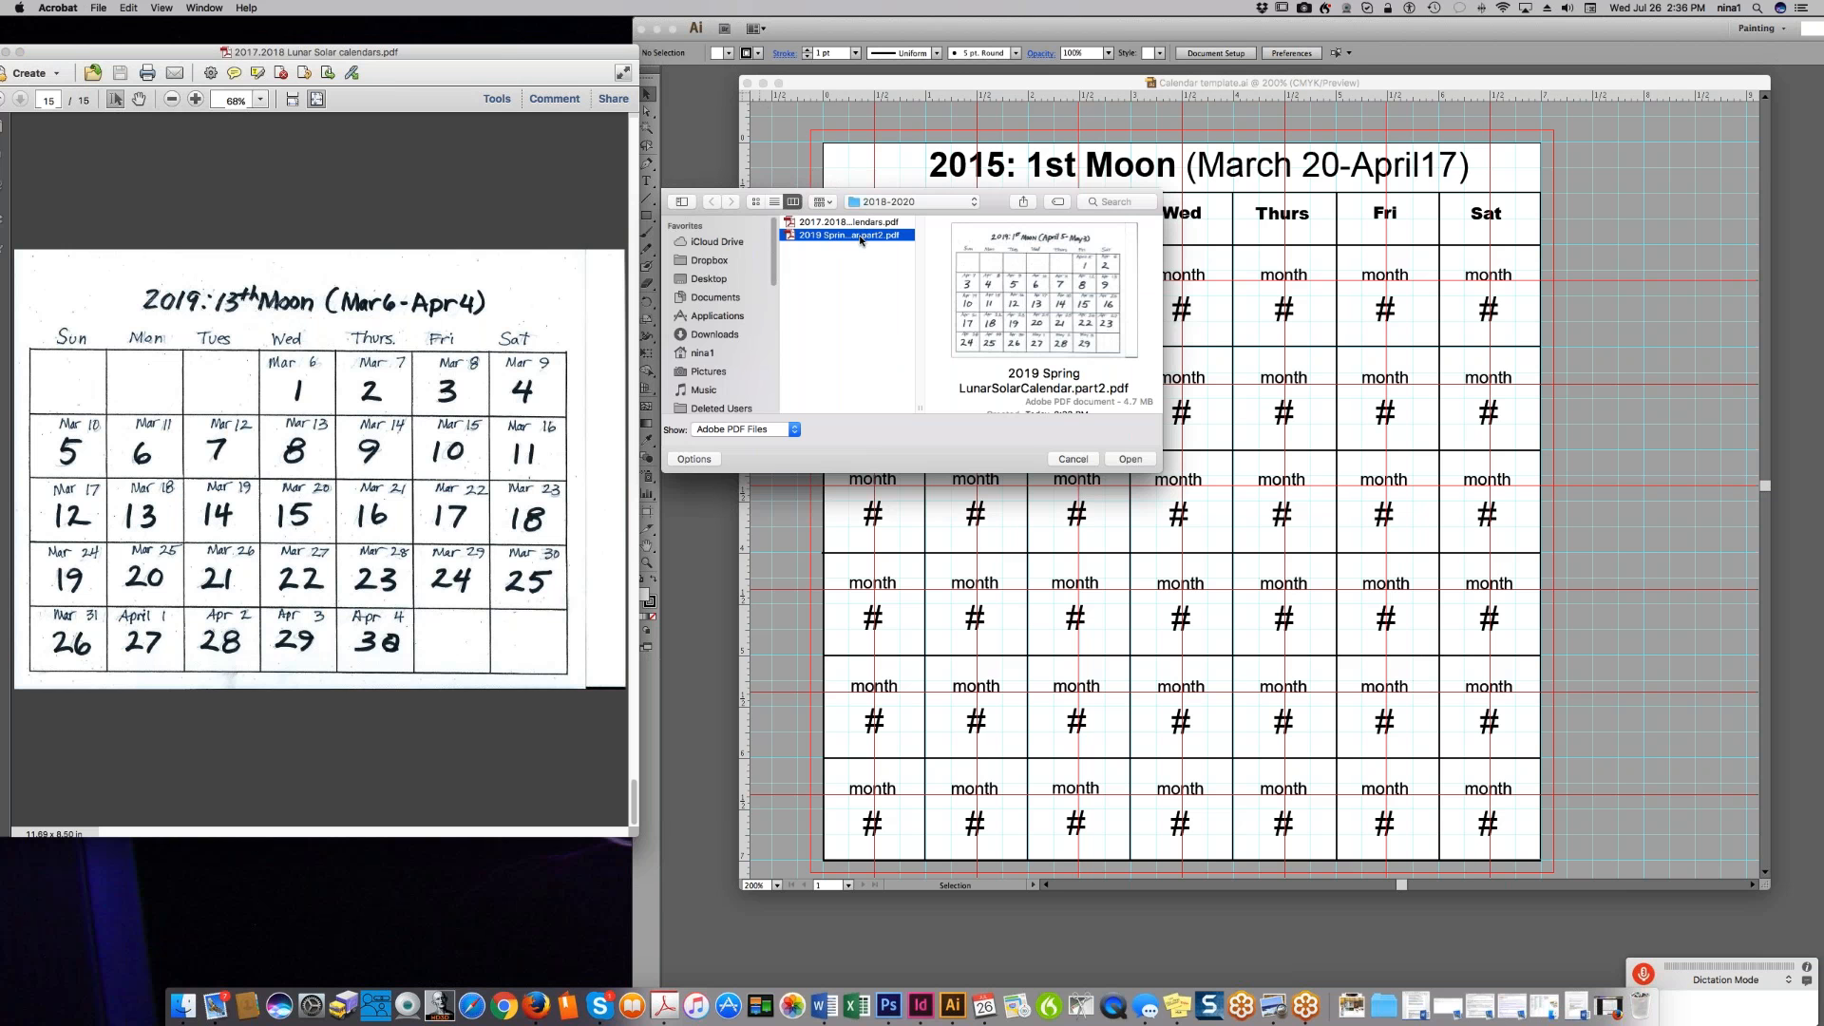
double_click(861, 239)
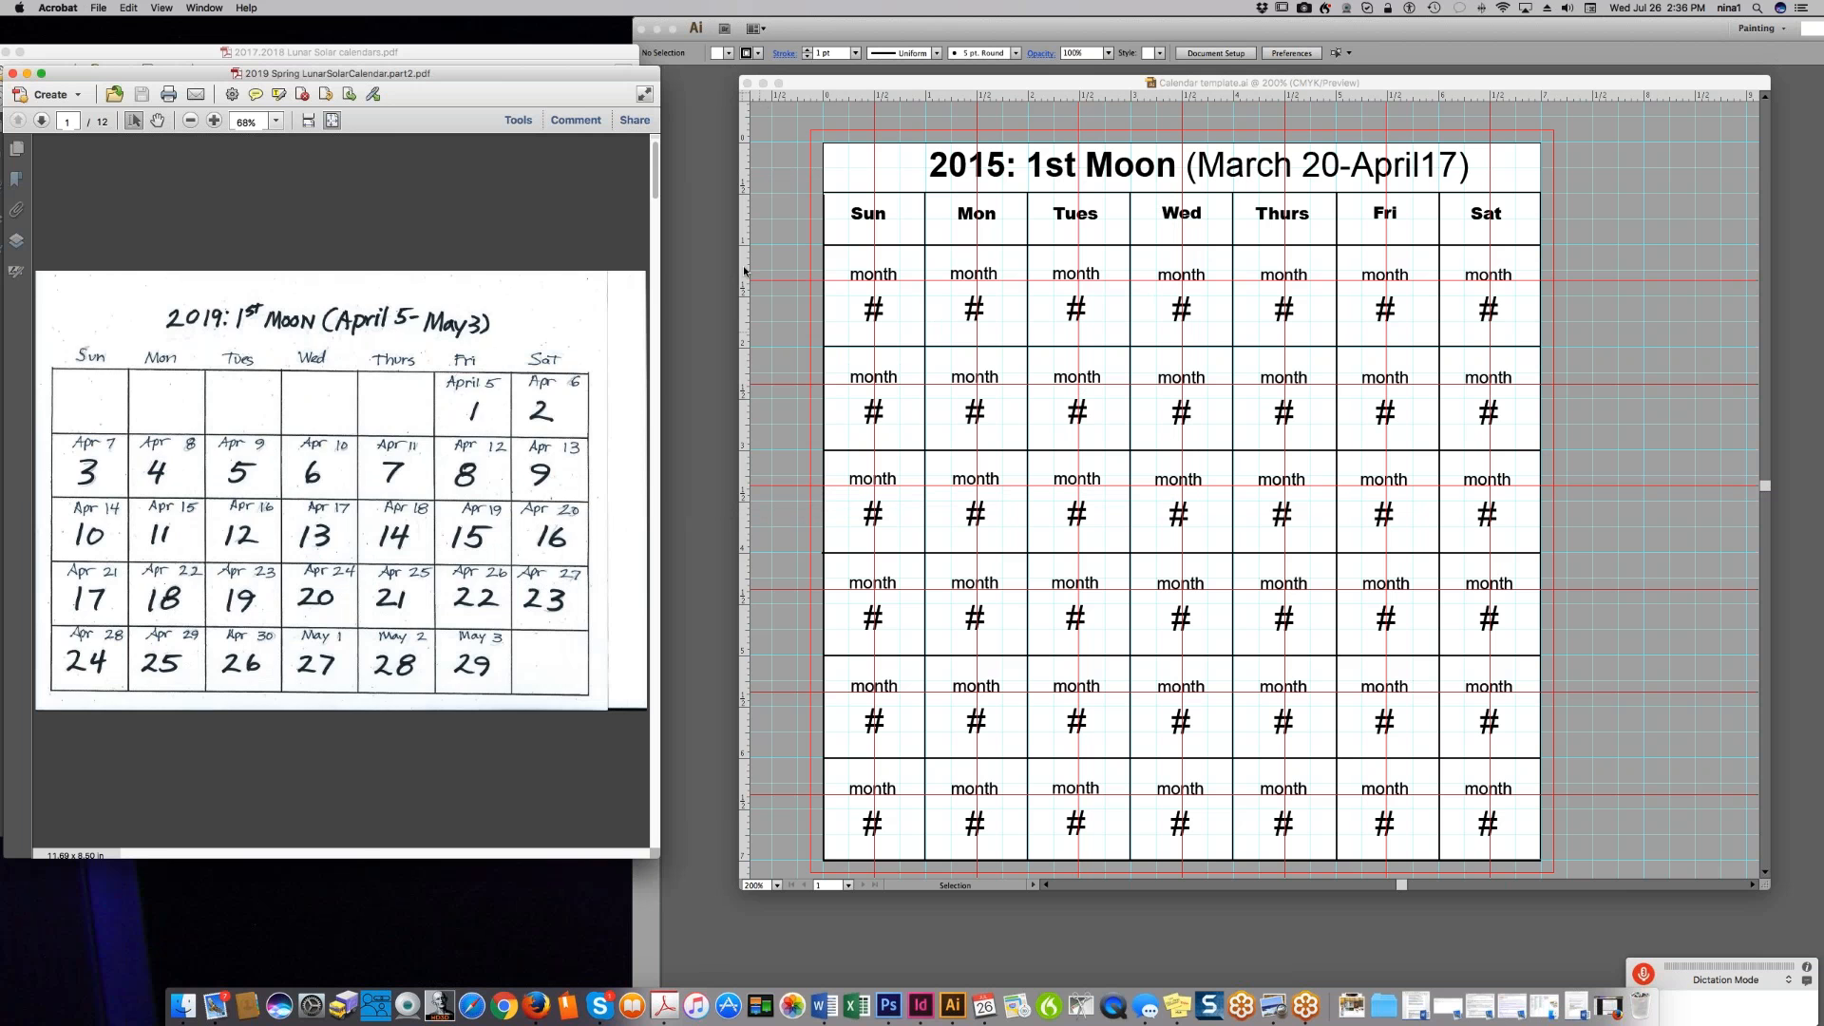
- Look through the 2019 Spring PDF's moon calendars, examining their date ranges and how each month fits the grid
scroll(483, 387, down, 10)
scroll(484, 387, down, 12)
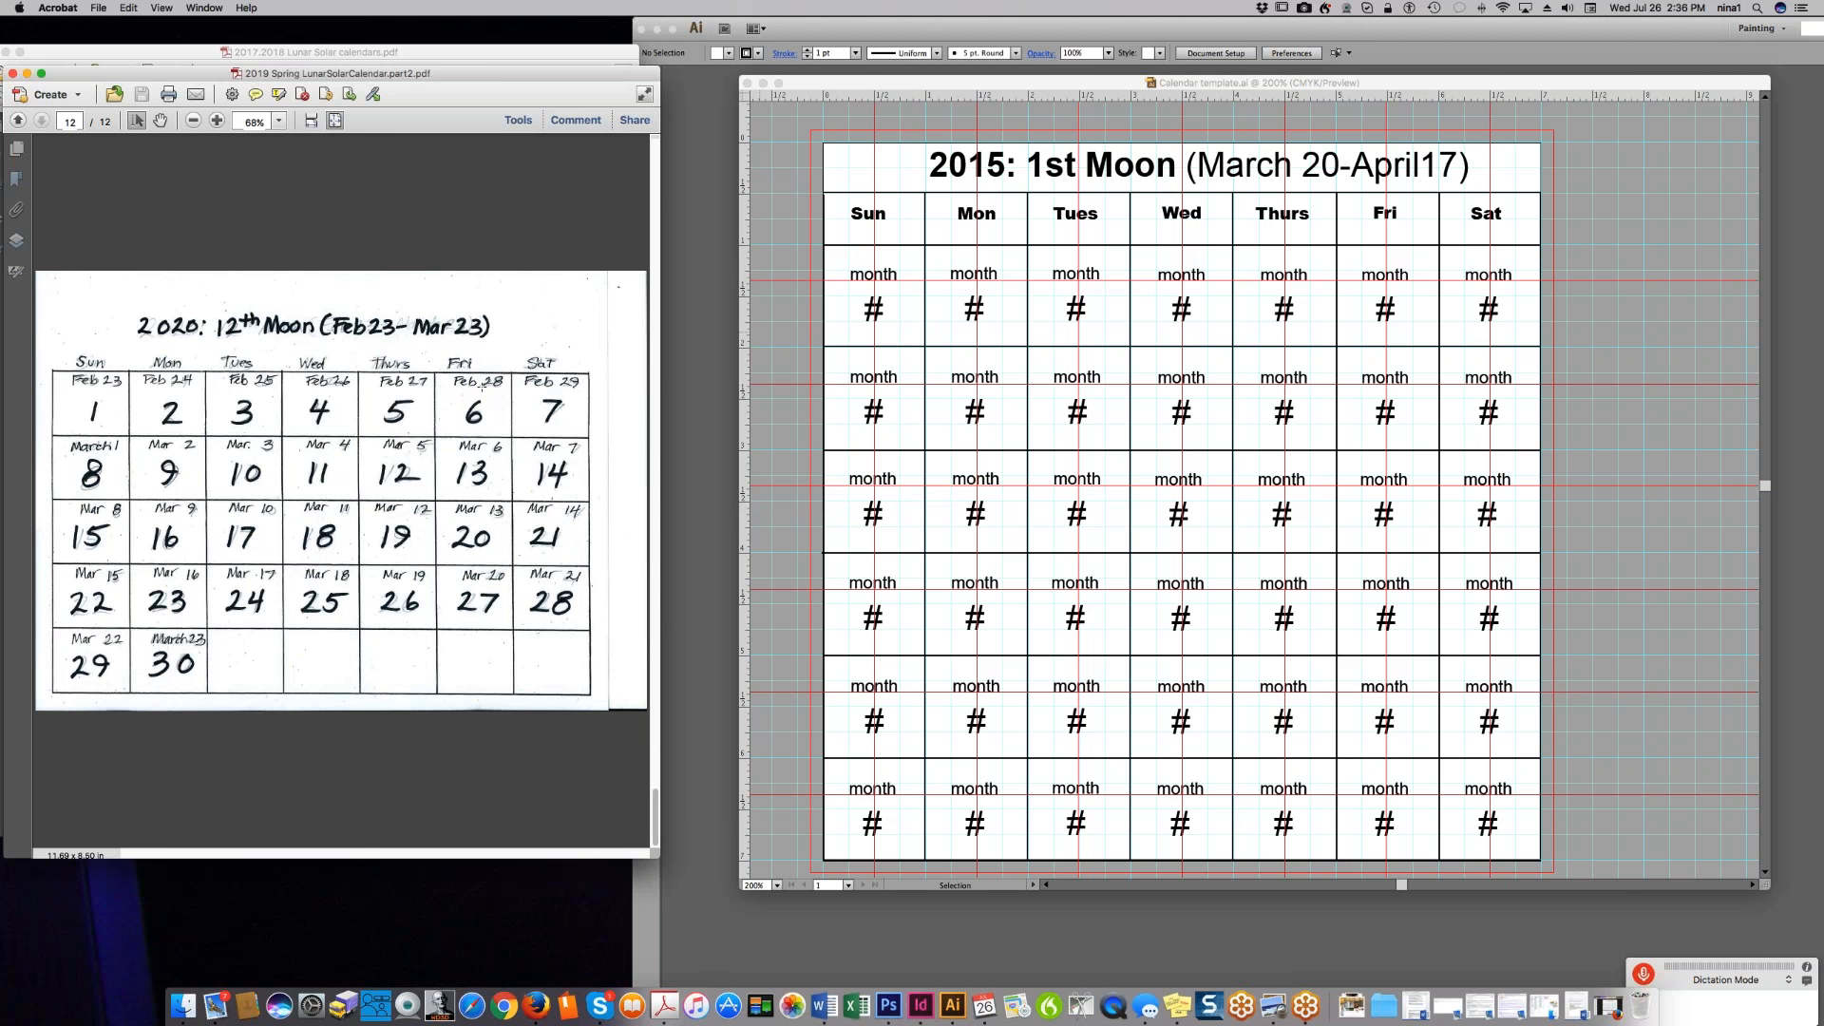
scroll(482, 384, up, 12)
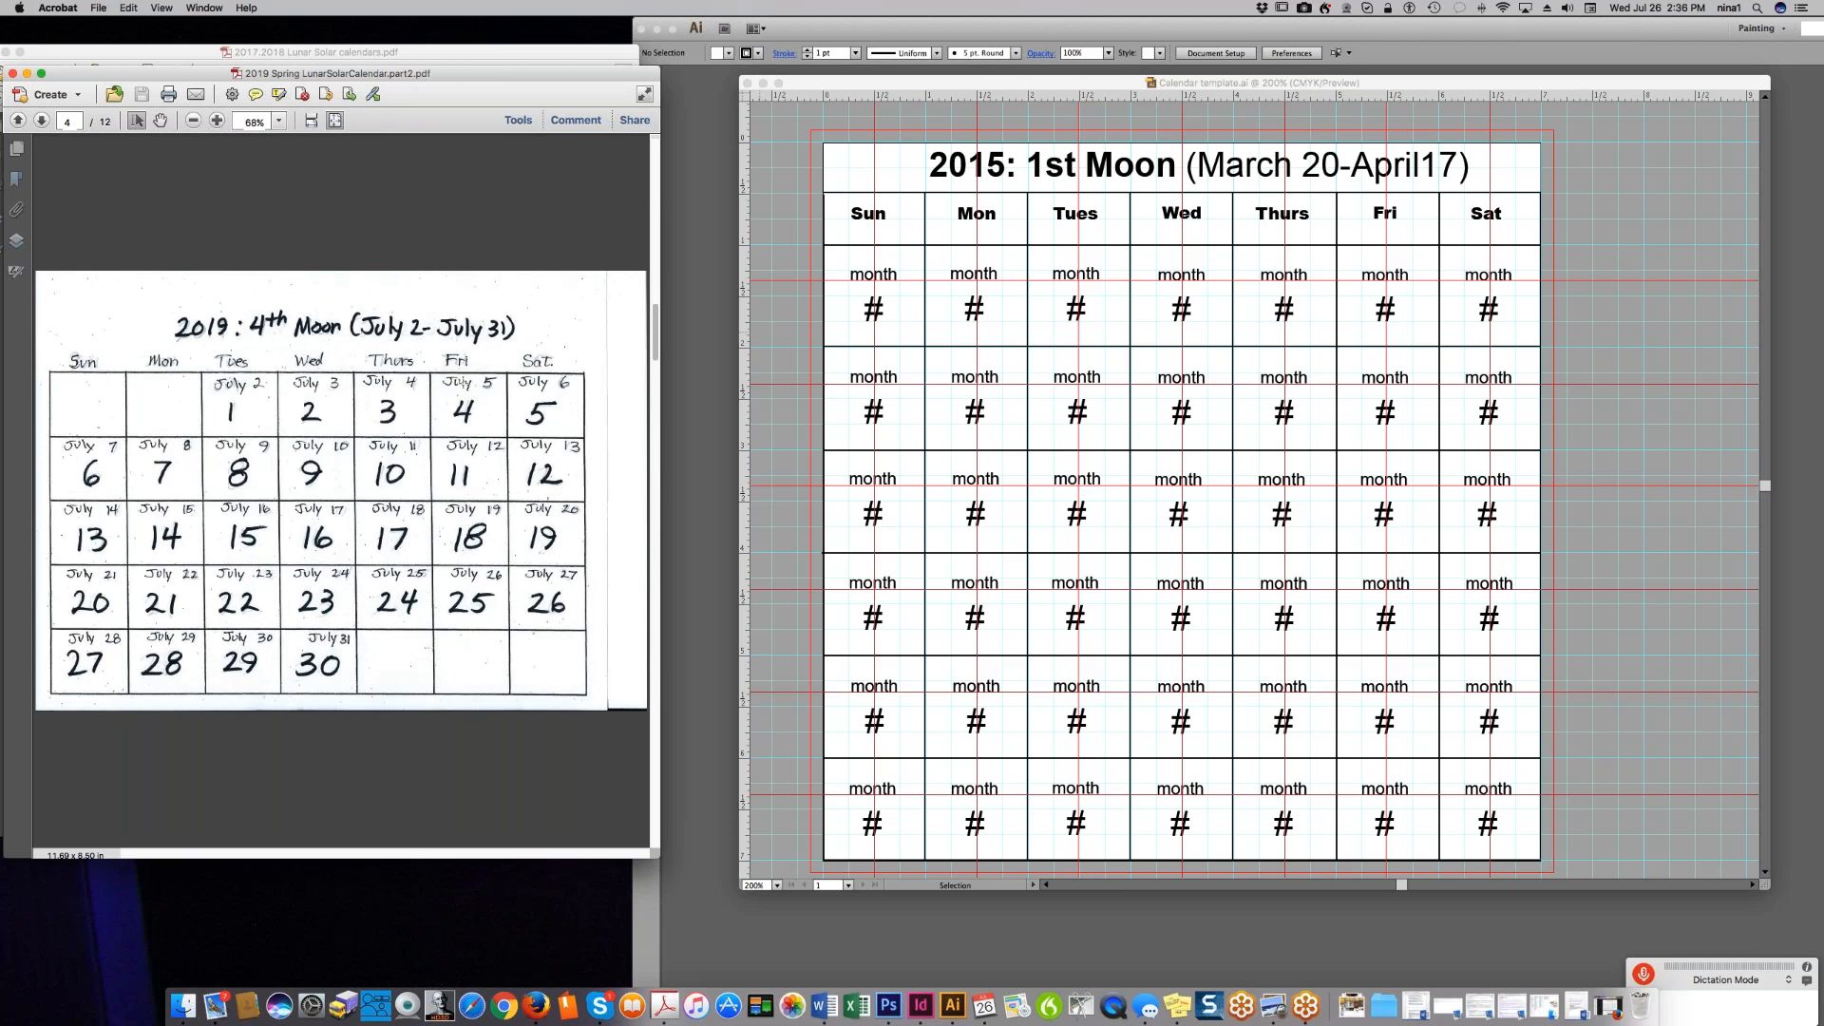
scroll(445, 379, up, 2)
scroll(444, 379, down, 3)
scroll(443, 380, up, 2)
scroll(439, 378, up, 2)
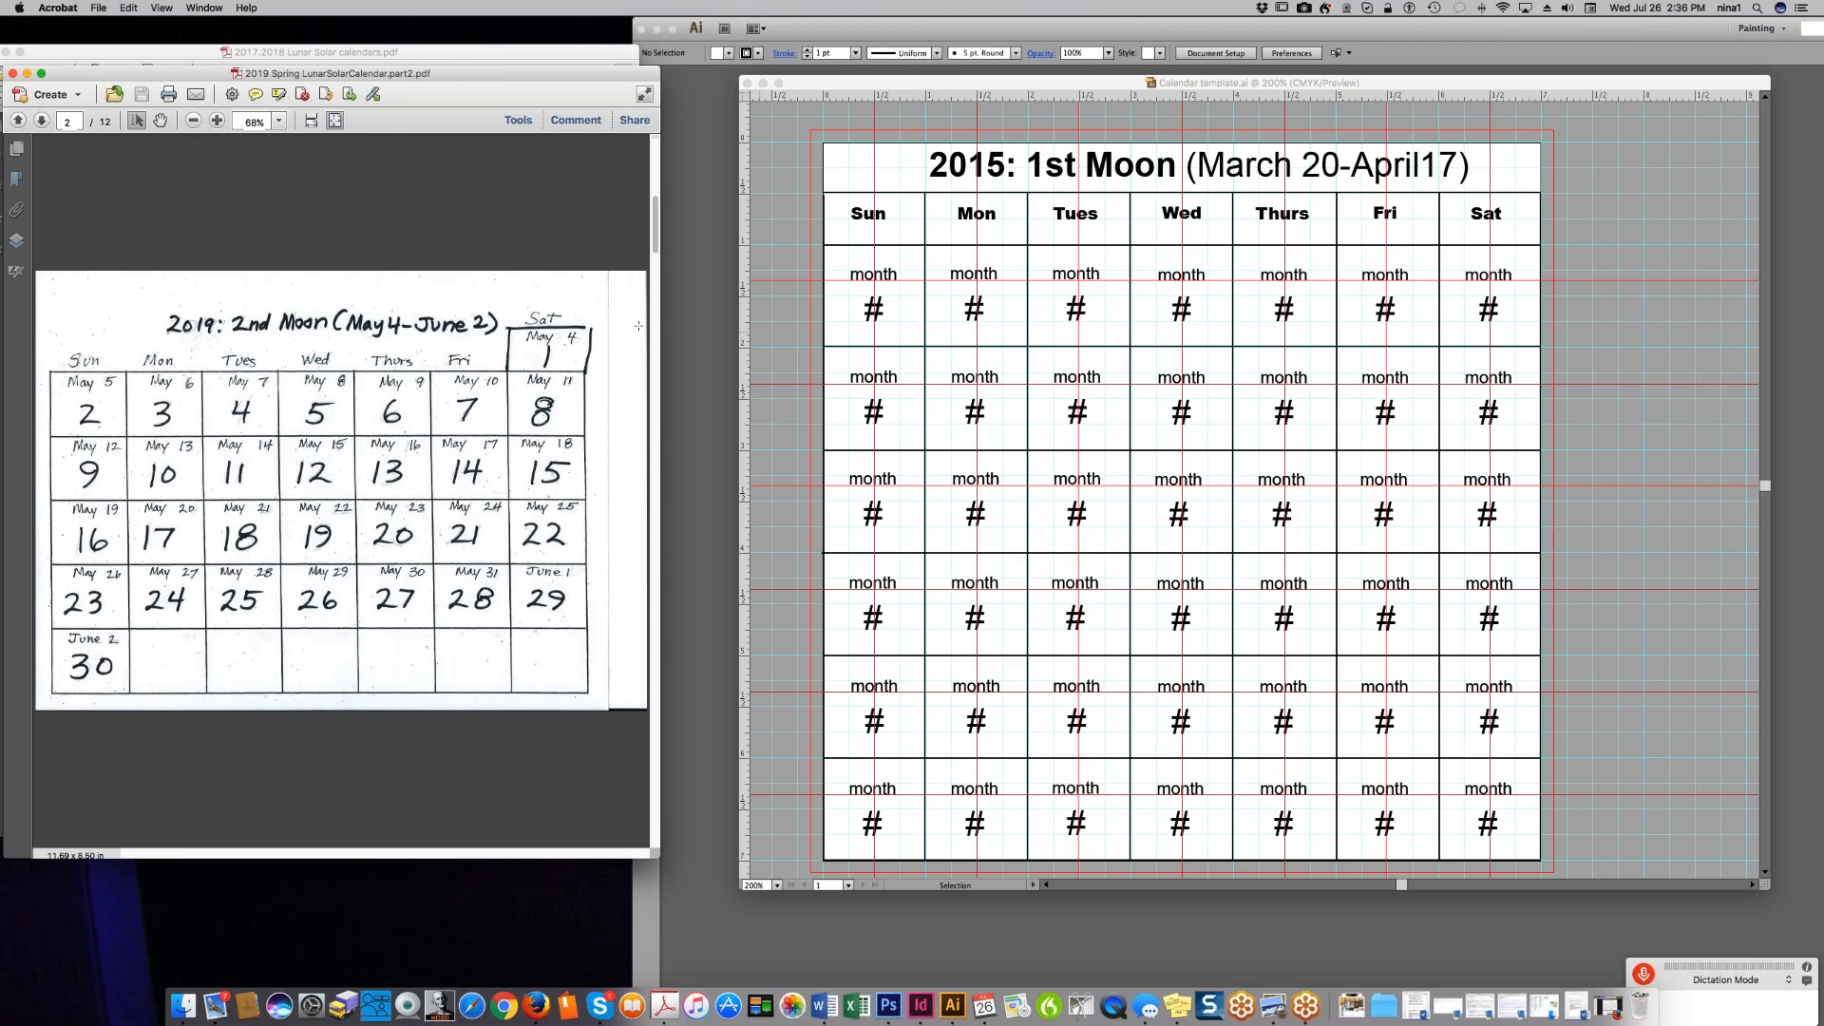
scroll(498, 352, down, 15)
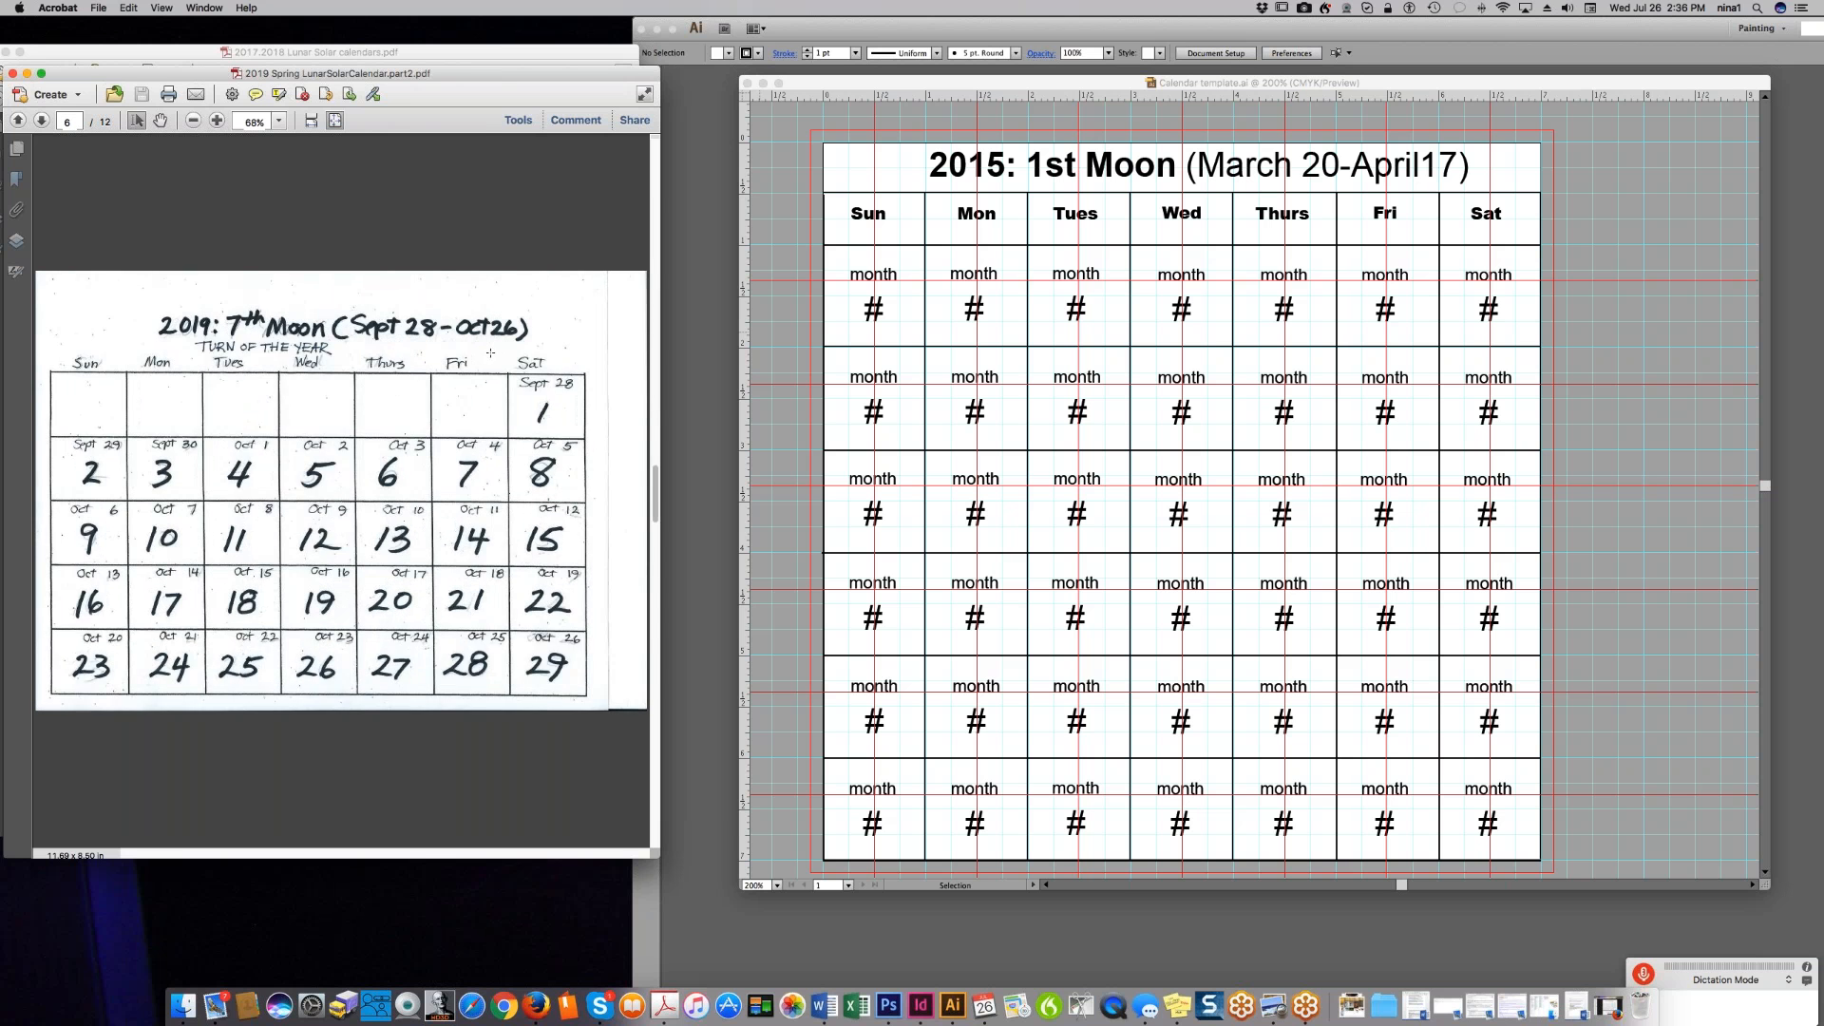
- Bring 2017.2018 Lunar Solar calendars.pdf in front of the 2019 Spring PDF and return it to page 1, the 2018: 11th Moon calendar
scroll(485, 353, up, 5)
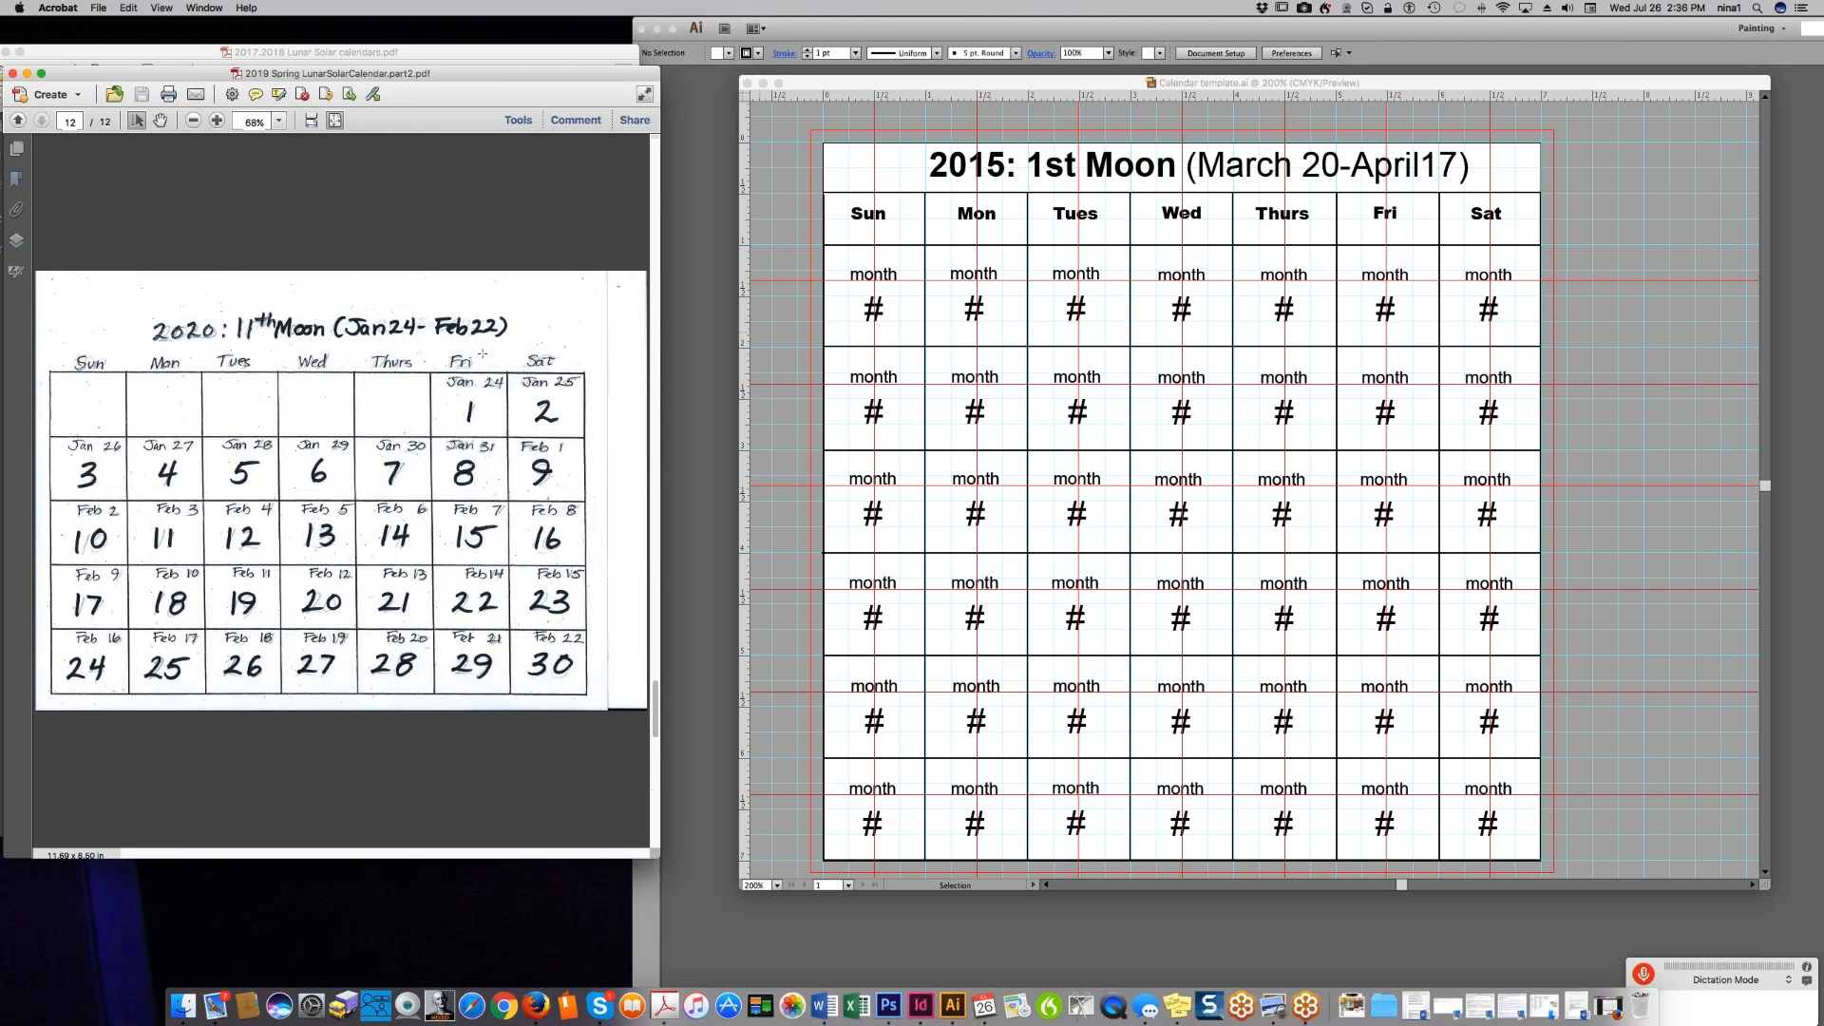
scroll(473, 354, up, 7)
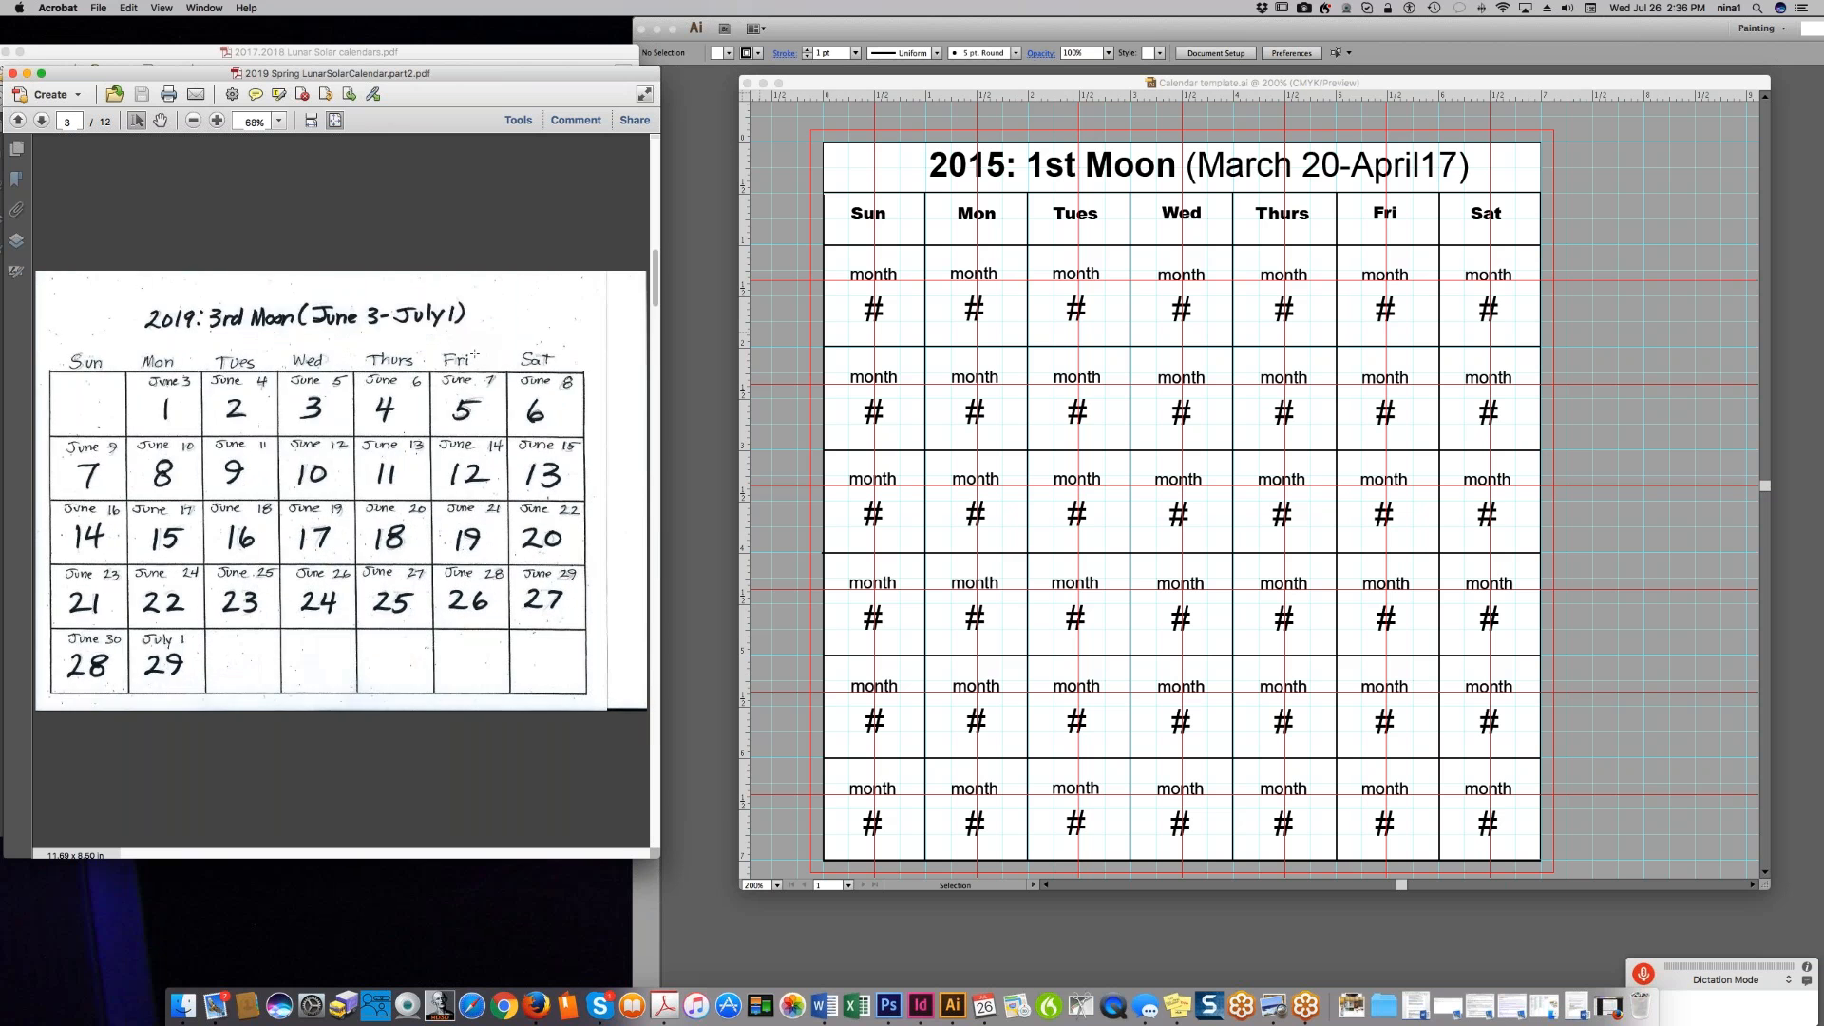
drag(428, 74, 424, 121)
click(425, 100)
scroll(449, 332, up, 2)
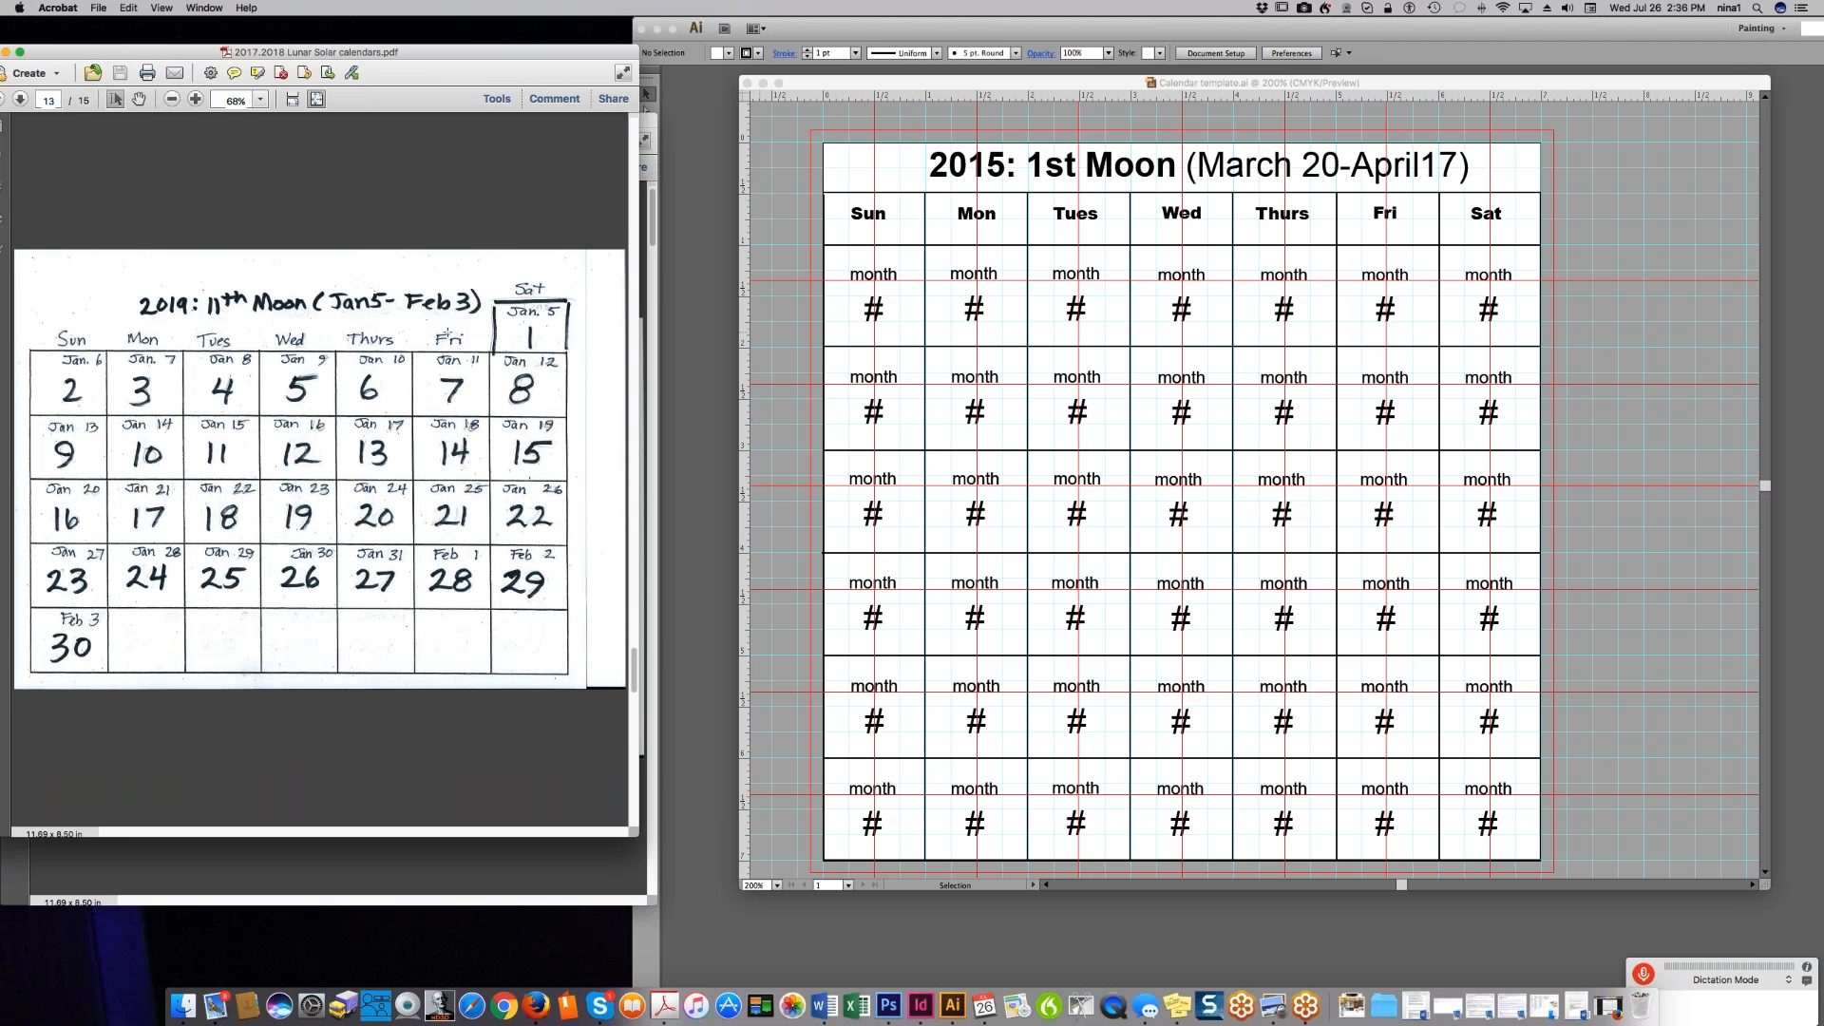
scroll(446, 332, down, 2)
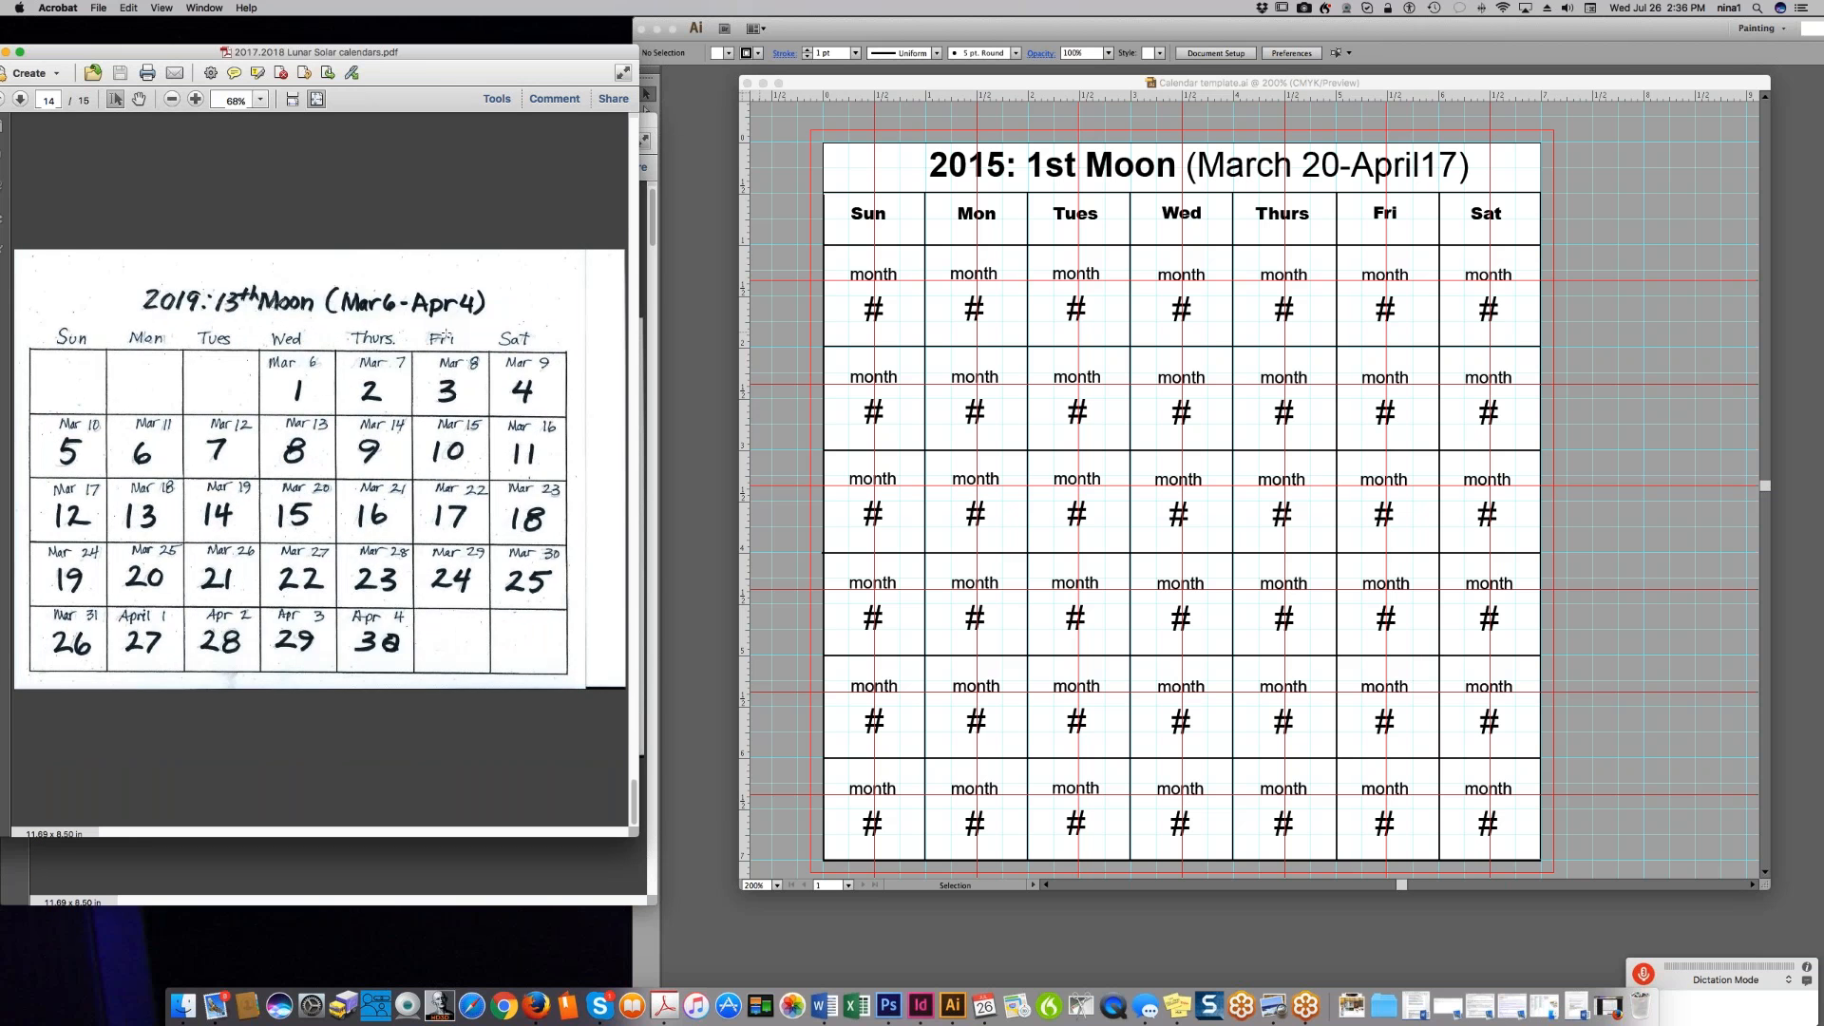
scroll(319, 469, up, 7)
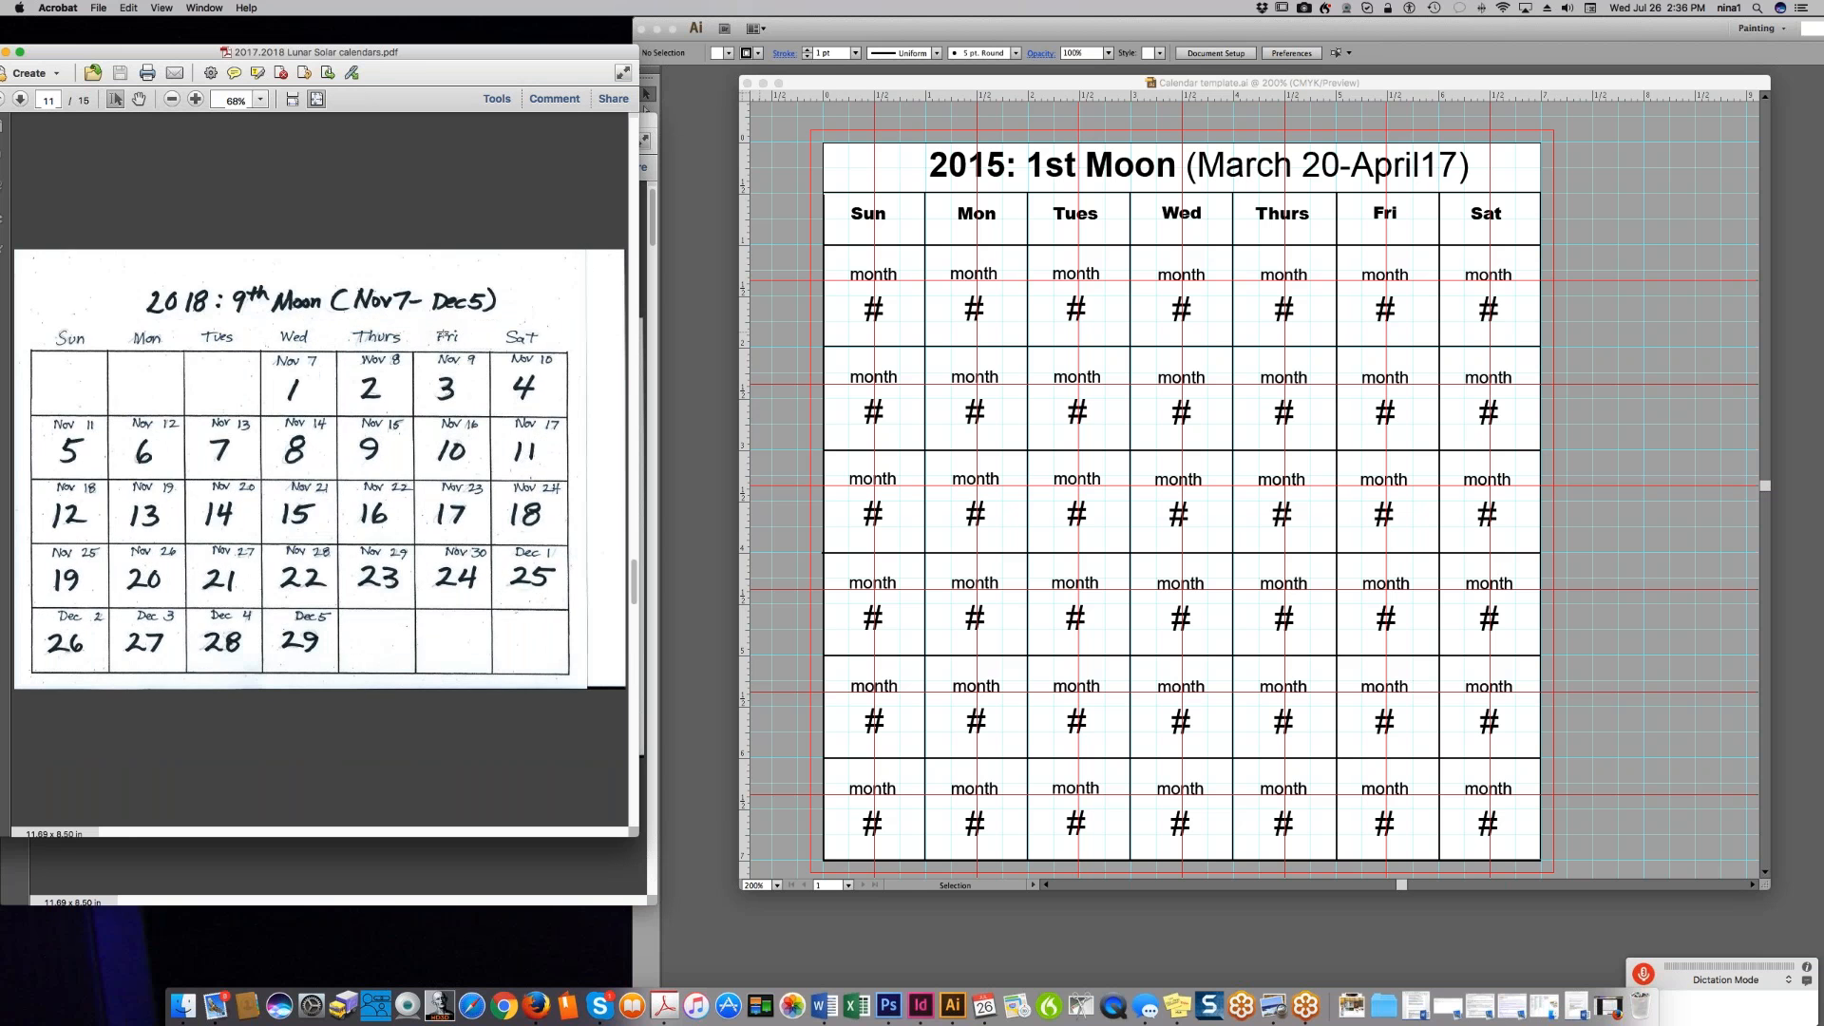
scroll(439, 334, up, 7)
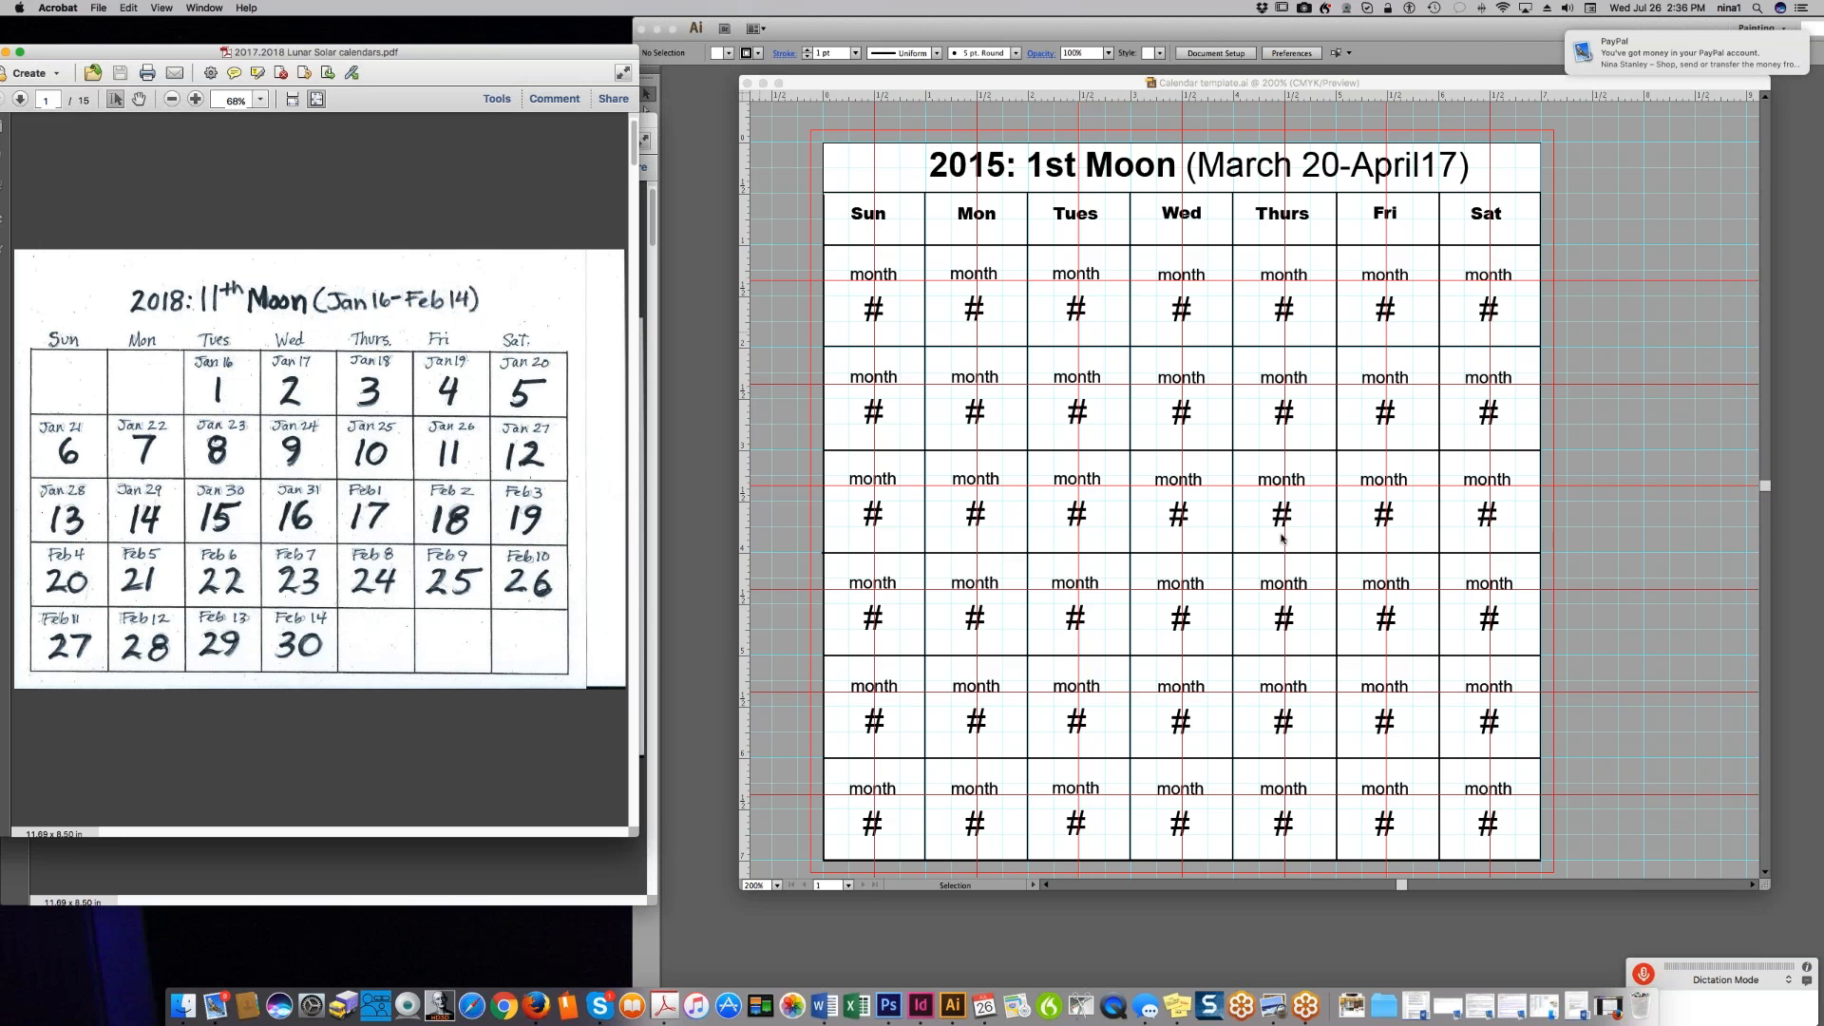
- Switch to Illustrator, expand Layer 1 in the layer list, and enlarge and position that list beside the calendar template
click(1640, 404)
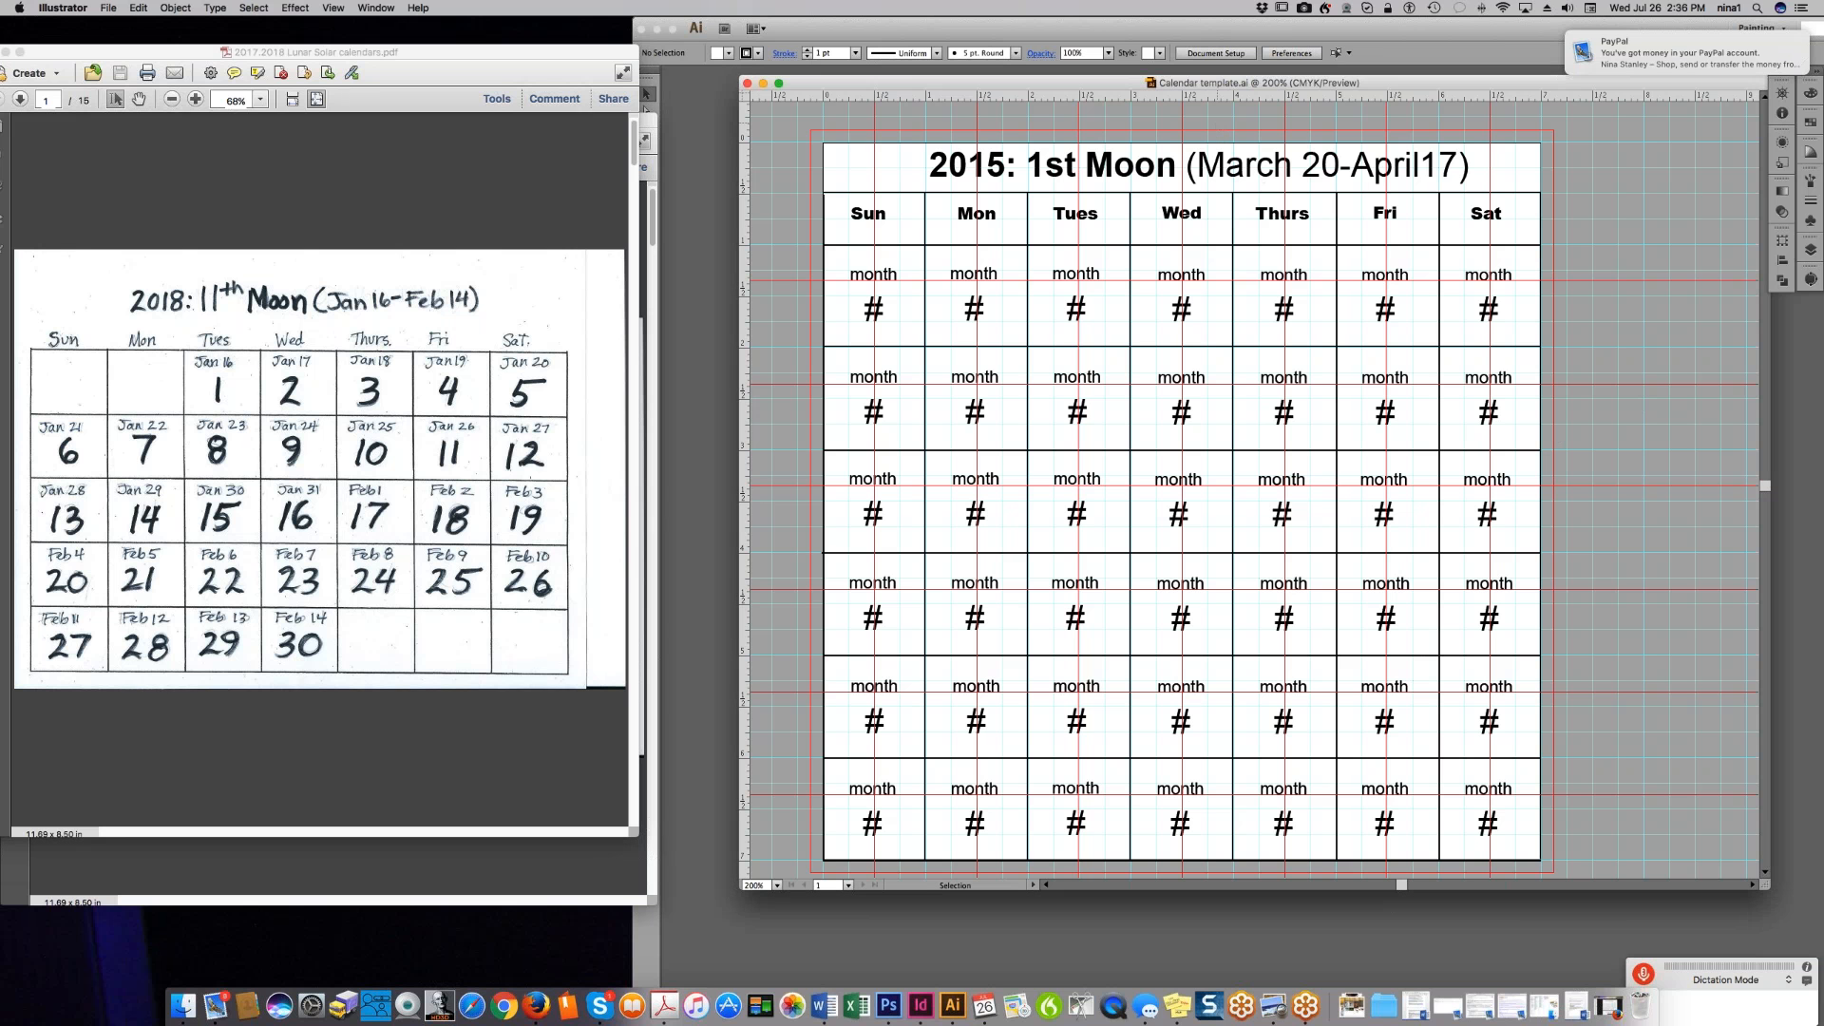
scroll(1212, 132, up, 1)
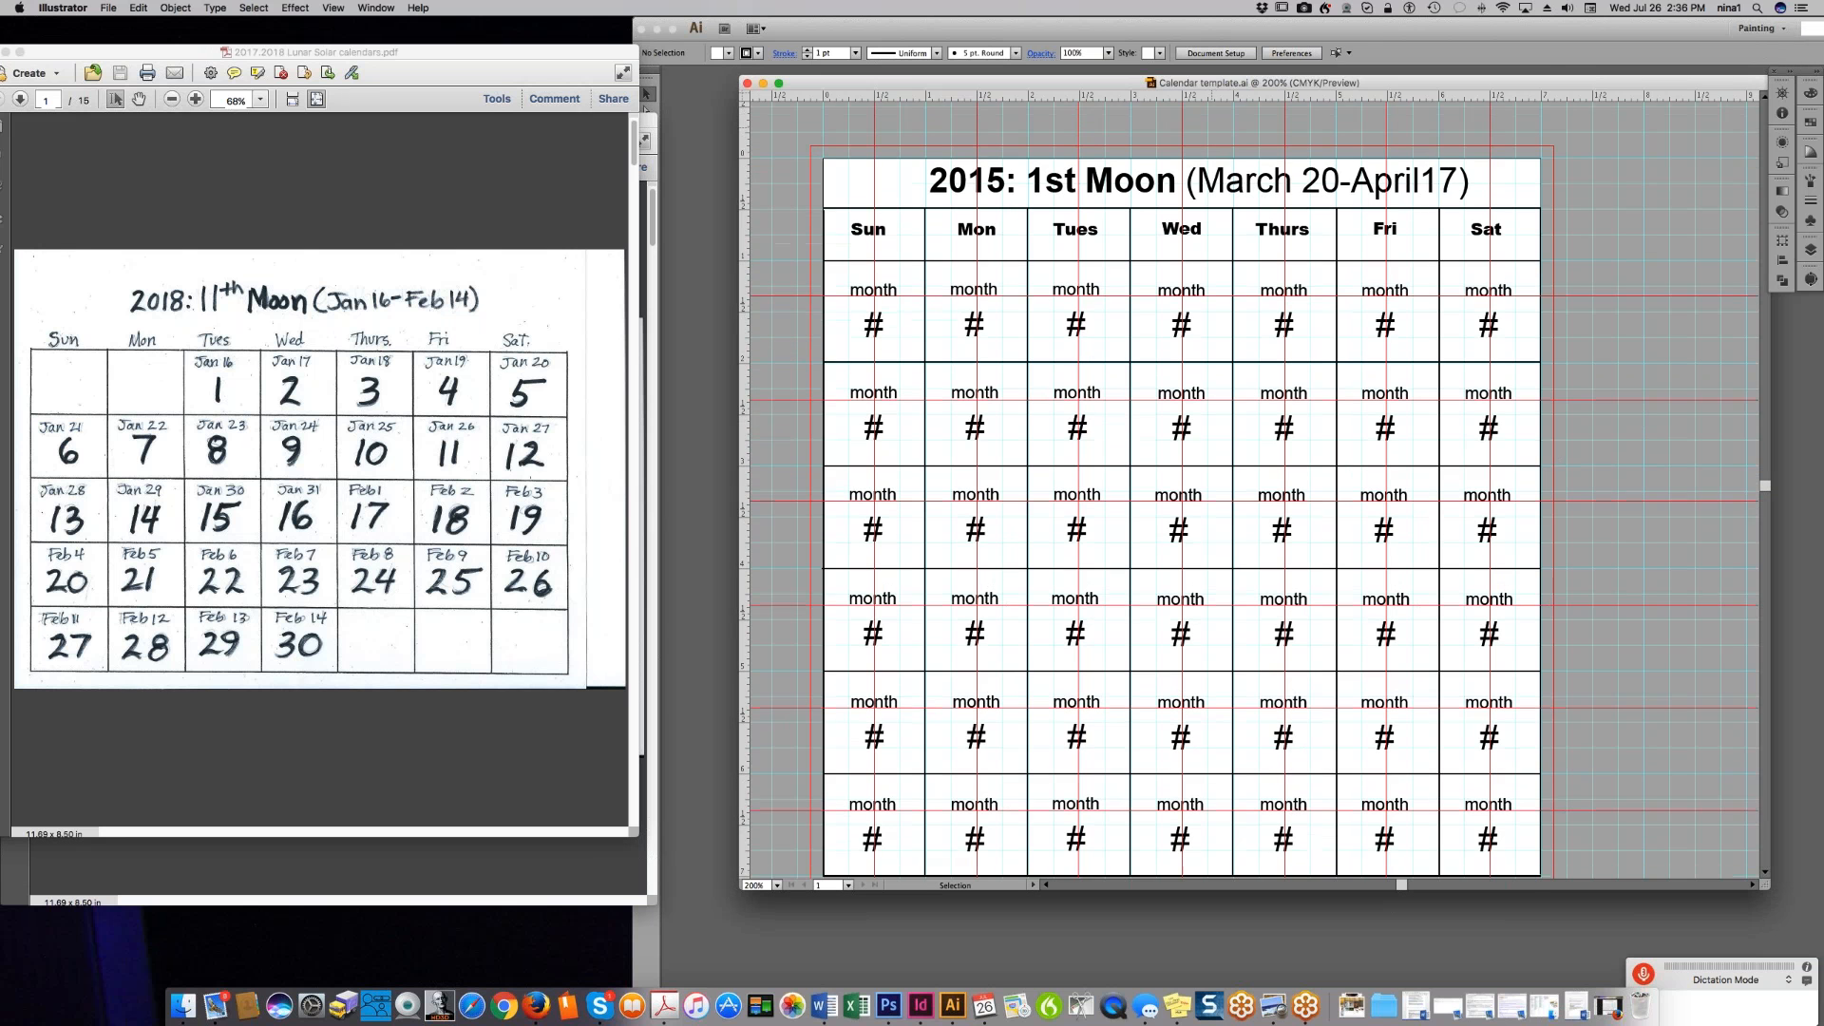
click(1810, 249)
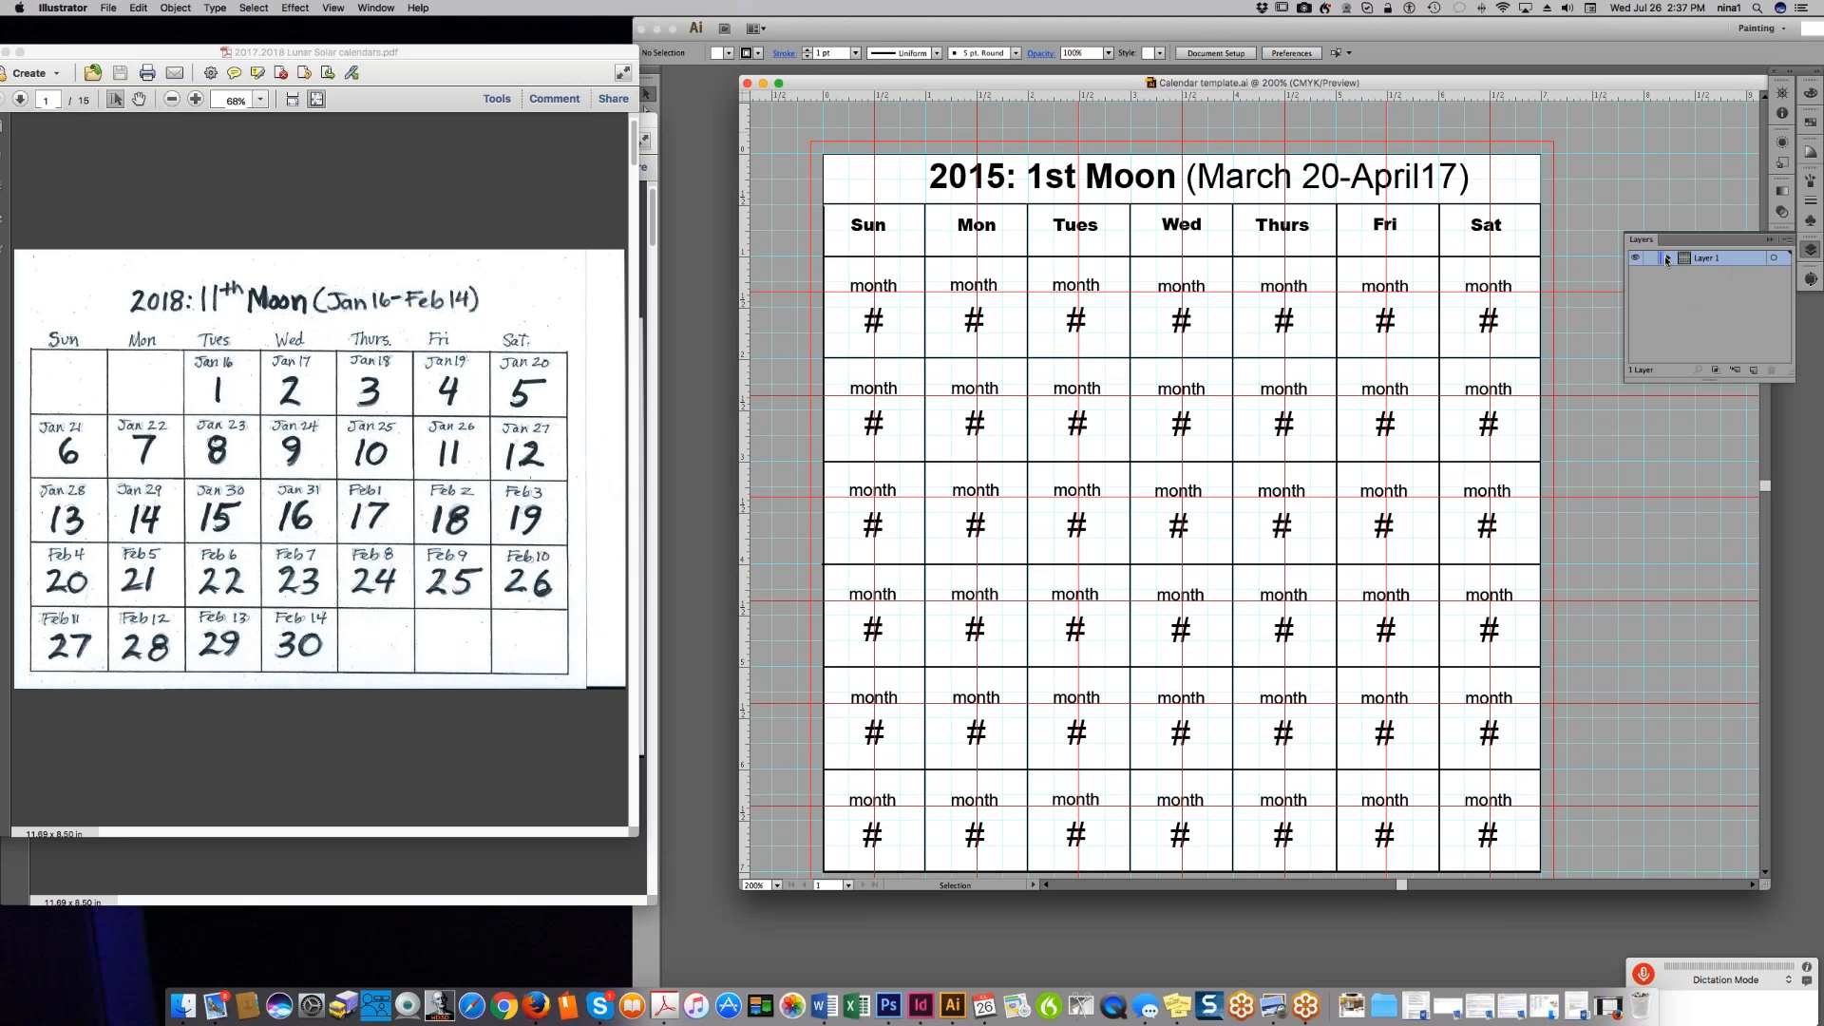
click(1665, 259)
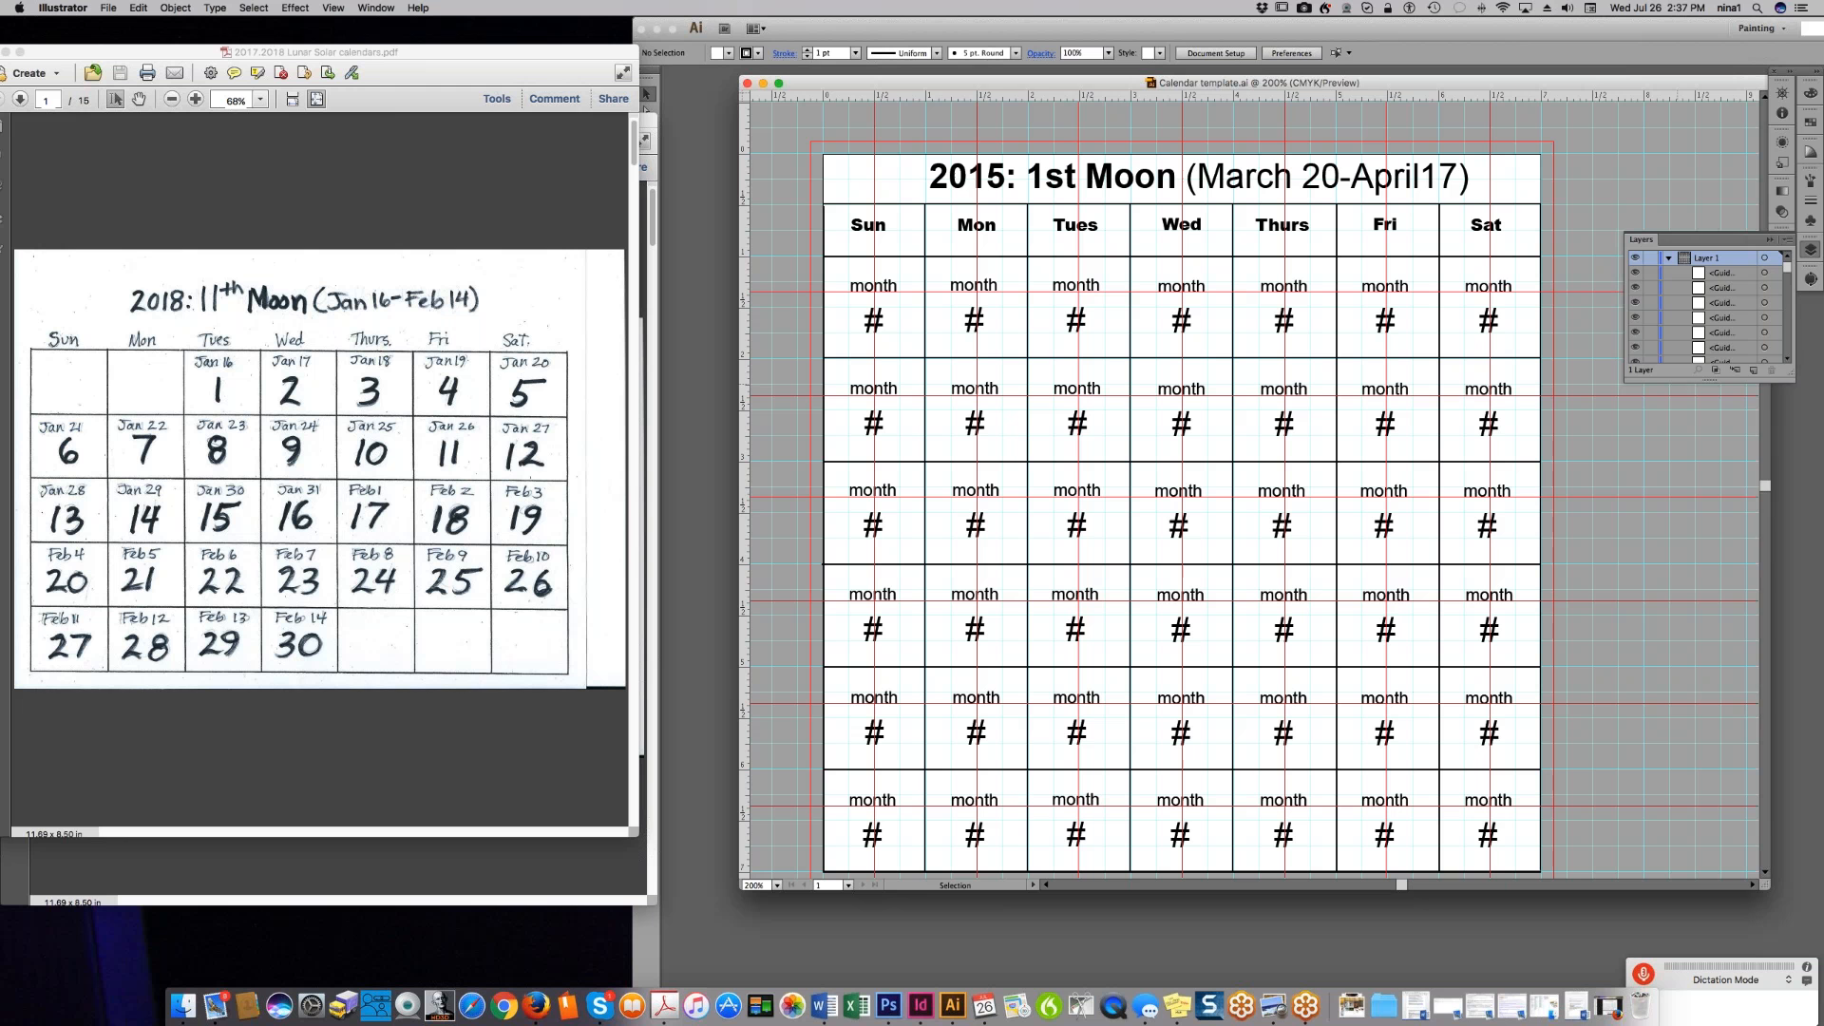
drag(1676, 380, 1612, 939)
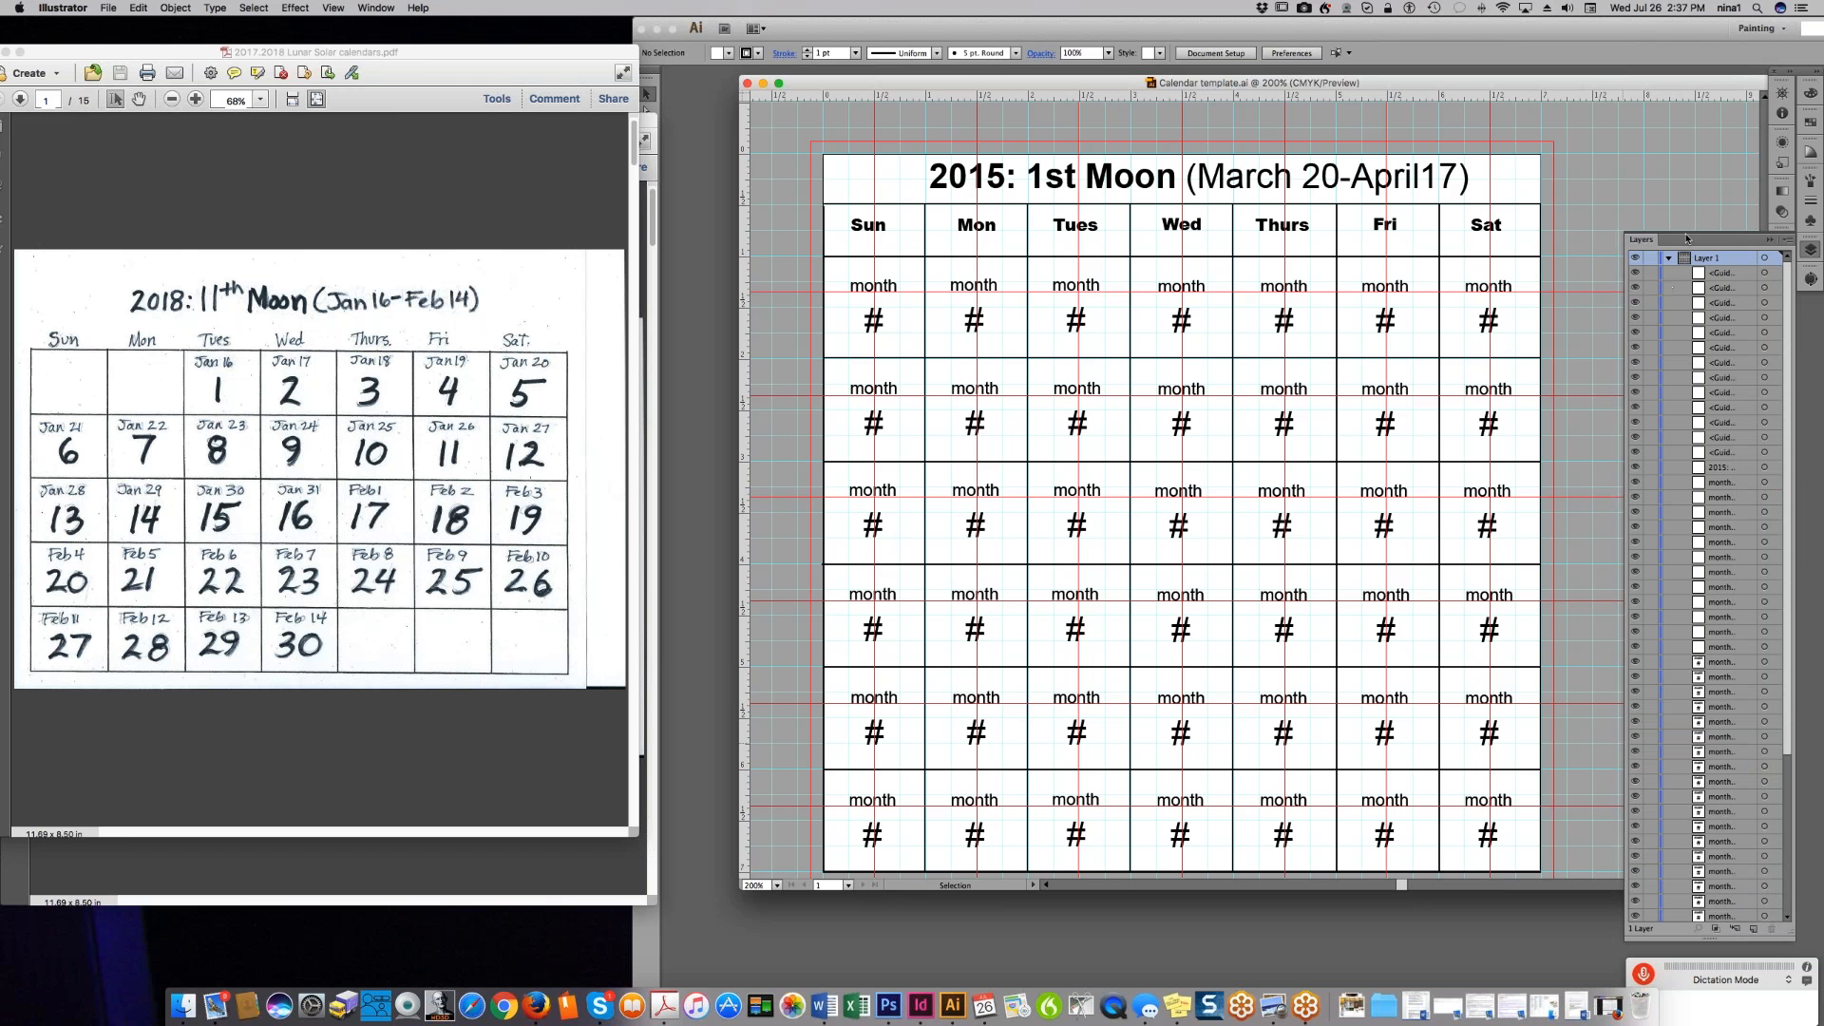
drag(1687, 243, 1649, 67)
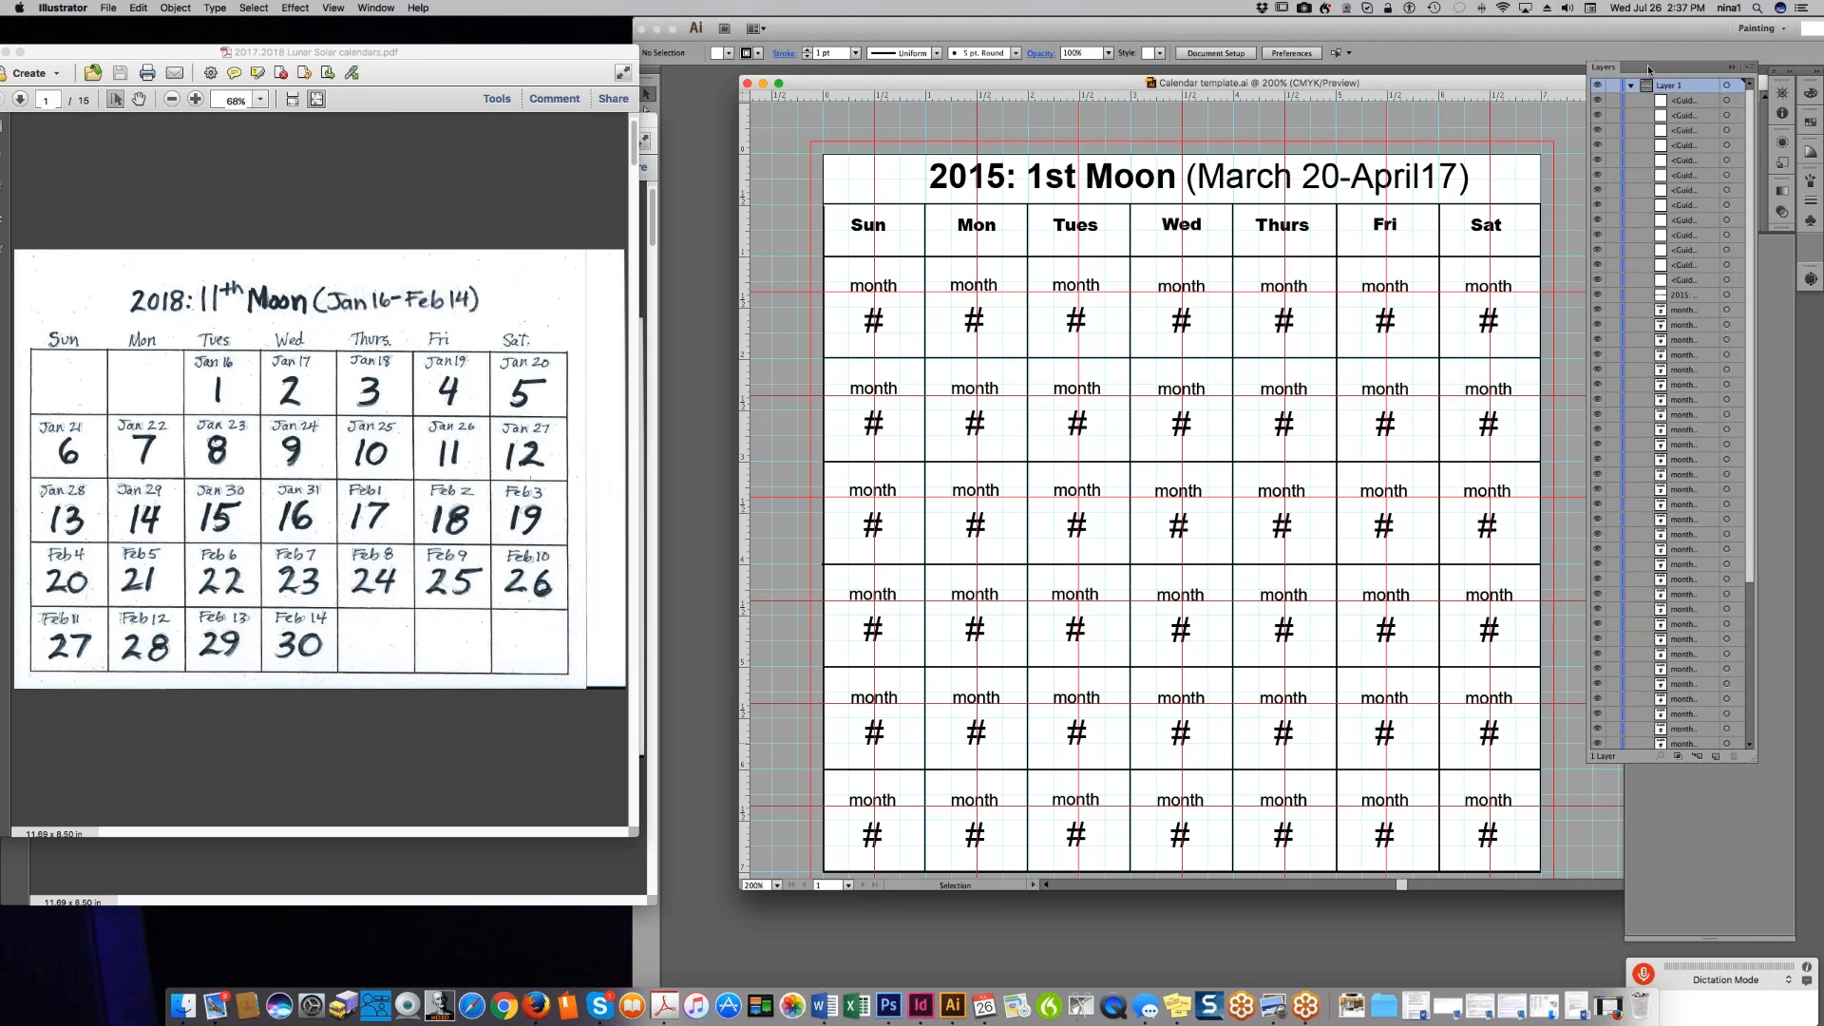
drag(1669, 766, 1652, 887)
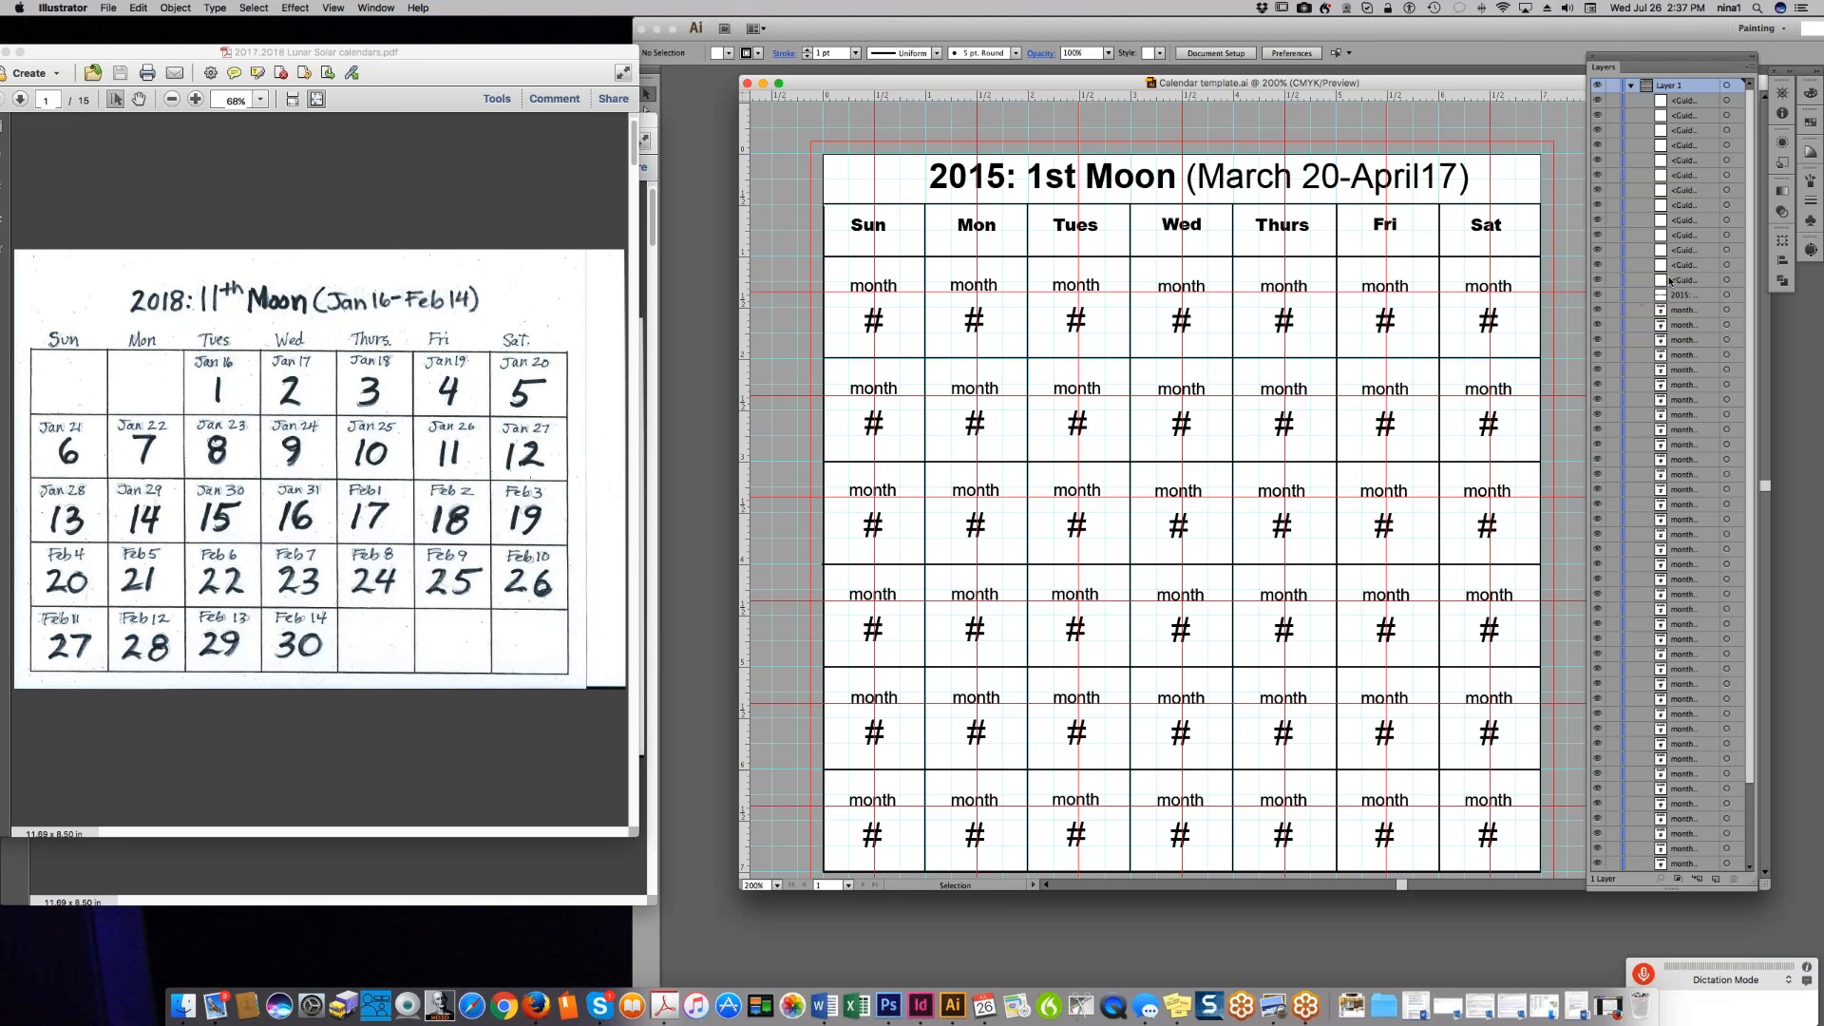
- Check the lowest guide entry by toggling its visibility and select all the guide entries in Layer 1
click(1672, 280)
click(1597, 281)
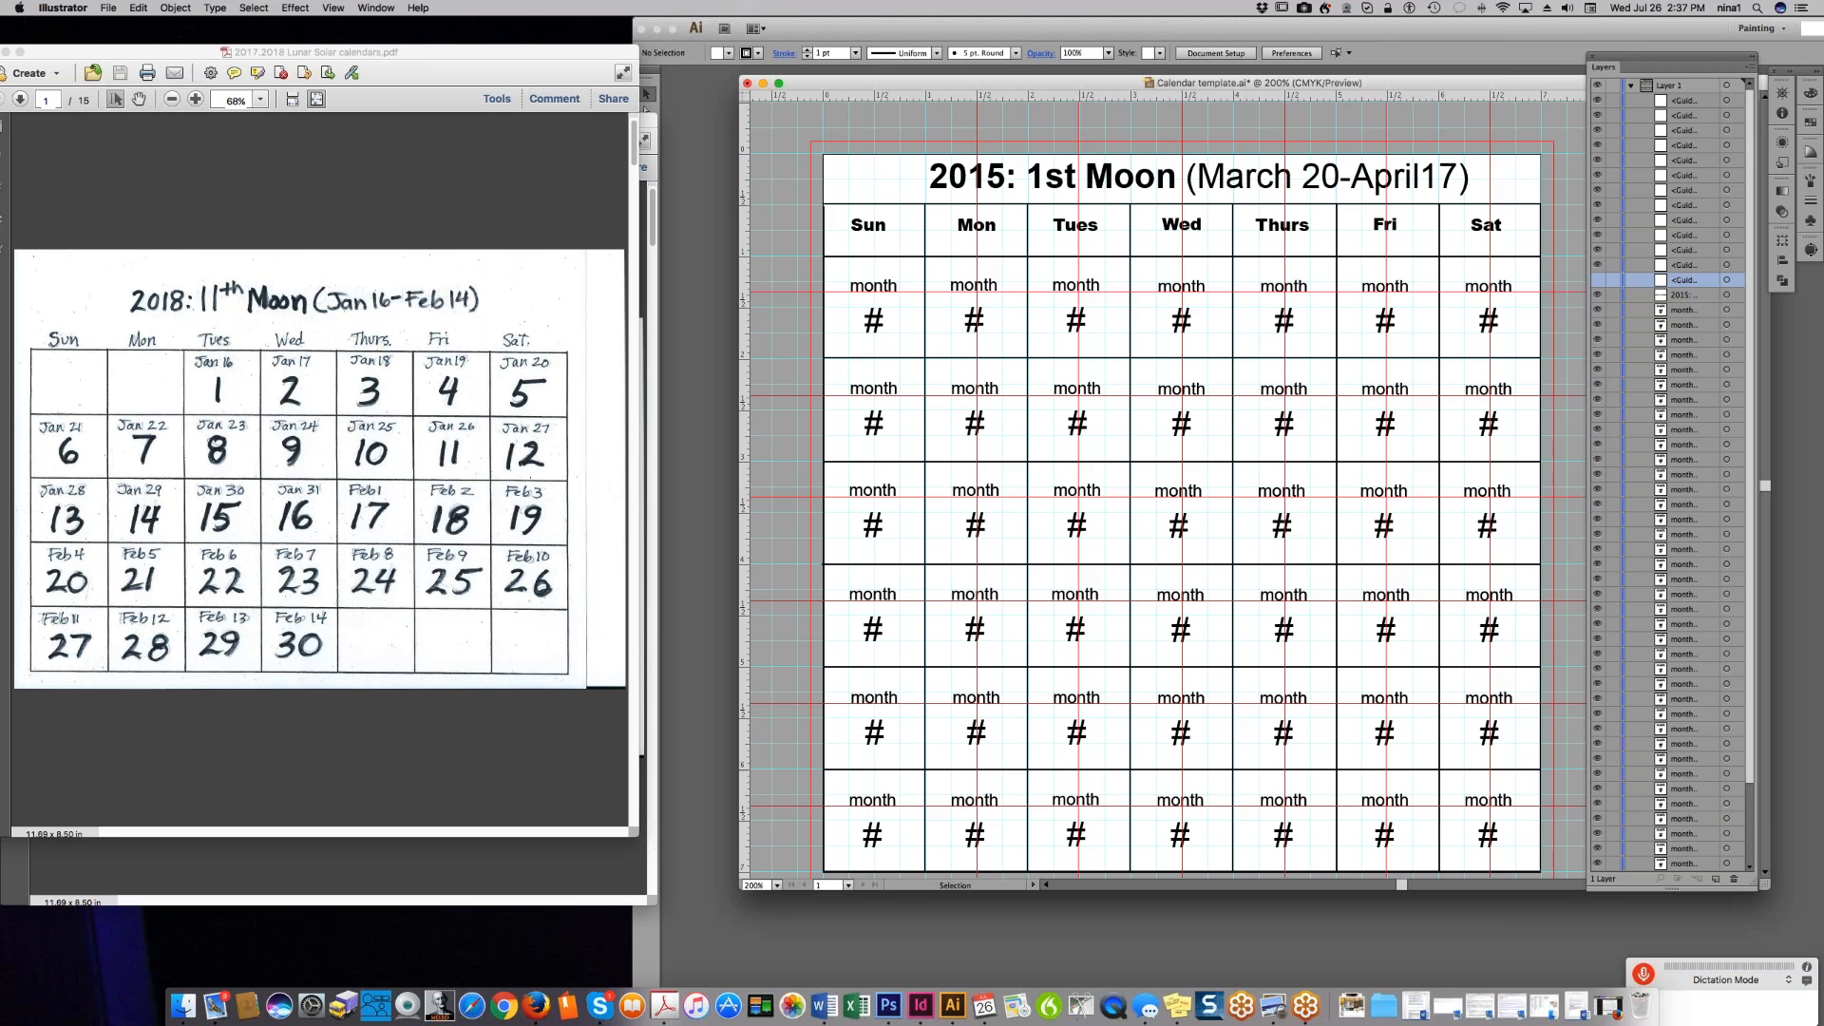
click(1597, 280)
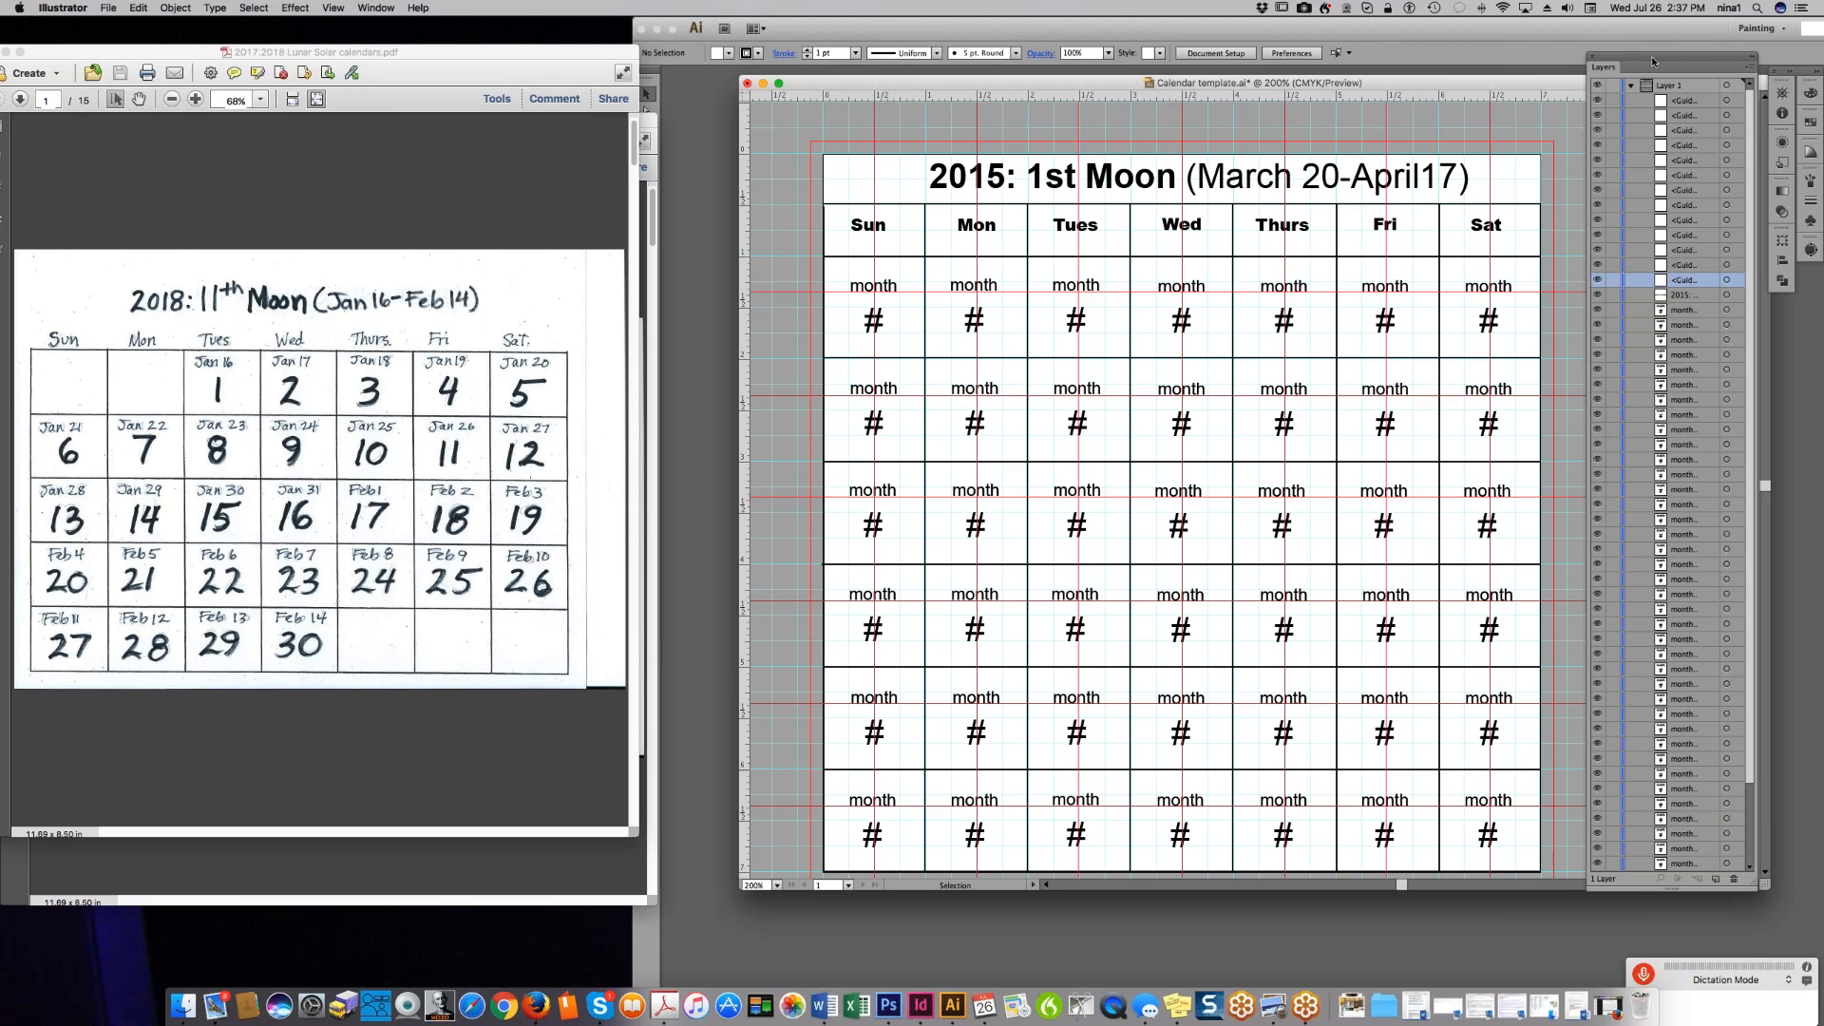
shift+click(1699, 102)
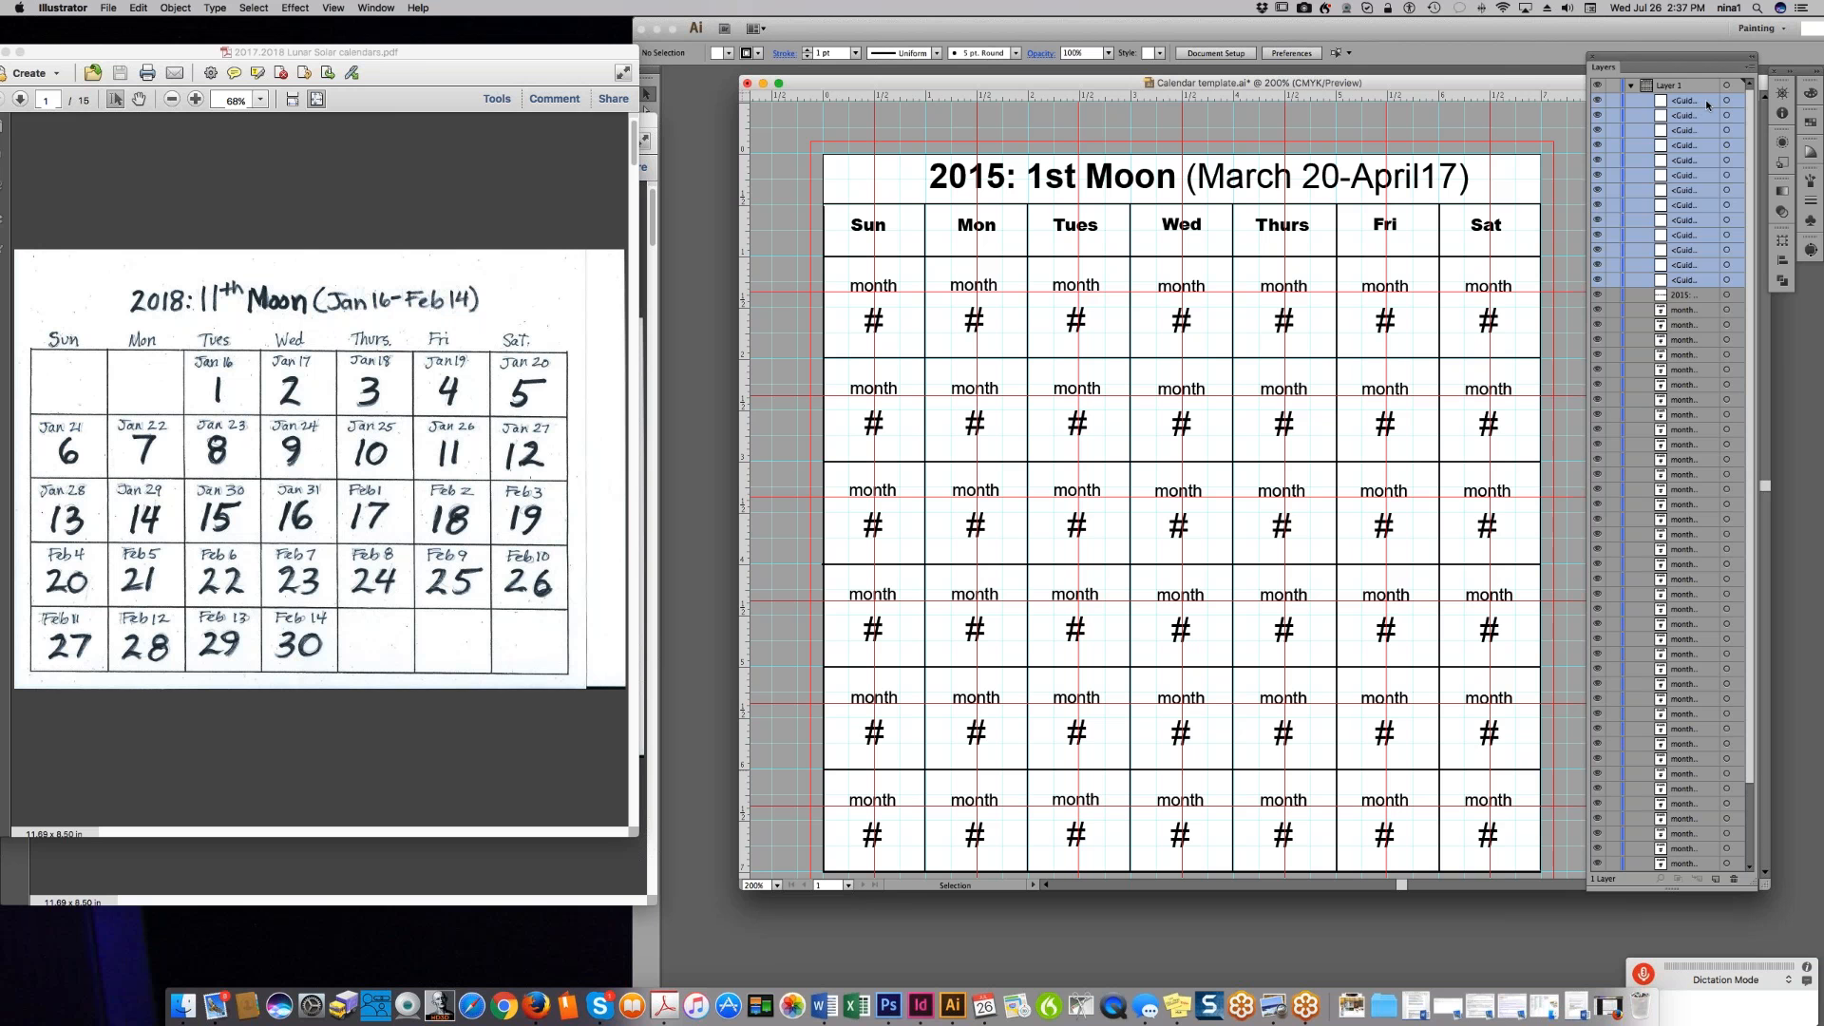
click(1750, 68)
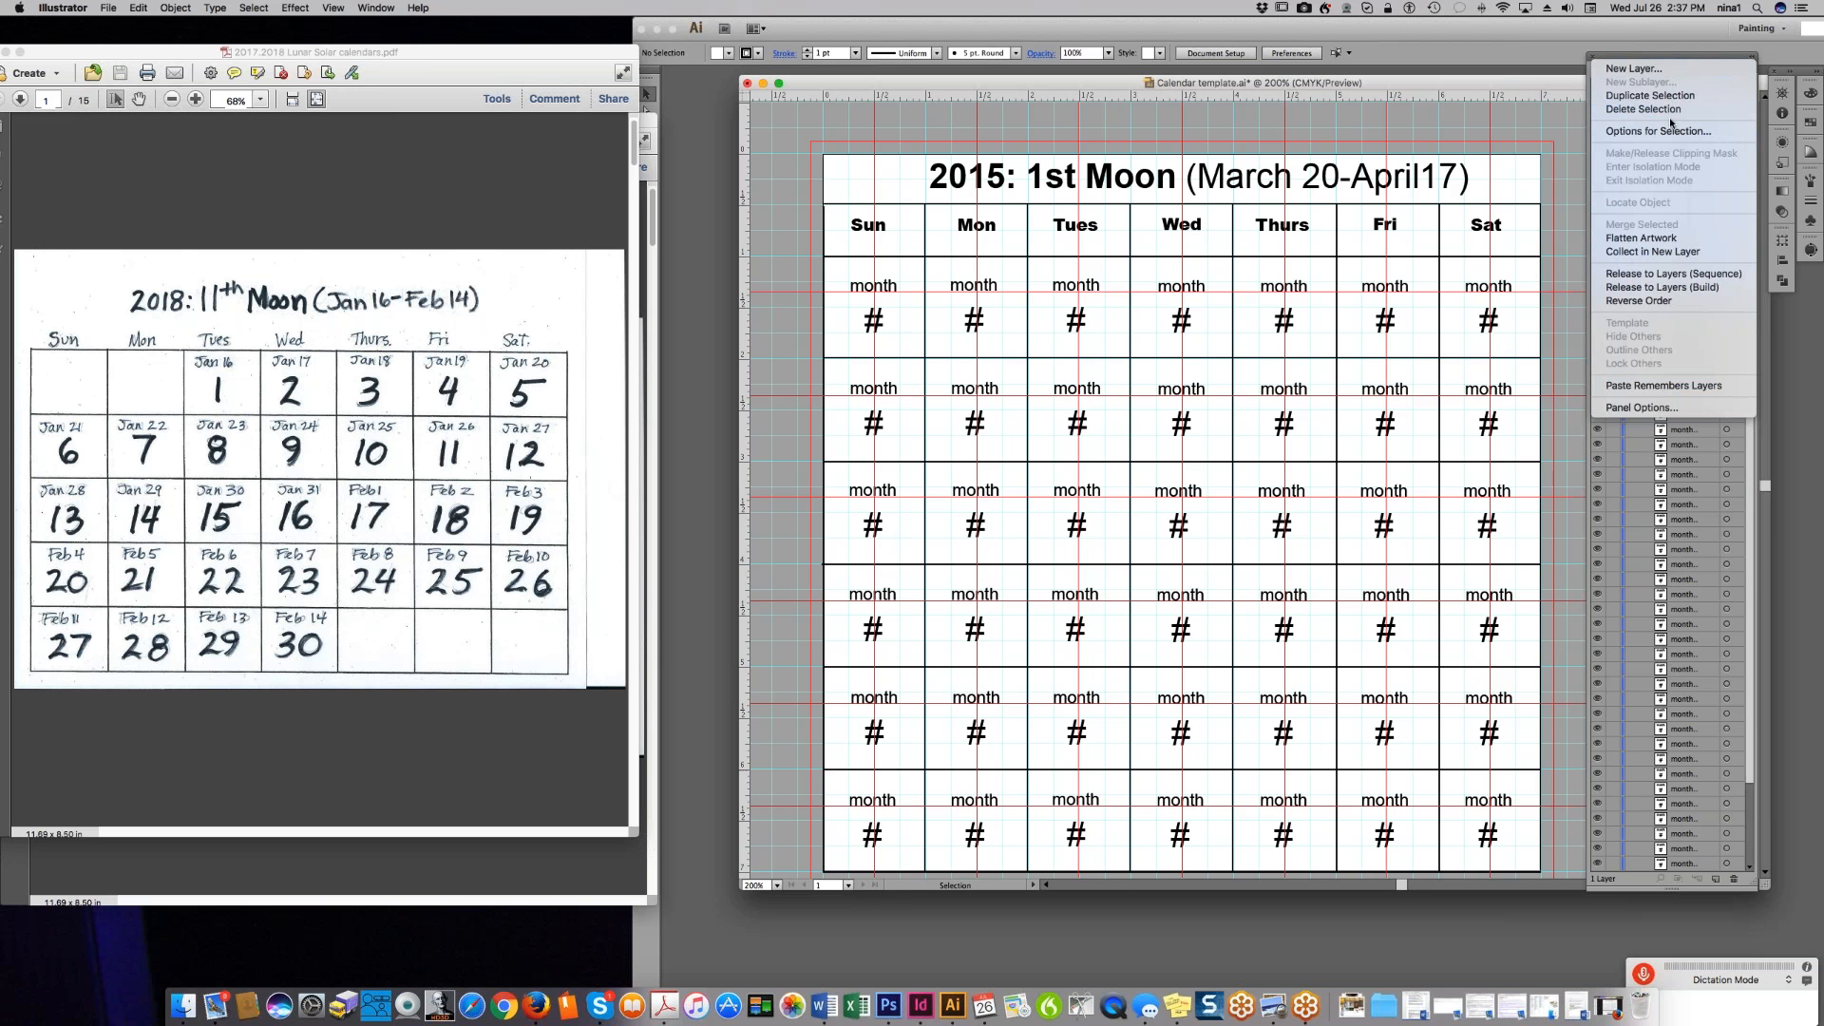
click(1687, 252)
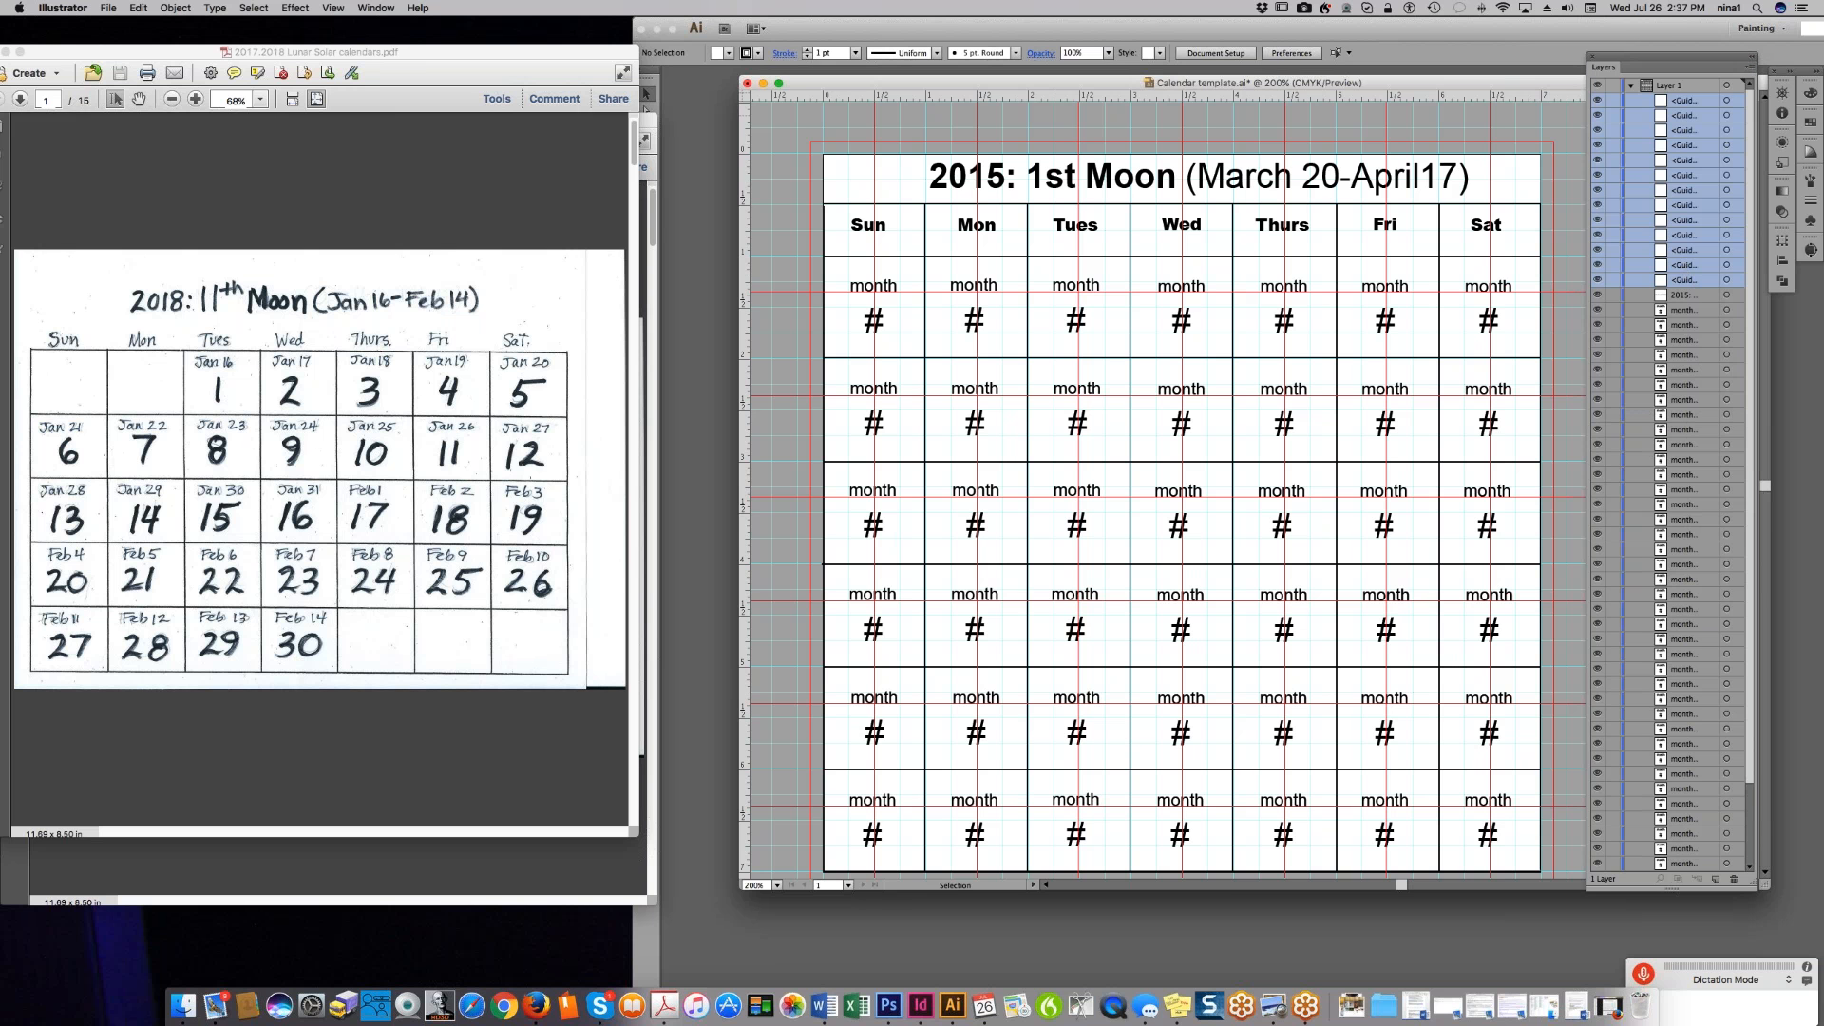
click(134, 11)
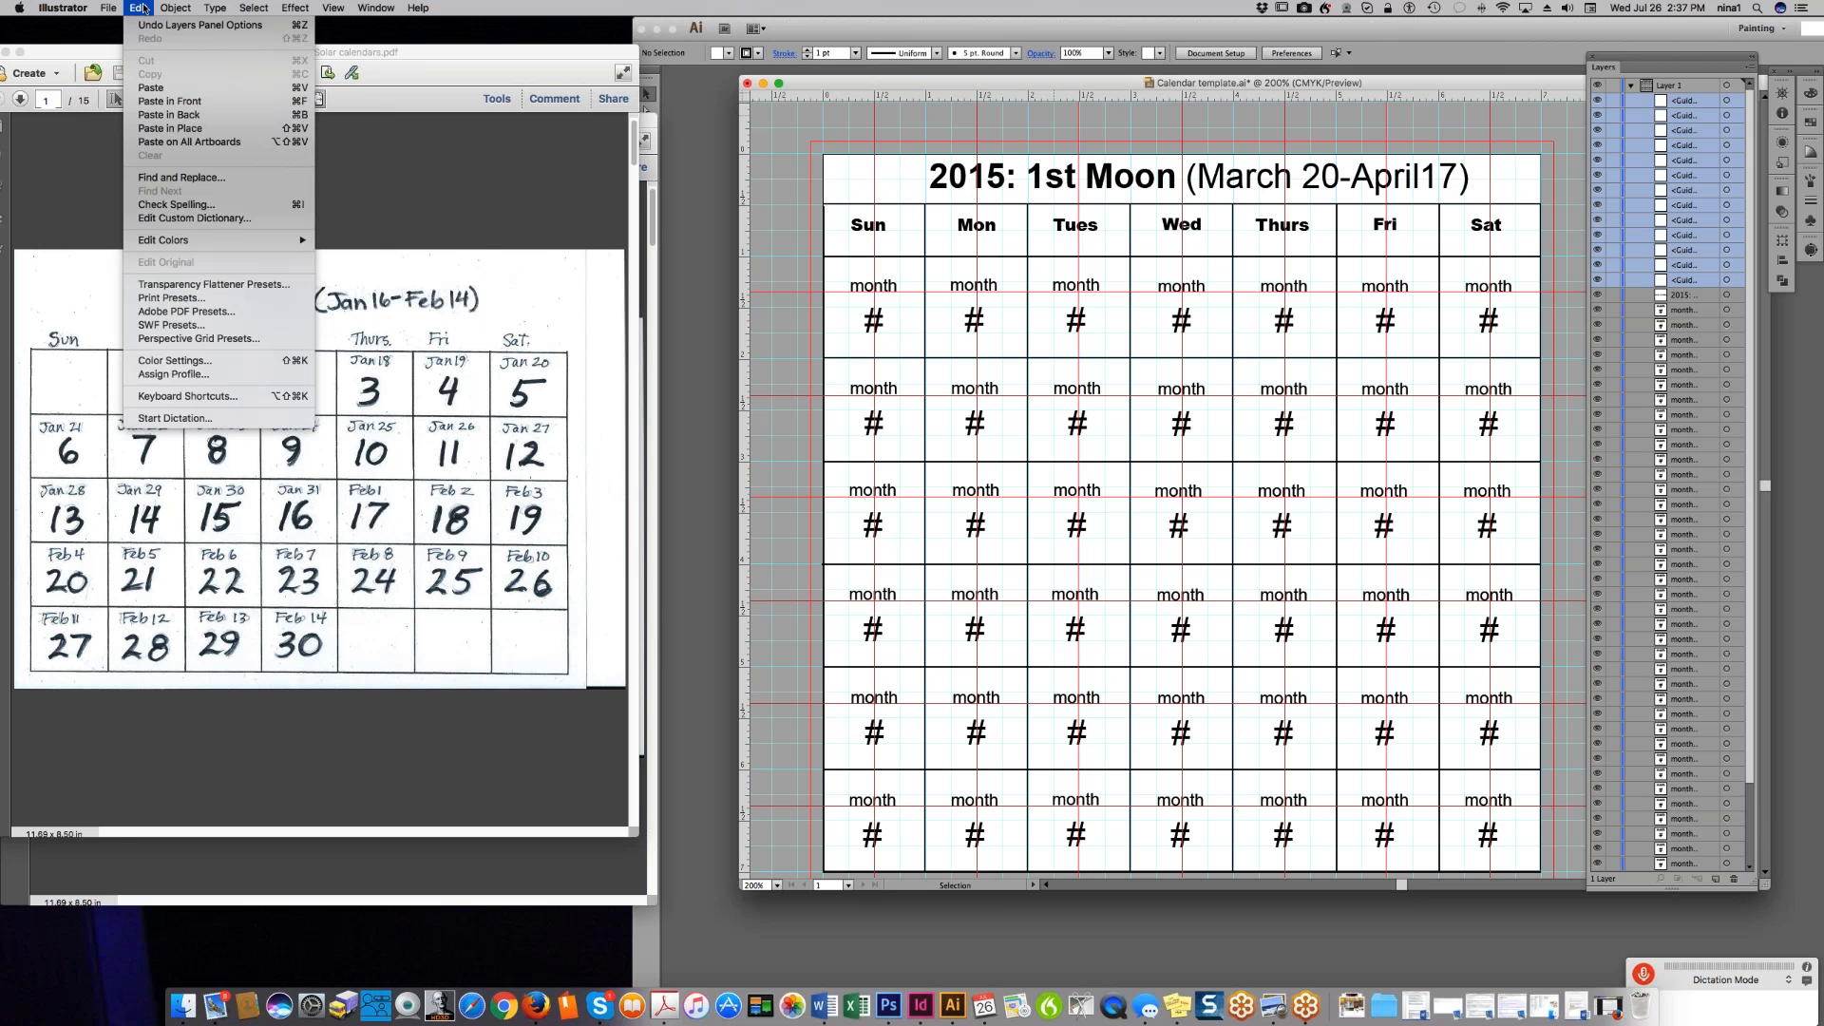
mouse_move(297, 8)
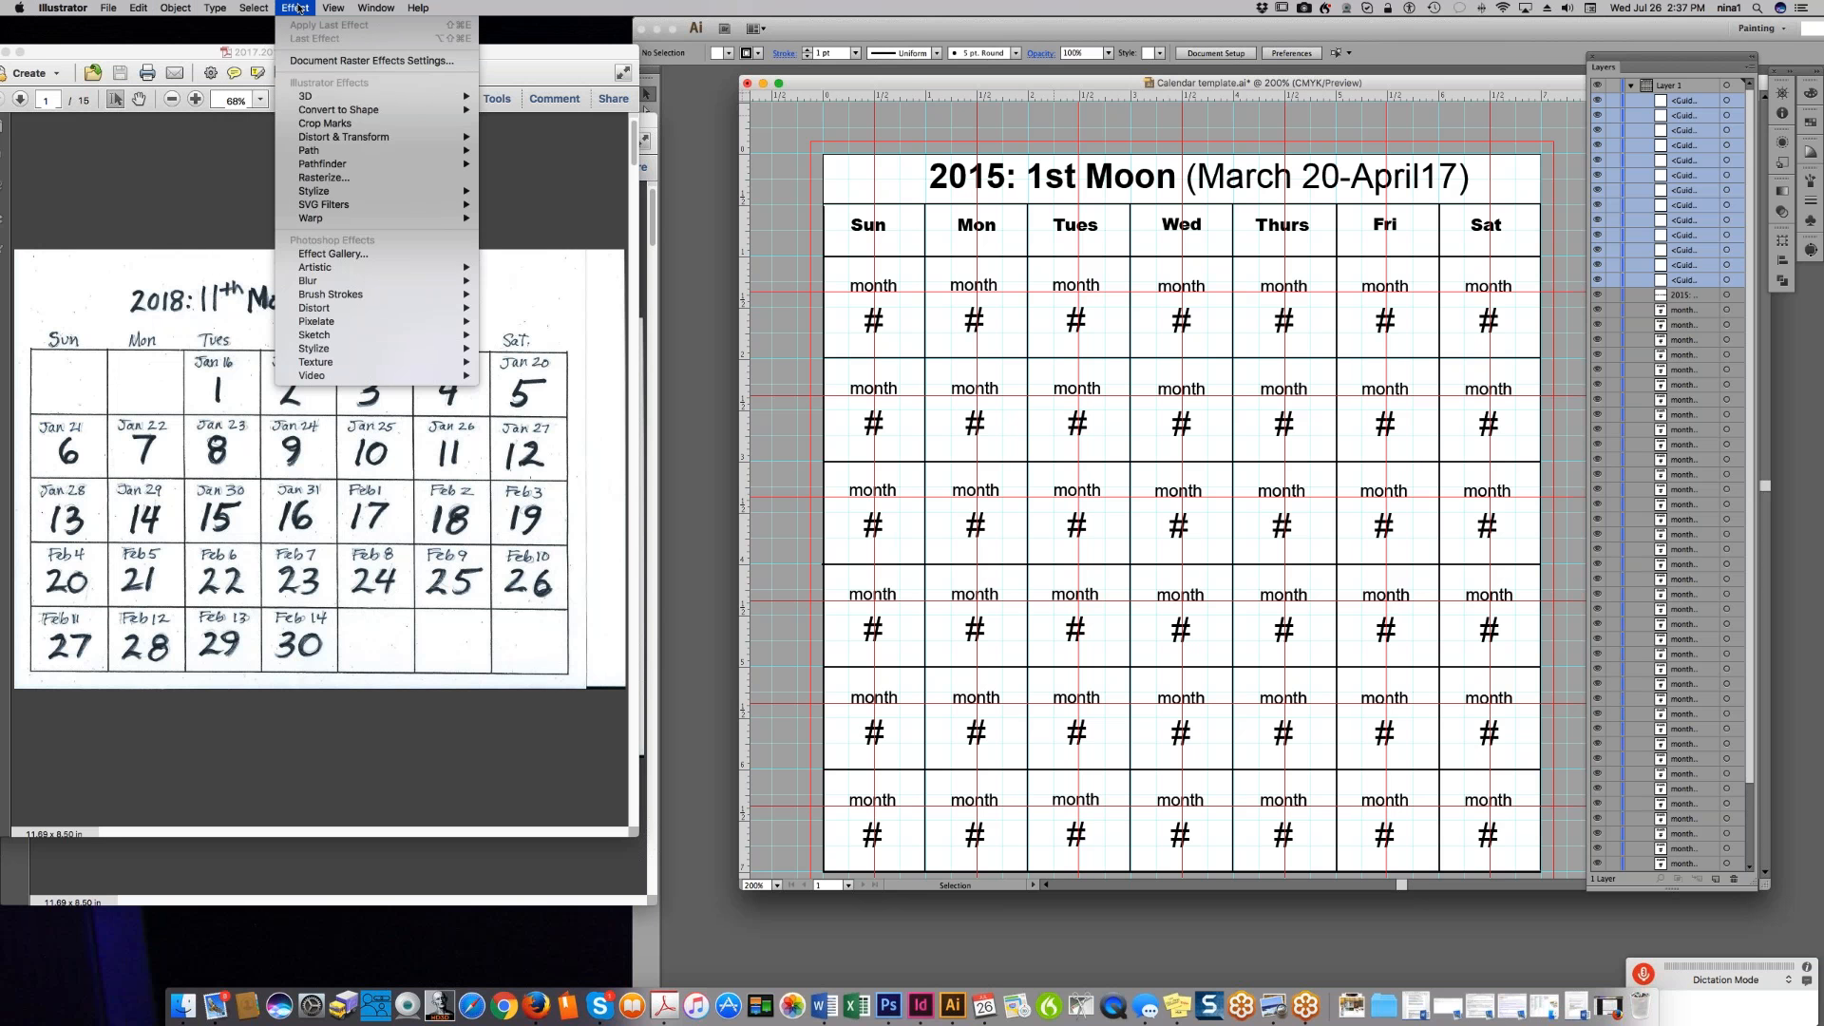
mouse_move(375, 9)
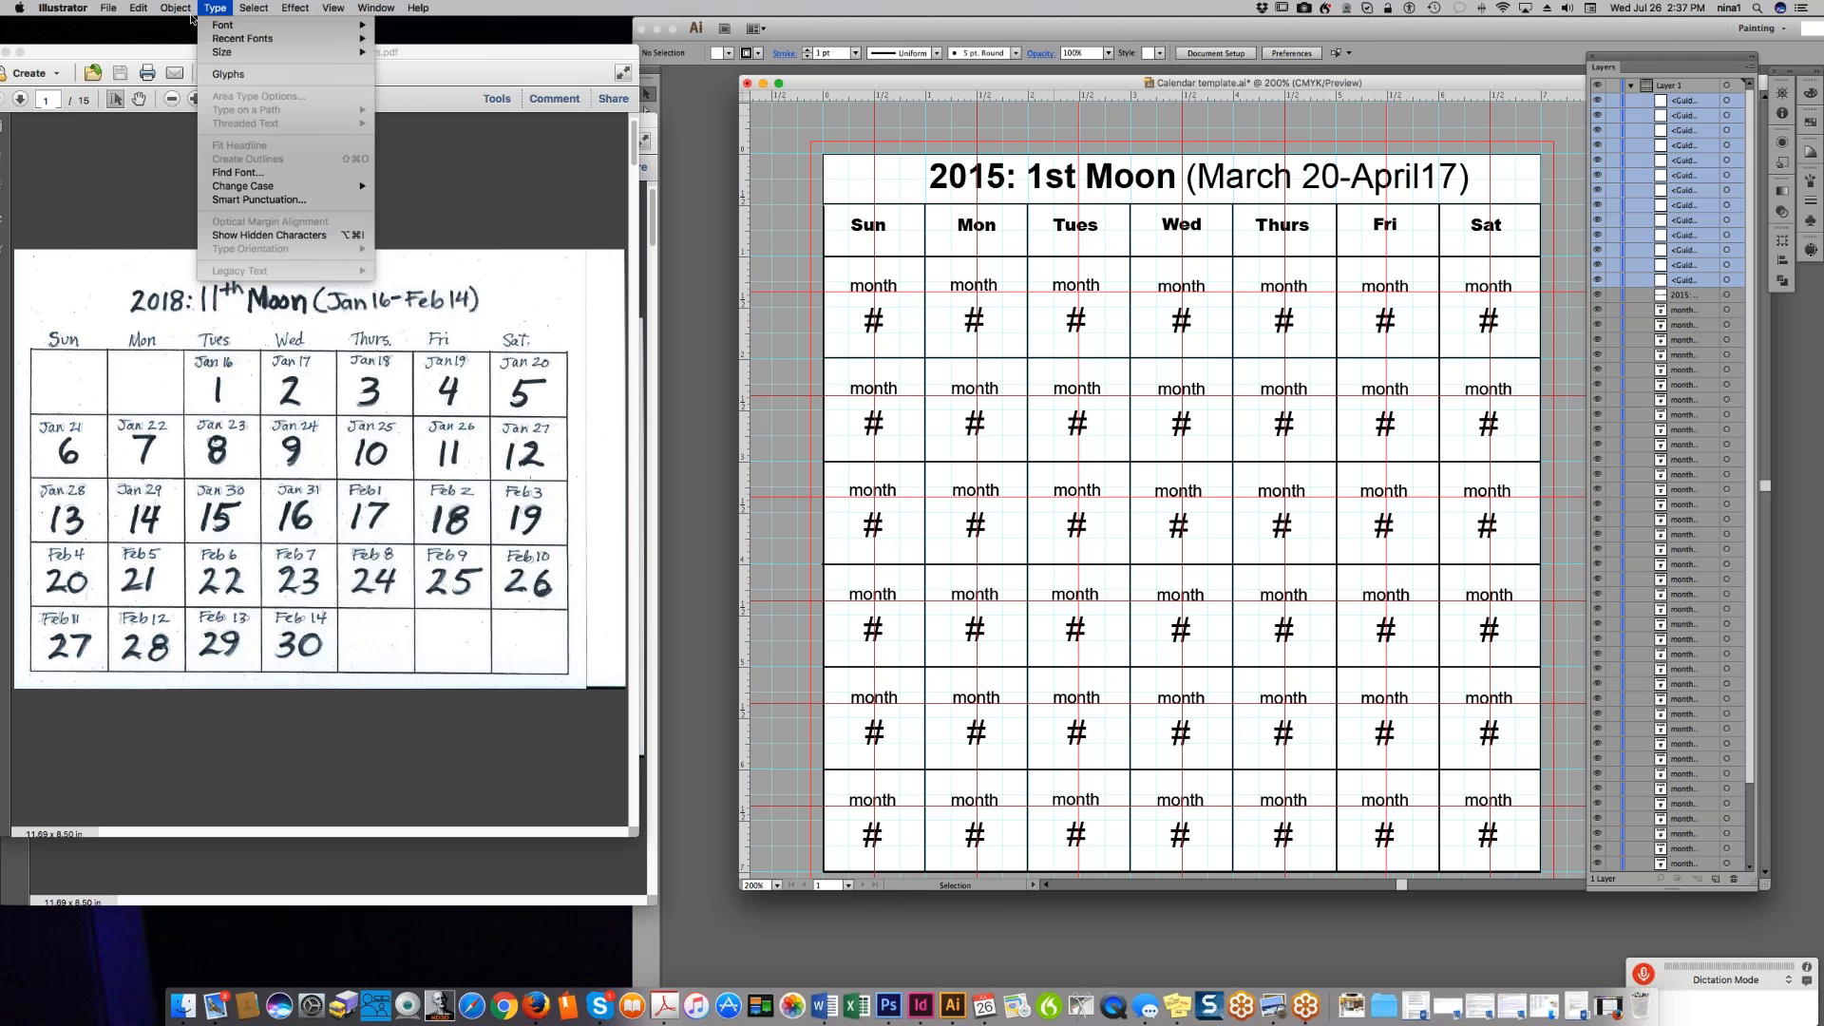
mouse_move(116, 13)
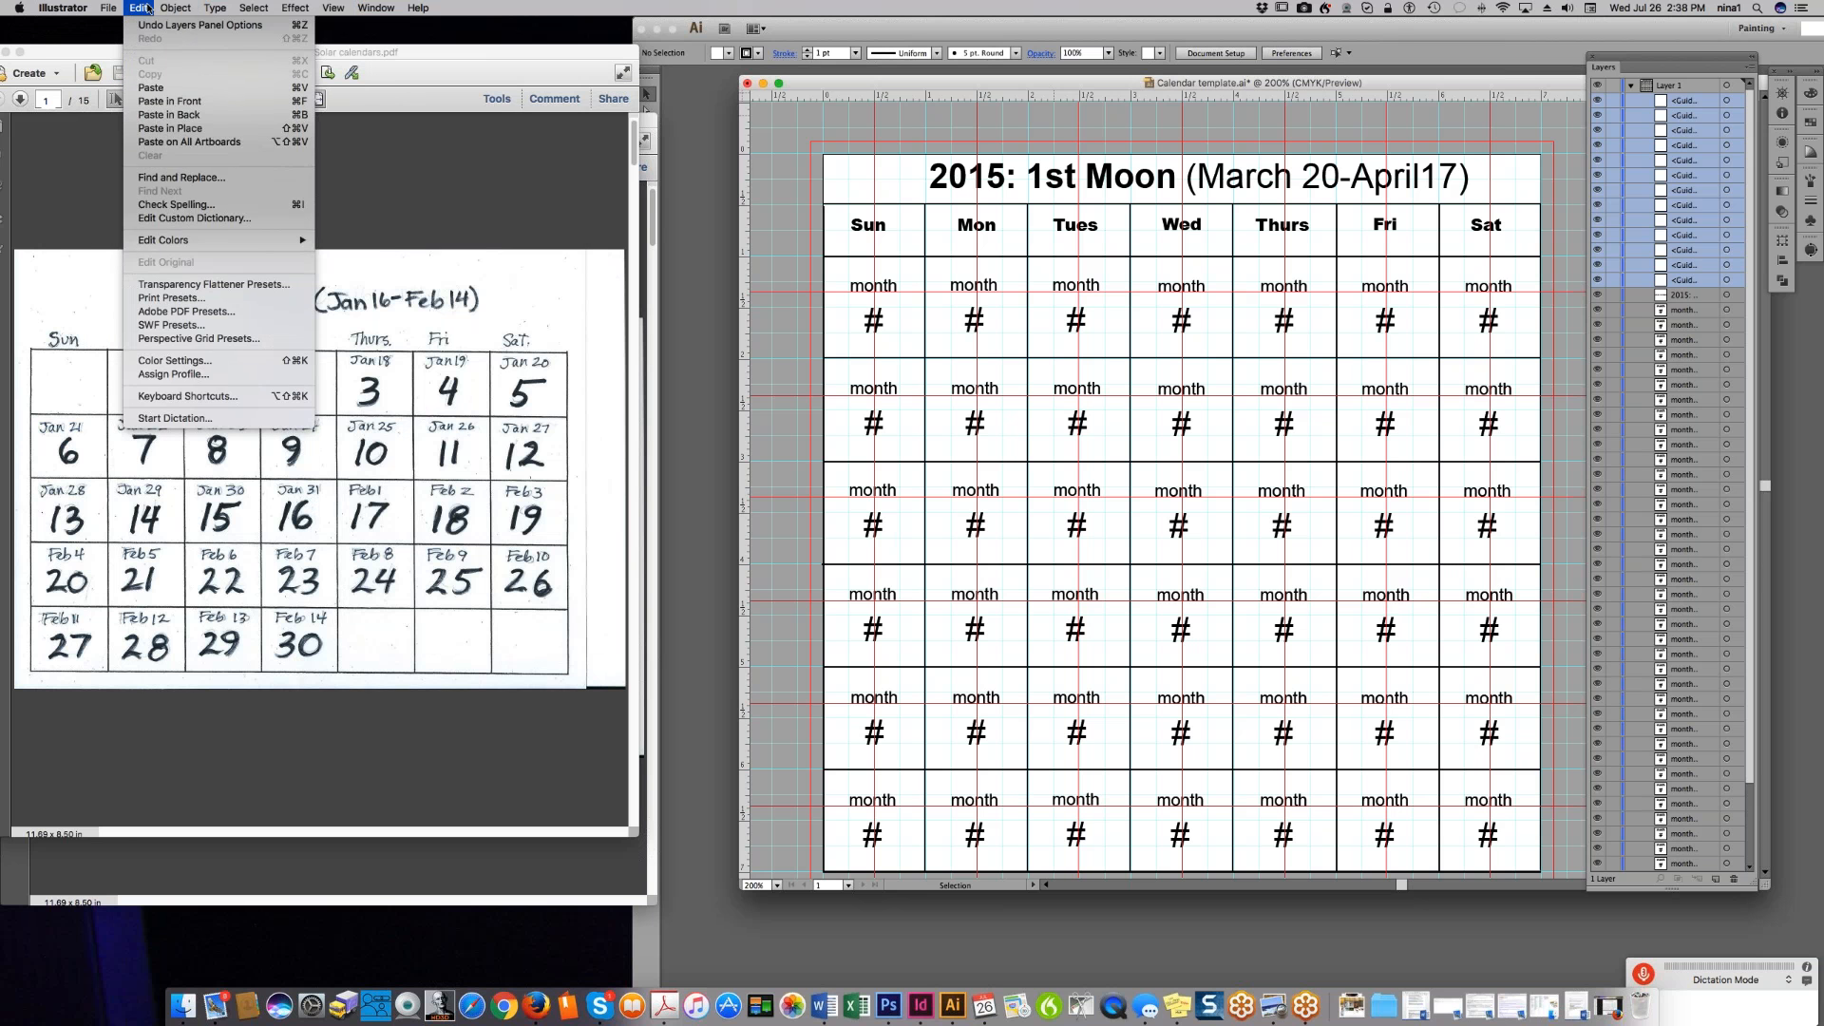
mouse_move(236, 14)
click(1677, 69)
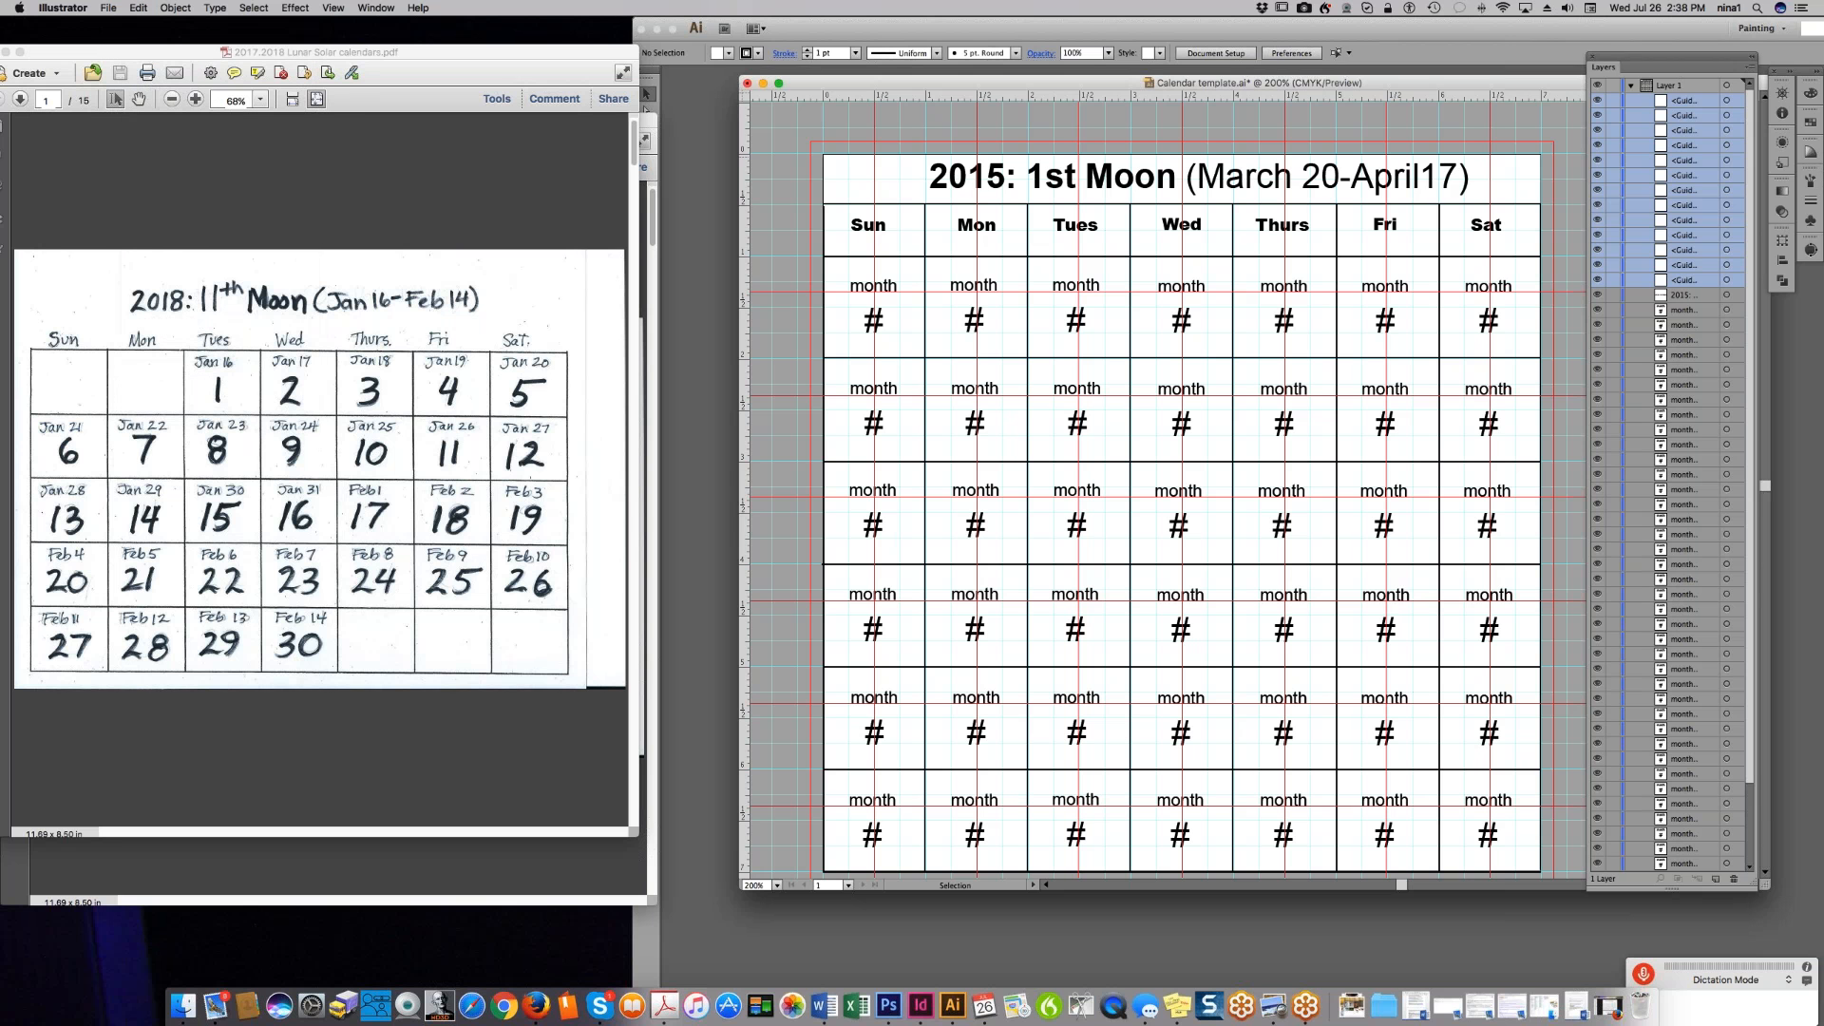
- Collect the selected guides in a new layer inside Layer 1 and check that layer's contents
click(1753, 69)
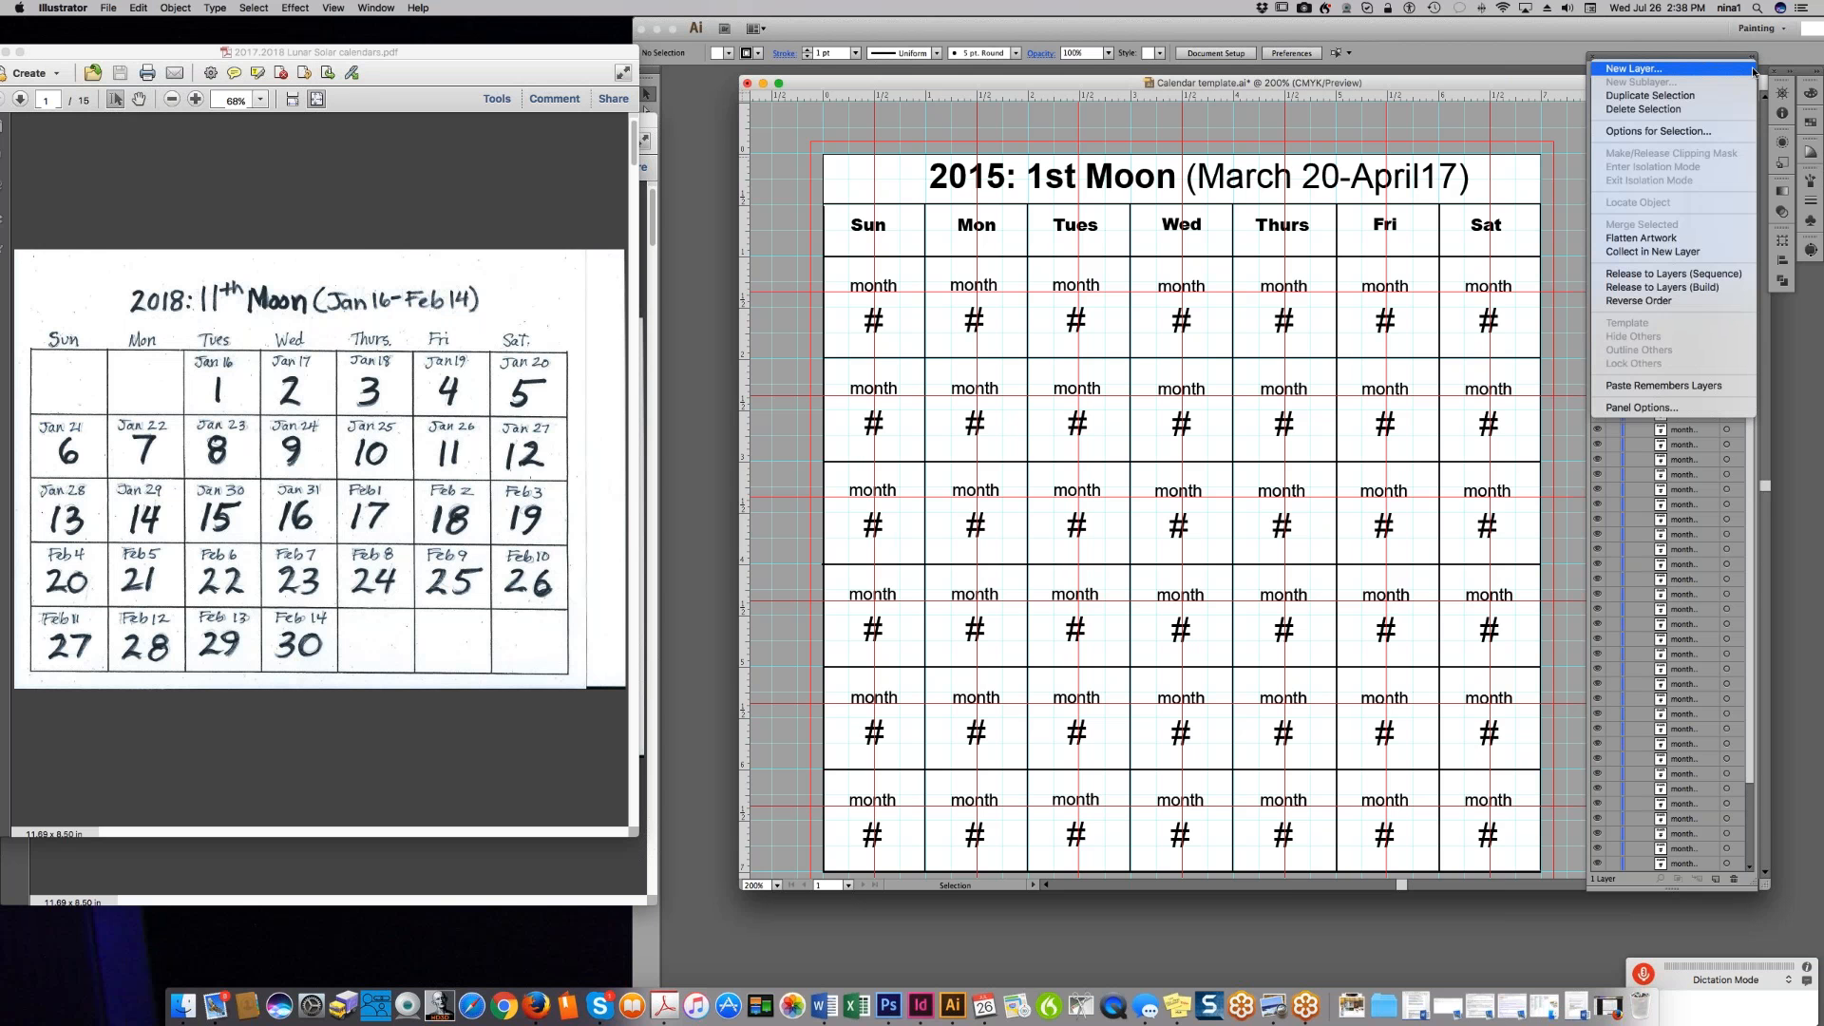
click(1682, 256)
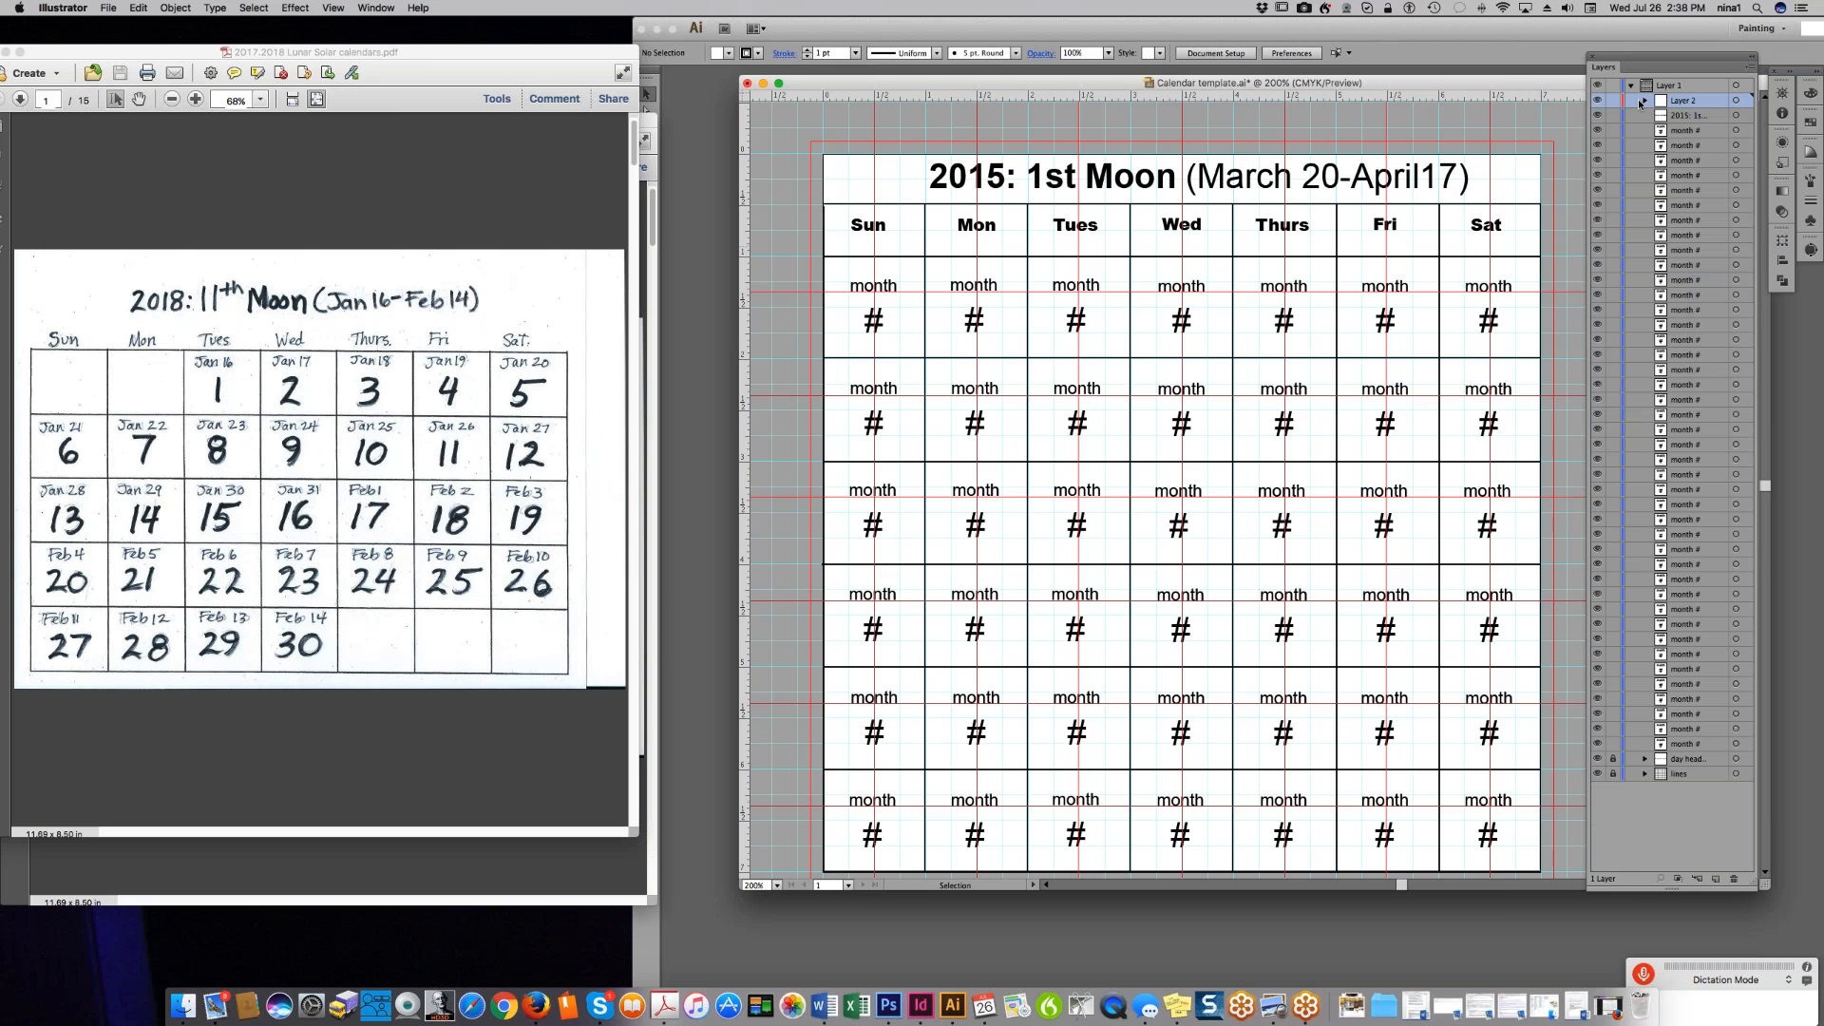
click(1643, 102)
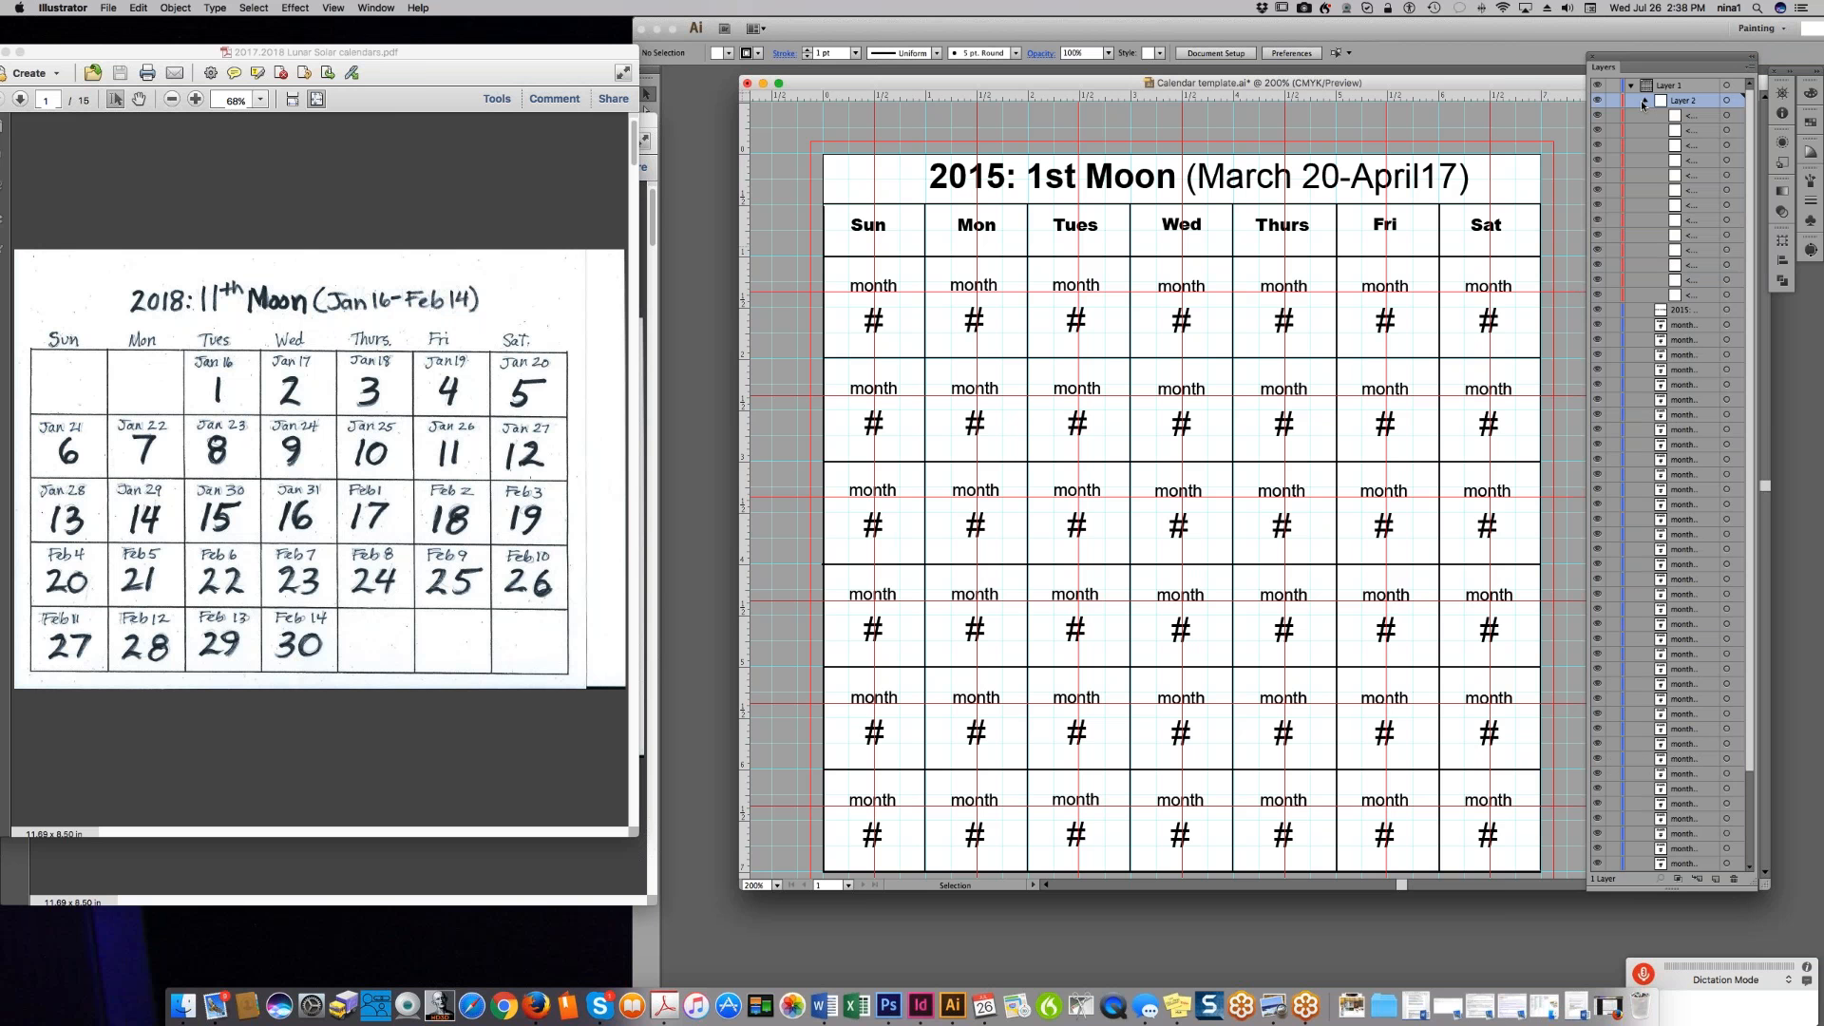
click(1643, 101)
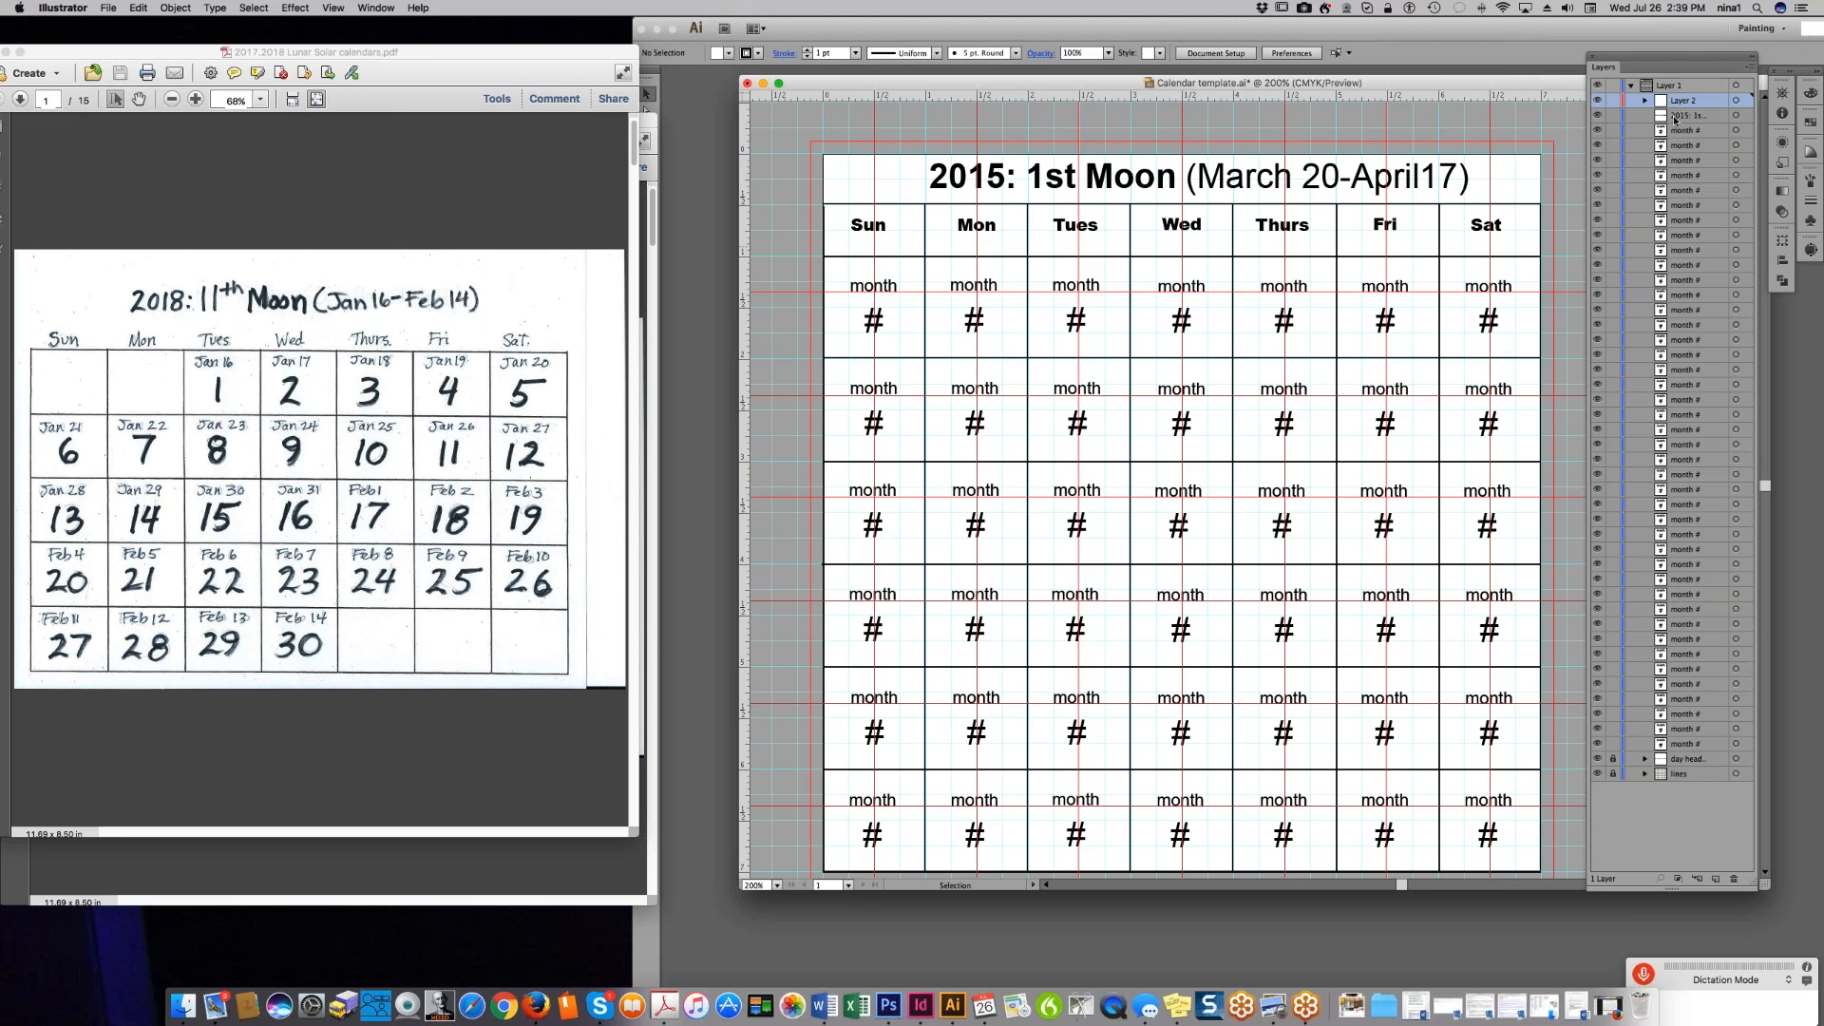
- Toggle the visibility of the 2015: 1st Moon title and the uppermost month # entry to identify what each controls
click(1676, 115)
click(1597, 115)
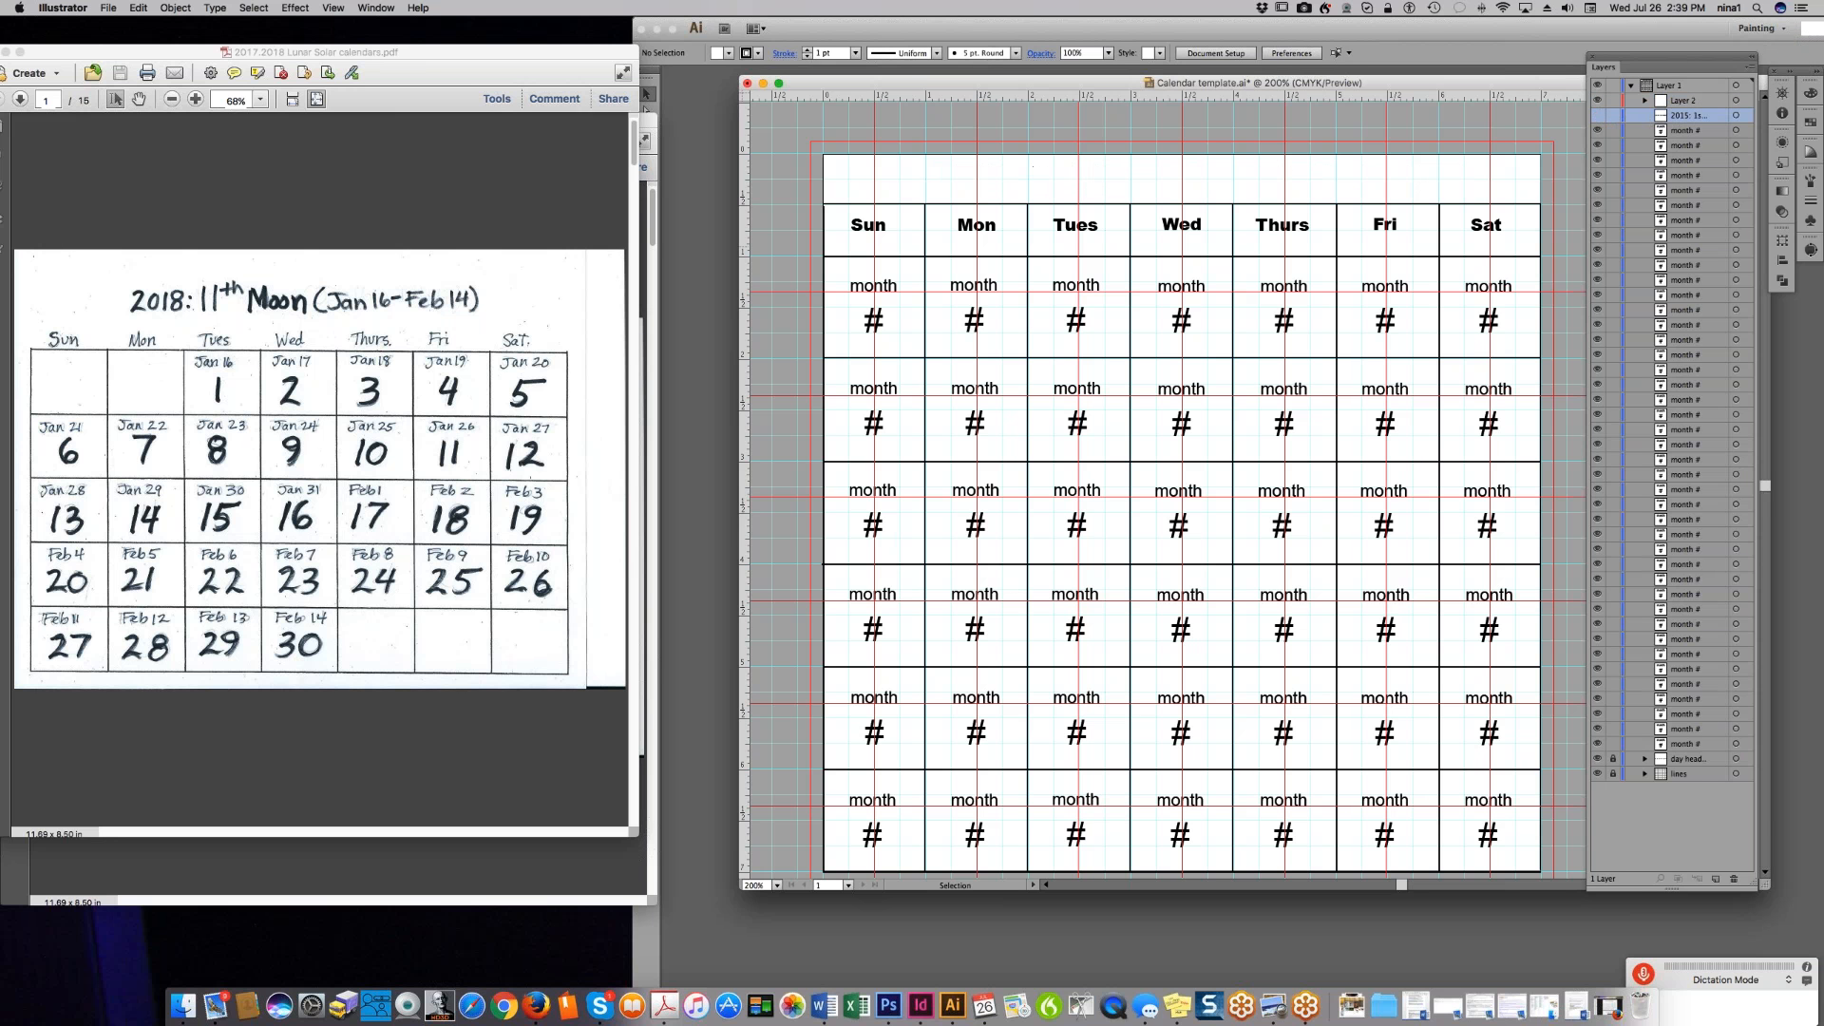
click(1597, 115)
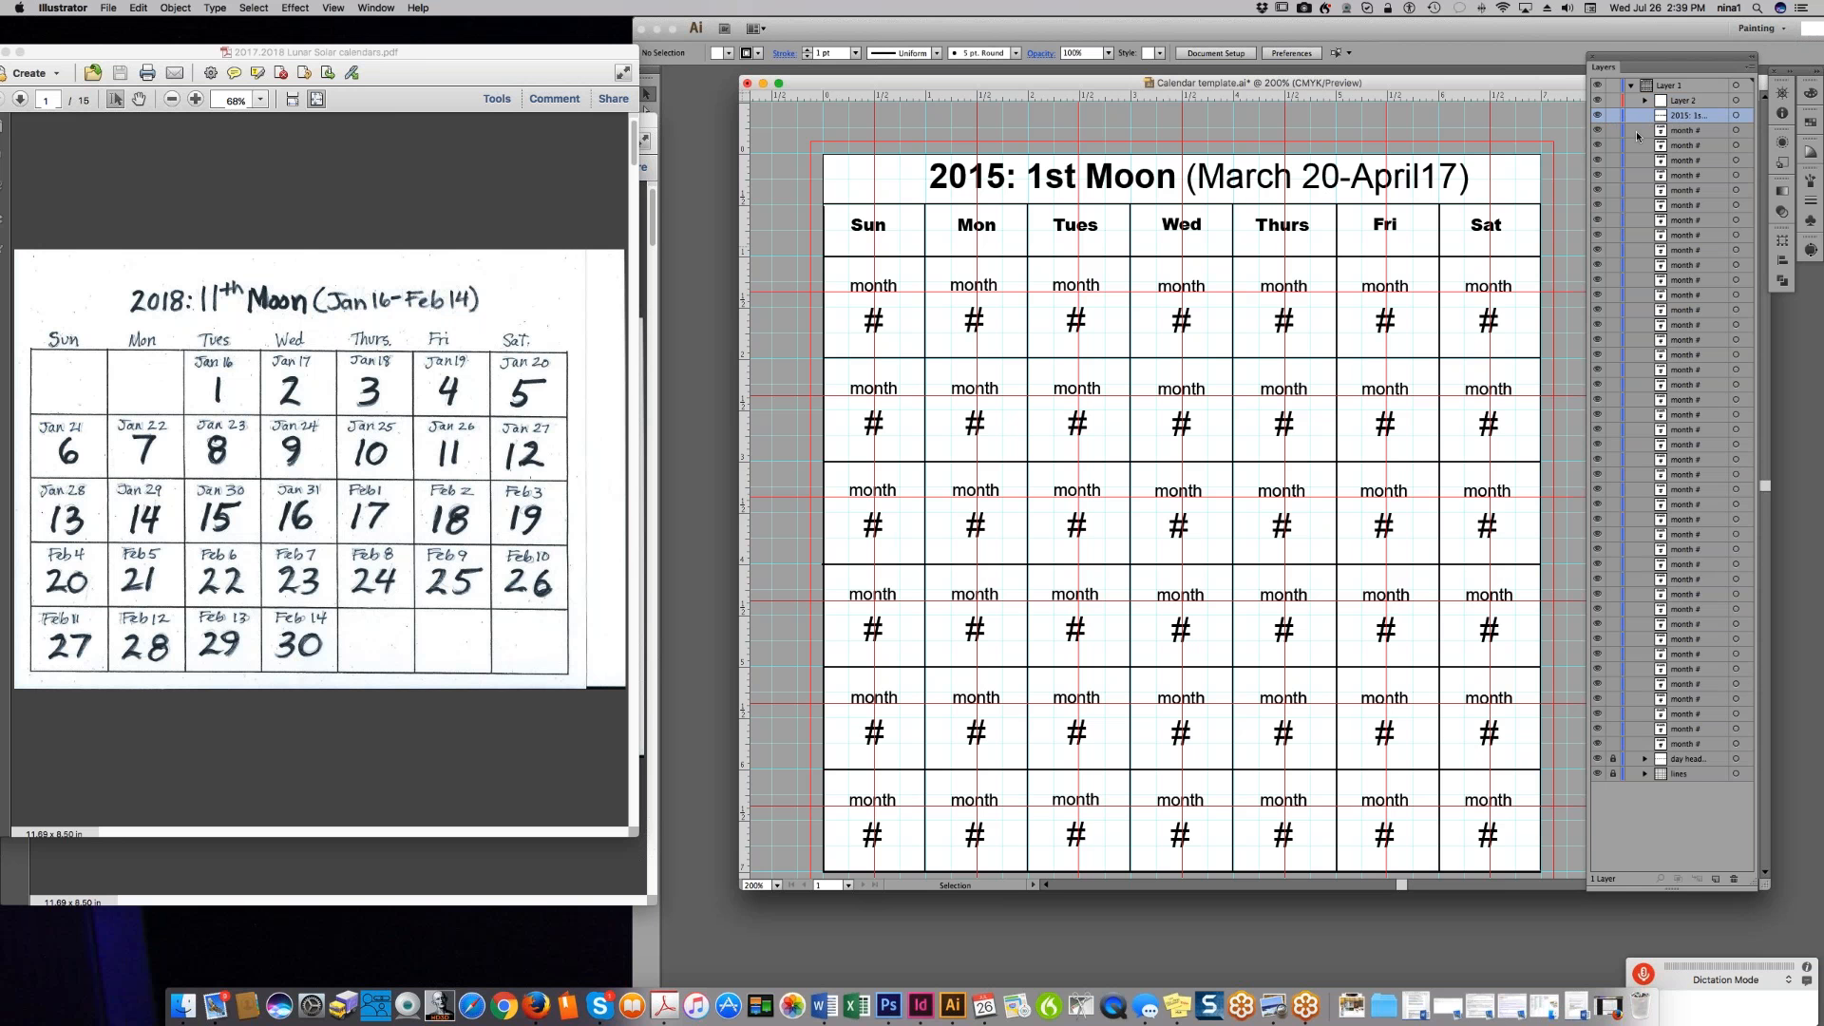
click(1596, 131)
click(1597, 131)
click(1596, 130)
click(1597, 130)
- Toggle the lowest month # entries off and on to identify which first-row day cells they control
click(1597, 740)
click(1597, 728)
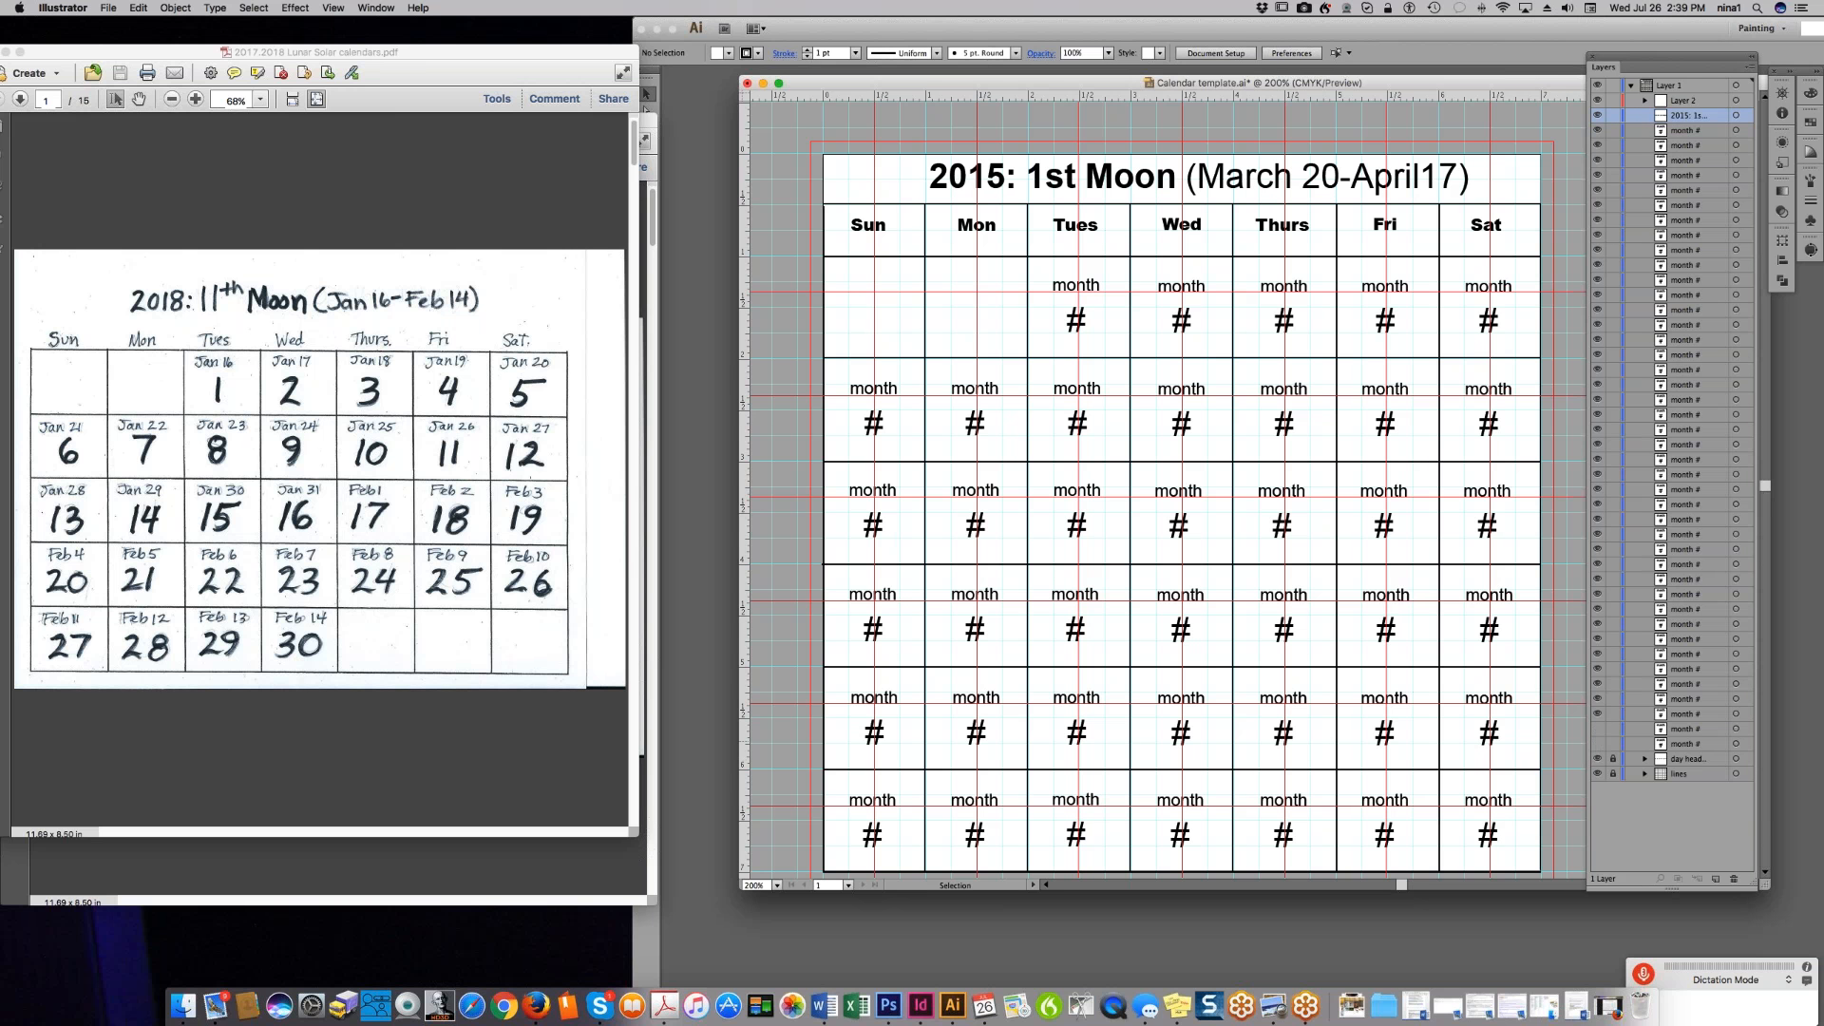
click(1597, 713)
click(1597, 713)
click(1597, 729)
click(1691, 737)
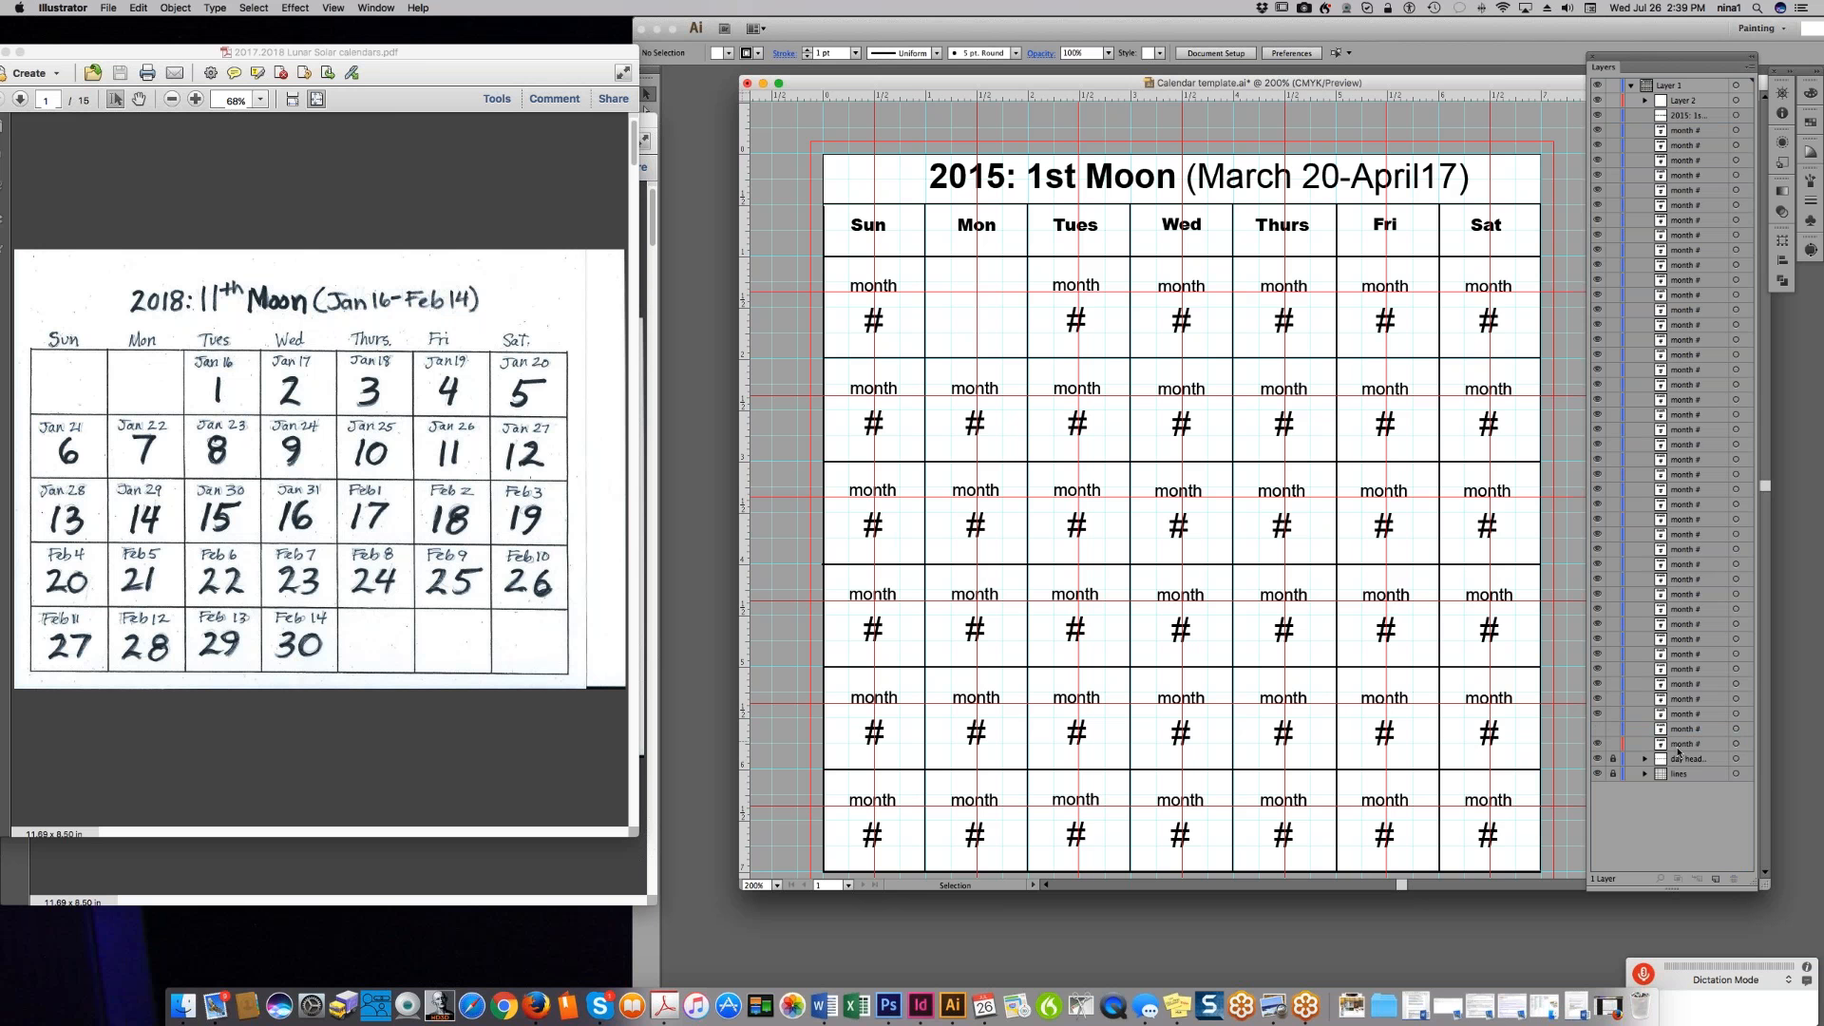
click(1596, 729)
- Hide the seven lowest month # entries, emptying the calendar's first week row, and select the Saturday entry among them
click(1693, 744)
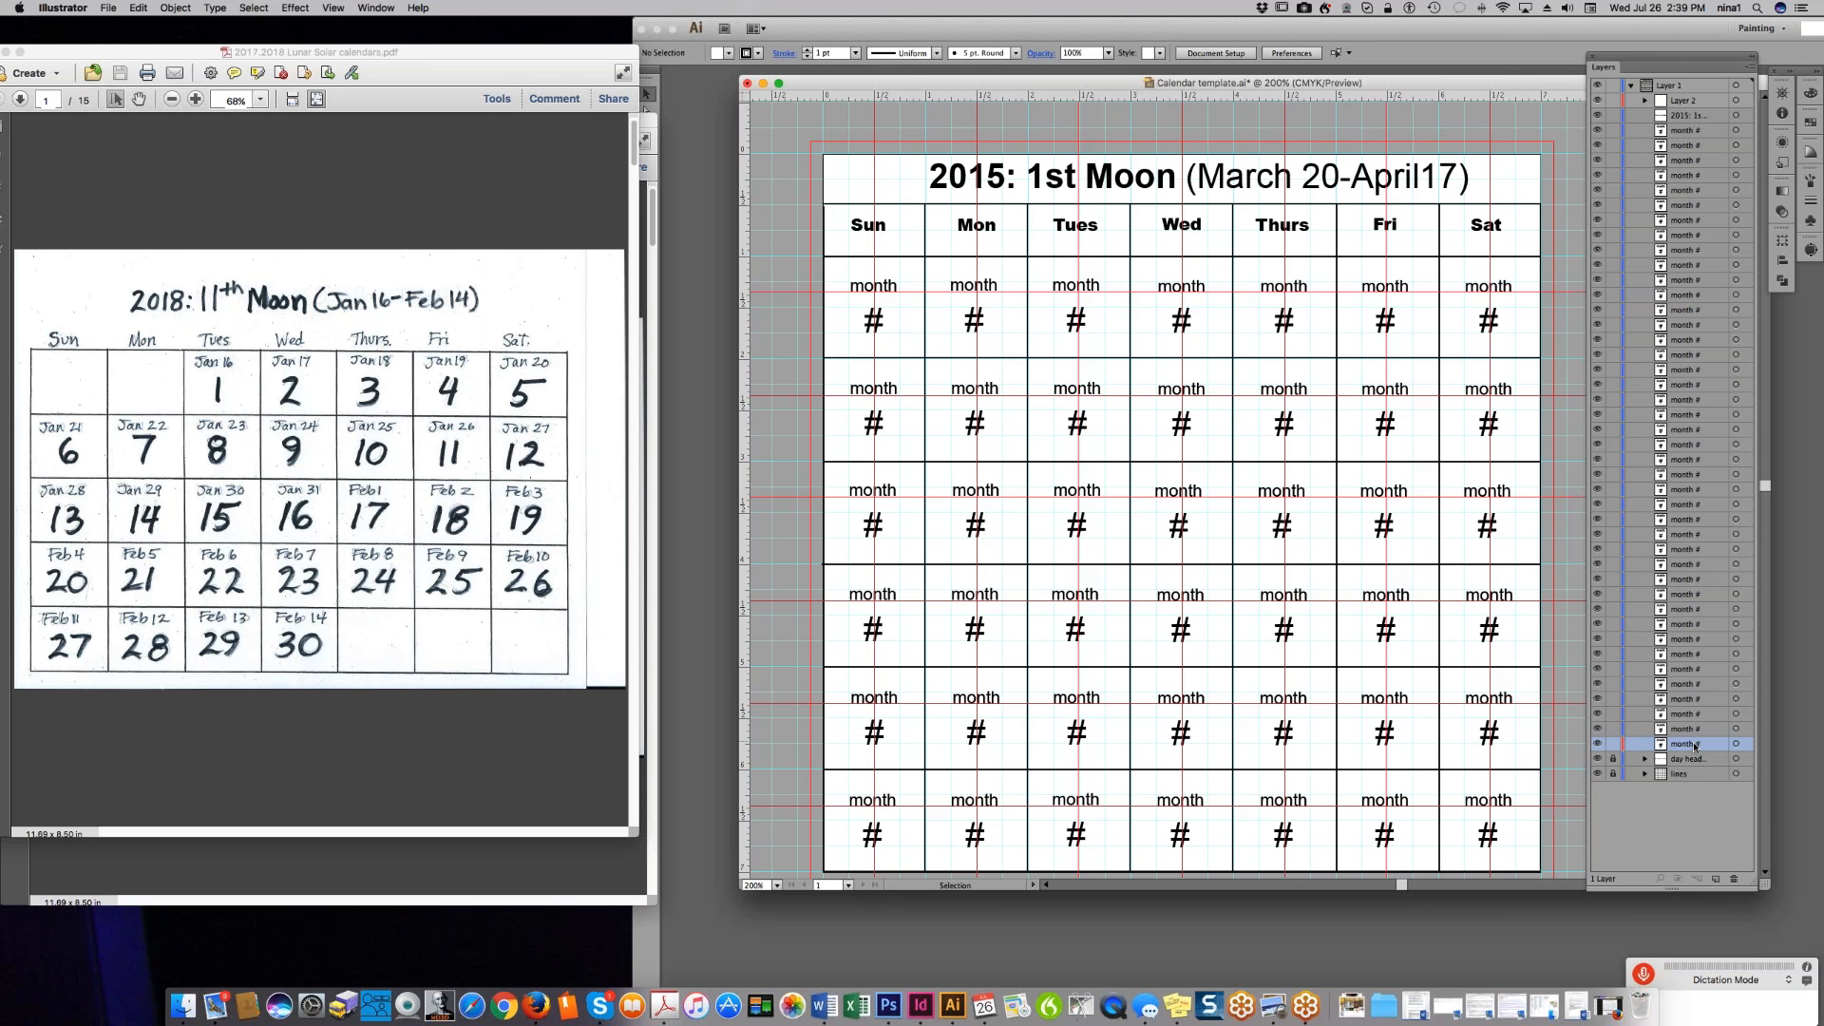
click(1597, 744)
click(1597, 744)
click(1596, 728)
click(1597, 713)
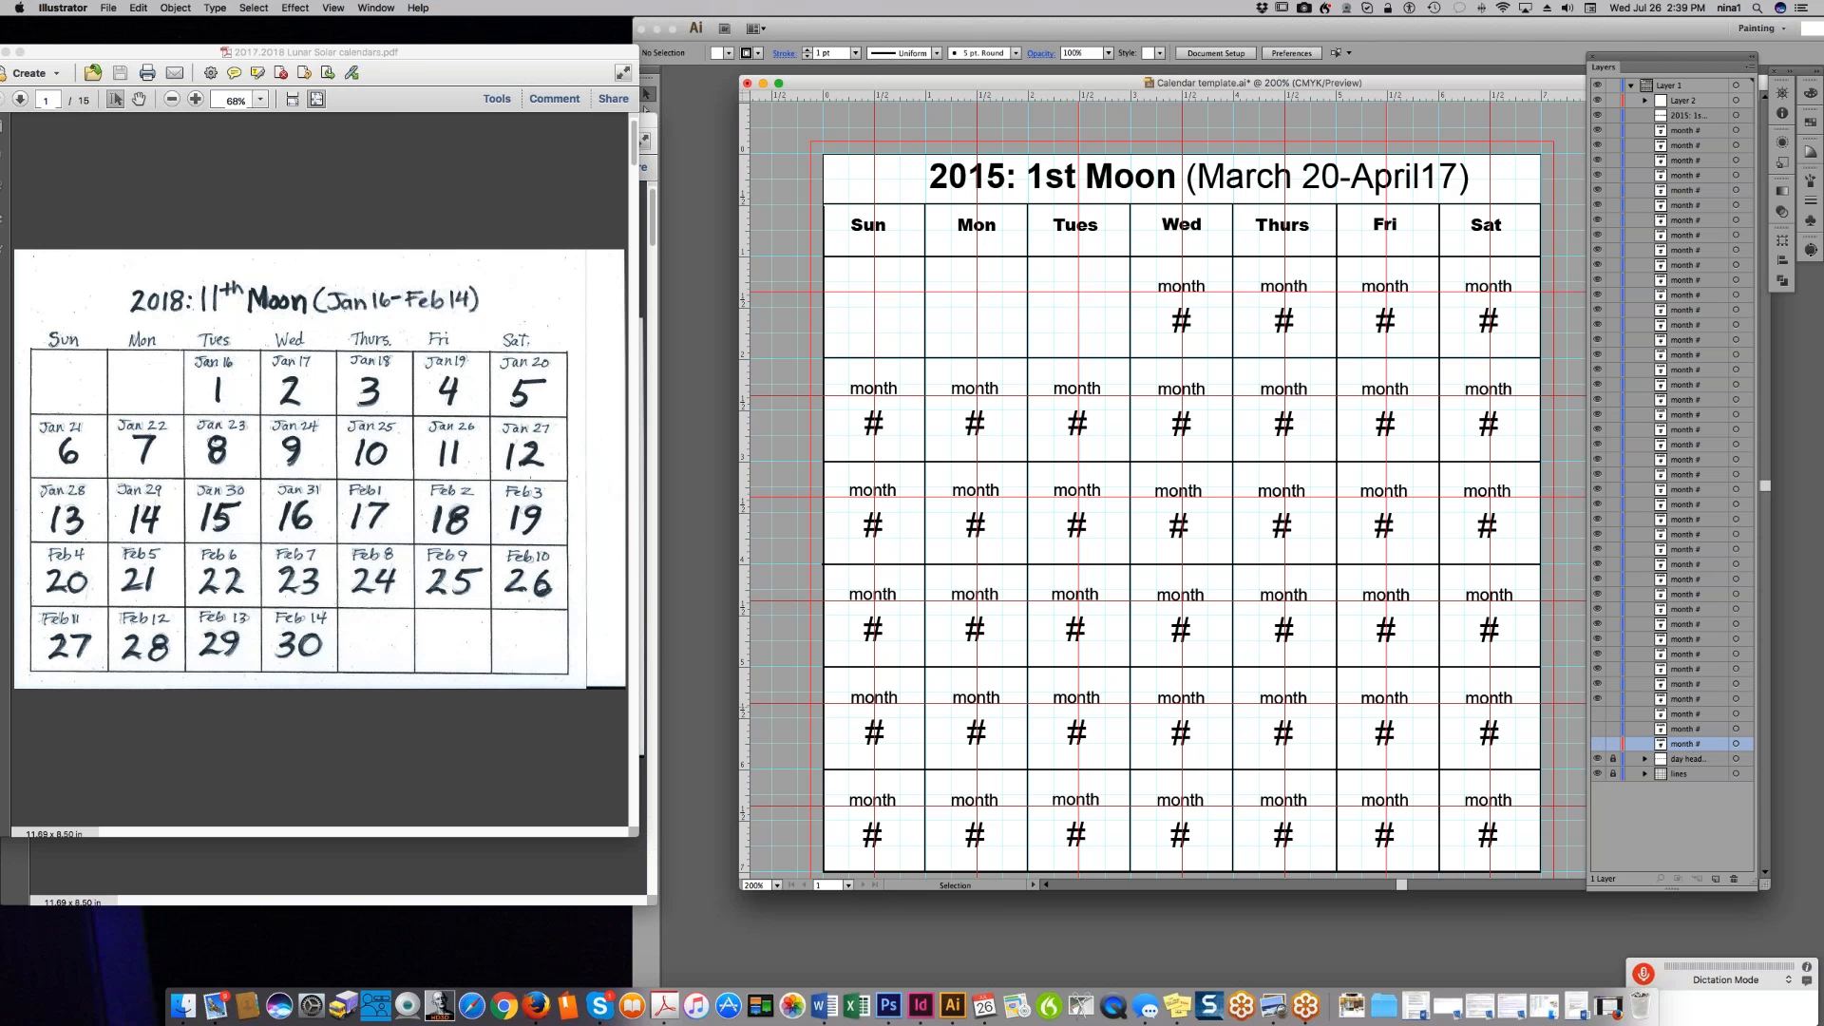
click(1597, 684)
click(1596, 668)
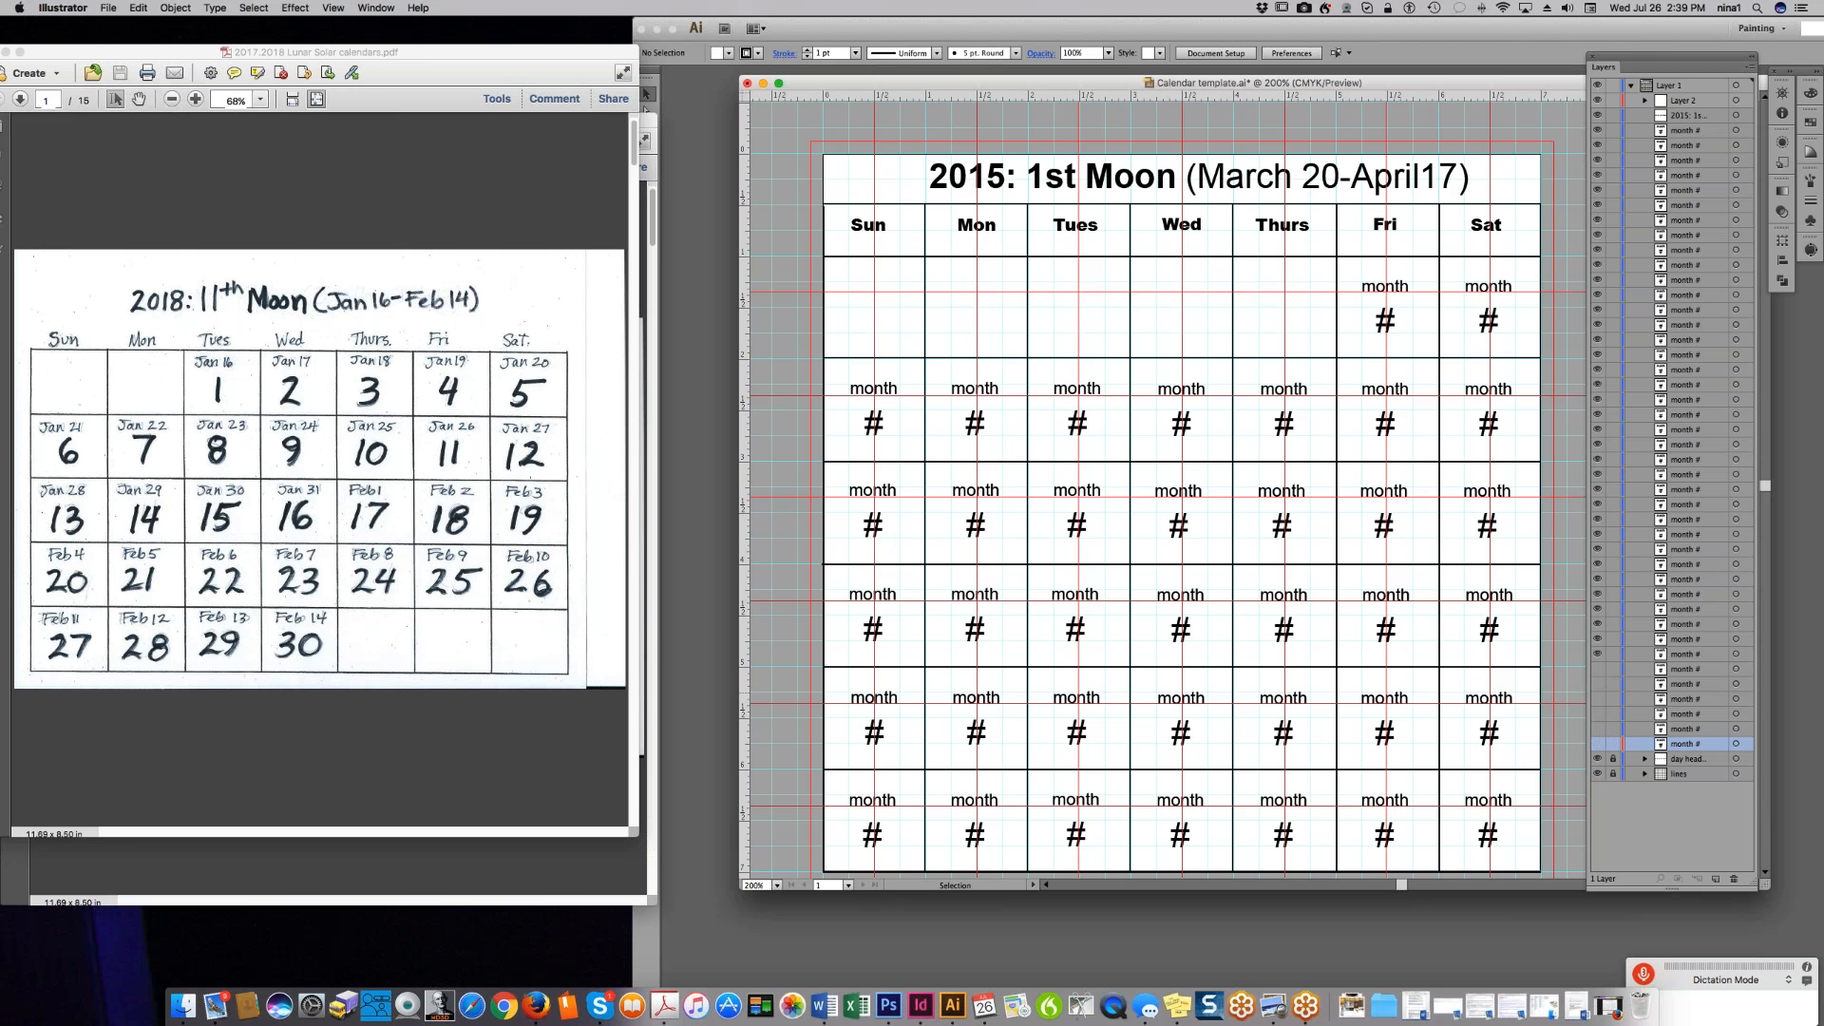
click(1597, 654)
click(1681, 654)
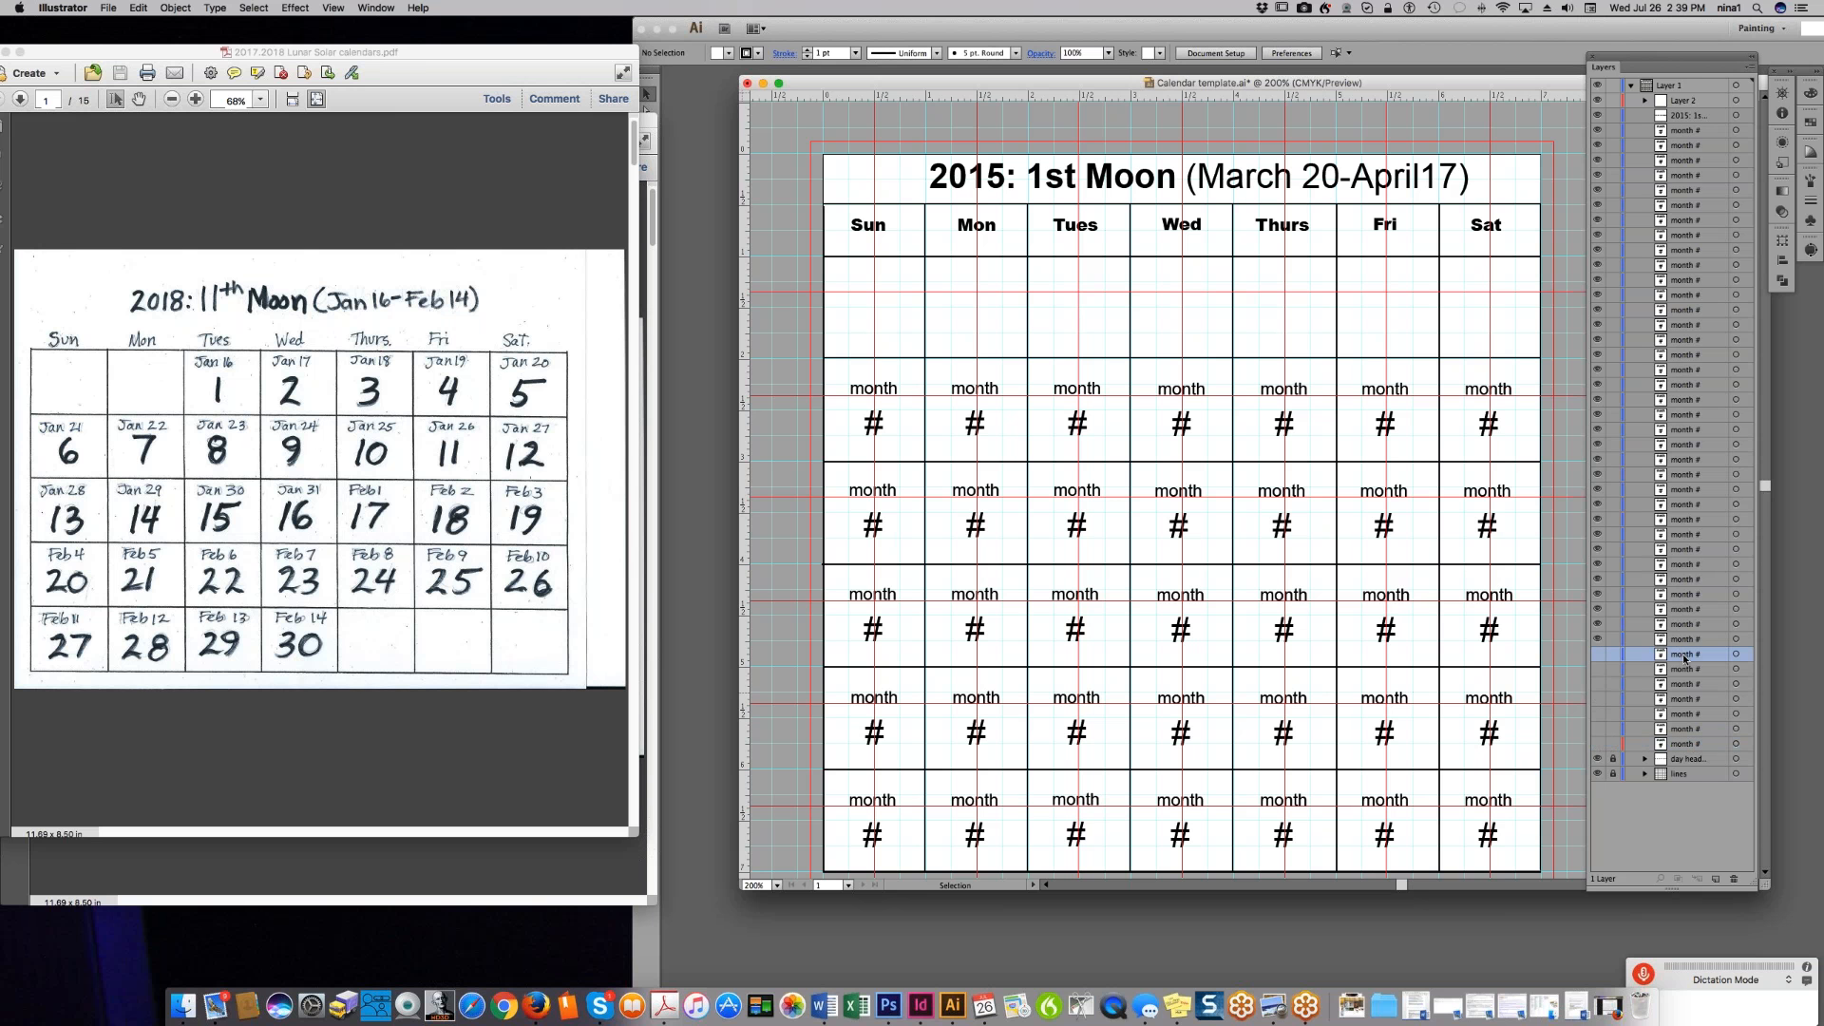
- Collect the seven hidden first-row month # entries in a new layer and rename that layer week 1
shift+click(1690, 747)
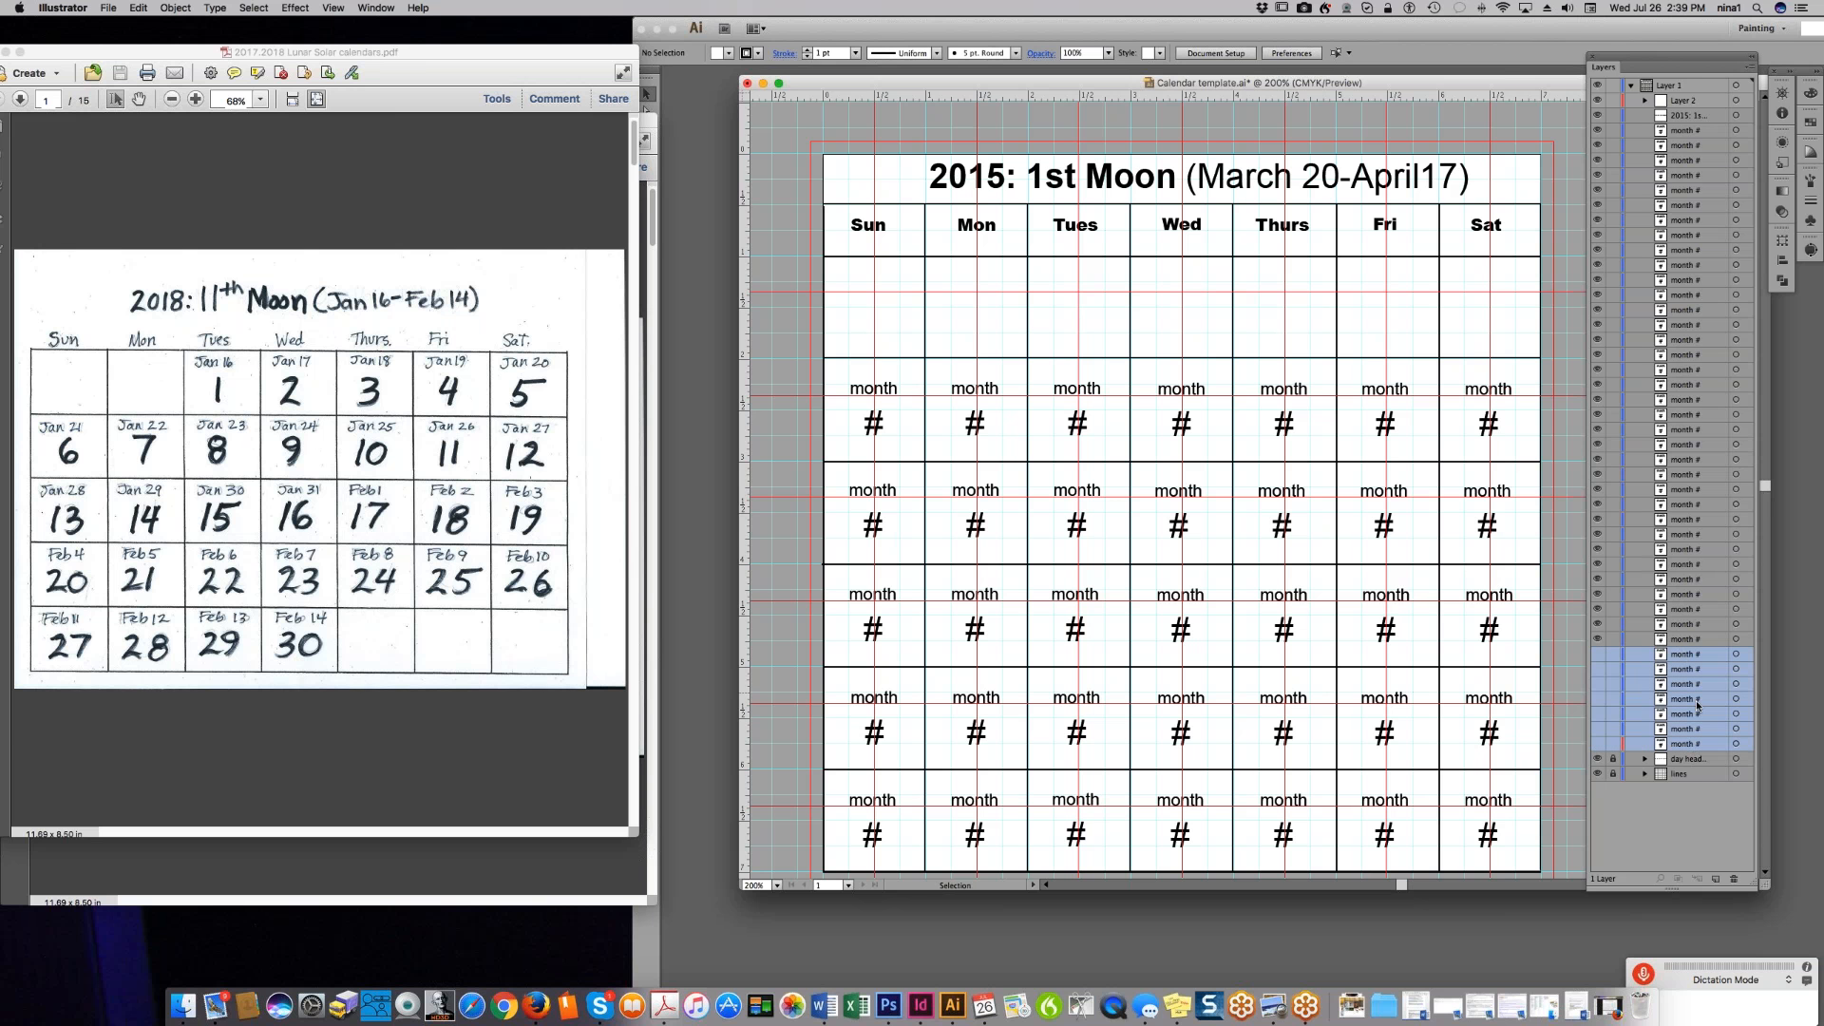
click(1749, 66)
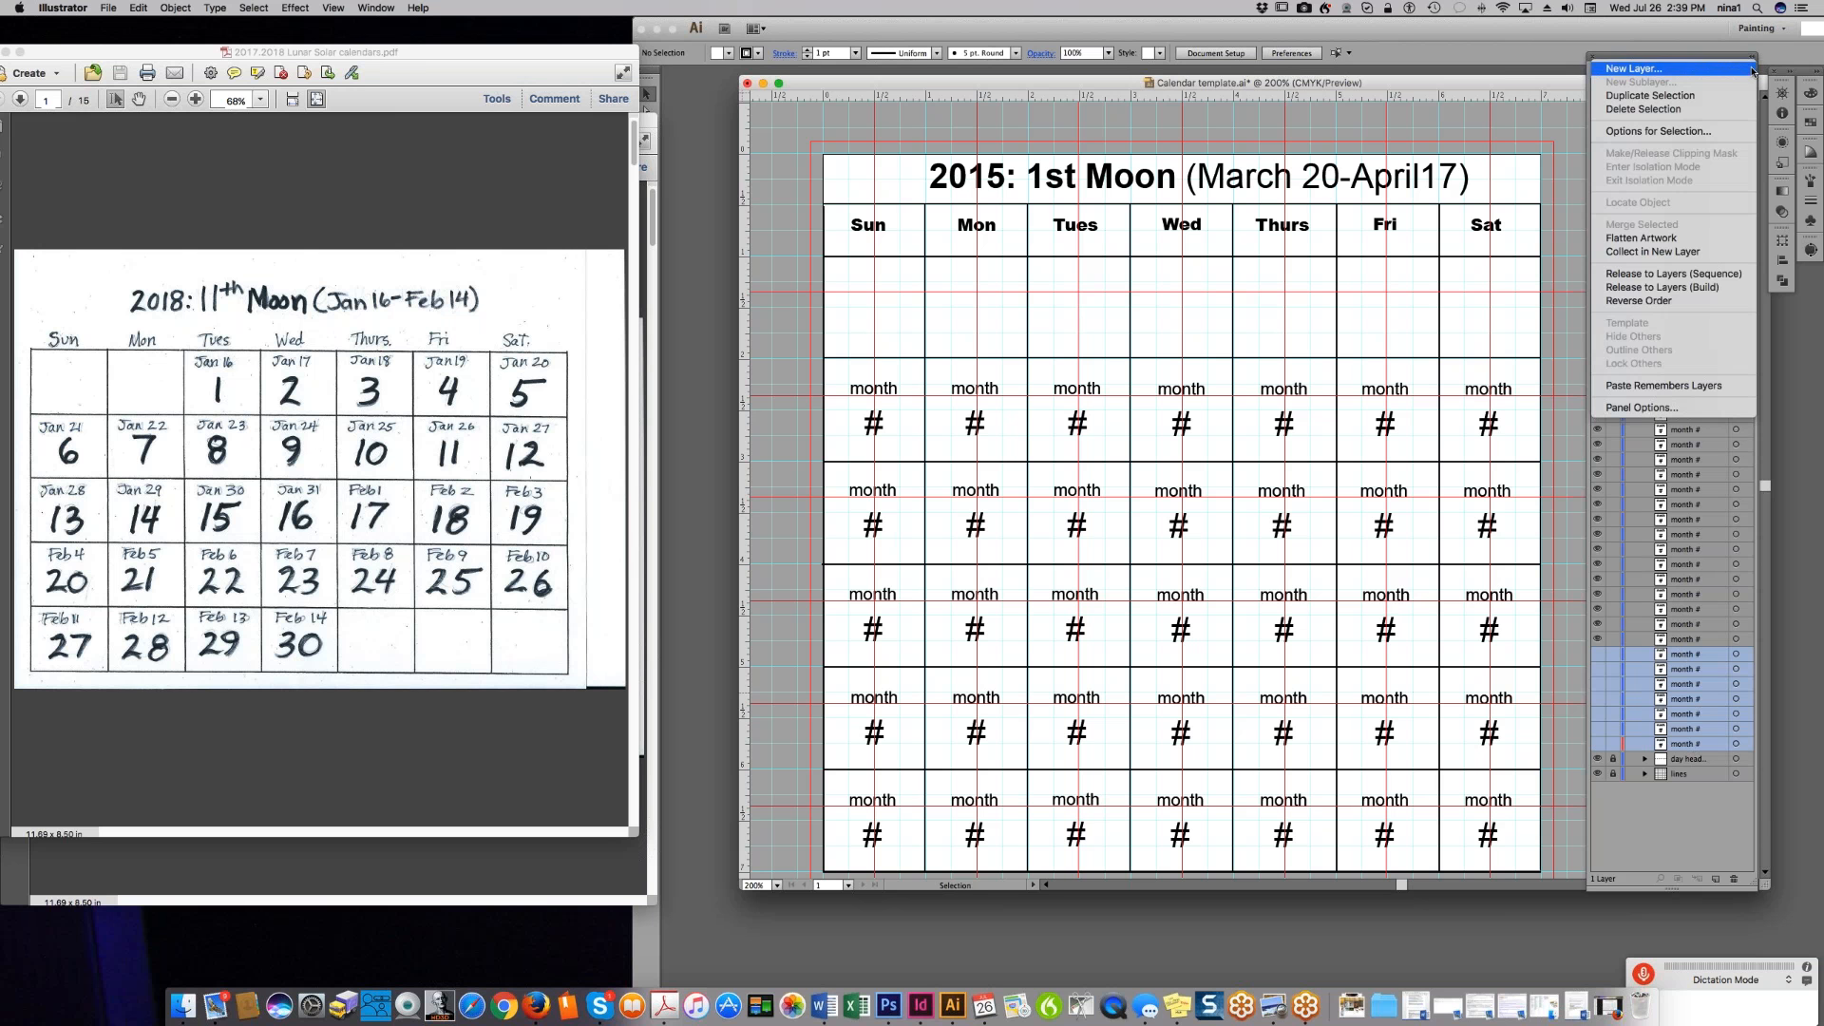
click(1674, 252)
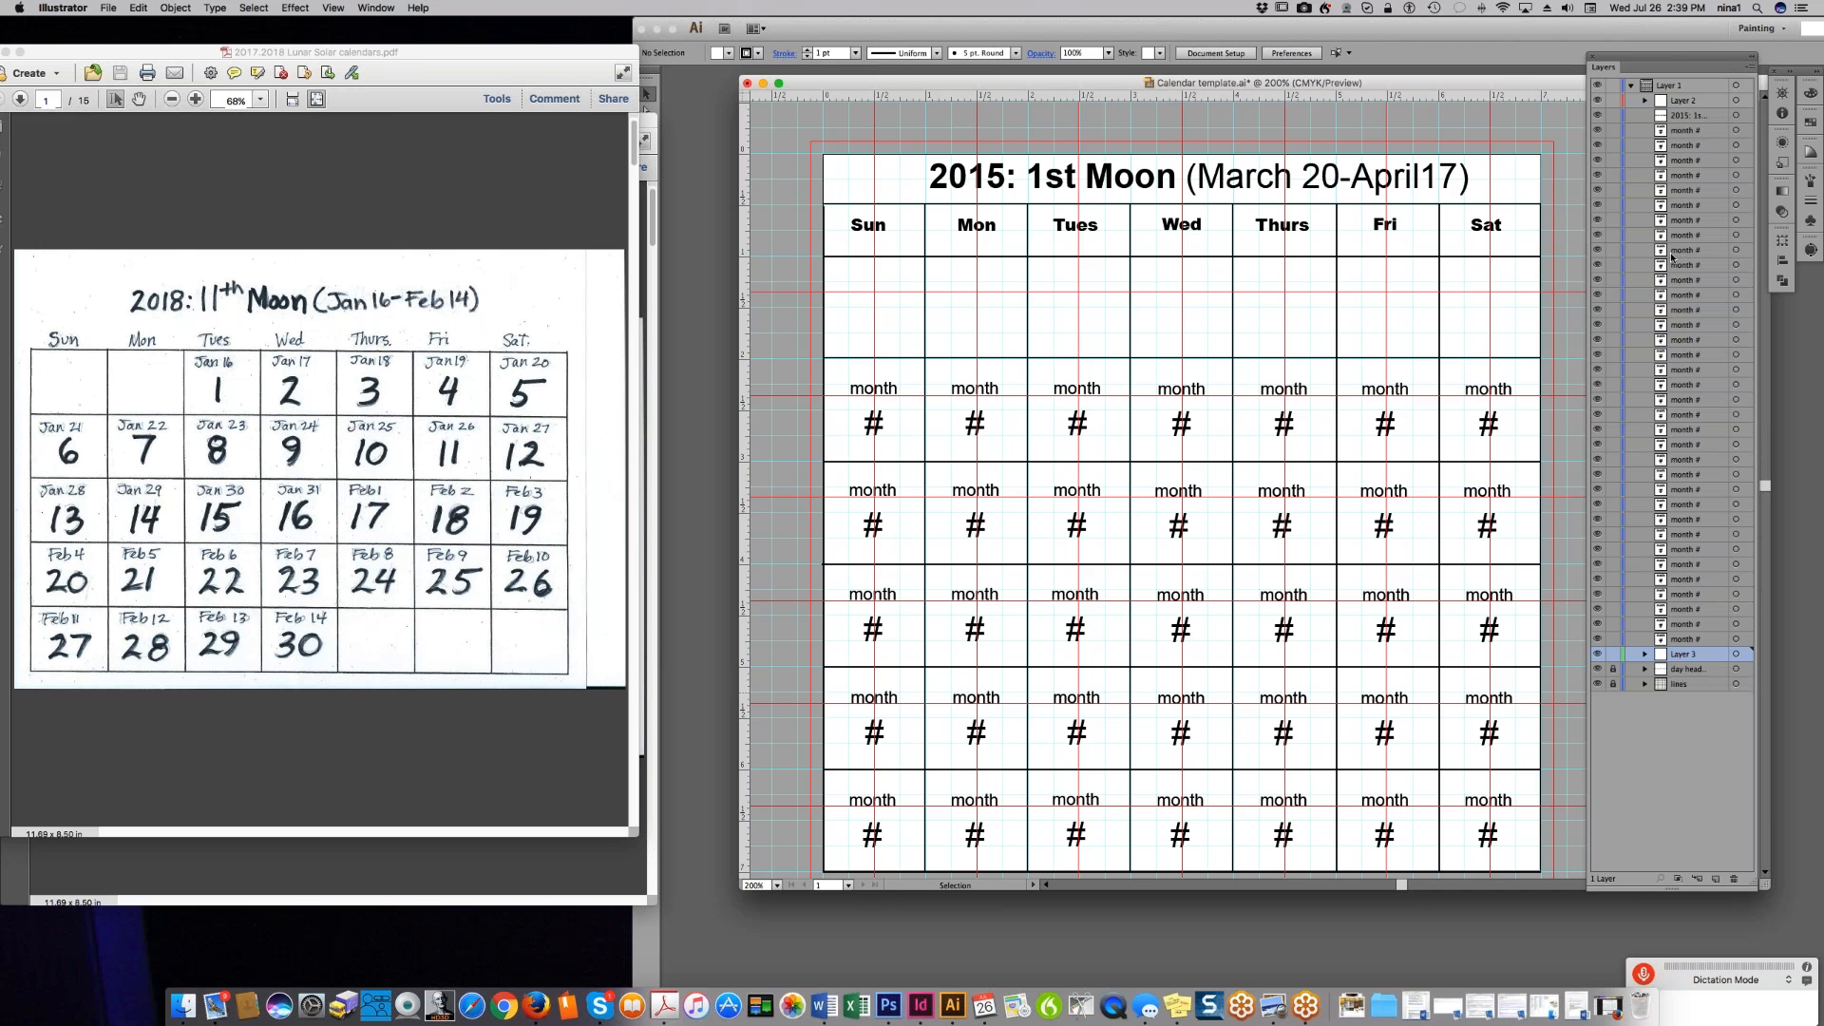
double_click(1683, 654)
text(week 1)
- Rename Layer 2, which holds the calendar's guides, as guide
click(1678, 96)
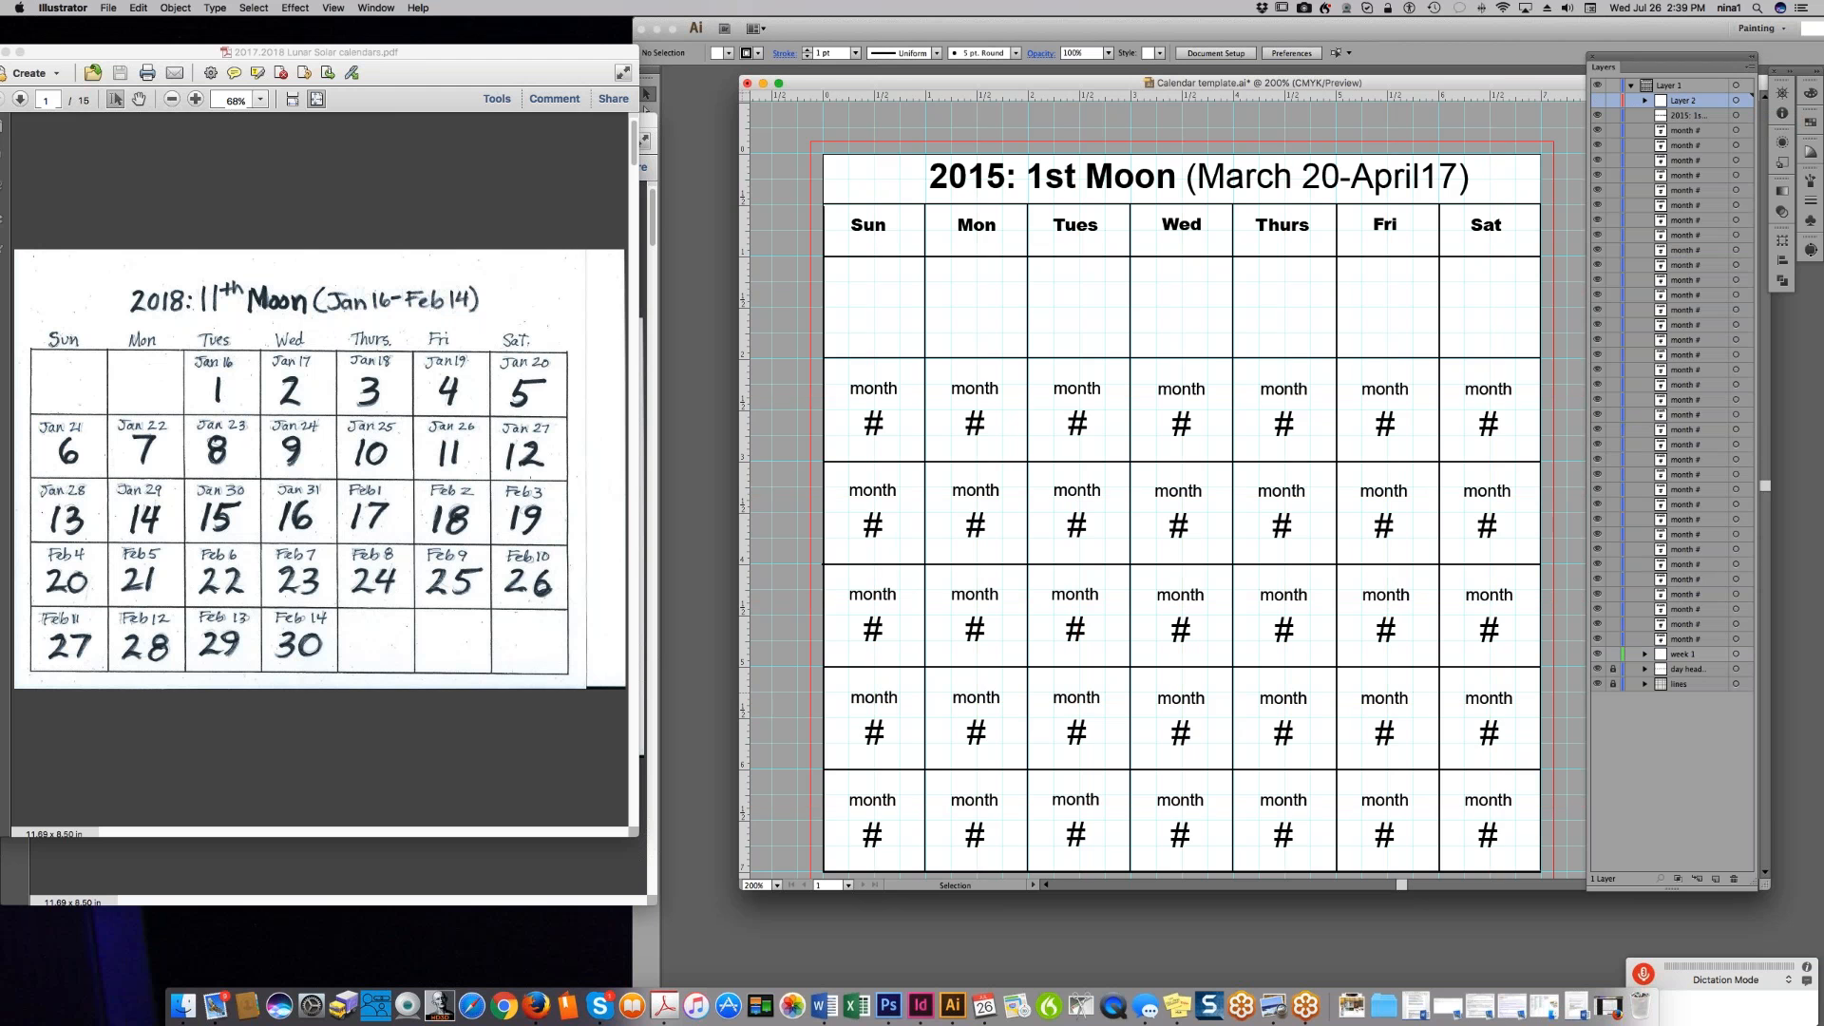
double_click(1672, 101)
text(guide)
key(Return)
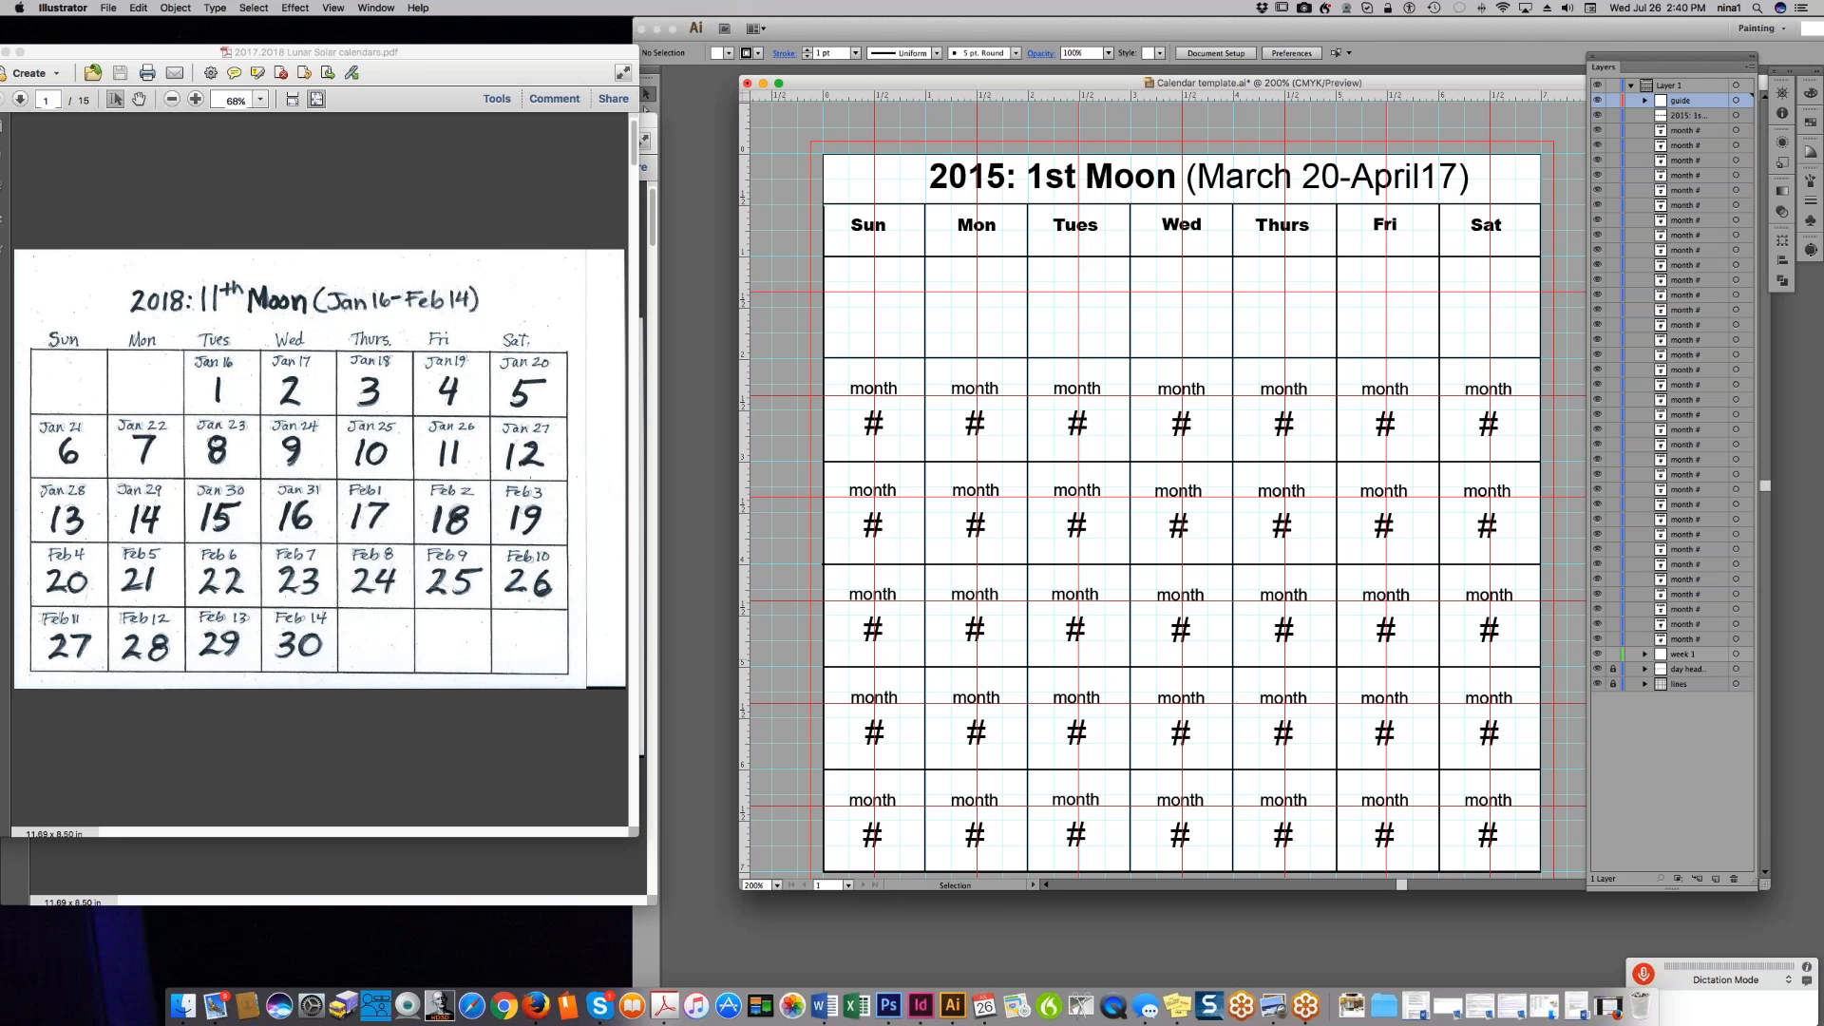
- Hide the seven month # entries of the second week row, placing Sunday's entry below Monday's in the layer order
click(1596, 638)
click(1596, 623)
drag(1686, 626, 1692, 645)
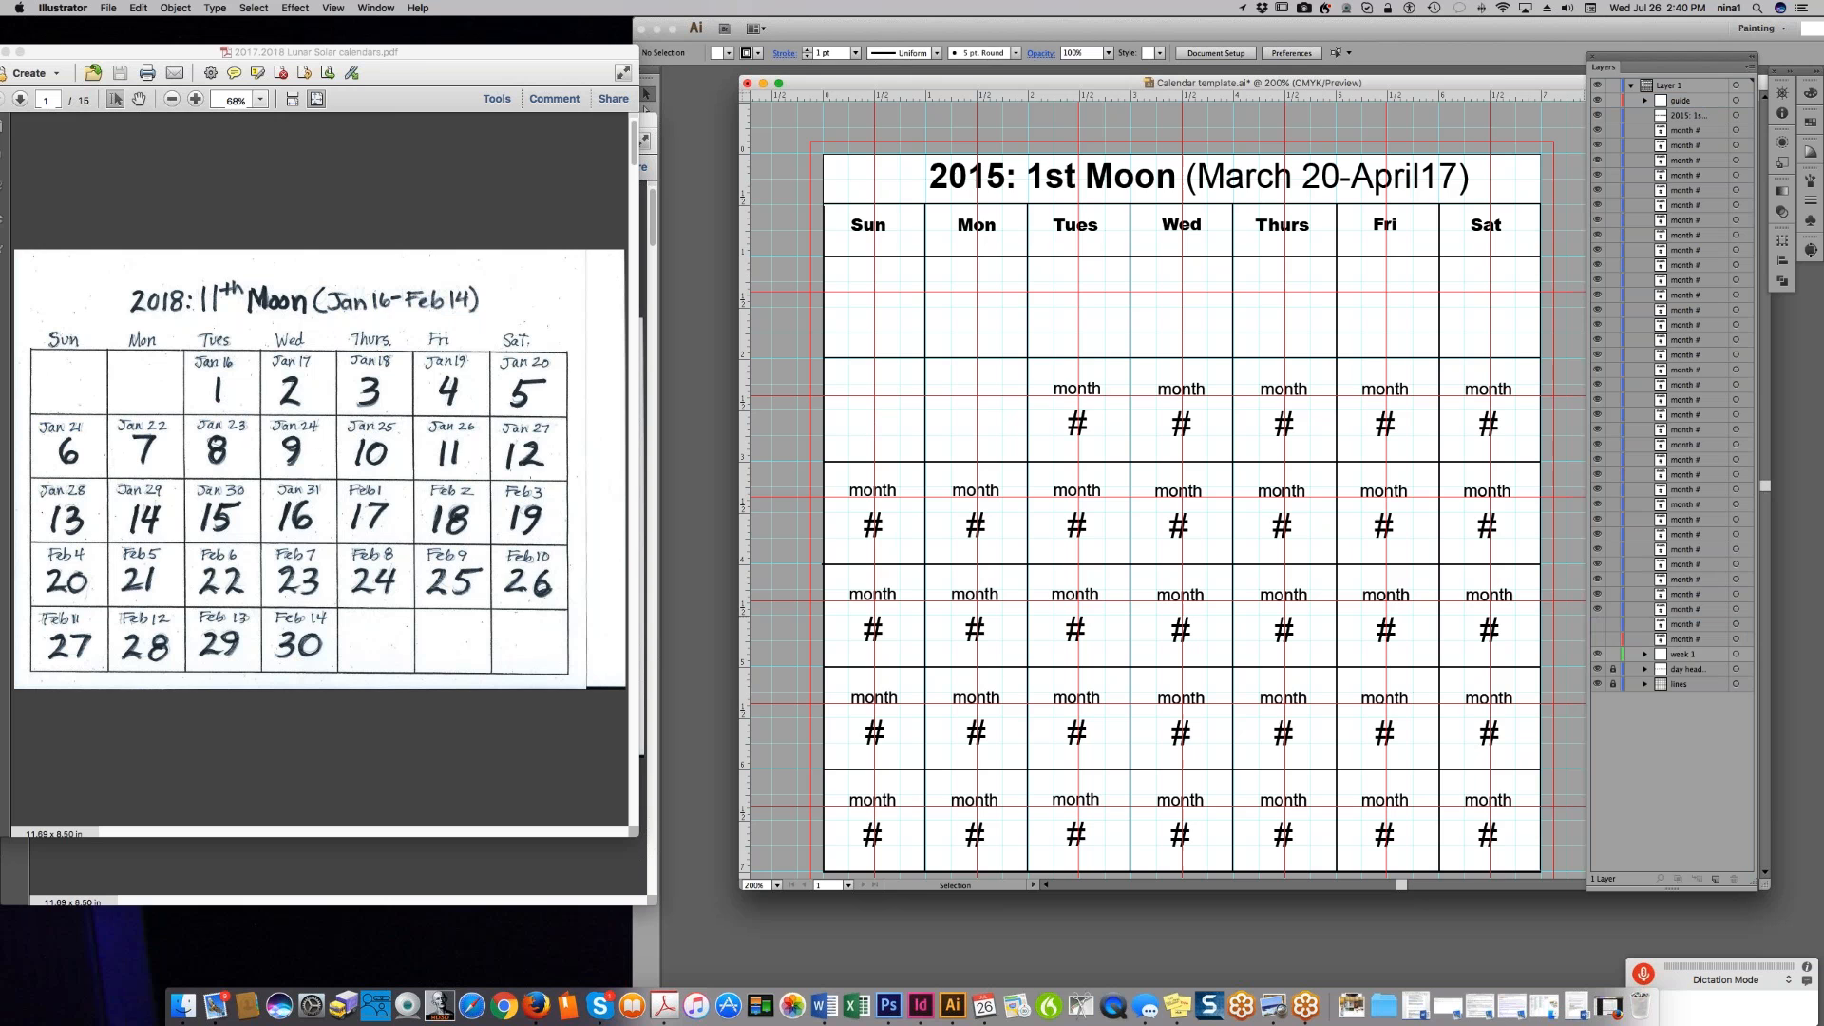
click(1596, 609)
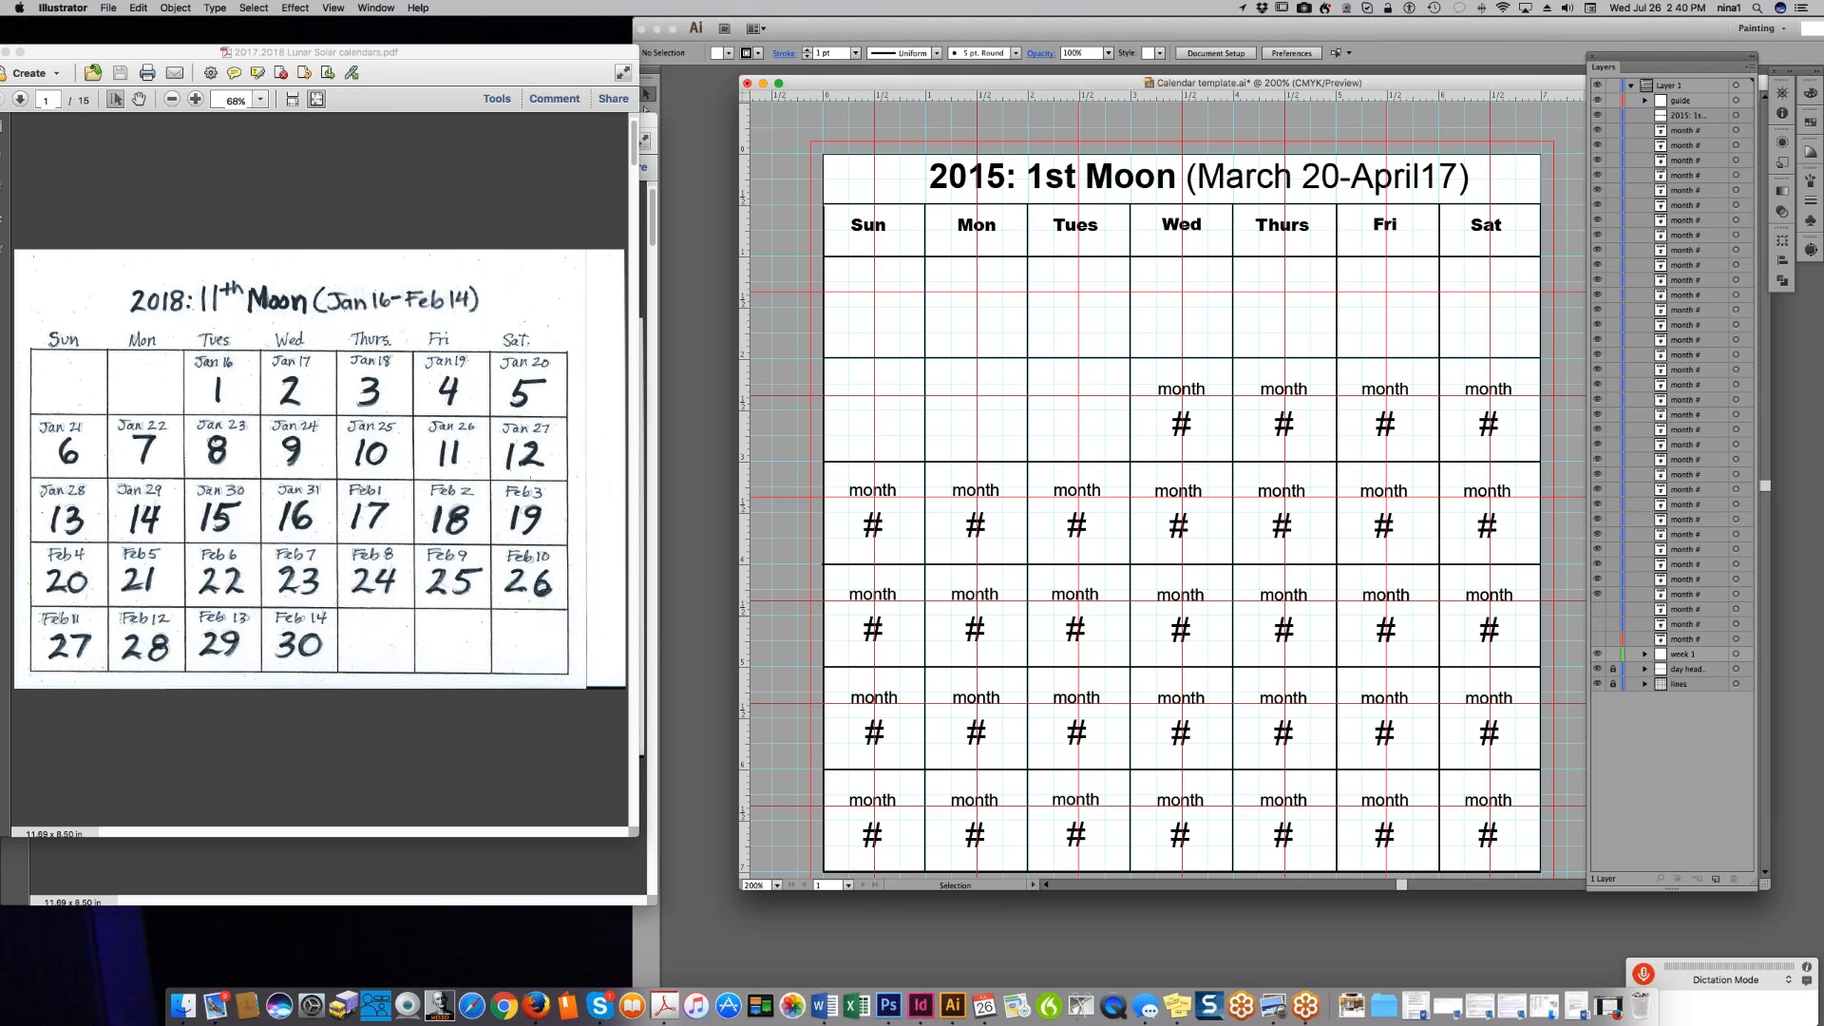
click(1596, 578)
click(1596, 564)
click(1597, 549)
click(1598, 550)
- Collect the seven hidden second-row month # entries in a new layer and rename that layer week 2
click(1699, 551)
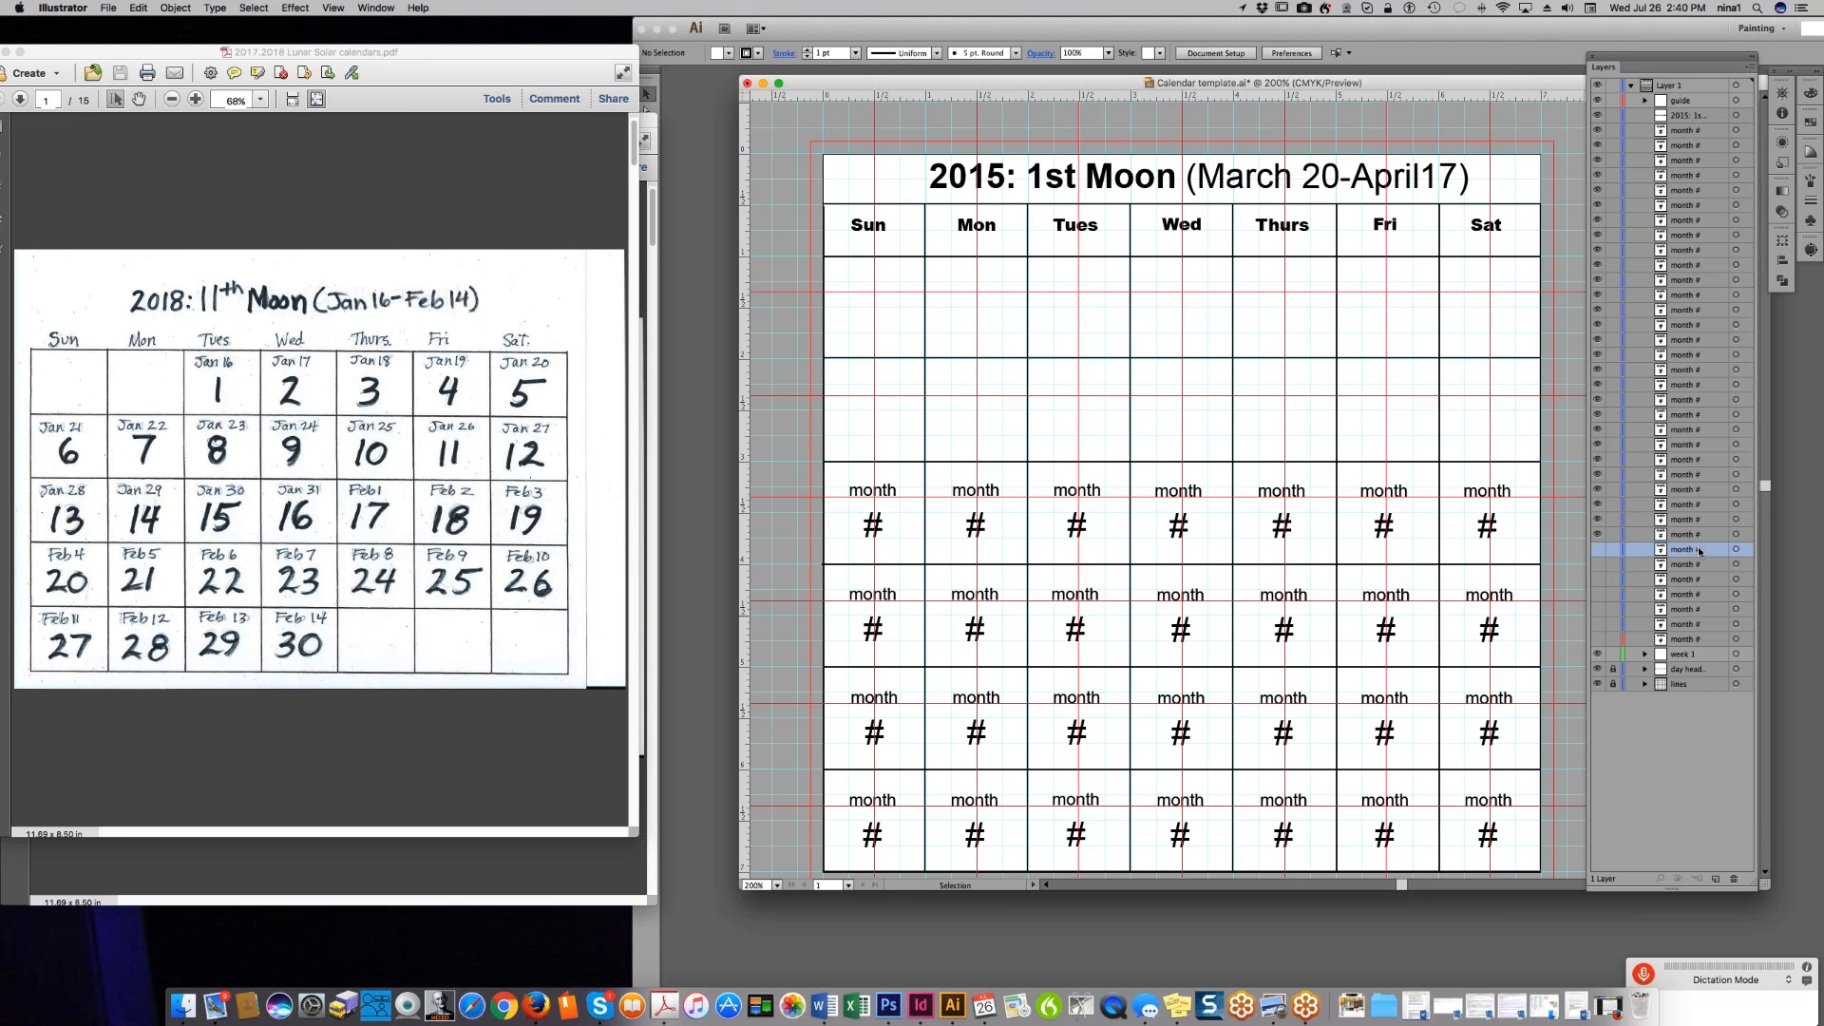
shift+click(1695, 639)
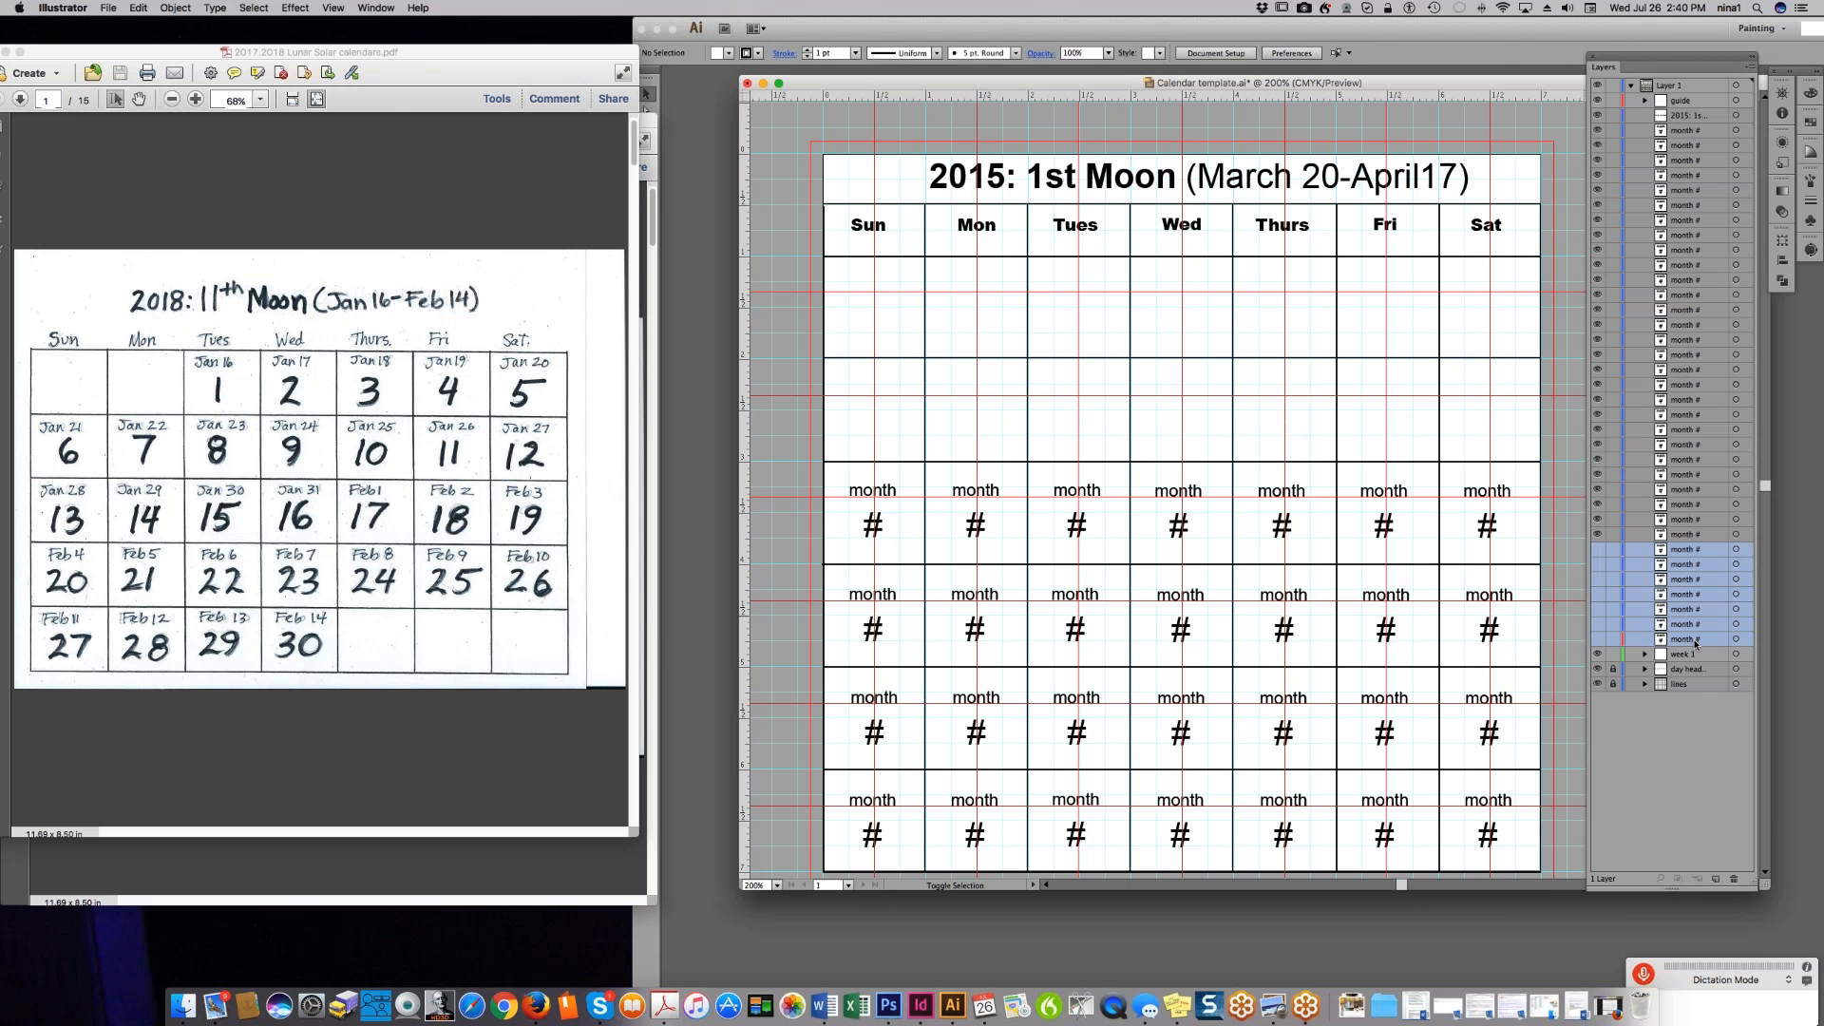
click(1750, 67)
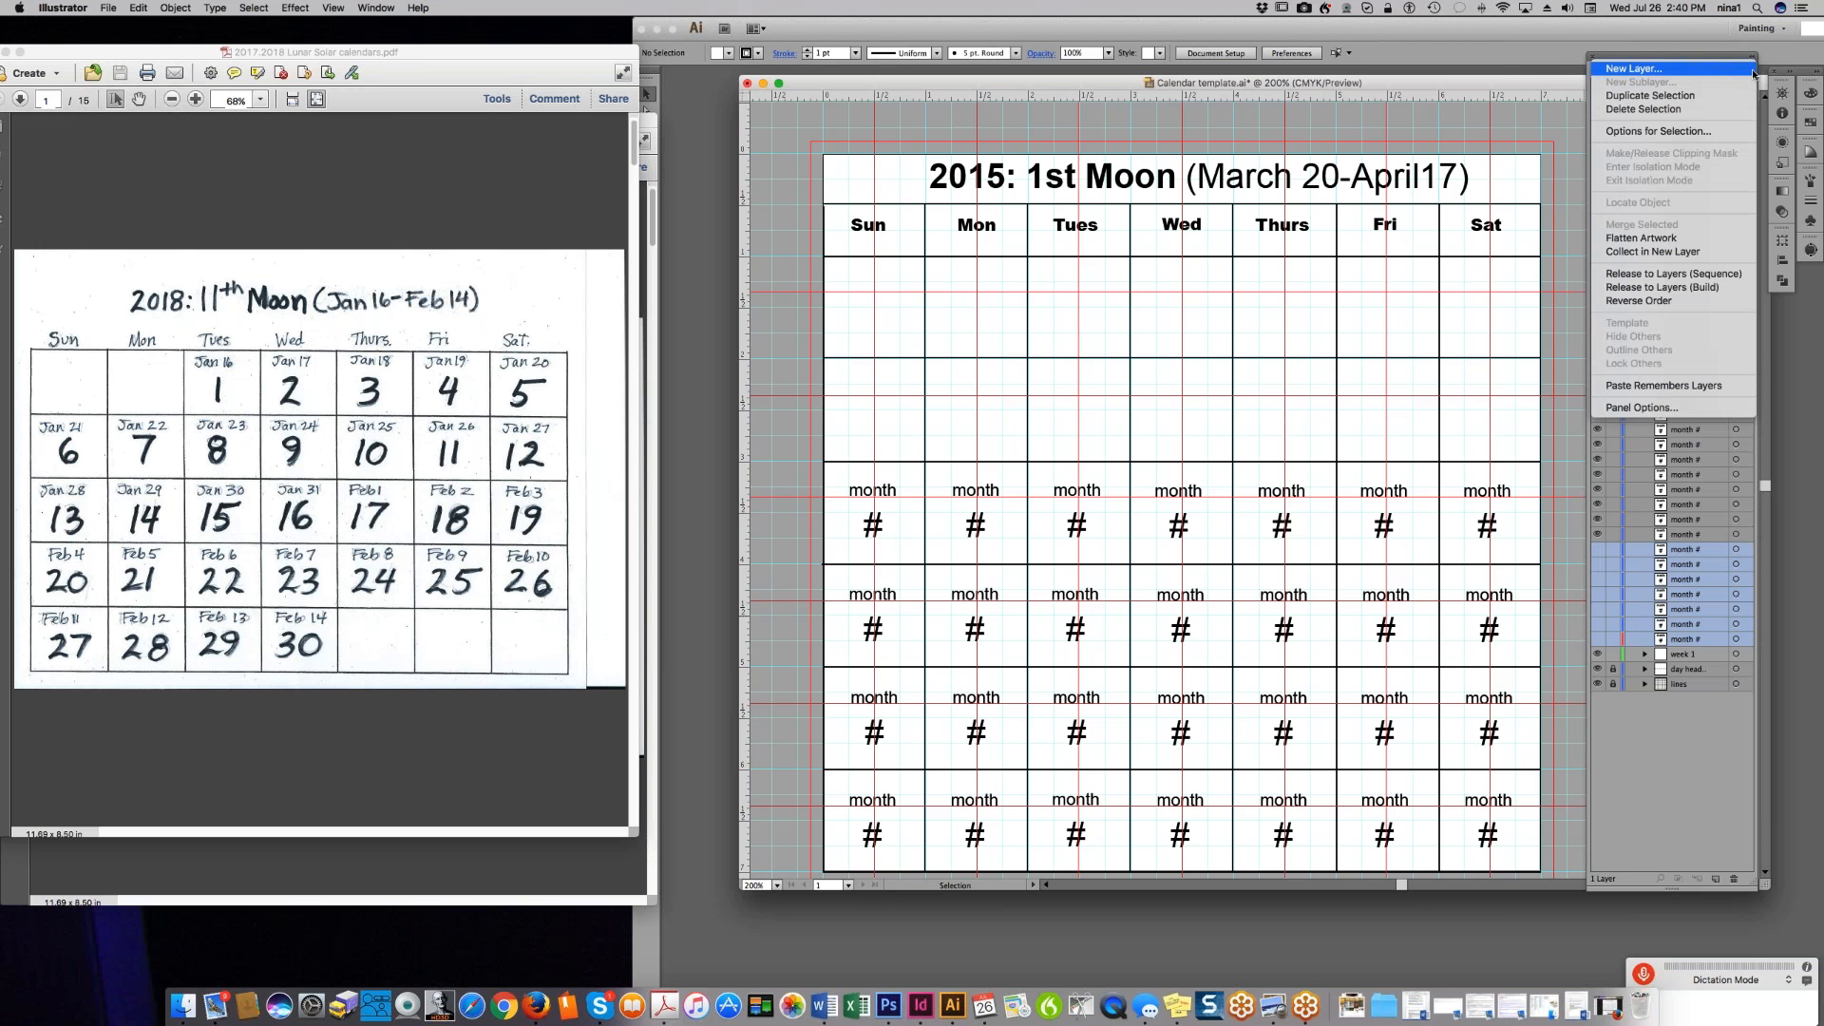
click(1690, 251)
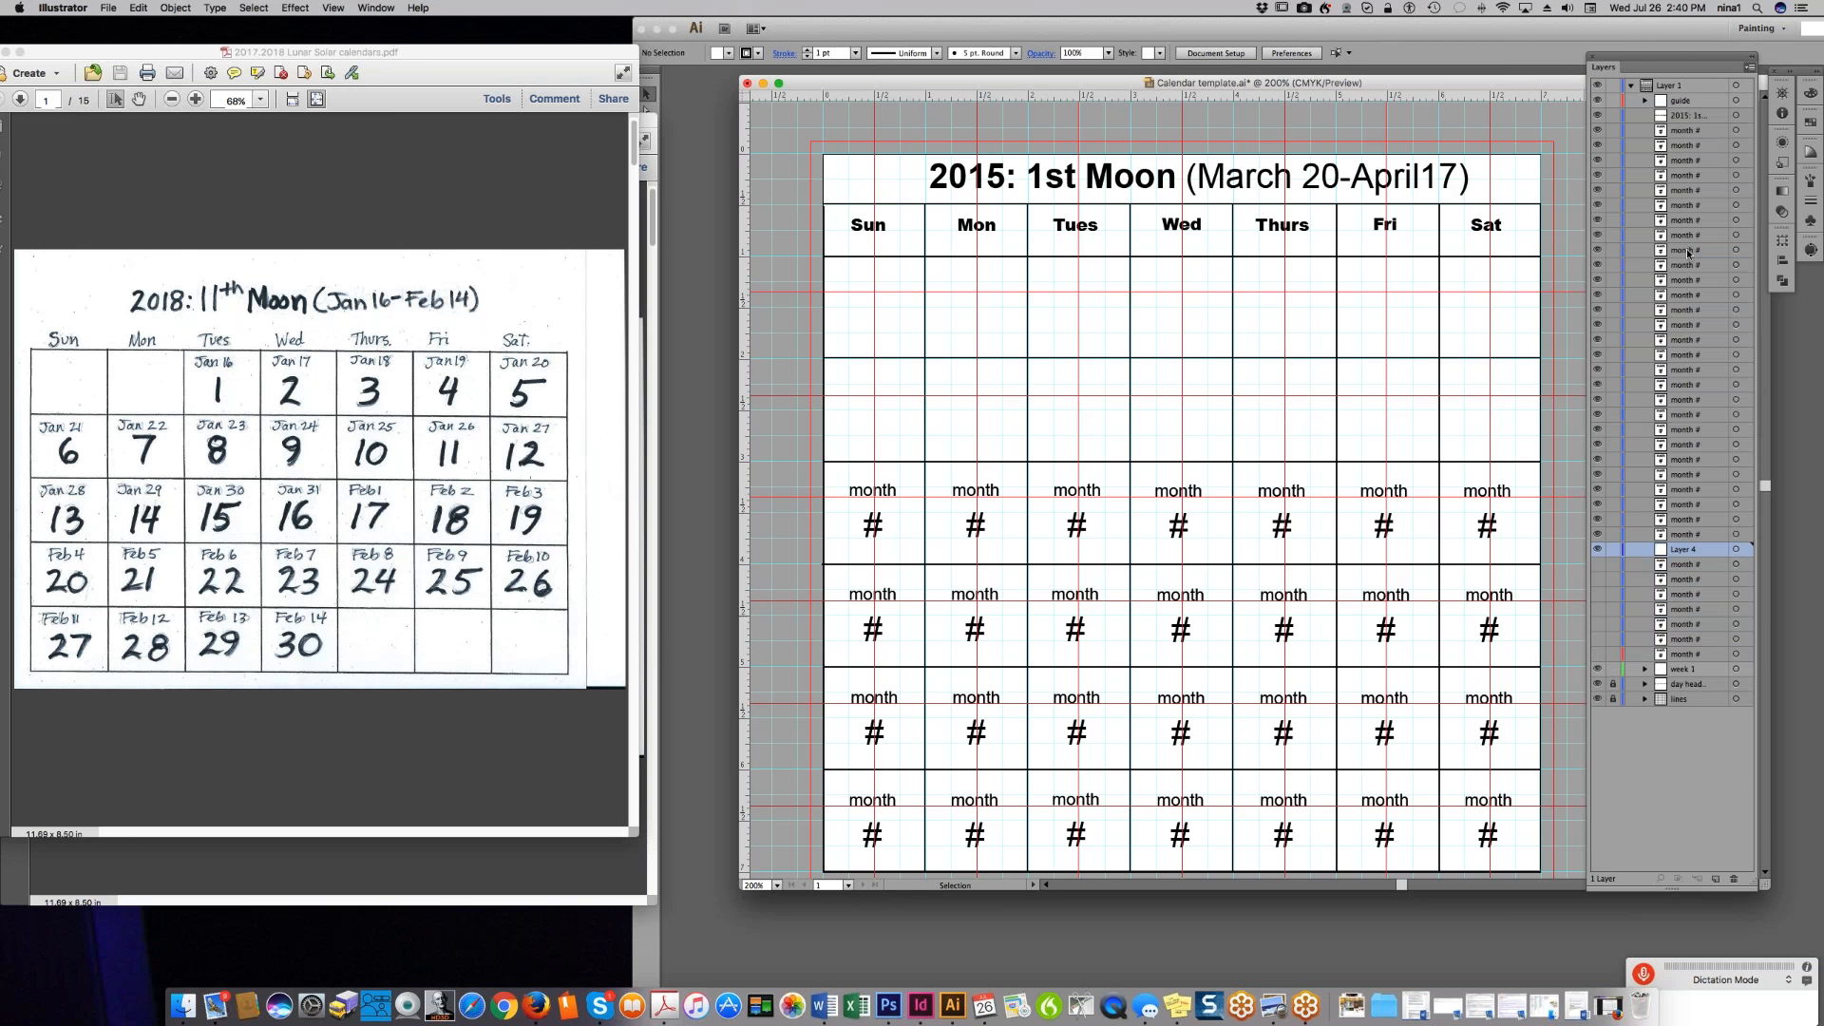
double_click(1682, 549)
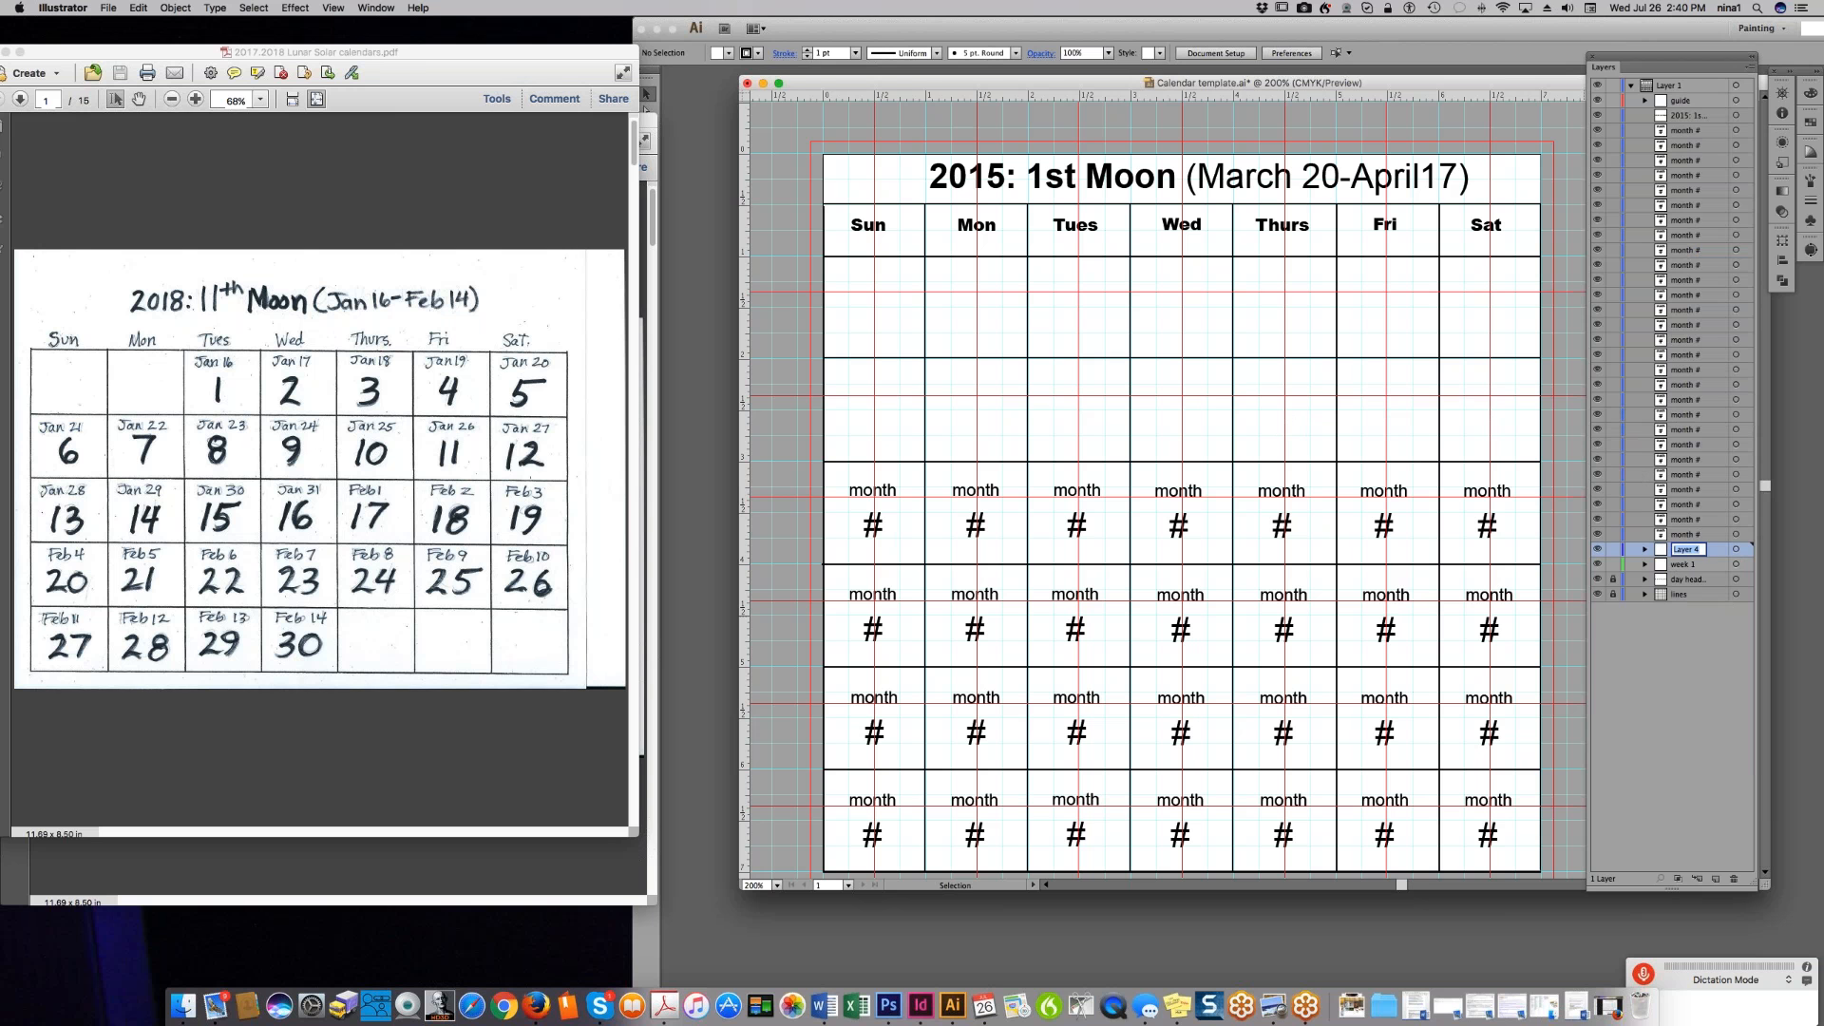
text(week 2)
key(Return)
- Move Monday's entry above Sunday's for the third week row and hide all seven of that row's month # entries
click(1597, 534)
drag(1681, 534, 1685, 514)
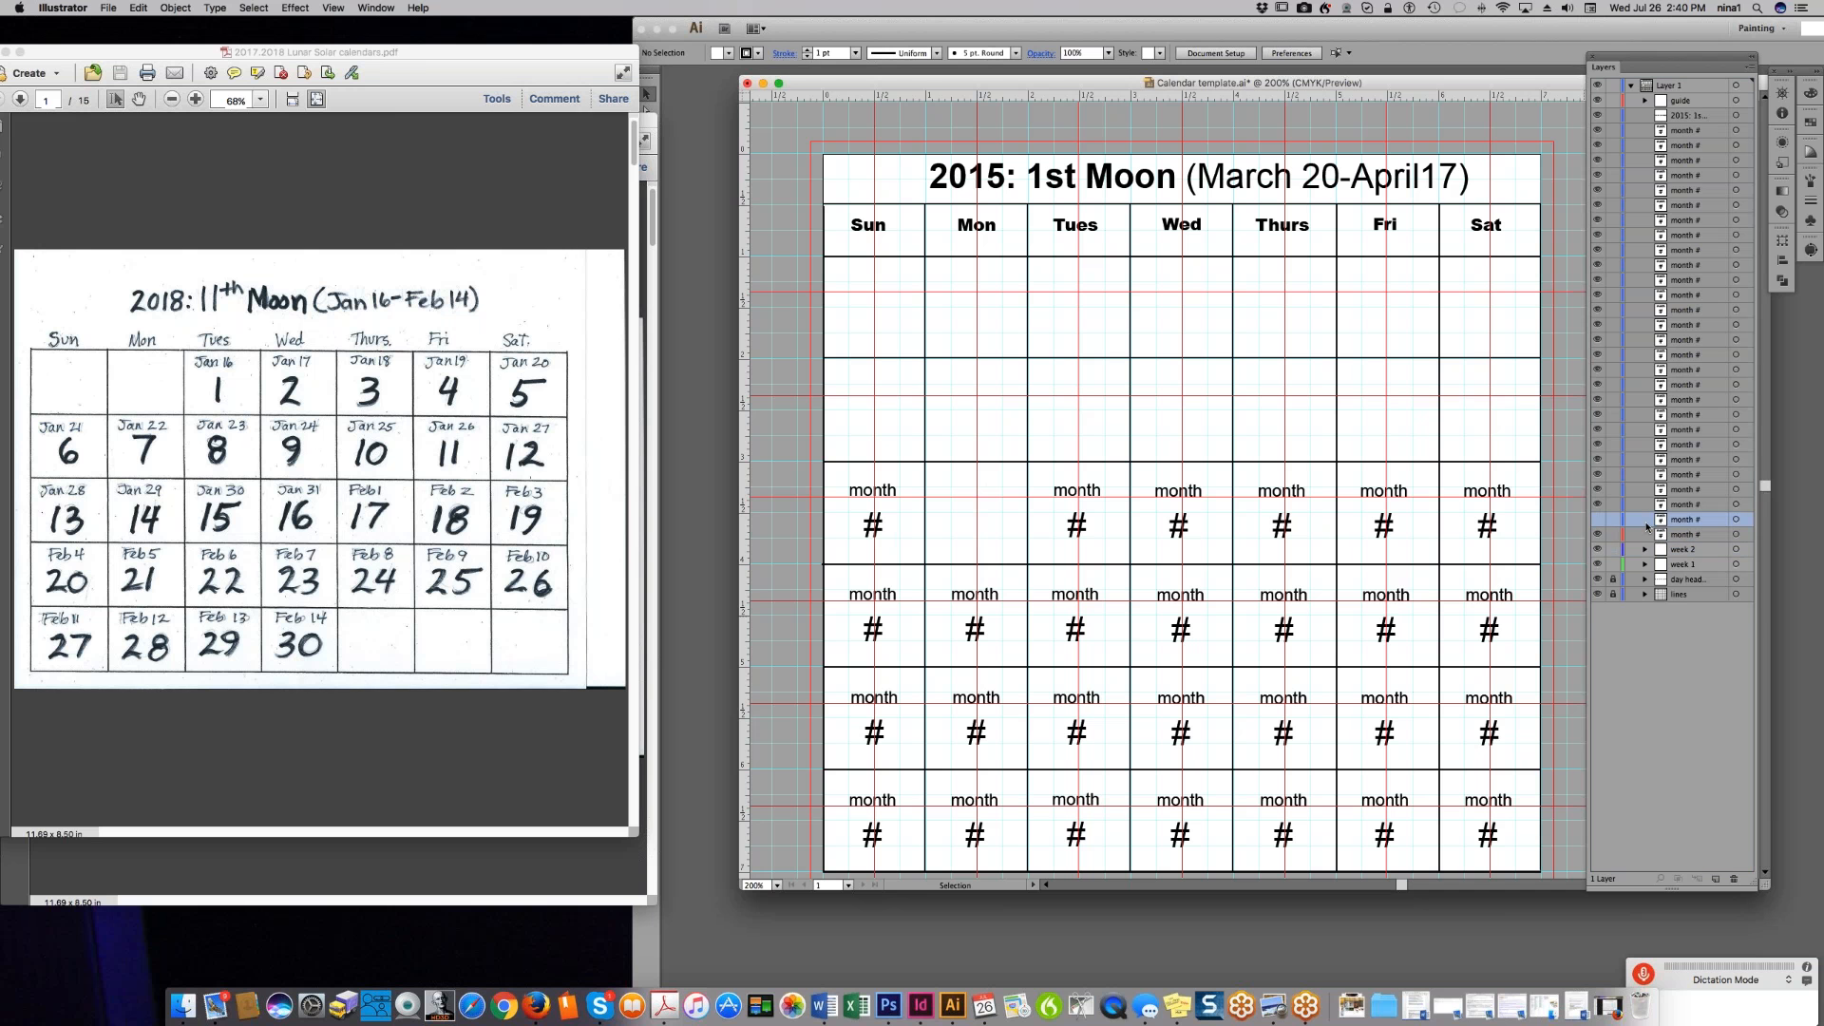
click(1597, 520)
click(1596, 533)
click(1596, 532)
click(1597, 533)
click(1597, 505)
click(1597, 489)
click(1597, 474)
click(1597, 459)
click(1597, 444)
click(1596, 429)
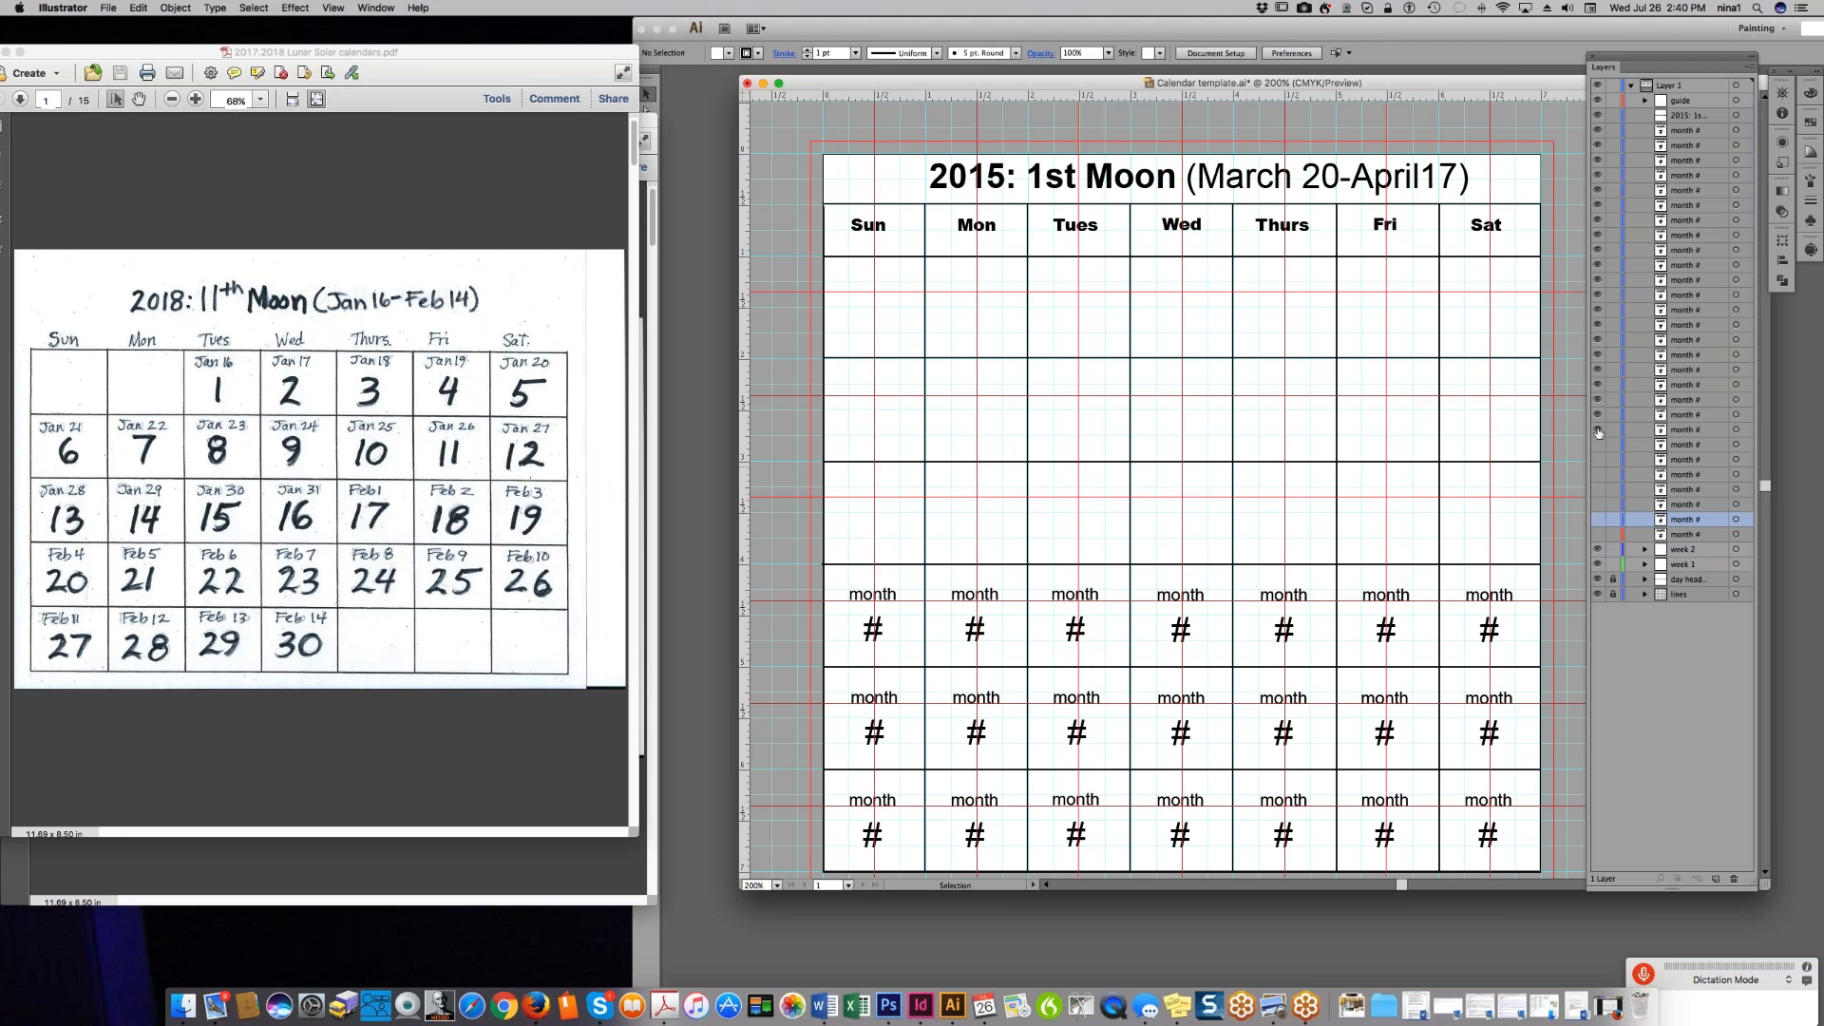
- Collect the seven hidden third-row month # entries in a new layer and rename that layer week 3
click(1681, 445)
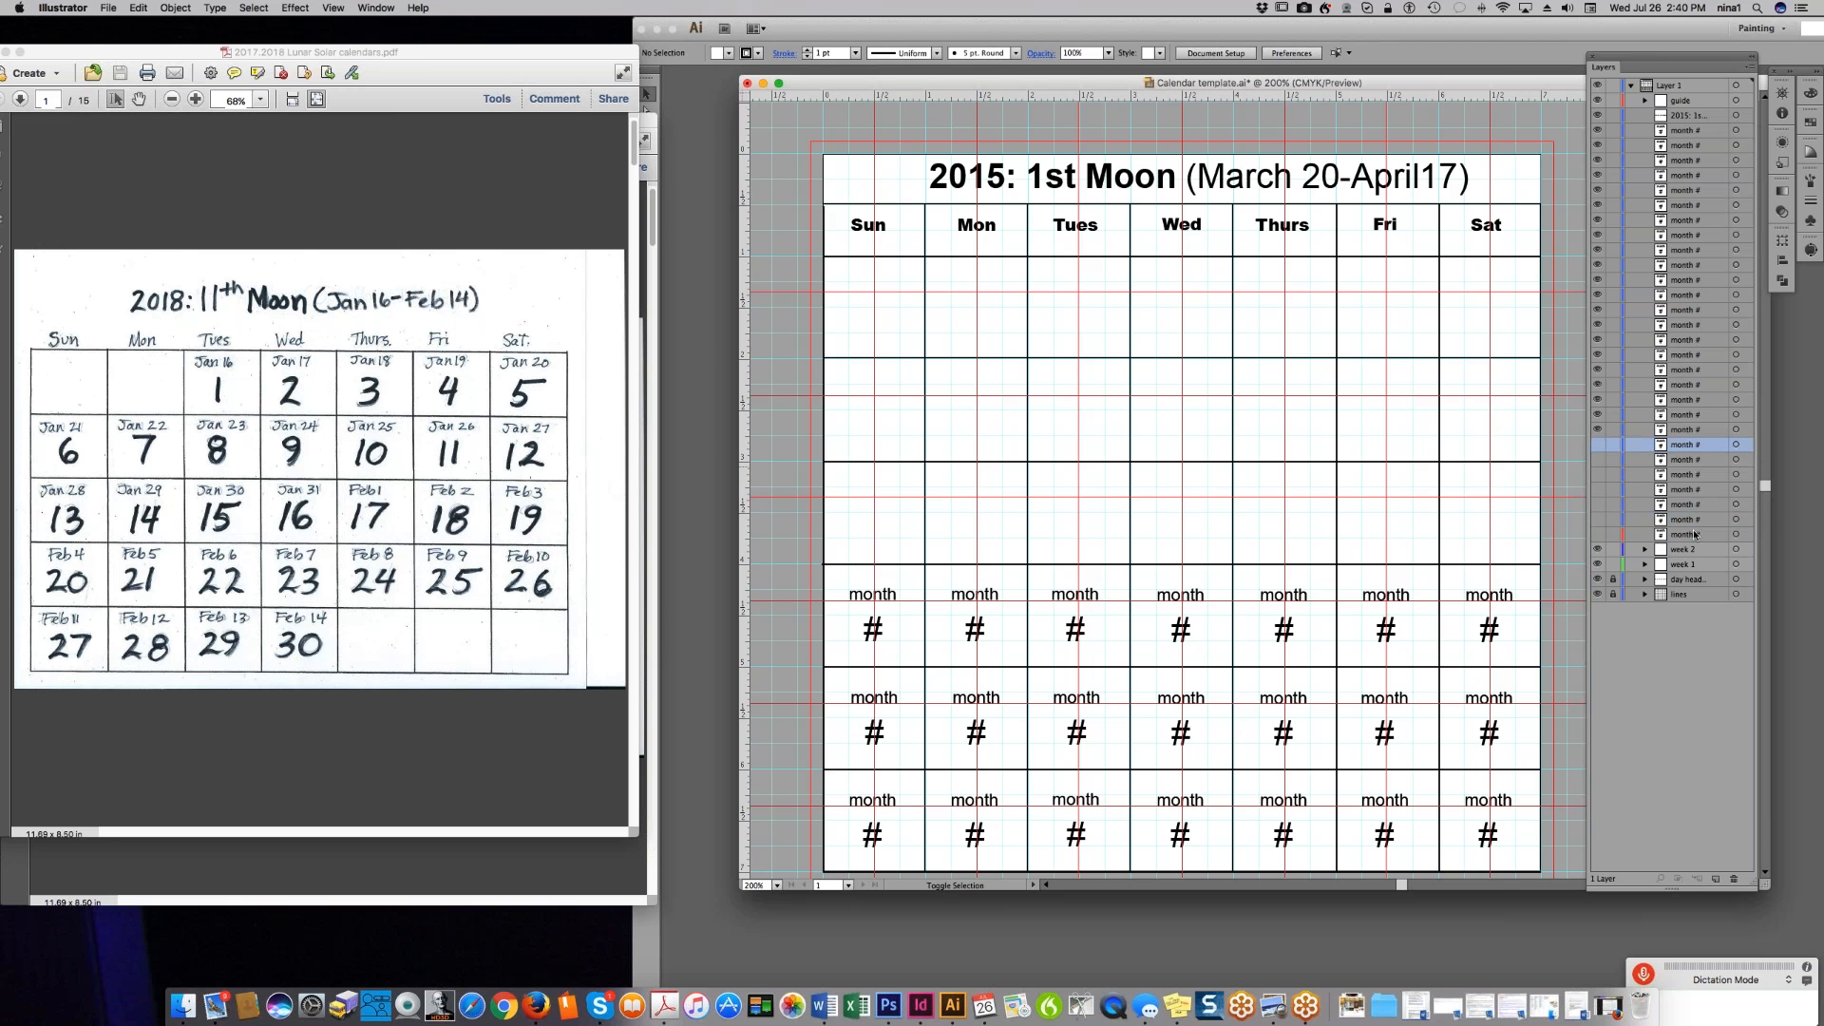
shift+click(1695, 535)
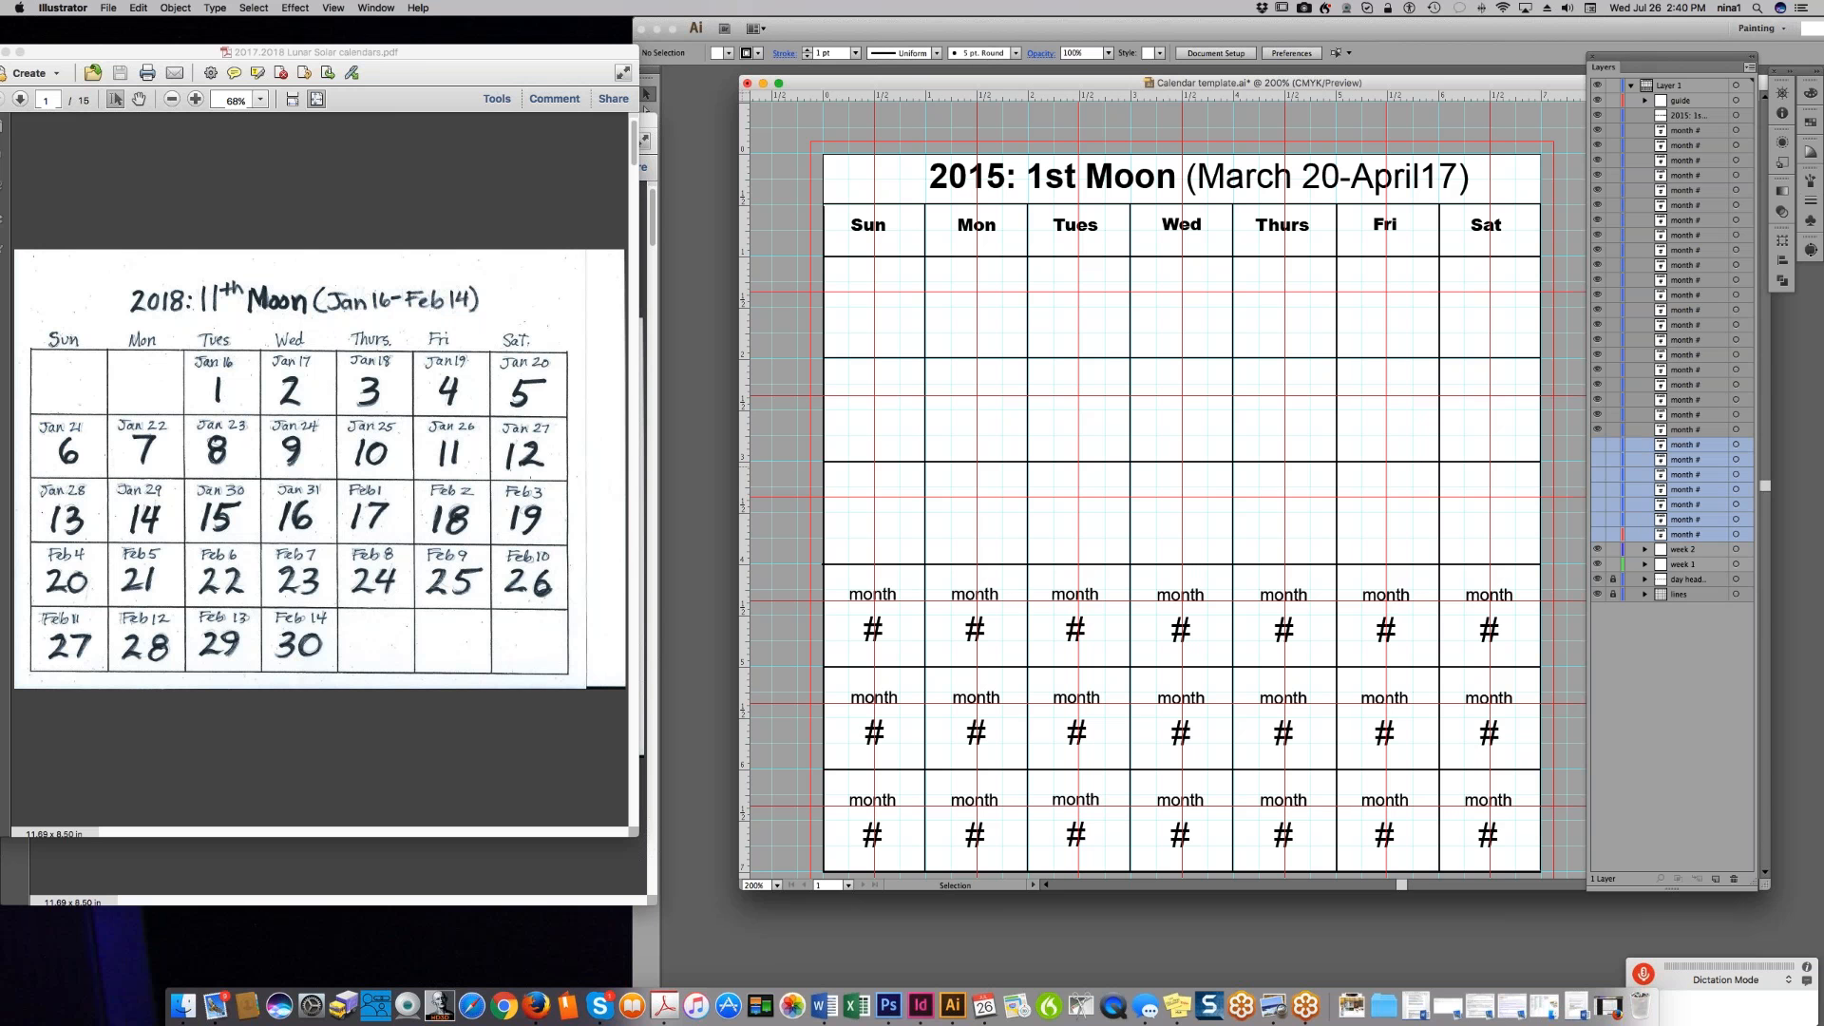
click(1746, 67)
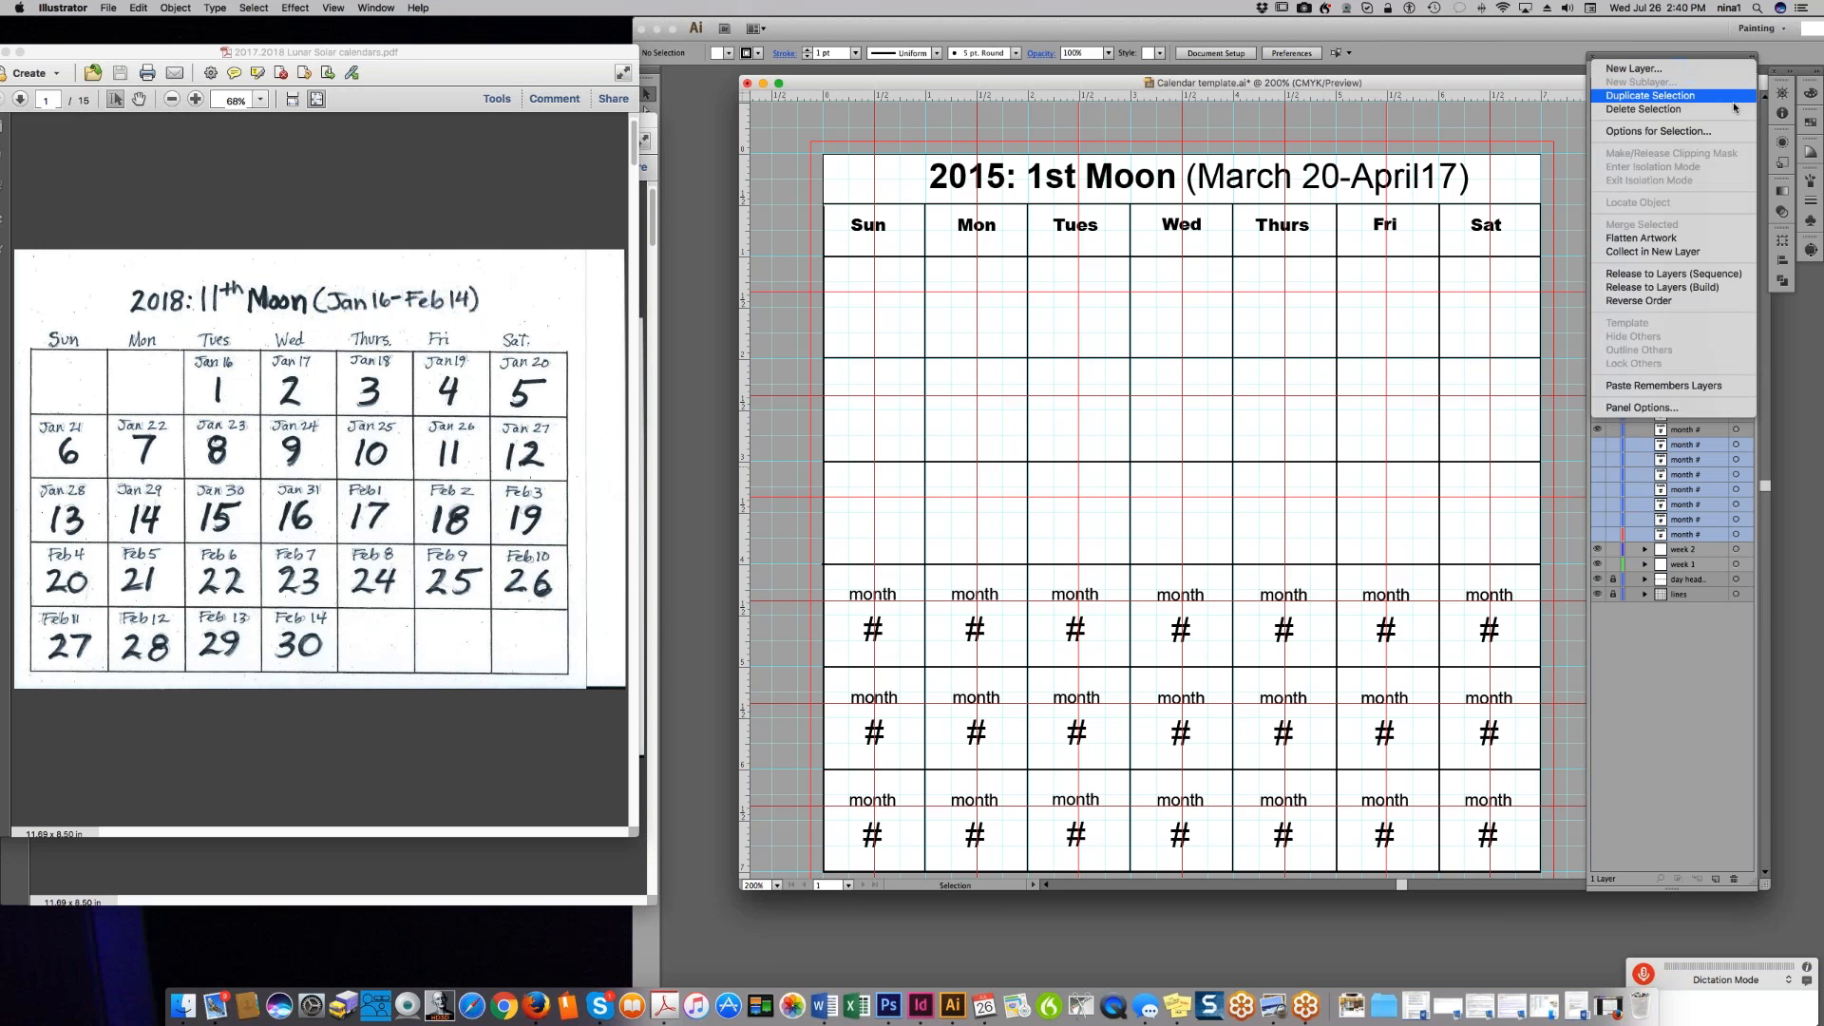
click(1681, 251)
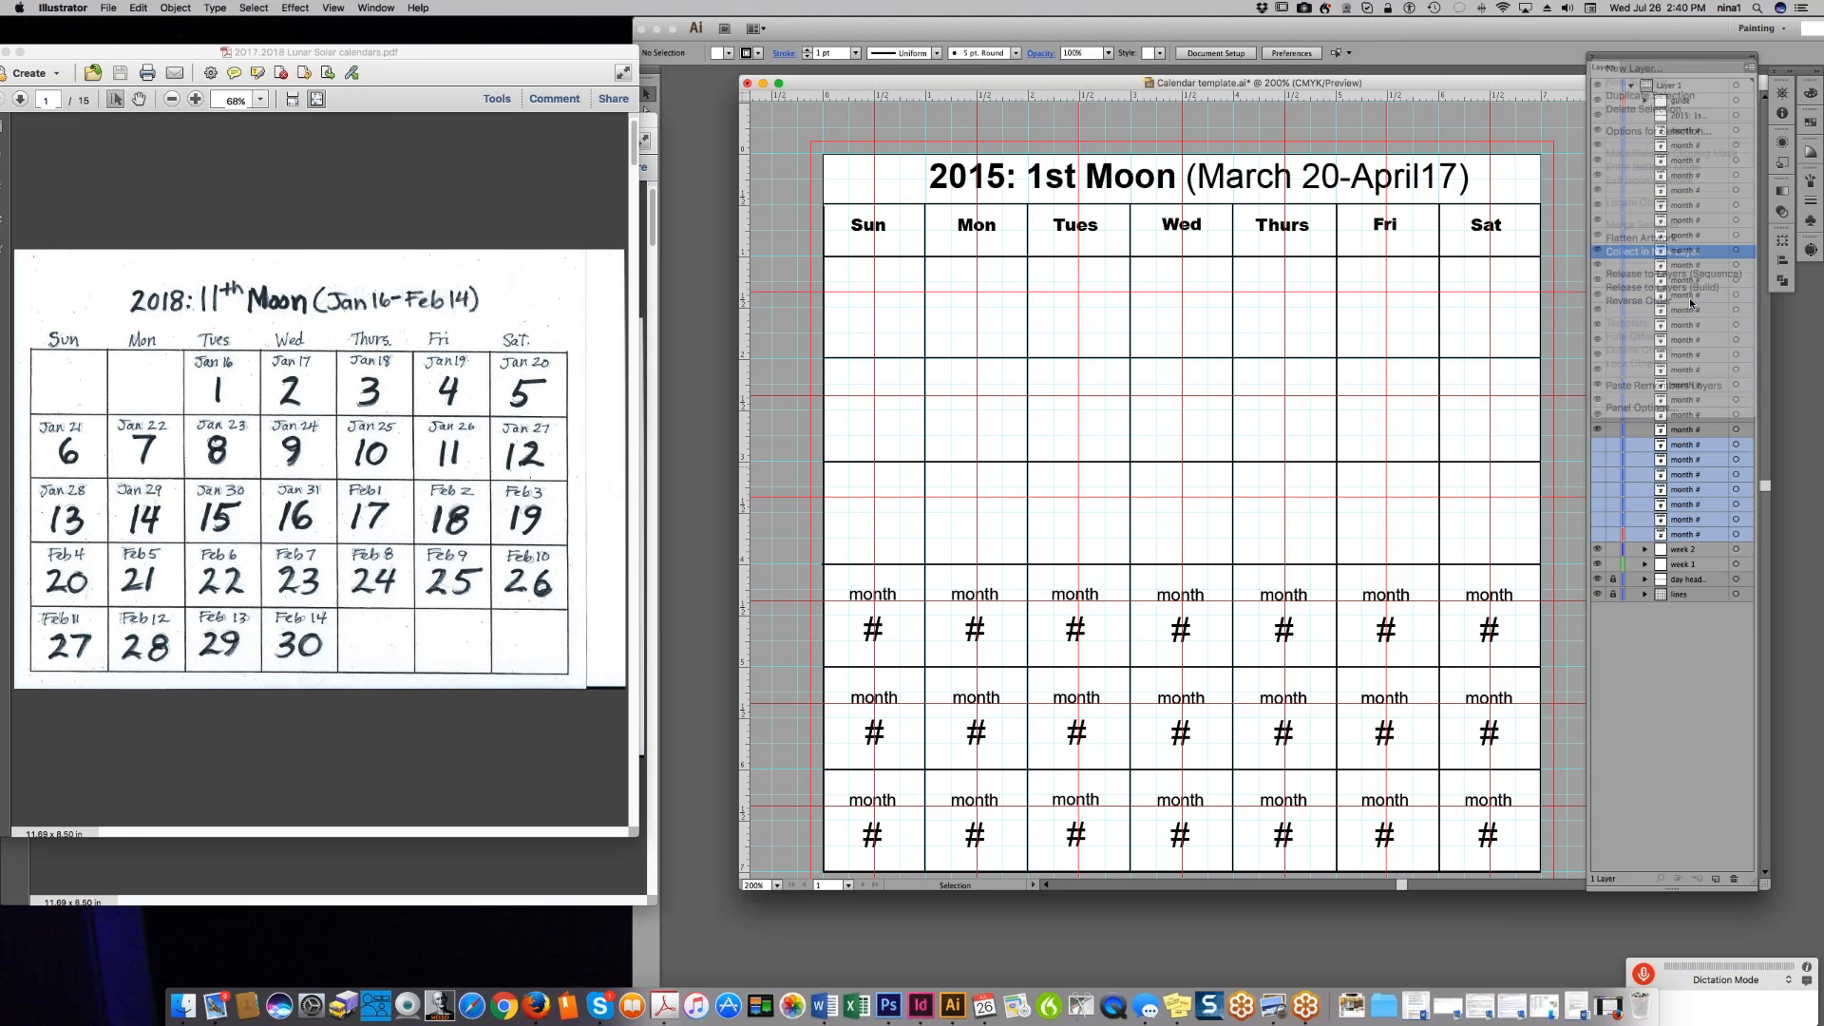
double_click(1691, 450)
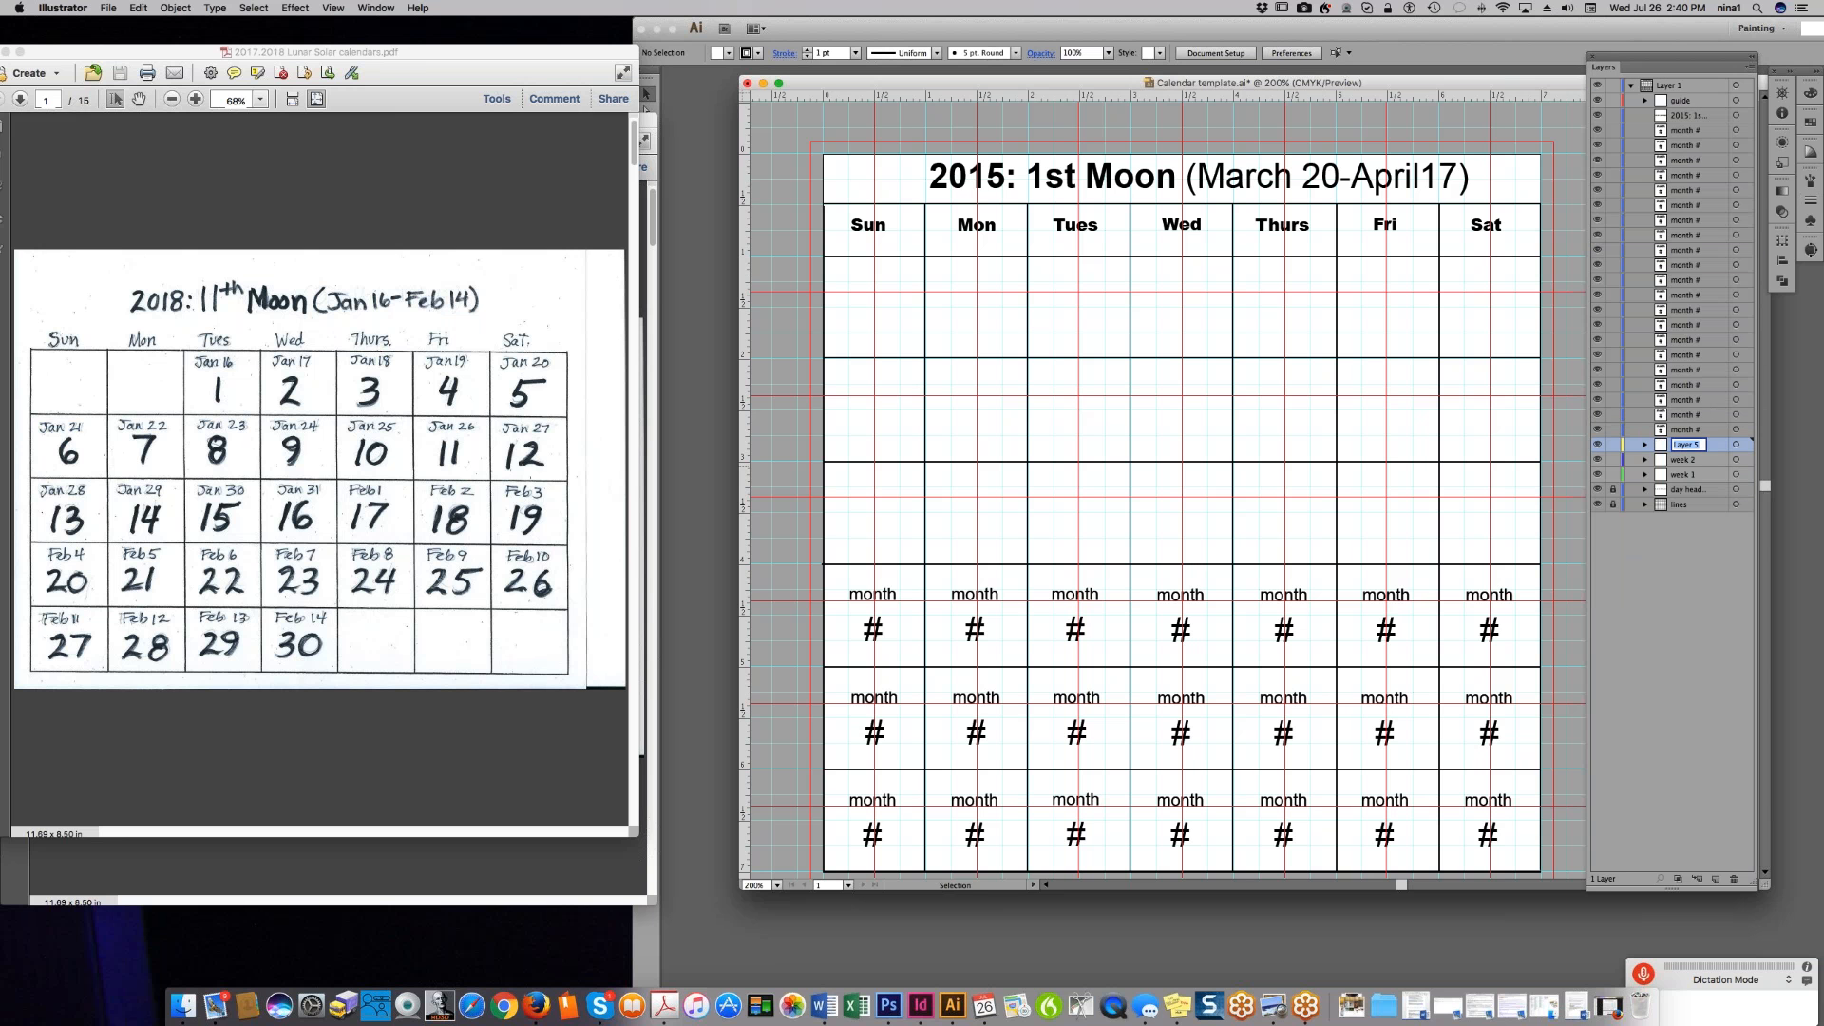
text(week 3)
key(Return)
- Move Monday's entry above Sunday's for the fourth week row and hide all seven of that row's month # entries
click(1597, 429)
drag(1675, 426, 1670, 411)
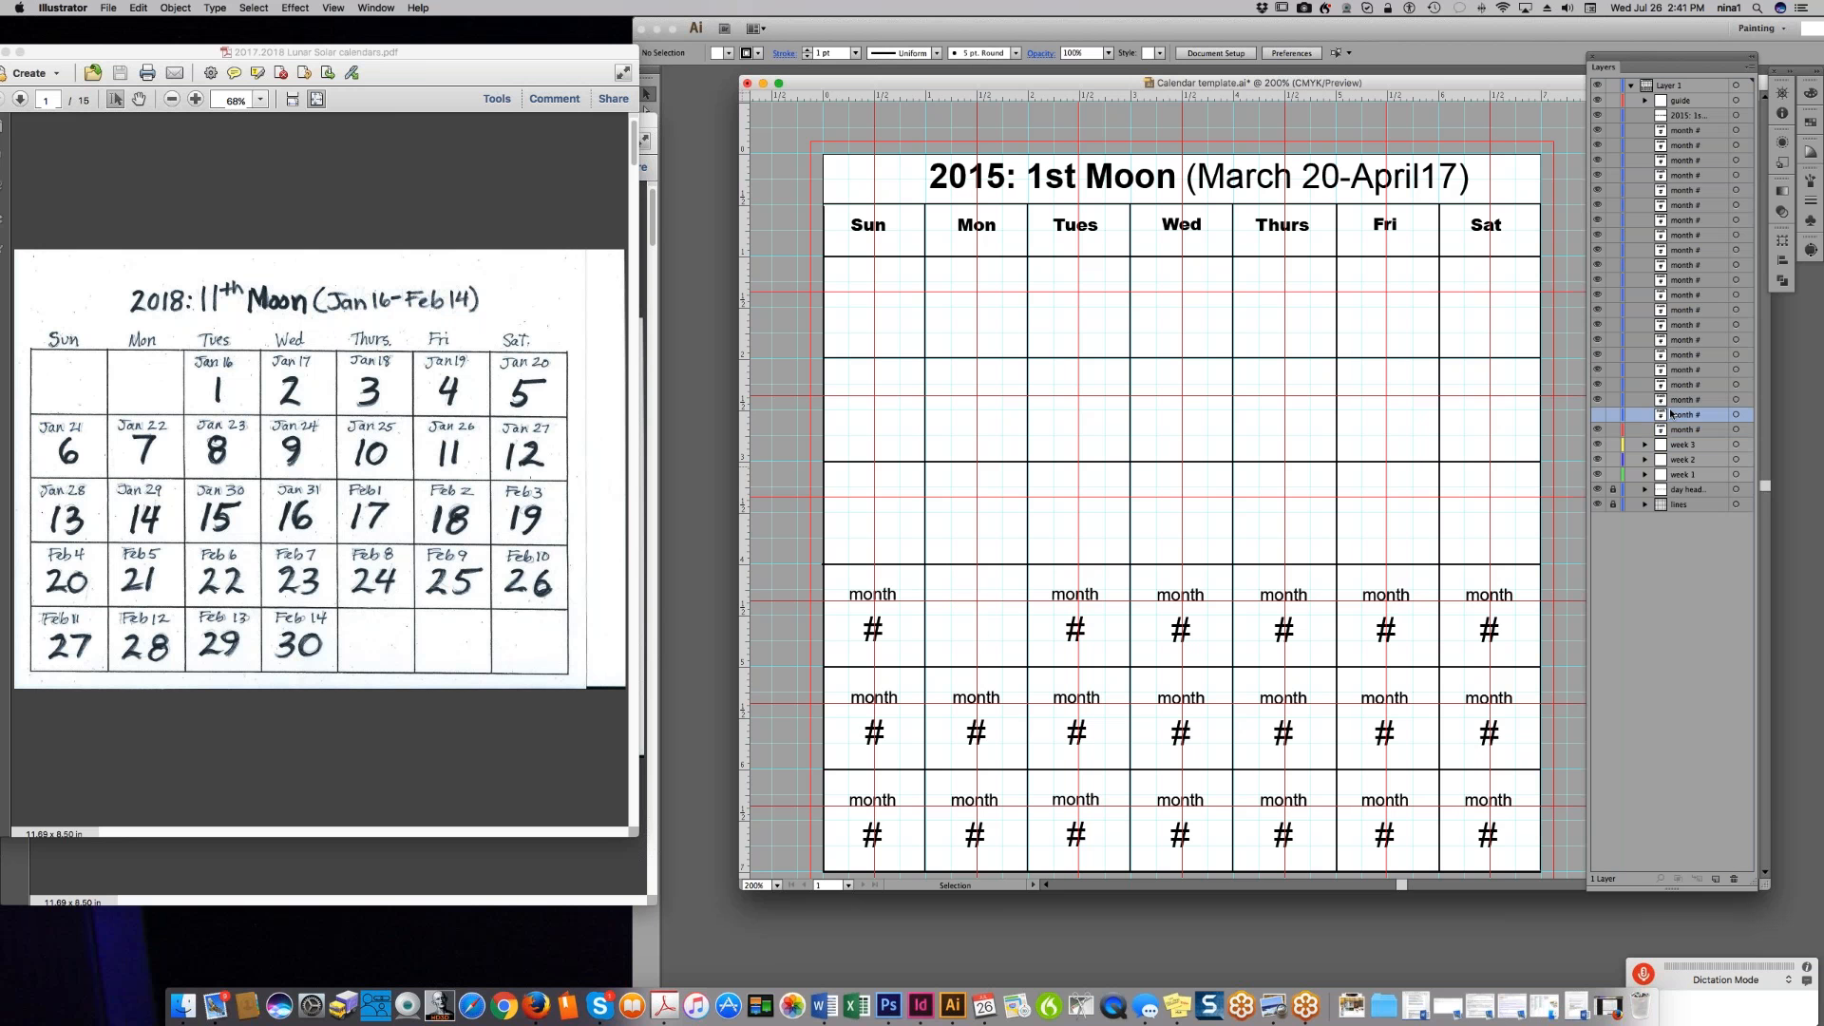
click(1596, 399)
click(1597, 385)
click(1596, 370)
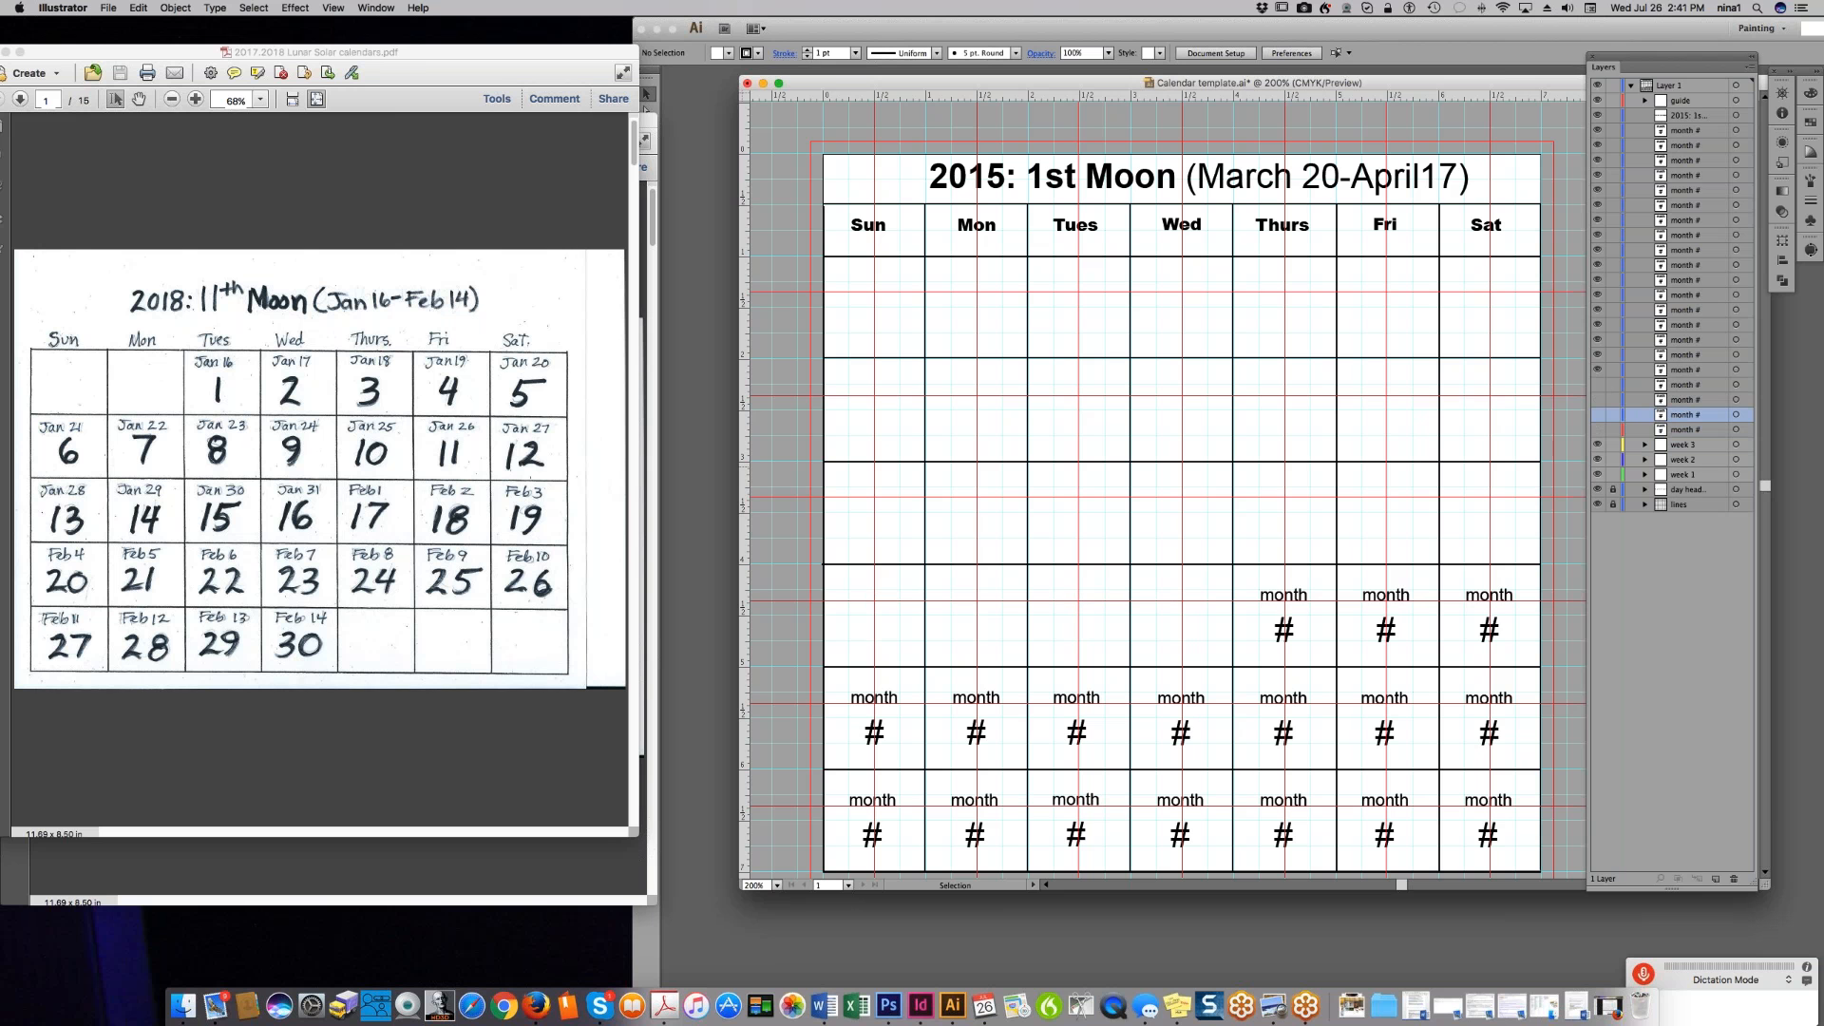
click(1596, 354)
click(1596, 339)
click(1597, 324)
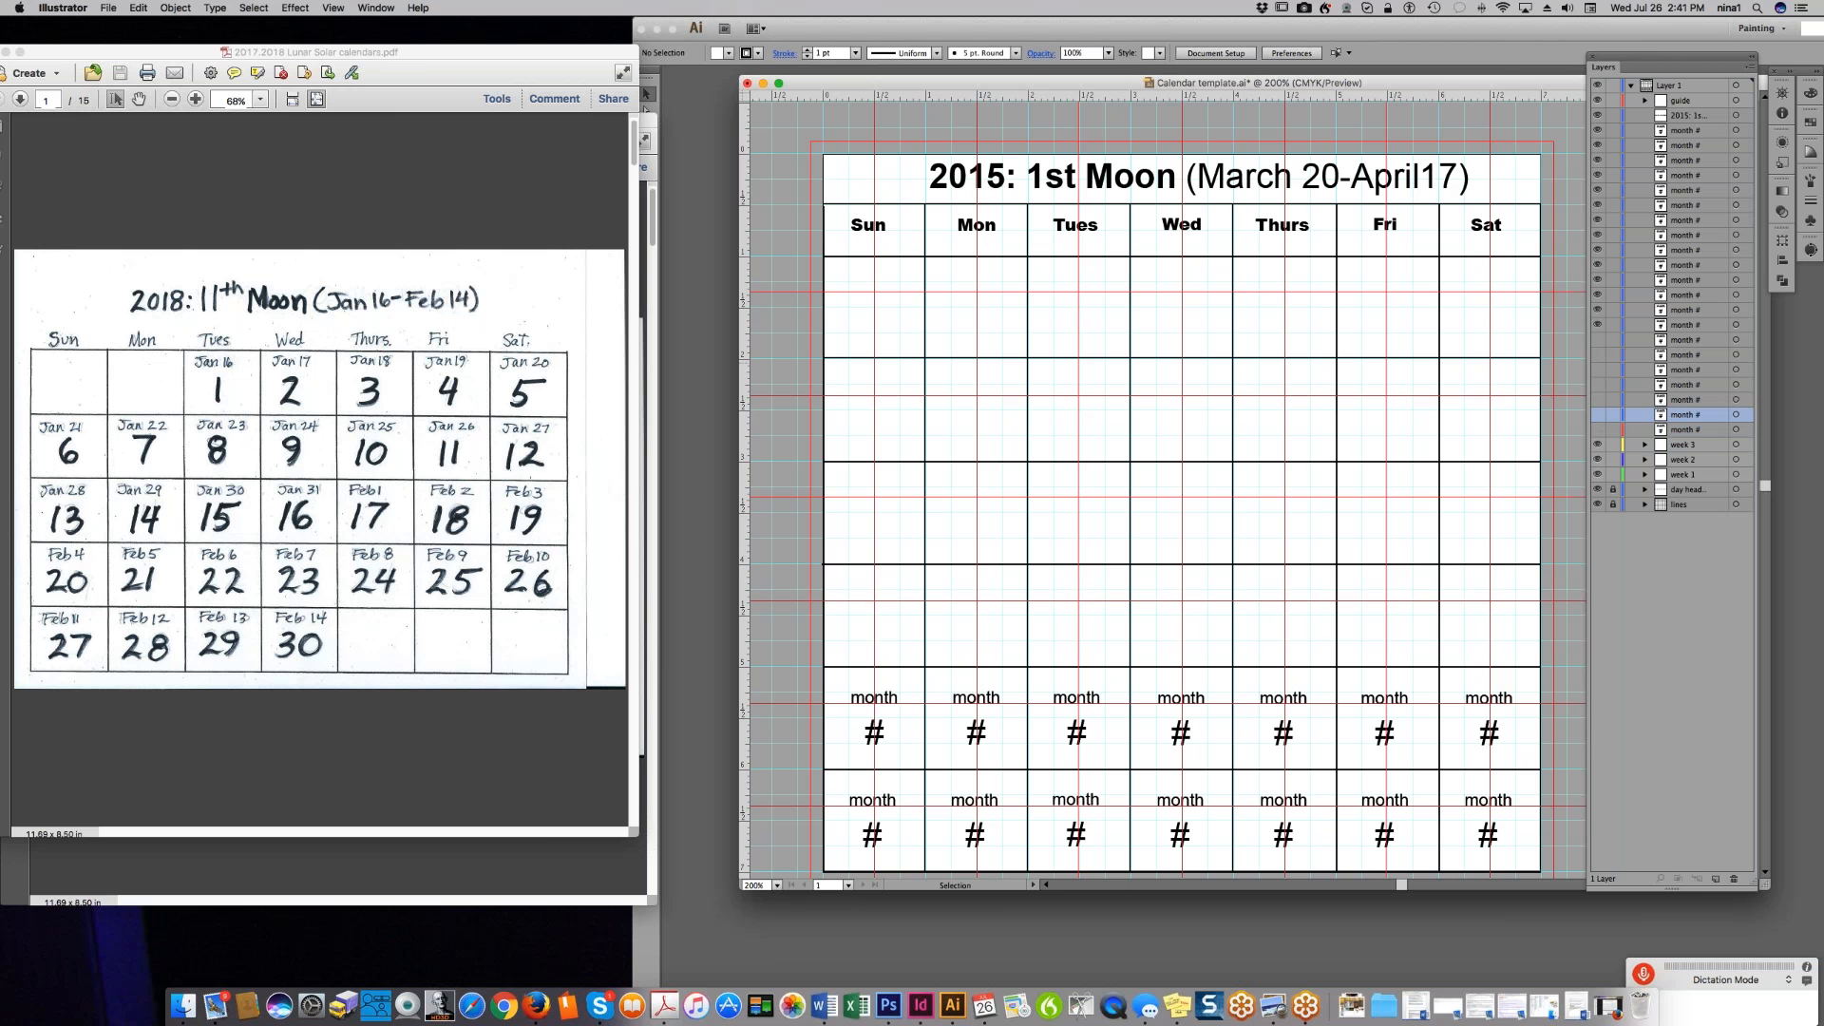
- Collect the seven hidden fourth-row month # entries in a new layer and rename that layer week 4
click(1696, 343)
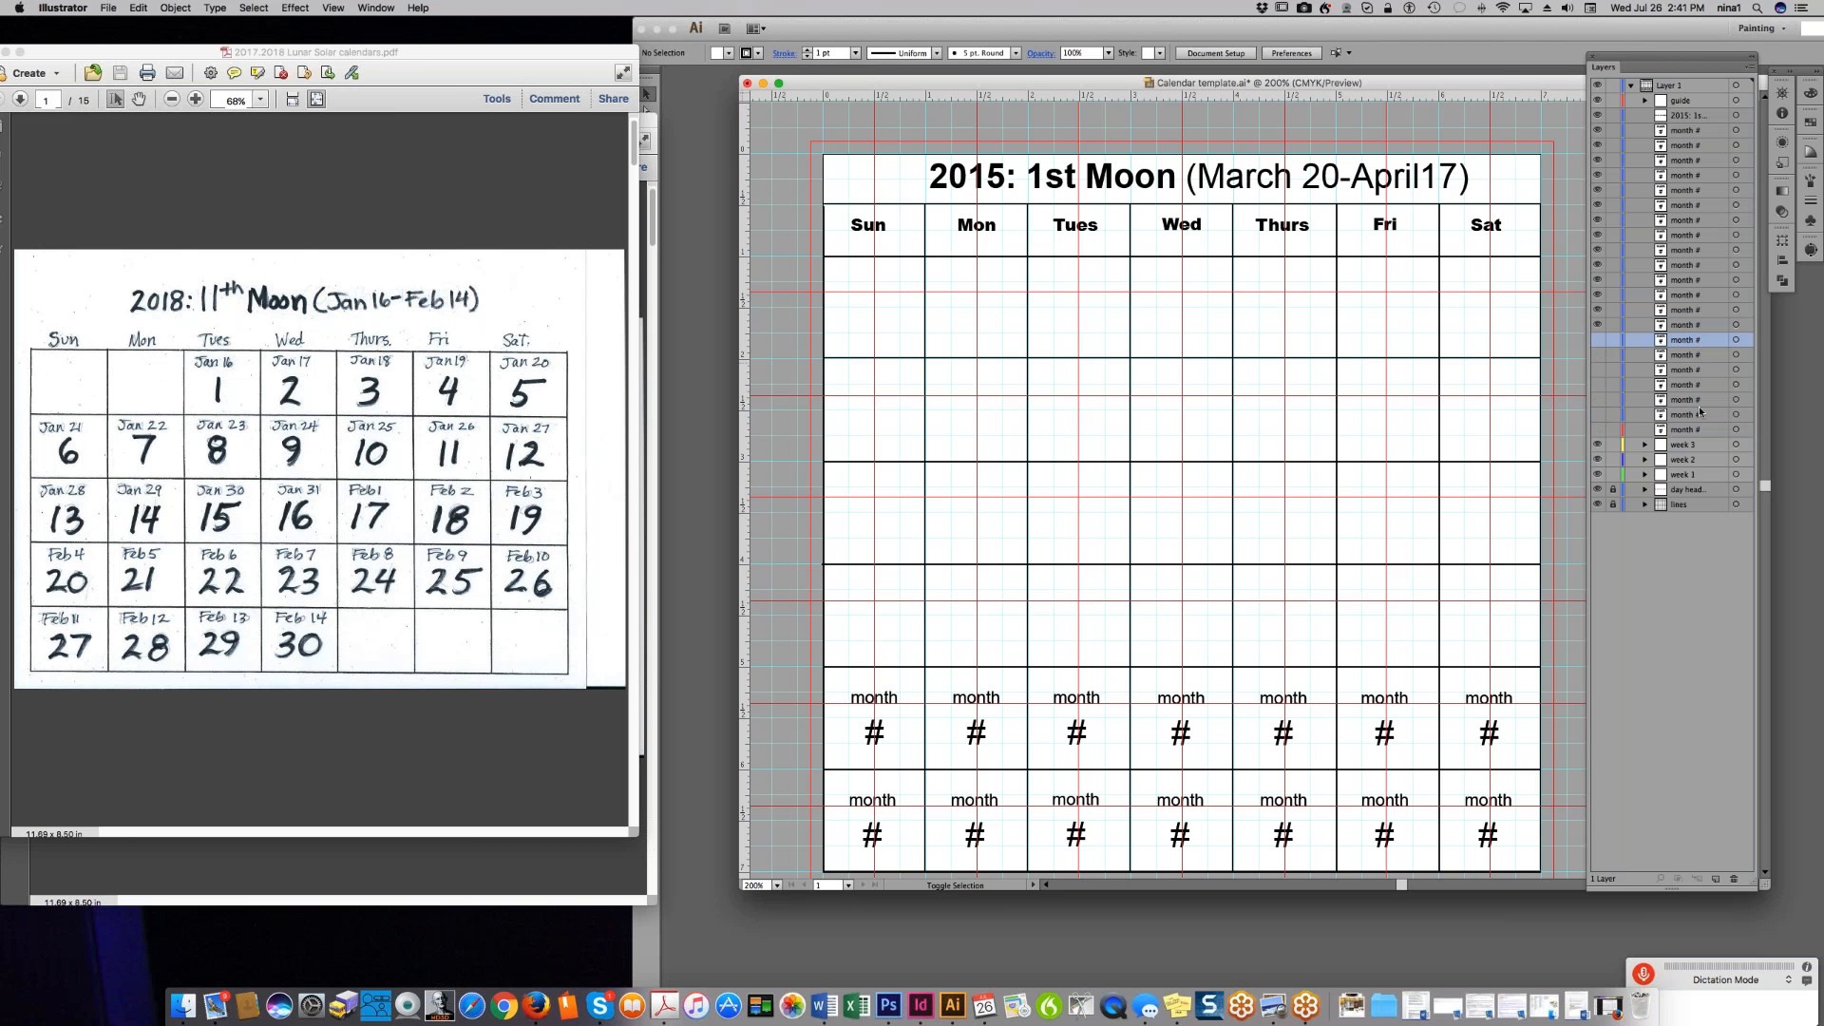
shift+click(1697, 429)
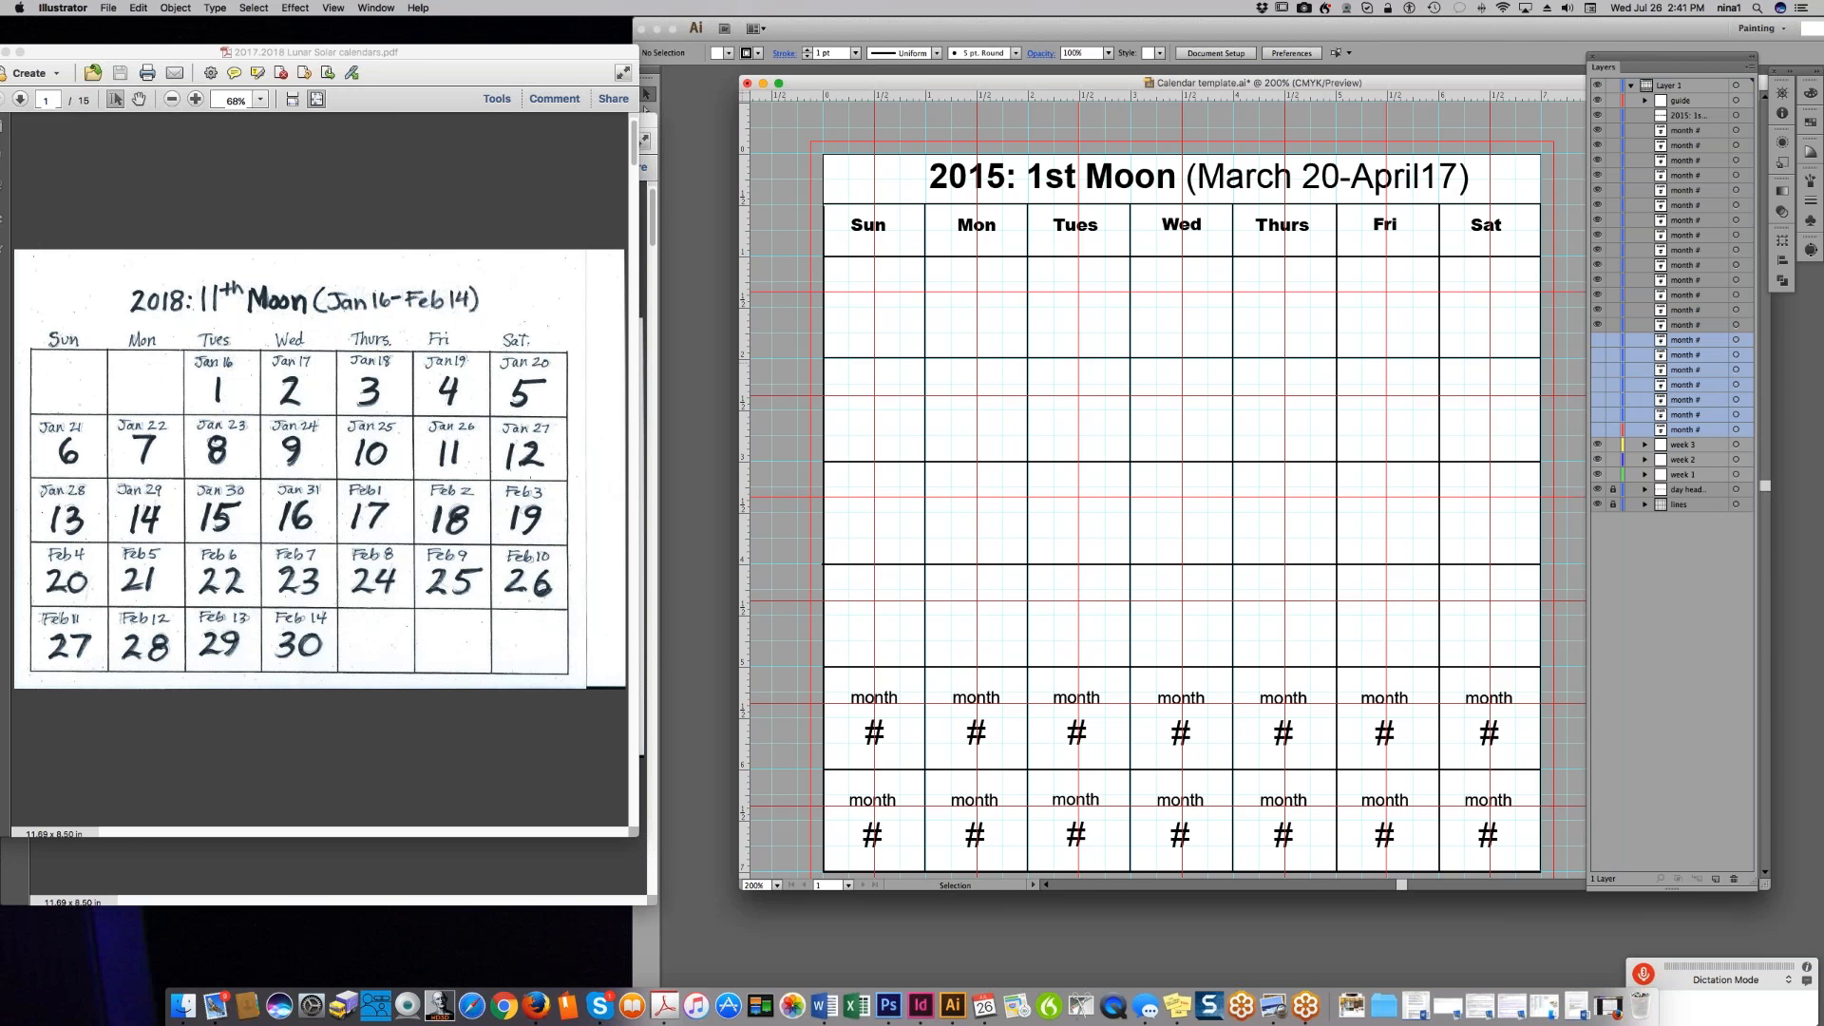
click(1748, 68)
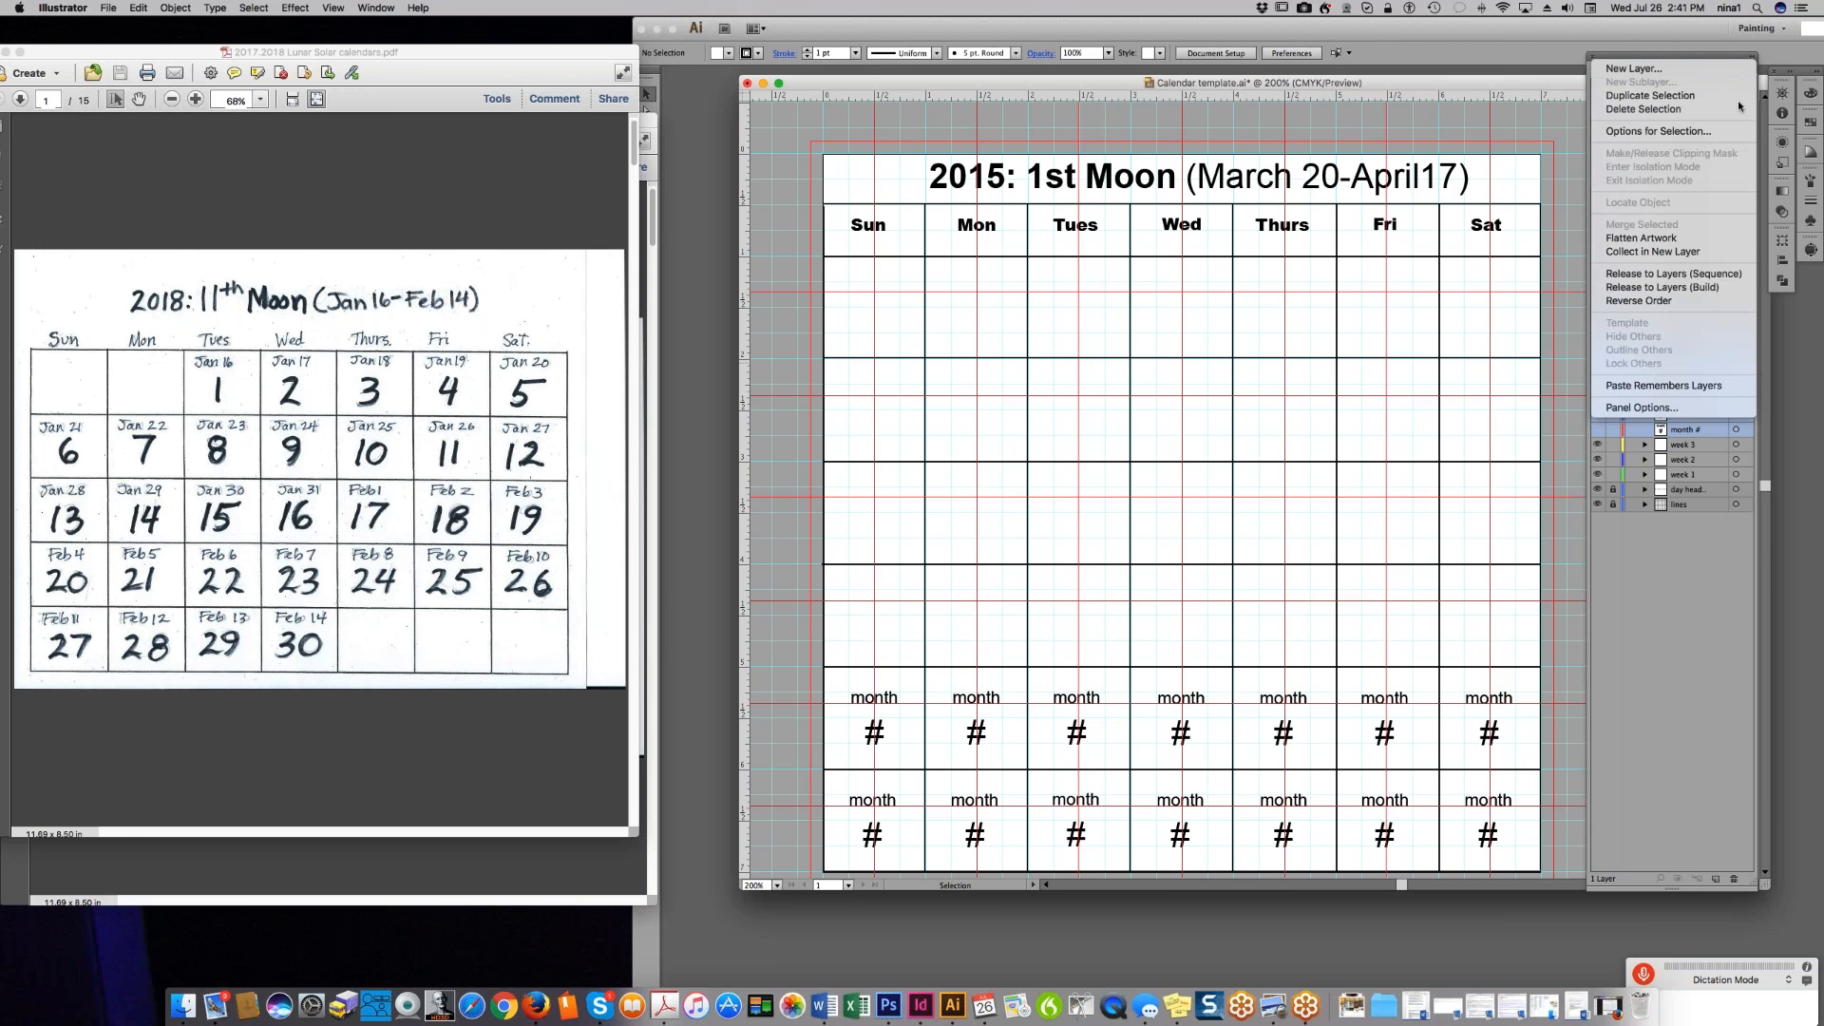
click(1705, 252)
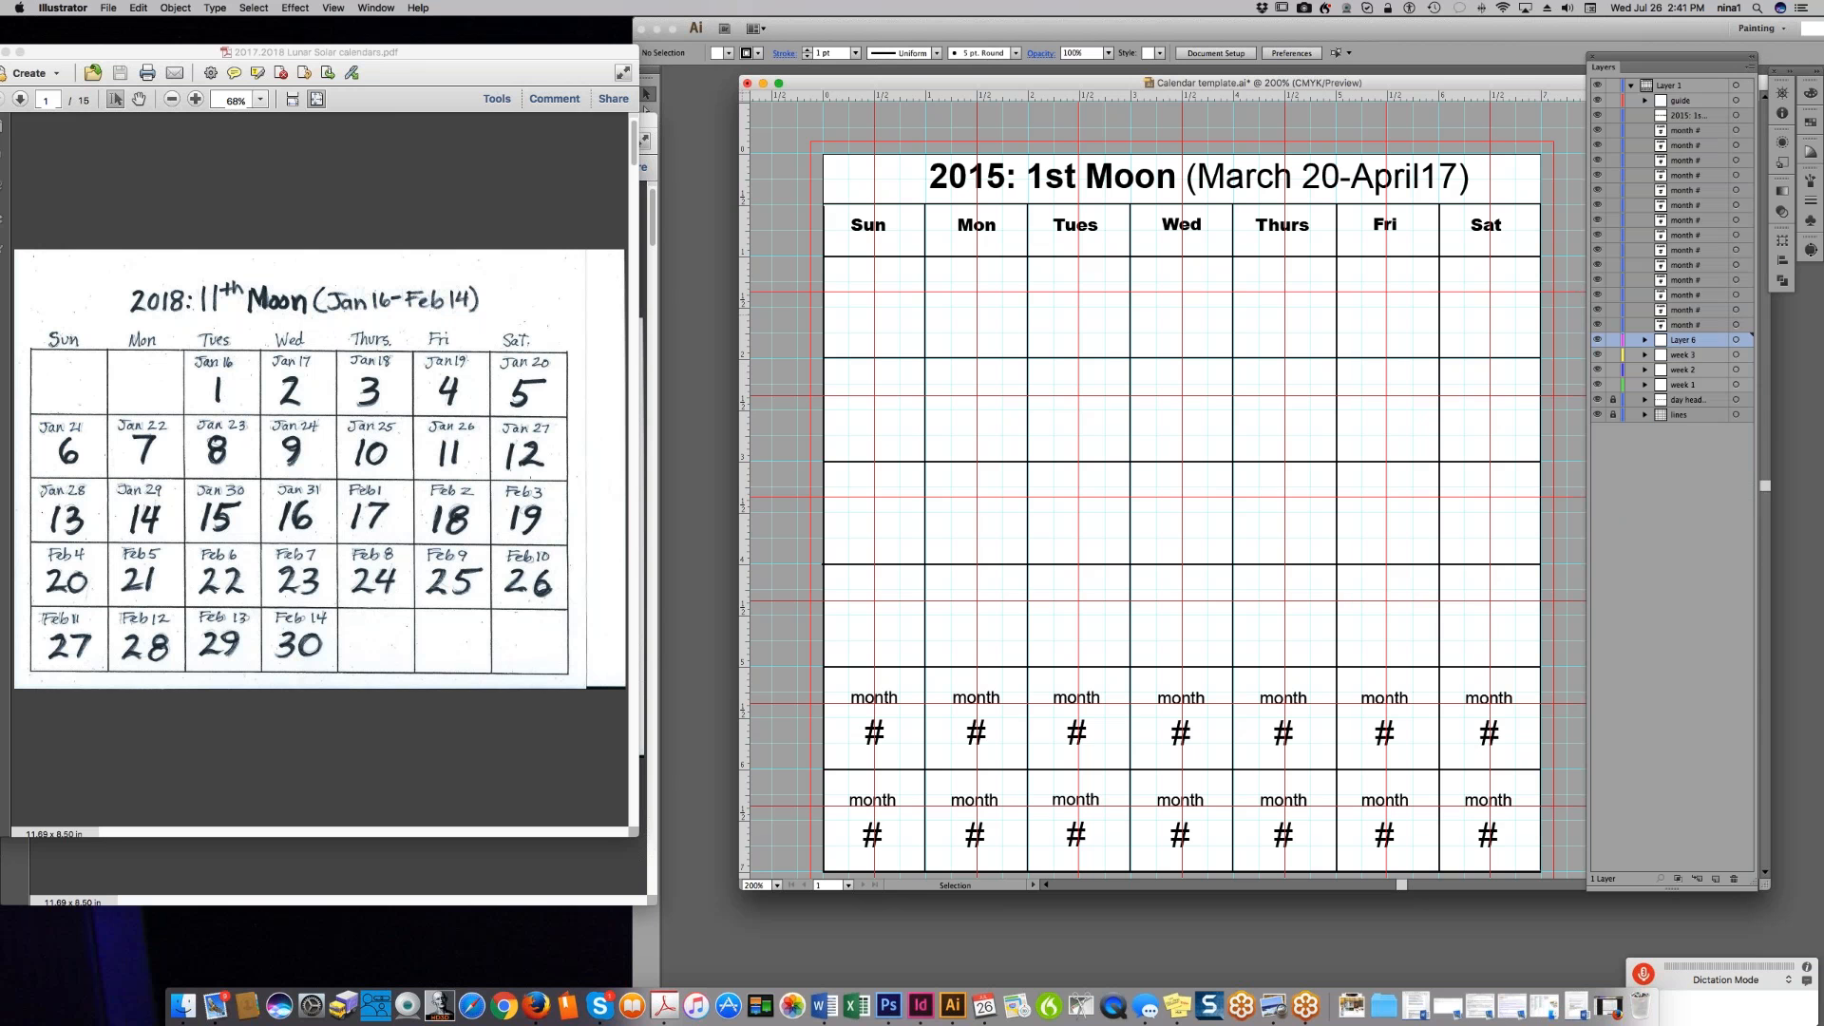
double_click(1696, 344)
text(week 4)
key(Return)
- Move Monday's entry above Sunday's for the fifth week row and hide all seven of that row's month # entries
click(1597, 324)
drag(1687, 326, 1686, 306)
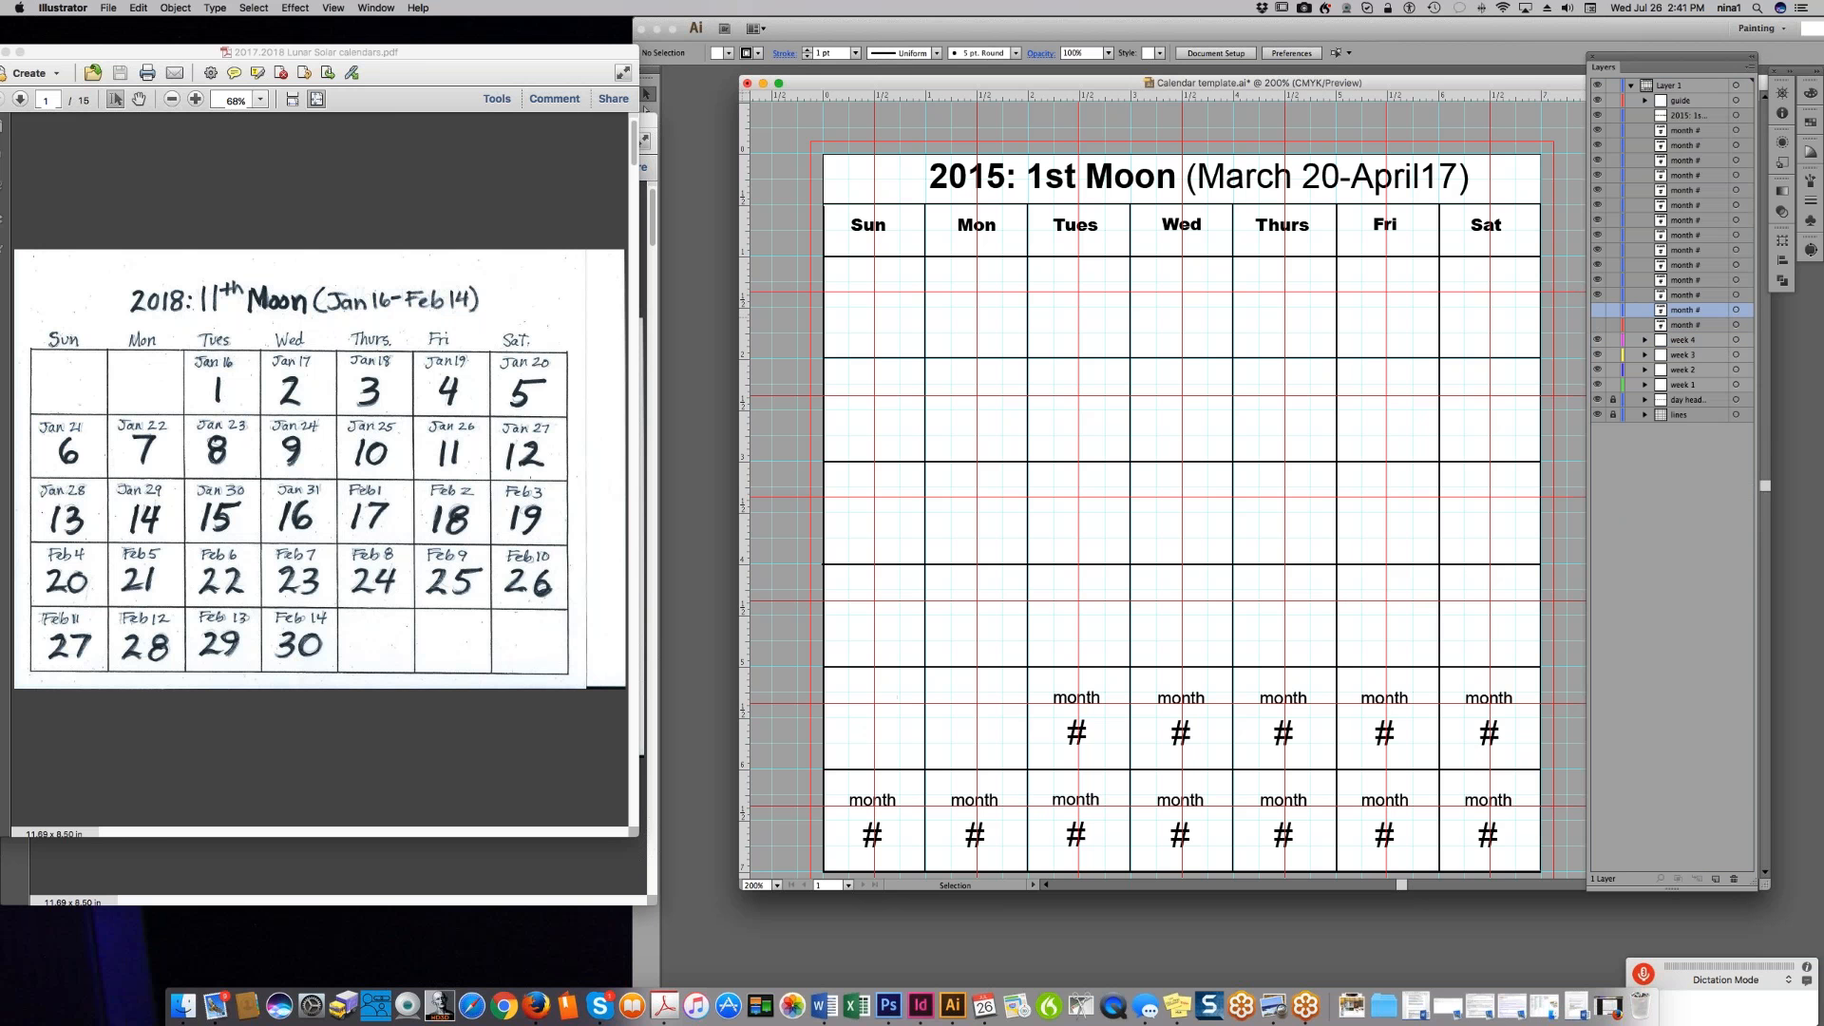
click(1596, 294)
click(1596, 280)
click(1596, 264)
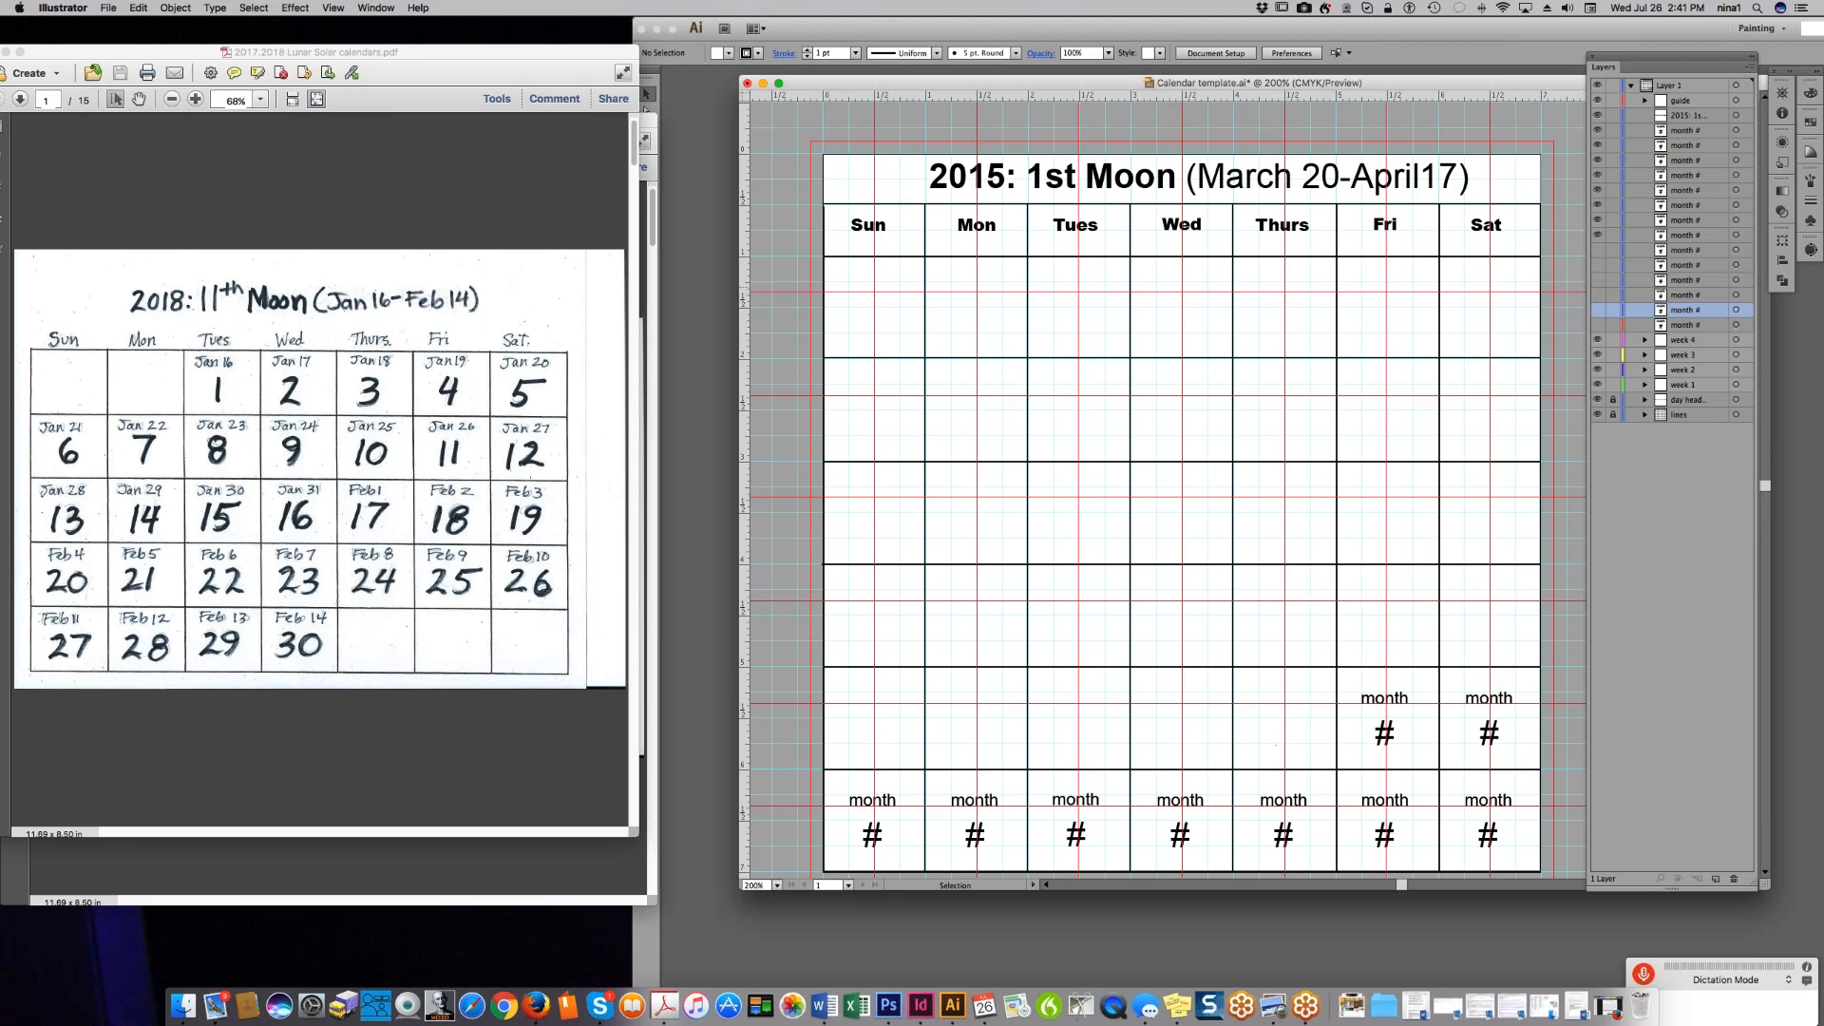
click(1597, 249)
click(1597, 235)
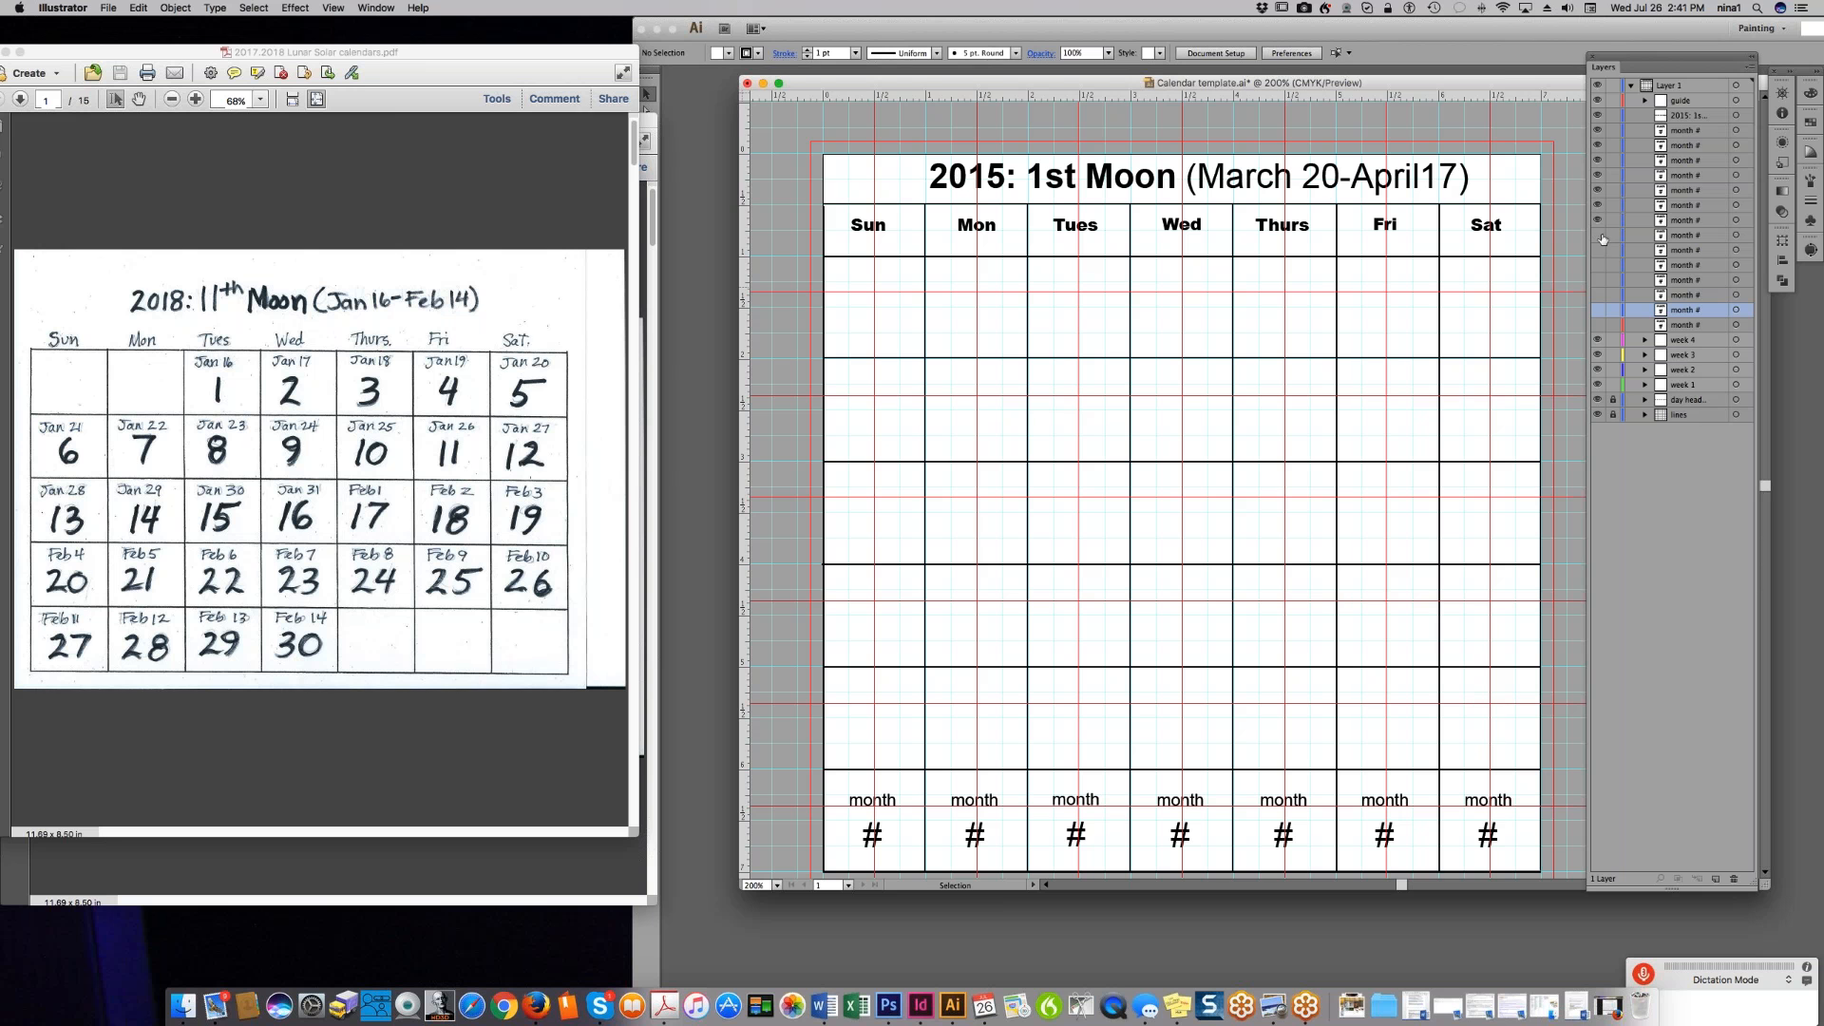
- Collect the seven hidden fifth-row month # entries in a new layer and rename that layer week 5
click(1687, 236)
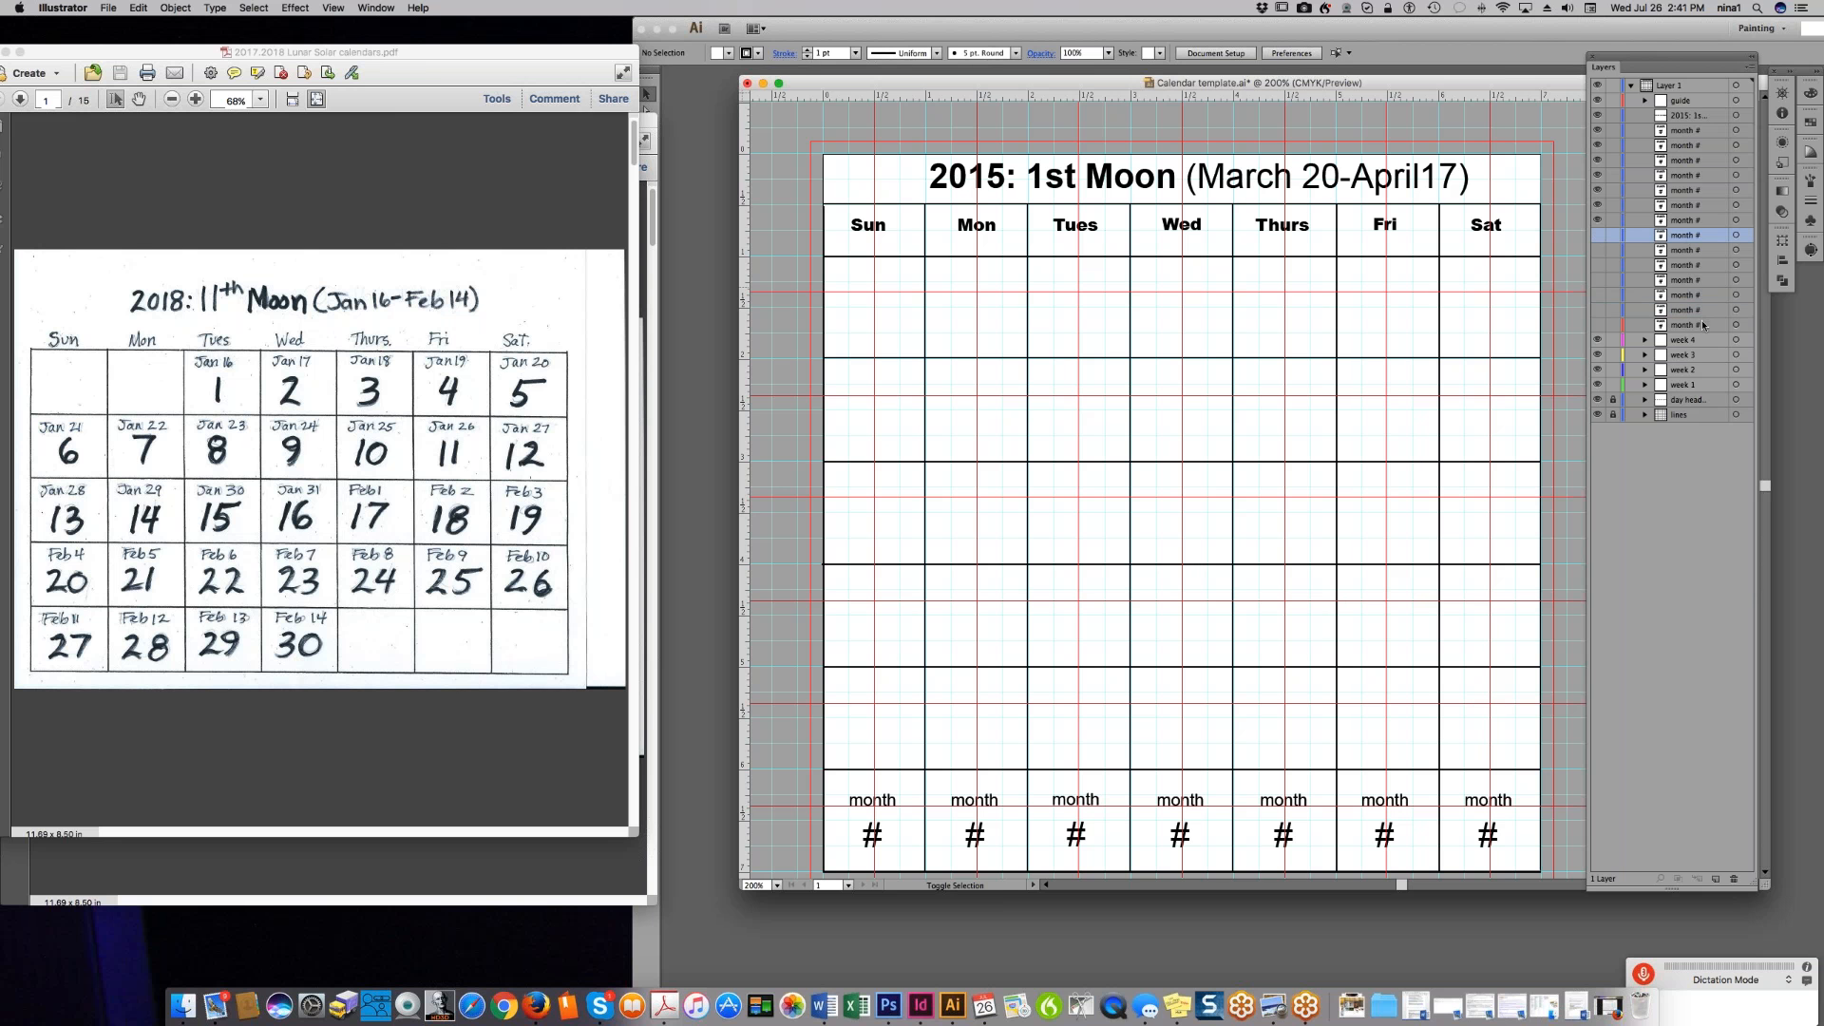
shift+click(1702, 325)
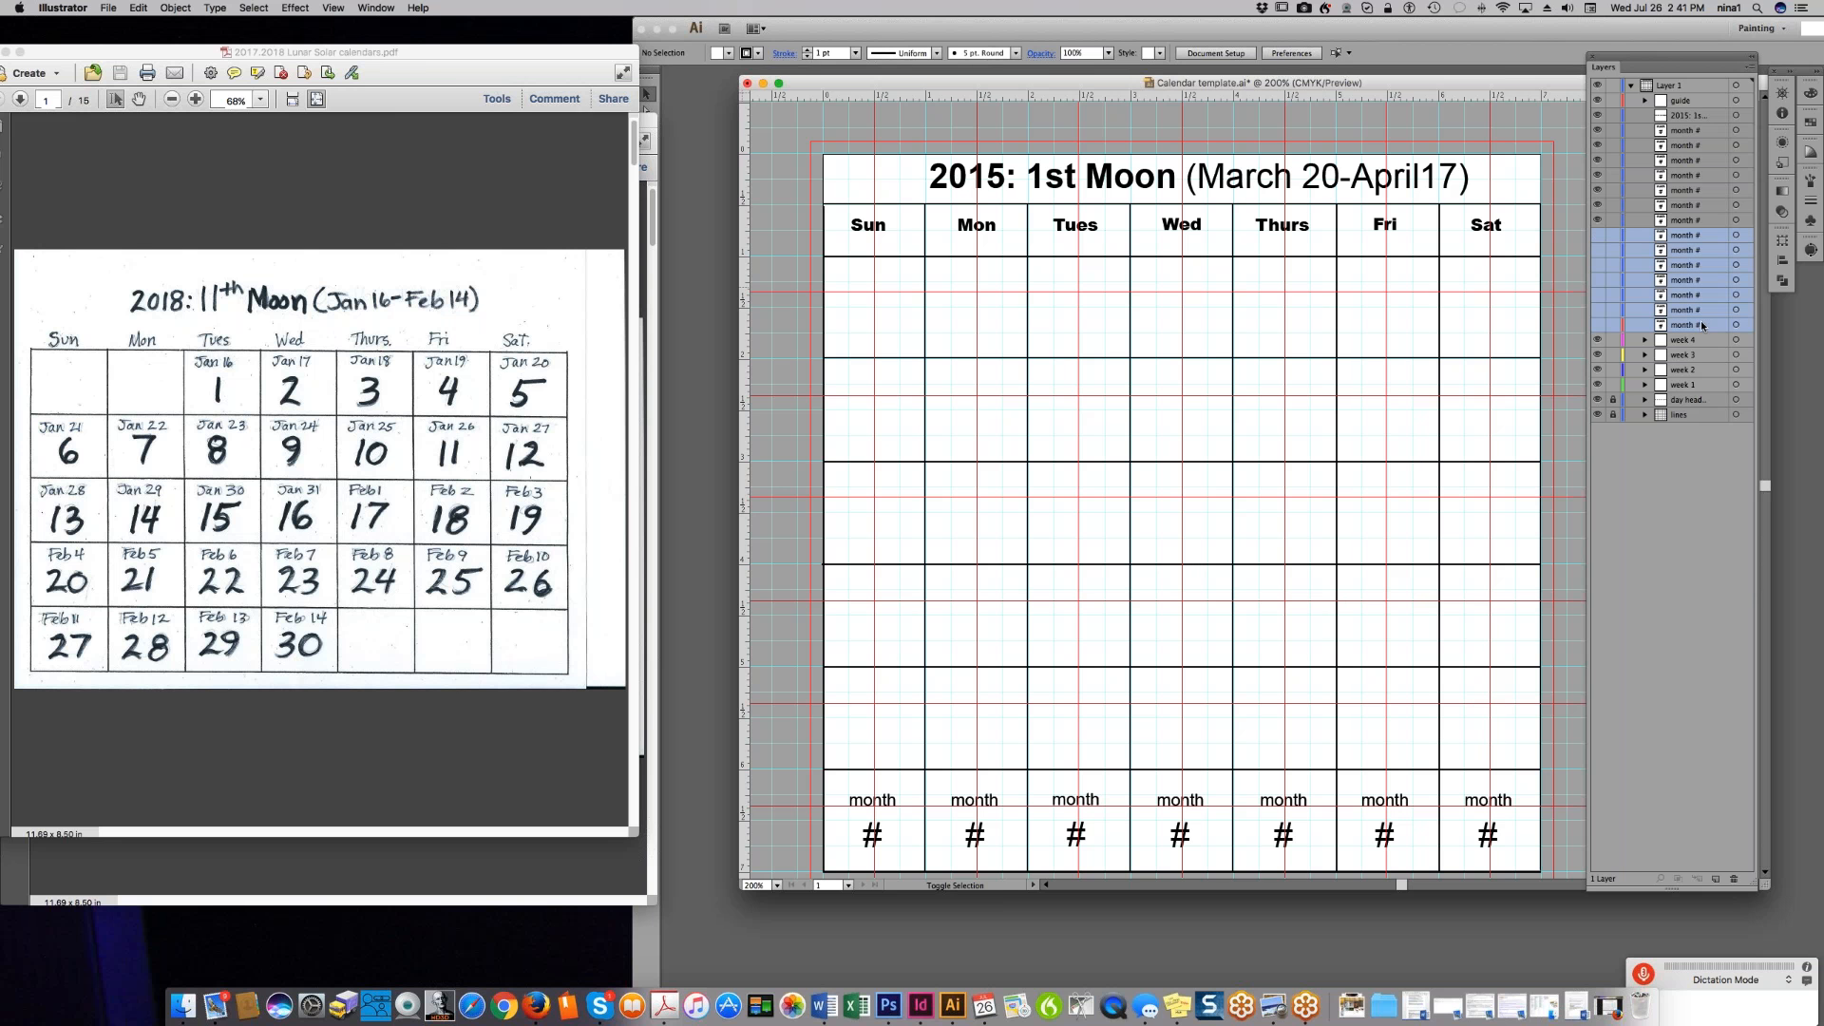
click(1751, 71)
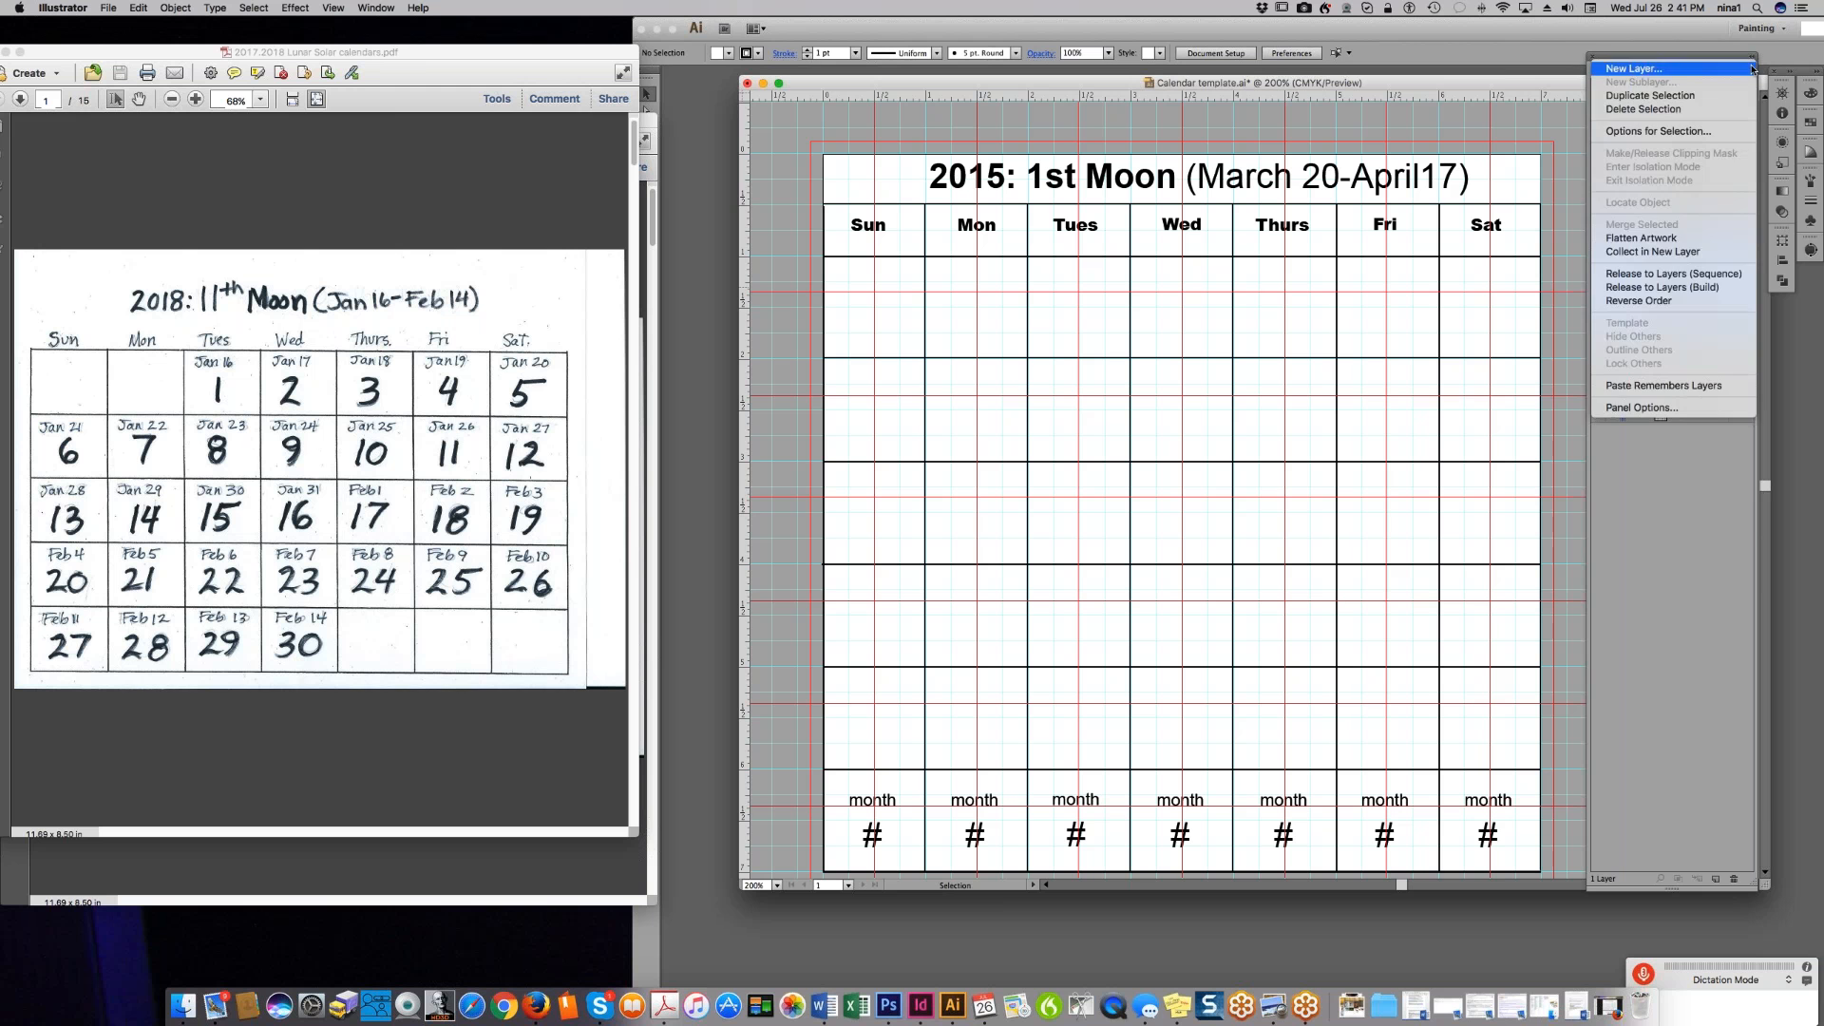
click(1681, 251)
double_click(1685, 235)
text(week 5)
key(Return)
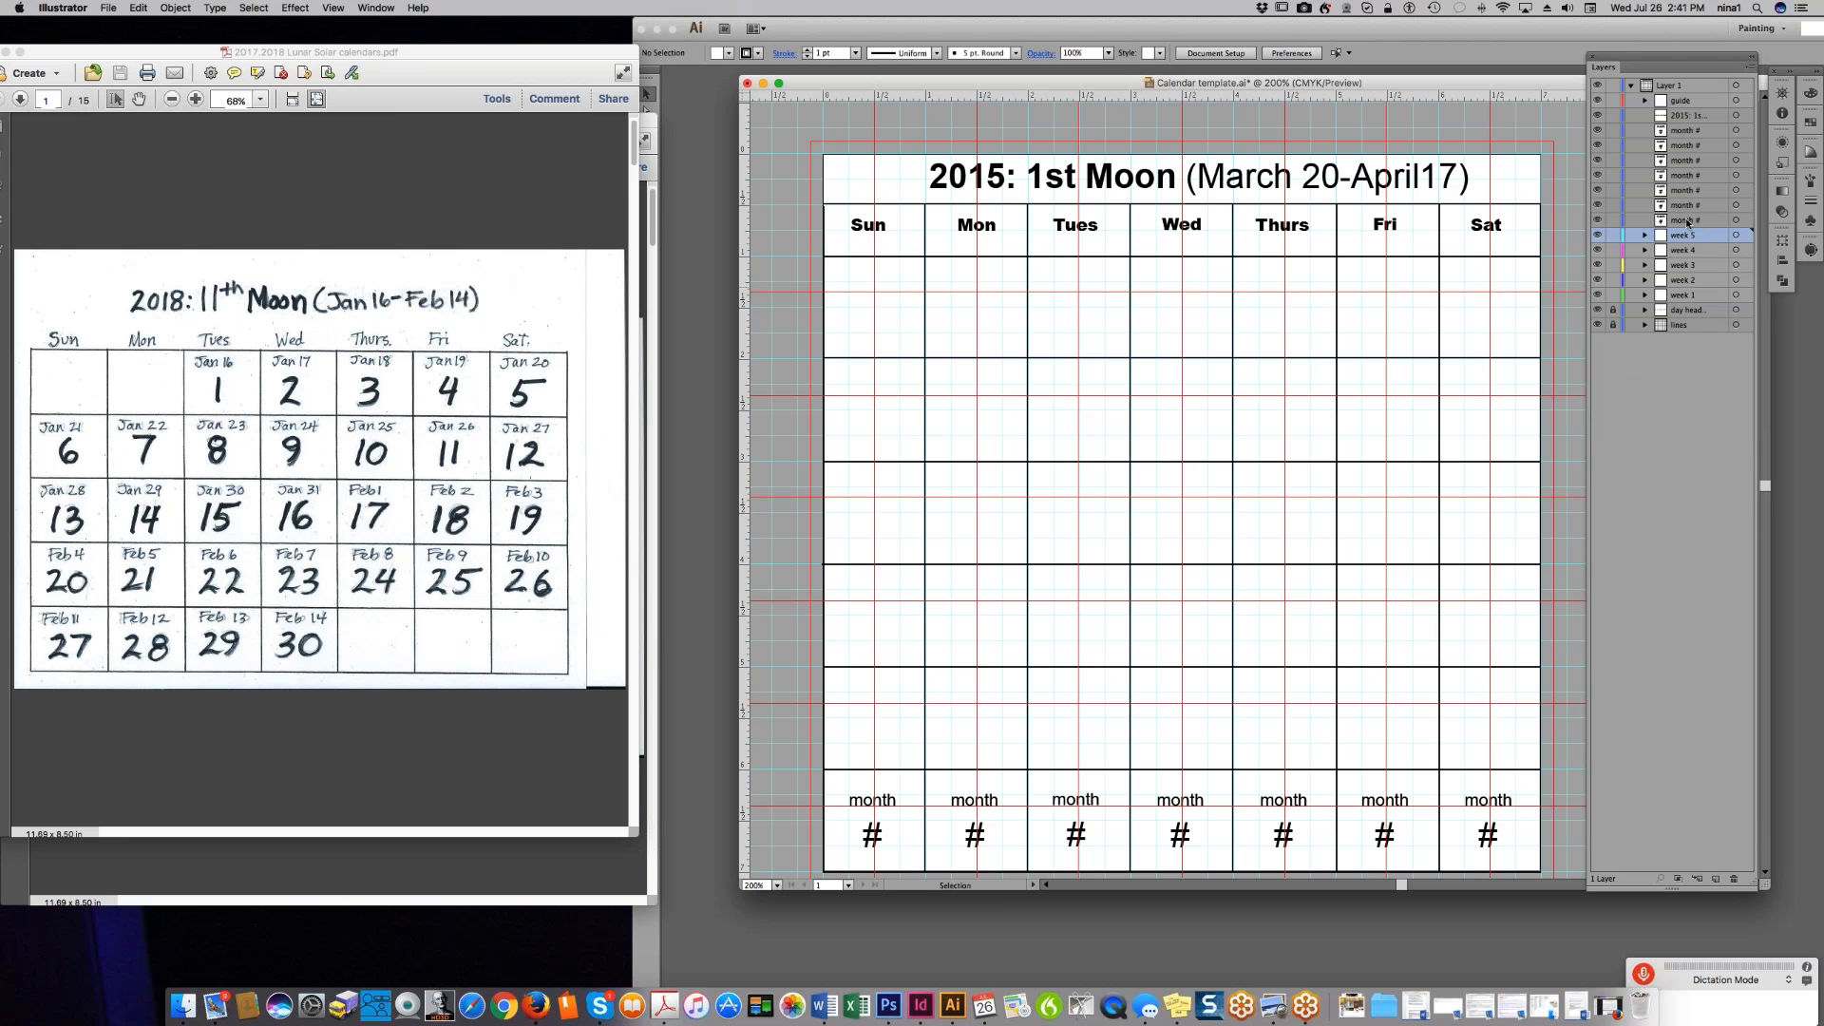
- Move Monday's entry above Sunday's for the sixth week row and hide that row's seven month # entries
click(1597, 220)
drag(1684, 221, 1678, 202)
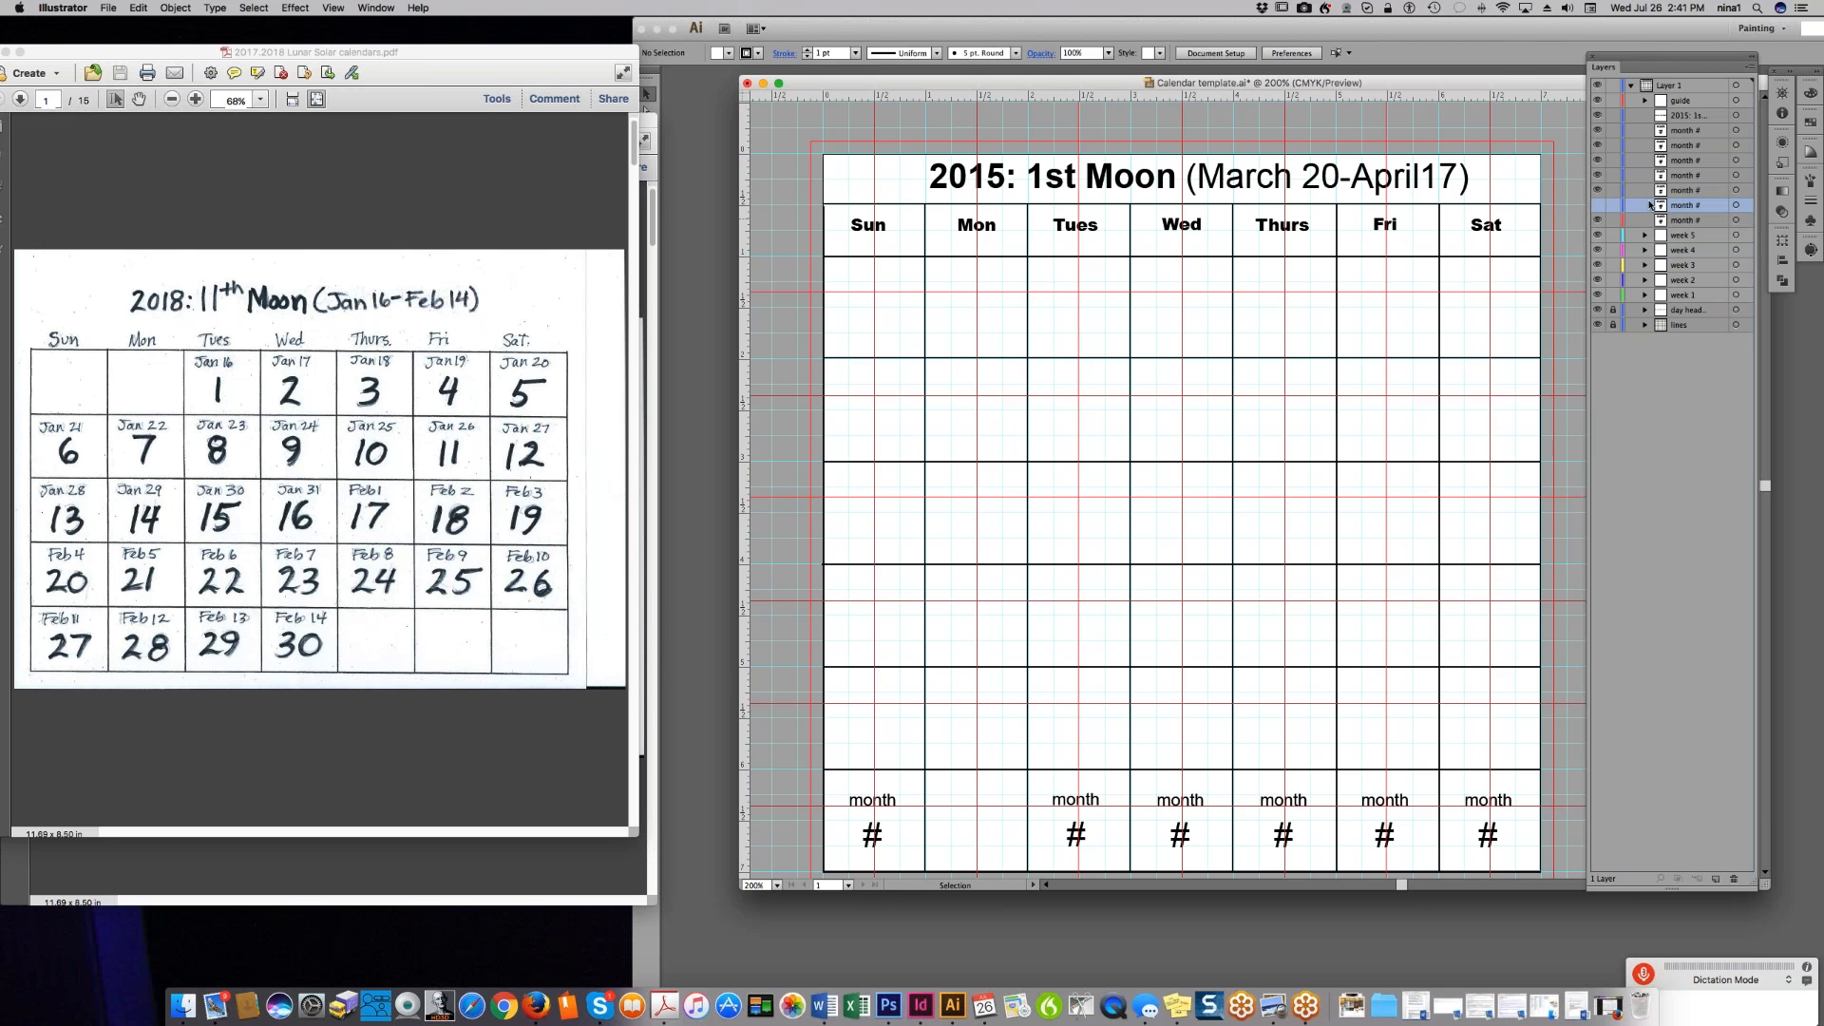
click(1596, 221)
click(1597, 190)
click(1597, 159)
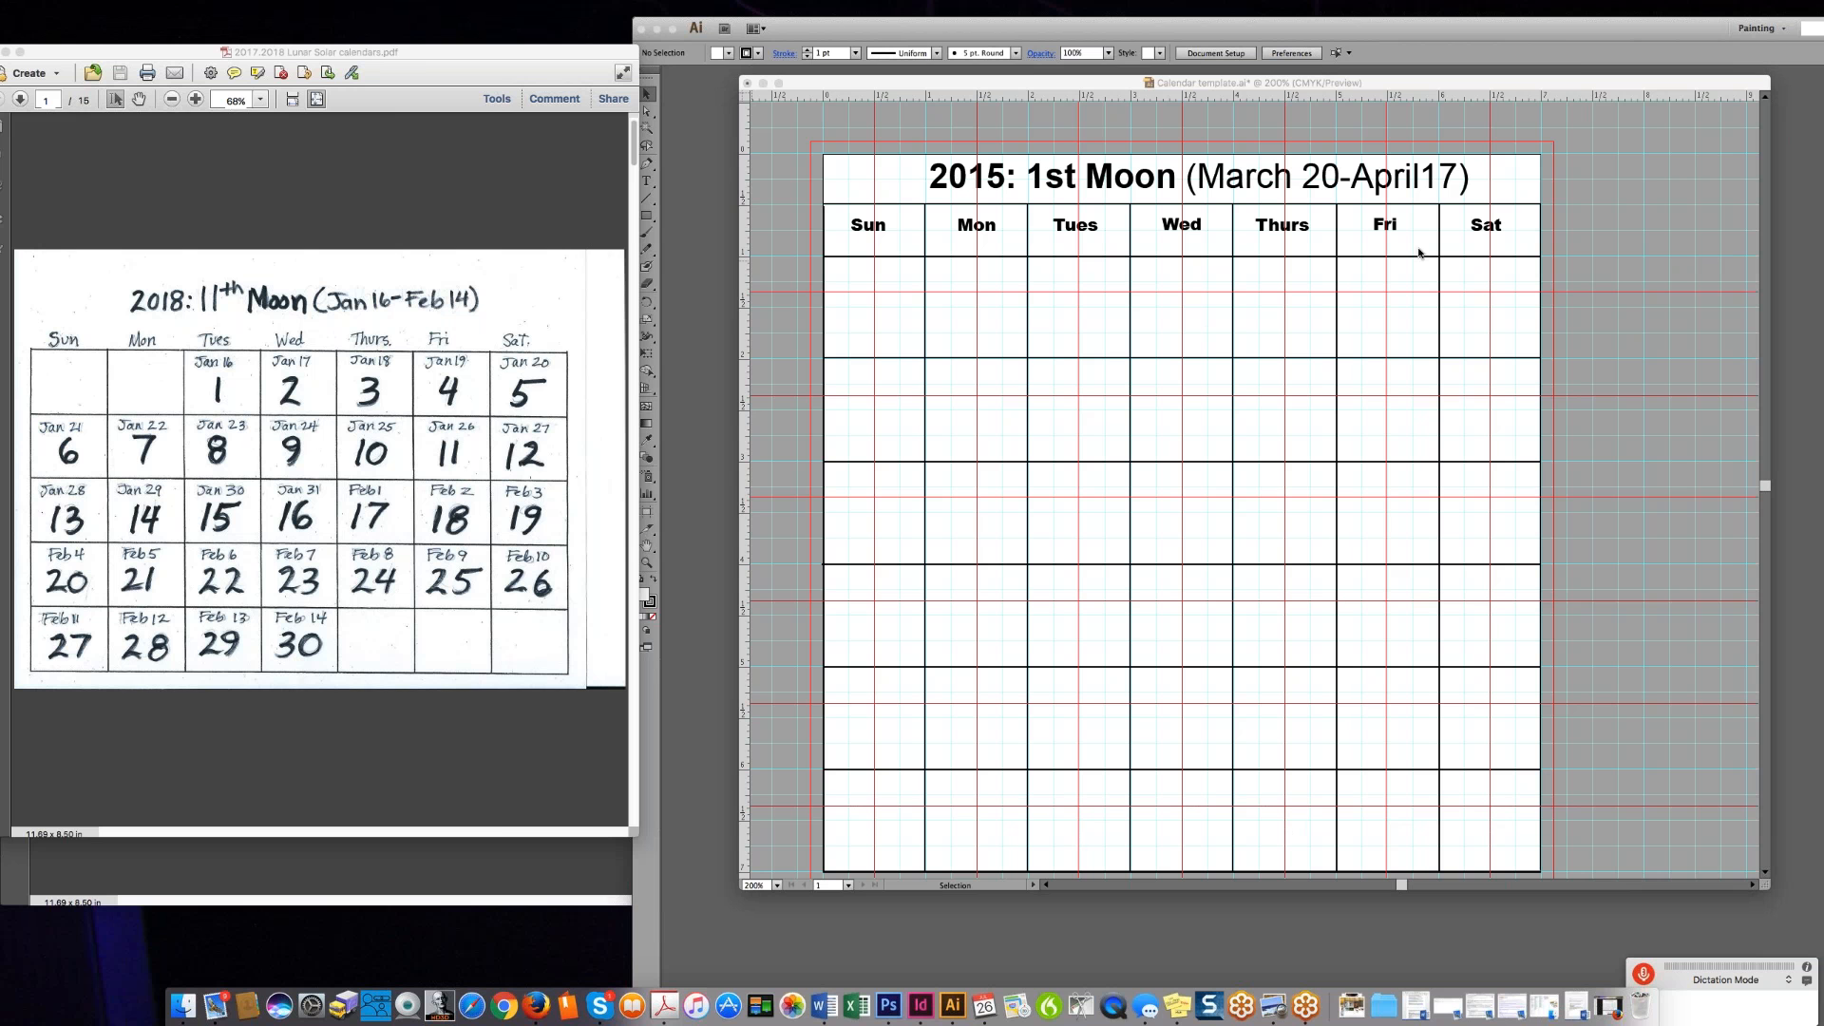
- Collect the seven hidden sixth-row month # entries in a new layer and rename that layer week 6
click(1658, 49)
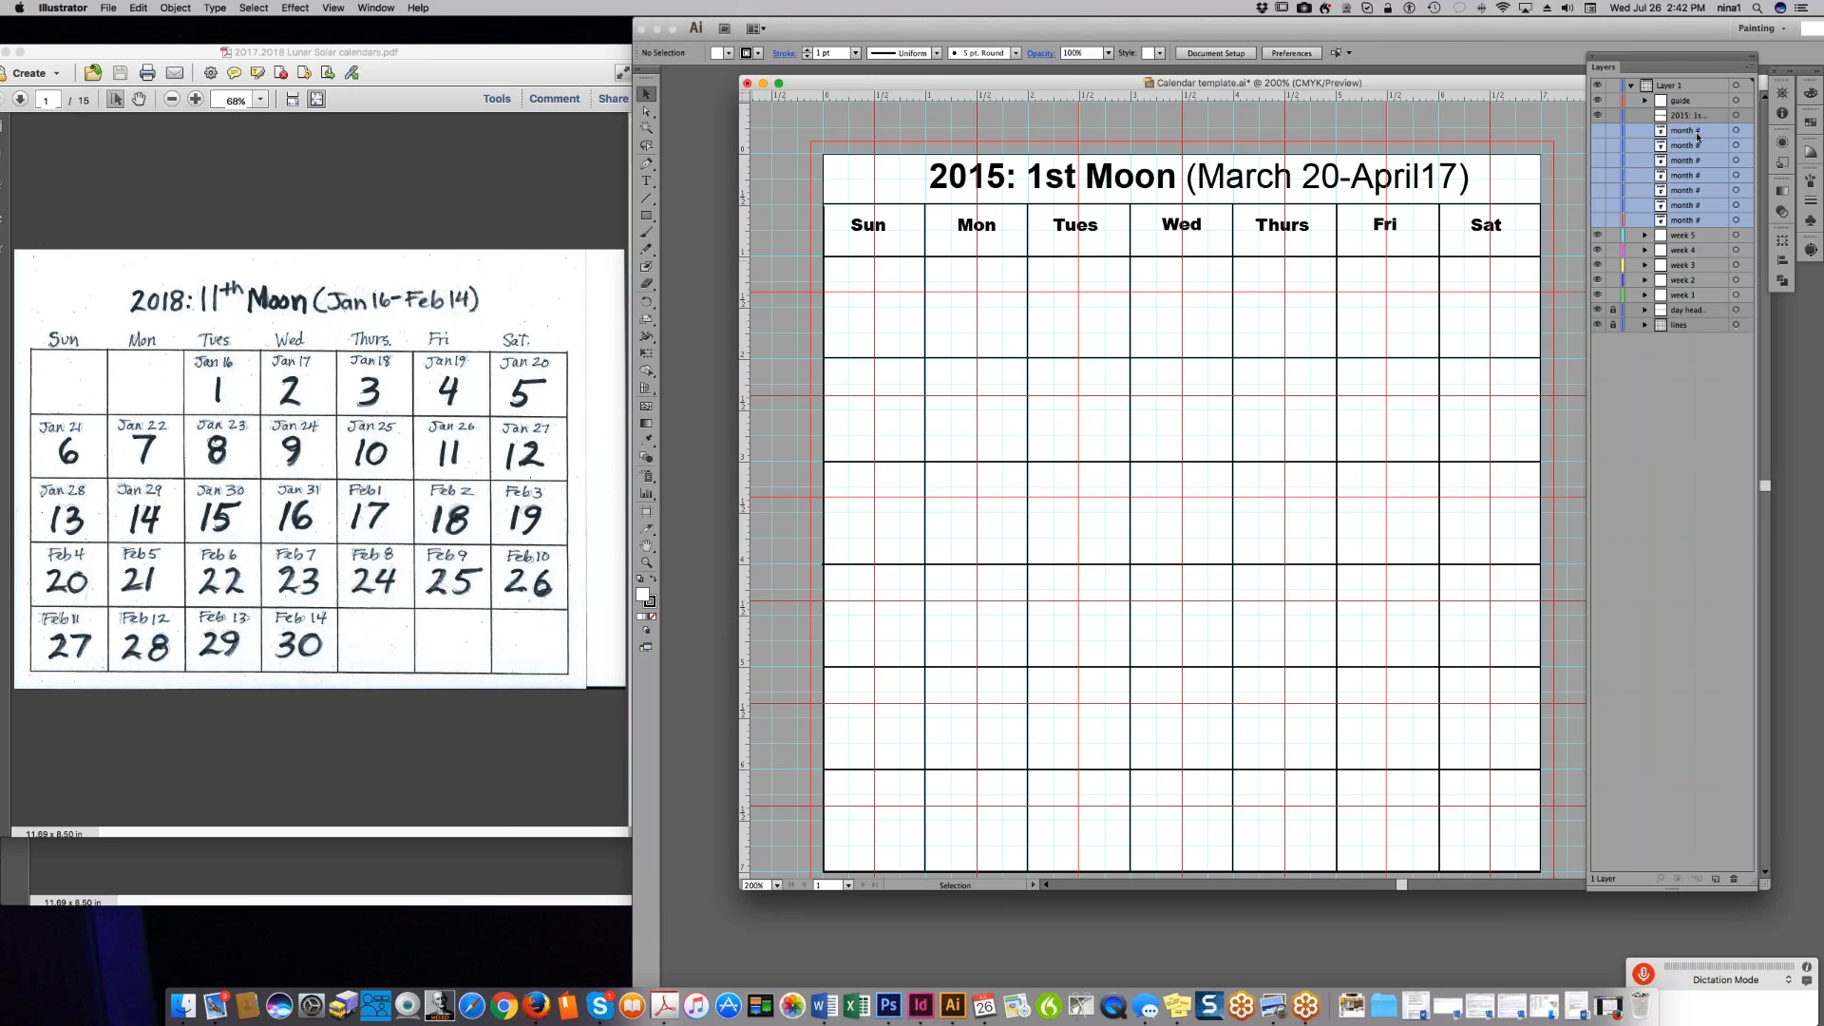
click(1748, 63)
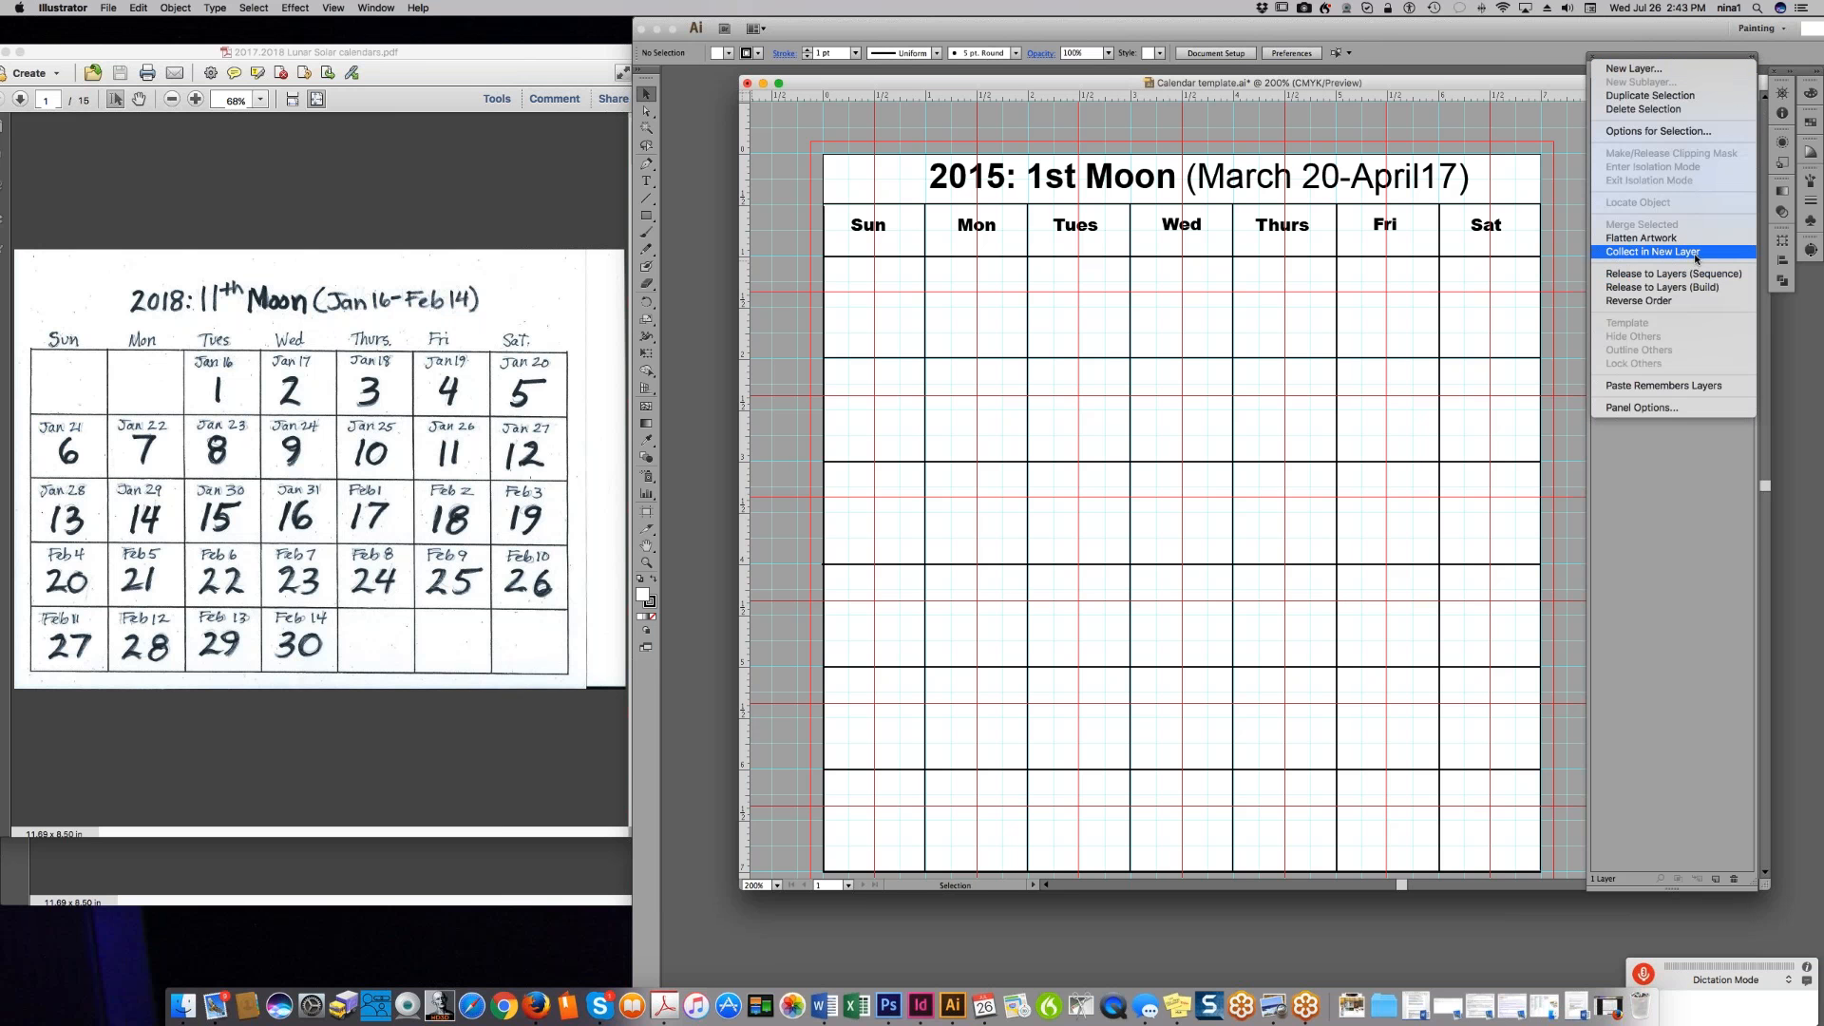
click(1694, 252)
double_click(1686, 130)
text(w)
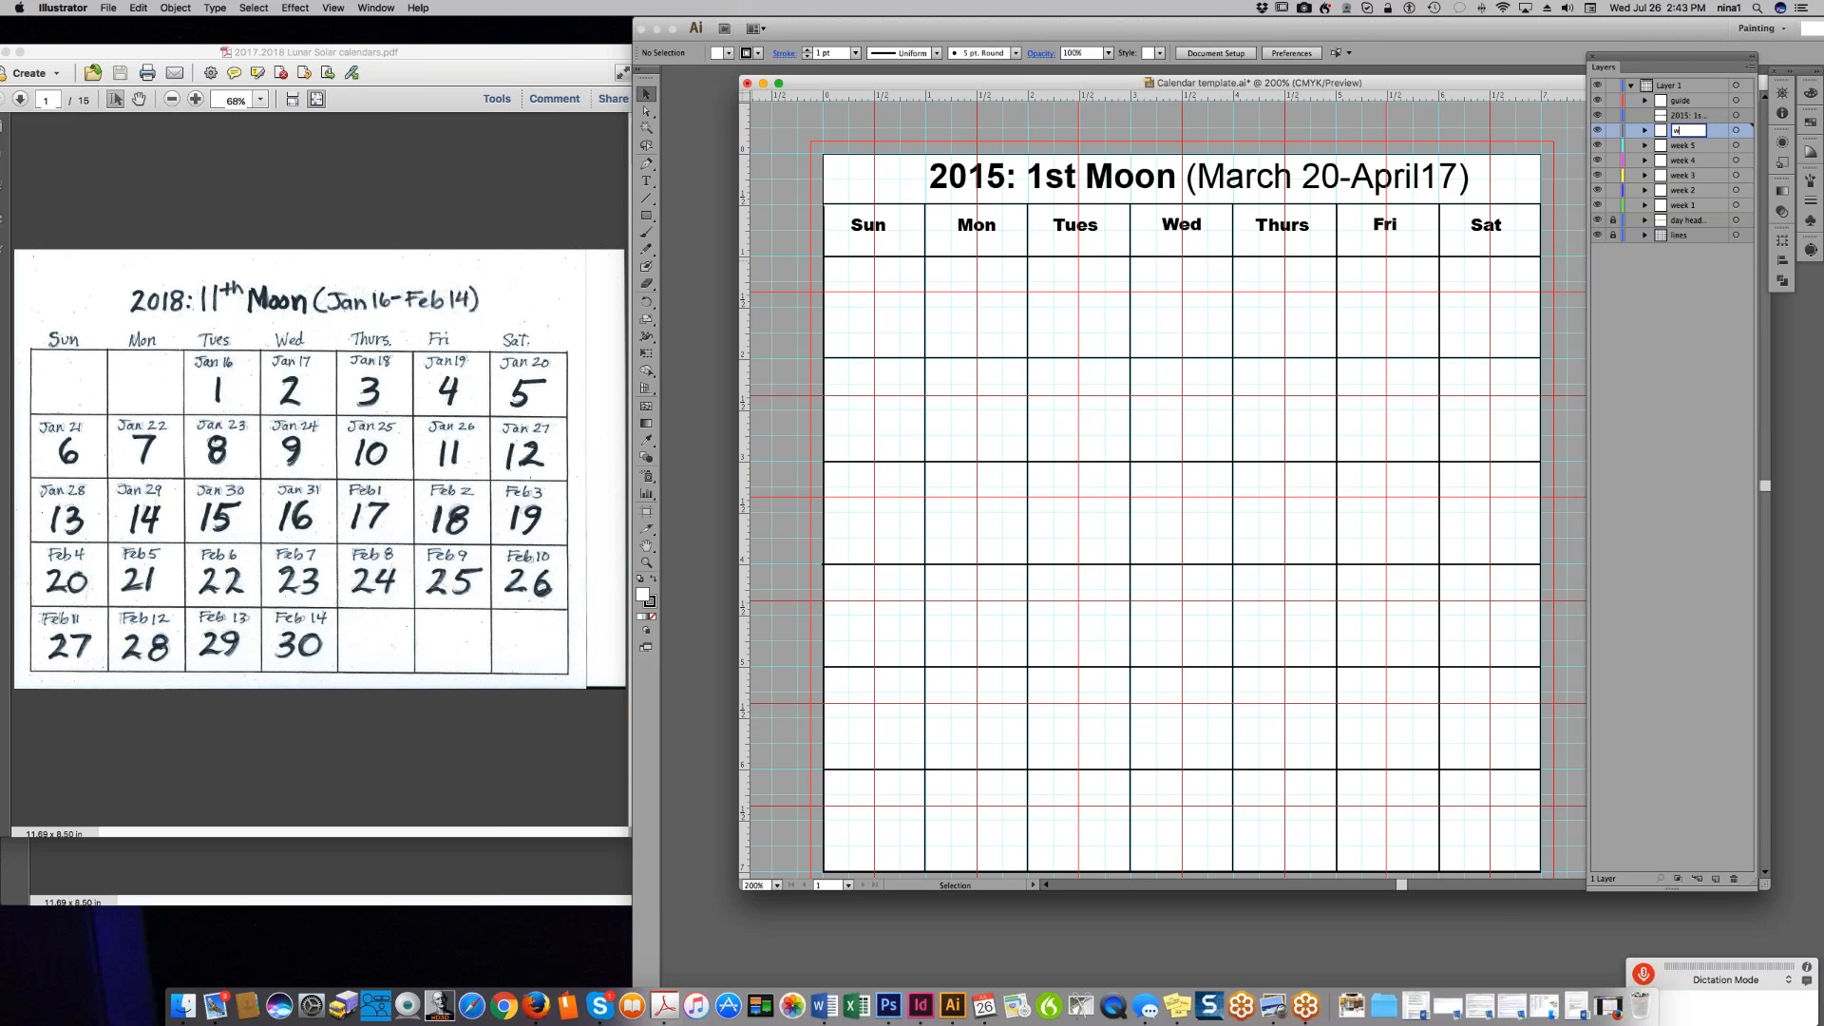
text(eek 6)
key(Return)
- Check what the day headings and lines layers contain by hiding and showing each of them in turn
click(1600, 220)
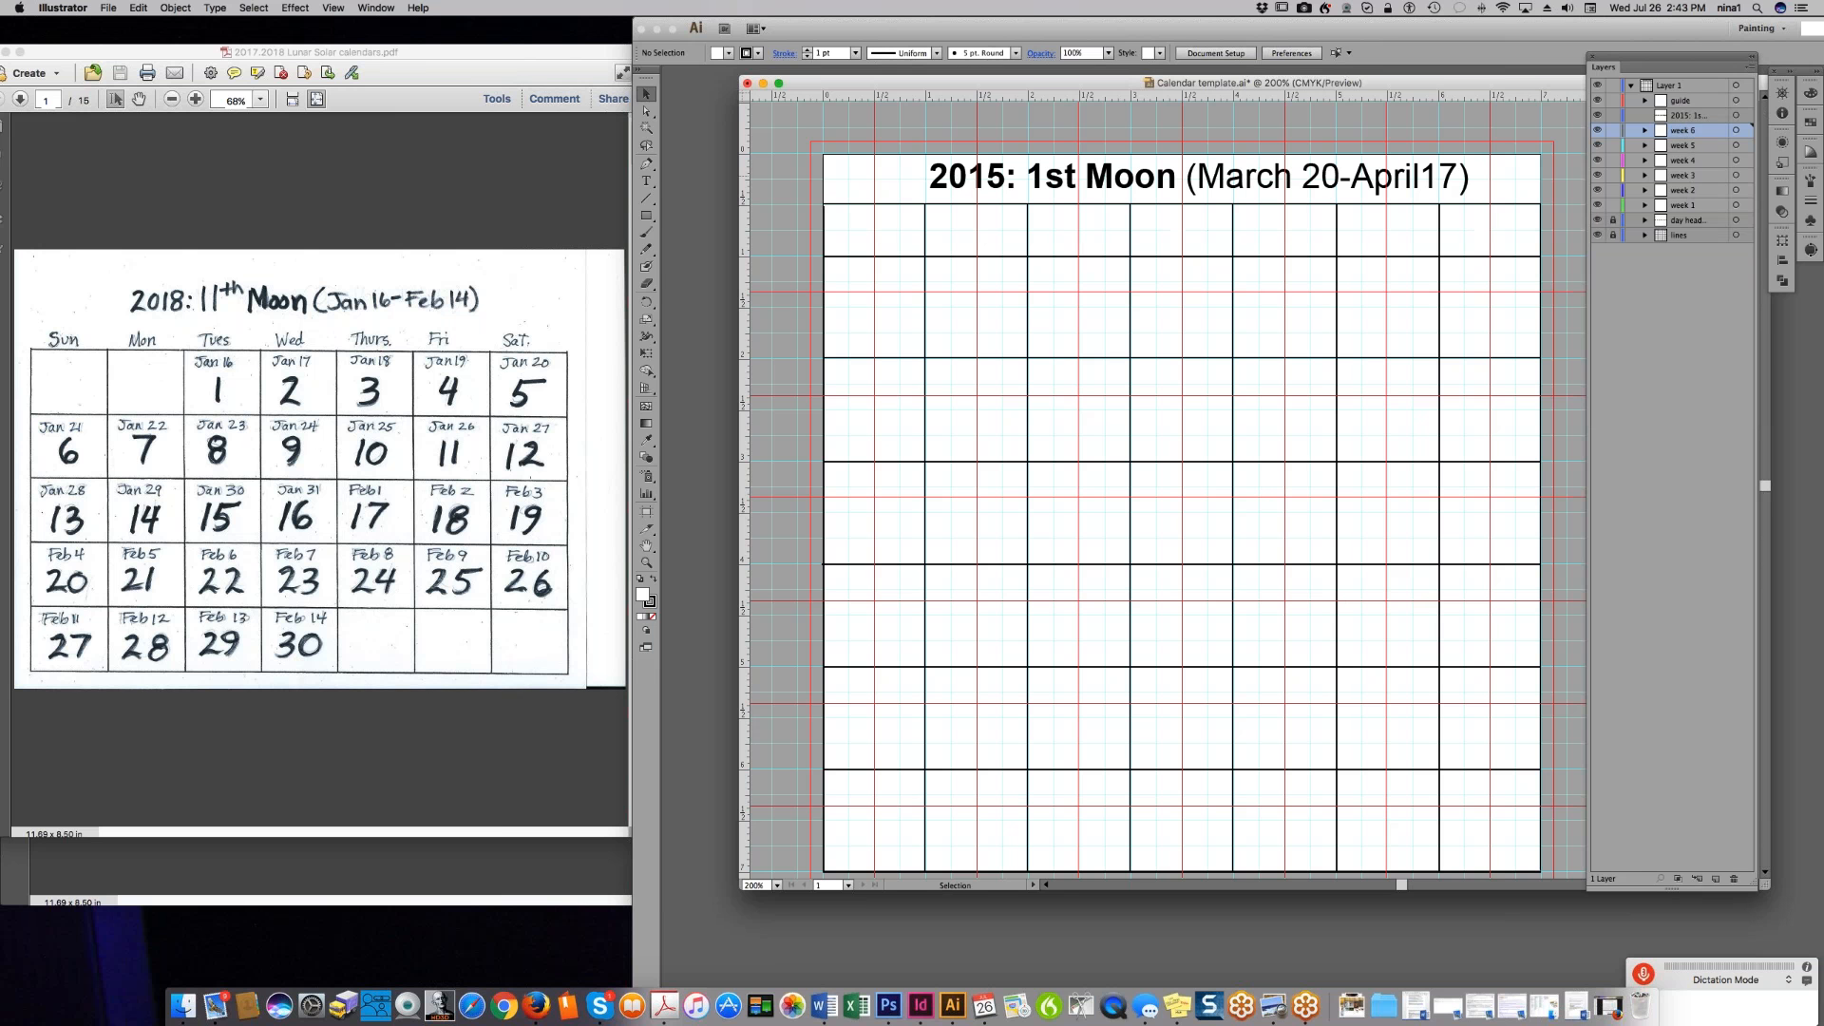
click(1599, 221)
click(1599, 235)
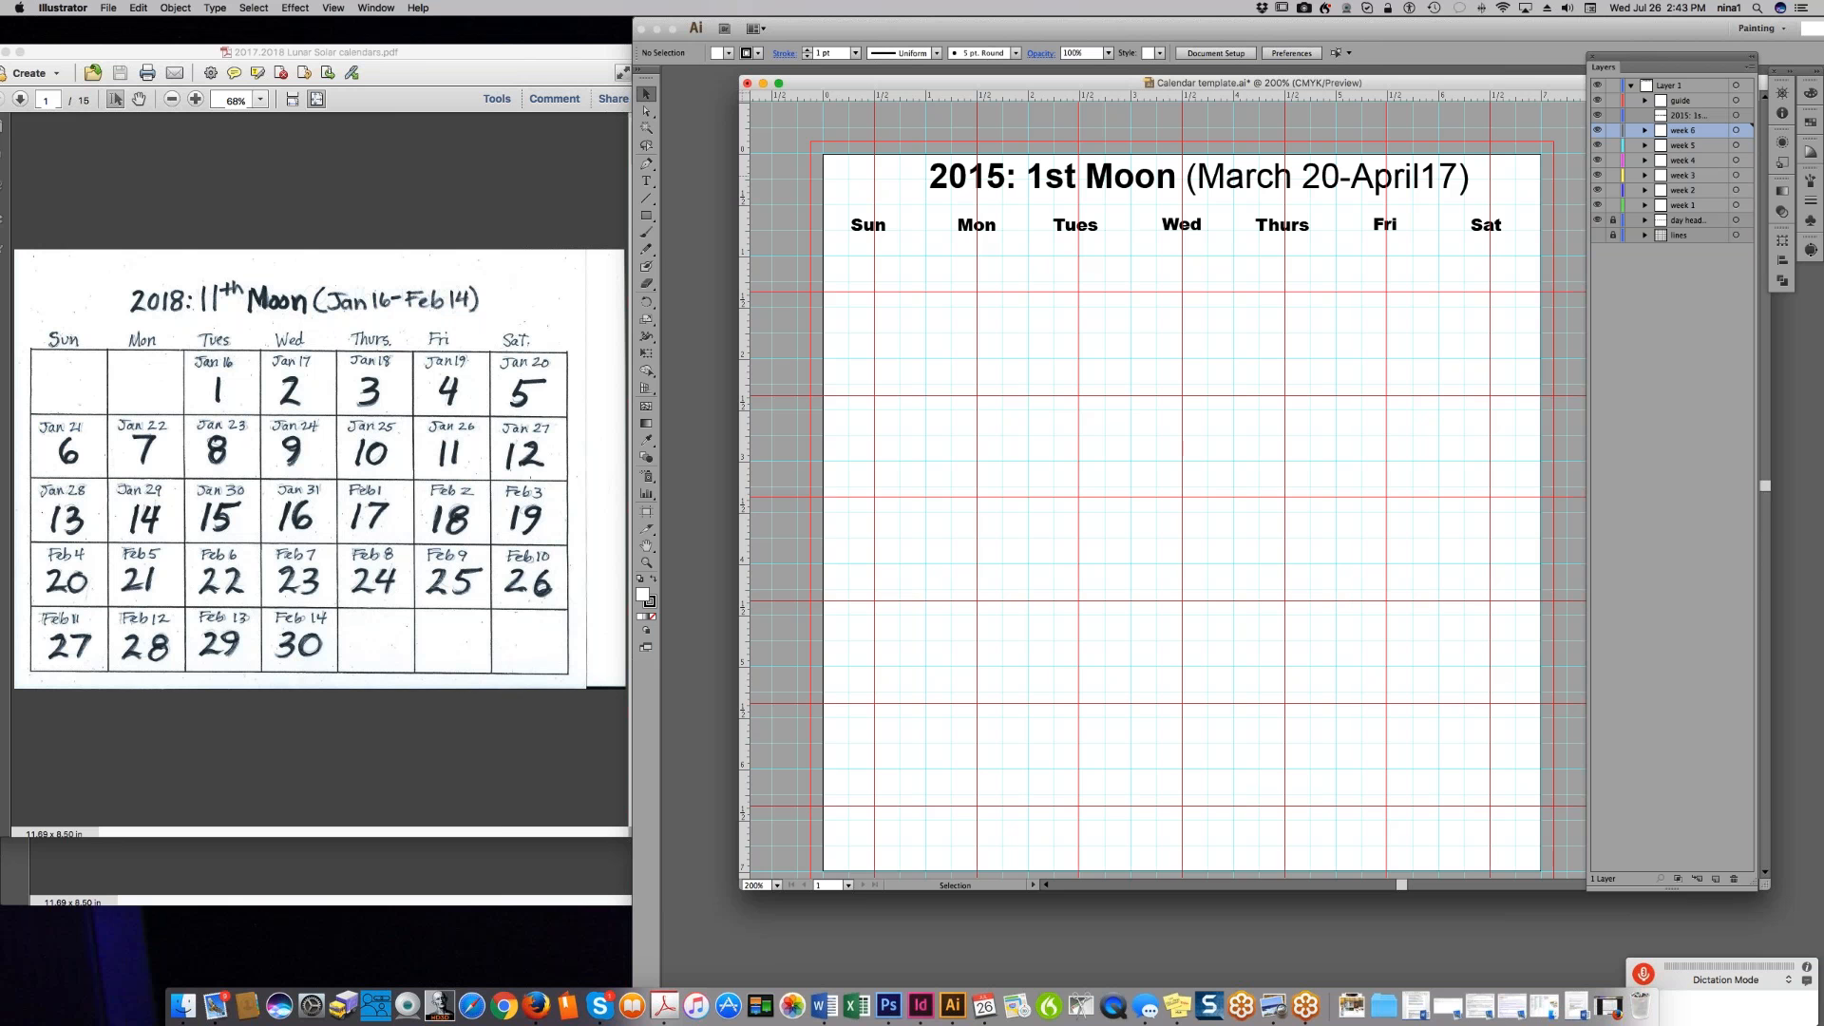
click(1598, 236)
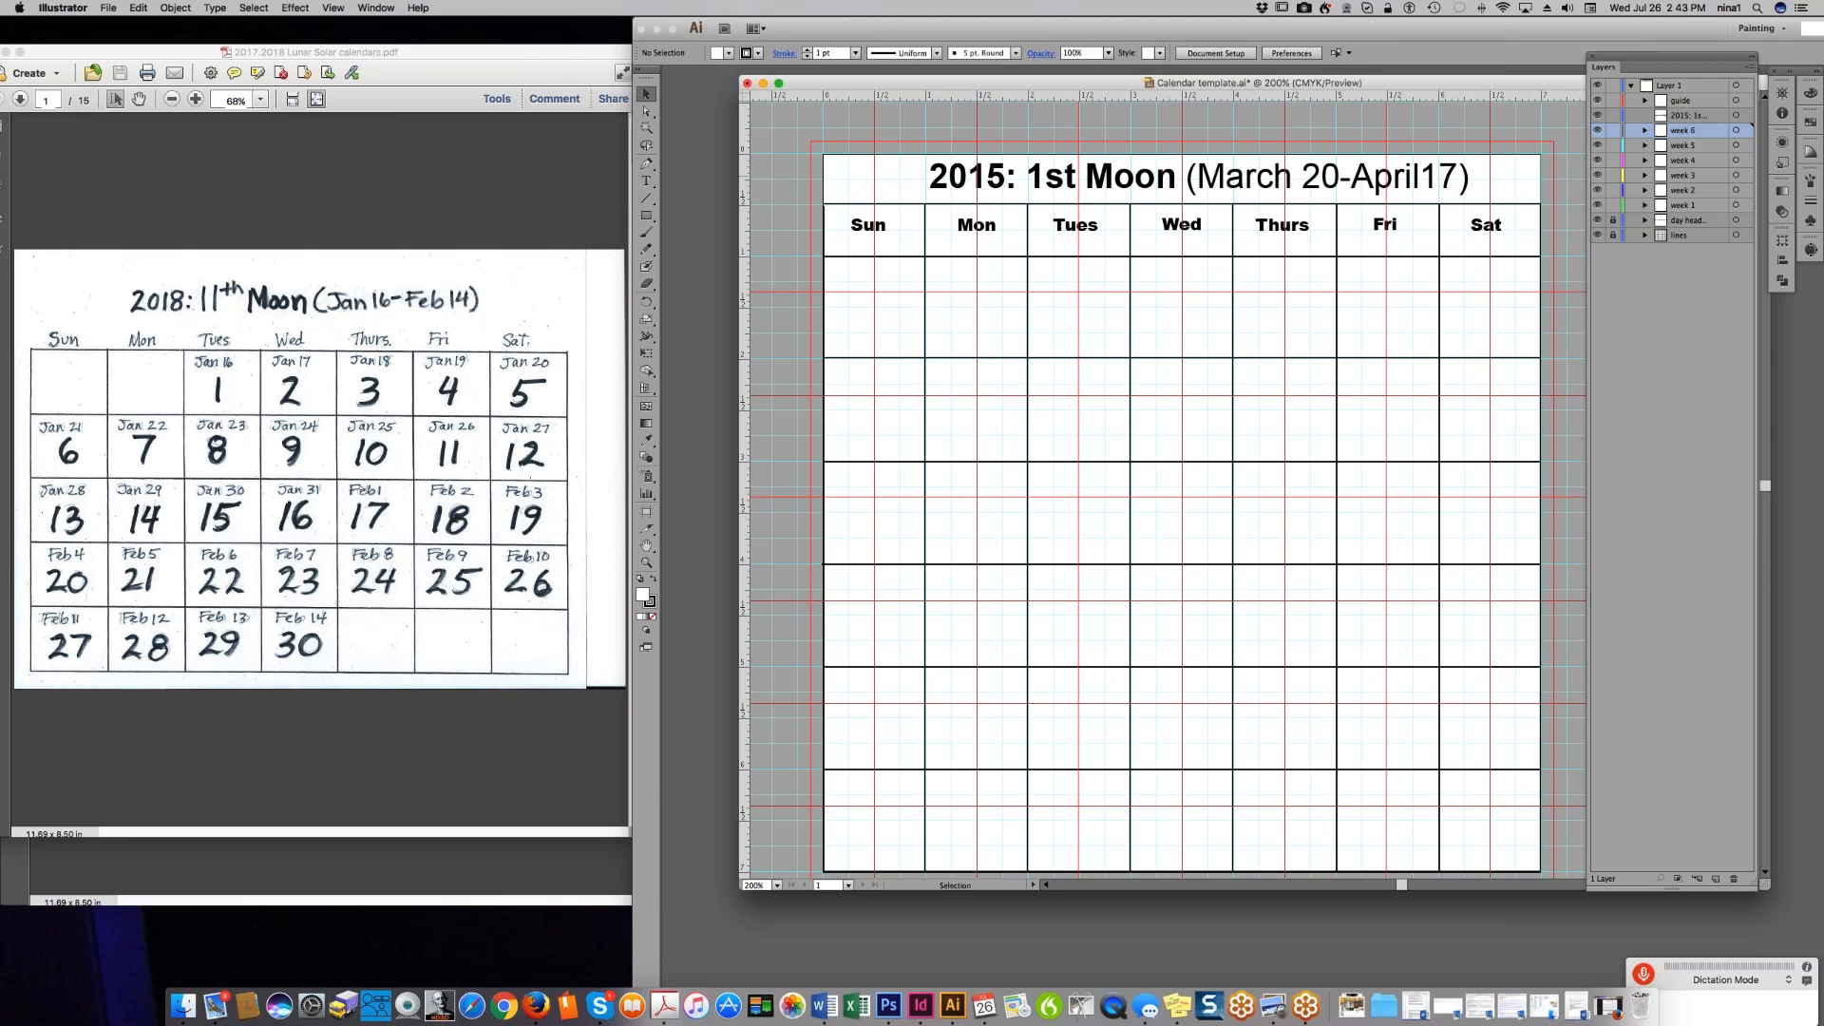
click(1597, 236)
click(1597, 236)
- Reorder the weekly layers so they run from week 1 down to week 6 beneath the calendar title
drag(1689, 212, 1698, 125)
drag(1694, 203, 1704, 138)
mouse_move(1701, 203)
mouse_down()
mouse_move(1704, 154)
mouse_move(1702, 188)
mouse_up()
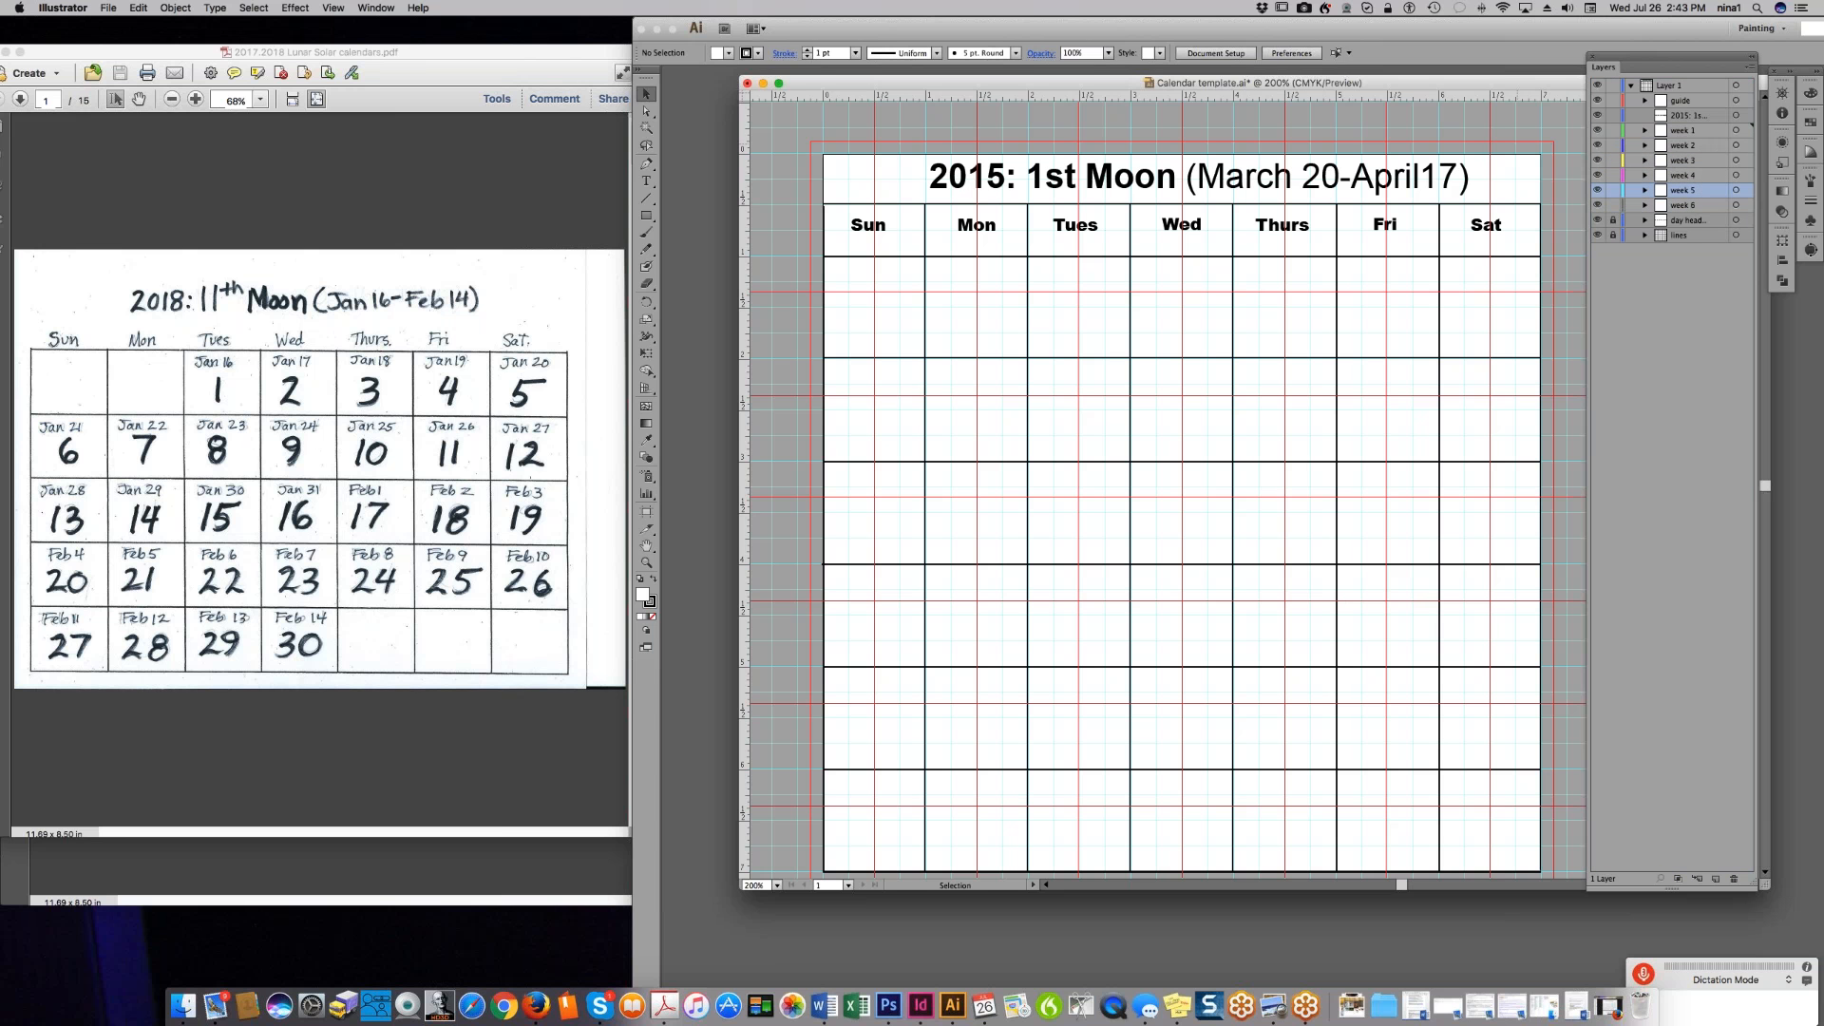
- Save a copy of the calendar template as "Calendar 6 weel template.ai" in Illustrator CS6 format
click(108, 8)
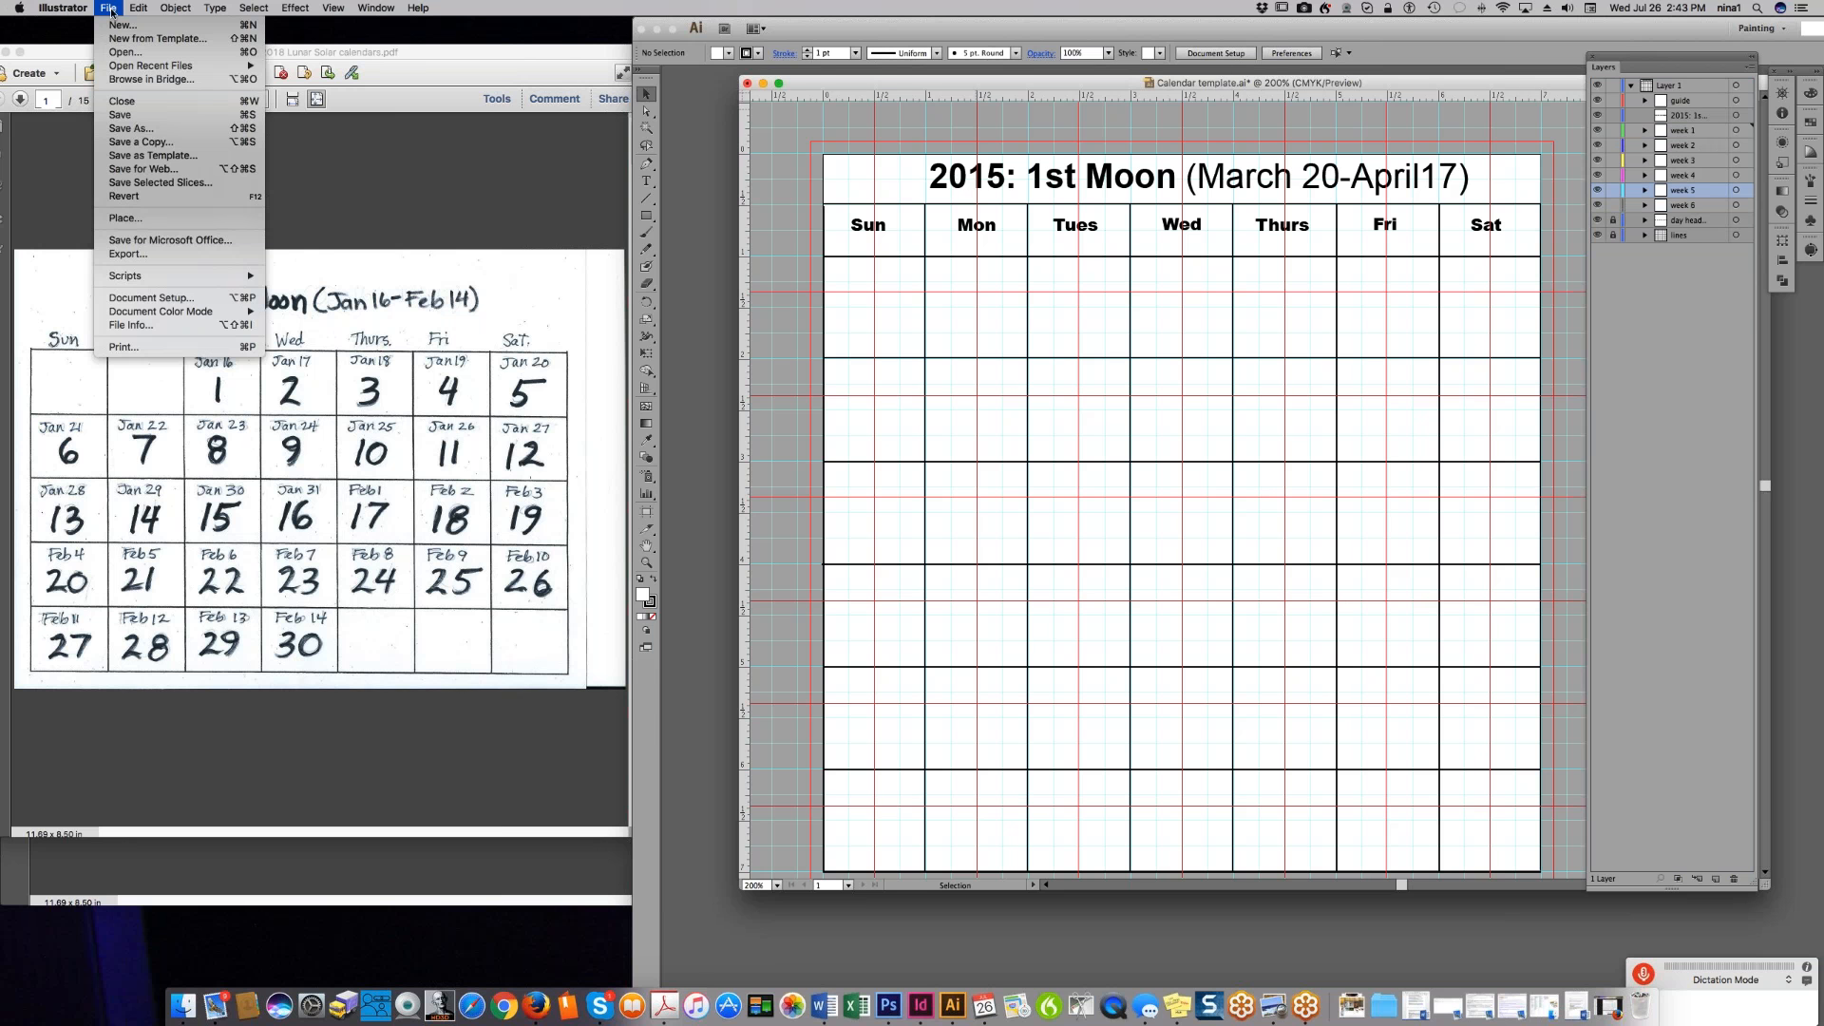
click(124, 129)
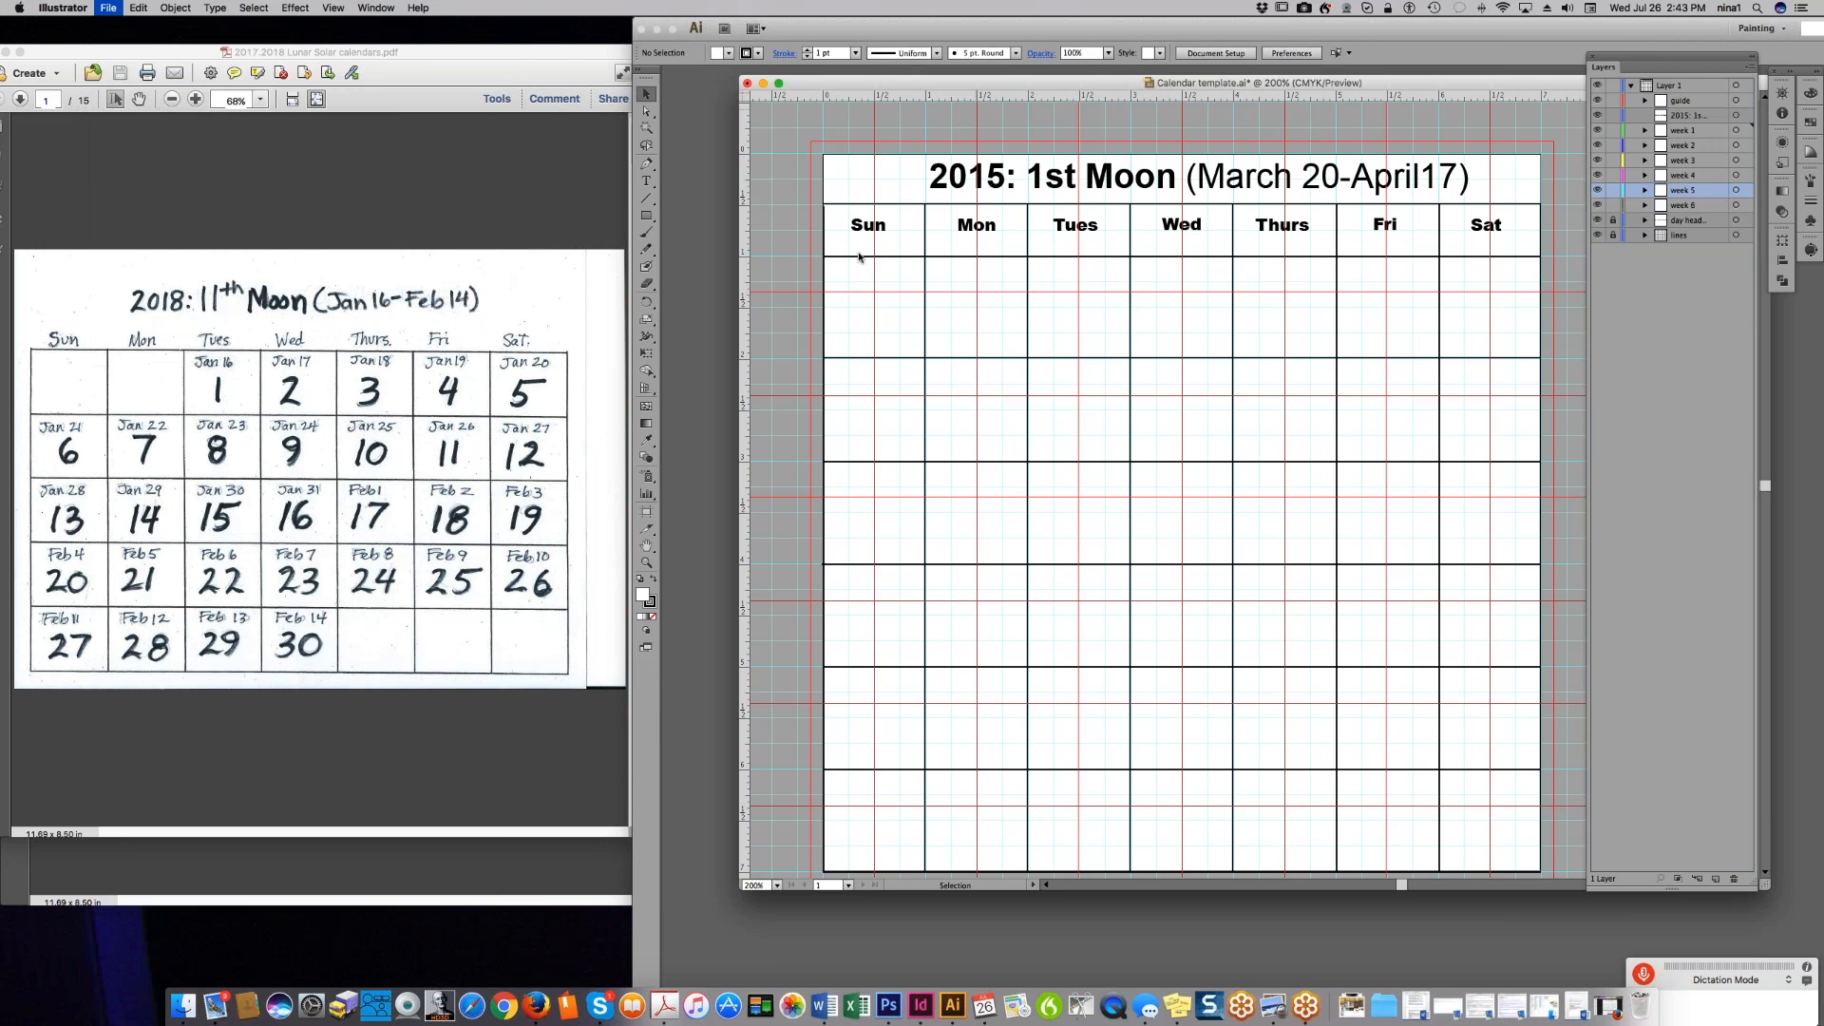
click(867, 134)
text(6 )
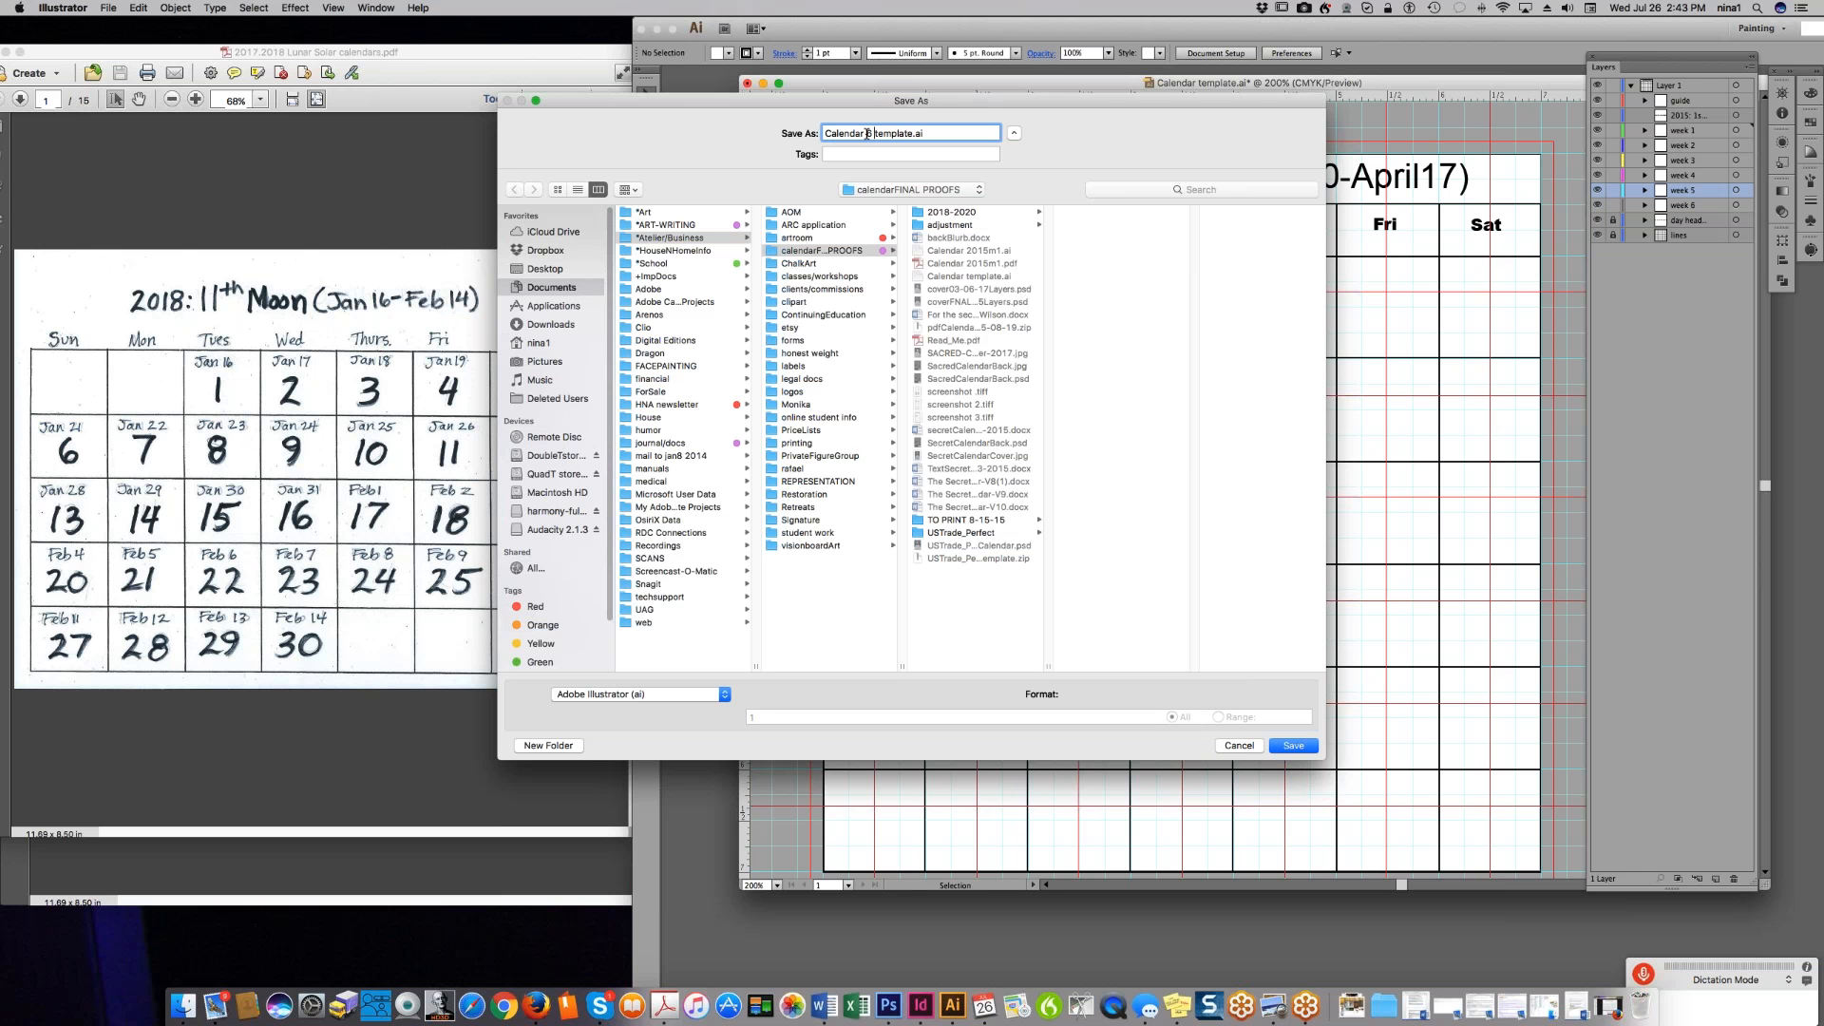
text(weel)
click(1300, 747)
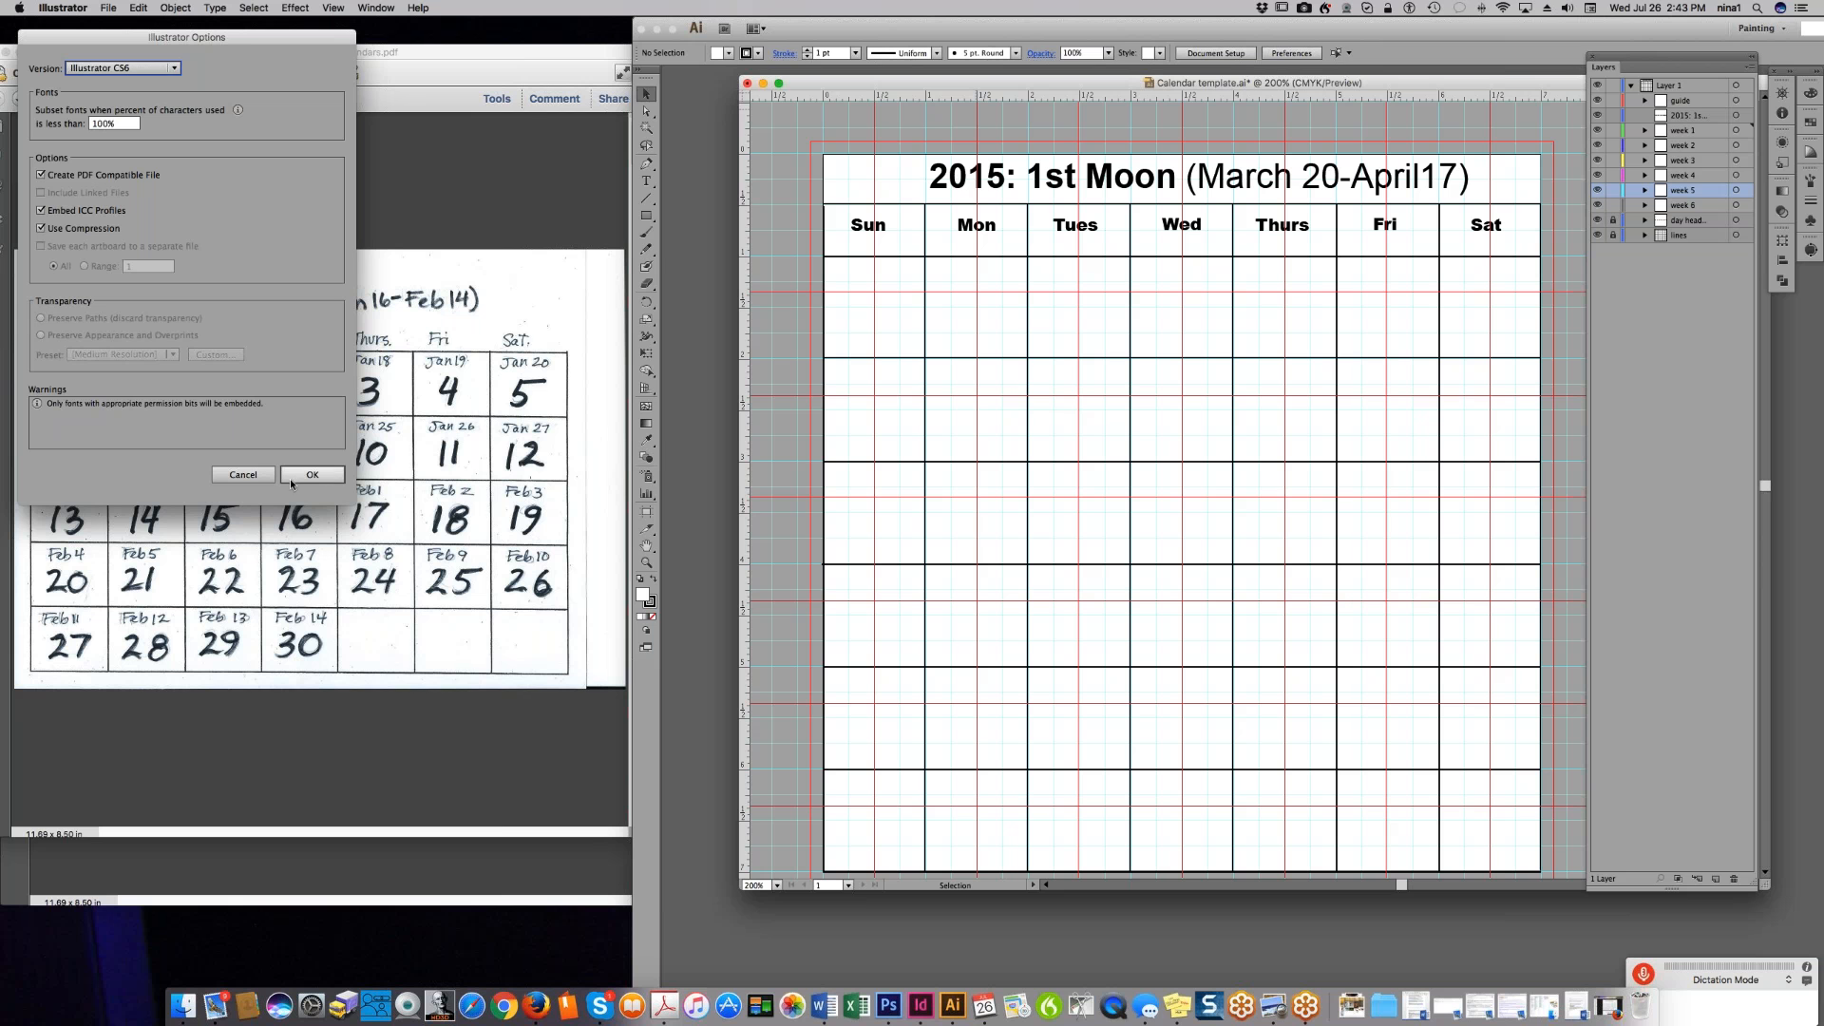
click(301, 477)
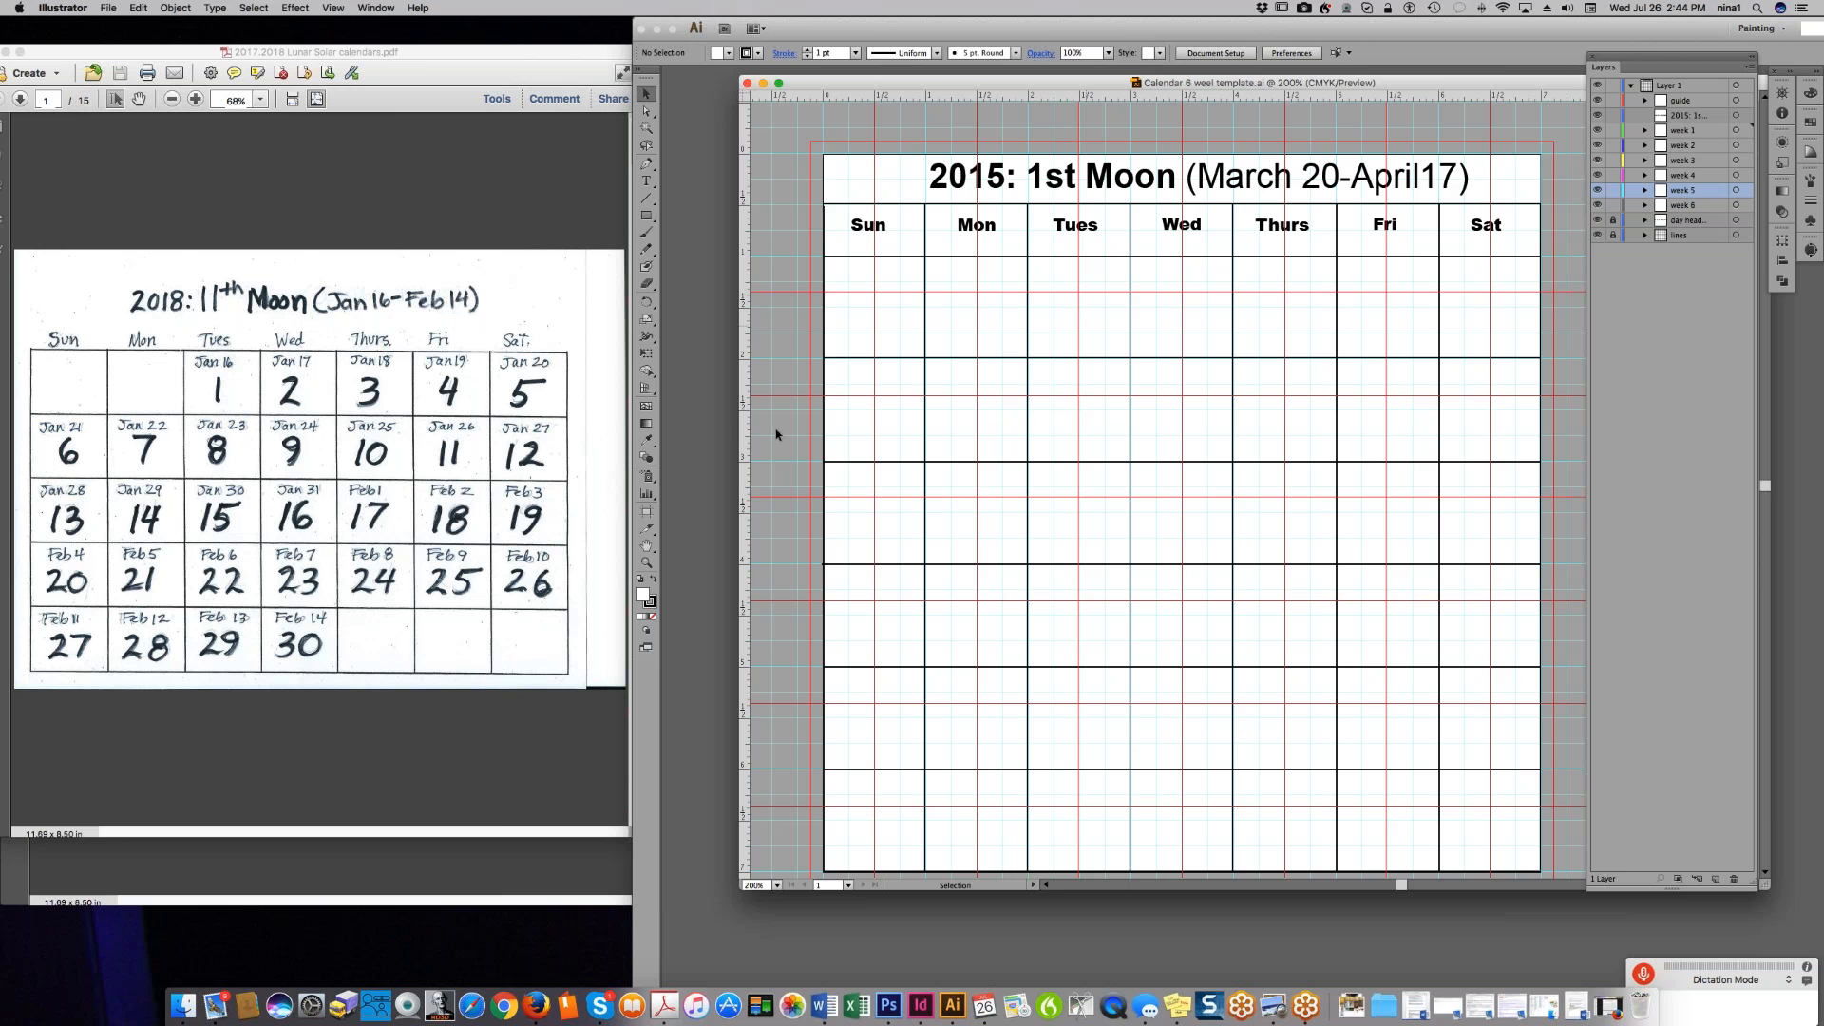
- Change the year in the calendar title to 2018 and the moon number to 11th
key(t)
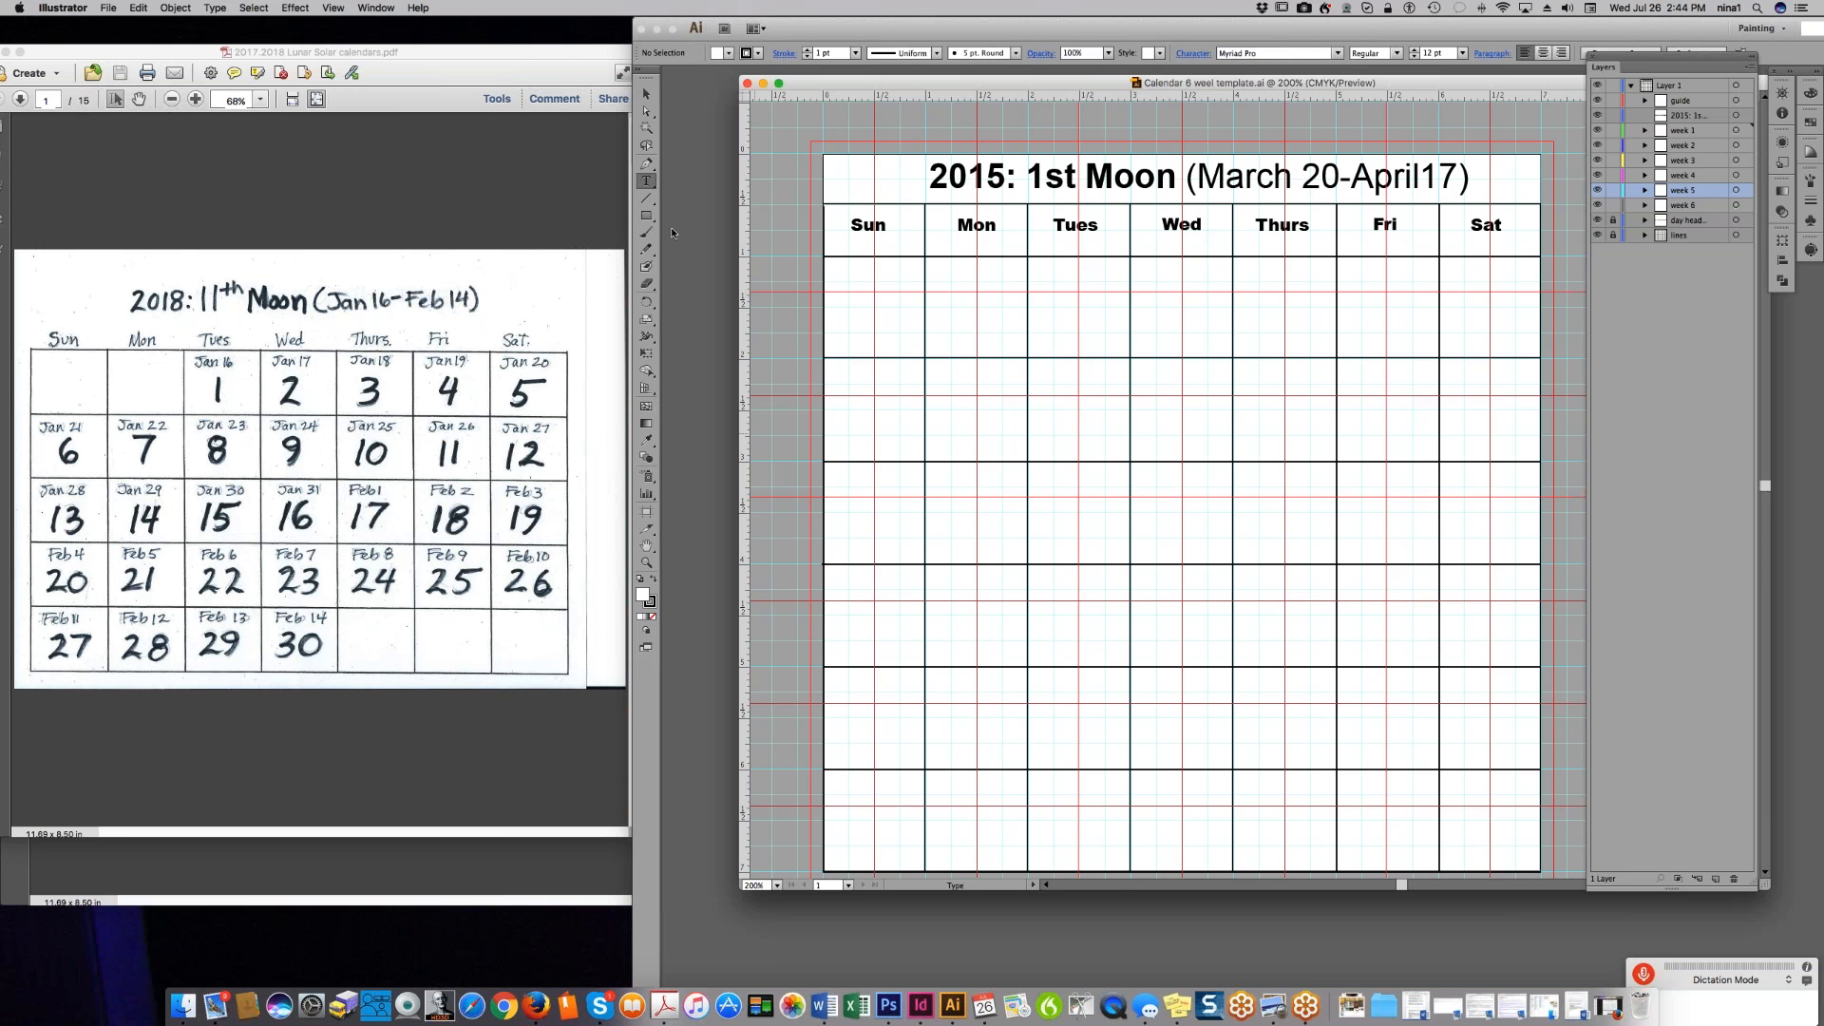
click(984, 176)
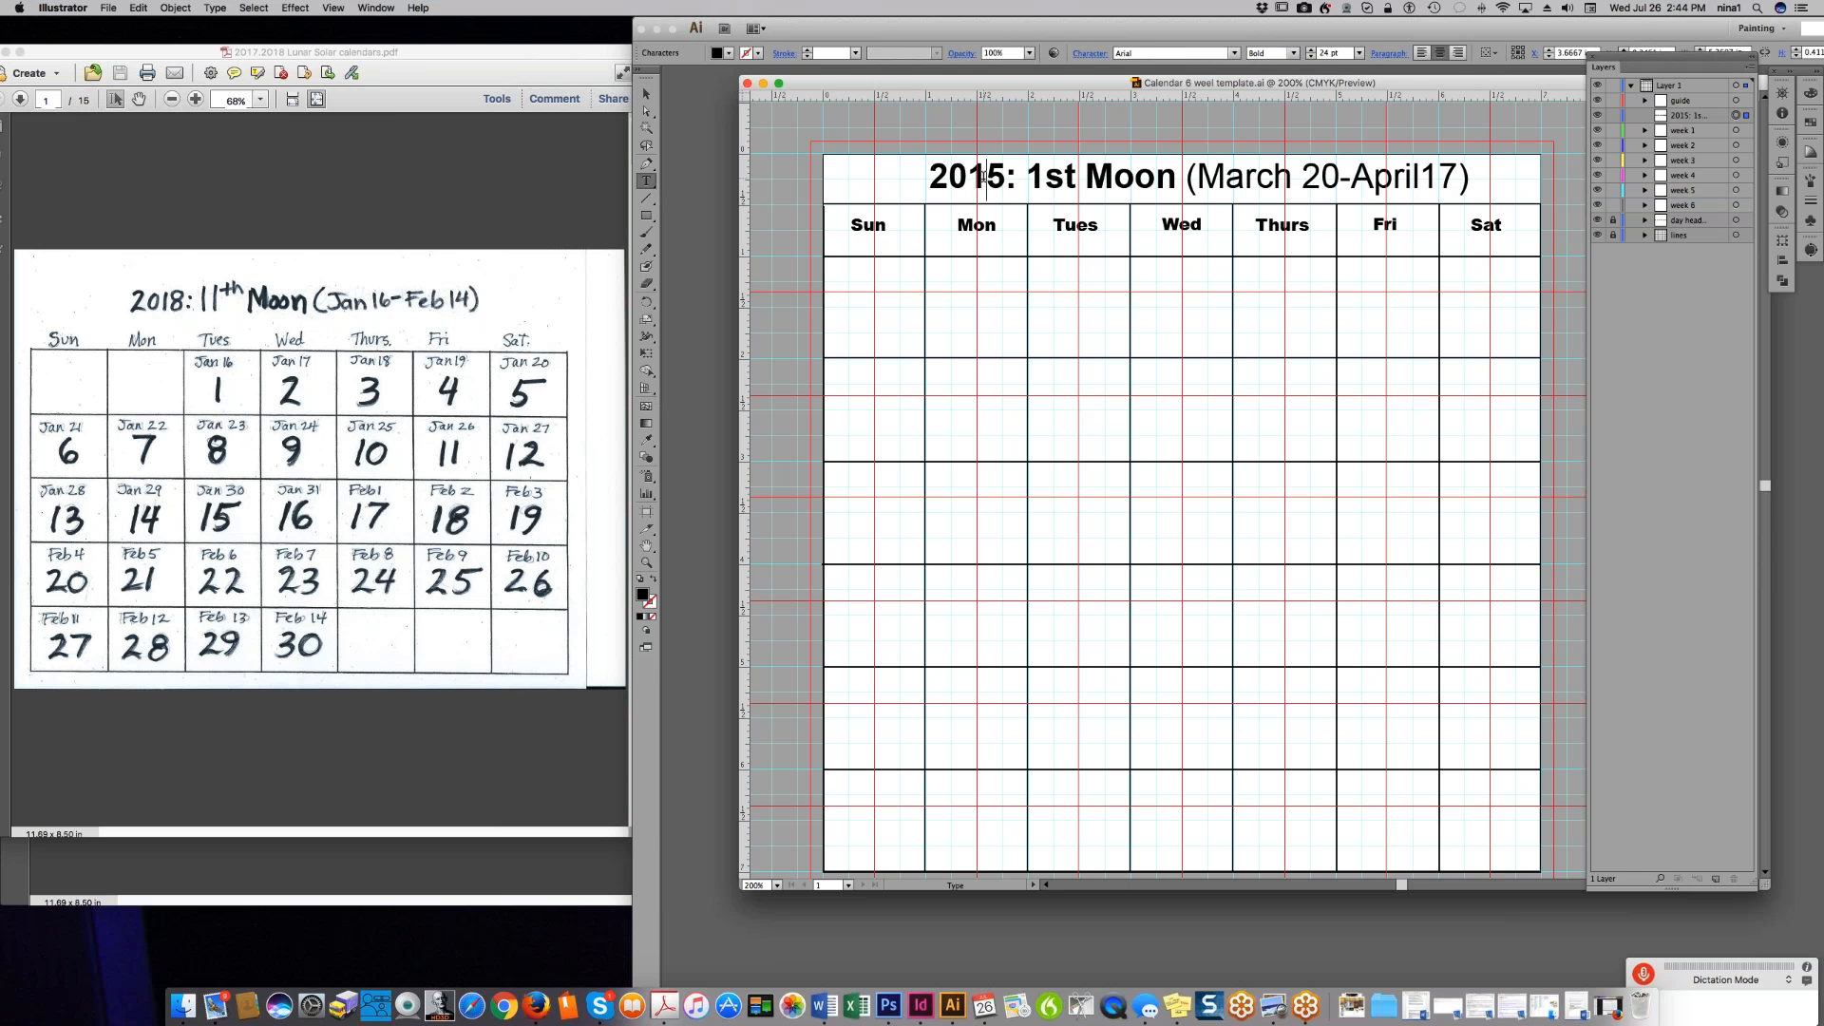
key(Delete)
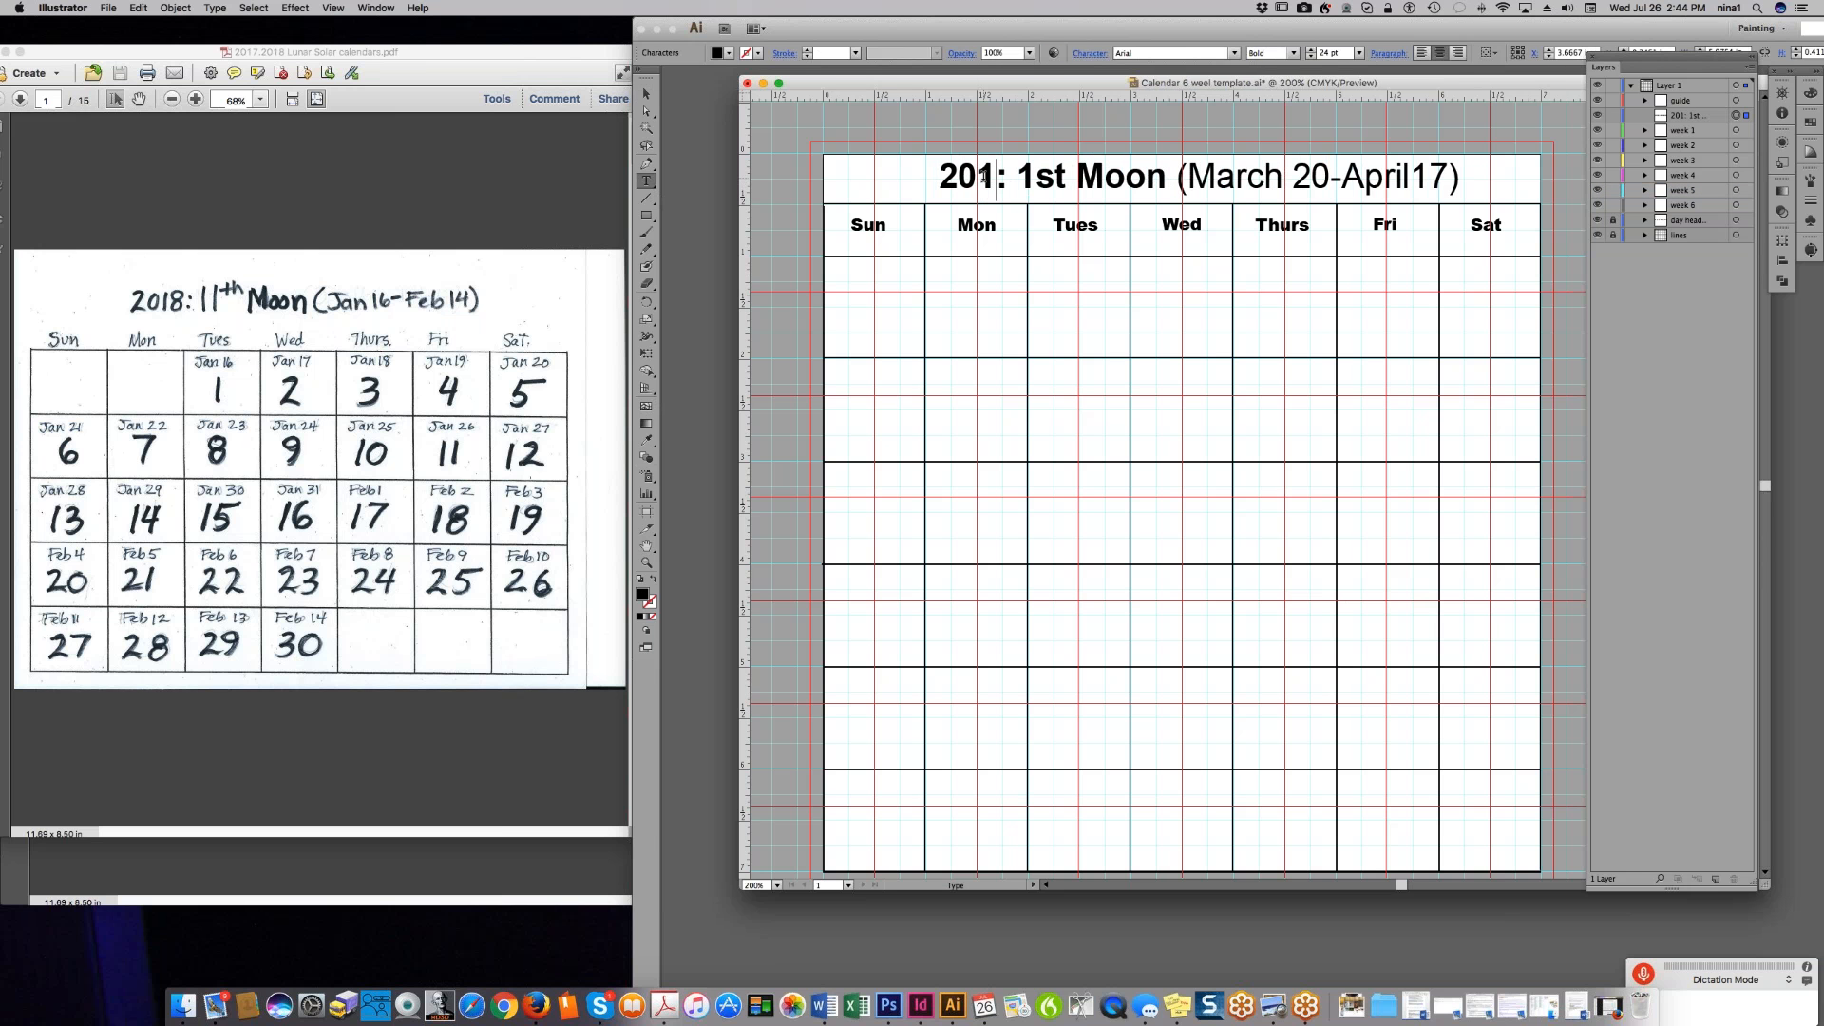
text(8)
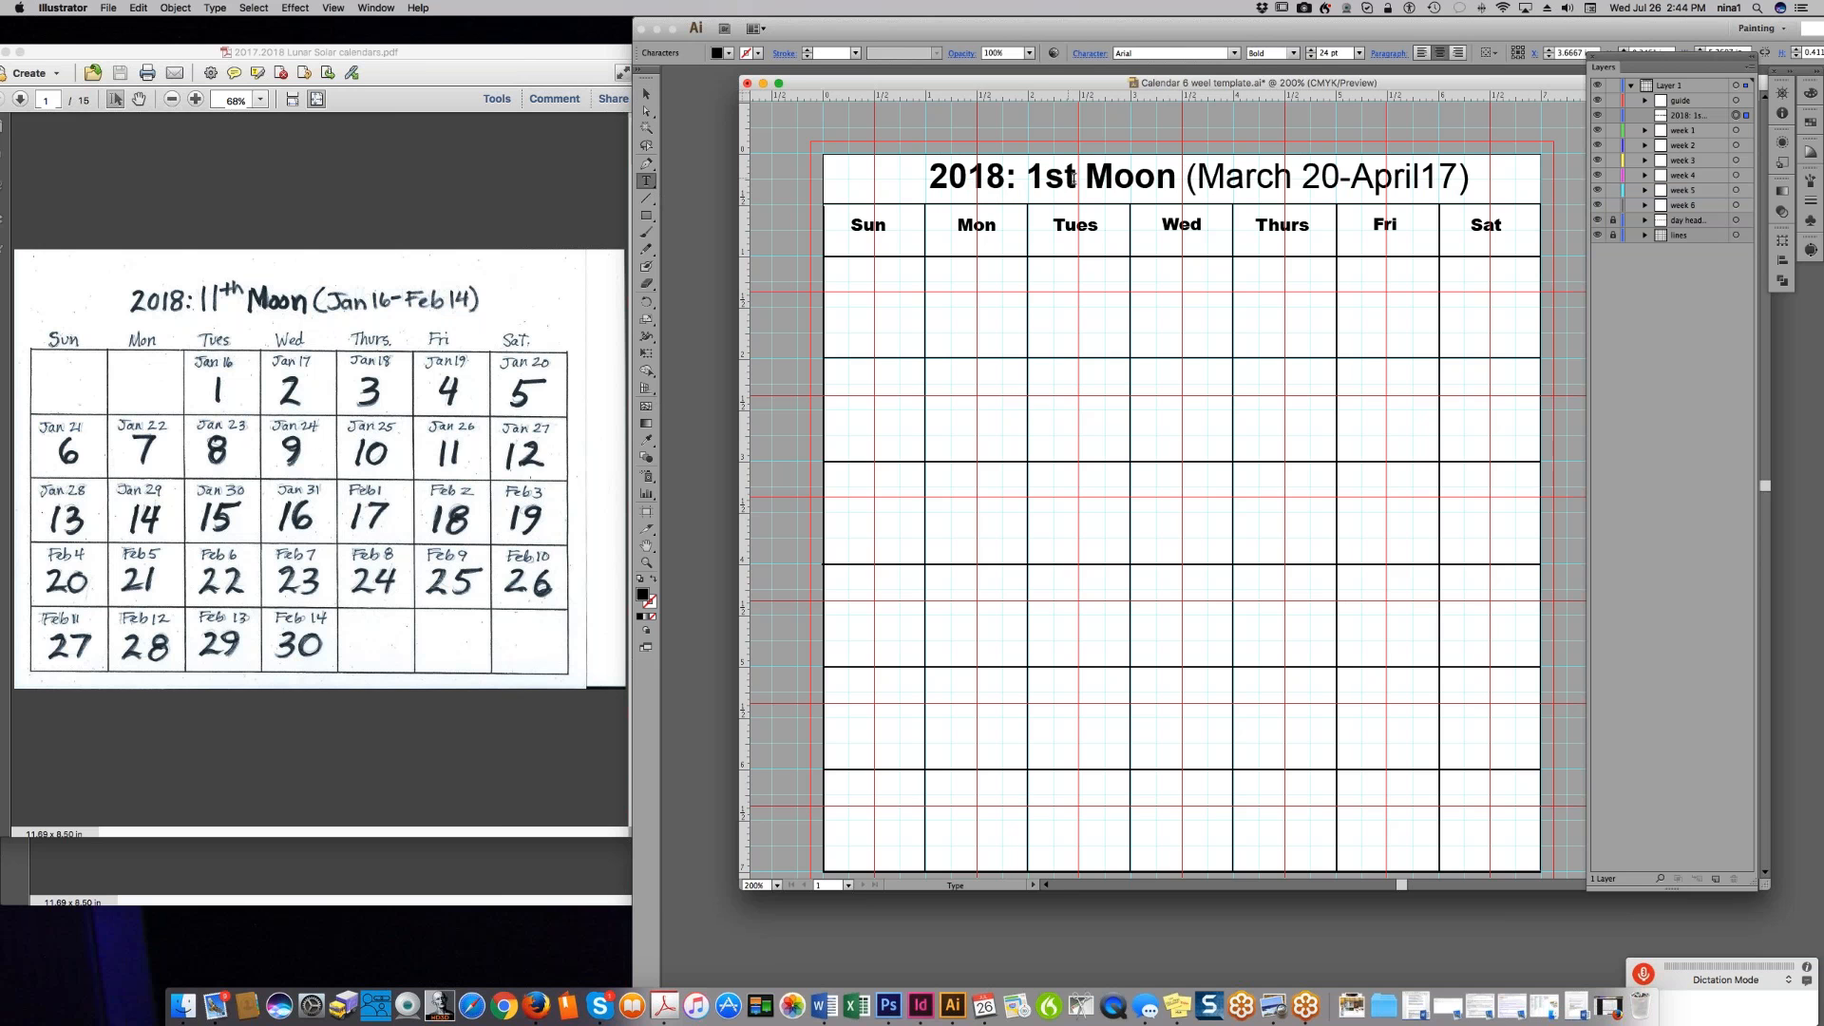
drag(1045, 176, 1076, 179)
text(1th)
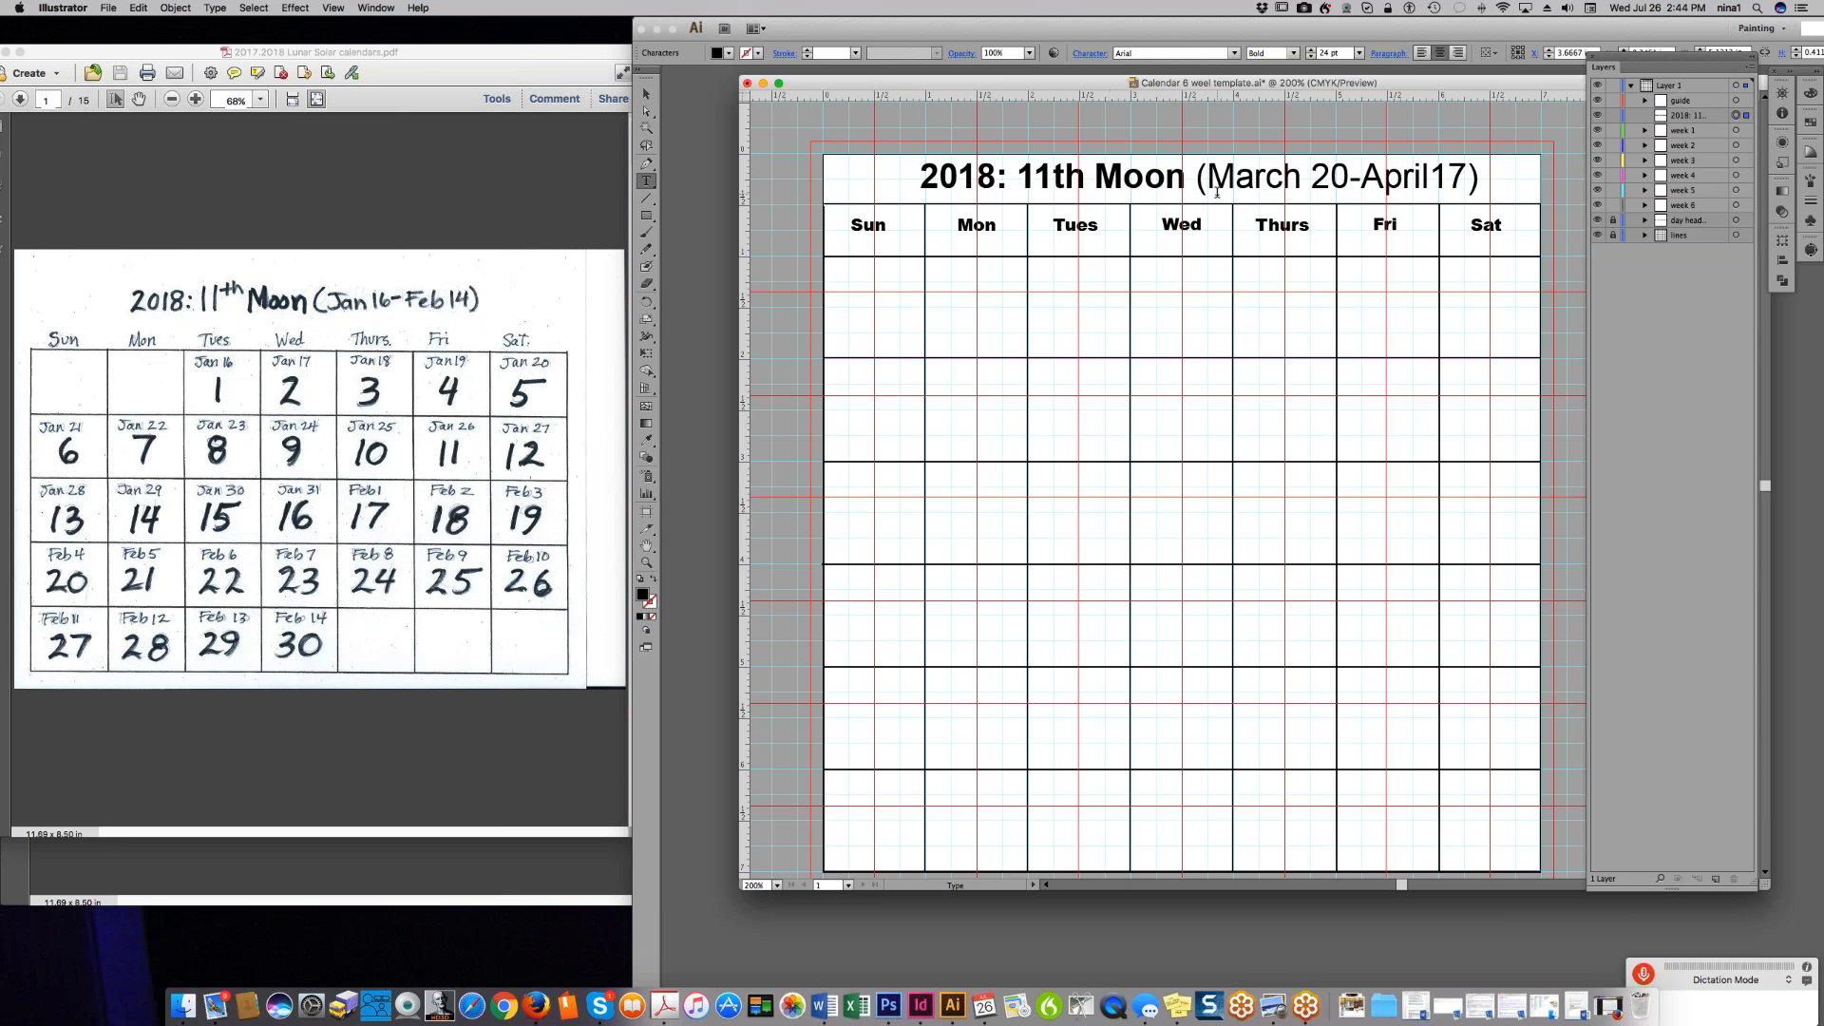
- Replace March with Jan in the calendar title's date range
click(1237, 171)
double_click(1237, 171)
text(Jsan)
key(BackSpace)
key(BackSpace)
key(BackSpace)
text(an)
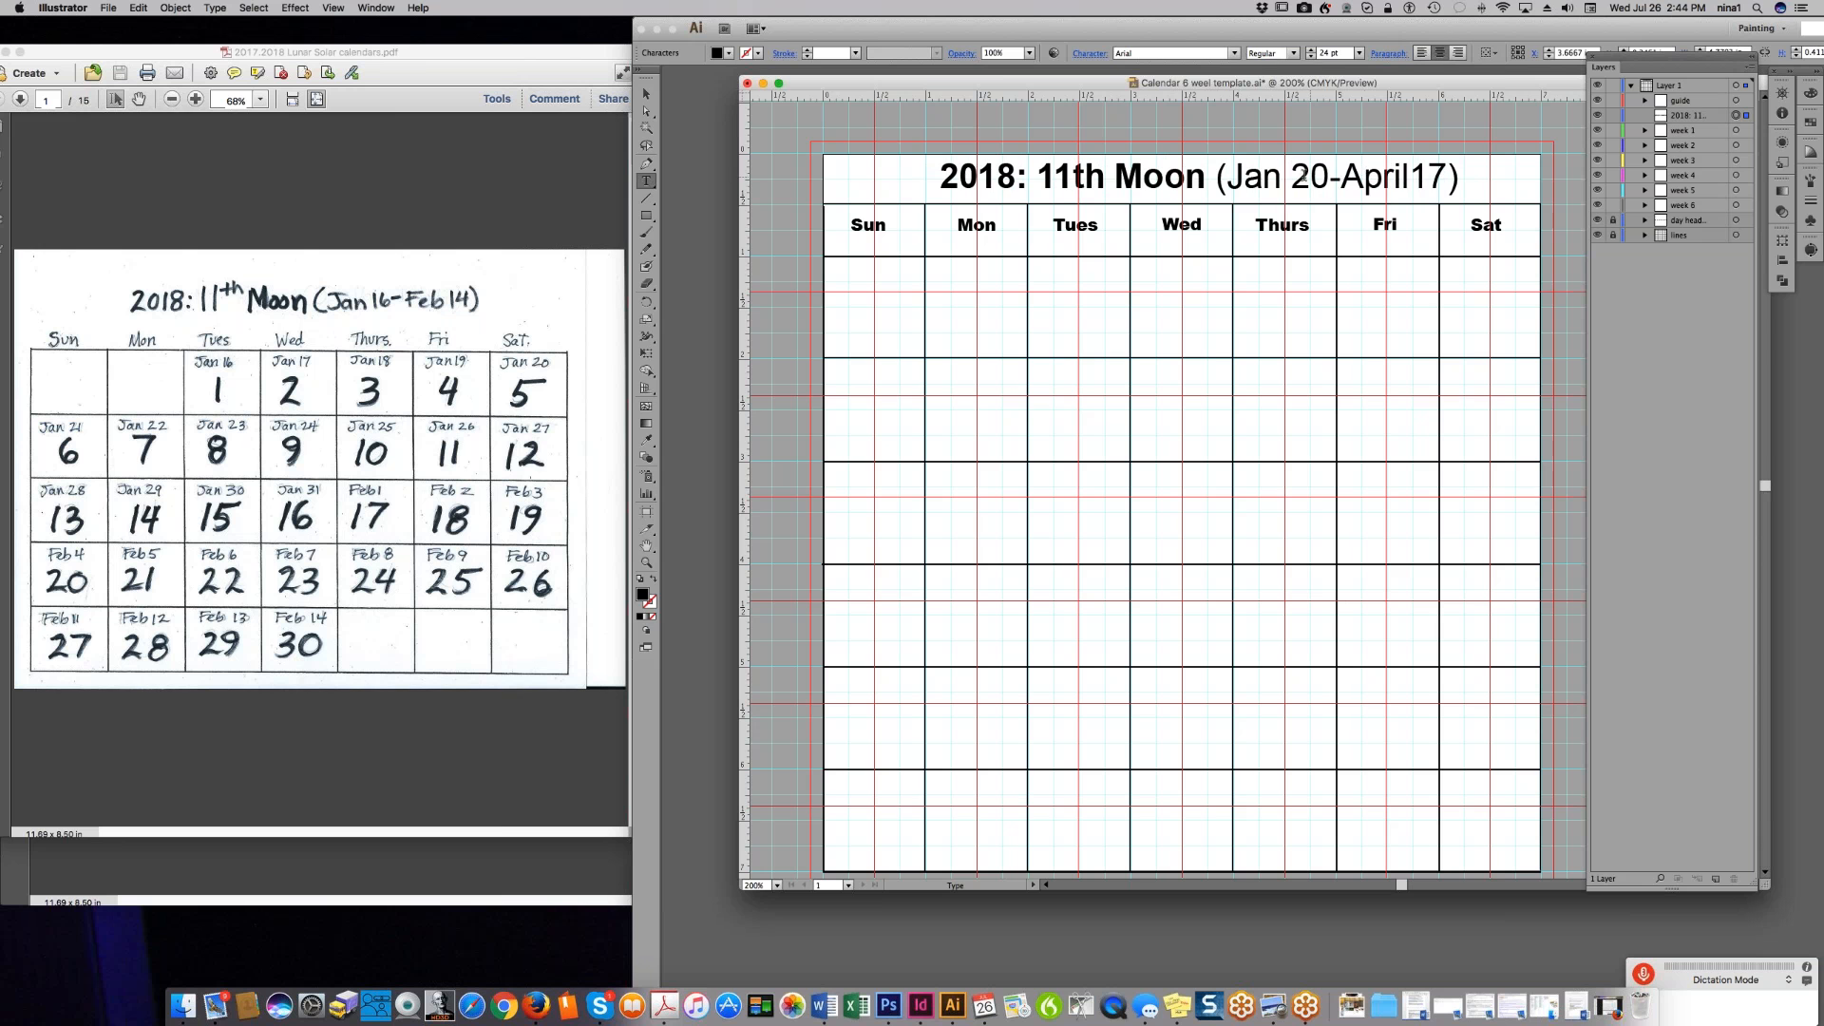
key(shift+Right)
key(shift+Right)
key(shift+Right)
key(shift+Right)
key(shift+Right)
key(shift+Right)
key(shift+Right)
key(shift+Right)
key(shift+Right)
key(shift+Right)
text(16)
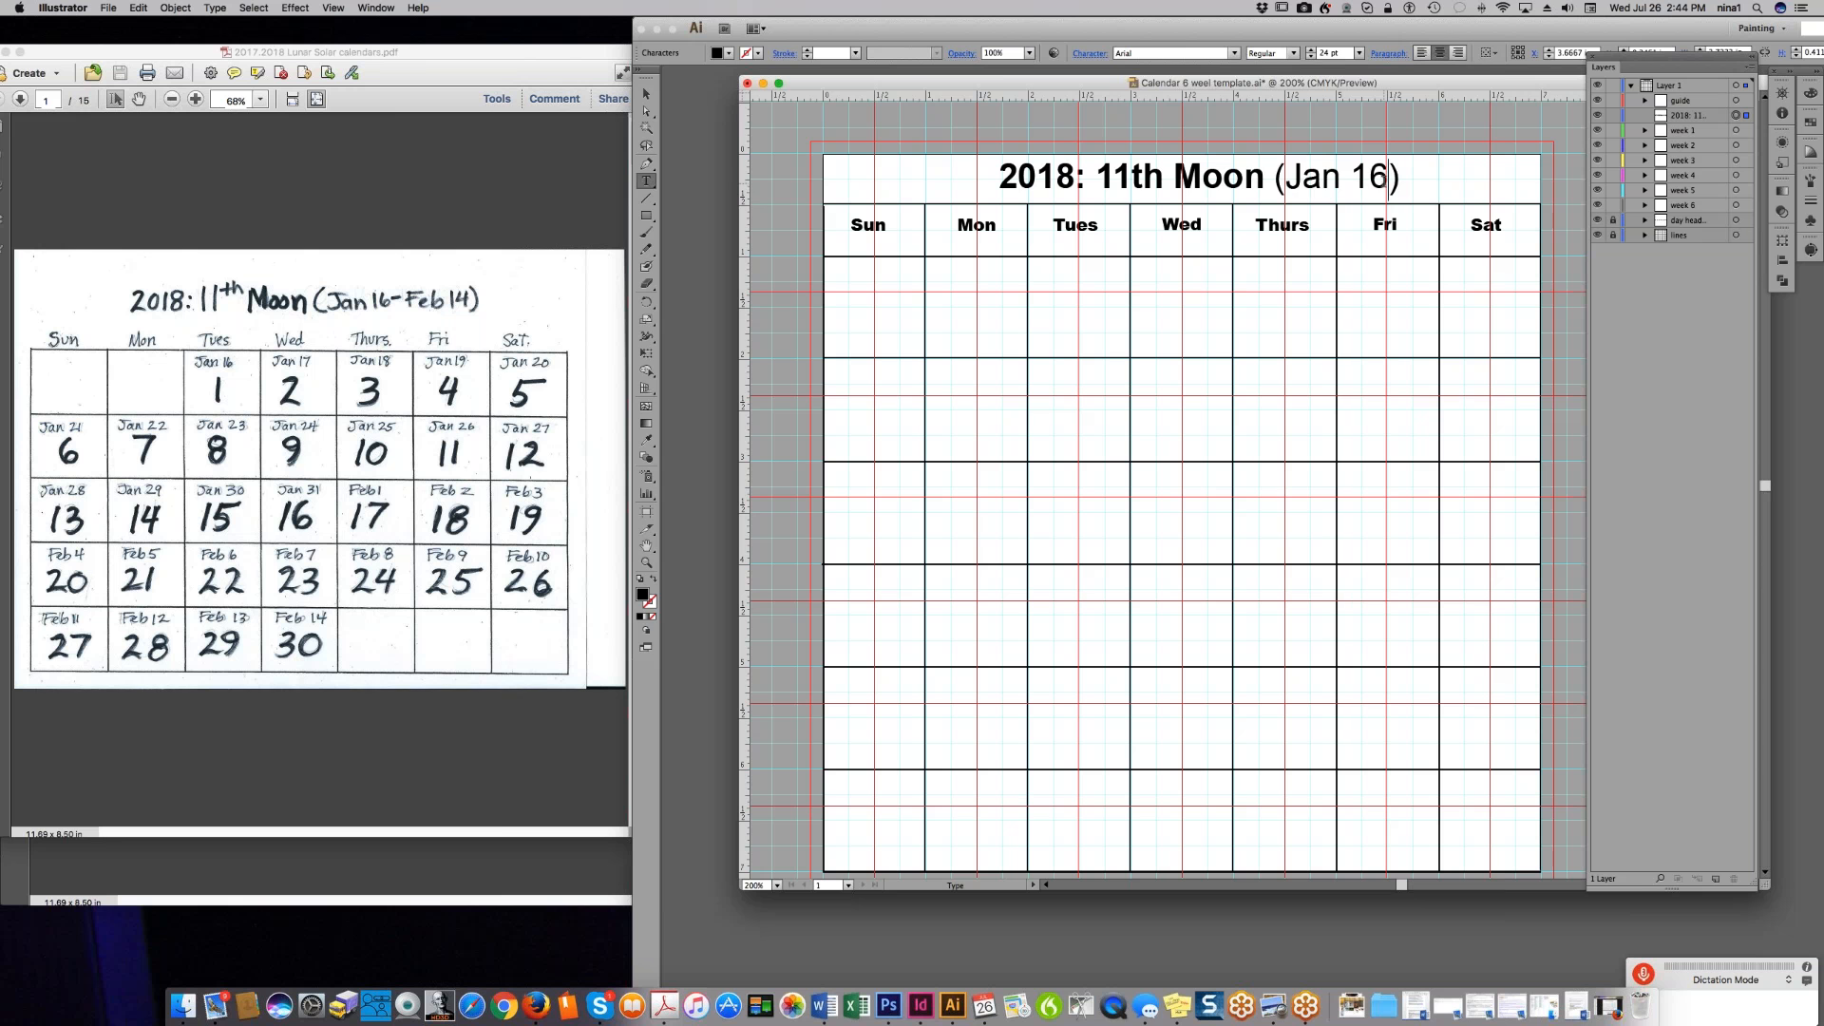
key(super+z)
key(super+z)
- Set the start day in the title's date range to 16 and put spaces around the hyphen
click(1339, 184)
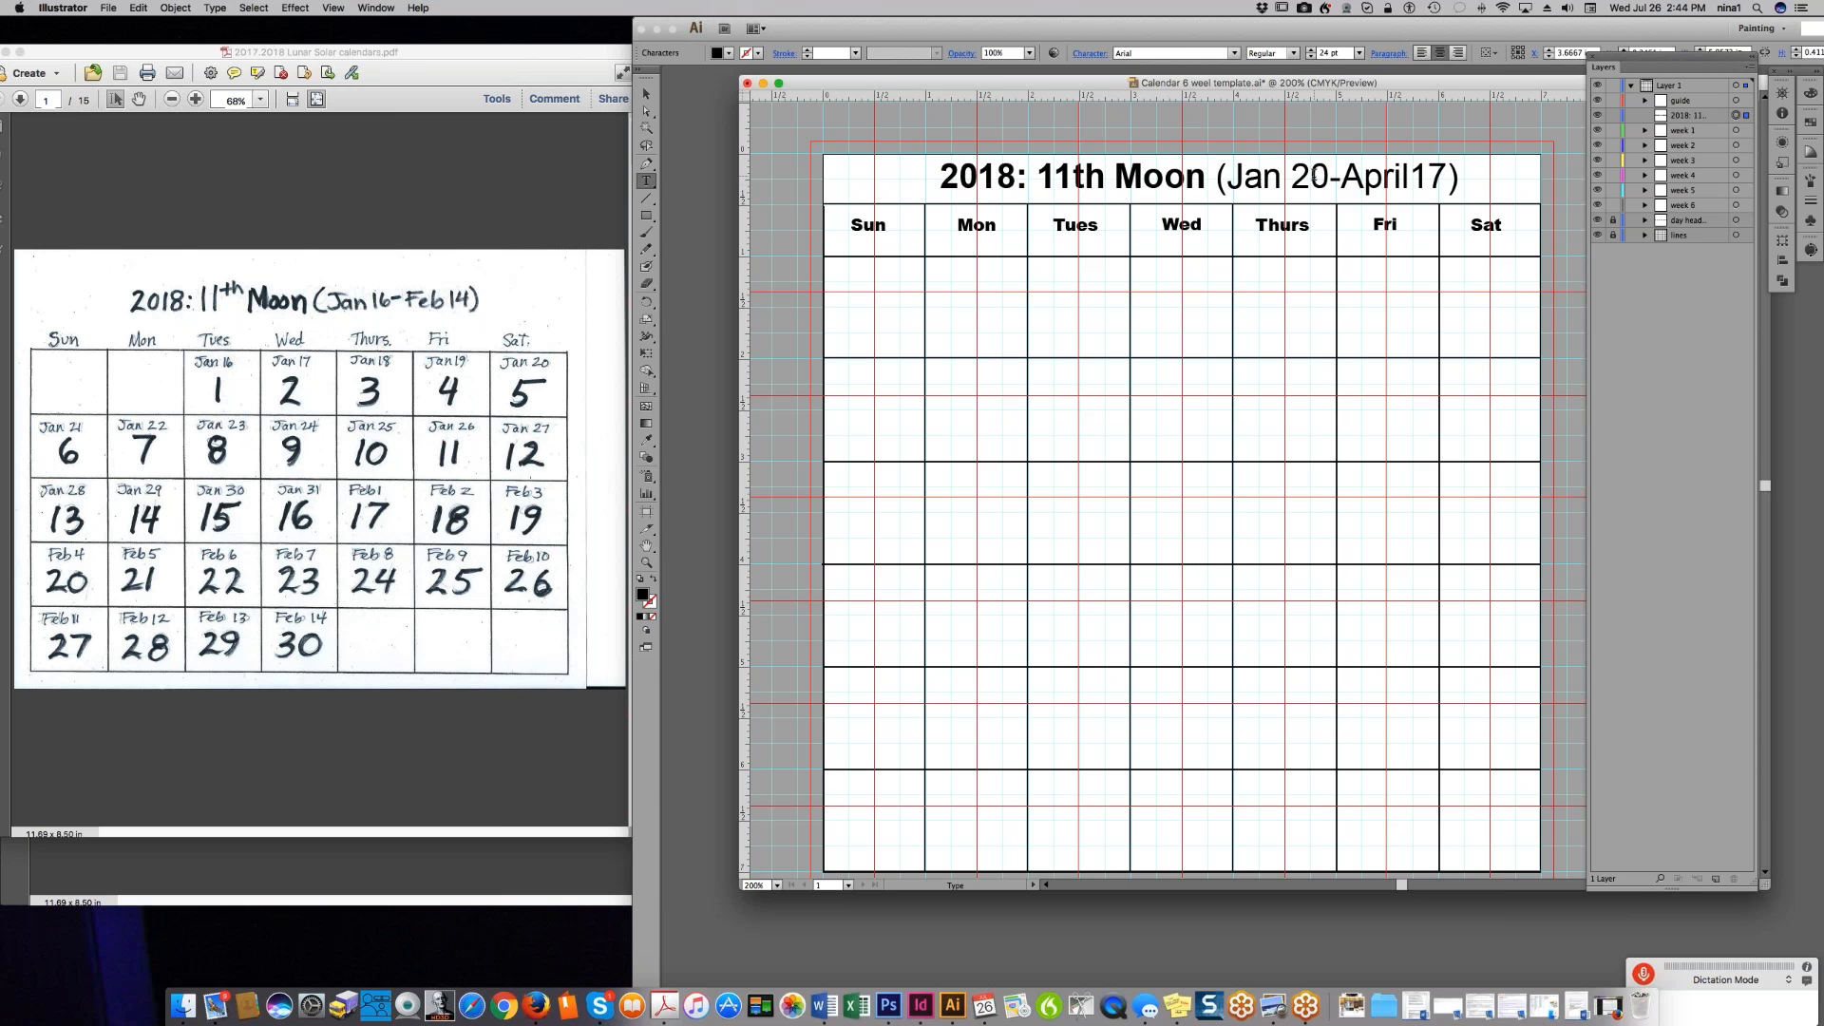
drag(1330, 181, 1291, 181)
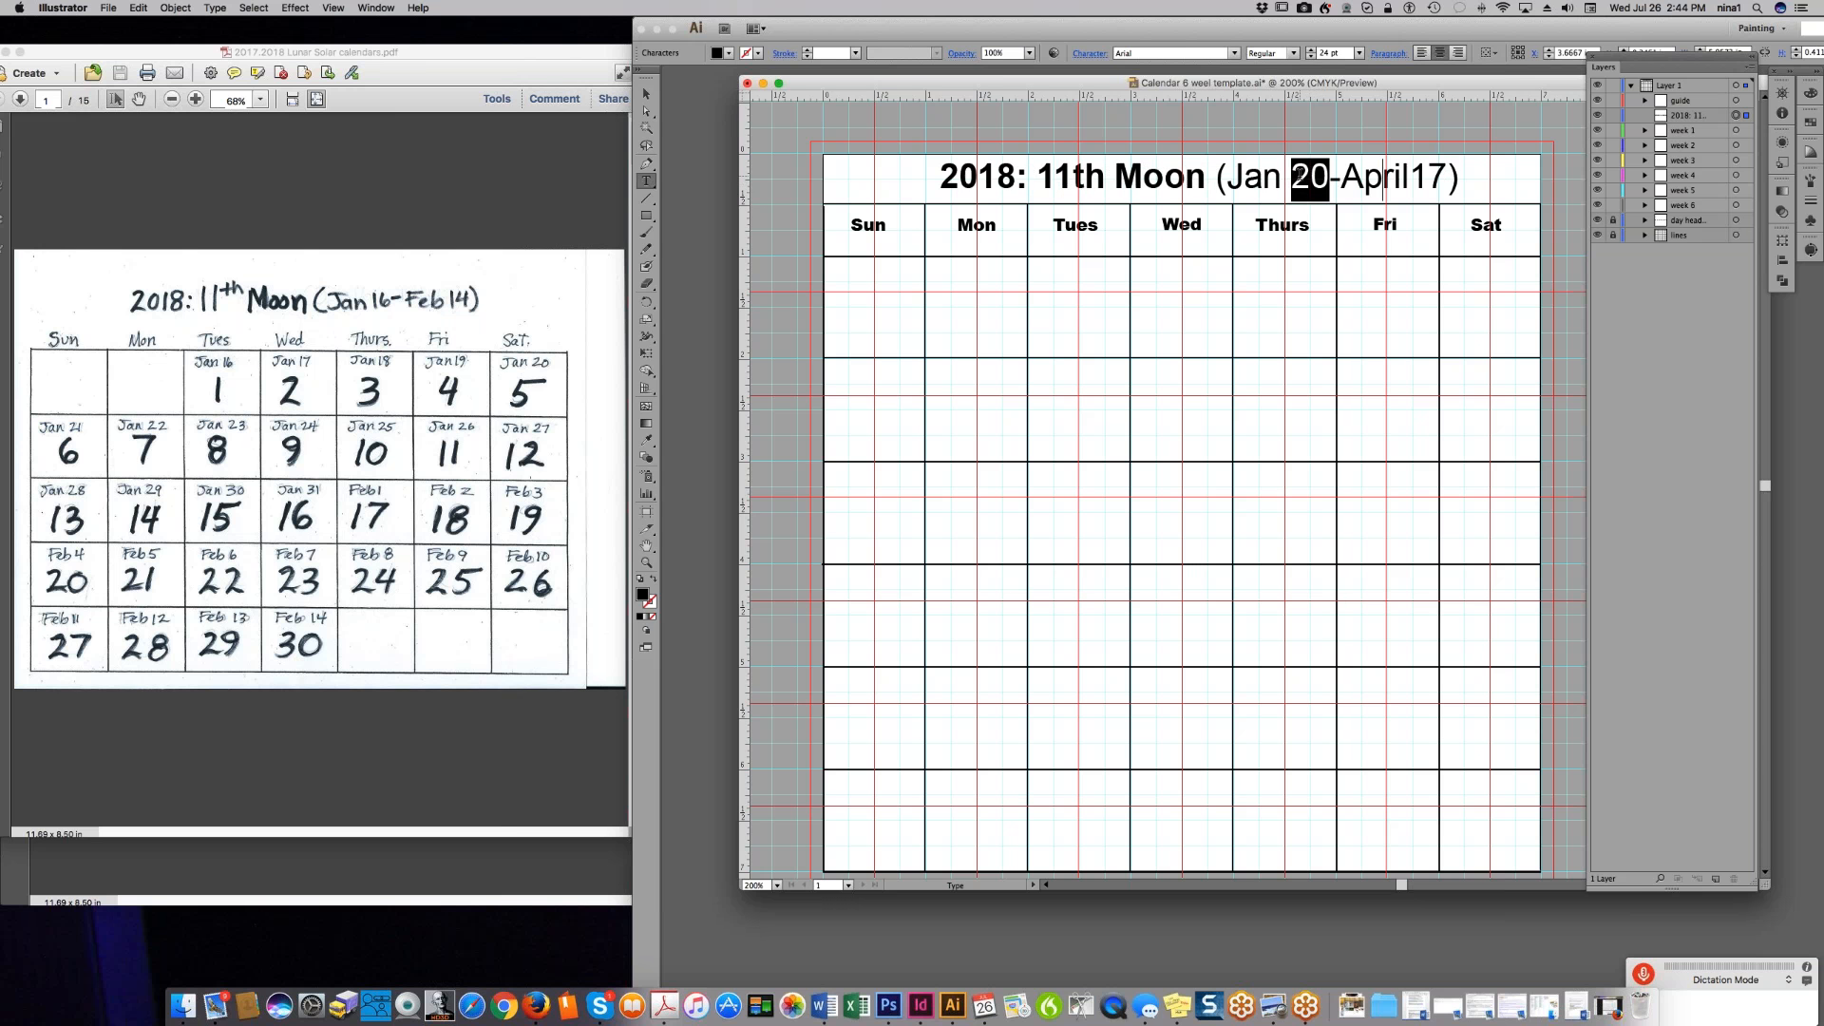
text(165)
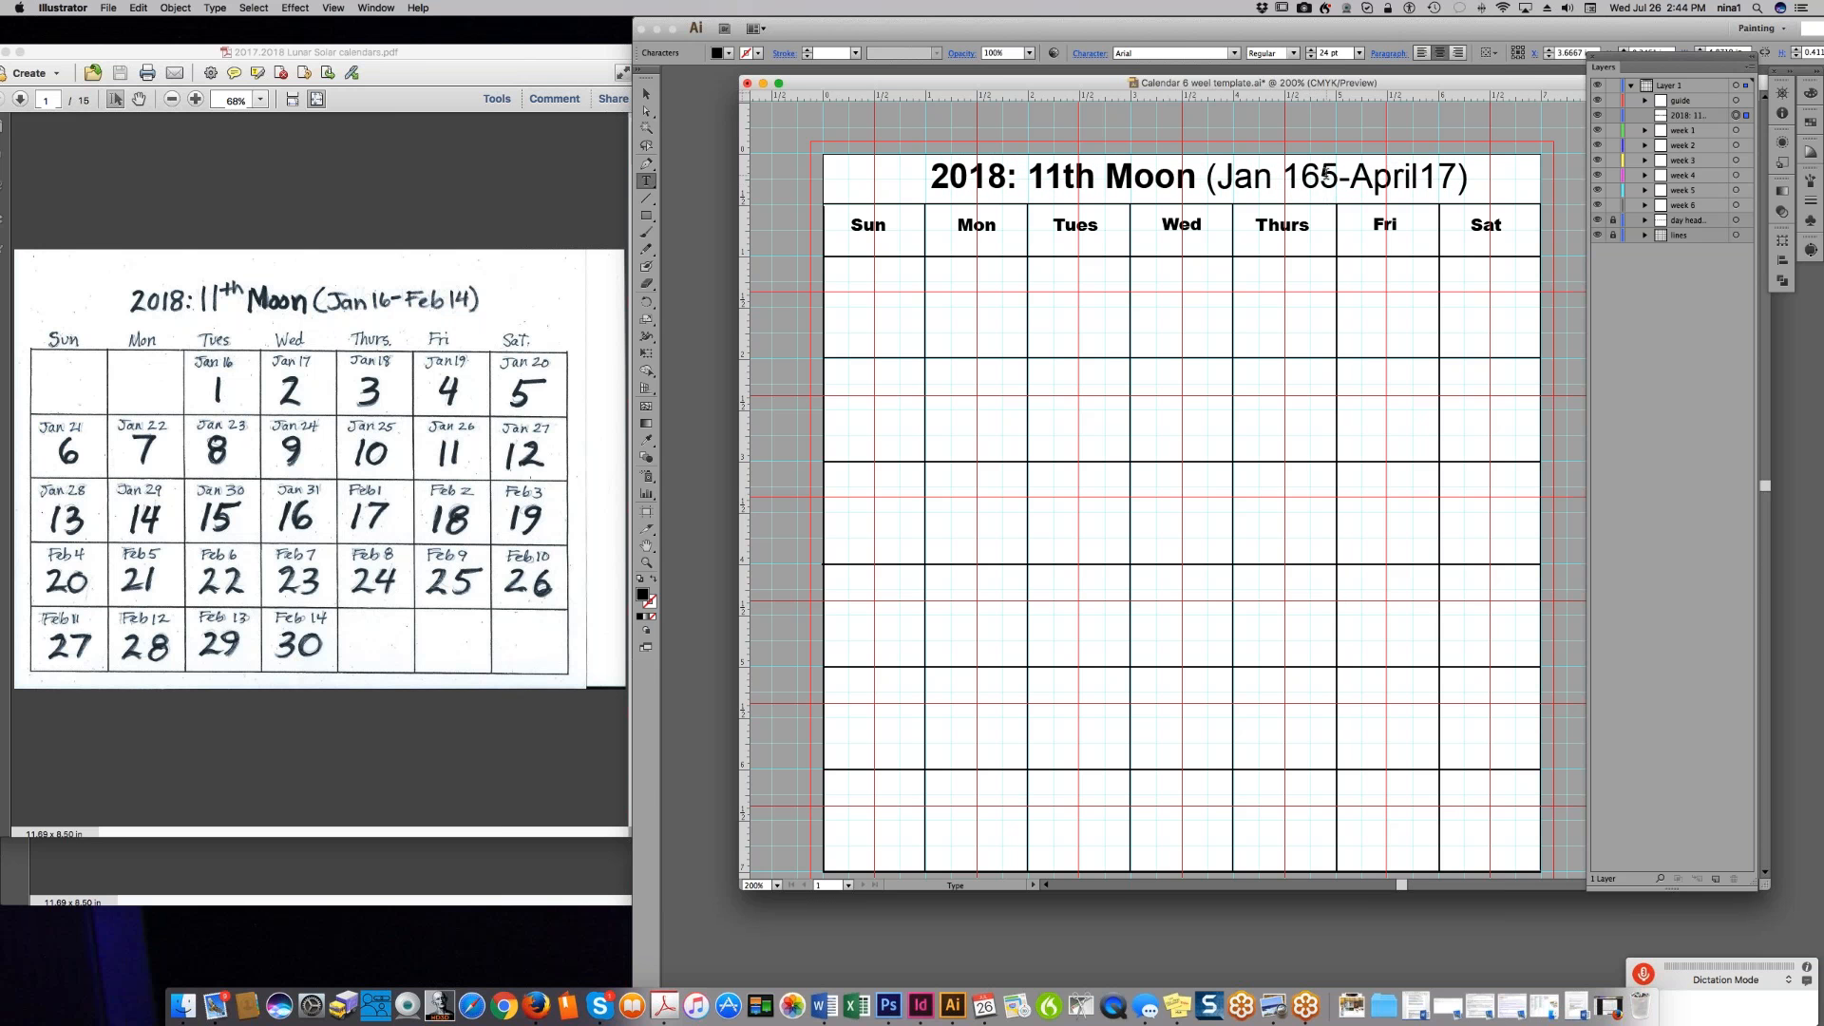
key(BackSpace)
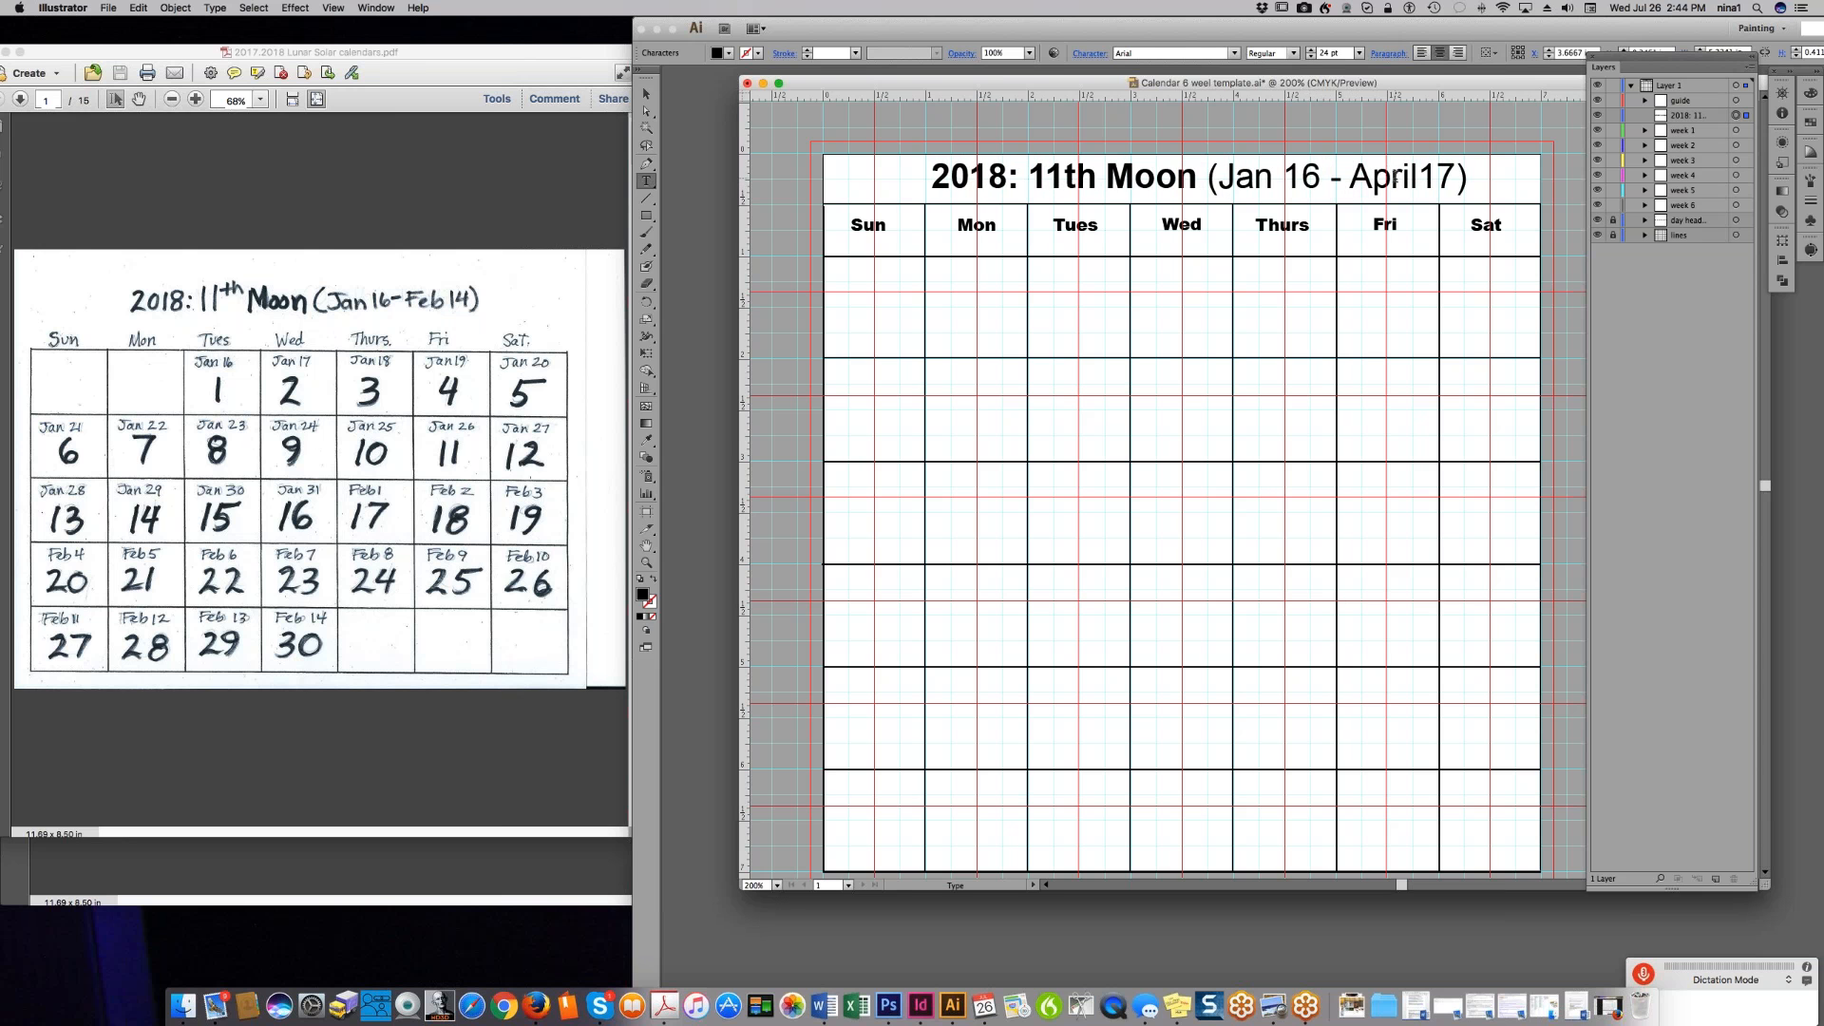
- Insert a space between April and 17 in the title's end date
drag(1423, 174, 1348, 167)
triple_click(1383, 175)
click(1382, 175)
key(Left)
double_click(1353, 173)
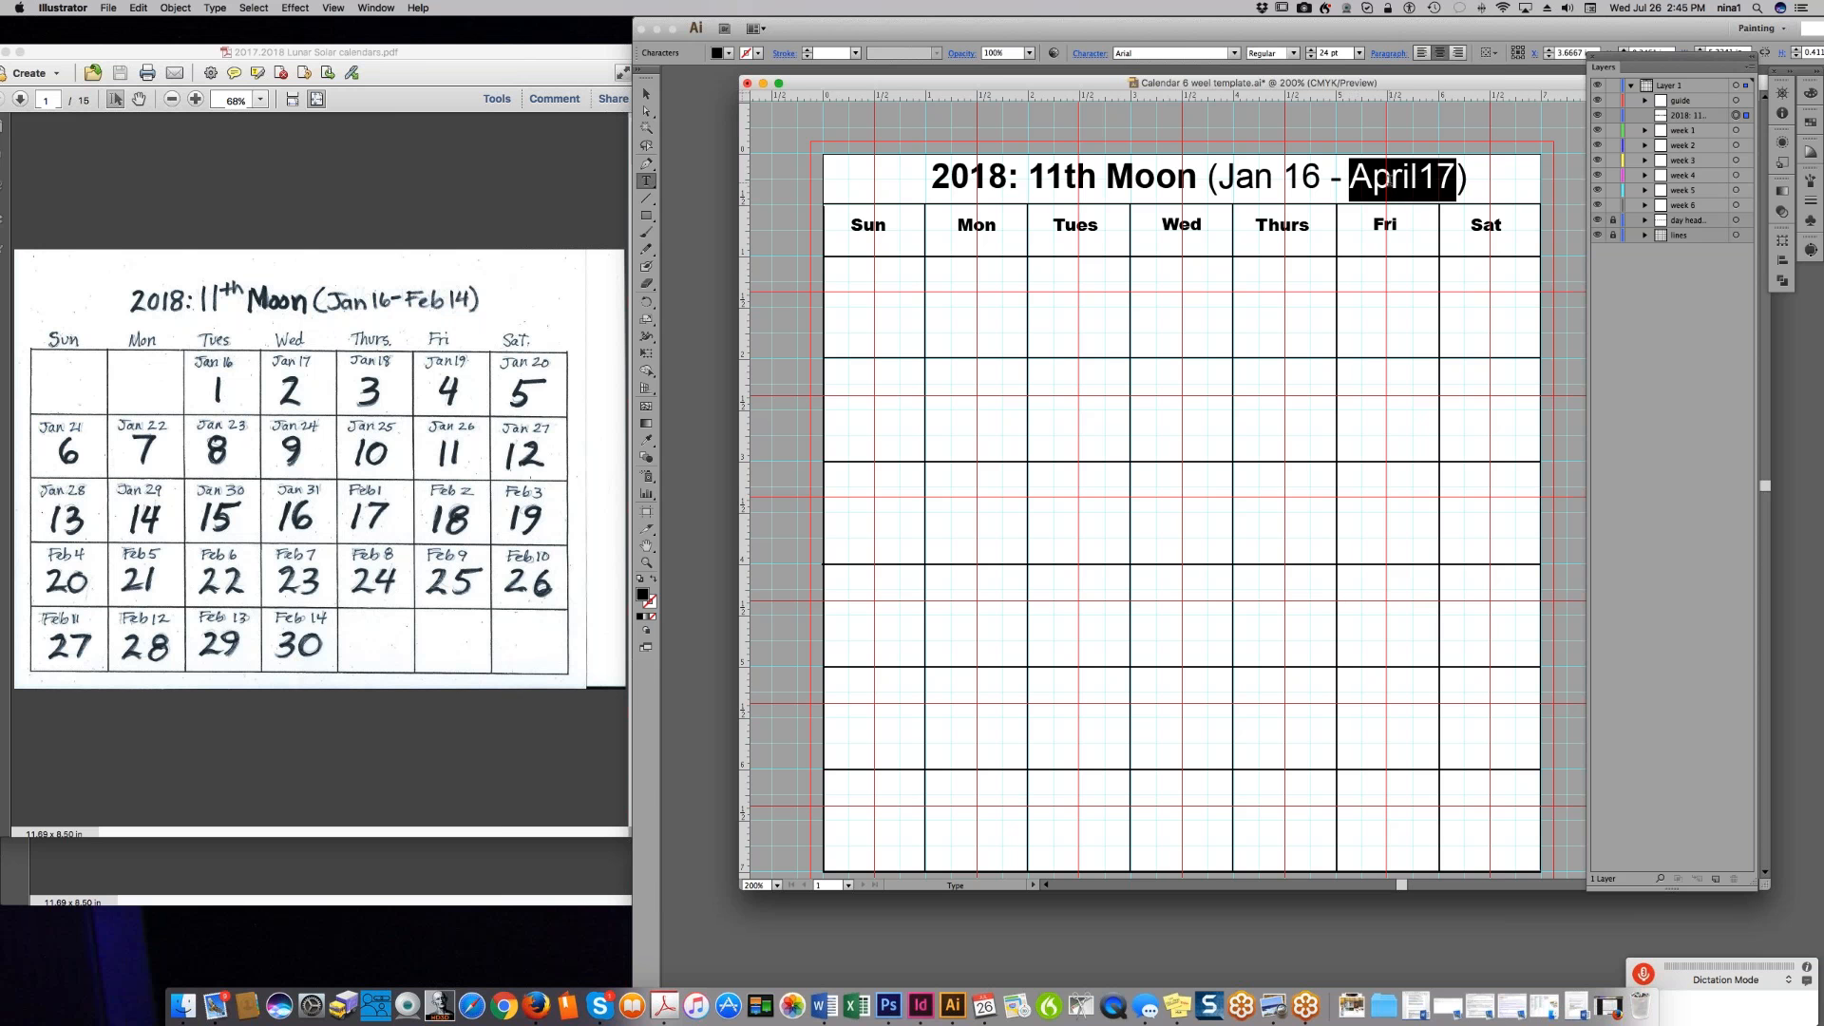
triple_click(1388, 178)
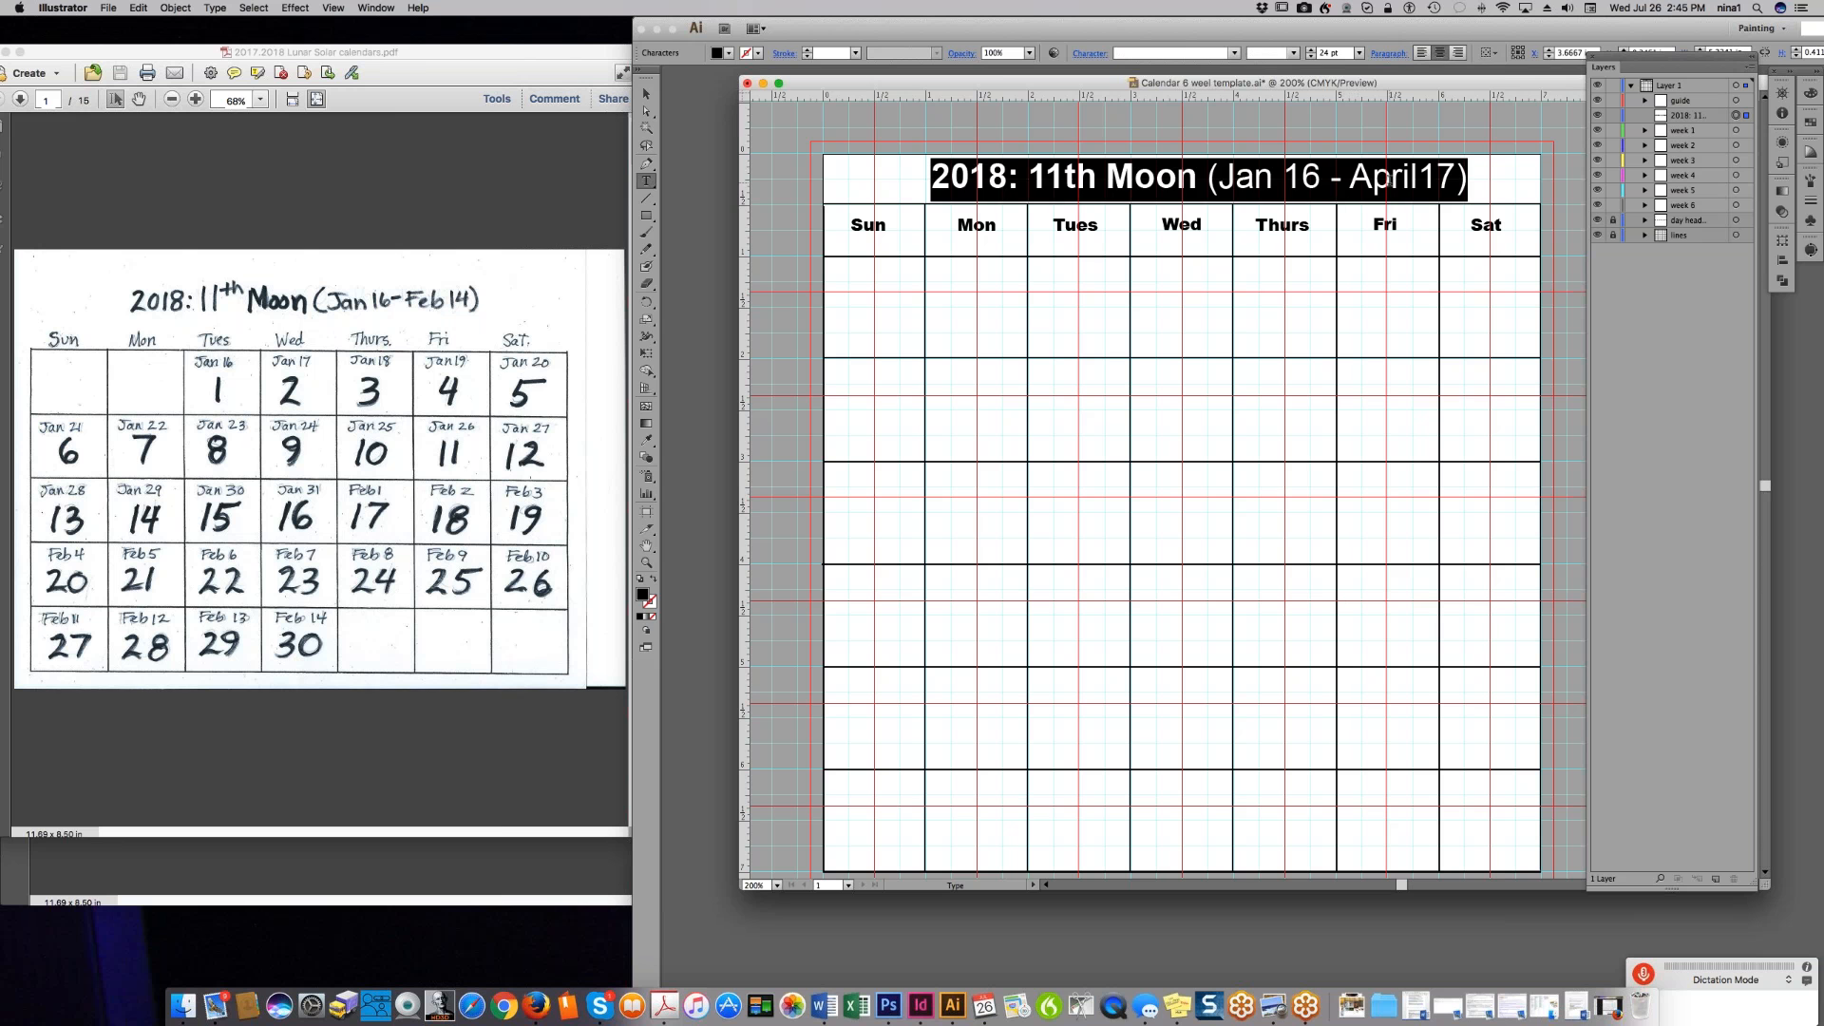
click(1387, 179)
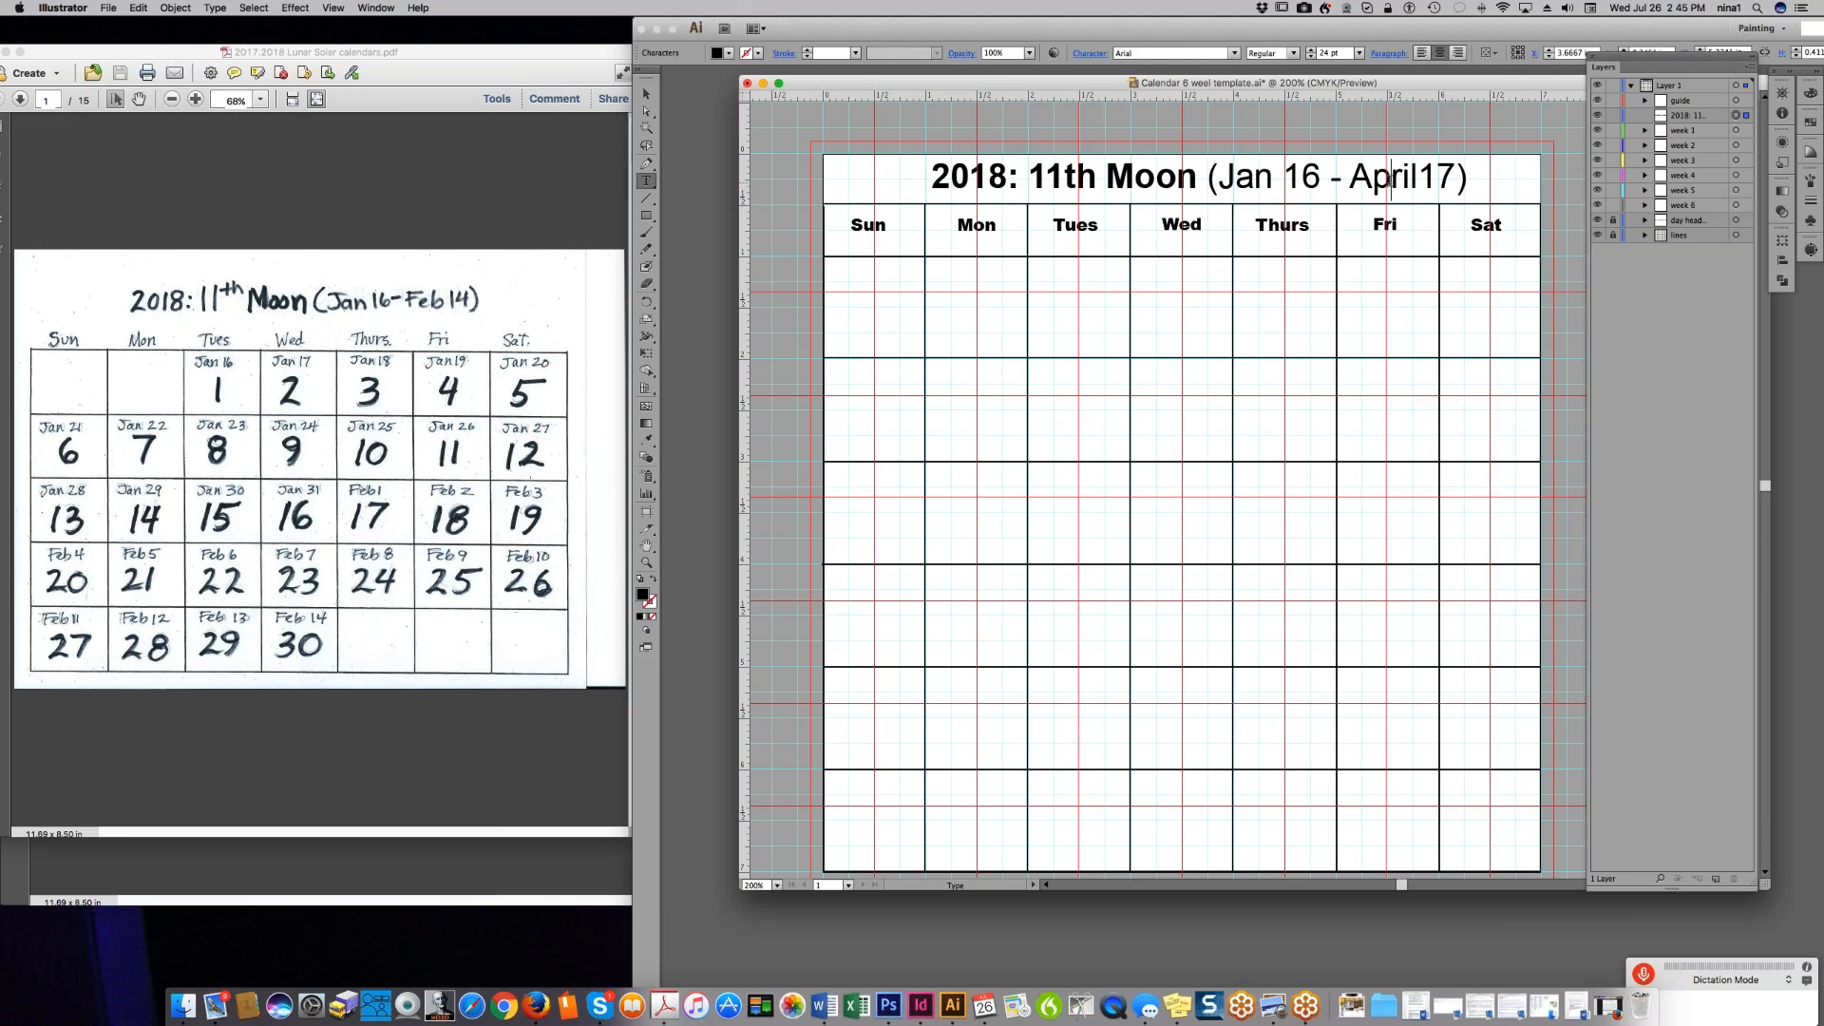
double_click(1392, 180)
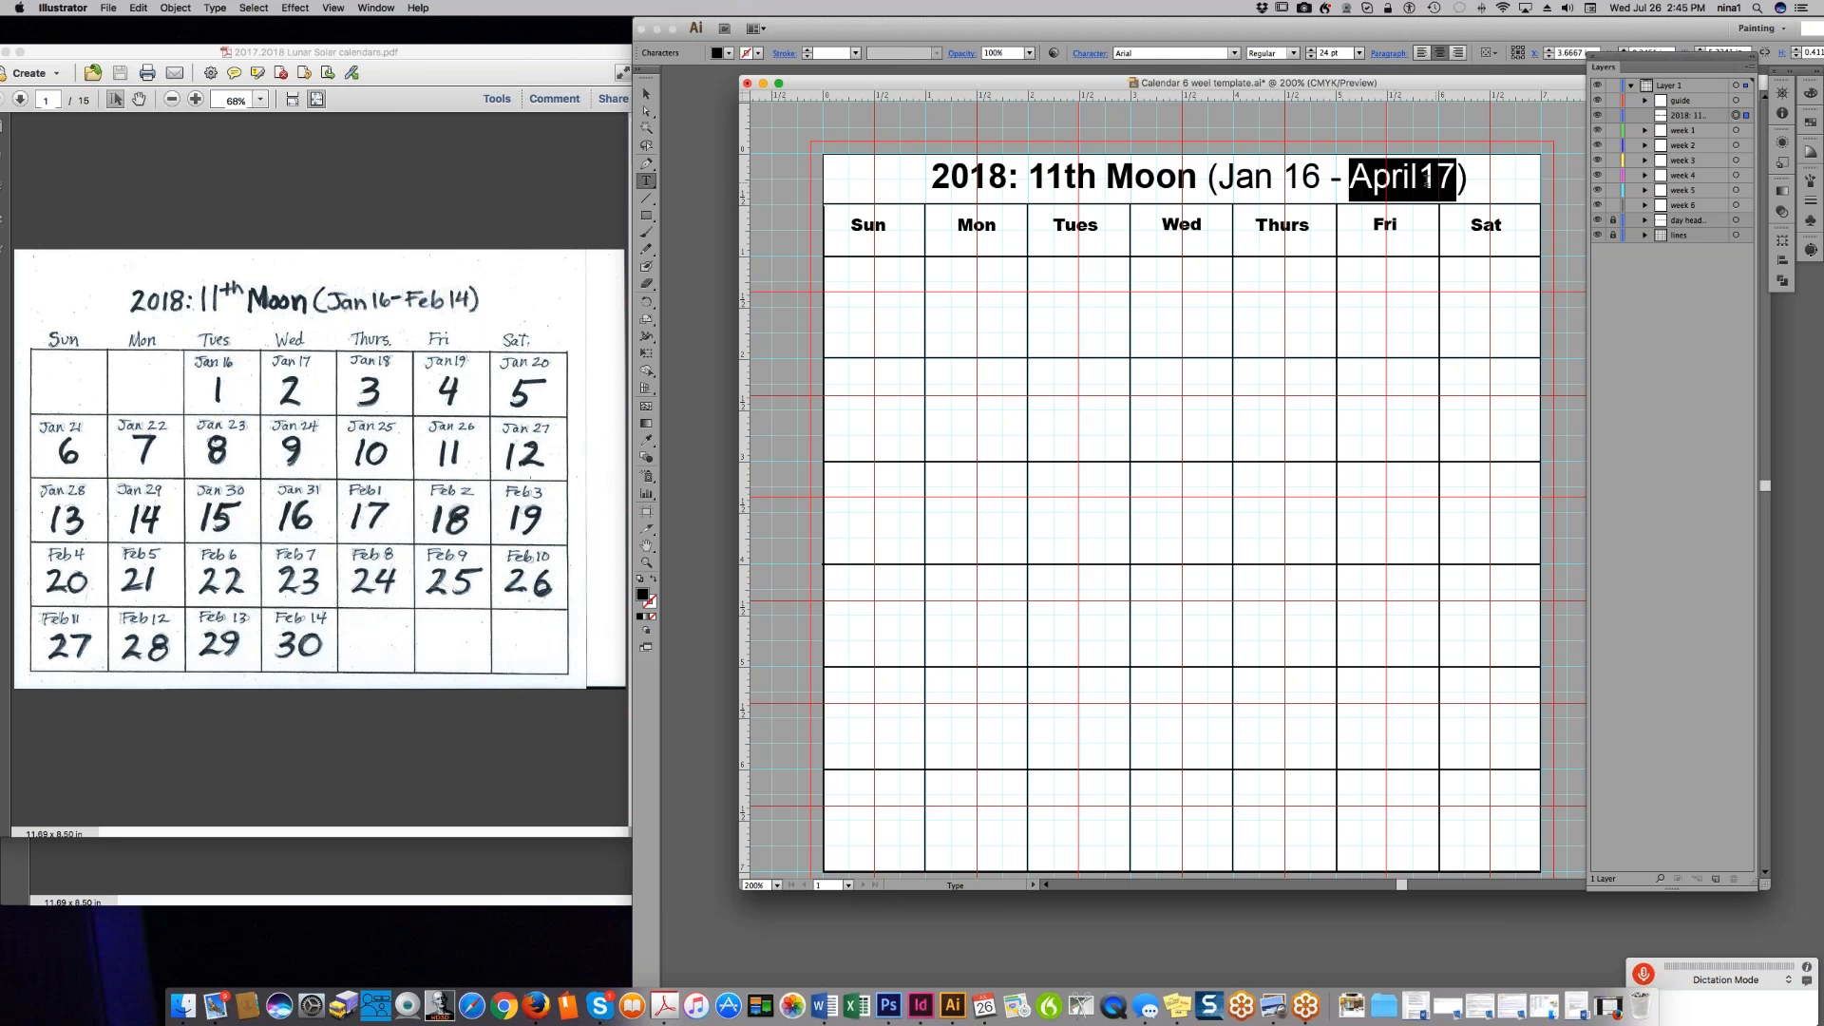
click(1421, 180)
- Change the end date in the calendar title to Feb 14
double_click(1377, 180)
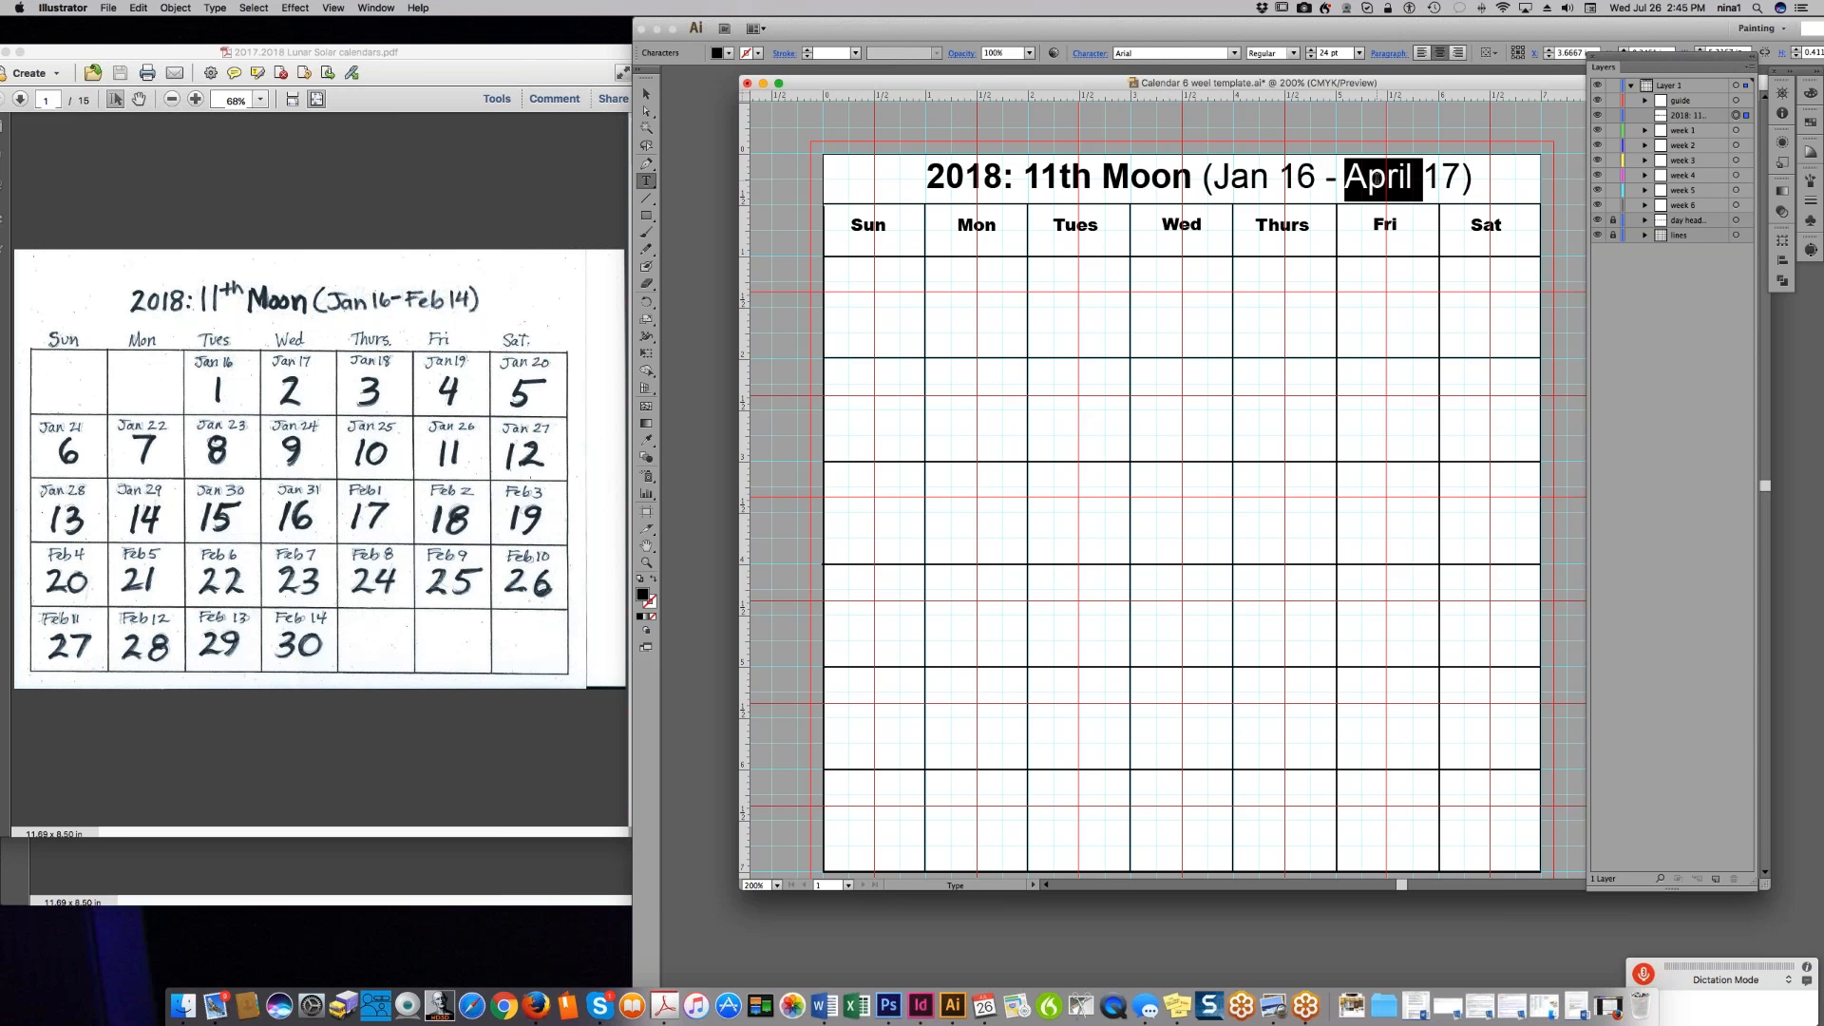
triple_click(1377, 179)
click(1371, 179)
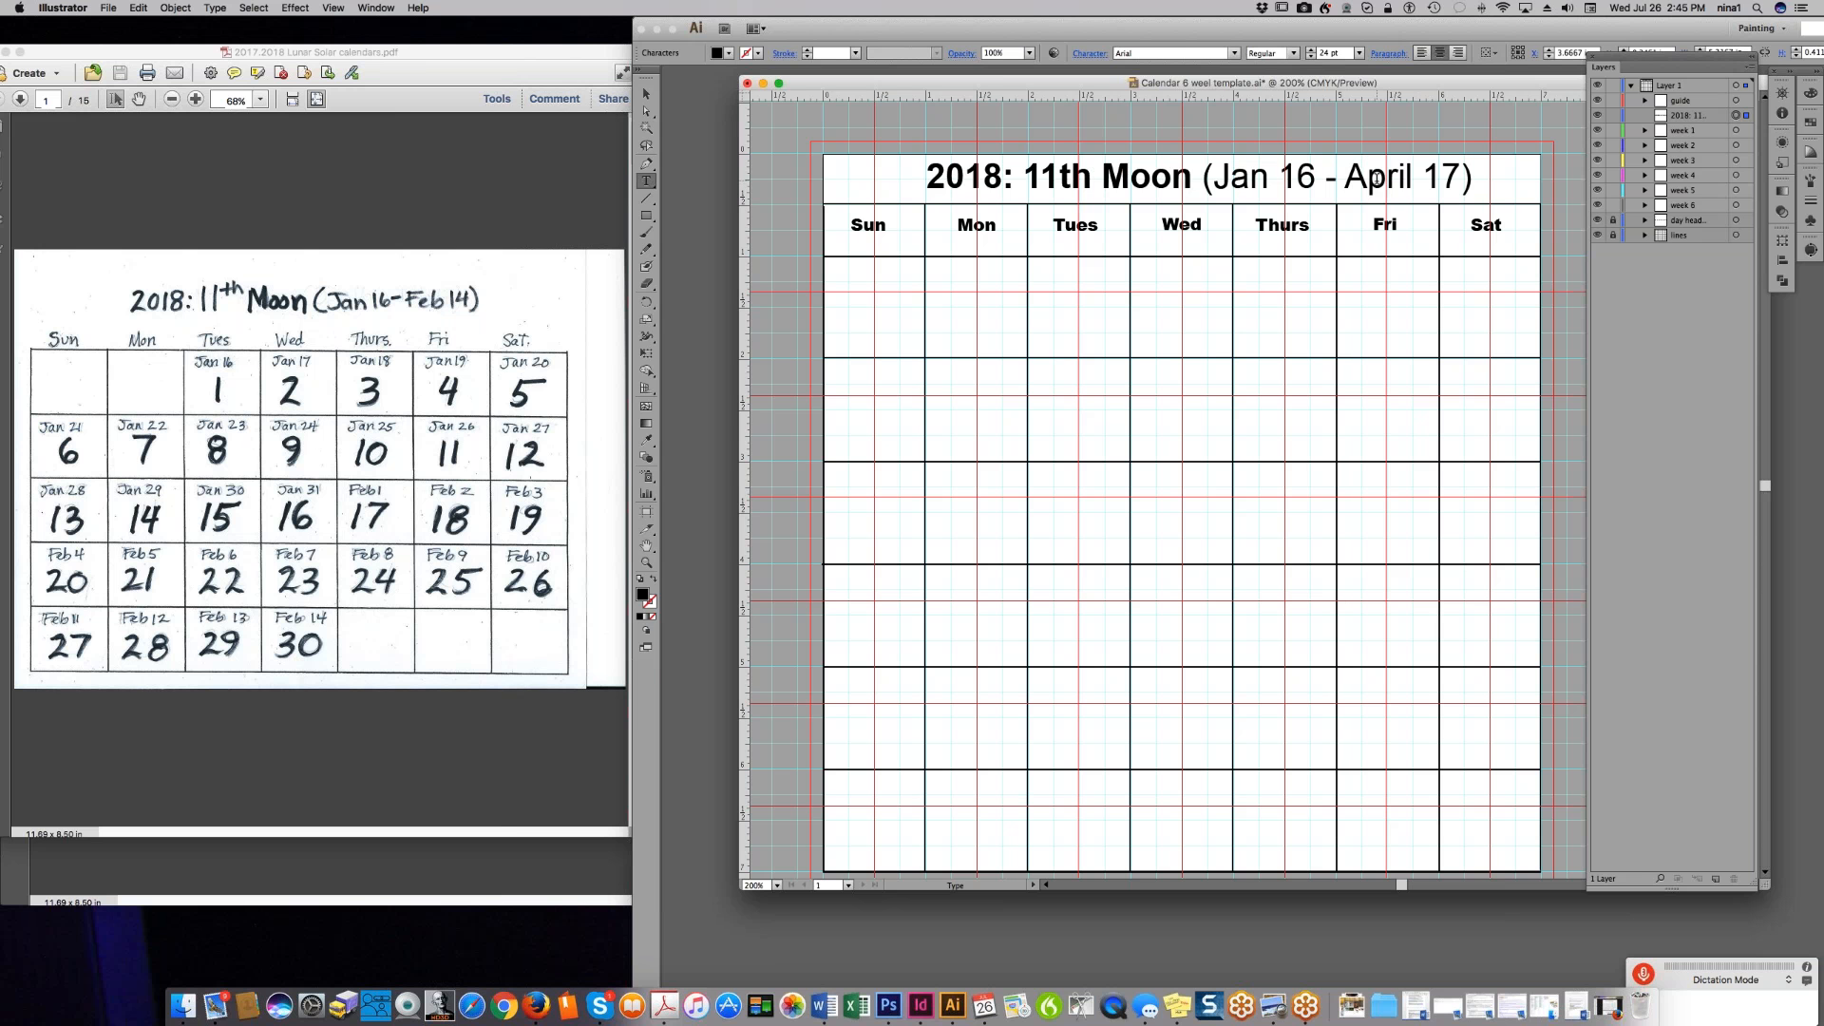
double_click(1377, 179)
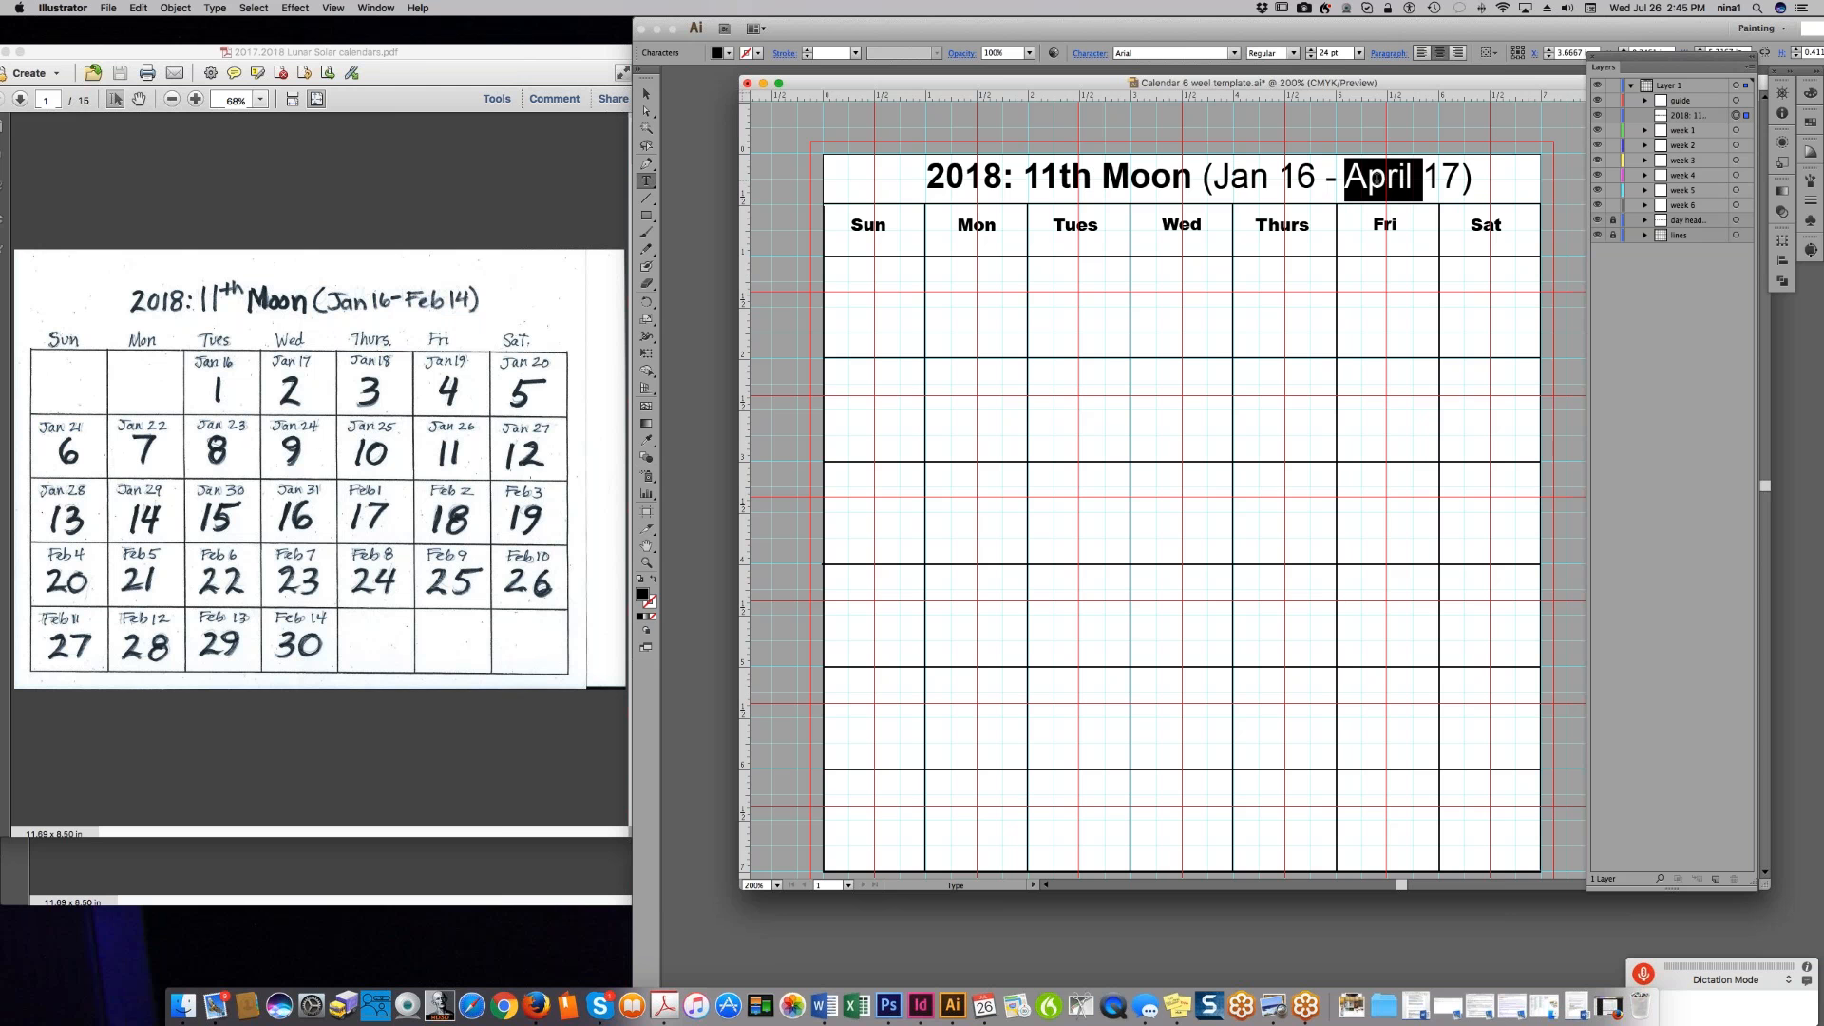
text(Feb)
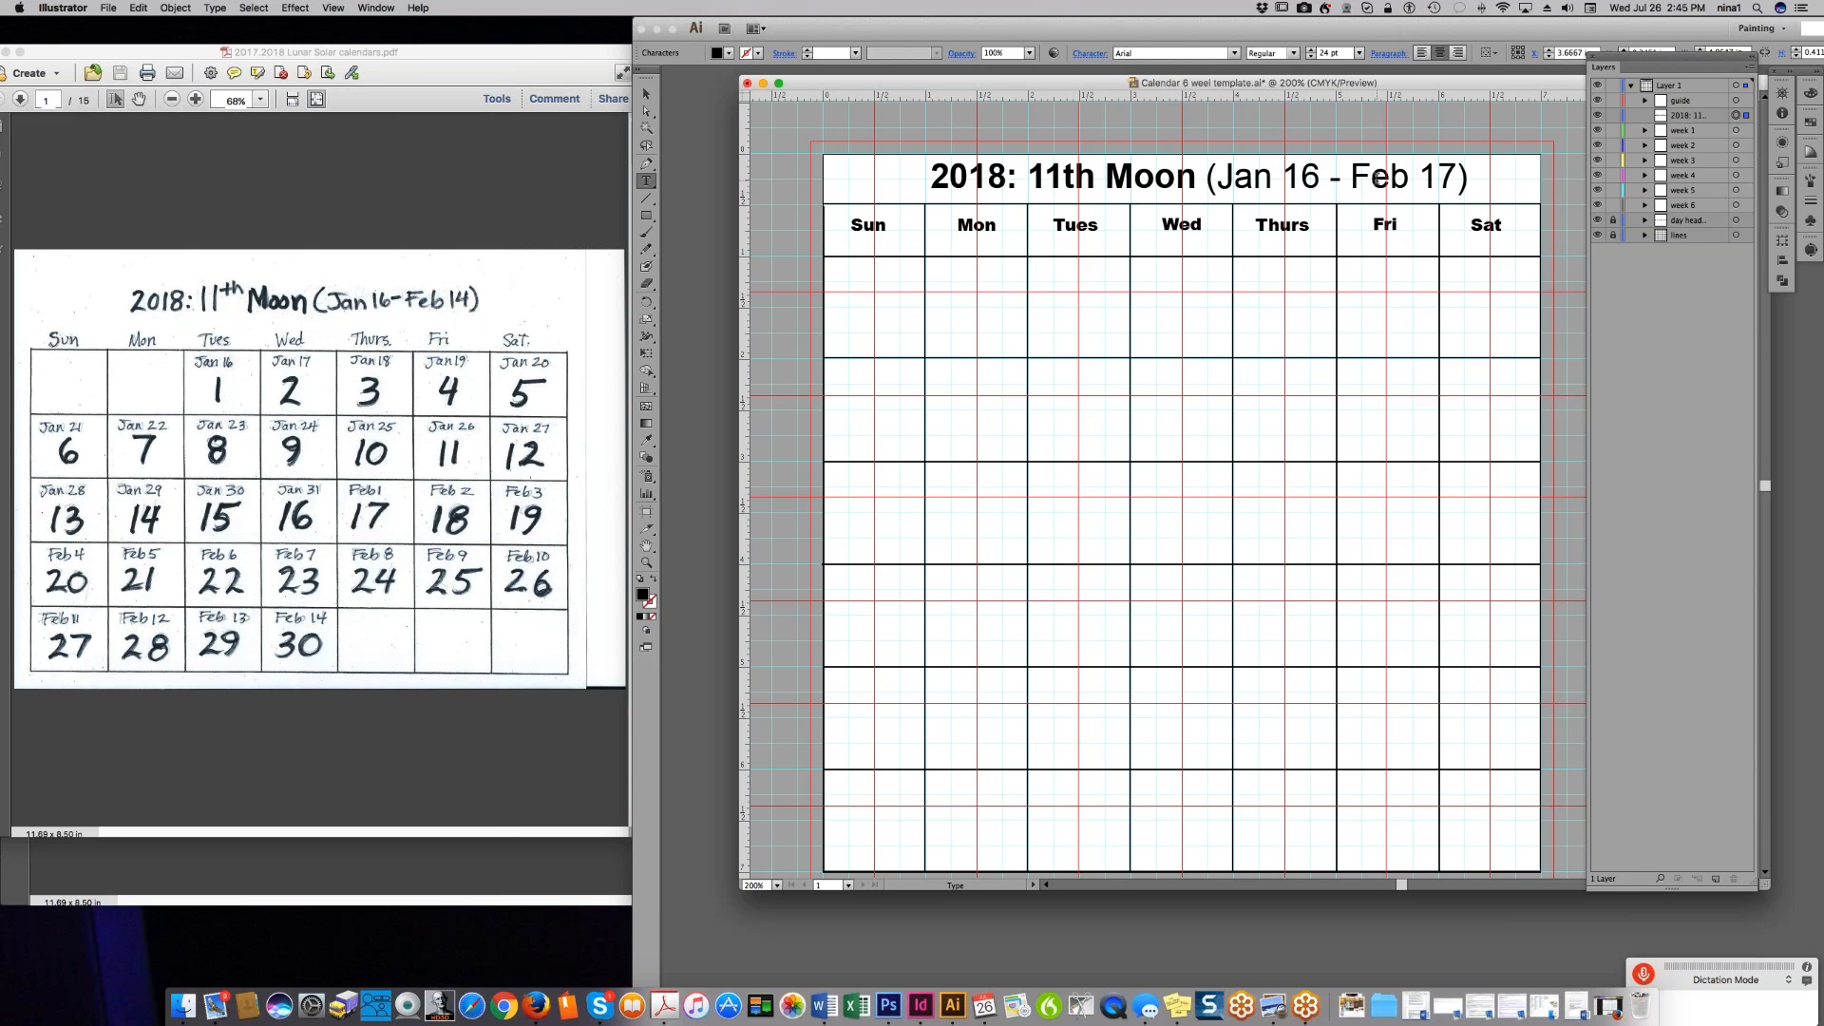
drag(1438, 167, 1458, 173)
text(4)
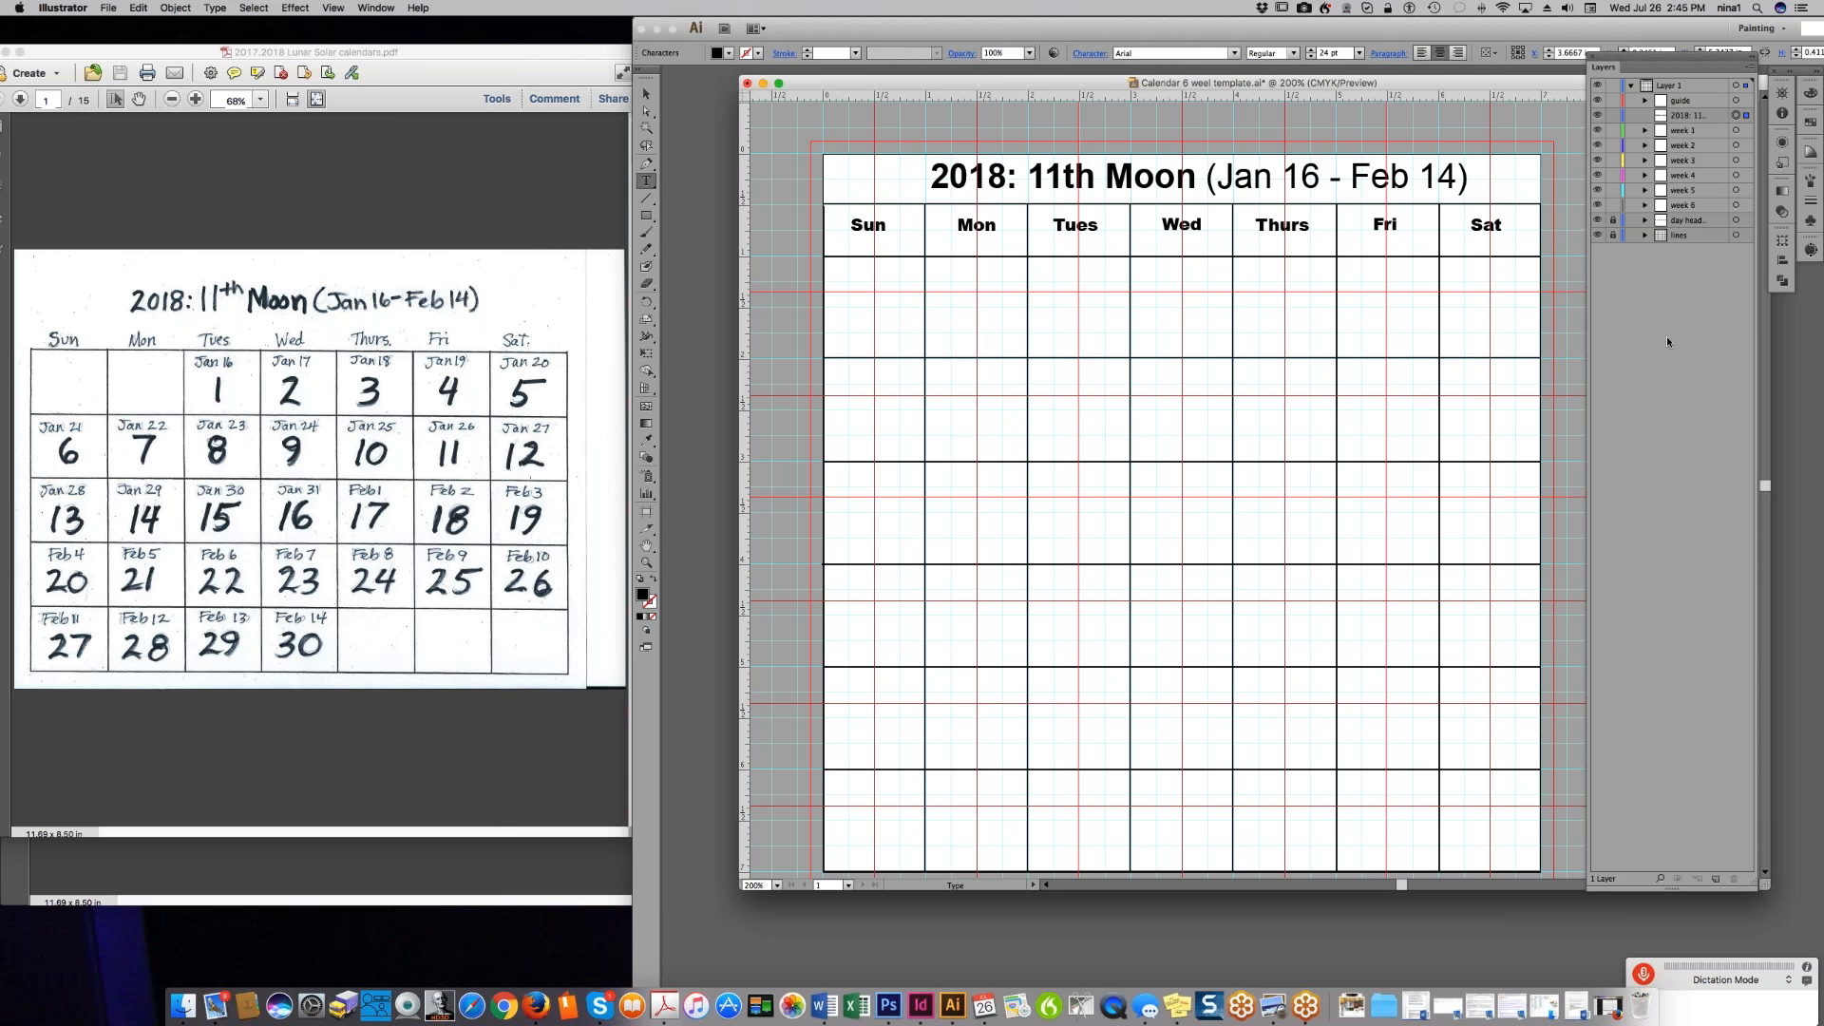
- Expand the week 1 layer and make all seven of its month/number placeholders visible
click(1643, 130)
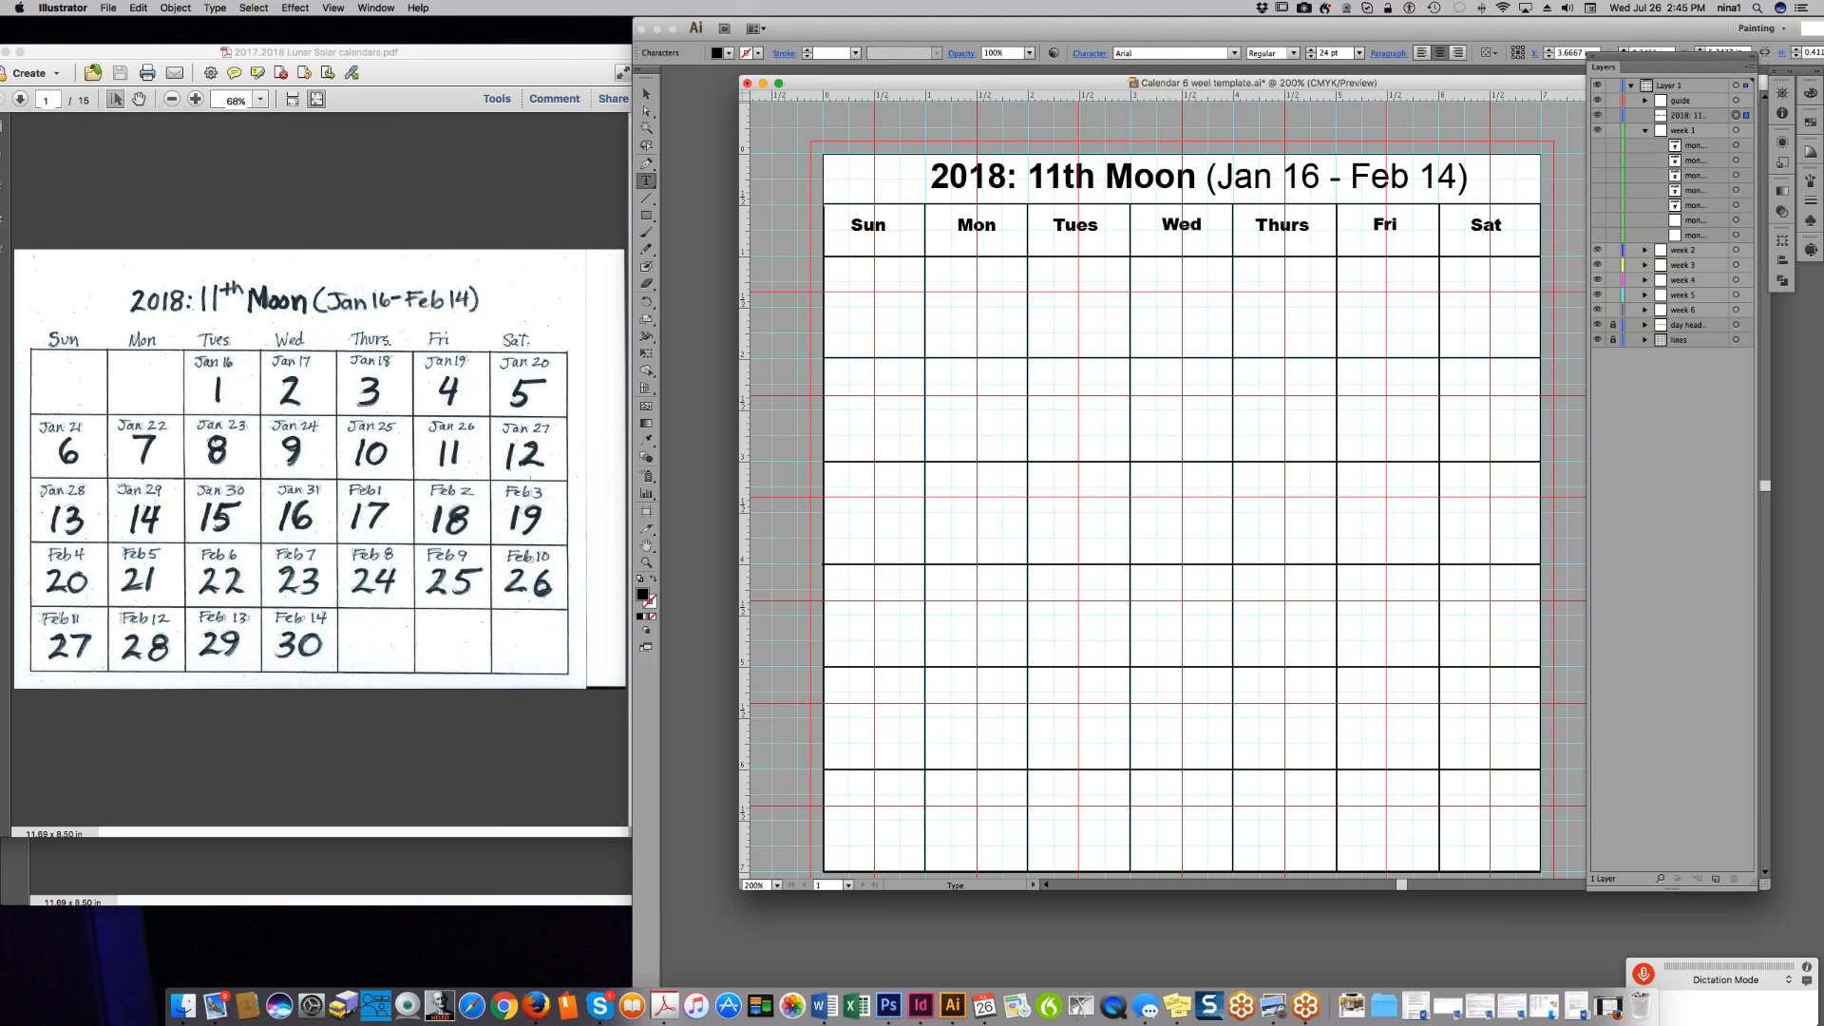
click(1596, 144)
click(1597, 159)
click(1597, 175)
click(1596, 190)
click(1597, 205)
click(1596, 220)
click(1597, 235)
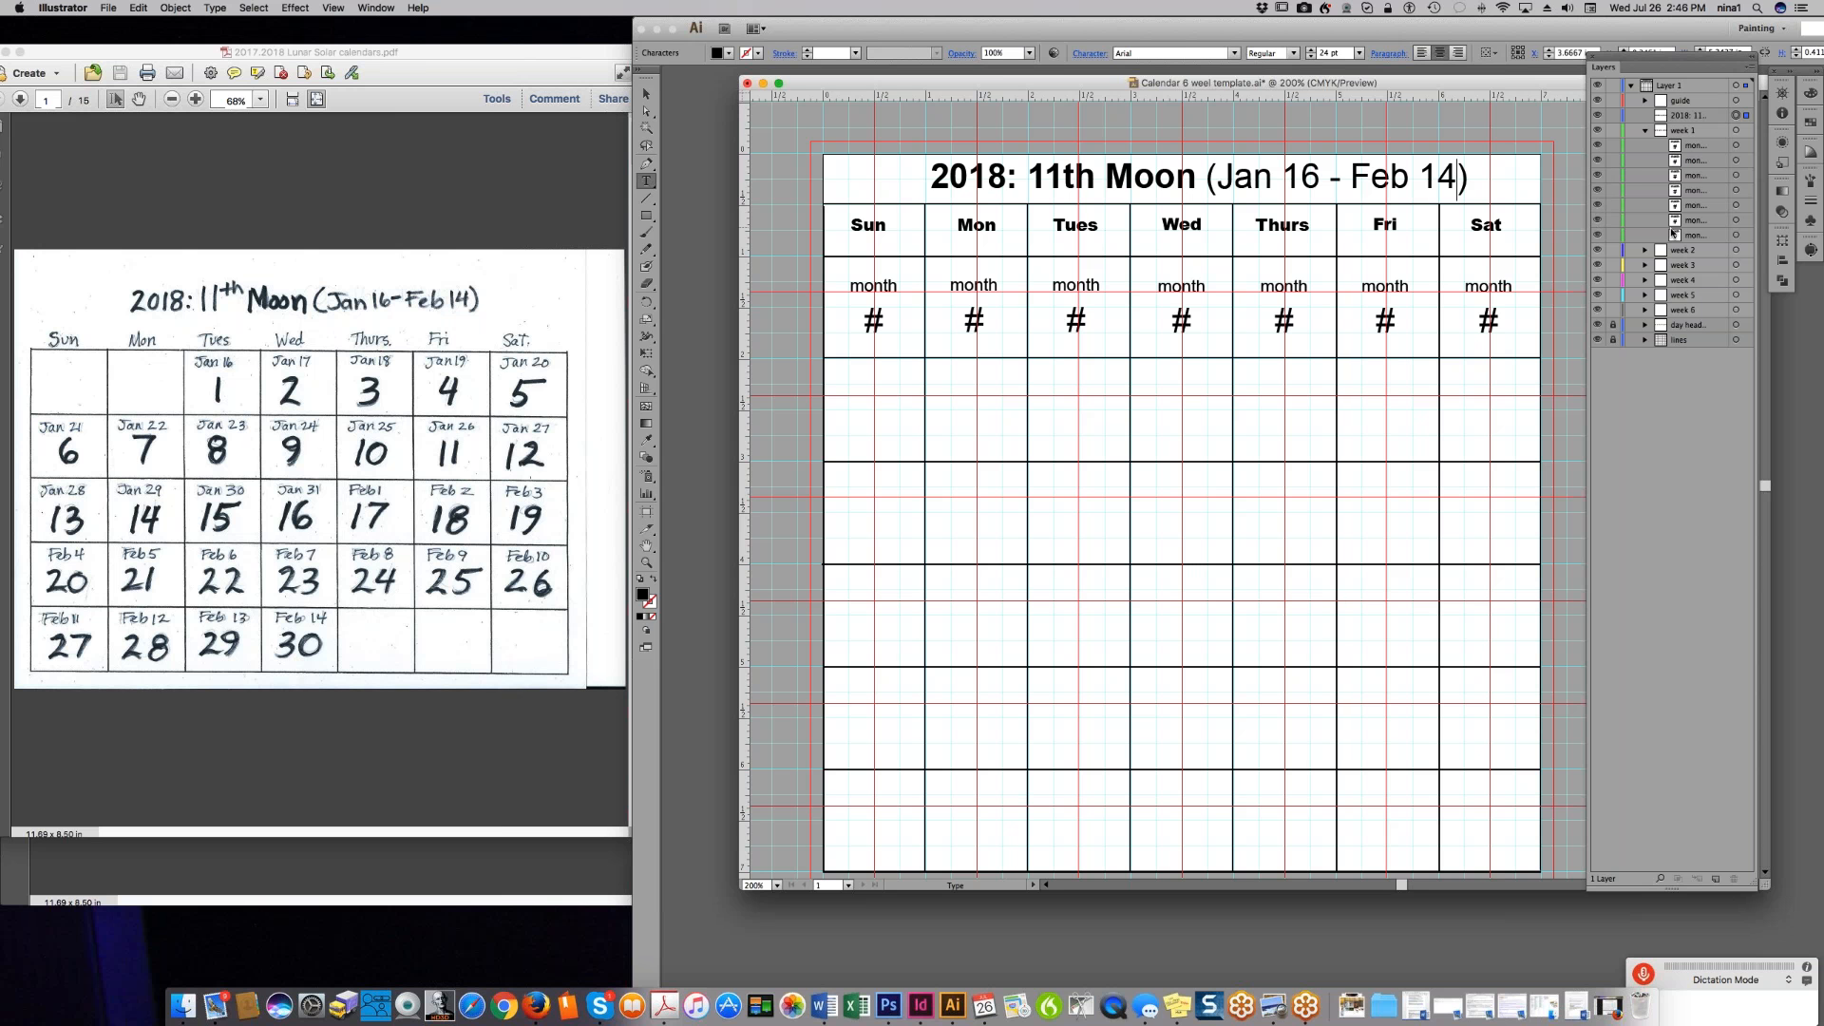
- Reverse the stacking order of the seven placeholder groups in week 1 and clear the layer highlighting
click(1696, 144)
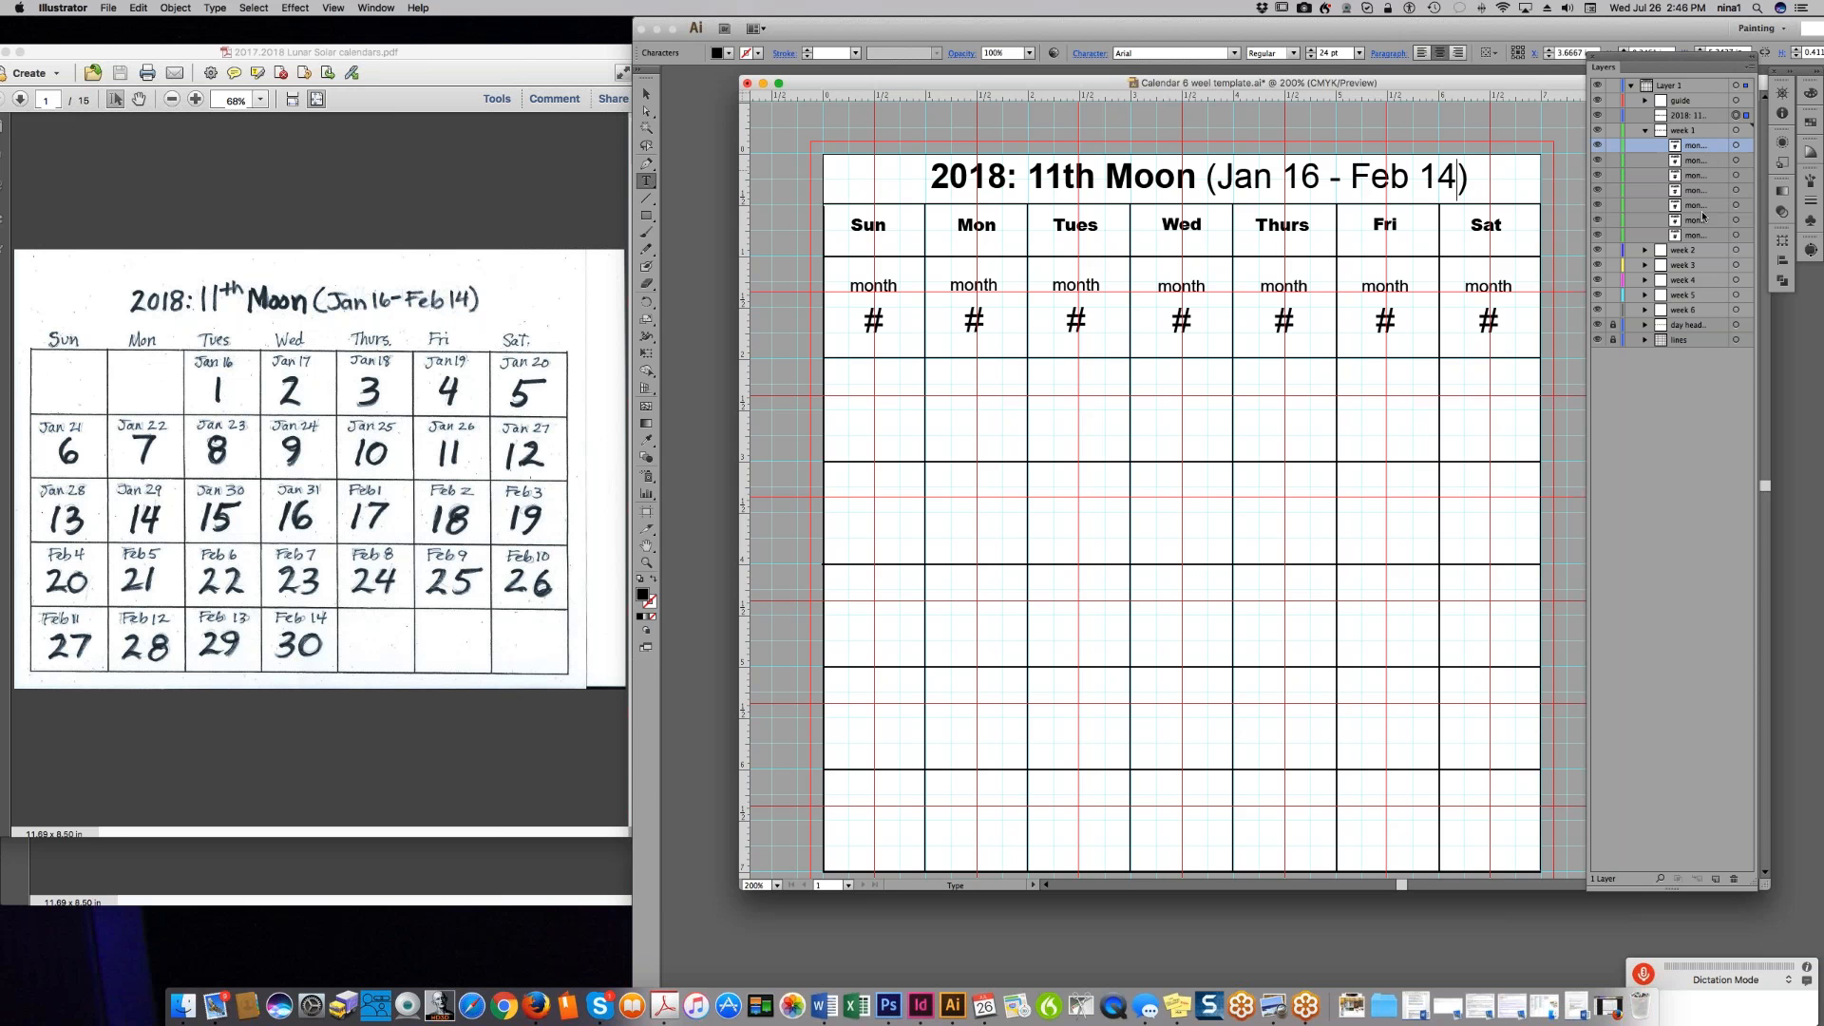
shift+click(1701, 237)
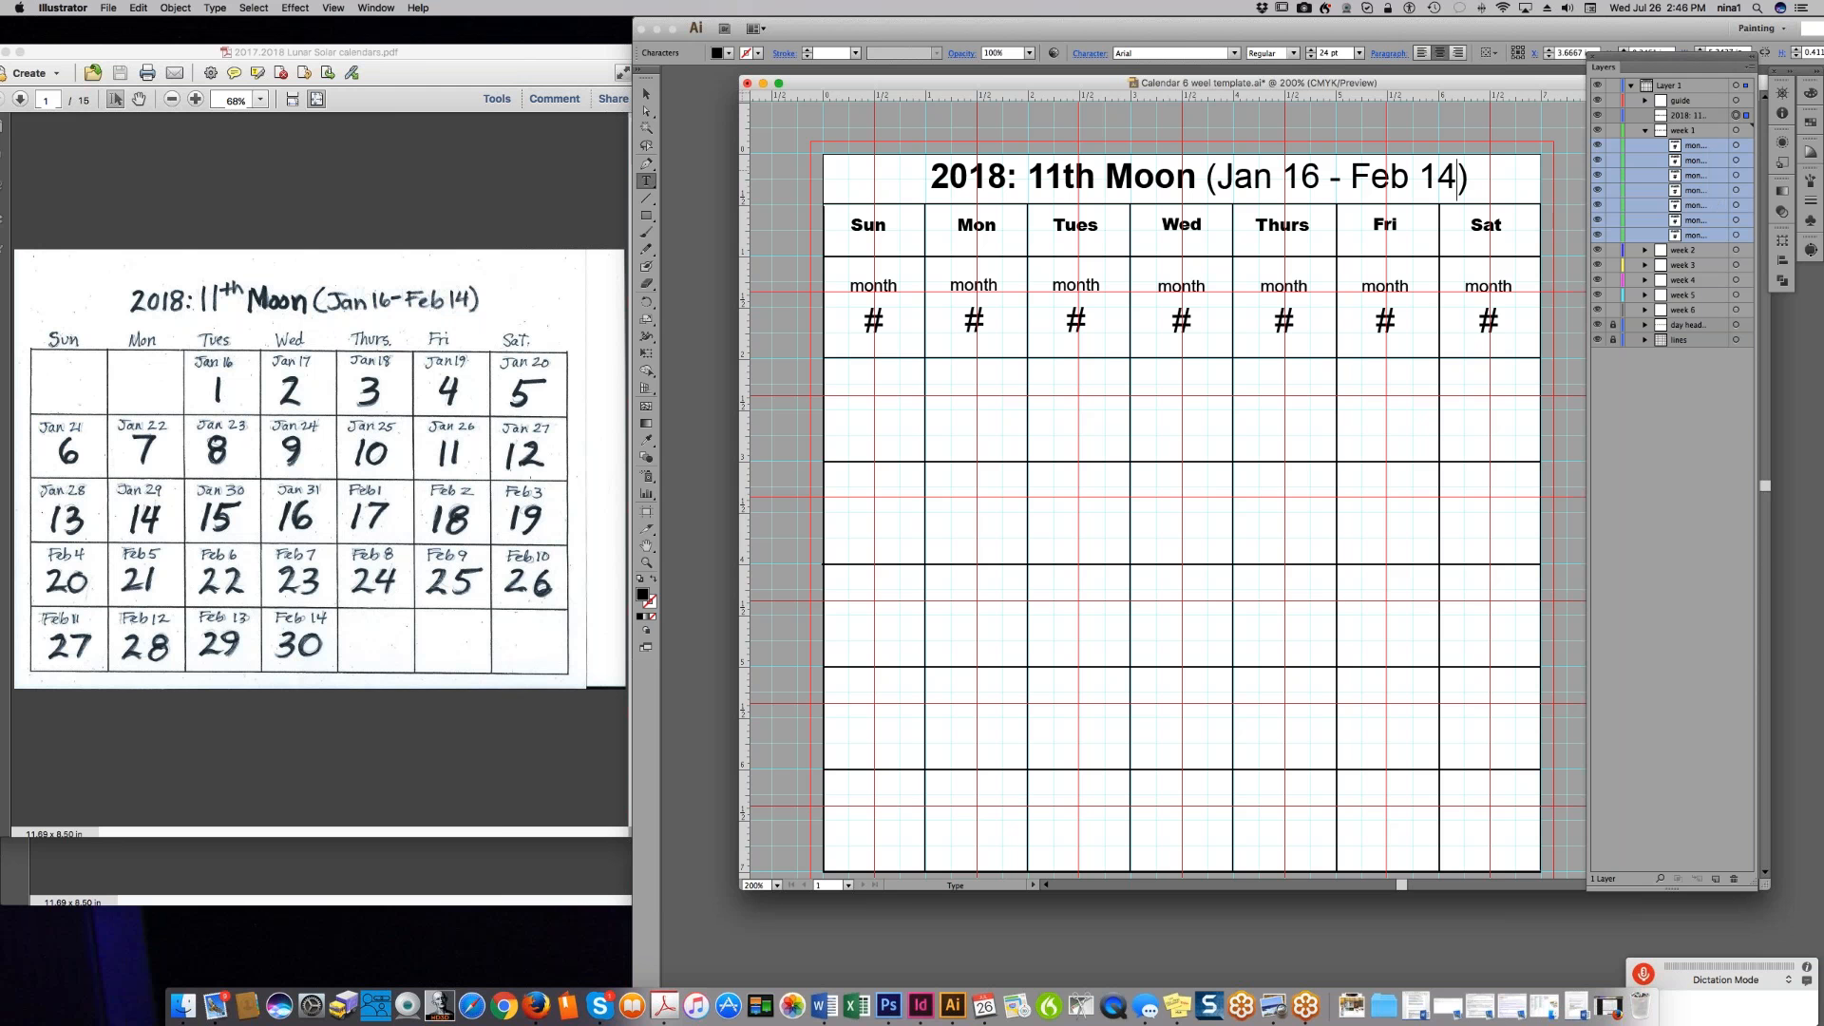
click(1747, 66)
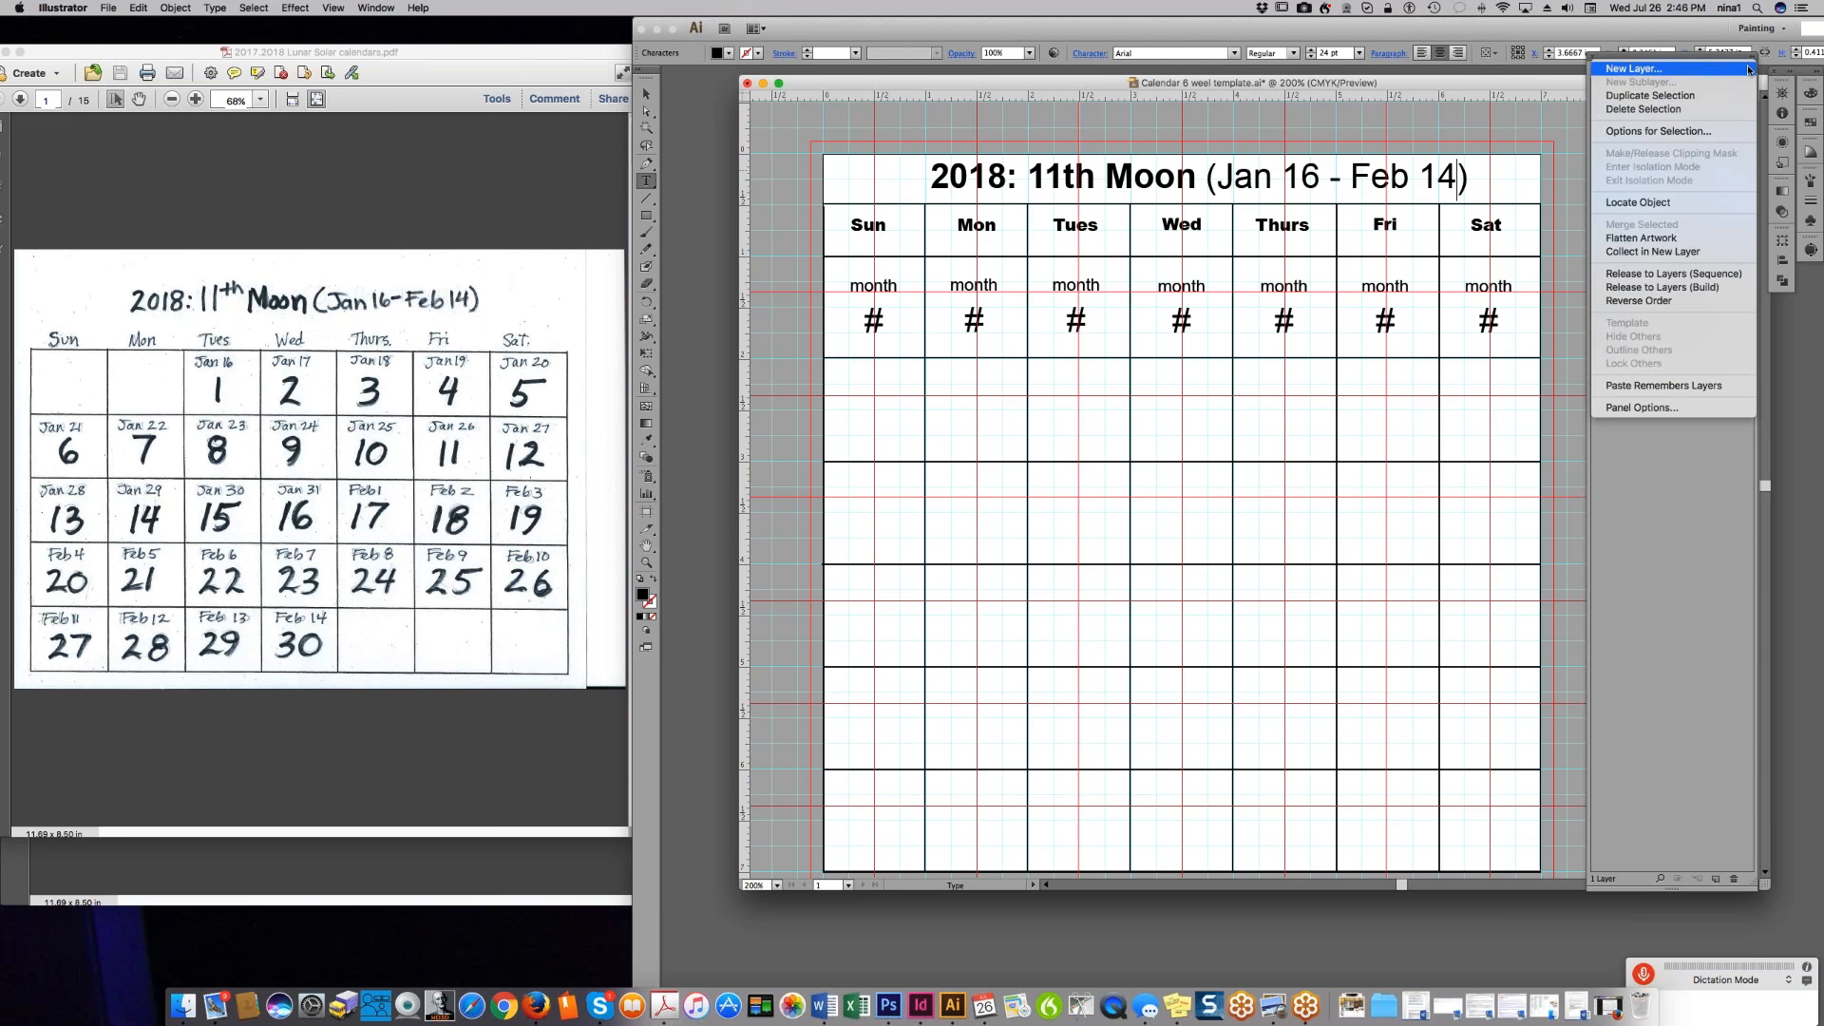
click(1655, 301)
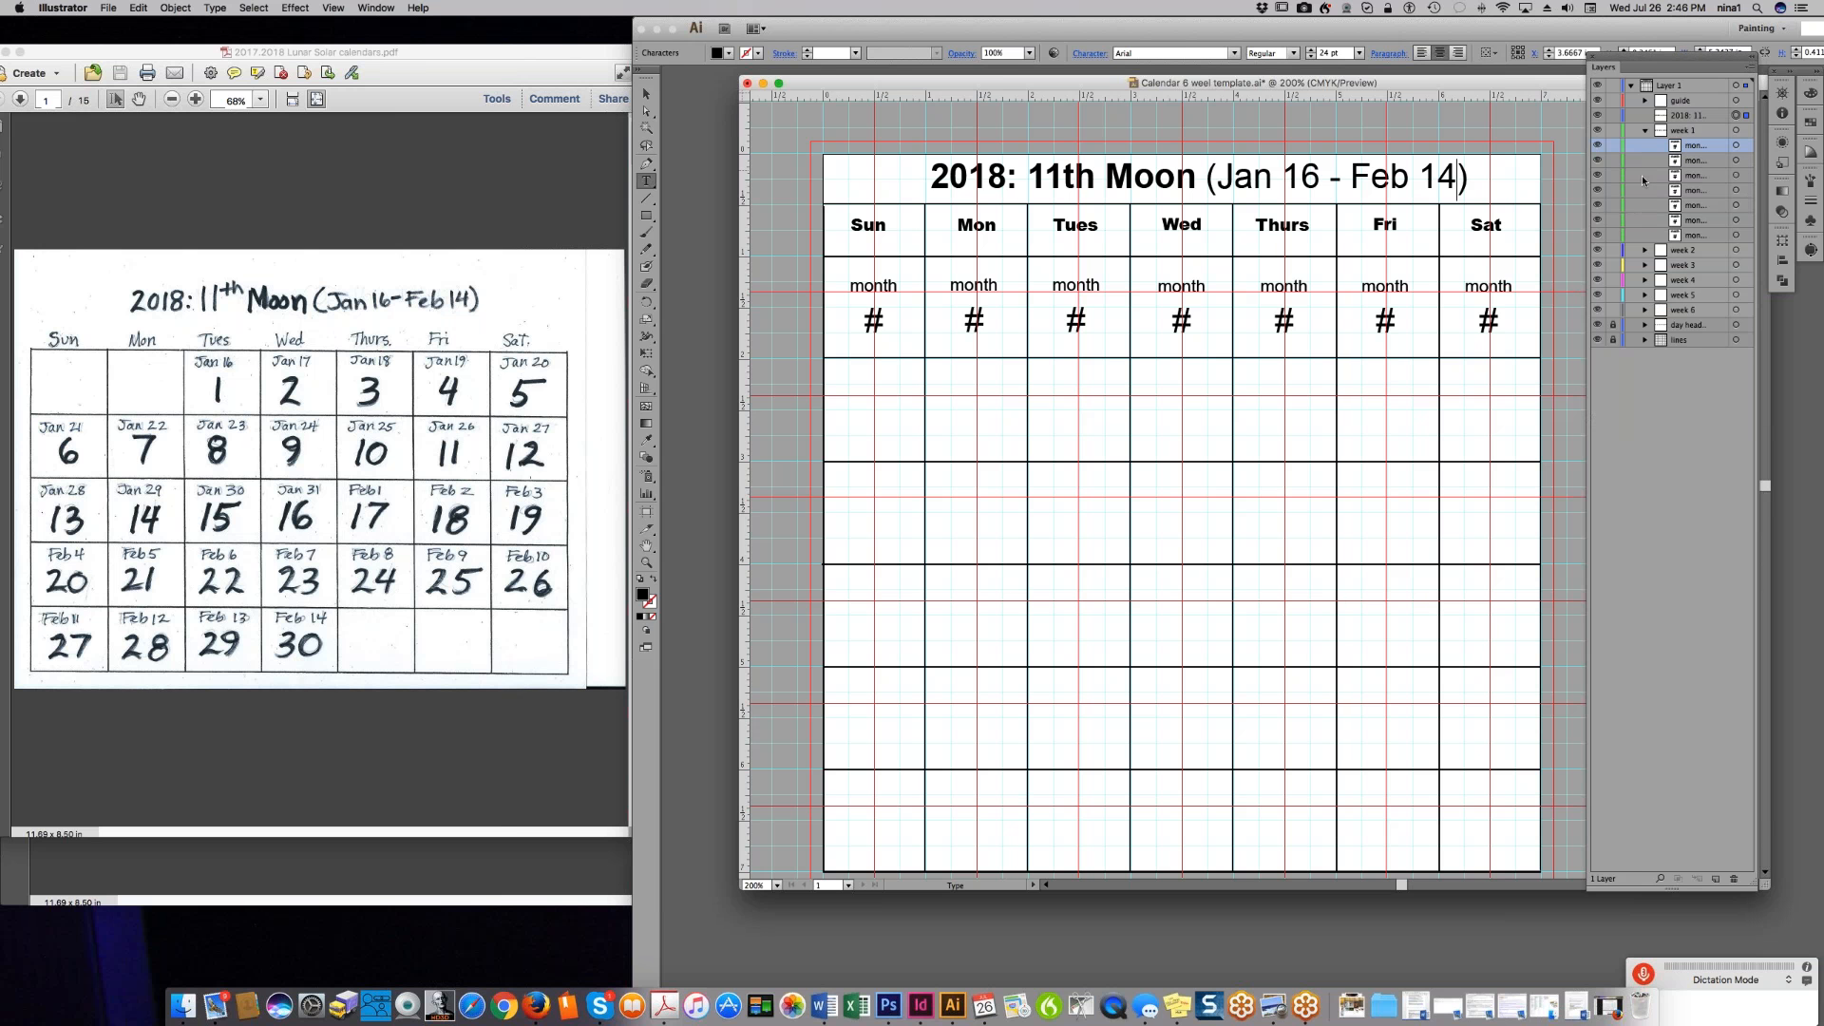
super+click(1643, 147)
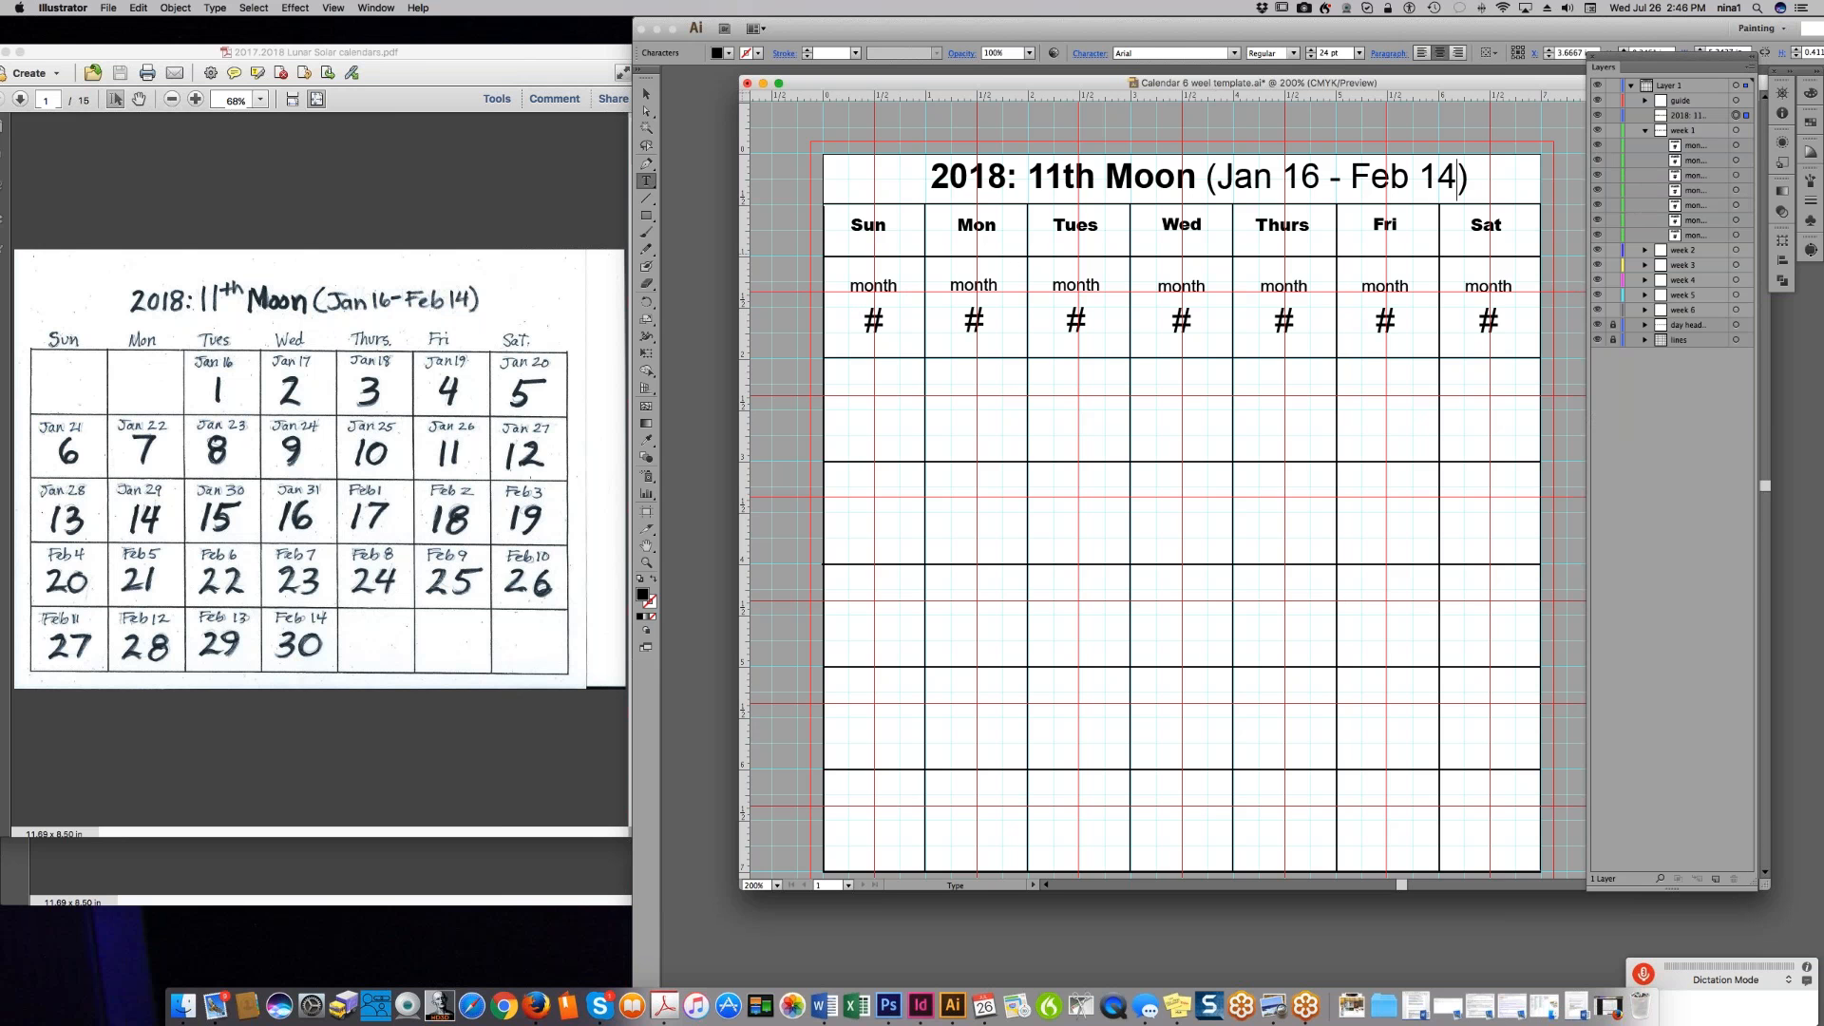
- Make all seven month/number placeholders in the week 2 layer visible and reverse their stacking order
click(1646, 252)
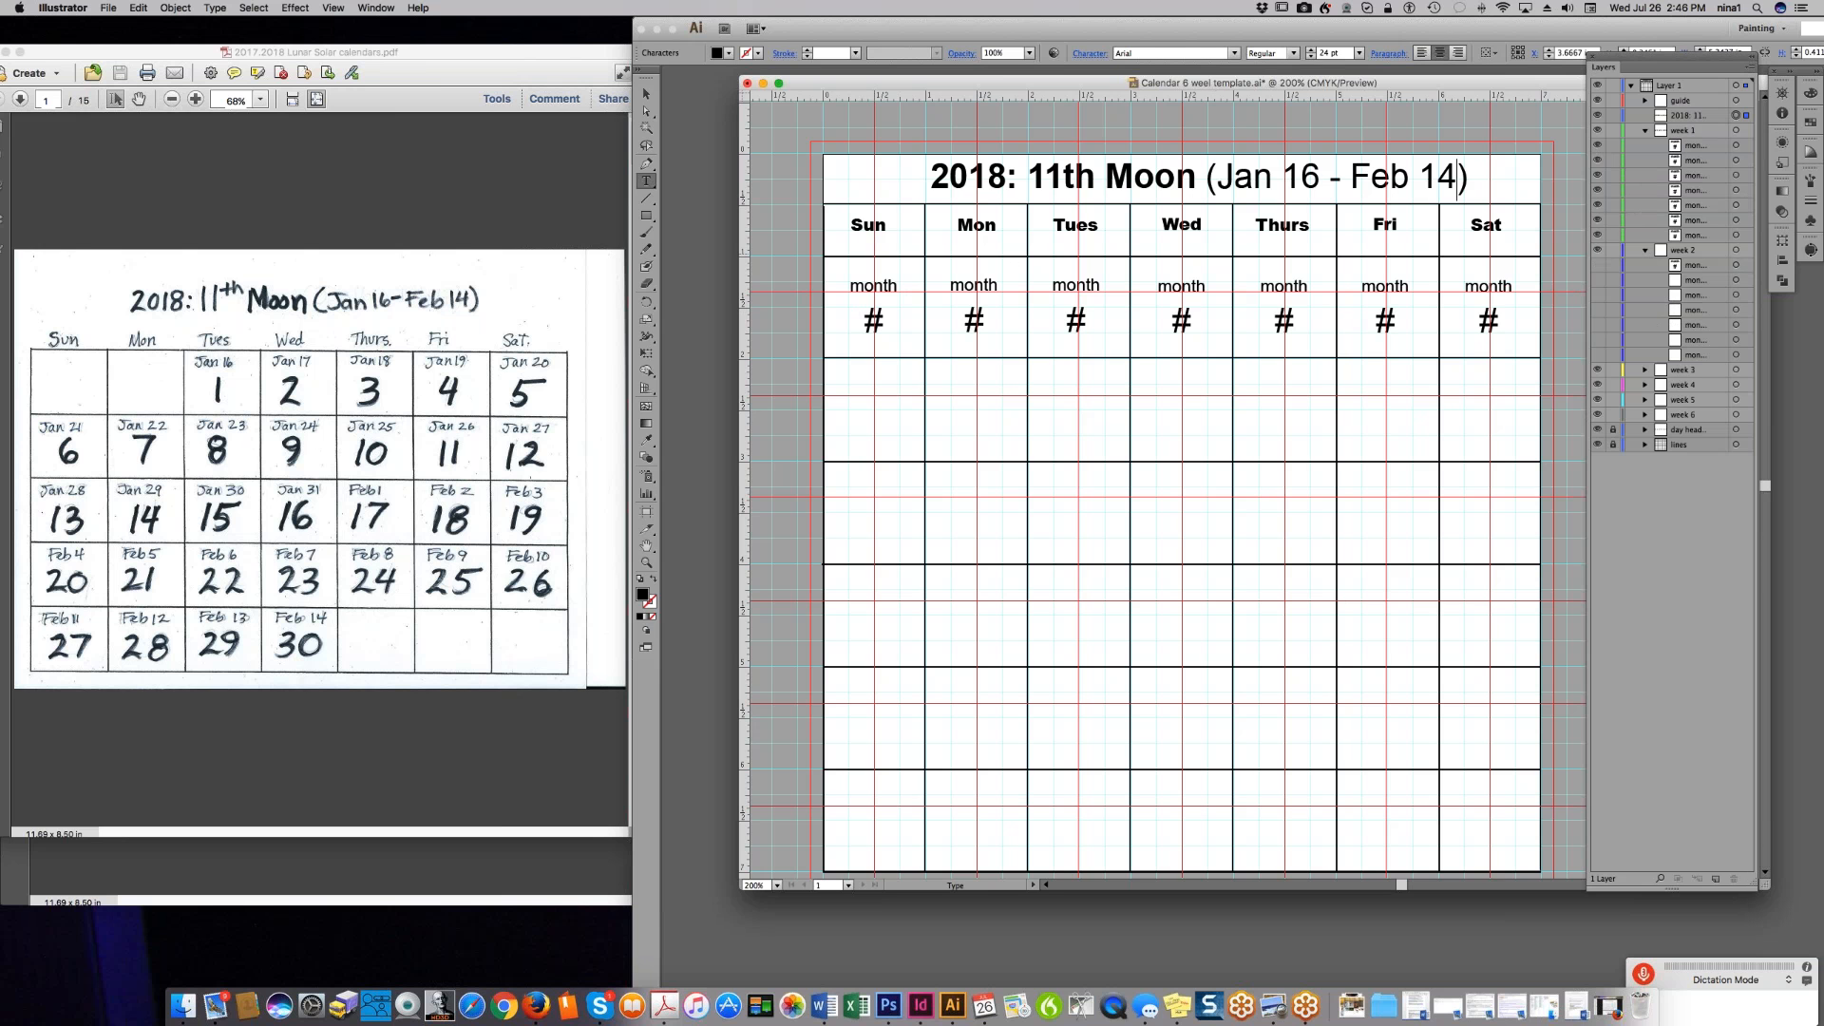
drag(1597, 265, 1598, 355)
click(1708, 268)
shift+click(1712, 355)
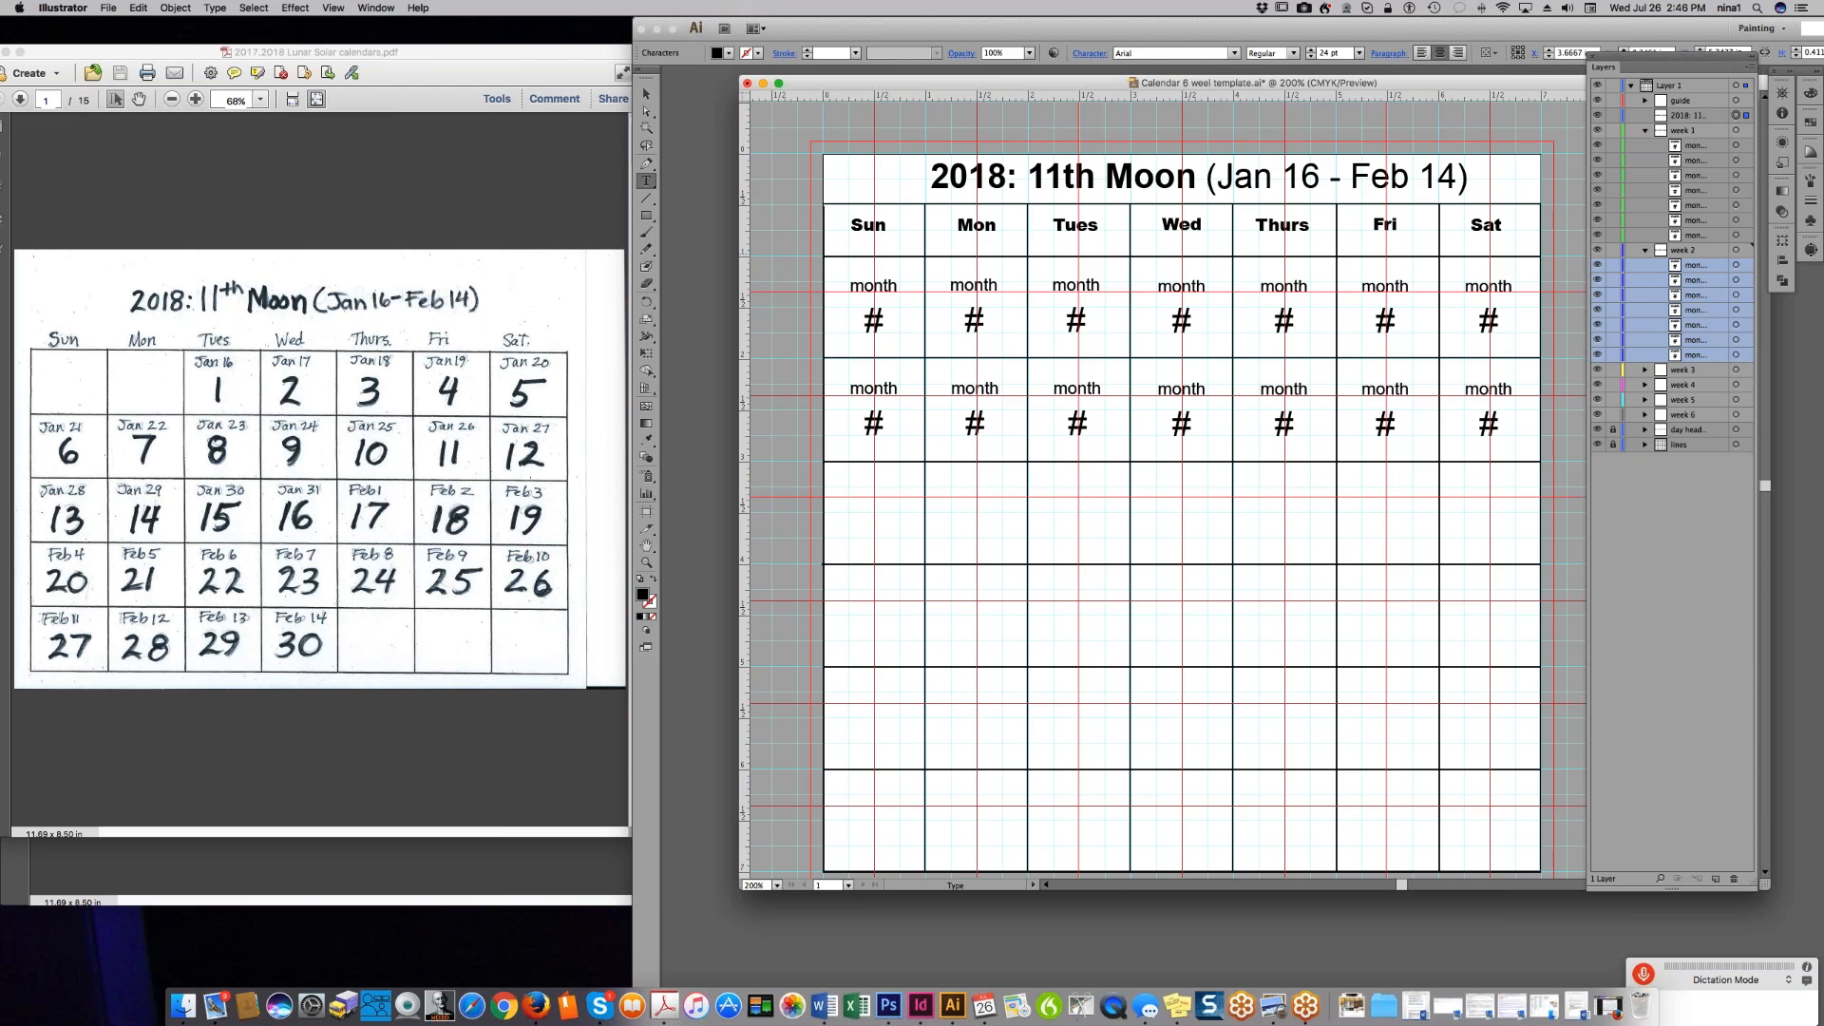
click(1751, 68)
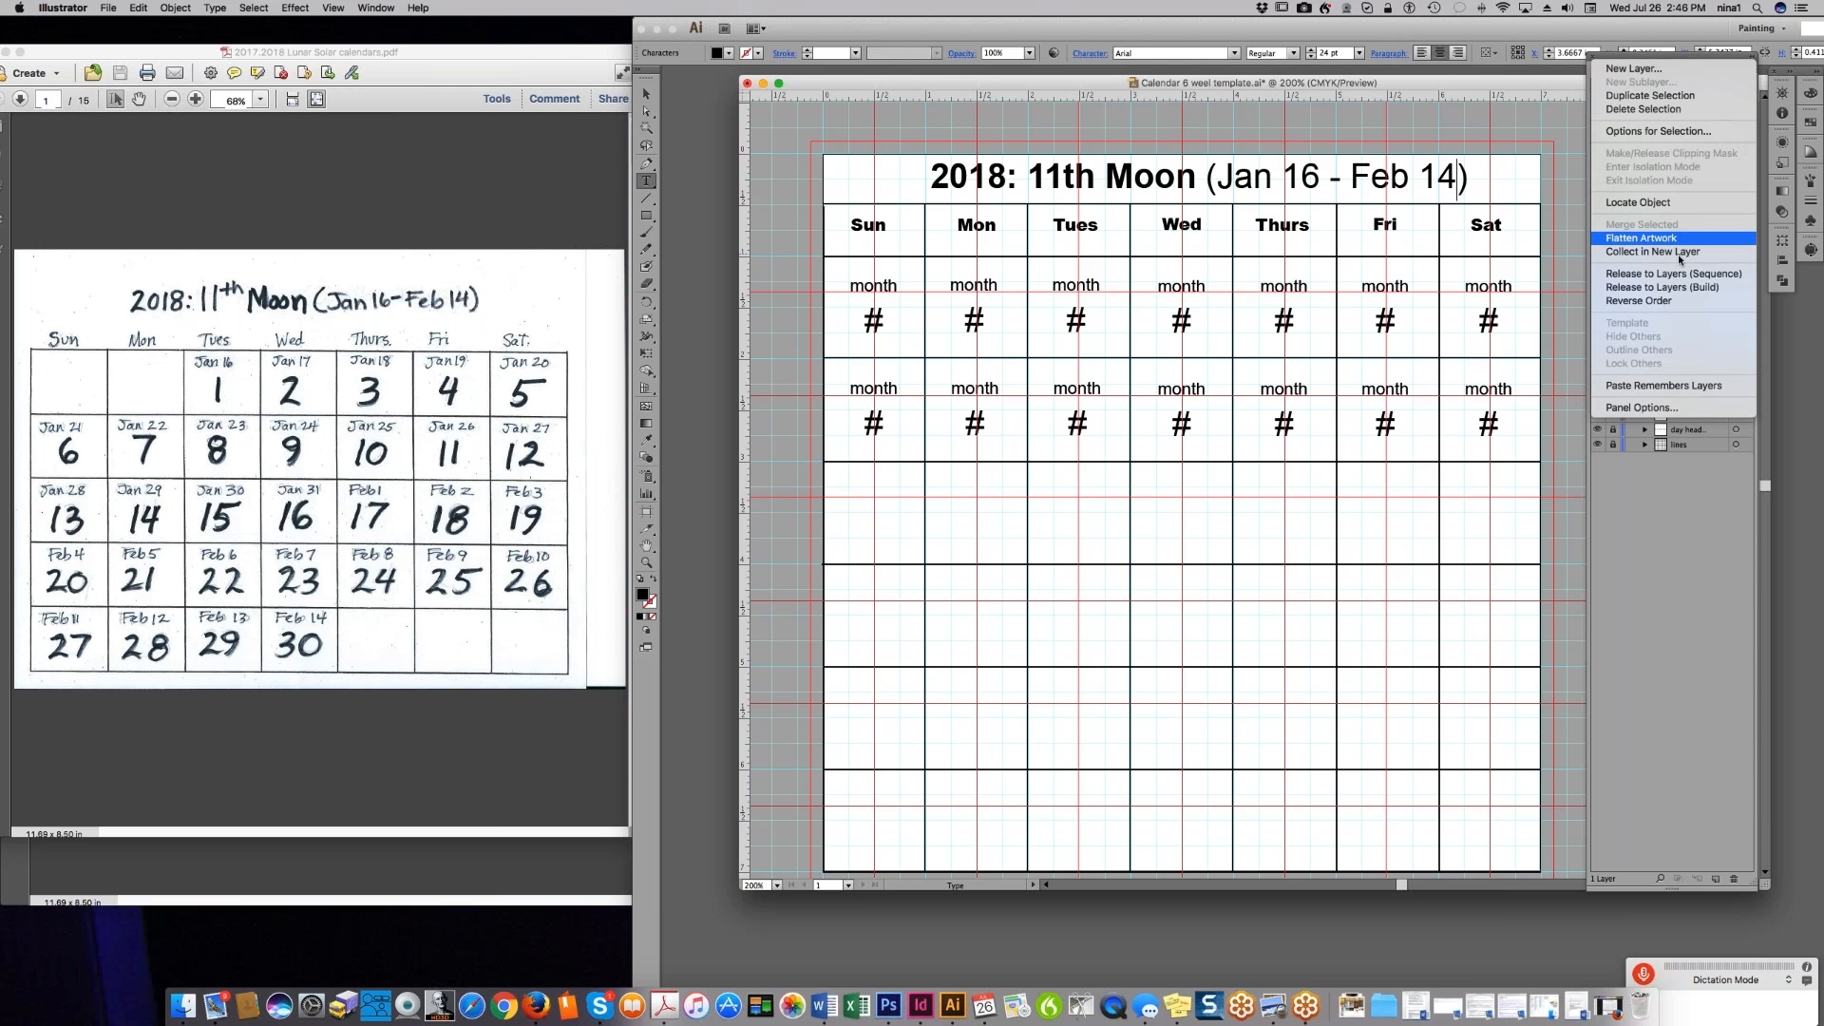
click(1675, 287)
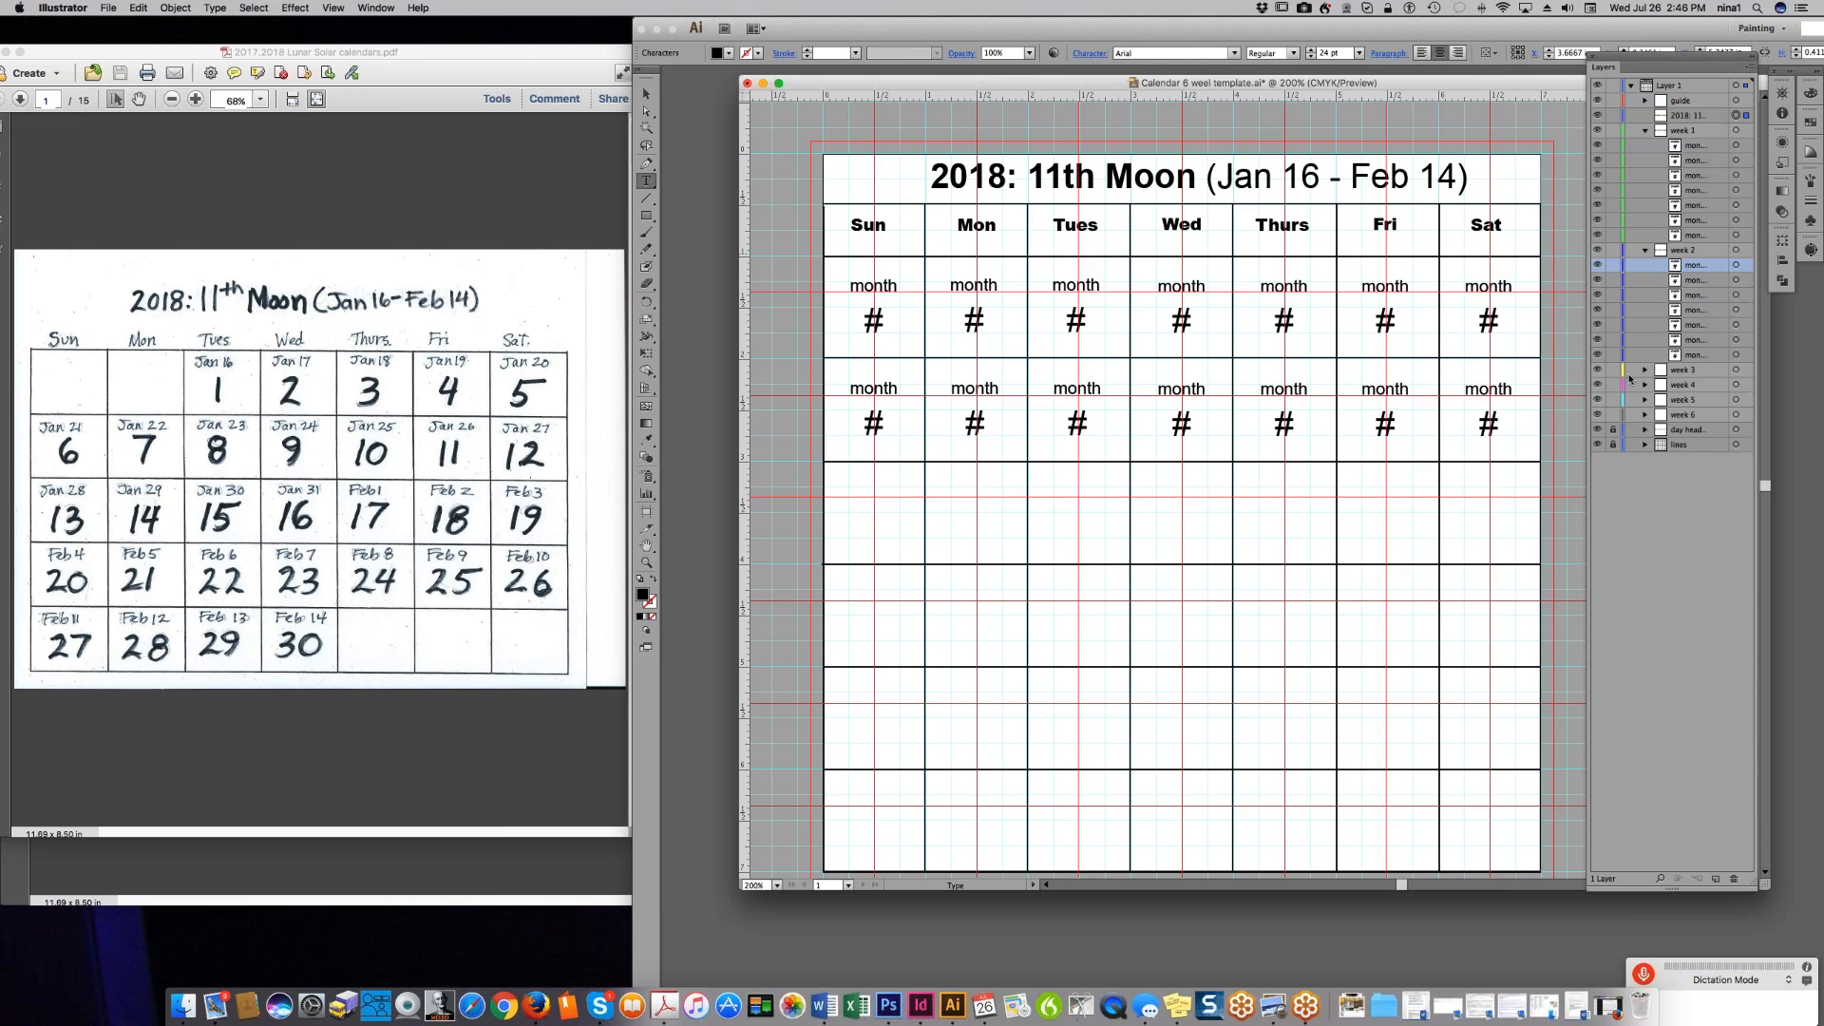
- Make all seven month/number placeholders in the week 3 layer visible and reverse their stacking order
click(1646, 371)
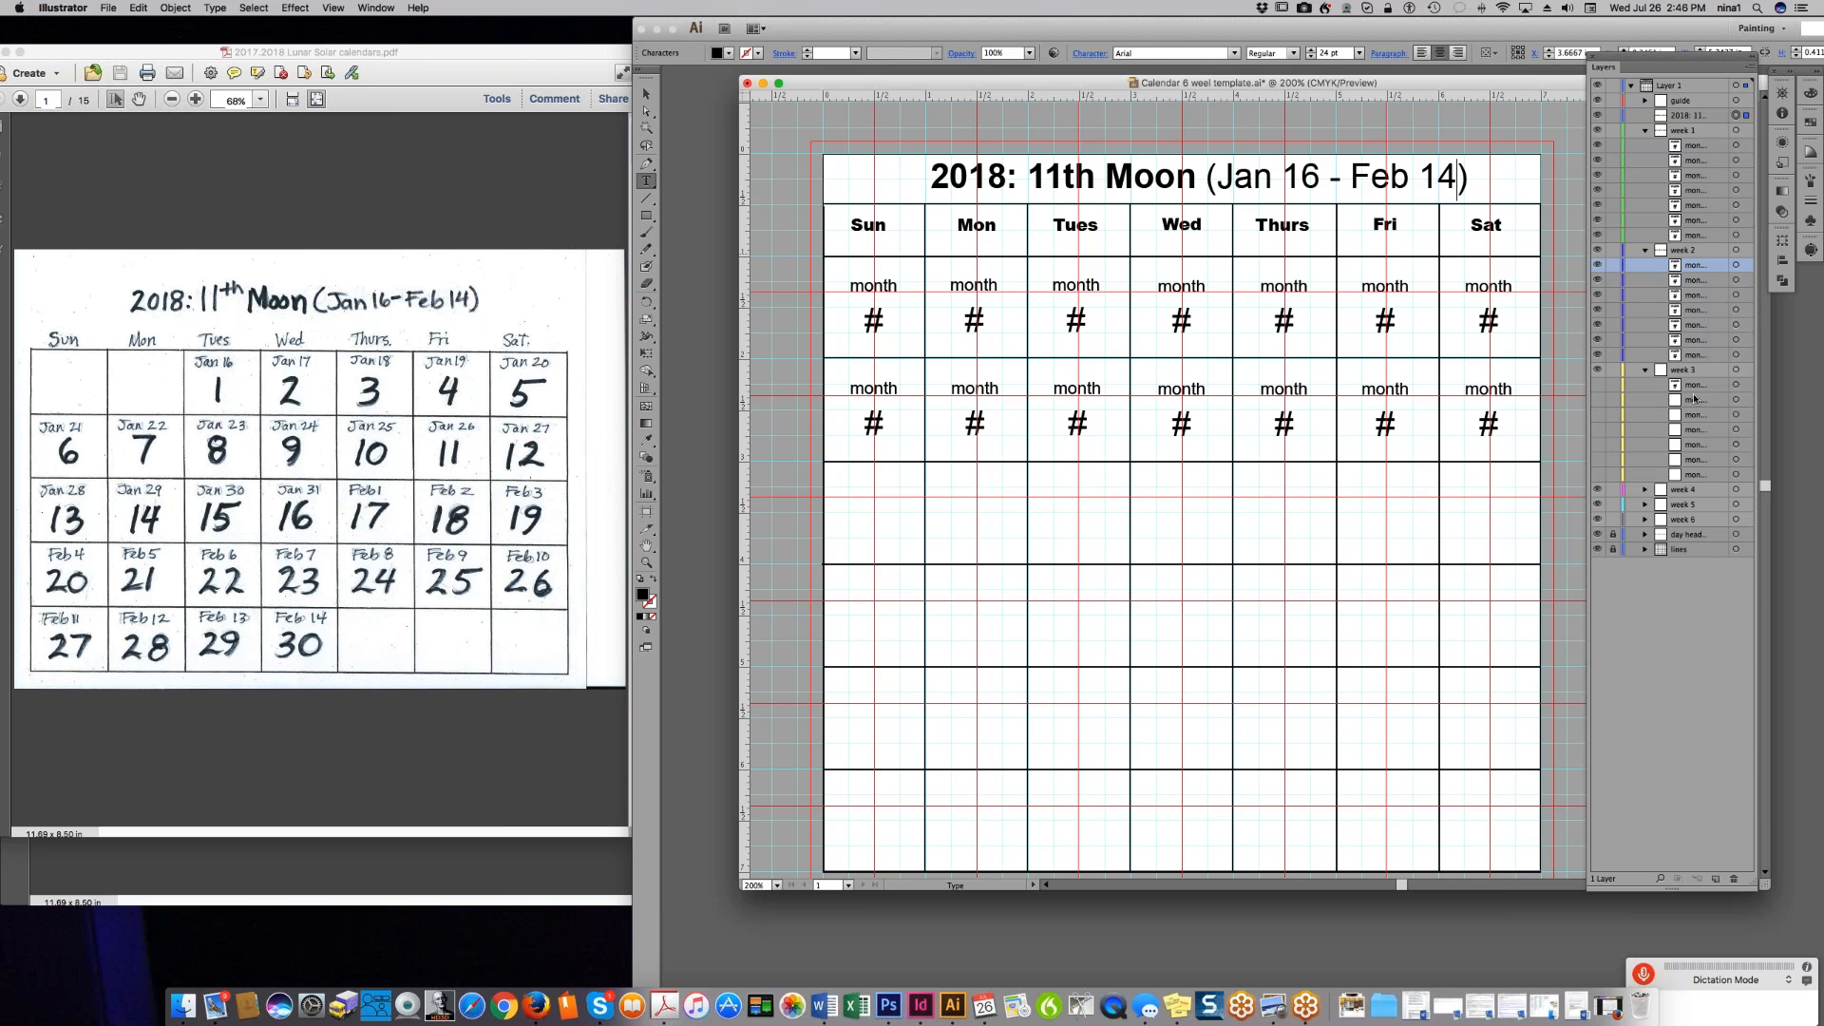
click(1632, 399)
drag(1597, 385, 1596, 474)
click(1700, 474)
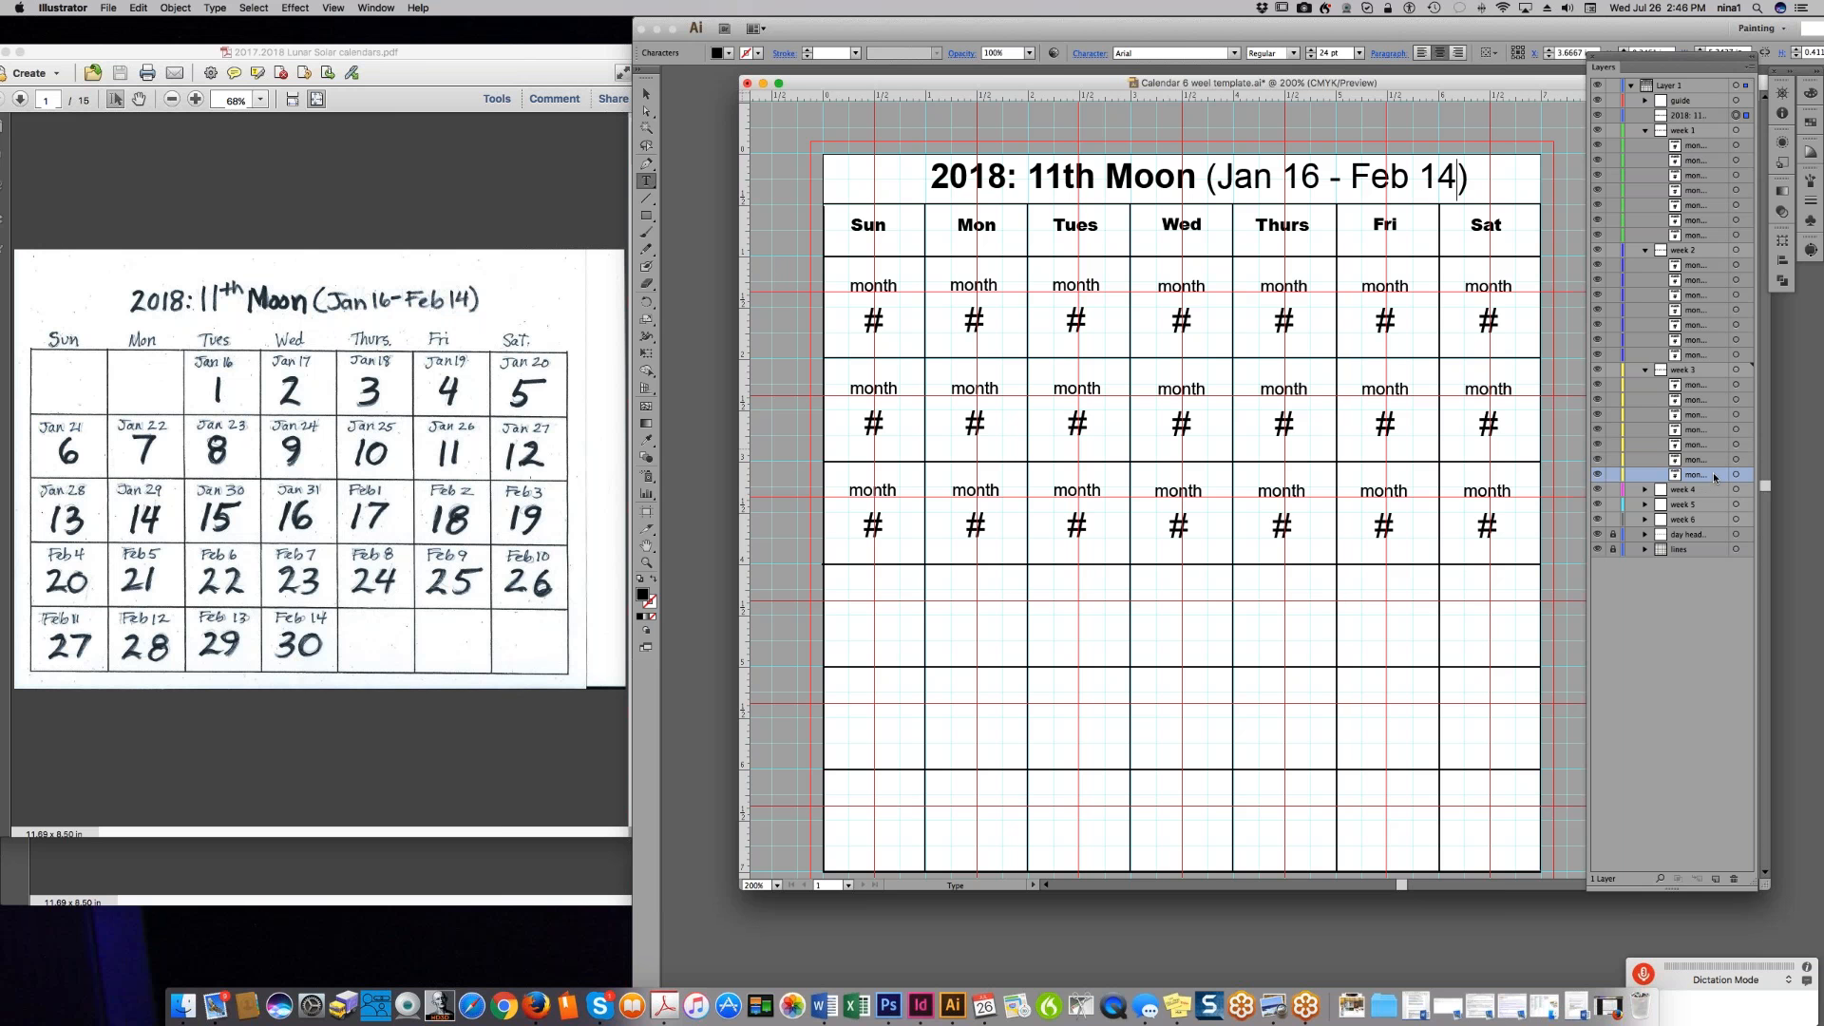
shift+click(1706, 386)
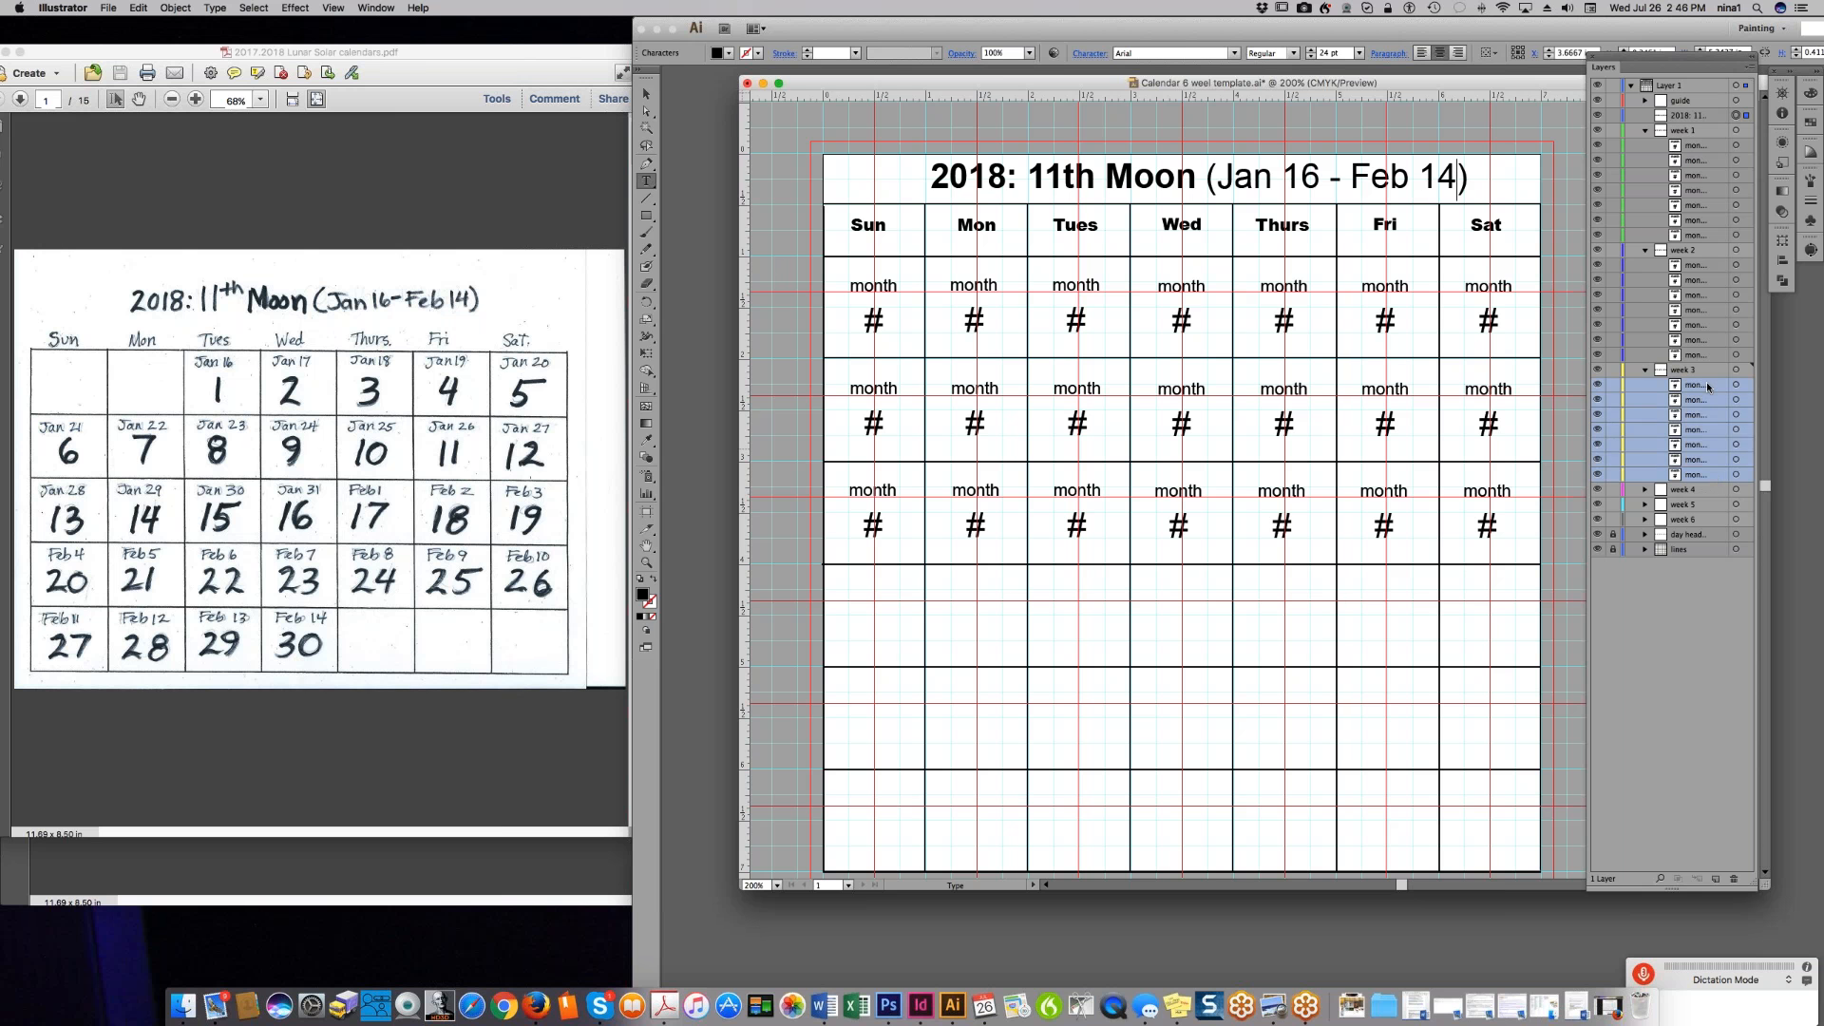
click(1751, 66)
click(1660, 301)
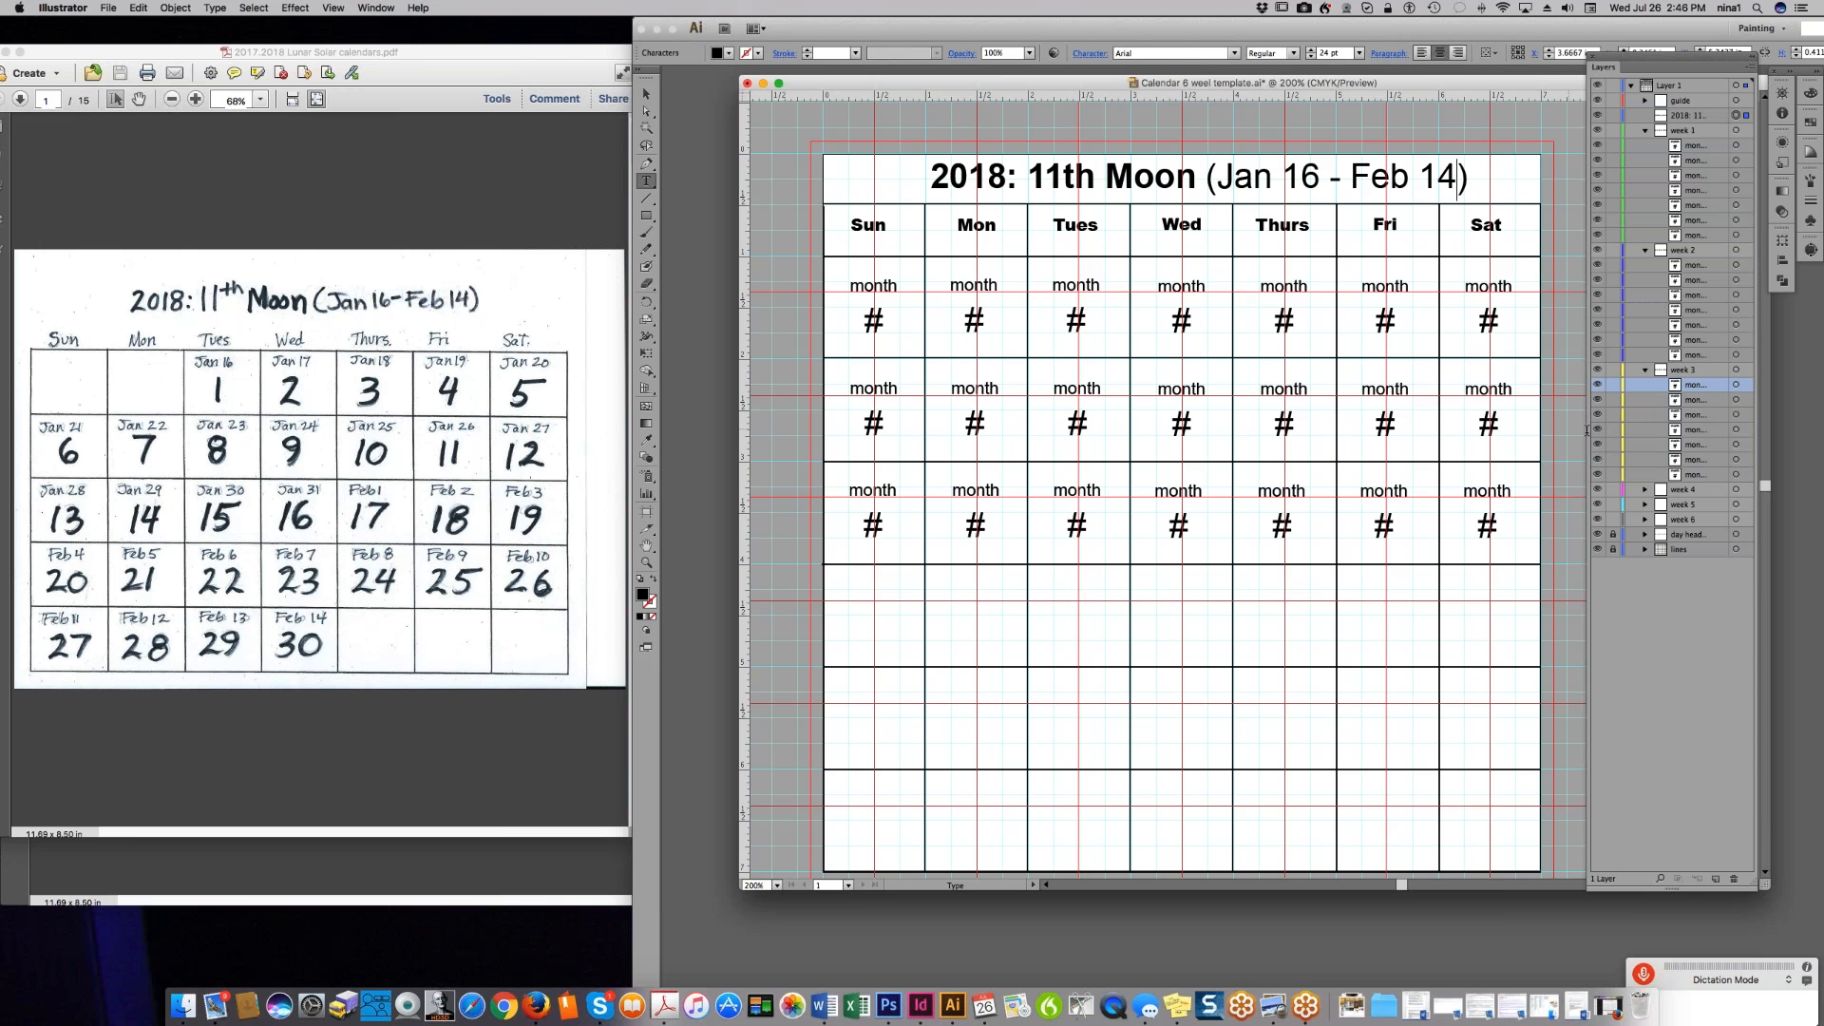
- Expand the week 4 layer and make all seven of its month/number placeholders visible
click(1644, 495)
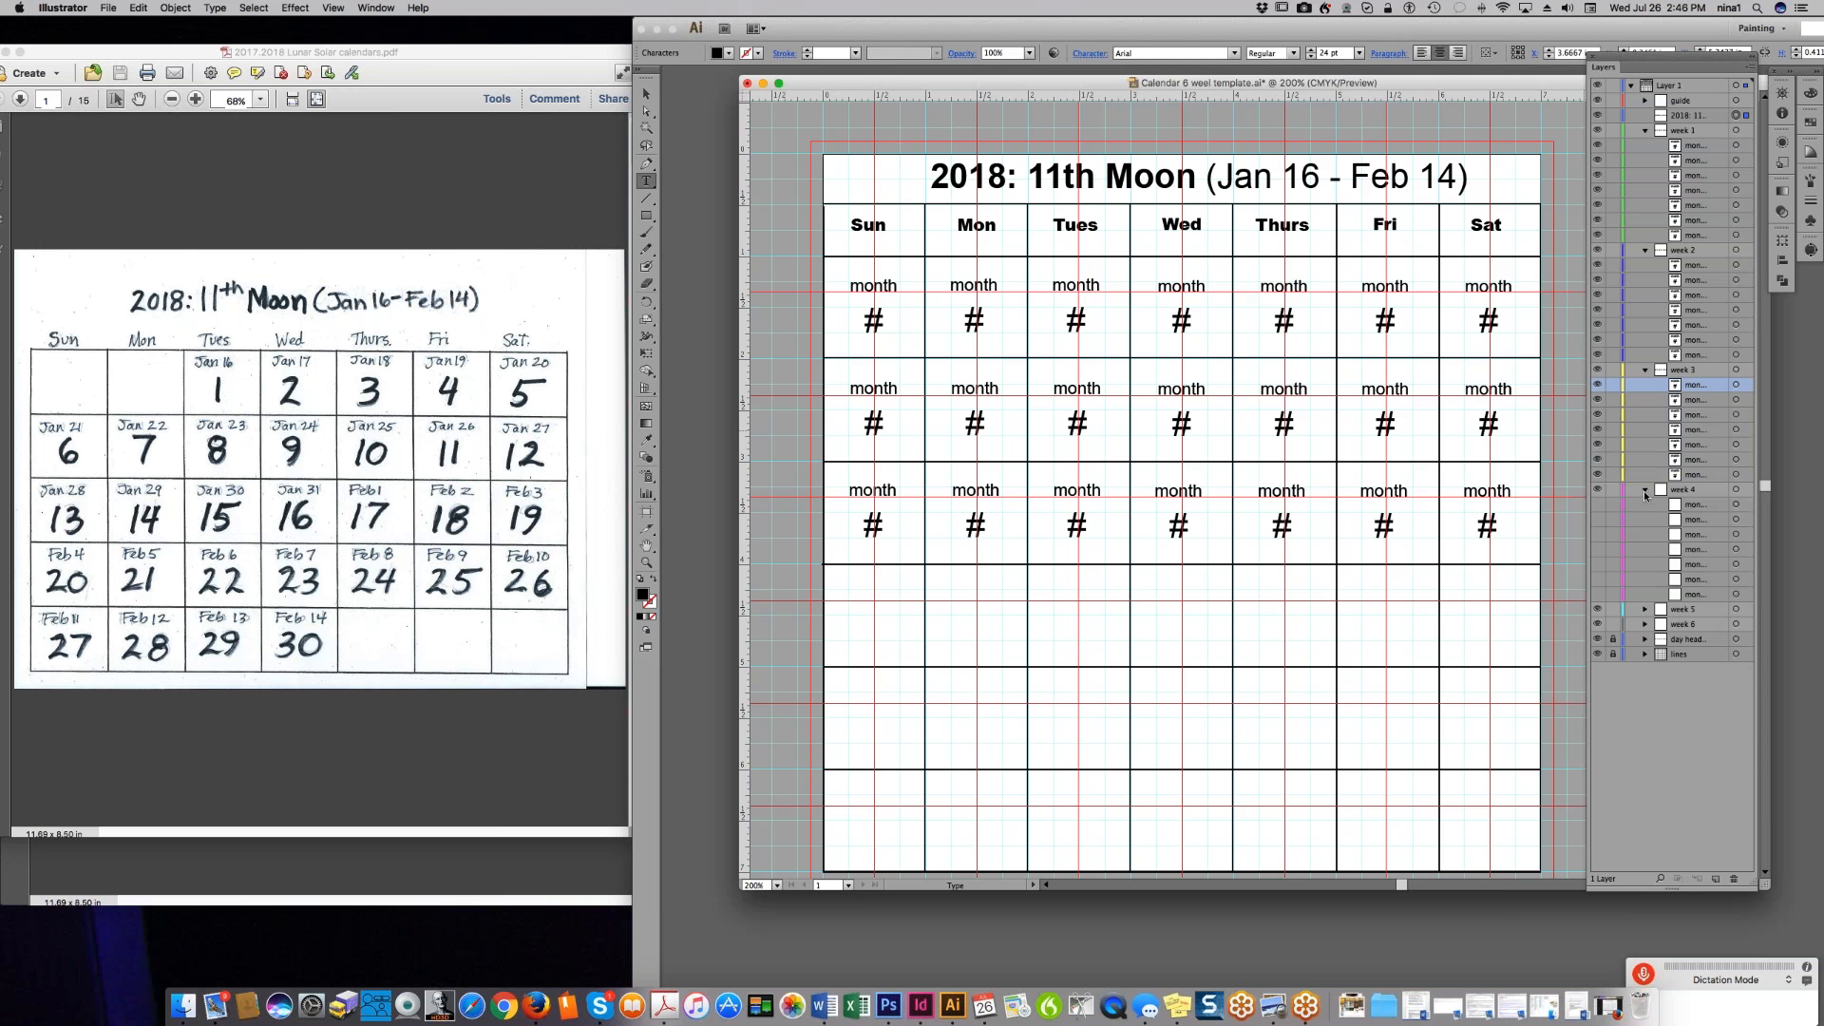
click(1708, 510)
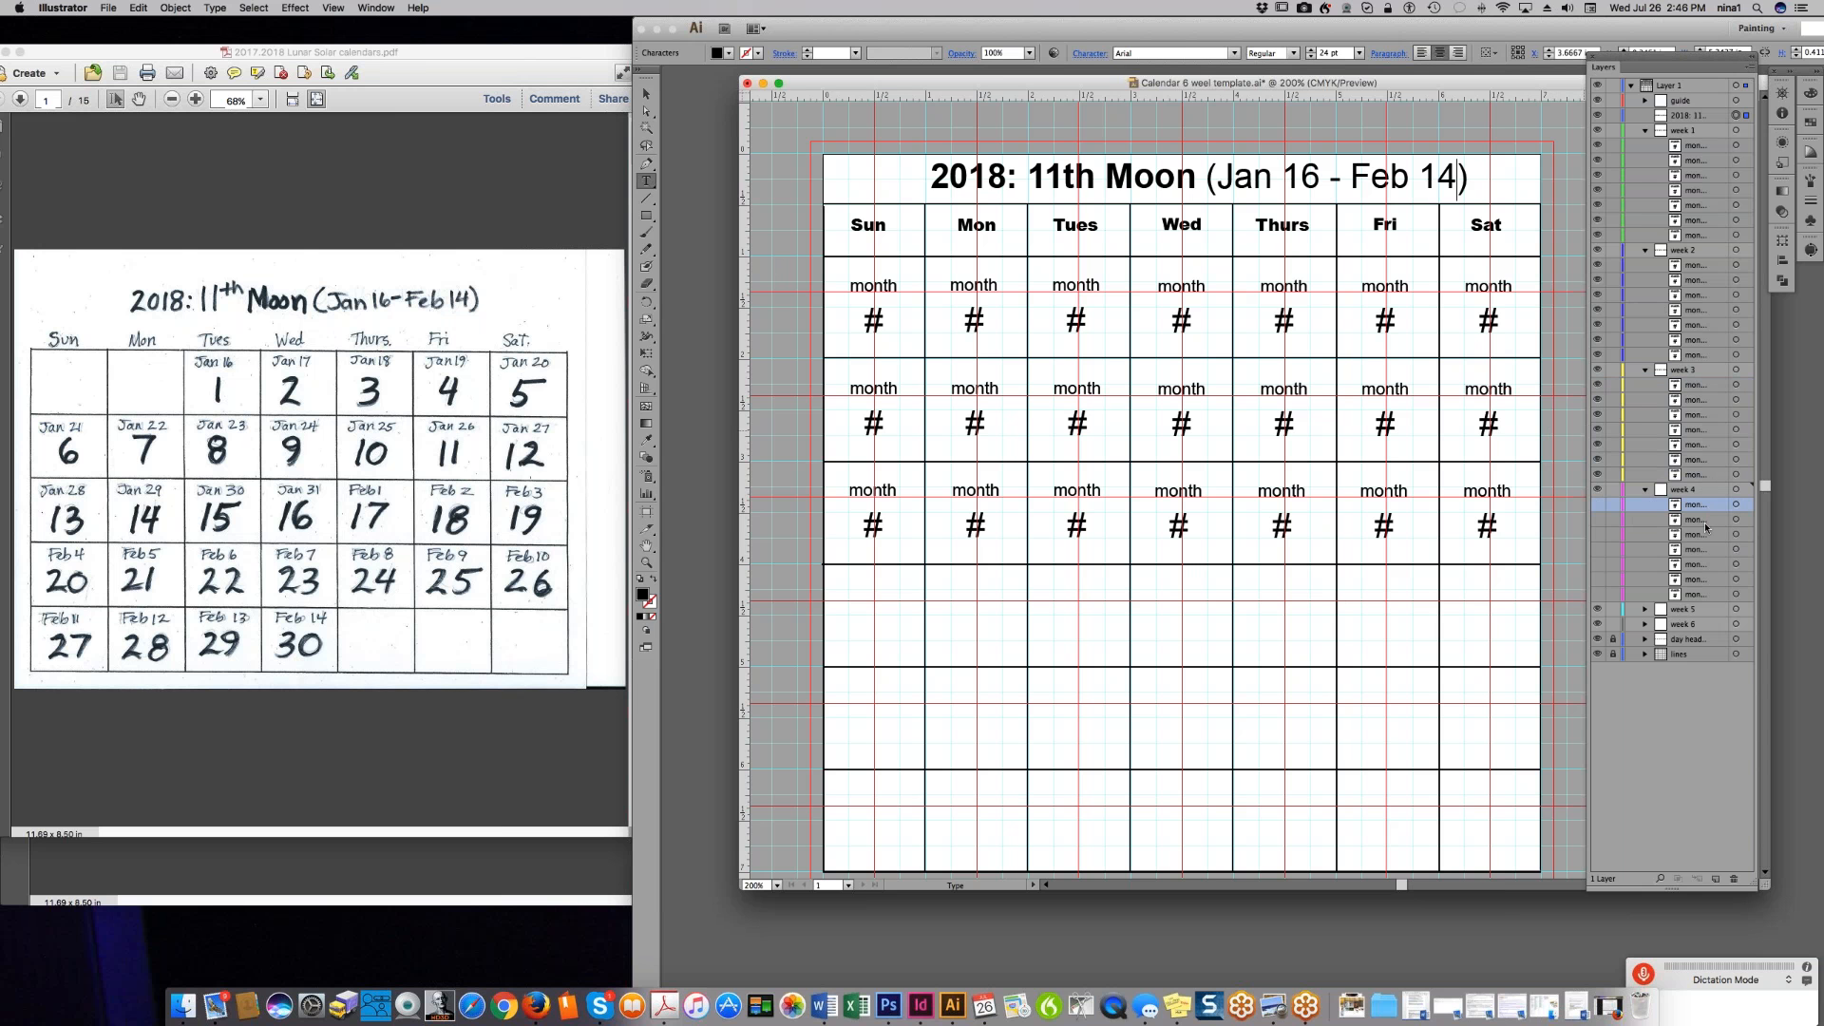
click(1597, 504)
click(1597, 519)
click(1596, 534)
click(1597, 549)
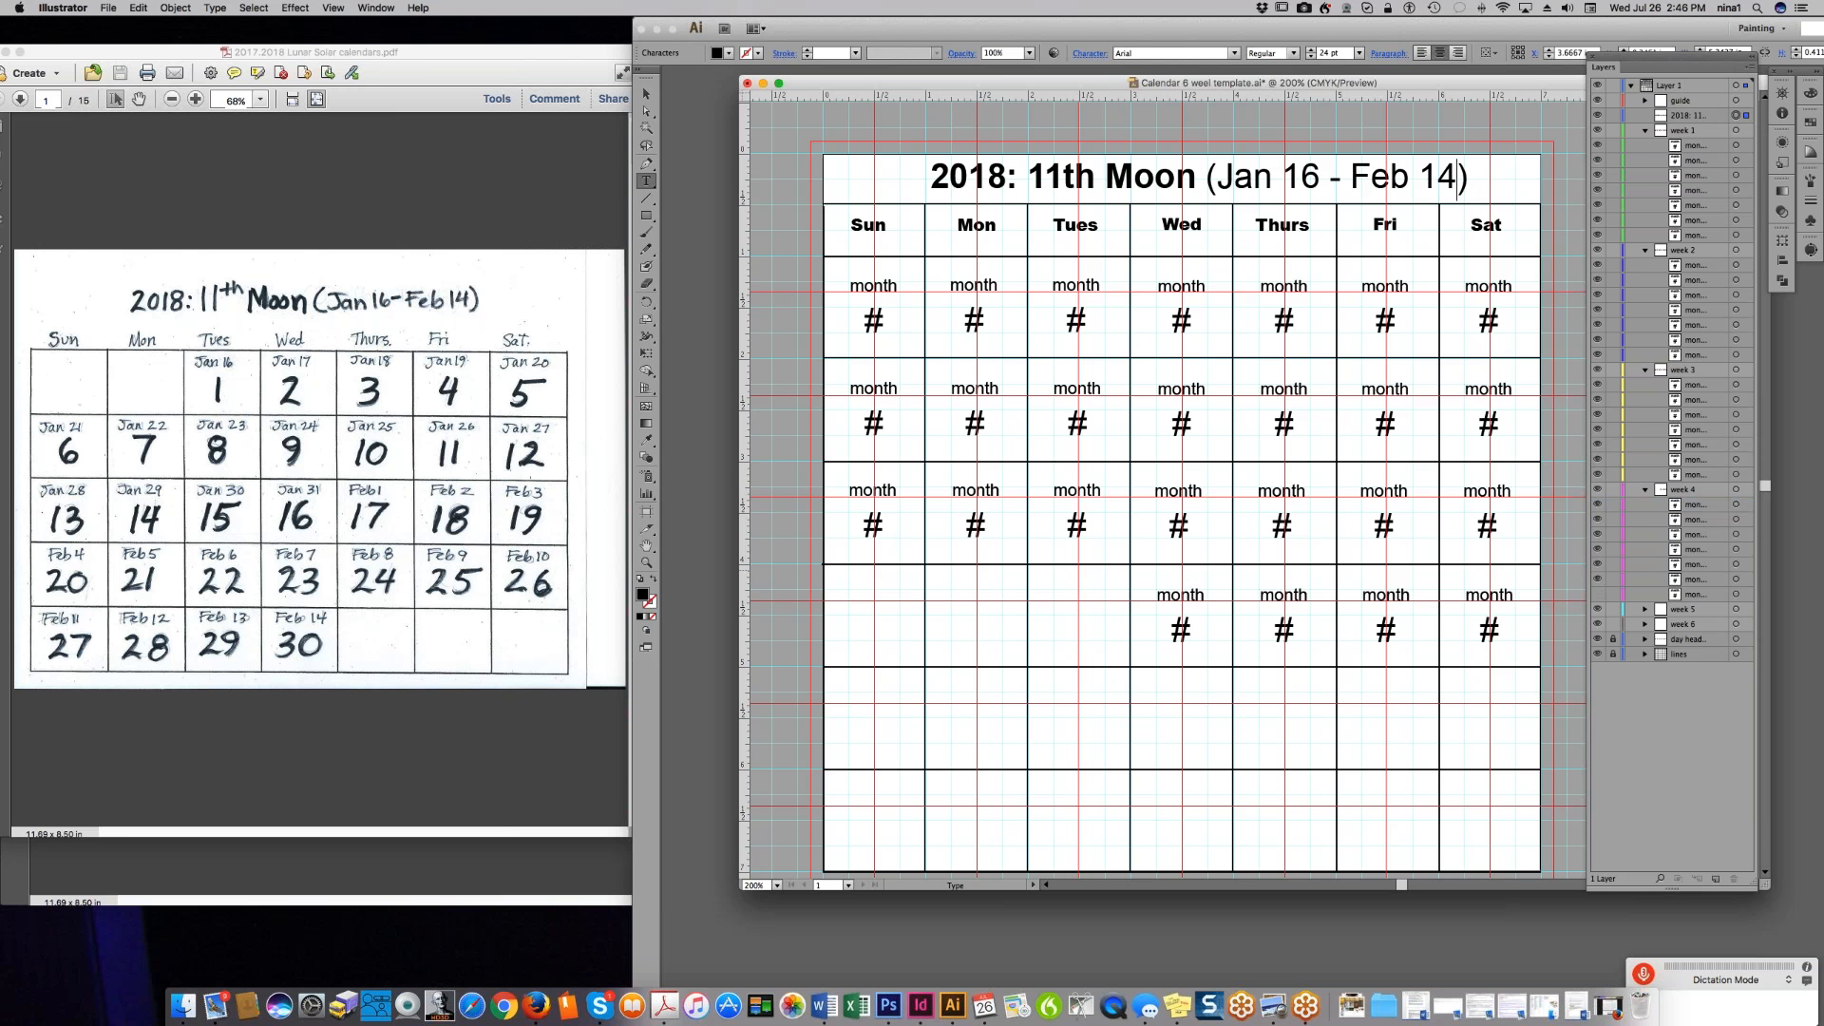
click(1597, 564)
click(1597, 579)
click(1596, 593)
- Reverse the stacking order of the seven placeholder groups in week 4
click(1701, 594)
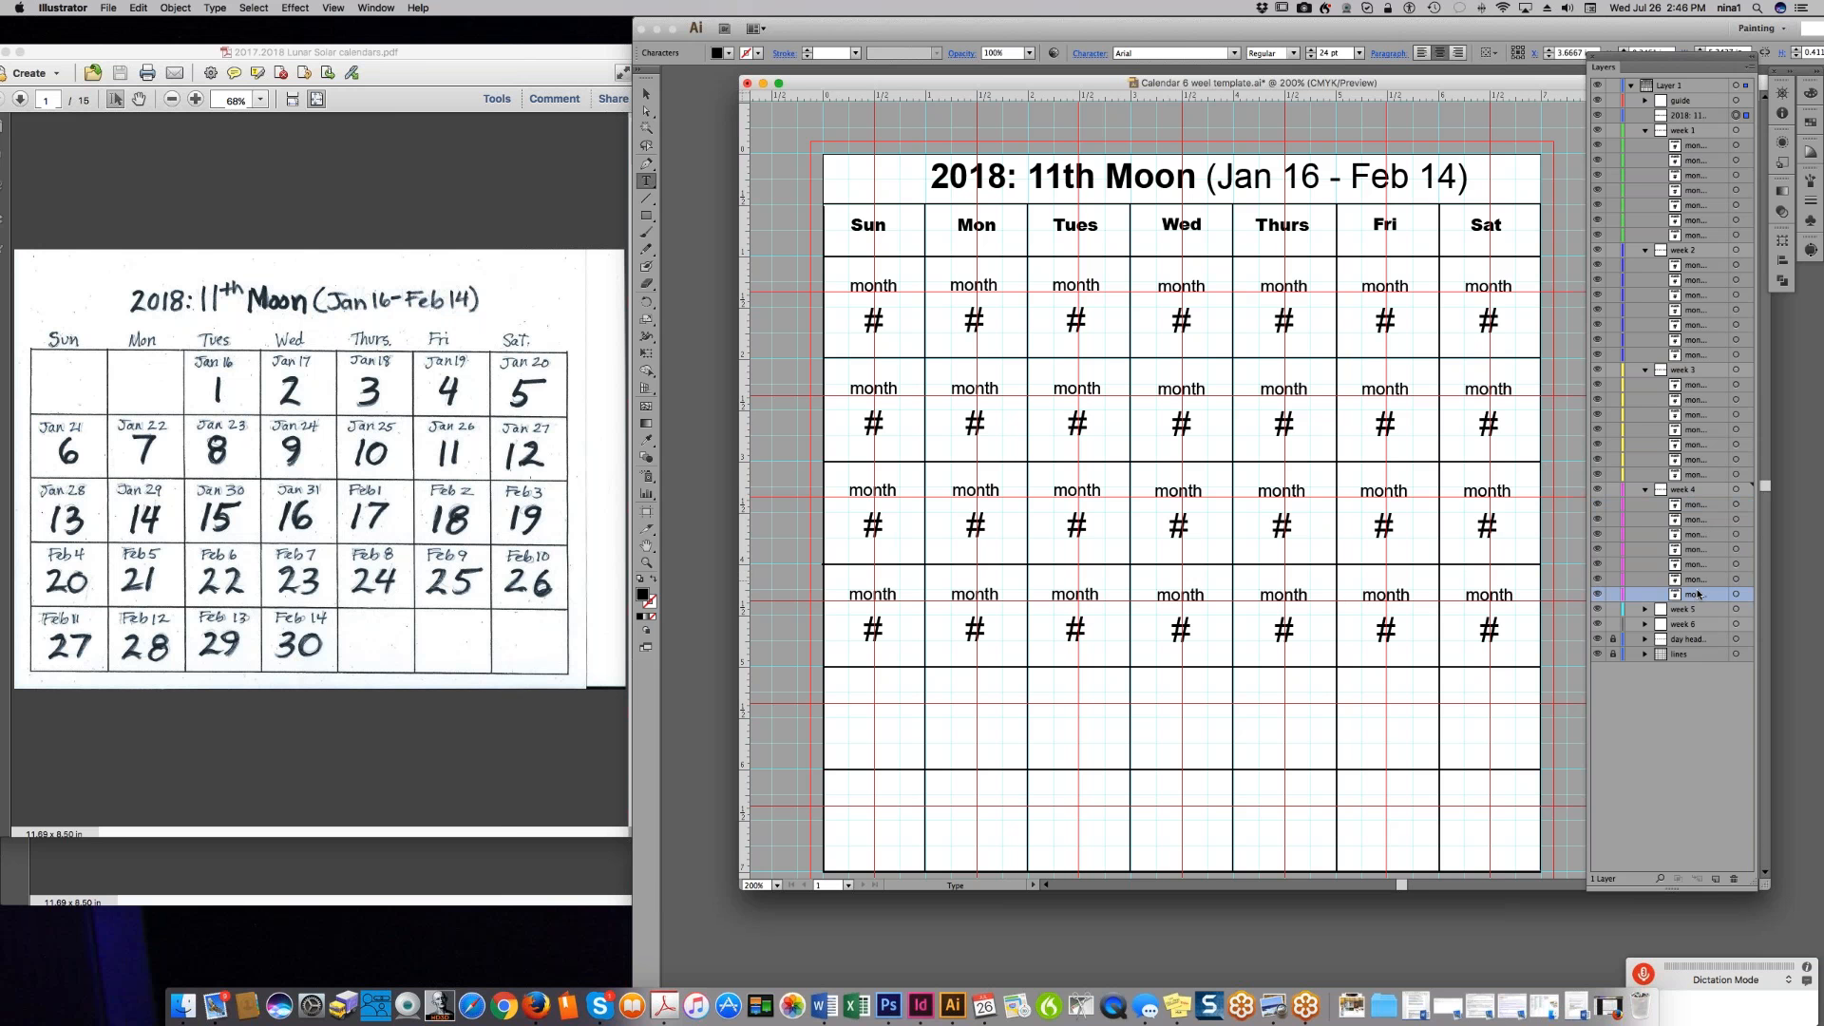
shift+click(1702, 505)
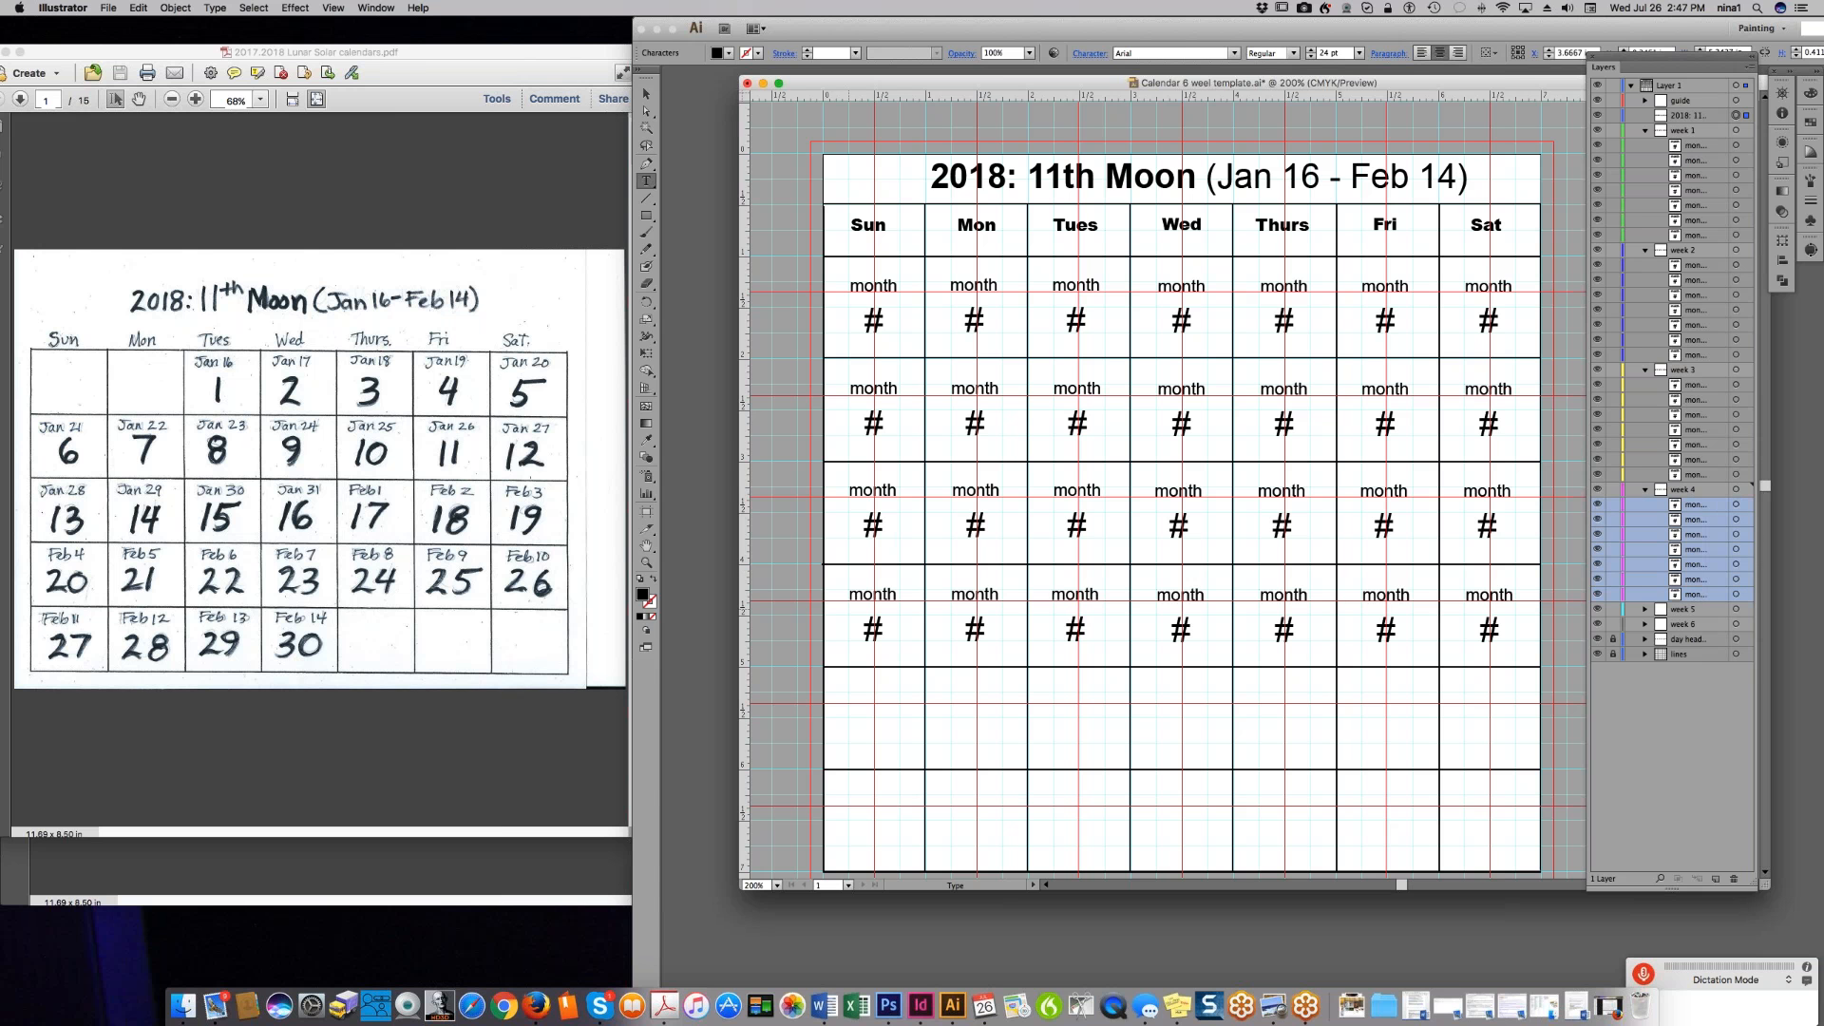
click(1748, 66)
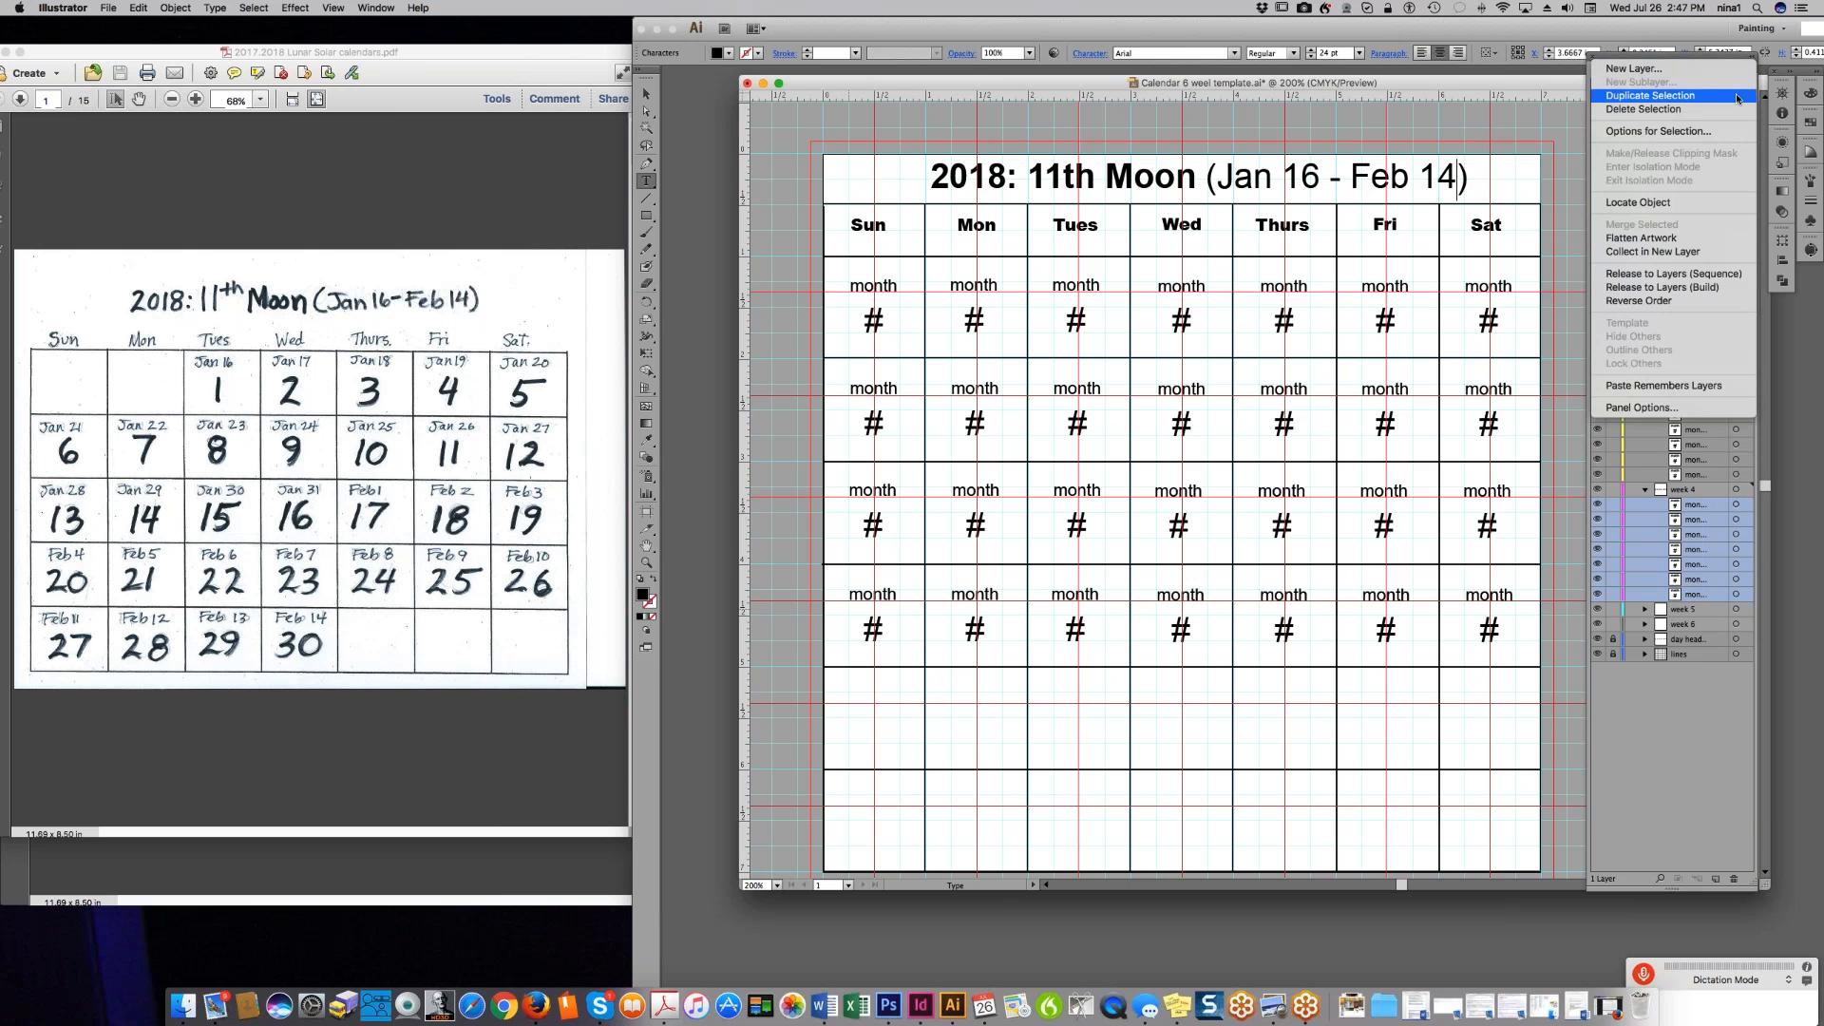
click(1690, 301)
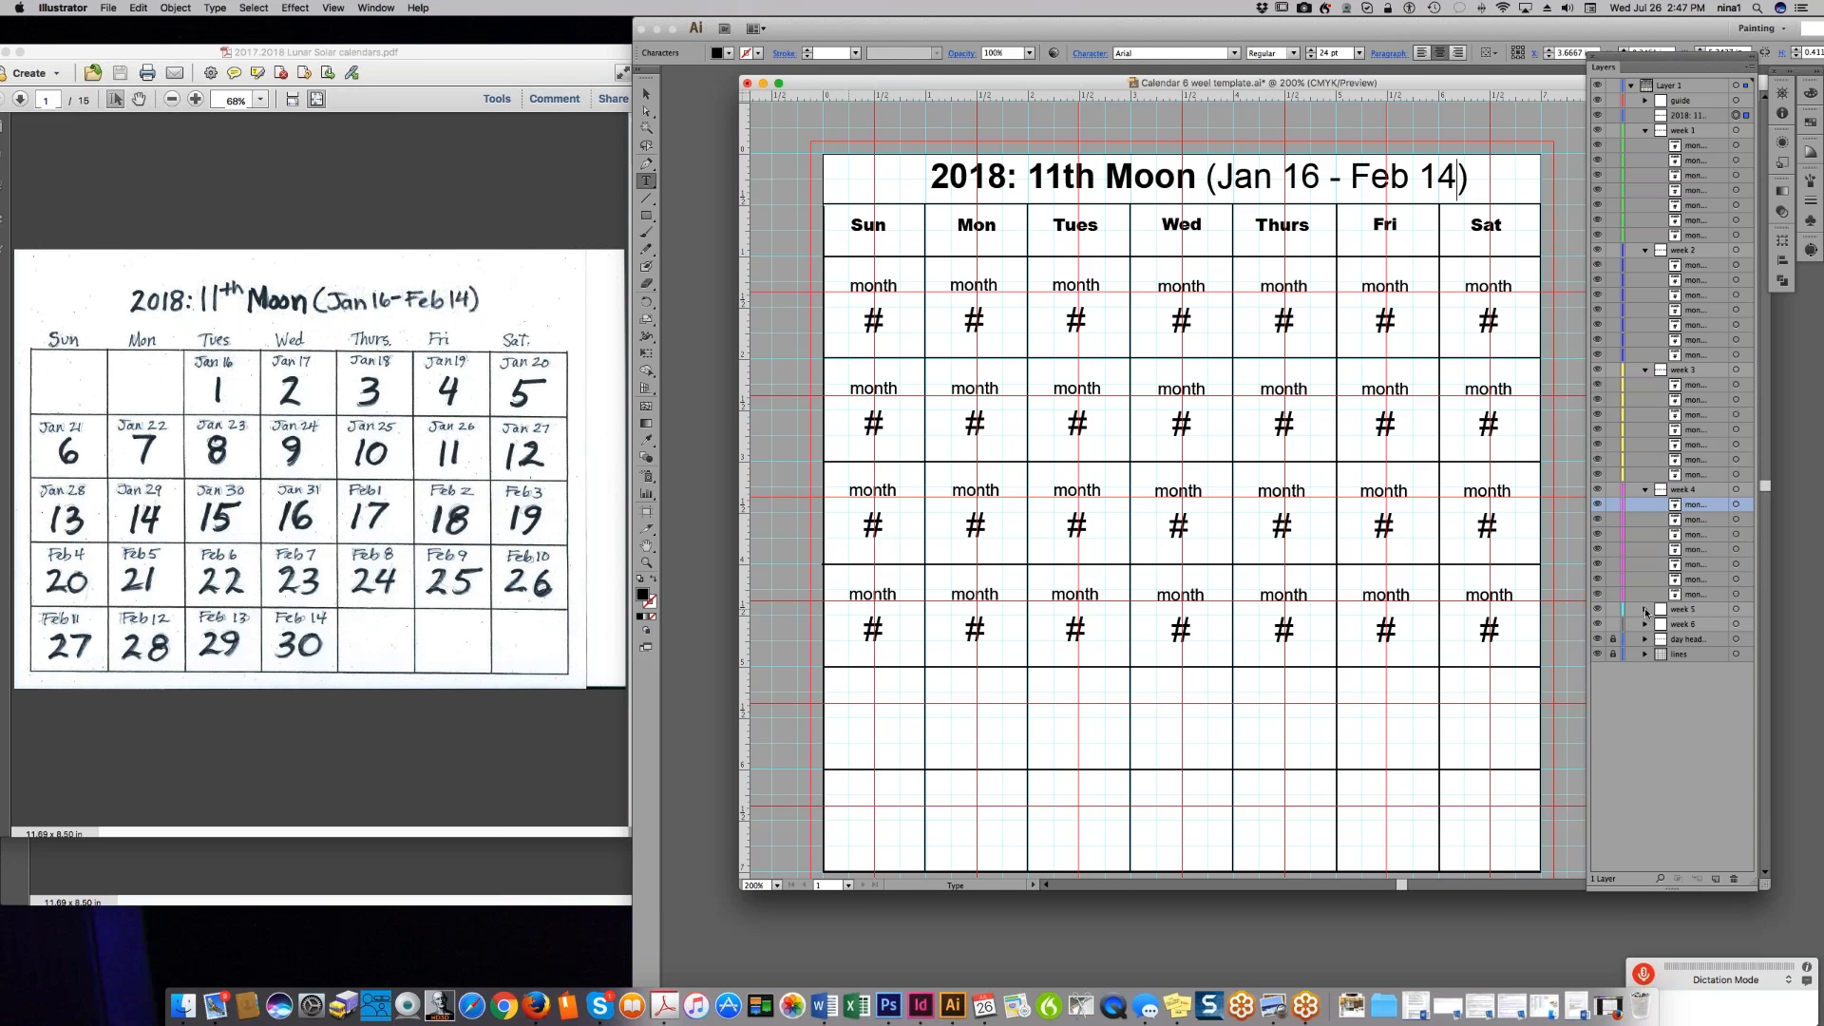
- Expand the week 5 layer and make all seven of its month/number placeholders visible
click(1643, 610)
click(1596, 624)
click(1596, 639)
click(1596, 653)
click(1597, 669)
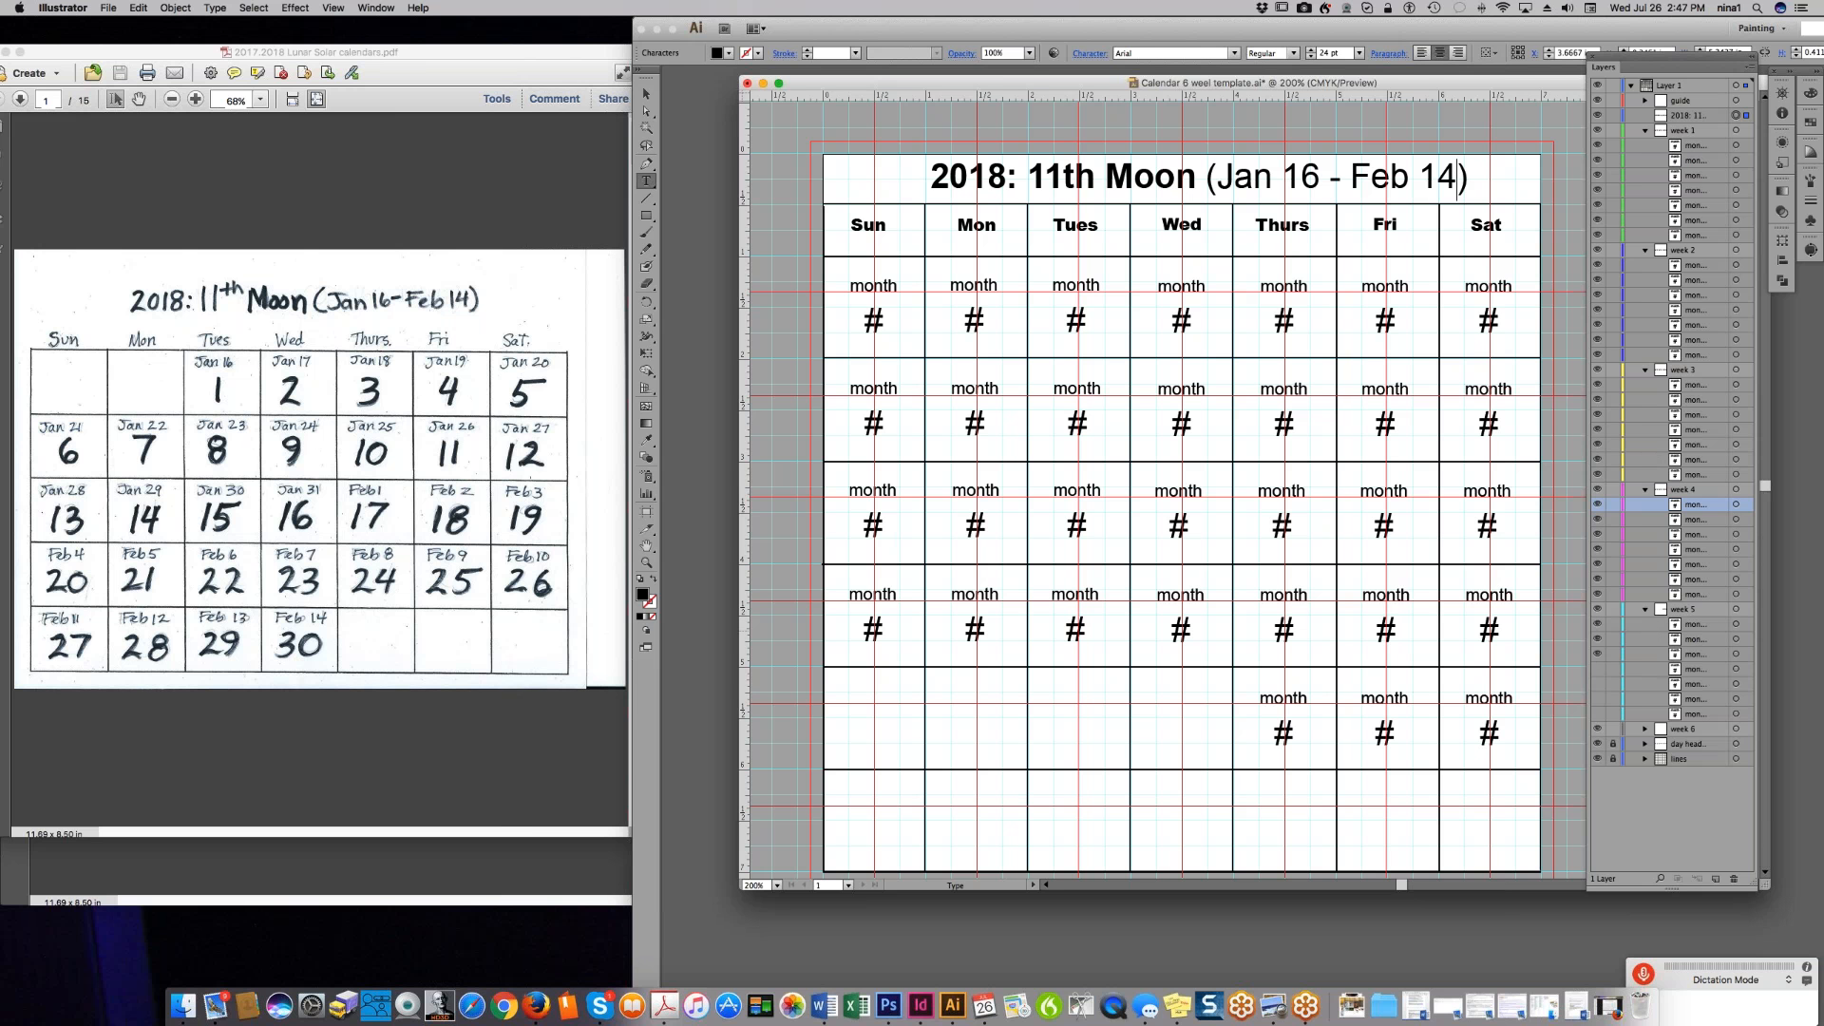
click(1596, 669)
click(1597, 684)
click(1597, 713)
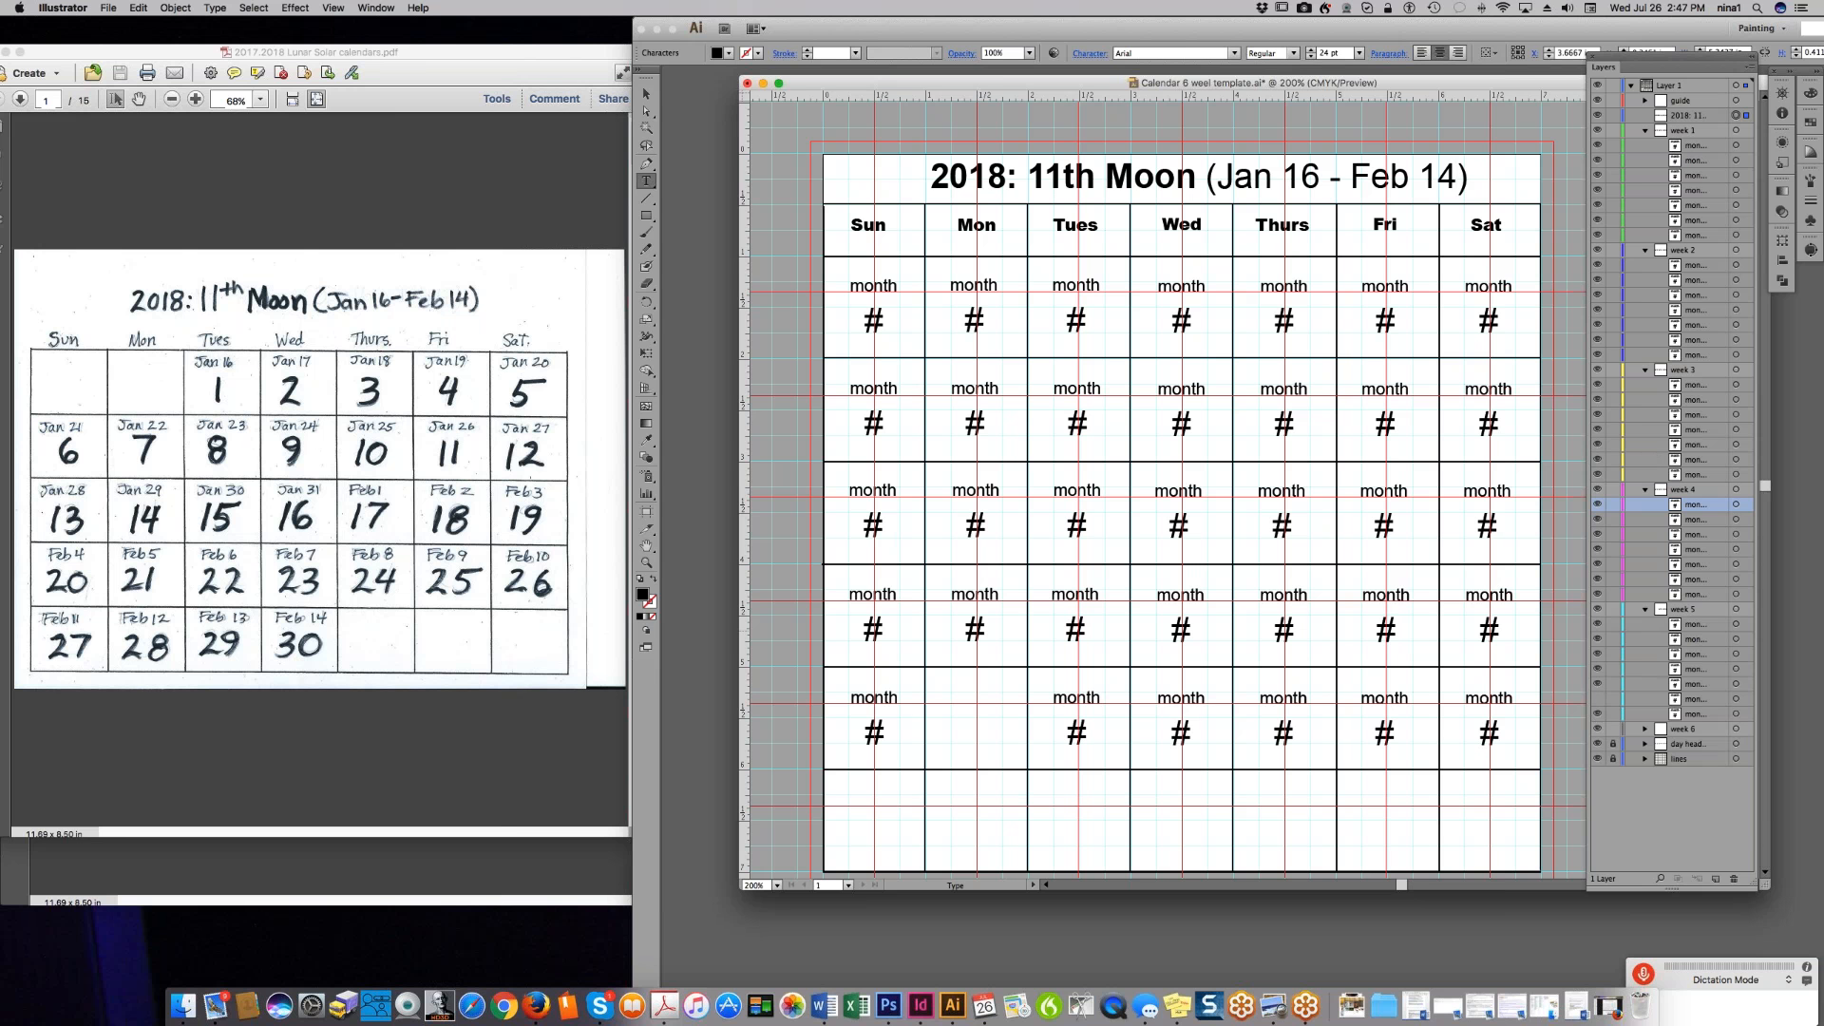
click(1597, 698)
- Reverse the stacking order of the seven placeholder groups in week 5
click(1707, 713)
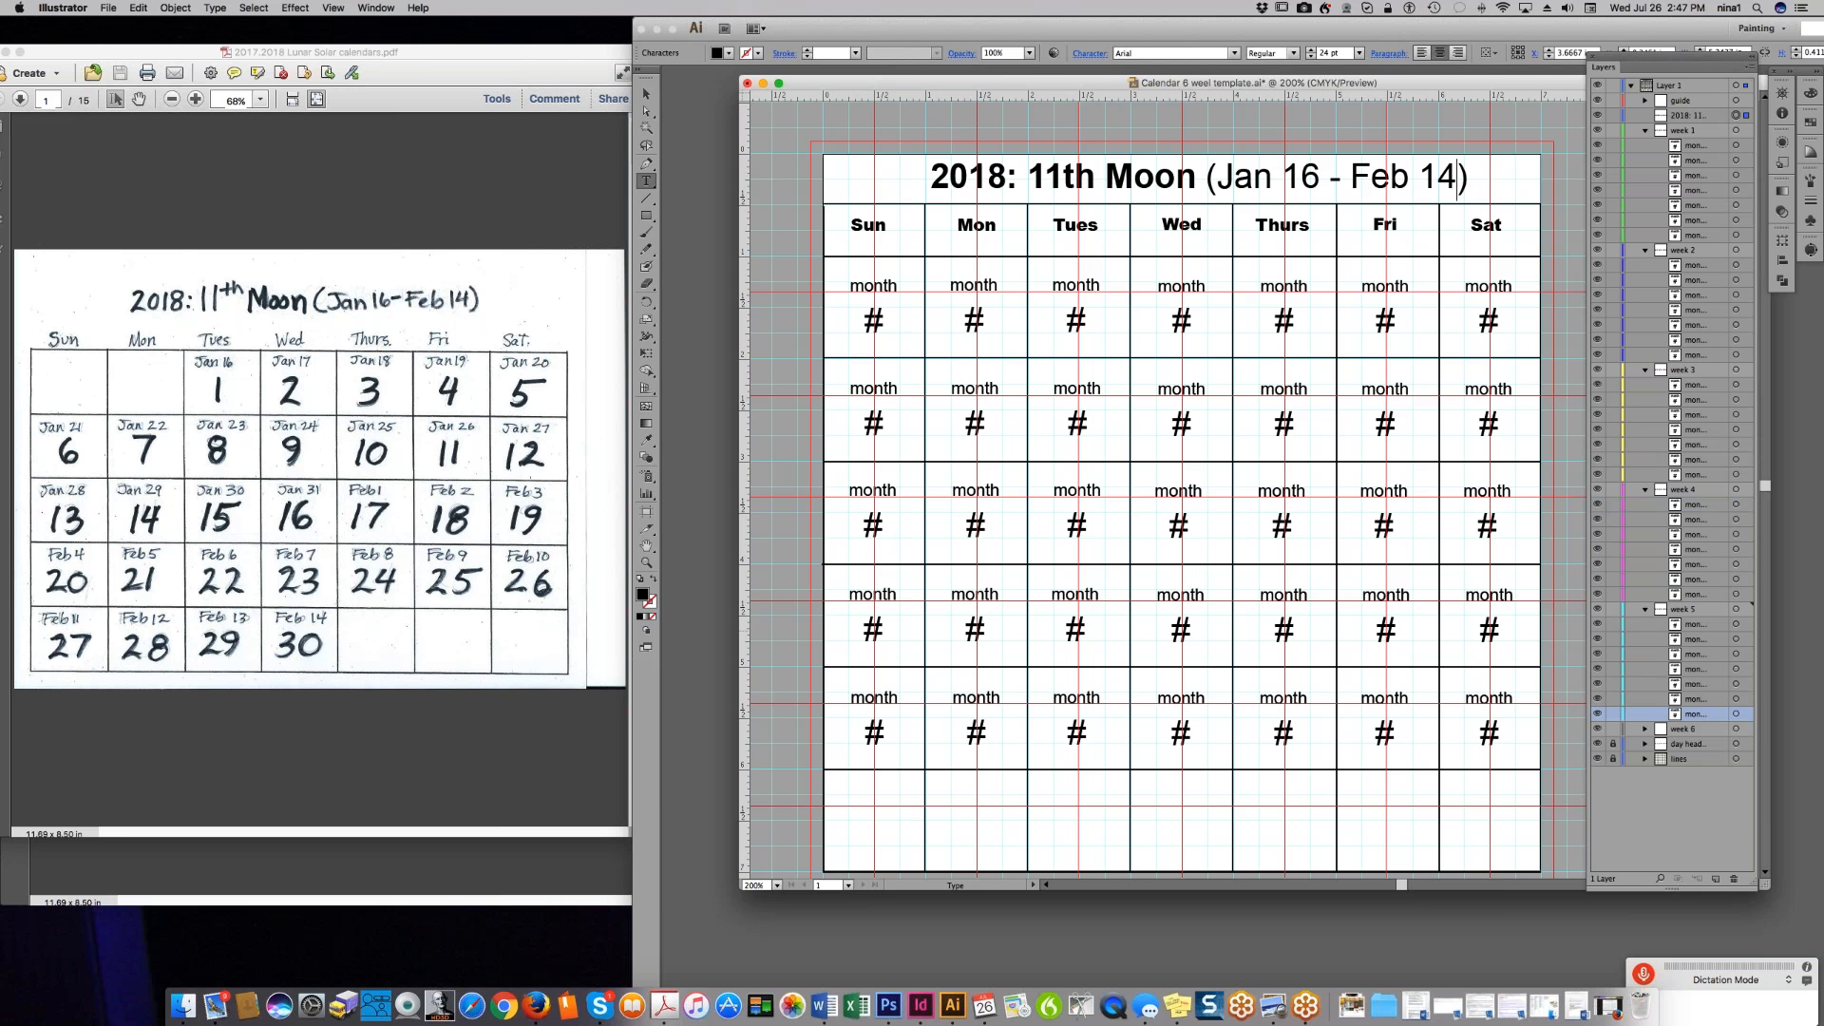
shift+click(1697, 624)
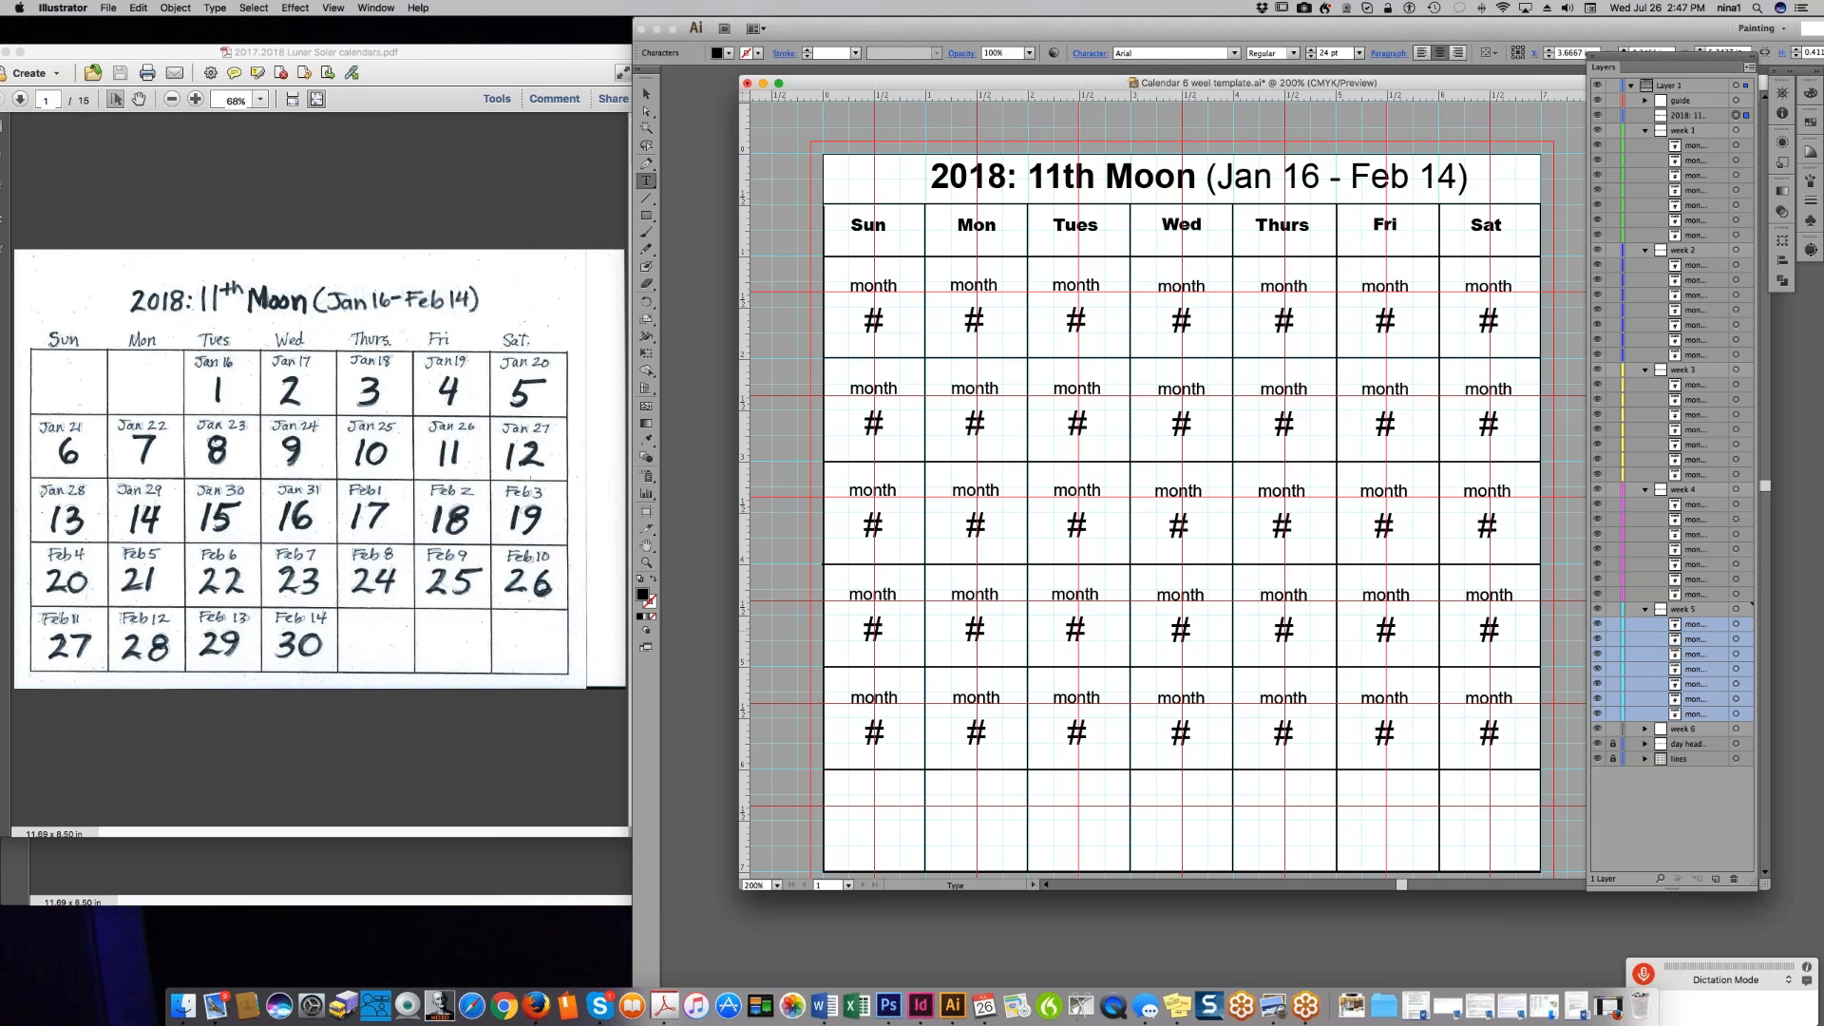
click(1751, 67)
click(1676, 286)
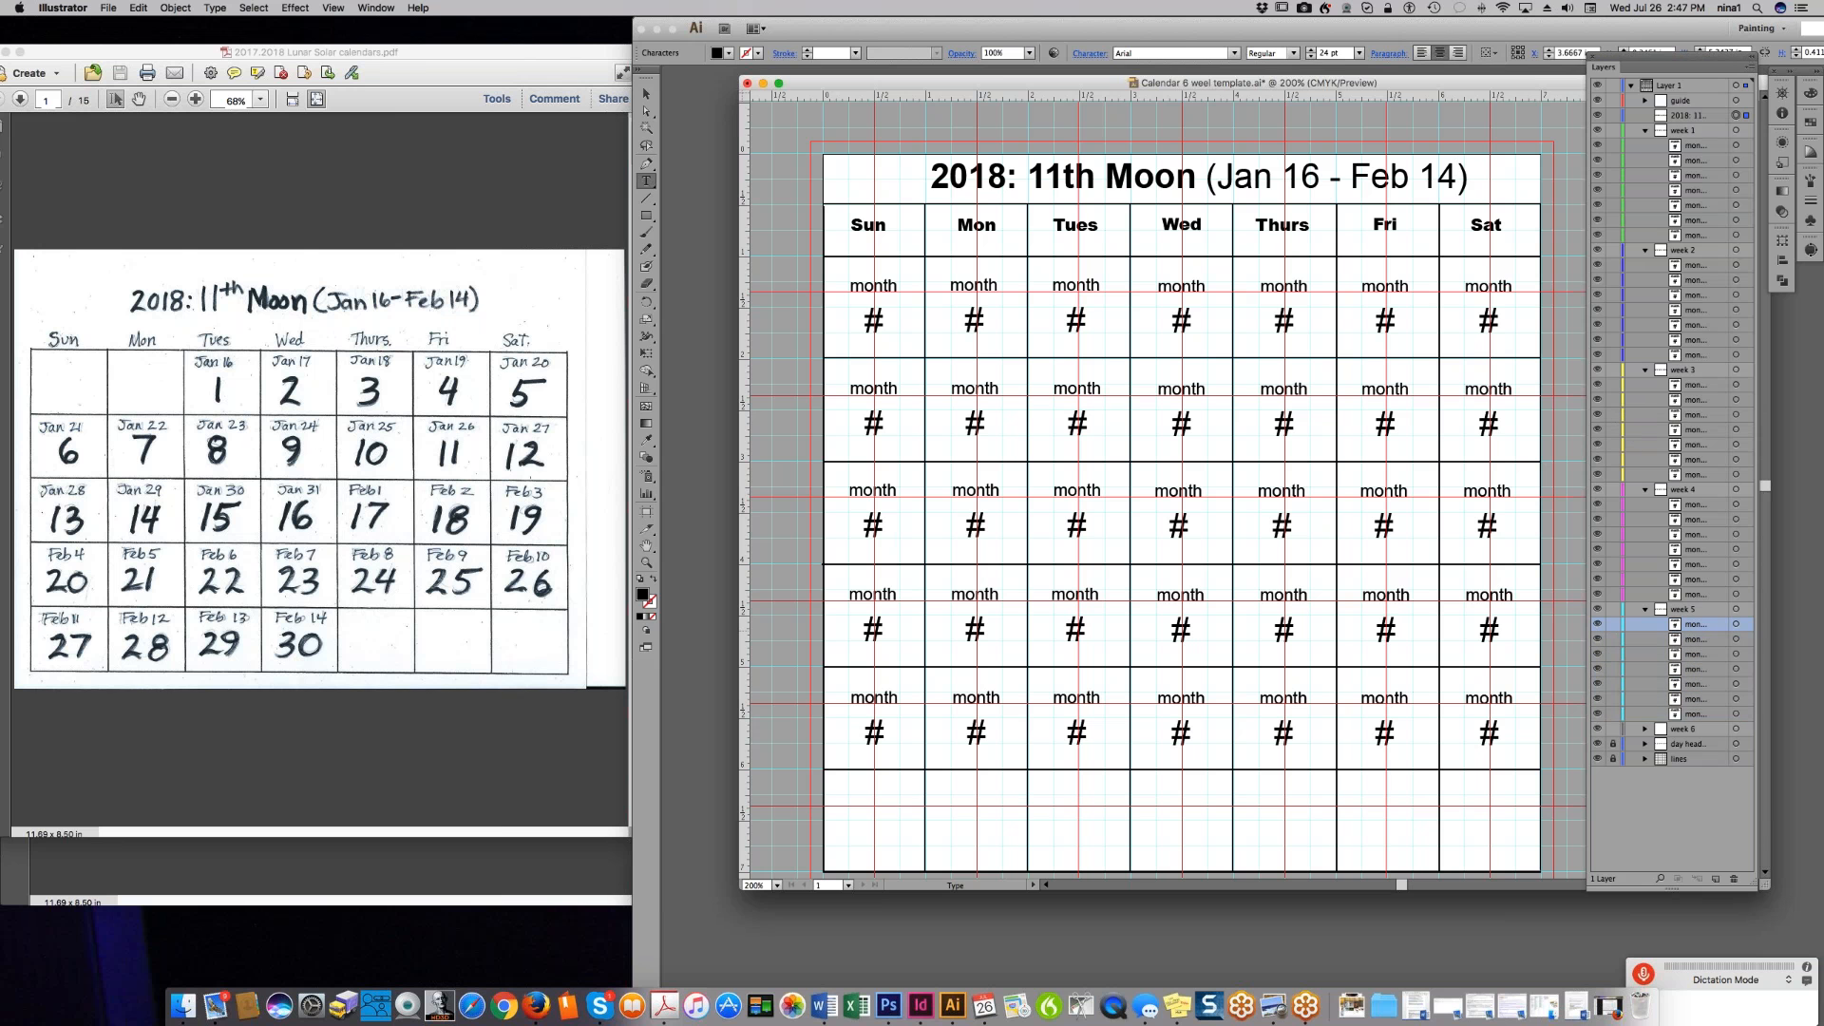
- Make all seven month/number placeholders in the week 6 layer visible and reverse their stacking order
click(1644, 728)
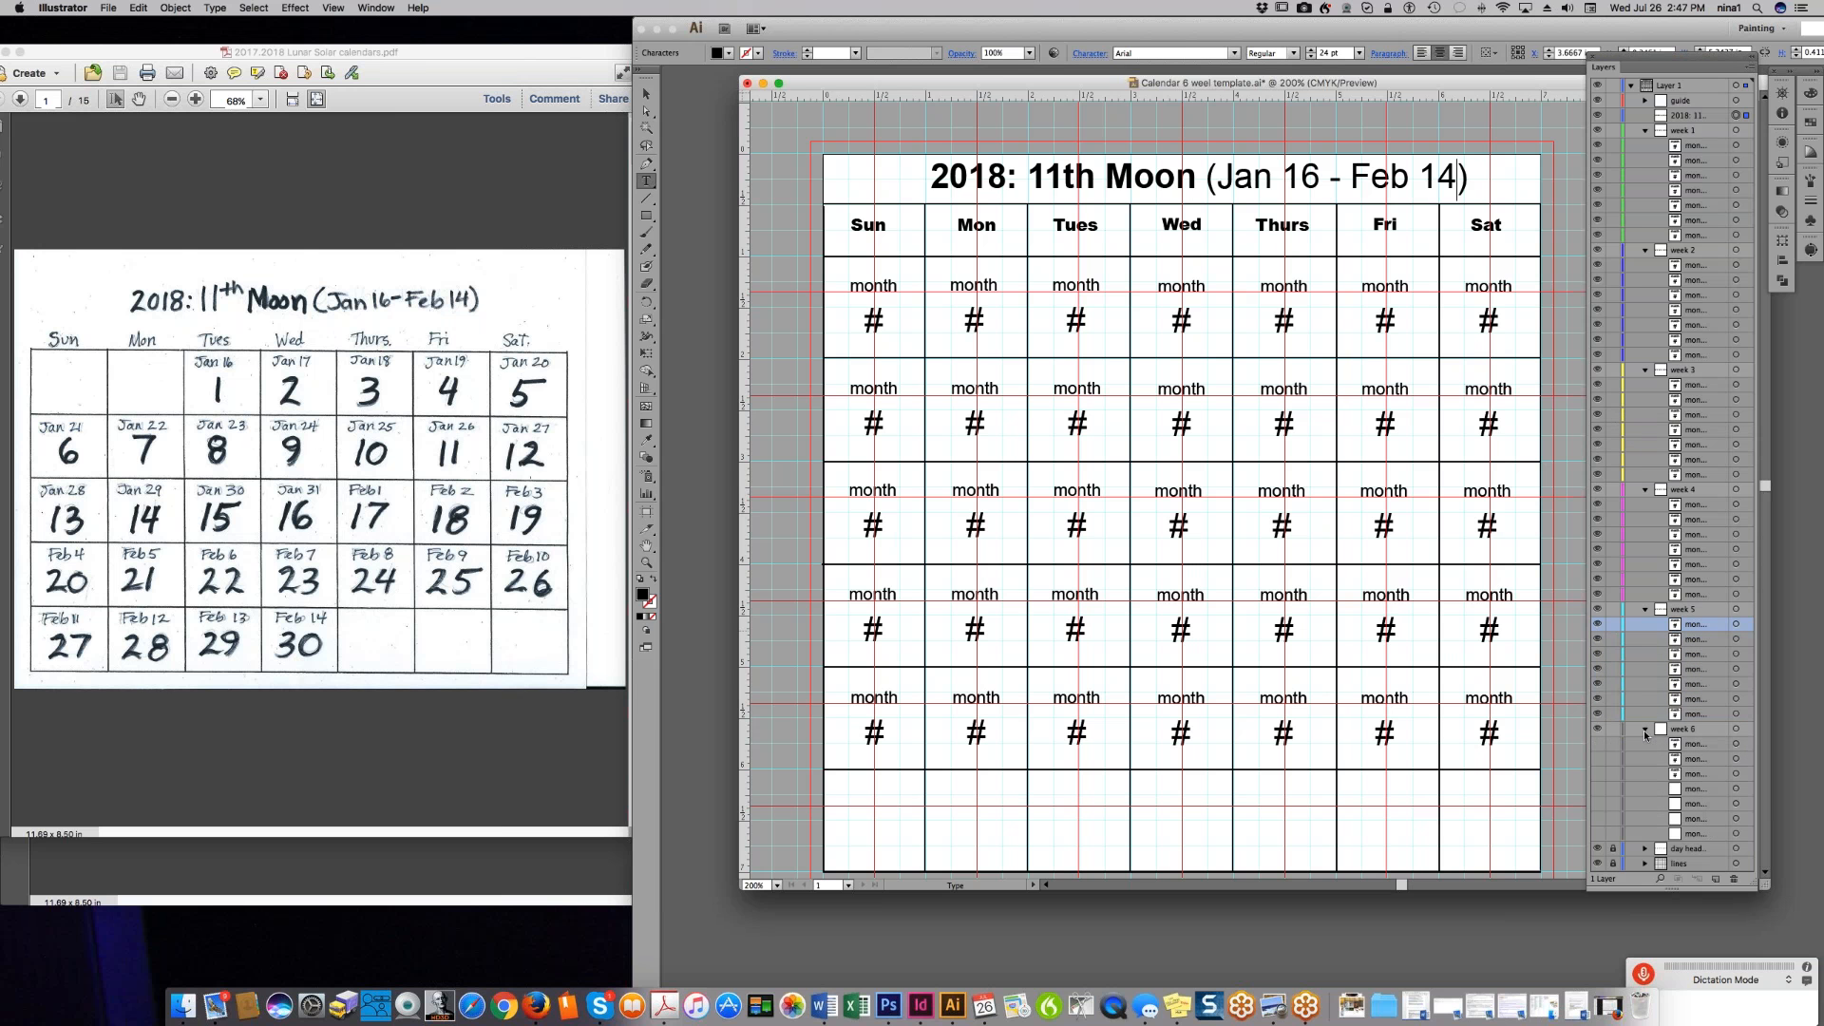
click(1677, 745)
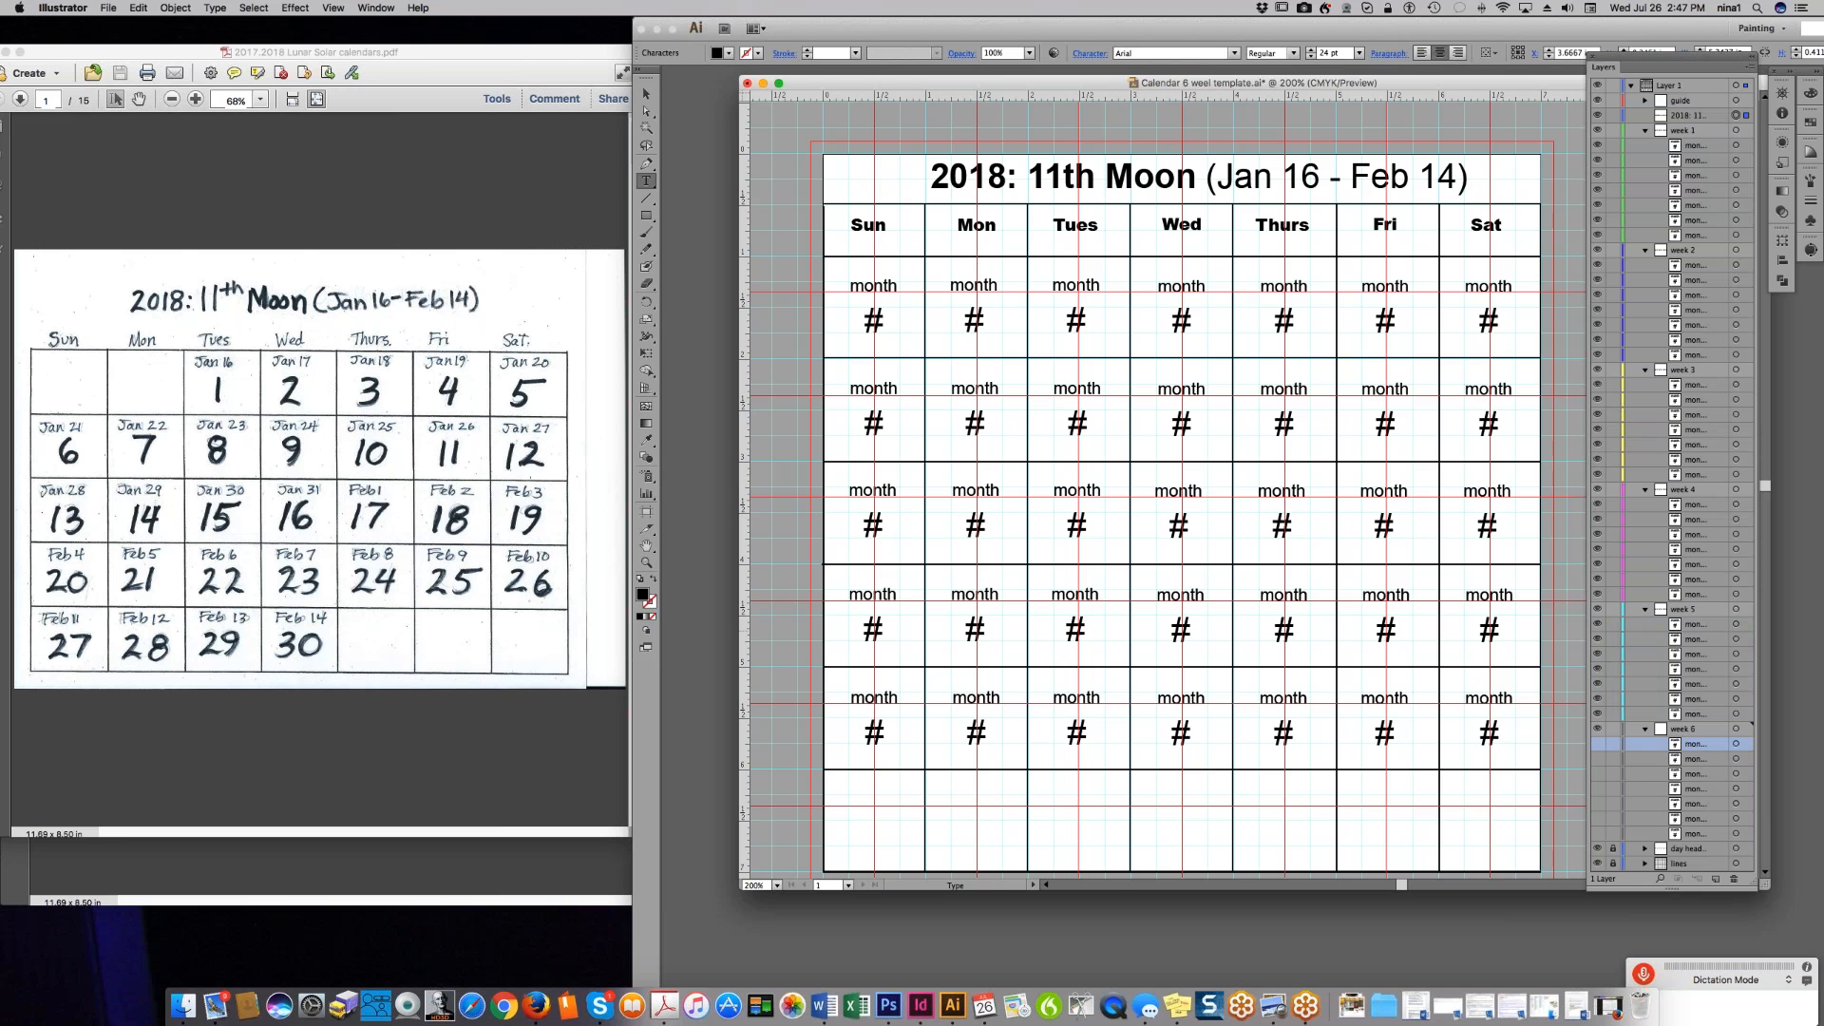
drag(1599, 752, 1598, 834)
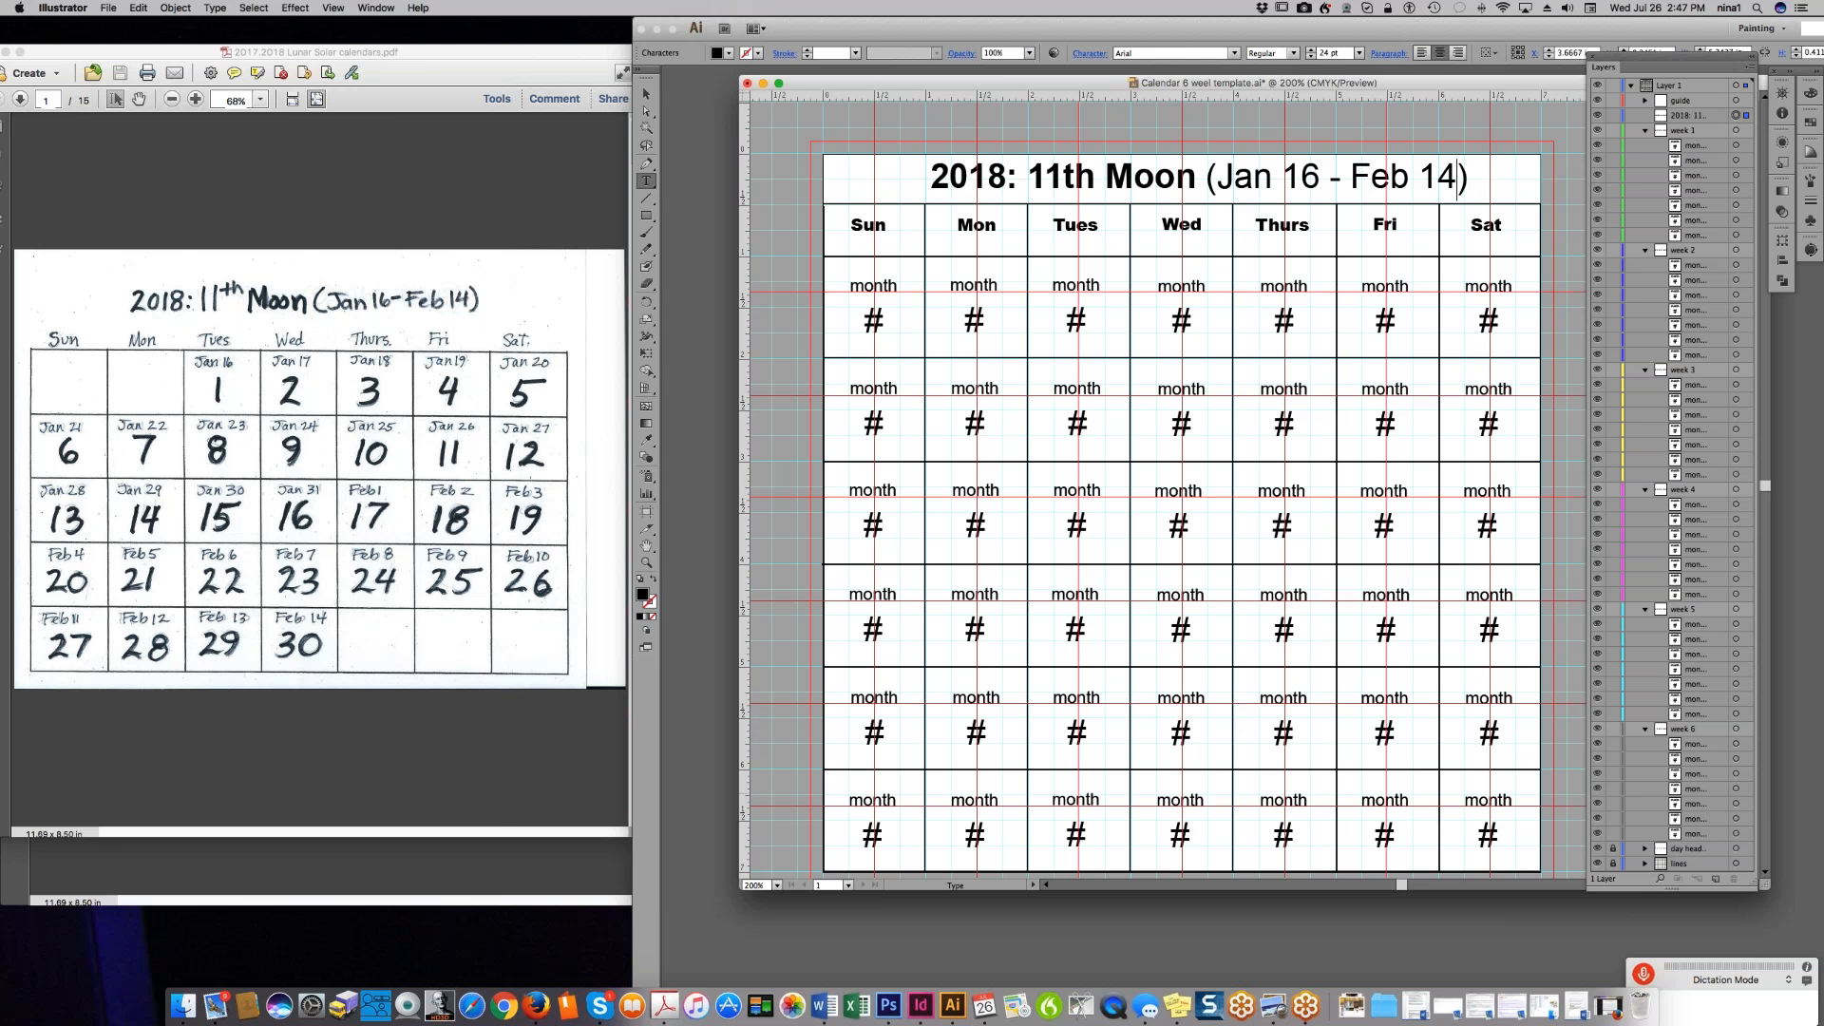
click(1690, 834)
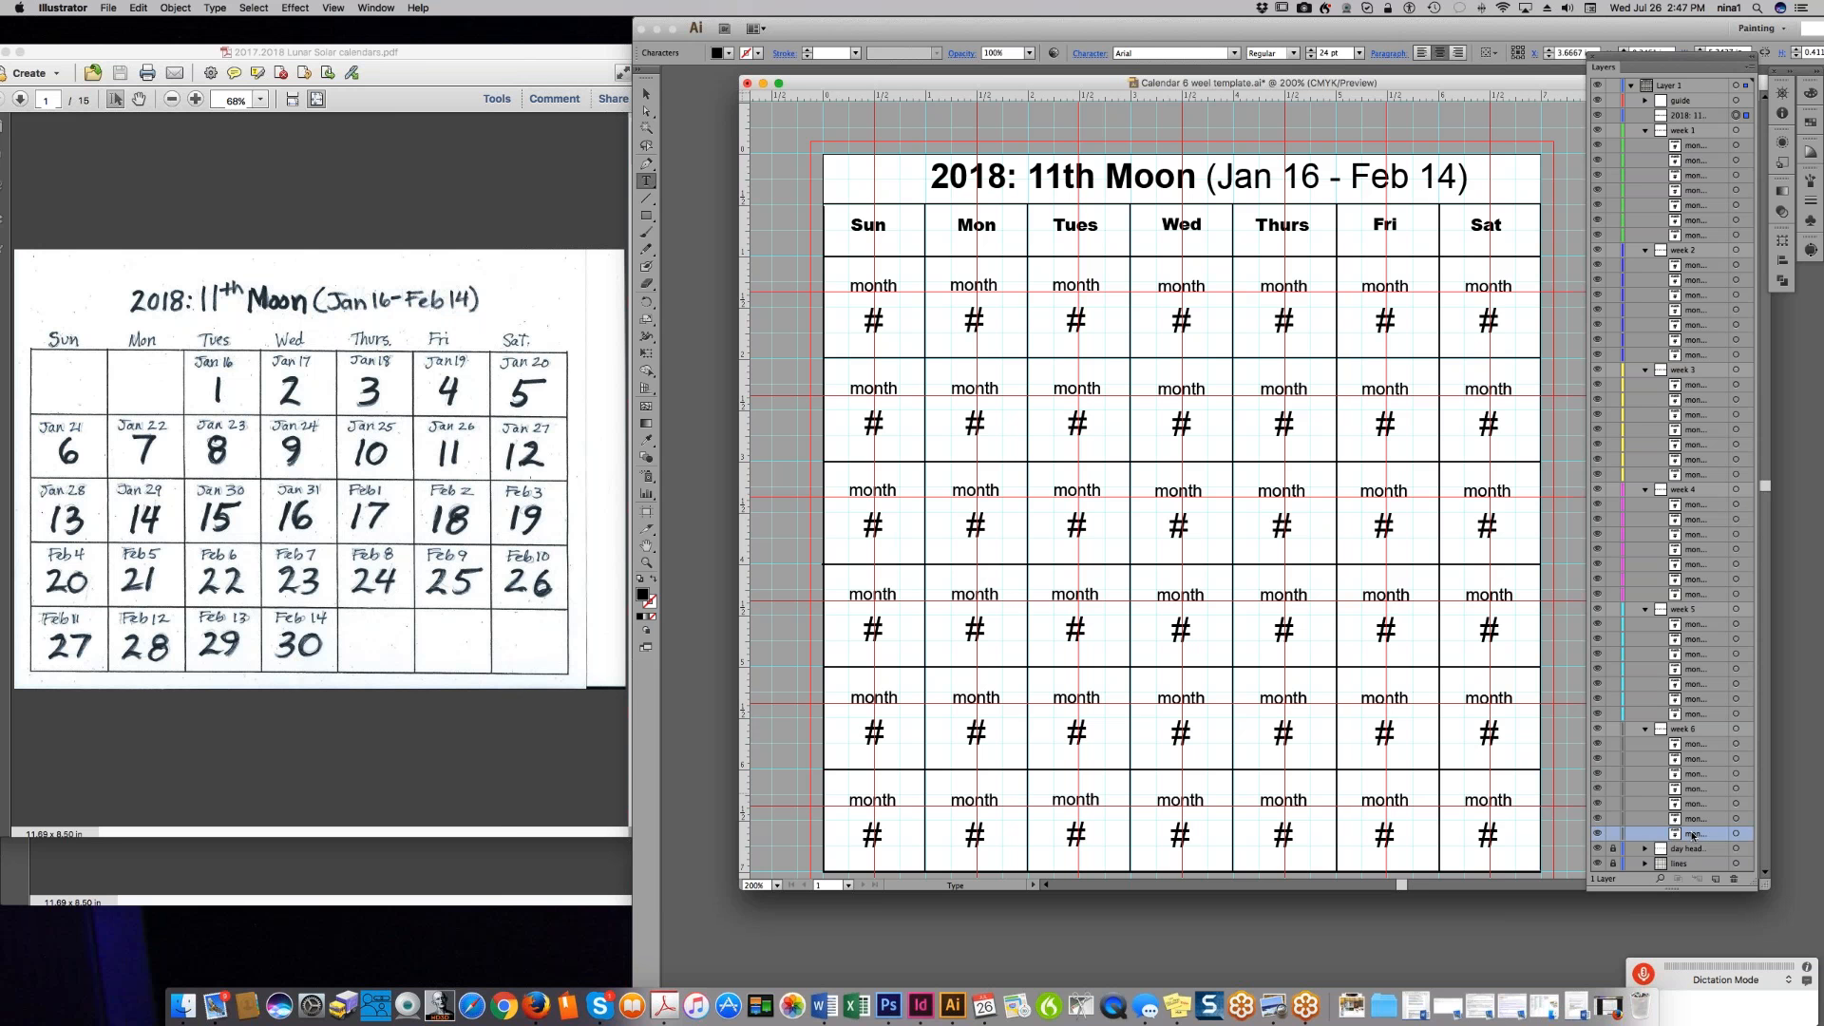
shift+click(1697, 746)
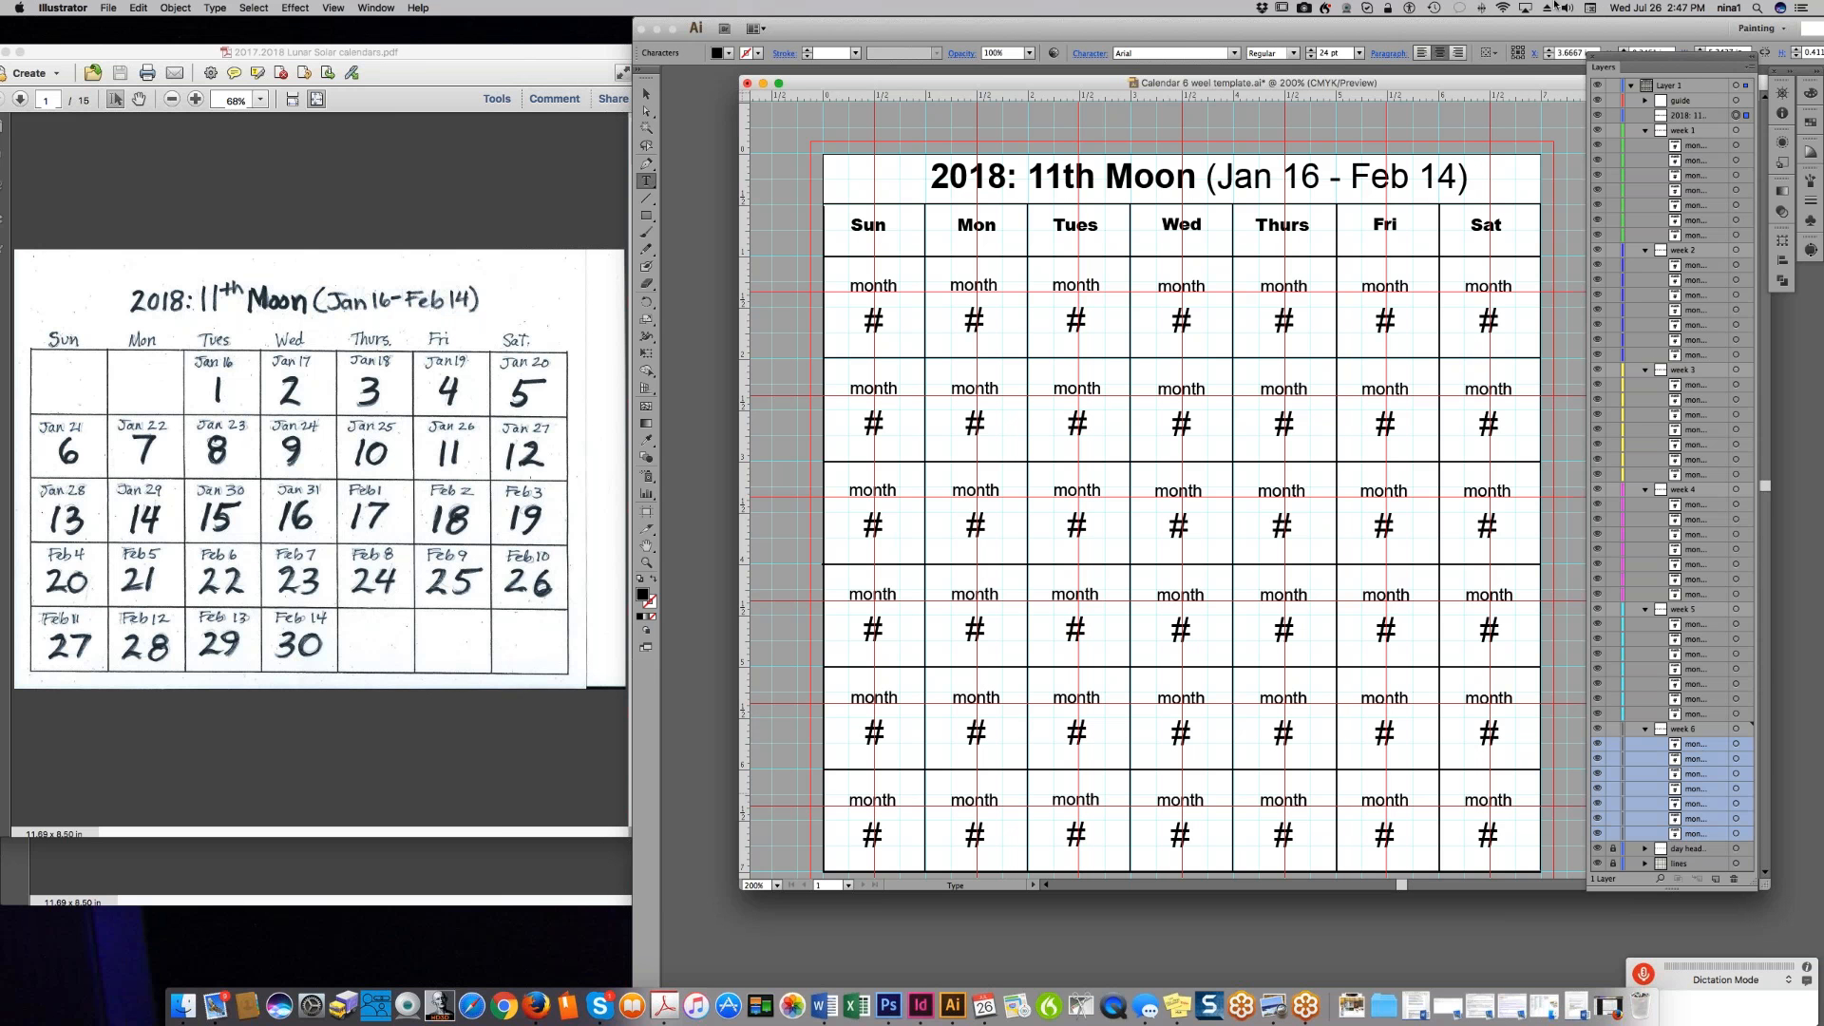
click(1753, 69)
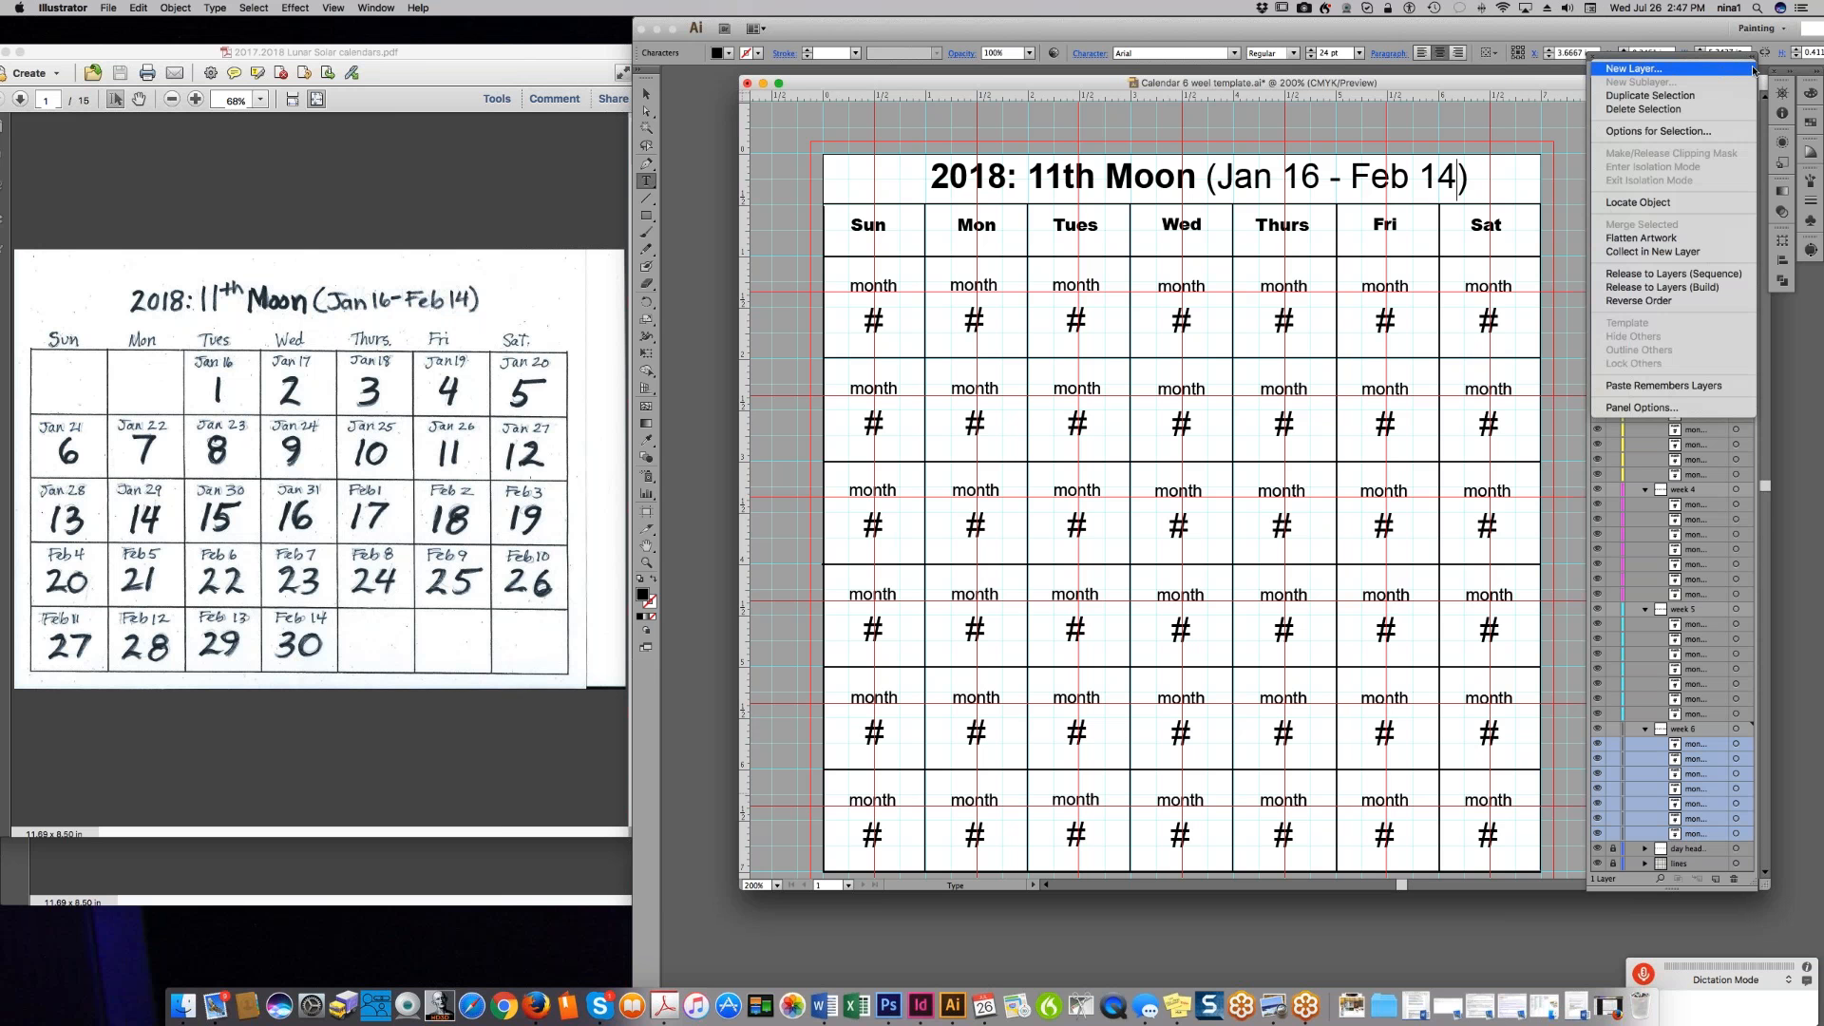
click(1689, 302)
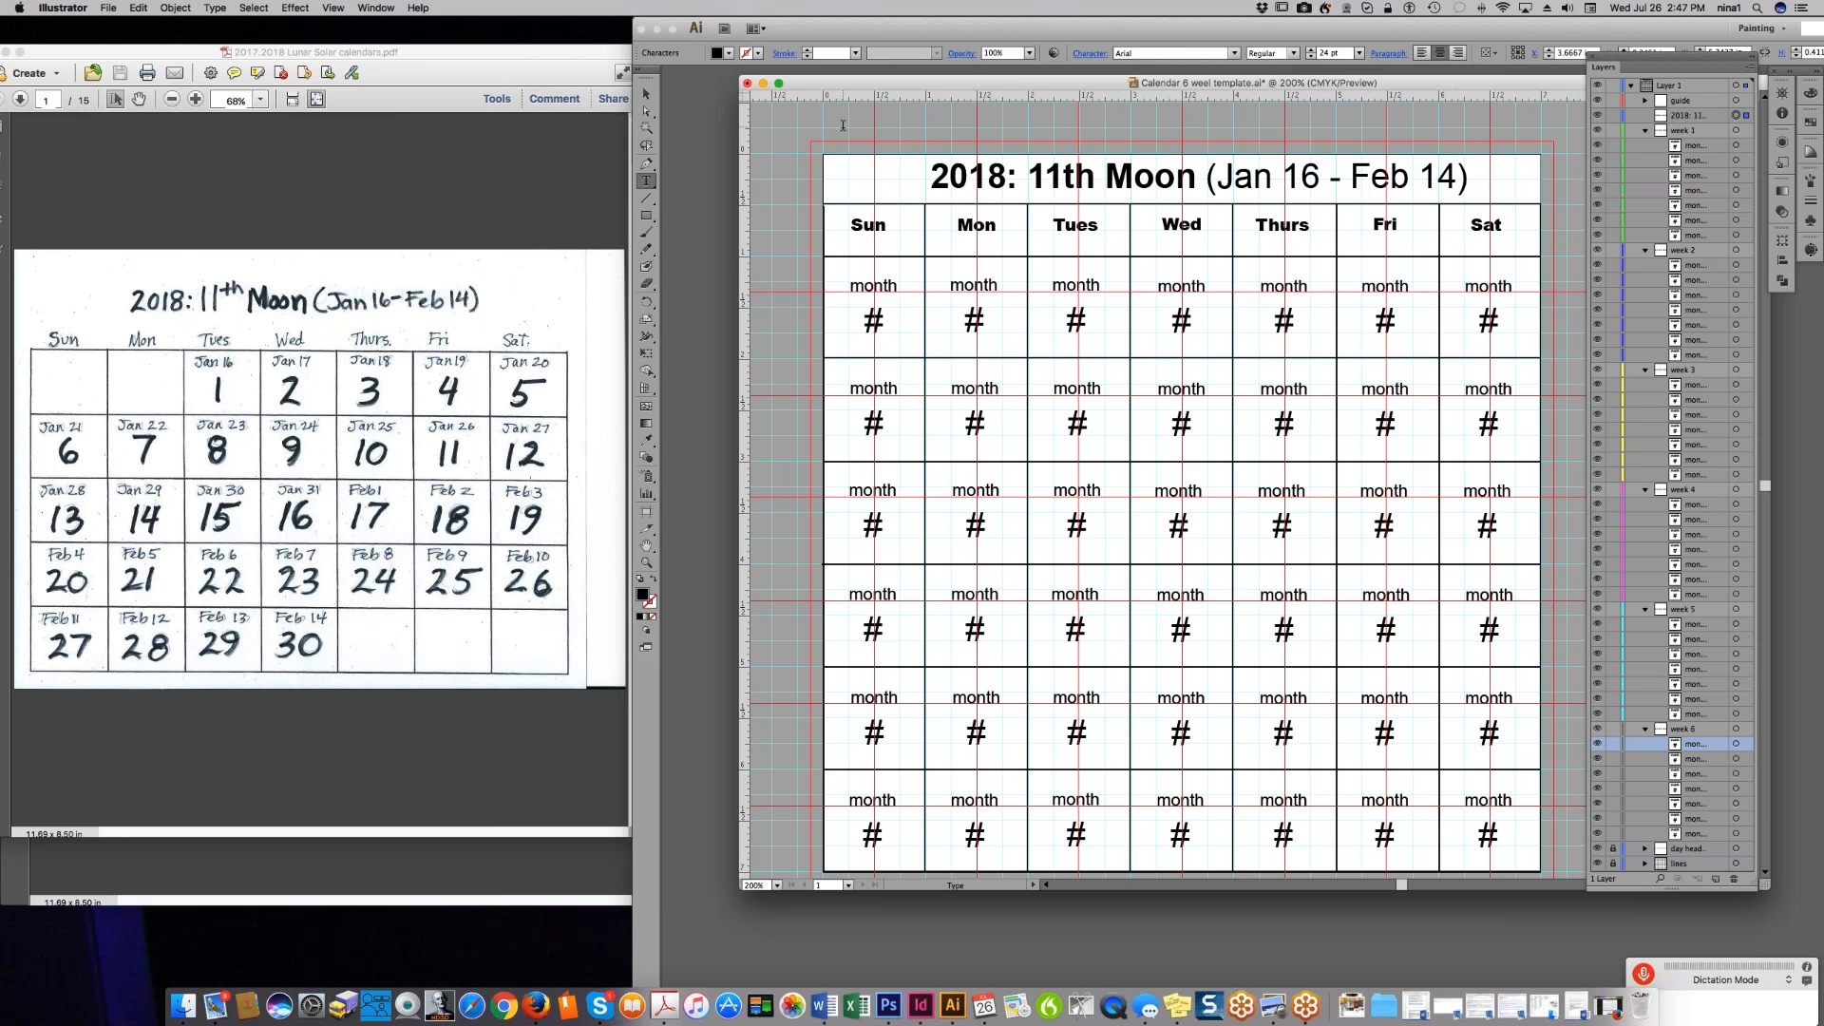
- Save the template's changes and choose the 2018-2020 folder as the location for a new copy
key(super+s)
drag(1195, 90, 1148, 92)
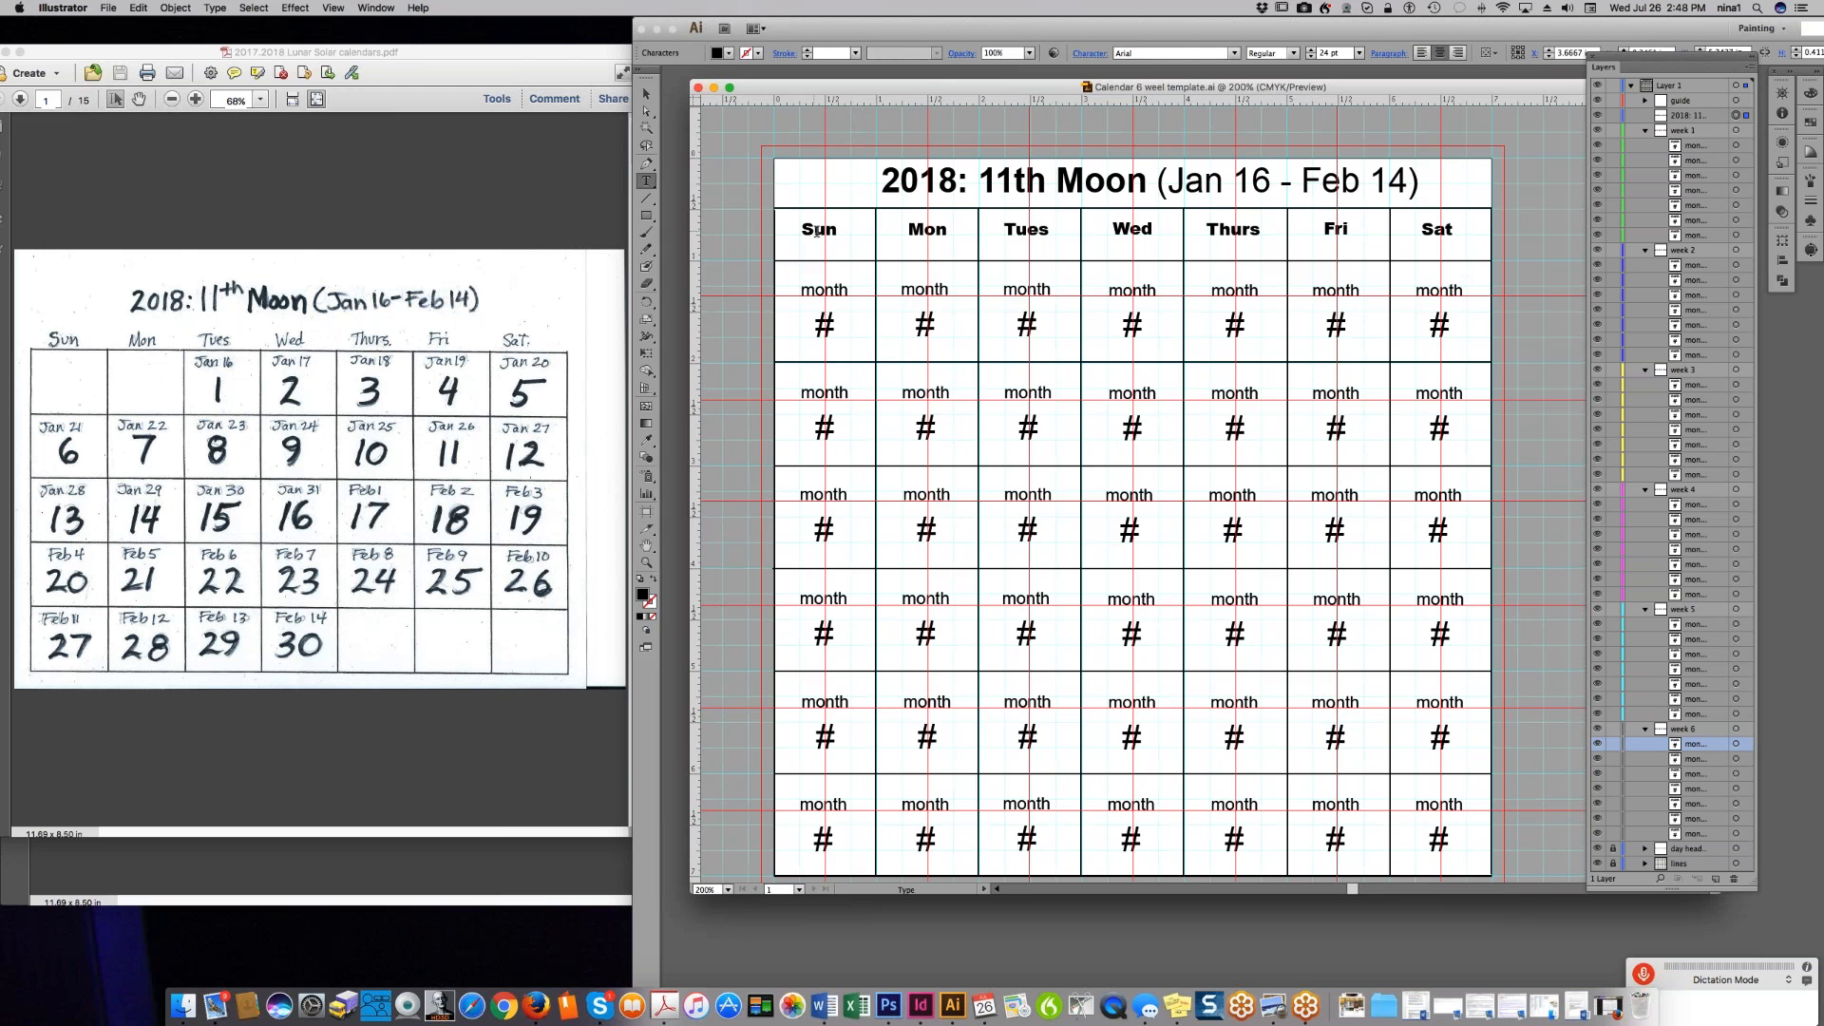
key(super+shift+s)
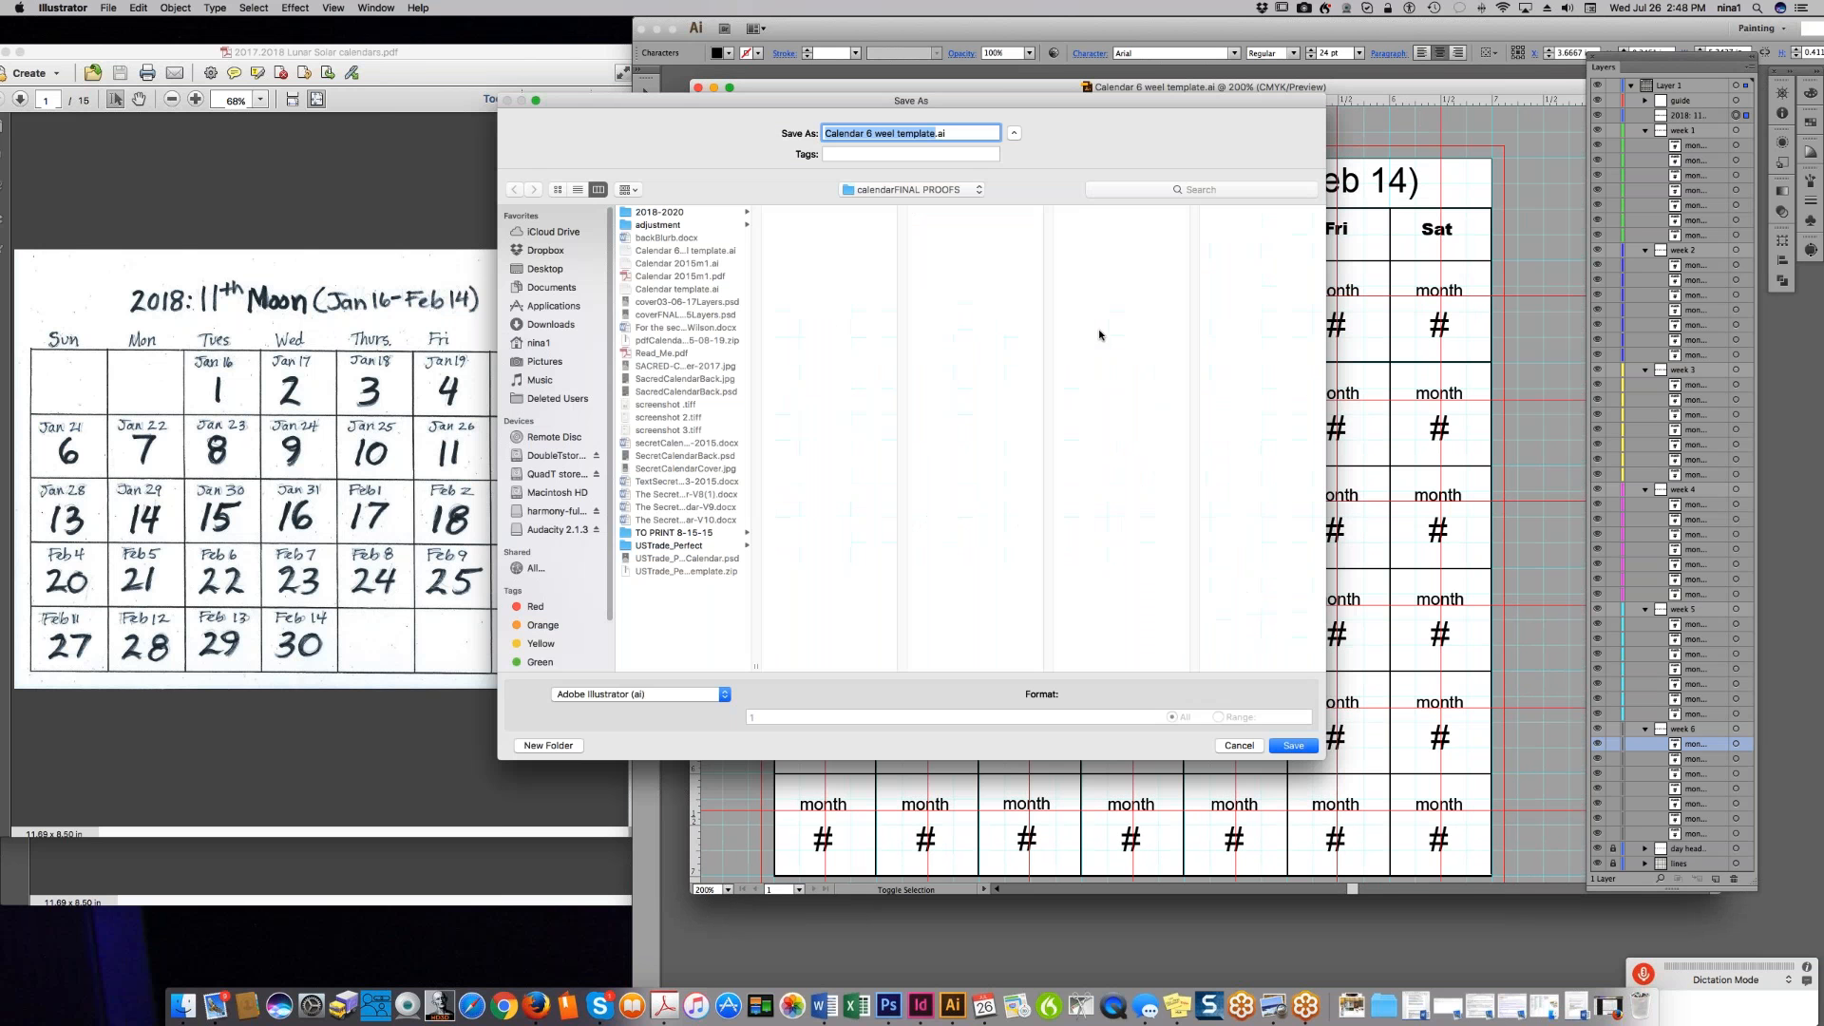
click(703, 212)
drag(761, 114, 714, 256)
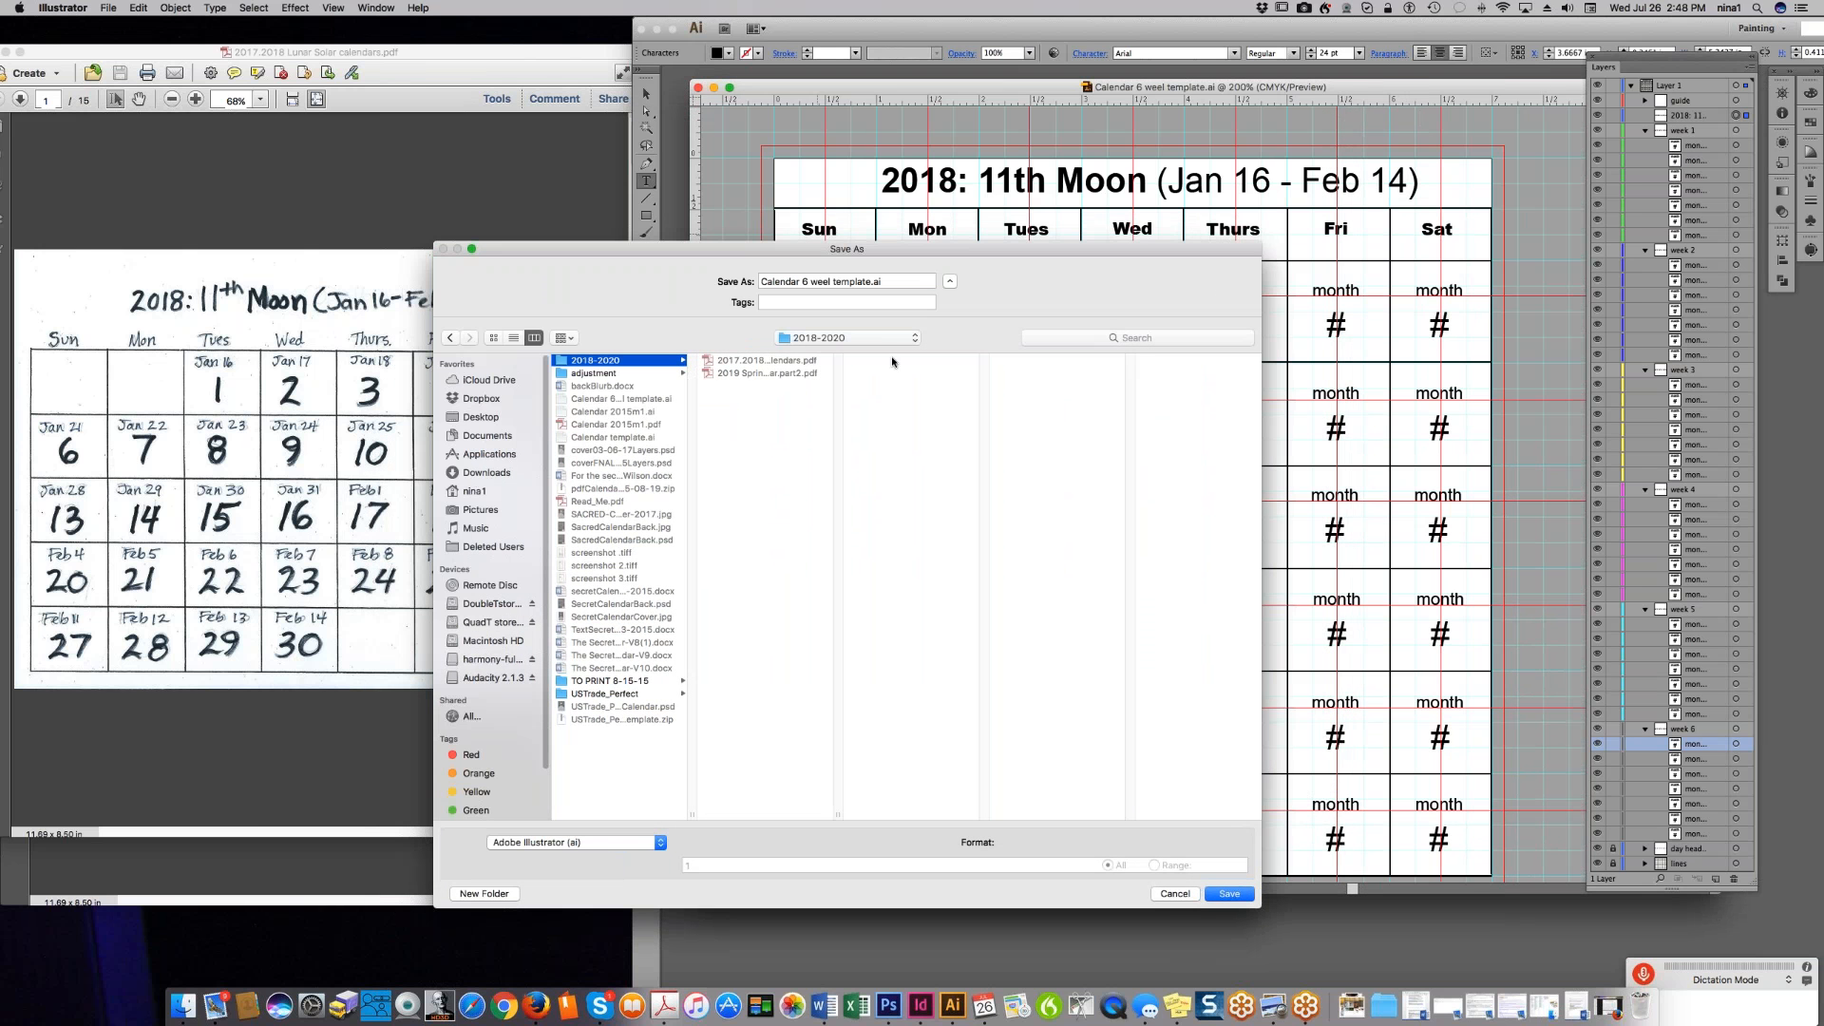
- Name the copy 2018 Moon 13.ai and save it as an Illustrator CS6 file with the default options
double_click(822, 281)
drag(871, 281, 708, 269)
text(201)
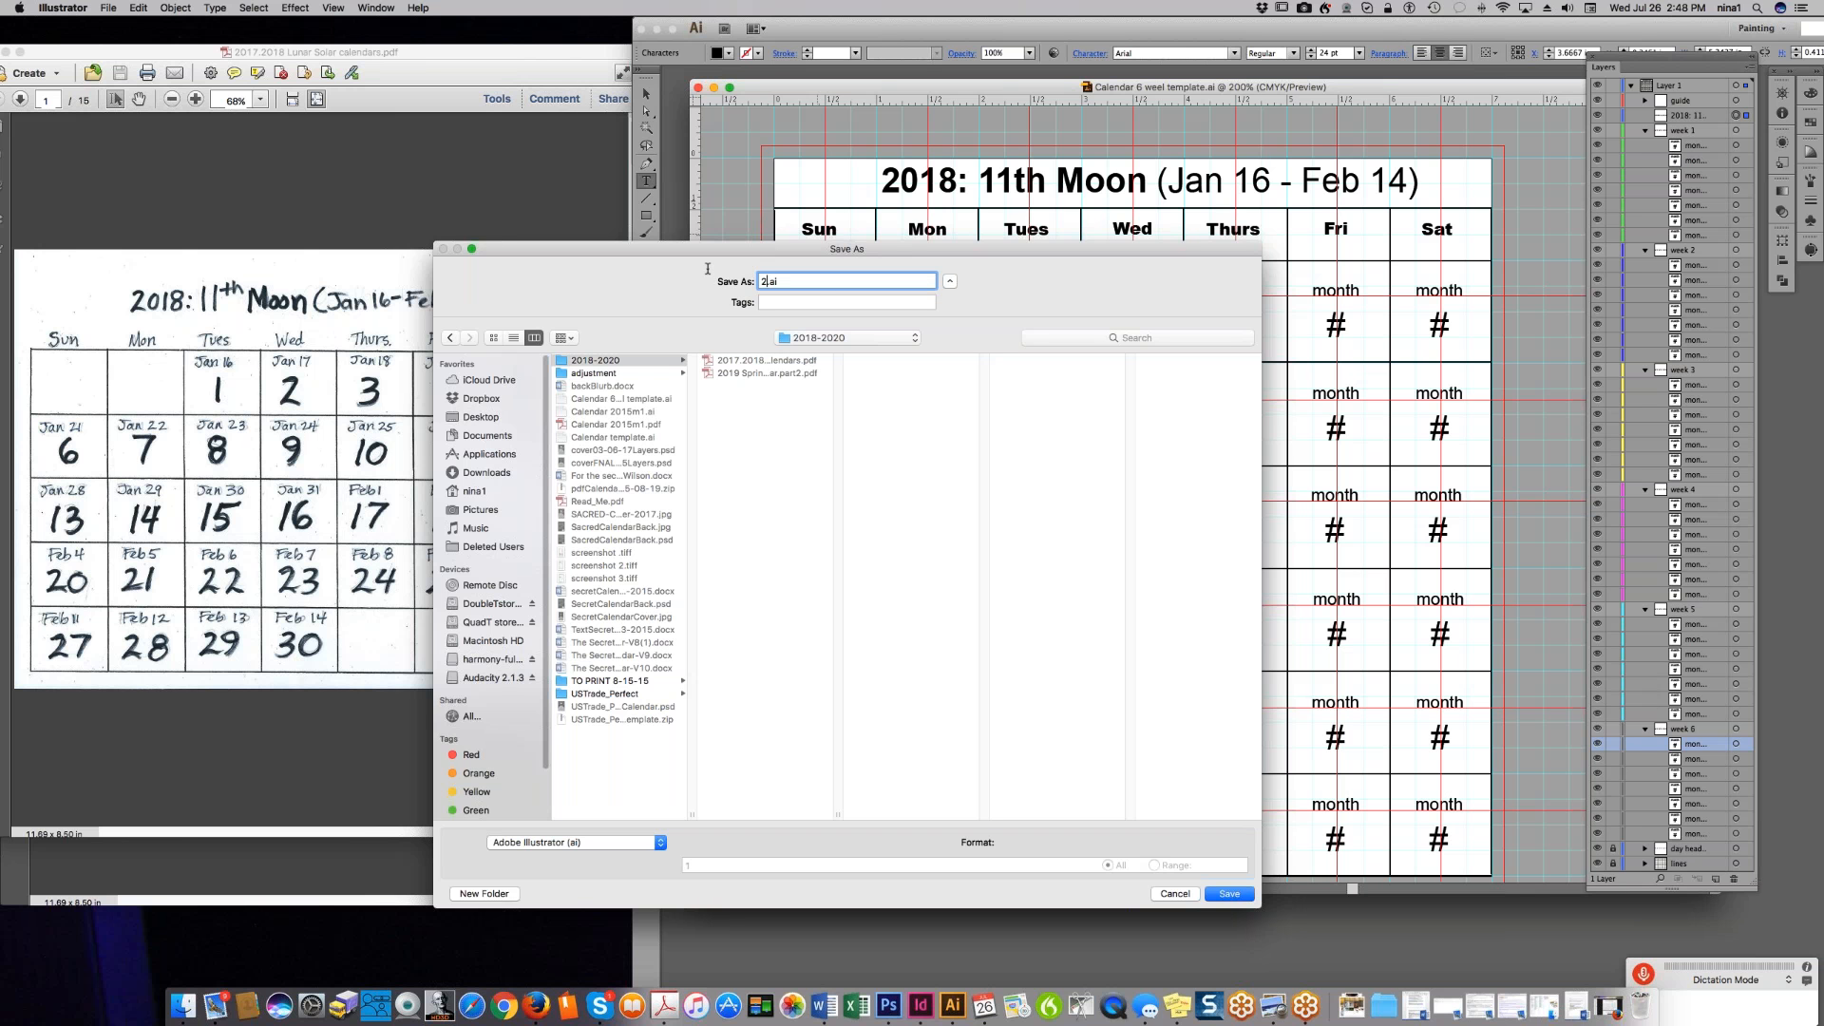
text(8)
text(13)
key(Return)
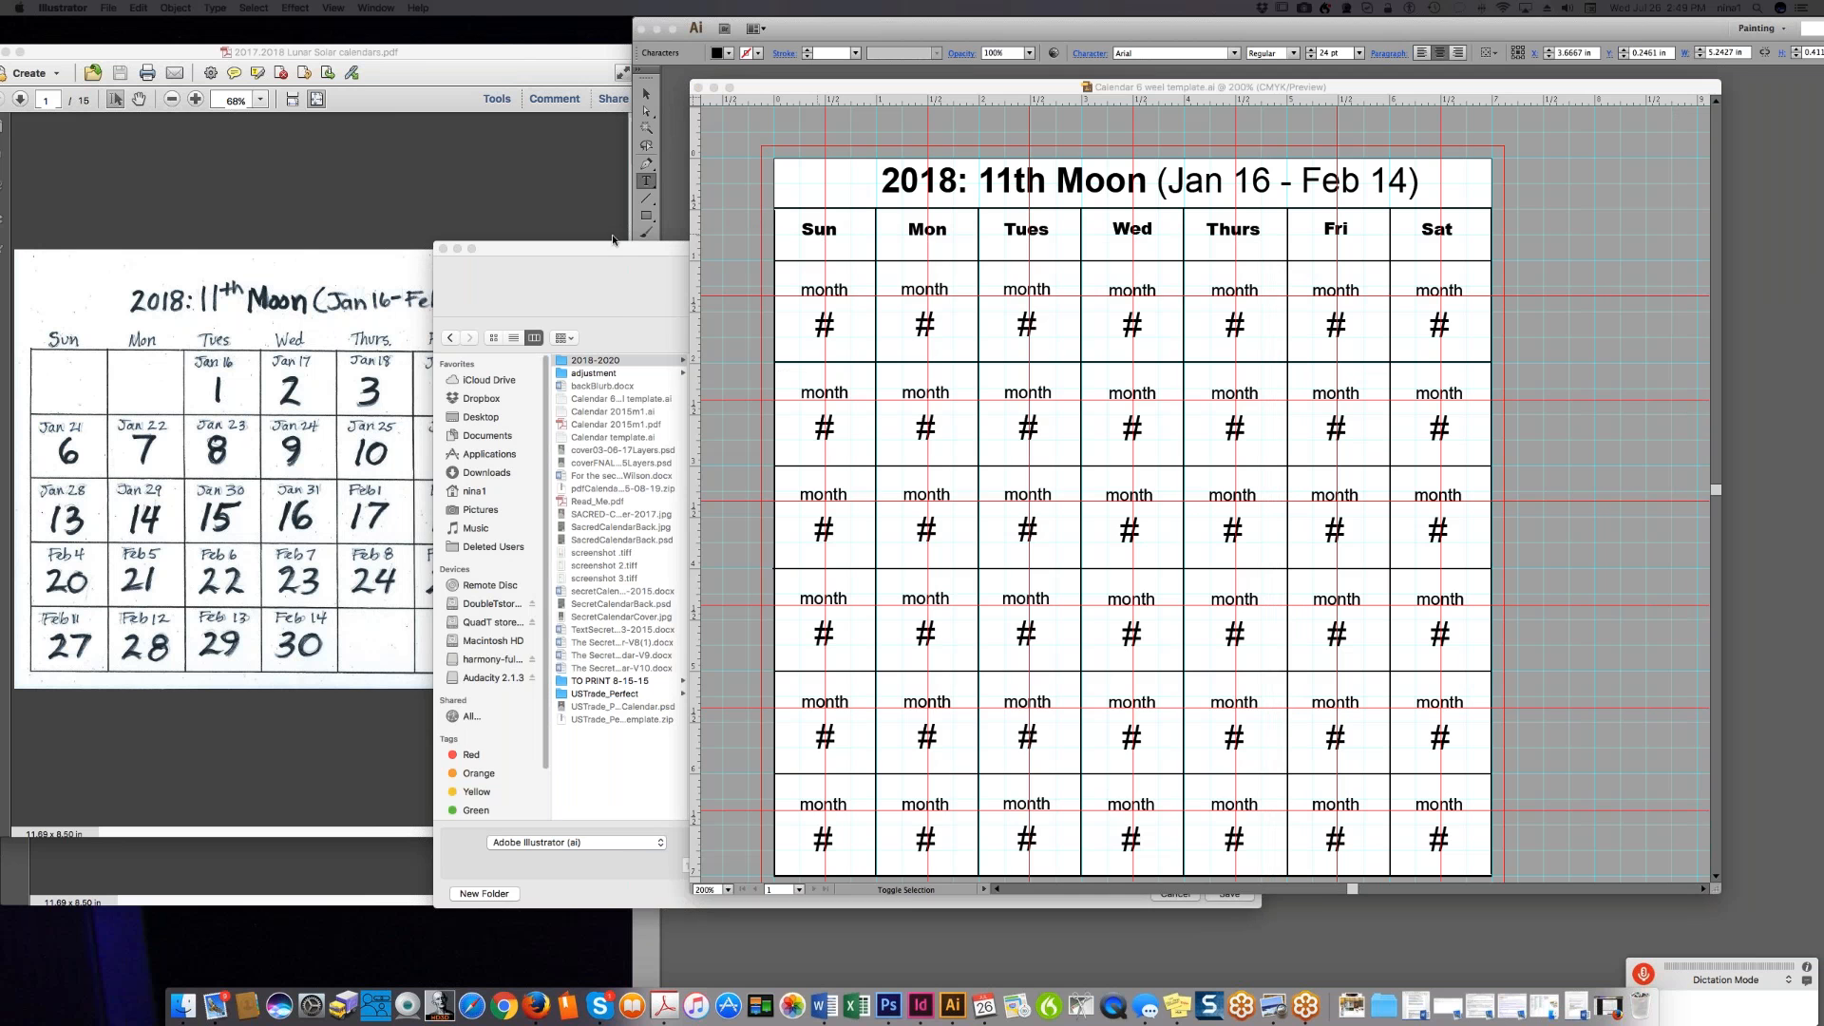
click(604, 305)
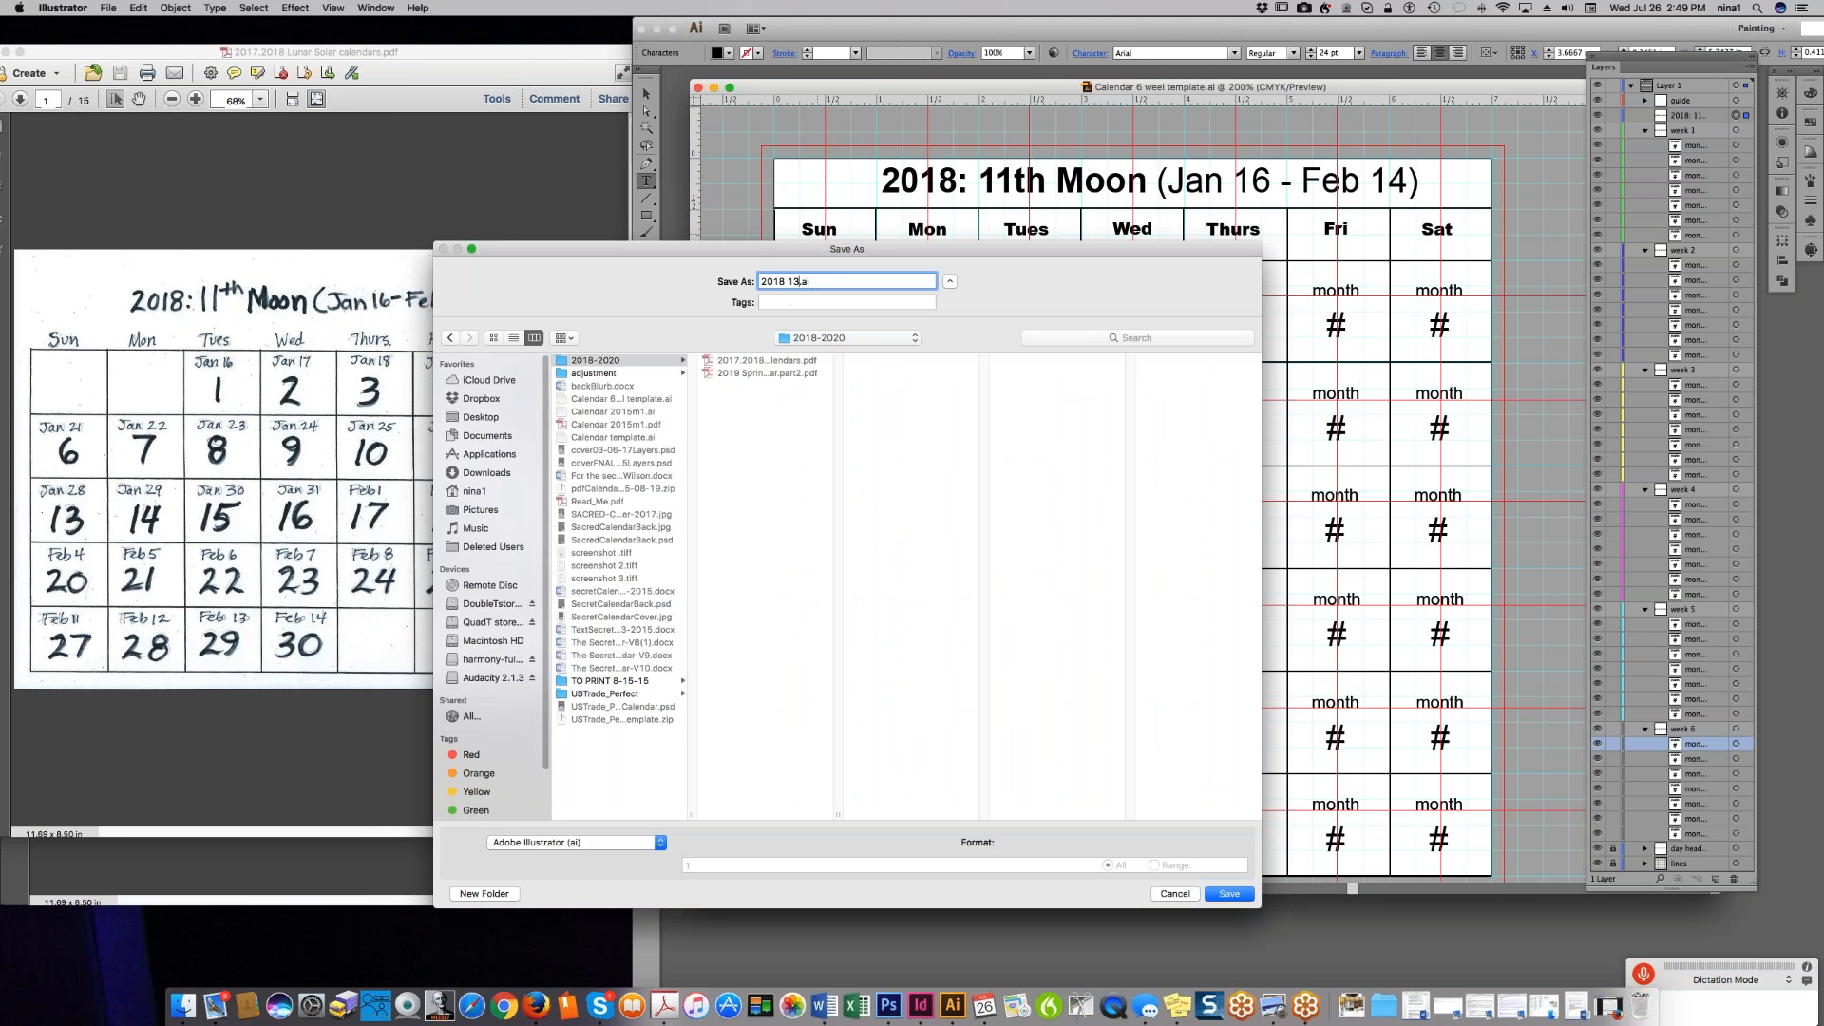
text(11th)
key(BackSpace)
key(BackSpace)
key(BackSpace)
key(BackSpace)
text(Moon)
click(1227, 894)
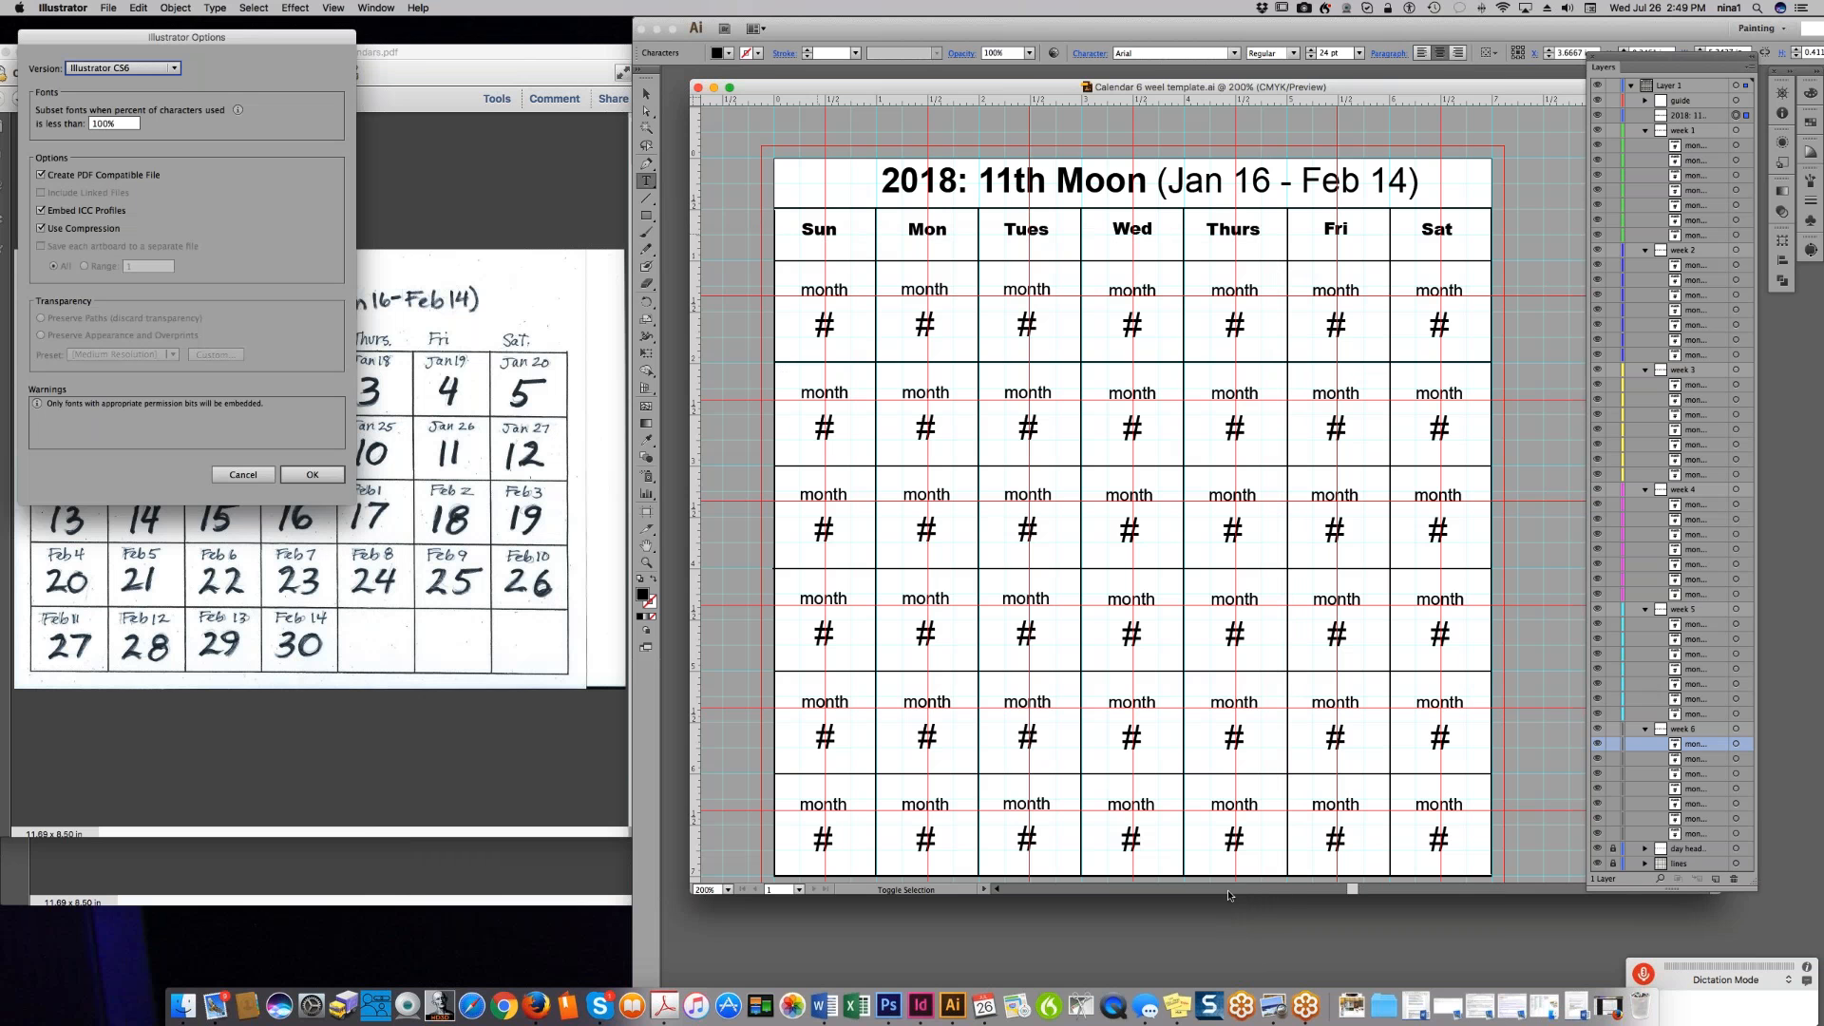
click(312, 474)
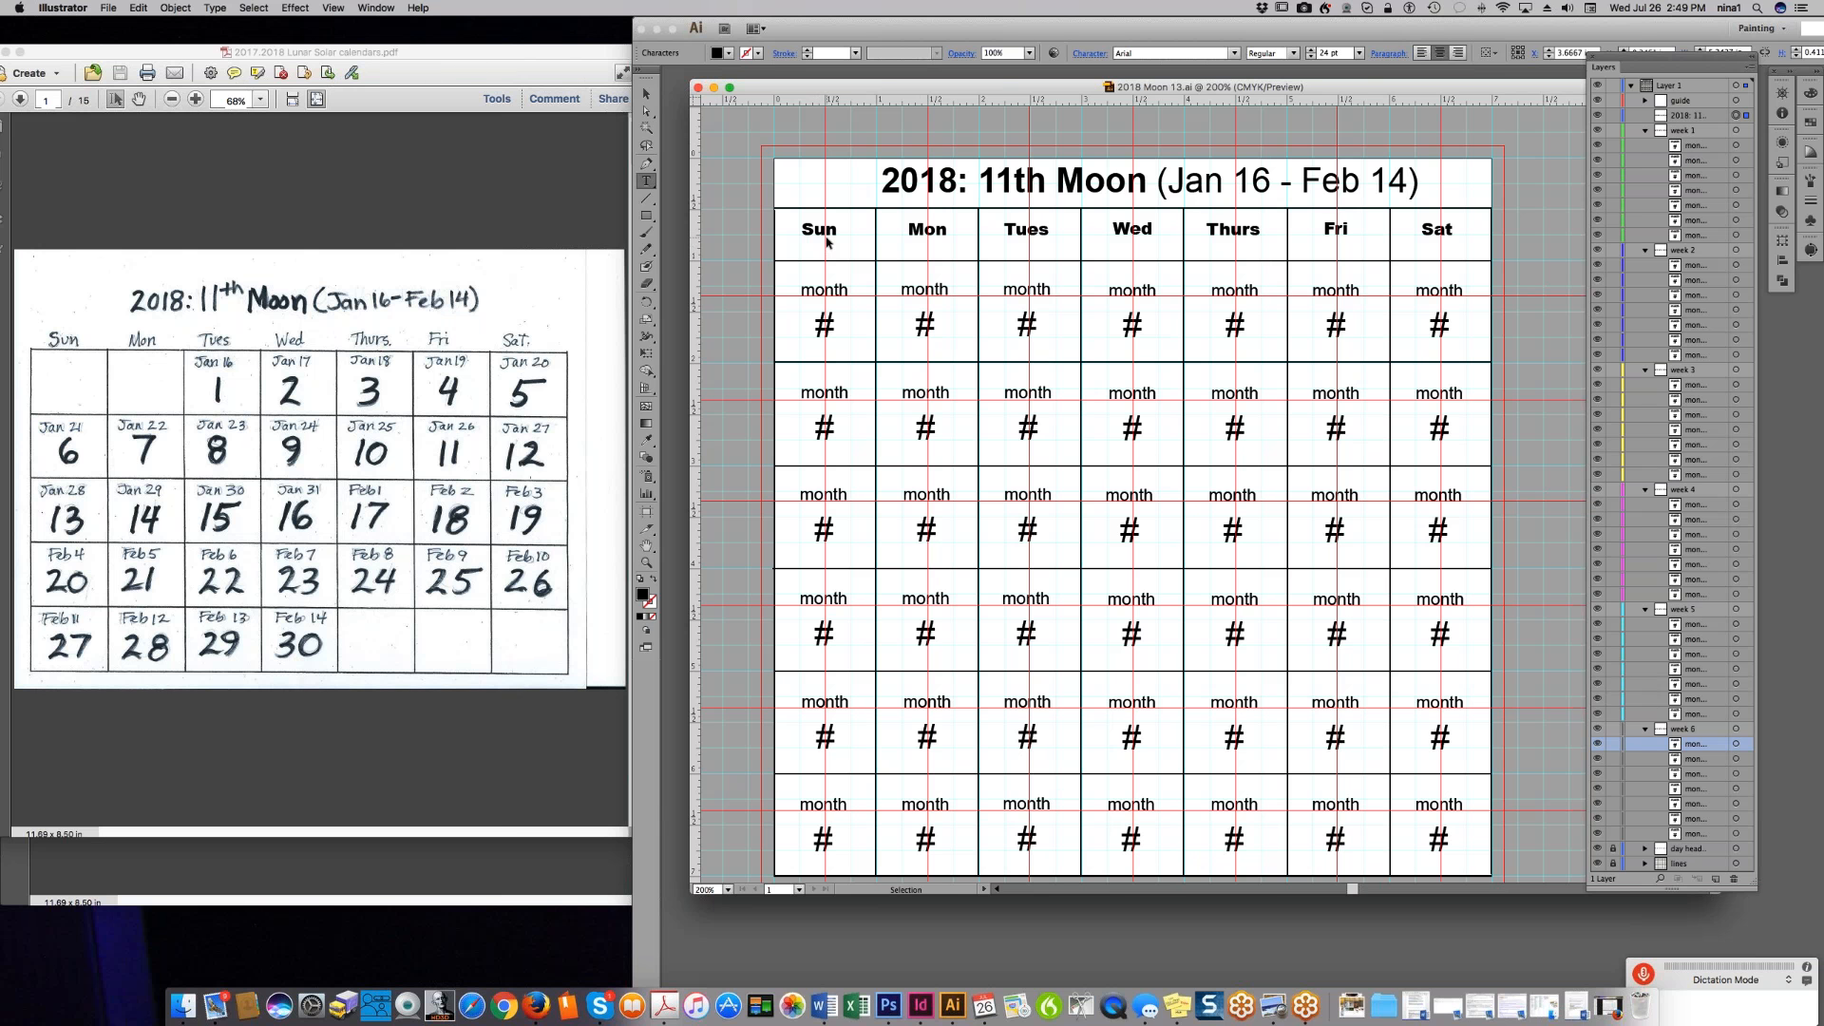
- Temporarily unlock the day headings layer and nudge the Sun heading over to centre it above its column
key(Escape)
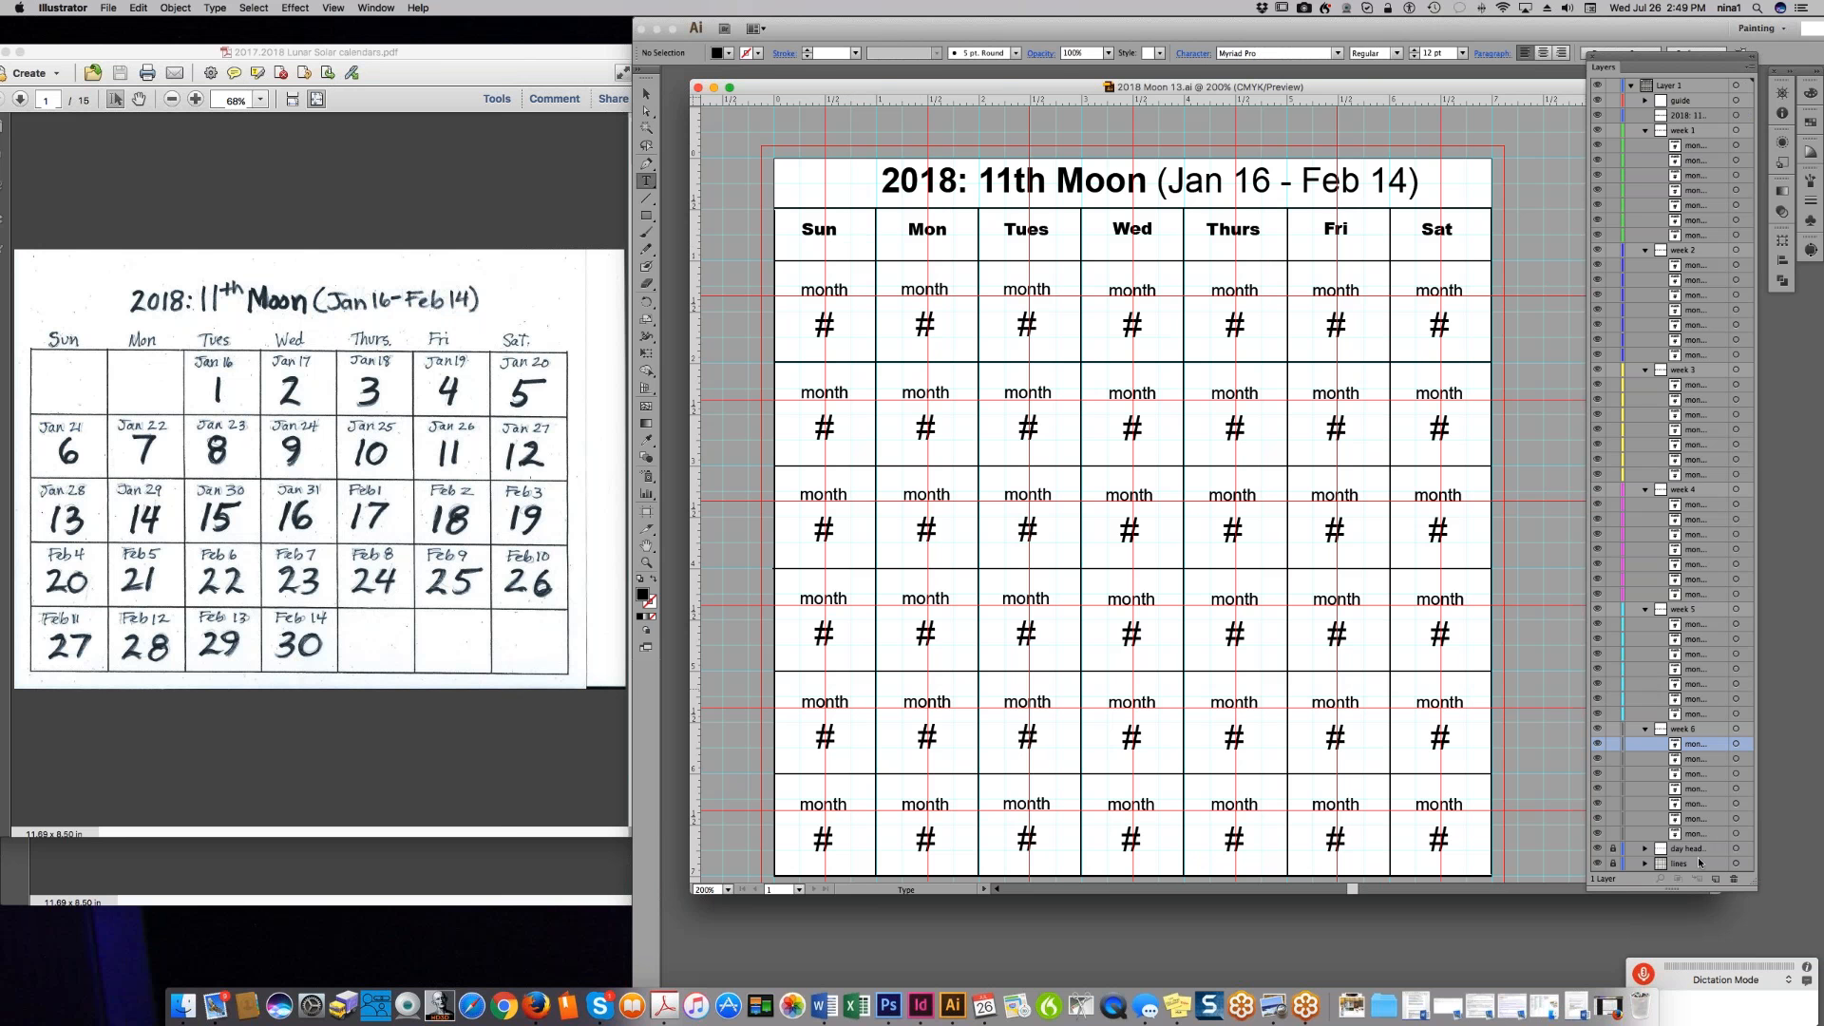
click(1611, 848)
double_click(819, 229)
click(812, 229)
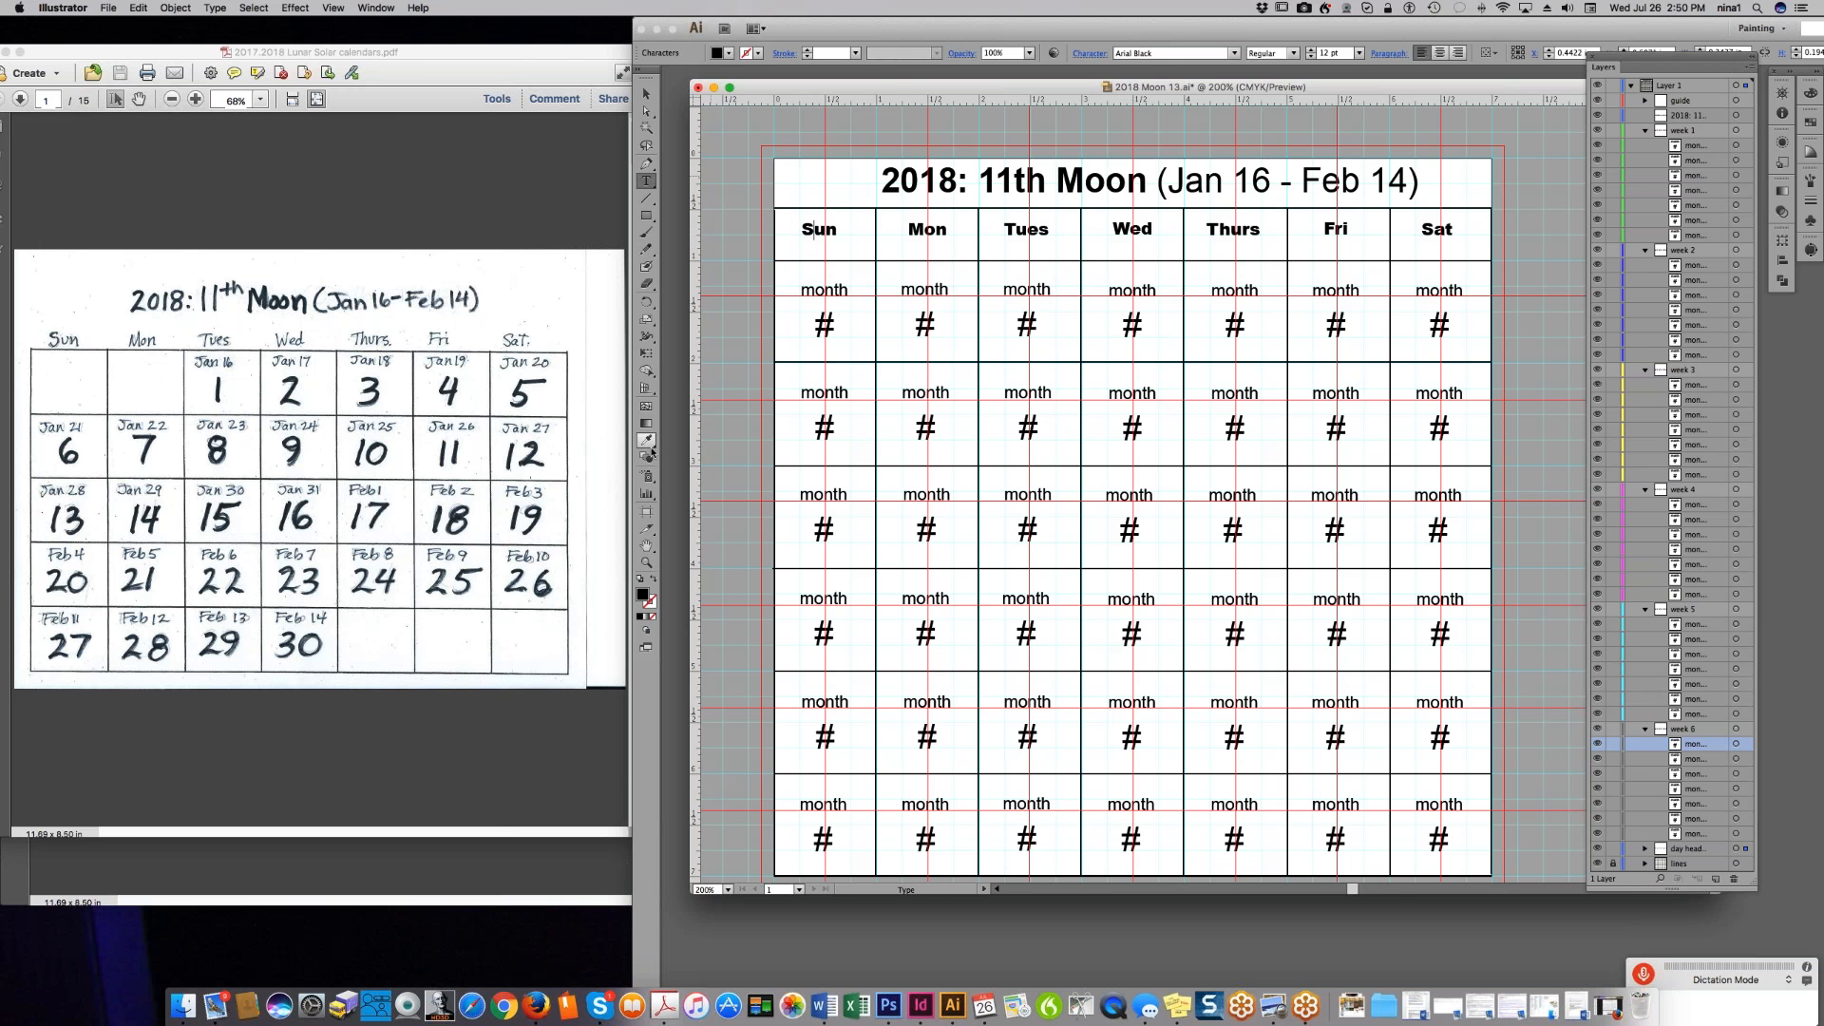
click(646, 94)
drag(822, 242, 833, 238)
key(Right)
key(Right)
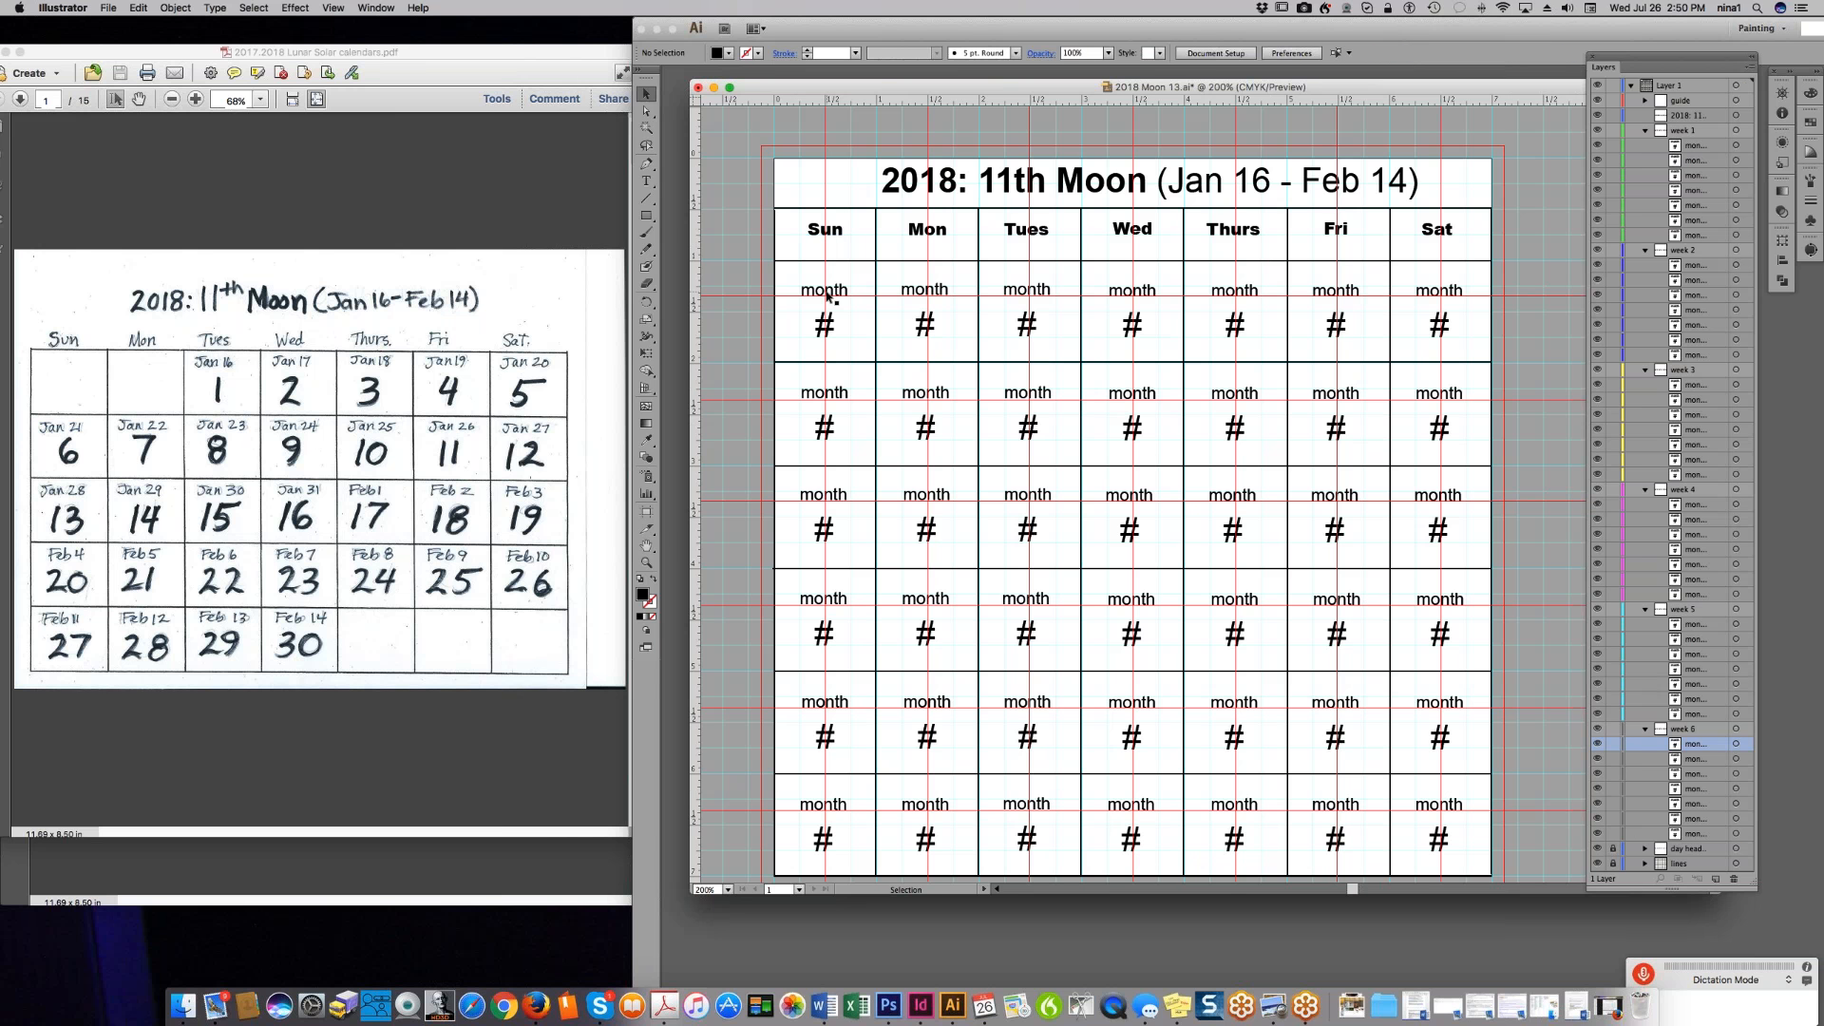
- Hide the month/number placeholders for Sunday and Monday in week 1
key(t)
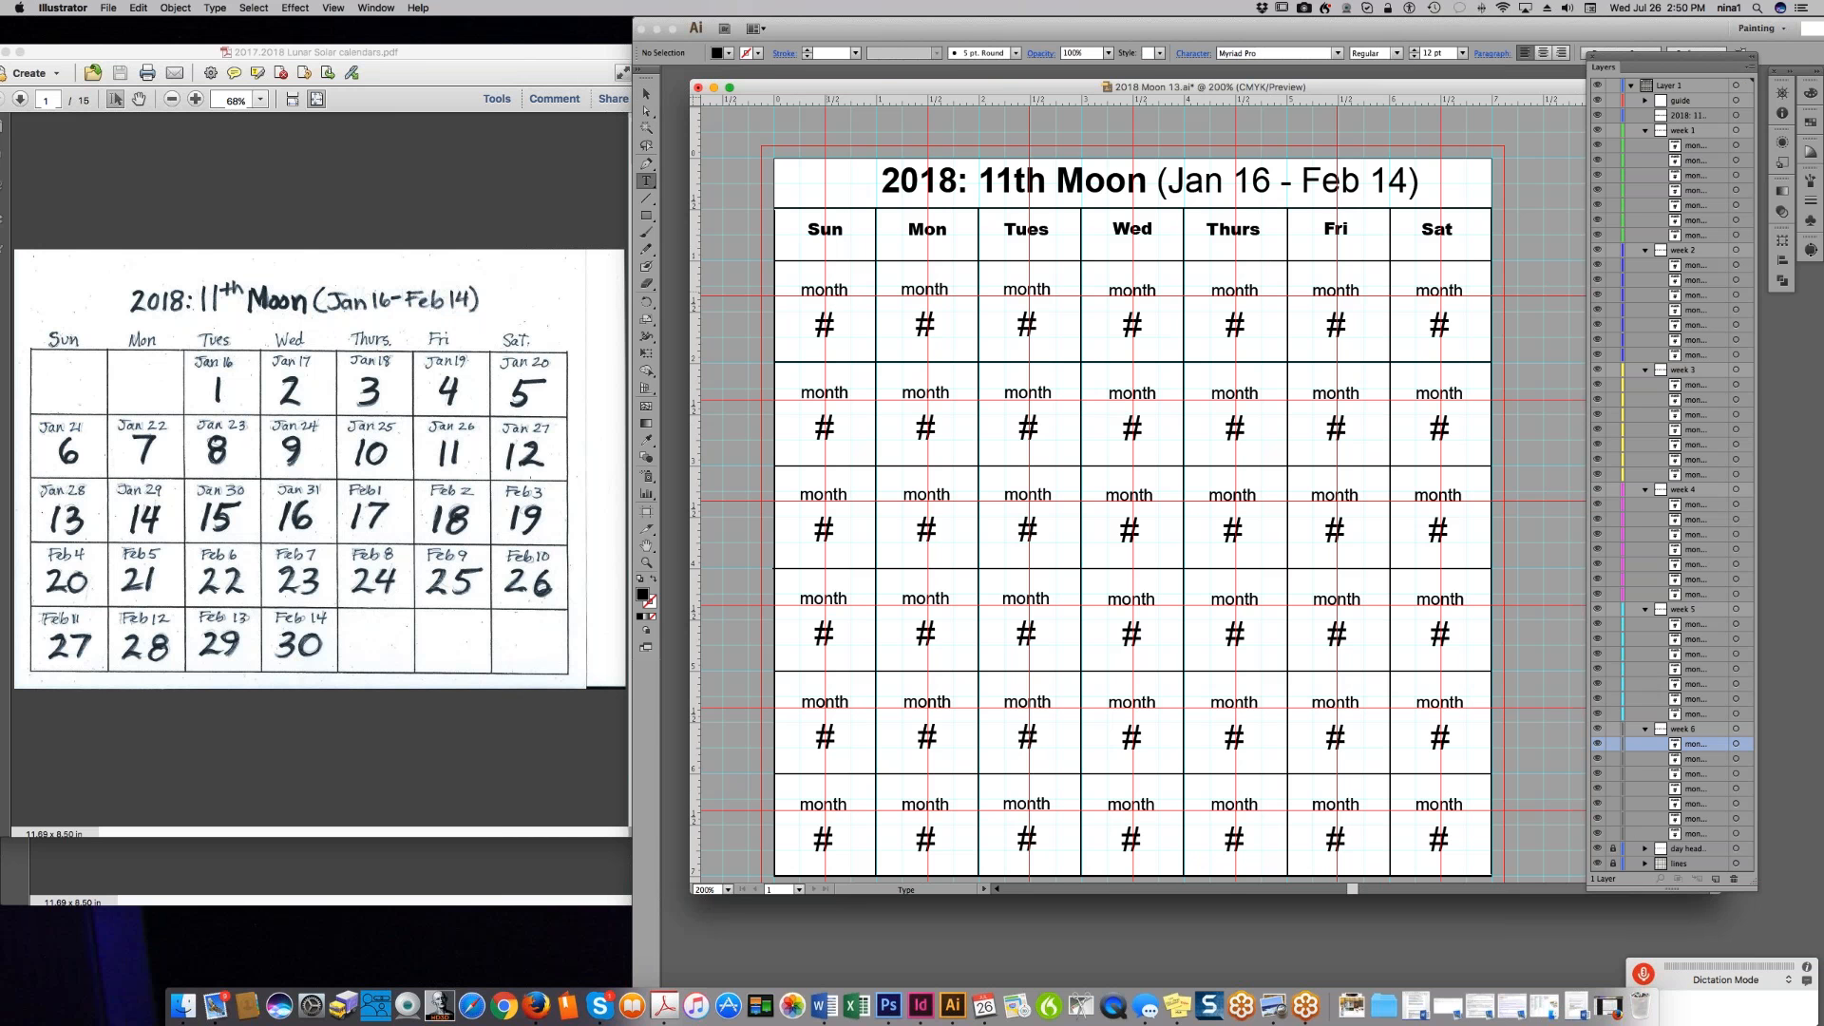
double_click(823, 290)
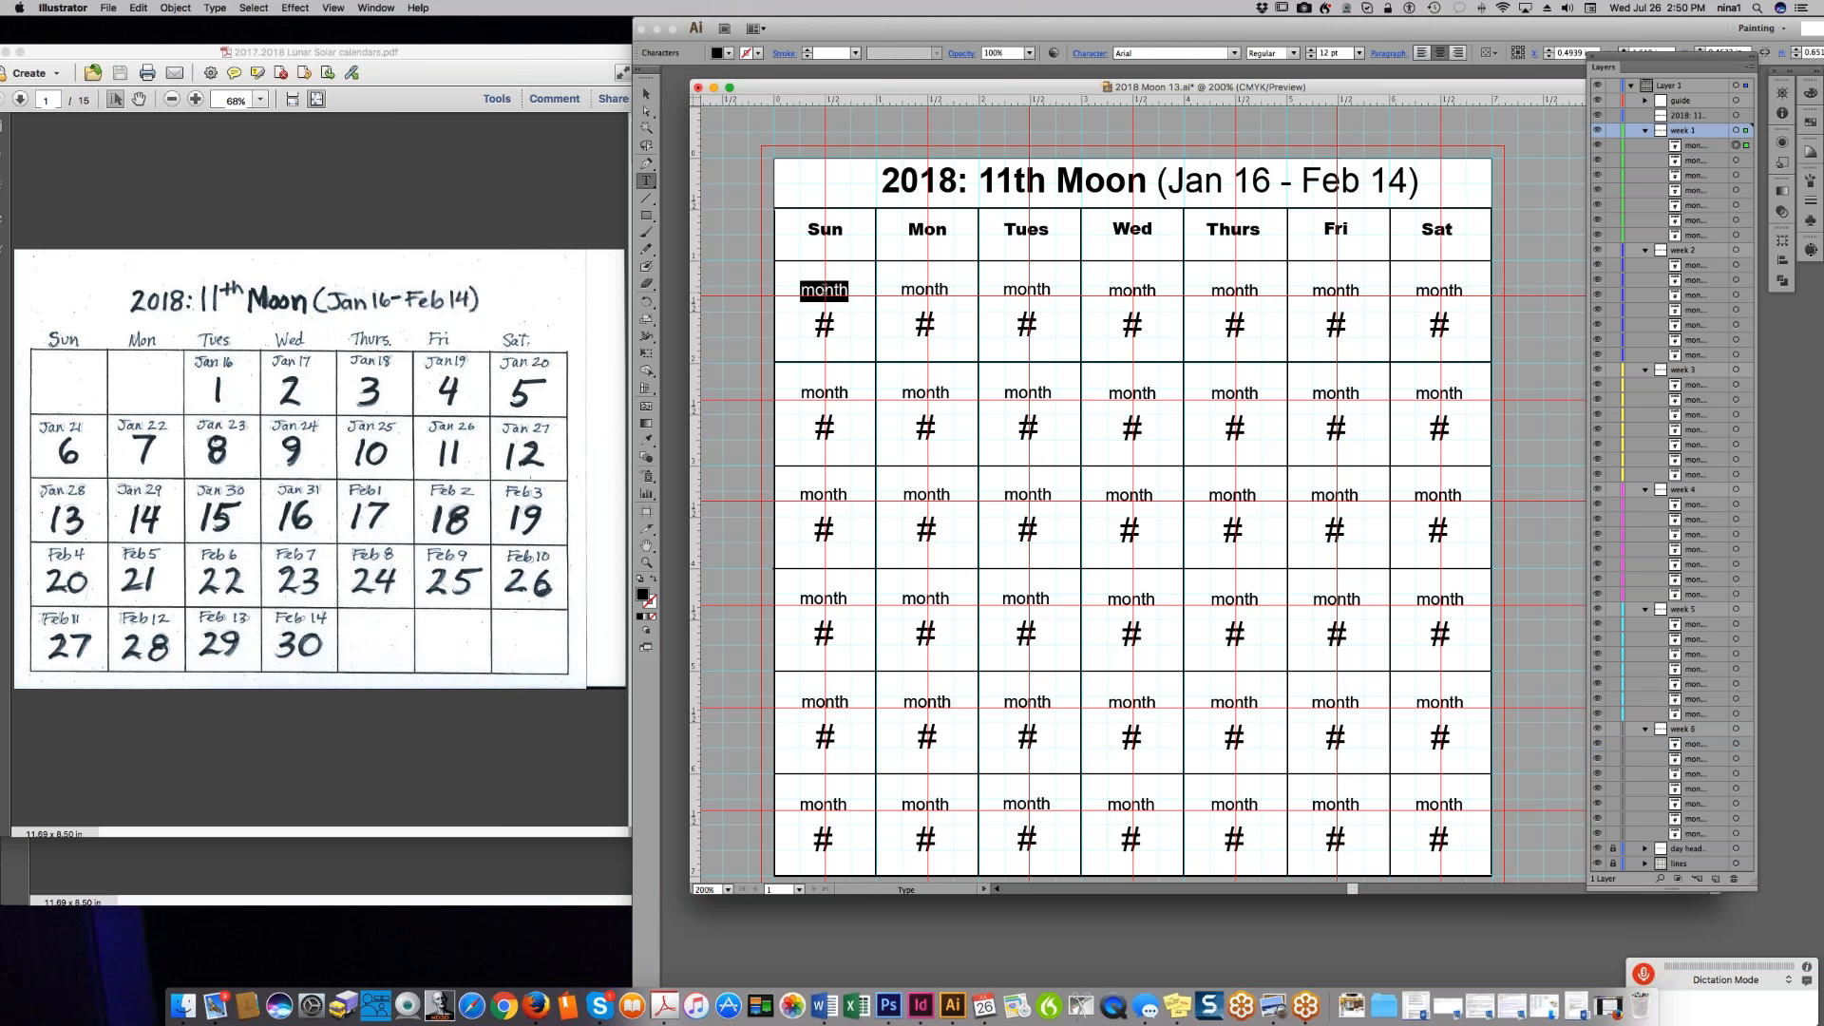
click(824, 290)
click(1597, 145)
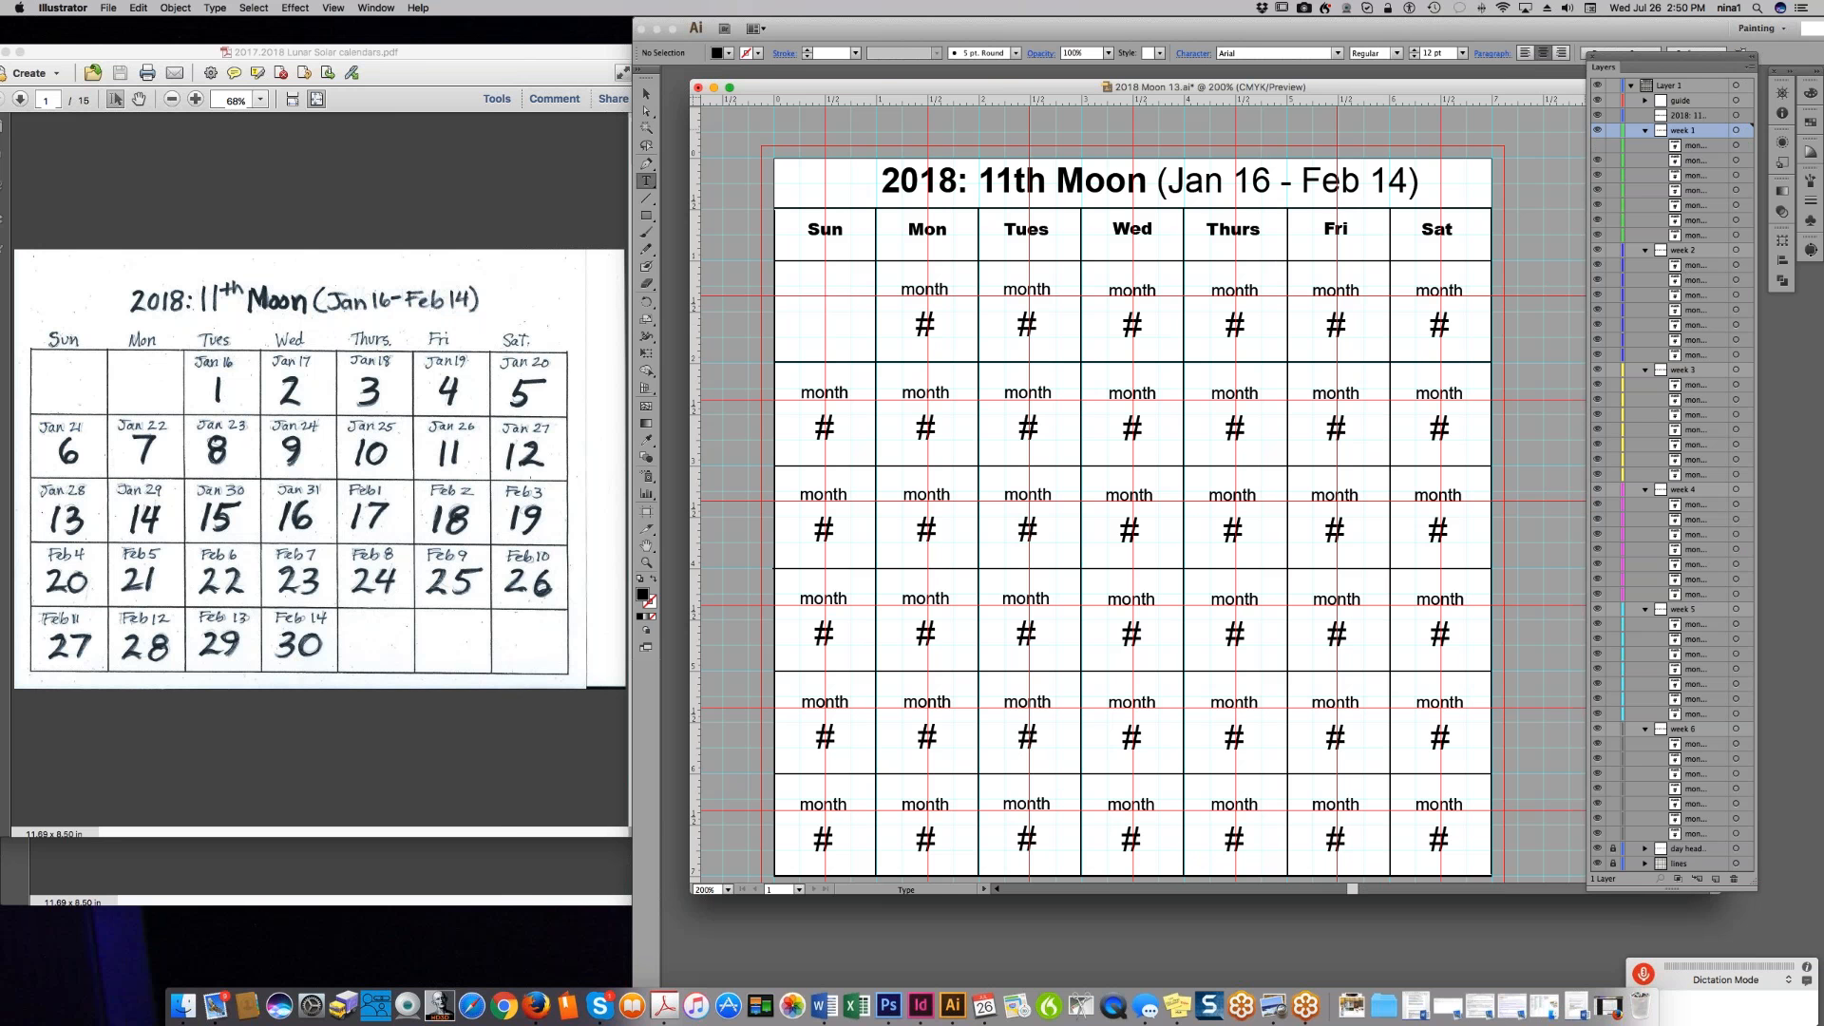
click(1598, 160)
- Replace the week 1 month placeholders for Tuesday and Wednesday with Jan 16 and Jan 17, reusing the copied date text
double_click(1021, 288)
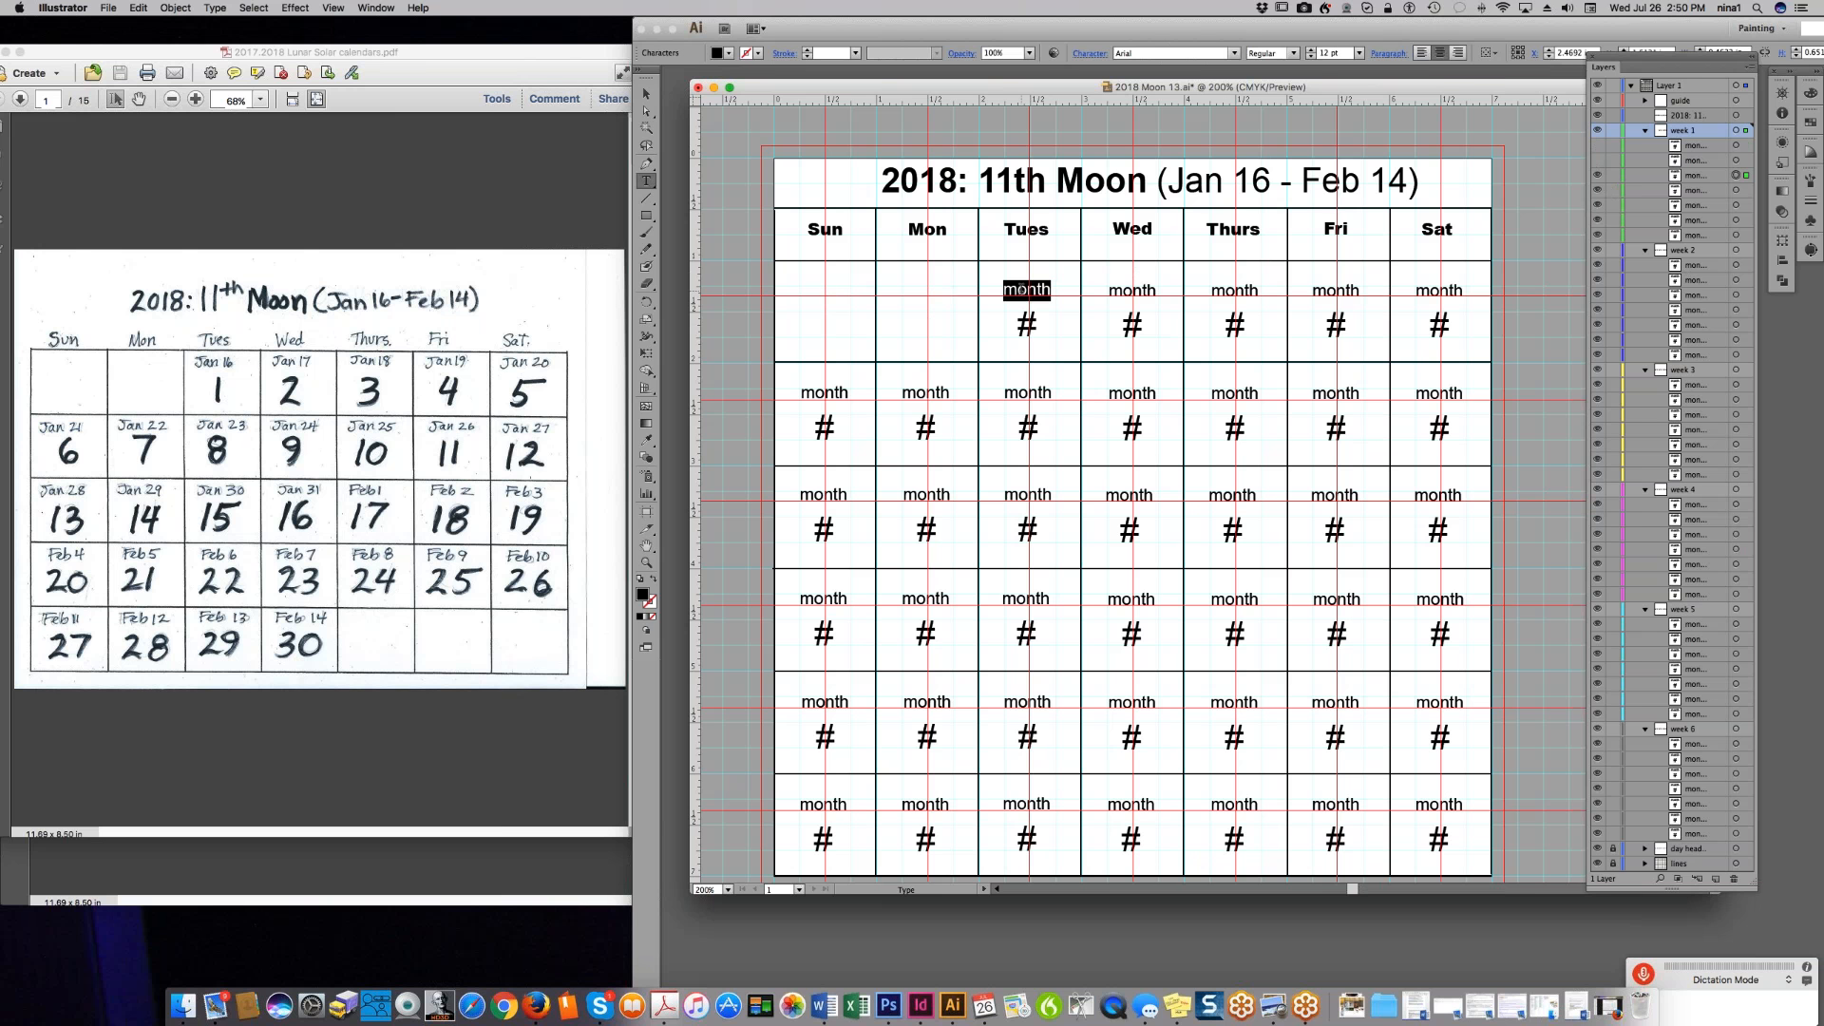
text(Jan 16)
triple_click(1027, 289)
key(super+c)
click(1124, 290)
double_click(1130, 288)
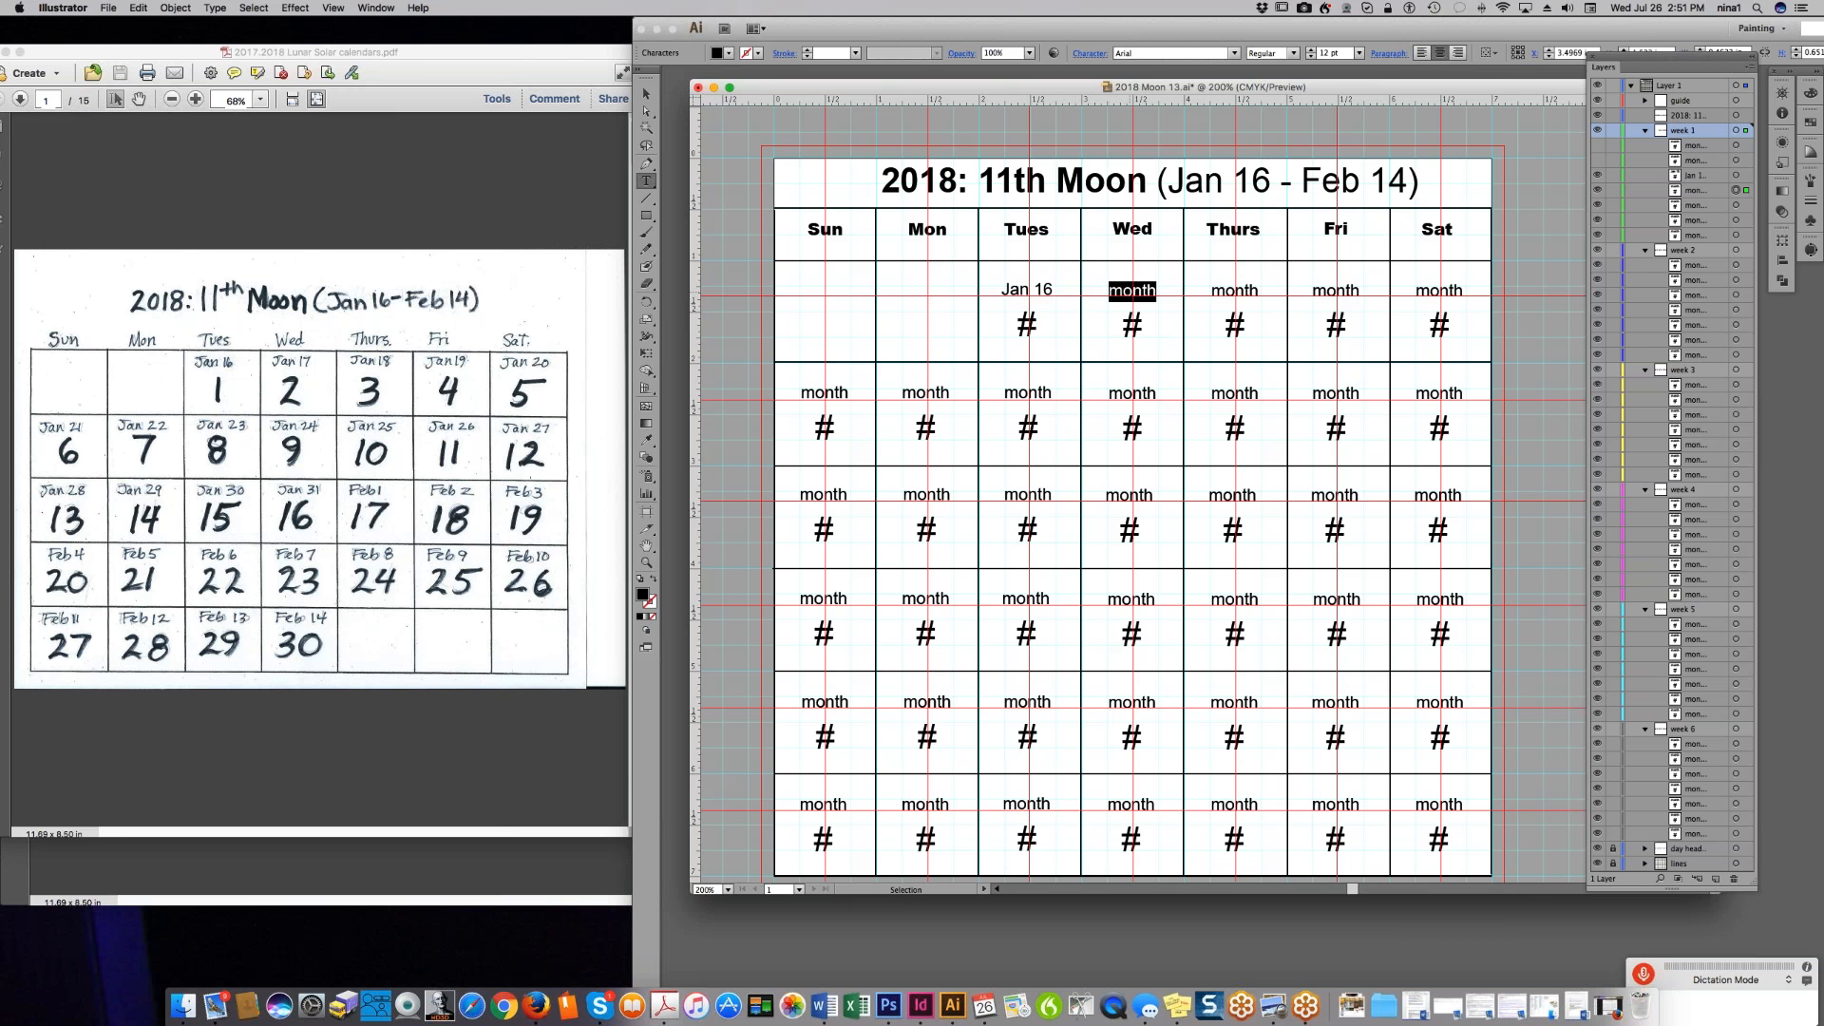
key(super+v)
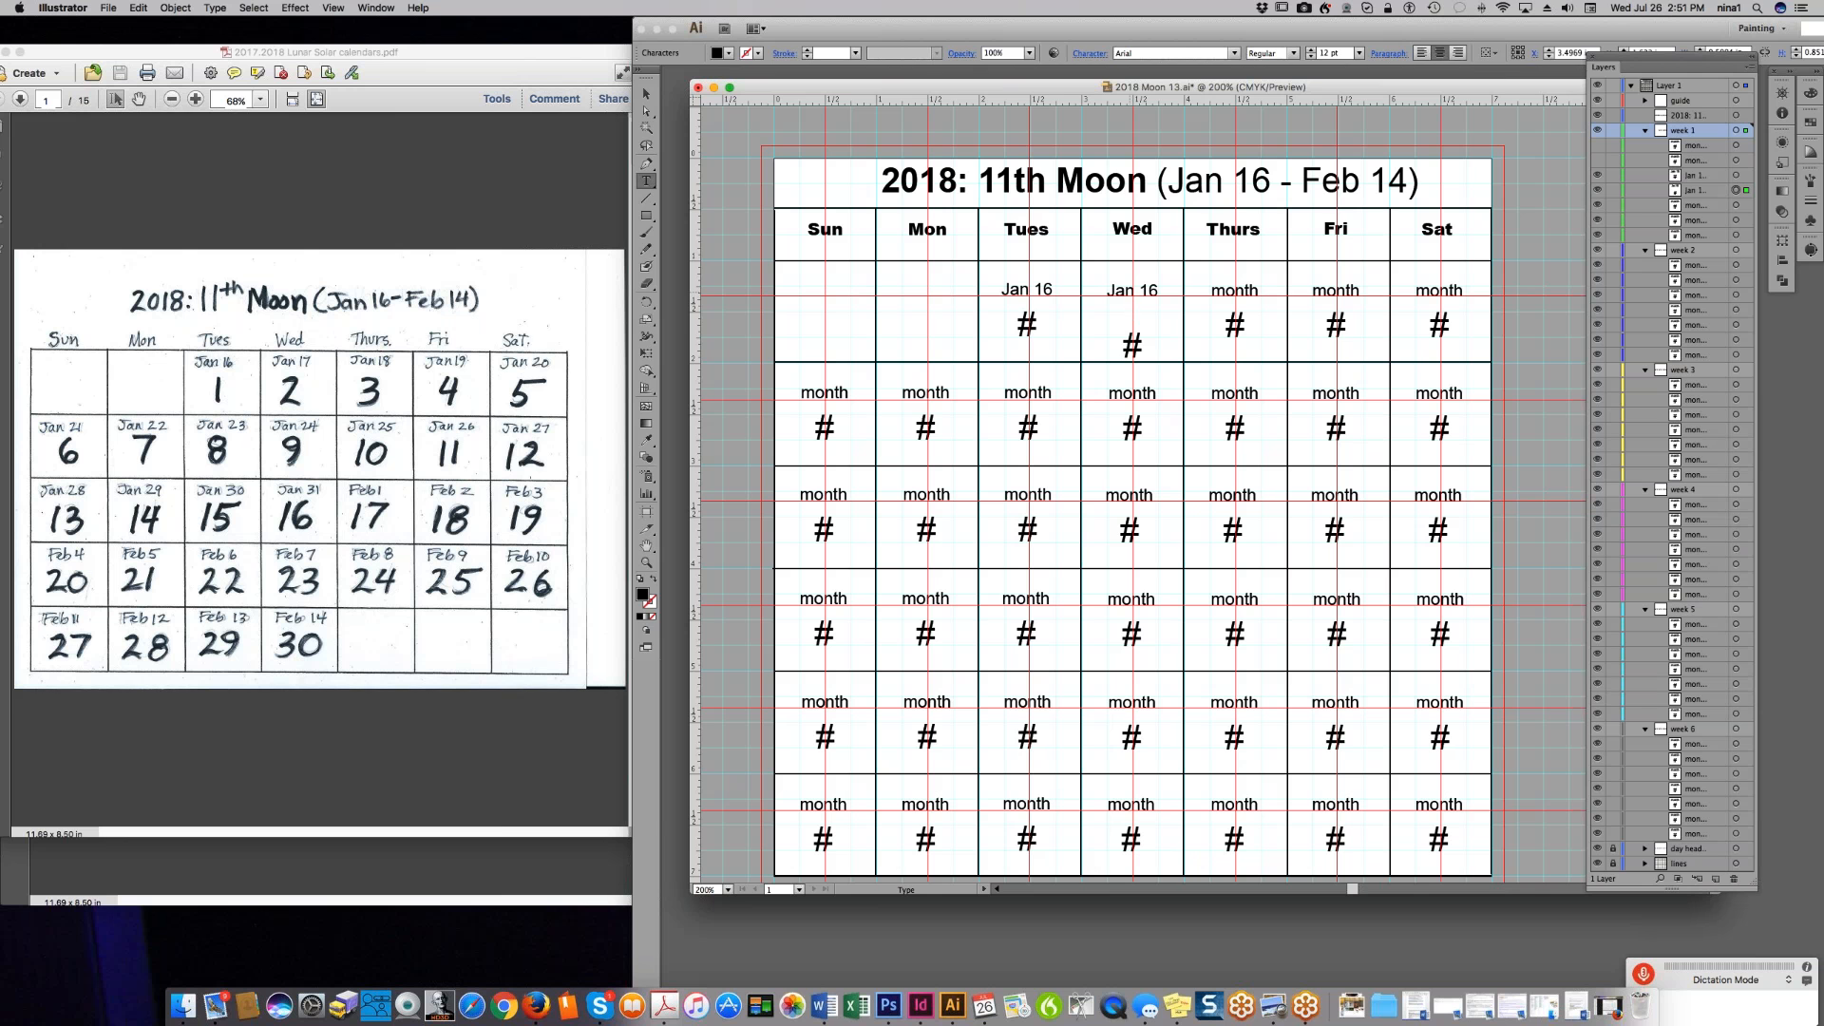
key(BackSpace)
key(BackSpace)
text(7)
- Copy the Wednesday date and use it to fill week 1 Thursday with Jan 18 and Friday with Jan 19
drag(1156, 289, 1107, 289)
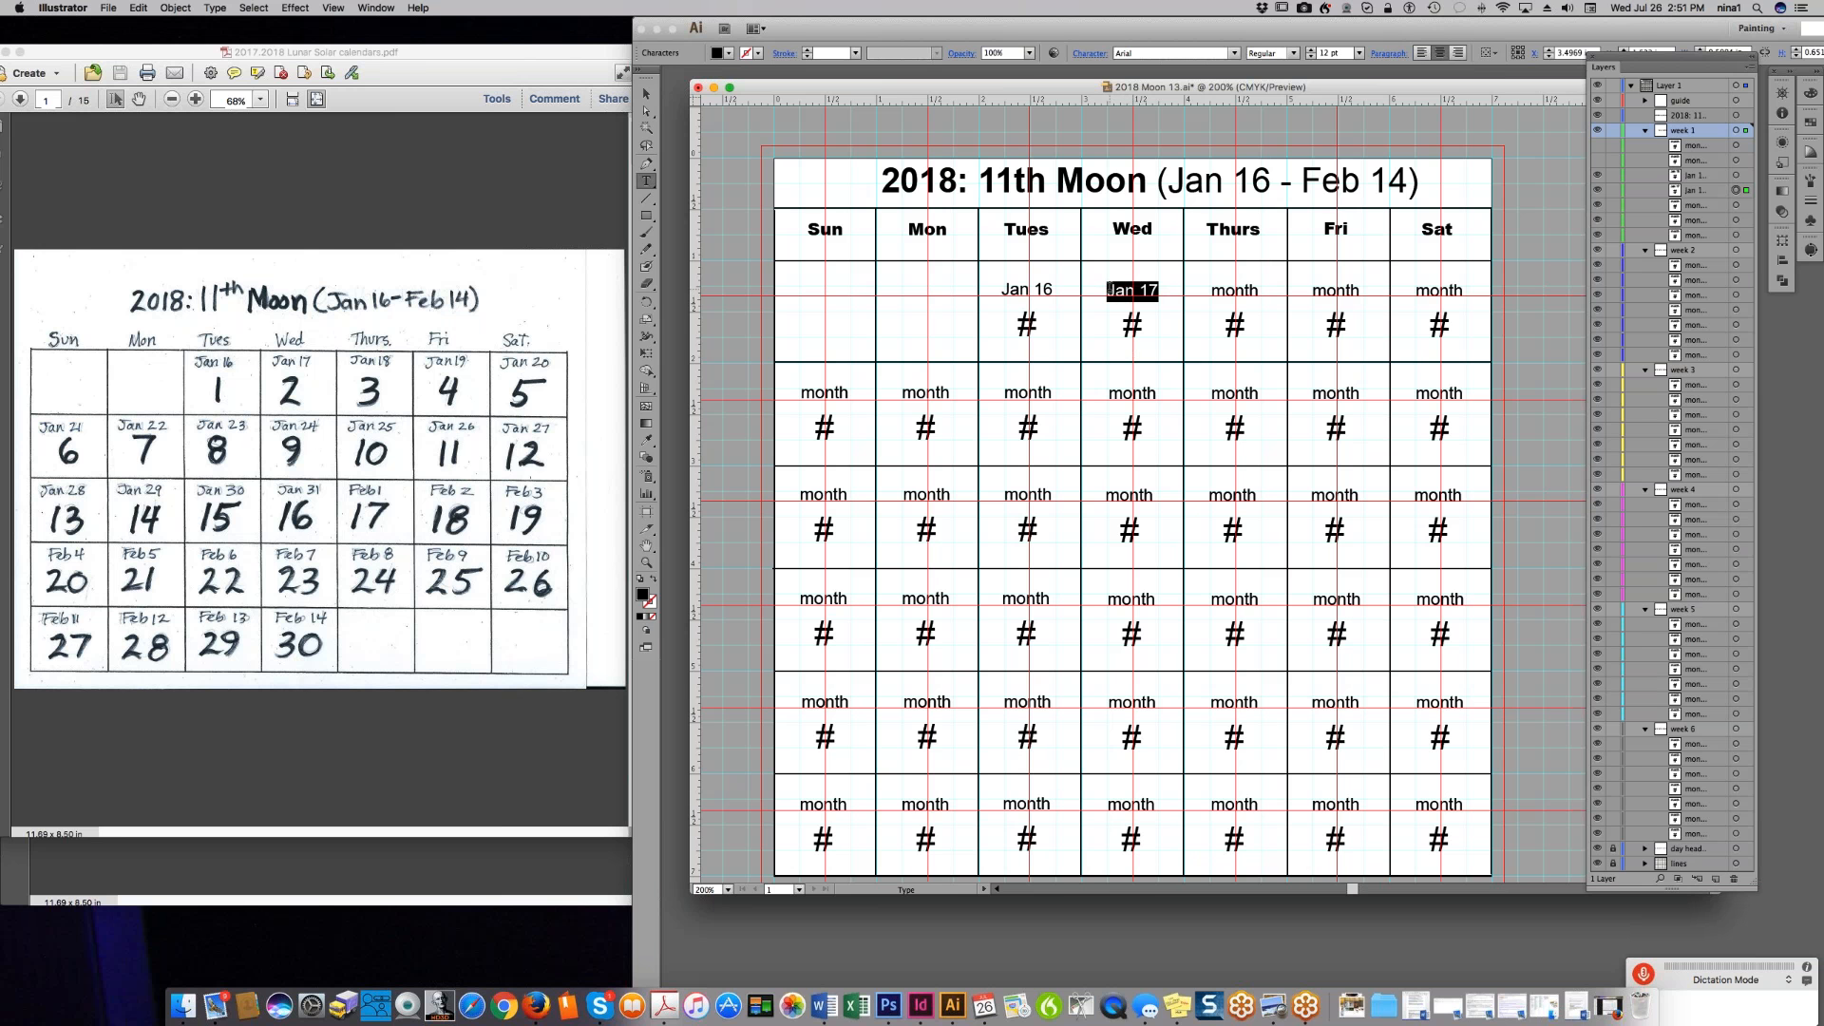
key(super+c)
click(1227, 289)
double_click(1228, 290)
key(super+v)
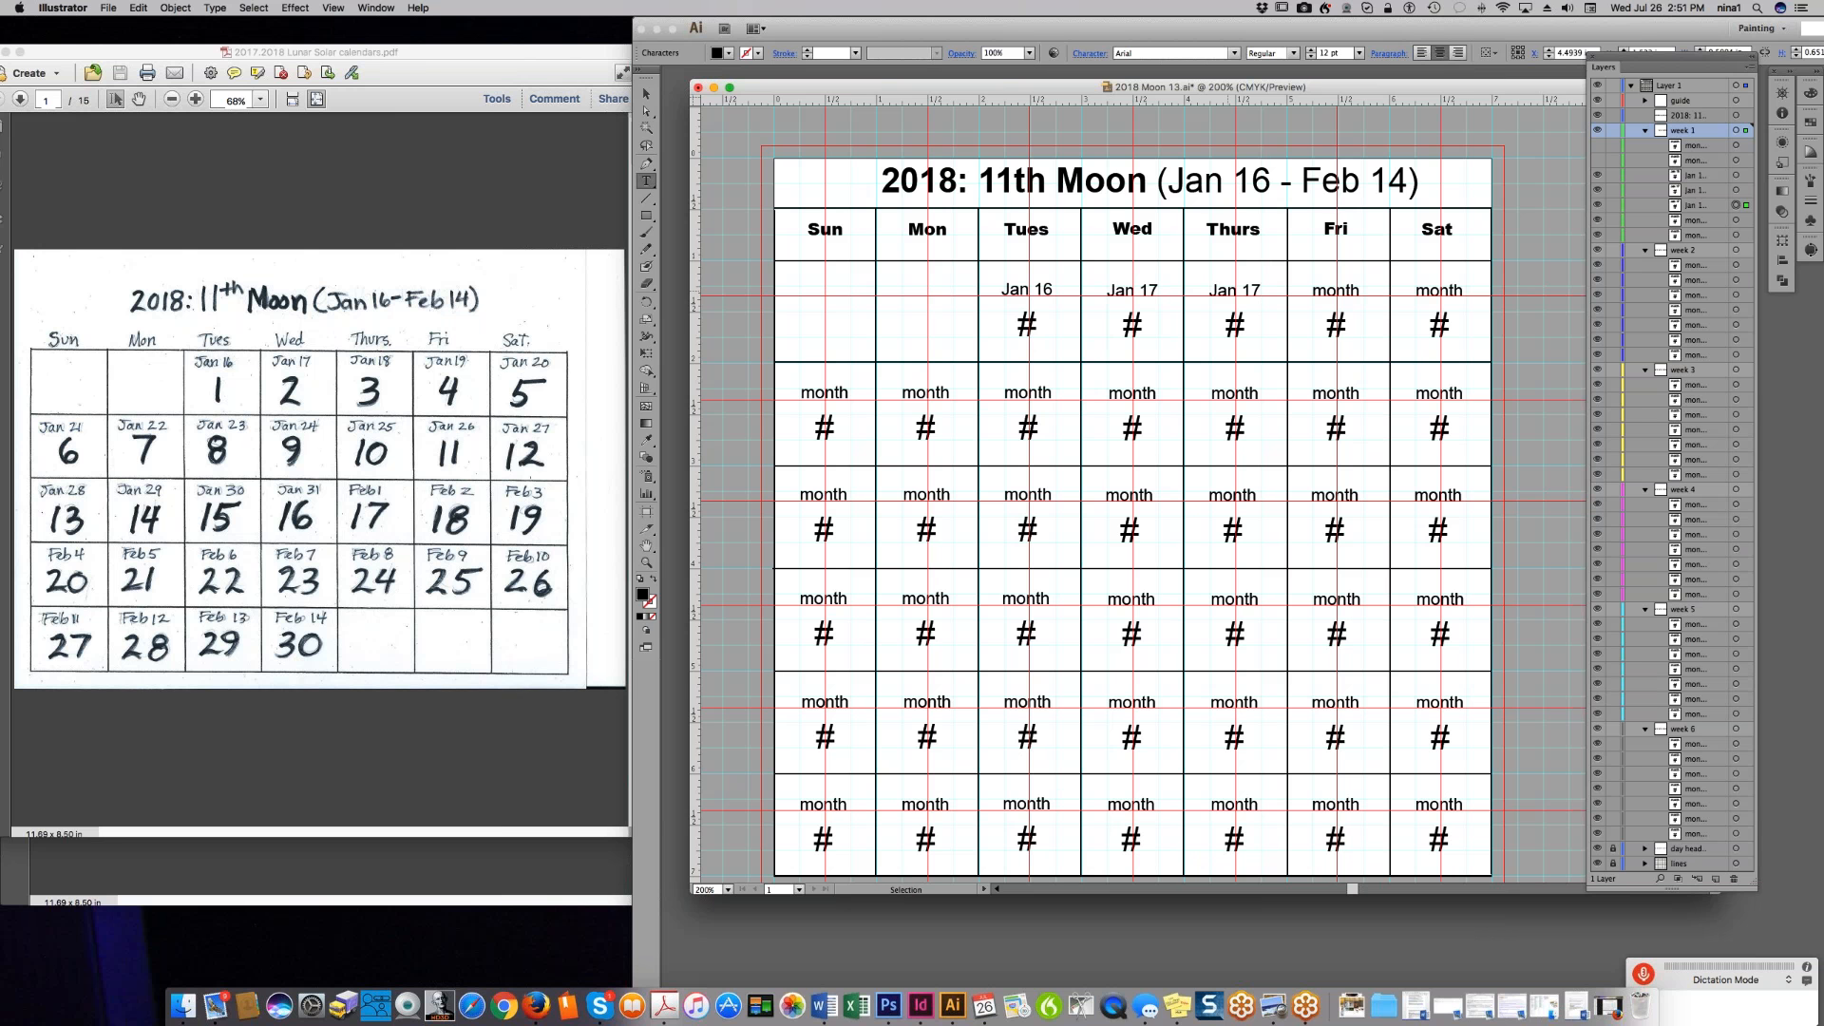
key(BackSpace)
text(8)
double_click(1325, 291)
key(super+v)
key(BackSpace)
text(9)
- Replace the week 1 Saturday month placeholder with Jan 20 and select that date text for copying
double_click(1443, 290)
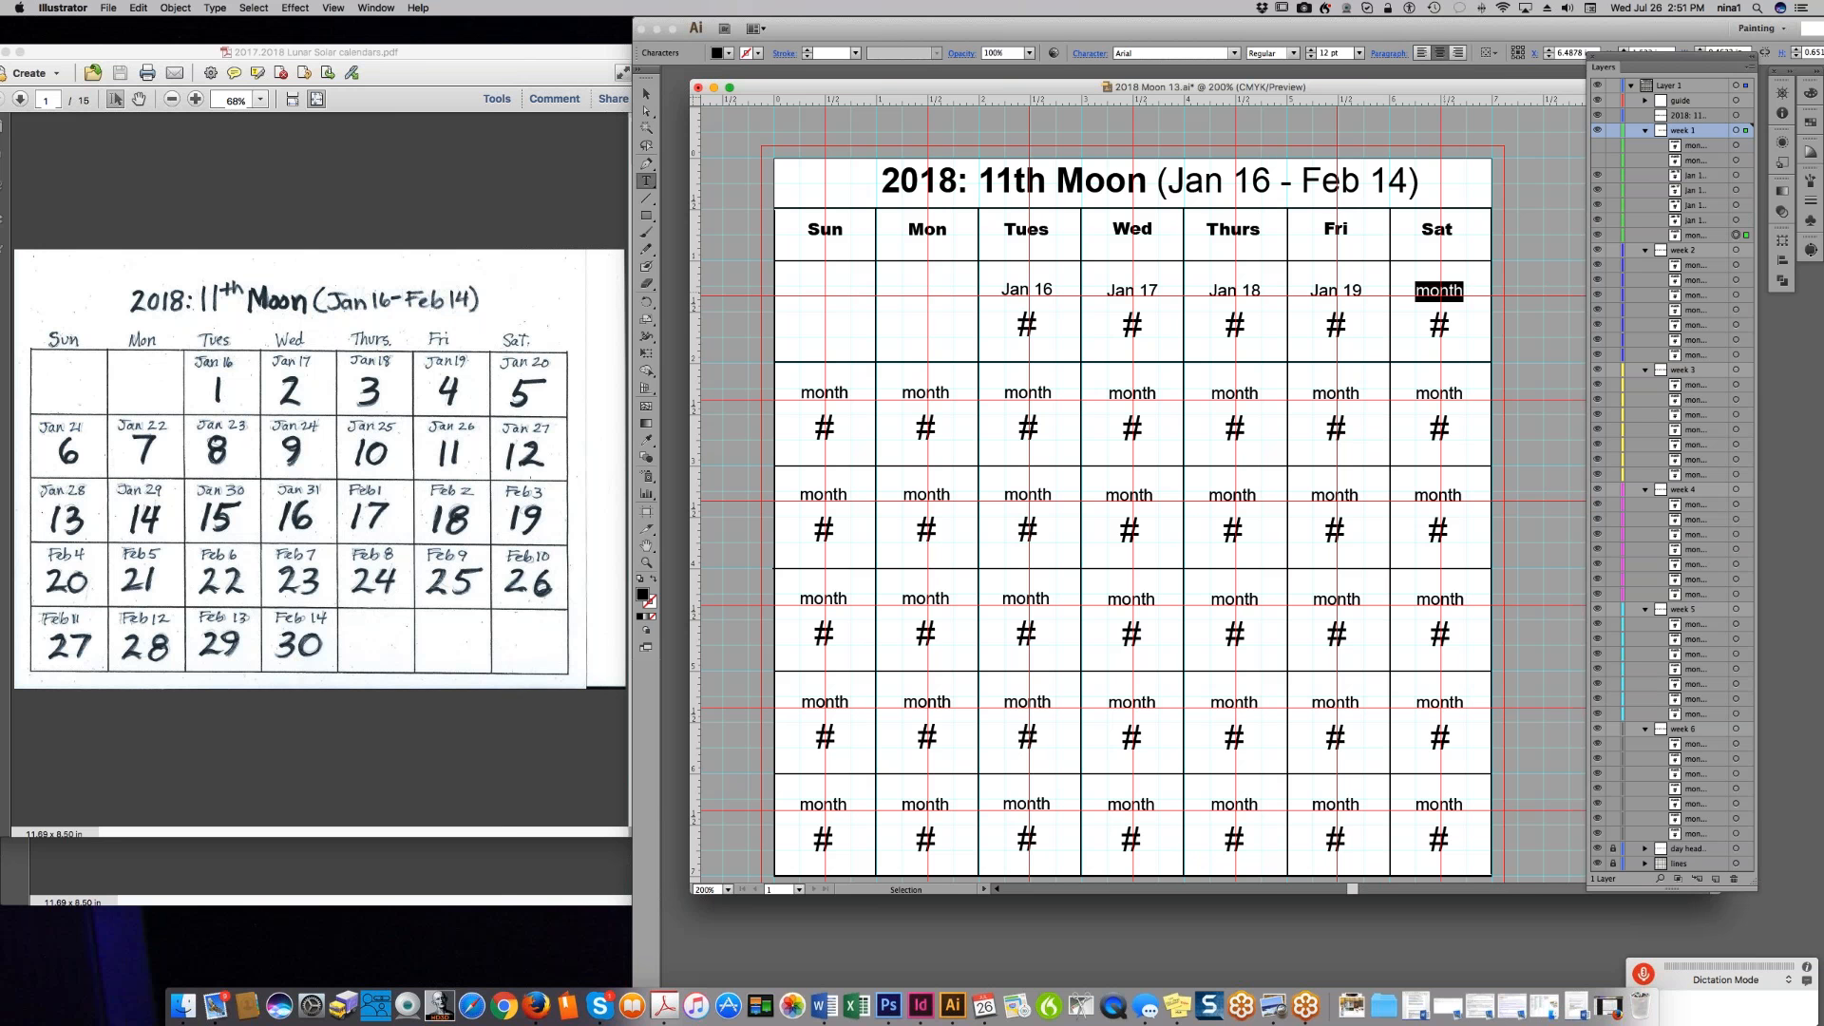
key(super+v)
key(BackSpace)
key(BackSpace)
text(20)
drag(1464, 290, 1411, 291)
- Replace the week 2 Sunday month placeholder with Jan 21
click(819, 393)
double_click(818, 393)
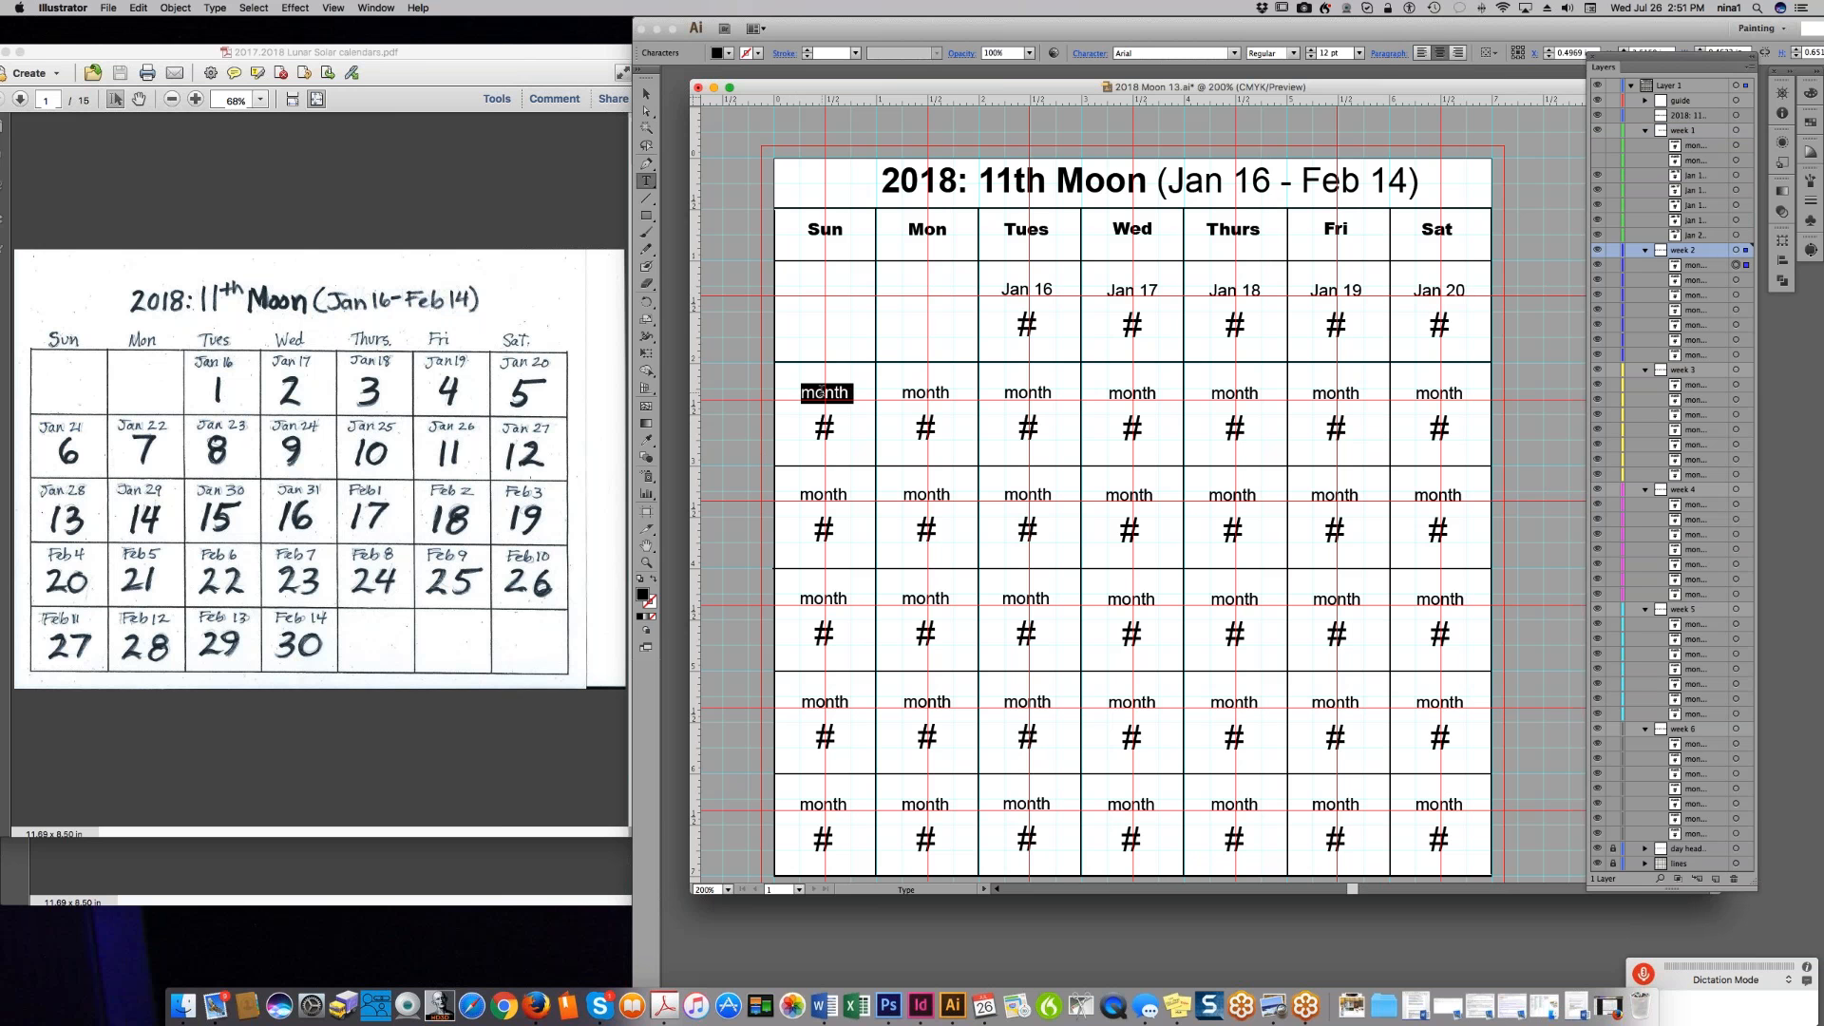
click(821, 392)
double_click(821, 393)
key(super+v)
key(BackSpace)
text(1)
click(918, 391)
double_click(918, 392)
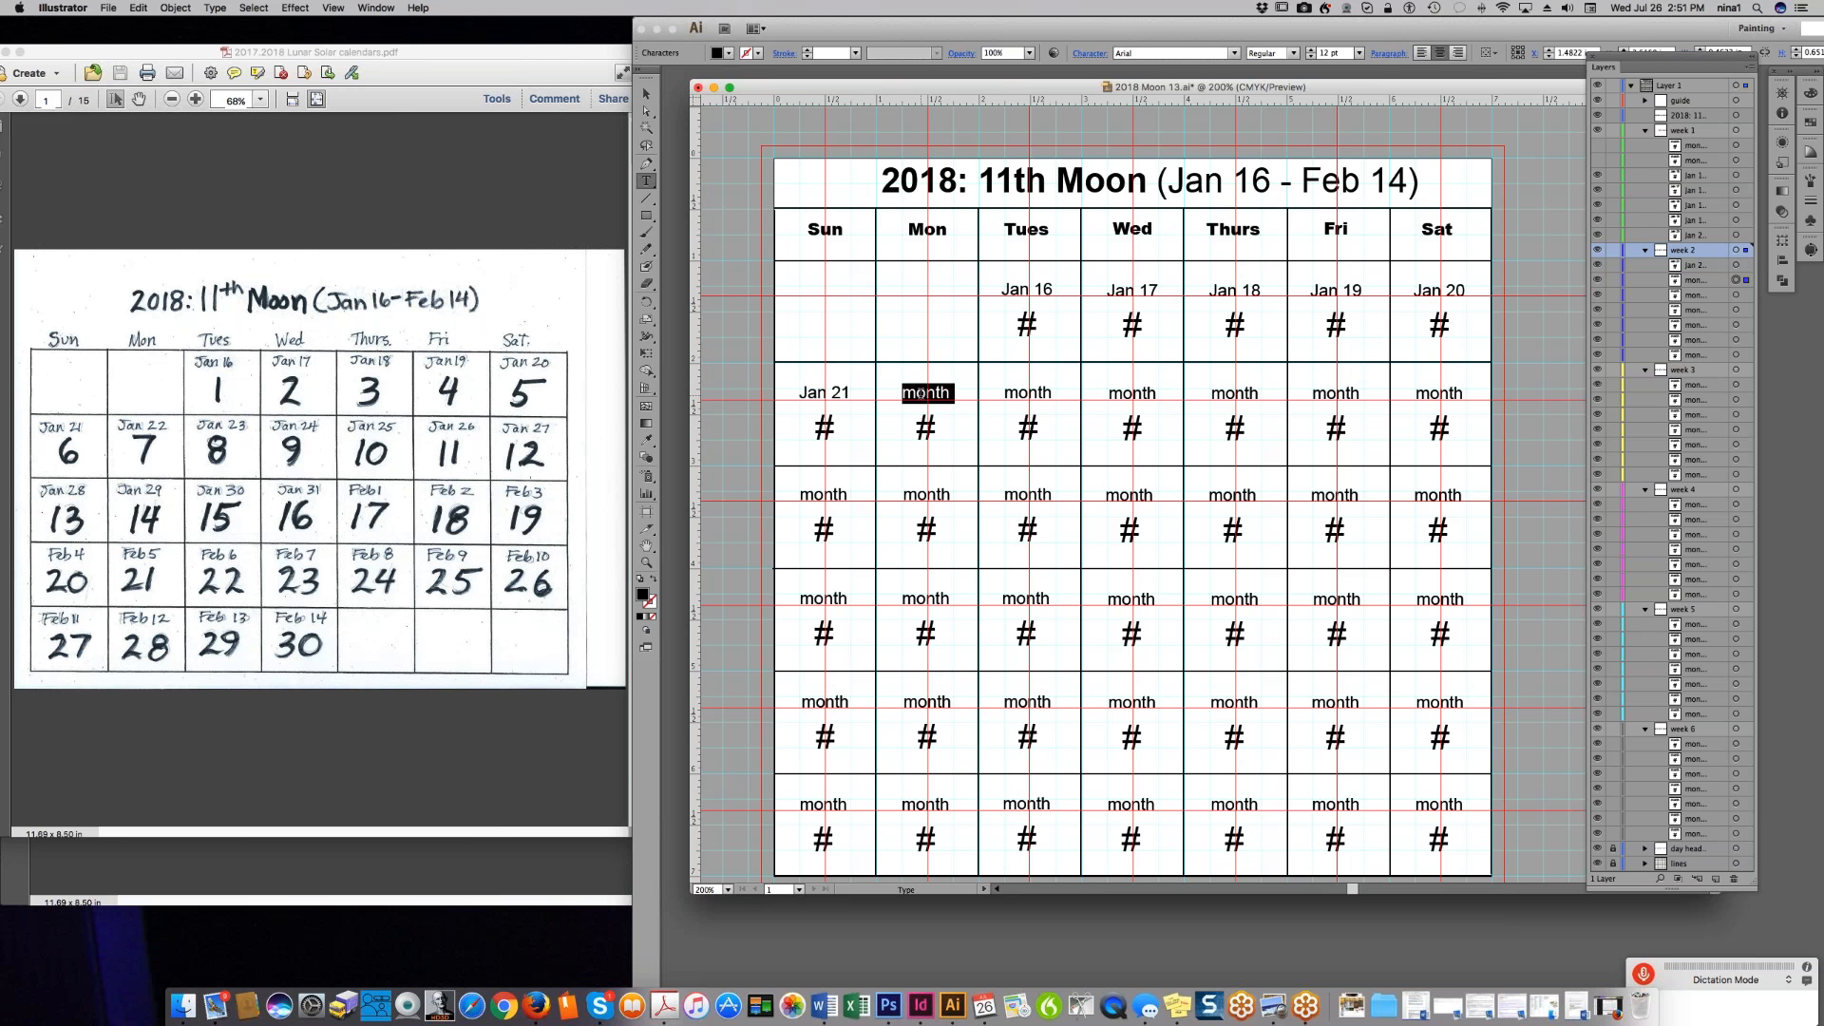
key(super+v)
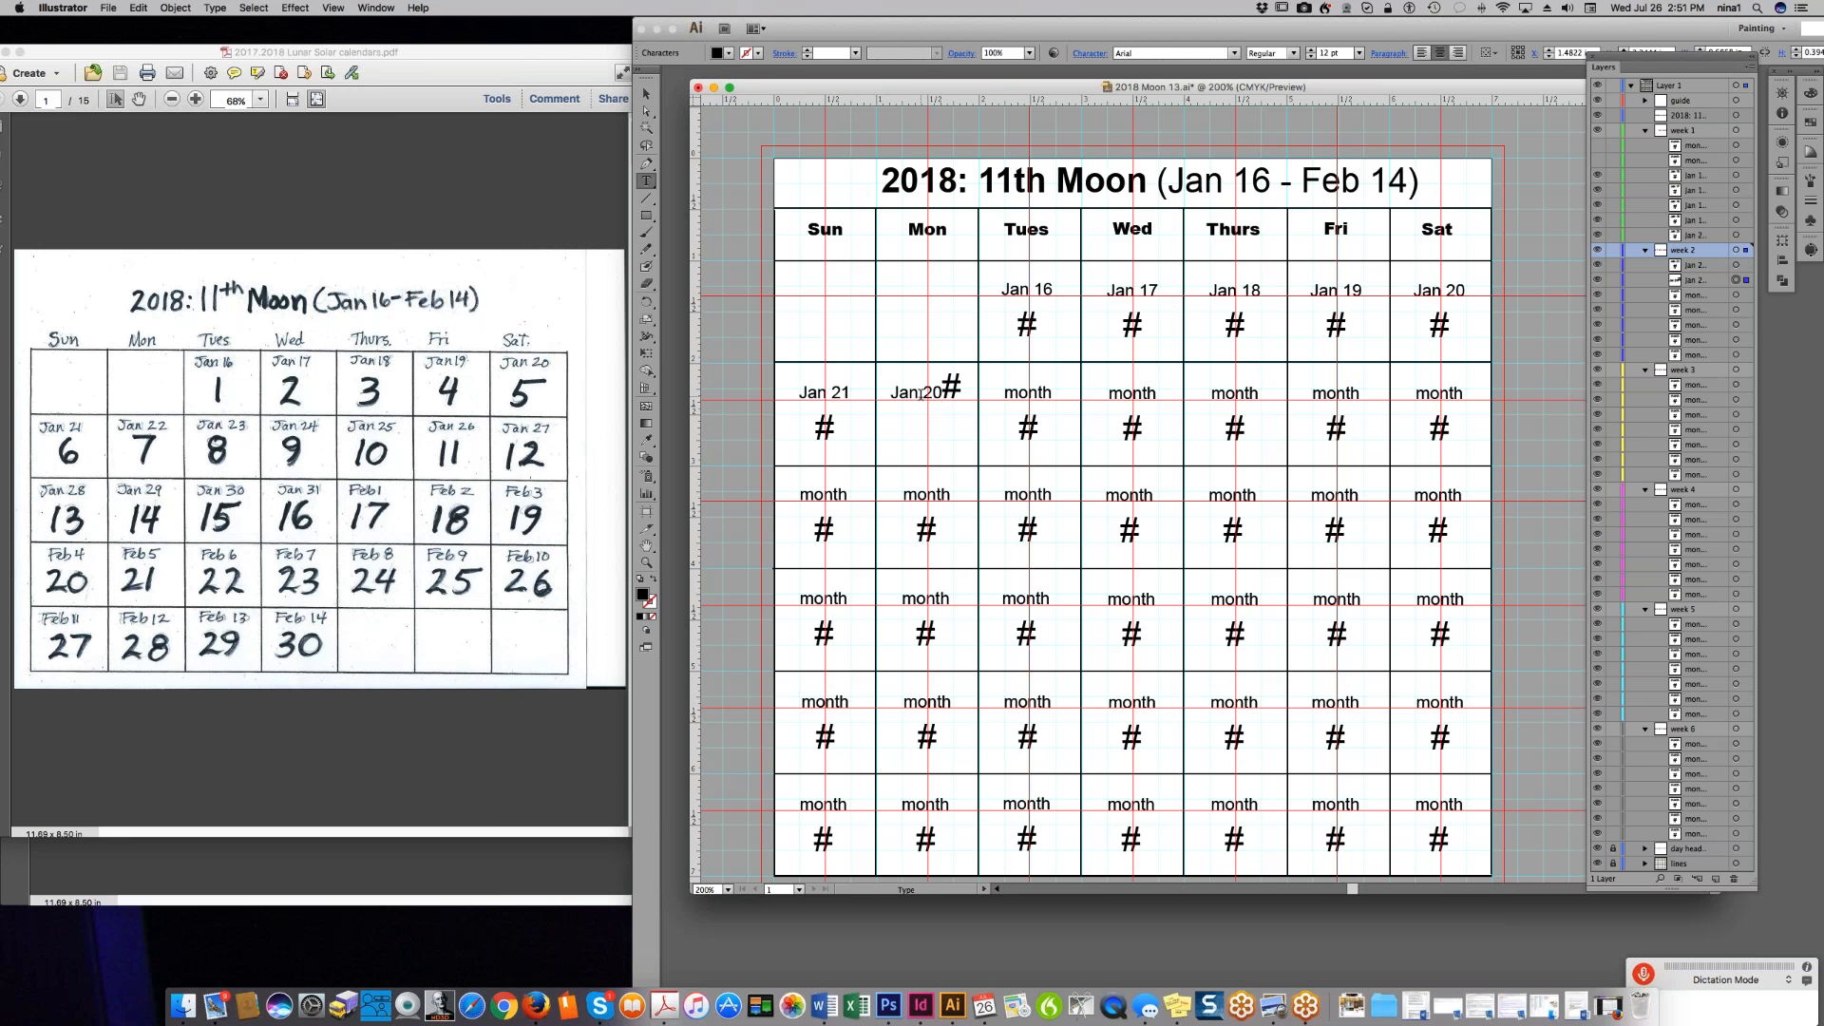
key(super+z)
click(933, 412)
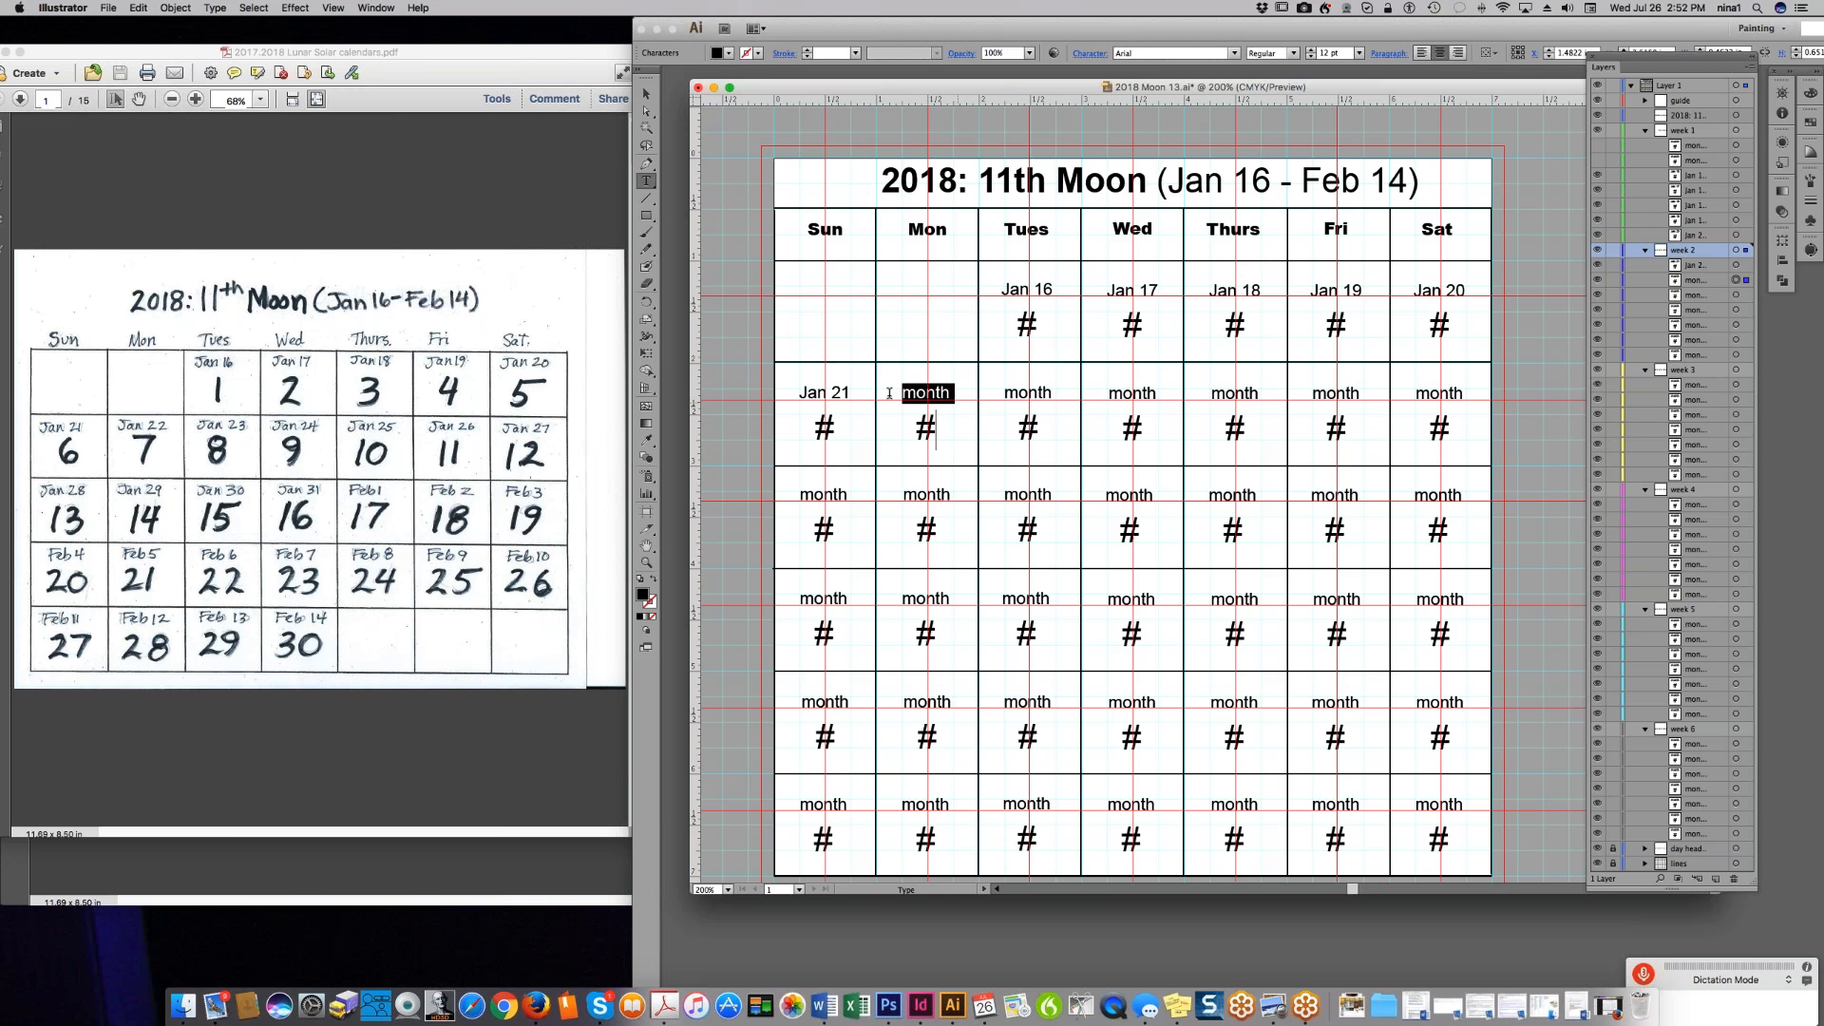
click(936, 396)
click(911, 423)
- Replace the week 2 month placeholders for Monday and Tuesday with Jan 22 and Jan 23
double_click(926, 396)
key(super+v)
key(BackSpace)
text(2)
double_click(1007, 392)
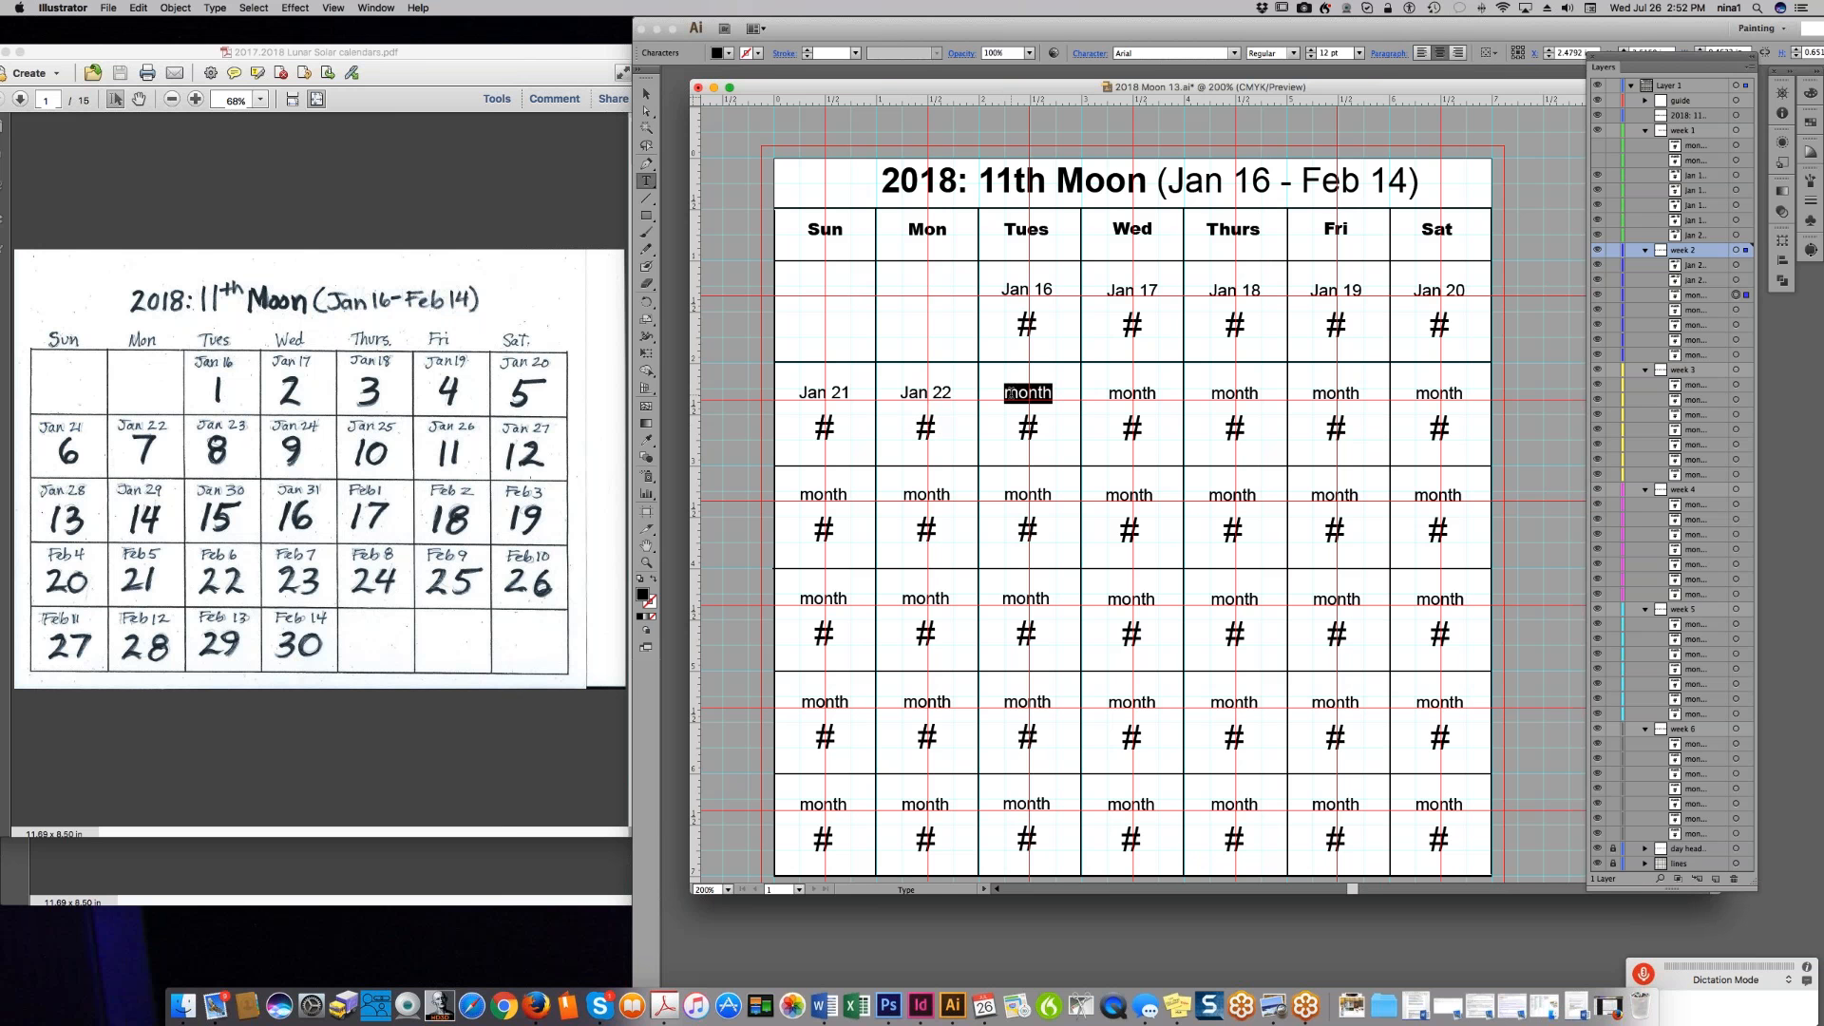
key(super+v)
key(BackSpace)
text(3)
- Replace the week 2 Wednesday month placeholder with Jan 24
click(1109, 392)
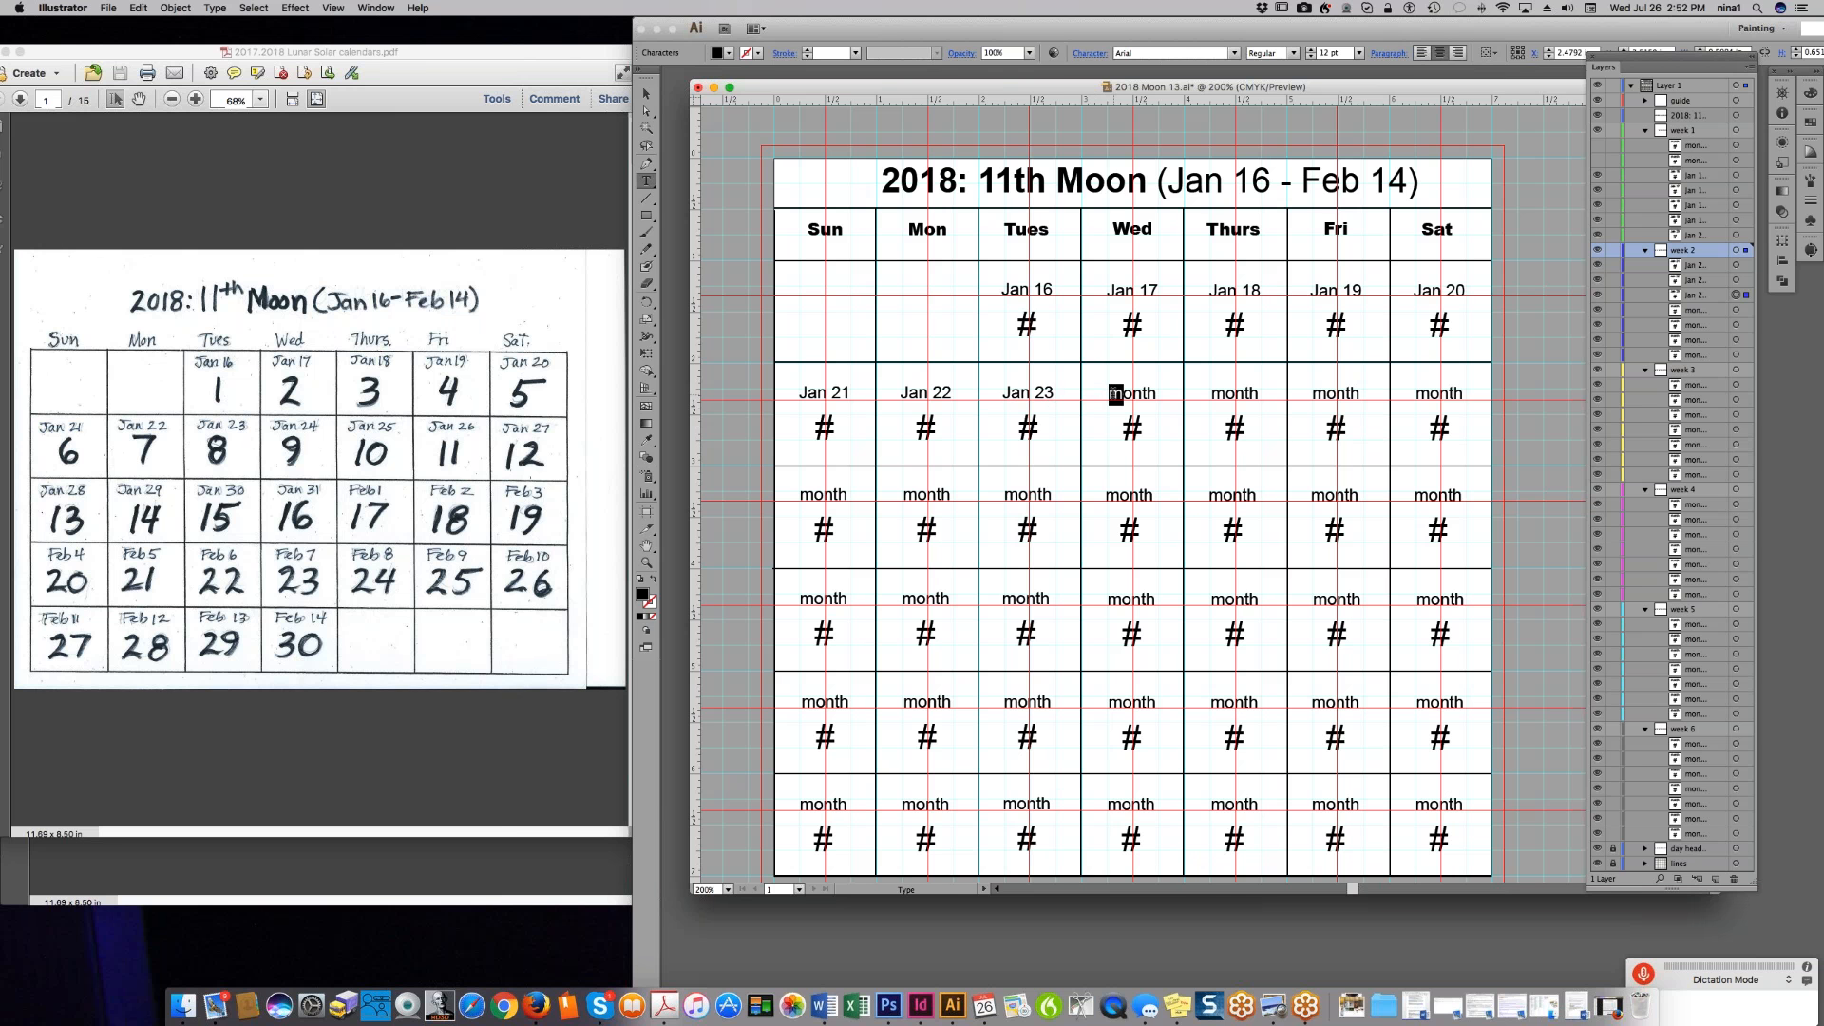
double_click(1127, 396)
key(super+v)
key(BackSpace)
text(4)
- Replace the week 2 Thursday month placeholder with Jan 25, undoing any surplus pasted dates
double_click(1223, 393)
key(super+v)
key(super+v)
key(super+v)
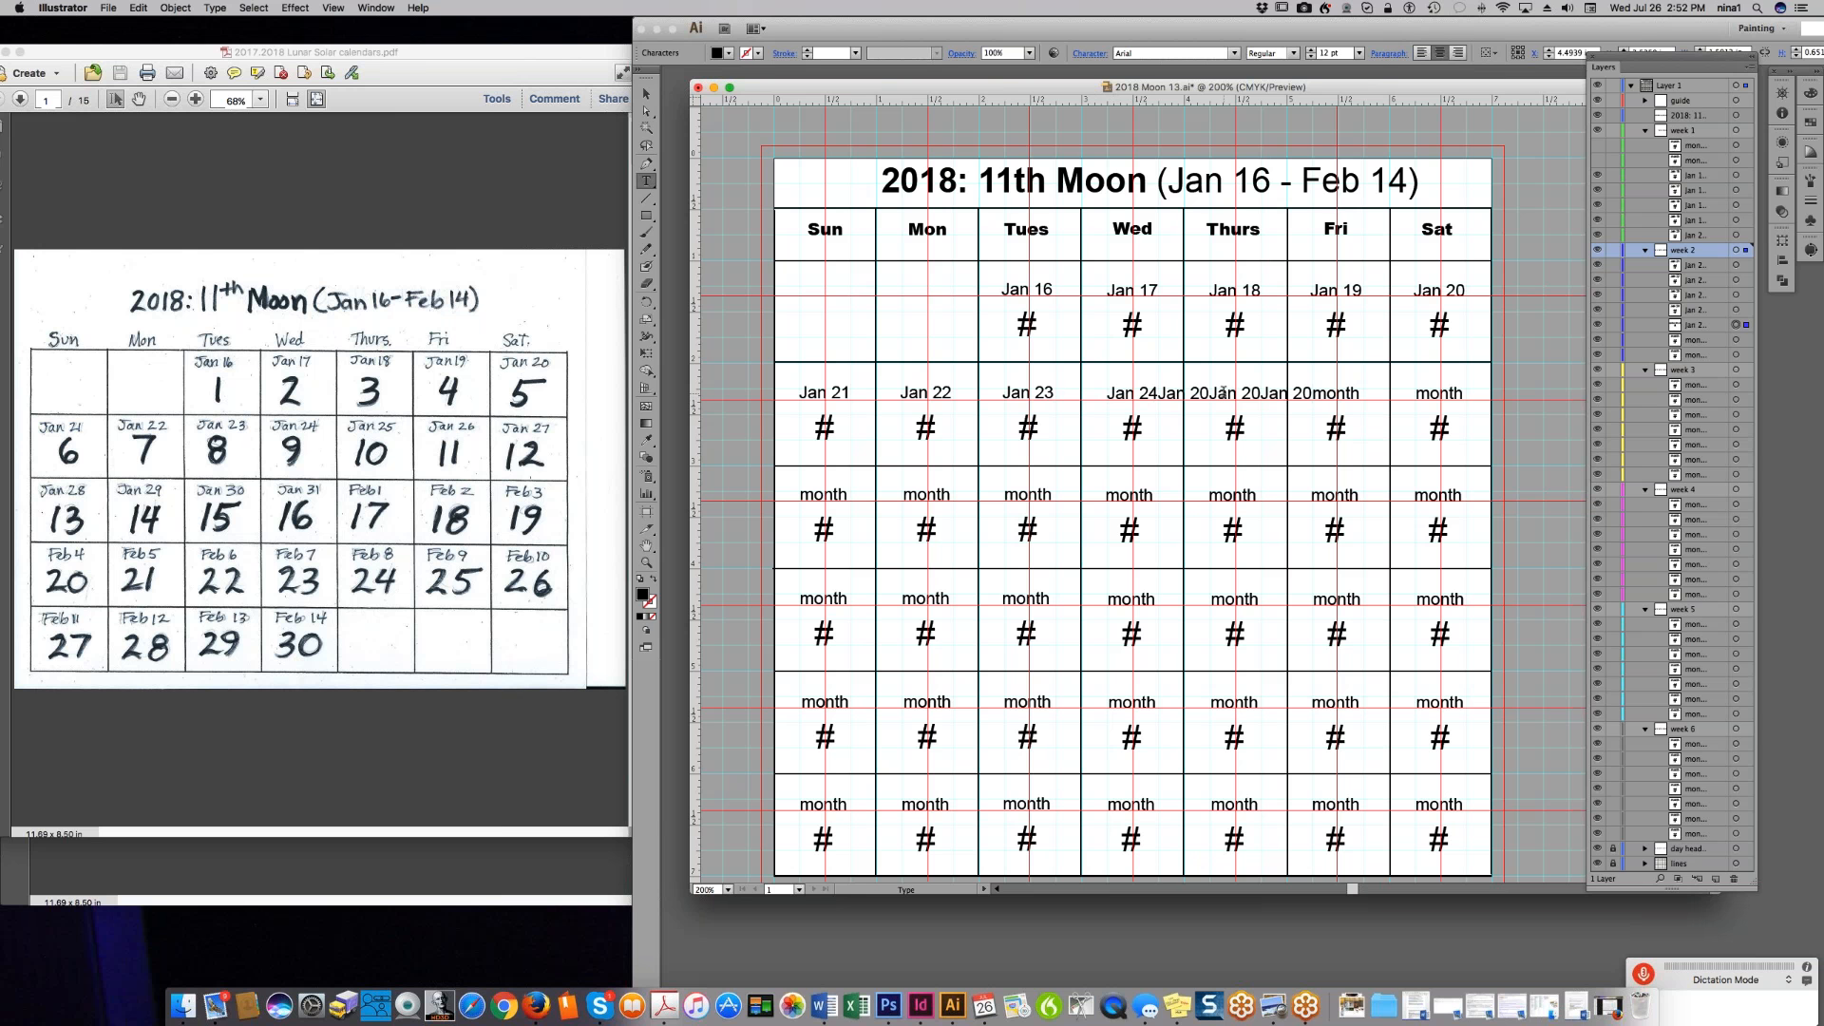
key(super+z)
key(super+z)
key(BackSpace)
text(5)
- Replace the week 2 month placeholders for Friday and Saturday with Jan 26 and Jan 27
double_click(1323, 392)
key(super+v)
key(BackSpace)
text(6)
double_click(1423, 392)
key(super+v)
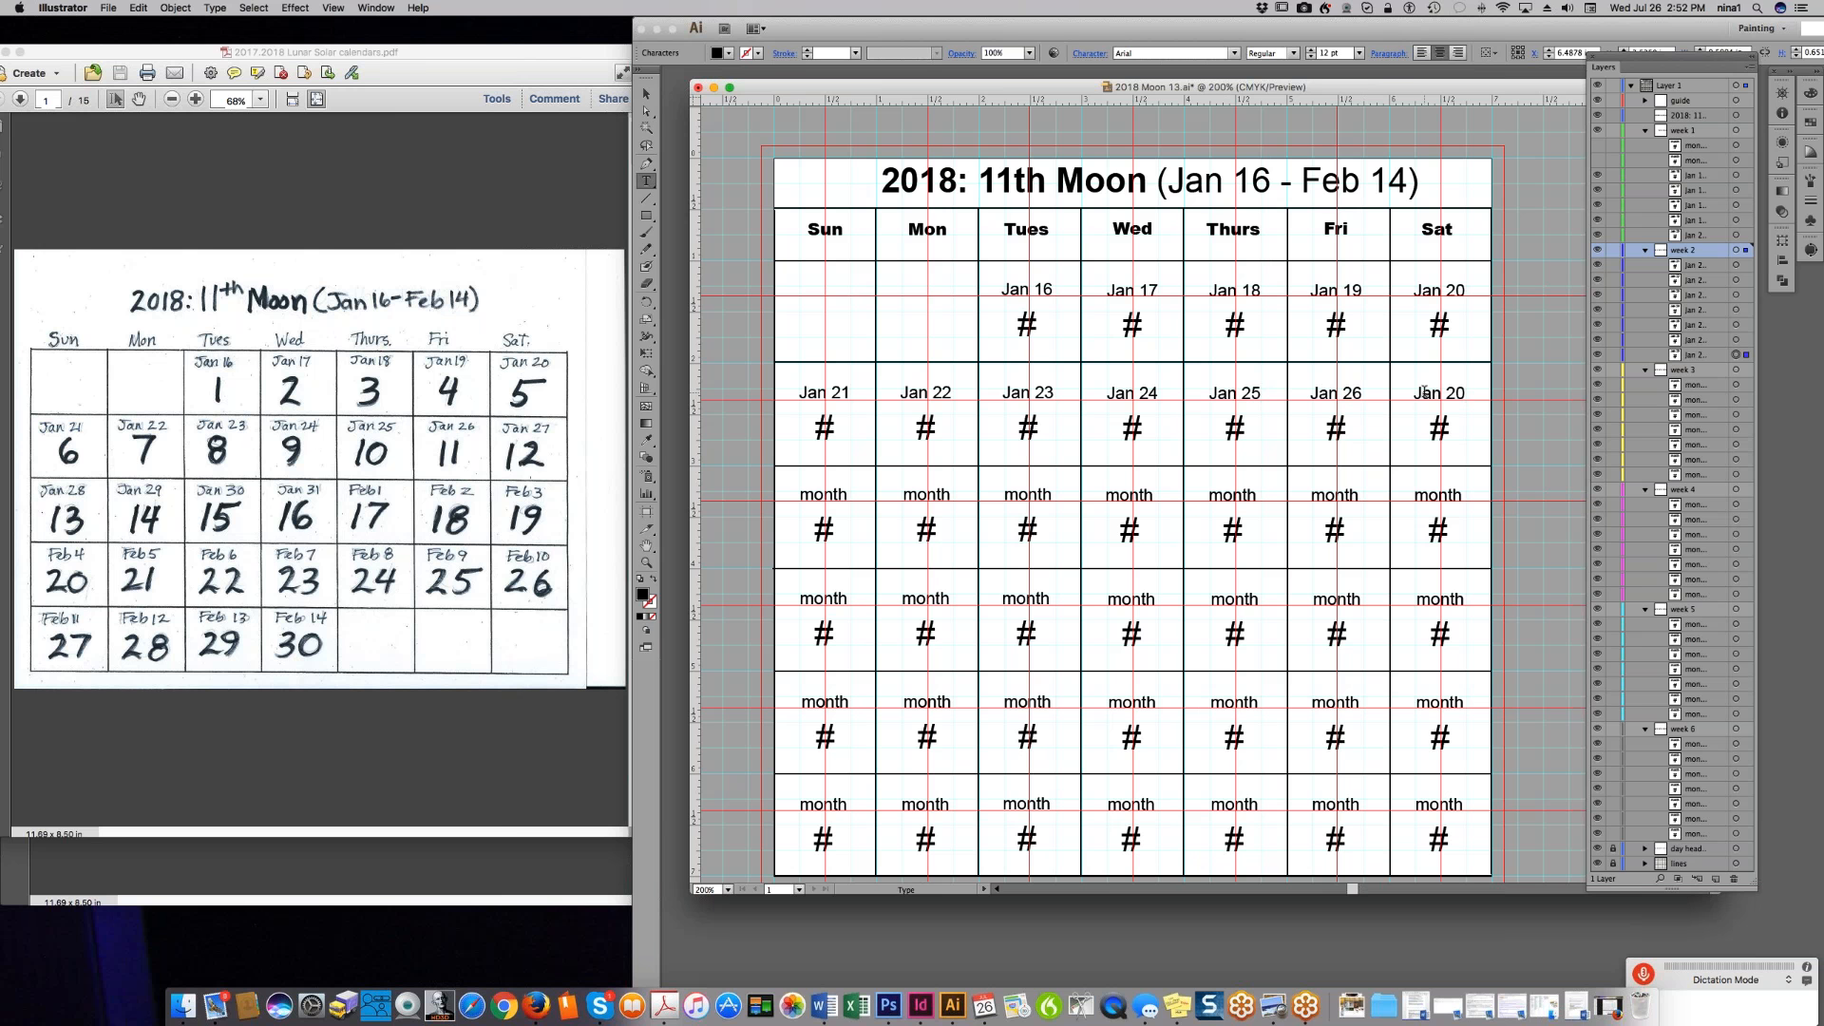
double_click(1423, 392)
click(1463, 393)
key(BackSpace)
text(7)
- Replace the week 3 Sunday month placeholder with Jan 28
double_click(823, 493)
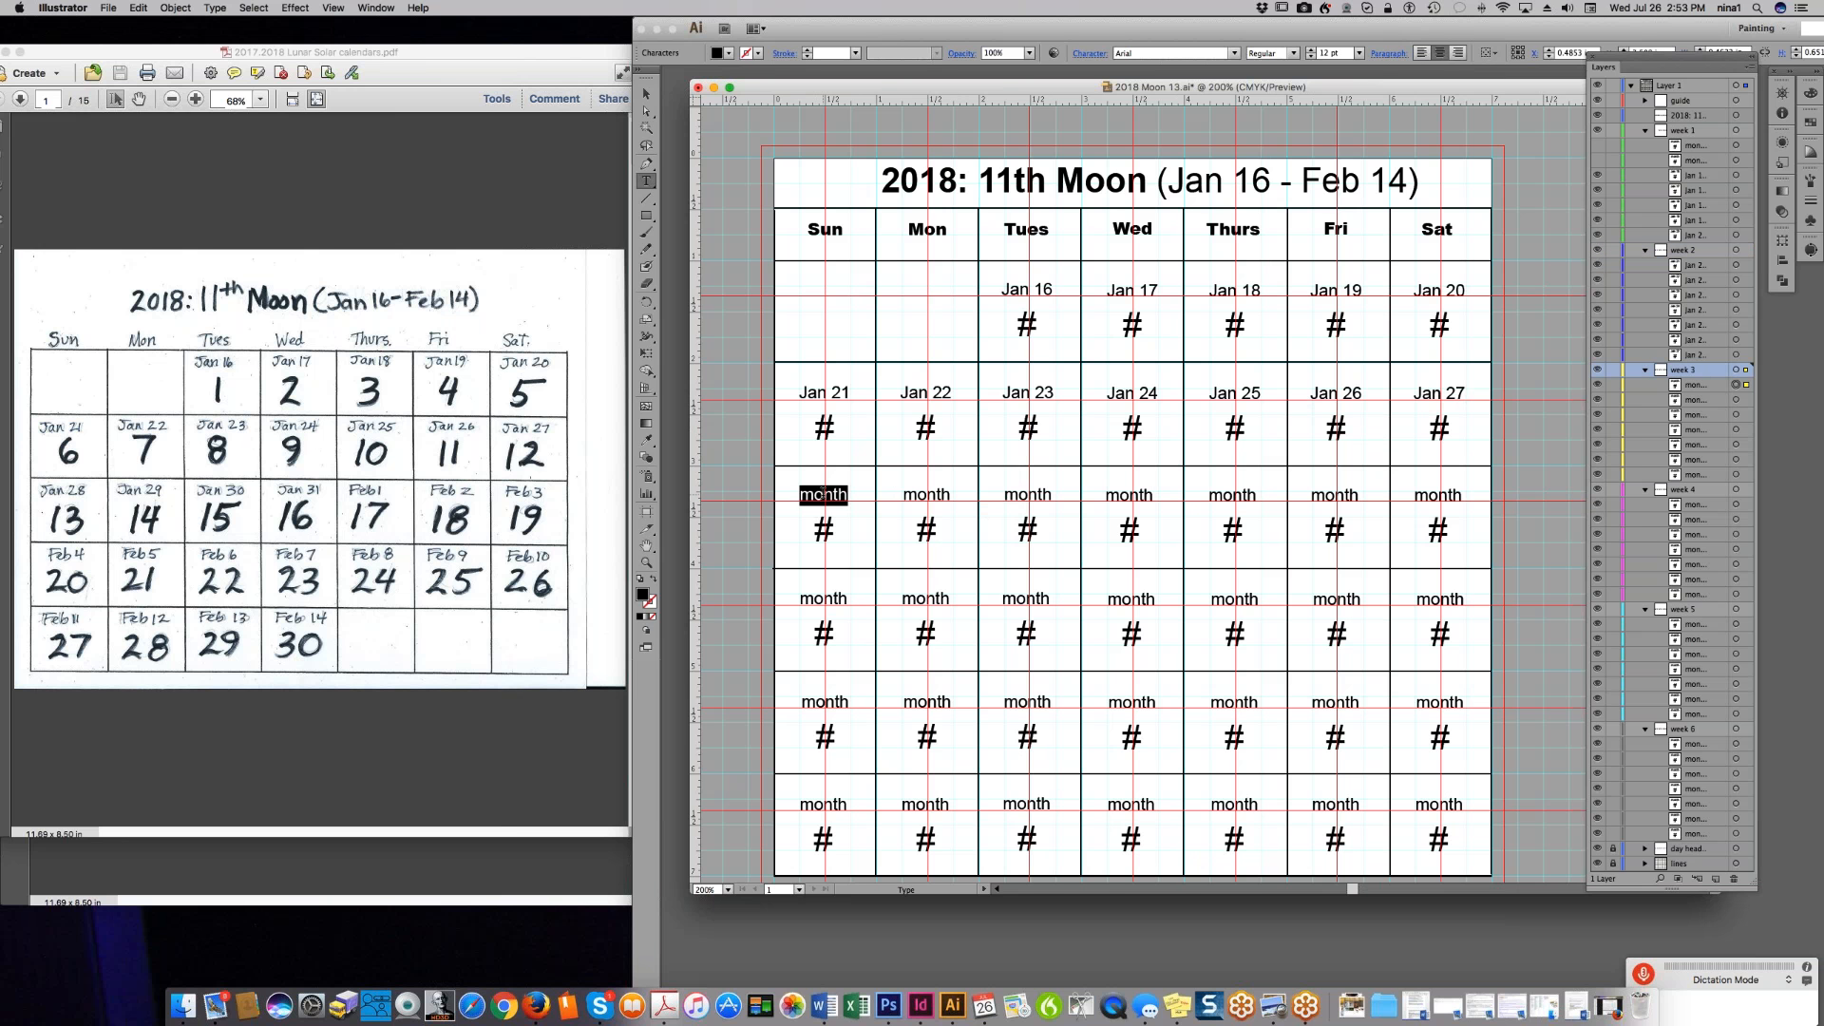
text(Jan 20)
key(BackSpace)
text(8)
- Replace the week 3 Monday month placeholder with Jan 29, keeping the number placeholder below it
click(904, 495)
triple_click(919, 494)
click(913, 494)
triple_click(912, 494)
click(913, 494)
double_click(913, 494)
text(Jan 20)
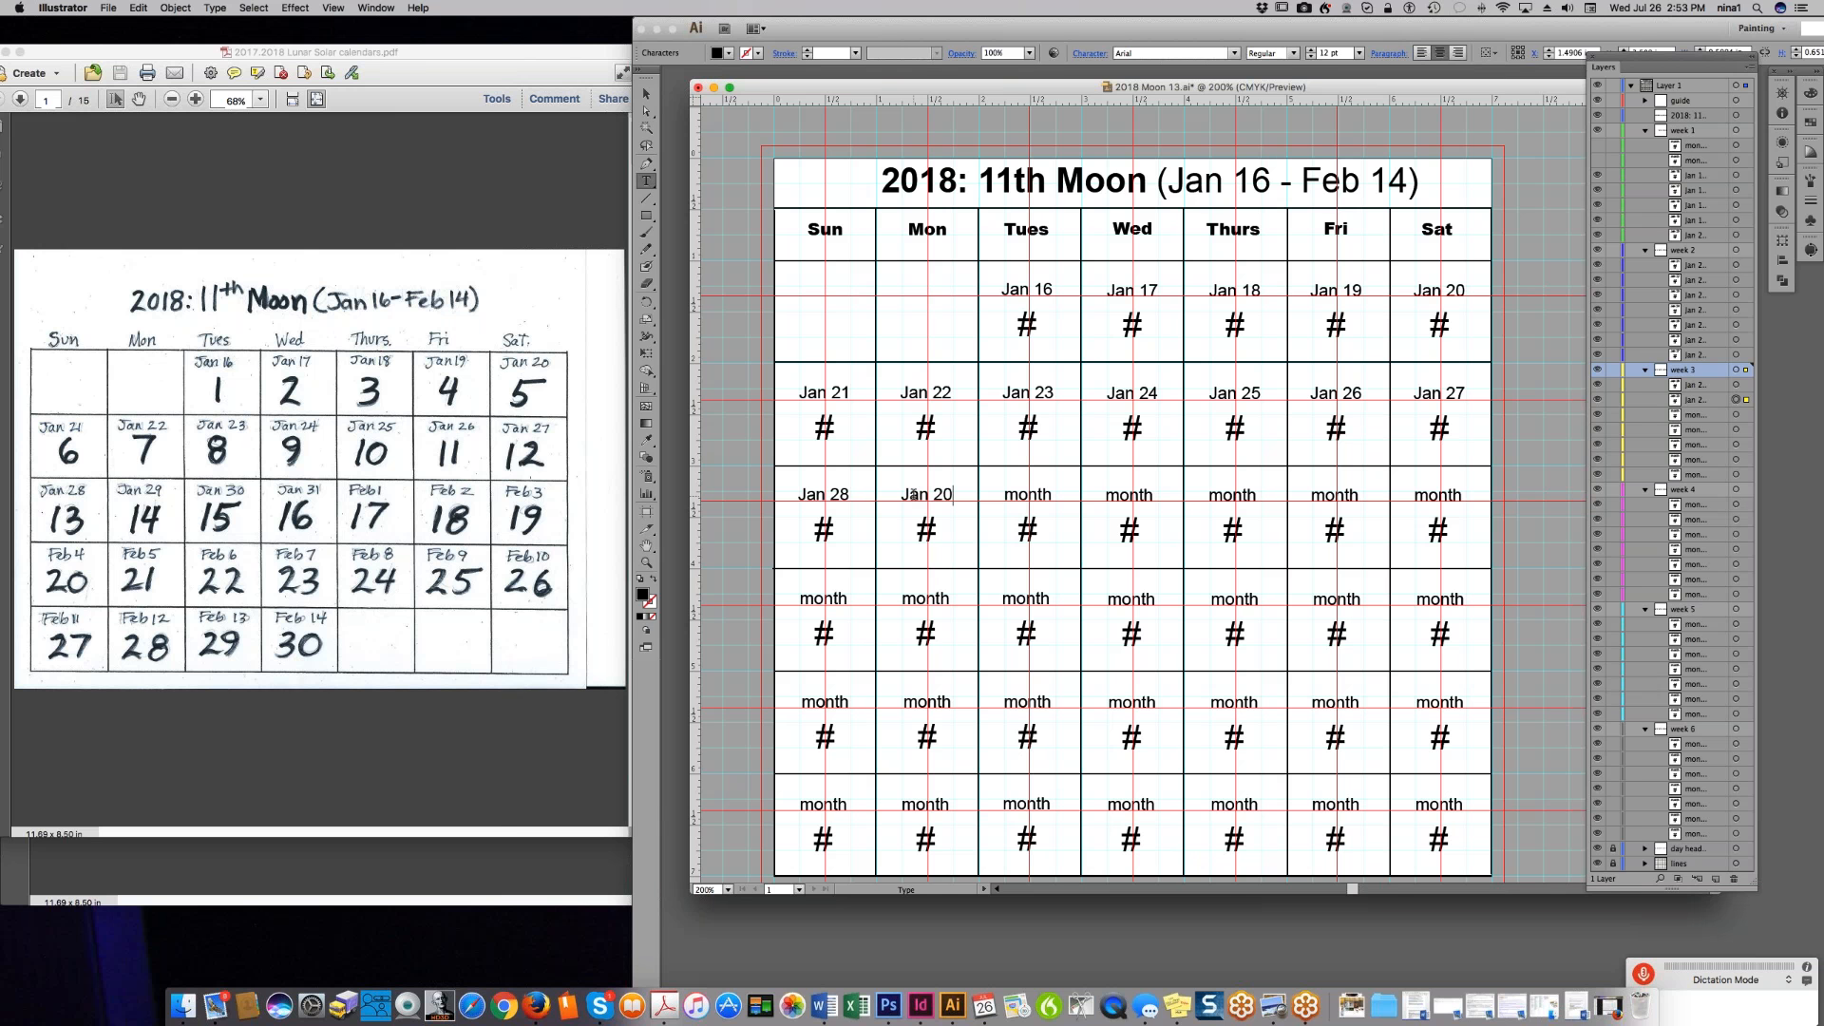
key(BackSpace)
text(9)
- Replace the week 3 month placeholders for Tuesday and Wednesday with Jan 30 and Jan 31
double_click(1011, 491)
text(Jan 20)
key(BackSpace)
key(BackSpace)
text(30)
double_click(1119, 493)
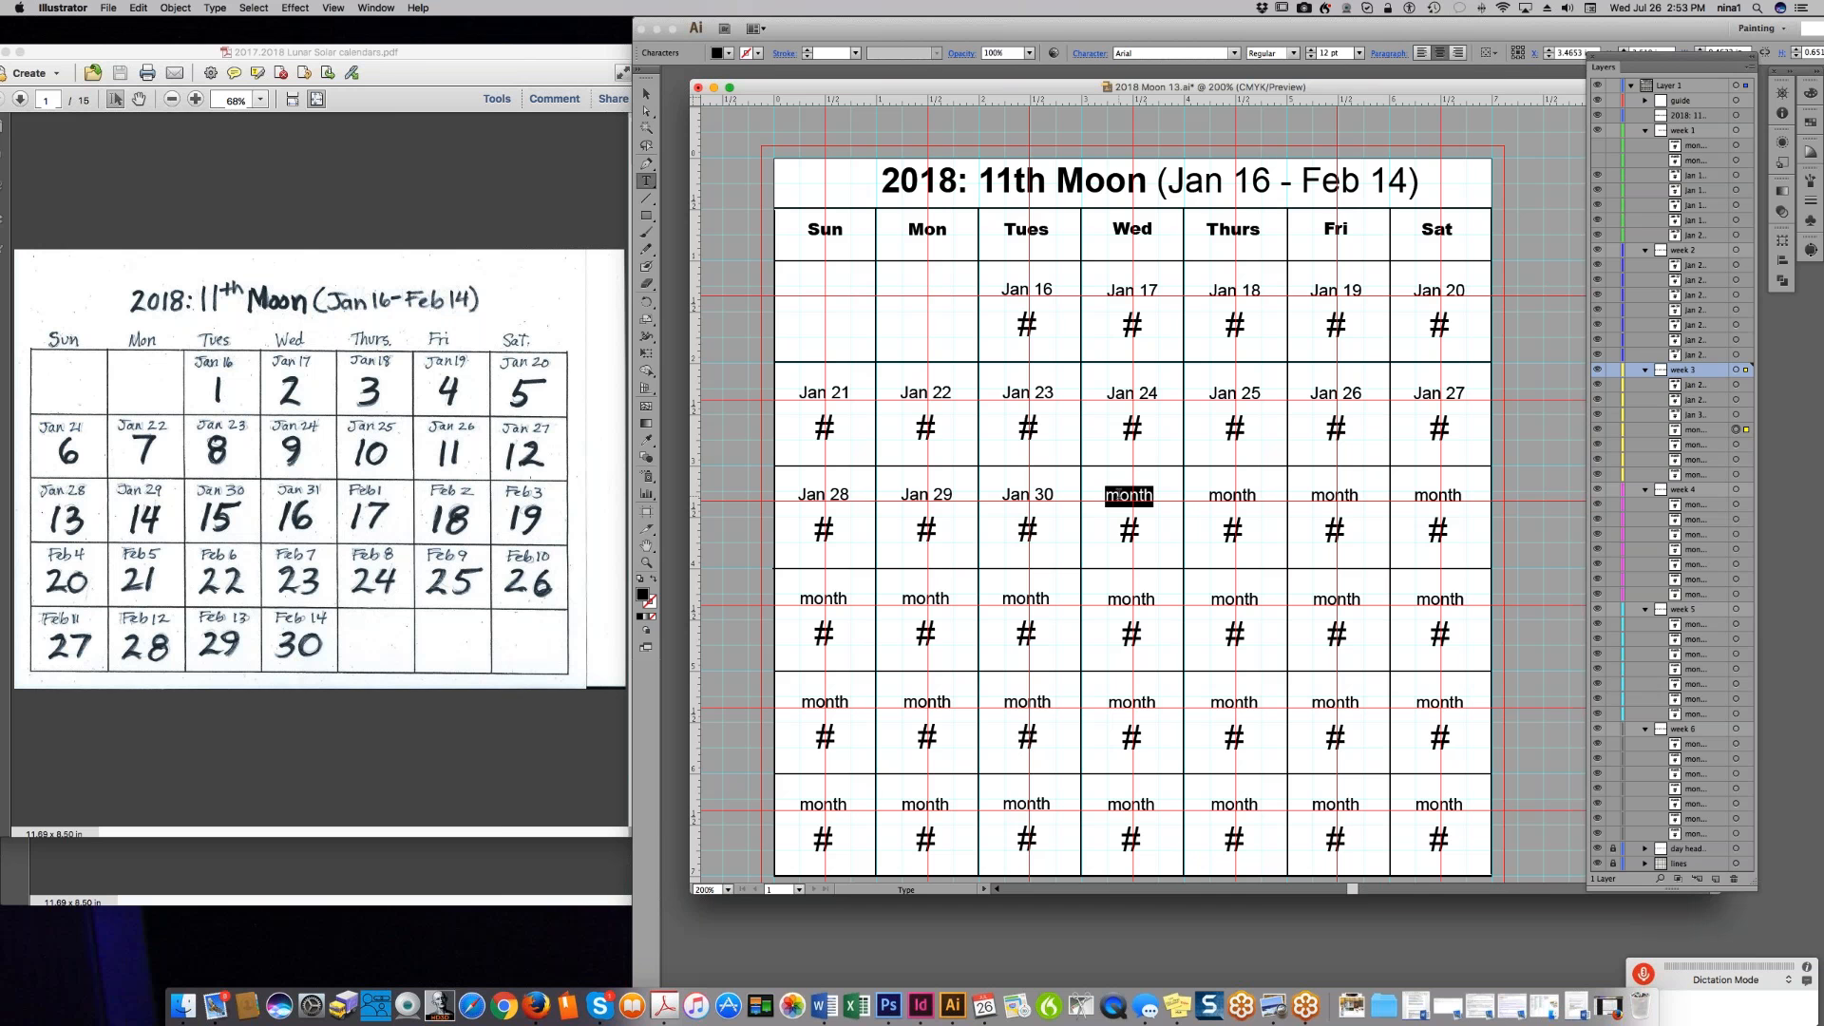
text(Jan 20)
key(BackSpace)
key(BackSpace)
text(31)
- Replace the week 3 Thursday month placeholder with Feb 1 and select that date text for copying
double_click(1229, 492)
text(w)
double_click(1230, 495)
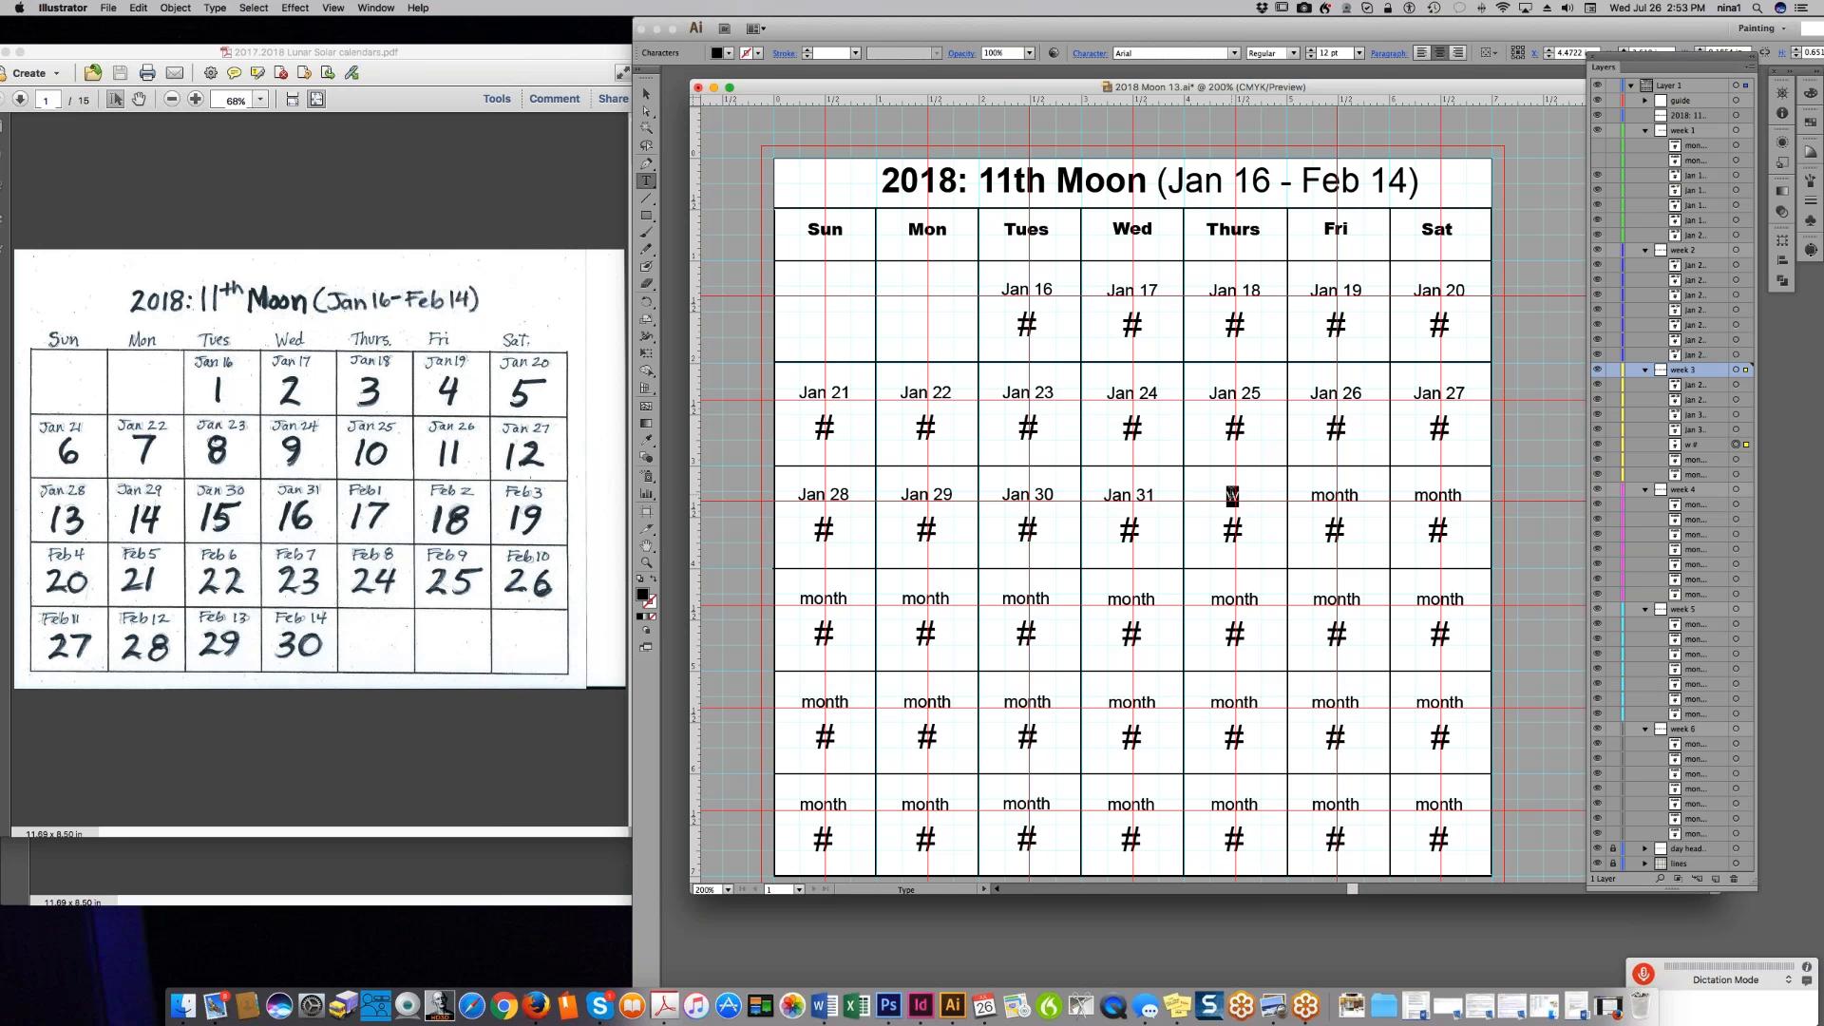
text(Feb 1)
drag(1255, 495, 1206, 500)
- Replace the week 3 month placeholders for Friday and Saturday with Feb 2 and Feb 3
double_click(1345, 495)
key(super+v)
key(BackSpace)
text(2)
double_click(1425, 493)
key(super+v)
key(BackSpace)
text(3)
- Replace the week 4 month placeholders for Sunday and Monday with Feb 4 and Feb 5
double_click(841, 597)
text(Feb 1)
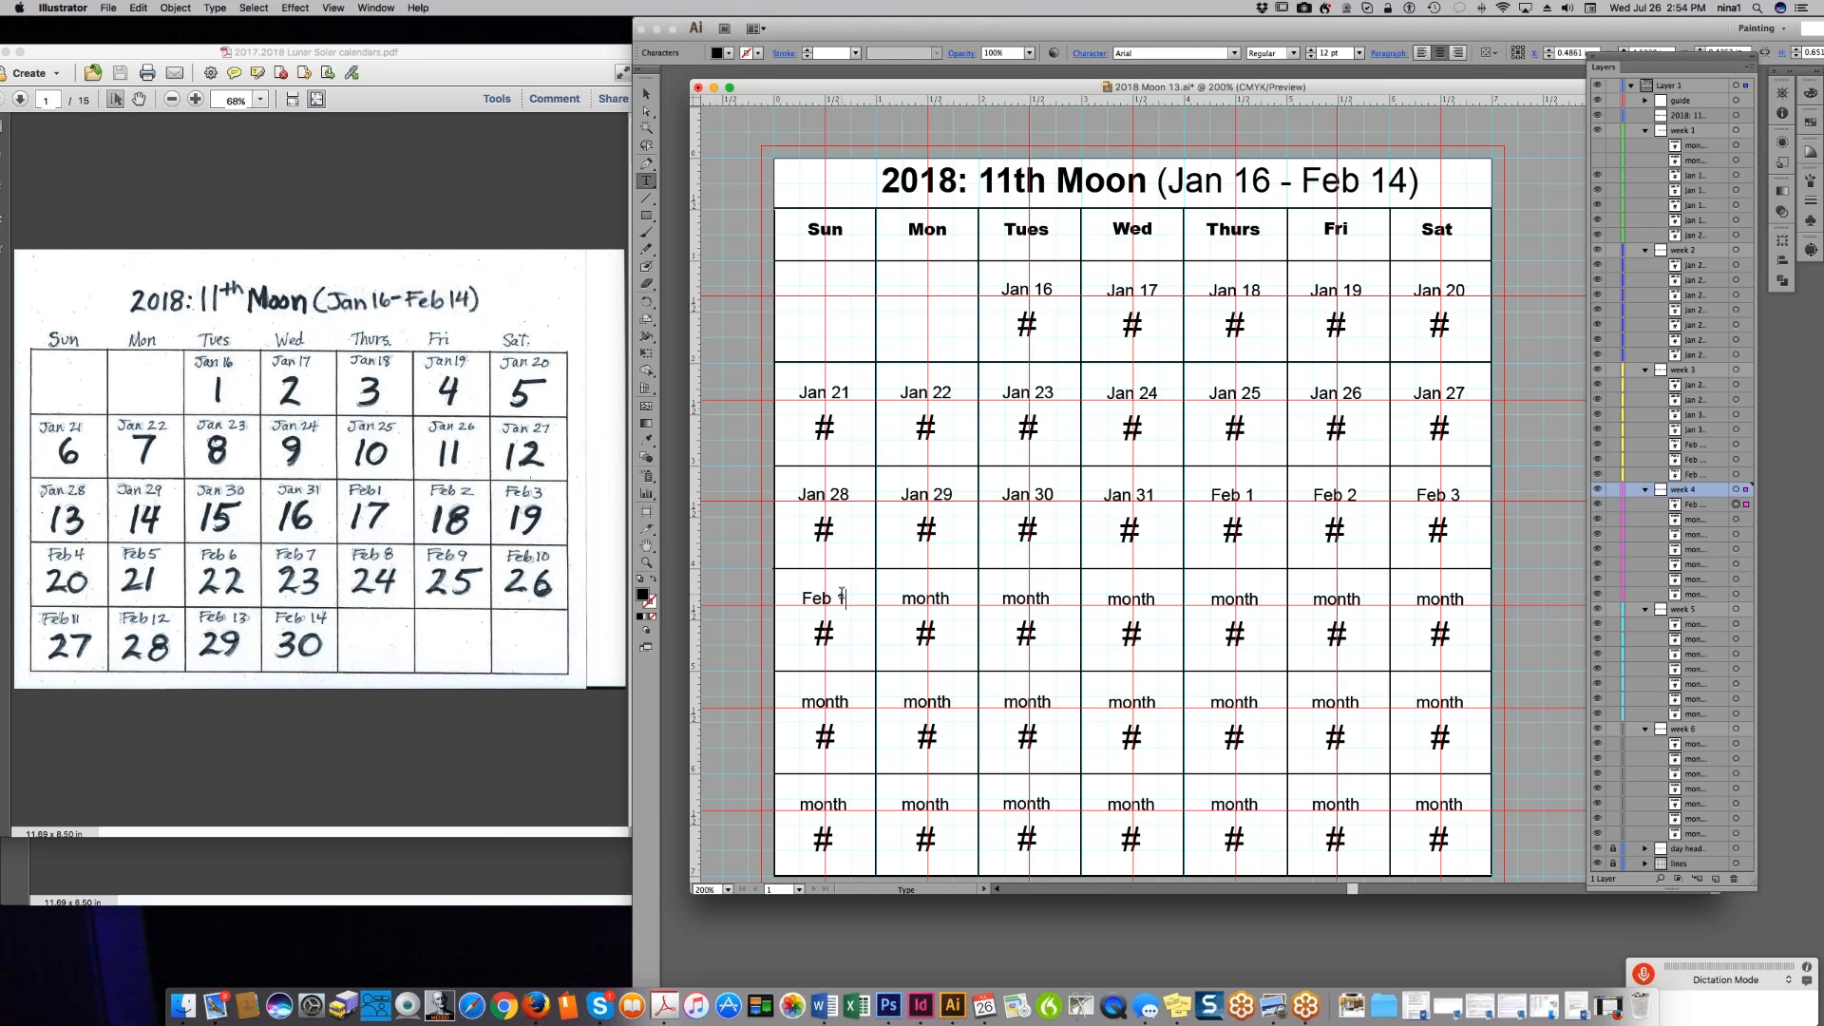
key(BackSpace)
text(4)
double_click(912, 598)
key(super+v)
key(BackSpace)
text(5)
- Replace the week 4 month placeholders for Tuesday and Wednesday with Feb 6 and Feb 7
double_click(1004, 598)
key(super+v)
key(BackSpace)
text(6)
click(1121, 601)
double_click(1121, 601)
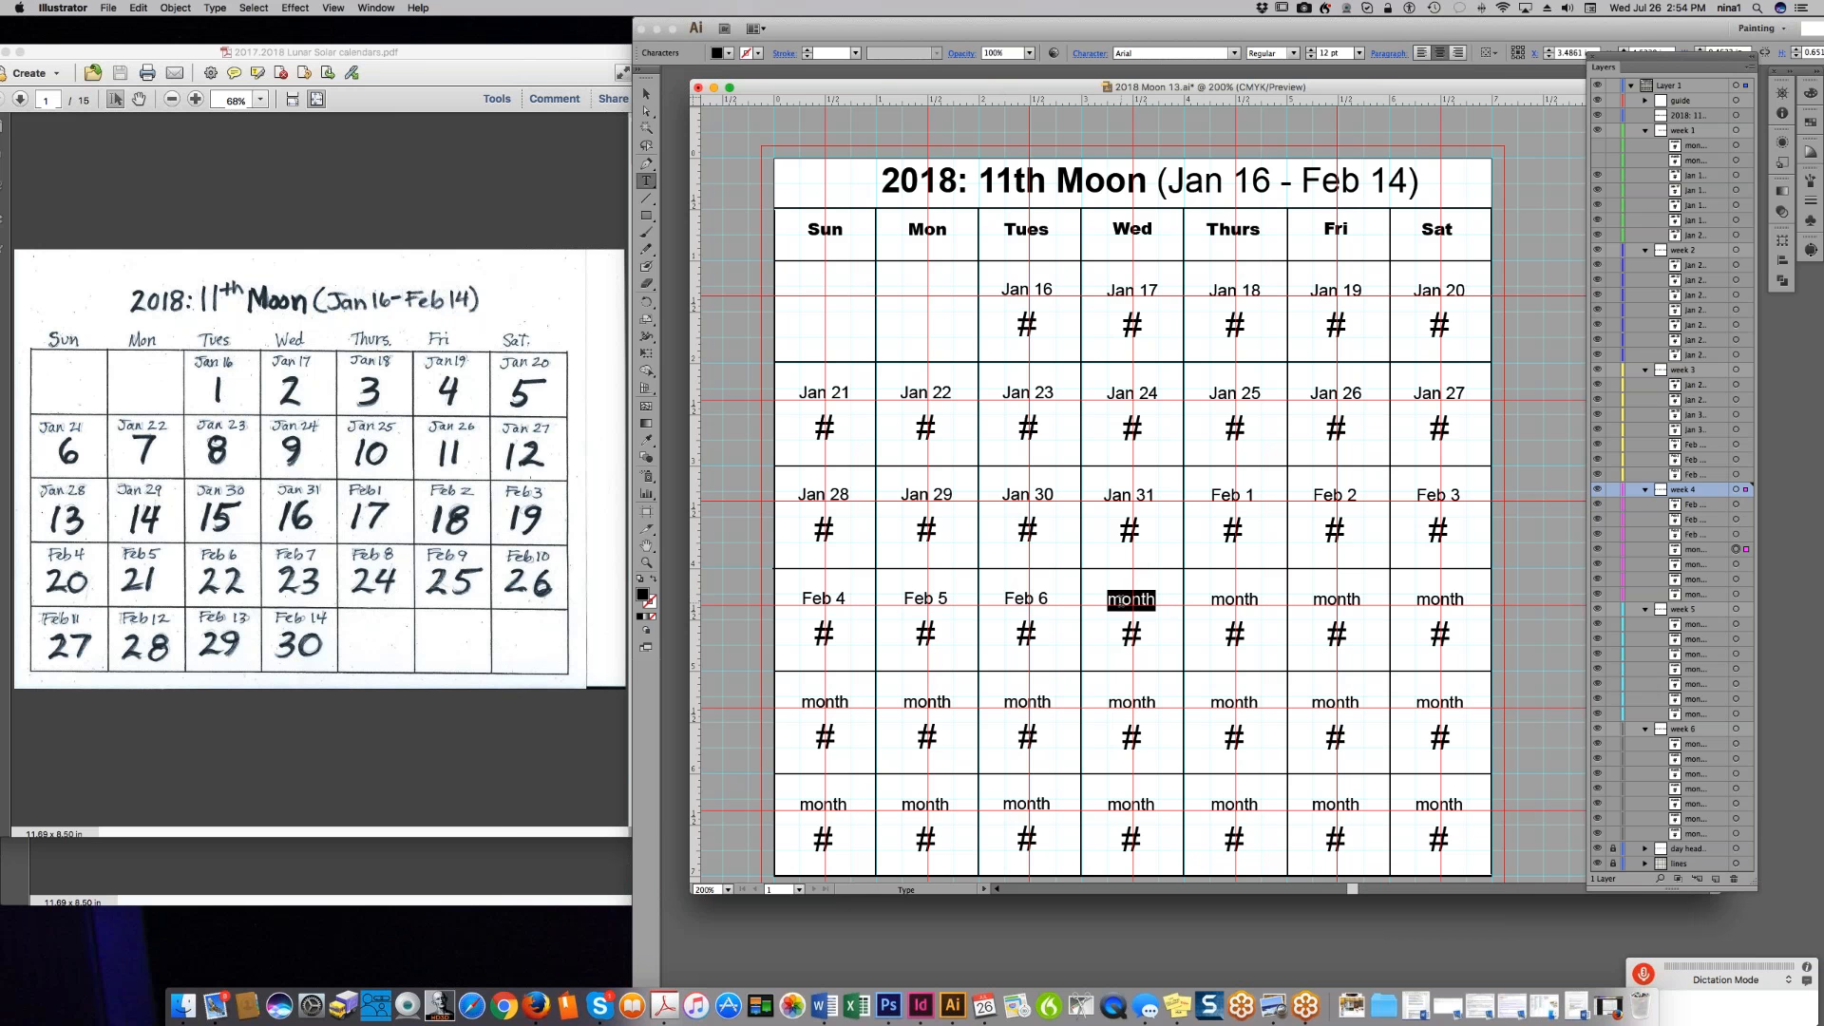
text(Feb 7)
- Replace the week 4 month placeholders for Thursday and Friday with Feb 9 and Feb 10
double_click(1225, 598)
text(Feb 1)
key(BackSpace)
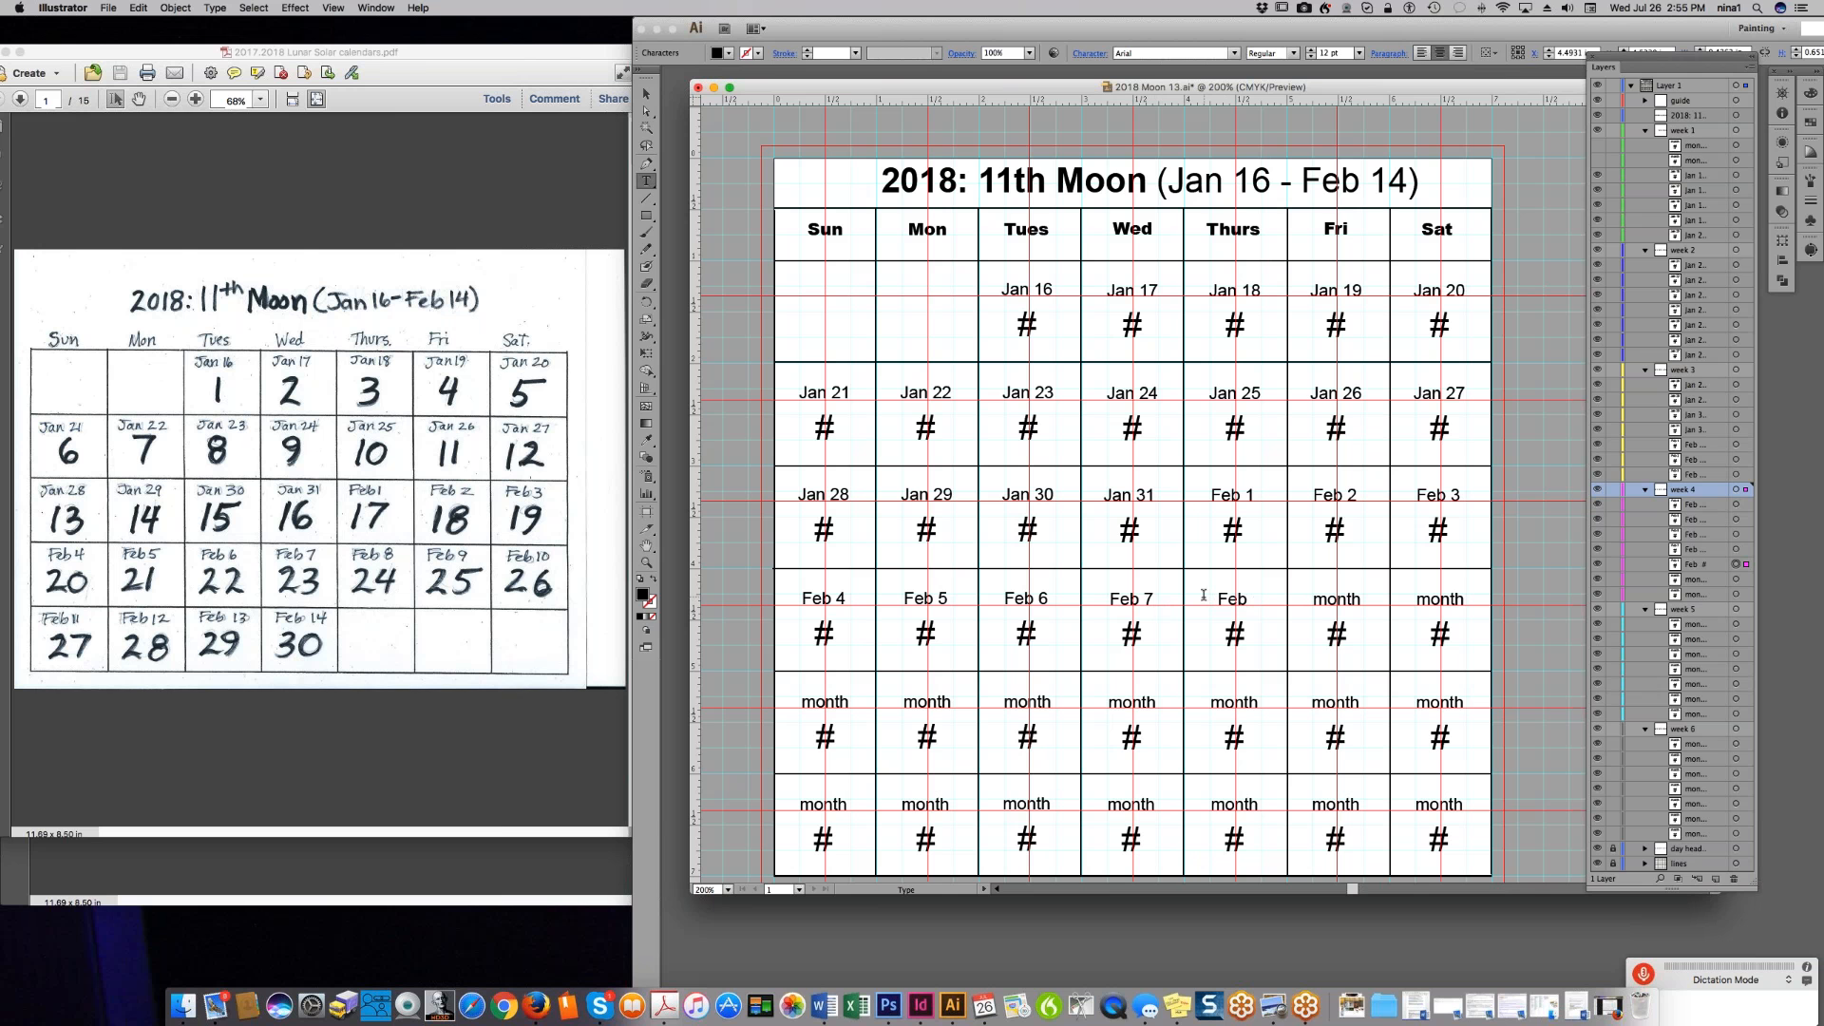
text(9)
double_click(1318, 599)
text(Feb 1)
key(BackSpace)
text(10)
- Copy the week 4 Friday date and use it to fill Saturday's month placeholder with Feb 11
drag(1361, 600, 1309, 599)
key(super+c)
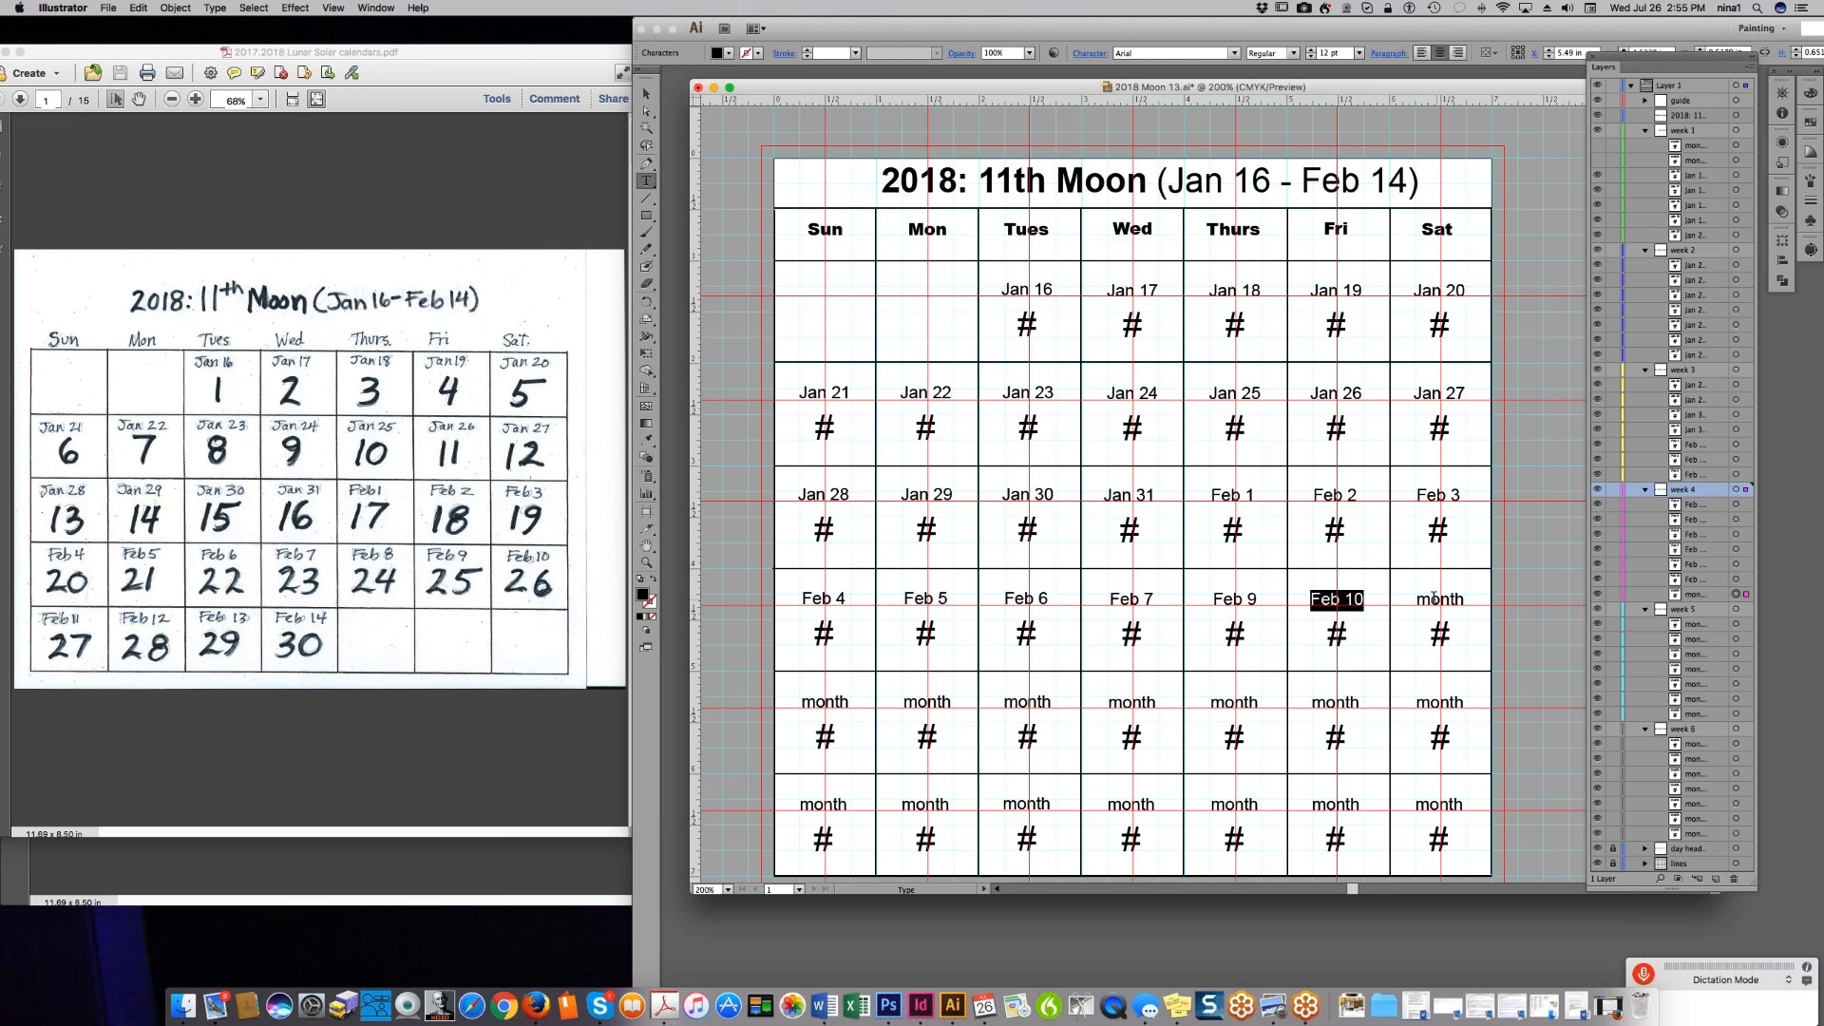
double_click(1435, 598)
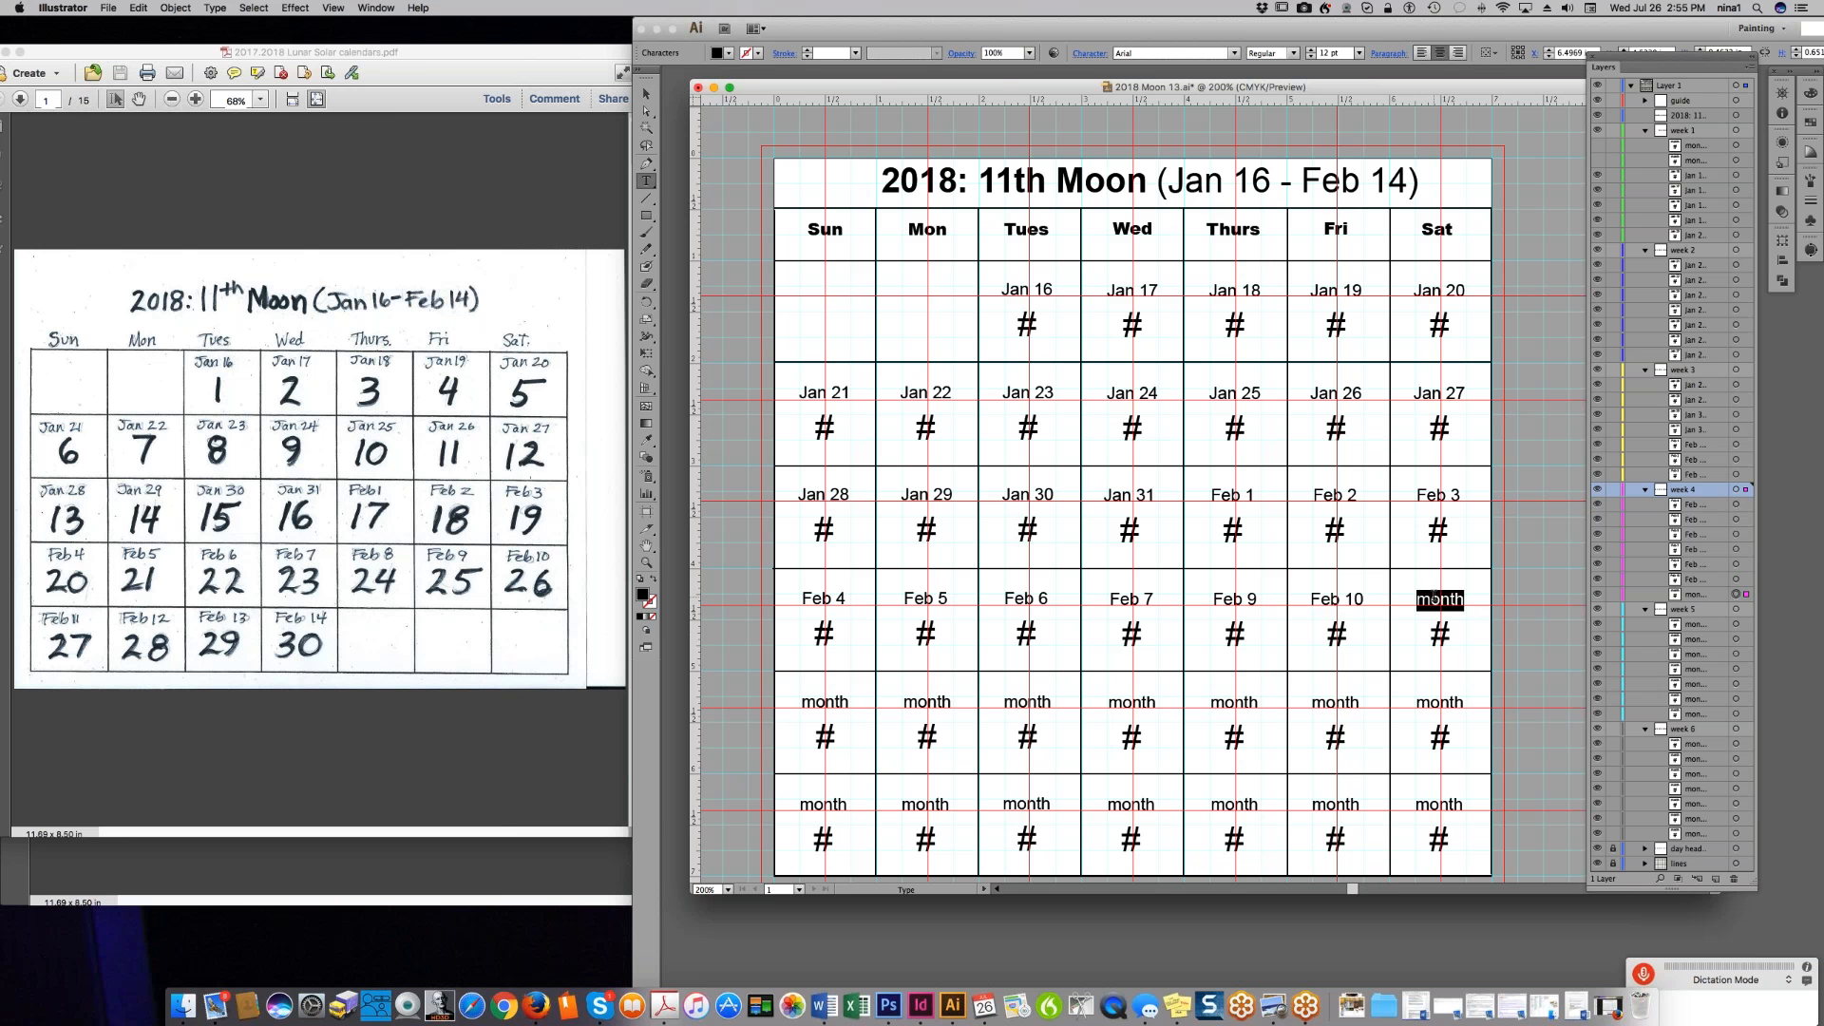
key(super+v)
key(BackSpace)
text(1)
- Replace the week 5 month placeholders for Sunday and Monday with Feb 11 and Feb 13
double_click(808, 703)
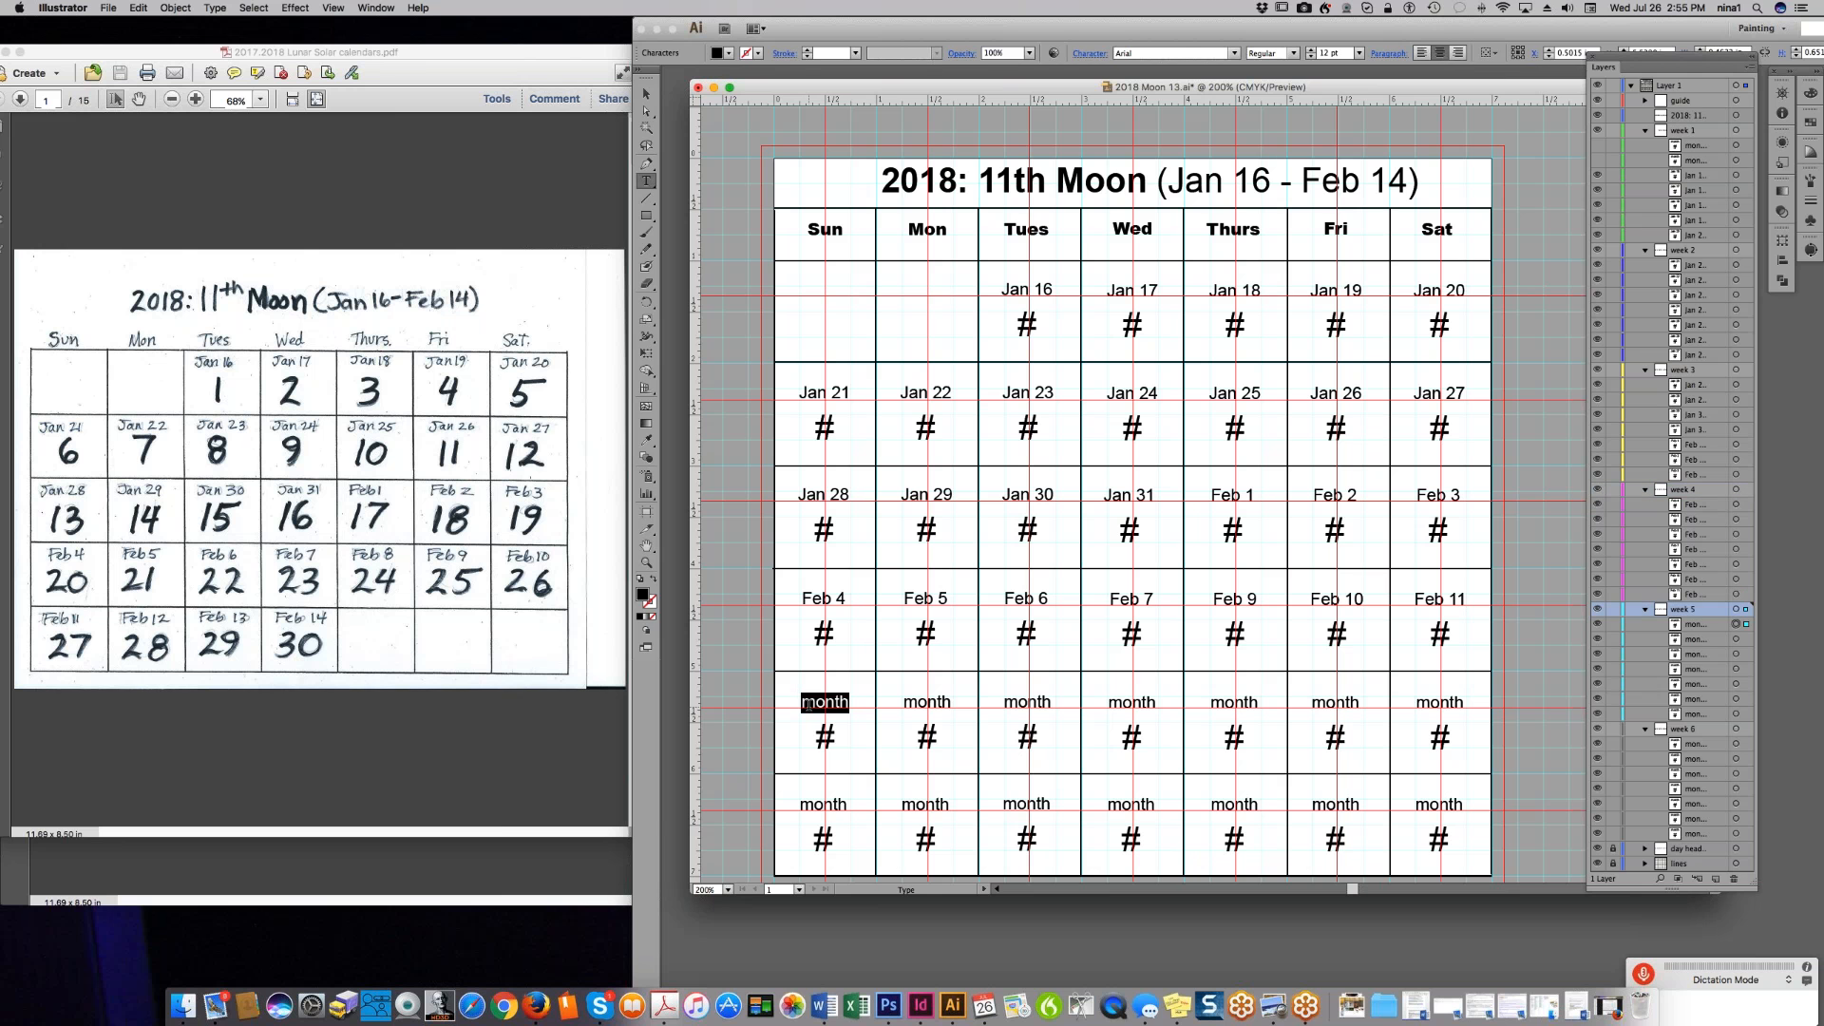
key(super+v)
key(BackSpace)
text(1)
double_click(911, 700)
key(super+v)
key(BackSpace)
text(3)
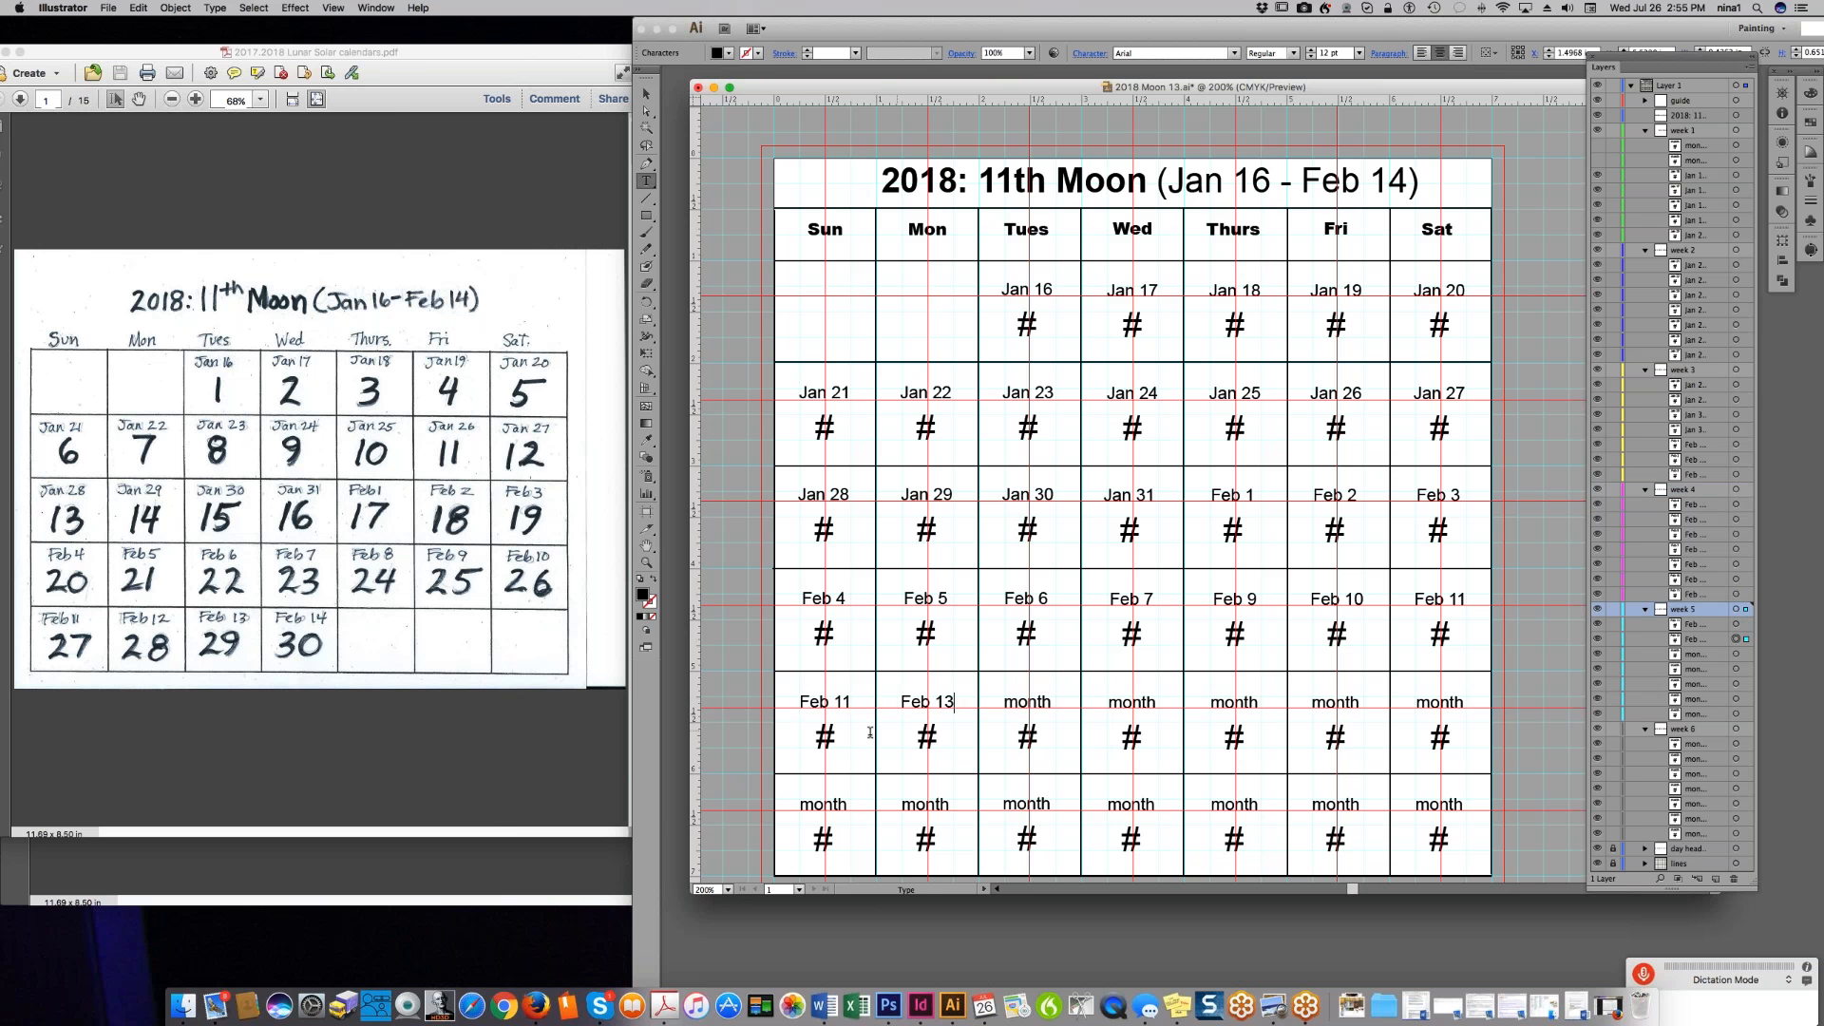
- Change the week 5 Sunday date to Feb 12 and replace Tuesday's month placeholder with Feb 14
drag(840, 702, 853, 702)
text(2)
click(1022, 702)
double_click(1019, 702)
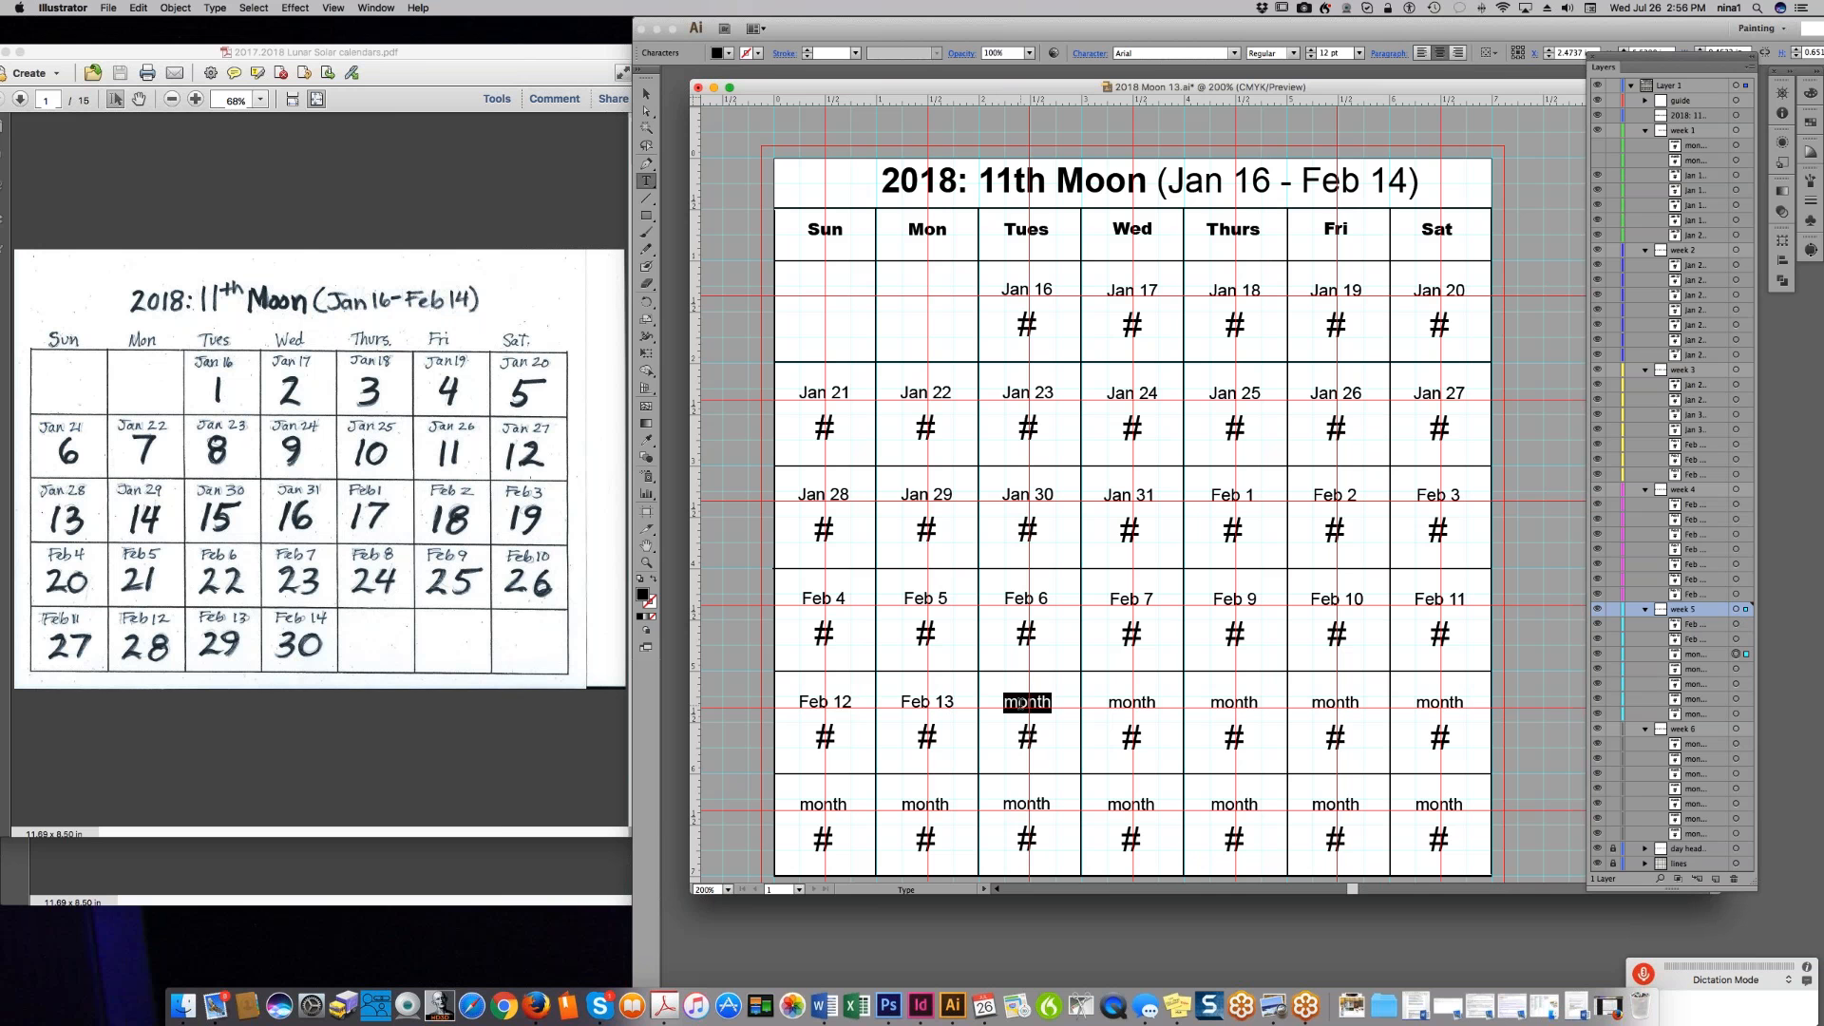
text(Feb 10)
key(BackSpace)
text(4)
- Replace the week 5 month placeholders for Wednesday and Thursday with Feb 15 and Feb 16
double_click(1128, 703)
text(Feb 10)
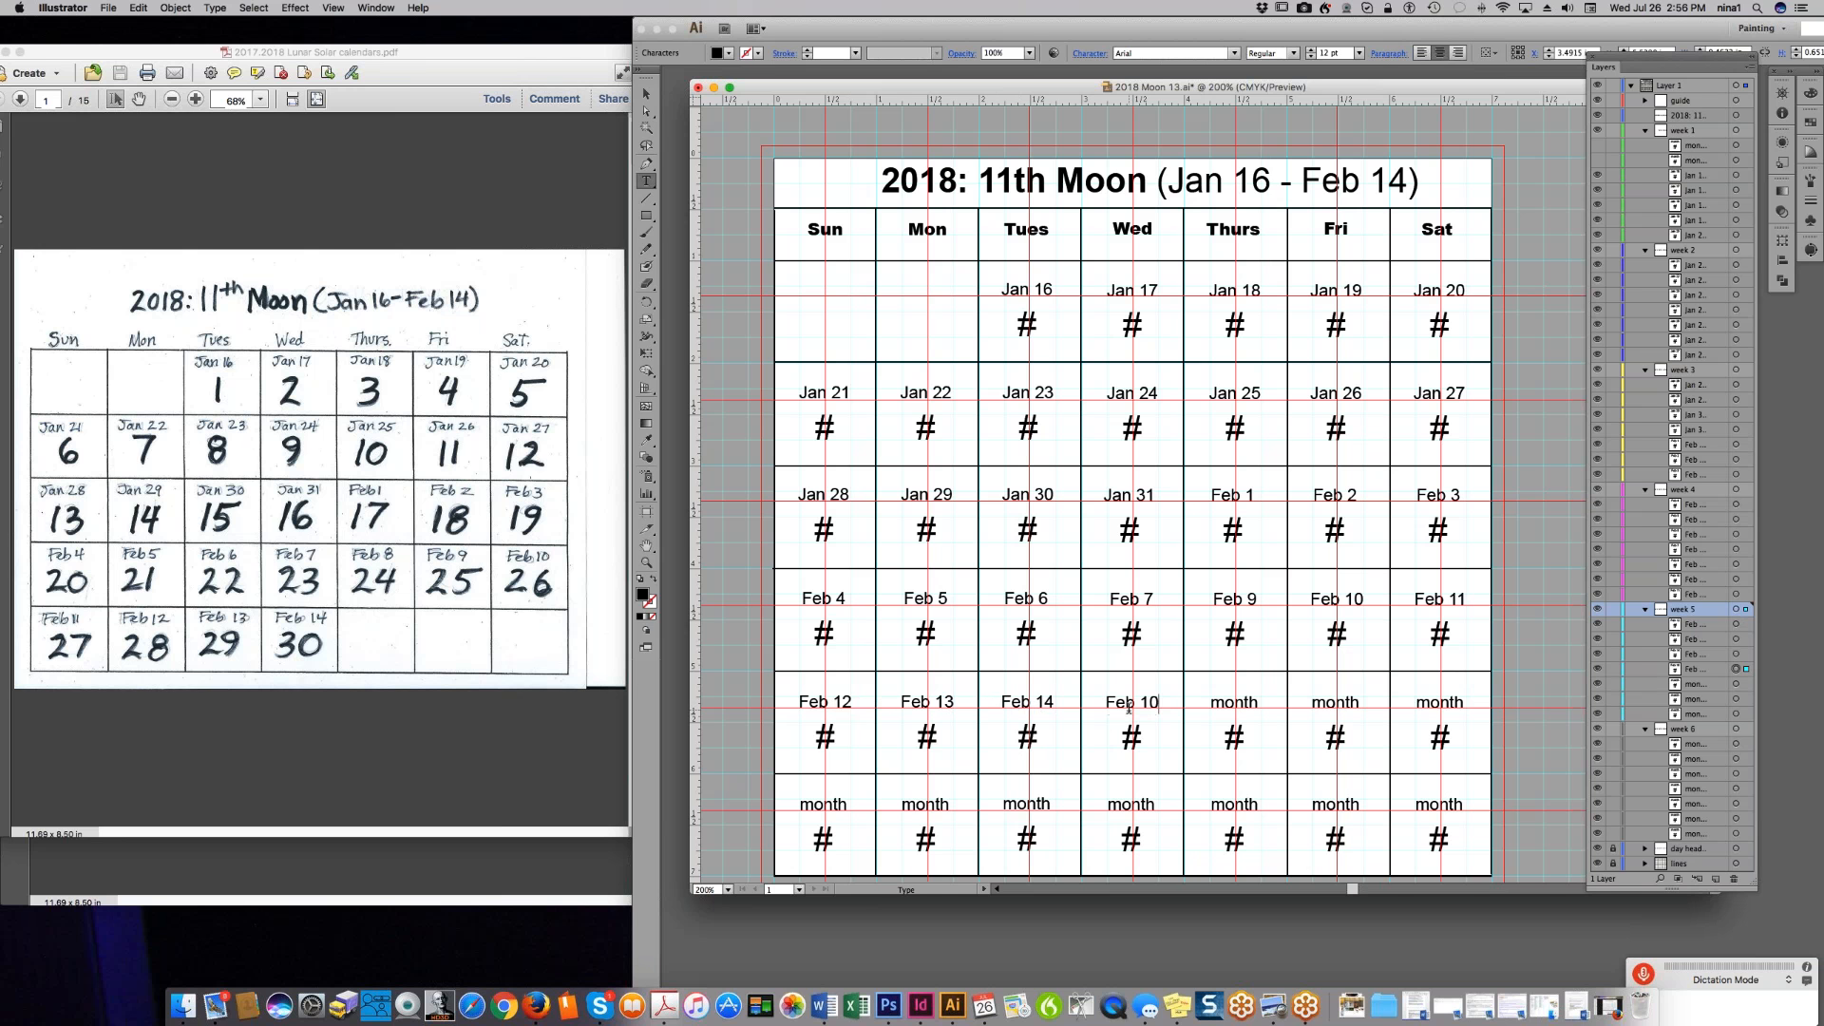
key(BackSpace)
text(5)
double_click(1215, 701)
text(Feb 10)
key(BackSpace)
text(6)
- Replace the week 5 month placeholders for Friday and Saturday with Feb 17 and Feb 18
double_click(1313, 704)
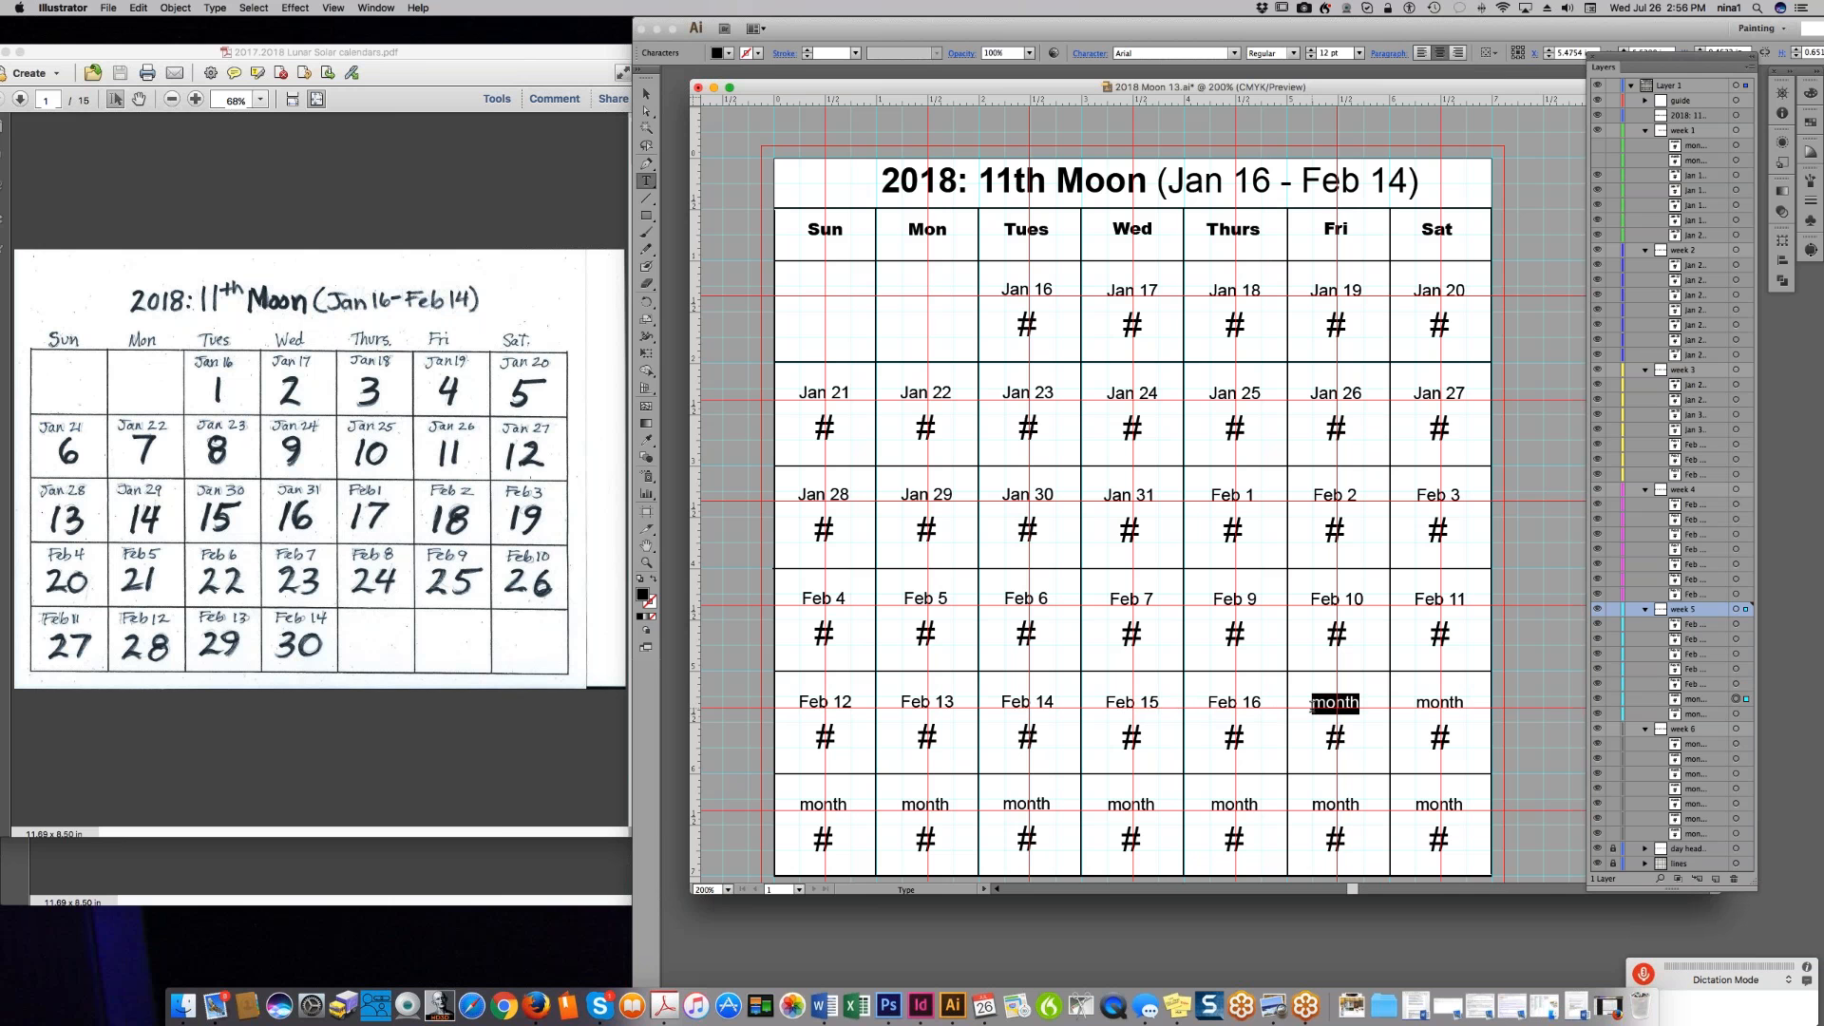
text(Feb 10)
key(BackSpace)
text(7)
double_click(1418, 702)
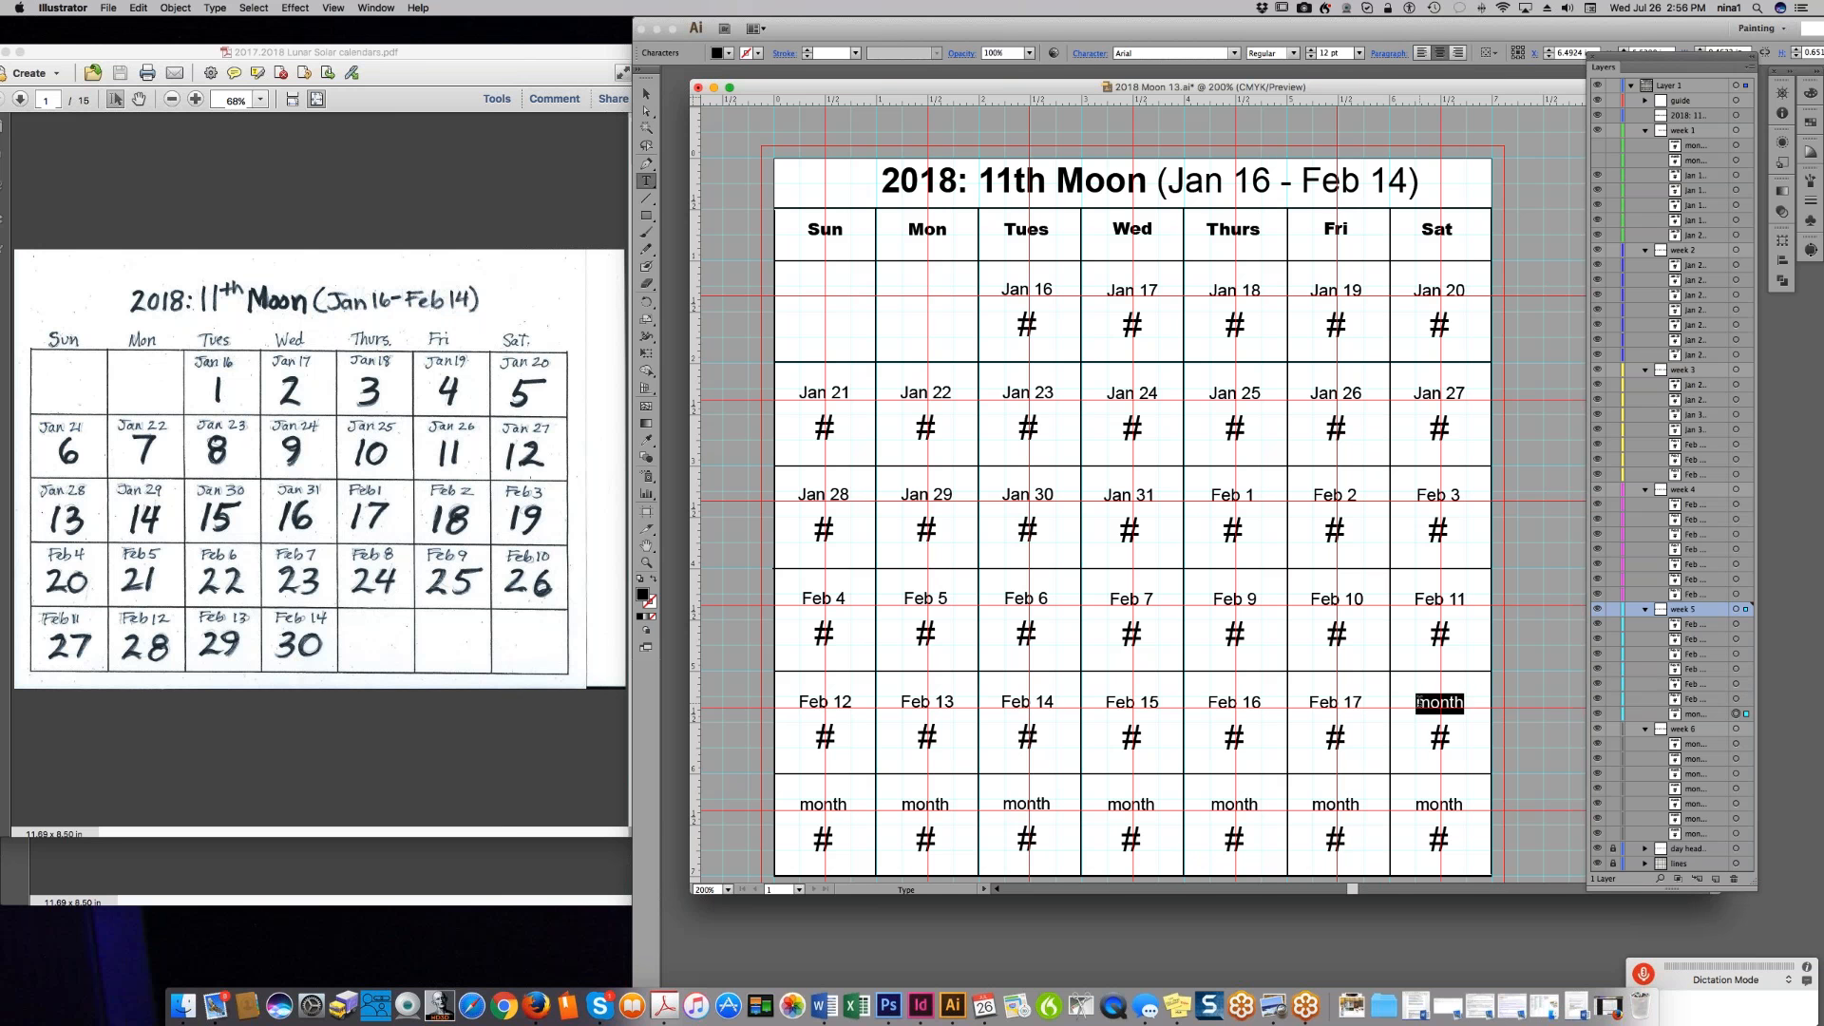
text(Feb 10)
key(BackSpace)
text(8)
- Replace the week 6 month placeholders for Sunday and Monday with Feb 19 and Feb 20
double_click(832, 804)
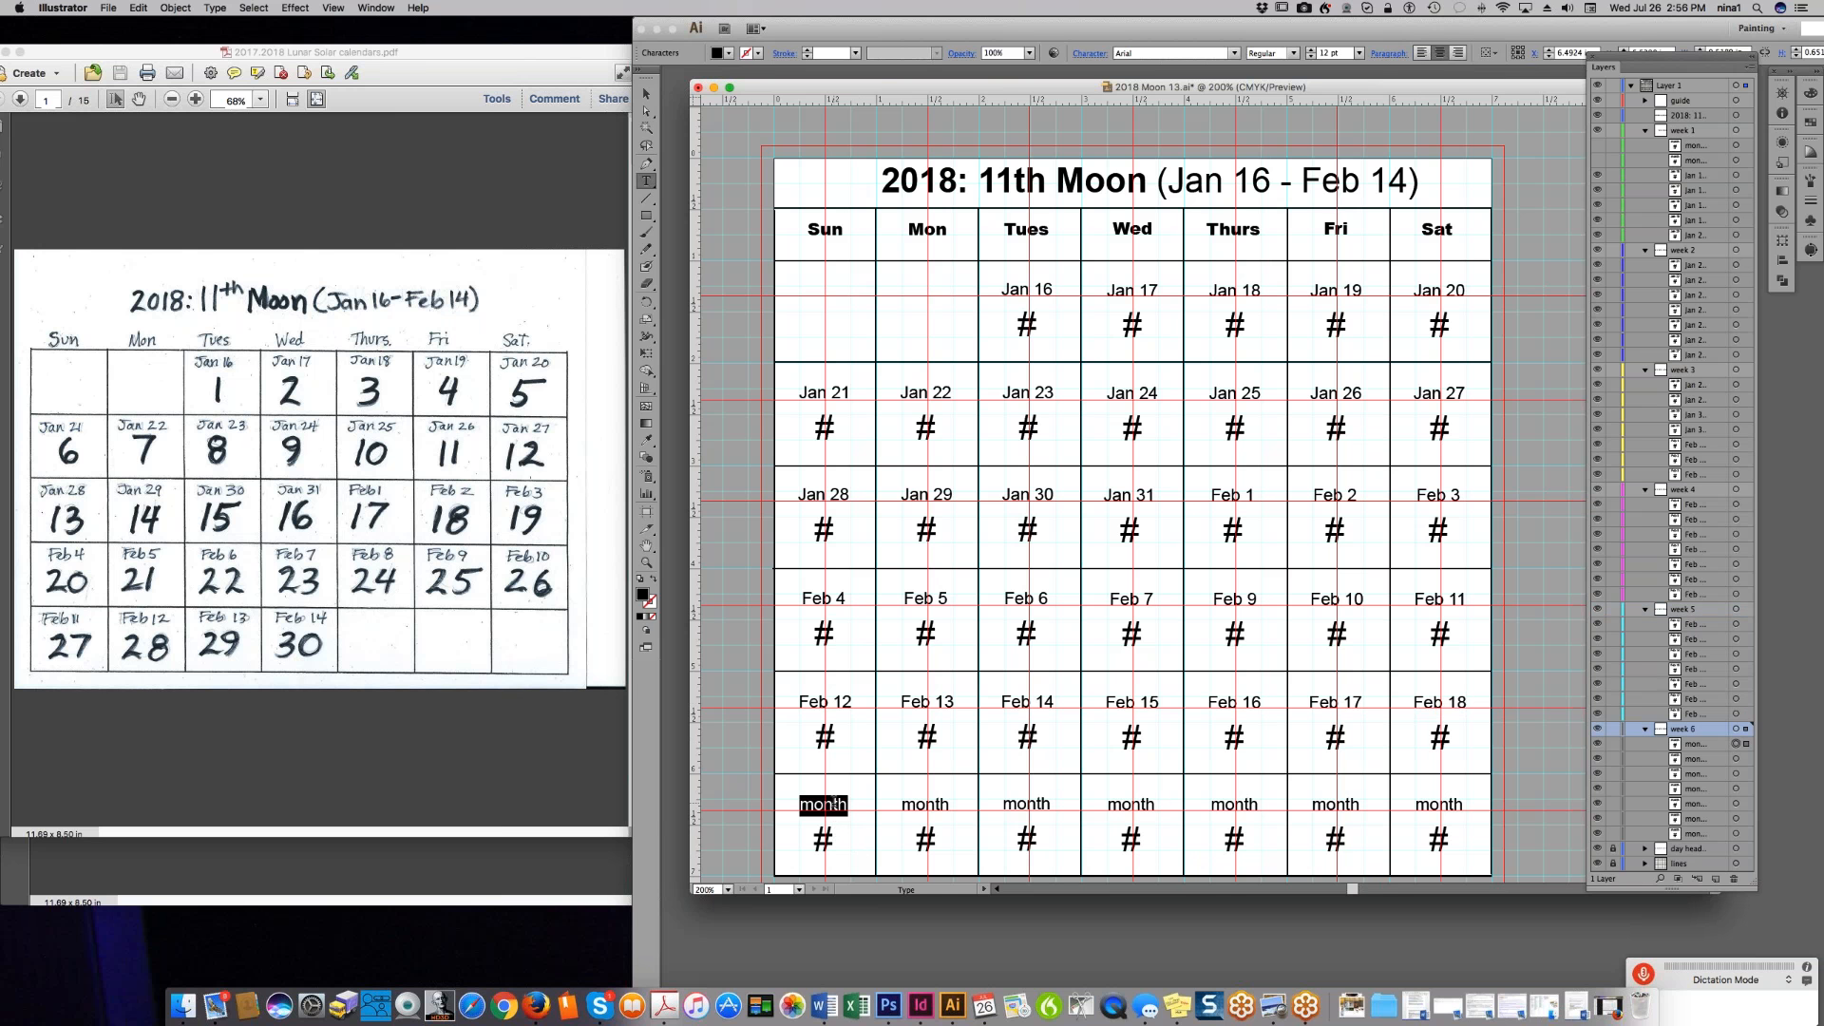
key(super+v)
key(BackSpace)
text(9)
double_click(906, 805)
key(super+v)
key(BackSpace)
key(BackSpace)
text(20)
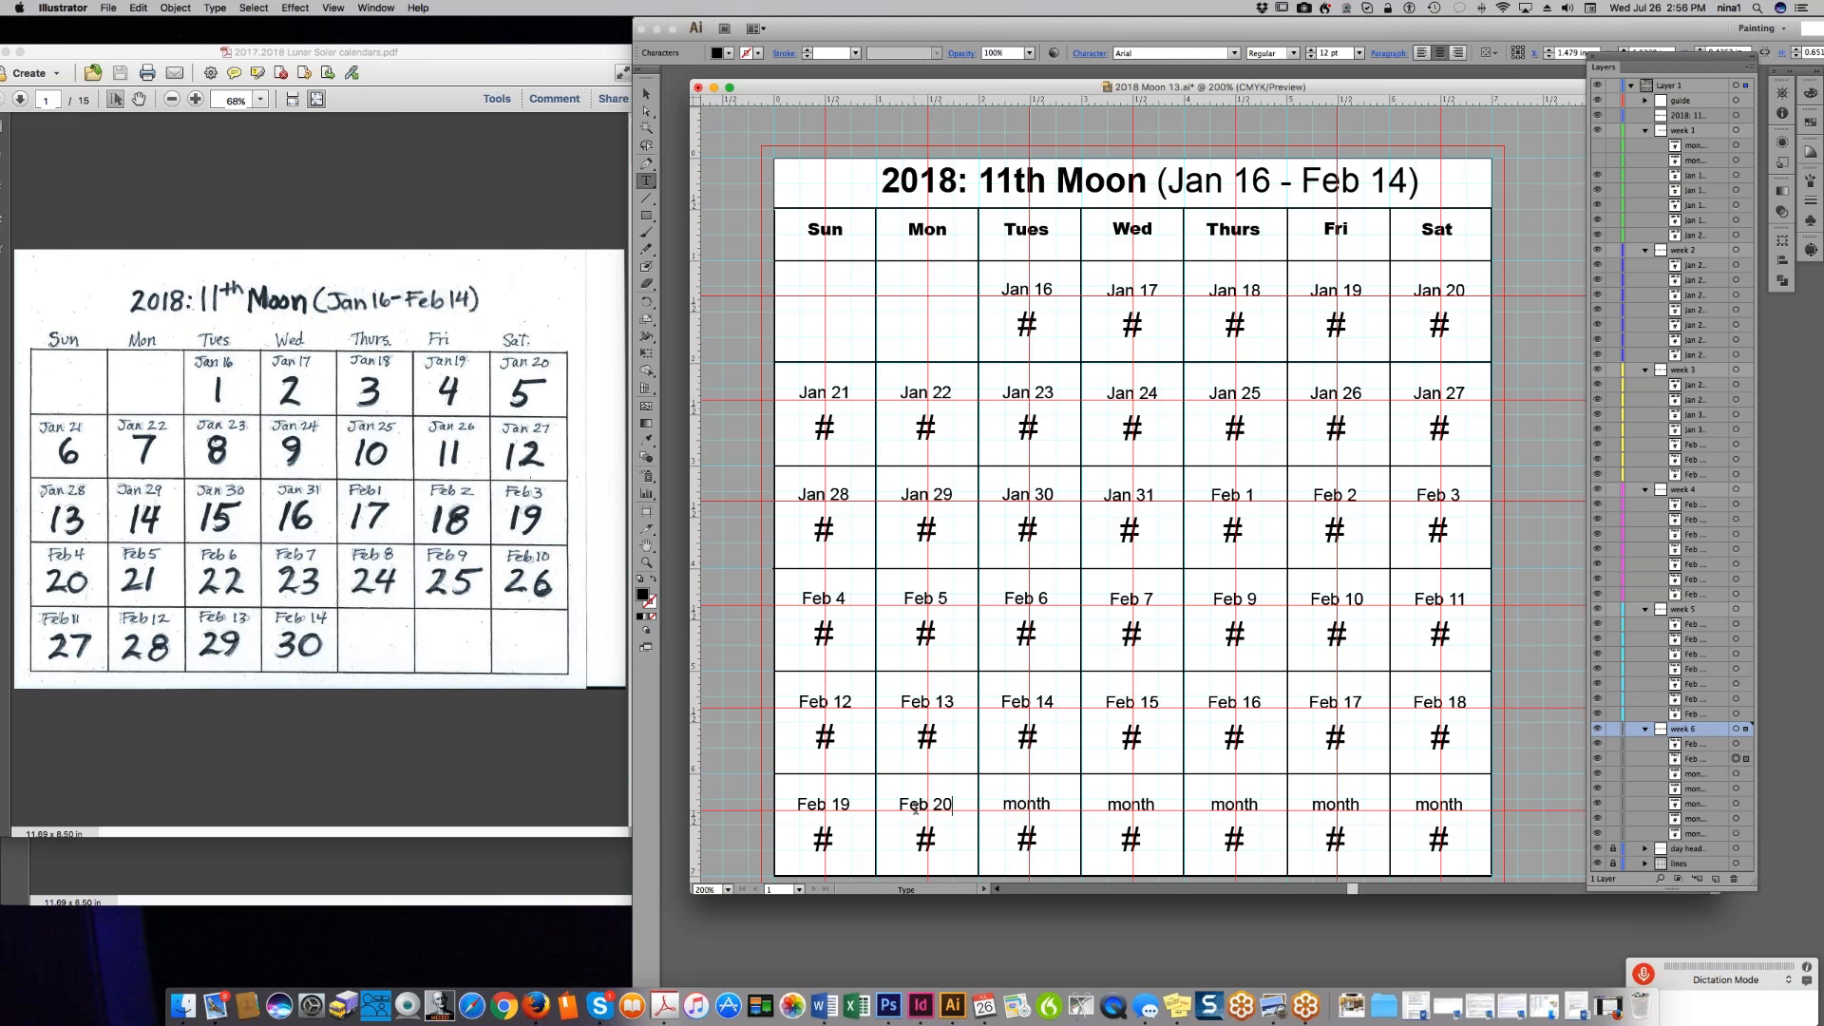
- Copy the week 6 Monday date and use it to fill Tuesday's month placeholder with Feb 21
key(shift+Left)
key(shift+Left)
key(shift+Left)
key(shift+Left)
key(shift+Left)
key(shift+Left)
key(super+c)
click(1014, 803)
double_click(1015, 804)
key(super+v)
key(BackSpace)
text(1)
- Try to fill the week 6 Wednesday month placeholder from the copied date
double_click(1128, 806)
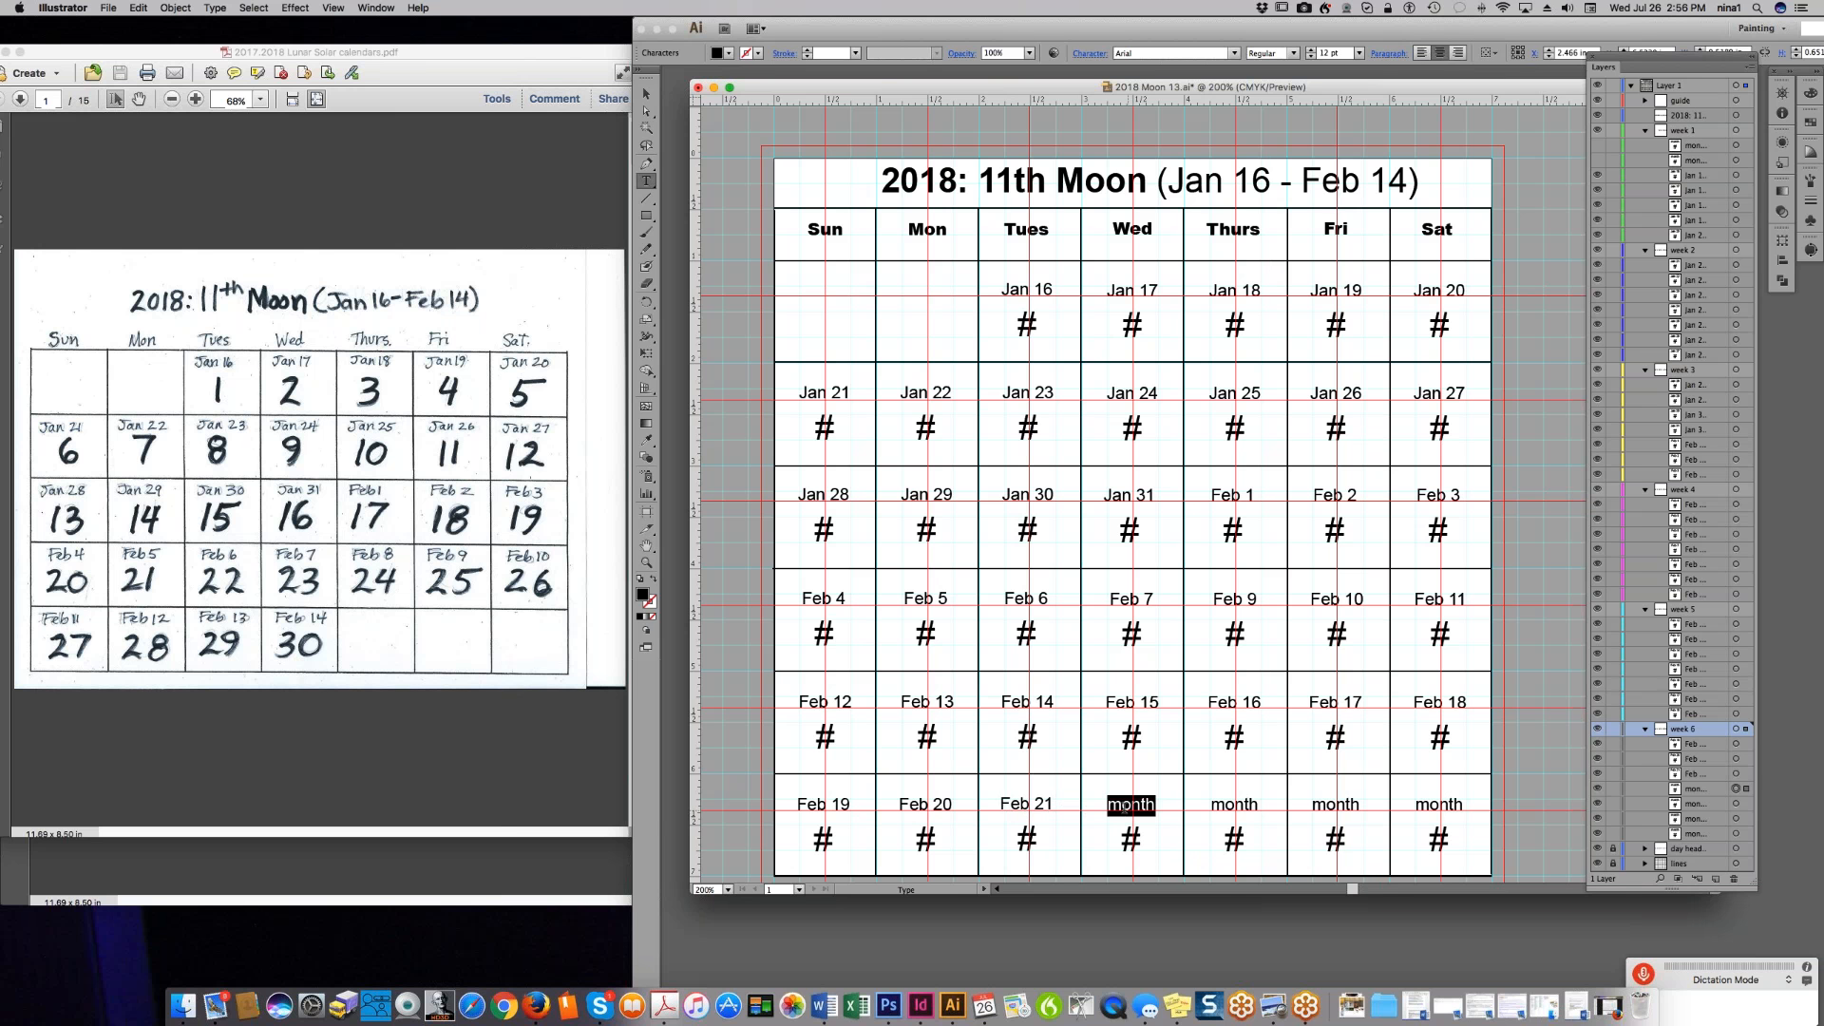
key(super+v)
key(BackSpace)
text(2)
key(BackSpace)
key(BackSpace)
key(BackSpace)
text(2)
- Undo the week 6 date entries and the week 5 dates back to Thursday's entry
key(super+z)
key(super+z)
key(super+z)
key(super+z)
key(super+z)
key(super+z)
key(super+z)
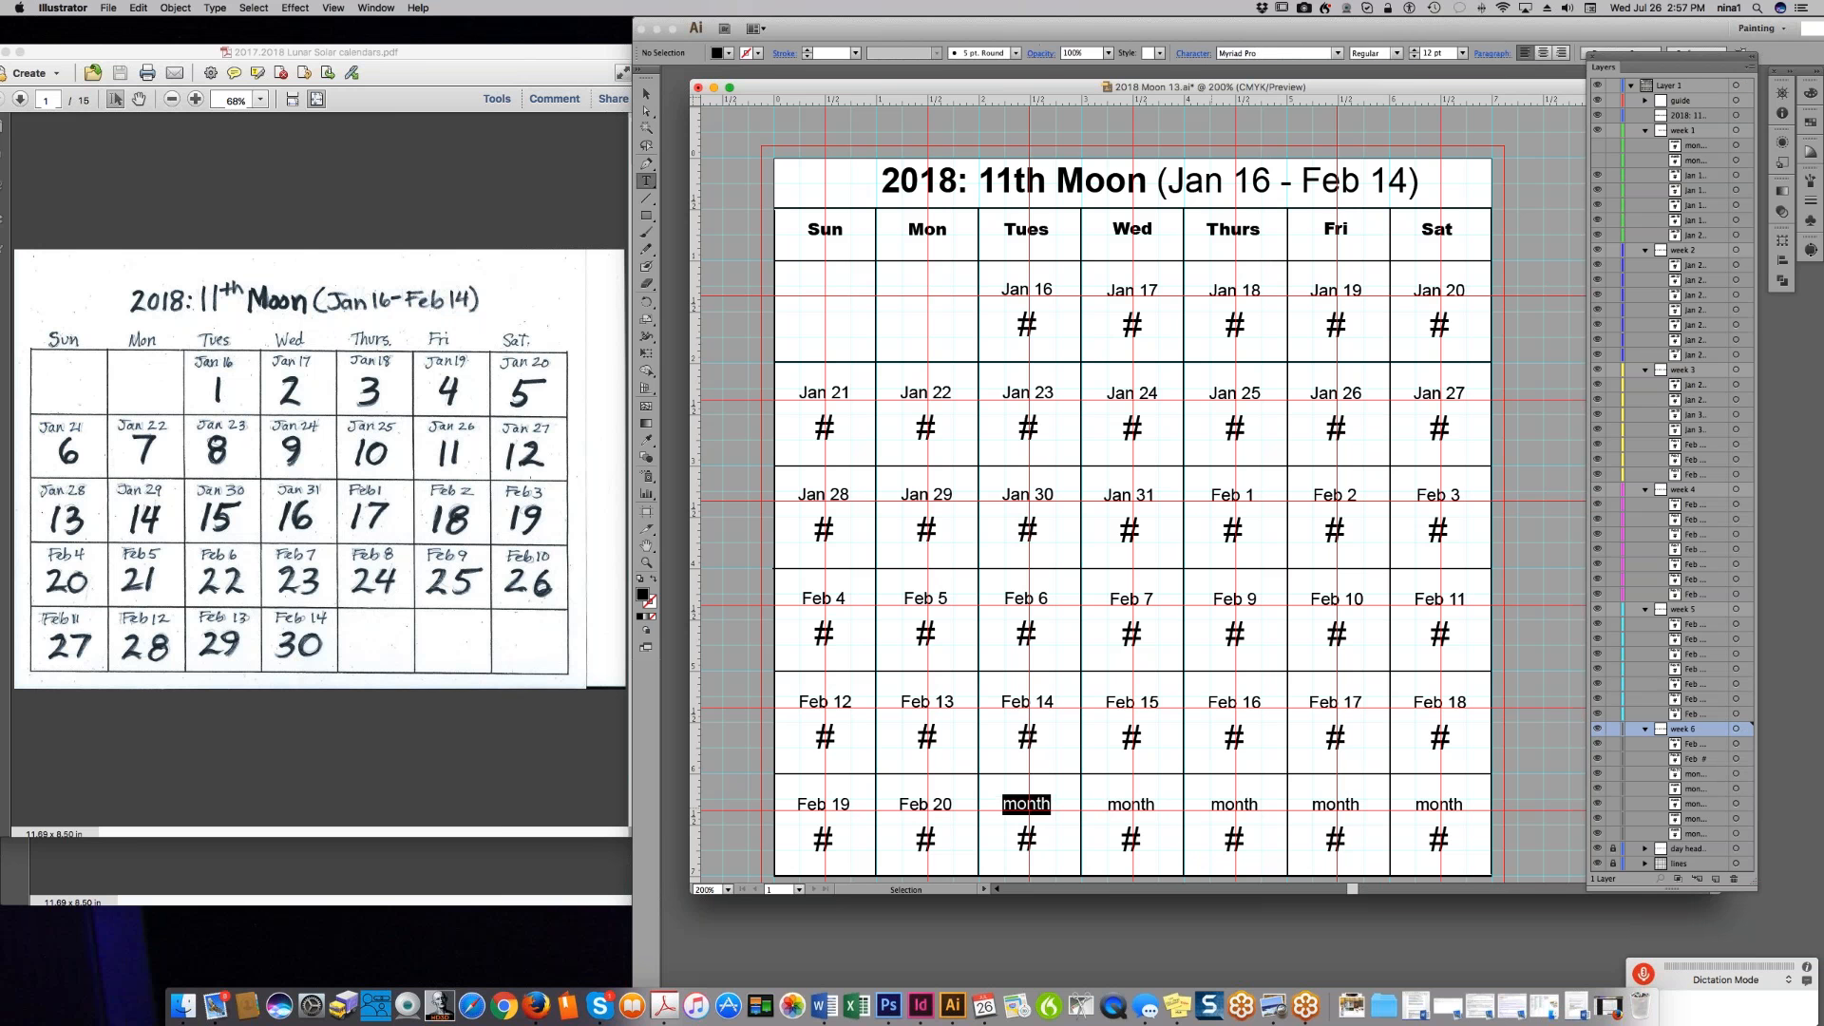
key(super+z)
key(super+z)
key(super+z)
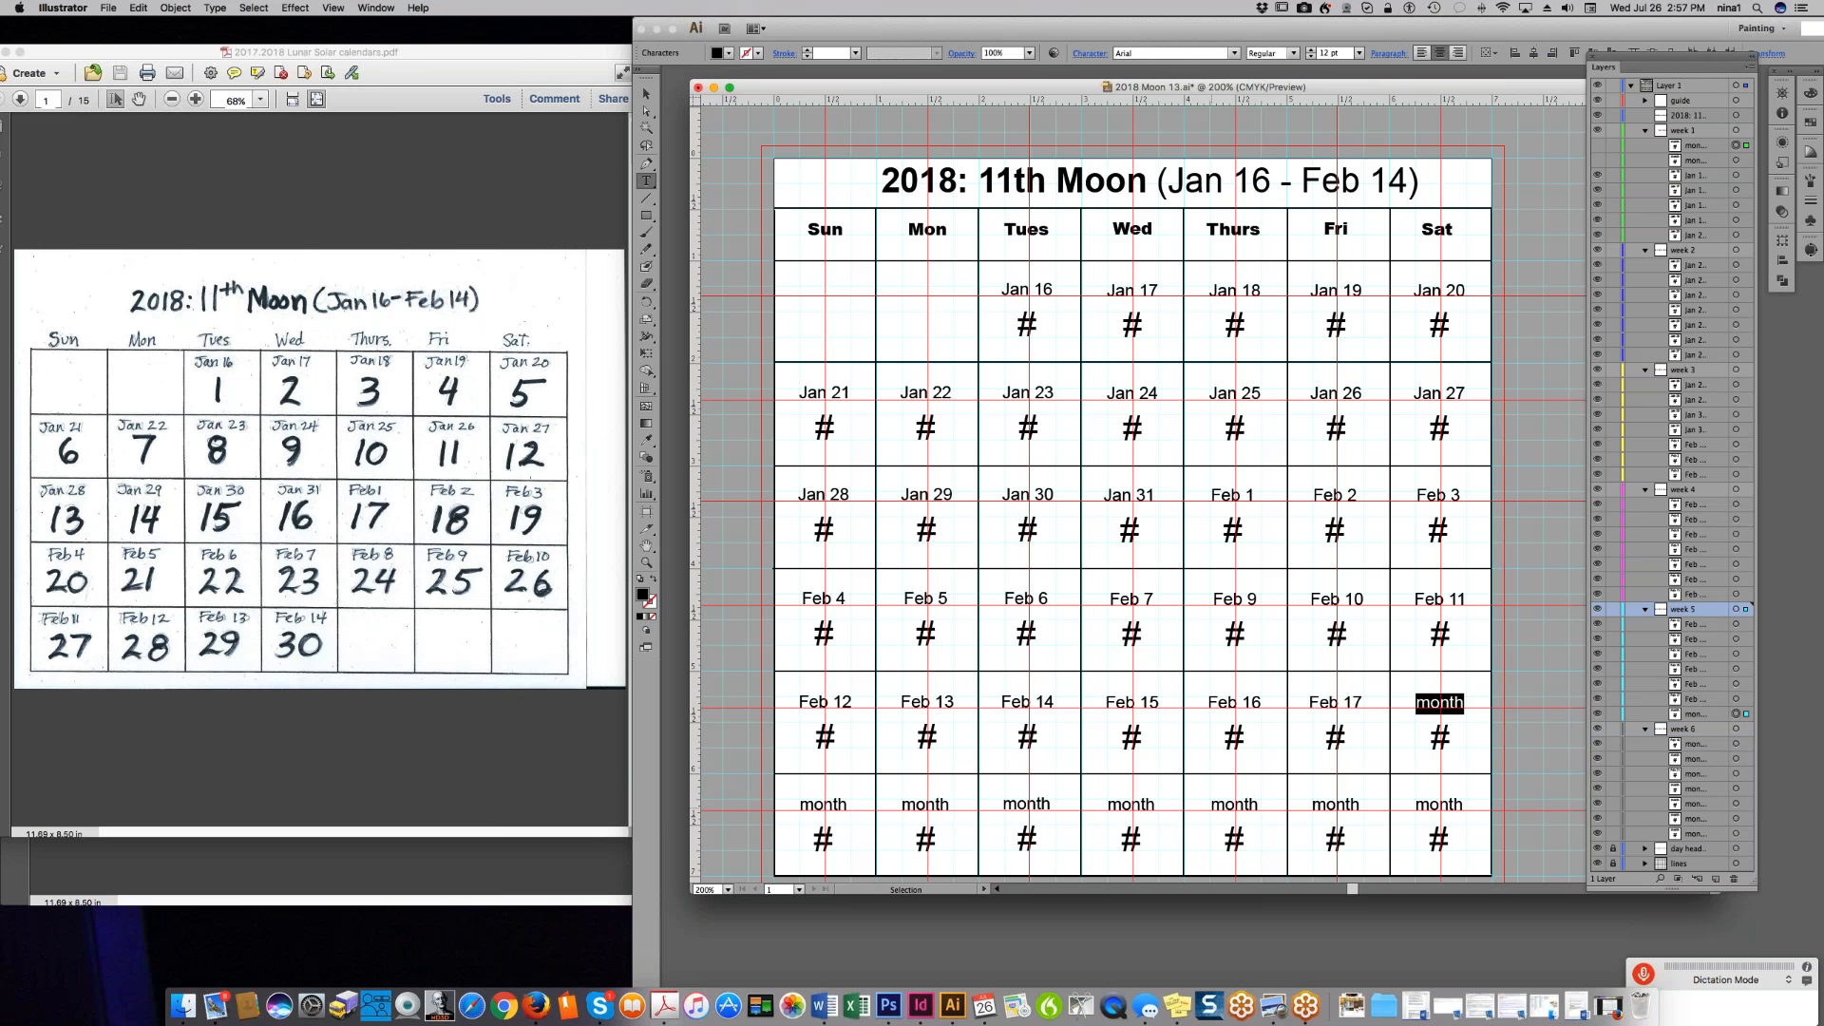
key(super+z)
key(super+z)
key(super+z)
key(super+z)
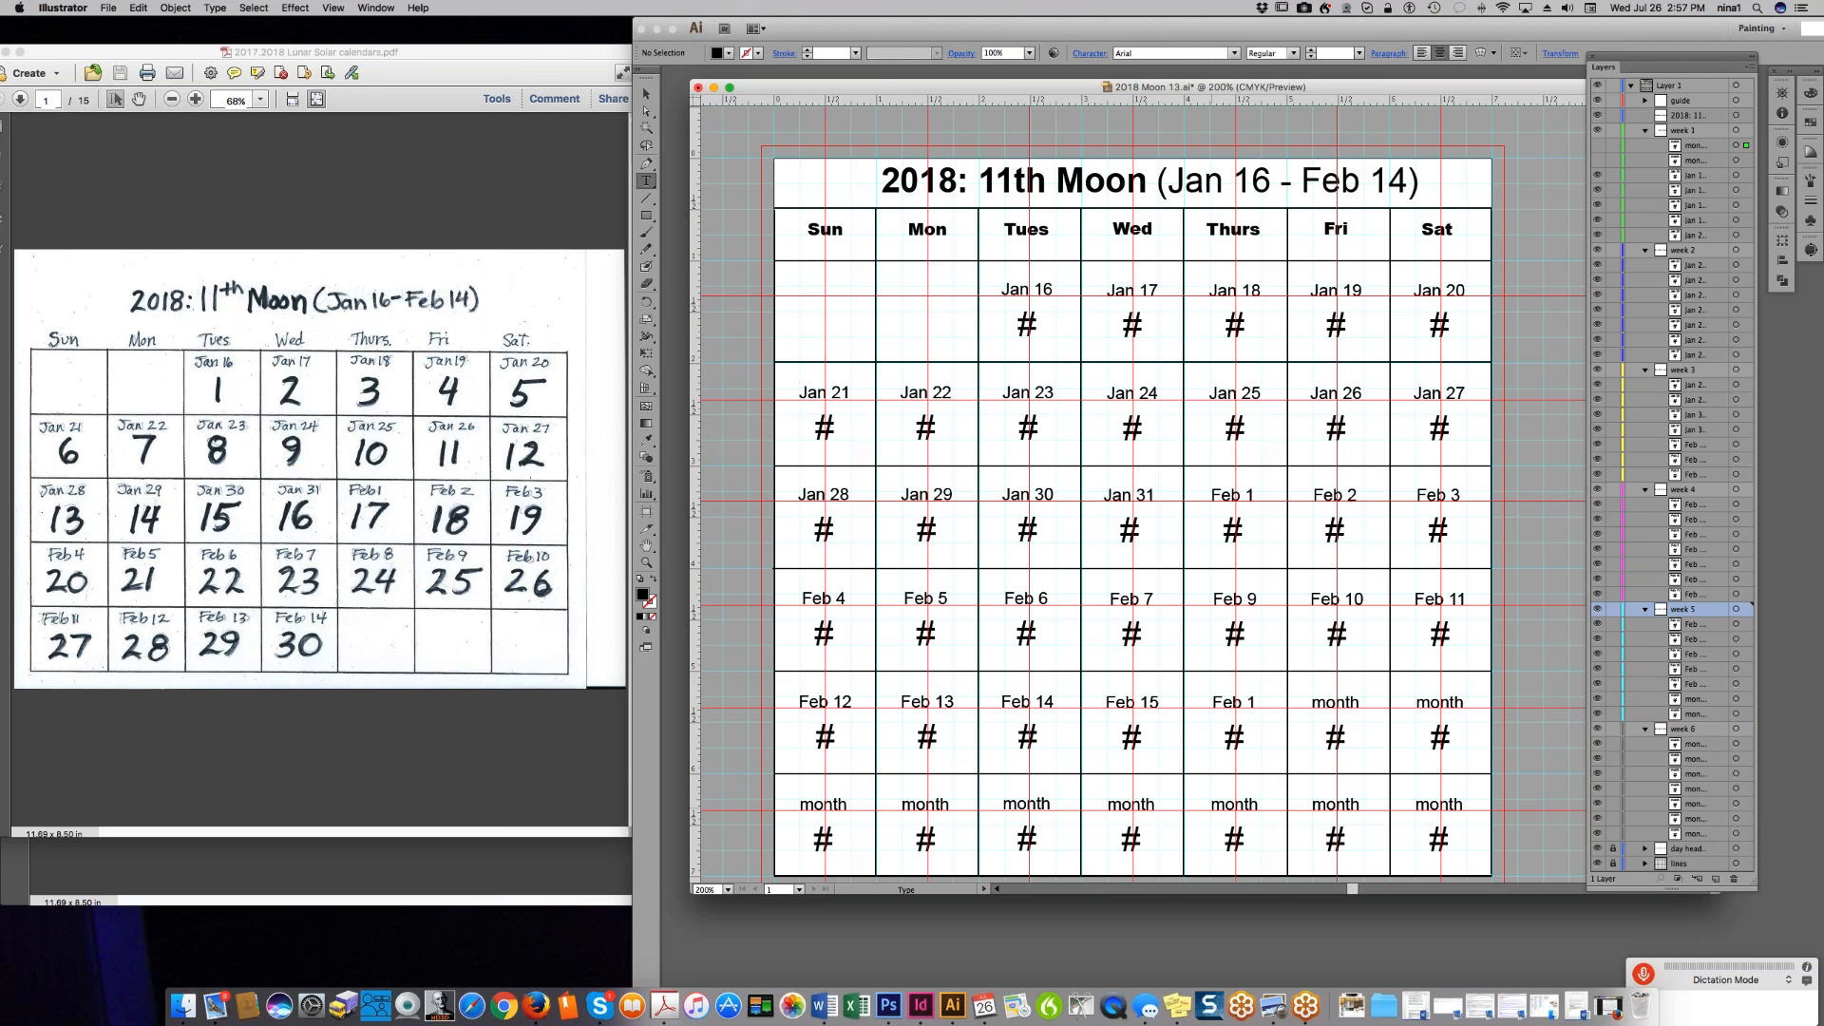
- Correct the week 4 Thursday, Friday and Saturday dates to Feb 8, Feb 9 and Feb 10
double_click(1248, 597)
text(8)
double_click(1353, 600)
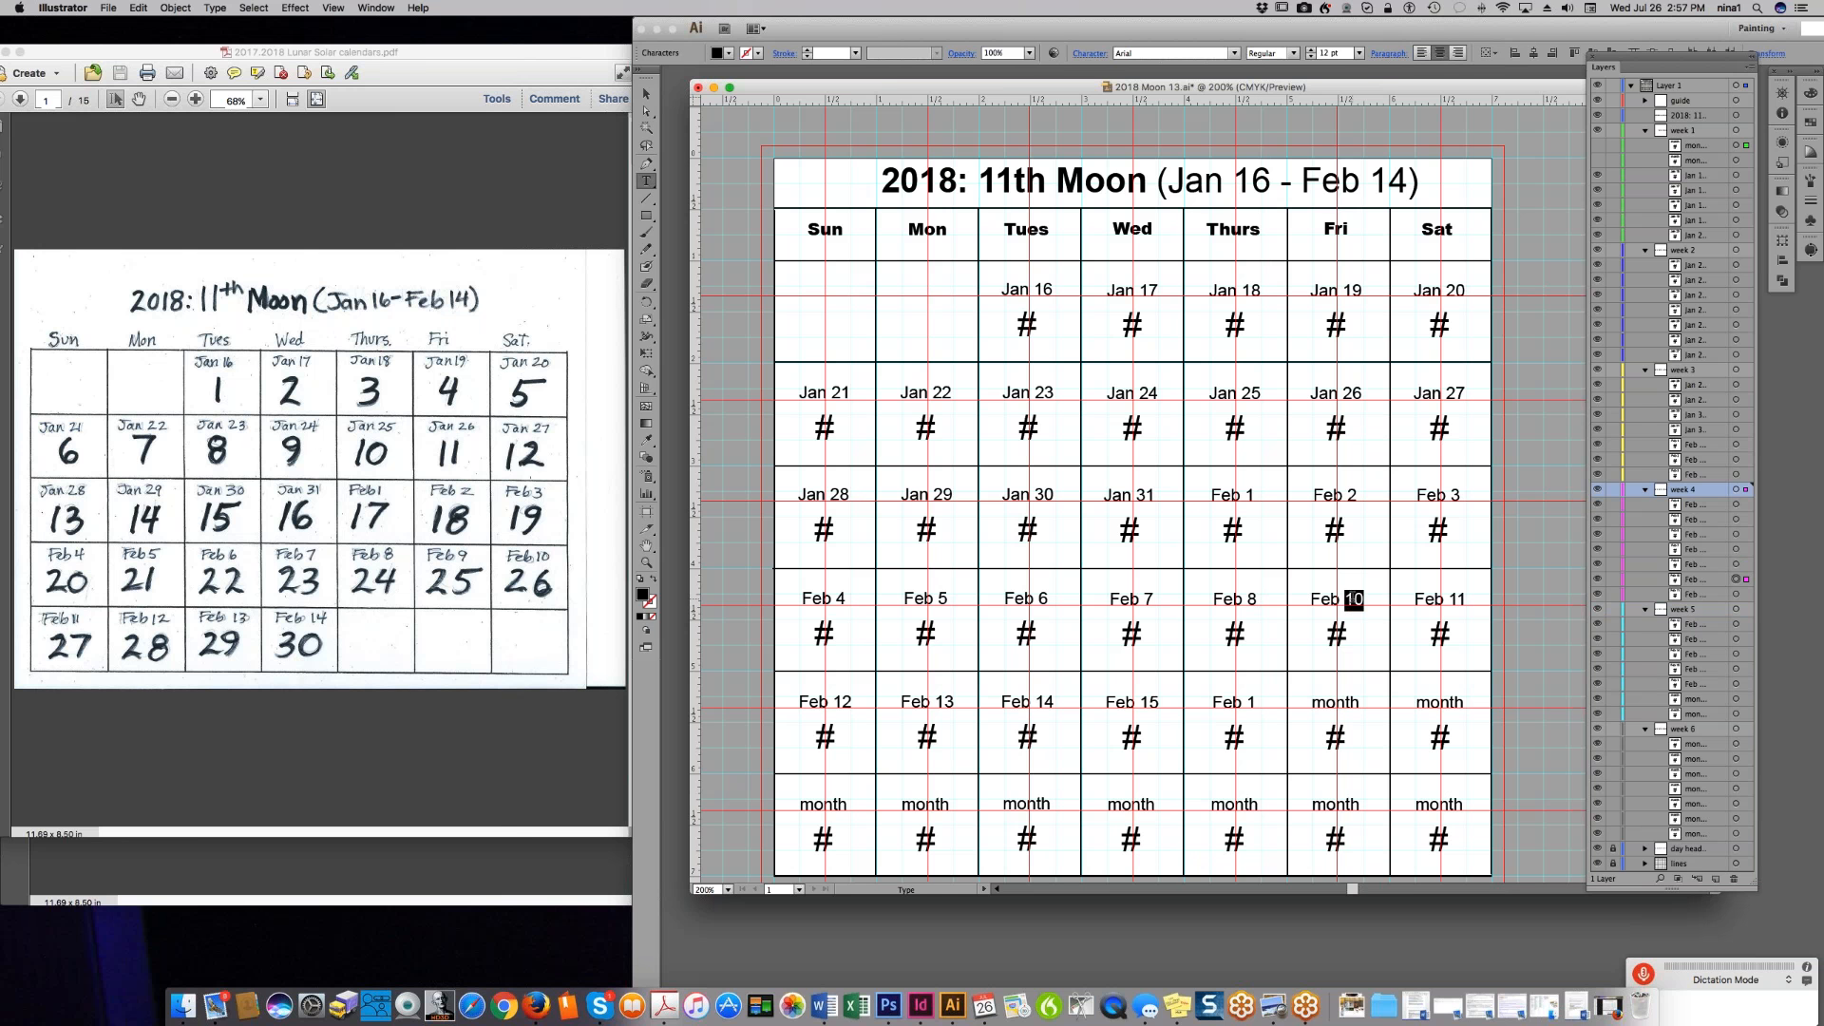
text(9)
drag(1456, 600, 1468, 600)
text(0)
- Correct the week 5 dates from Sunday to Wednesday to Feb 11, Feb 12, Feb 13 and Feb 14
drag(853, 703, 843, 703)
text(1)
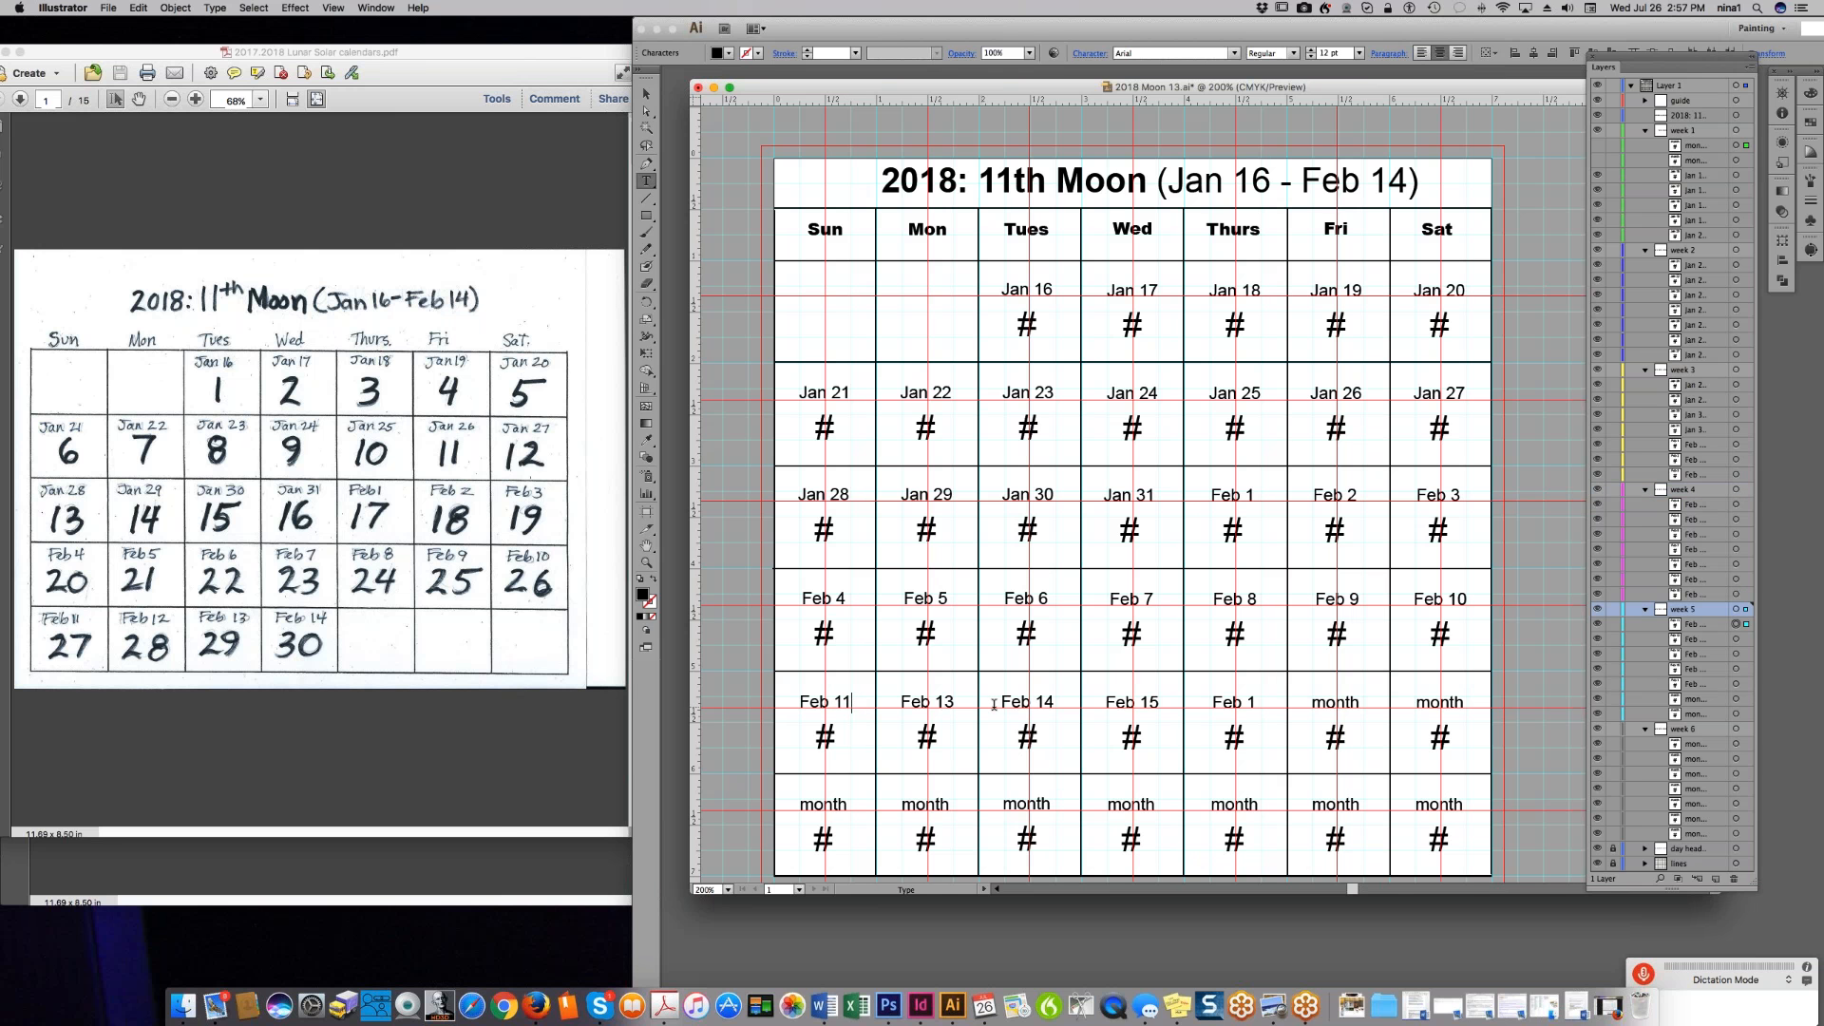
drag(944, 704, 954, 704)
text(2)
drag(1044, 701, 1157, 701)
text(3)
text(4)
- Hide the week 6 layer and the week 5 Thursday, Friday and Saturday text objects
click(1599, 727)
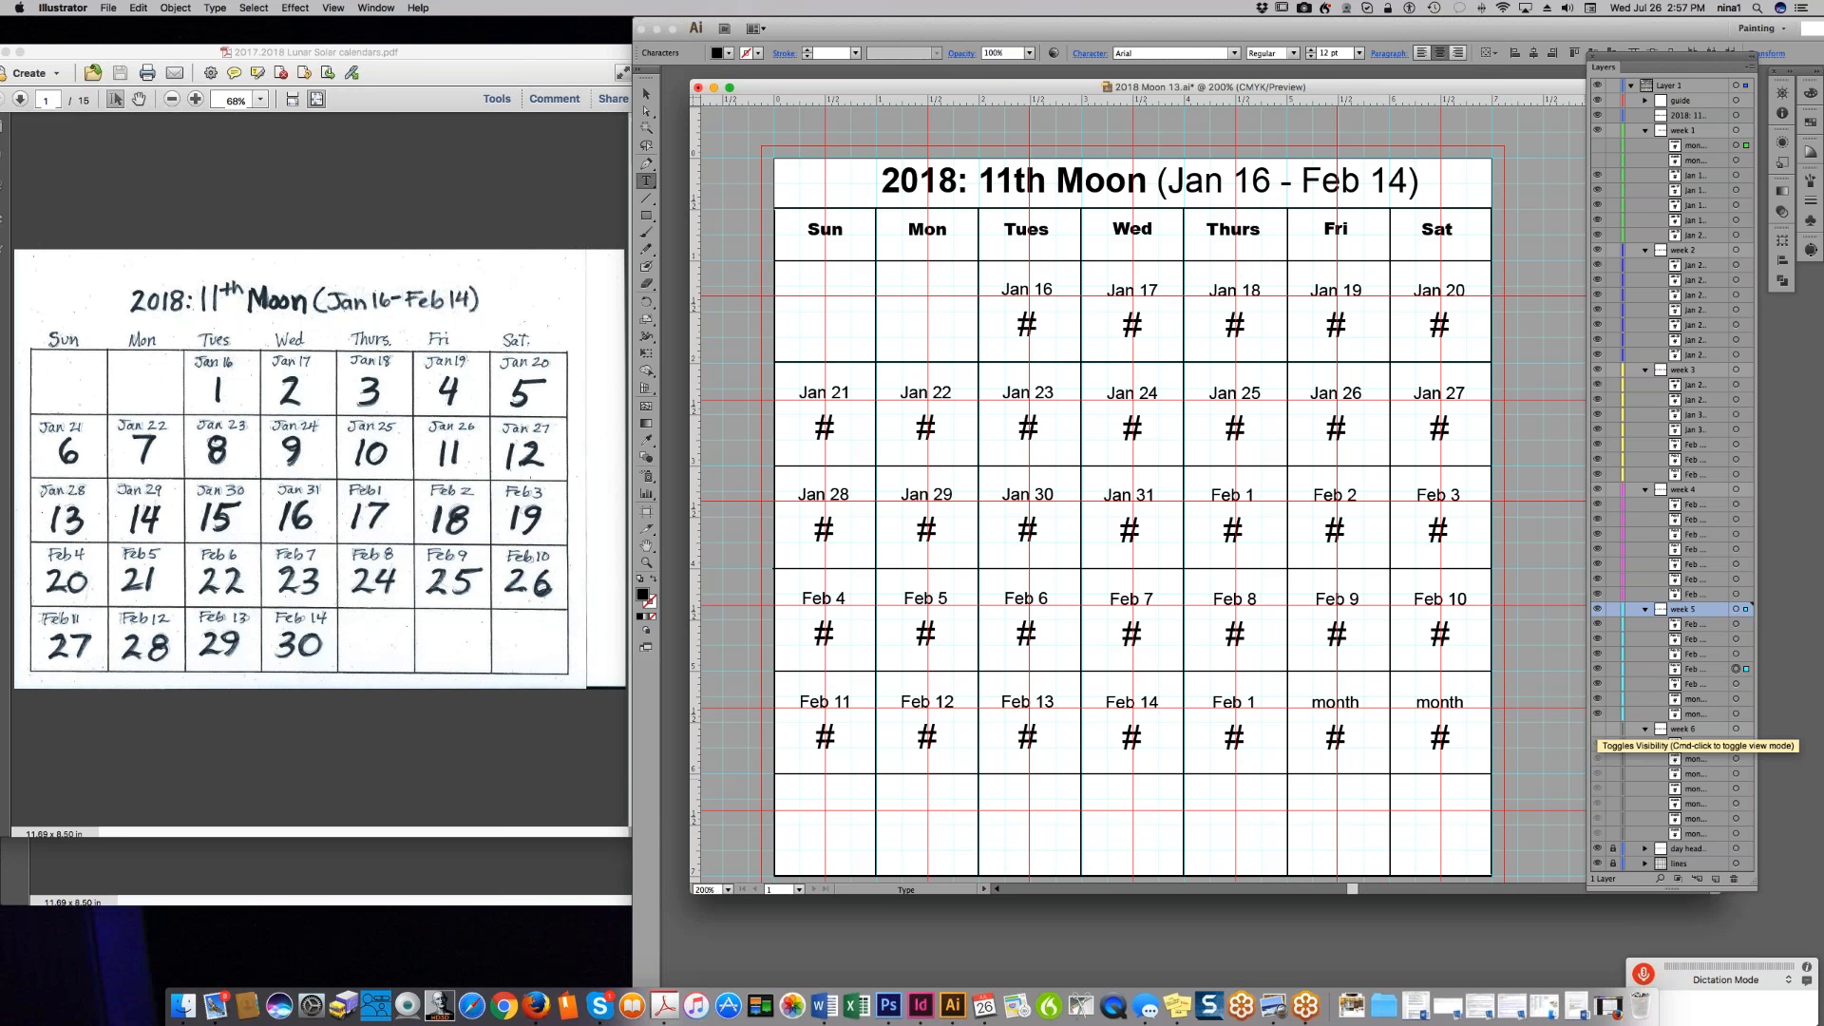
click(1597, 713)
click(1596, 698)
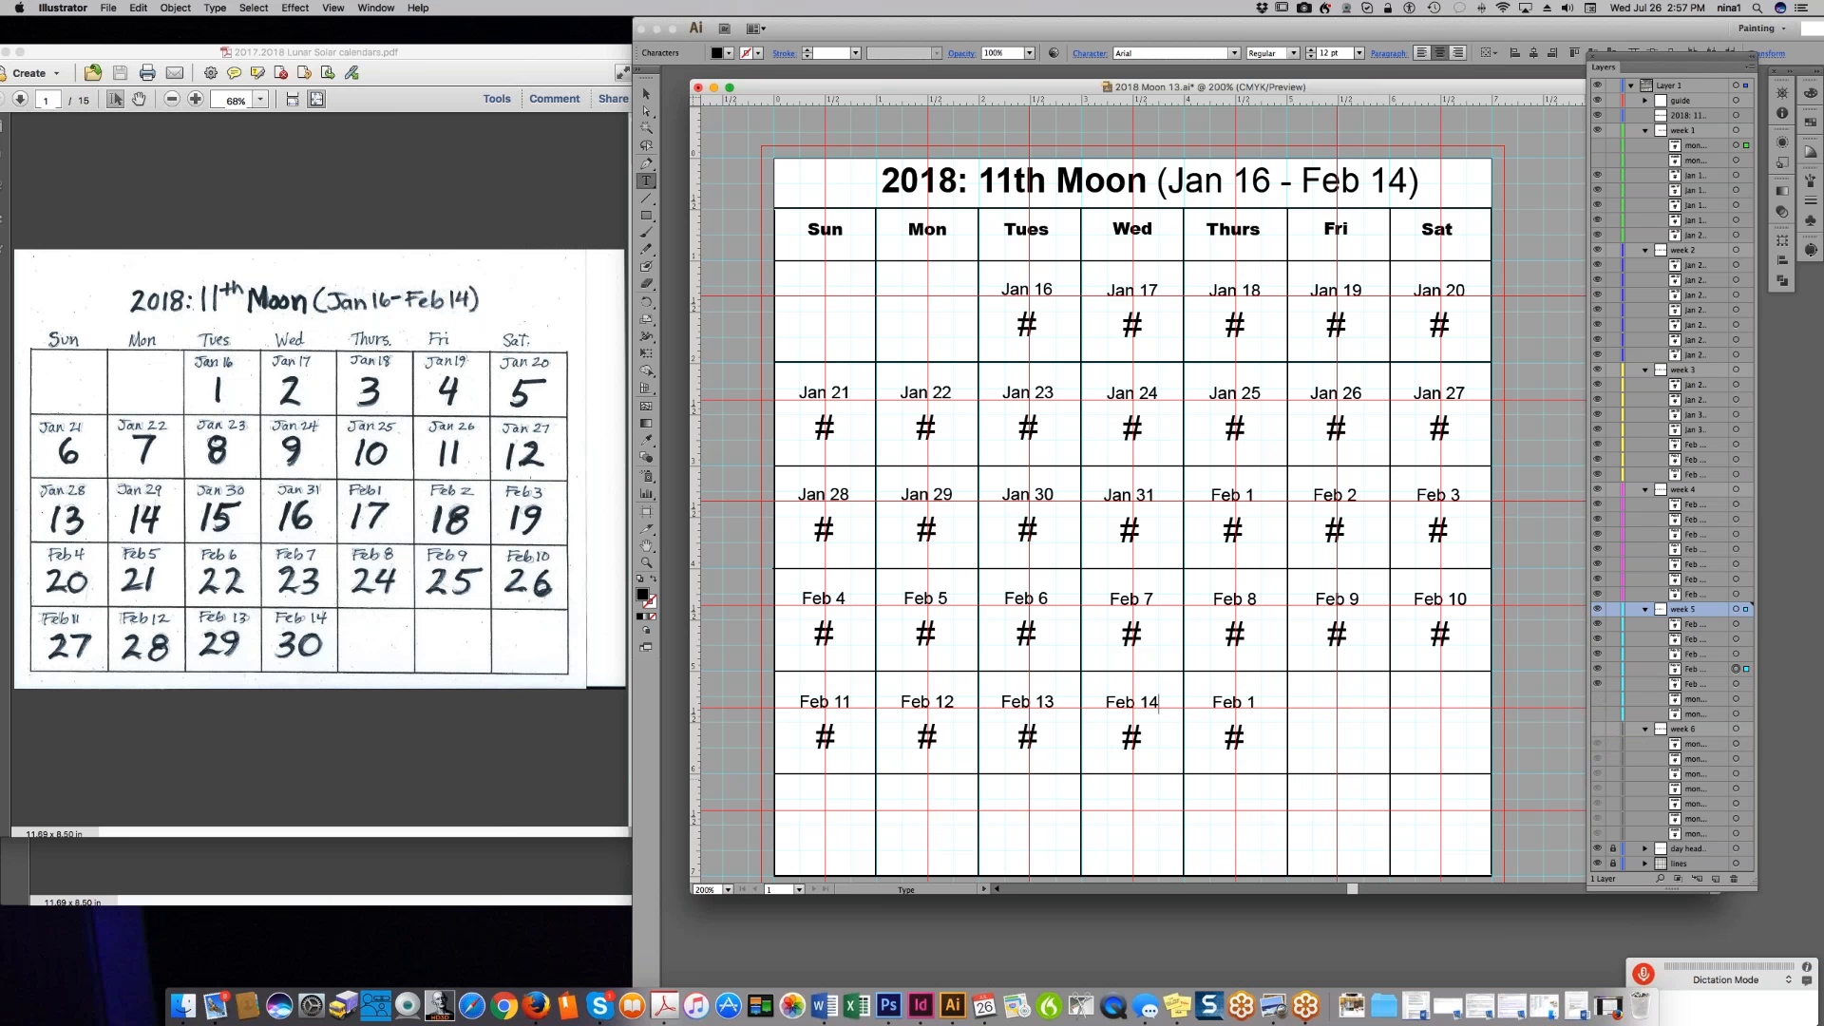
click(1596, 684)
- Replace the week 1 # placeholders for Tuesday, Wednesday and Thursday with 1, 2 and 3
click(1018, 326)
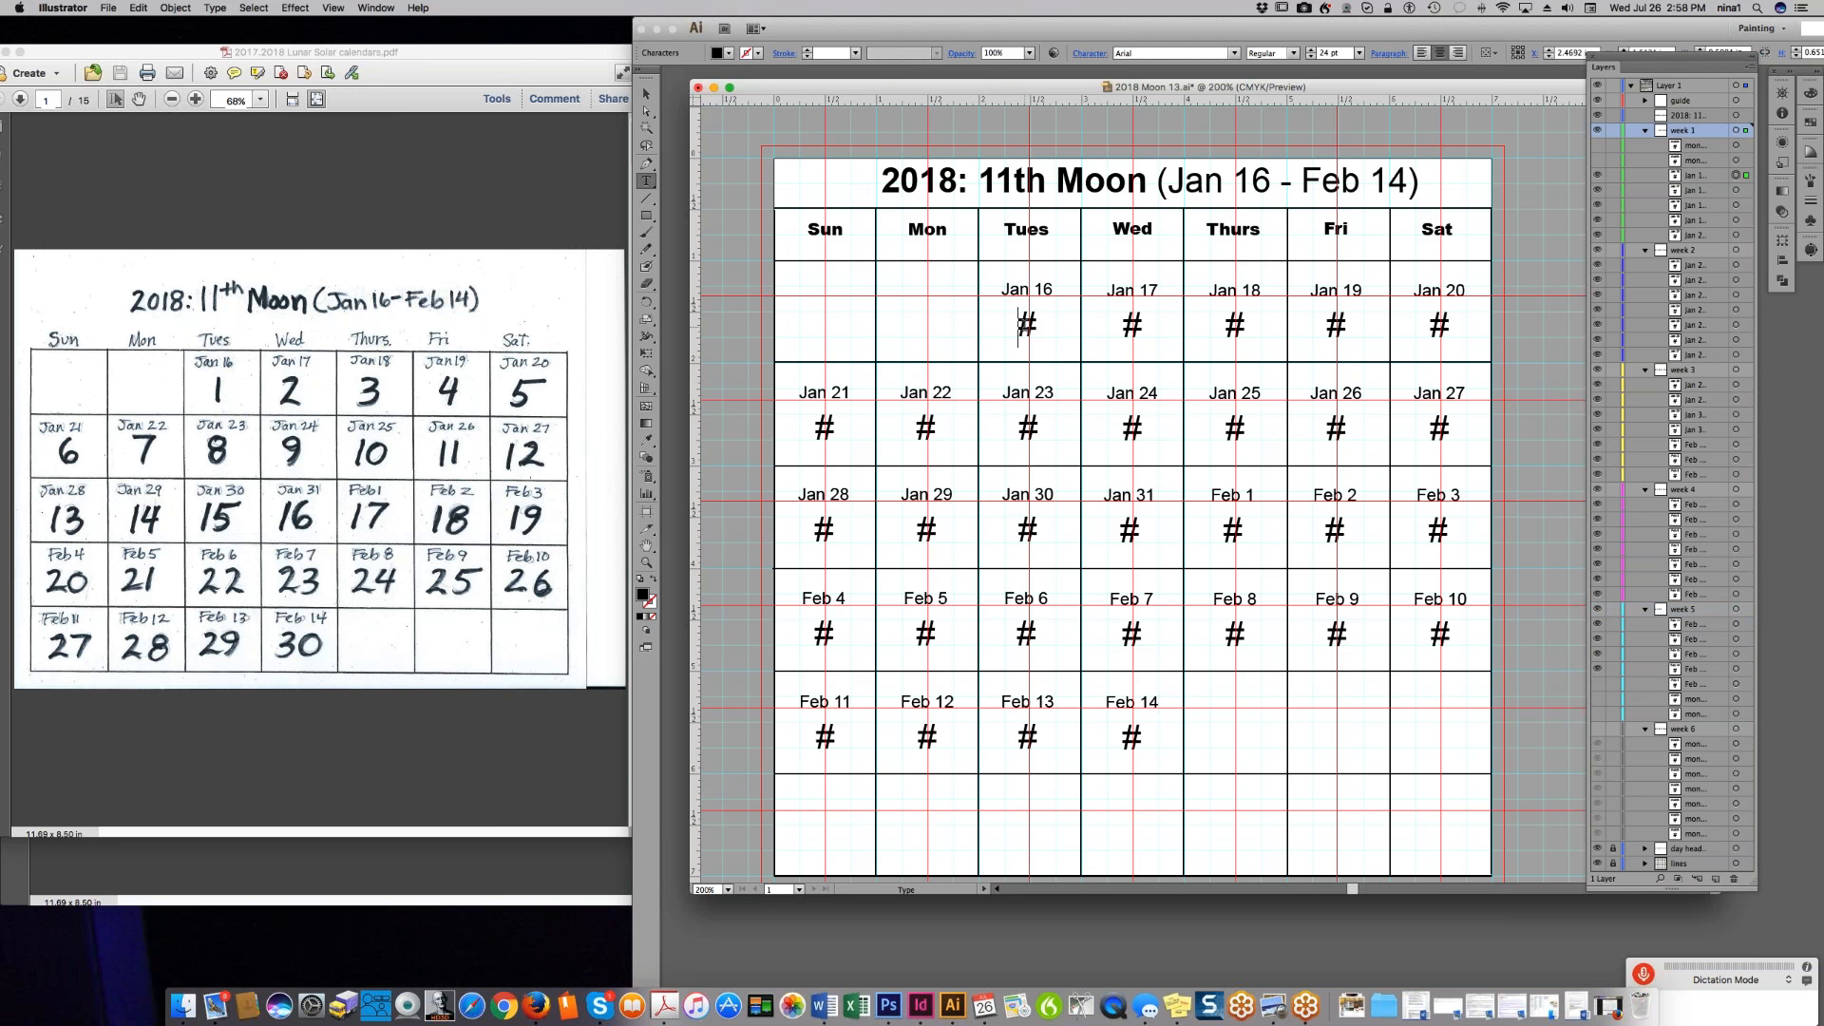
double_click(1021, 326)
text(1)
double_click(1131, 325)
text(2)
click(1234, 326)
double_click(1234, 326)
text(3)
- Replace the week 1 # placeholders for Friday and Saturday with 4 and 5
double_click(1329, 325)
text(4)
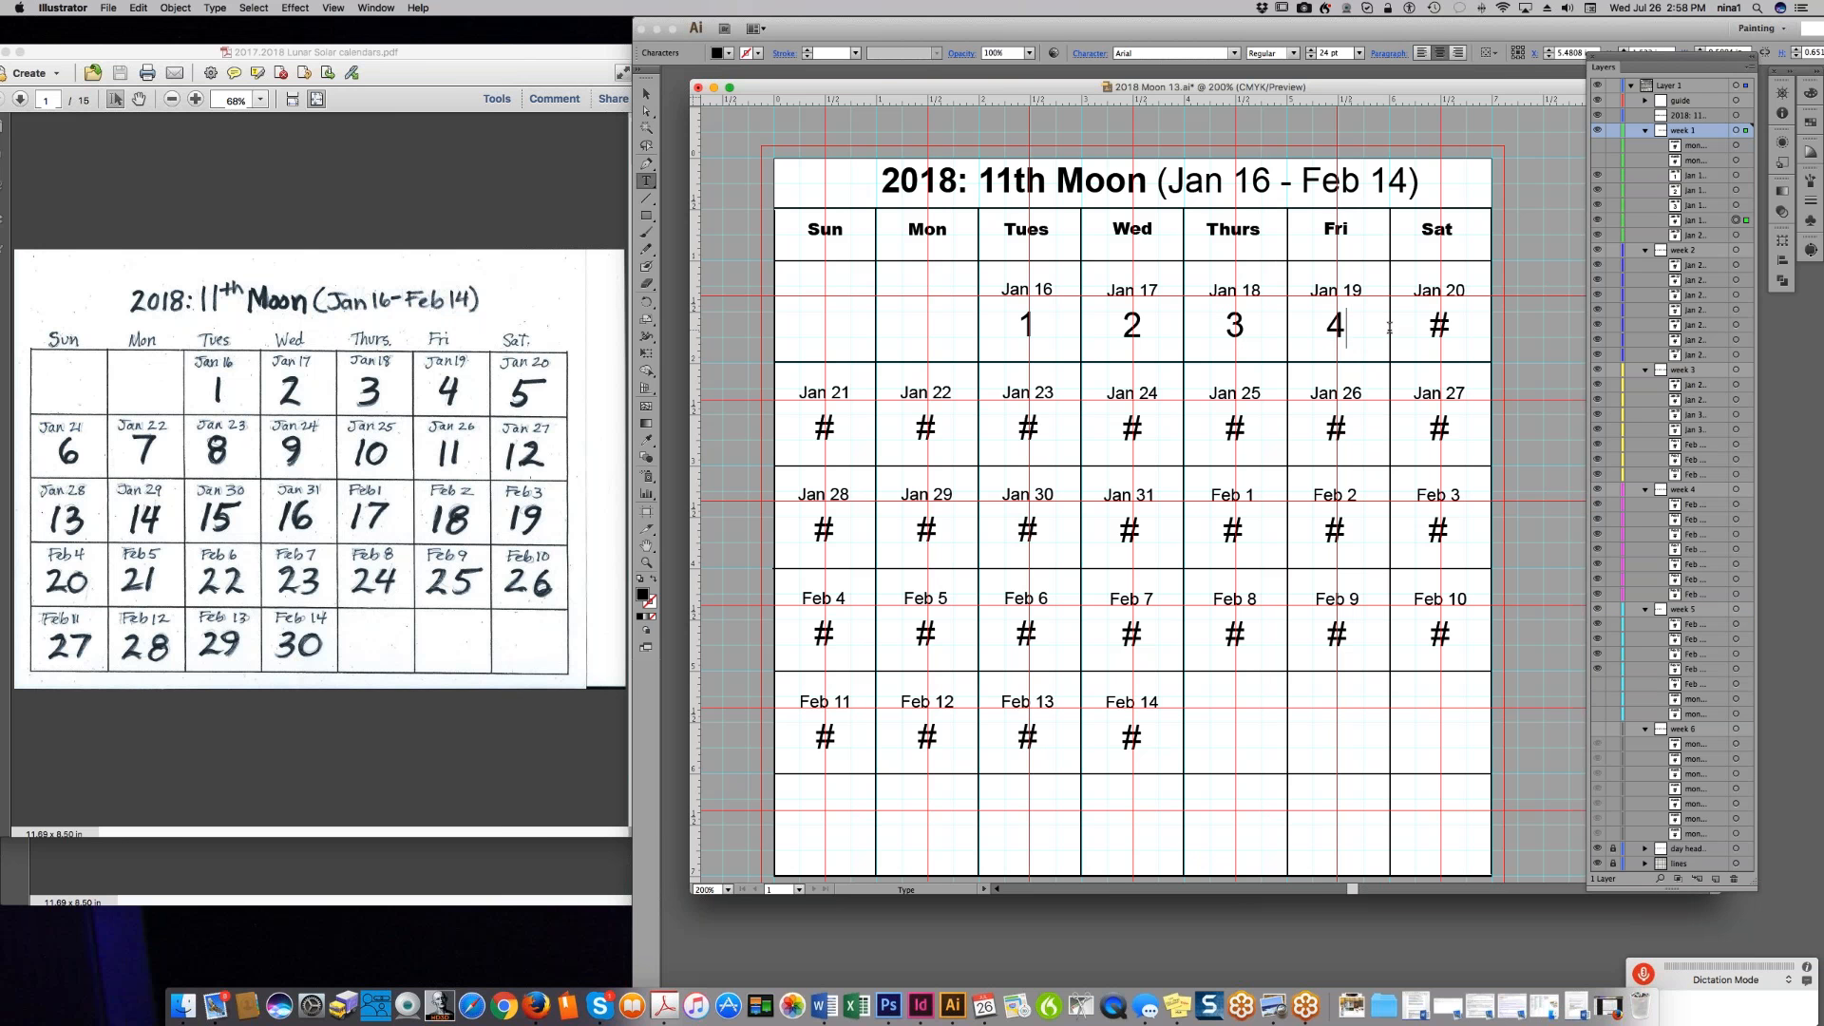
double_click(1439, 326)
text(5)
- Number the week 2 days from Sunday to Wednesday 6, 7, 8 and 9 in place of the # placeholders
double_click(826, 428)
text(6)
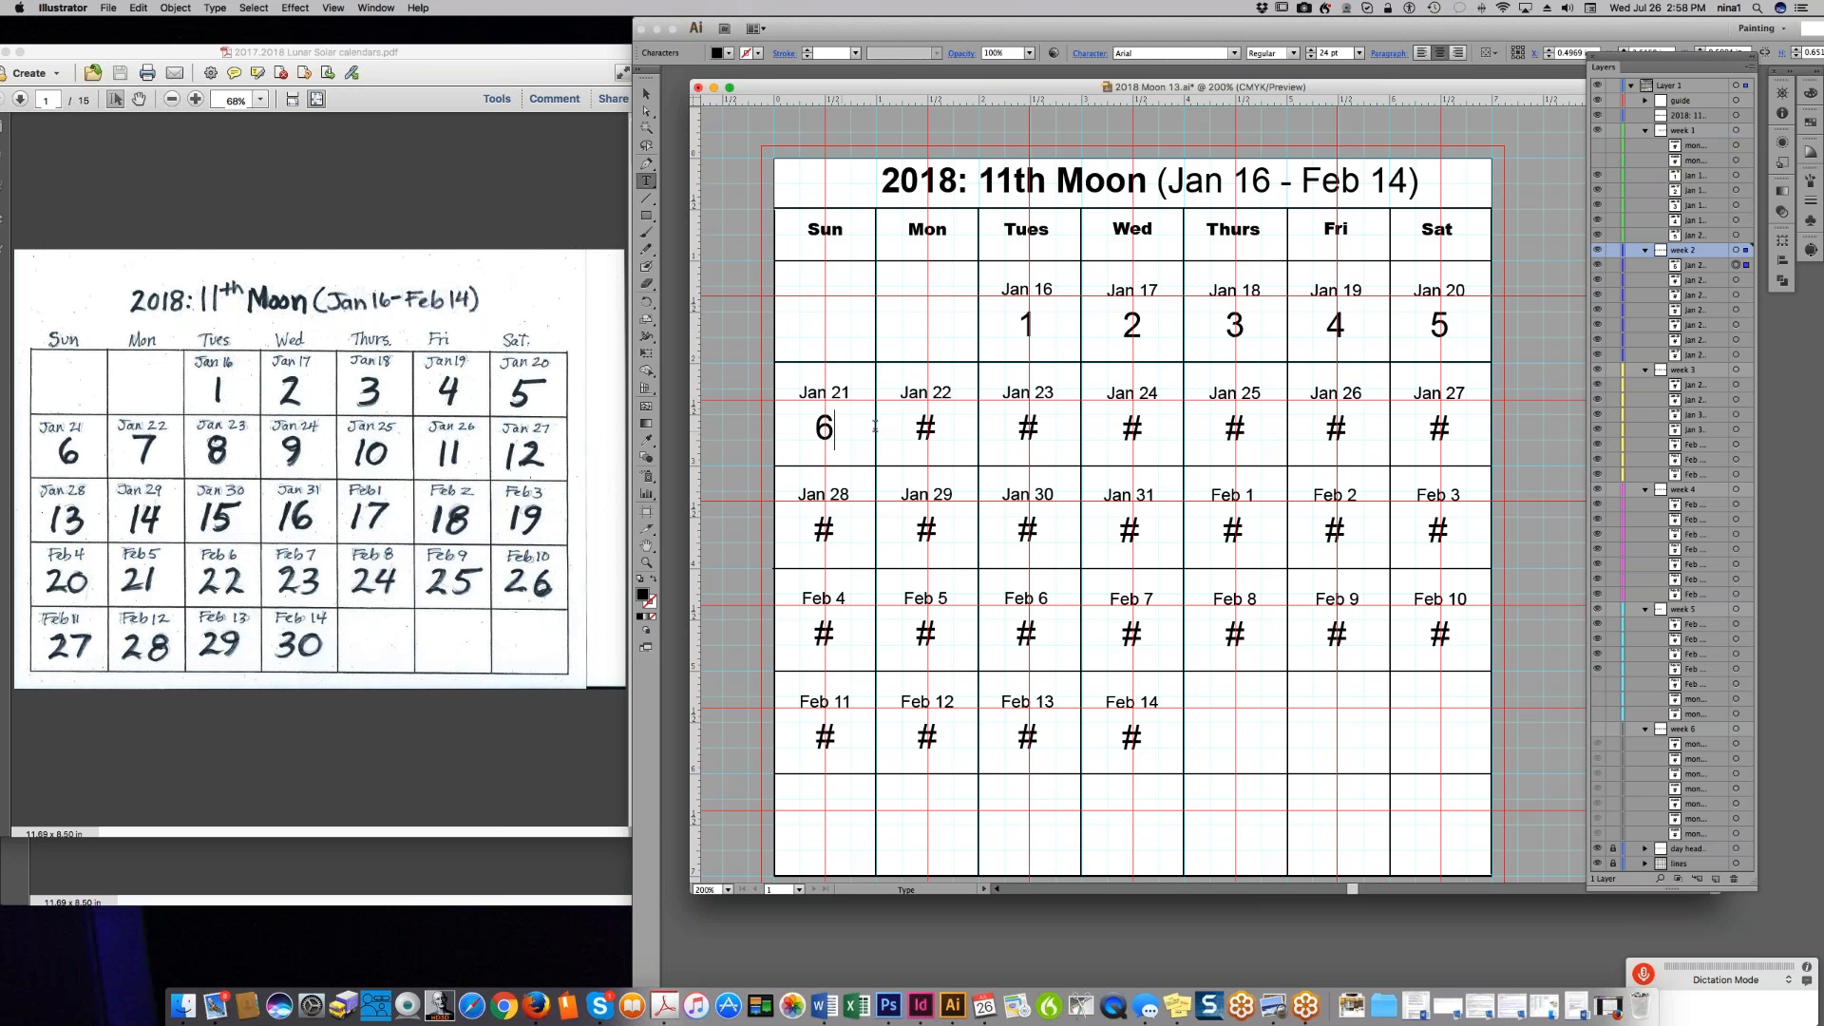
double_click(926, 428)
text(7)
double_click(1027, 429)
text(8)
double_click(1129, 428)
text(9)
- Replace the week 2 # placeholders for Thursday, Friday and Saturday with 10, 11 and 12
double_click(1234, 428)
text(10)
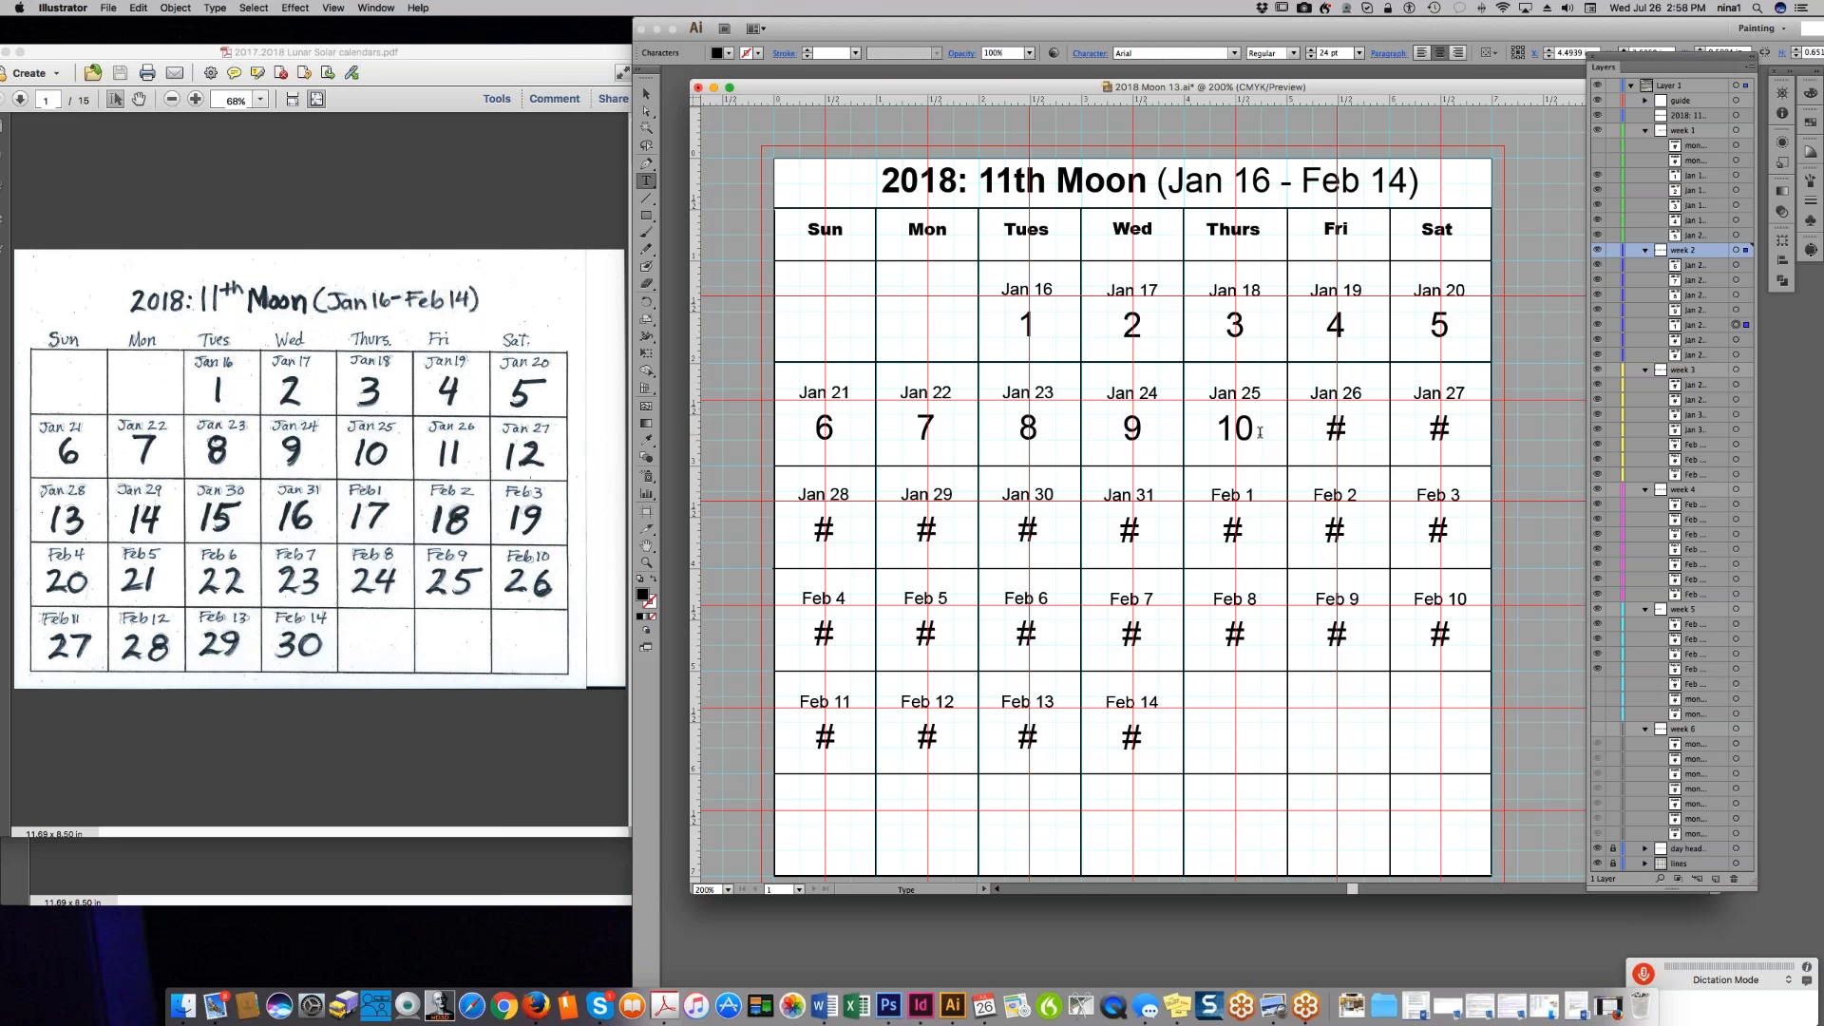
click(1328, 433)
double_click(1328, 433)
text(11)
double_click(1437, 432)
text(12)
- Number the week 3 days from Sunday to Wednesday 13, 14, 15 and 16 in place of the # placeholders
double_click(824, 530)
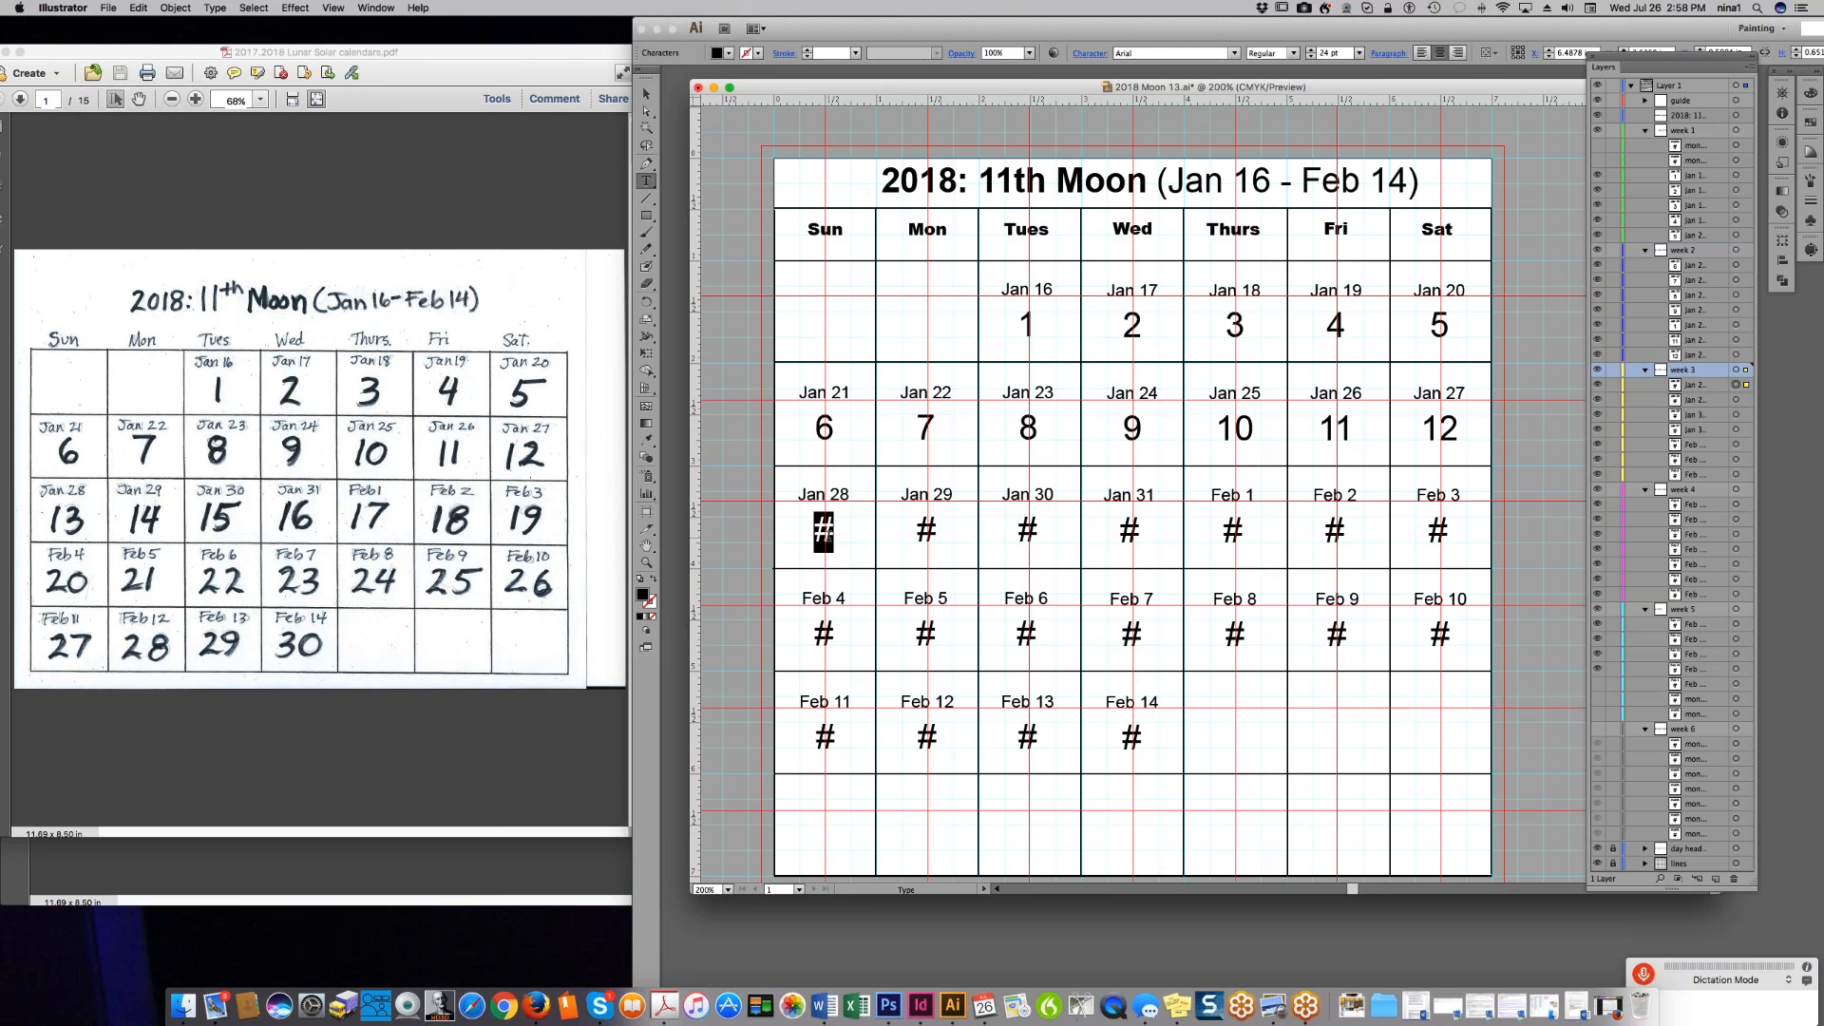
text(13)
double_click(926, 530)
text(14)
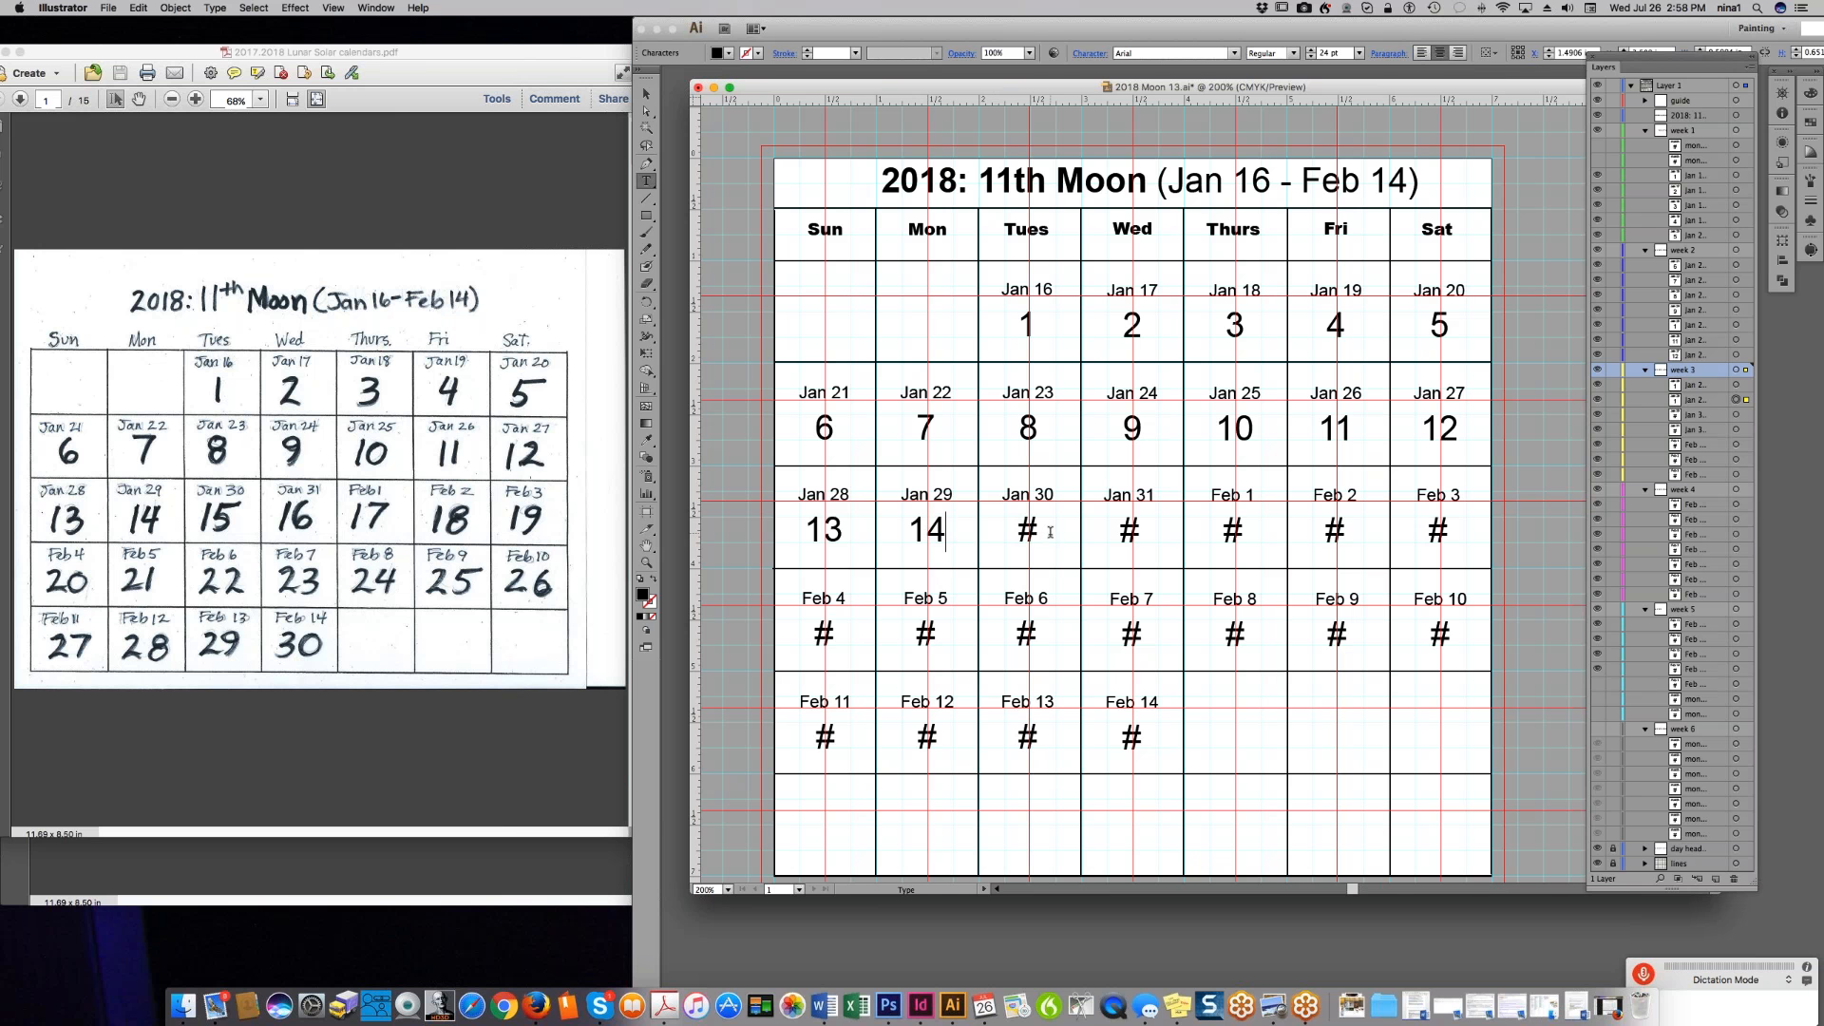
double_click(1027, 530)
text(15)
double_click(1127, 529)
text(16)
- Replace the week 3 # placeholders for Thursday, Friday and Saturday with 17, 18 and 19
click(1224, 531)
double_click(1224, 531)
text(17)
double_click(1332, 530)
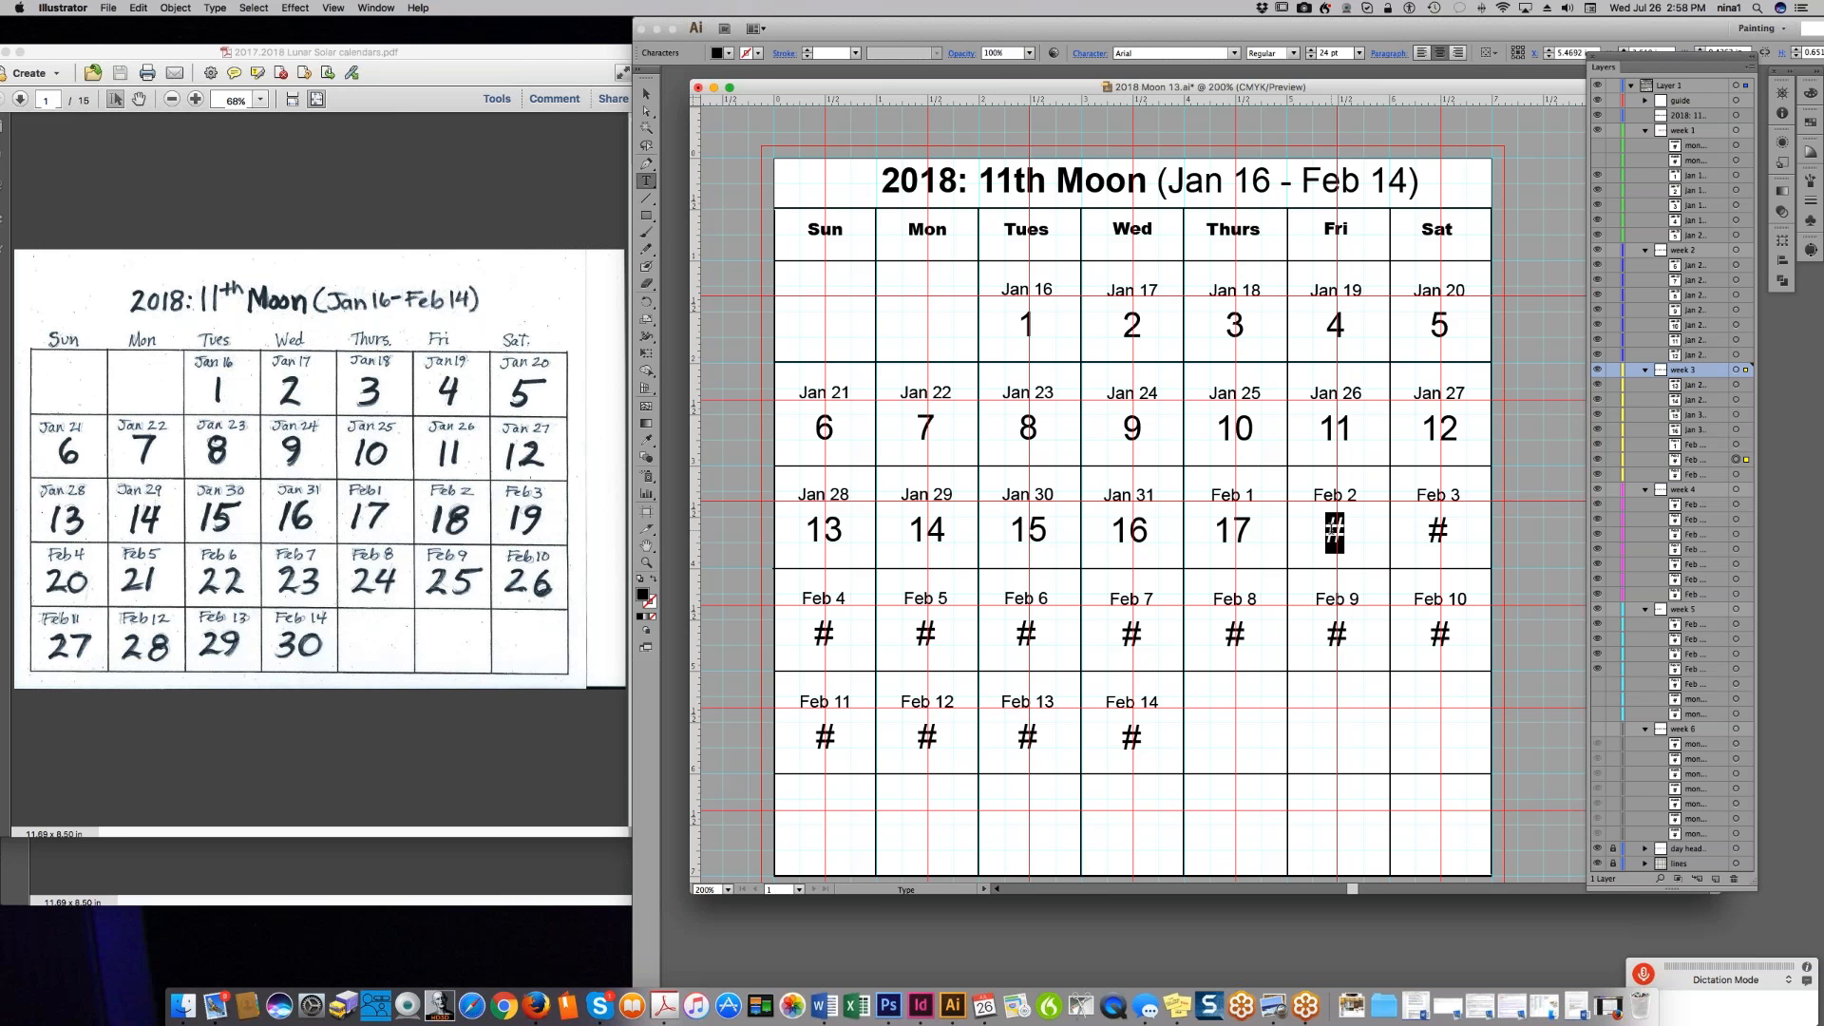
text(18)
double_click(1437, 530)
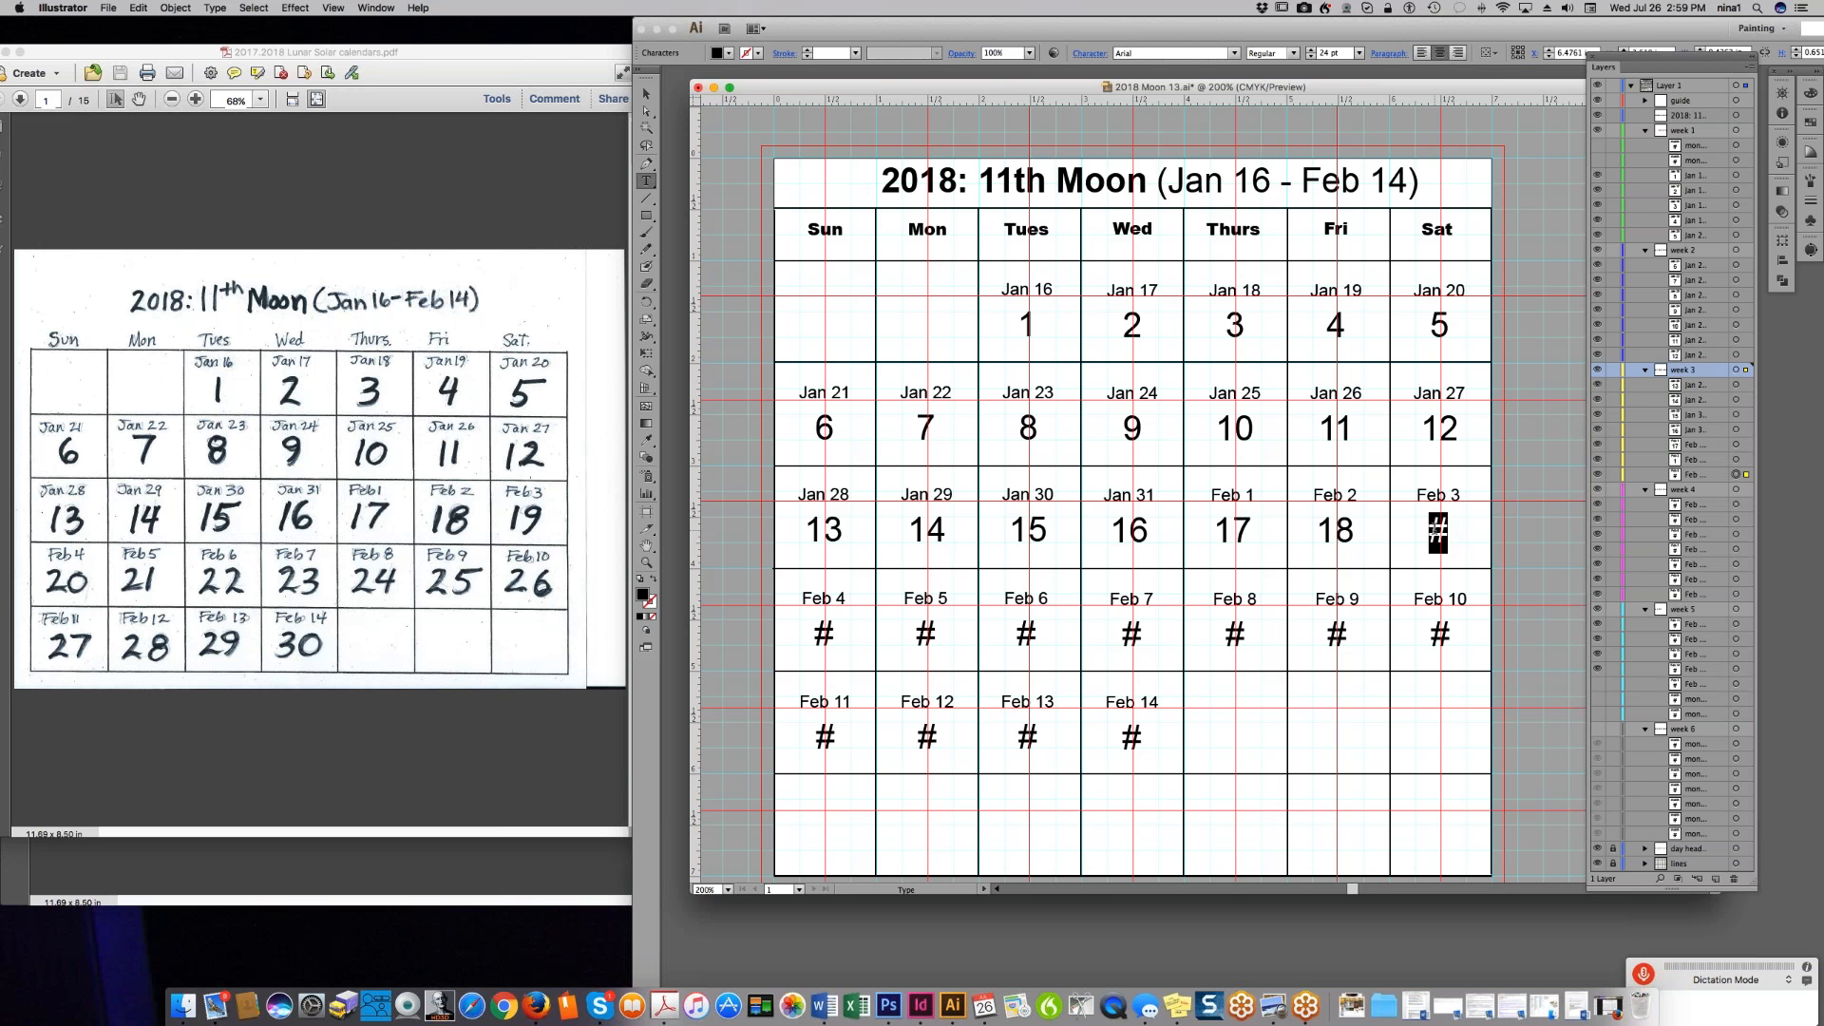
text(19)
- Number the week 4 days from Sunday to Wednesday 20, 21, 22 and 23 in place of the # placeholders
double_click(824, 633)
text(20)
click(916, 634)
double_click(917, 633)
text(21)
click(1026, 634)
double_click(1025, 633)
text(22)
double_click(1130, 634)
text(23)
- Replace the week 4 # placeholders for Thursday, Friday and Saturday with 24, 25 and 26
double_click(1232, 634)
text(25)
key(Left)
key(Delete)
text(4)
double_click(1336, 635)
text(25)
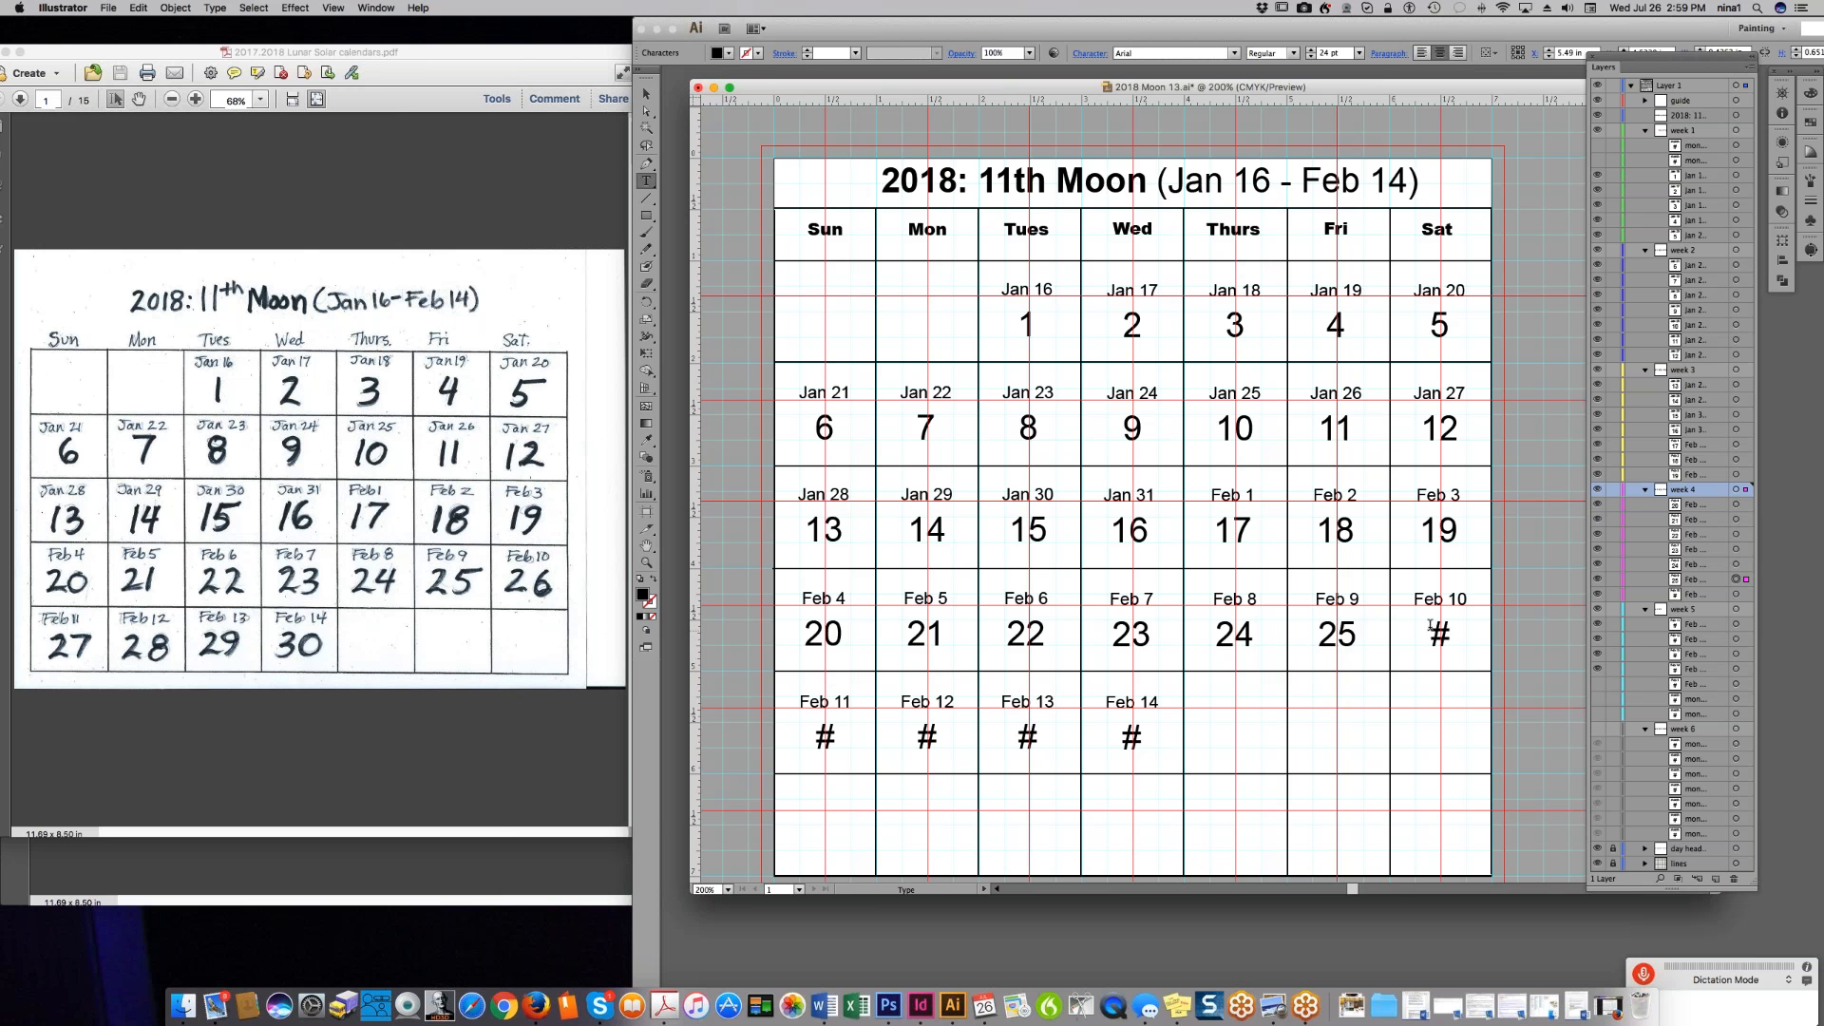
double_click(1440, 634)
text(26)
- Replace the week 5 # placeholders for Sunday and Monday with 27 and 28
double_click(826, 739)
text(1)
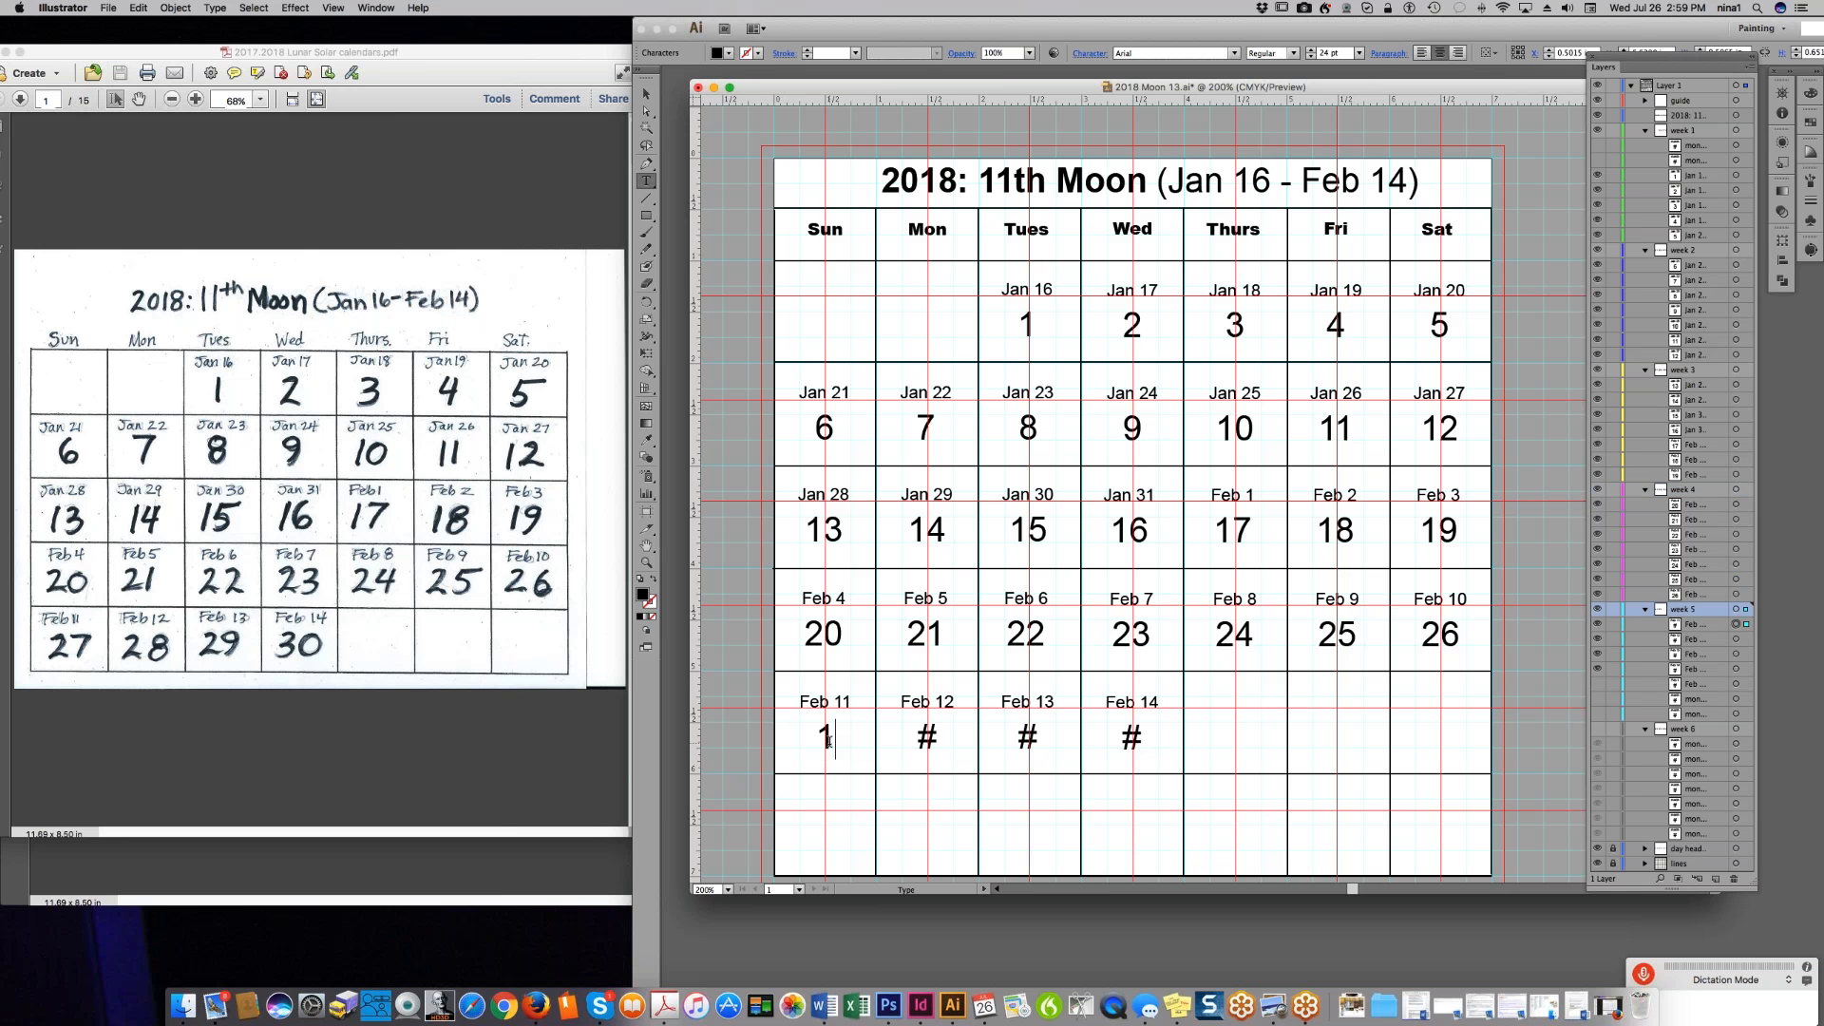
text(7)
double_click(927, 739)
text(1)
key(BackSpace)
text(28)
click(823, 737)
double_click(823, 738)
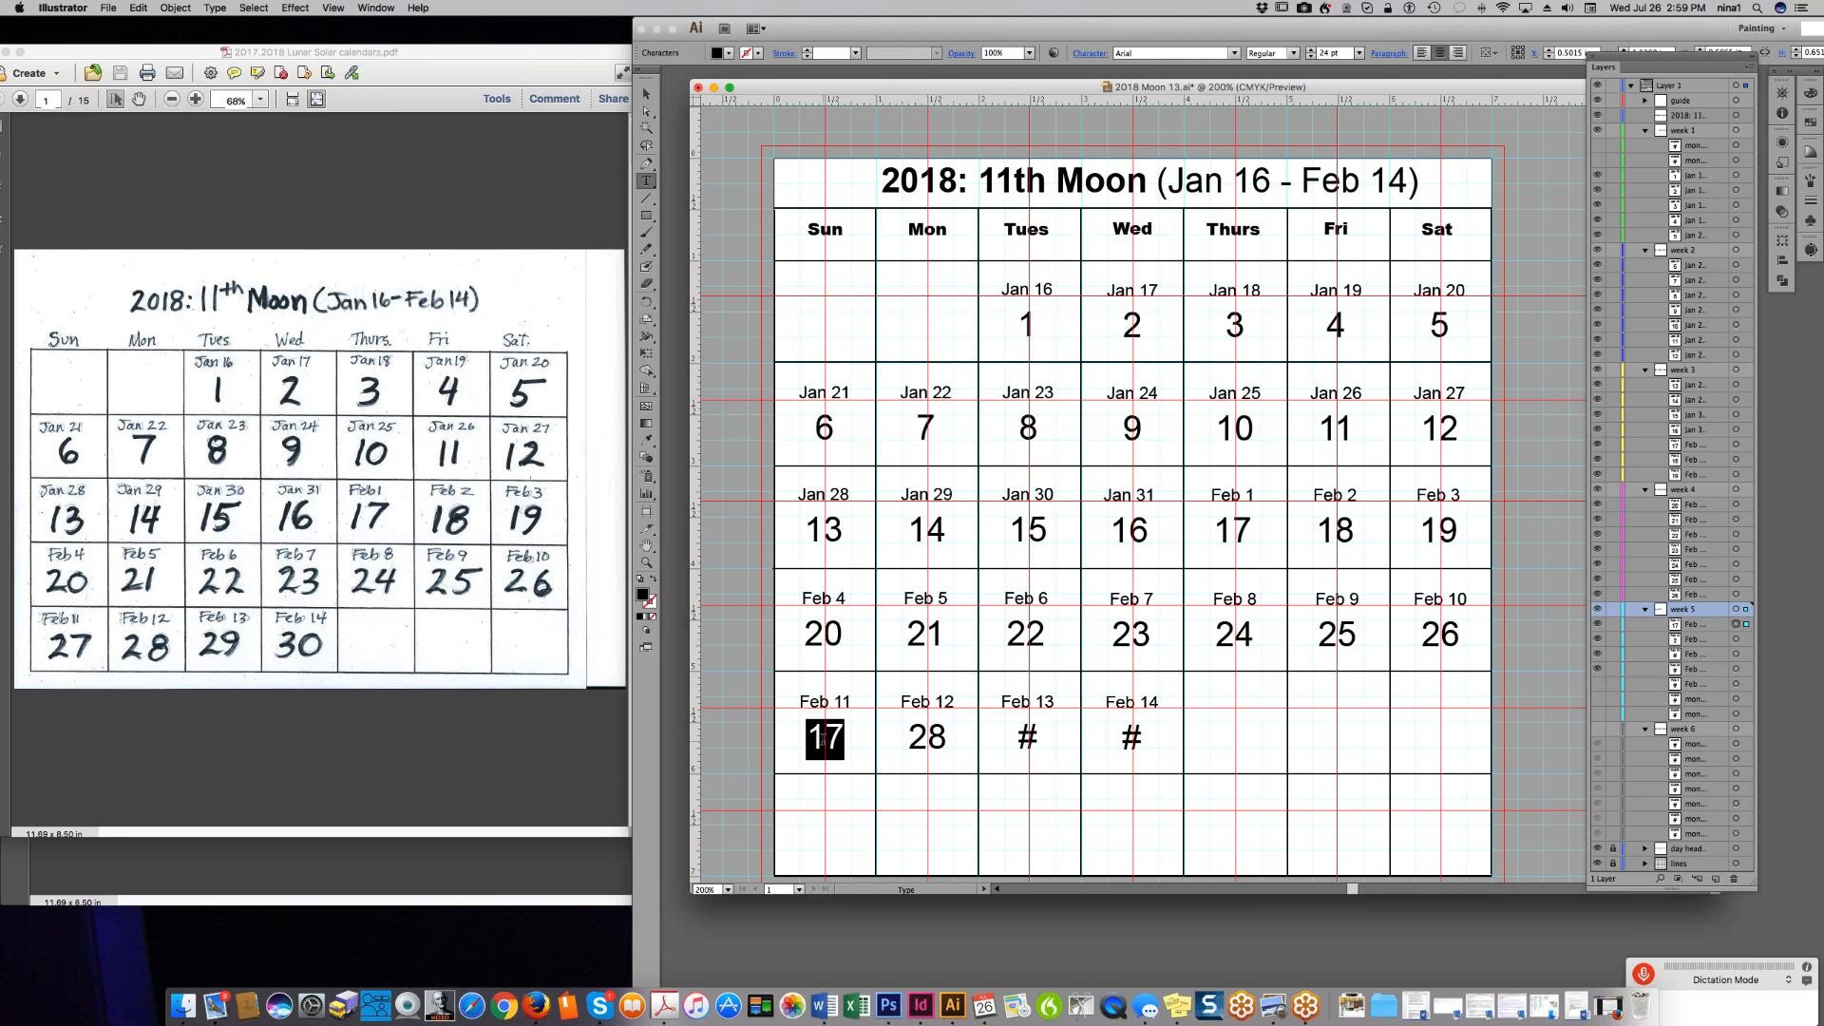
text(18)
double_click(819, 737)
text(27)
- Replace the week 5 # placeholders for Tuesday and Wednesday with 29 and 30
double_click(1016, 735)
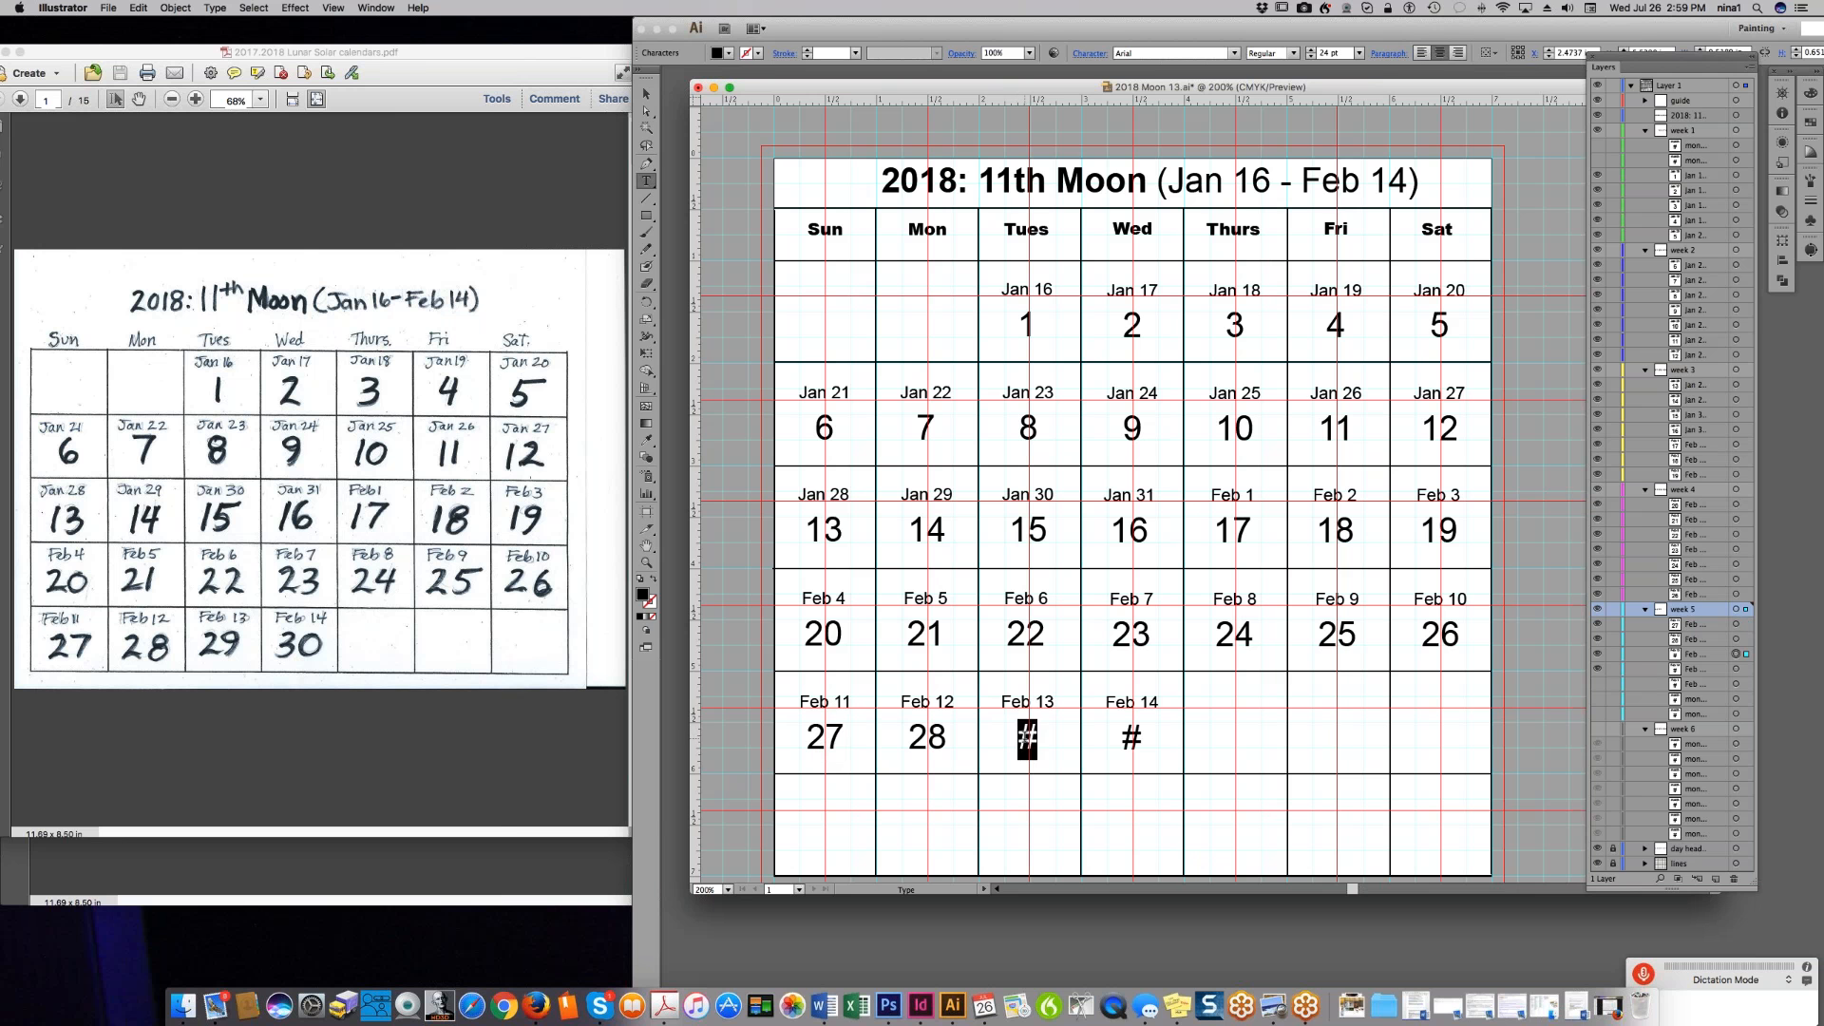
text(29)
double_click(1126, 736)
text(30)
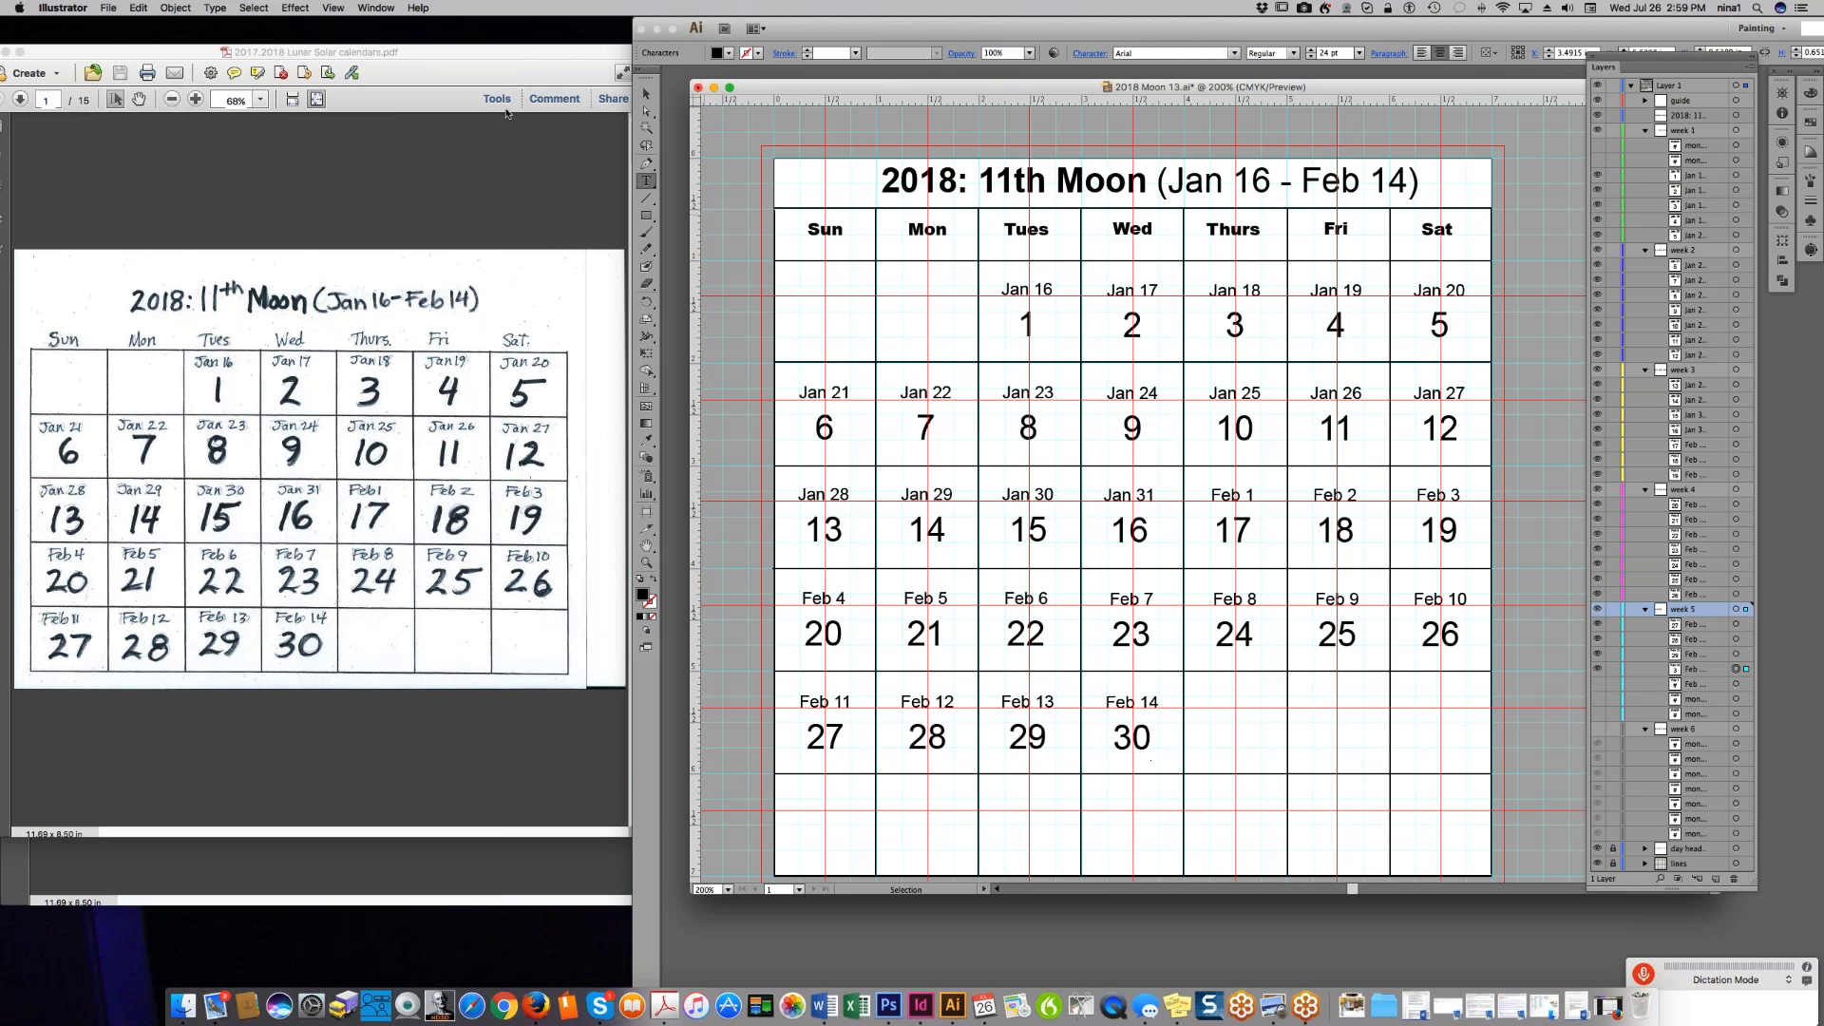
click(112, 12)
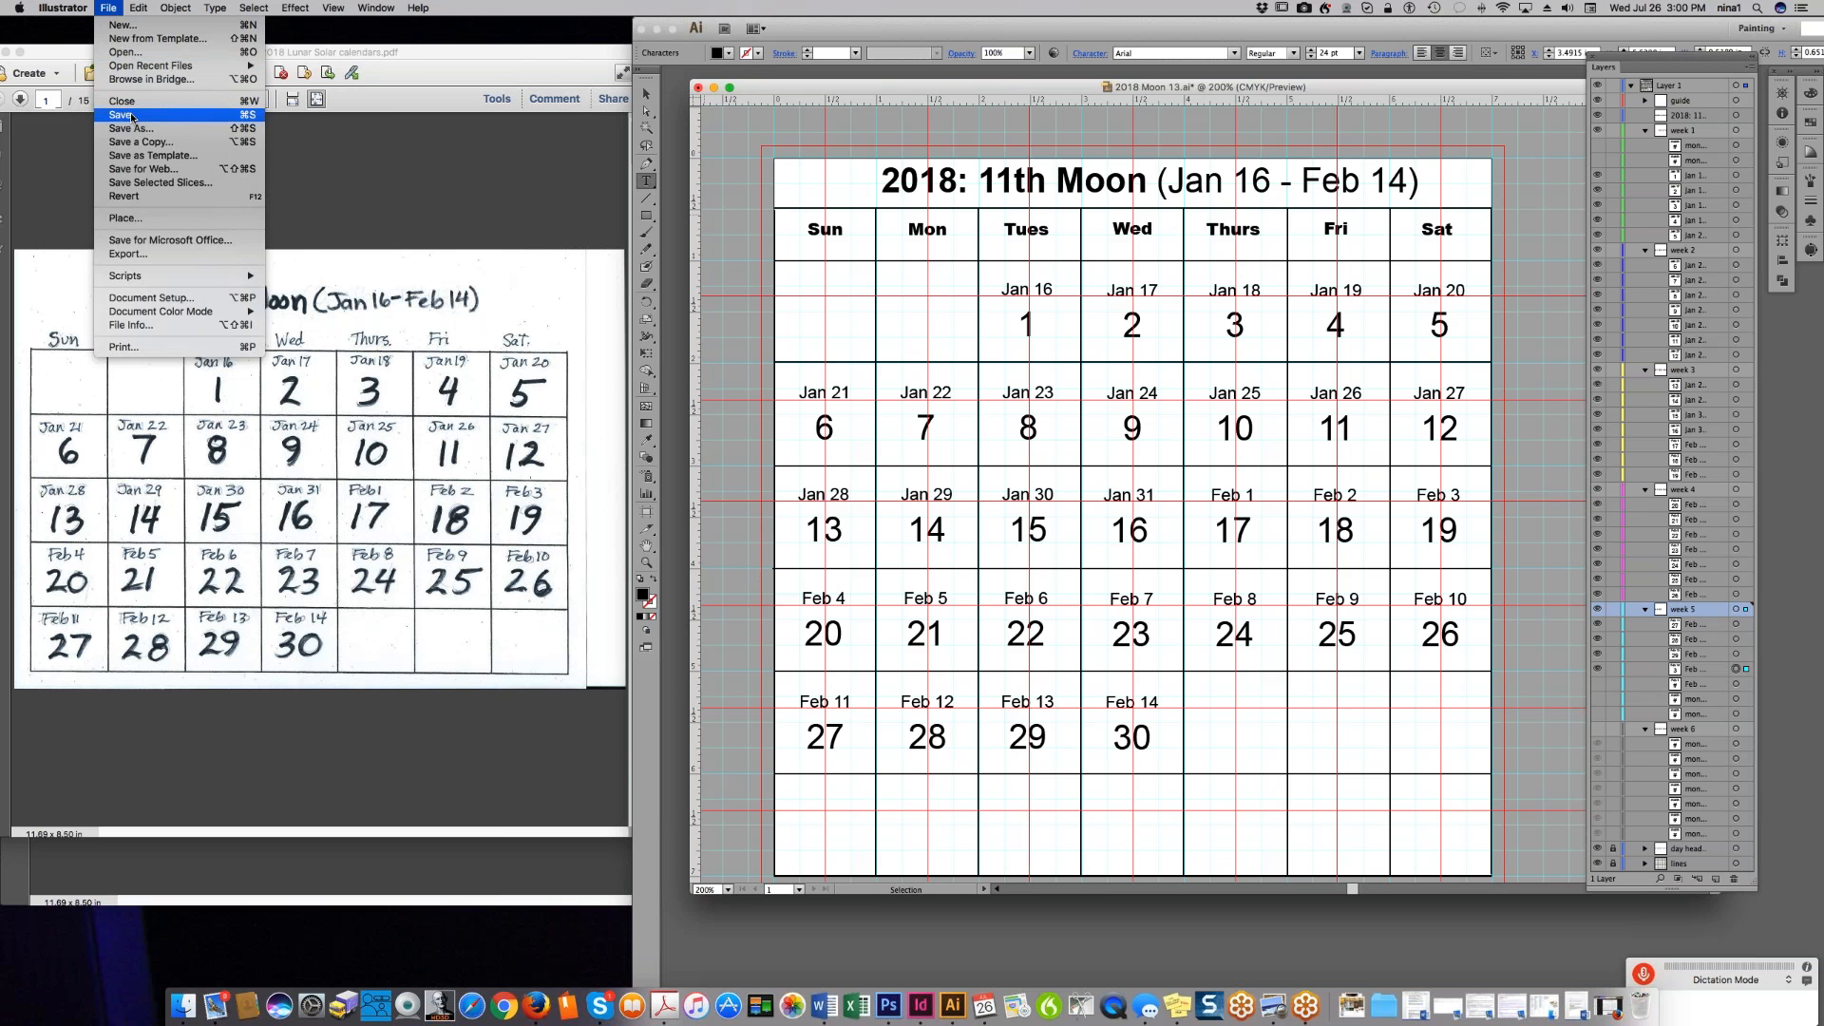
click(131, 116)
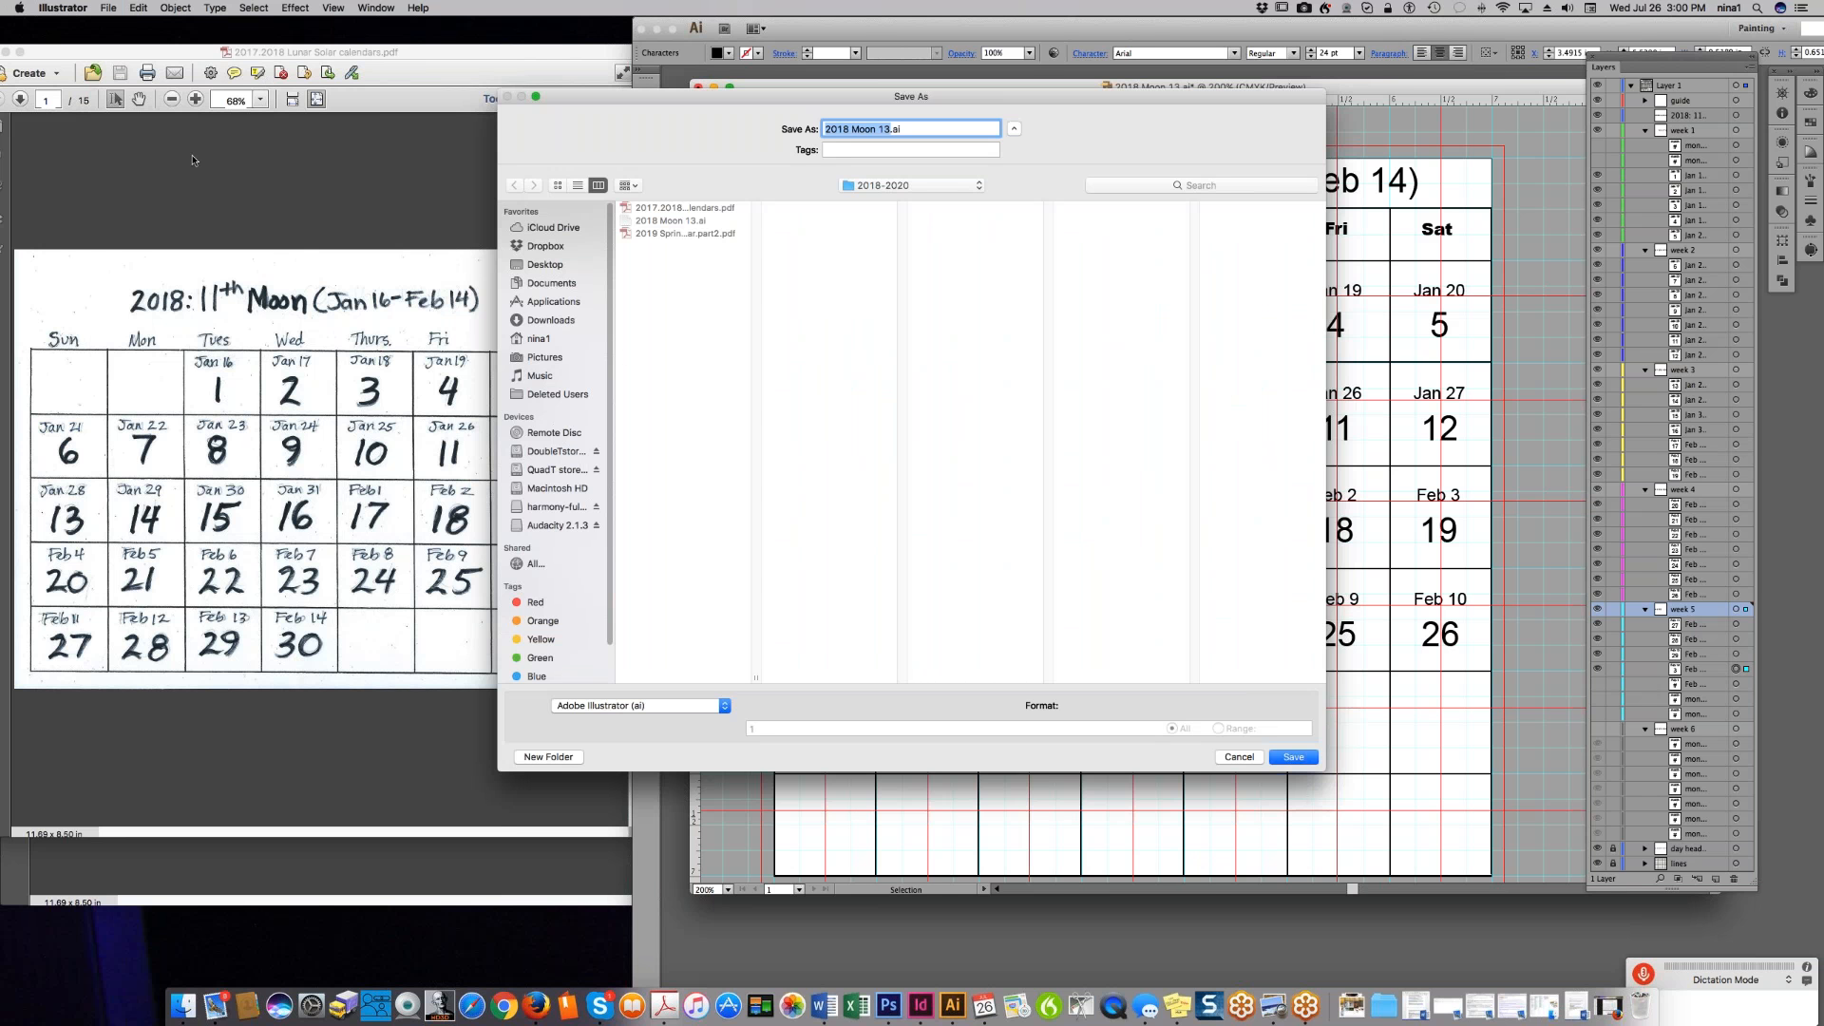
click(1291, 762)
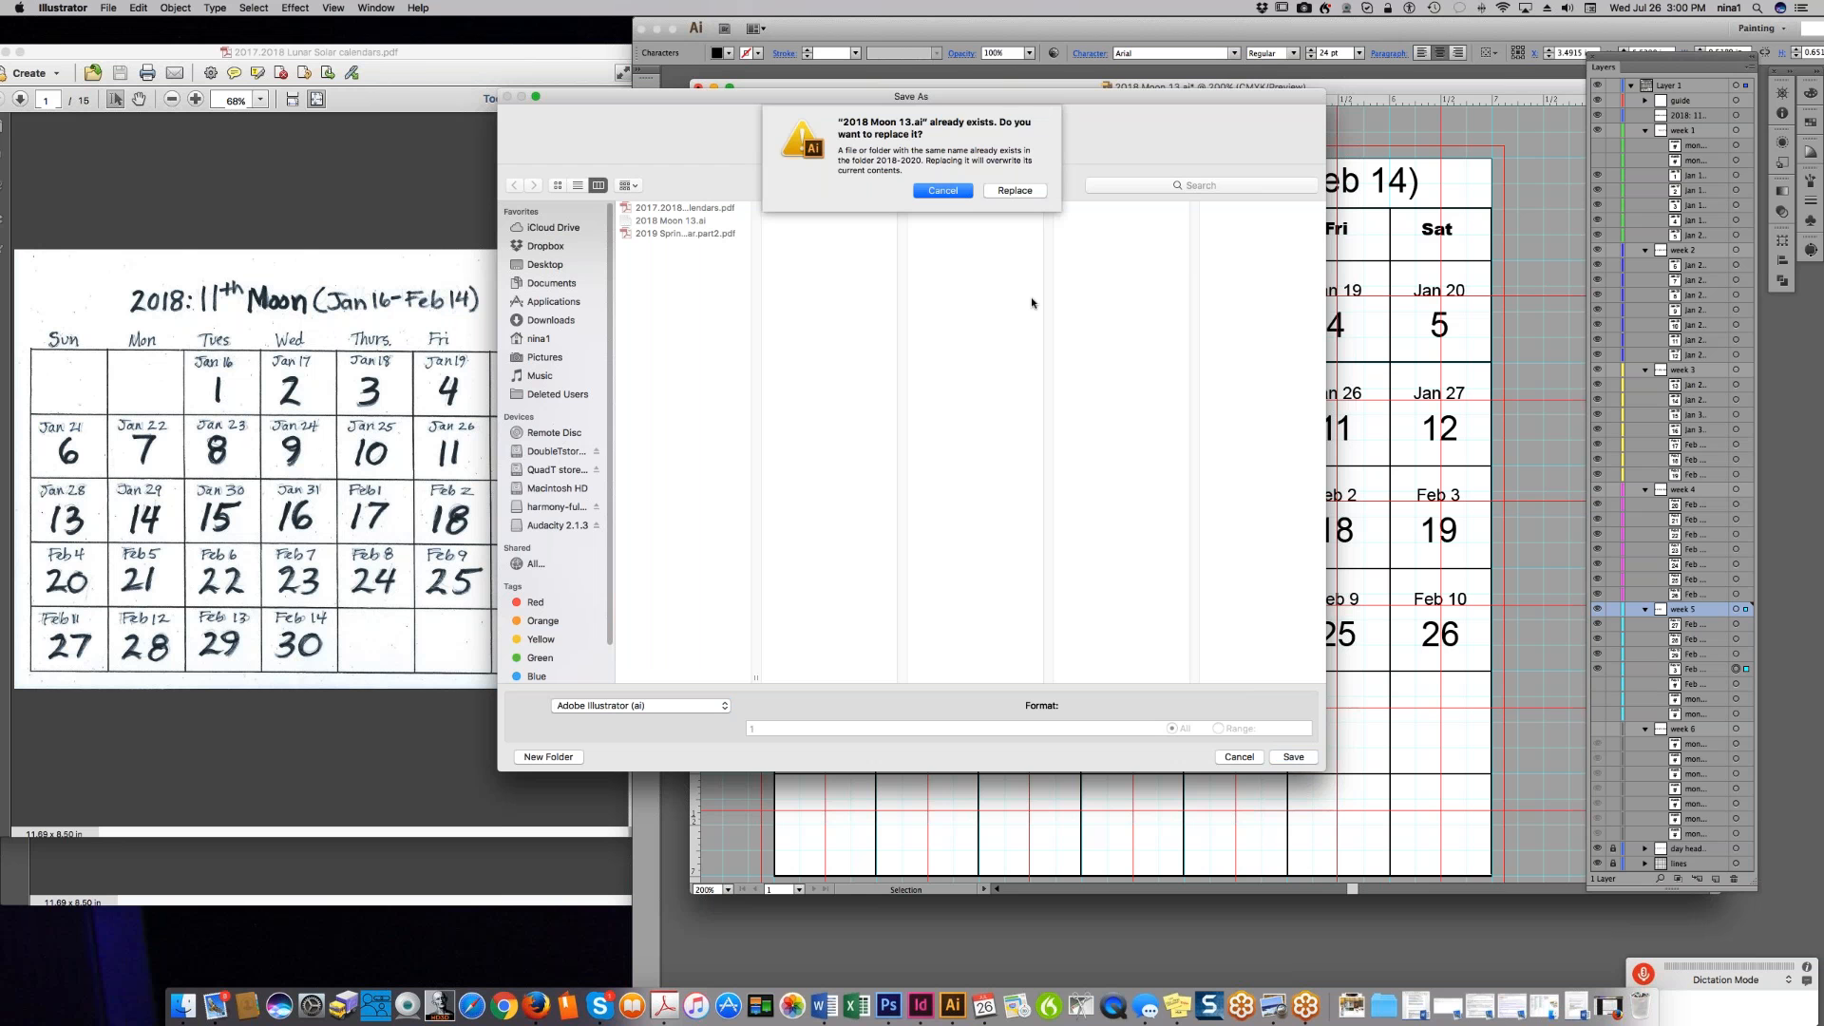
click(953, 192)
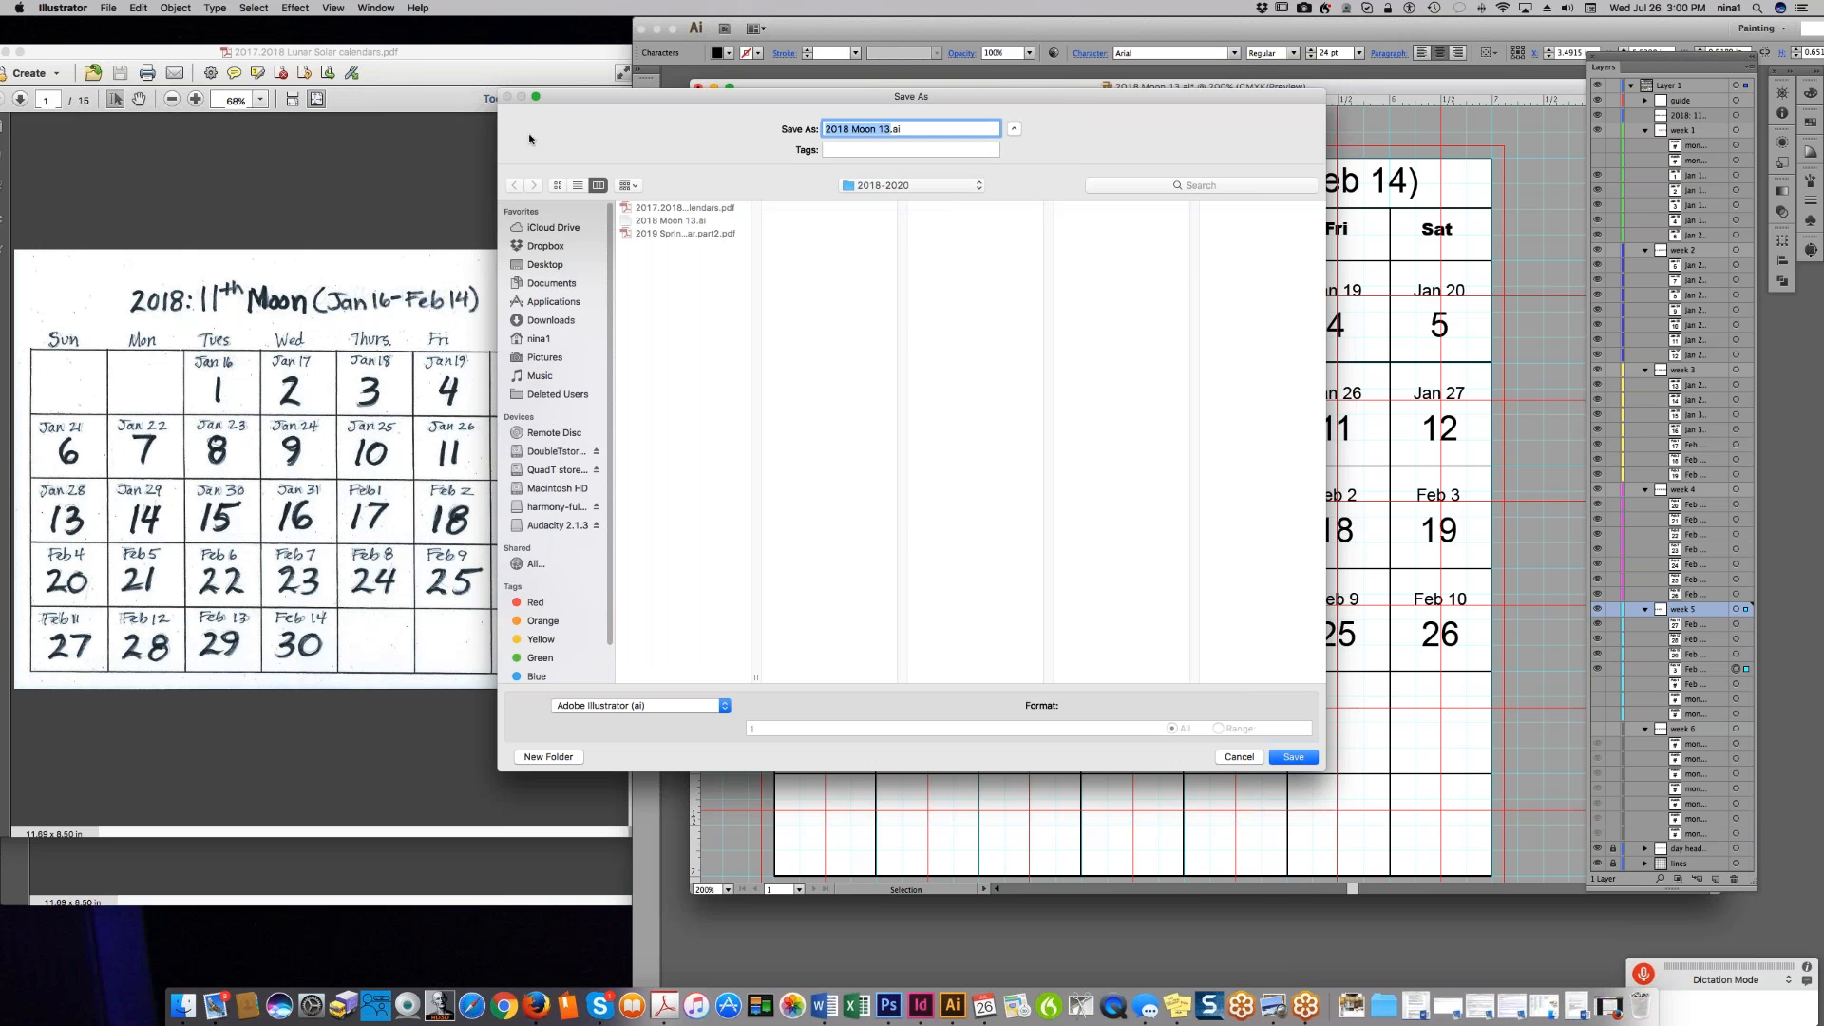
click(1230, 755)
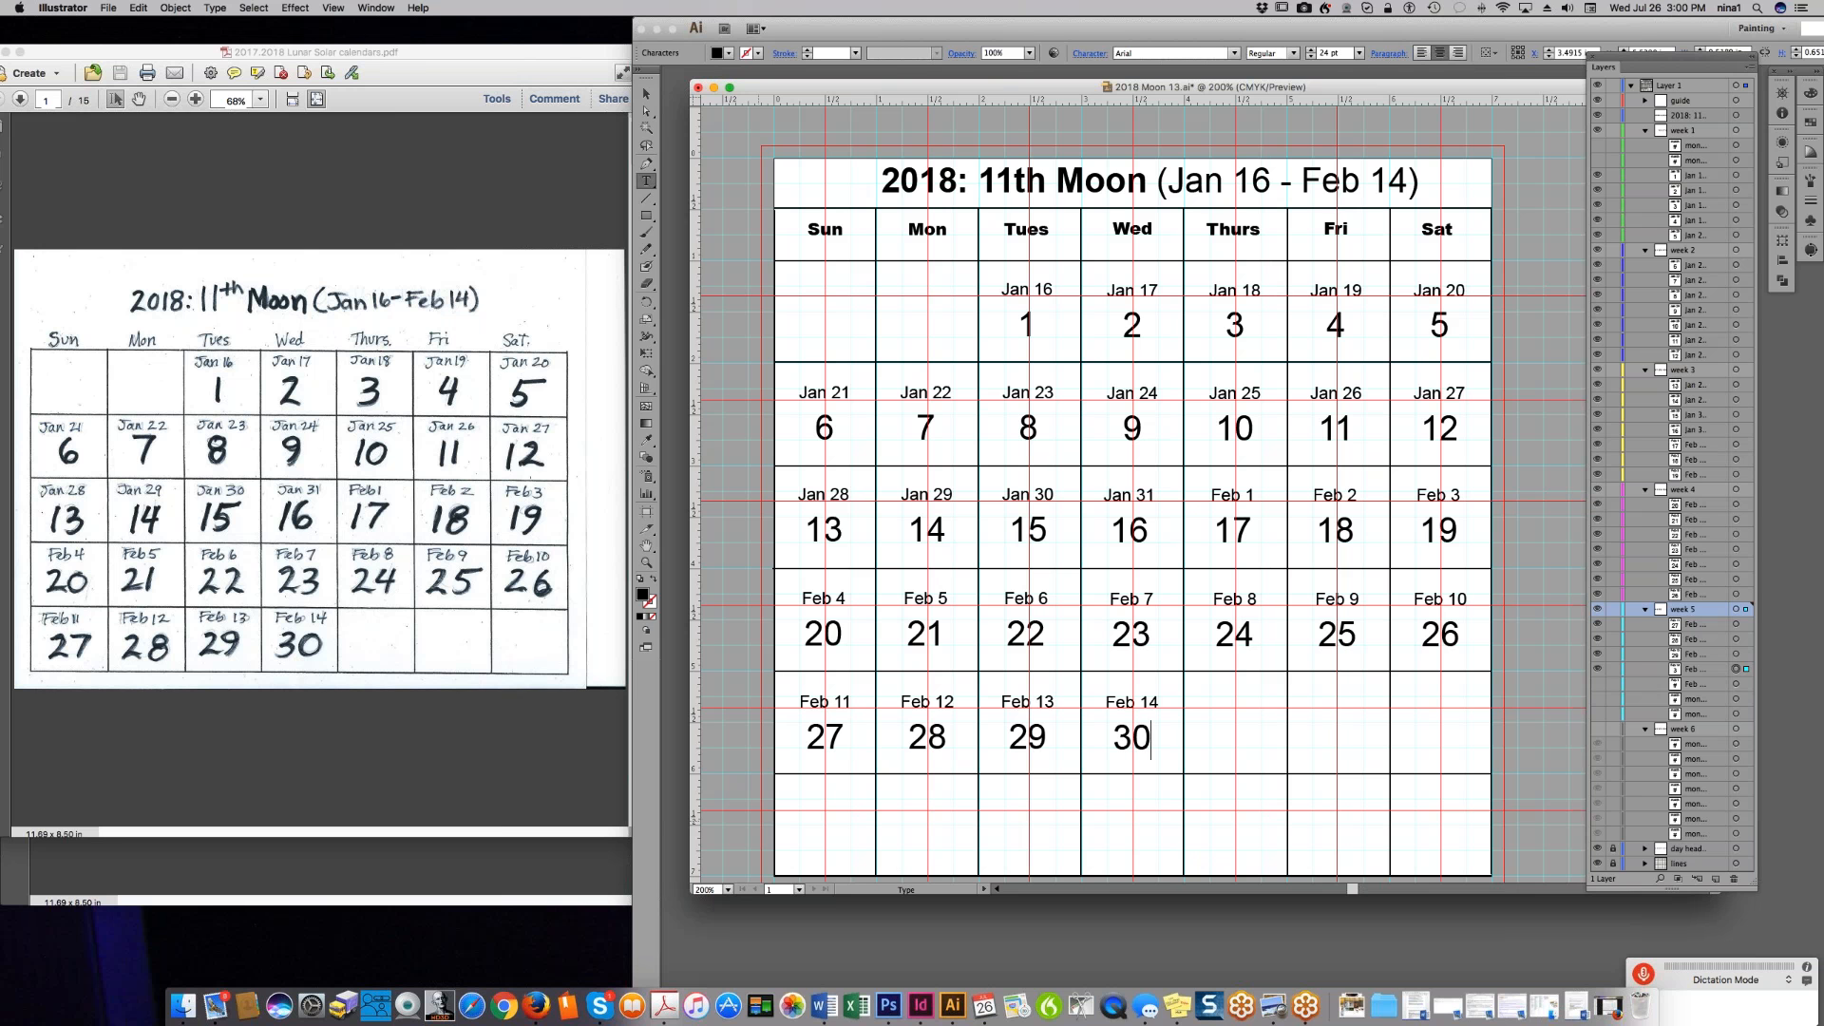
key(super+Tab)
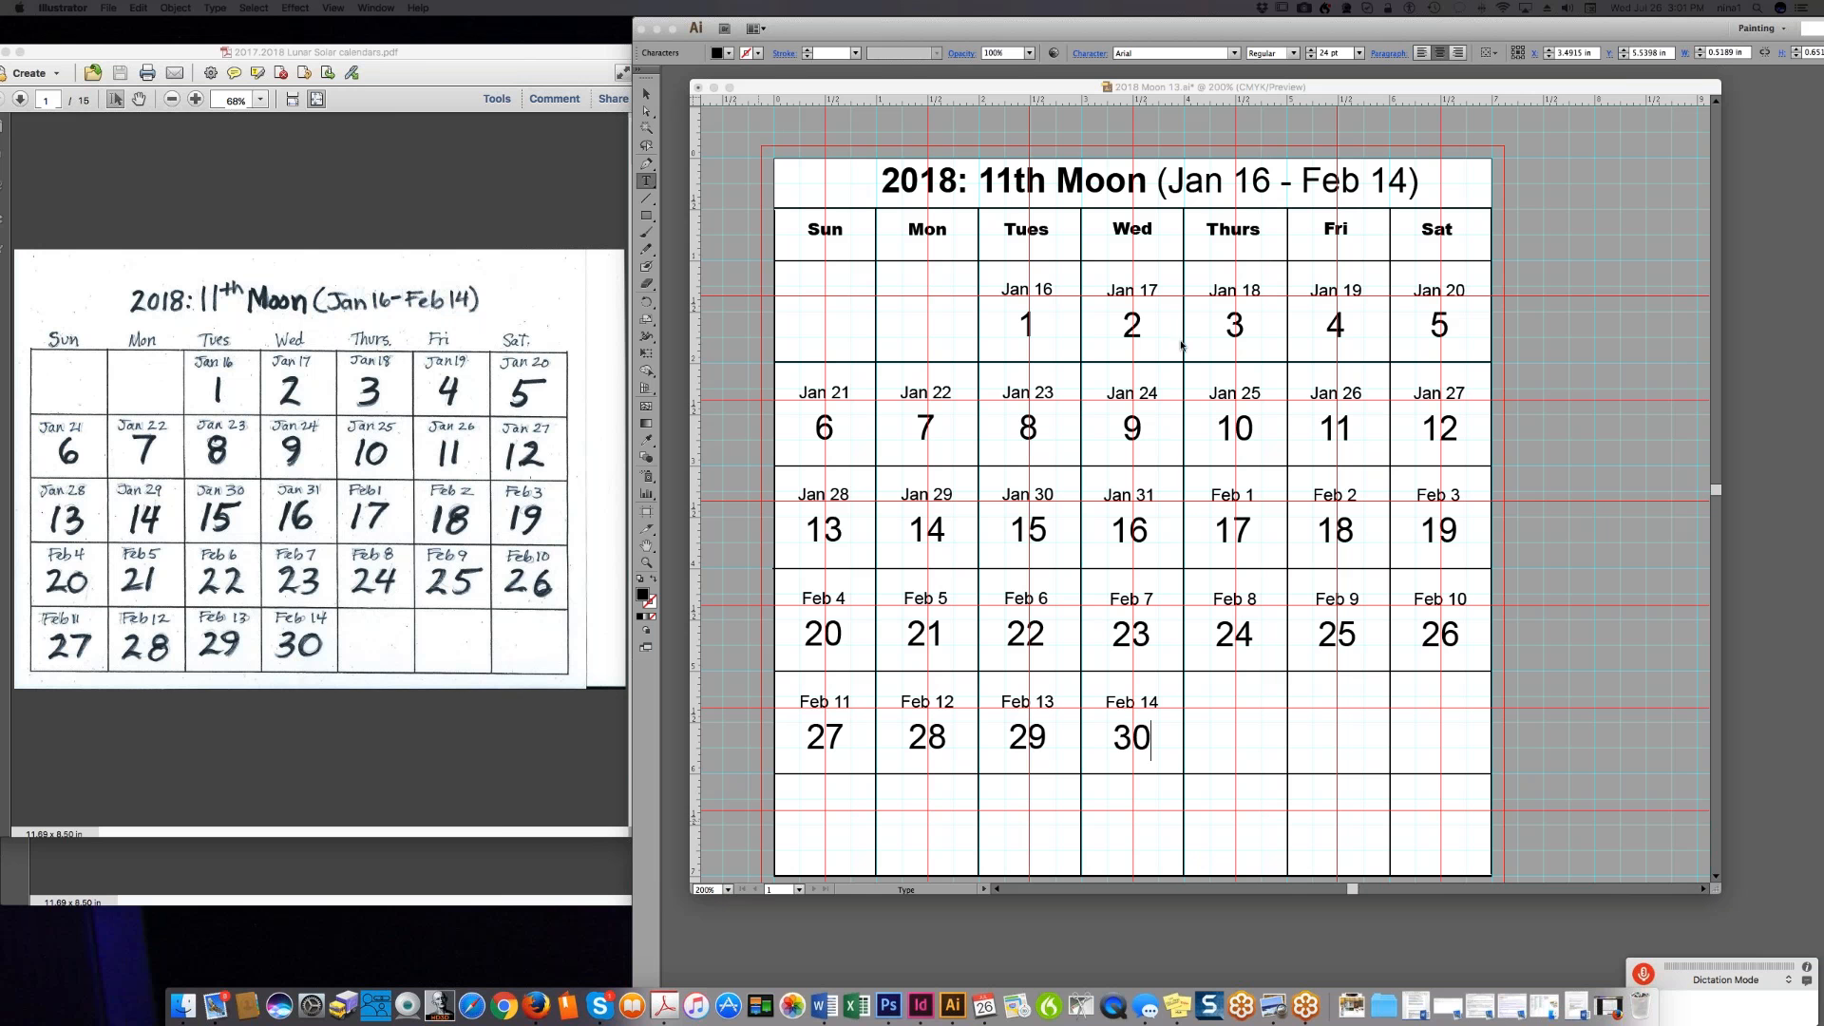
click(1370, 84)
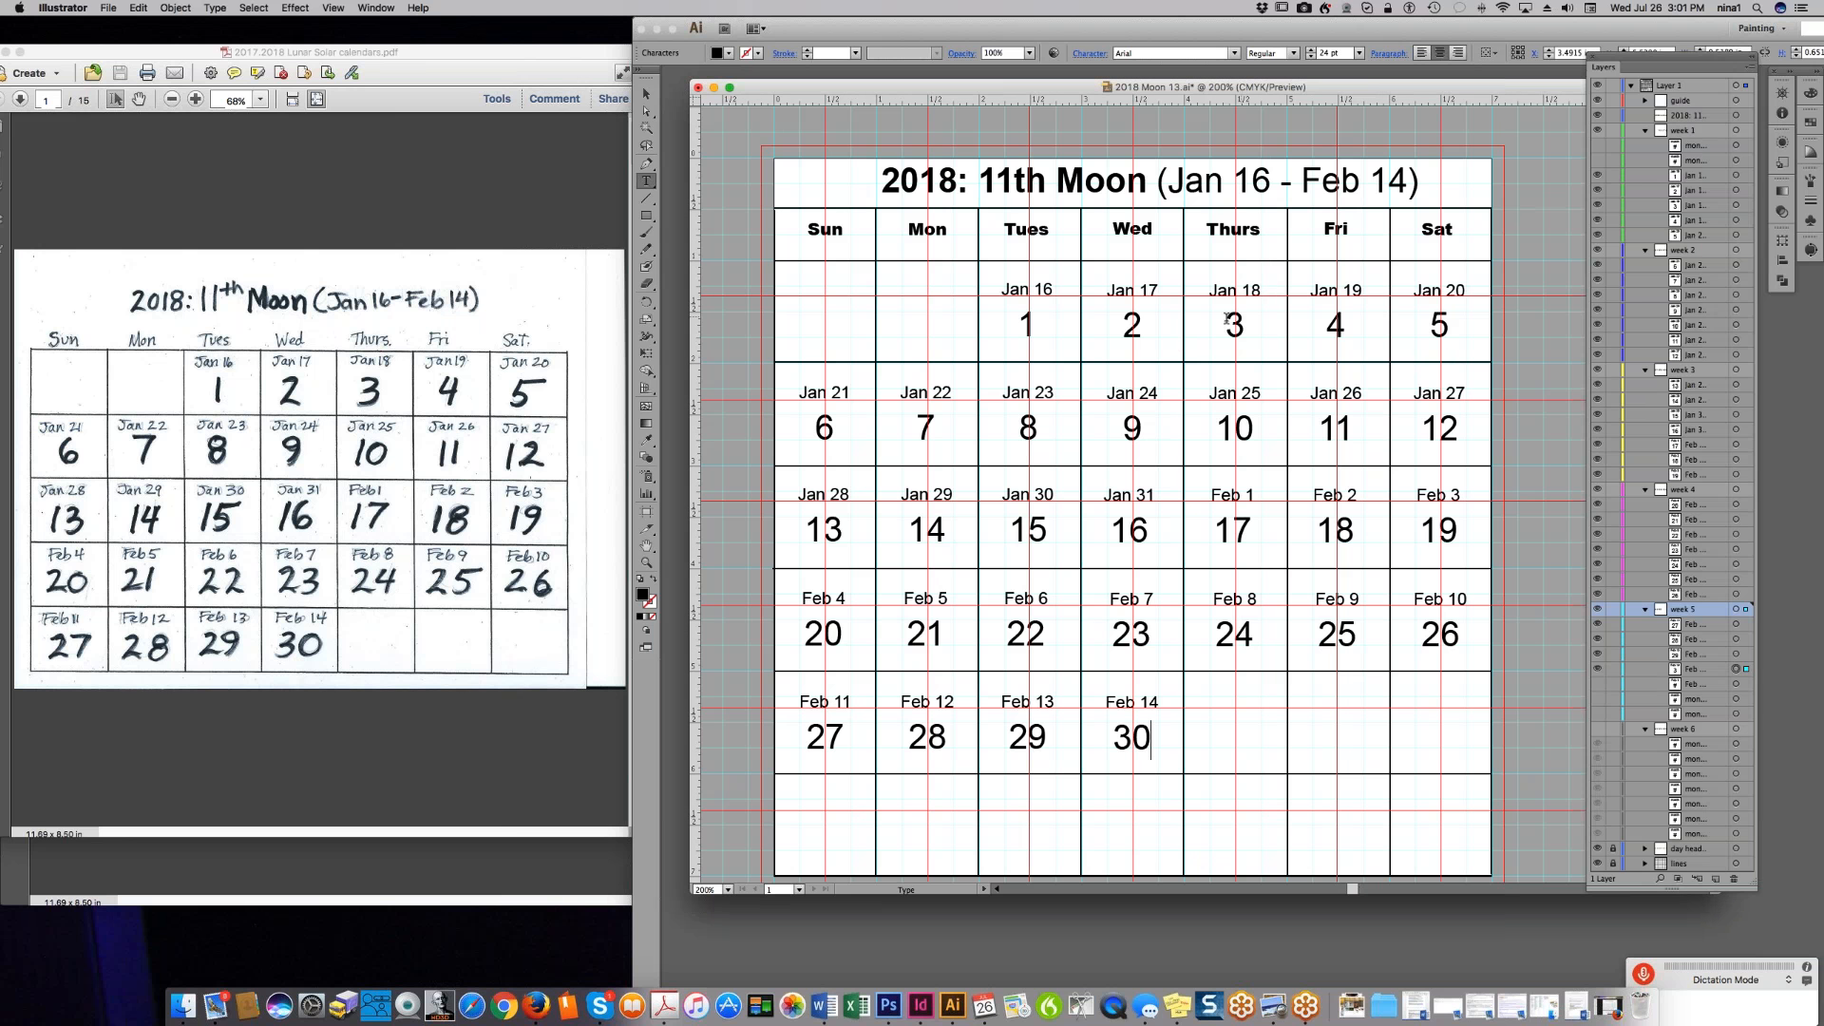
key(super+shift+s)
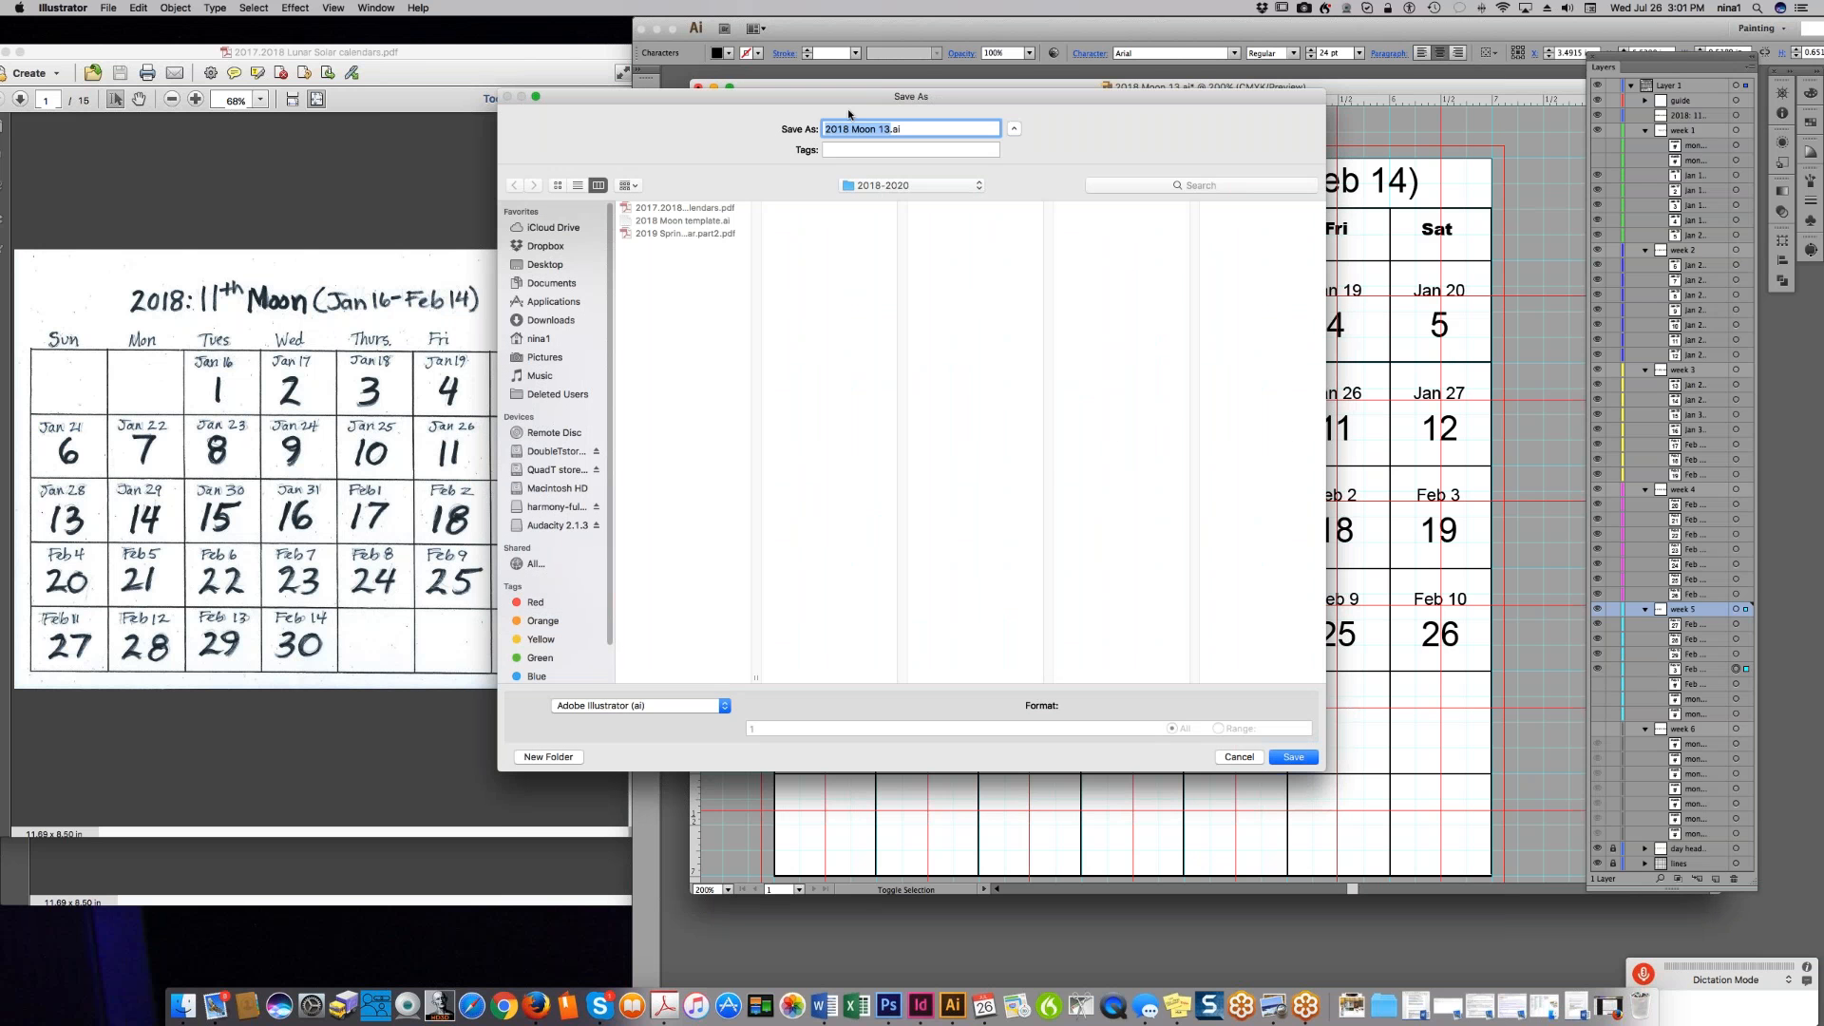
click(1294, 757)
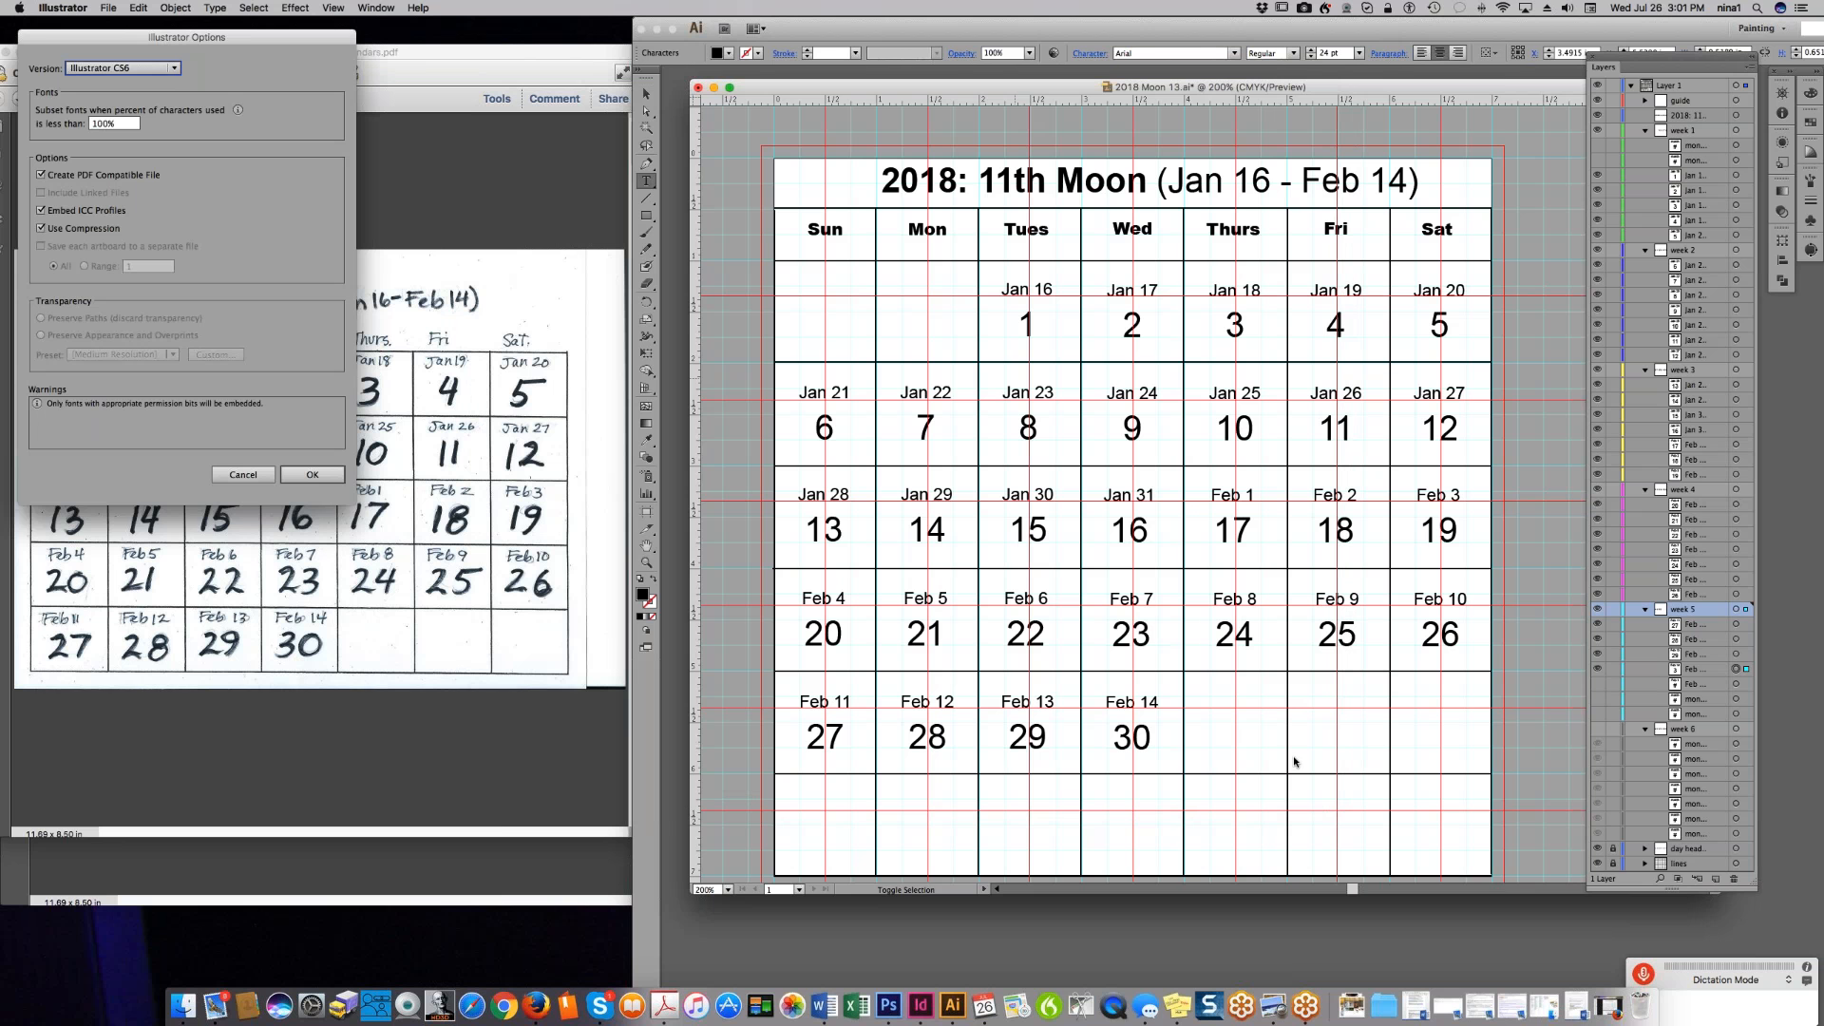
click(328, 475)
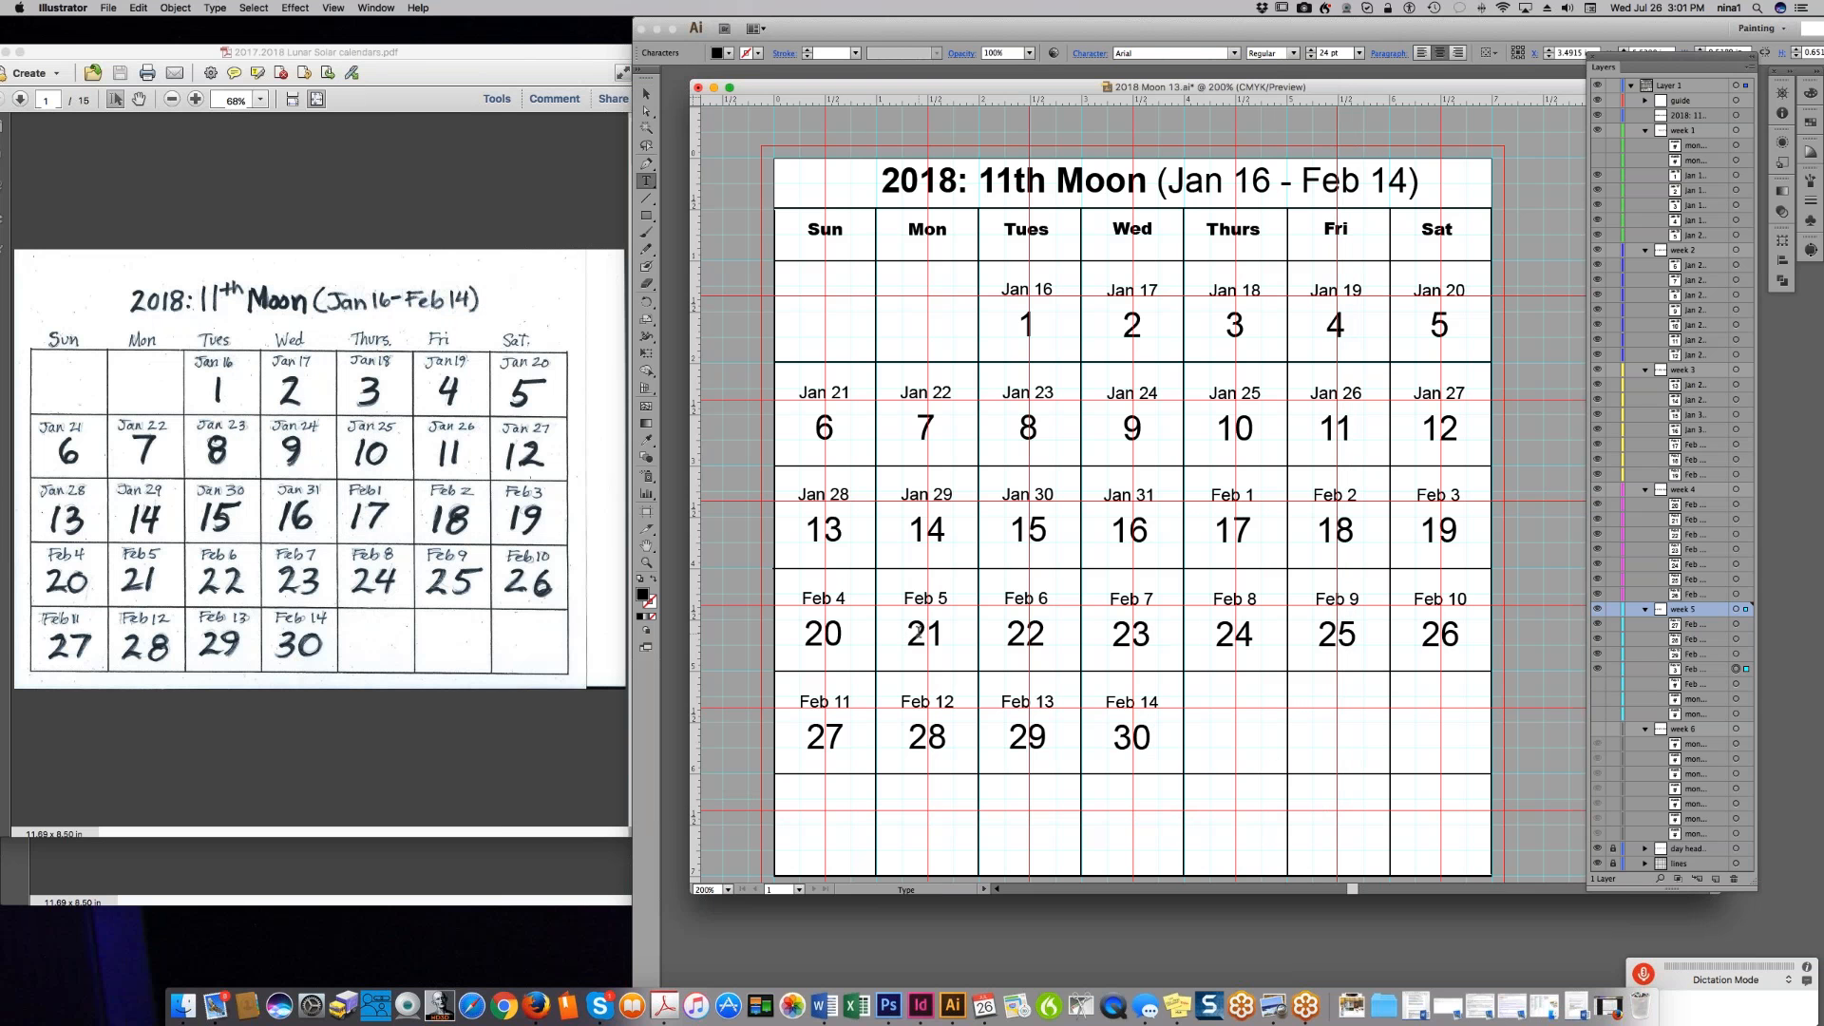
- Save the finished 11th Moon calendar as 2018 Moon 11.ai, keeping the Illustrator CS6 version options
key(super+shift+s)
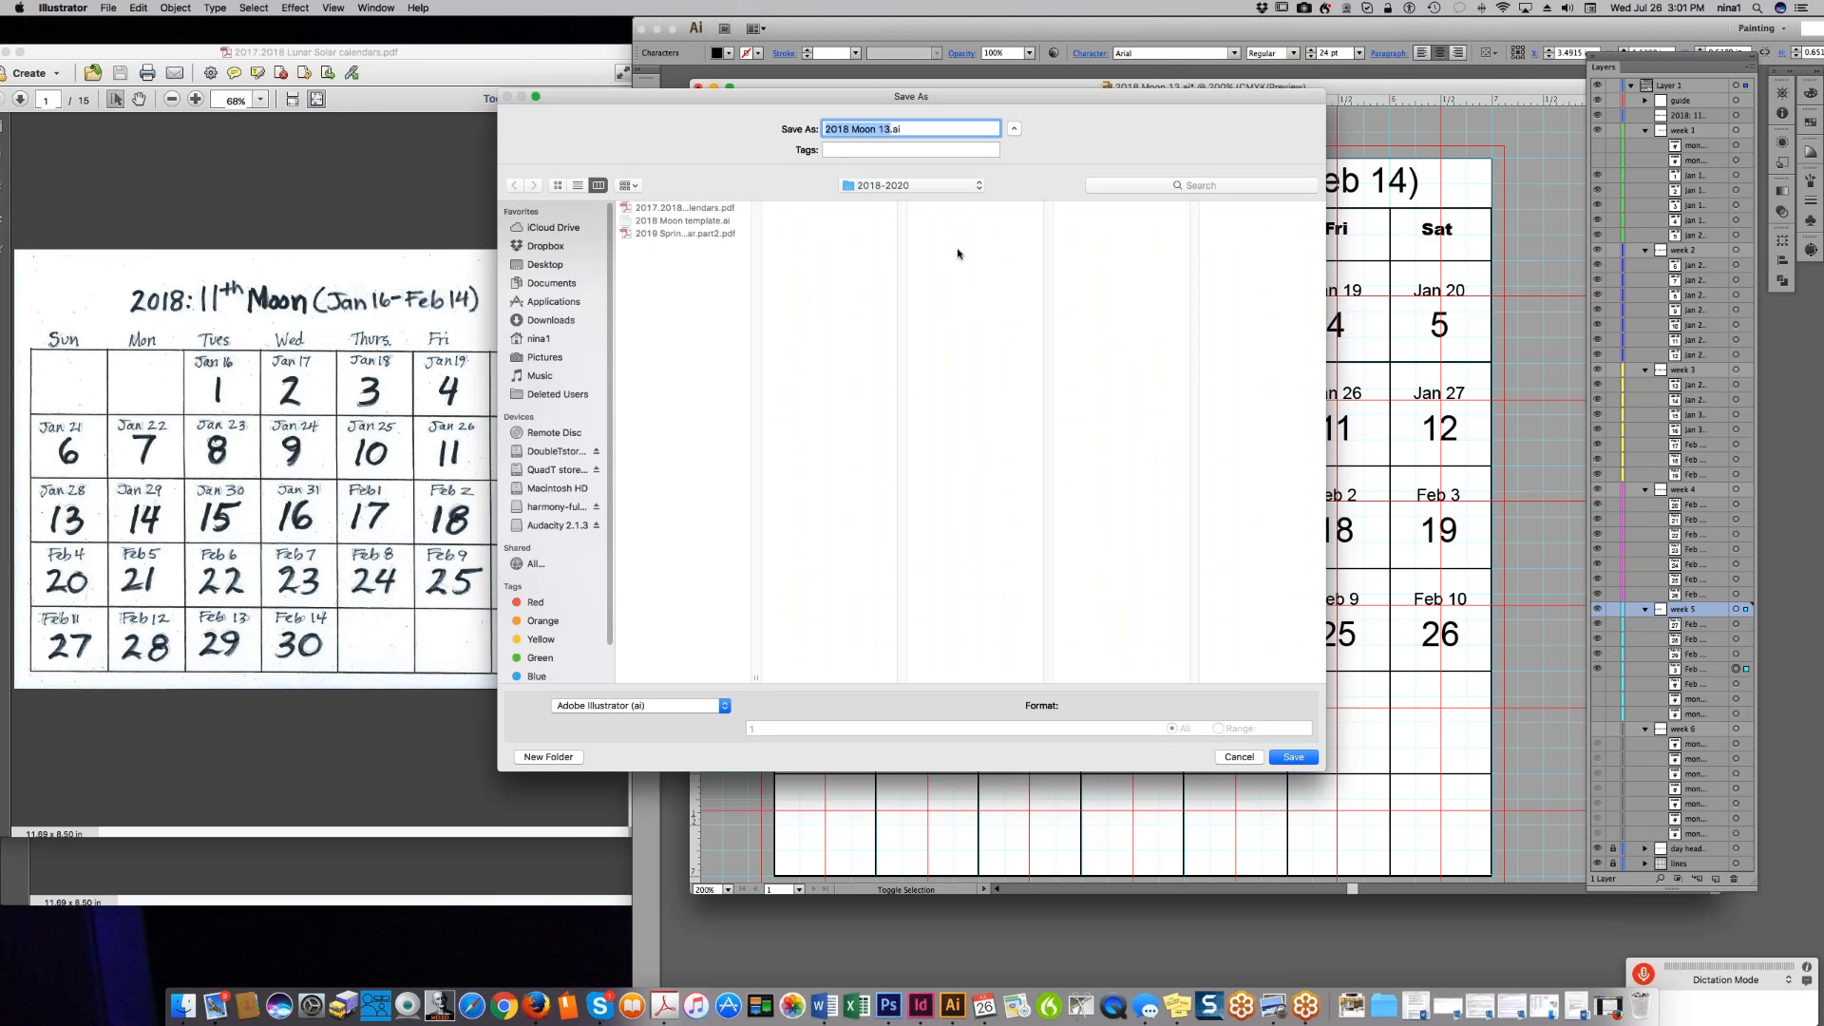
key(Right)
key(BackSpace)
text(1)
click(1295, 757)
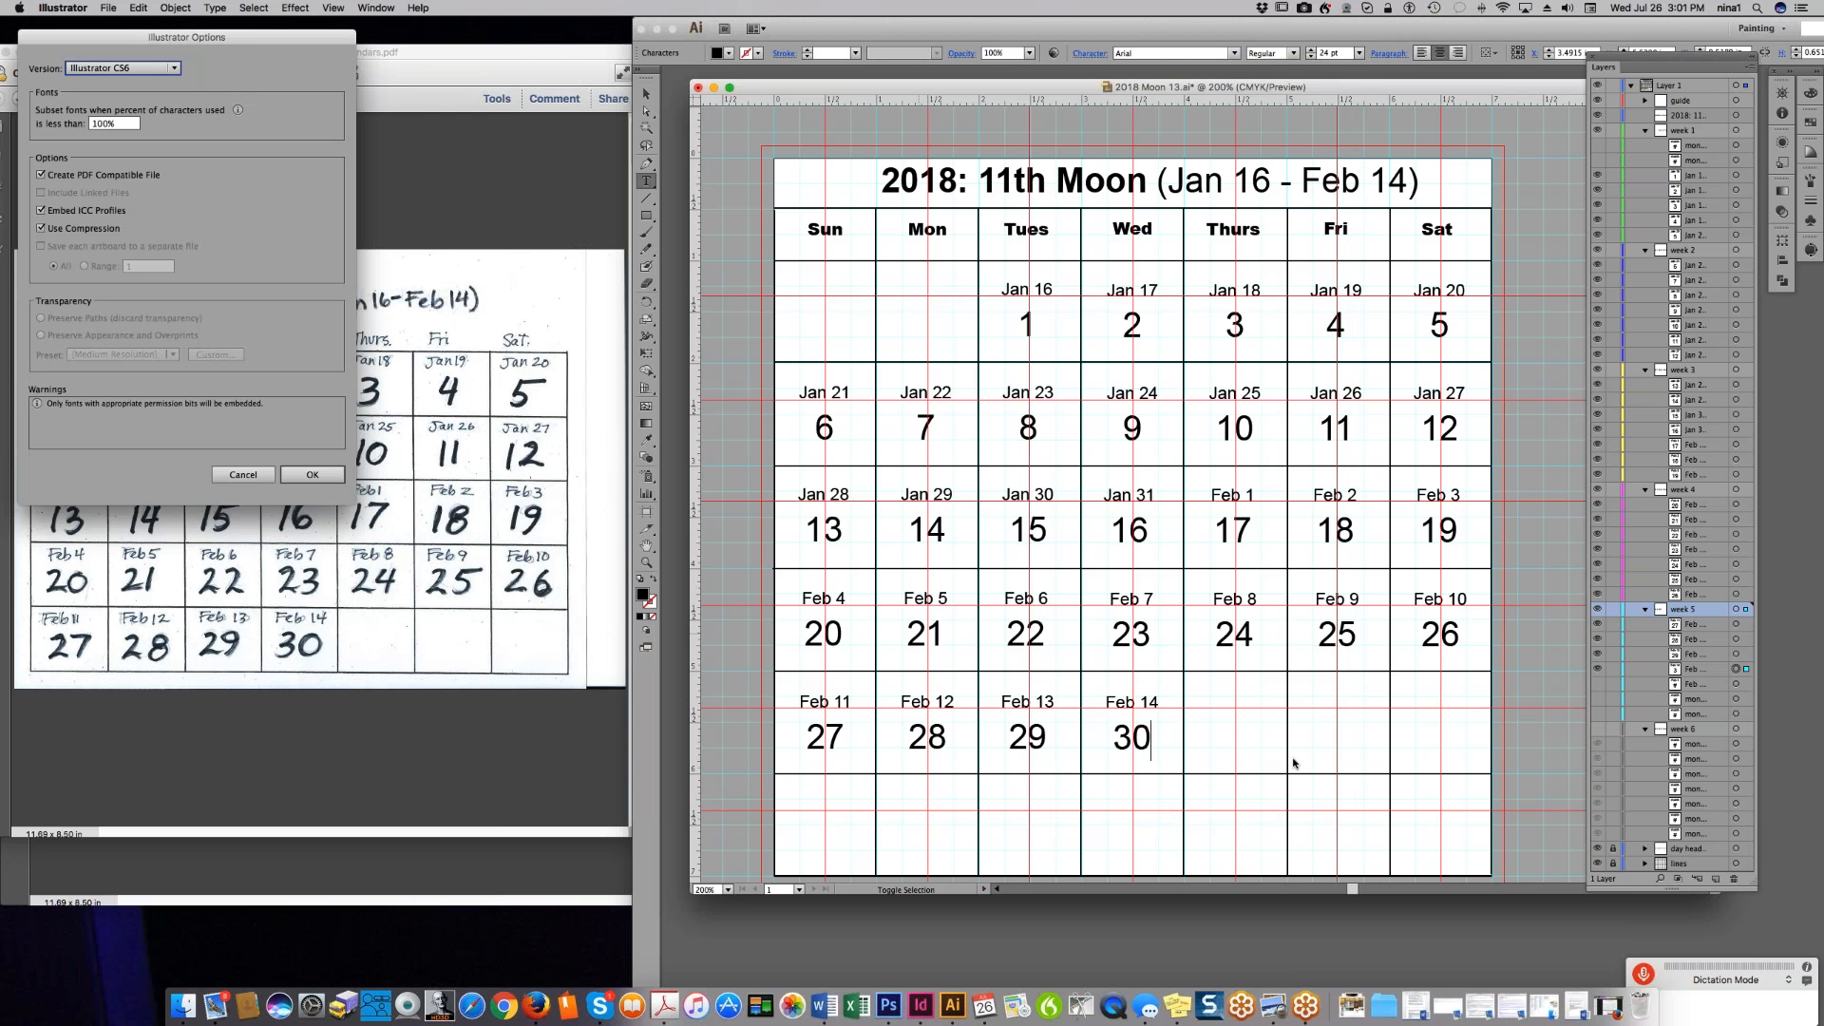
key(Return)
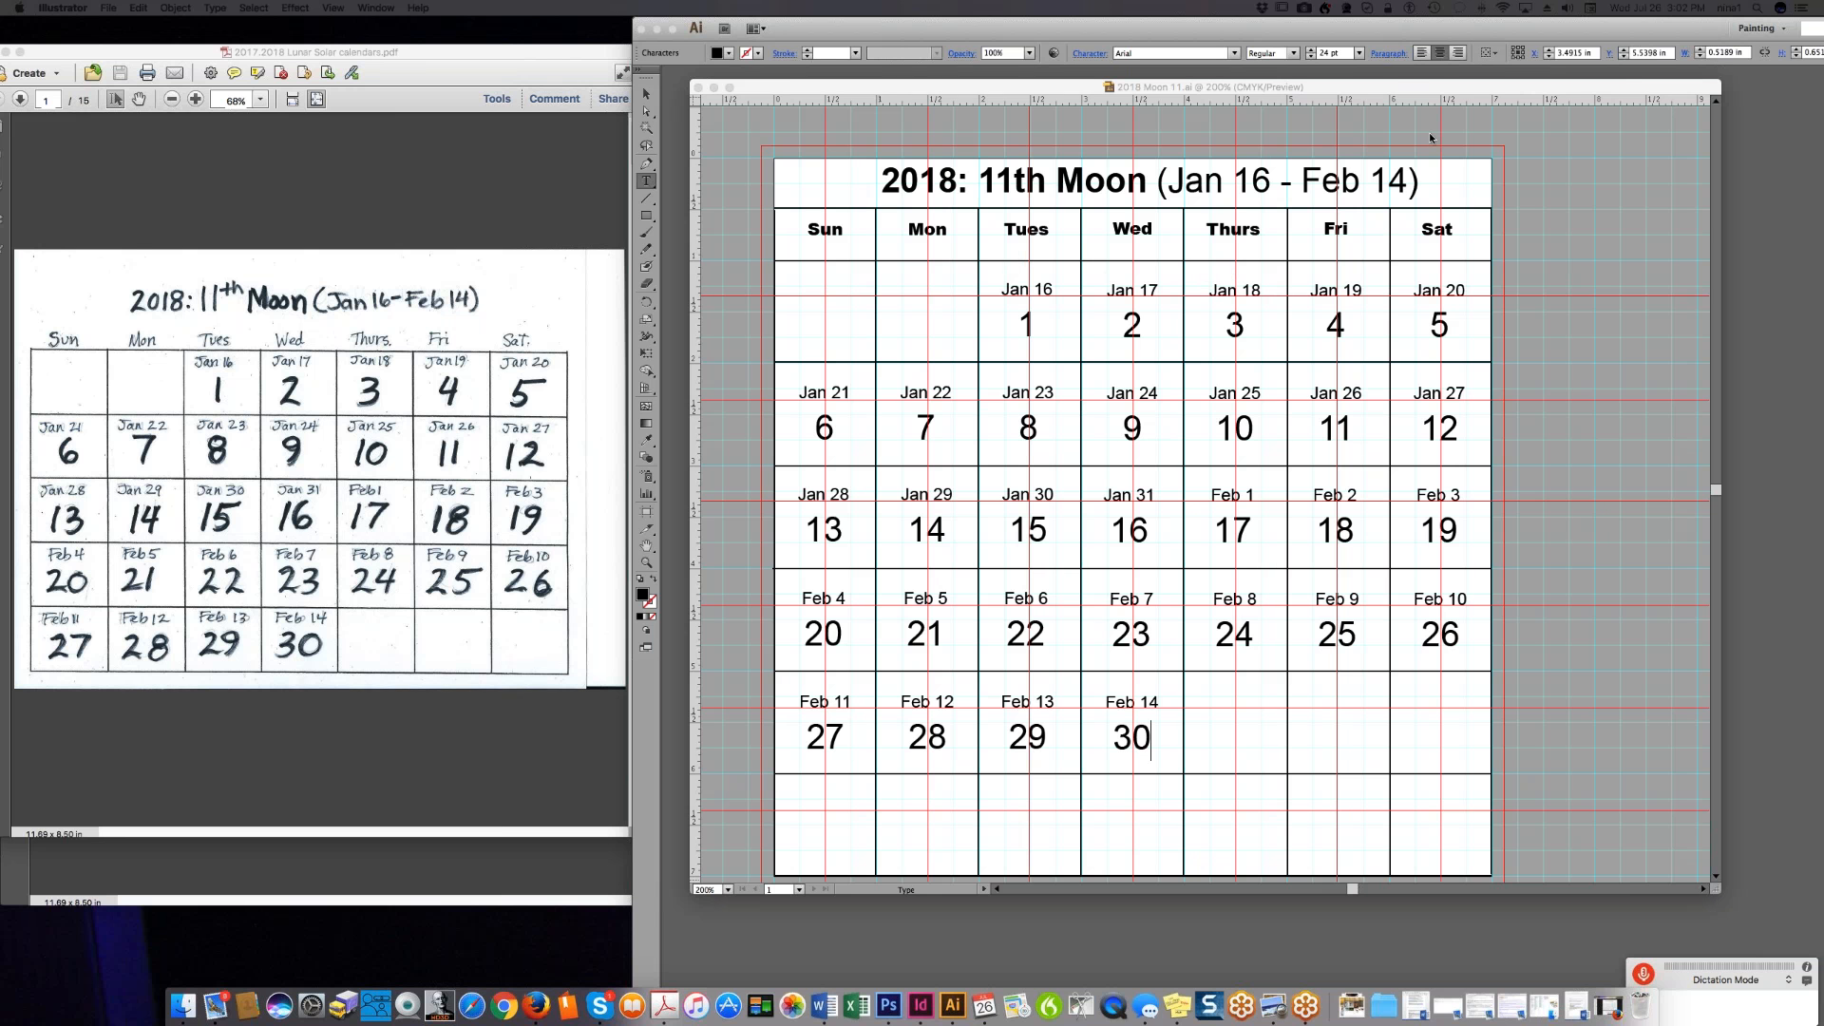
- Turn the handwritten reference PDF to the 12th Moon page and set the calendar title's moon number to 12th
click(1398, 79)
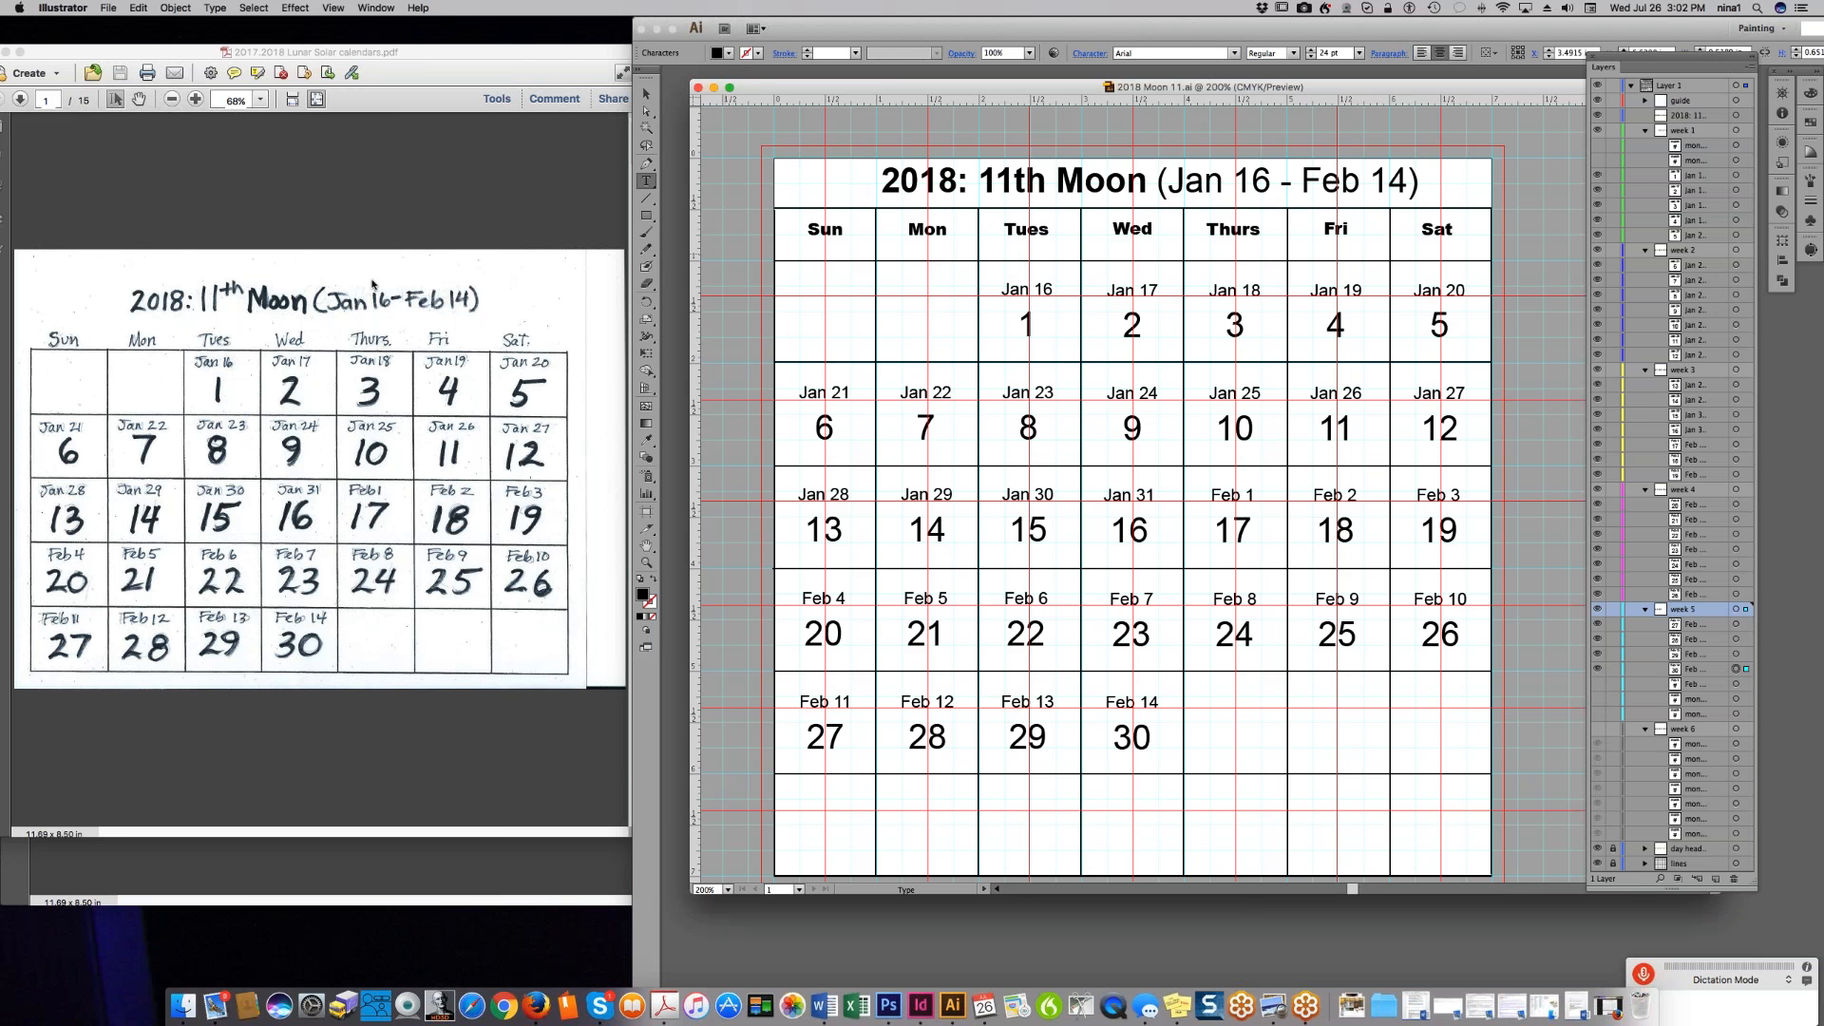
click(372, 284)
scroll(371, 281, down, 3)
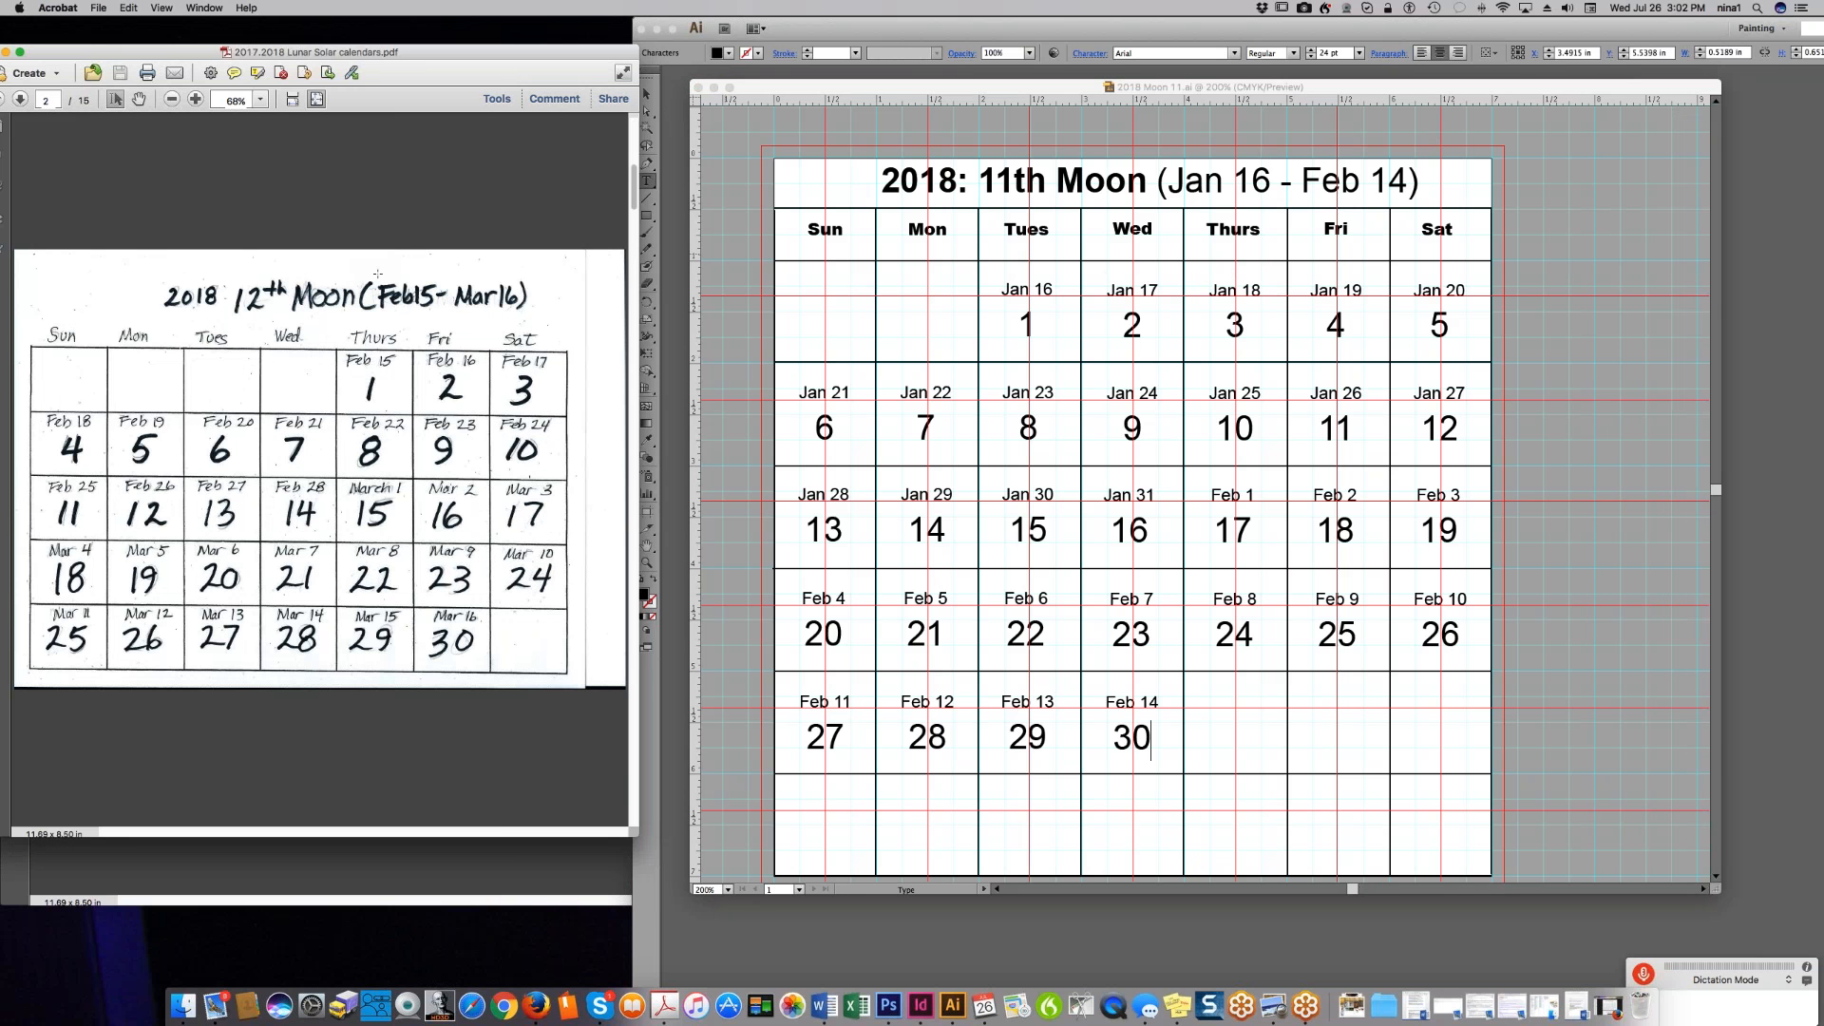
click(1538, 296)
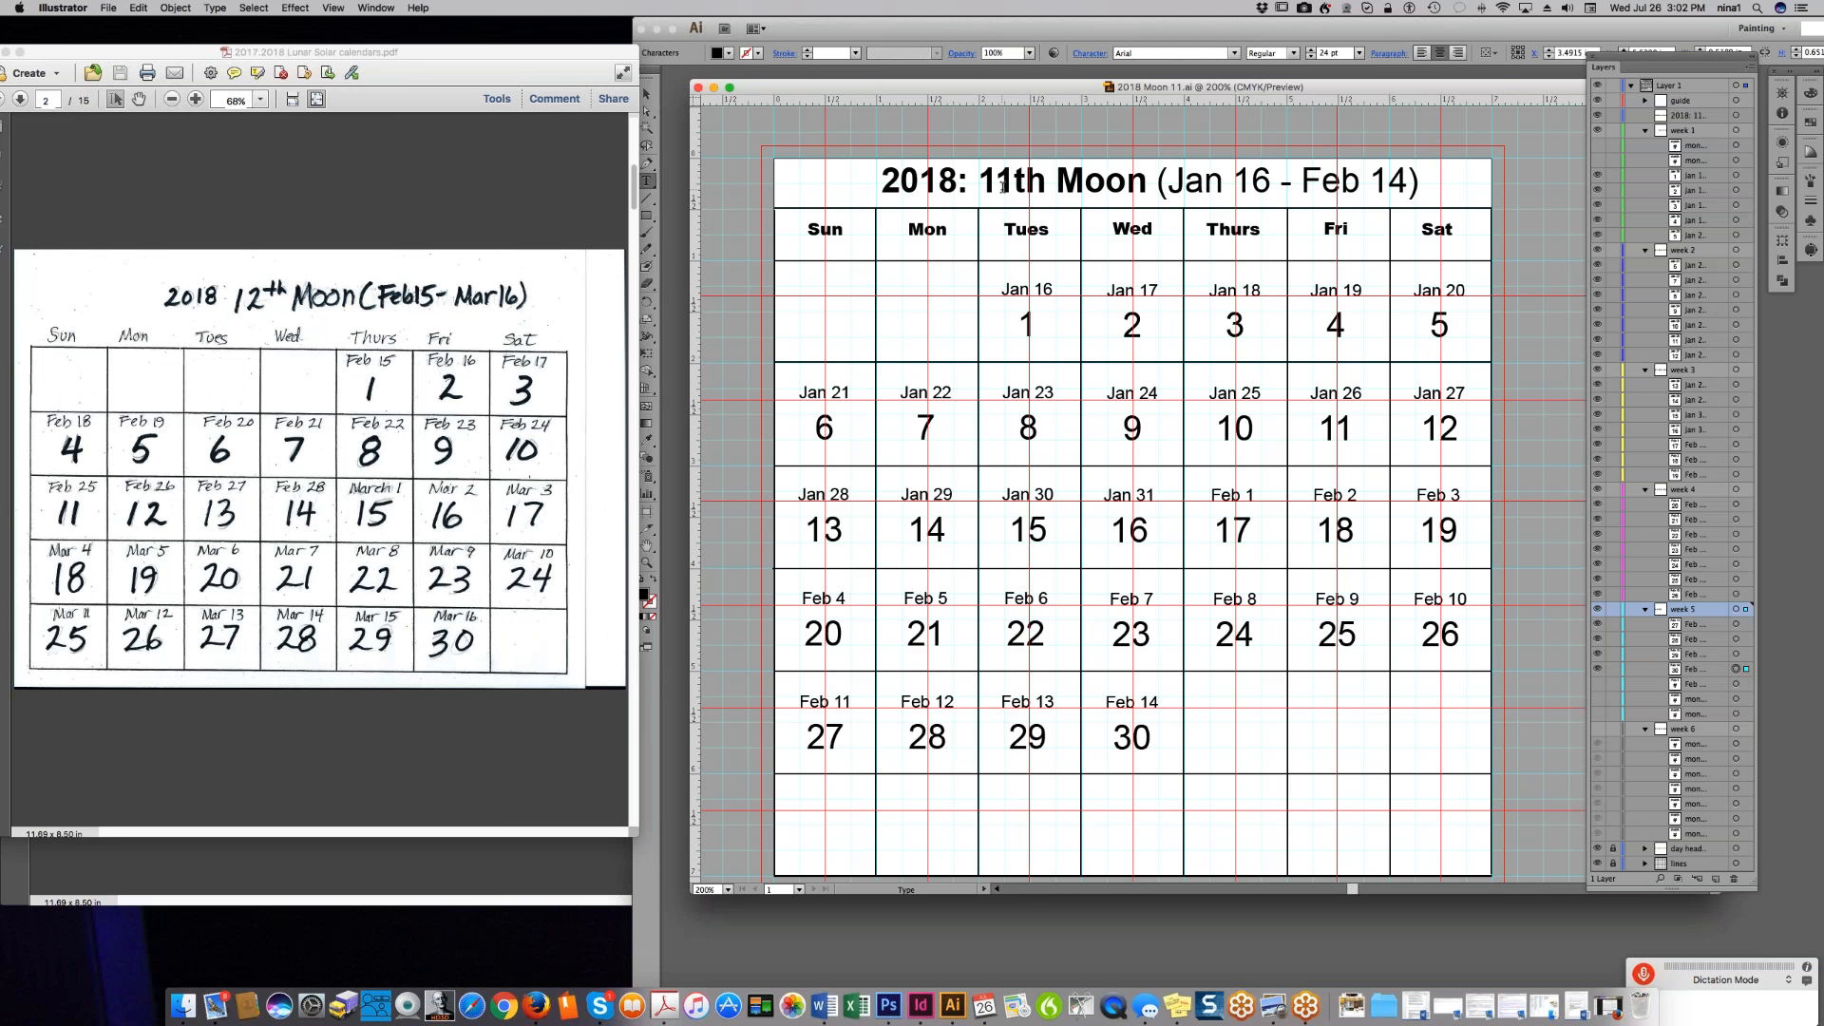
drag(996, 188, 1013, 188)
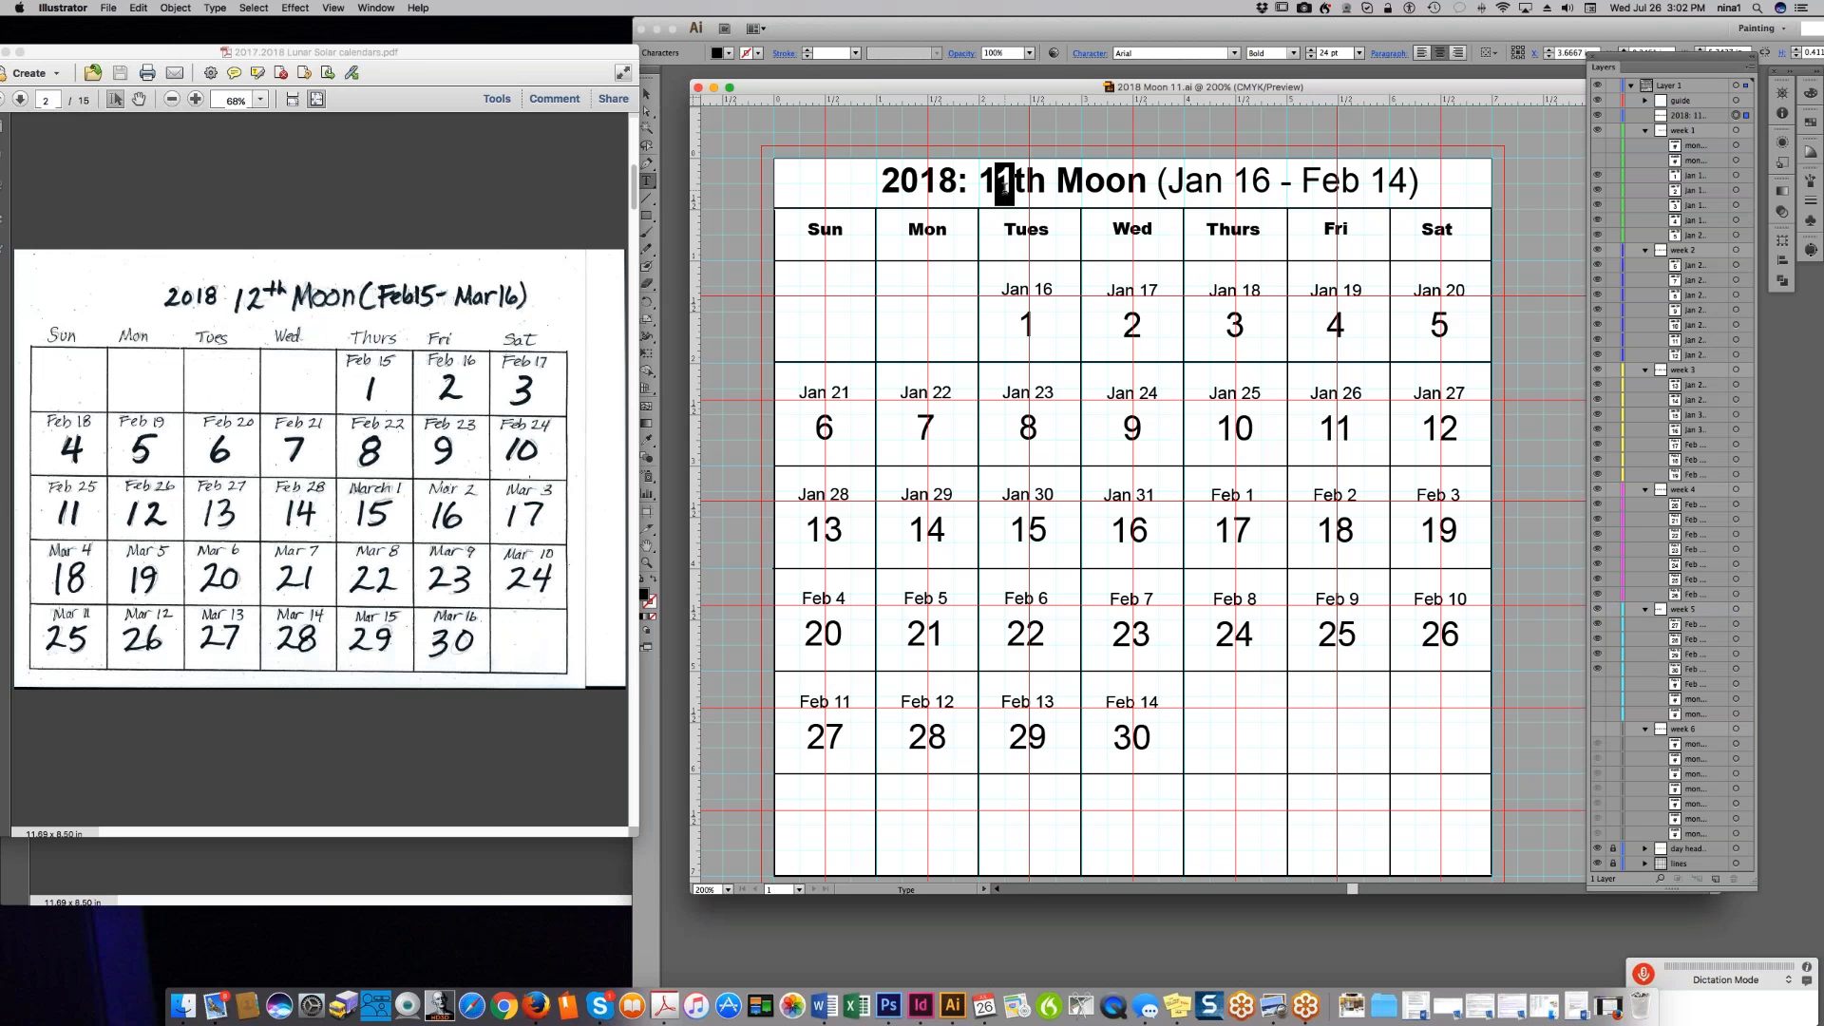
text(2)
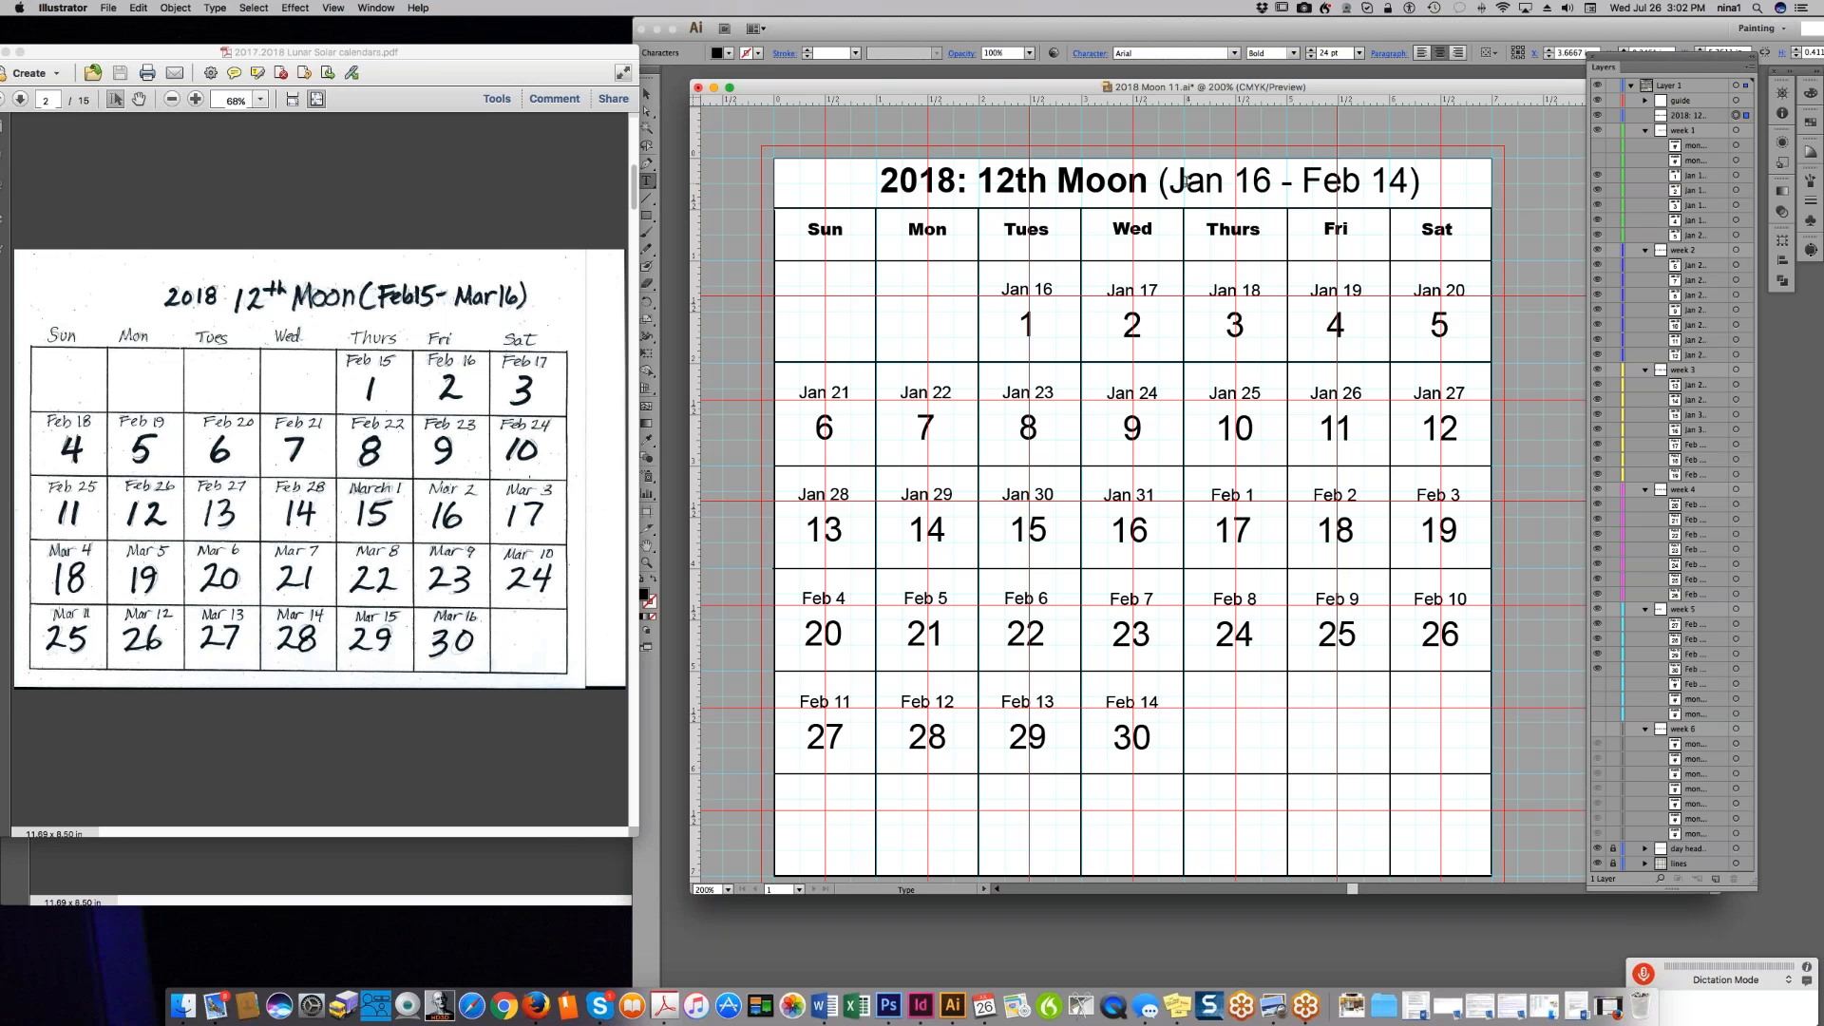
- Set the start date in the calendar title to Feb15
double_click(1186, 182)
text(Fwb)
drag(1189, 181, 1259, 184)
text(eb1)
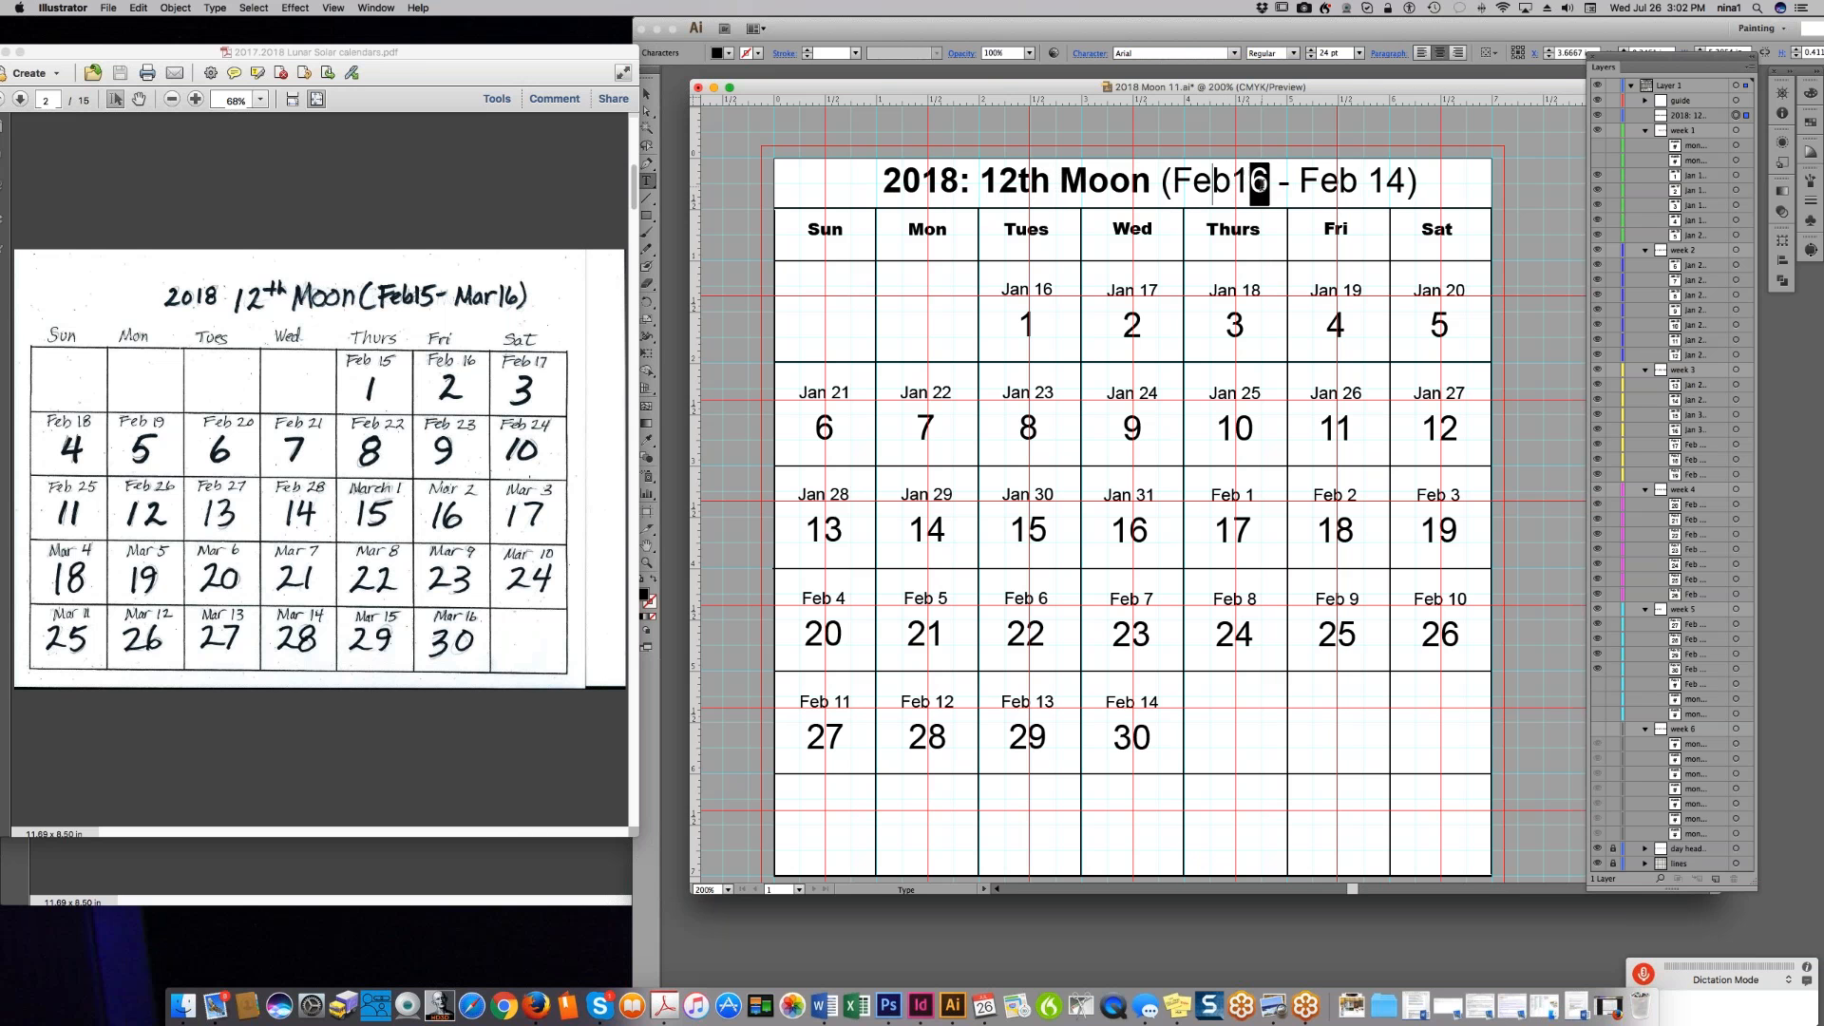
text(5)
- Set the end date in the calendar title to Mar 16
double_click(1326, 182)
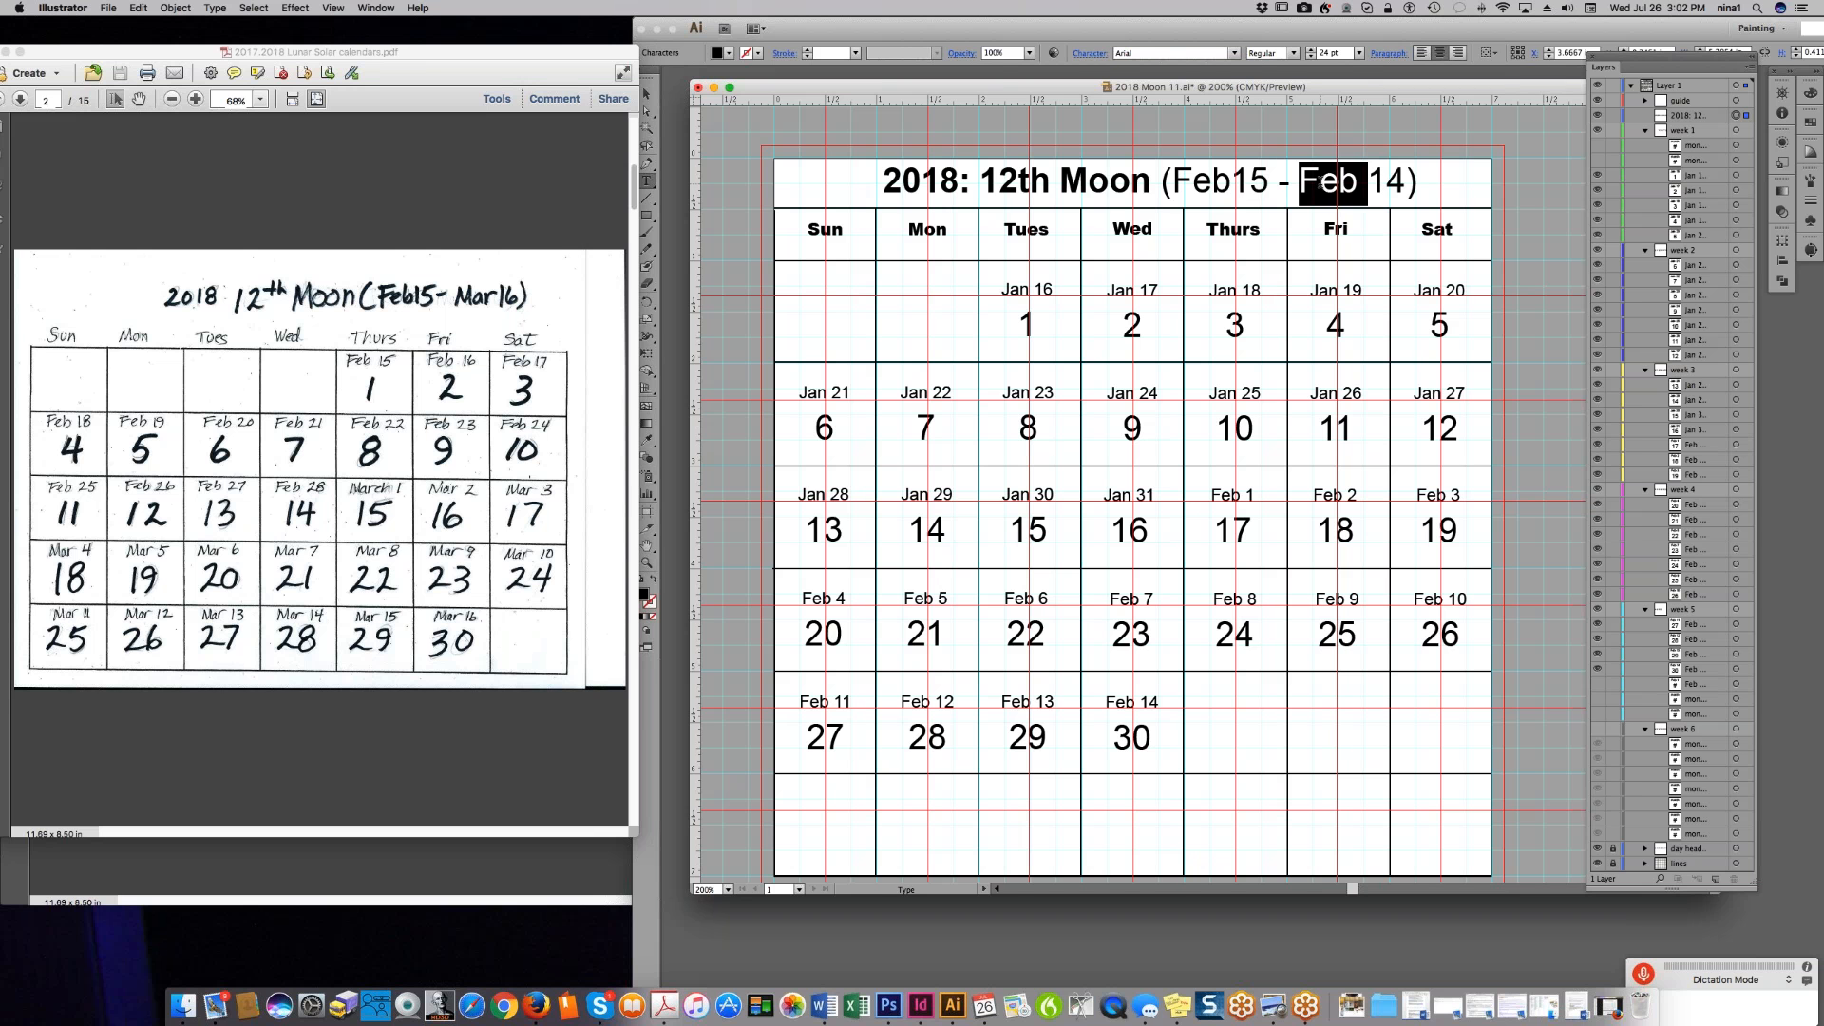
text(M)
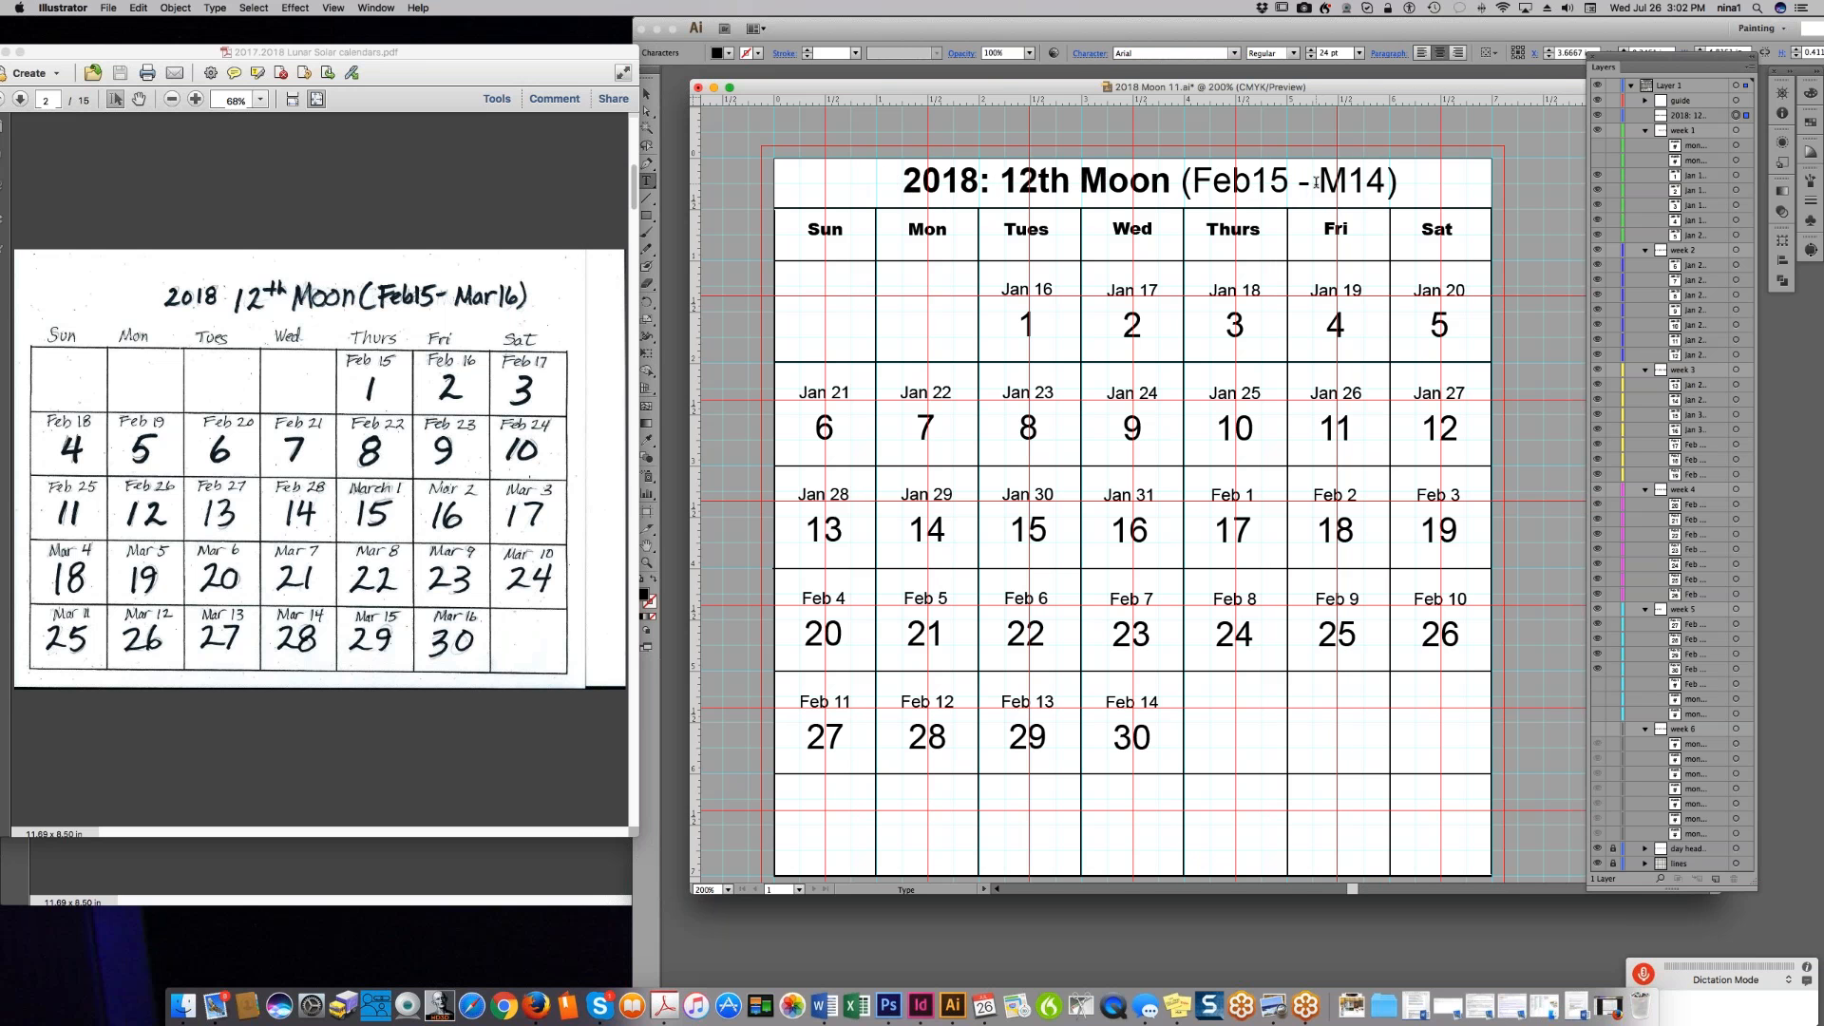
key(BackSpace)
text(Mar)
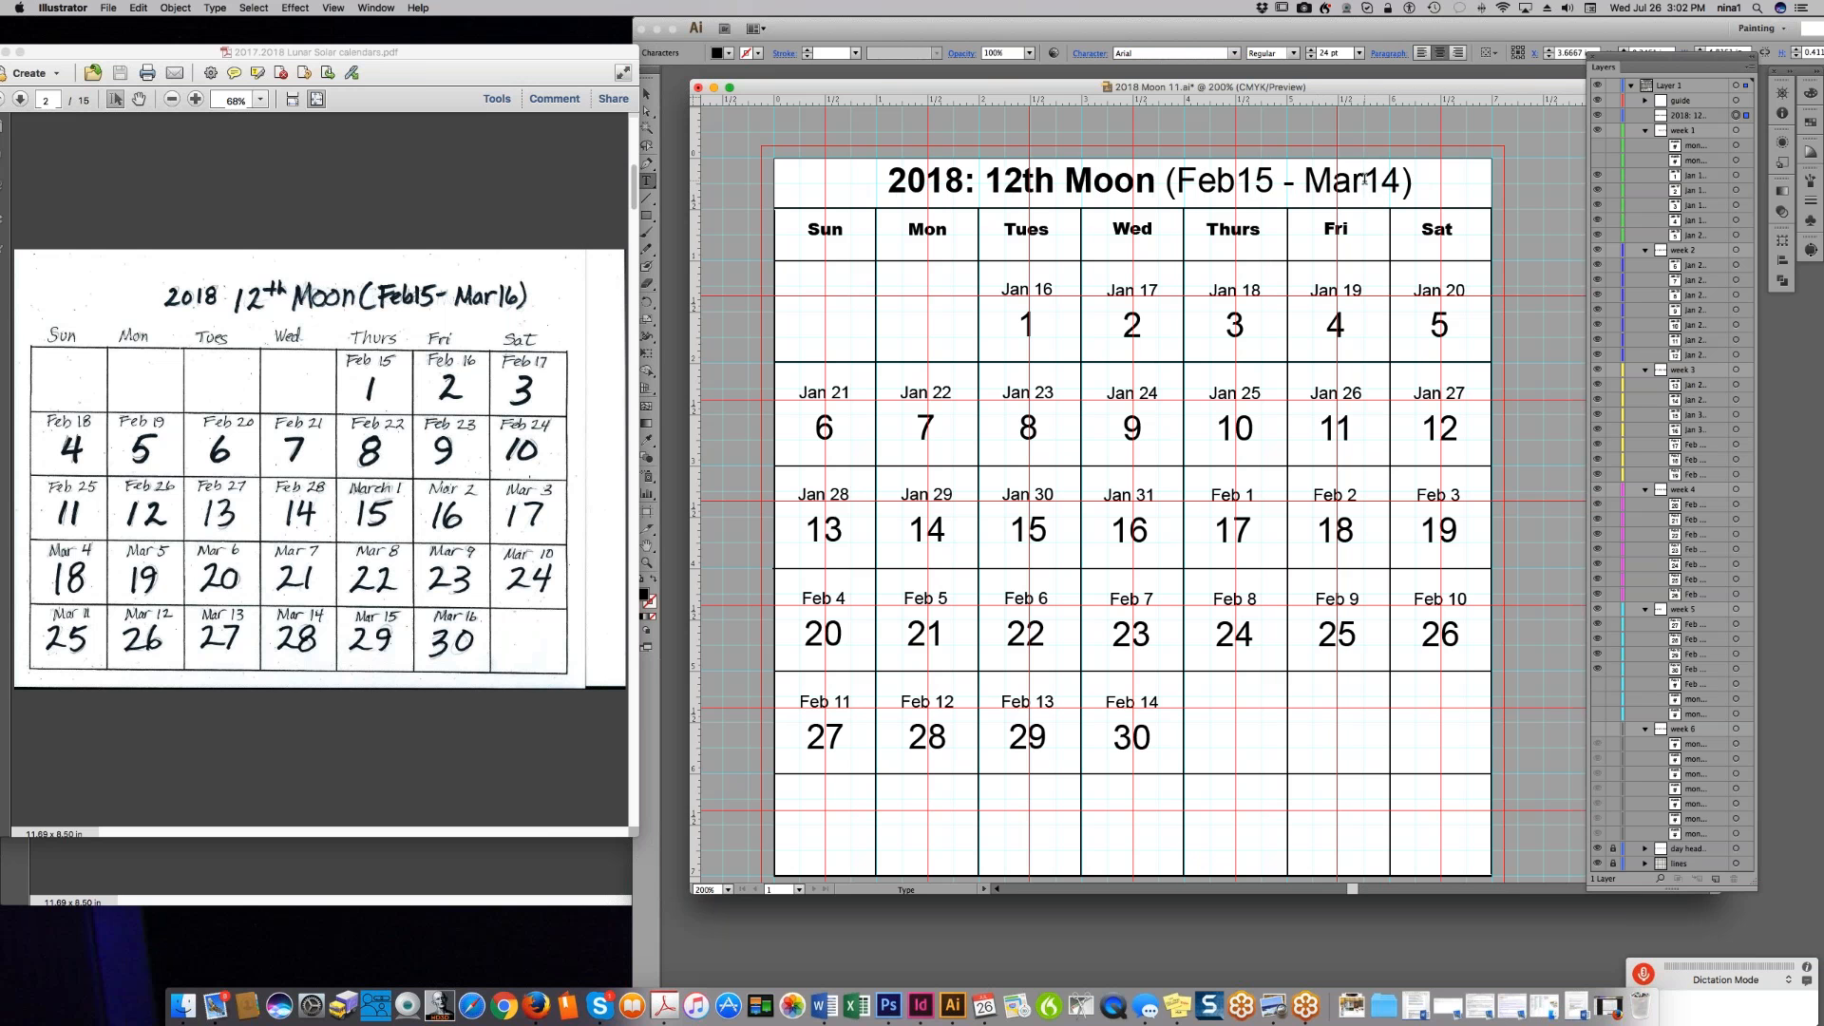
drag(1387, 181, 1400, 180)
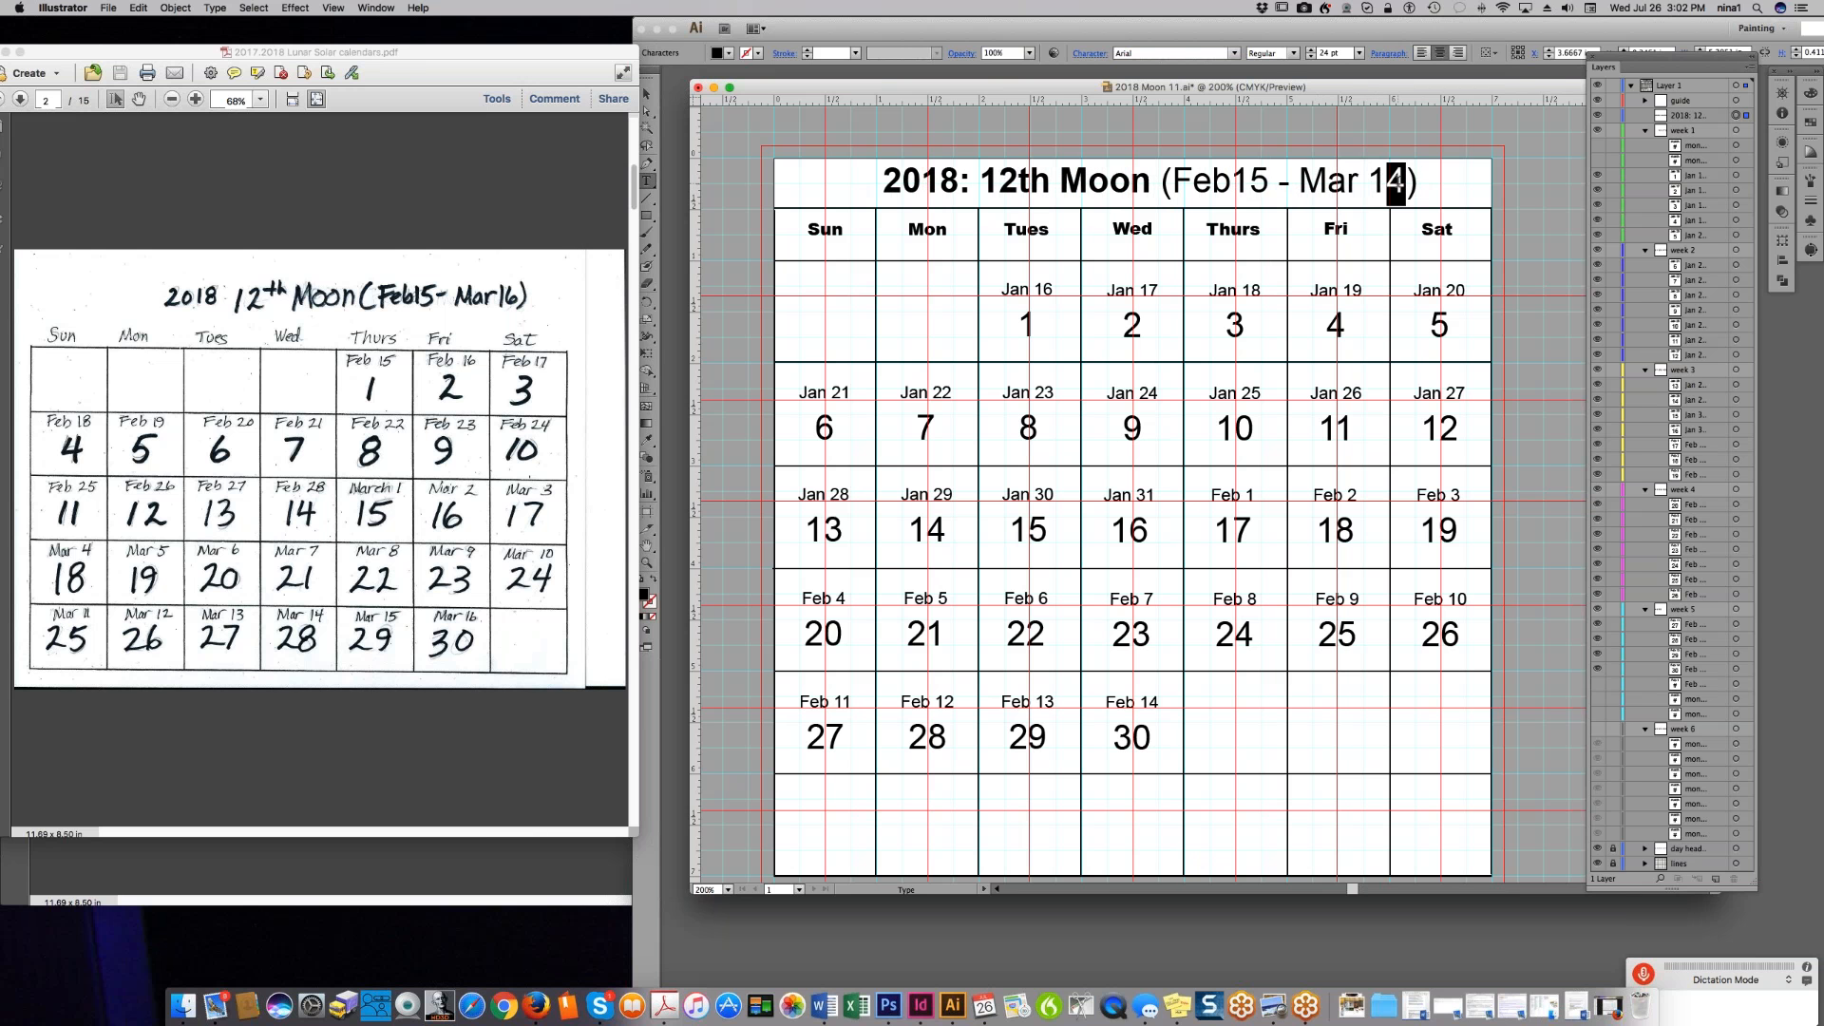
text(5)
key(shift+Left)
text(6)
- Insert a space between Feb and 15 in the title and finish editing the text
click(1232, 180)
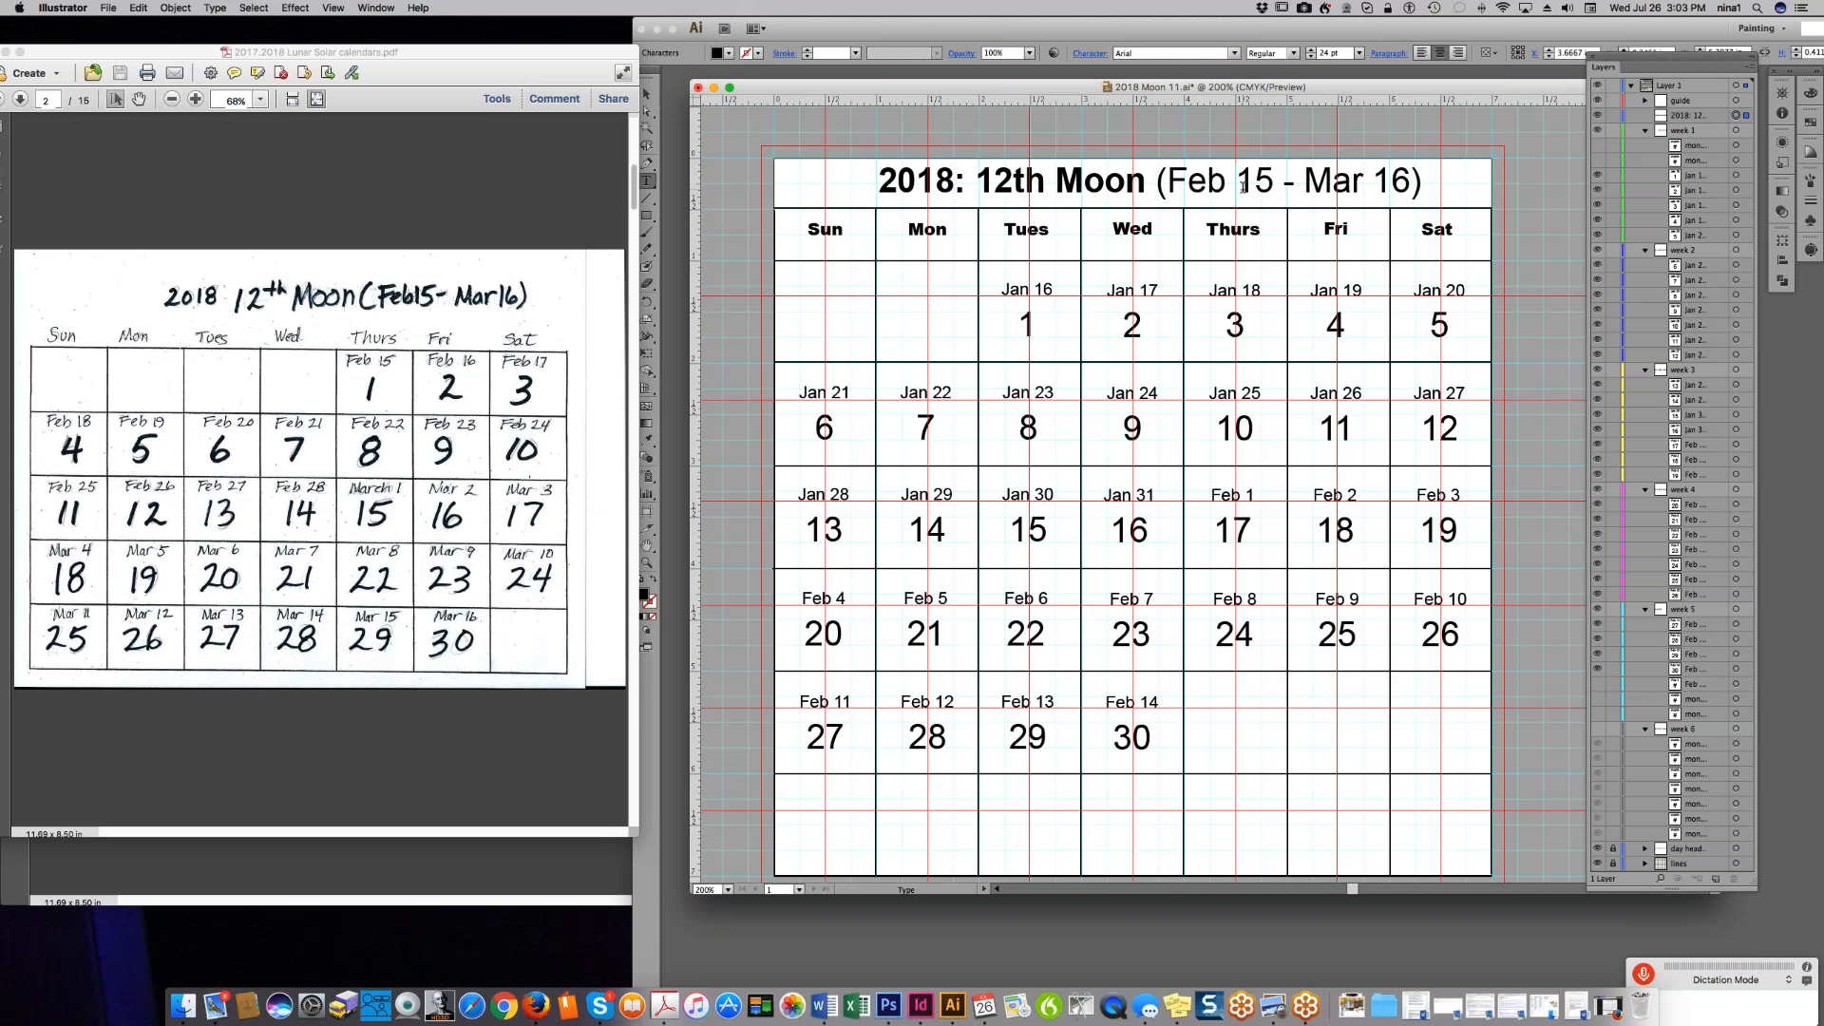
click(1248, 185)
key(Left)
key(Left)
key(Escape)
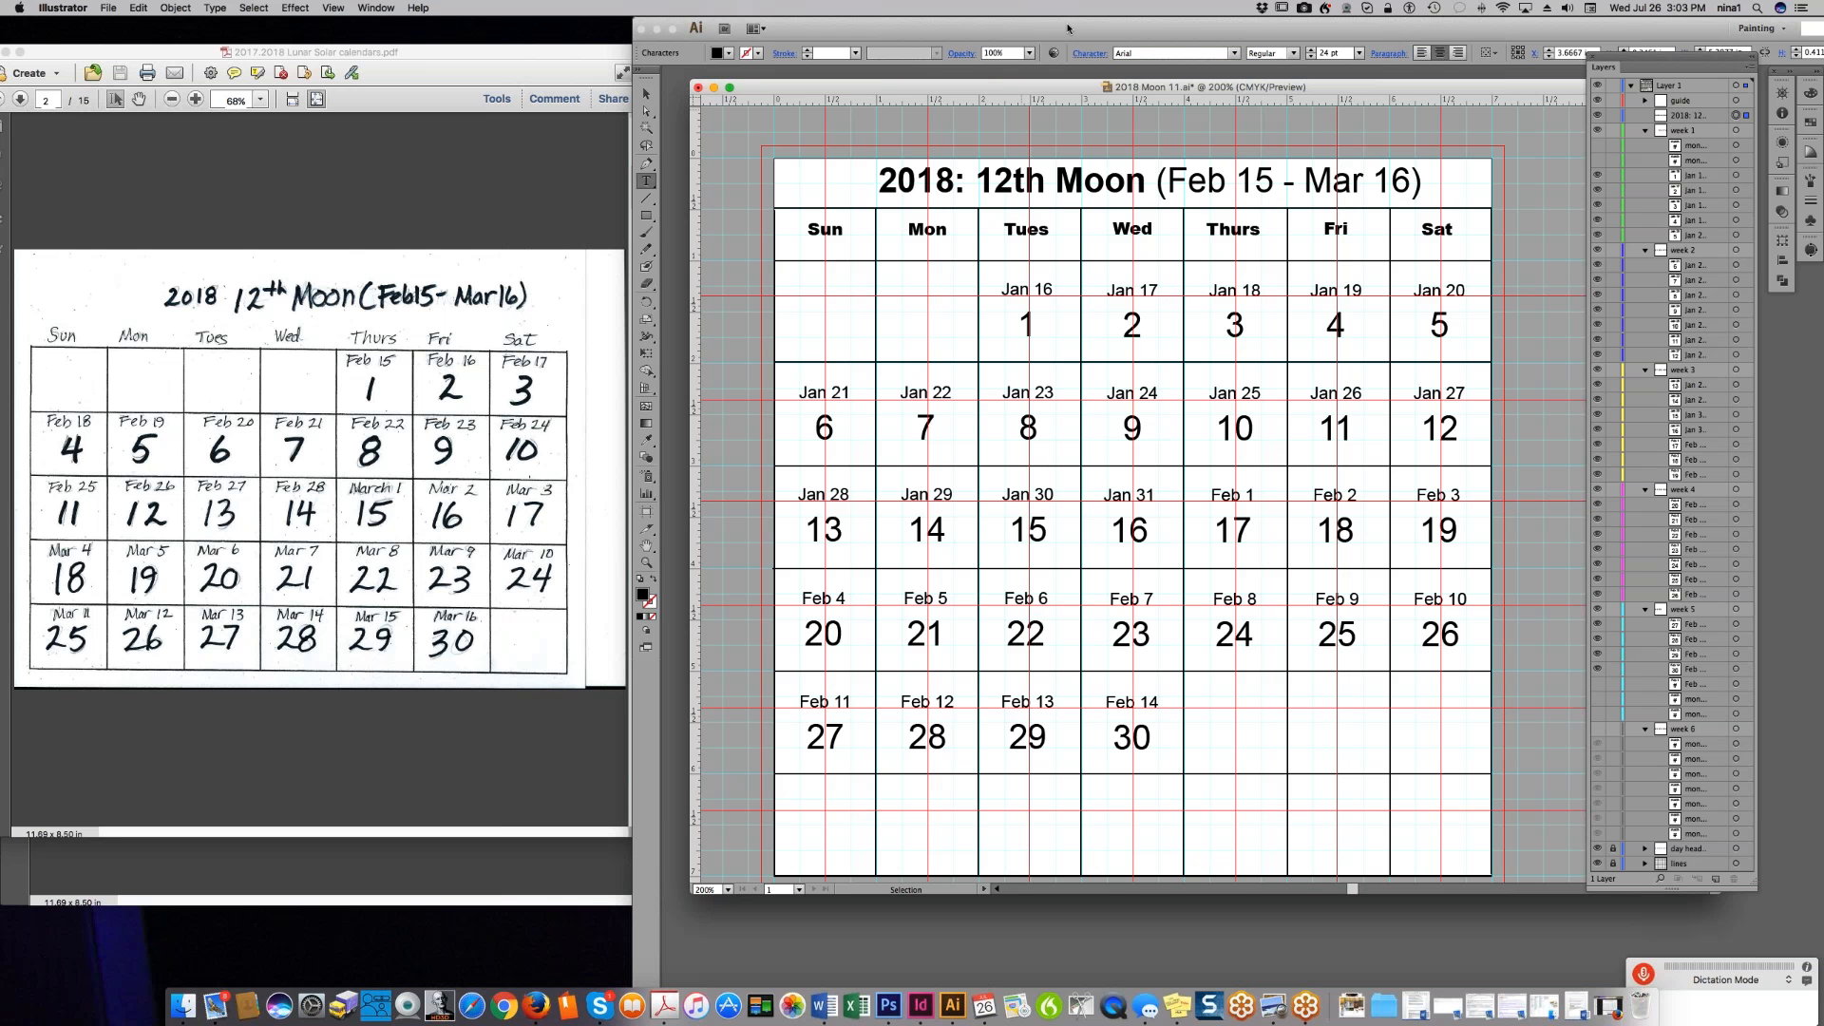
- Replace the week 1 Tuesday date with Feb 20 and hide the week 1 Tuesday and Wednesday cells
key(t)
click(1013, 287)
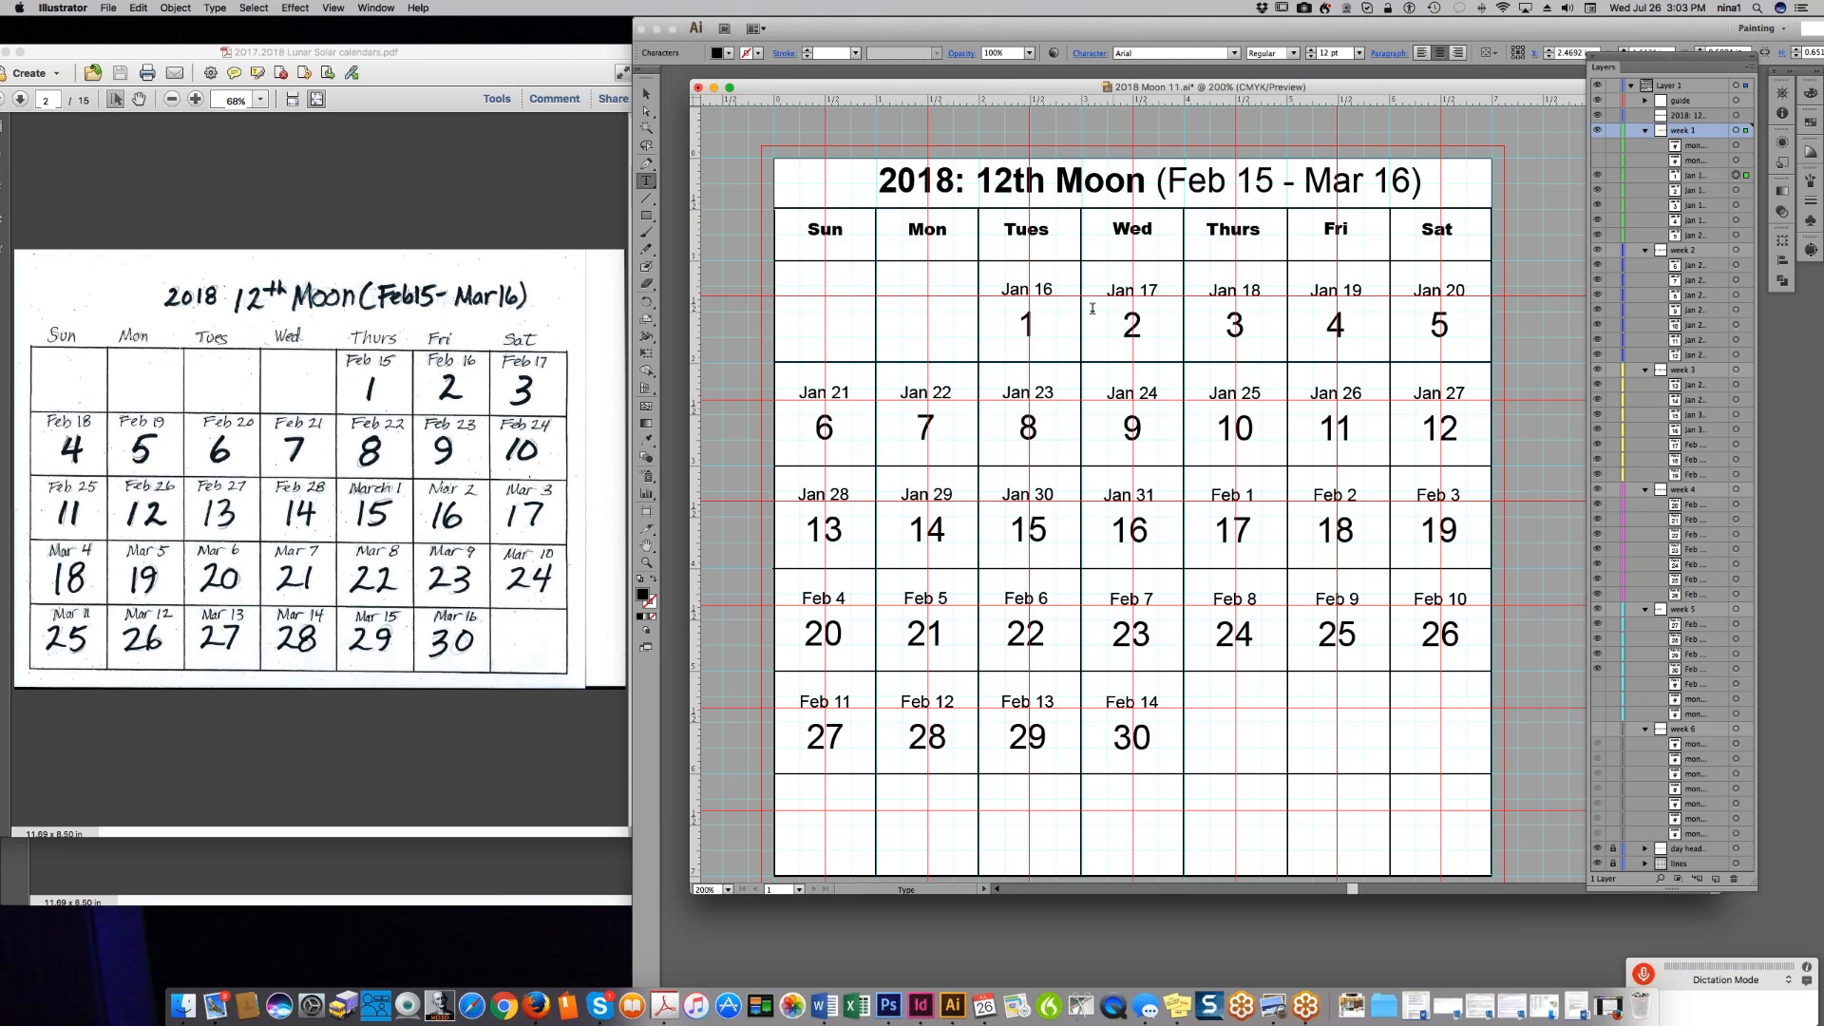
double_click(1019, 288)
triple_click(1015, 286)
click(1044, 287)
drag(1054, 291, 999, 291)
text(Feb 20)
double_click(1044, 290)
click(1044, 290)
click(1598, 175)
click(1597, 190)
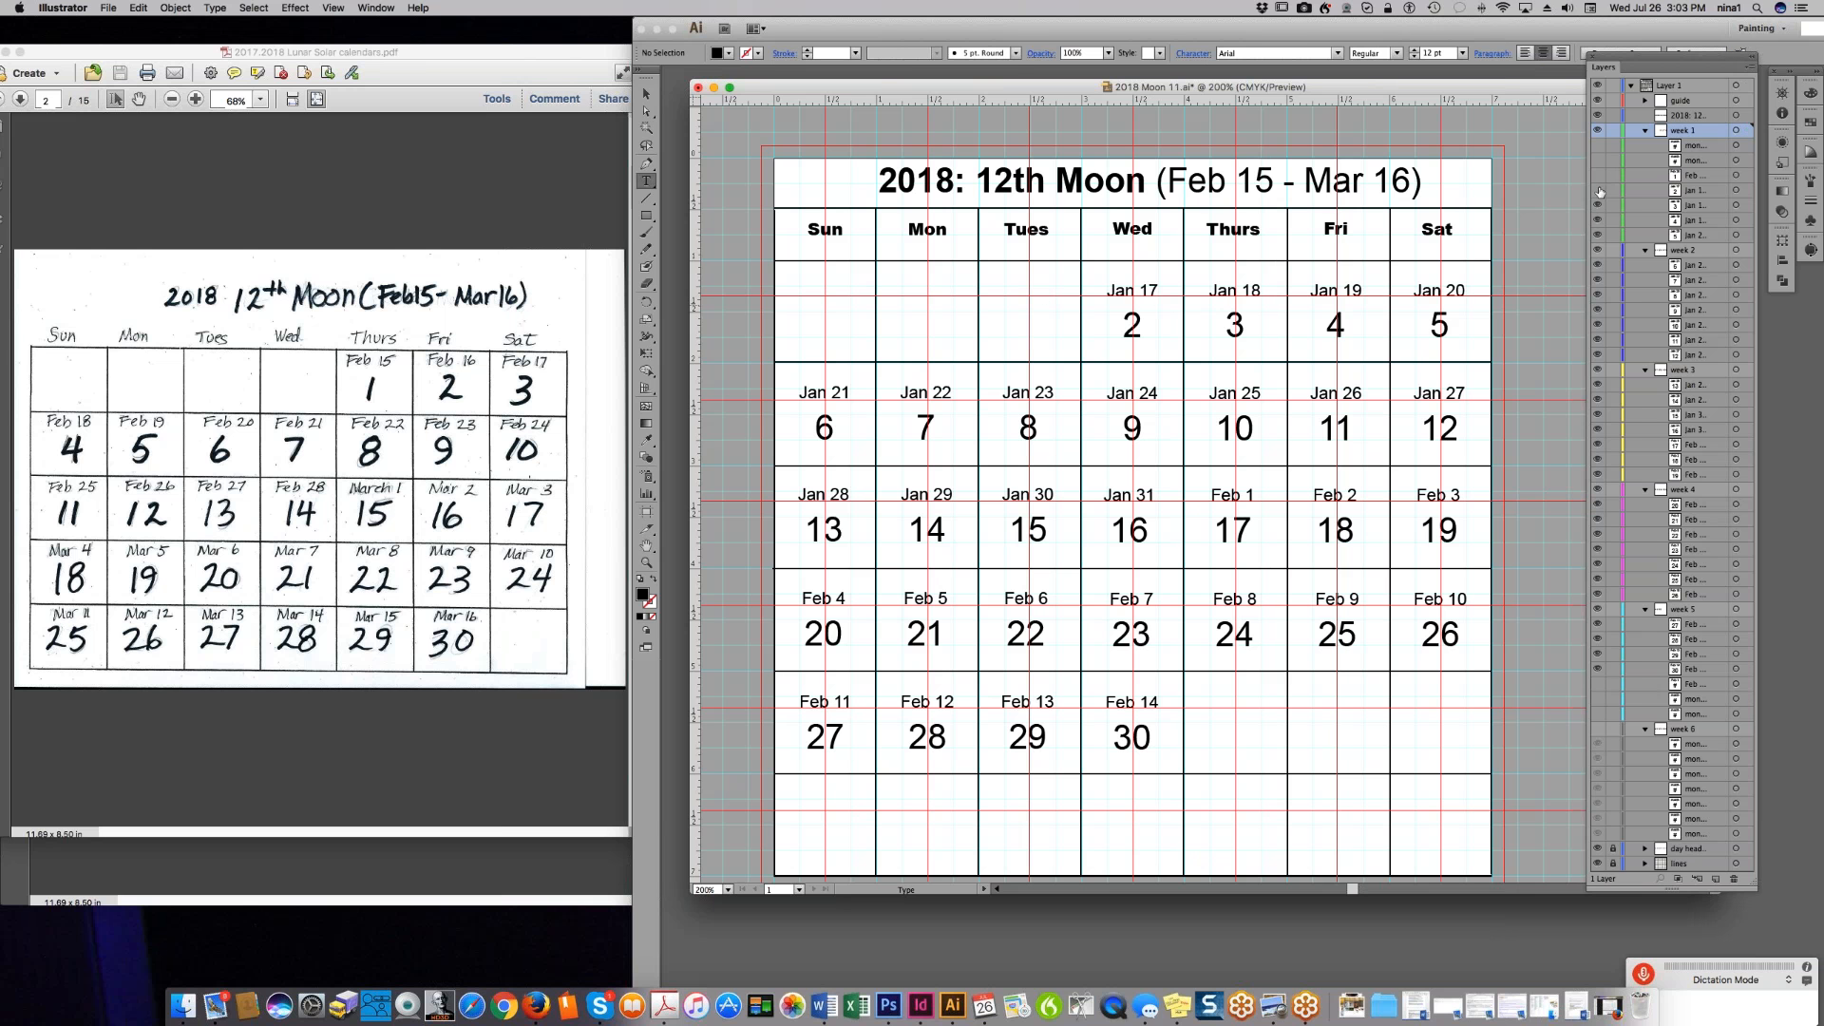
- Replace the week 1 Thursday date with a copy of the Feb 14 date changed to Feb 15
triple_click(1231, 290)
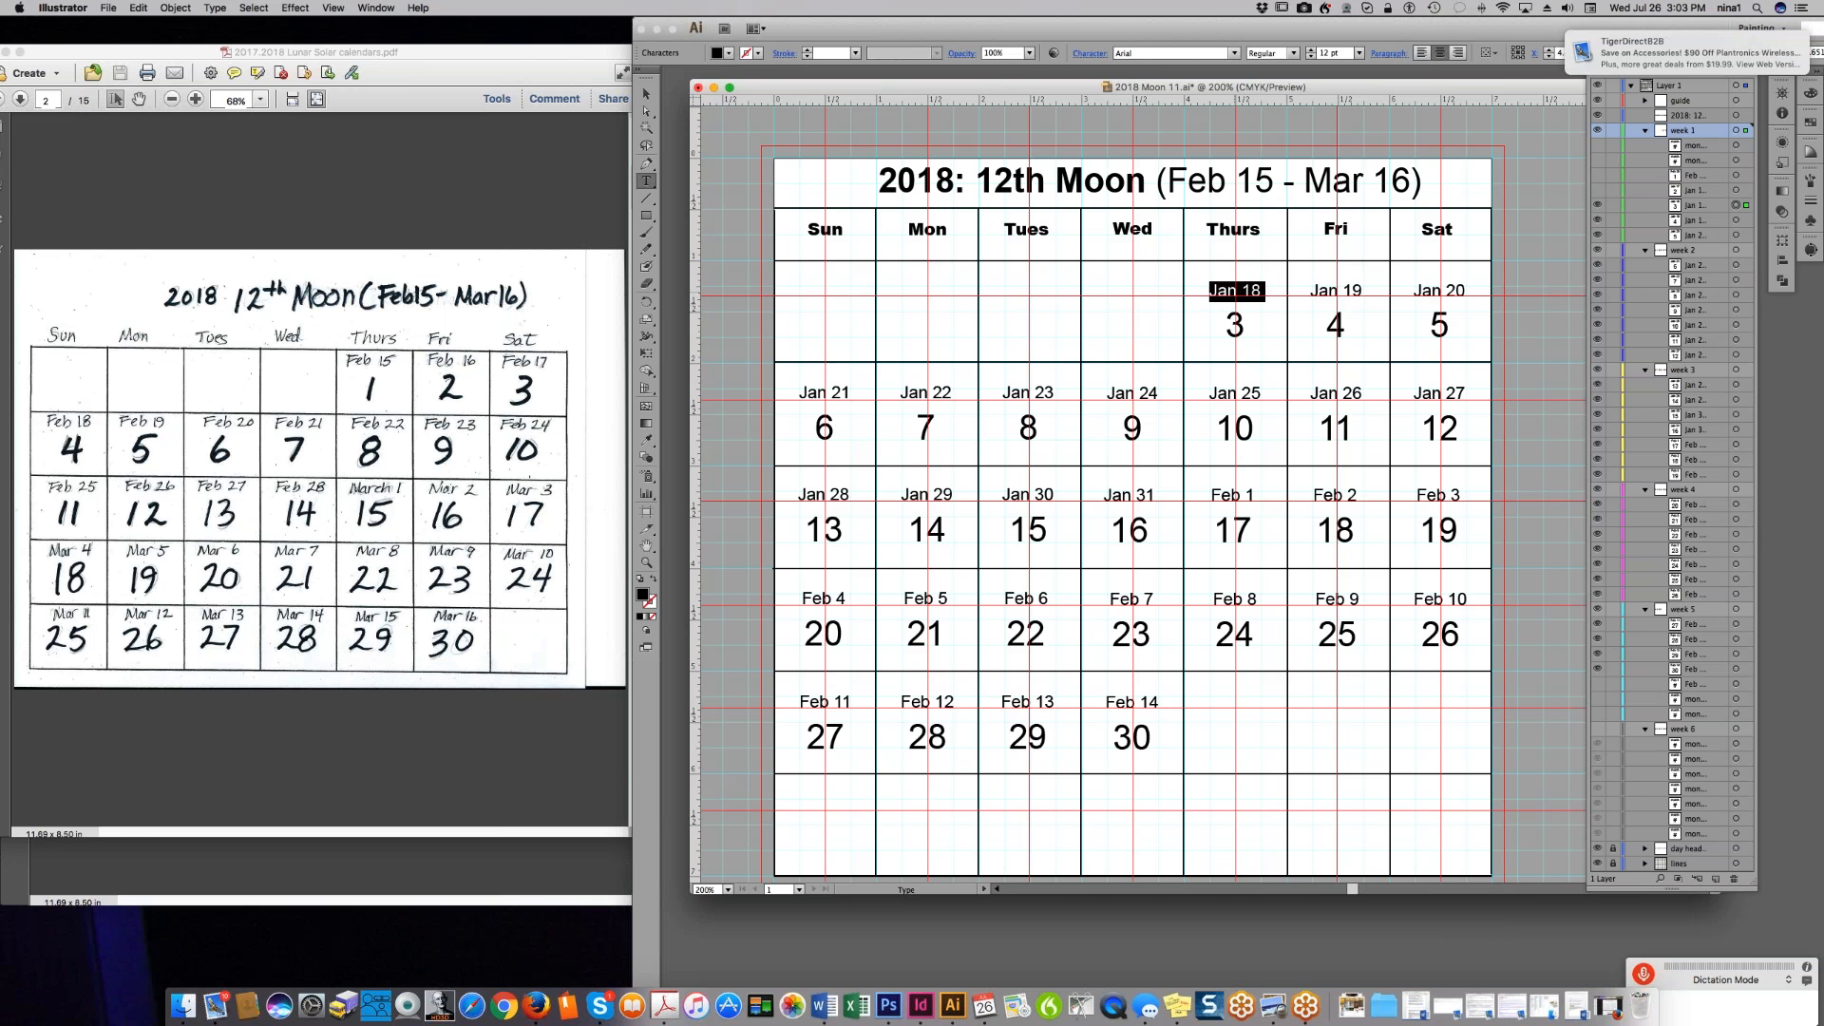
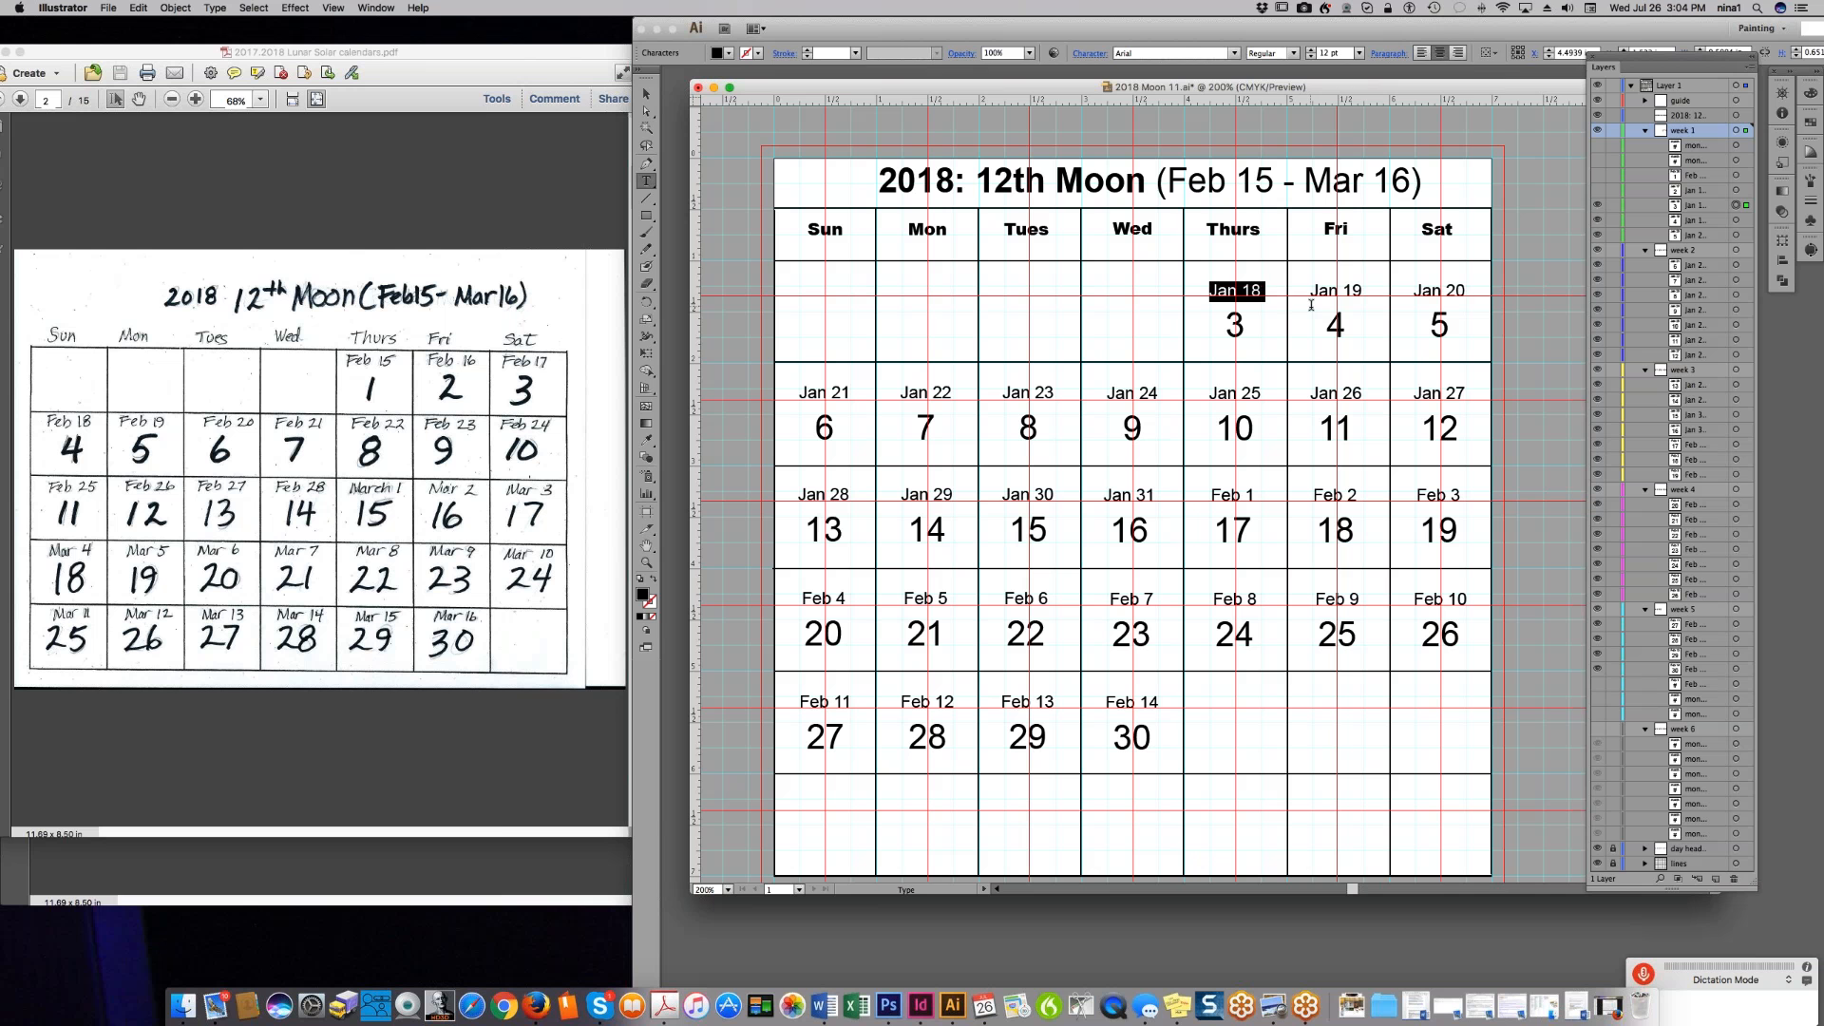
click(1252, 295)
double_click(1223, 289)
triple_click(1219, 295)
click(1118, 704)
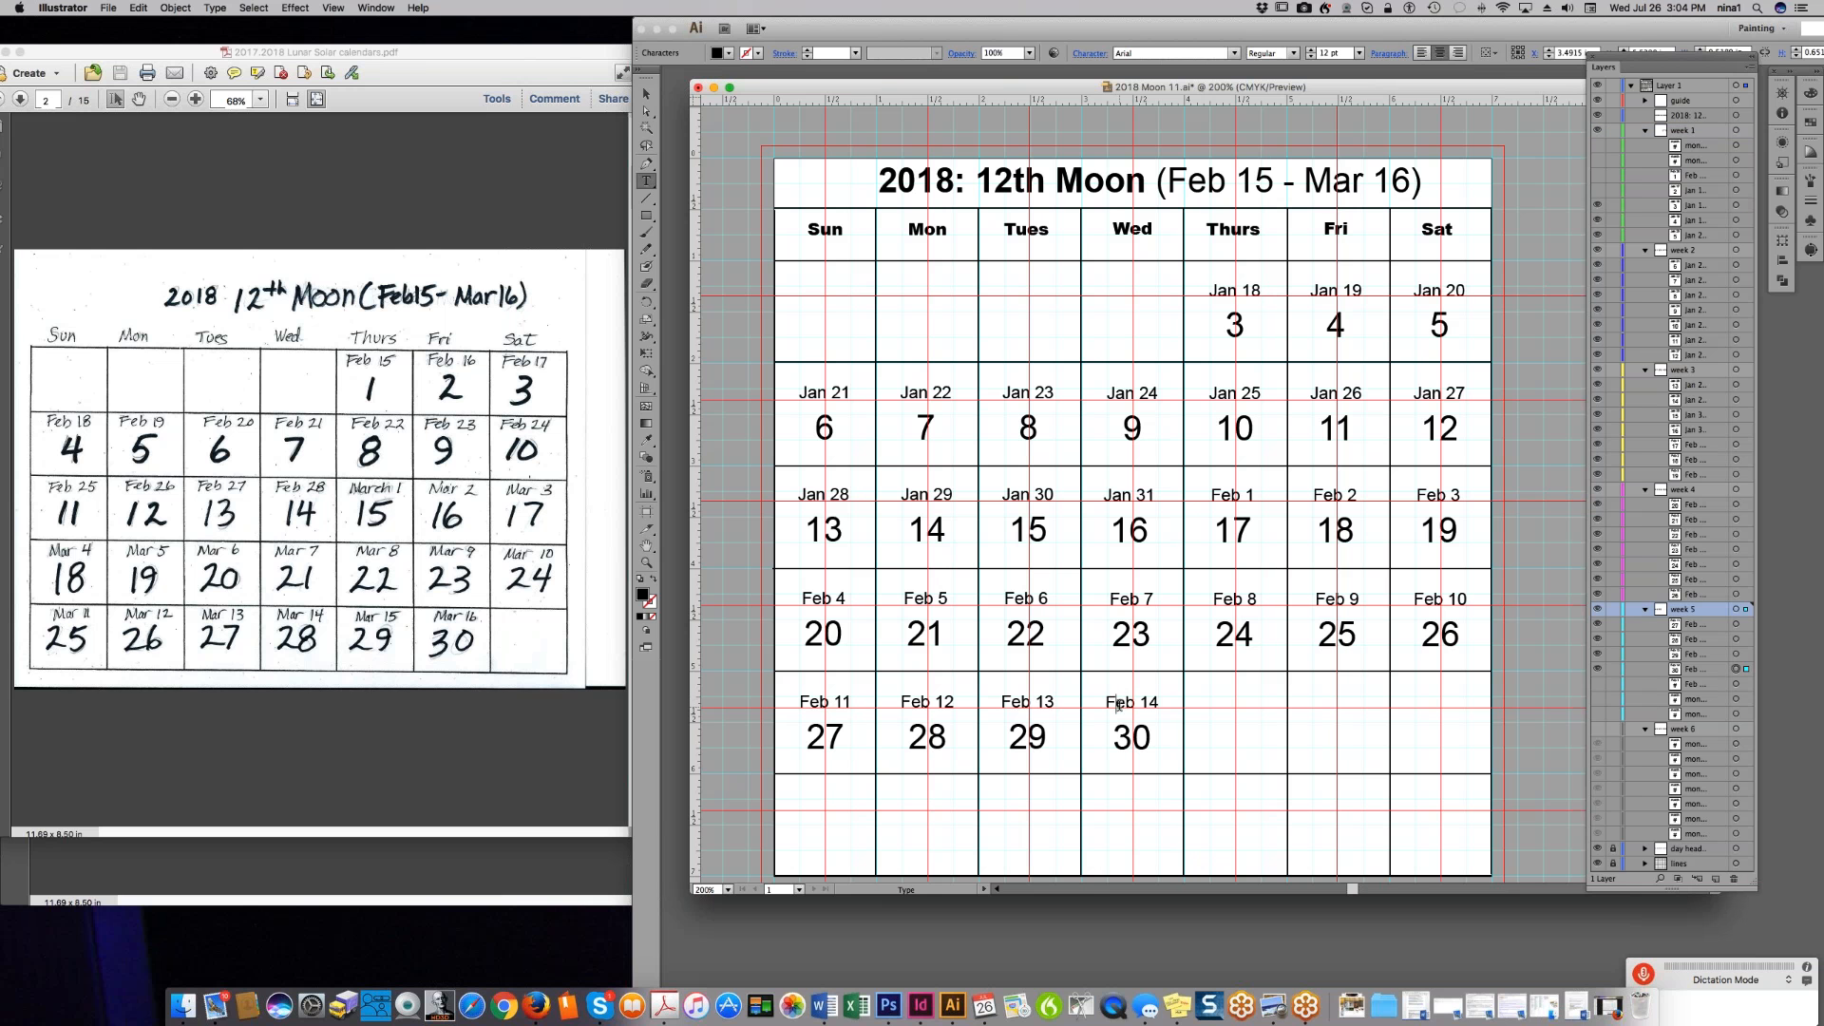
triple_click(1118, 704)
key(super+c)
double_click(1235, 295)
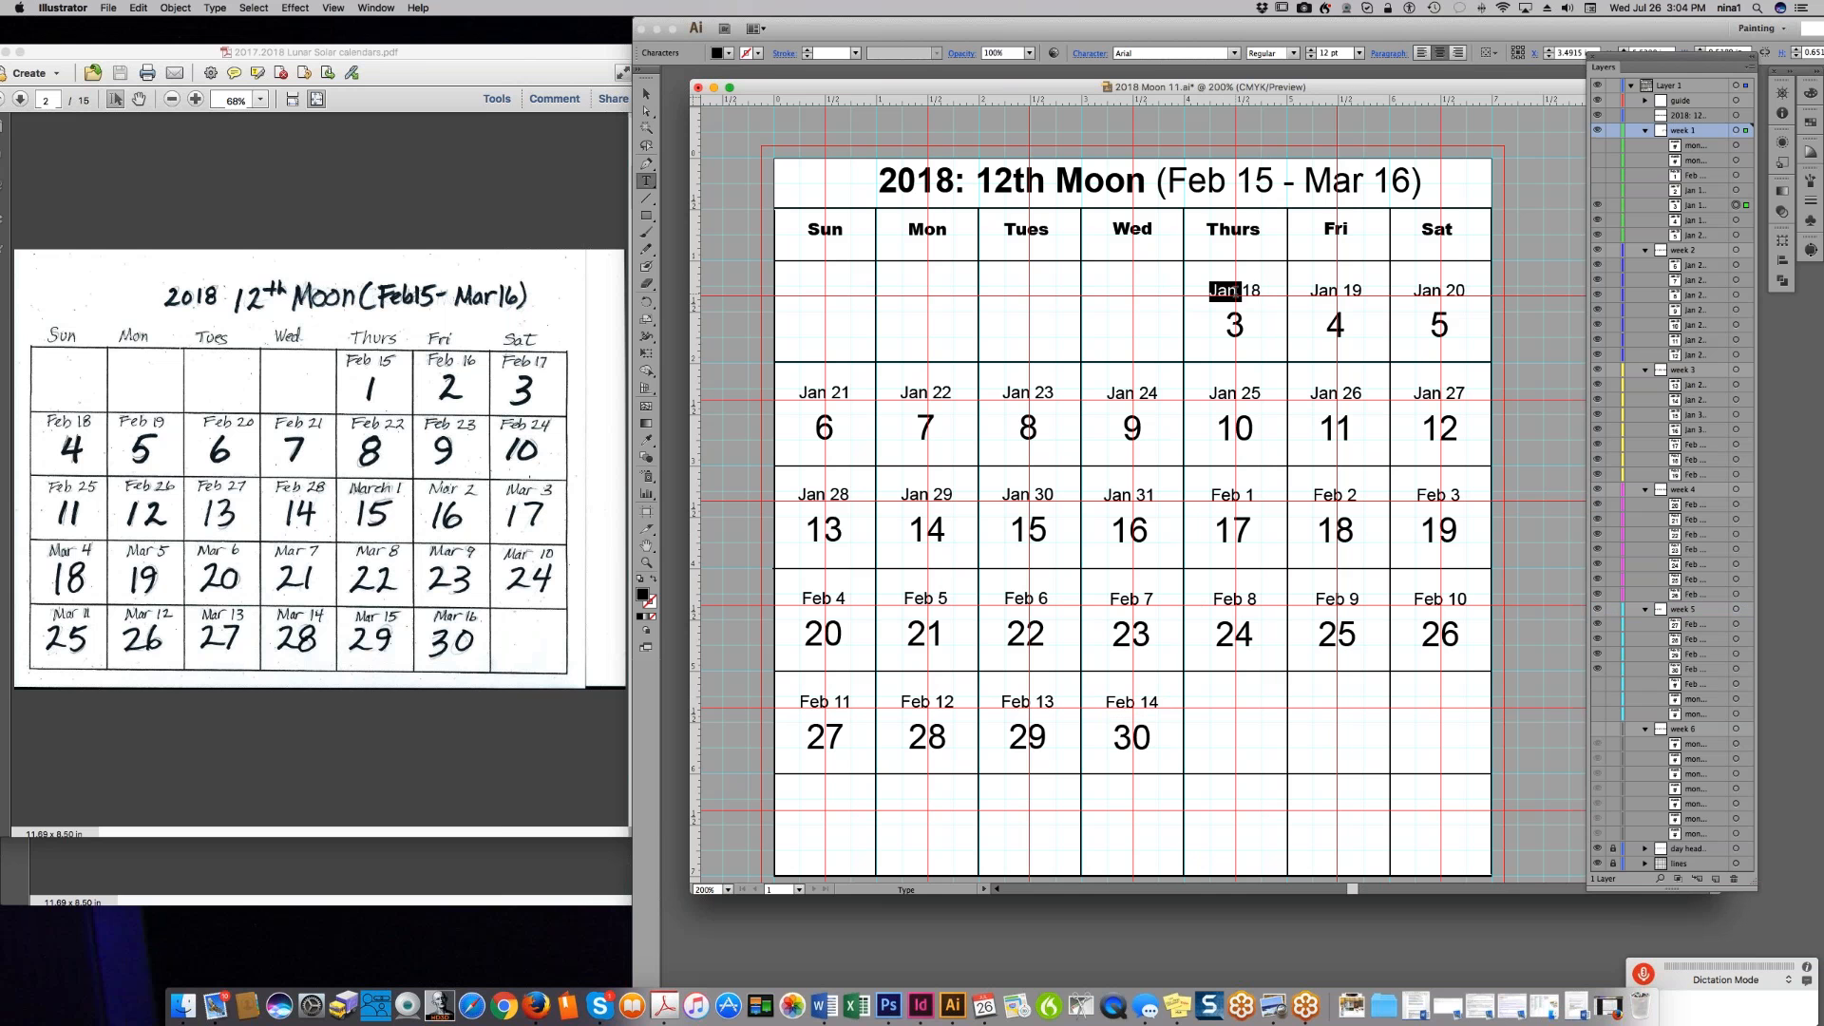
triple_click(1235, 295)
key(super+v)
text(5)
- Replace the week 1 Friday date with the copied date text and change it to Feb 16
double_click(1322, 292)
click(1321, 291)
triple_click(1321, 292)
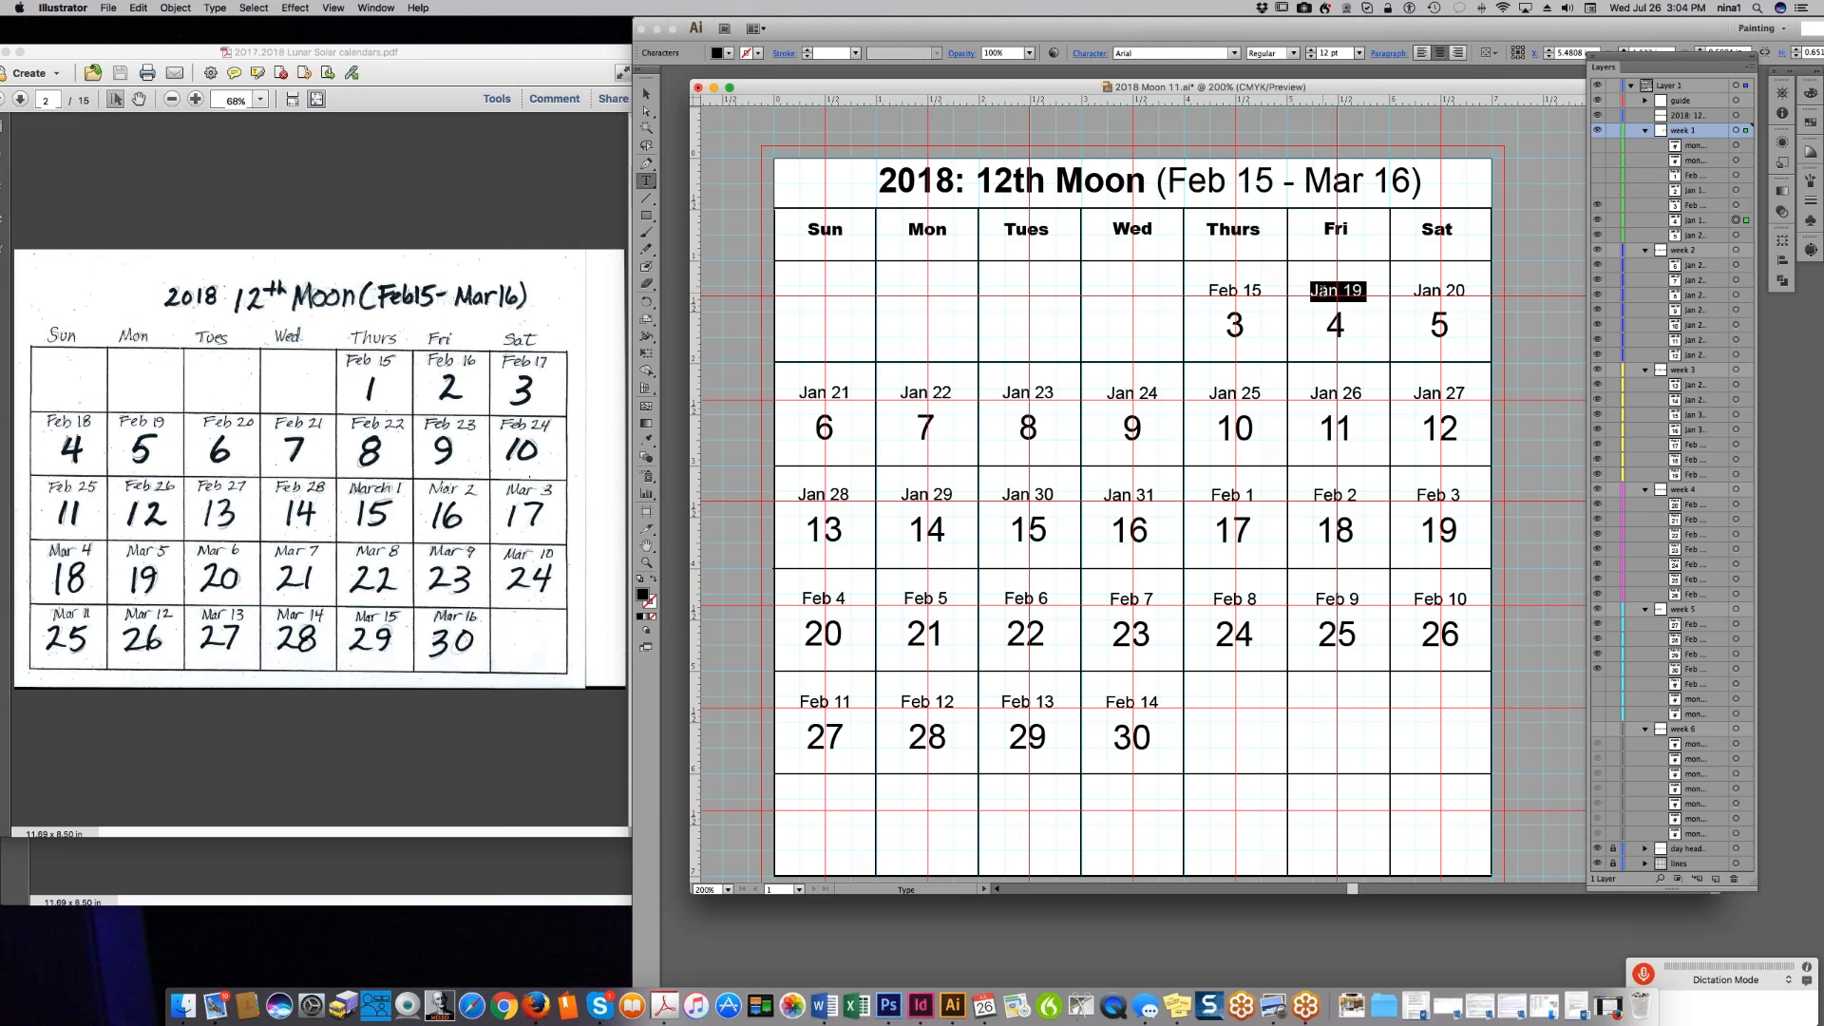
key(super+v)
drag(1368, 292, 1355, 291)
text(5)
text(6)
- Replace the week 1 Saturday date with Feb 17
triple_click(1432, 295)
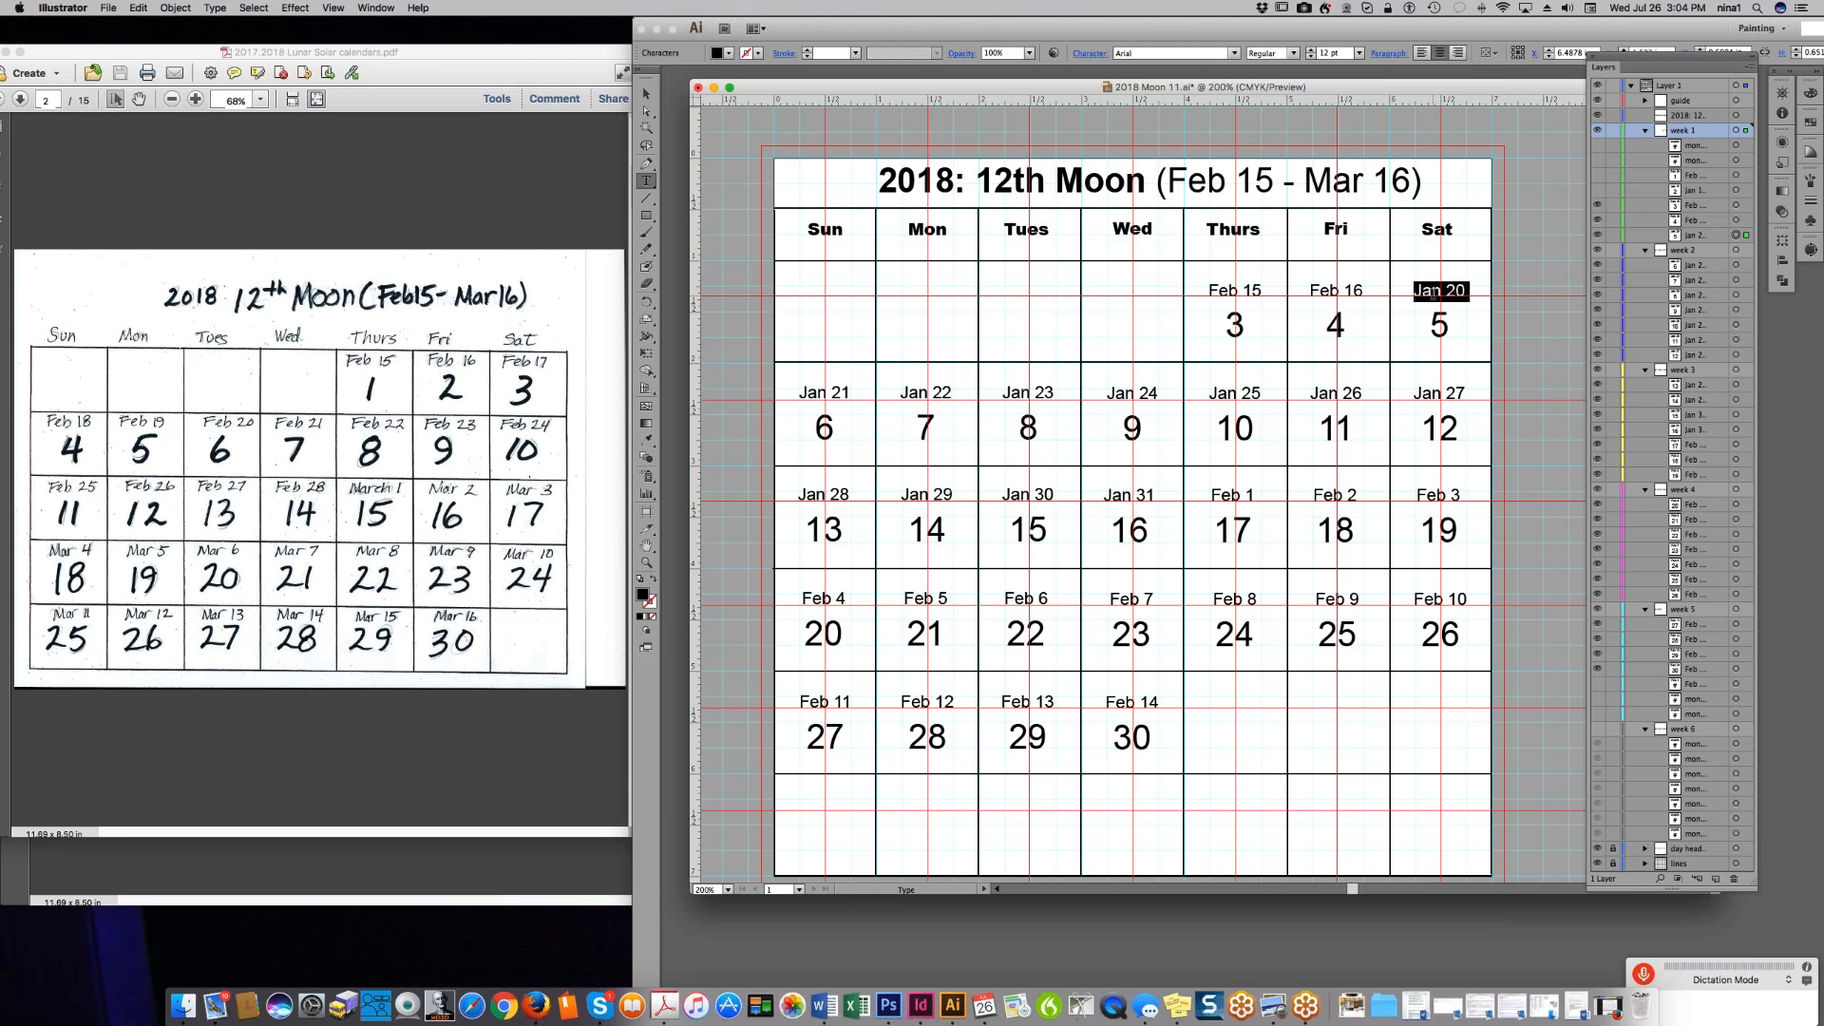
text(Feb 14)
key(Return)
drag(1458, 291, 1466, 290)
text(7)
key(BackSpace)
text(6)
key(BackSpace)
text(7)
- Replace the week 2 Sunday date with Feb 18
double_click(814, 392)
triple_click(814, 392)
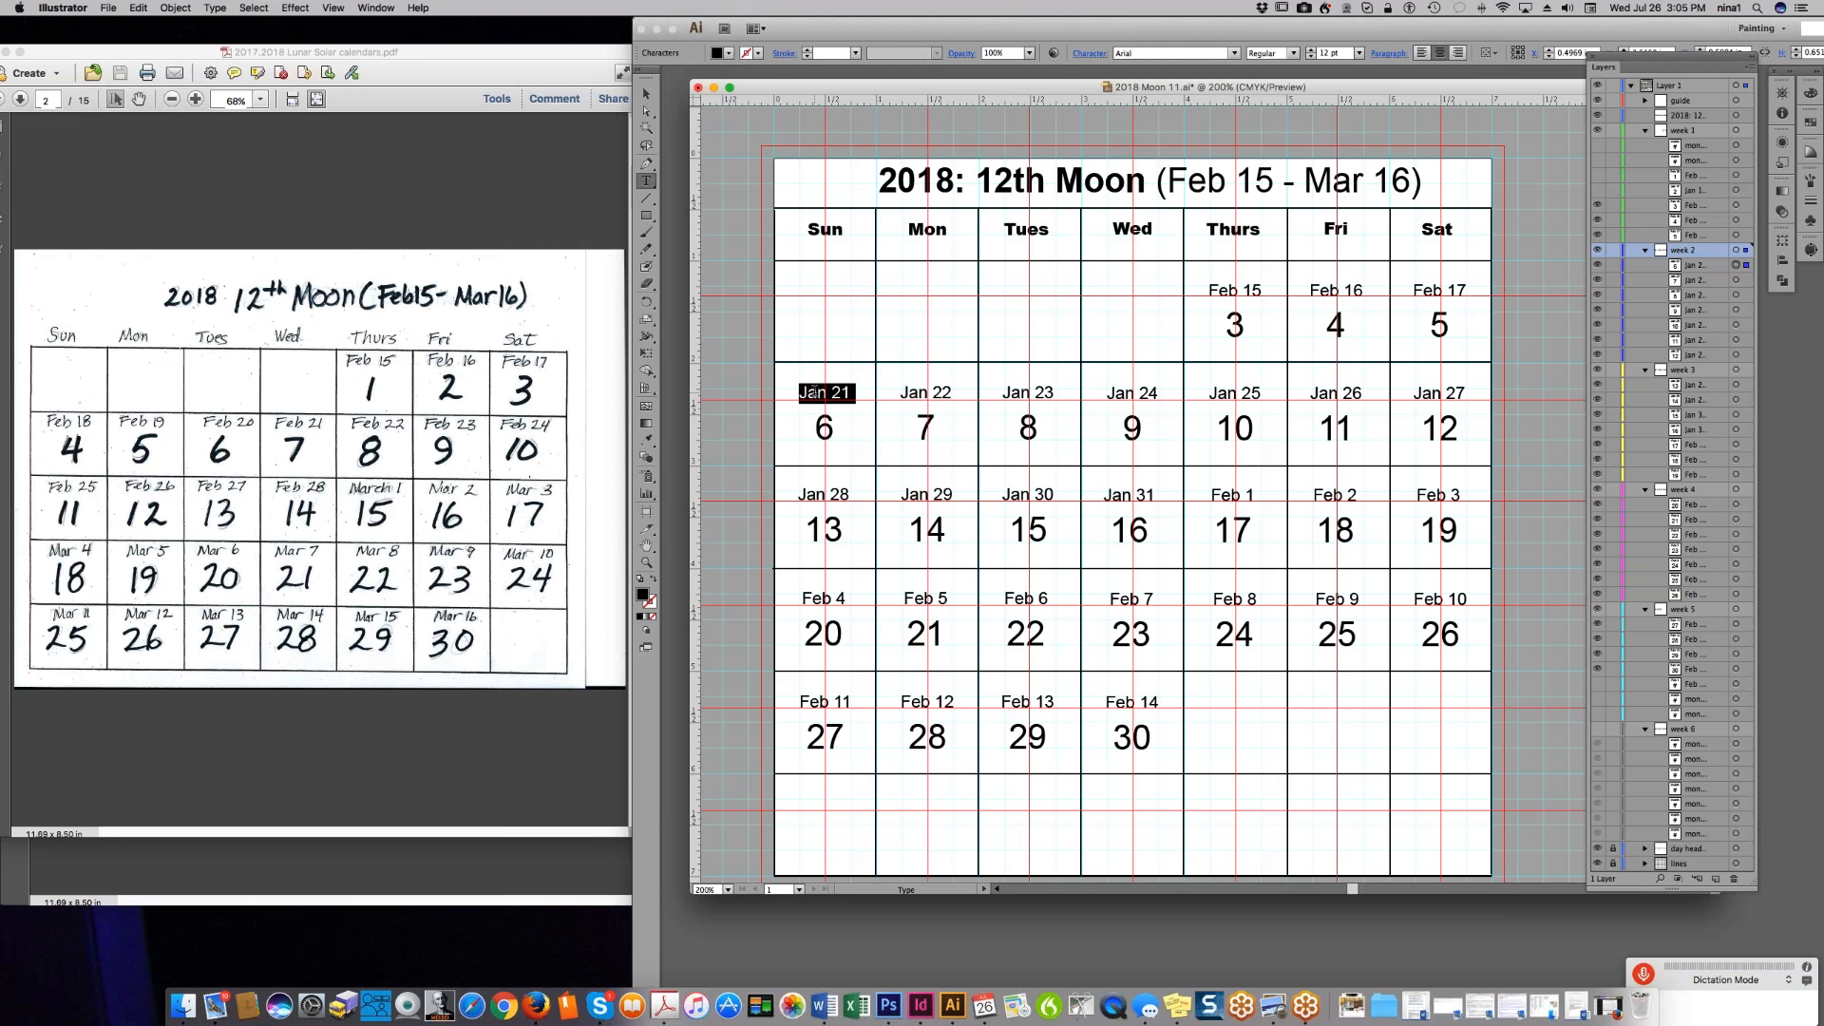
text(Feb 14)
drag(845, 393, 851, 393)
text(8)
- Replace the week 2 Monday date with a pasted February date changed to Feb 19
click(898, 393)
key(alt+shift+Right)
key(alt+shift+Right)
text(Feb 14)
key(shift+Left)
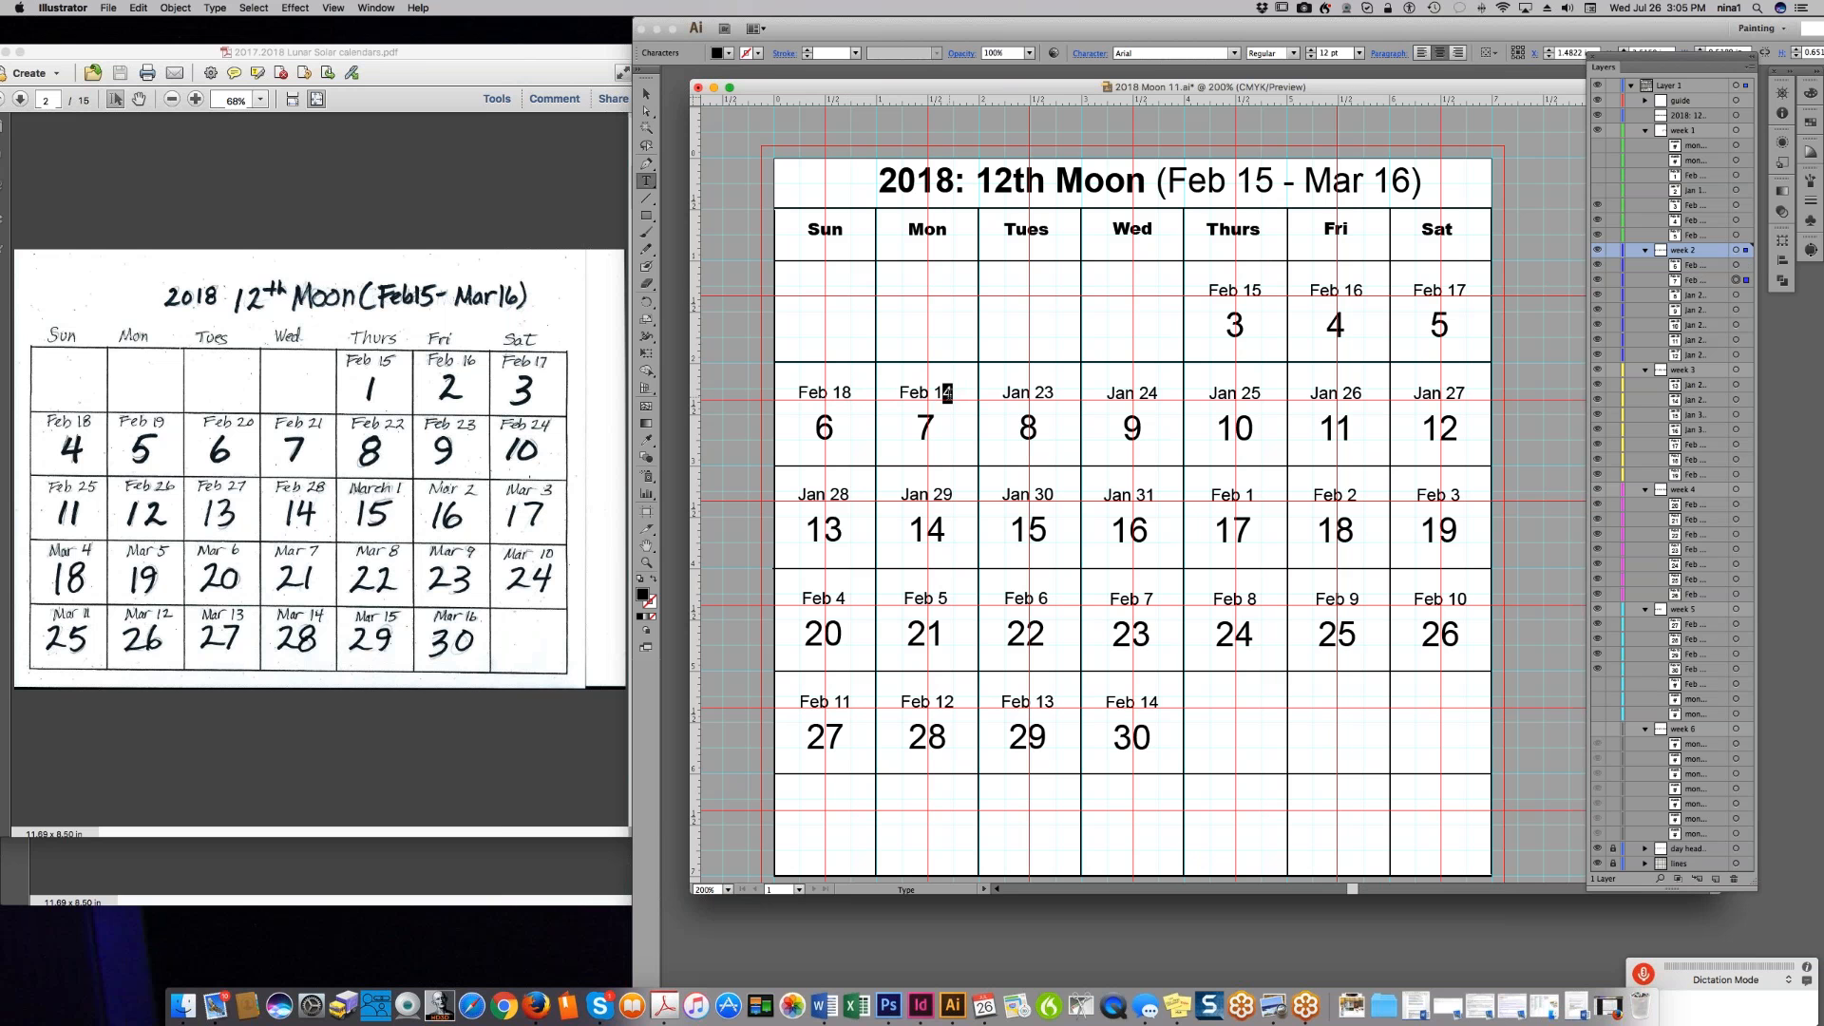
text(9)
- Change the week 2 Tuesday date to Feb 20 and copy that date text
triple_click(1012, 394)
text(Feb 14)
double_click(1037, 394)
text(20)
triple_click(1033, 393)
key(super+c)
- Replace the week 2 Wednesday and Thursday dates with the copied date, changed to Feb 21 and Feb 22
triple_click(1132, 395)
text(Feb 201)
triple_click(1236, 395)
key(super+v)
drag(1250, 393, 1257, 393)
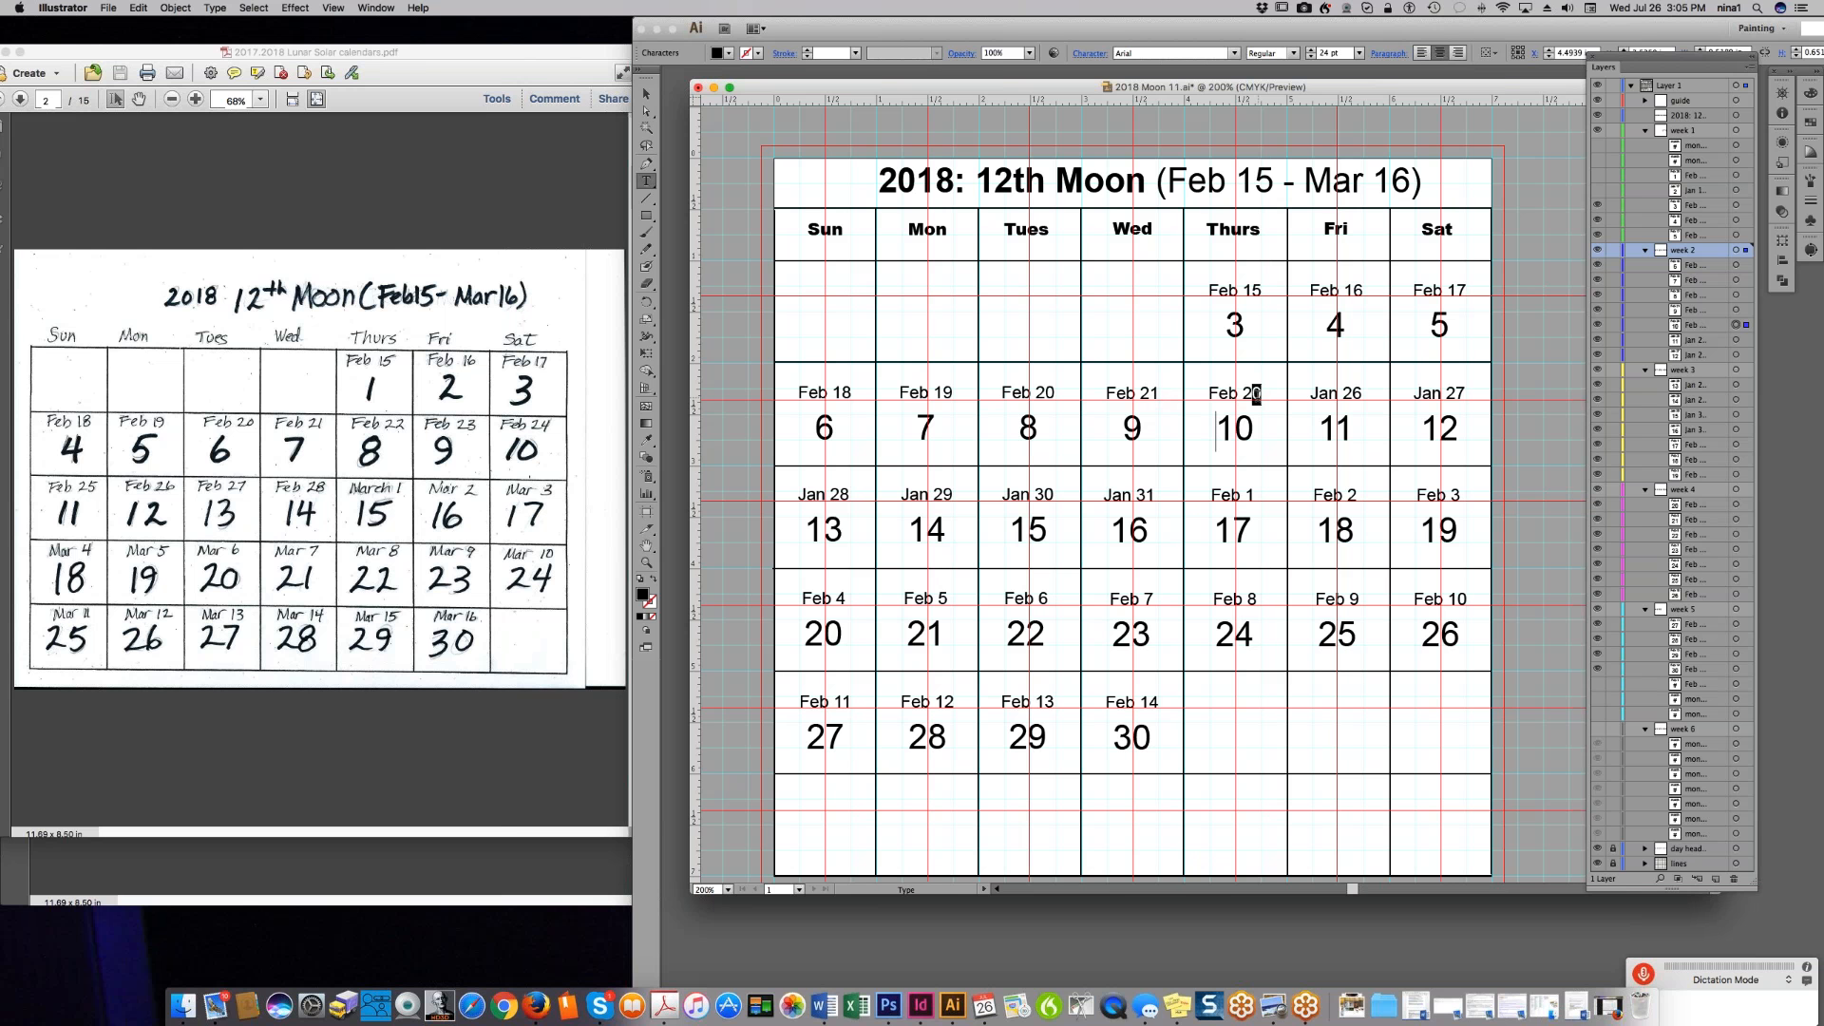
text(2)
- Replace the week 2 Friday and Saturday dates with the copied date, changed to Feb 23 and Feb 24
triple_click(1334, 395)
key(super+v)
drag(1353, 394, 1360, 393)
text(3)
triple_click(1462, 393)
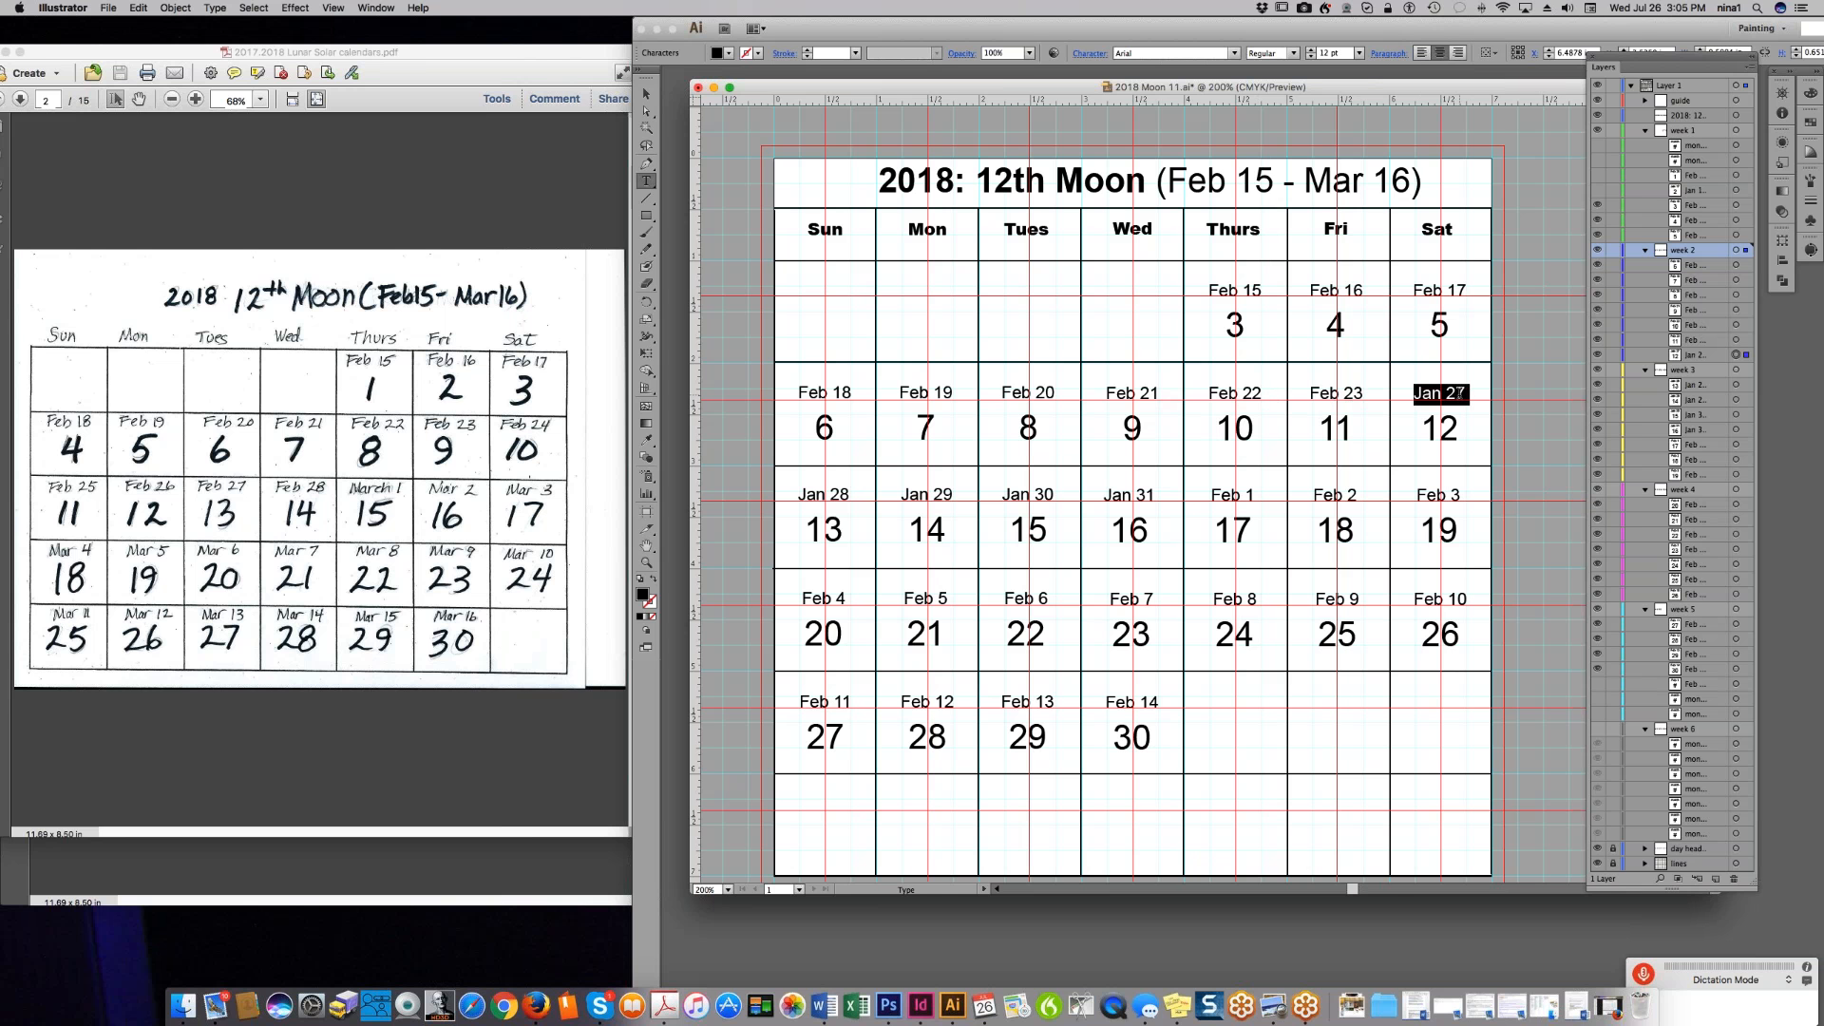
click(1460, 393)
triple_click(1441, 393)
key(super+v)
key(shift+Left)
text(4)
- Replace the week 3 Sunday and Monday dates with Feb 25 and Feb 26
triple_click(831, 498)
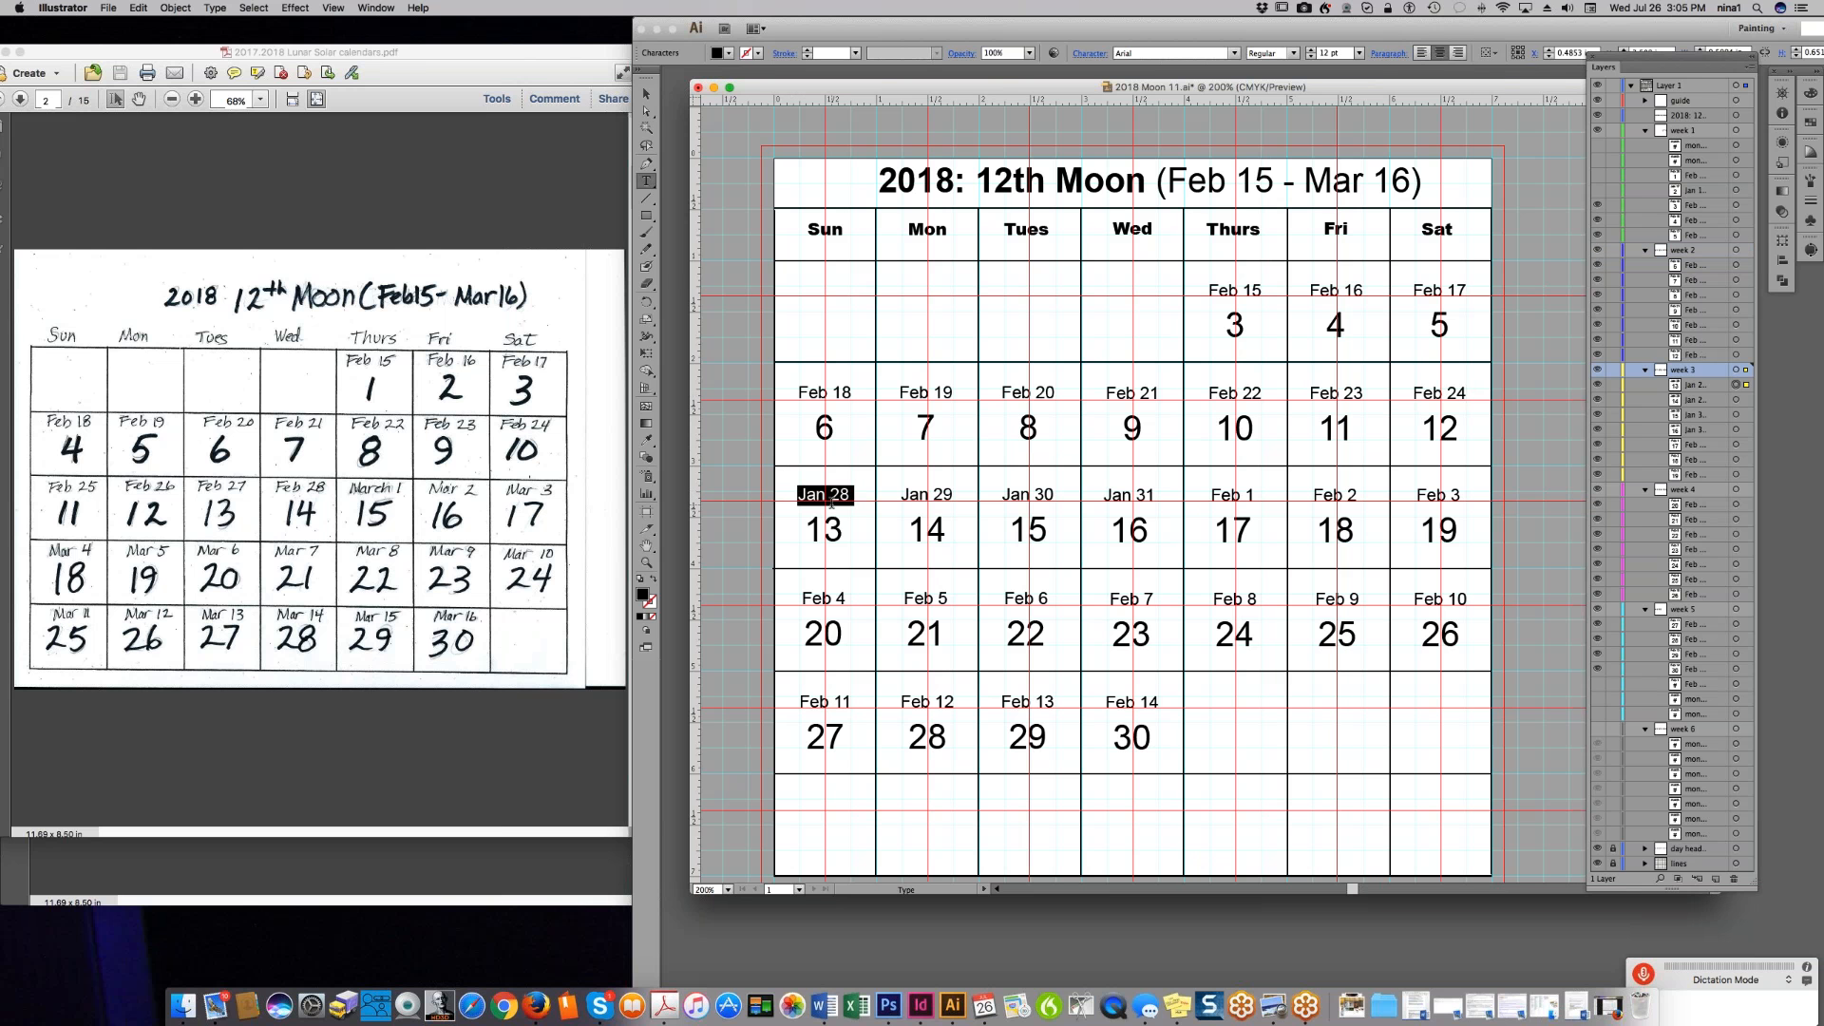
key(super+v)
drag(841, 494, 855, 494)
text(5)
drag(901, 493, 926, 495)
click(931, 495)
triple_click(930, 495)
text(Feb 20)
key(shift+Left)
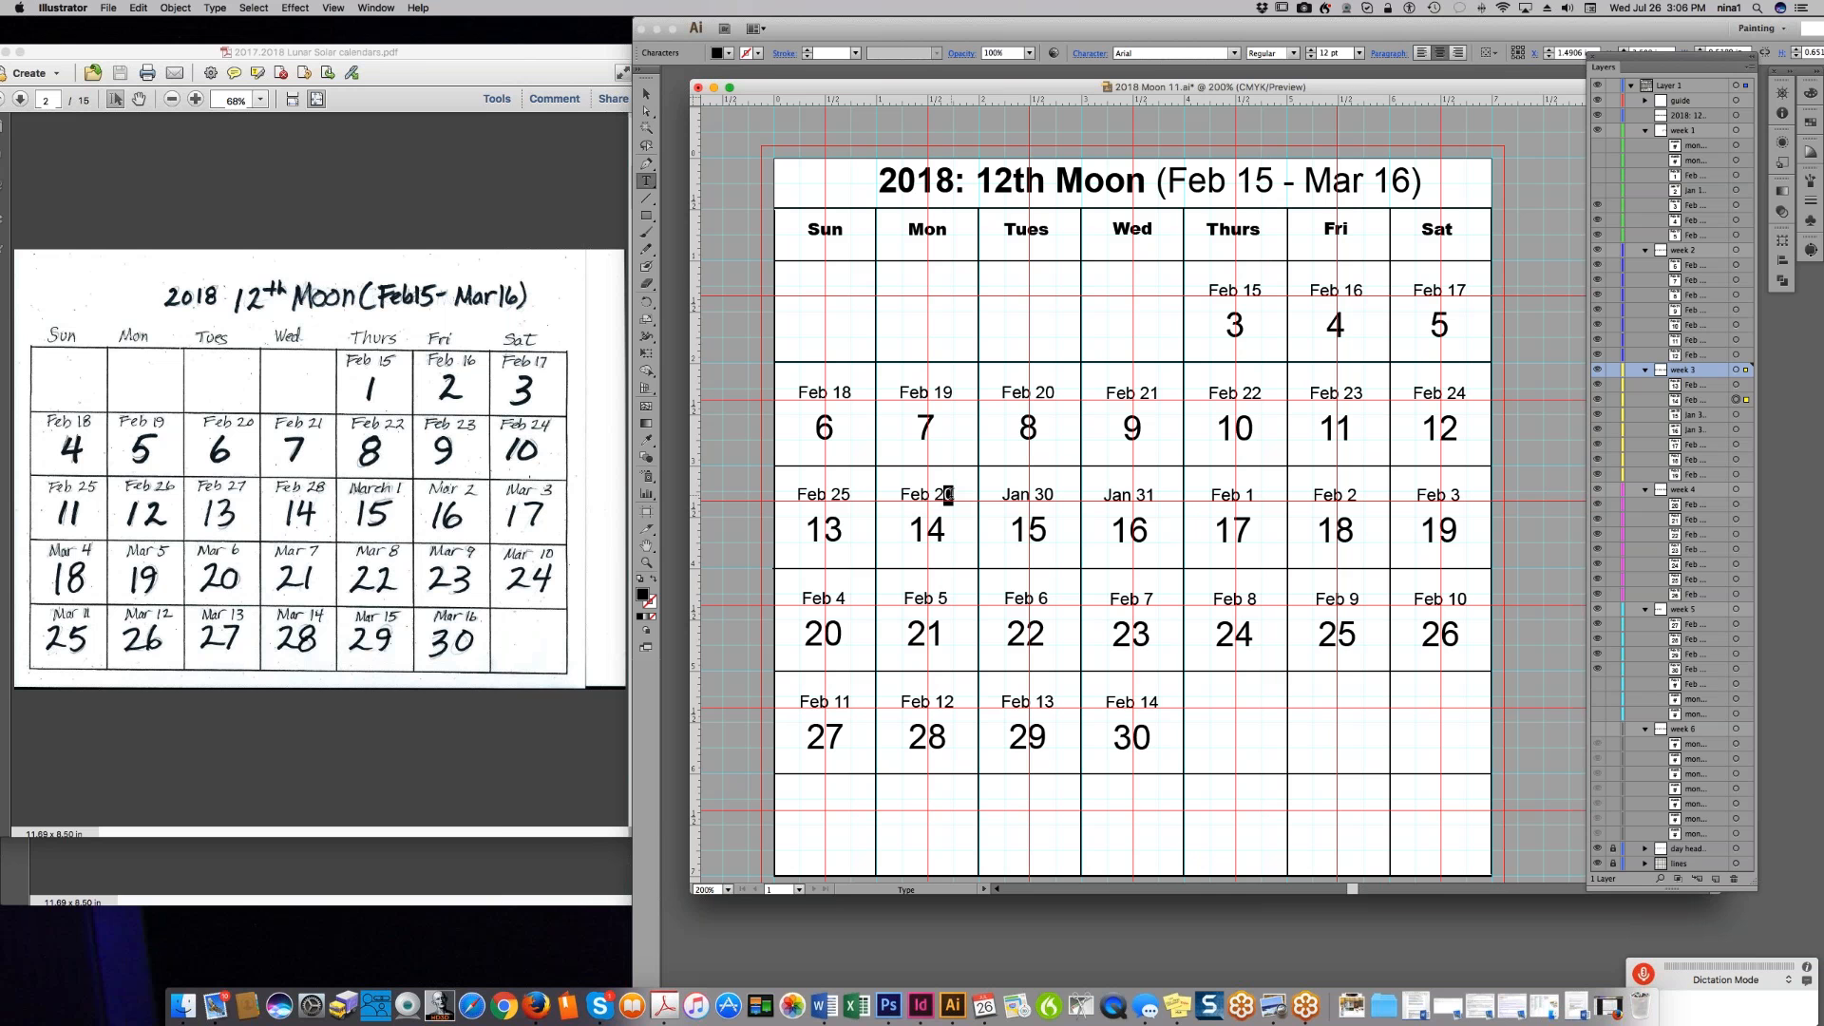
text(6)
- Replace the week 3 Tuesday and Wednesday dates with Feb 27 and Feb 28
click(1009, 492)
double_click(1009, 492)
triple_click(1009, 493)
text(Feb 20)
drag(1054, 495, 1043, 495)
text(7)
click(1105, 495)
drag(1105, 495, 1159, 495)
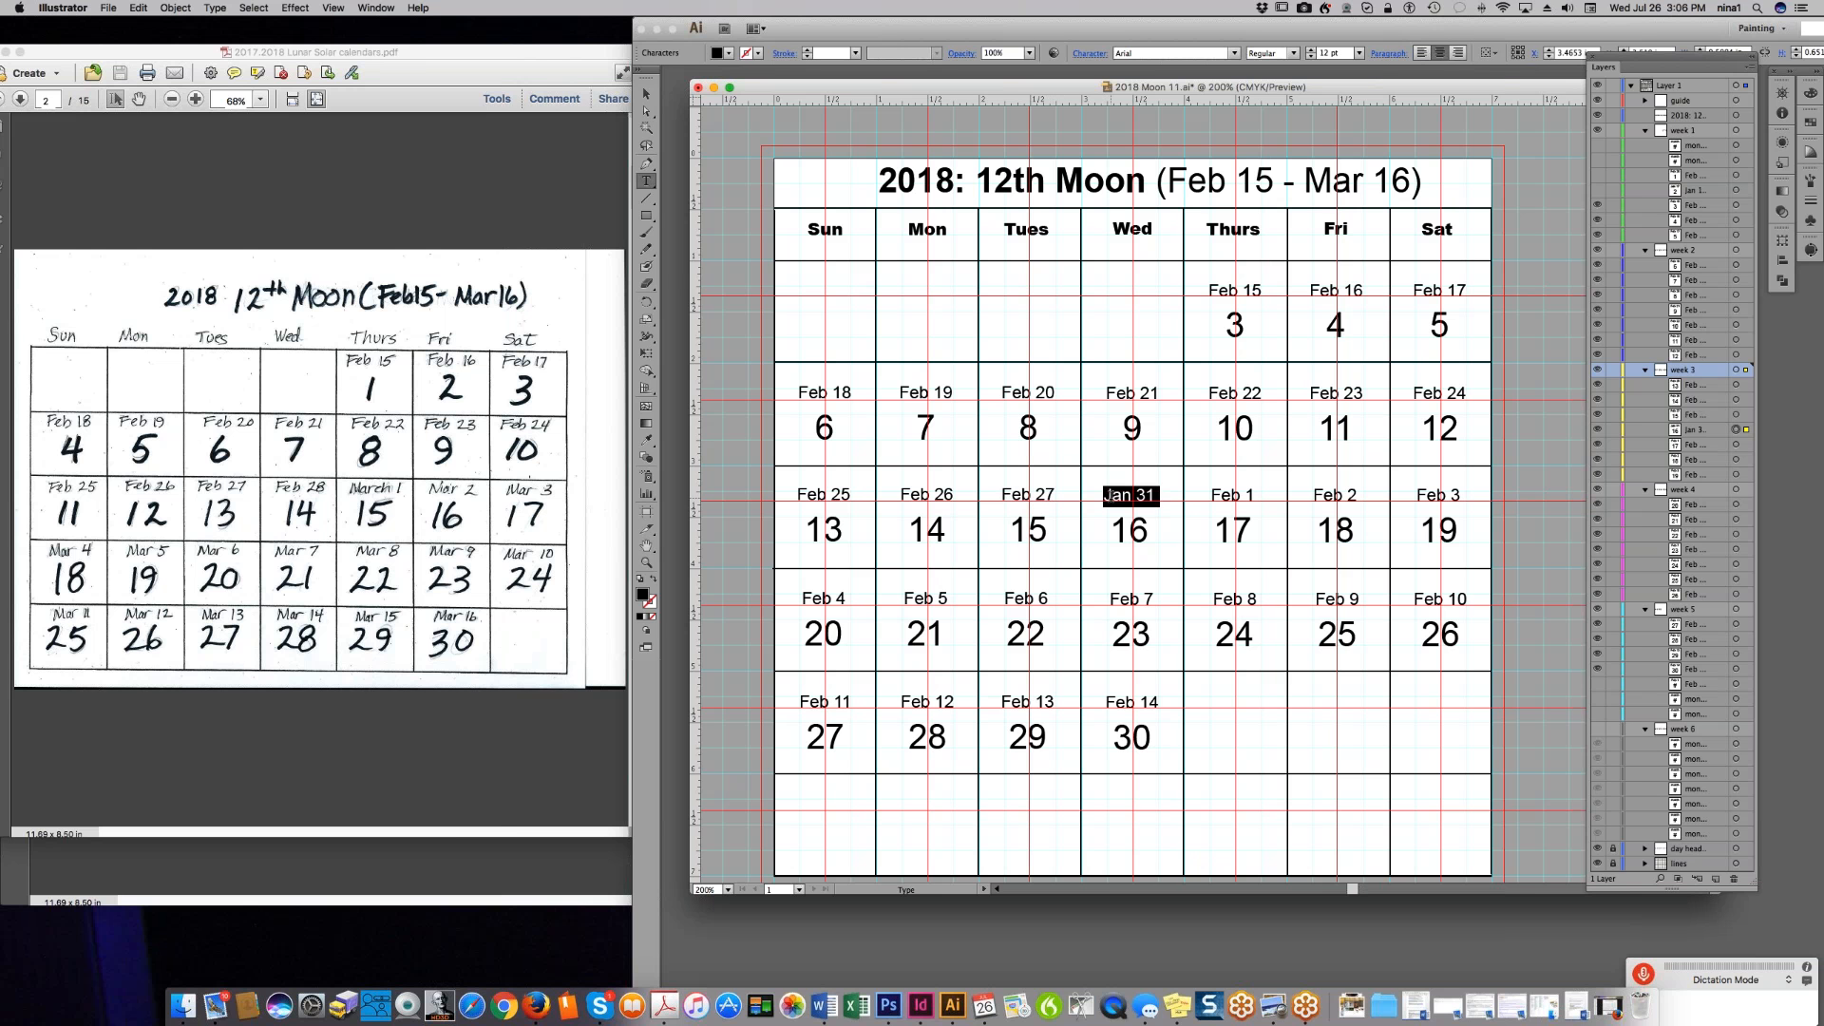
key(super+v)
drag(1156, 495, 1147, 495)
text(8)
- Change the month to March in the week 3 Thursday date, copy the word, and apply it to the Friday and Saturday dates
drag(1213, 495, 1243, 495)
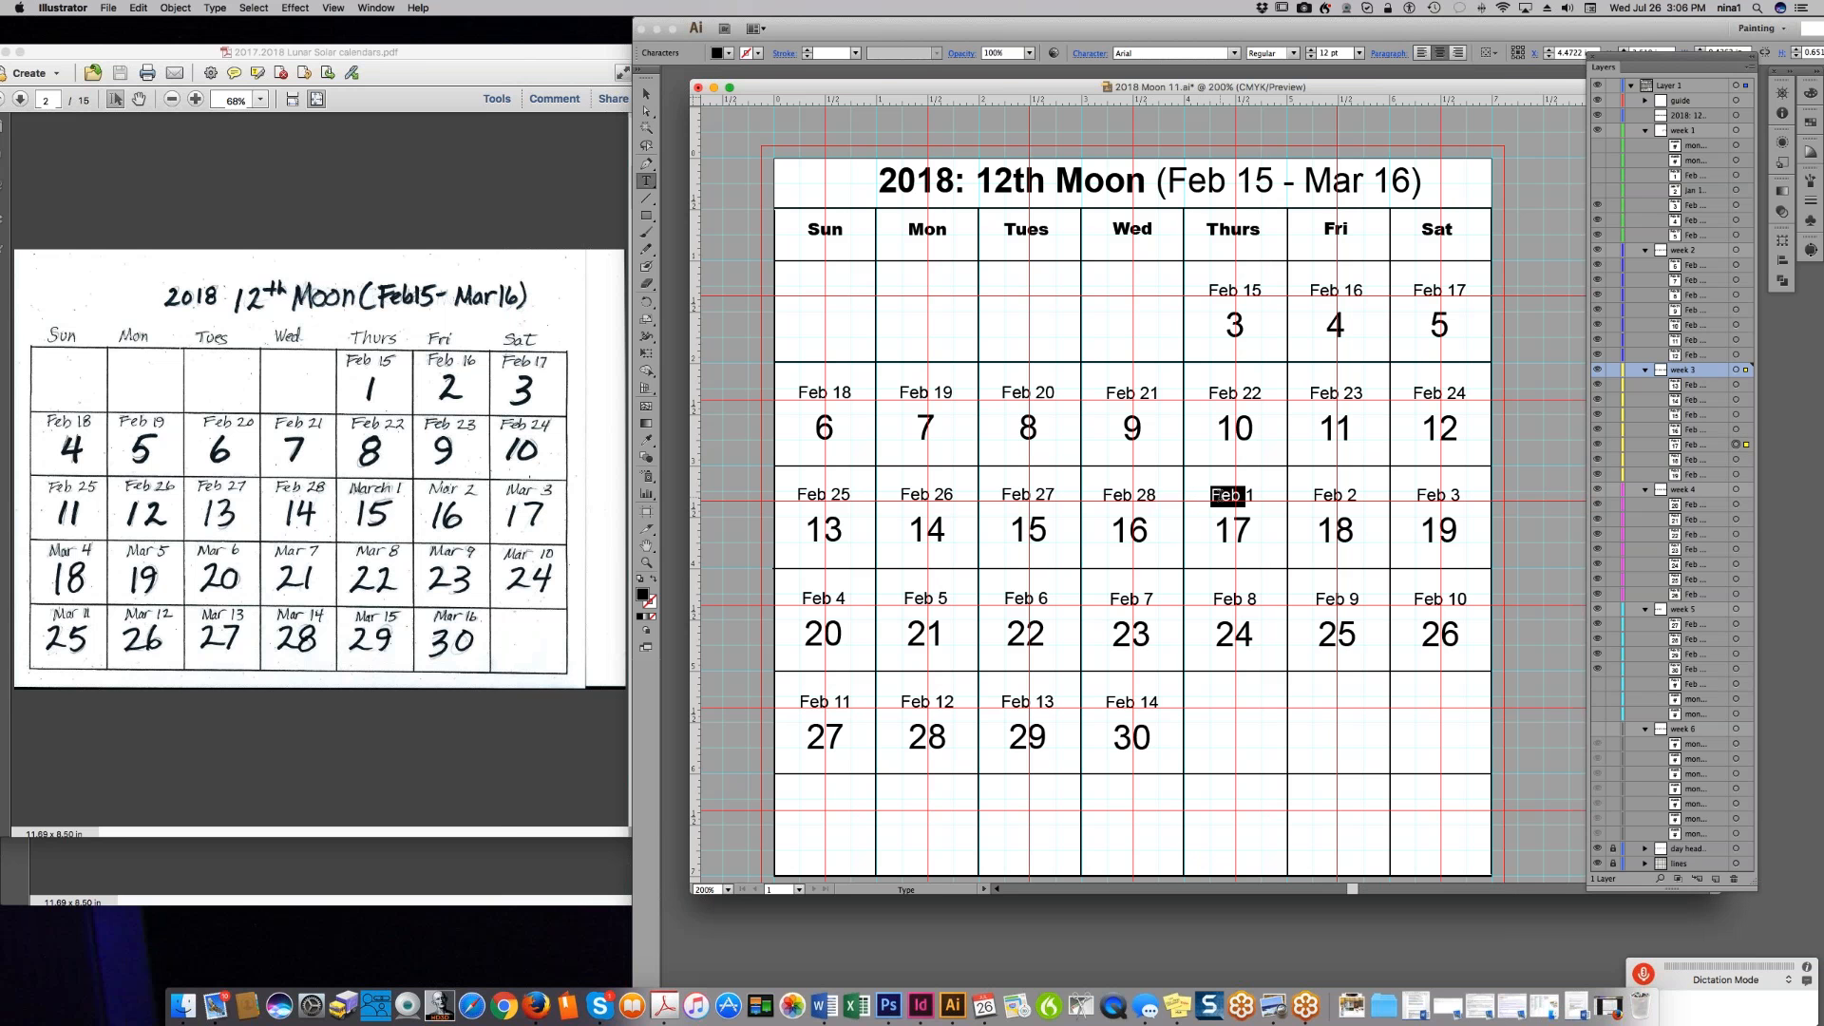
text(March)
triple_click(1225, 494)
double_click(1226, 494)
key(super+c)
double_click(1327, 495)
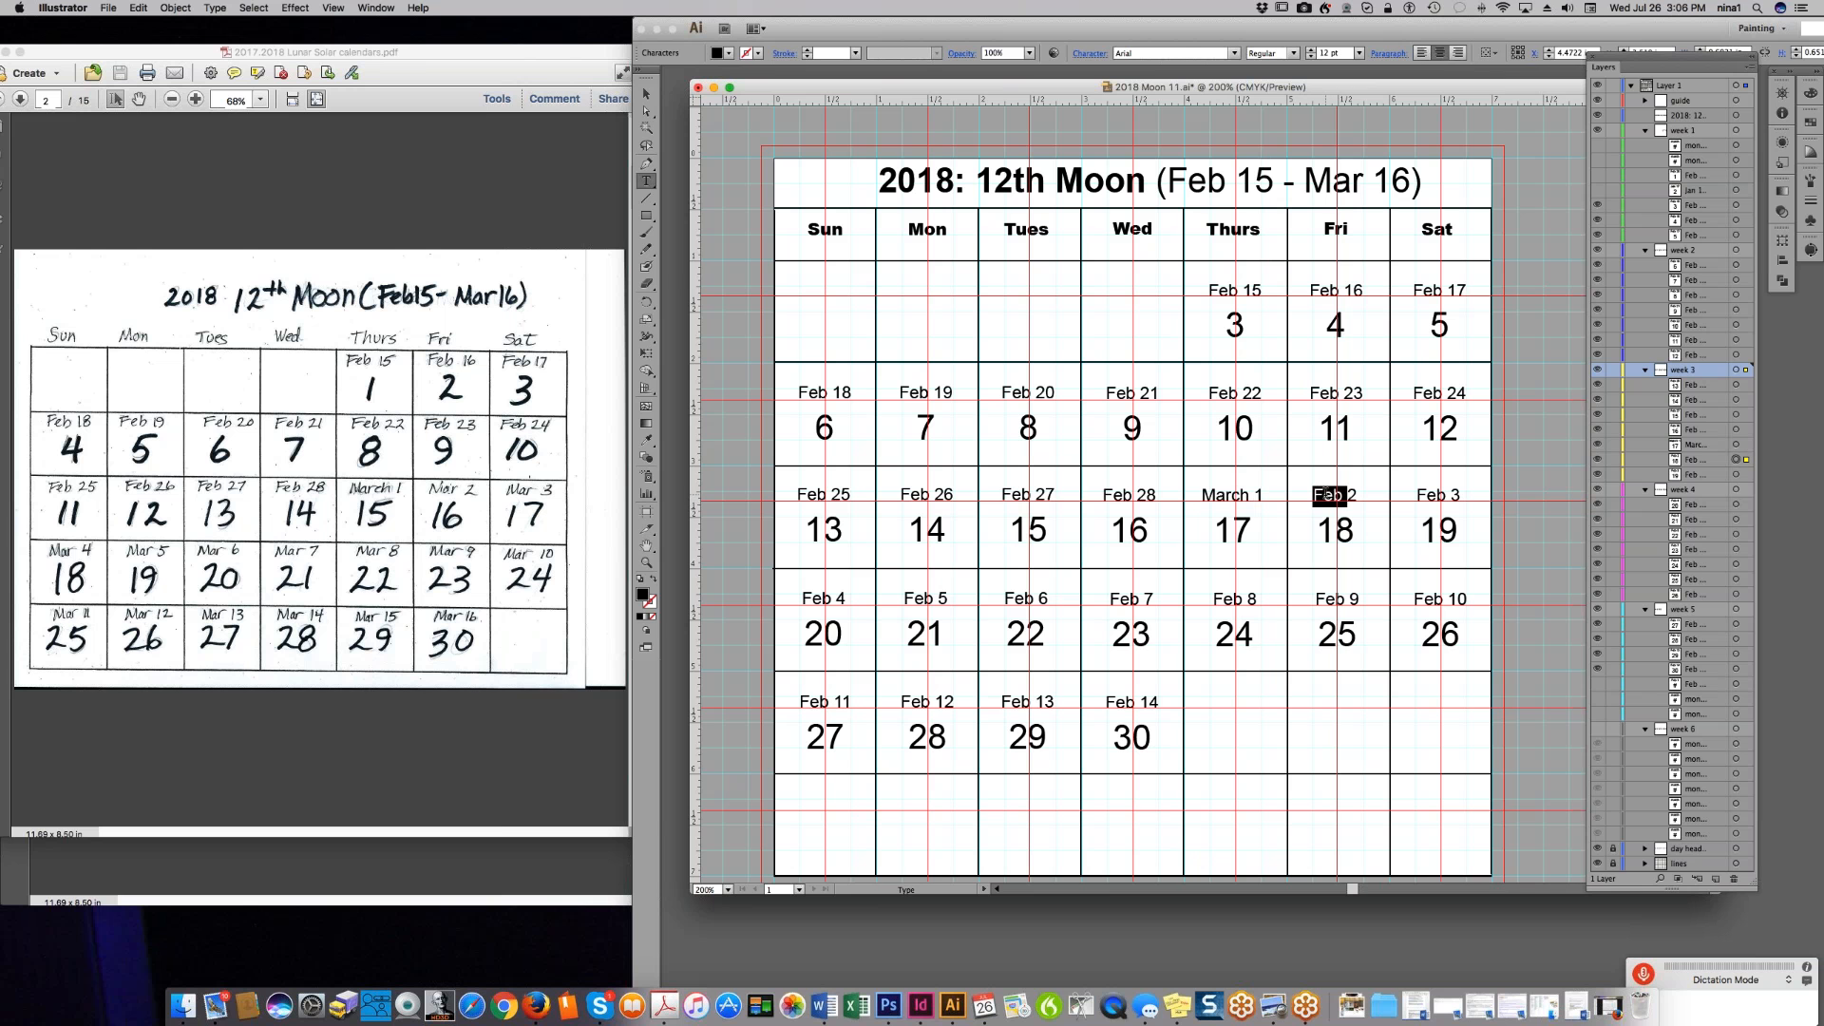
key(super+v)
double_click(1432, 495)
key(super+v)
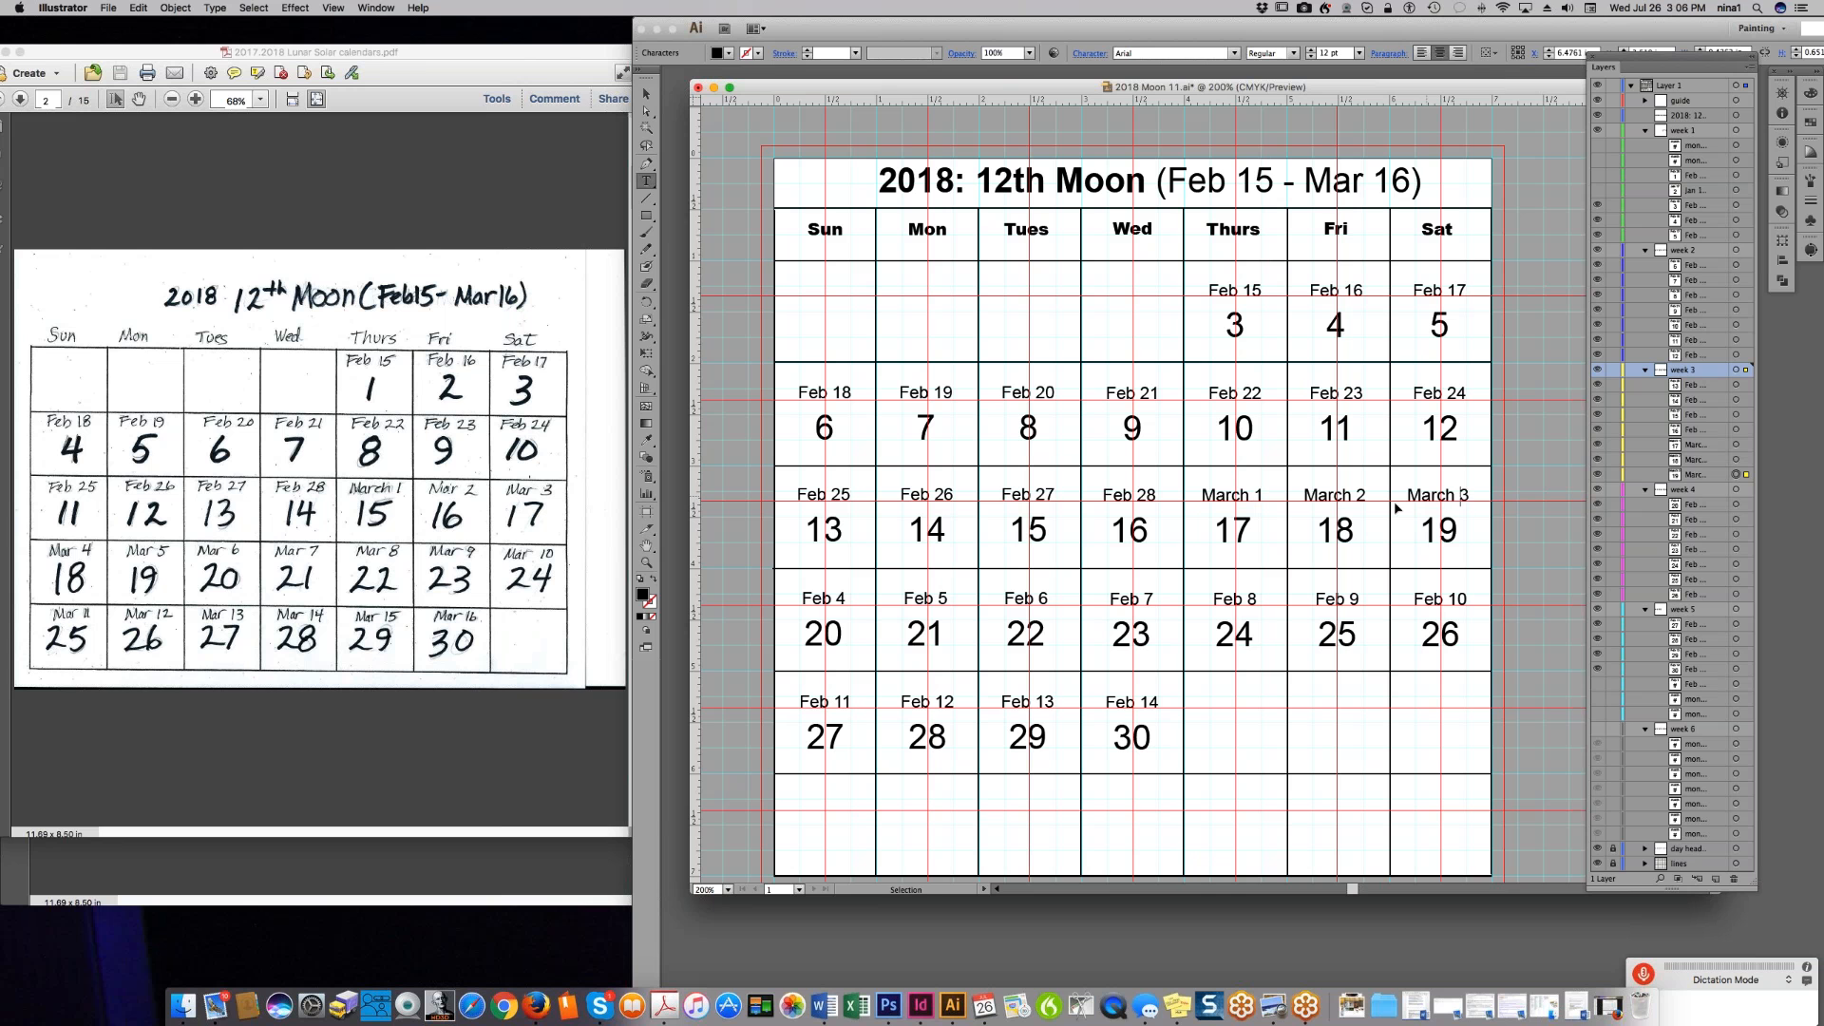
- Replace the month with the copied word March in all seven week 4 dates, March 4 through March 10
double_click(815, 598)
key(super+v)
double_click(918, 598)
key(super+v)
double_click(1014, 598)
key(super+v)
double_click(1119, 598)
key(super+v)
double_click(1224, 598)
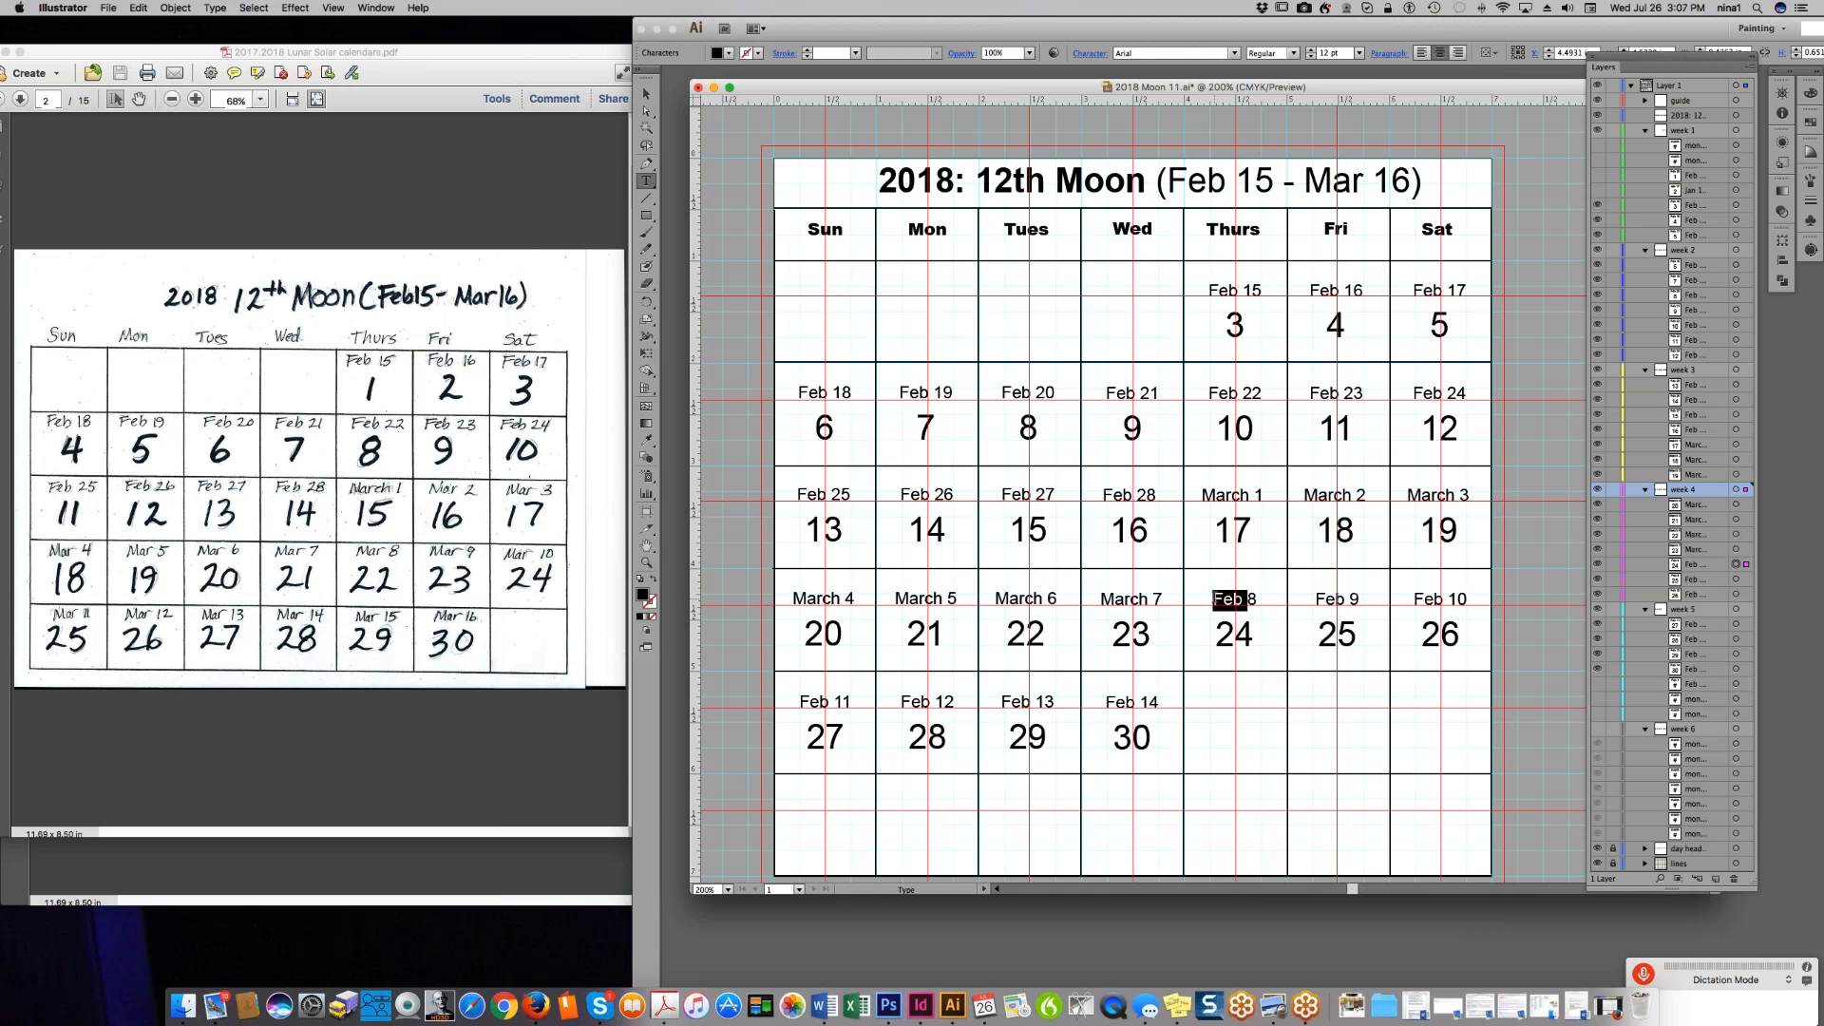
key(super+v)
double_click(1330, 598)
key(super+v)
double_click(1427, 599)
key(super+v)
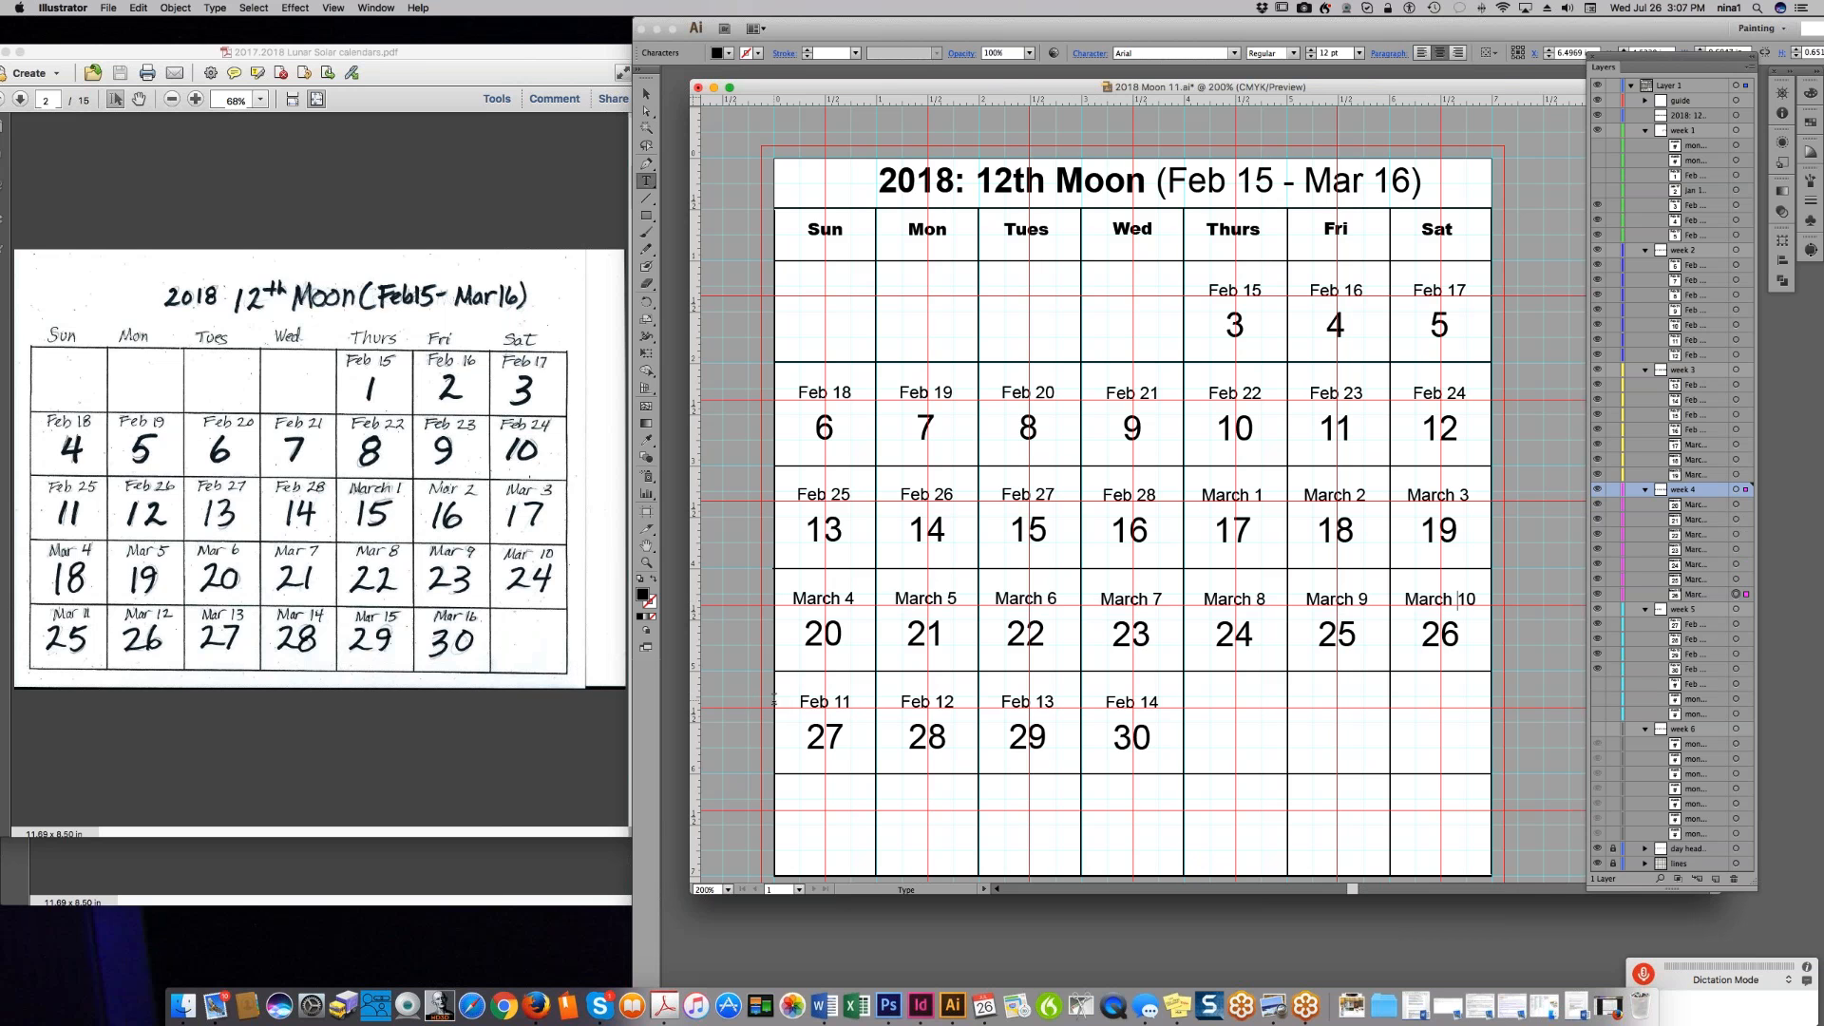
- Replace the month with the copied word March in the week 5 Sunday to Wednesday dates, March 11 through March 14
double_click(812, 701)
key(super+v)
double_click(915, 702)
key(super+v)
double_click(1014, 701)
key(super+v)
double_click(1107, 702)
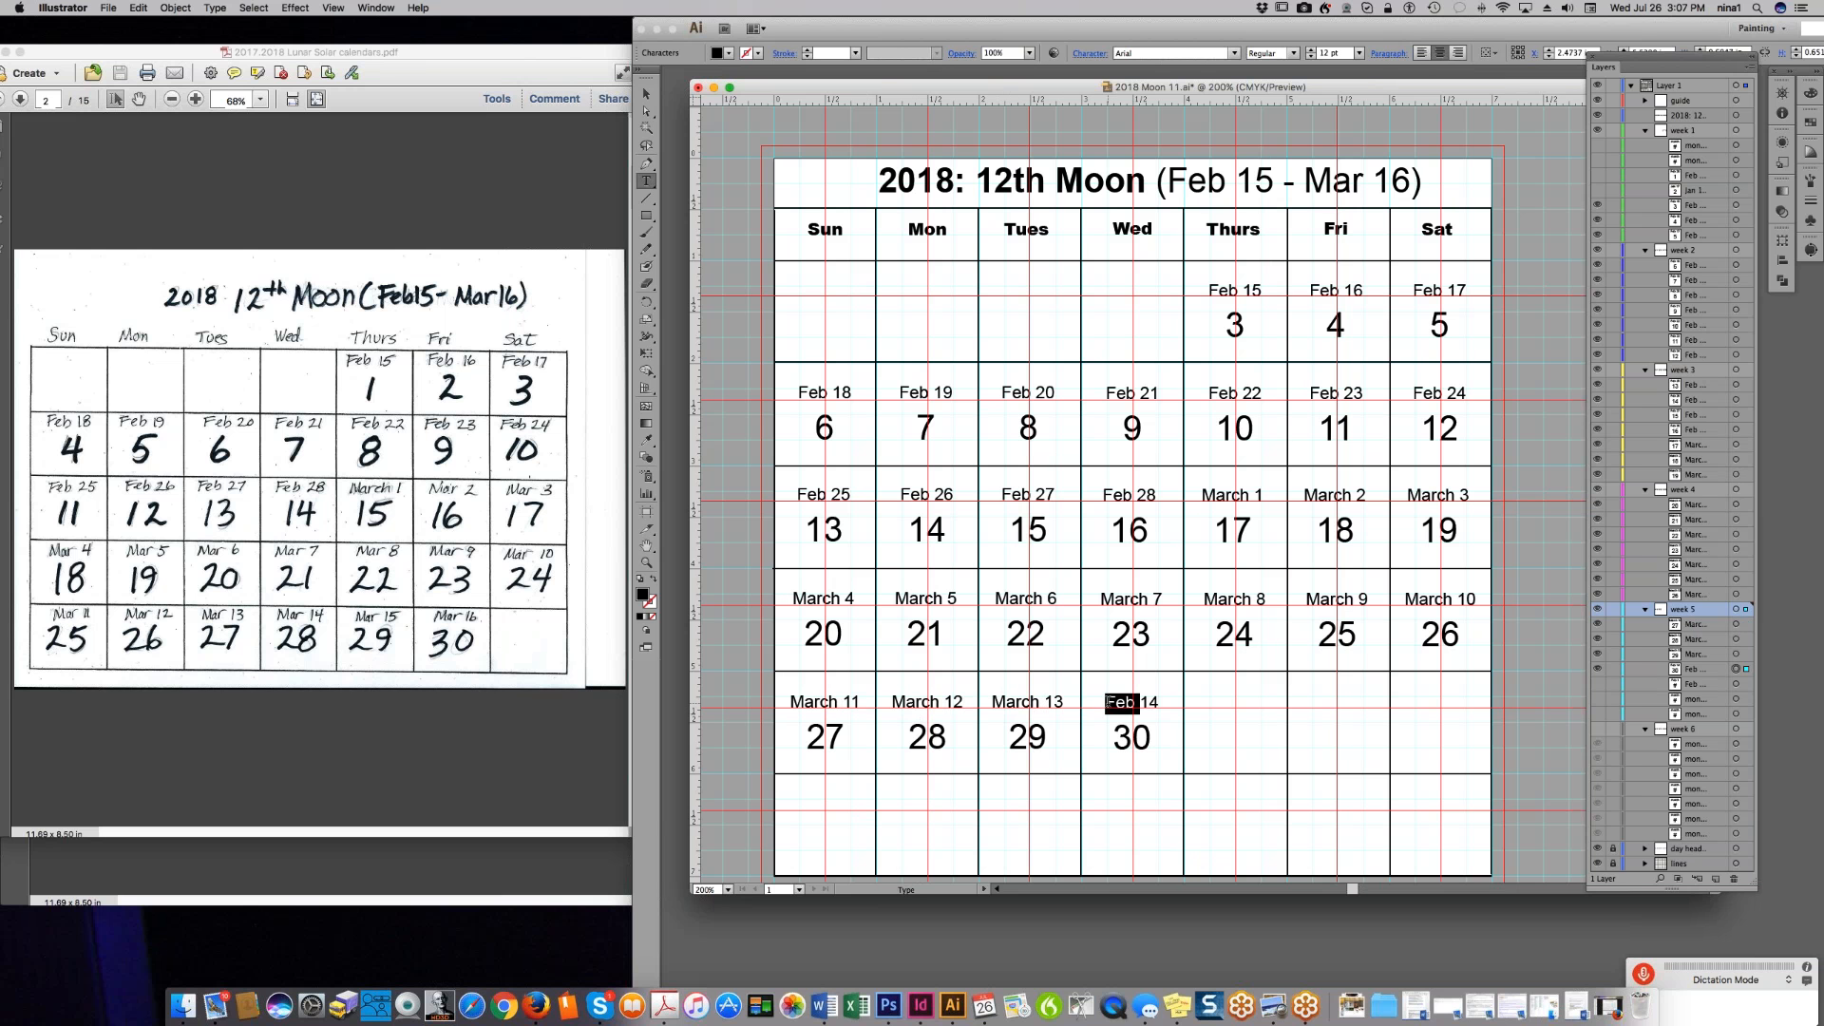
key(super+v)
- Show the hidden week 5 Thursday and Friday entries and set the Thursday date to March 15
double_click(1233, 326)
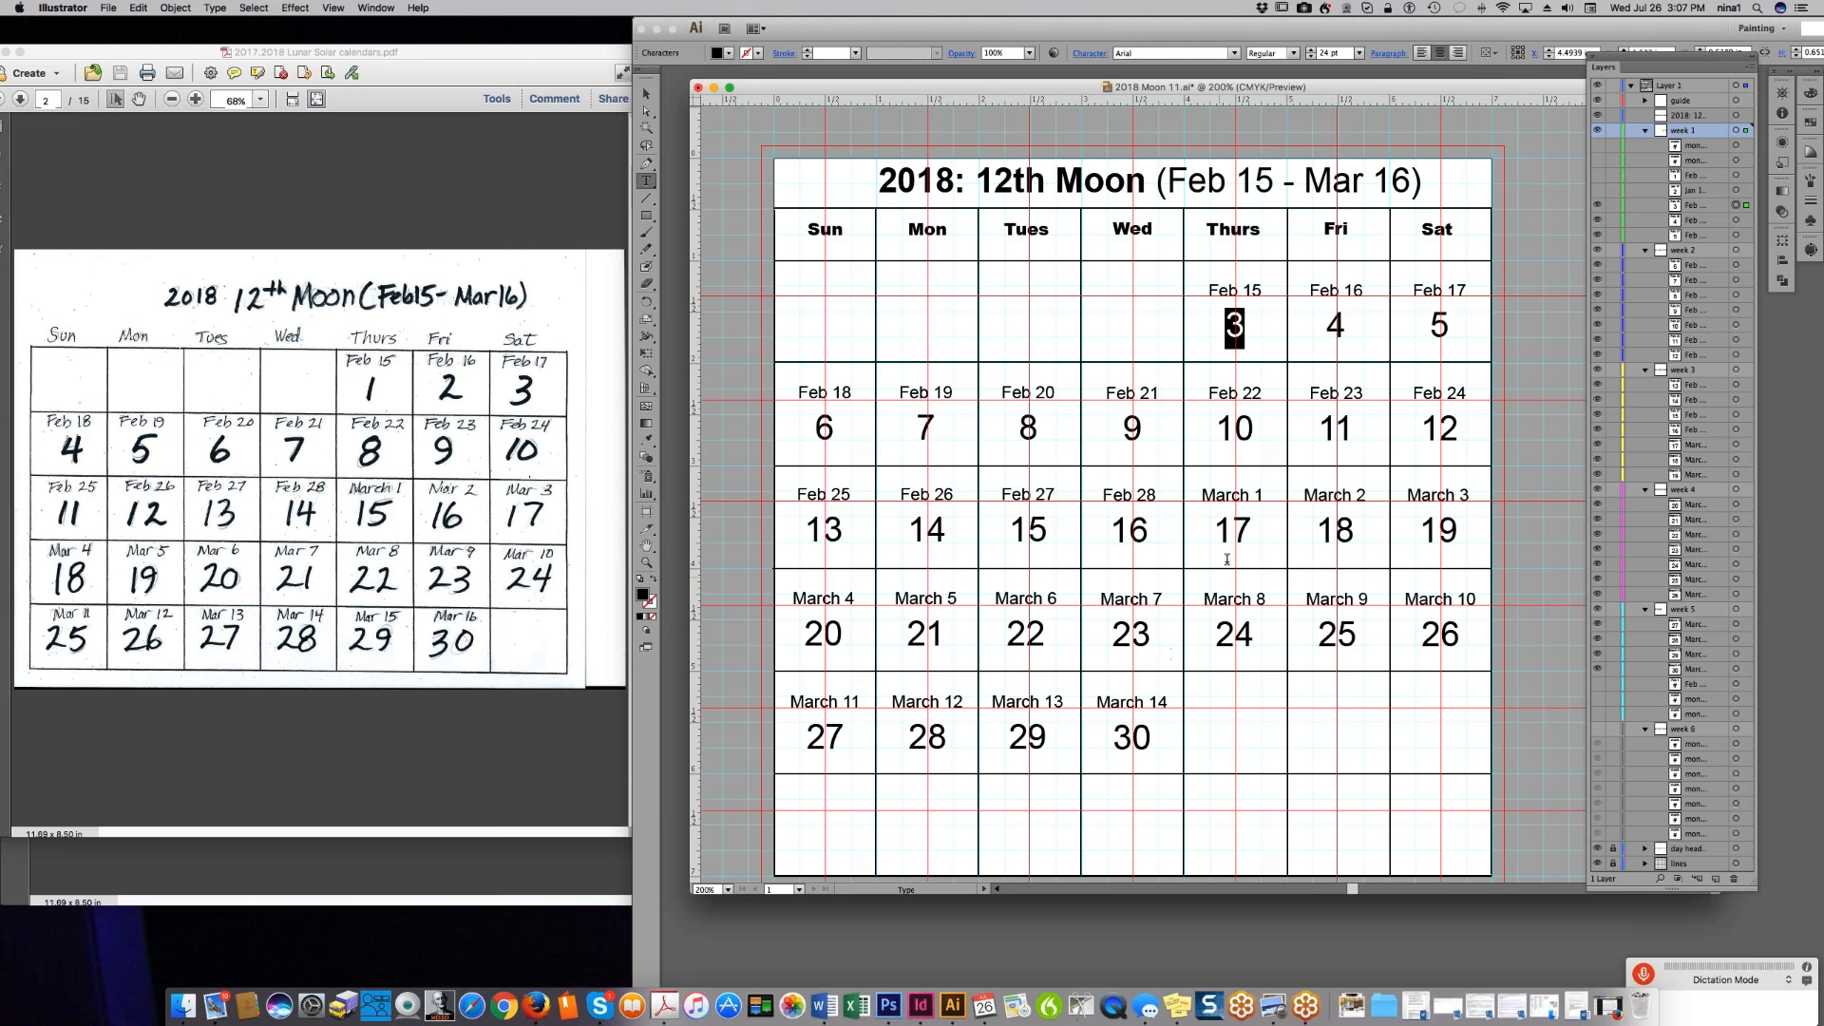
key(Left)
click(1167, 702)
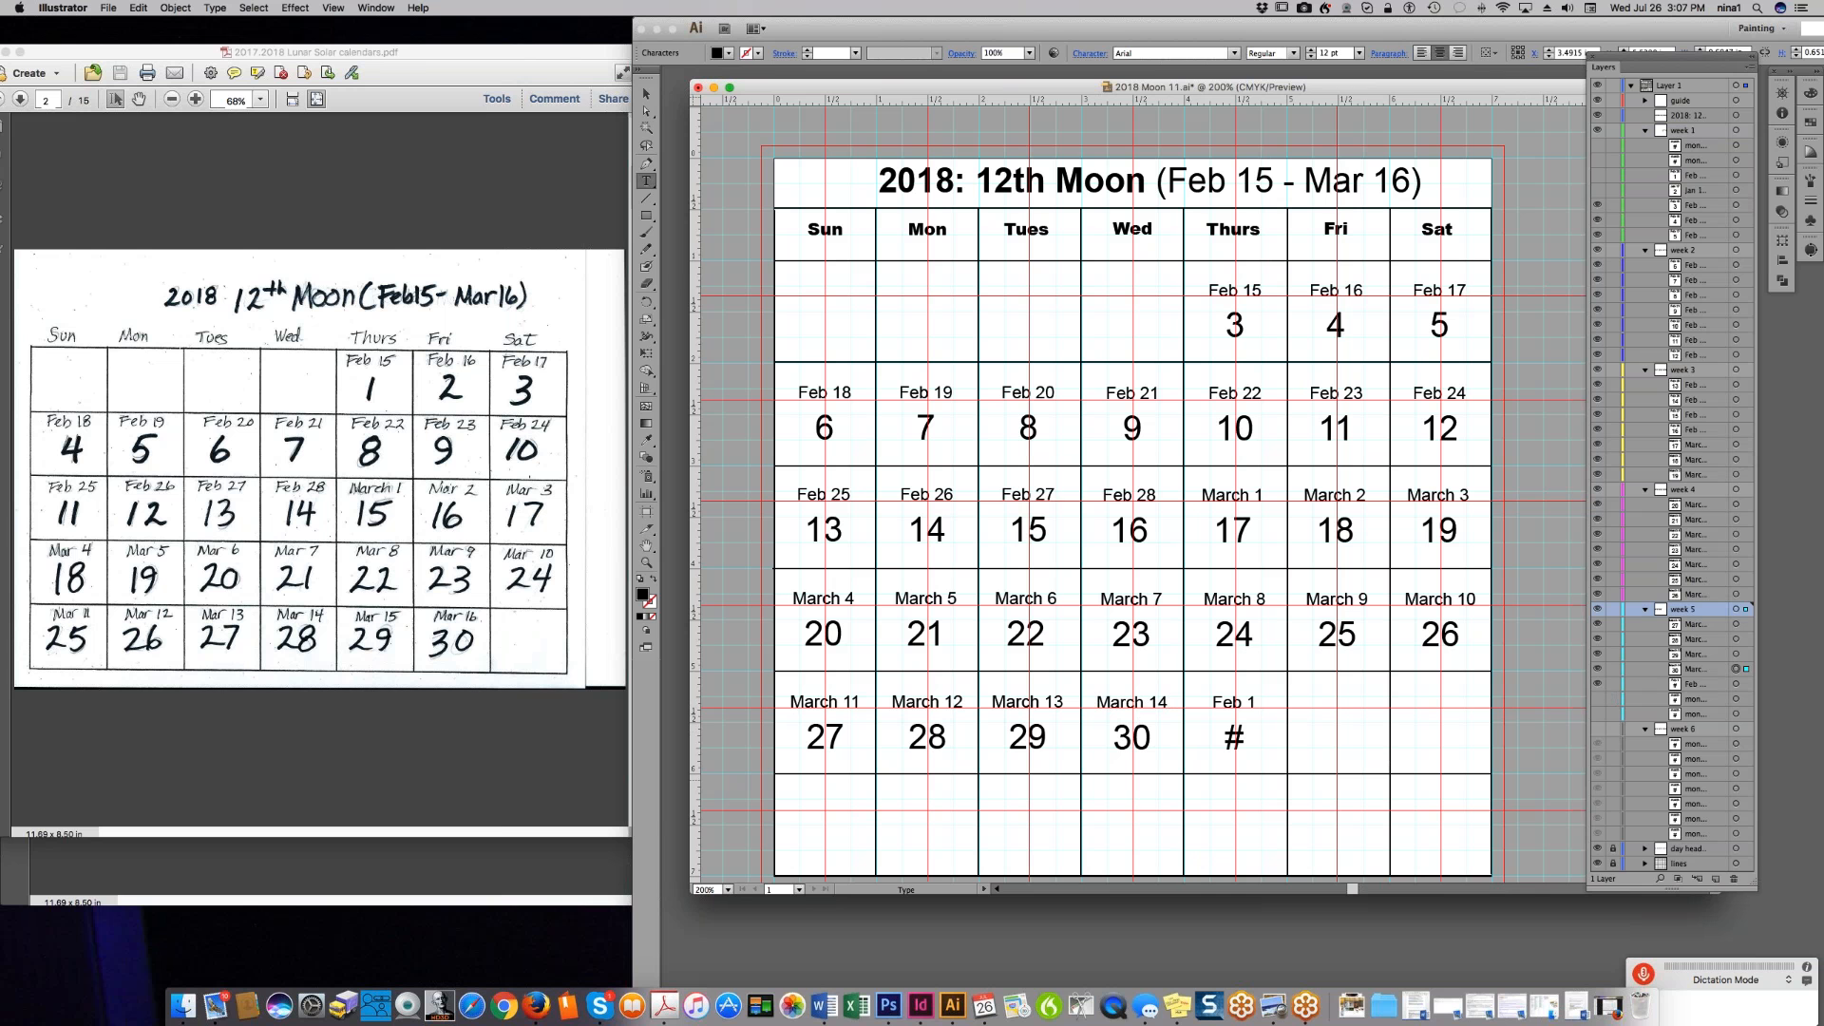
click(1597, 699)
double_click(1220, 701)
text(March 15)
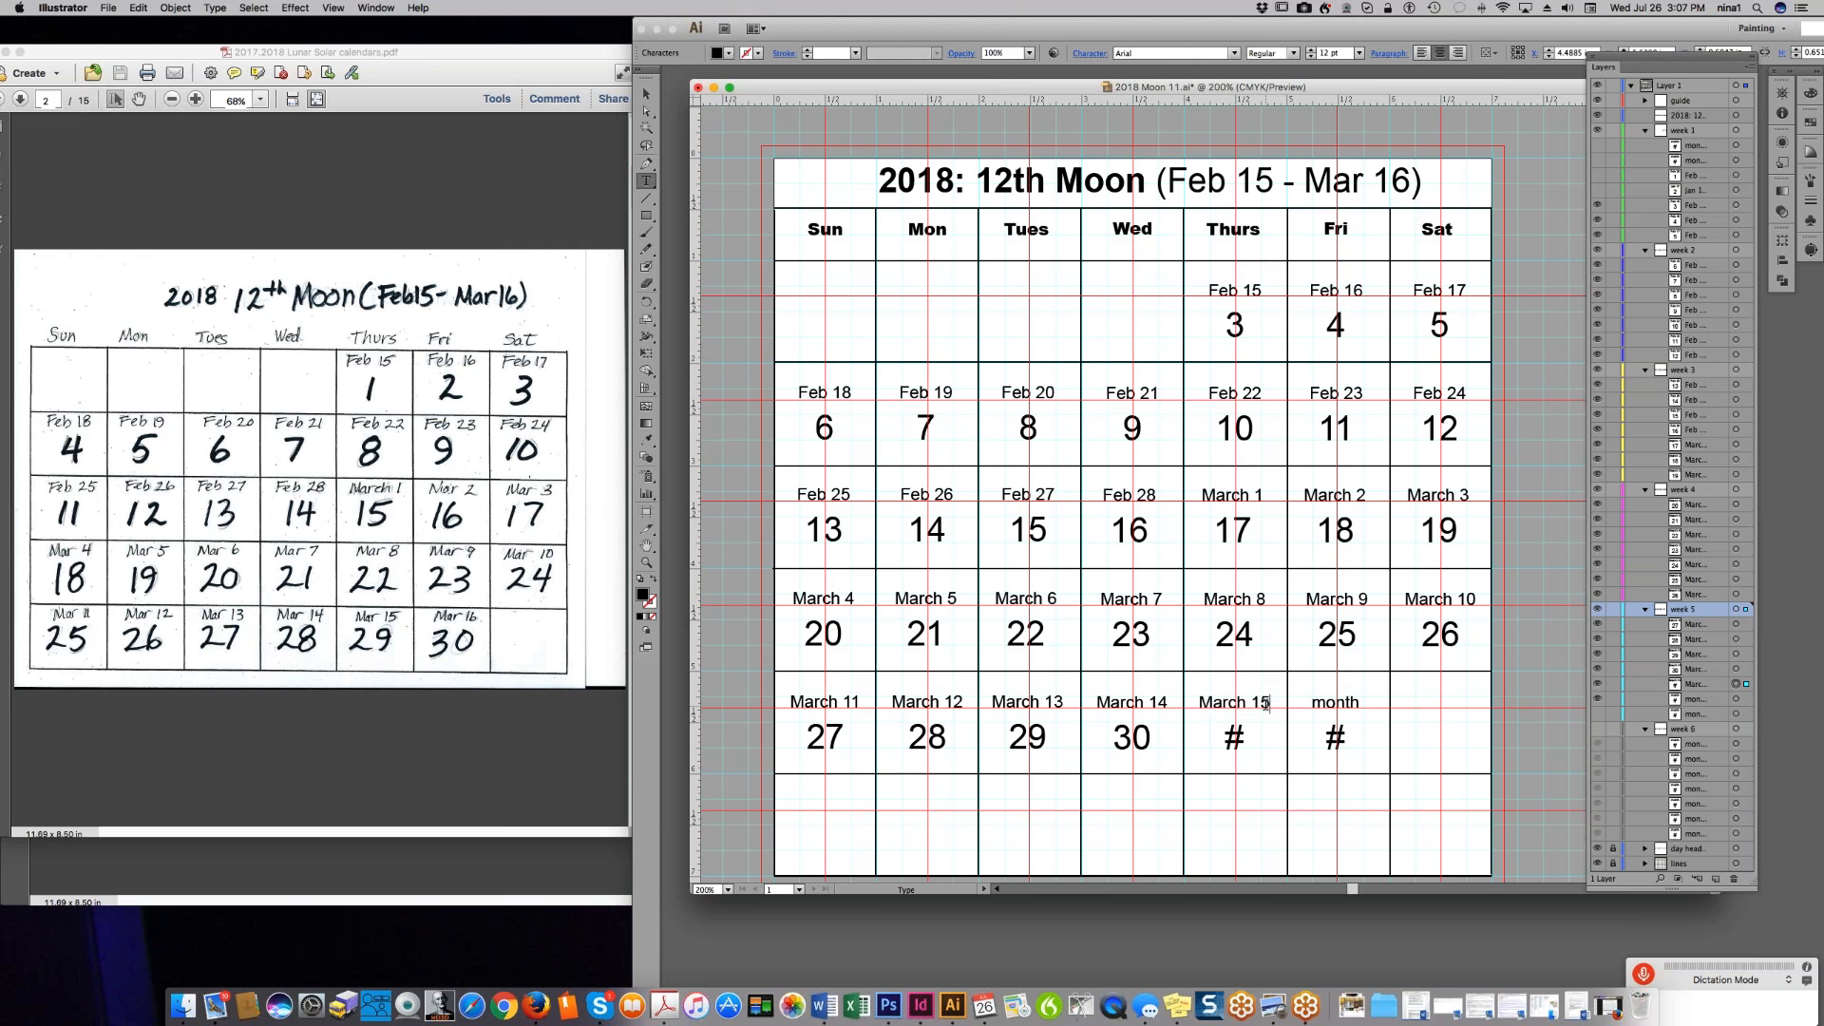
- Replace the month placeholder in the week 5 Friday cell with March 16
double_click(1334, 704)
text(March )
text(`6)
key(BackSpace)
key(BackSpace)
text(16)
- Renumber the week 1 moon days for Thursday, Friday and Saturday as 1, 2 and 3
click(1237, 326)
double_click(1234, 326)
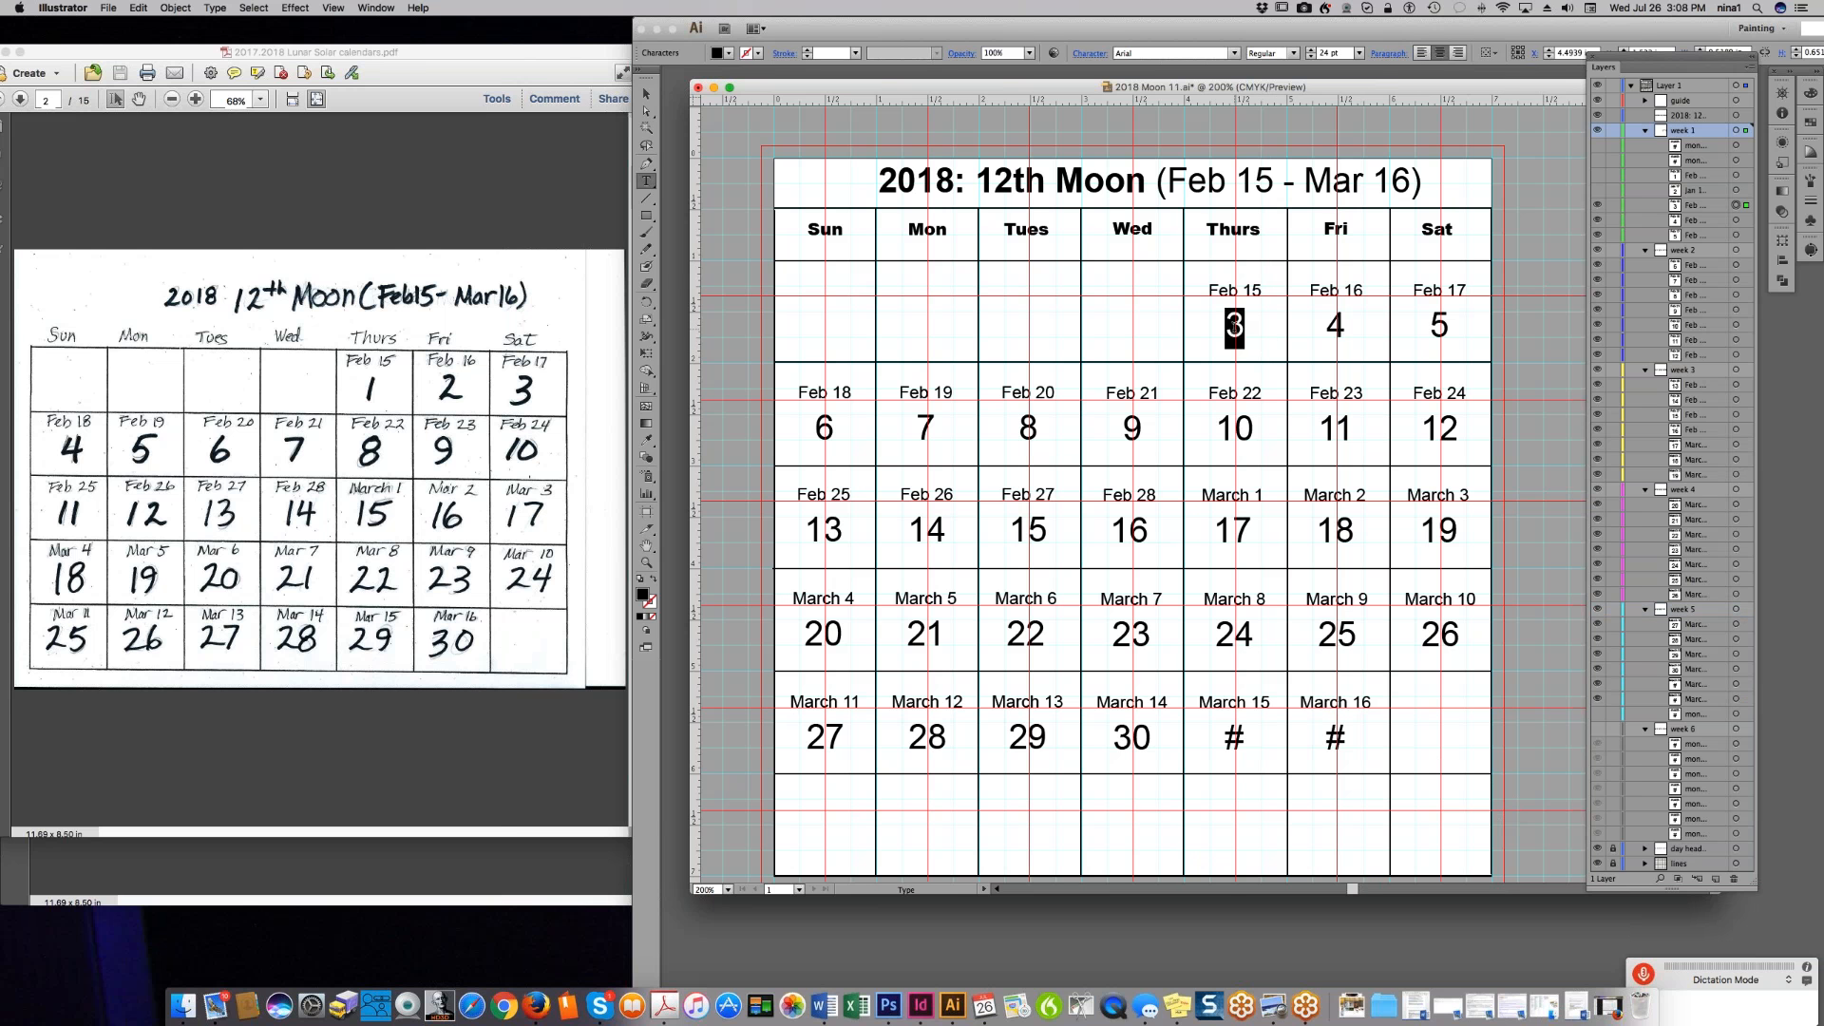
text(1)
double_click(1335, 326)
text(2)
double_click(1335, 325)
double_click(1439, 326)
text(3)
key(Escape)
- Renumber the week 2 moon days from Sunday to Wednesday as 4, 5, 6 and 7
double_click(824, 428)
text(4)
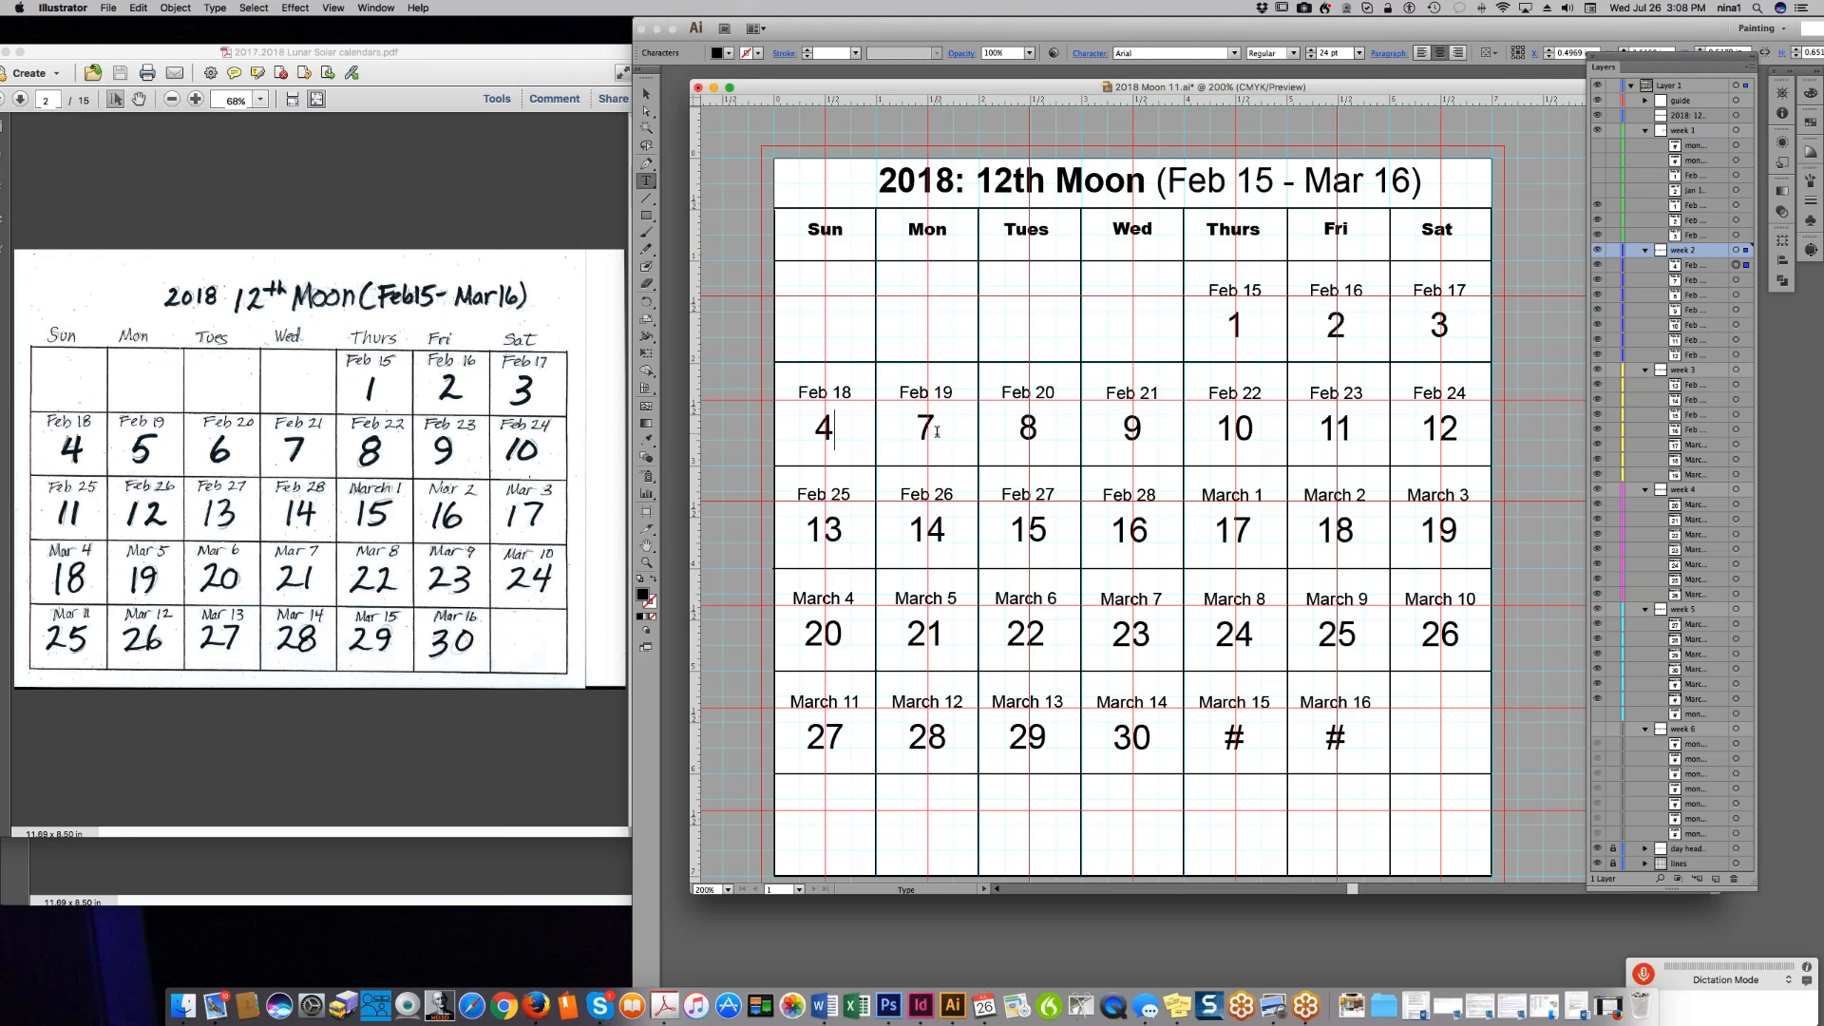
click(926, 430)
double_click(927, 431)
text(5)
double_click(1030, 427)
text(6)
double_click(1130, 428)
text(7)
- Renumber the week 2 moon days for Thursday, Friday and Saturday as 8, 9 and 10
double_click(1225, 429)
text(8)
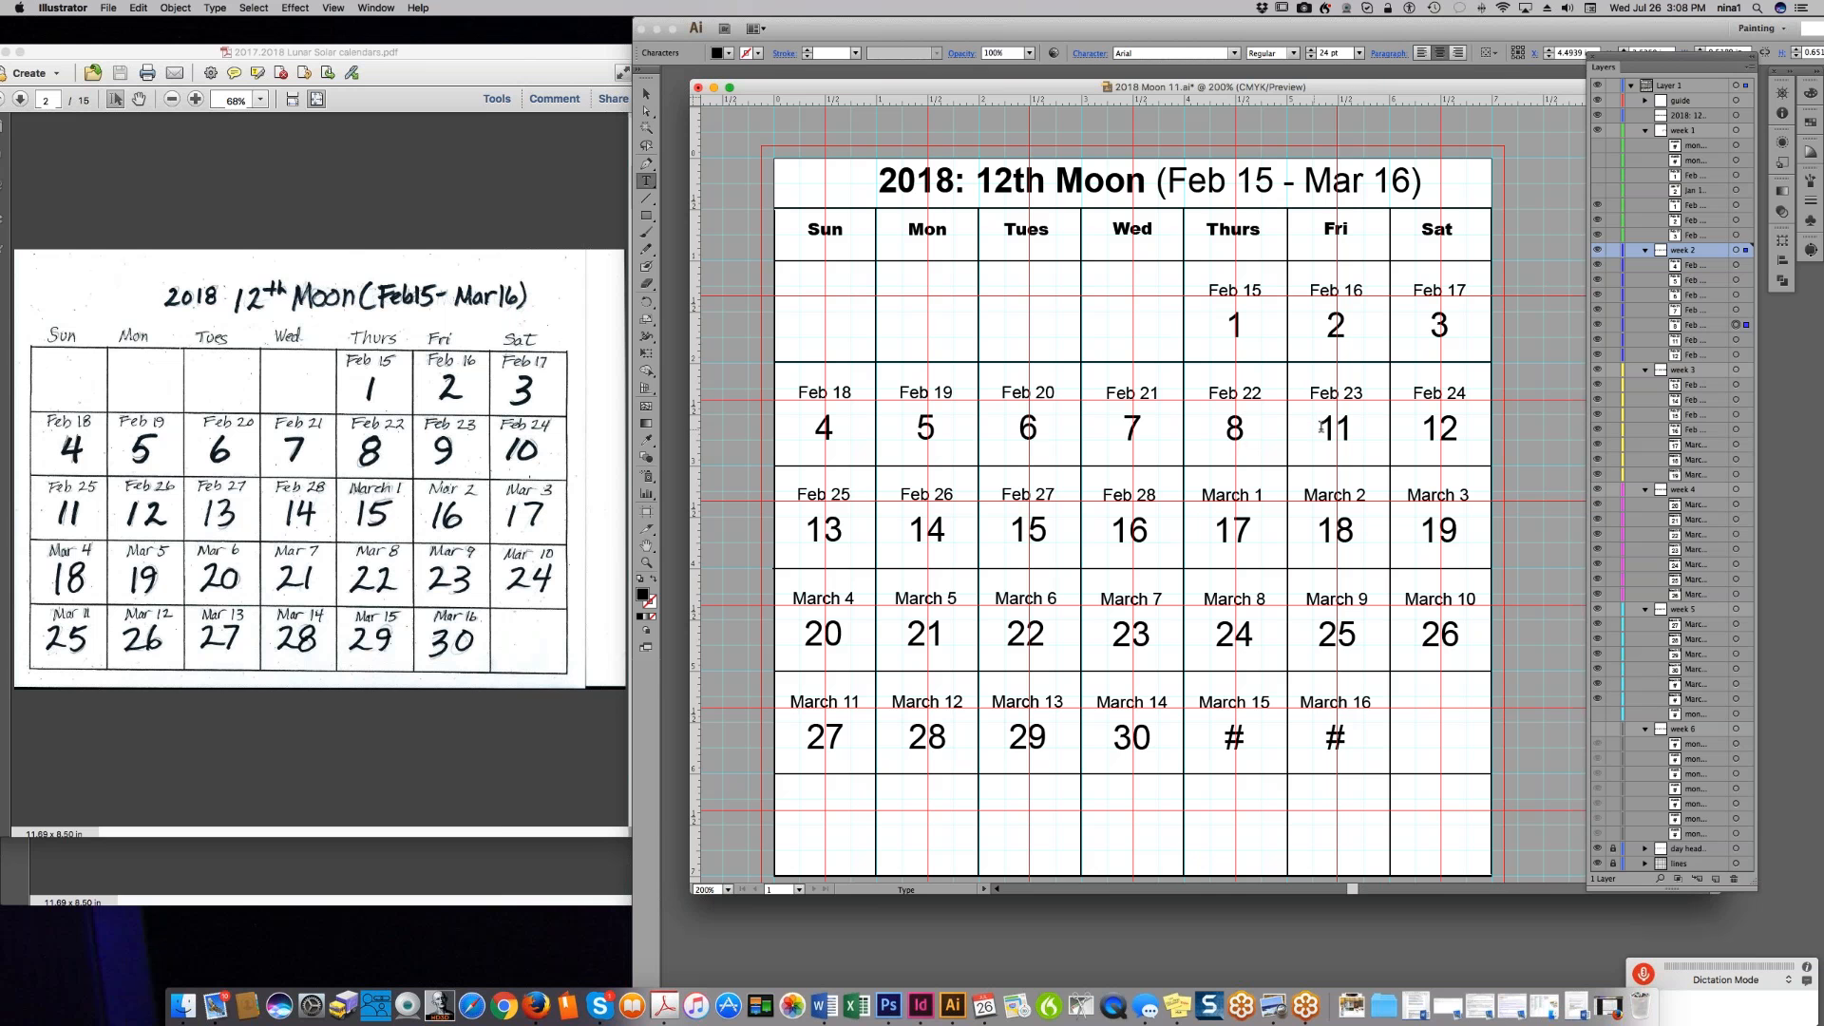
double_click(1334, 427)
text(9)
double_click(1435, 428)
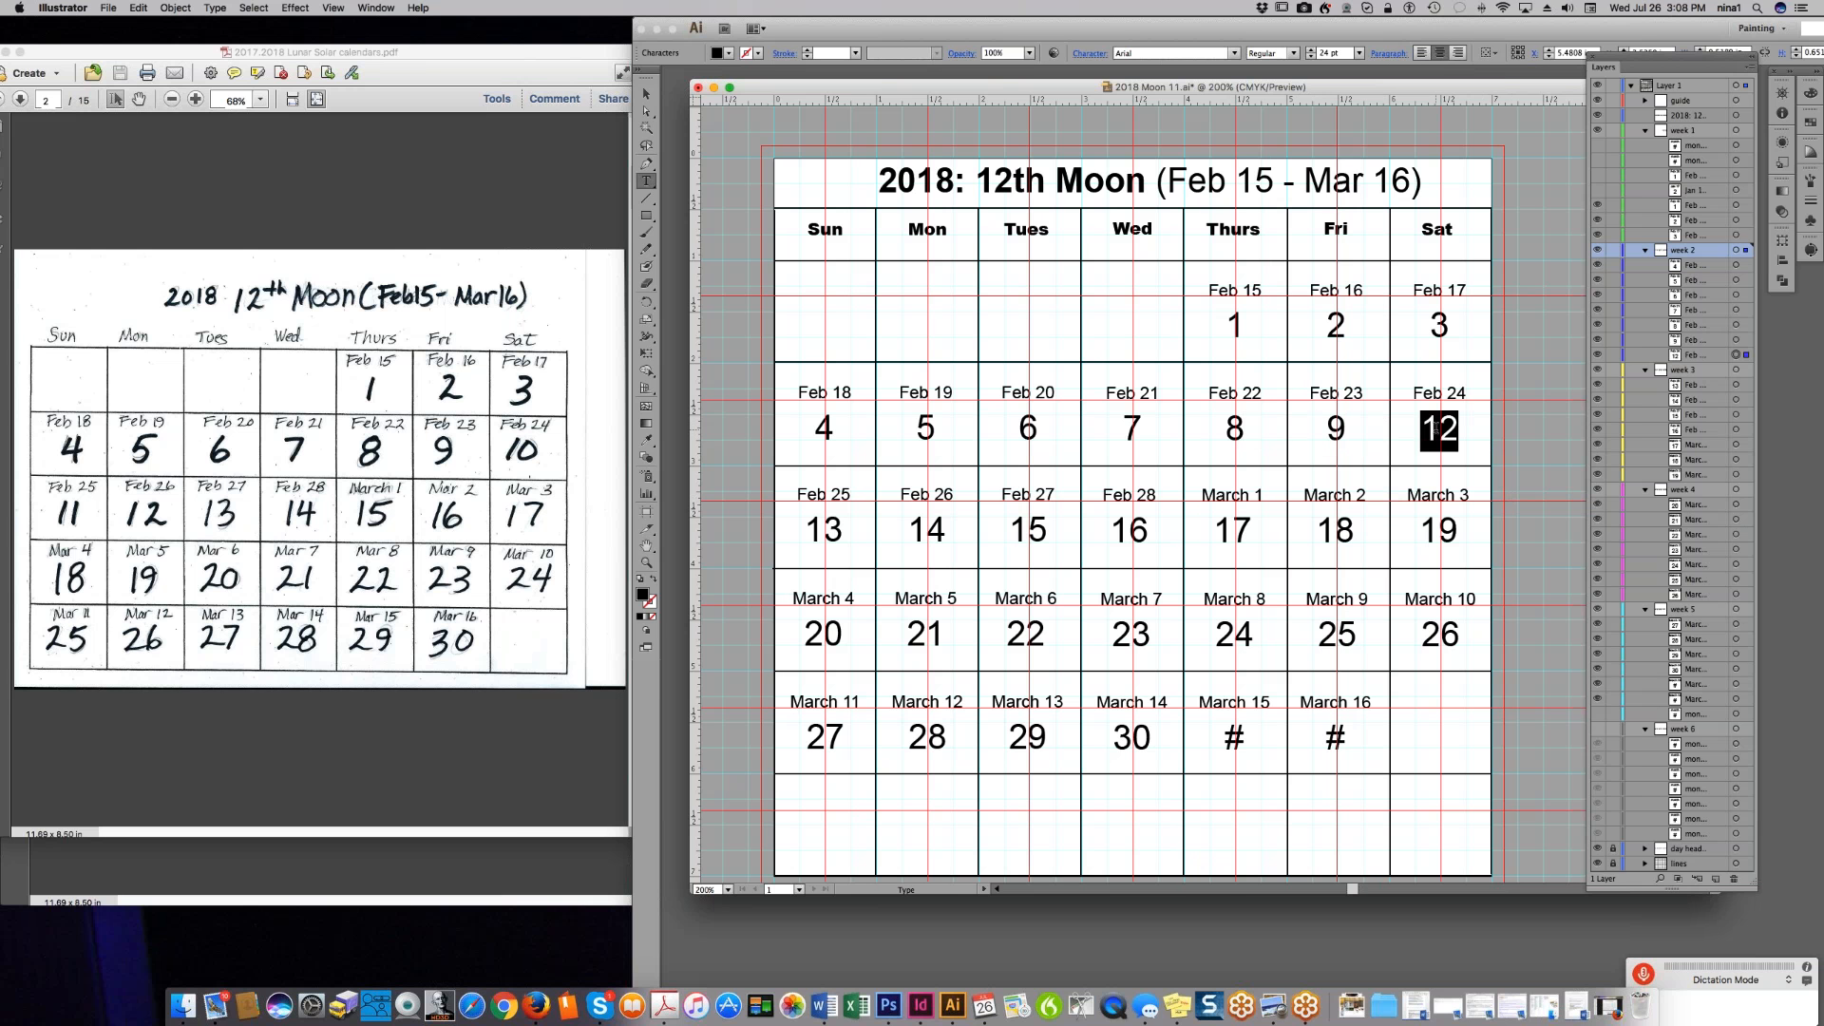
text(10)
- Renumber the week 3 moon days for Sunday, Monday and Tuesday as 11, 12 and 13
double_click(822, 531)
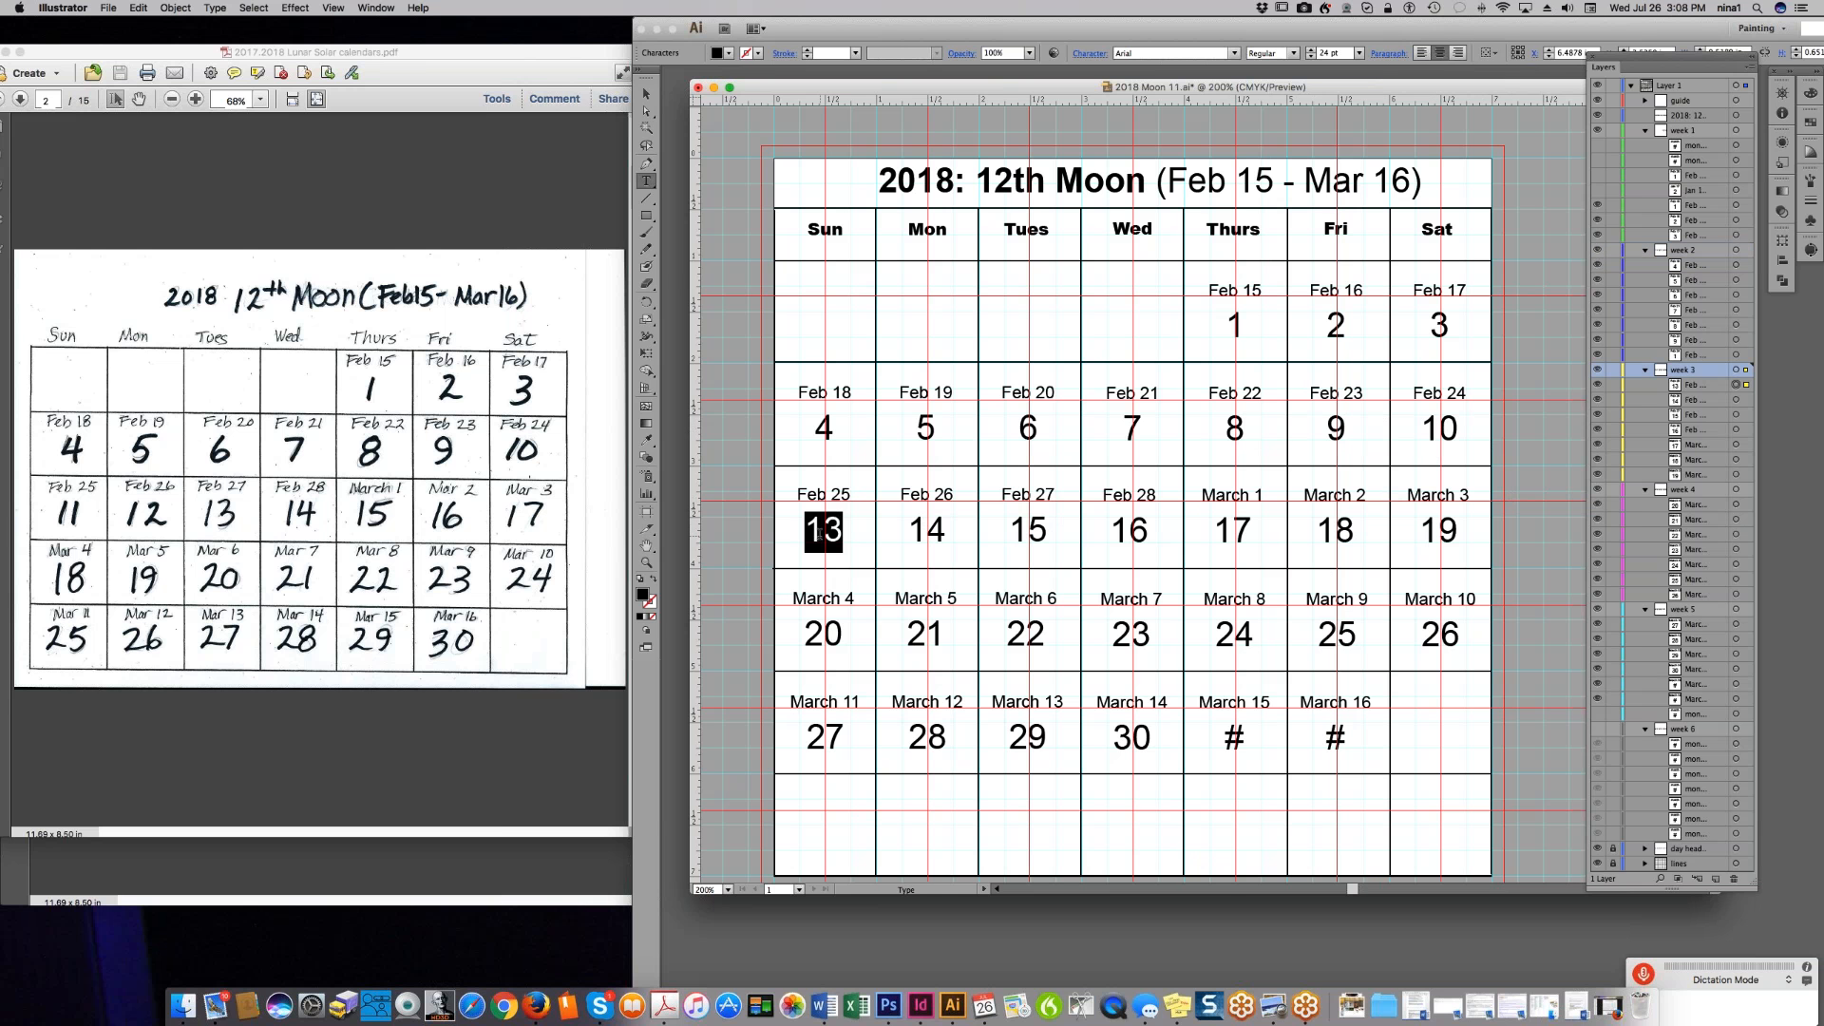
text(11)
double_click(927, 528)
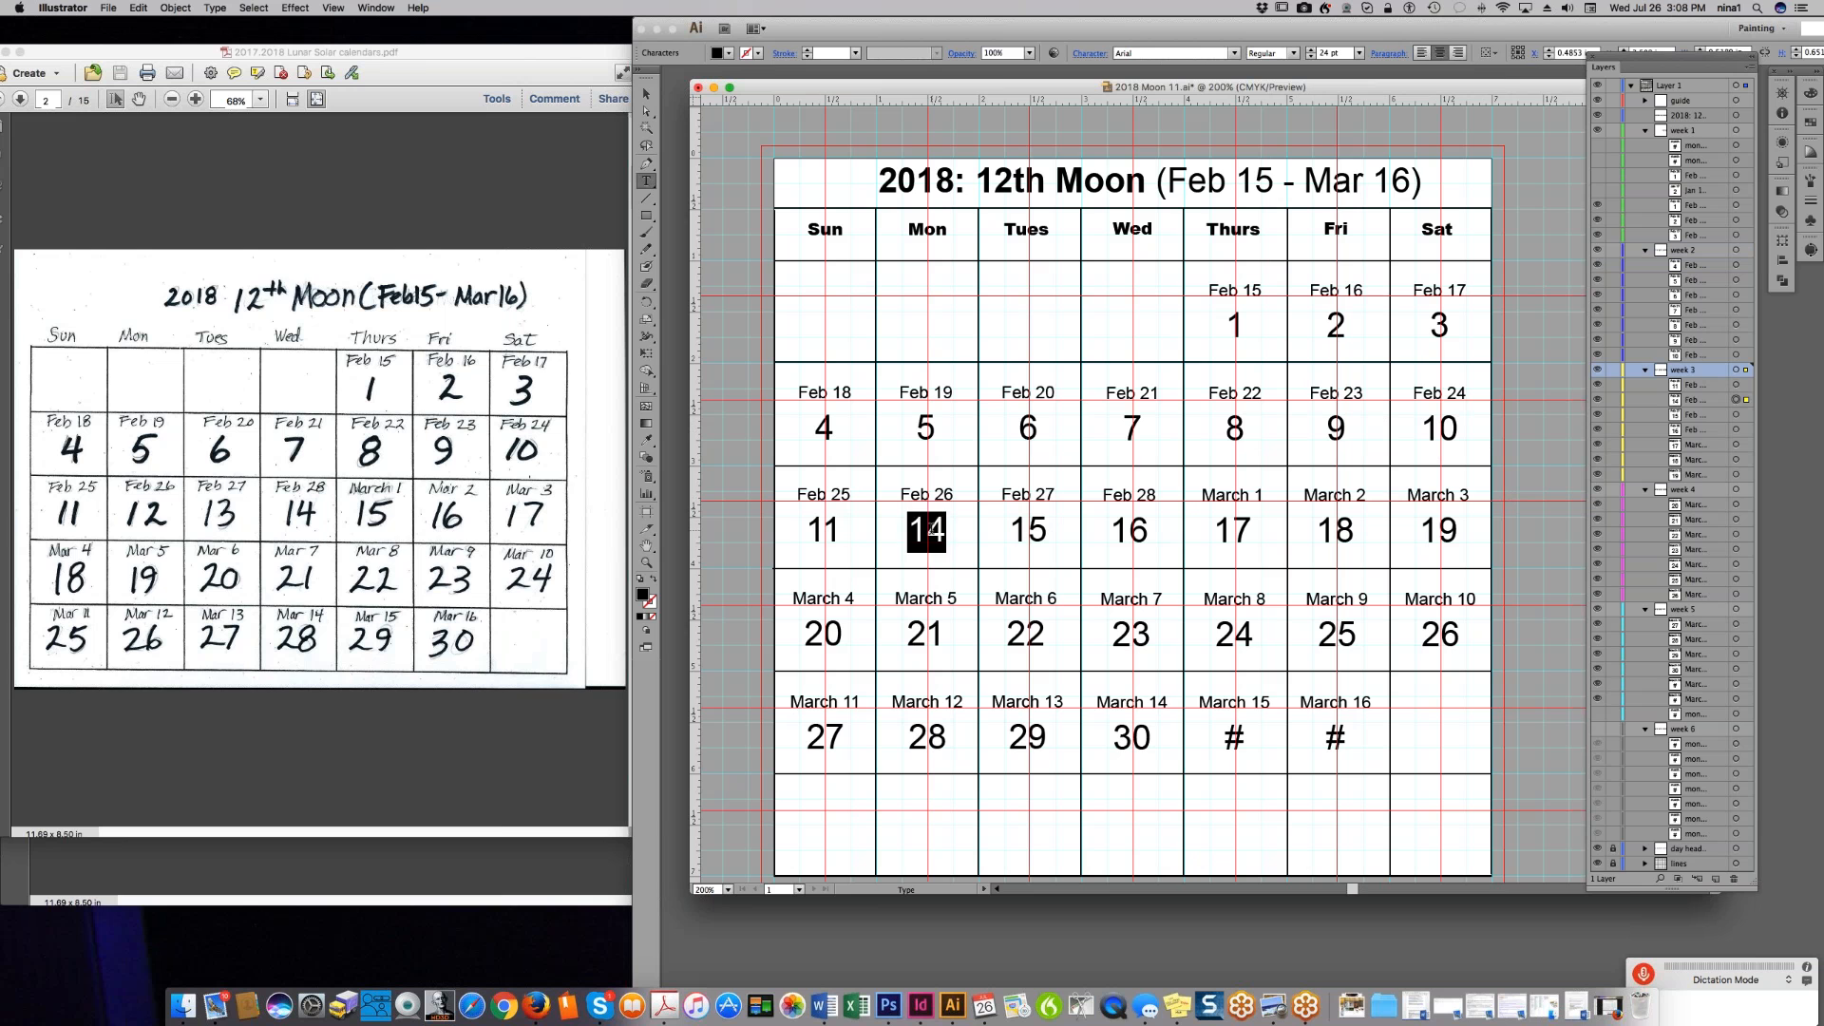
text(12)
double_click(1027, 530)
text(14)
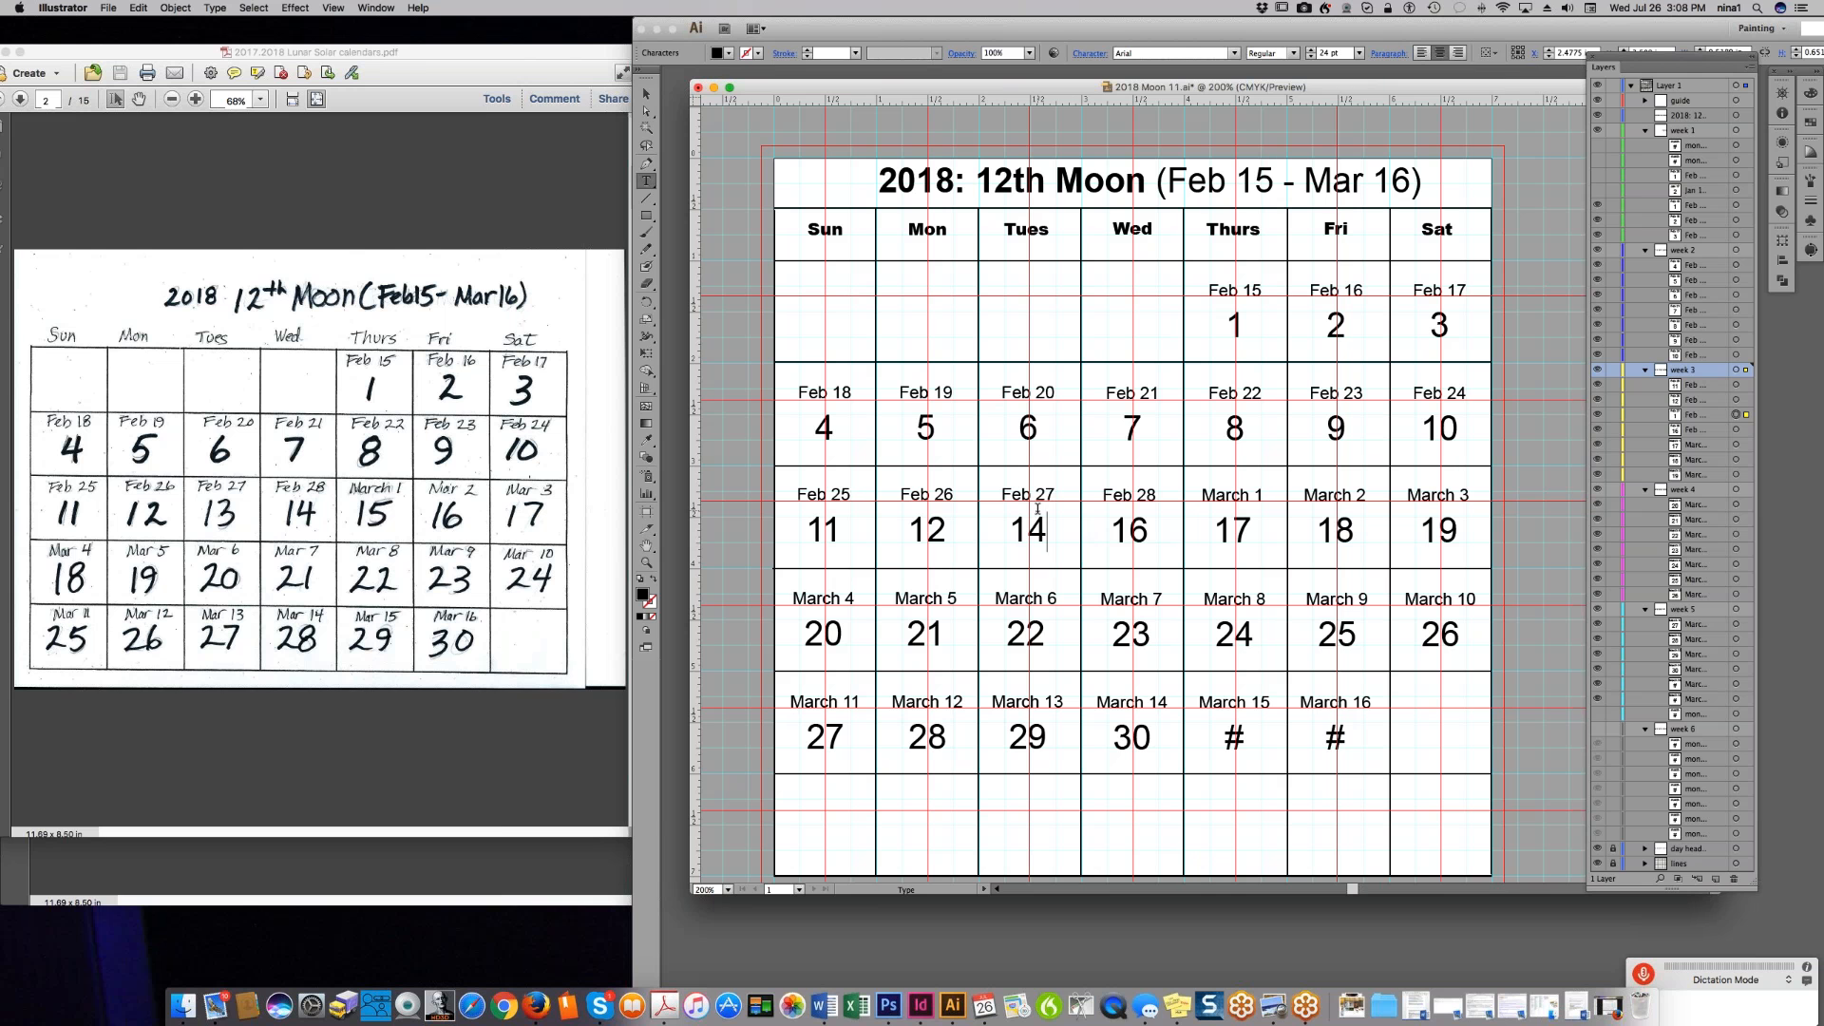
click(1037, 513)
key(BackSpace)
text(3)
- Renumber the week 3 moon days from Wednesday to Saturday as 14, 15, 16 and 17
click(1129, 532)
double_click(1128, 532)
text(14)
double_click(1232, 532)
text(15)
double_click(1334, 531)
text(16)
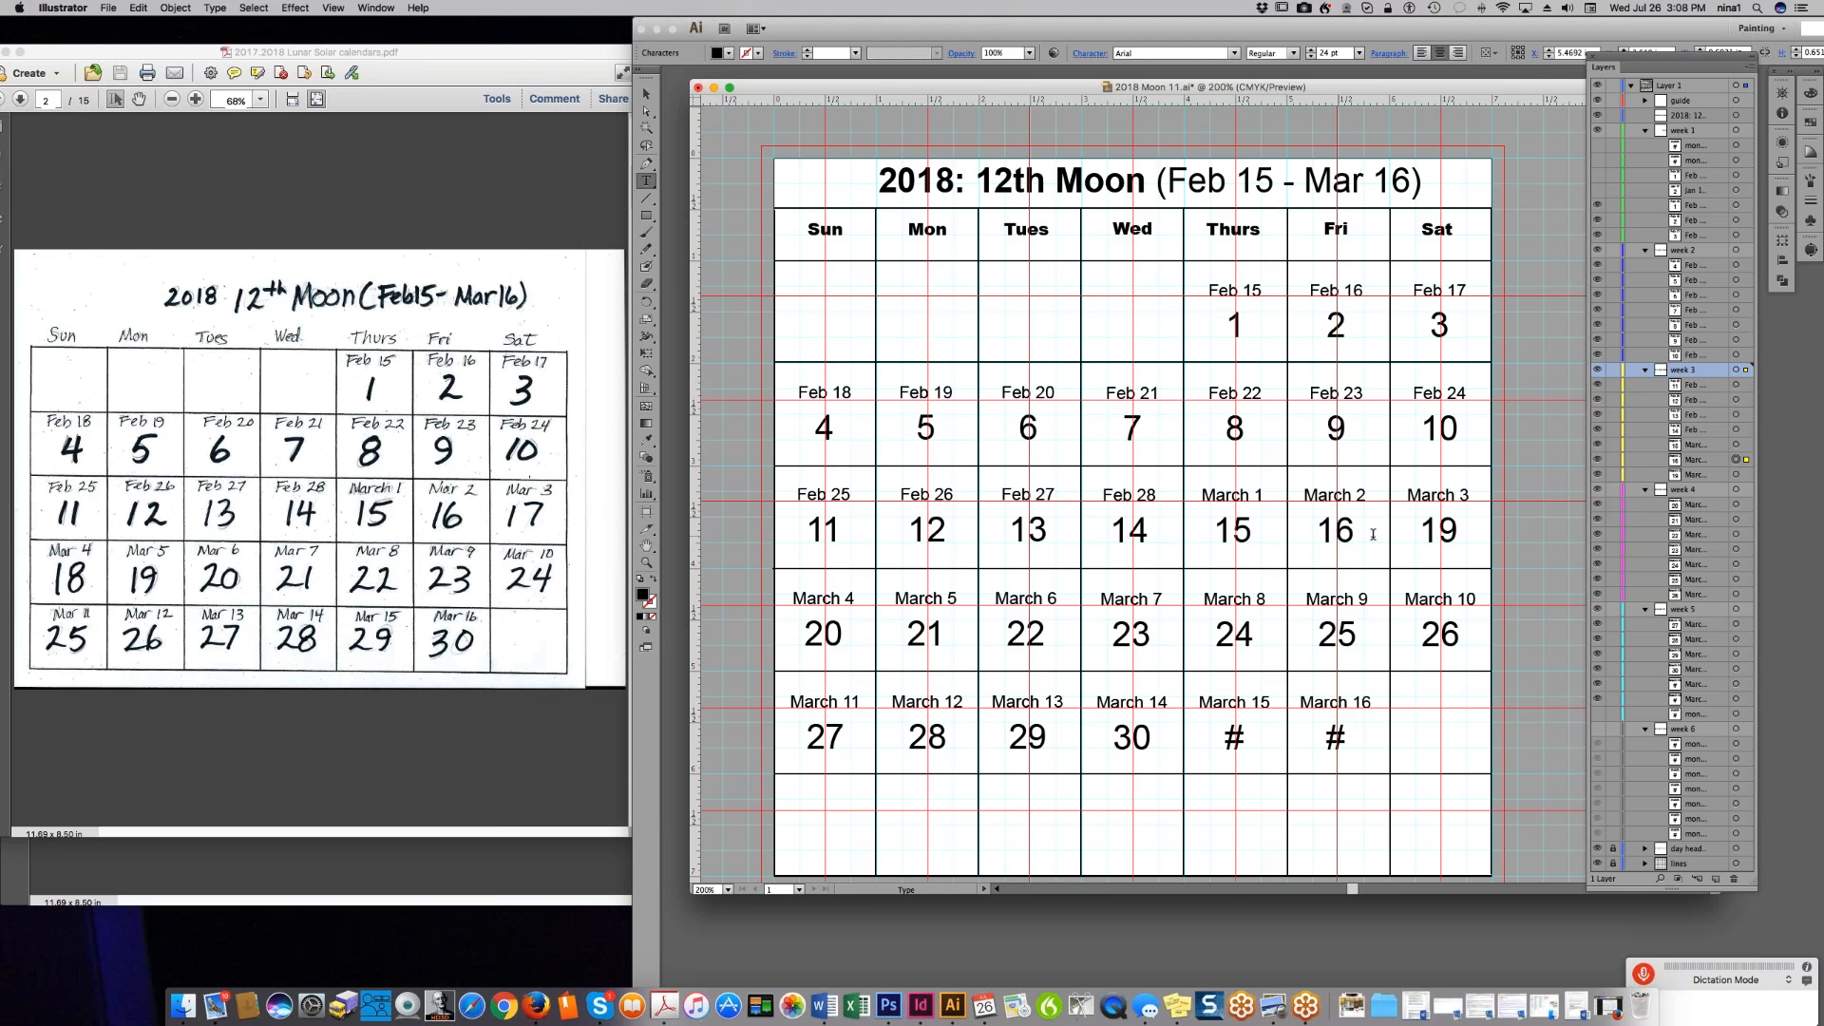
double_click(1449, 532)
text(17)
- Renumber the week 4 moon days for Sunday, Monday and Tuesday as 18, 19 and 20
double_click(837, 635)
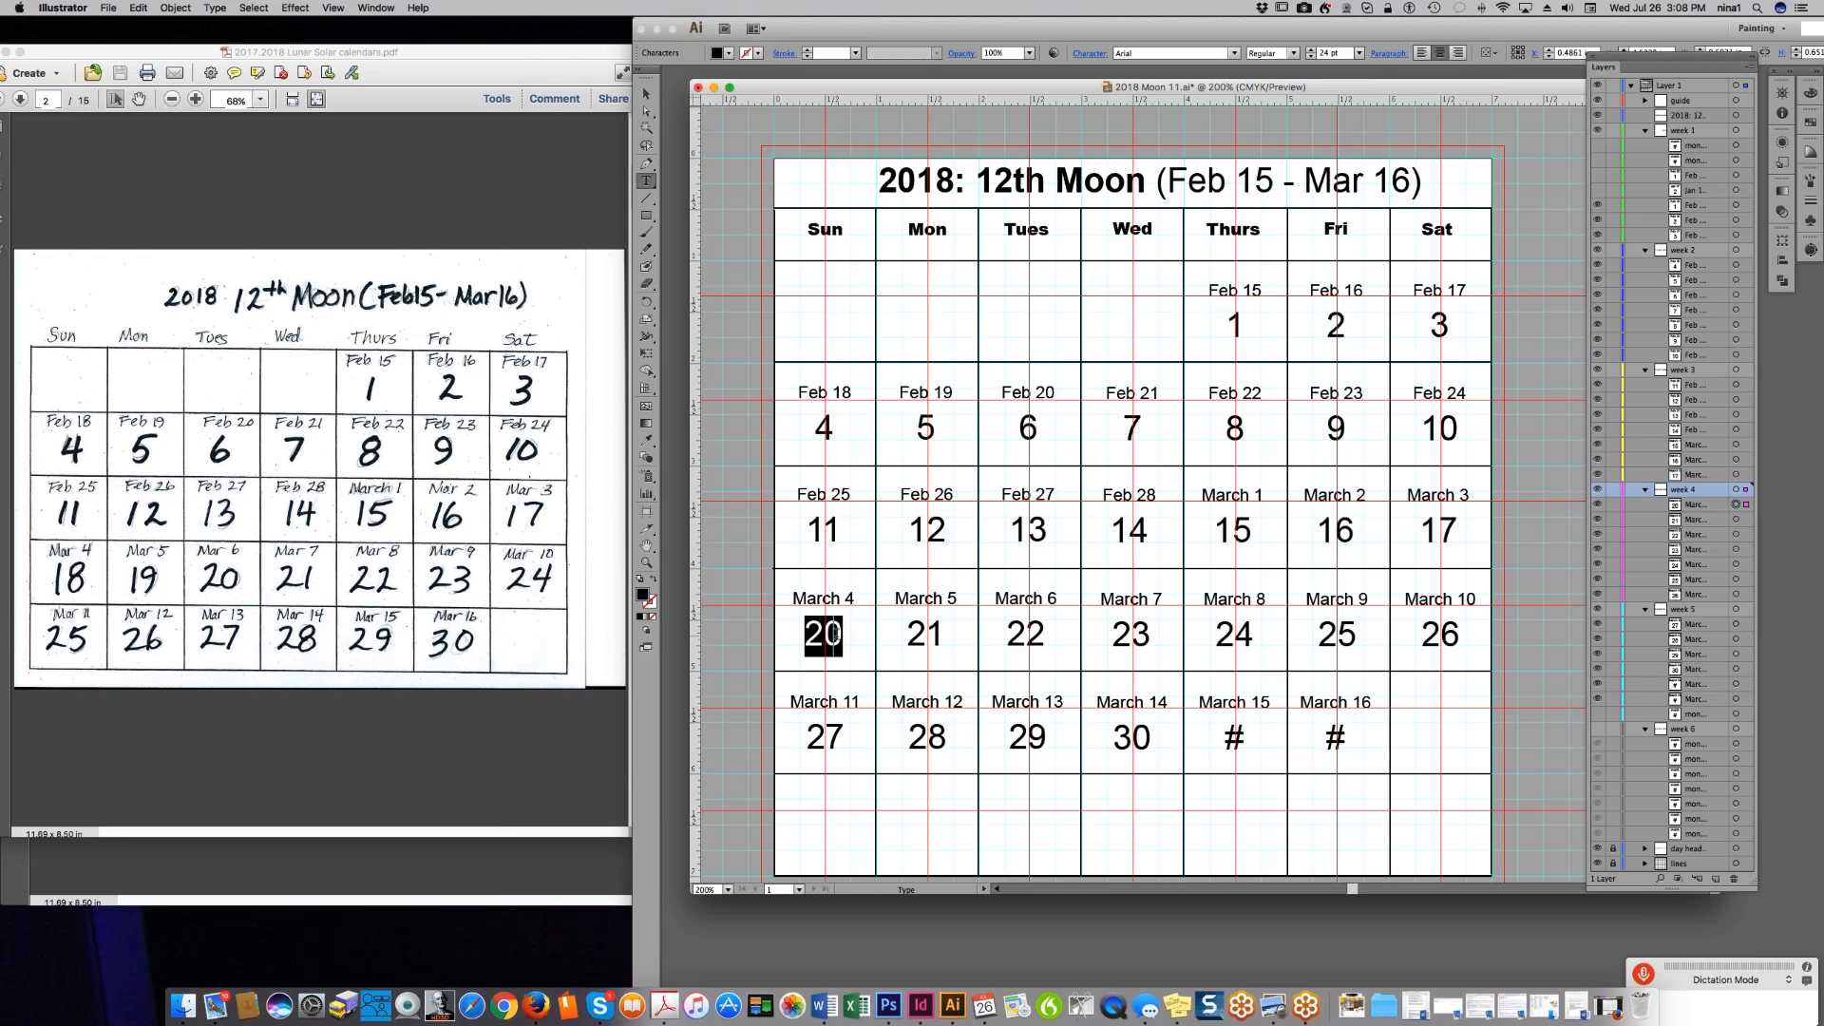
text(18)
double_click(914, 634)
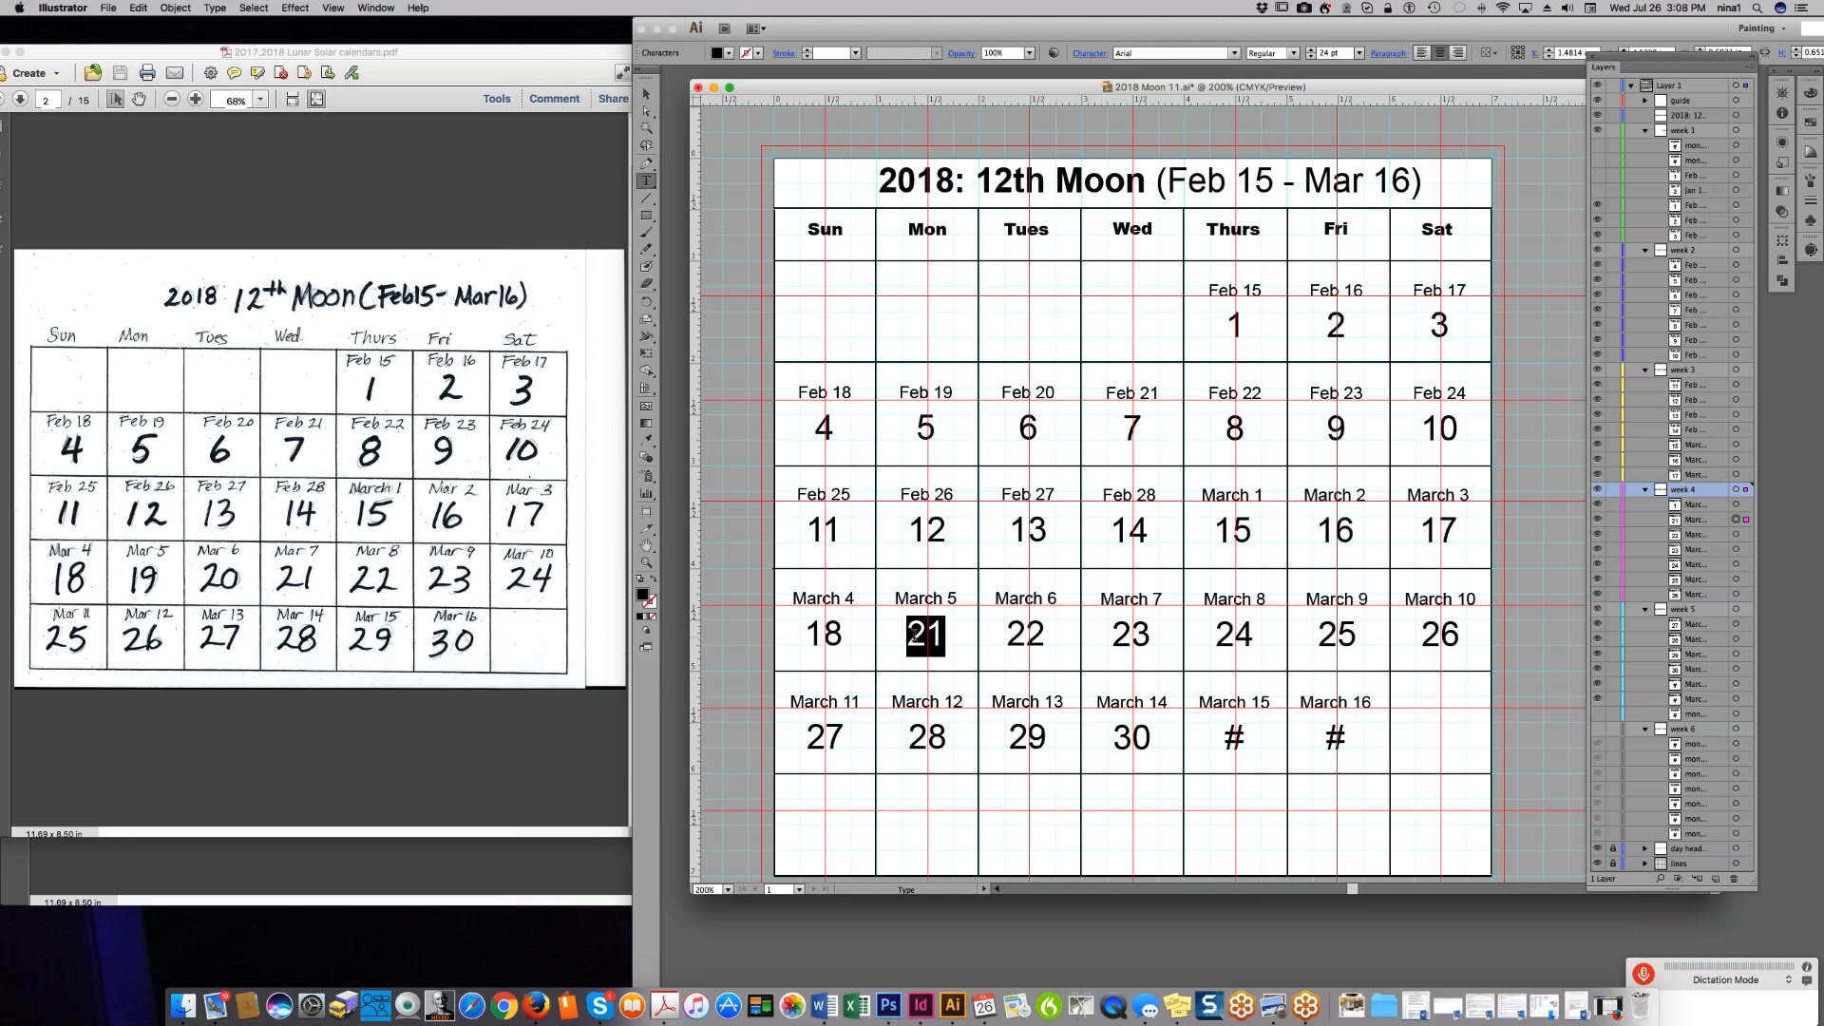
text(19)
click(1009, 636)
double_click(1030, 636)
text(20)
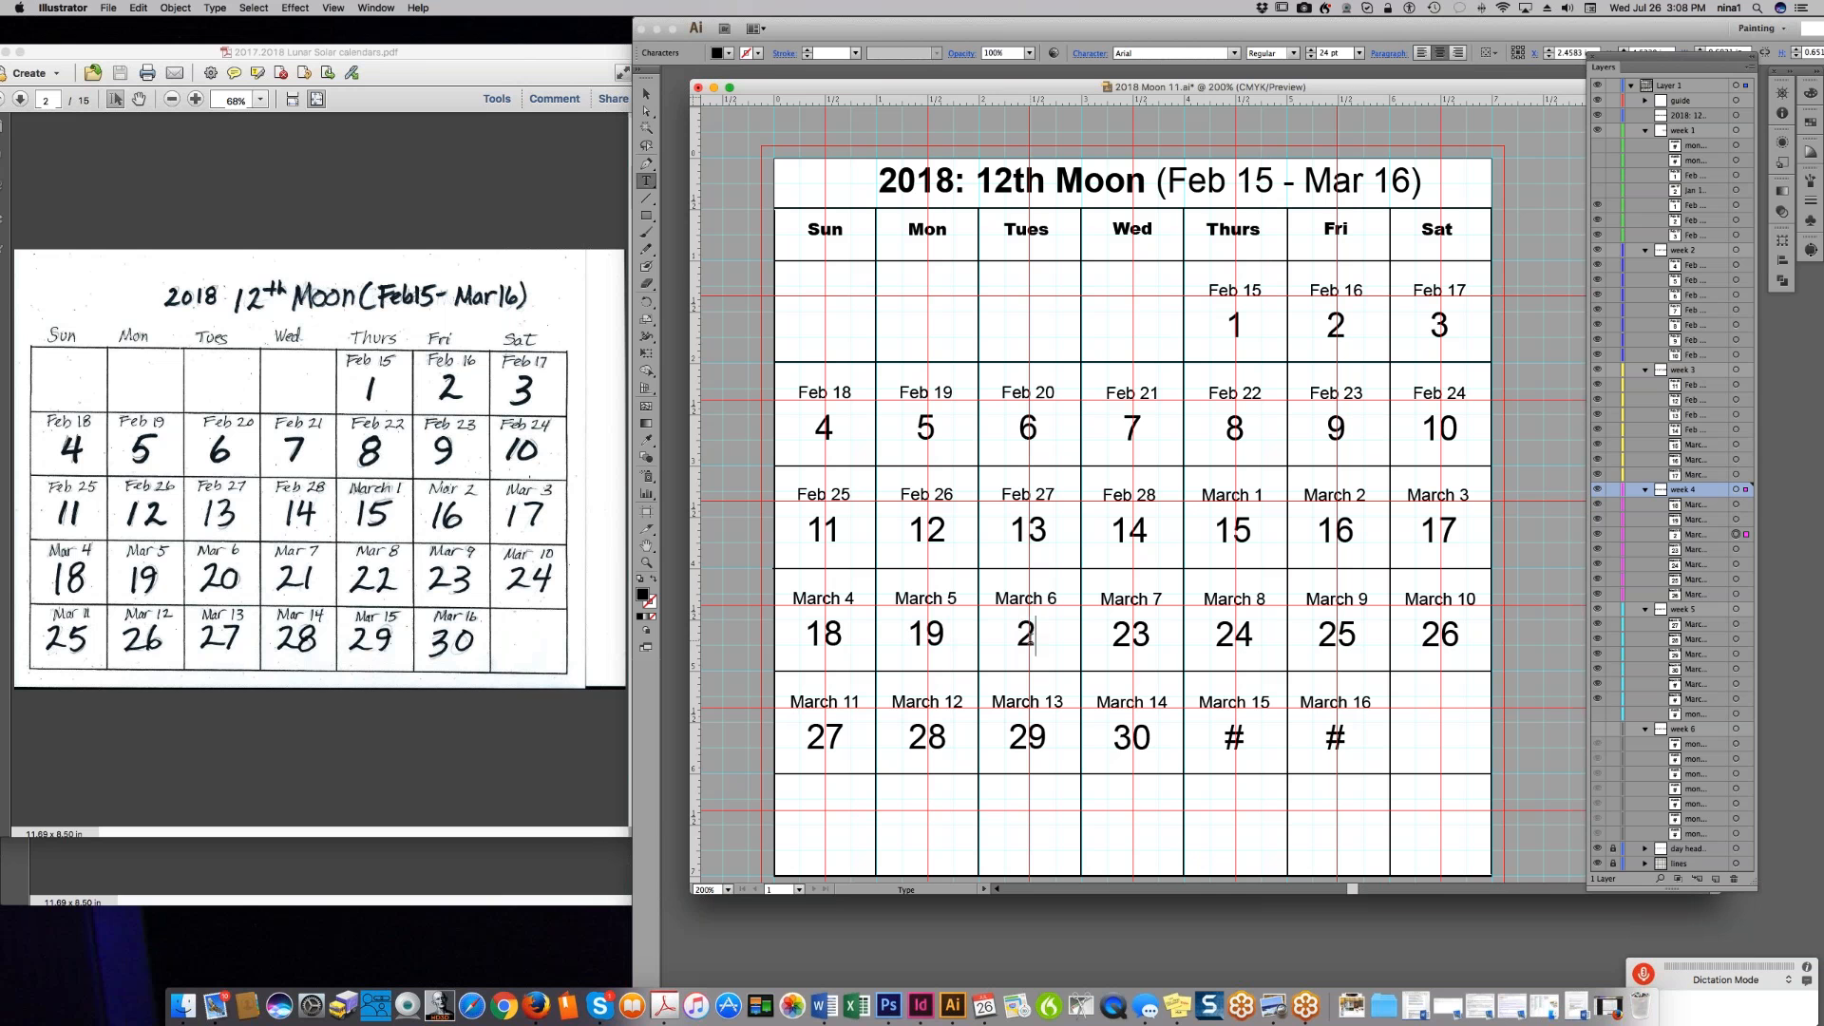
- Renumber the week 4 moon days from Wednesday to Saturday as 21, 22, 23 and 24
drag(1129, 636, 1323, 634)
text(1)
text(2)
text(23)
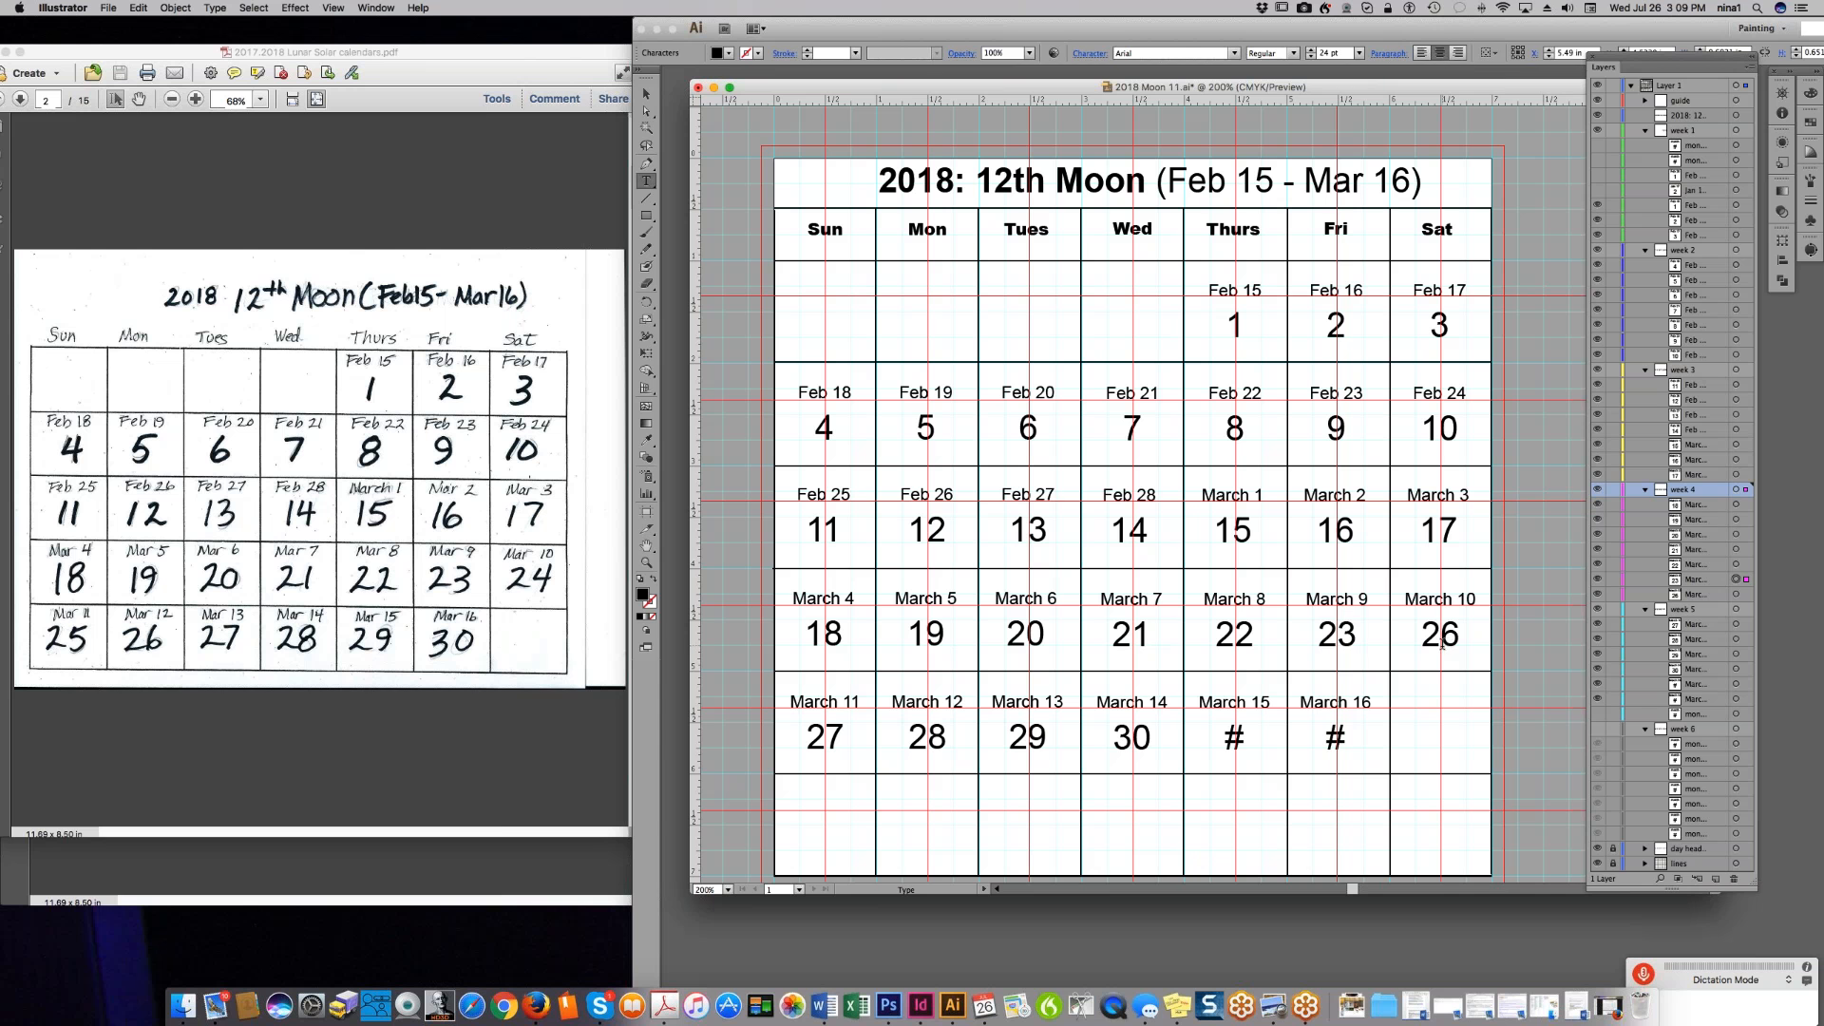
drag(1463, 637, 1451, 640)
text(4)
- Renumber the week 5 moon days for Sunday, Monday and Tuesday as 25, 26 and 27
drag(844, 739, 826, 738)
text(5)
drag(948, 739, 928, 739)
text(6)
drag(1045, 740, 1027, 739)
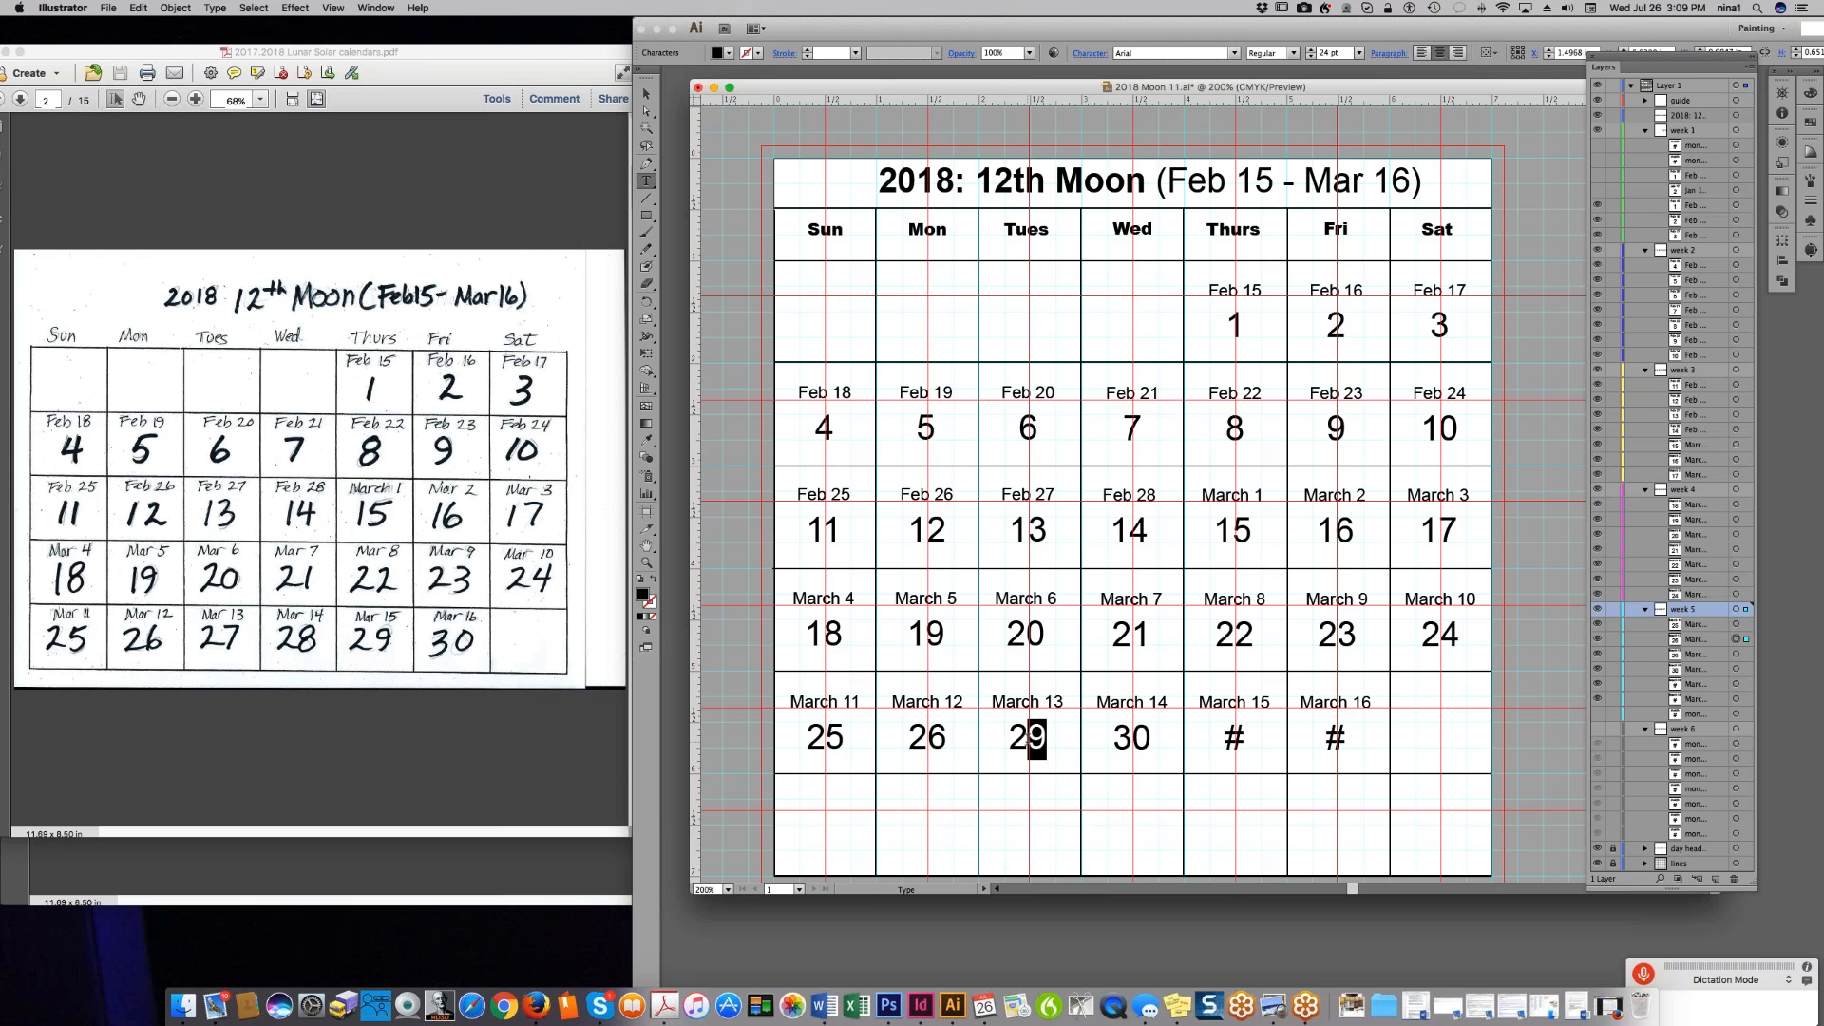
text(7)
- Set the week 5 moon day numbers for Wednesday and Thursday to 28 and 29
double_click(1122, 742)
text(28)
double_click(1234, 740)
text(29)
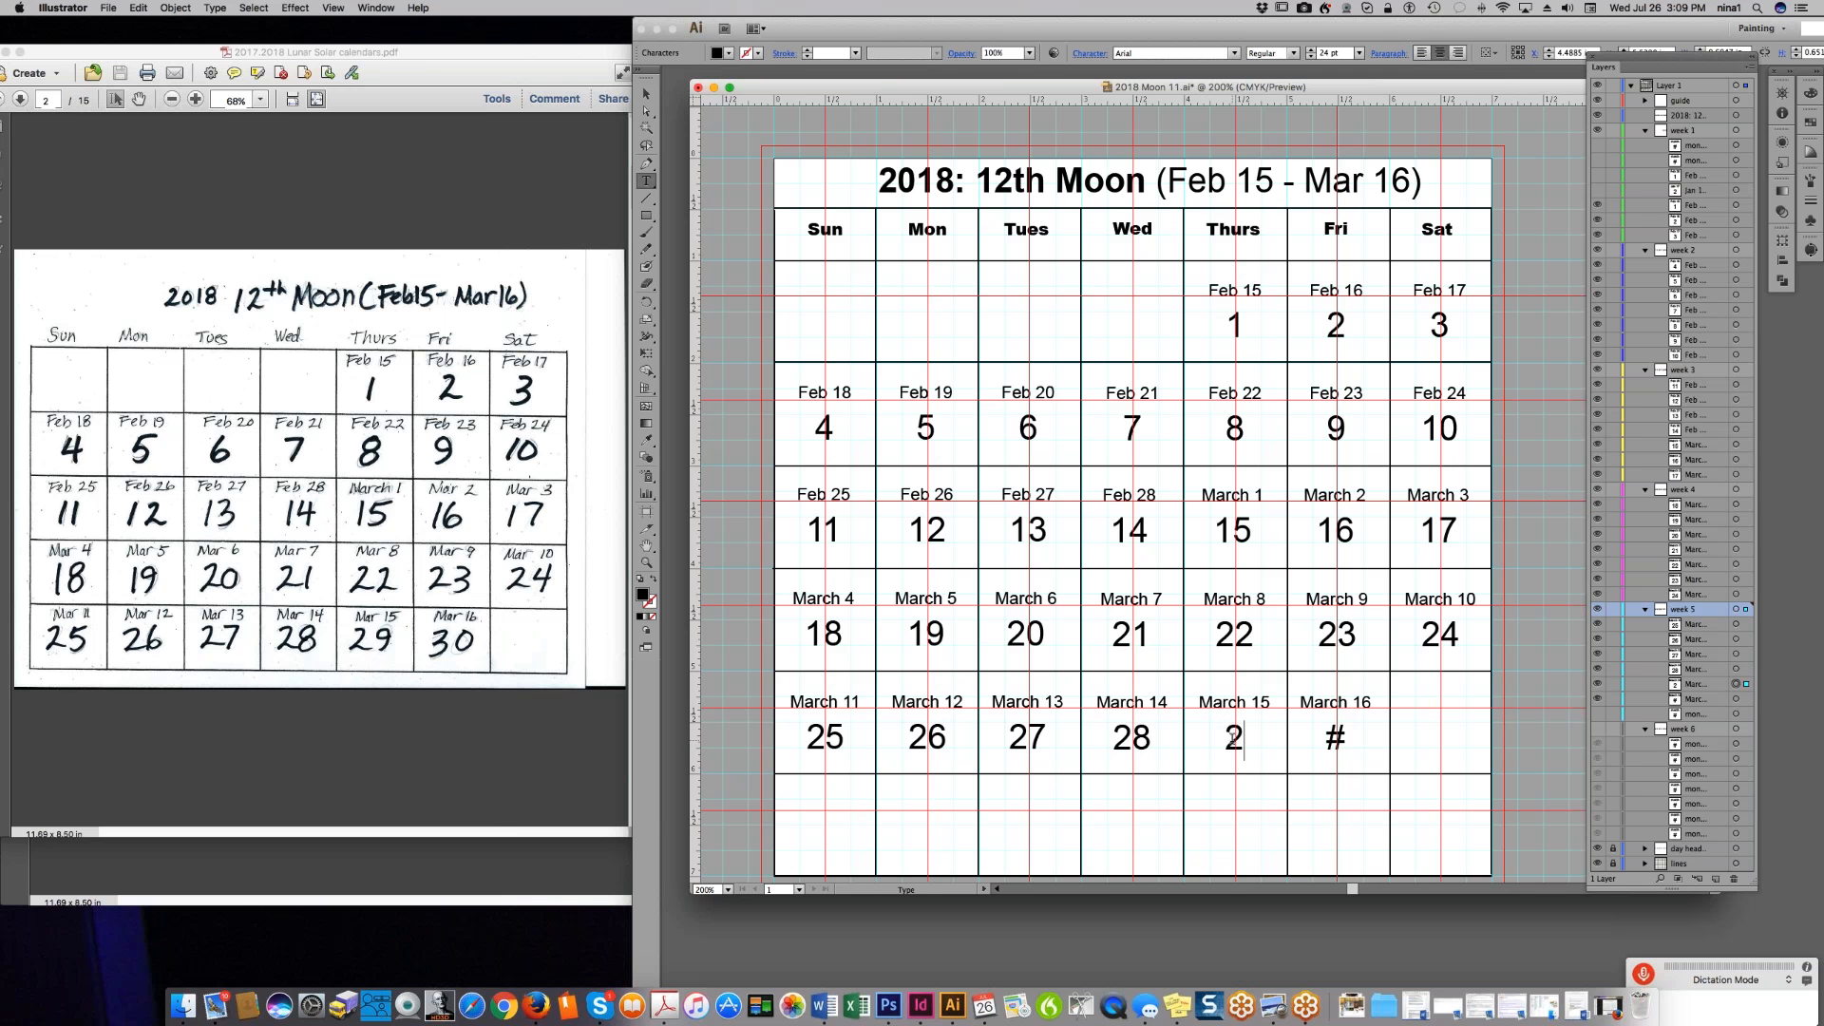
- Set the week 5 Friday moon day number to 30 and save the page as a new Illustrator file, 2018 Moon 12.ai
double_click(1334, 740)
text(30)
click(109, 7)
click(128, 128)
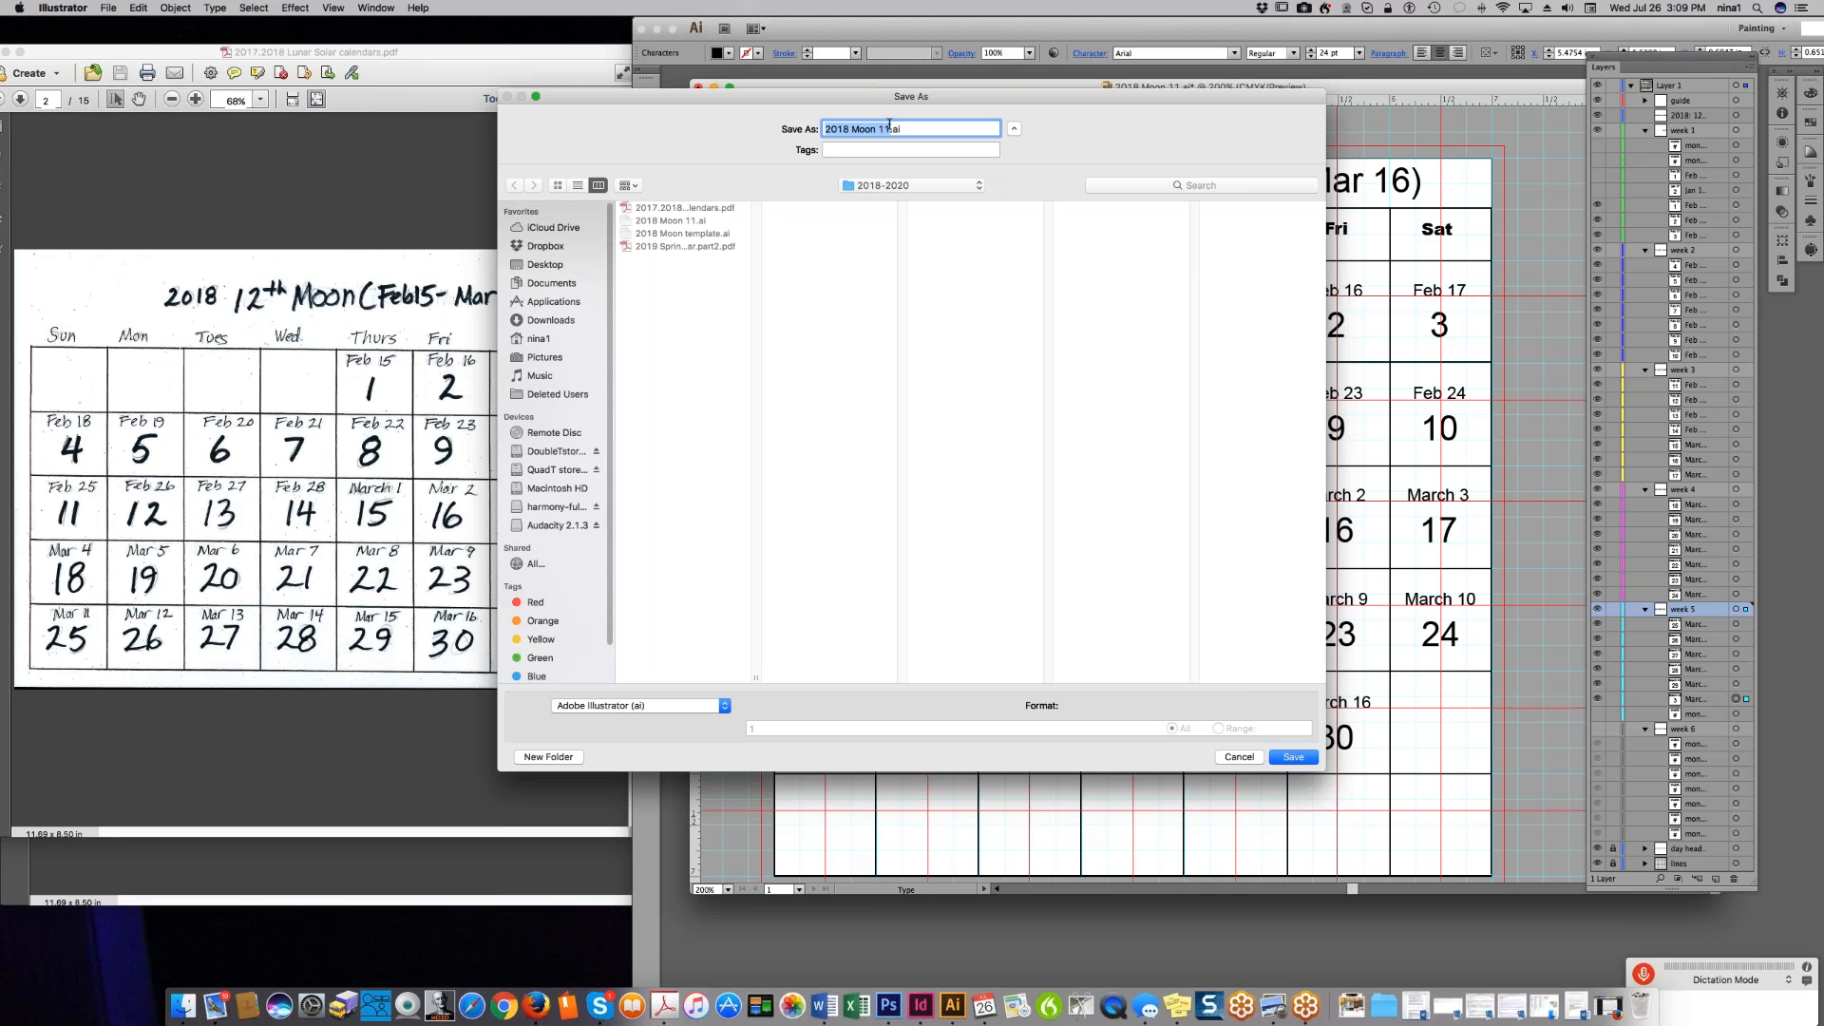
click(888, 128)
key(BackSpace)
text(2)
click(1293, 757)
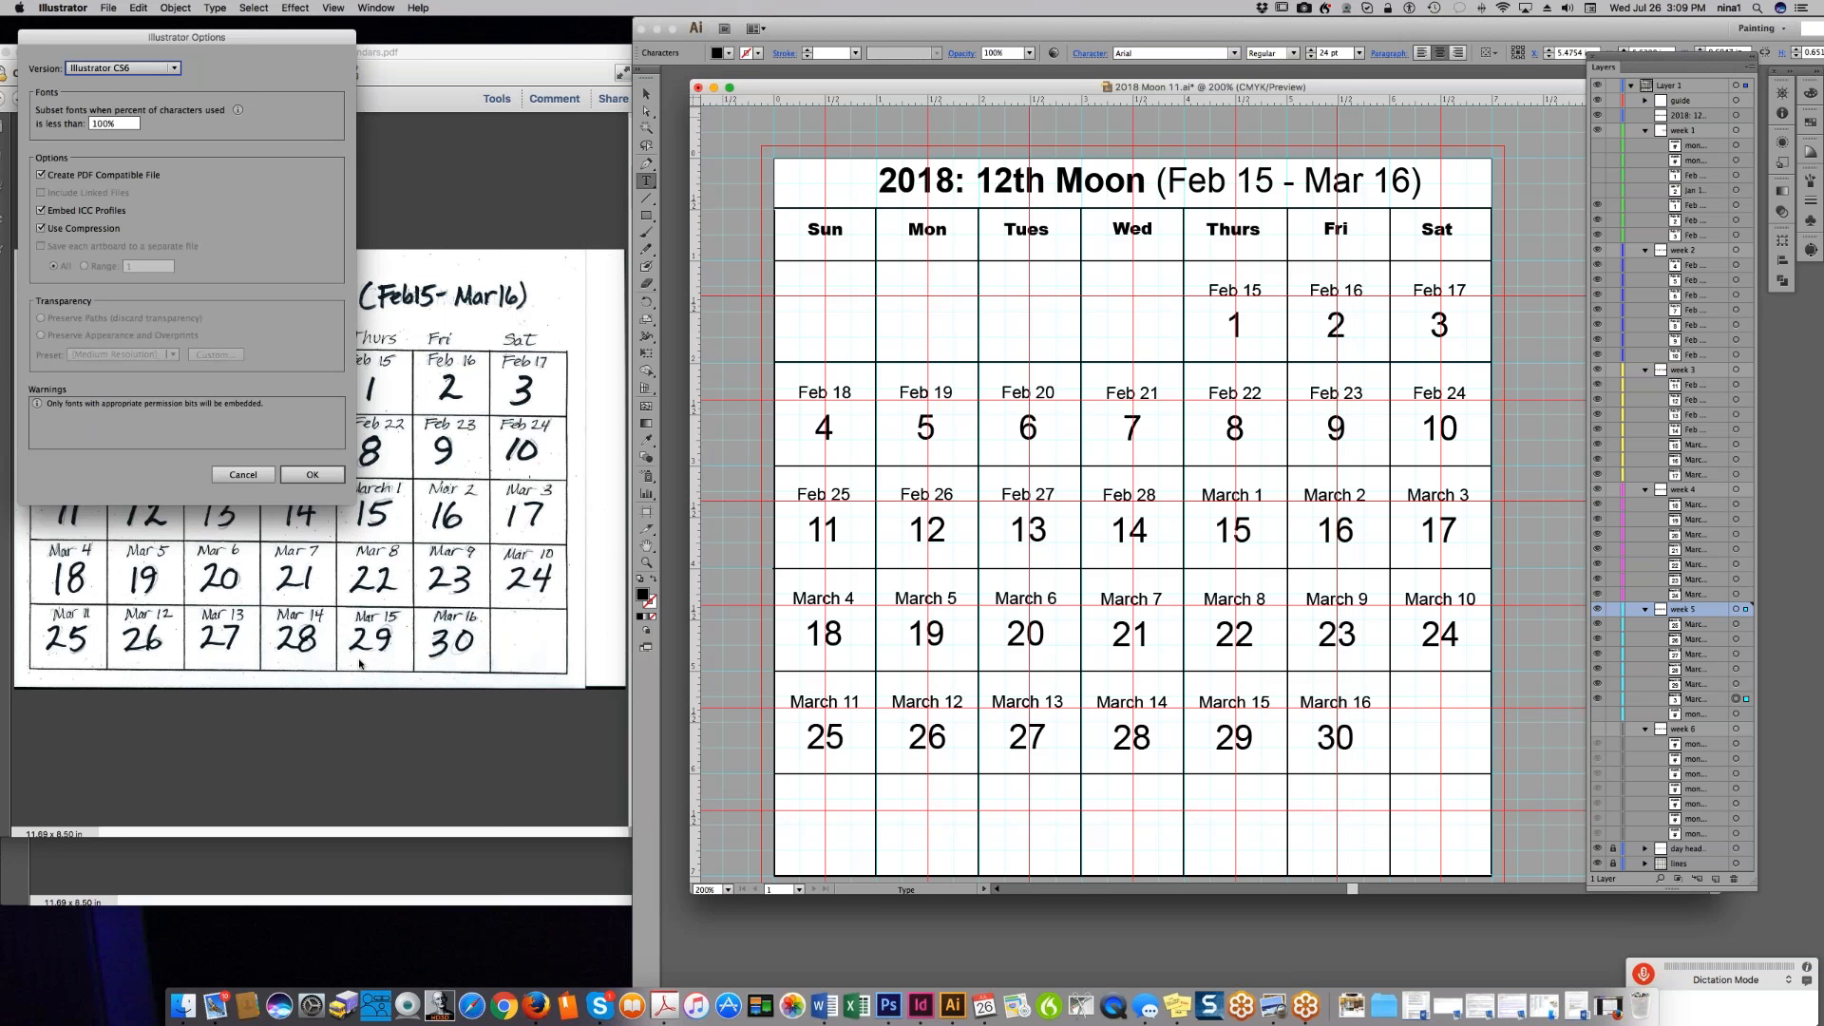
click(327, 477)
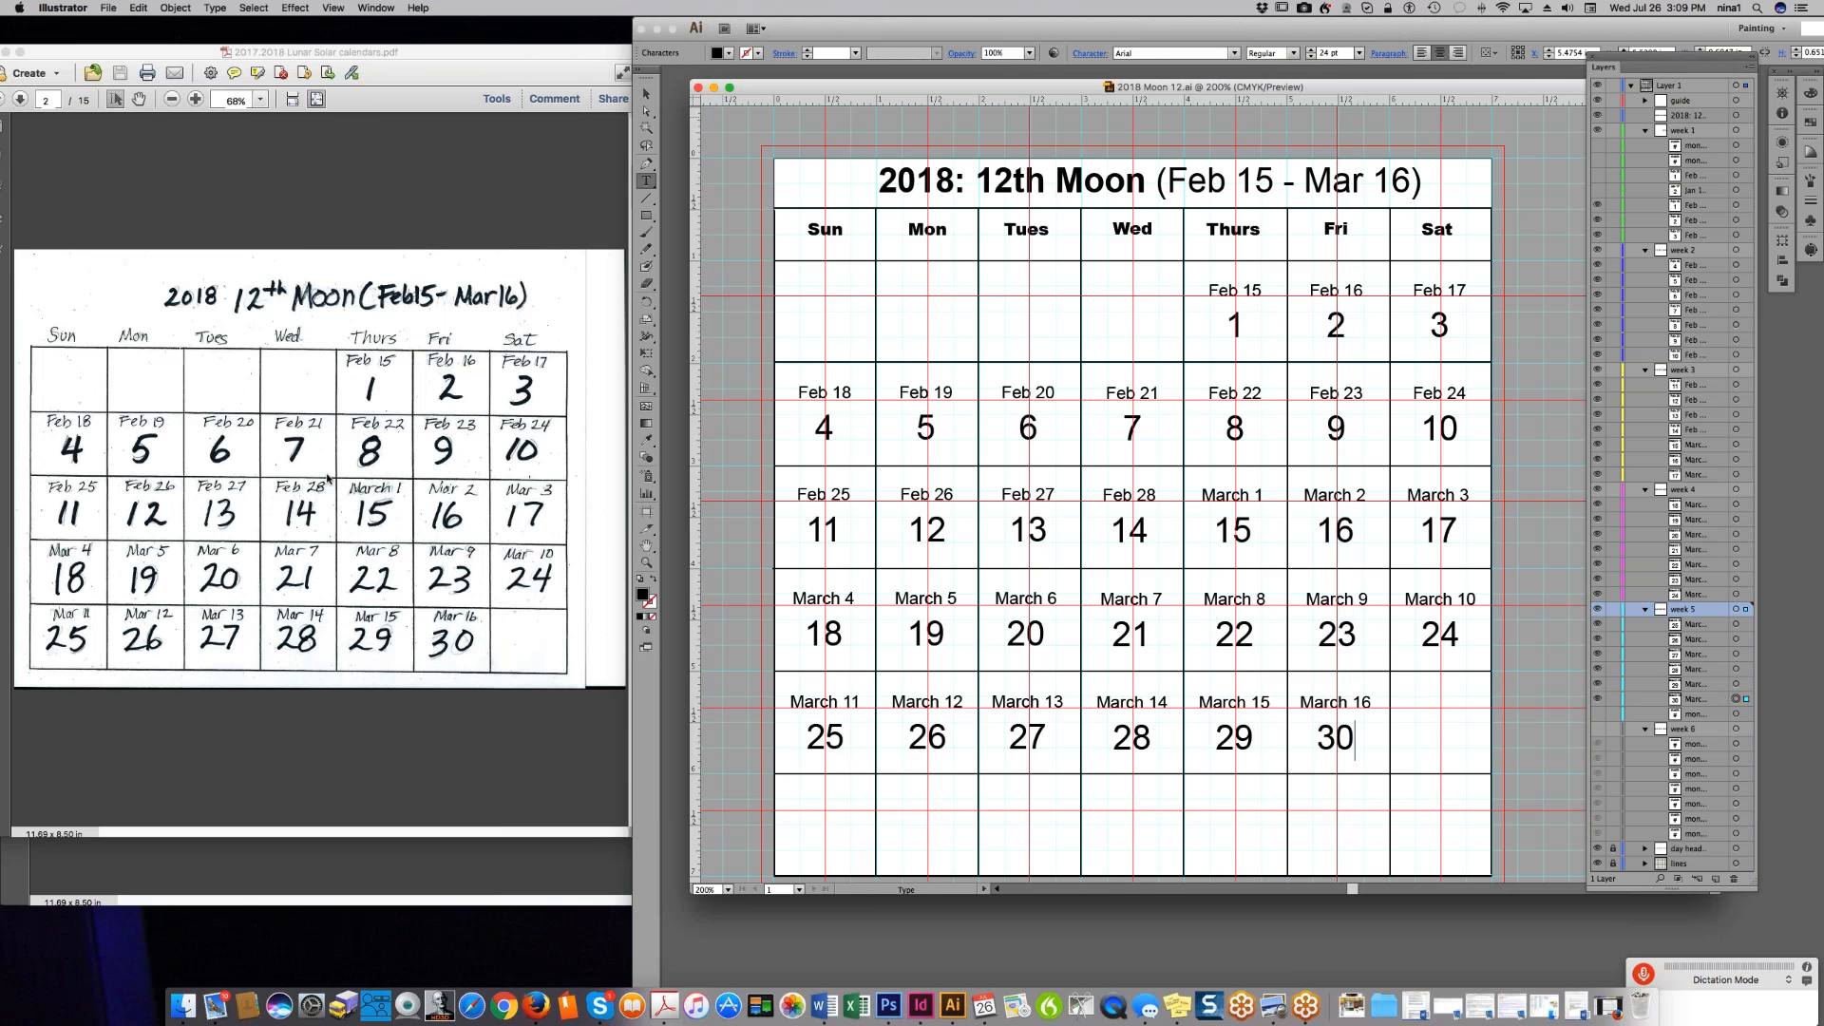
key(super)
click(110, 9)
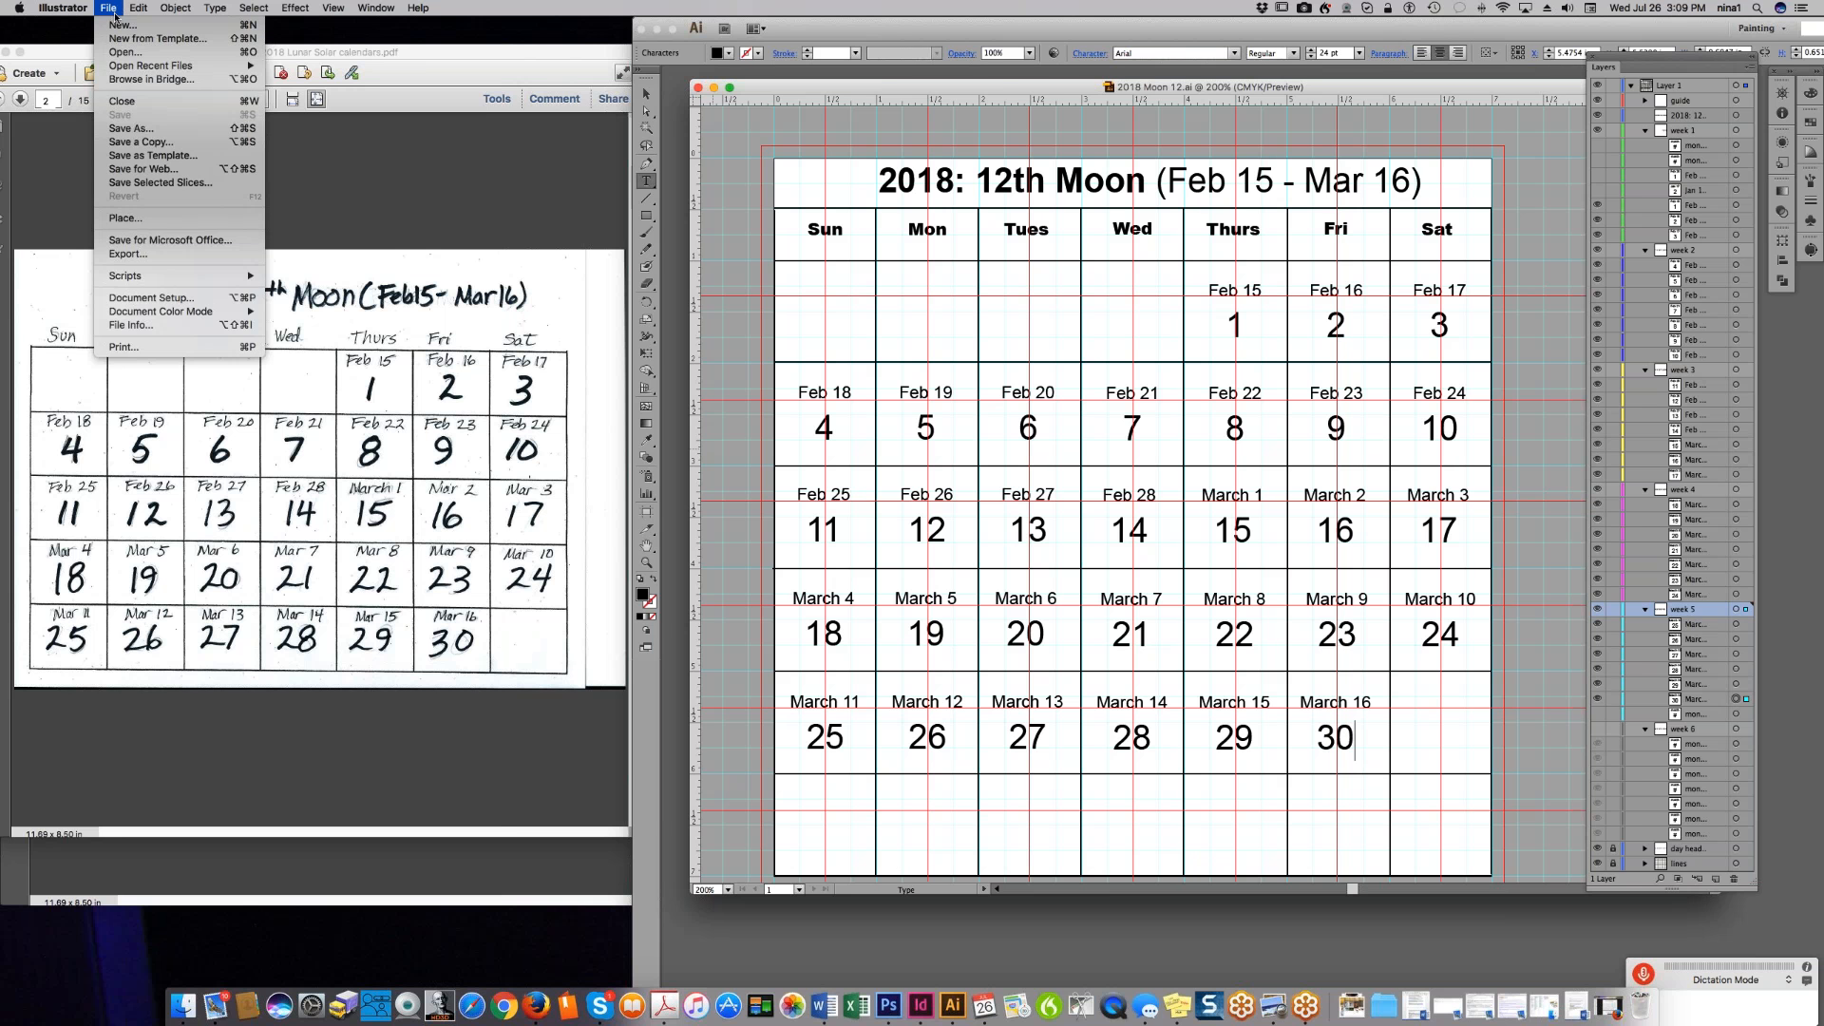
click(120, 129)
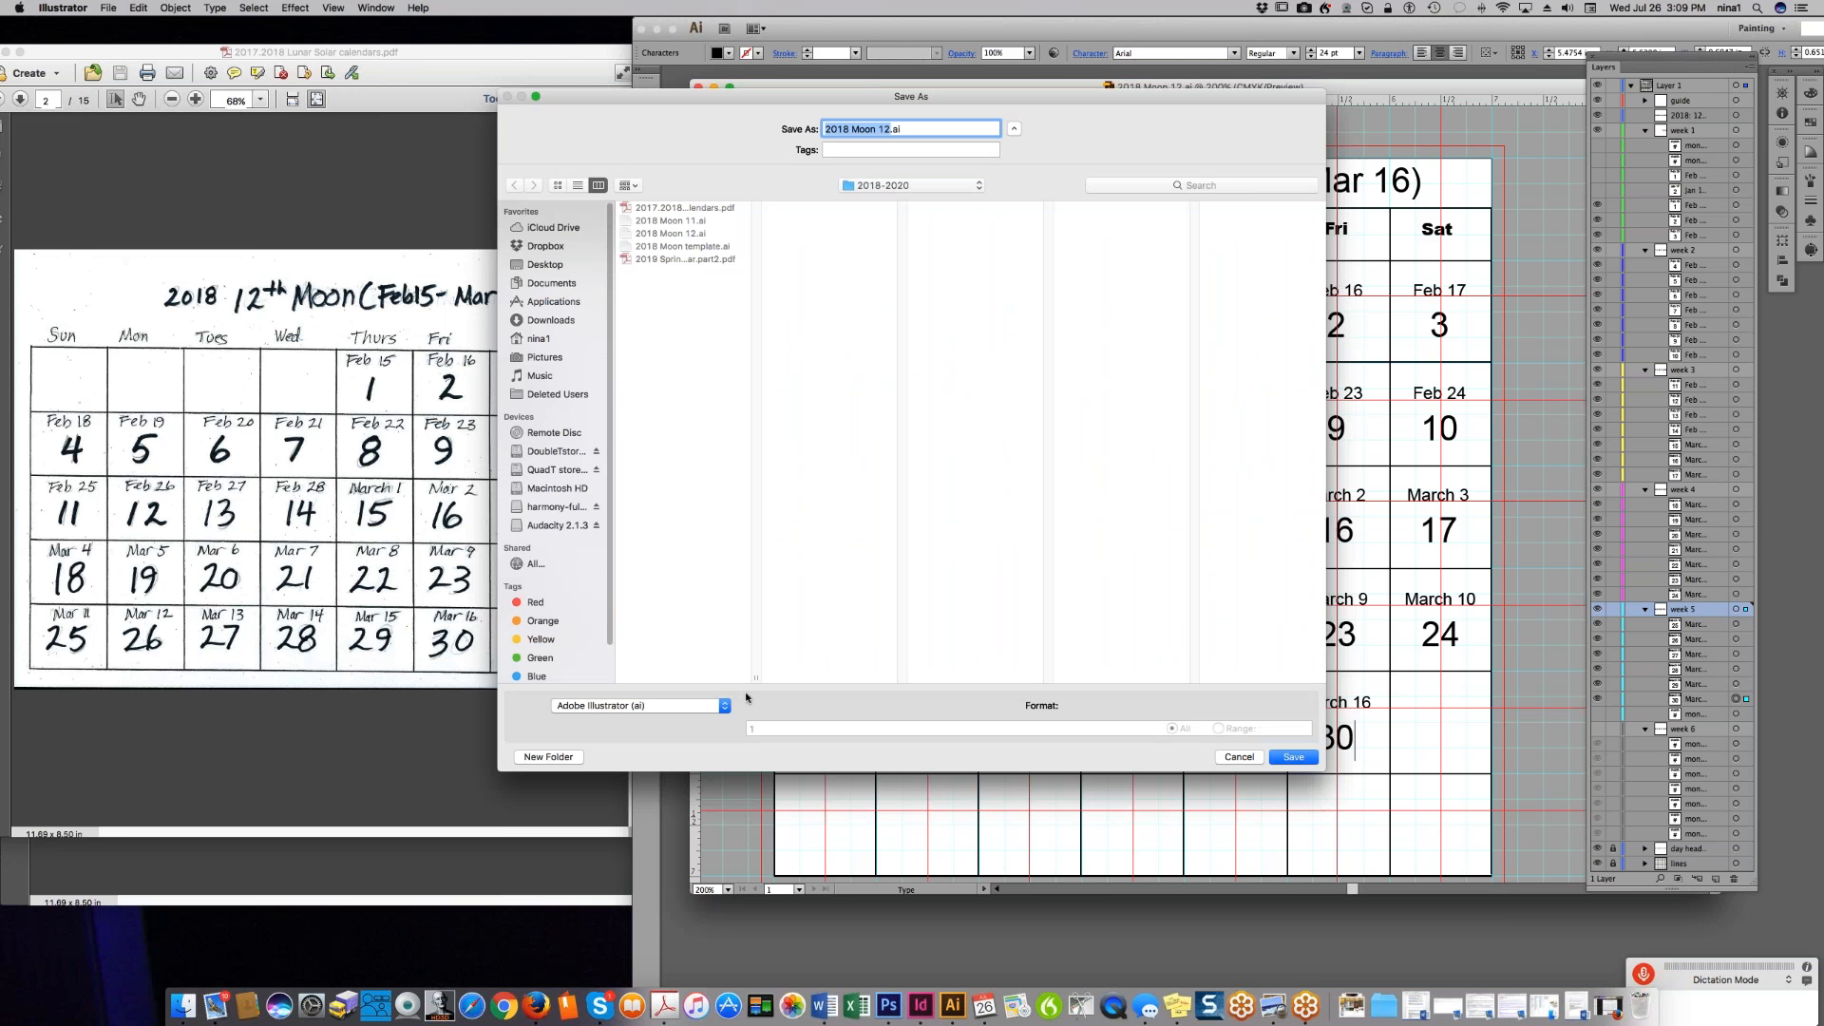
click(616, 704)
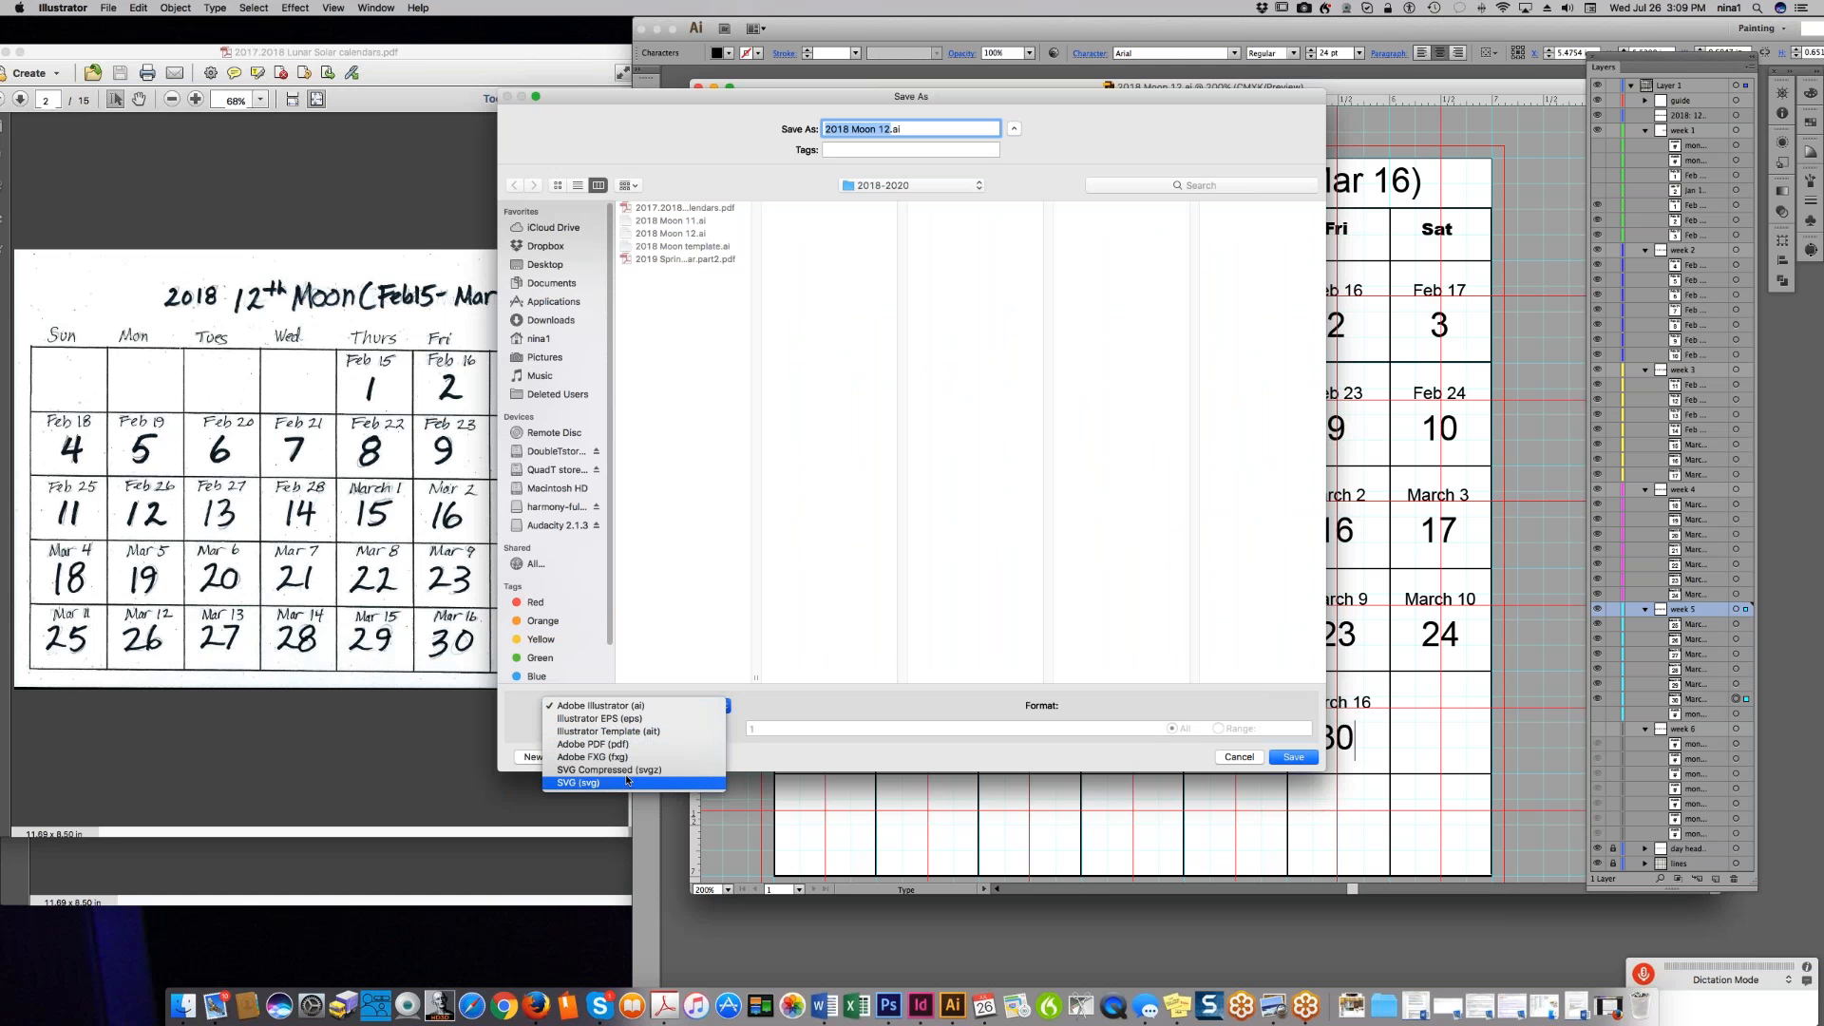
click(1244, 760)
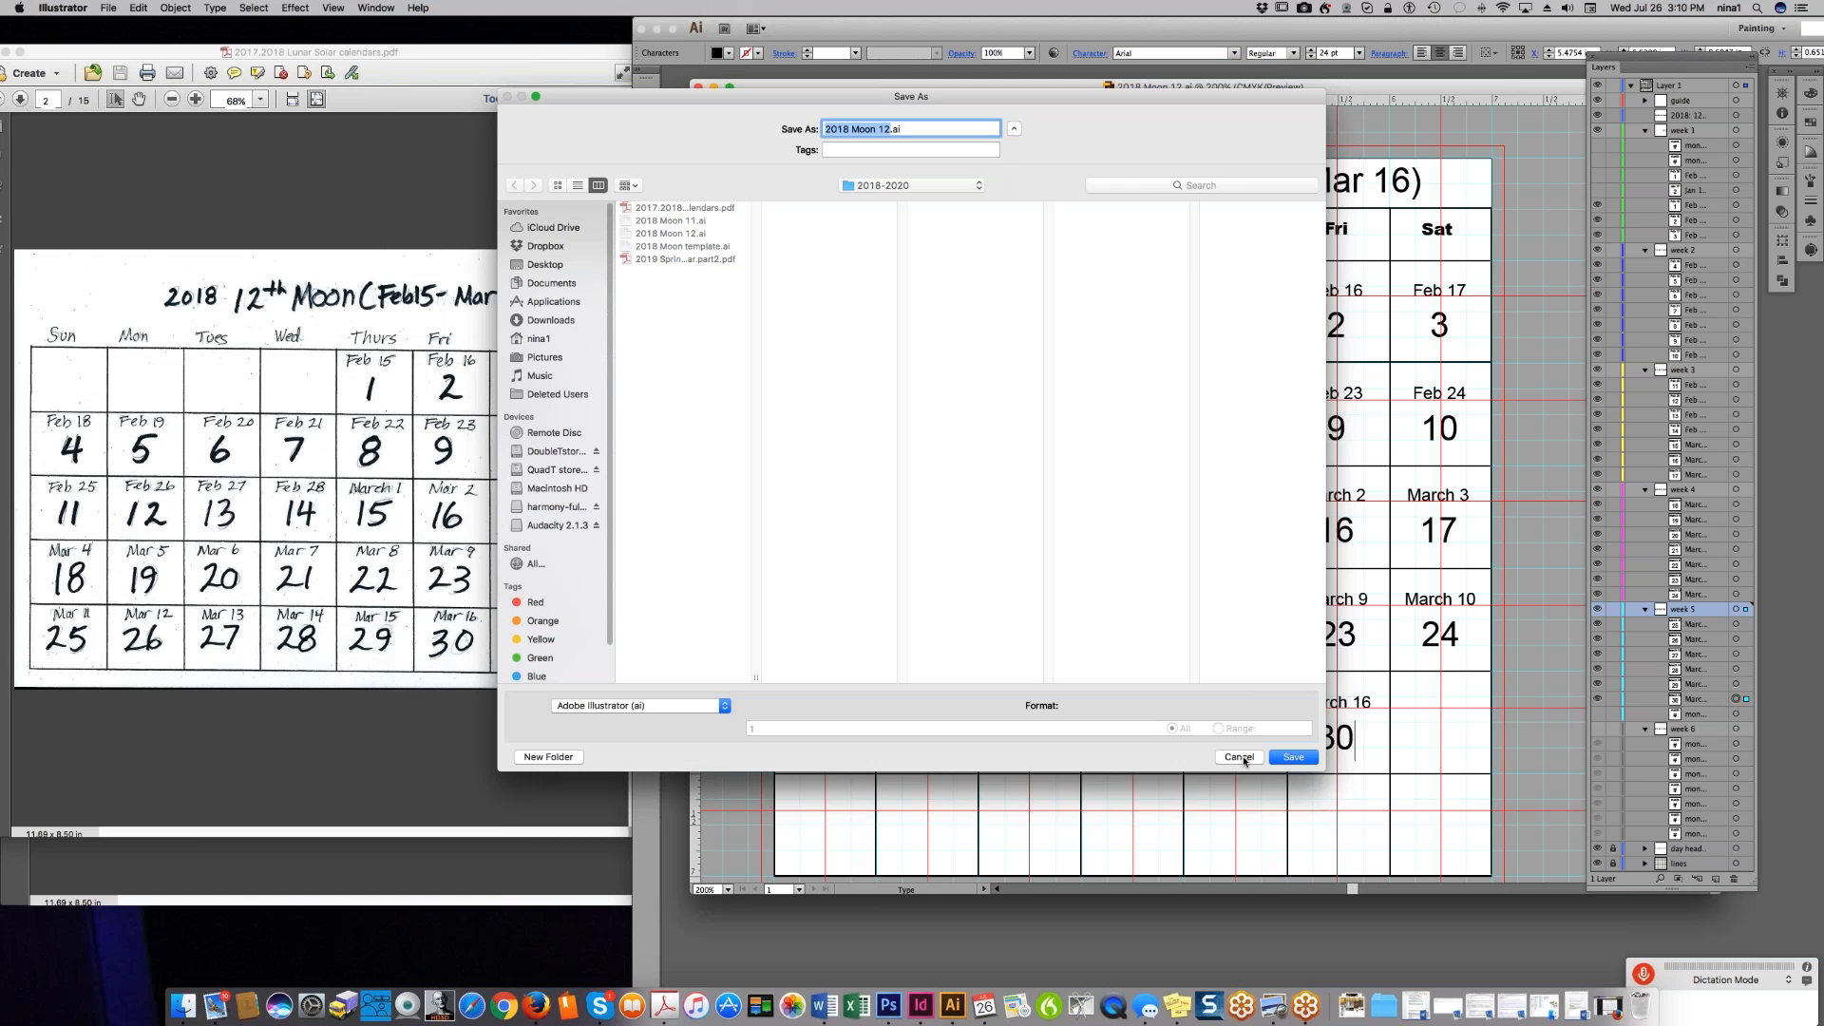
click(1239, 757)
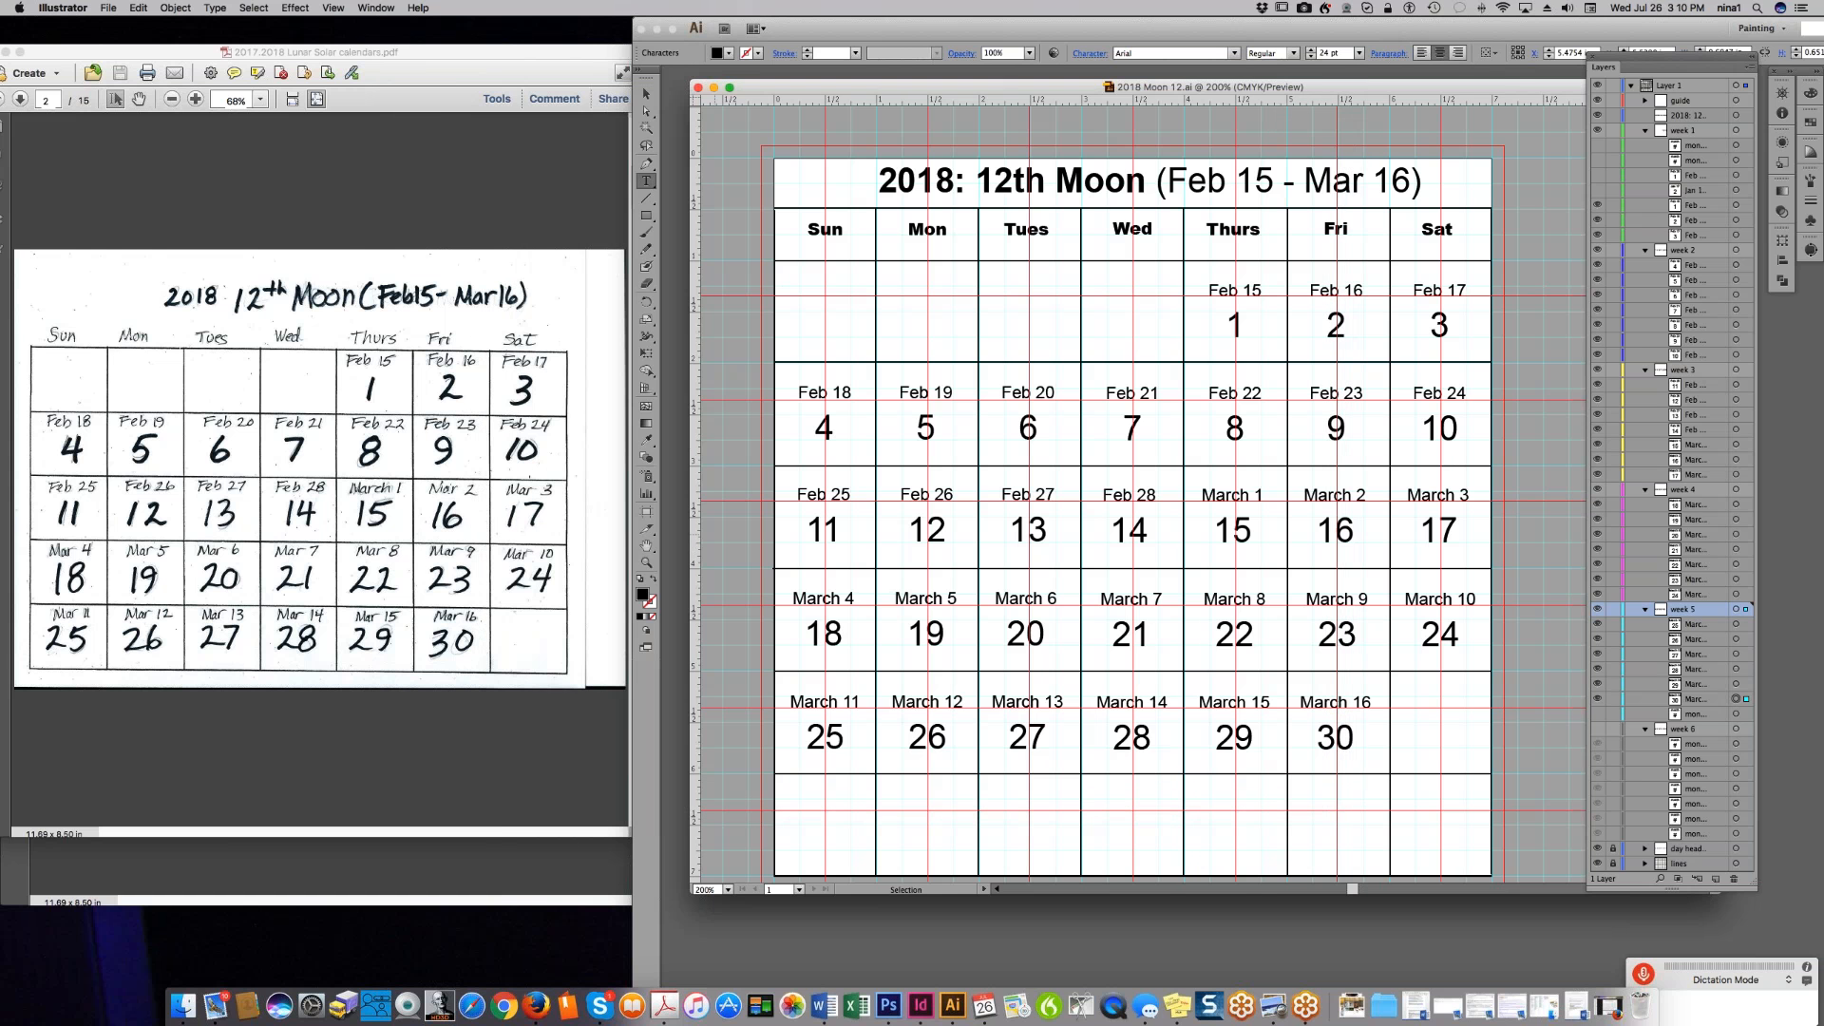
- Export the 12th Moon page as the JPEG 2018 Moon 12.jpg in CMYK, with maximum quality and 300 ppi resolution
click(108, 8)
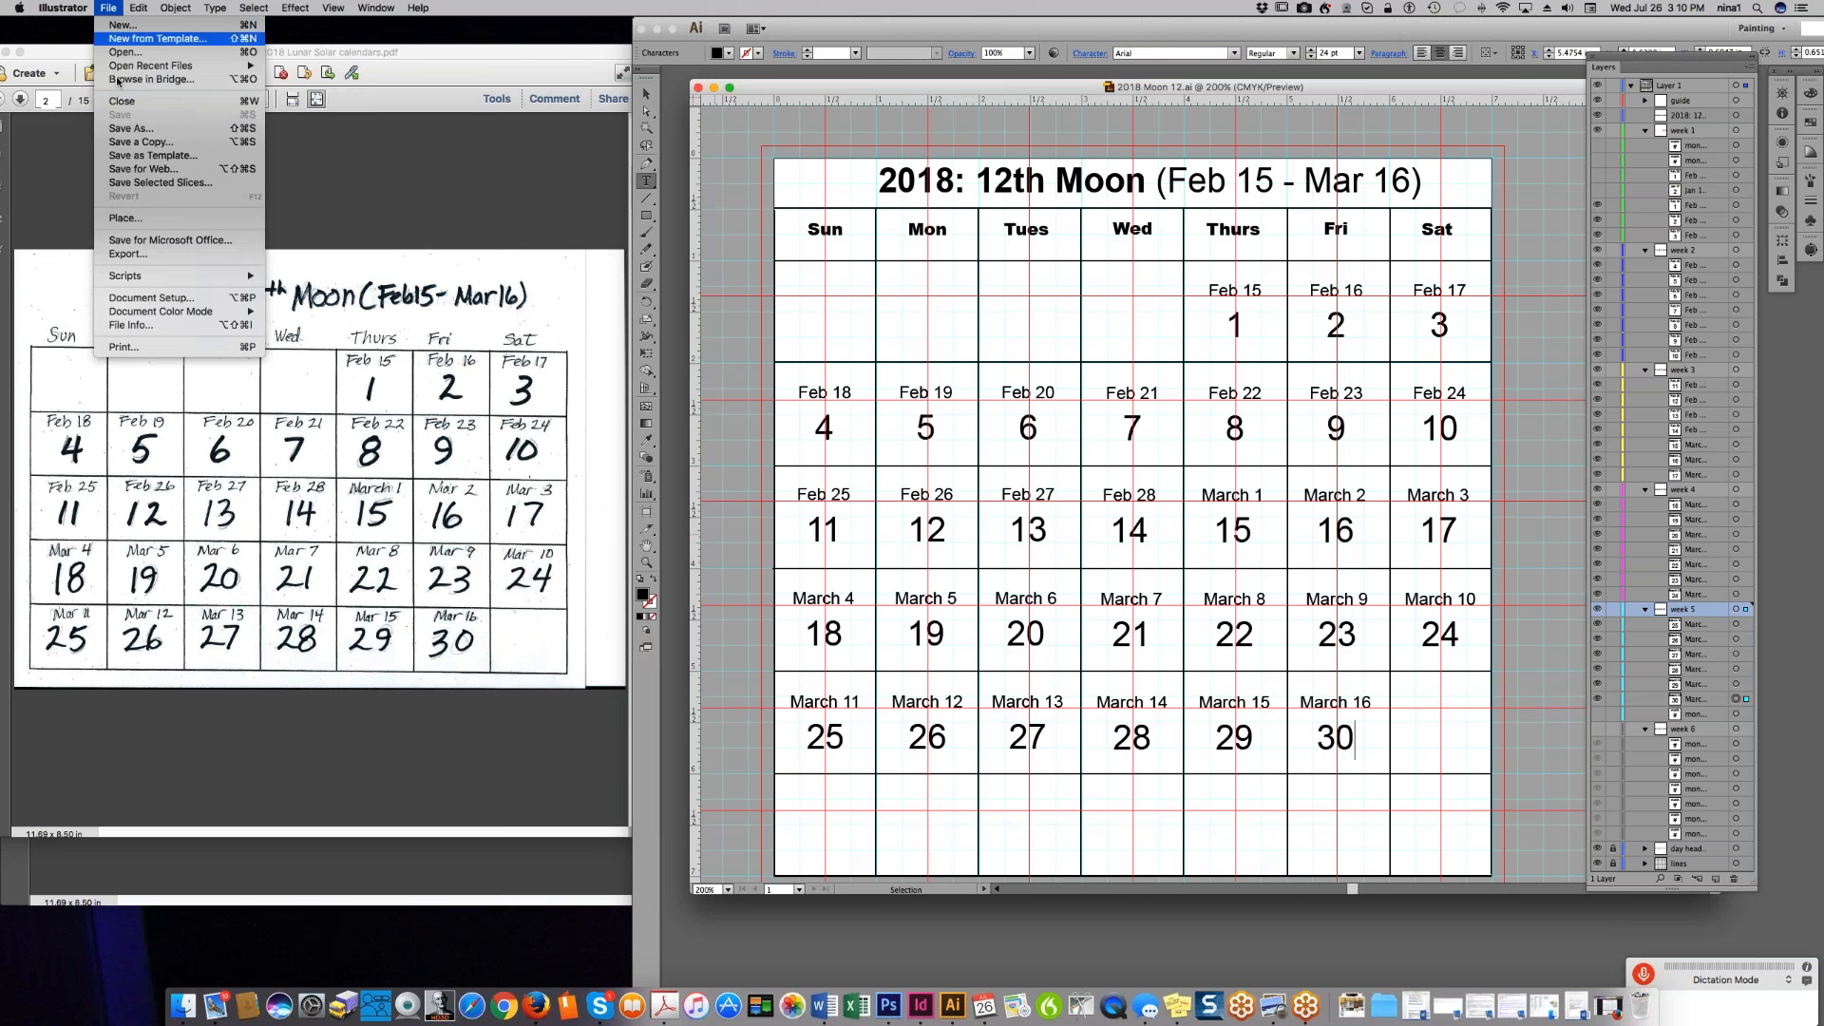
click(135, 255)
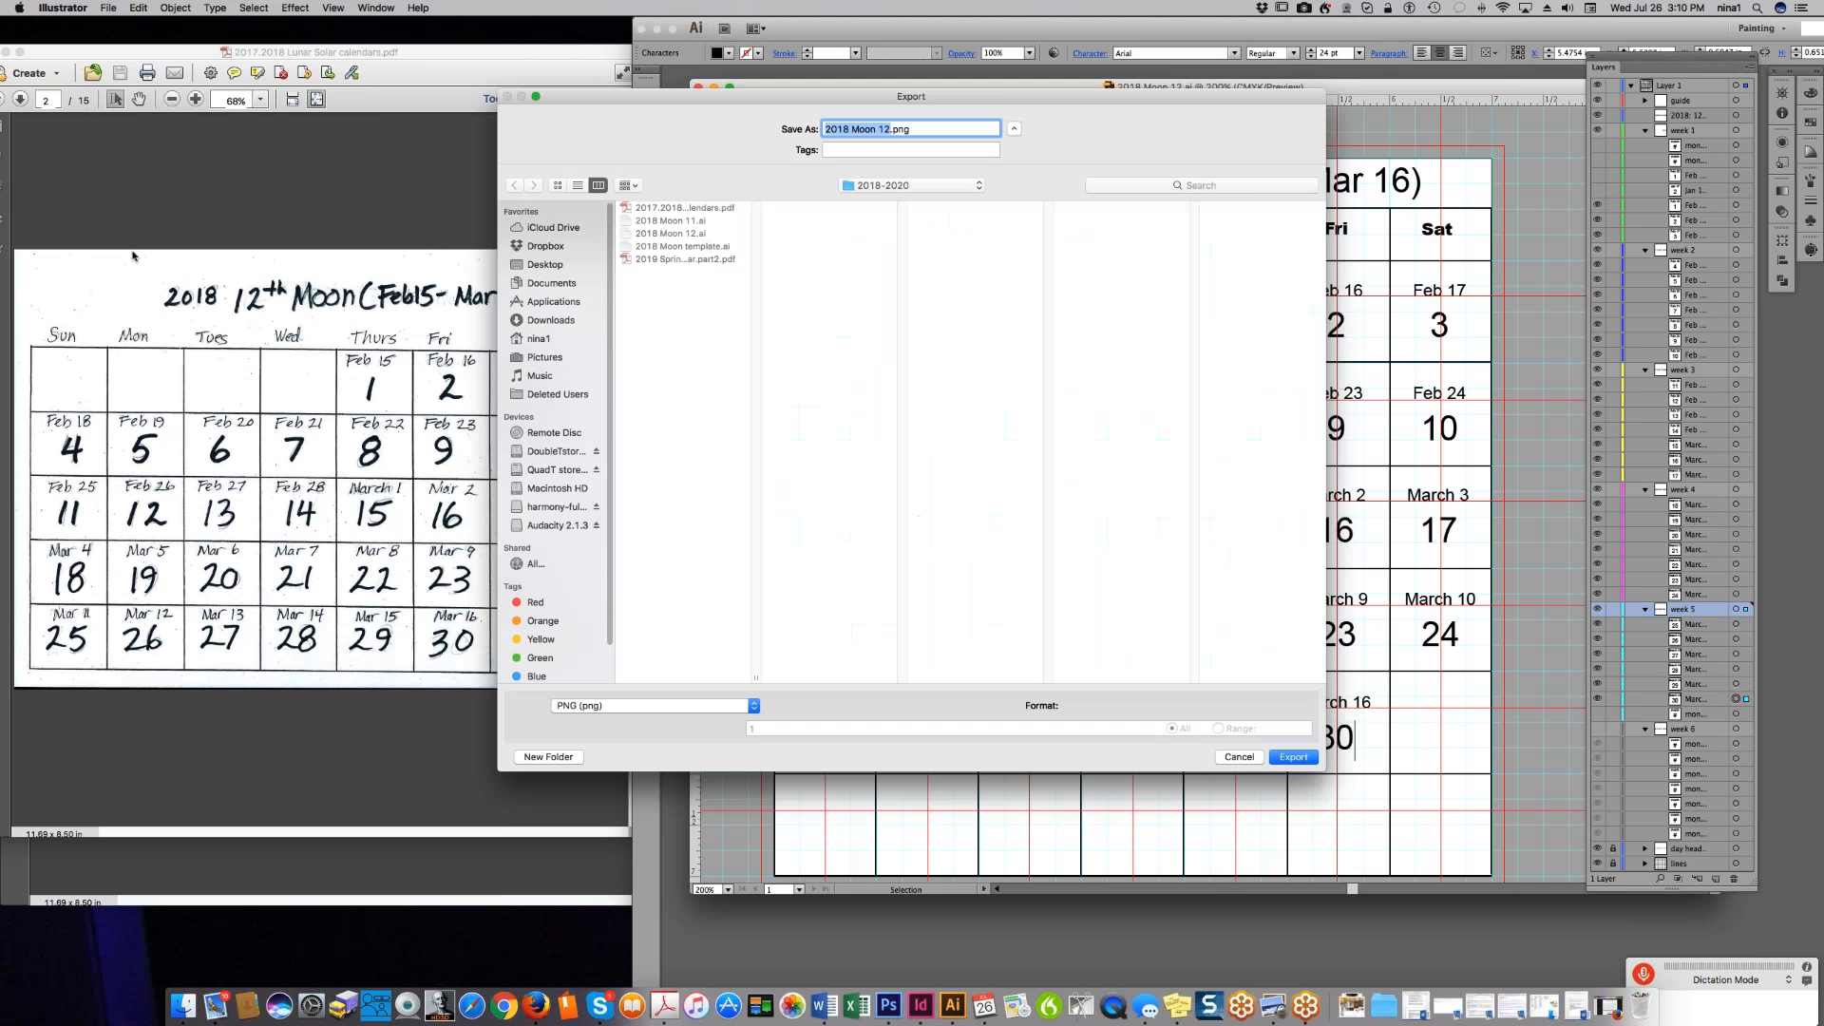
click(598, 706)
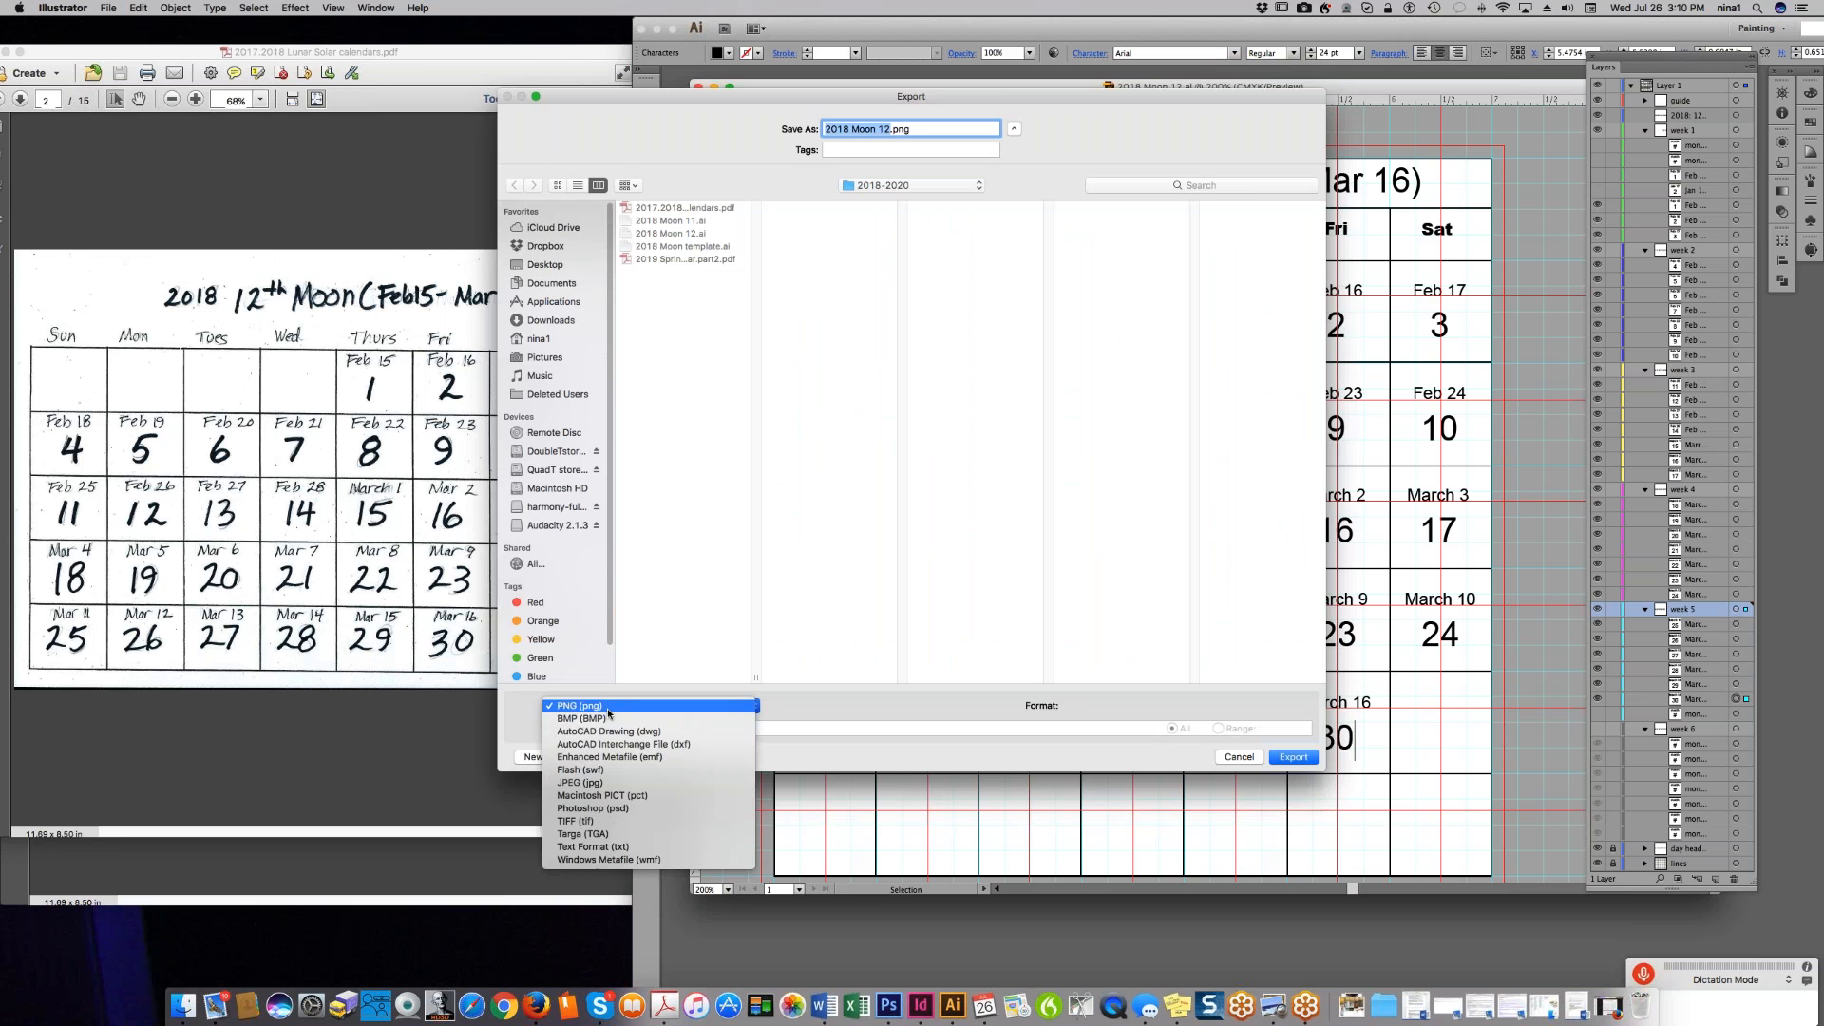
click(618, 781)
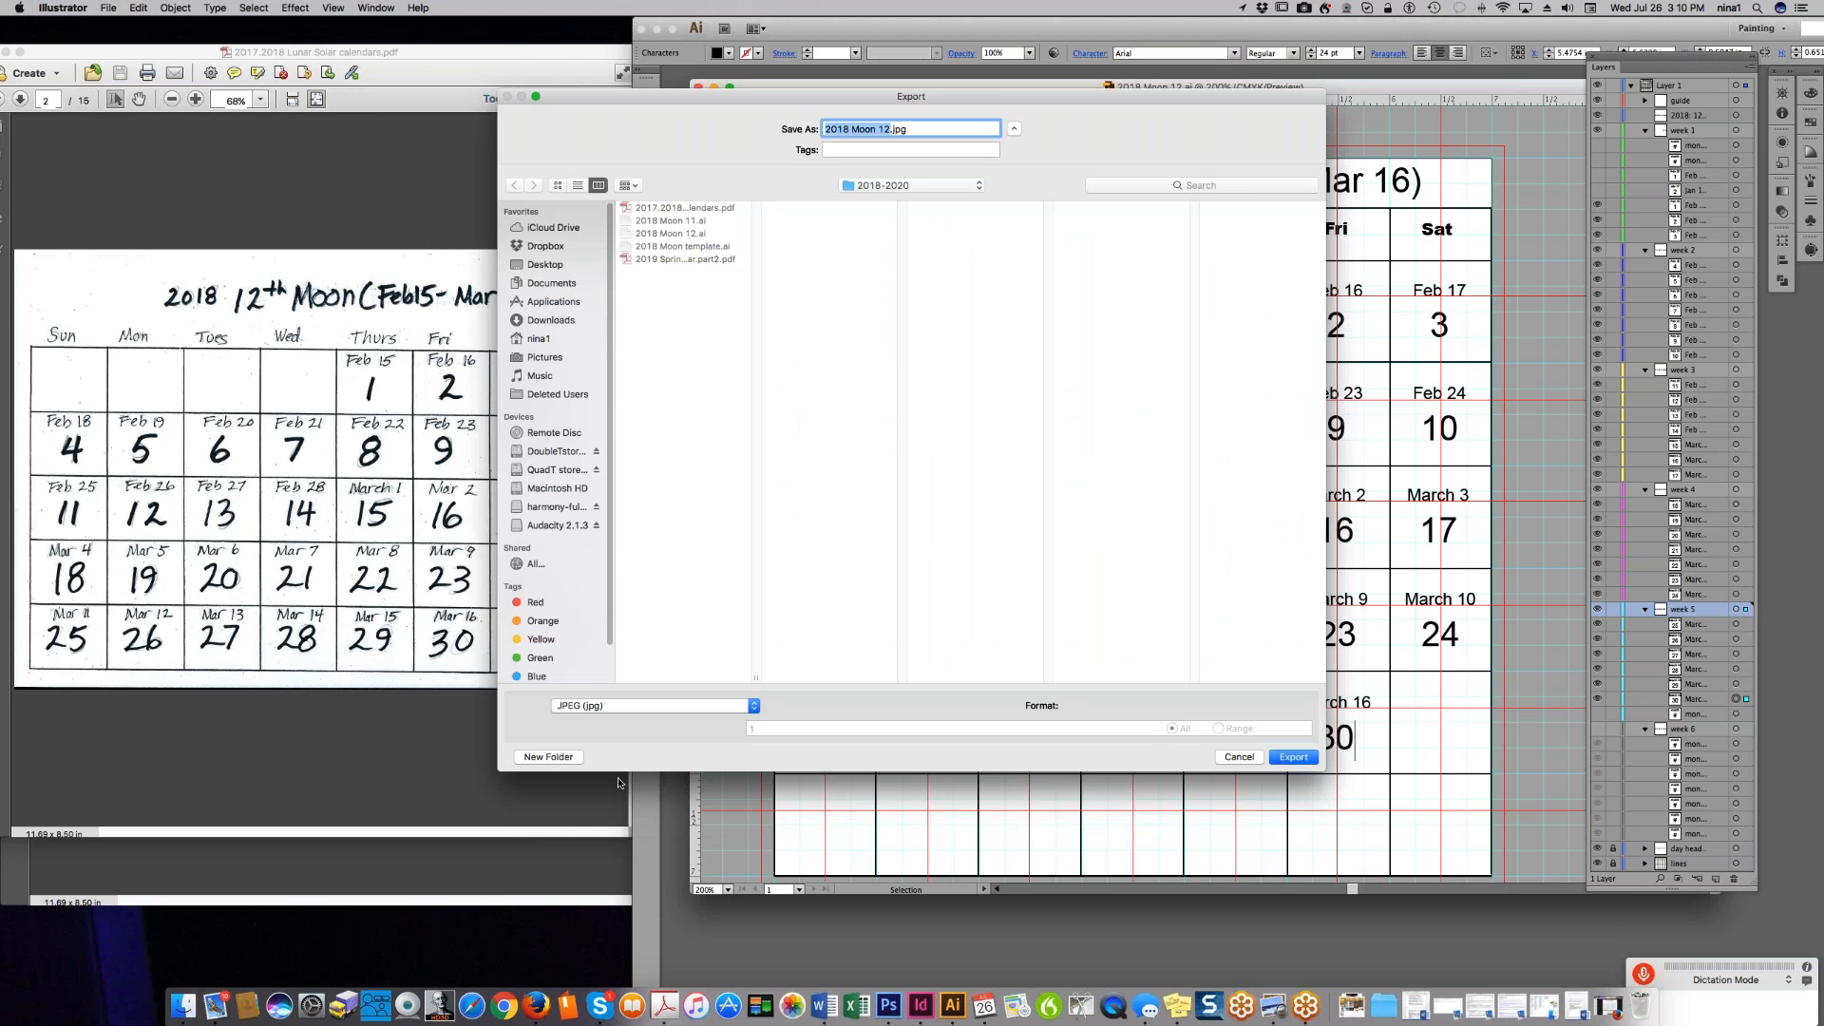
click(1293, 759)
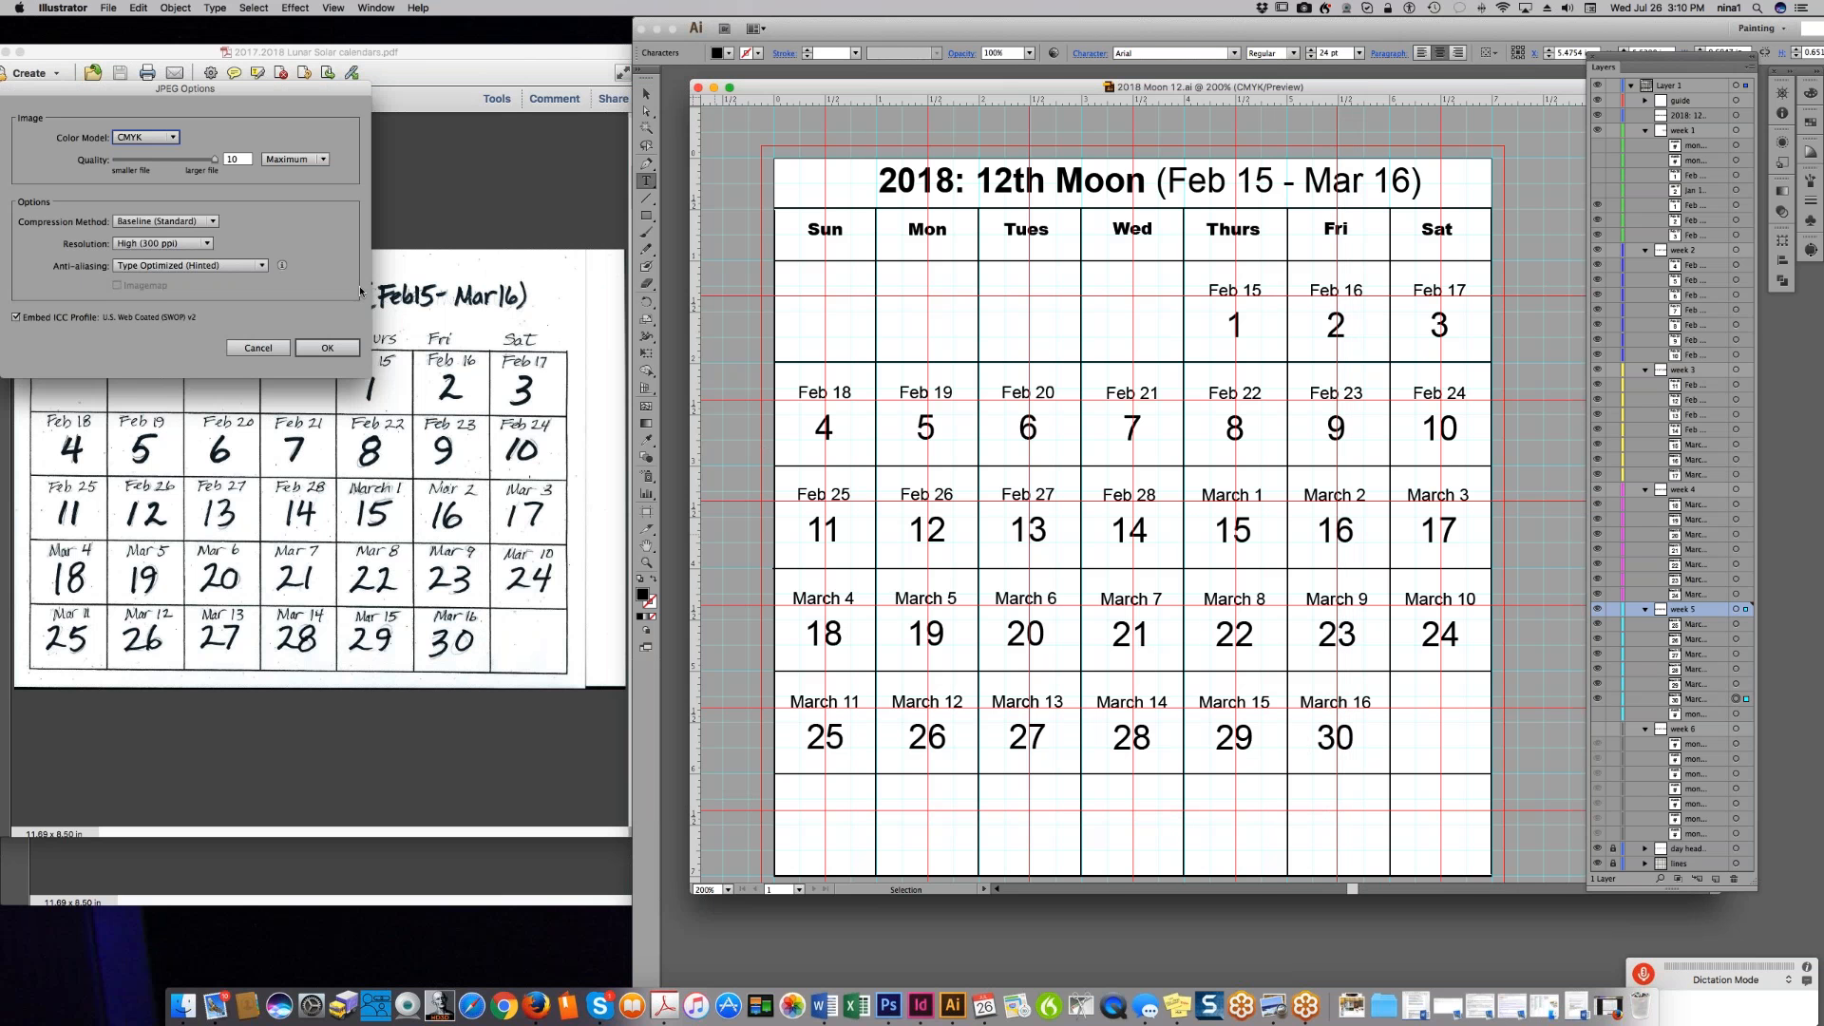
click(326, 348)
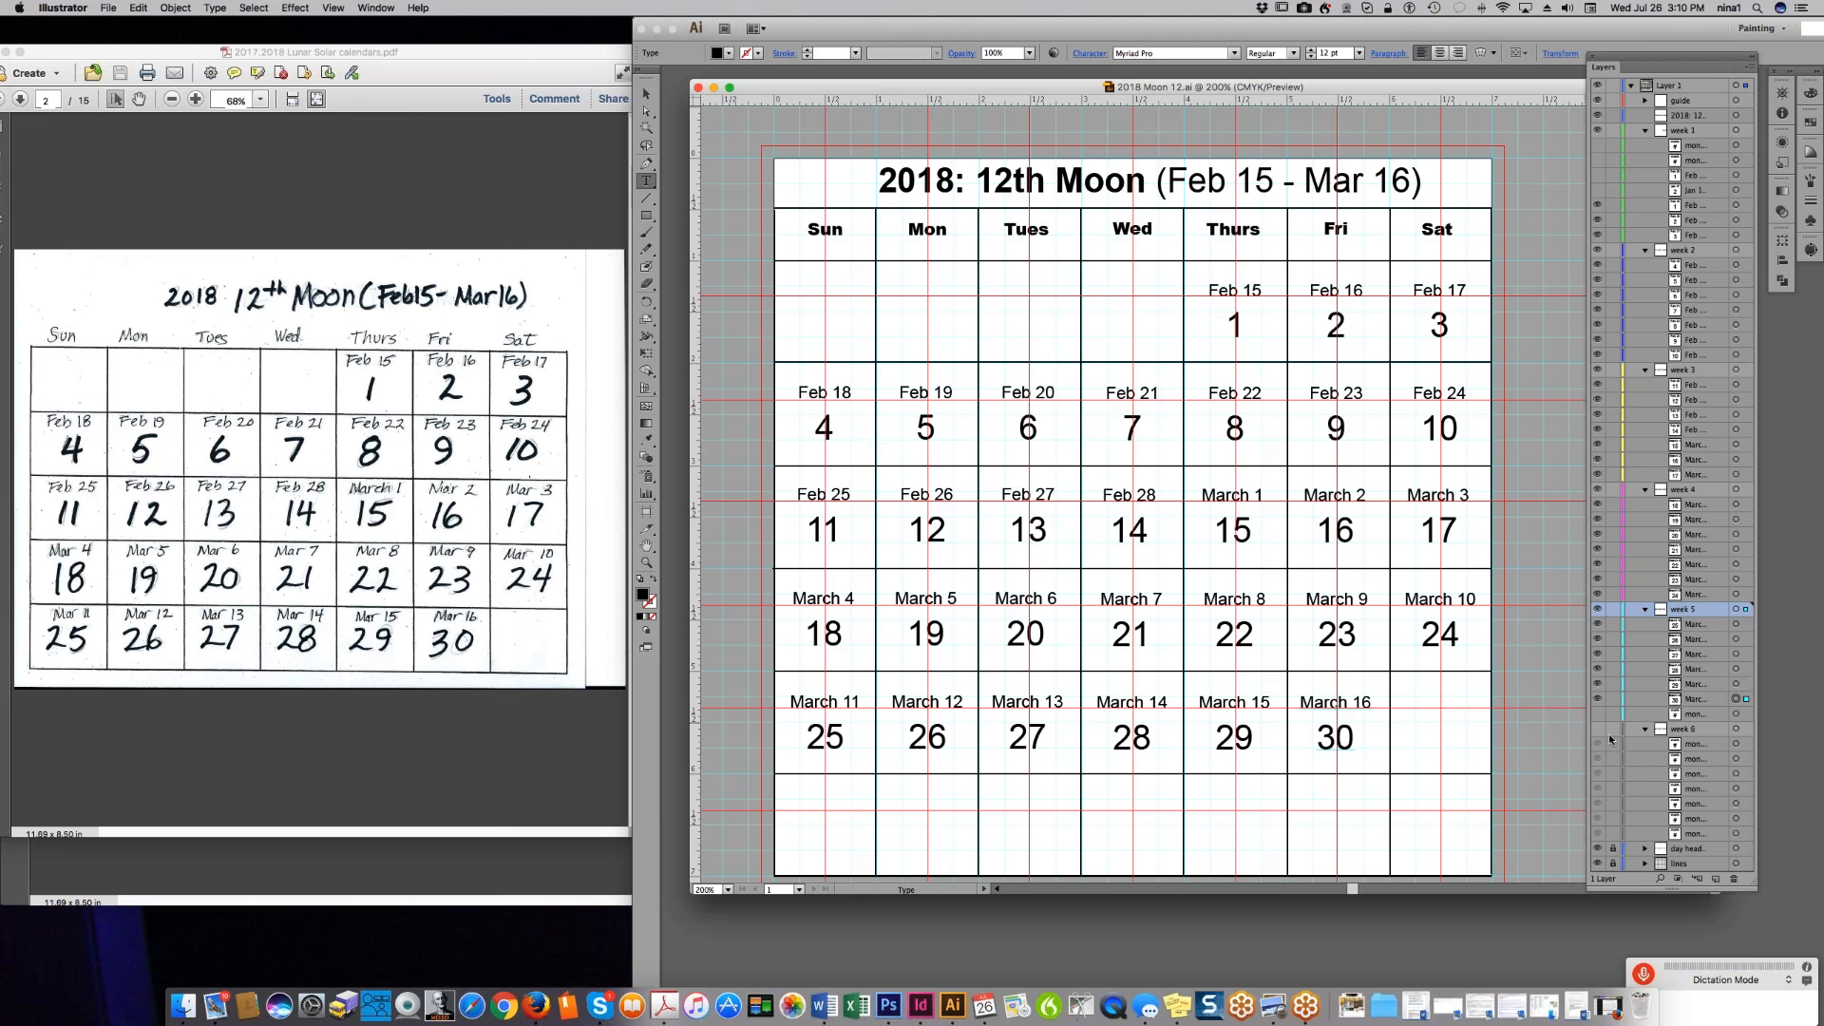
- Open the 11th Moon calendar file, 2018 Moon 11.ai, from the 2018-2020 folder
key(super)
click(109, 8)
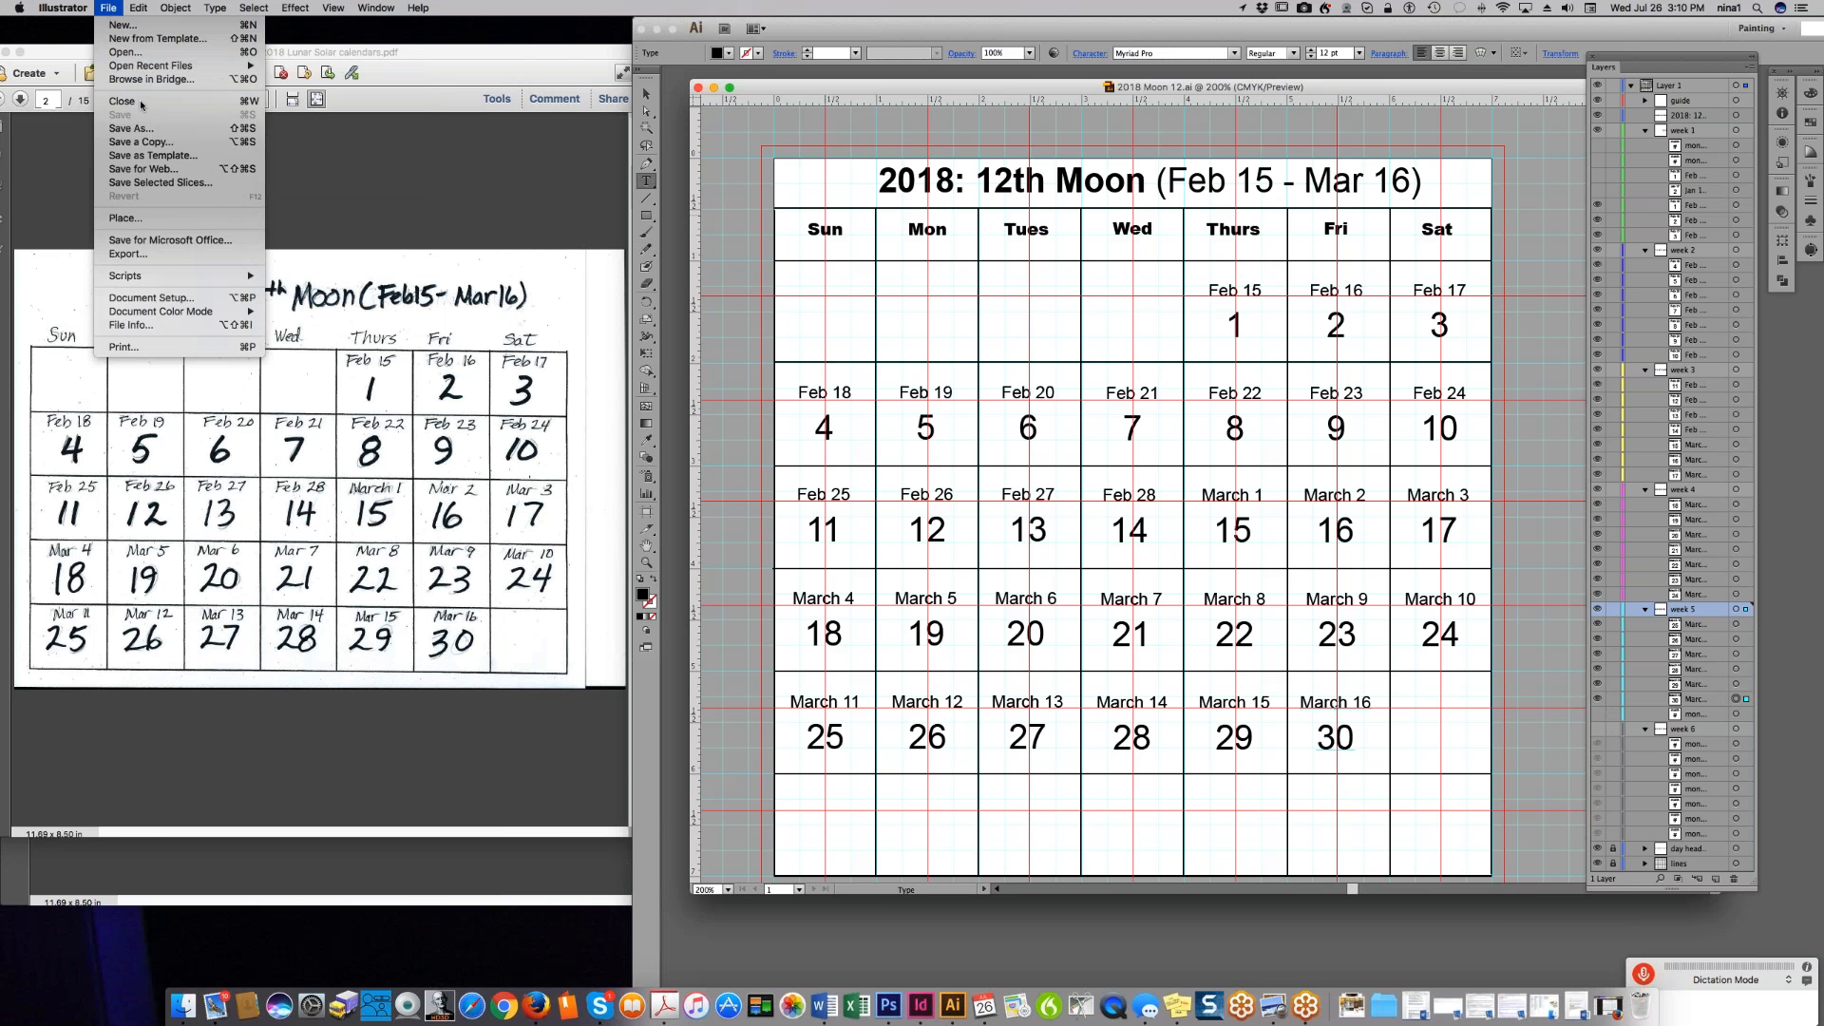
click(145, 53)
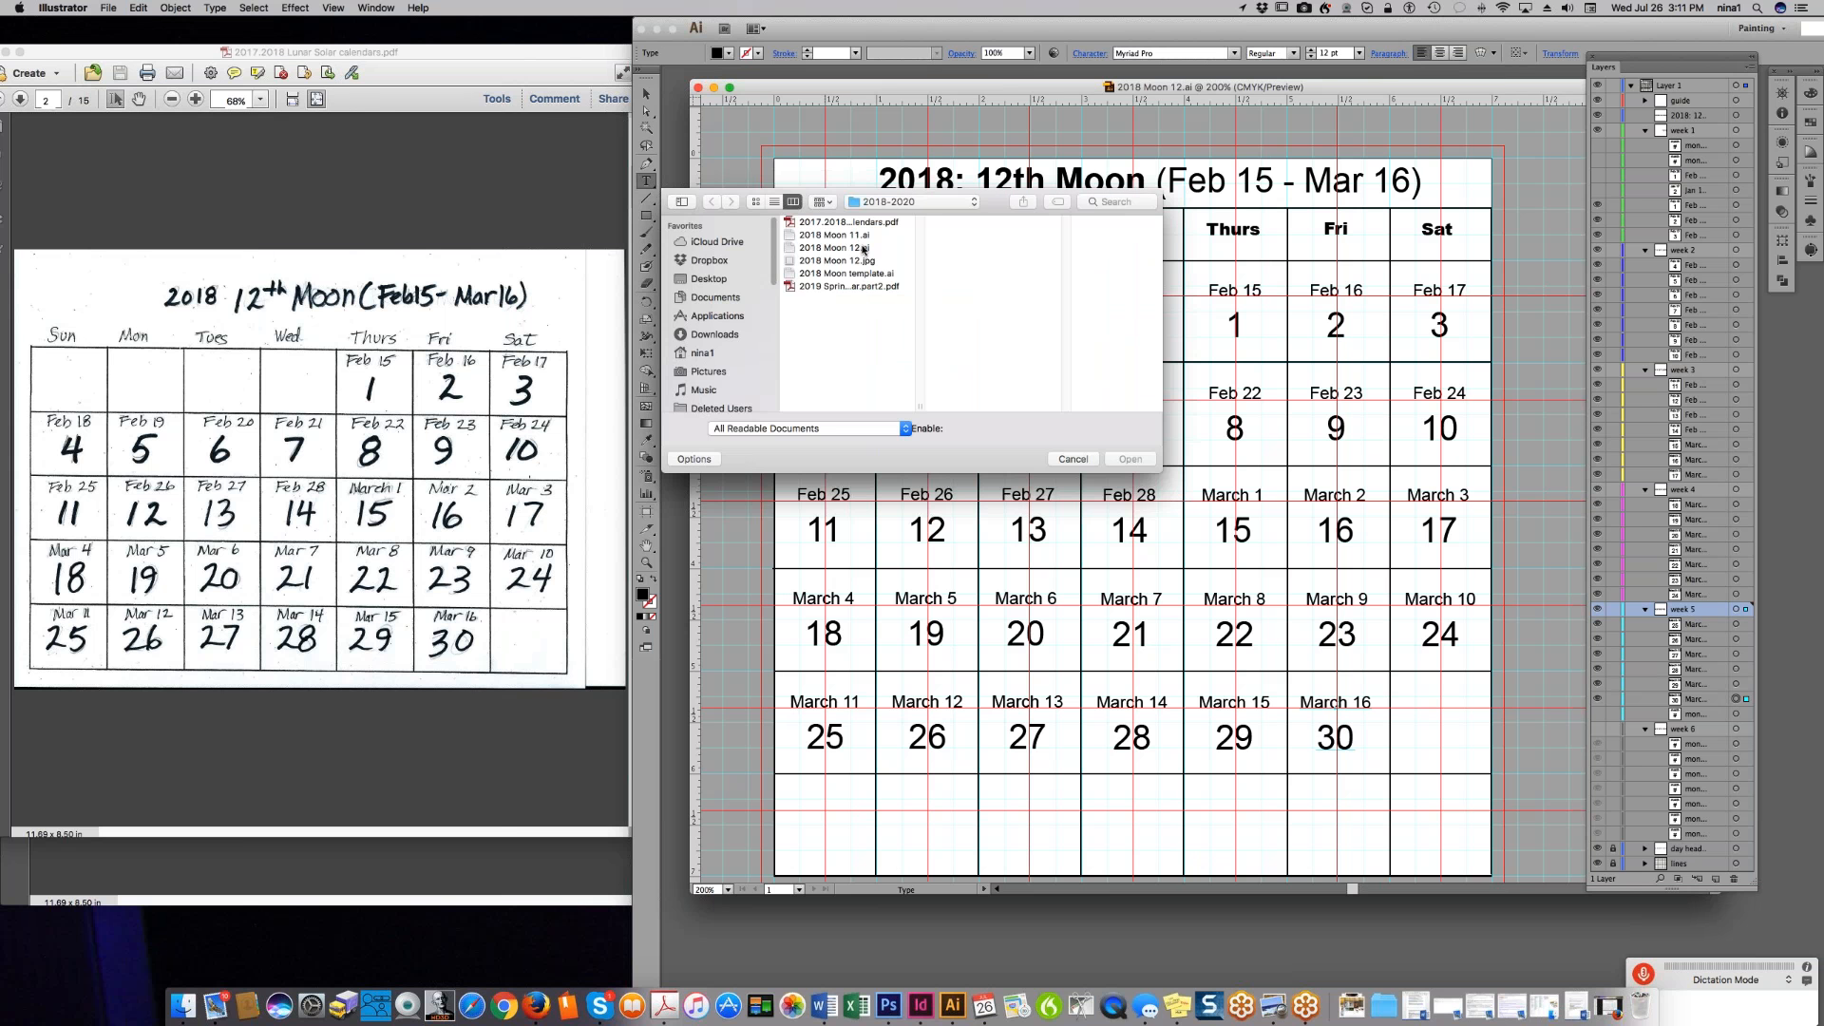
click(865, 236)
double_click(865, 237)
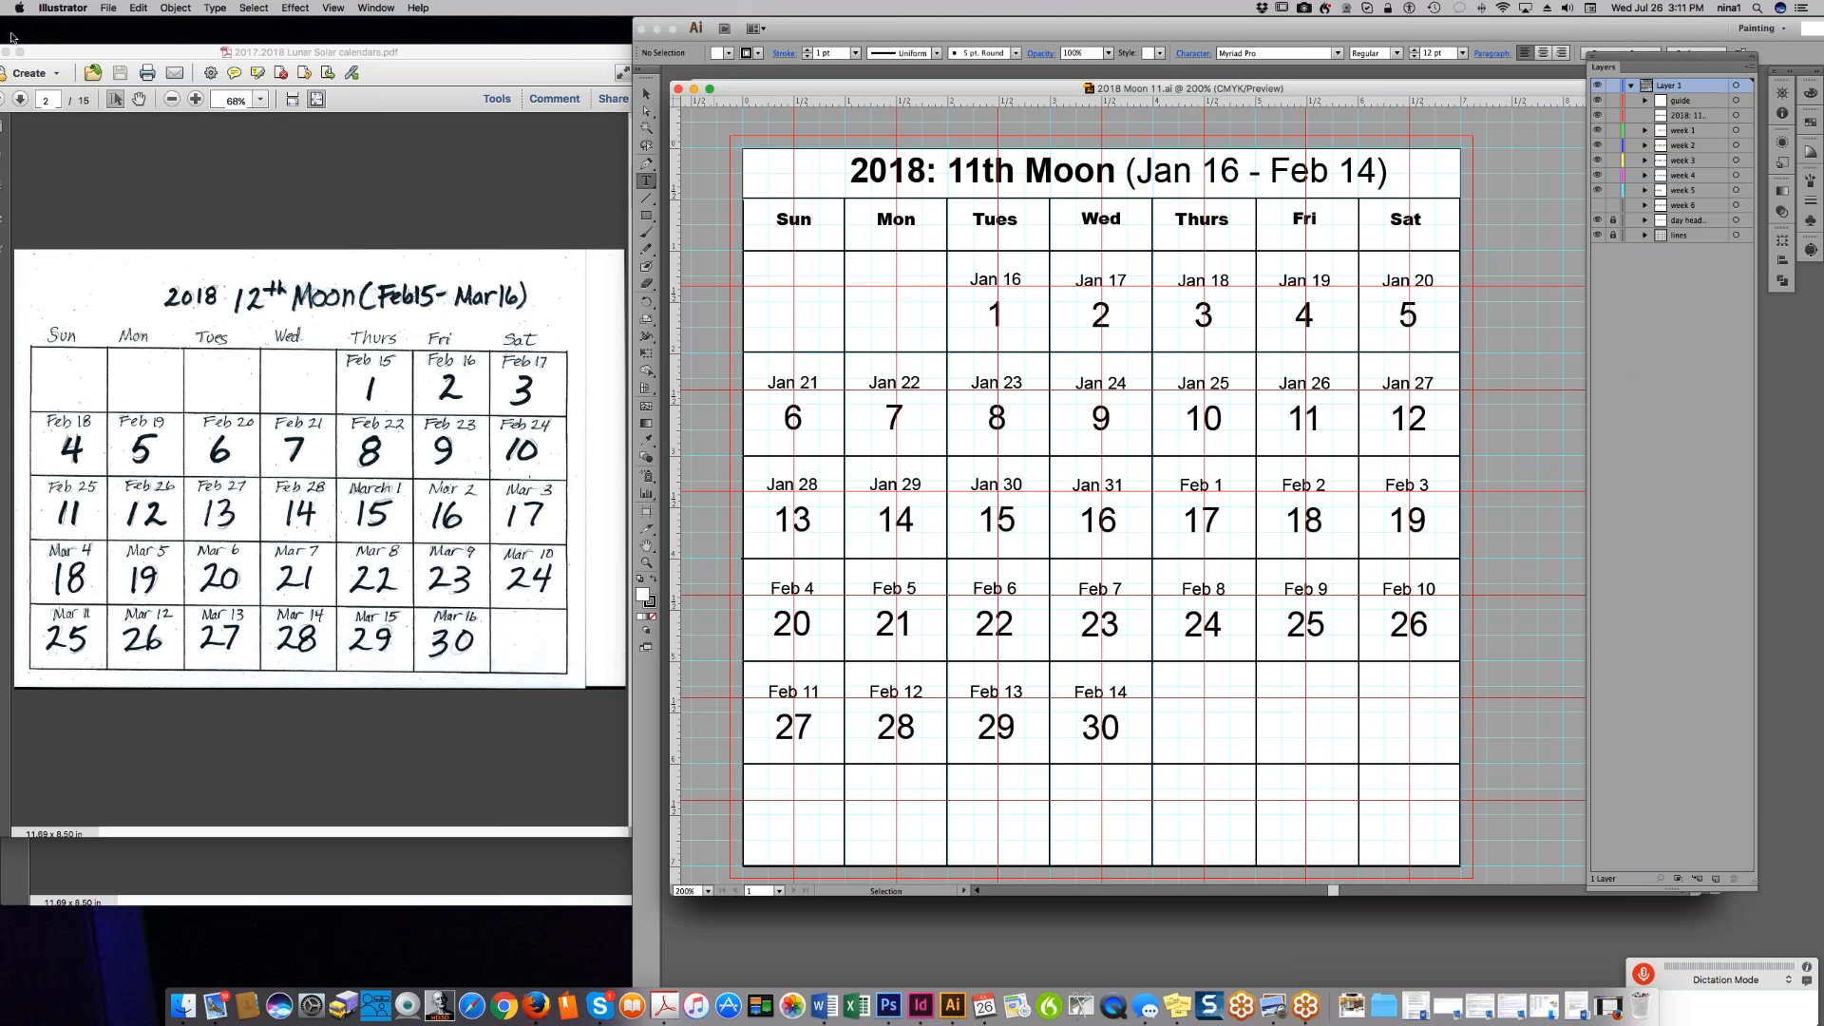
- Export the 11th Moon page as a CMYK JPEG named 2018 Moon 11 at maximum quality and 300 ppi, and close its document
click(117, 6)
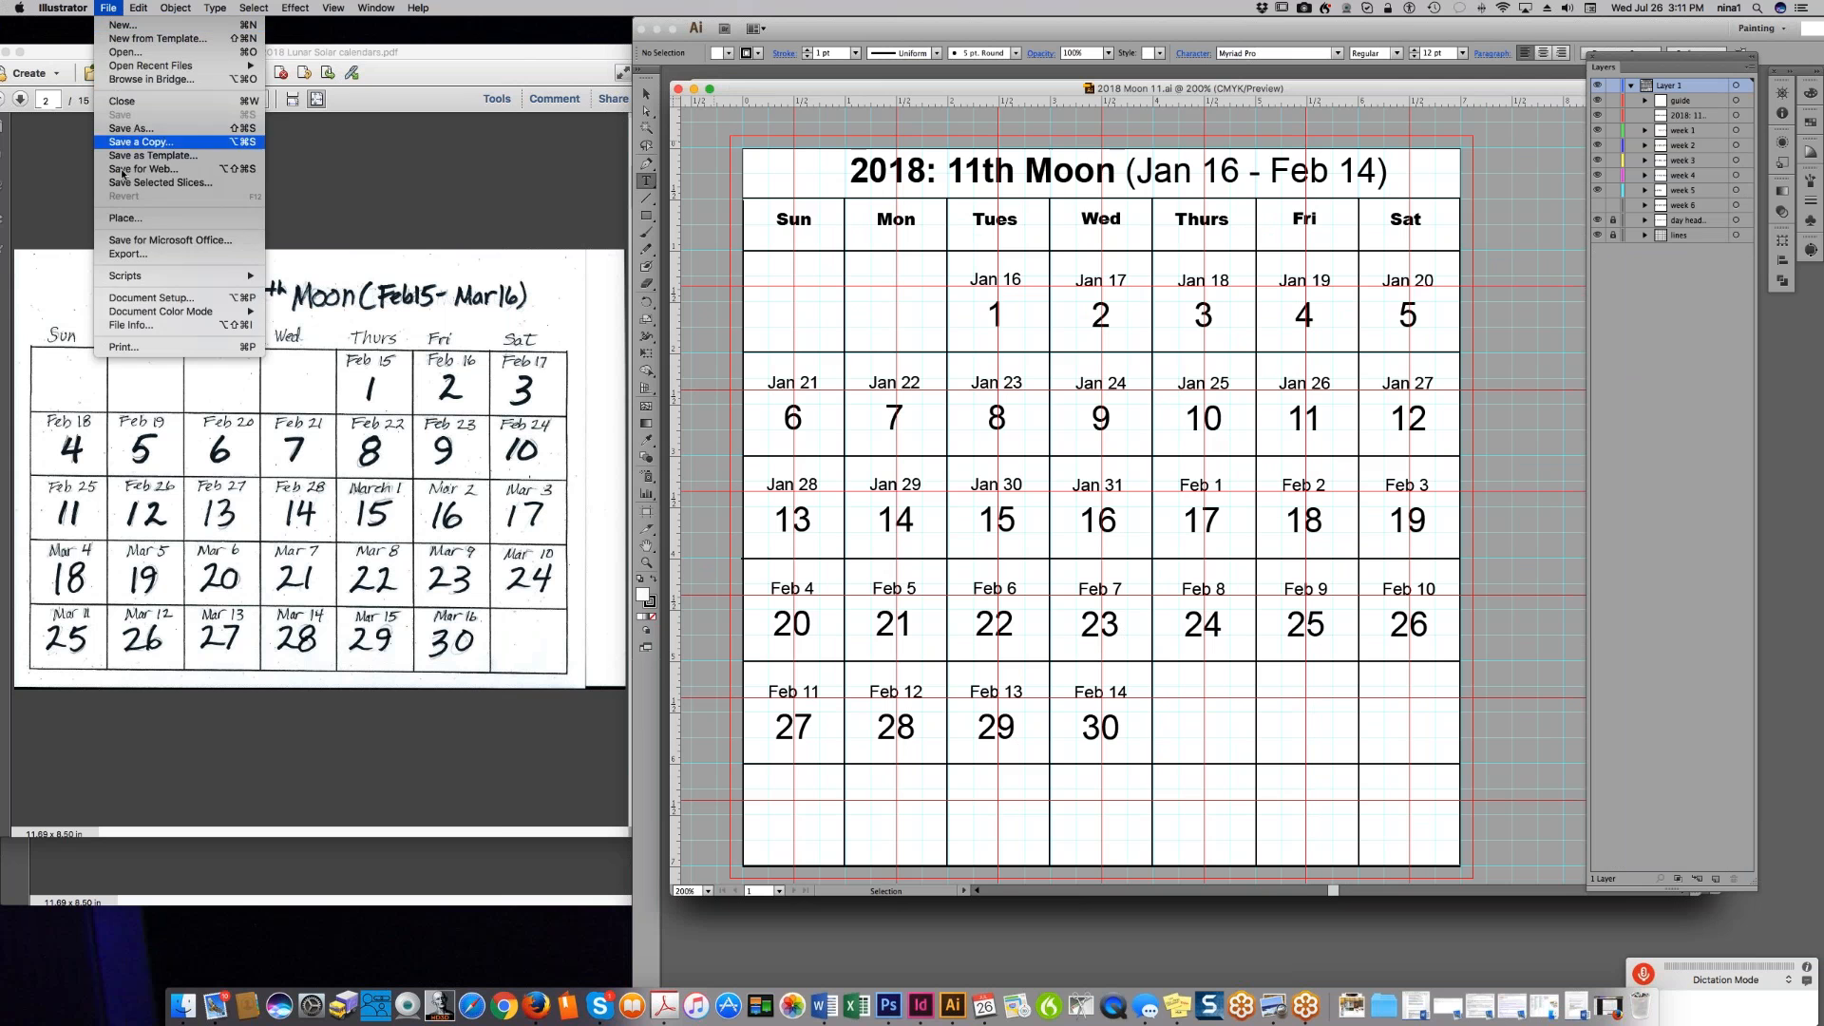
click(130, 254)
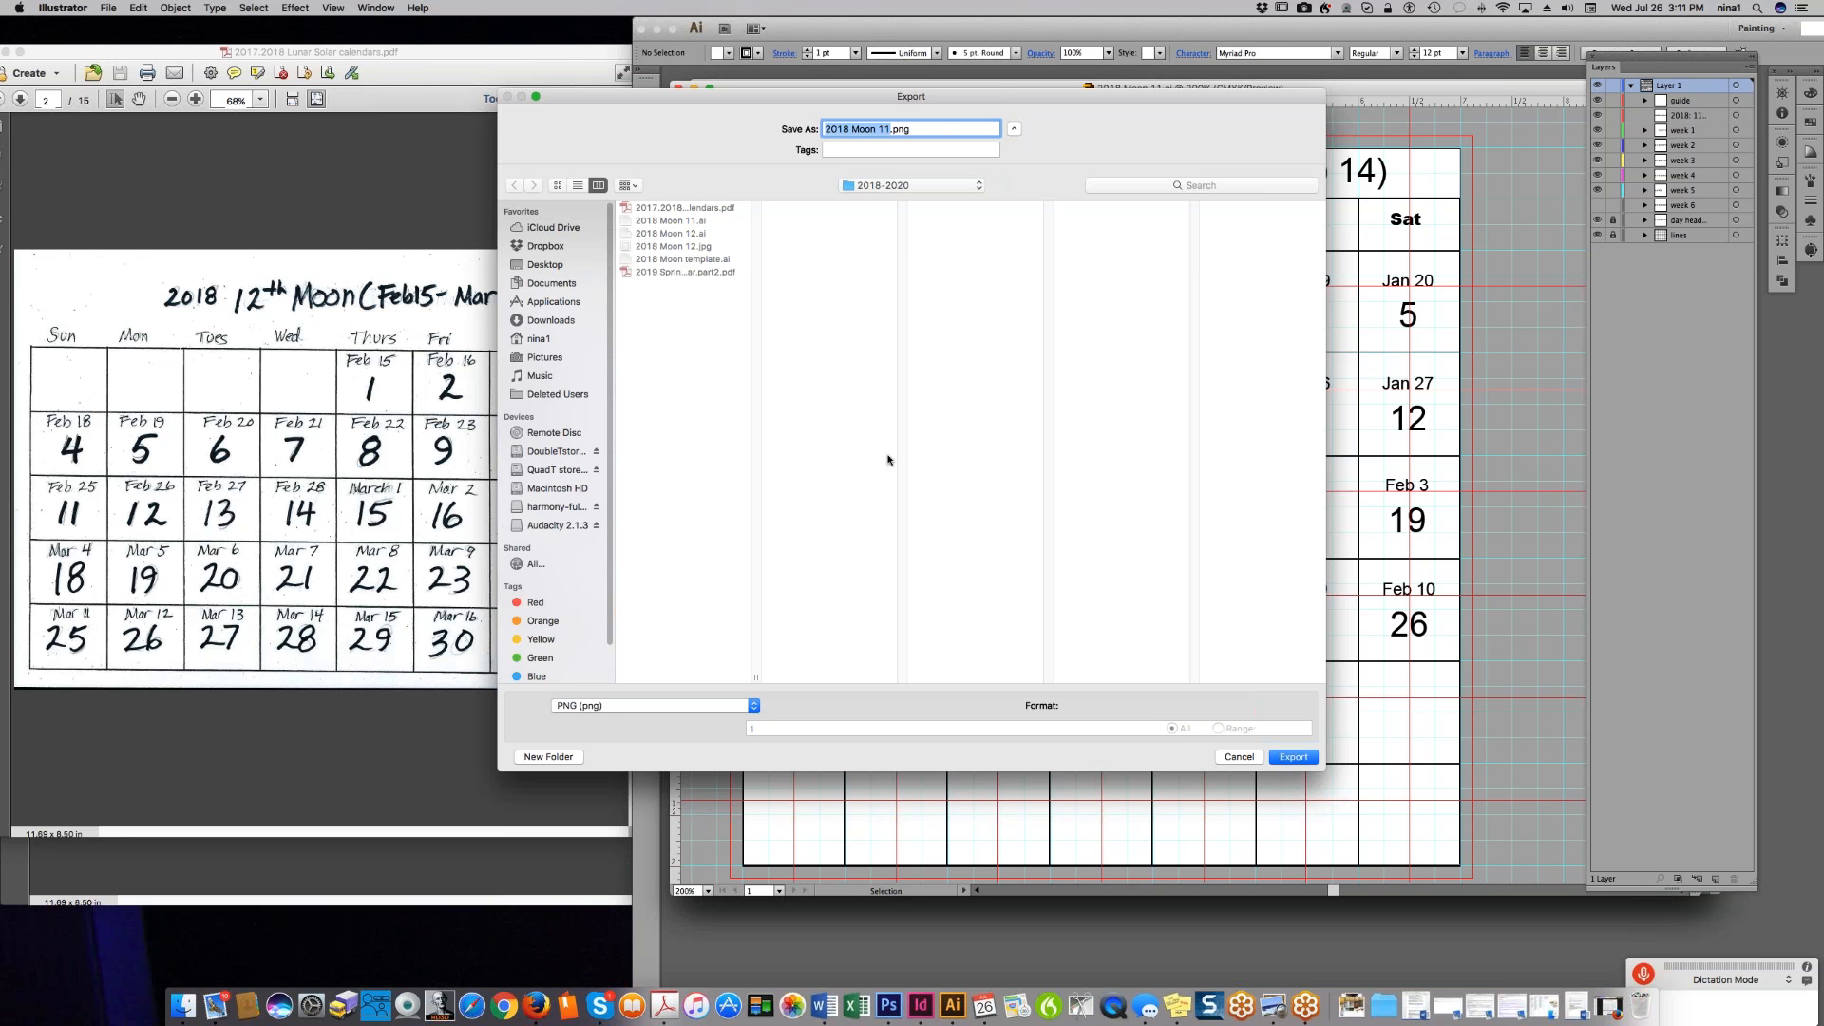
click(646, 709)
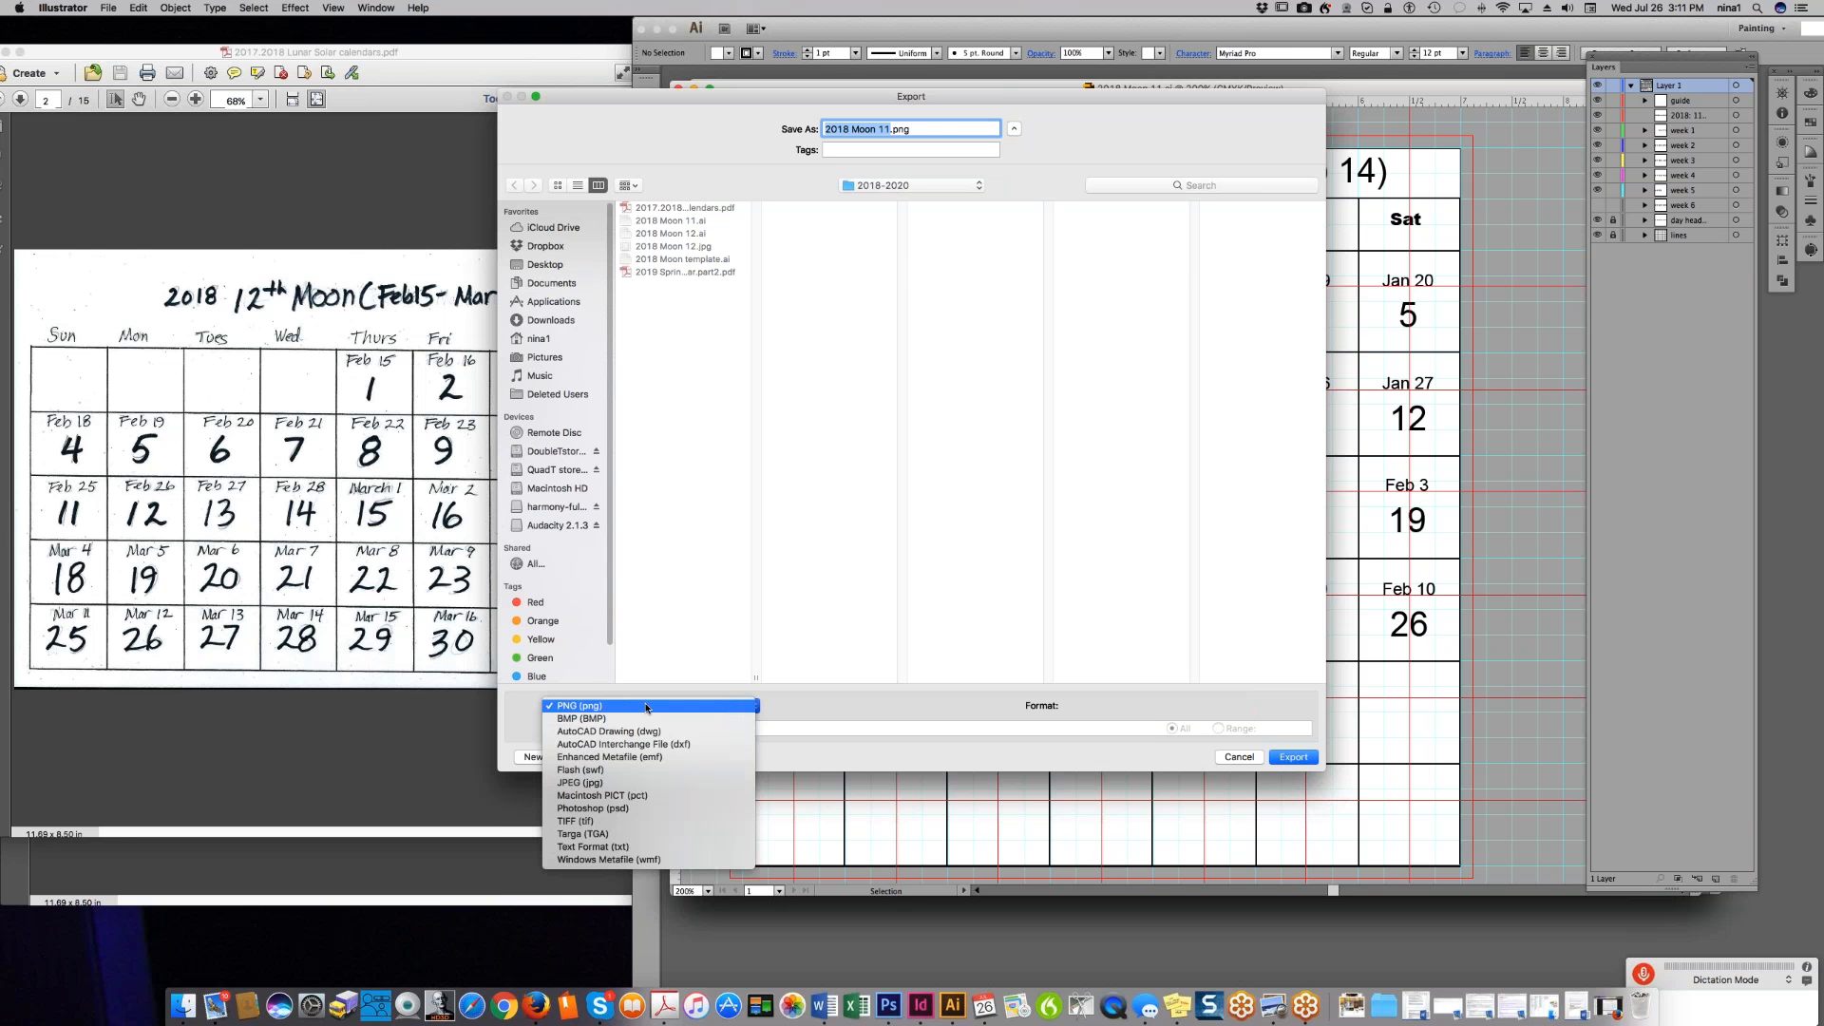
click(579, 781)
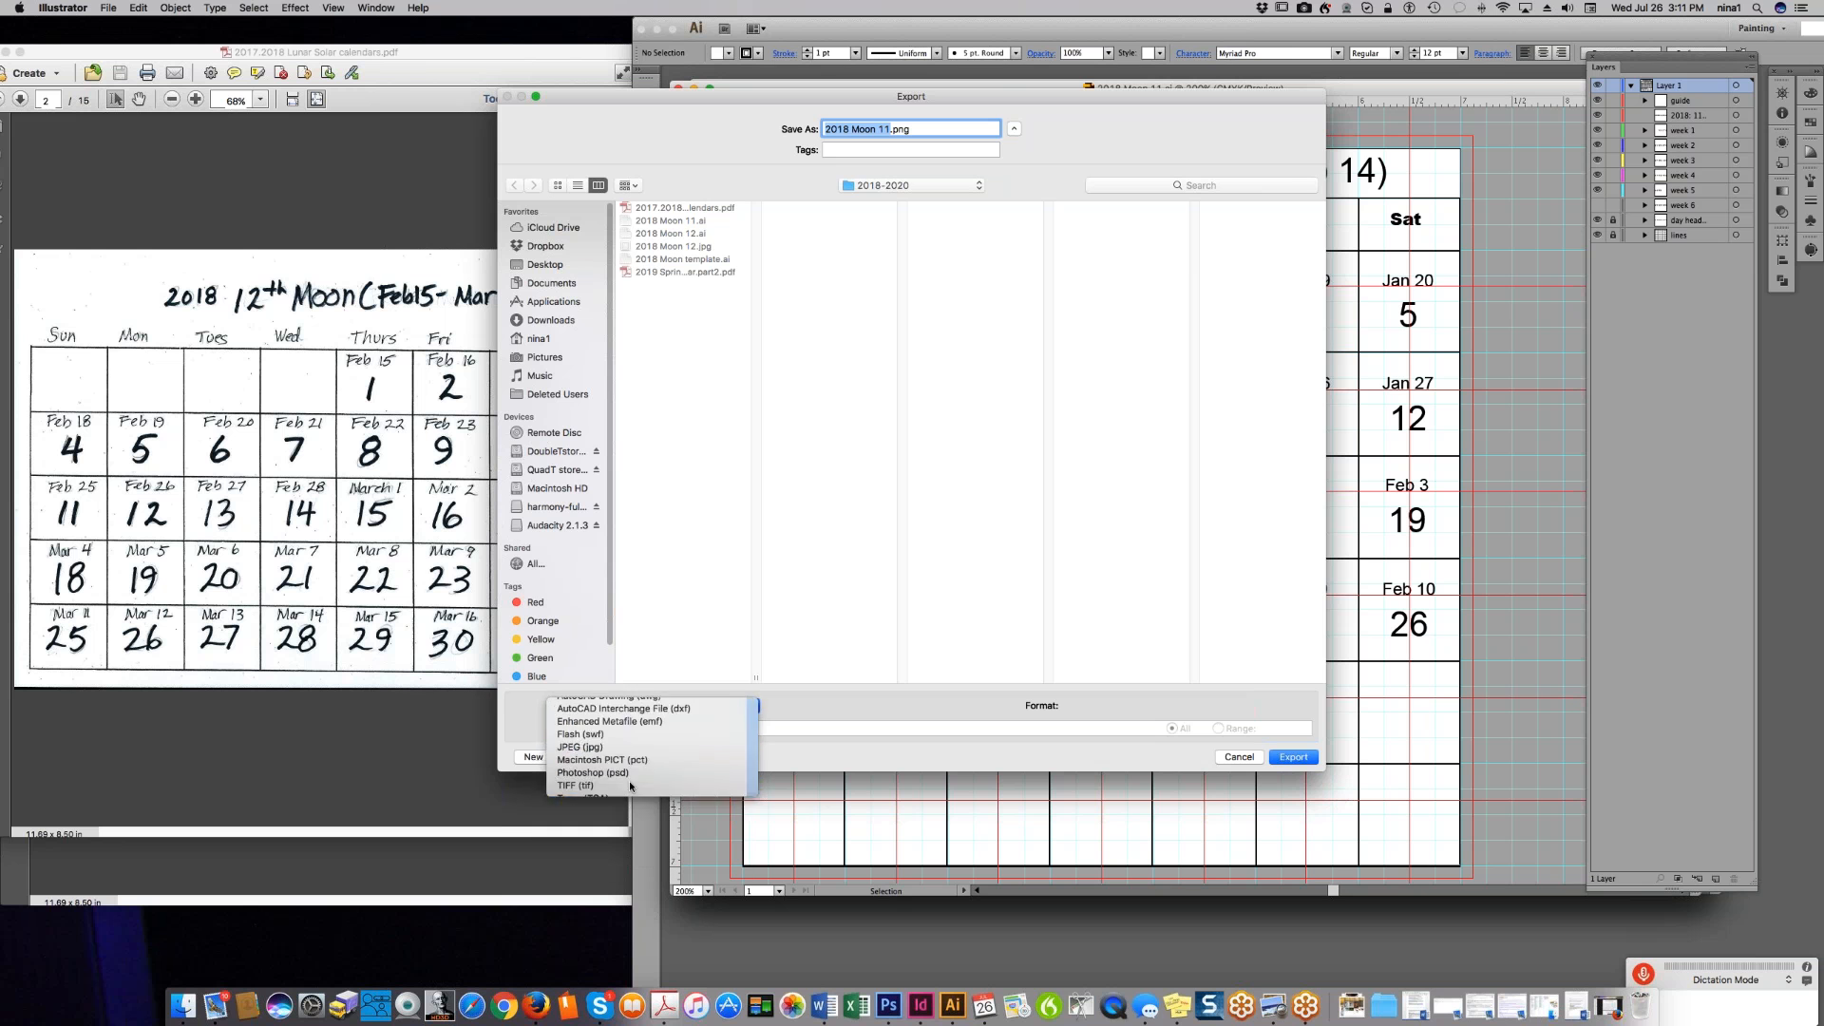
click(1298, 759)
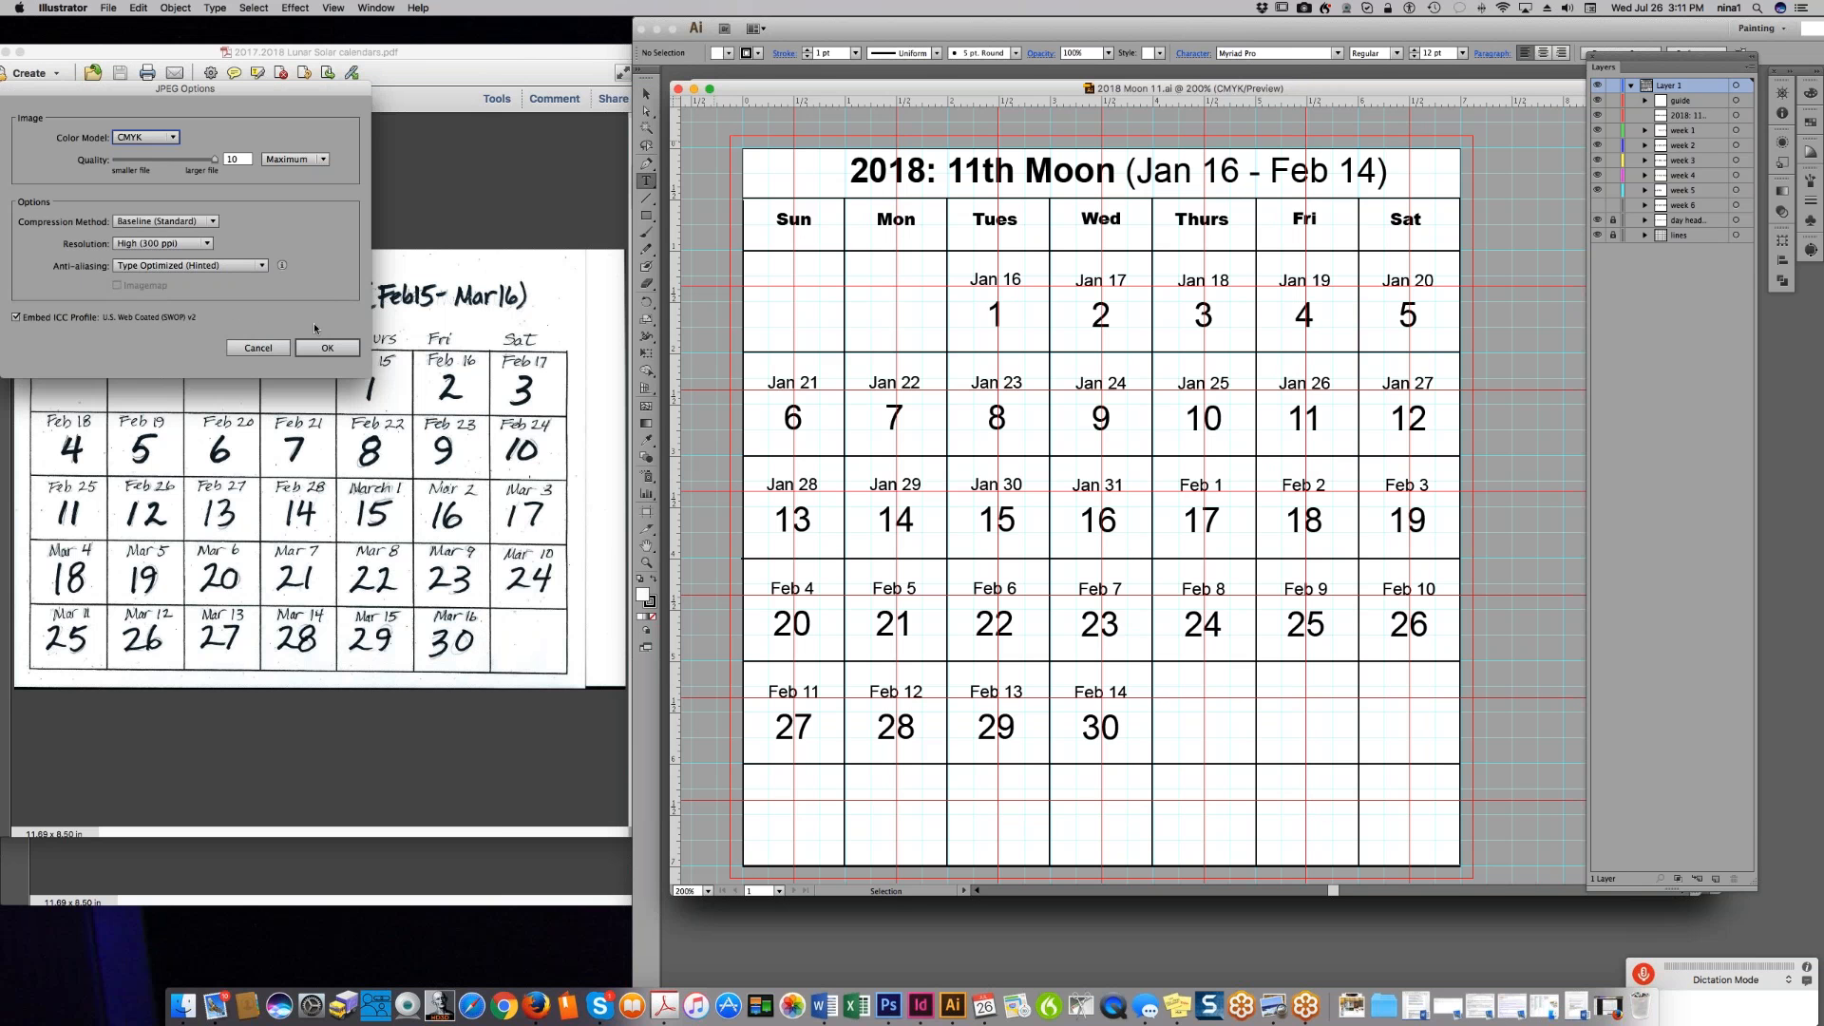
click(334, 350)
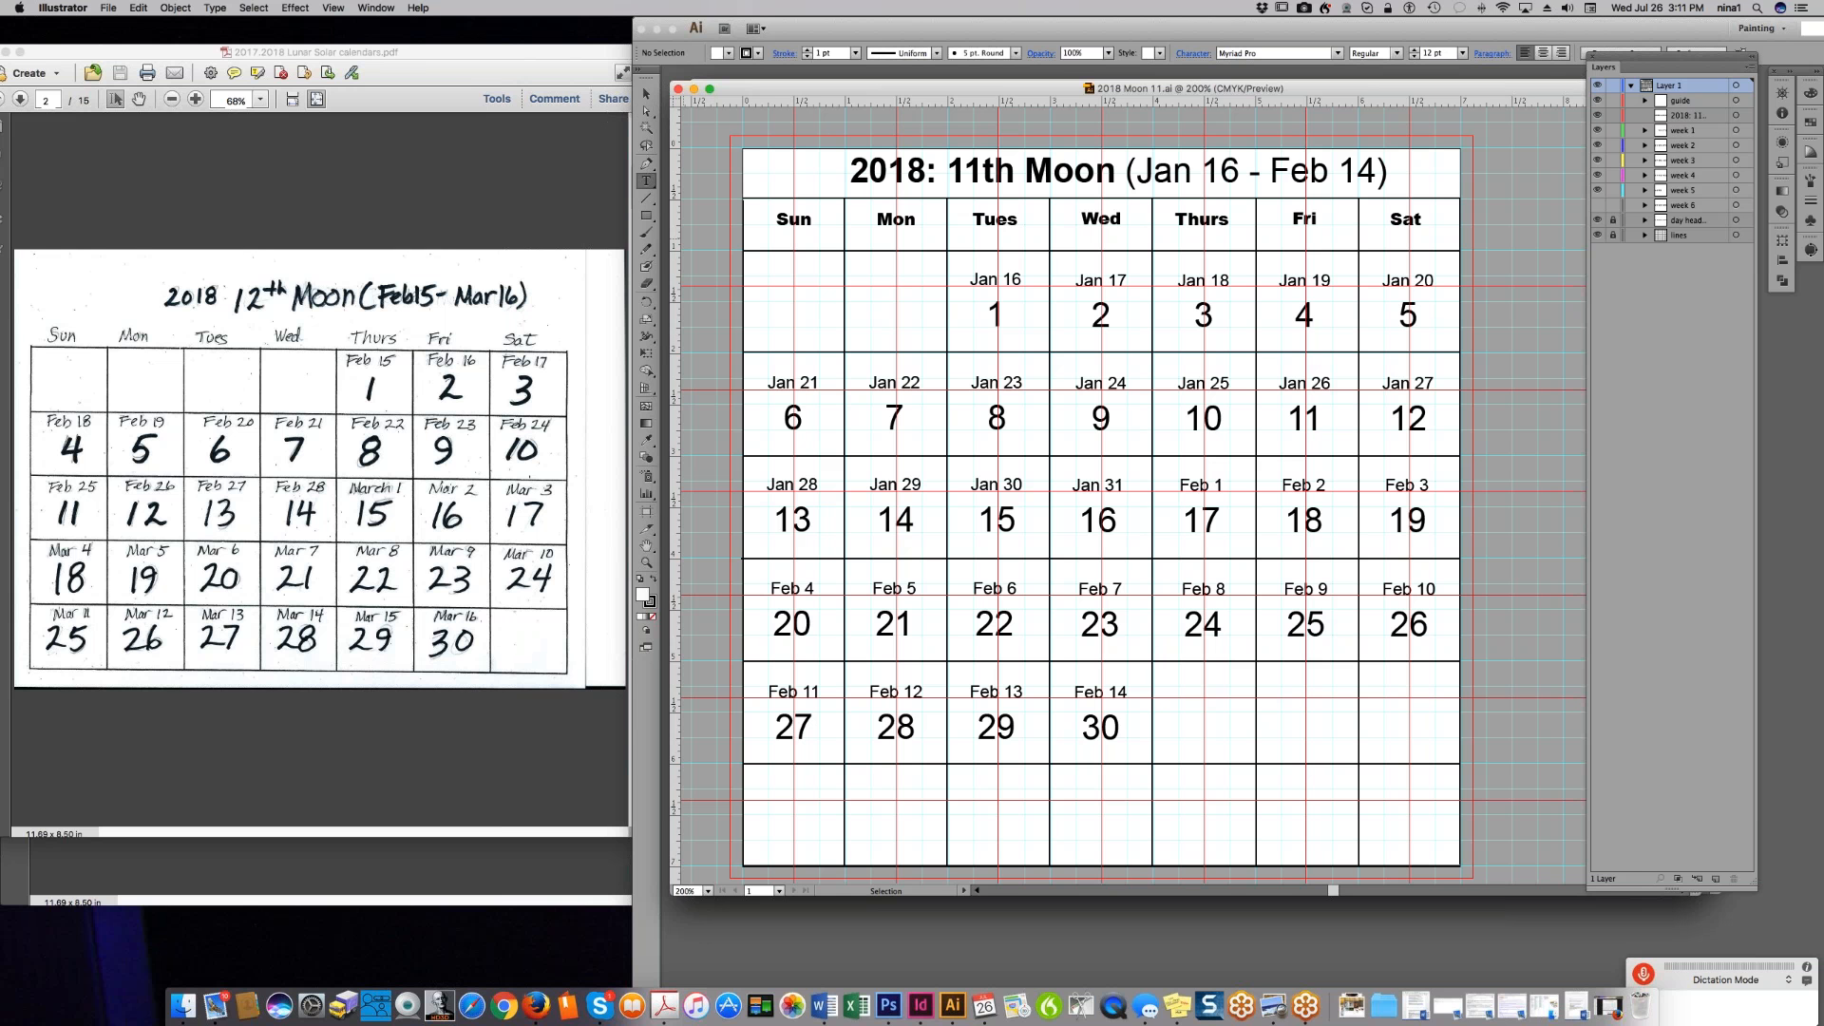
click(678, 89)
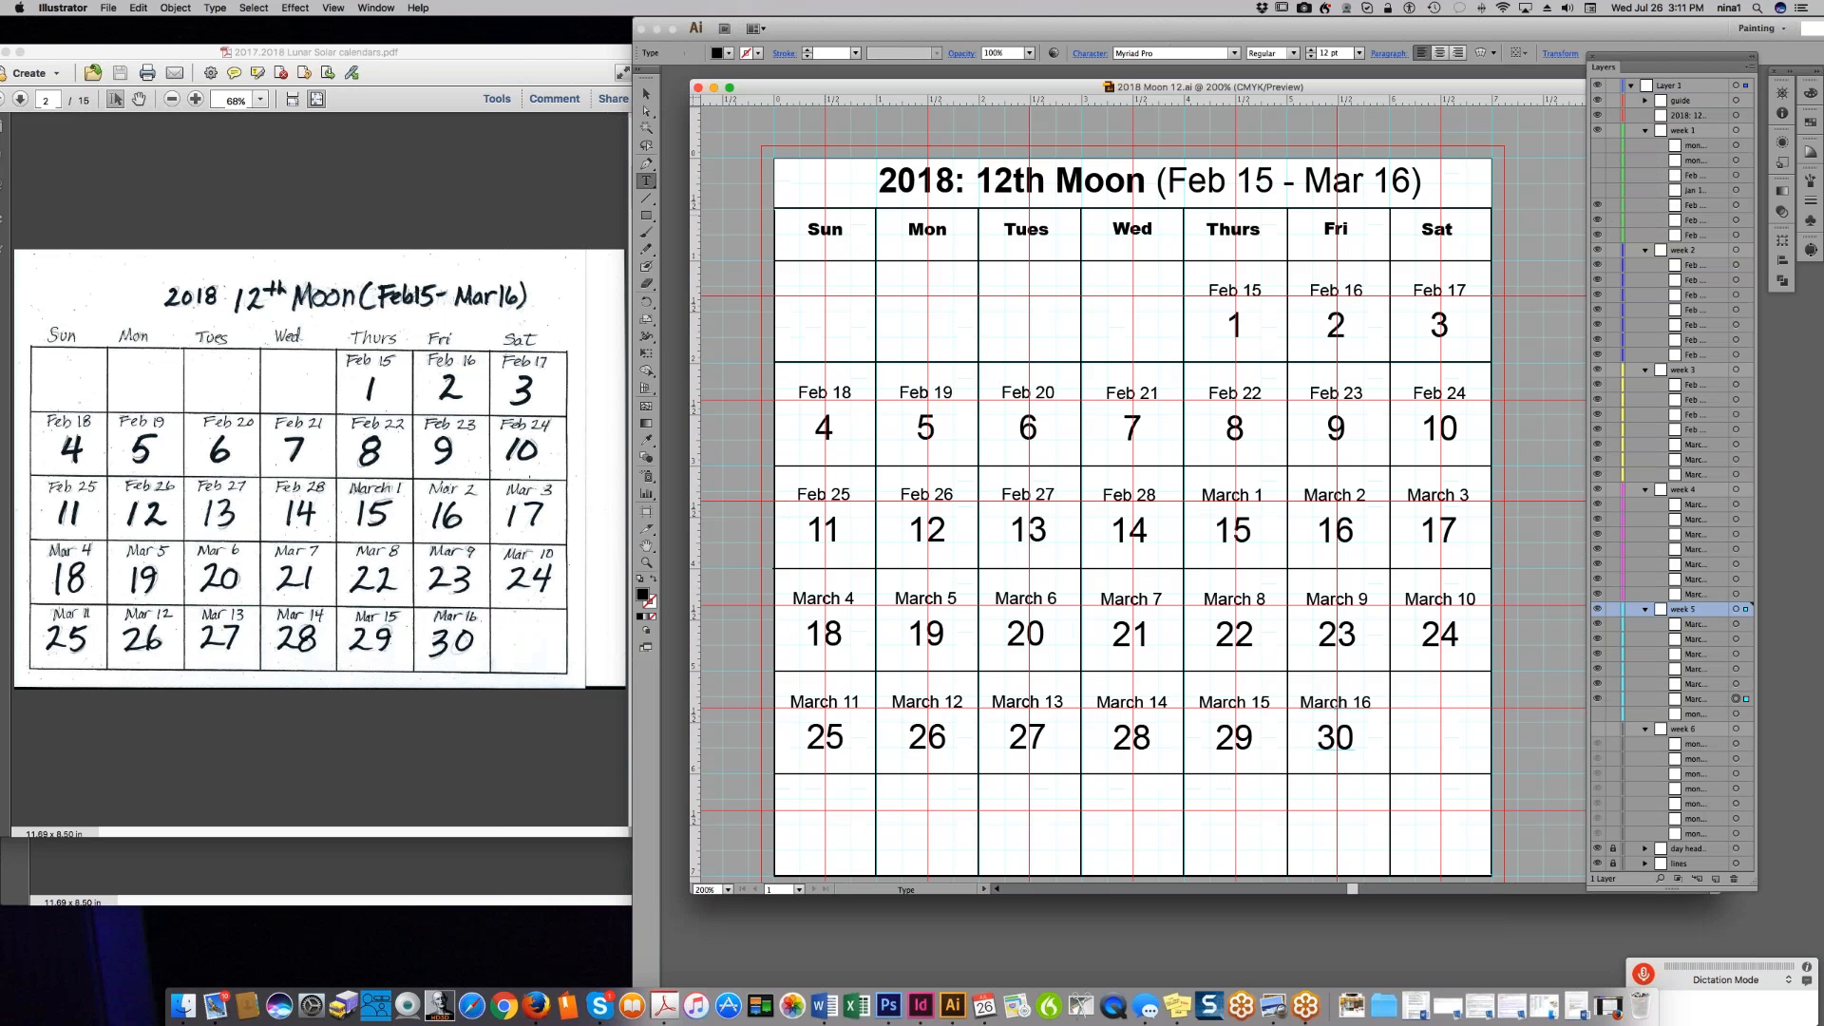